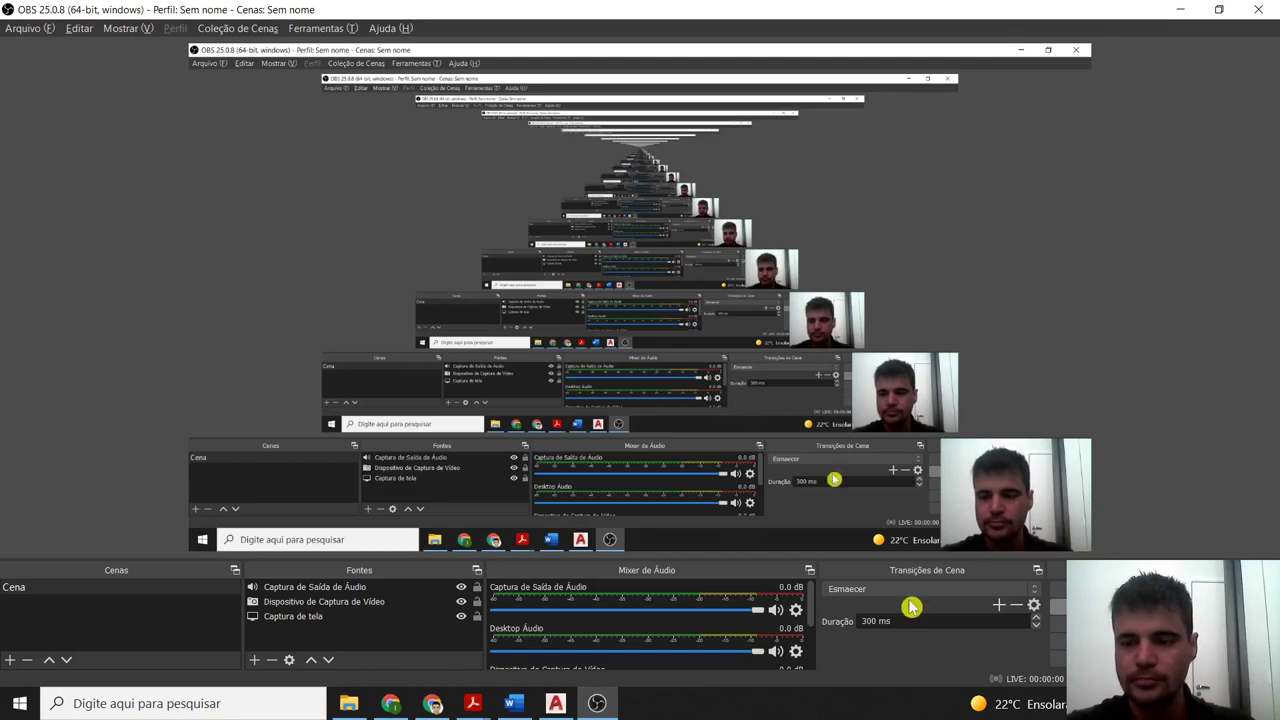
Leave OBS Studio and bring the AutoCAD drawing Projeto 2.dwg to the front.
{"action": "left_click", "coordinate": [886, 530]}
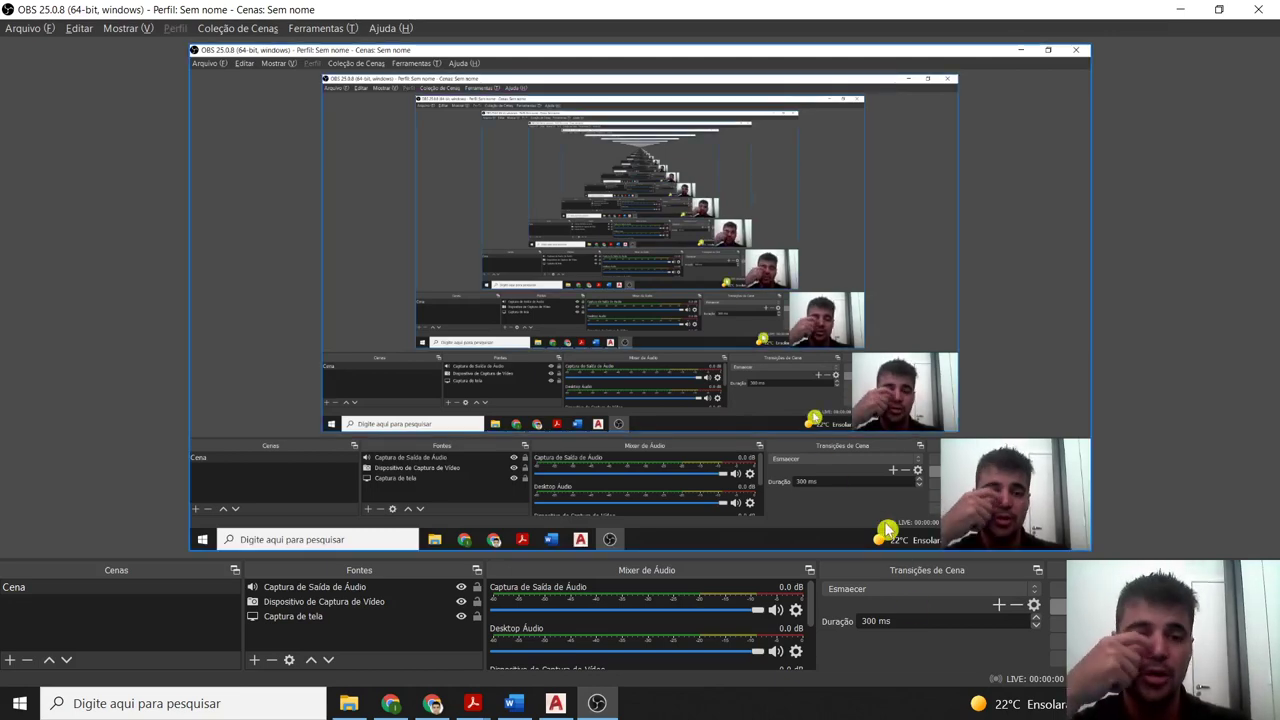
{"action": "key", "text": "alt+Tab"}
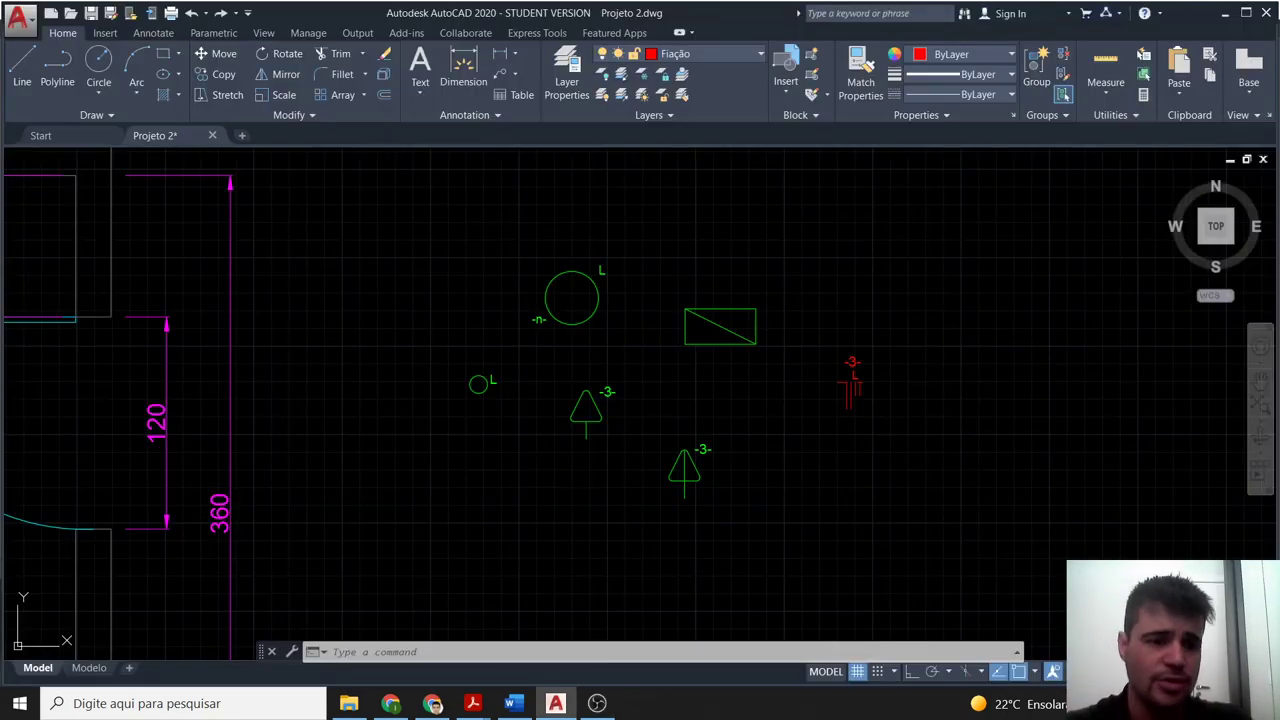
Zoom out over the whole floor plan, zoom back in on the lamp and switch symbols, then return to OBS Studio.
{"action": "scroll", "coordinate": [407, 449], "scroll_direction": "down", "scroll_amount": 3}
{"action": "scroll", "coordinate": [391, 443], "scroll_direction": "down", "scroll_amount": 3}
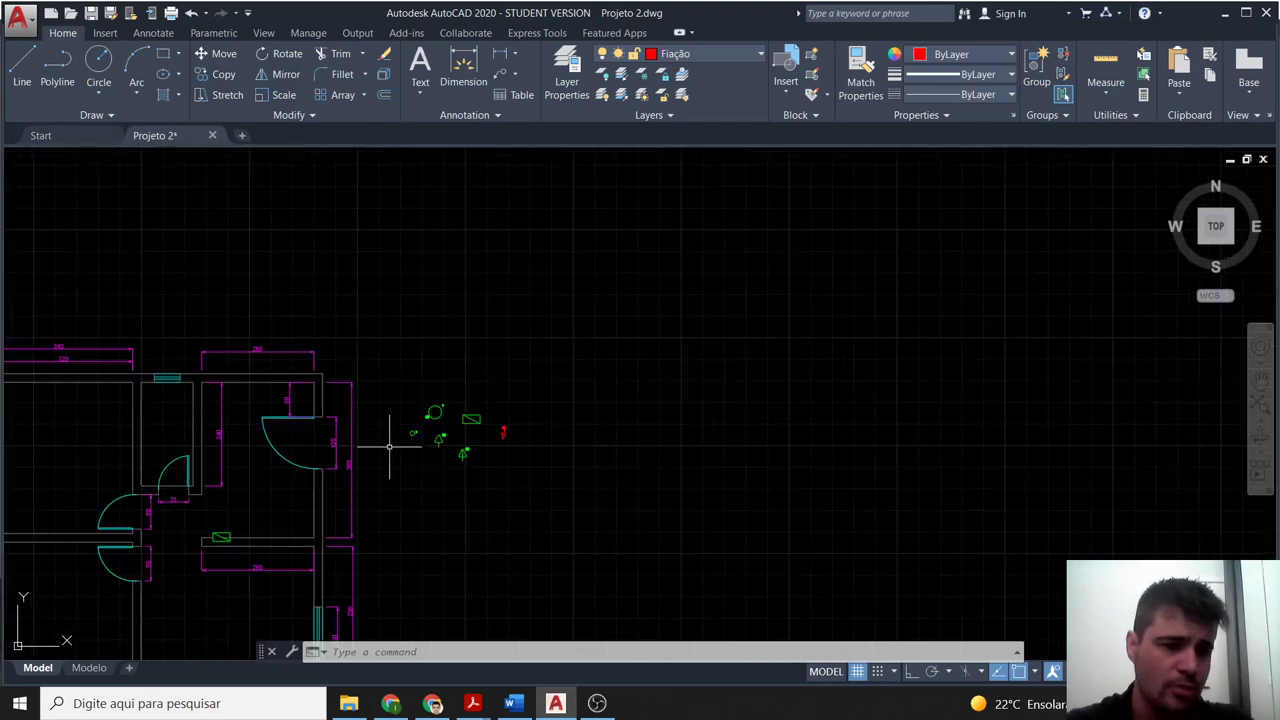
{"action": "middle_click_drag", "start_coordinate": [257, 514], "coordinate": [529, 418]}
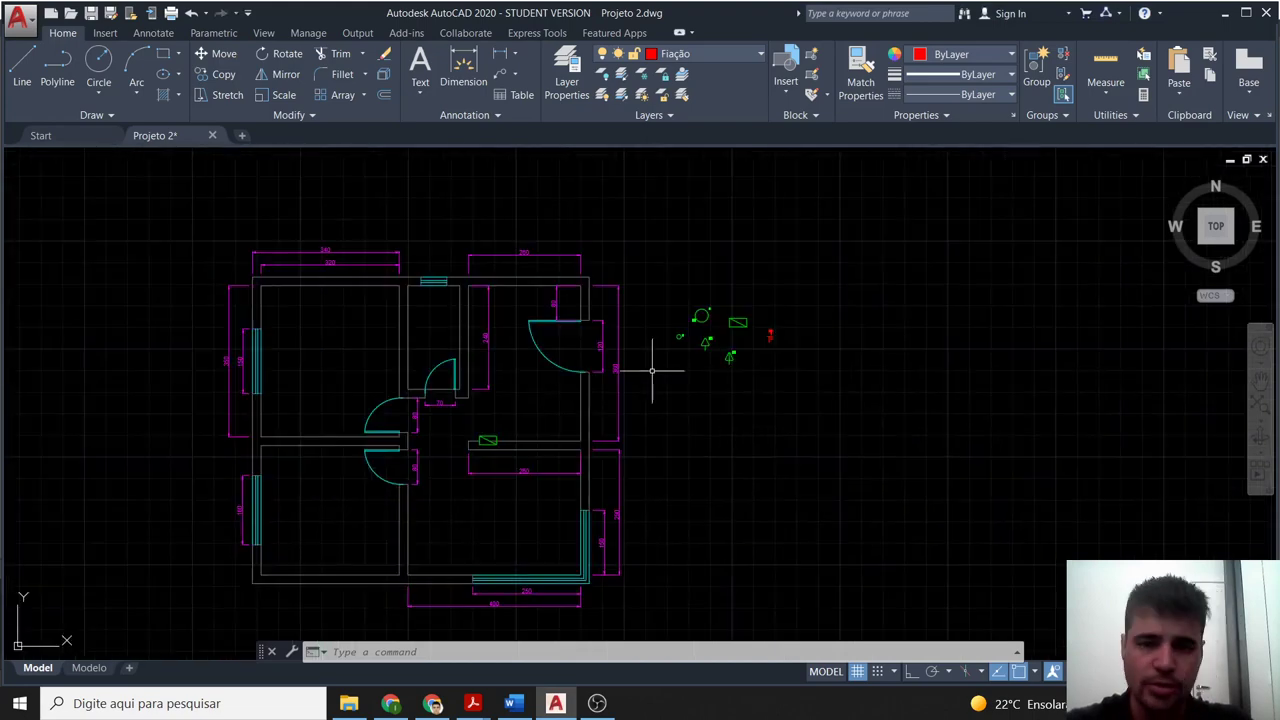
{"action": "scroll", "coordinate": [751, 358], "scroll_direction": "up", "scroll_amount": 2}
{"action": "scroll", "coordinate": [751, 362], "scroll_direction": "up", "scroll_amount": 2}
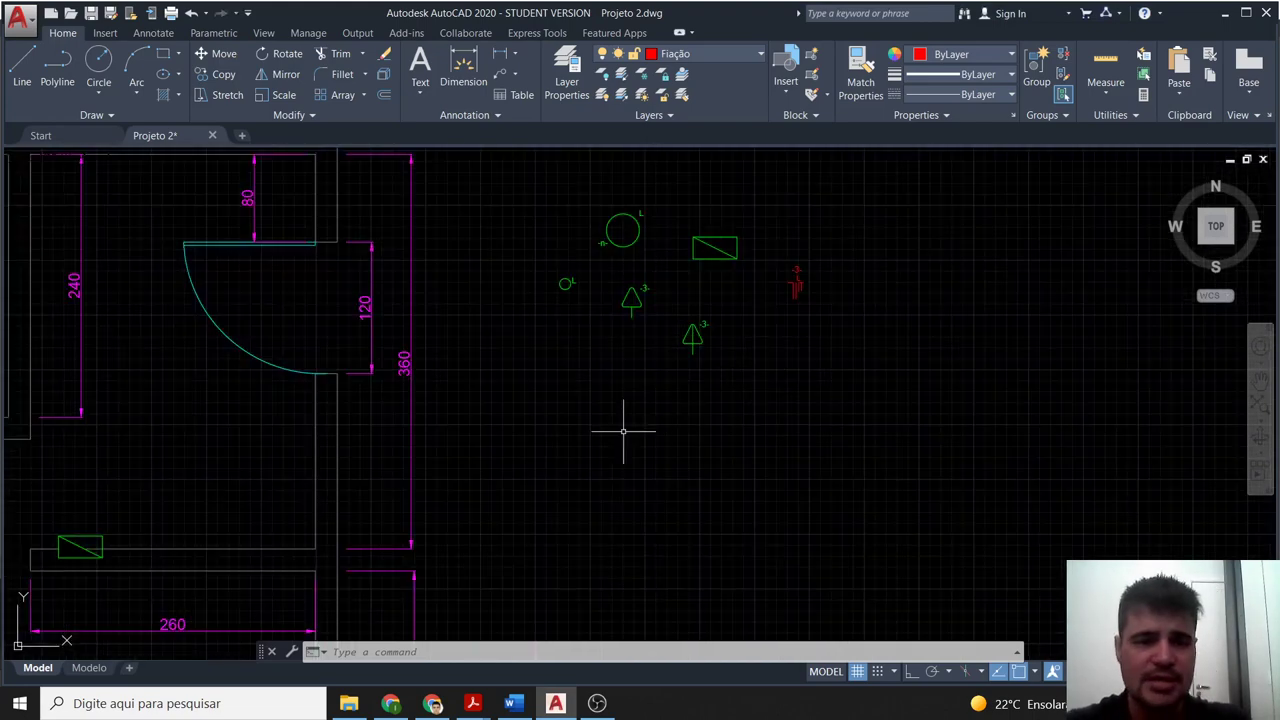
{"action": "middle_click_drag", "start_coordinate": [623, 429], "coordinate": [605, 521]}
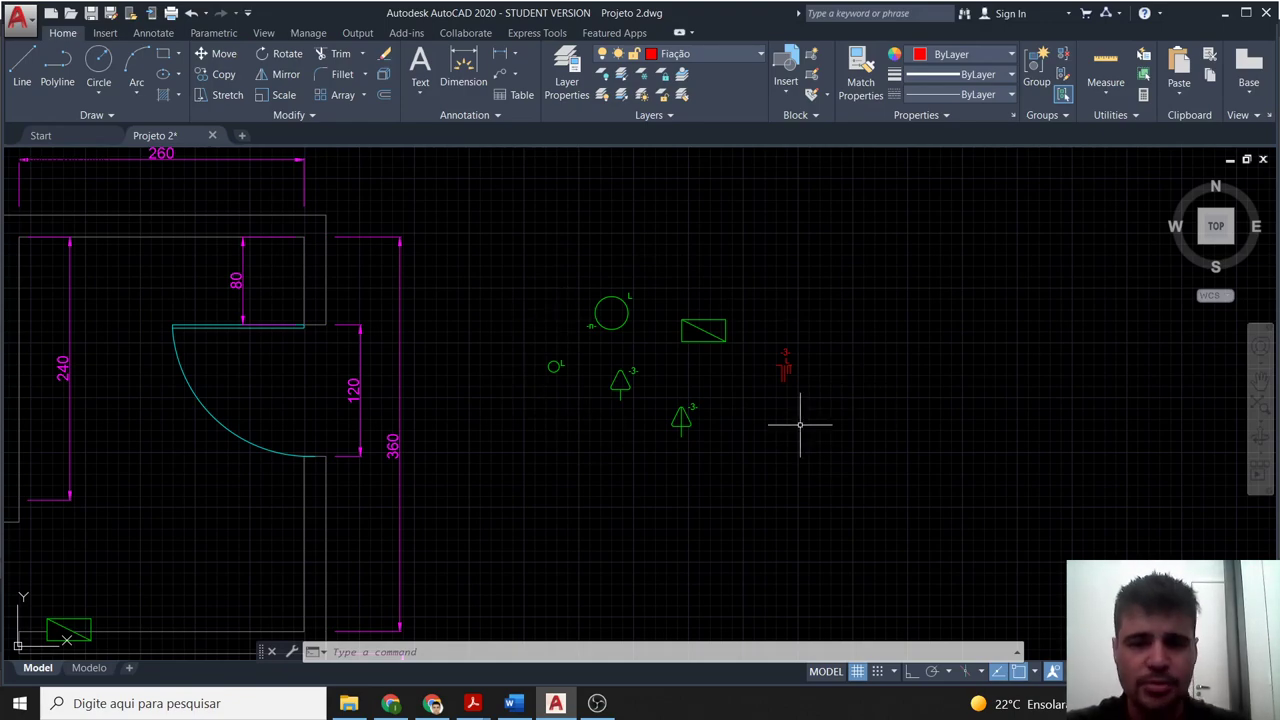
{"action": "key", "text": "alt+Tab"}
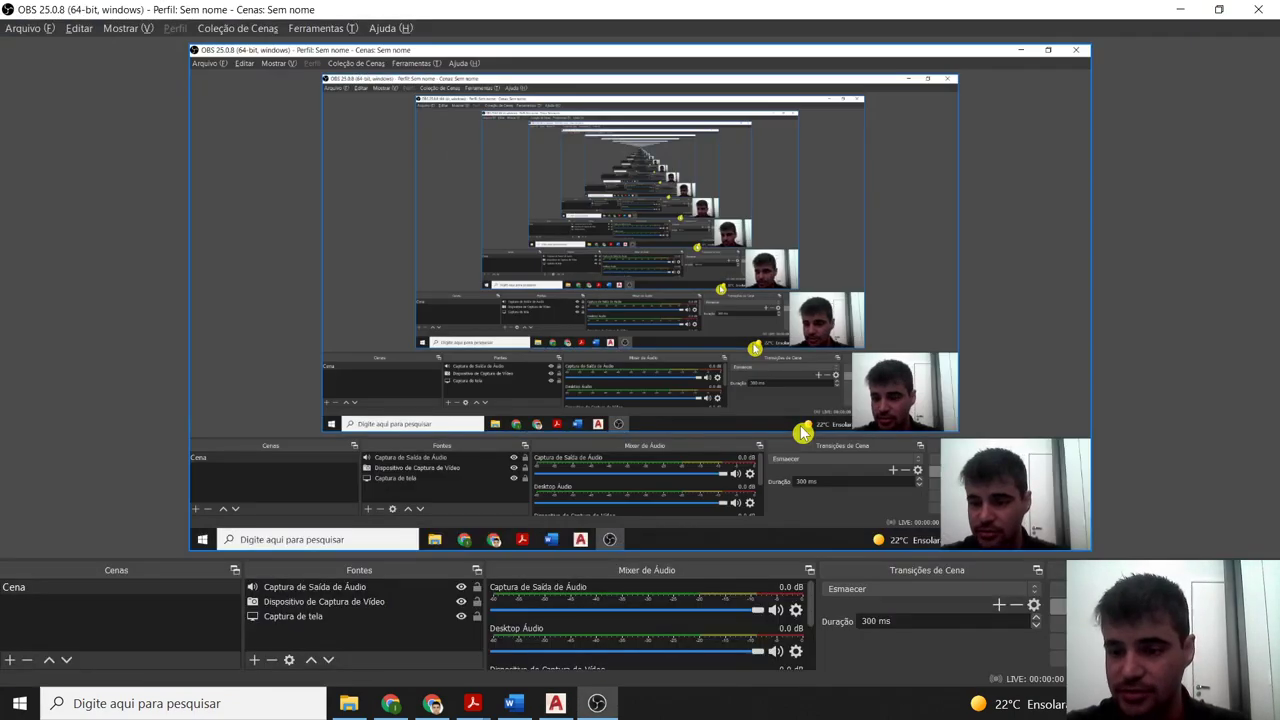
Return from OBS Studio to the AutoCAD drawing Projeto 2.dwg.
{"action": "key", "text": "alt+Tab"}
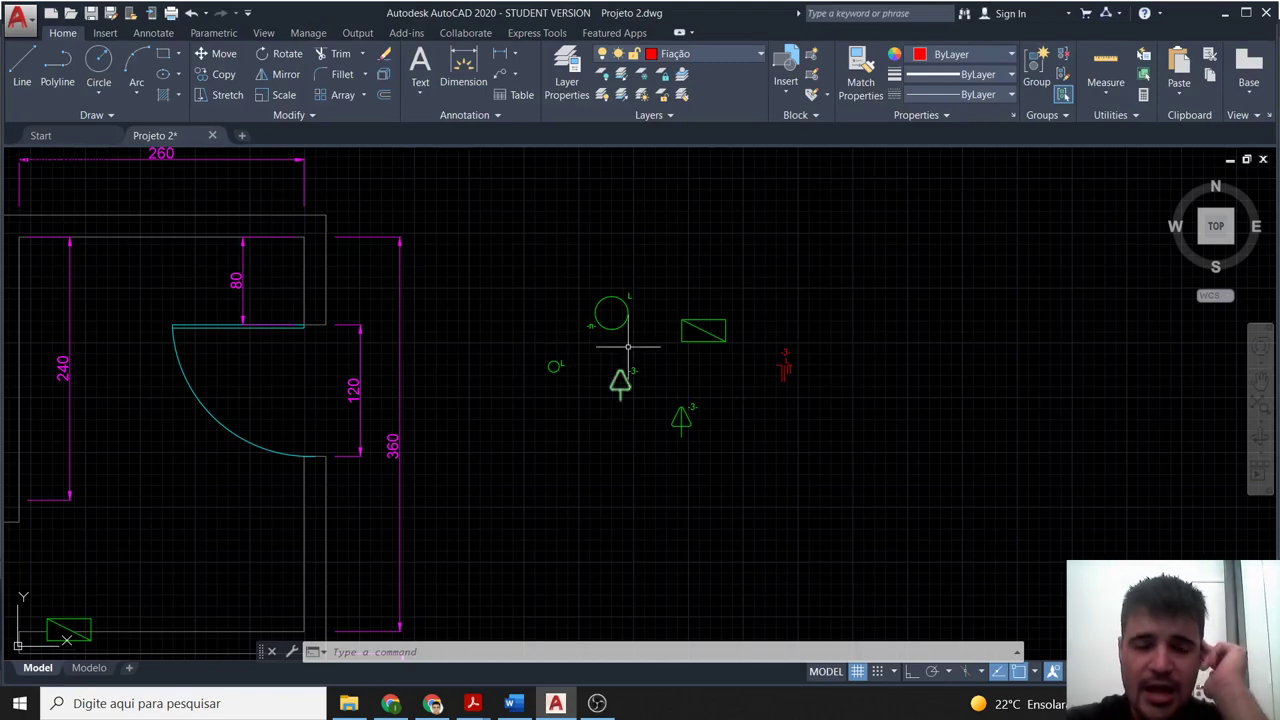
Zoom and pan until the large lamp circle and neighbouring switch symbols fill the view.
{"action": "scroll", "coordinate": [618, 323], "scroll_direction": "up", "scroll_amount": 2}
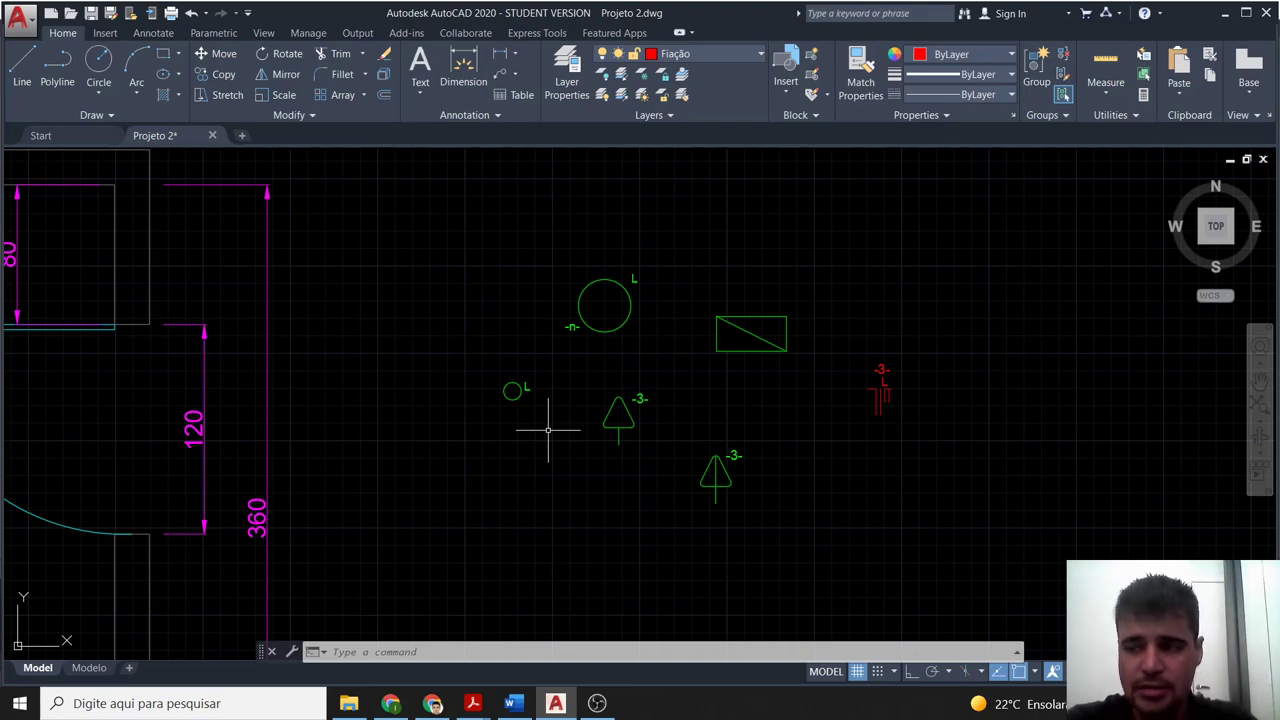
{"action": "scroll", "coordinate": [548, 430], "scroll_direction": "down", "scroll_amount": 4}
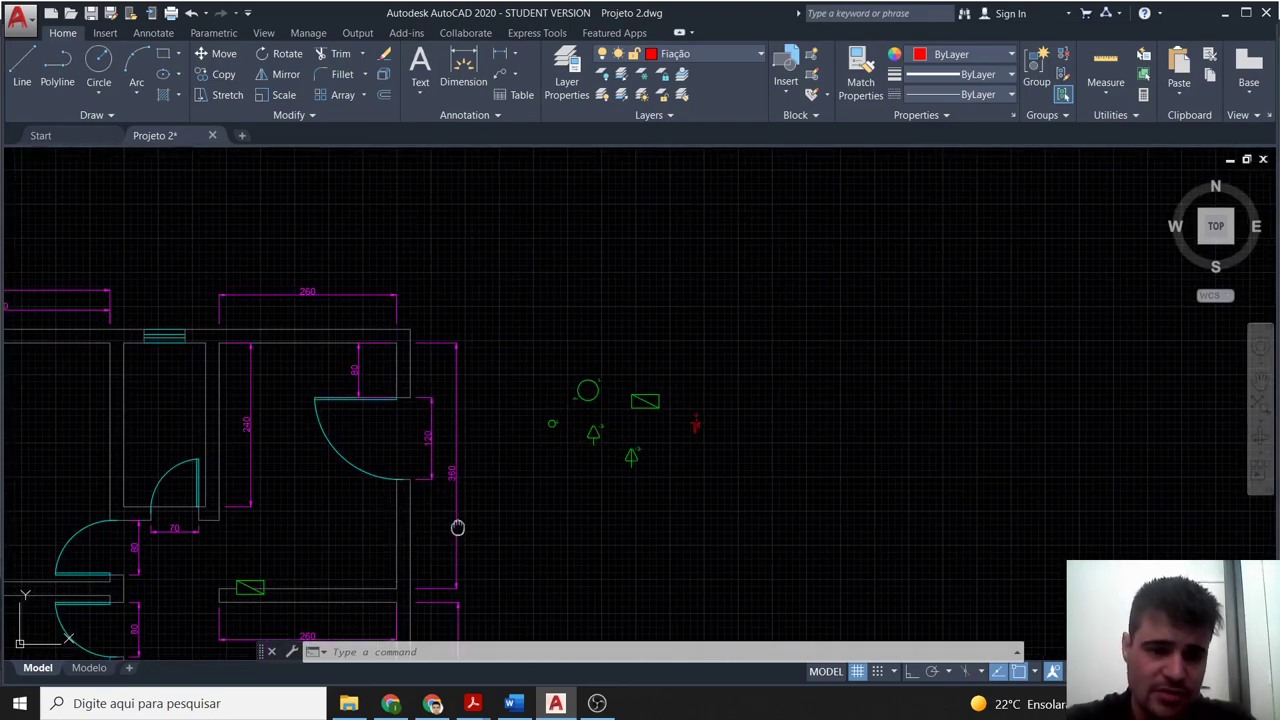
{"action": "mouse_move", "coordinate": [457, 526]}
{"action": "middle_mouse_down"}
{"action": "mouse_move", "coordinate": [677, 422]}
{"action": "mouse_move", "coordinate": [719, 380]}
{"action": "middle_mouse_up"}
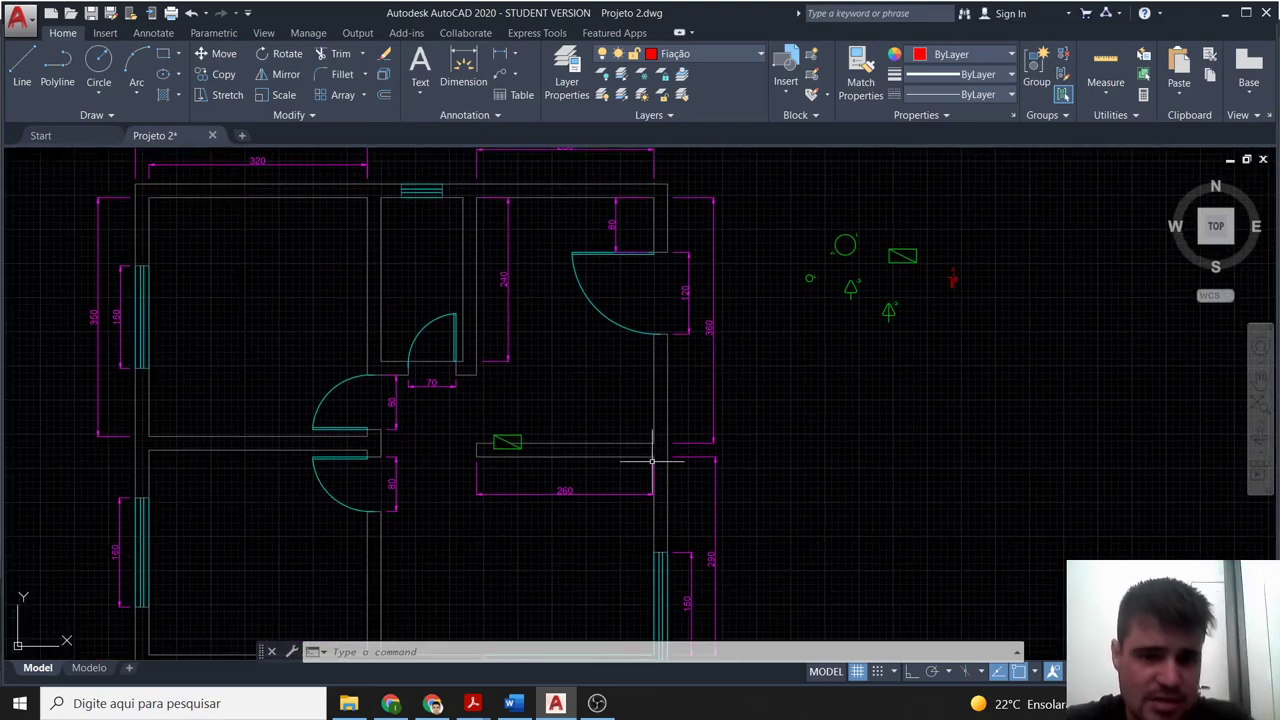
{"action": "scroll", "coordinate": [652, 461], "scroll_direction": "down", "scroll_amount": 2}
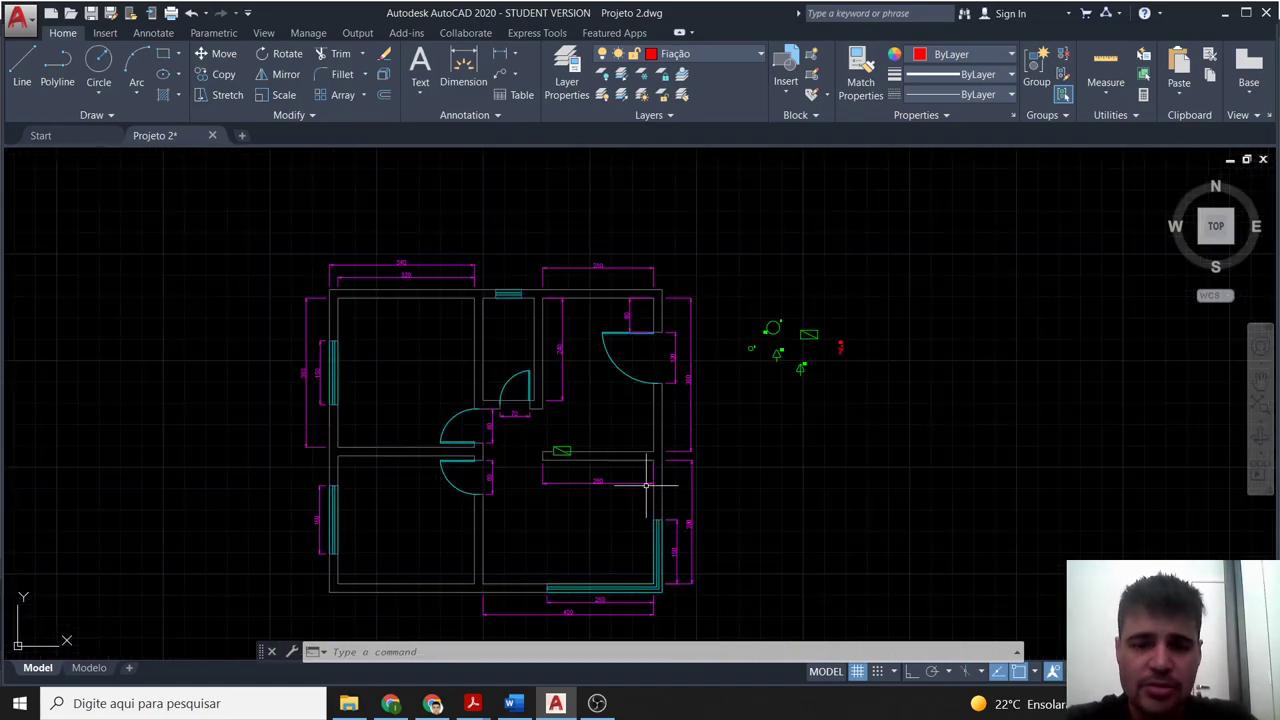
{"action": "scroll", "coordinate": [646, 486], "scroll_direction": "up", "scroll_amount": 2}
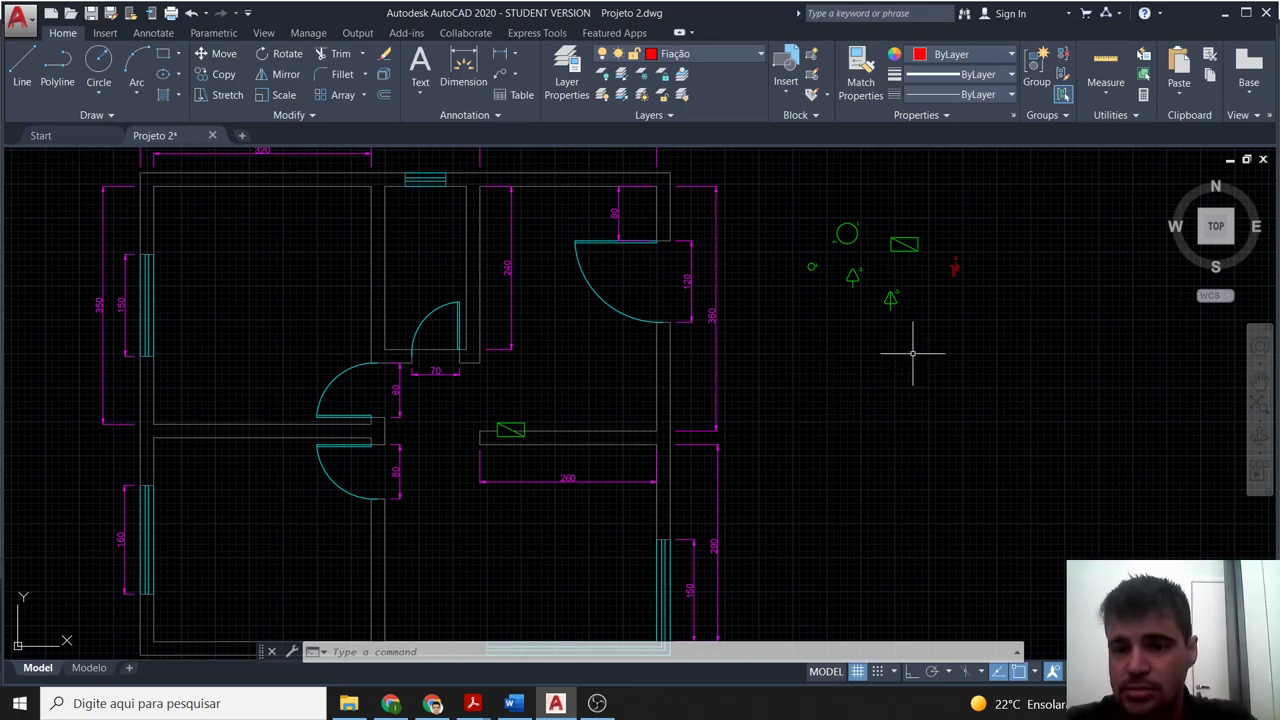
{"action": "scroll", "coordinate": [849, 423], "scroll_direction": "up", "scroll_amount": 2}
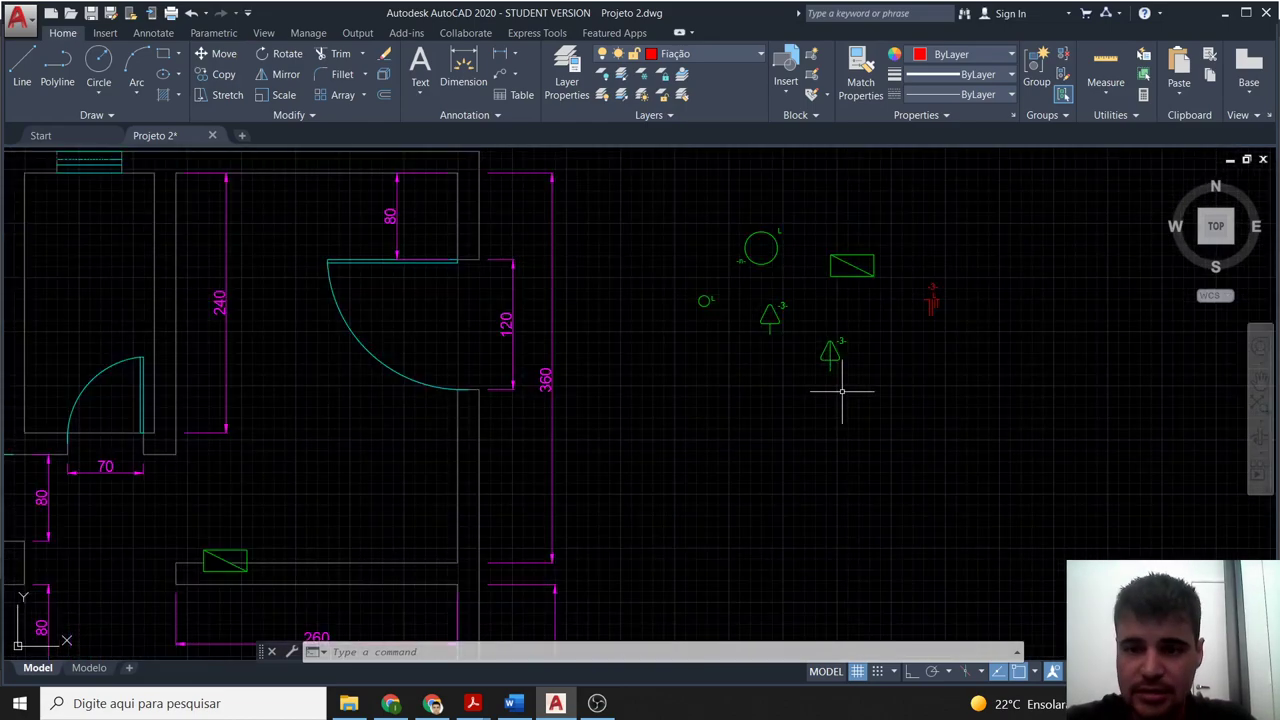
{"action": "scroll", "coordinate": [842, 391], "scroll_direction": "up", "scroll_amount": 2}
{"action": "middle_click_drag", "start_coordinate": [834, 414], "coordinate": [777, 486]}
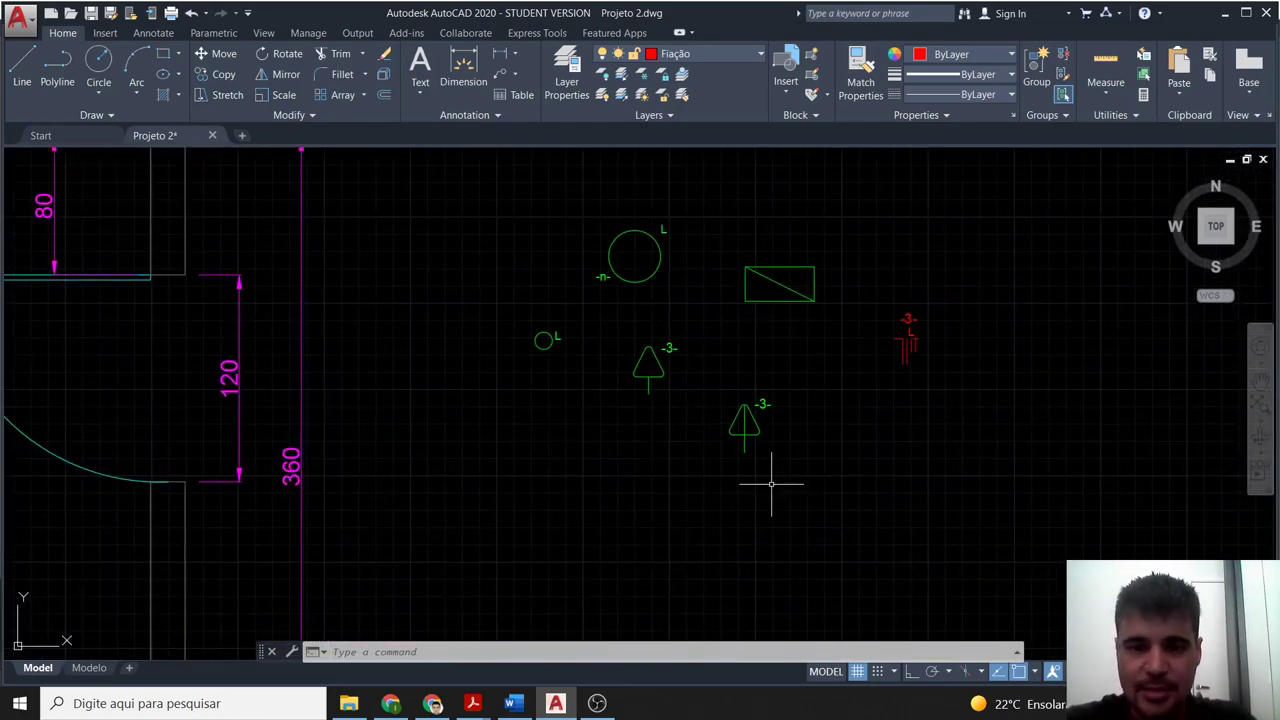
{"action": "middle_click_drag", "start_coordinate": [629, 233], "coordinate": [619, 313]}
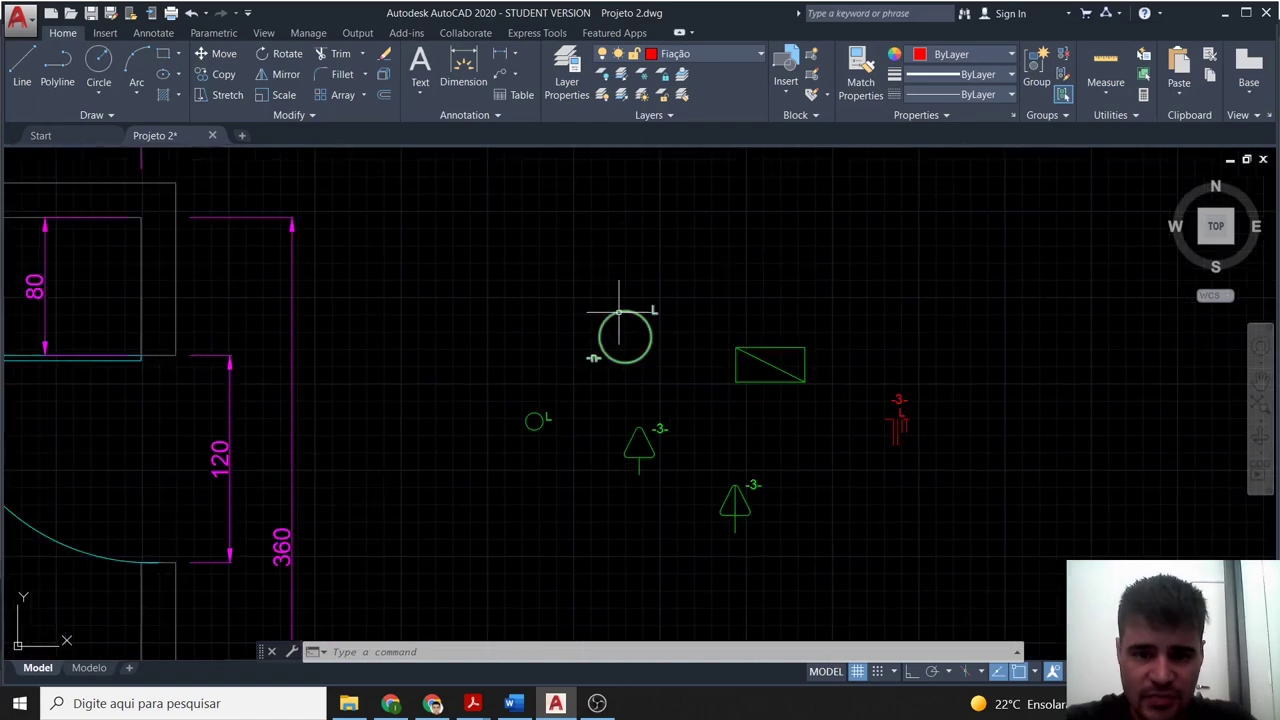
{"action": "scroll", "coordinate": [608, 342], "scroll_direction": "up", "scroll_amount": 2}
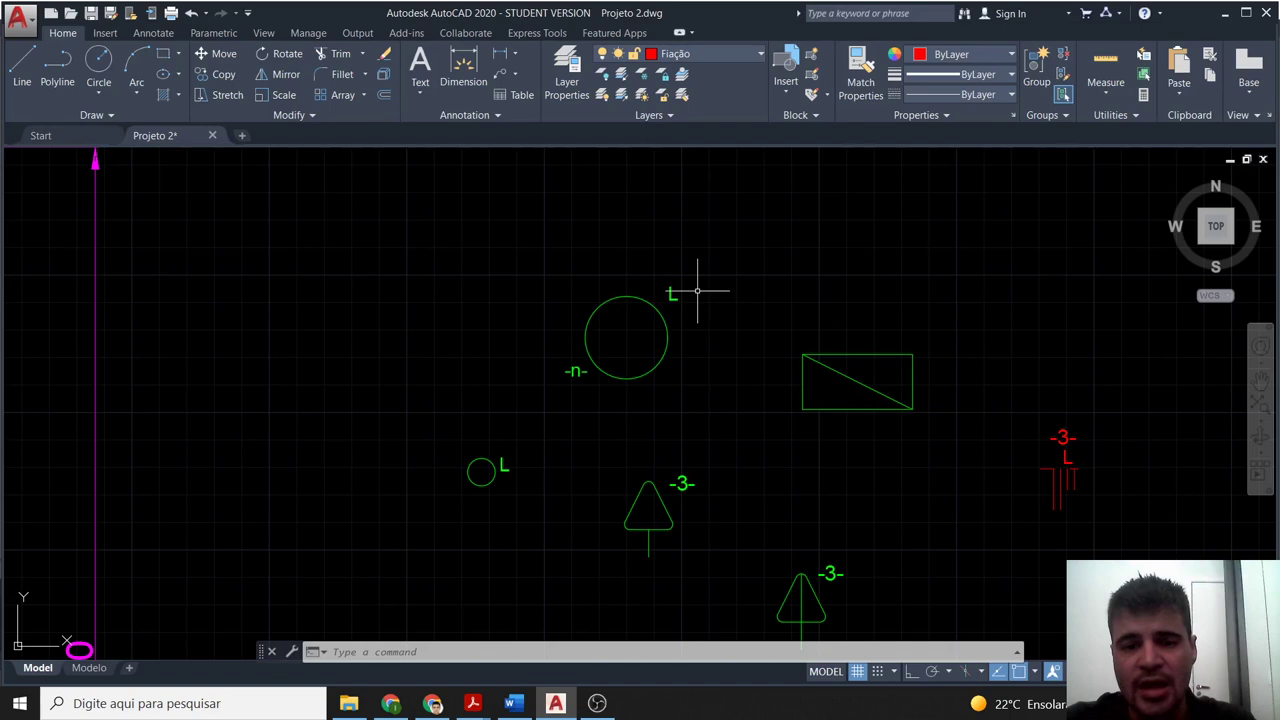
{"action": "left_click", "coordinate": [640, 297]}
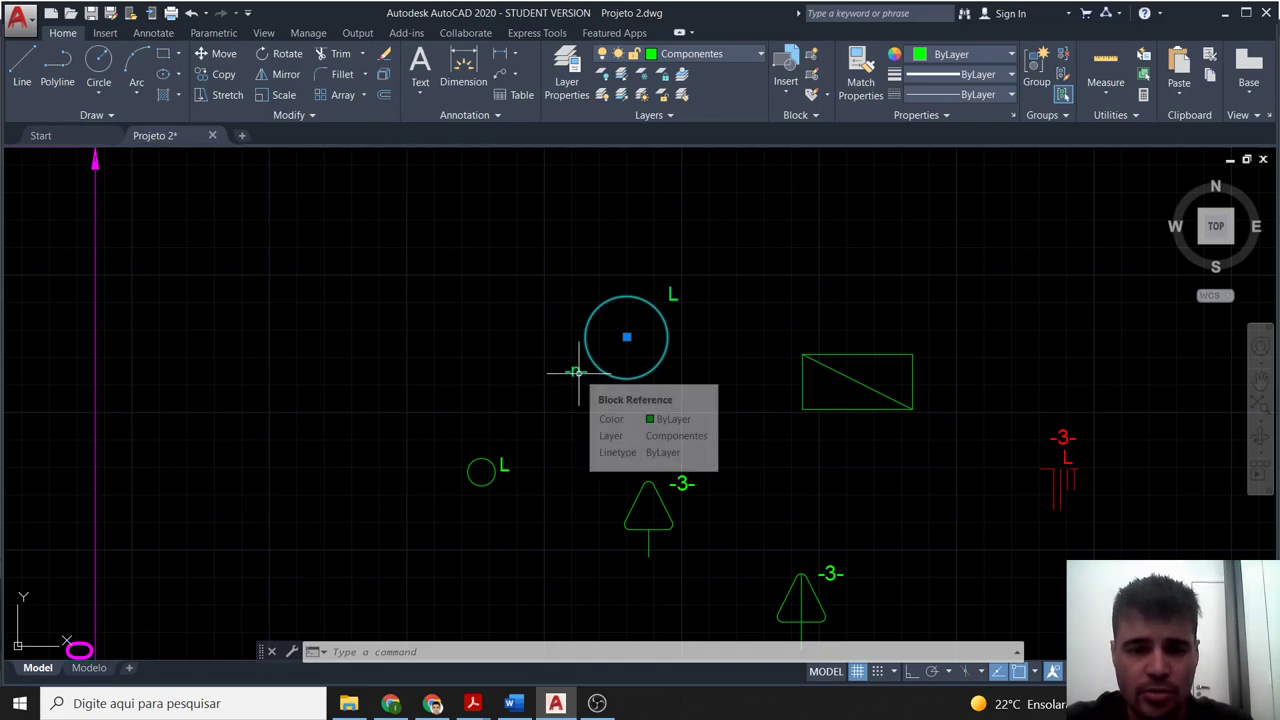
{"action": "double_click", "coordinate": [576, 372]}
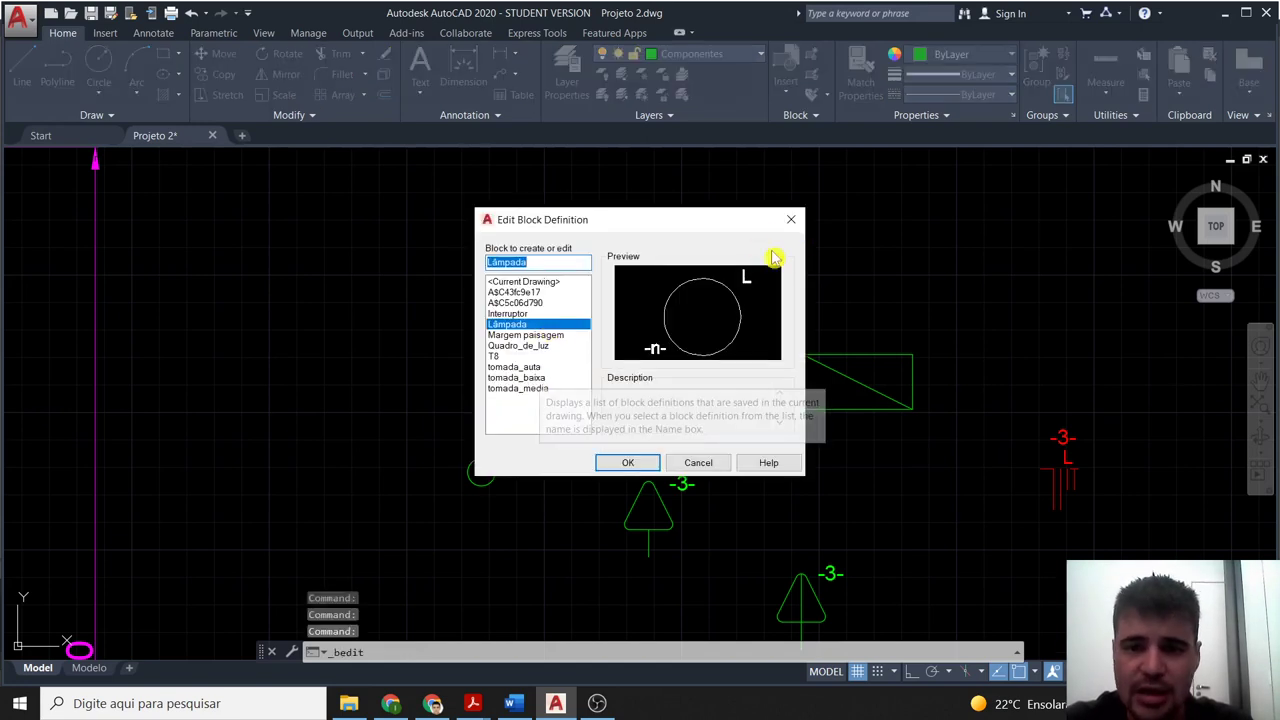
{"action": "left_click", "coordinate": [791, 220]}
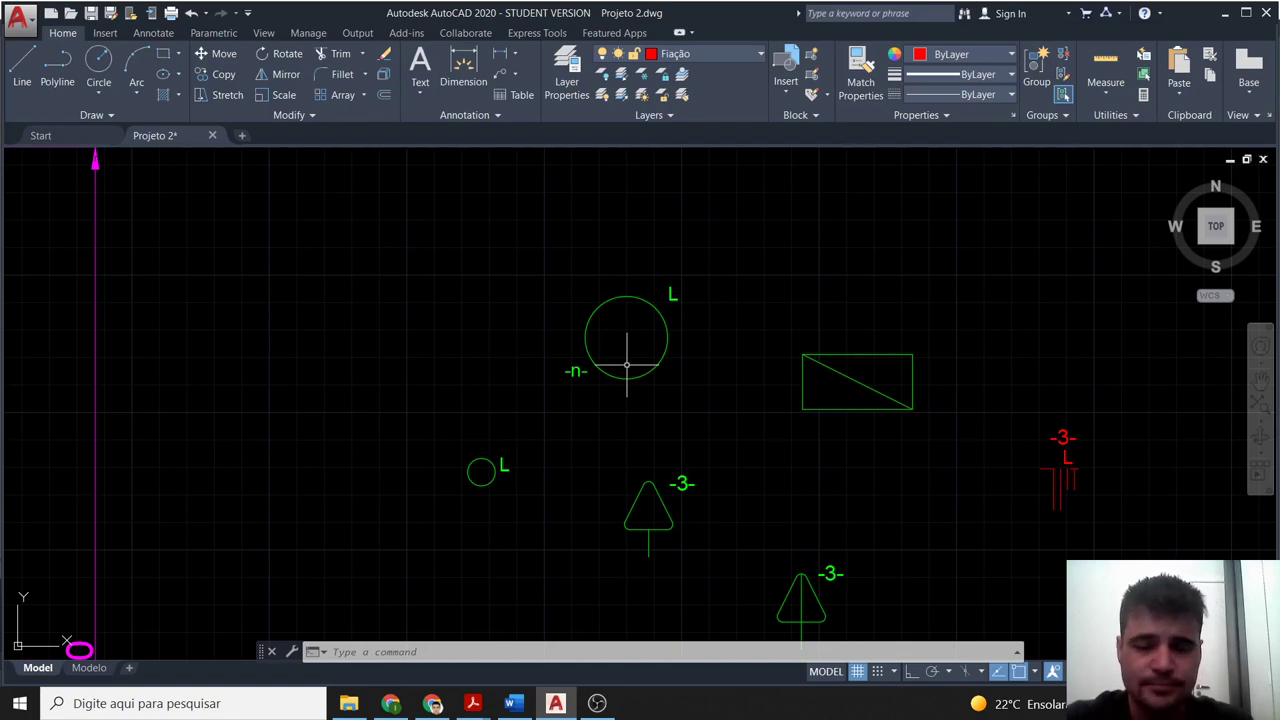
{"action": "left_click", "coordinate": [537, 264]}
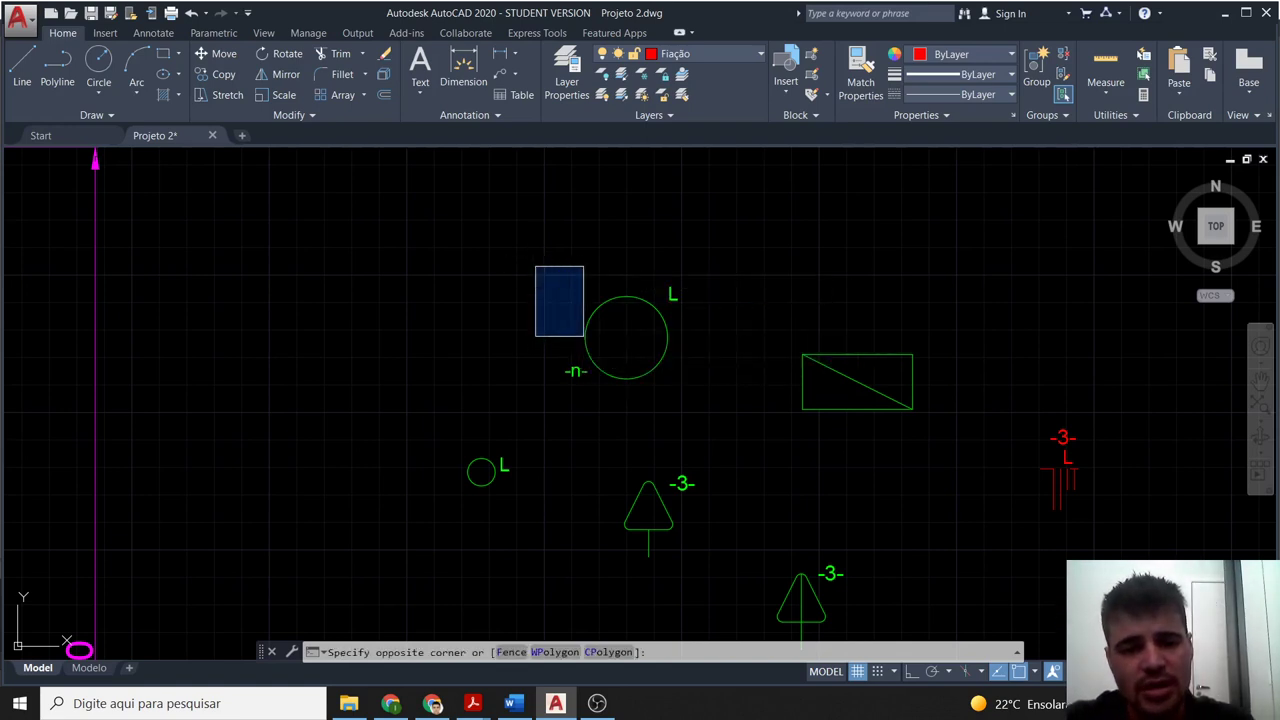
{"action": "left_click", "coordinate": [581, 335]}
{"action": "left_click", "coordinate": [582, 335]}
{"action": "left_click", "coordinate": [584, 336]}
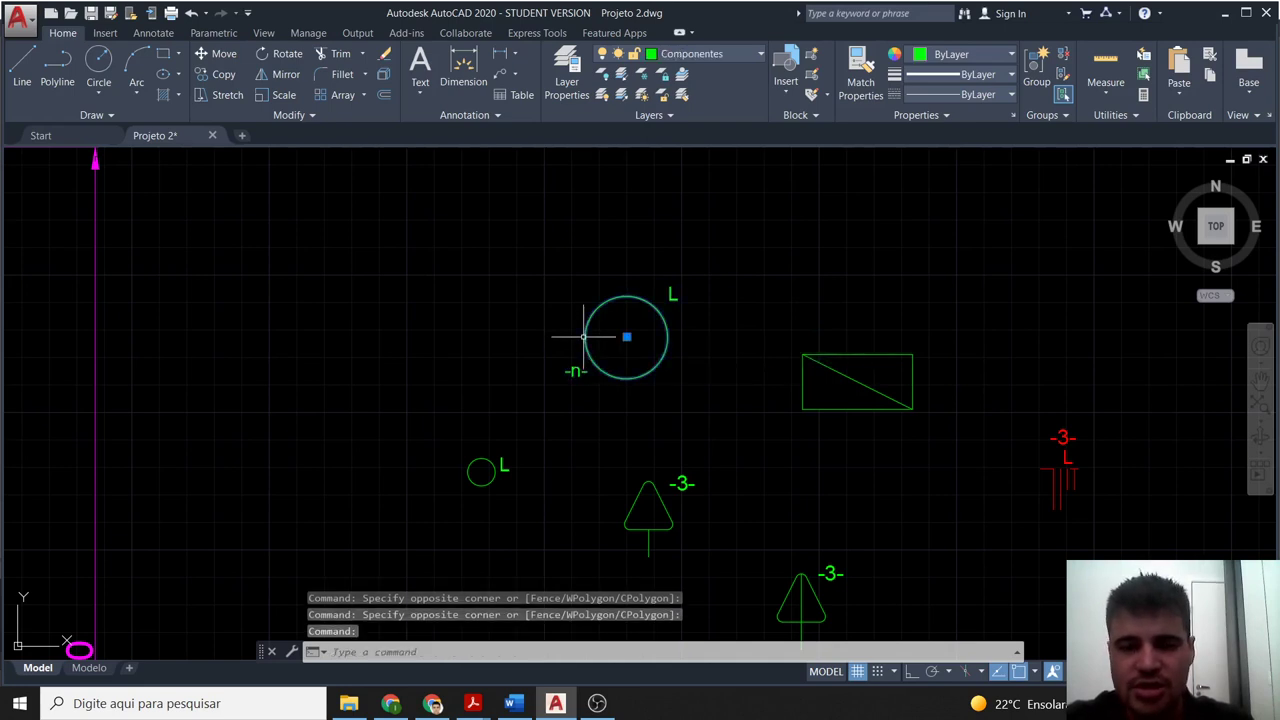
{"action": "type", "text": "x"}
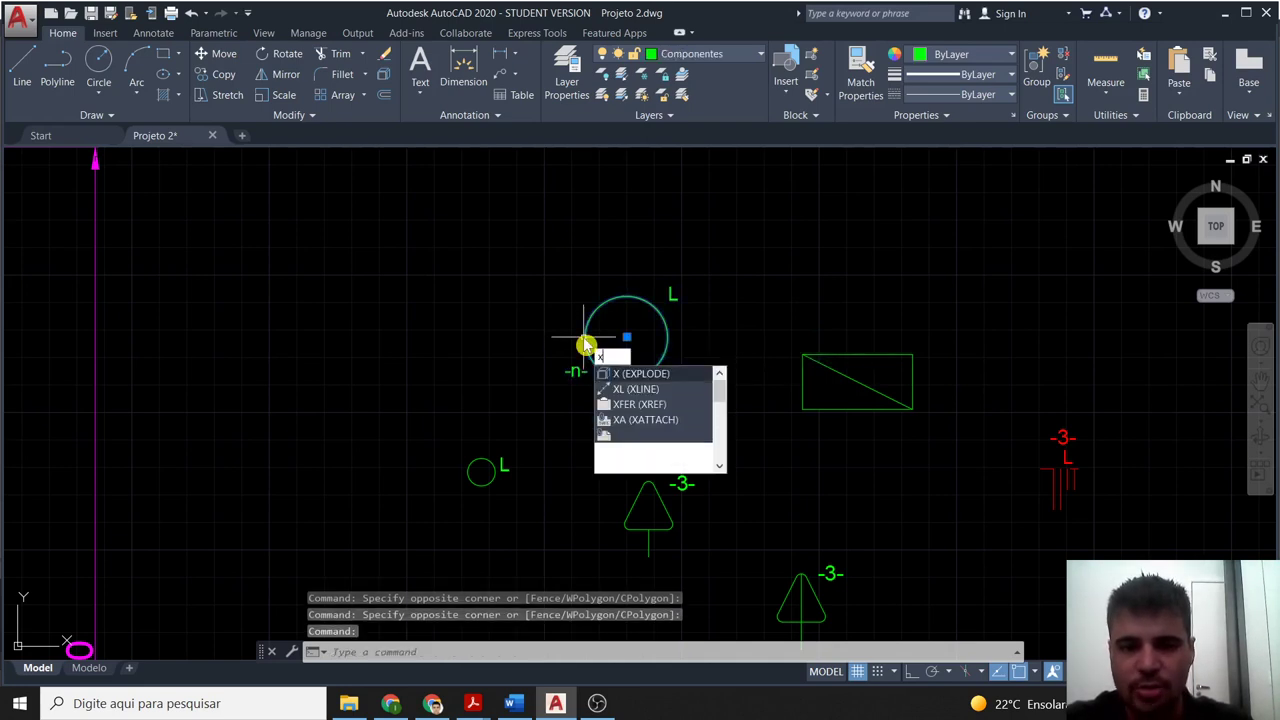
{"action": "key", "text": "Escape"}
{"action": "key", "text": "Escape"}
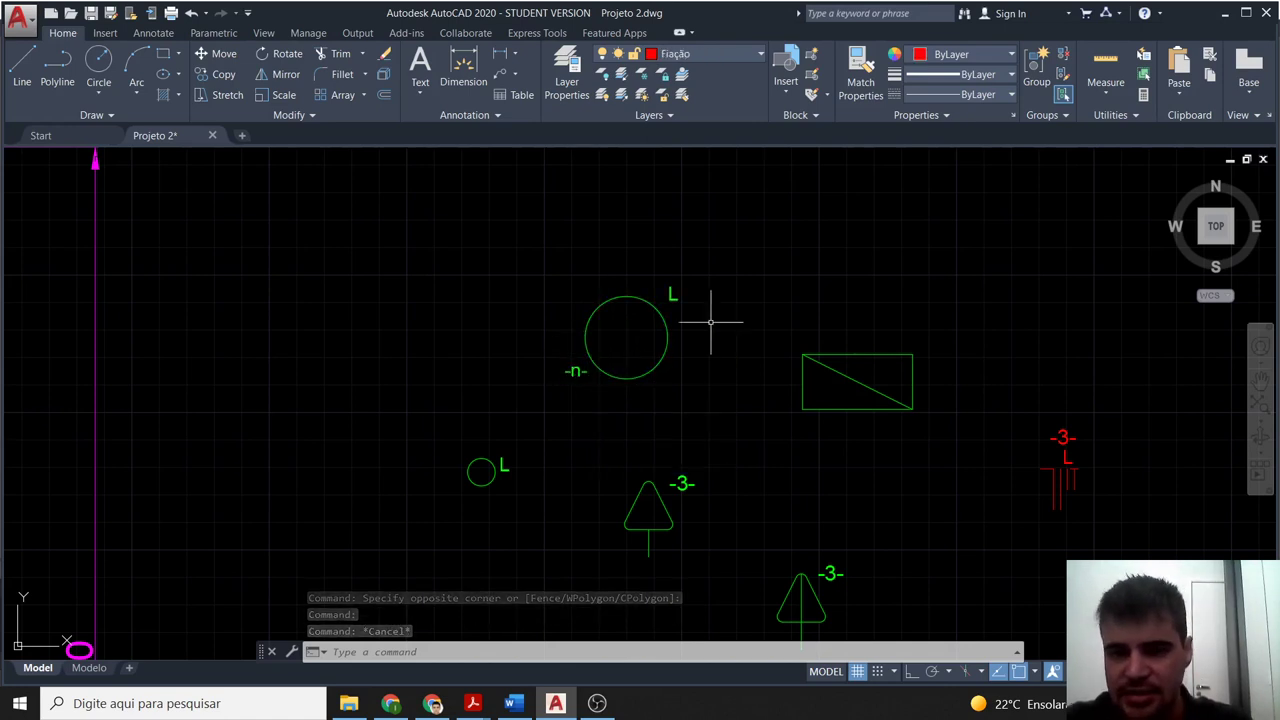
Inspect the symbol cluster up close, down to the red panel symbol.
{"action": "scroll", "coordinate": [847, 480], "scroll_direction": "down", "scroll_amount": 2}
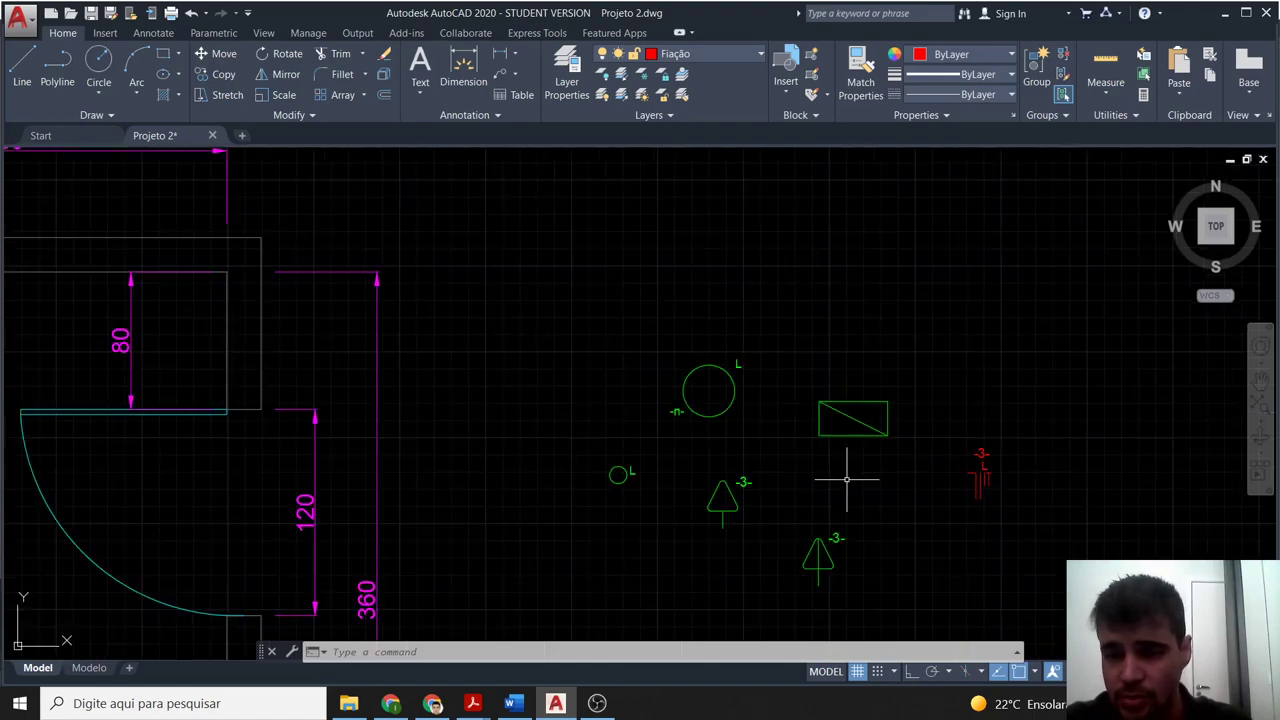
{"action": "middle_click_drag", "start_coordinate": [847, 480], "coordinate": [829, 434]}
{"action": "scroll", "coordinate": [706, 416], "scroll_direction": "up", "scroll_amount": 2}
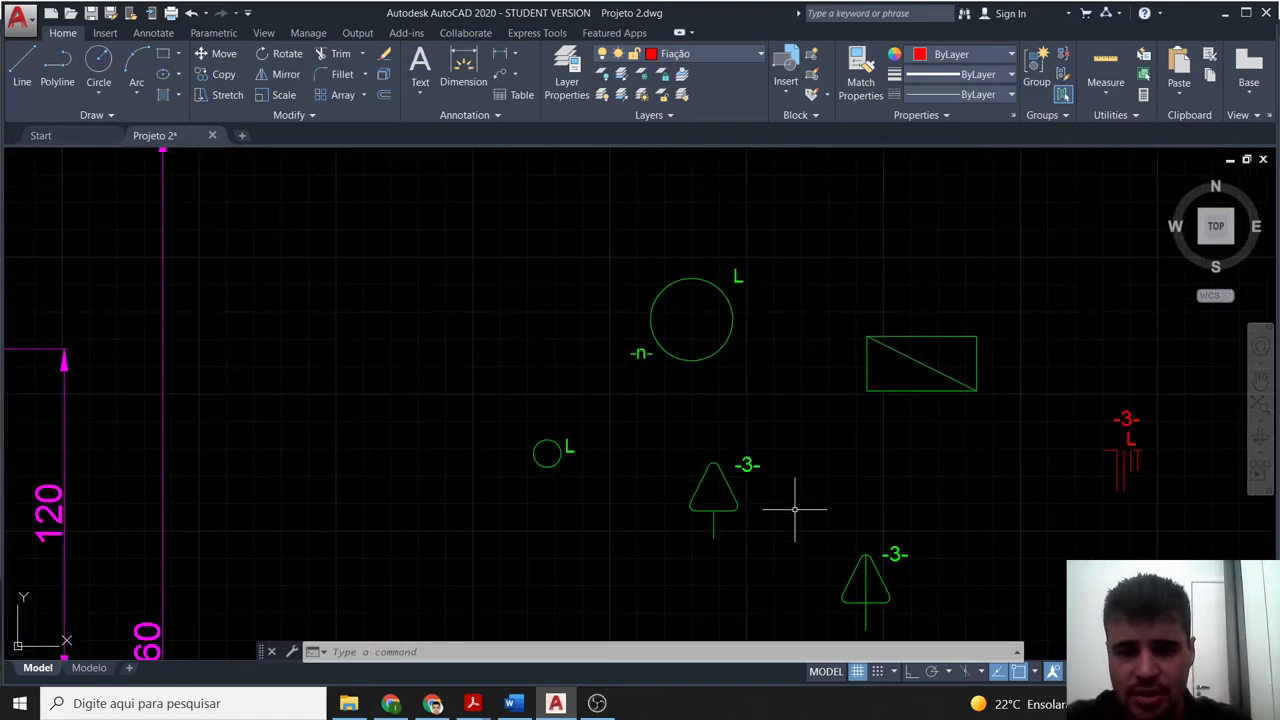
{"action": "scroll", "coordinate": [795, 509], "scroll_direction": "up", "scroll_amount": 2}
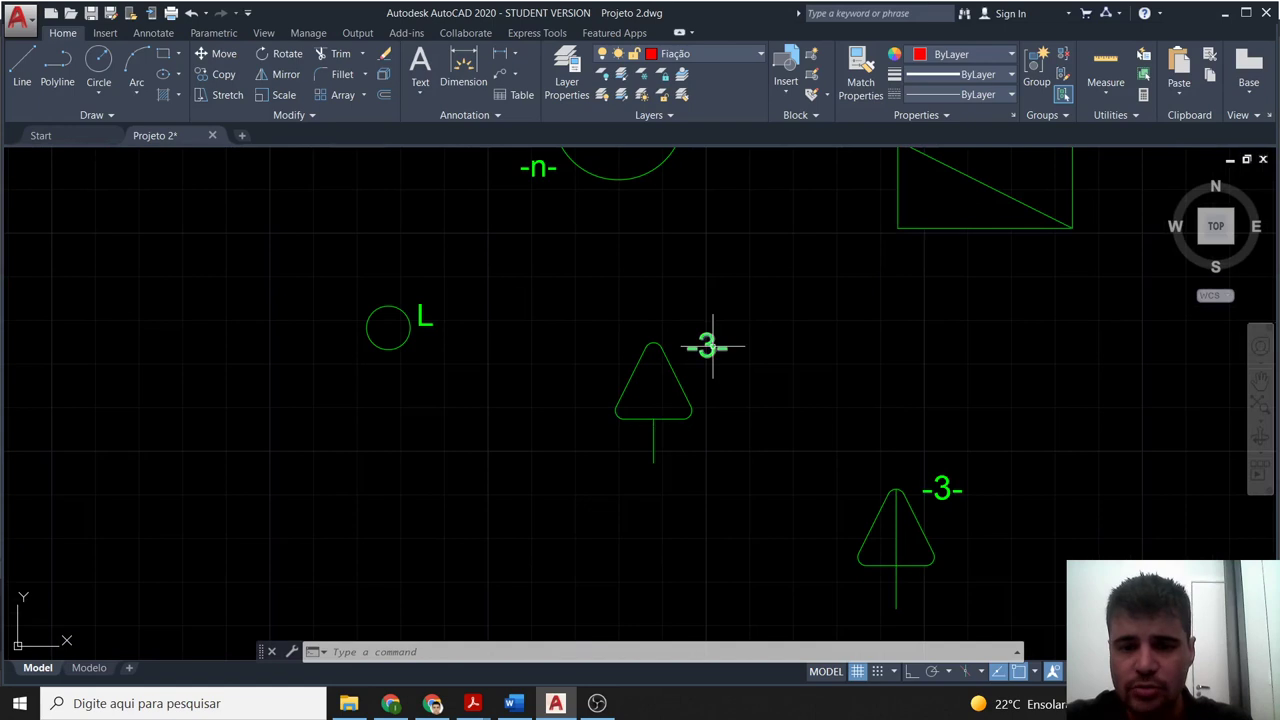
{"action": "middle_click_drag", "start_coordinate": [712, 346], "coordinate": [573, 233]}
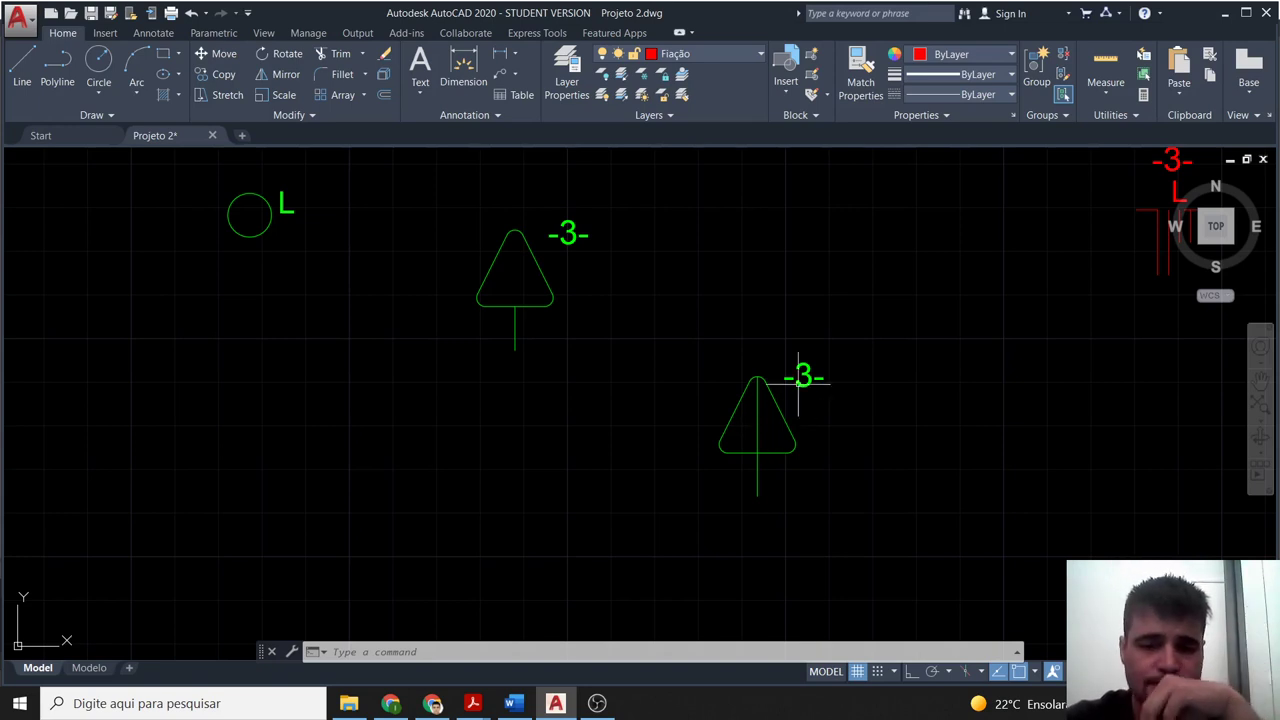
{"action": "scroll", "coordinate": [990, 355], "scroll_direction": "down", "scroll_amount": 3}
{"action": "scroll", "coordinate": [950, 380], "scroll_direction": "down", "scroll_amount": 1}
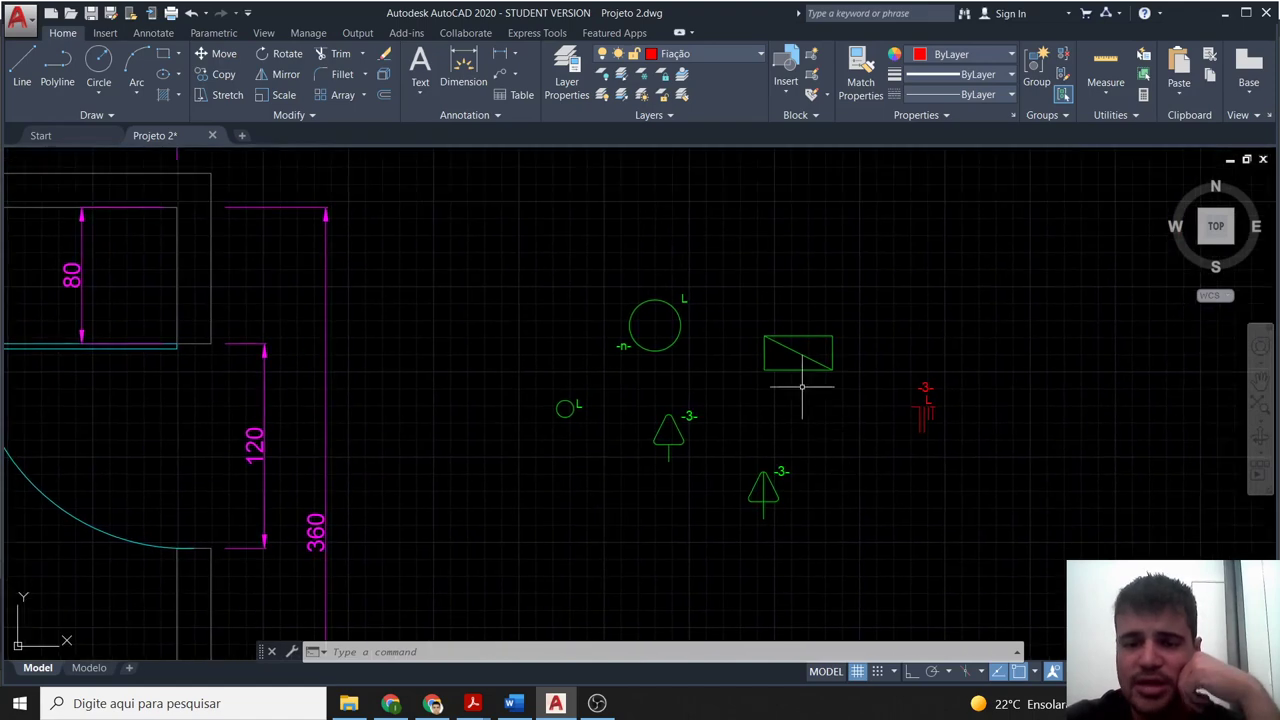
{"action": "scroll", "coordinate": [800, 371], "scroll_direction": "up", "scroll_amount": 2}
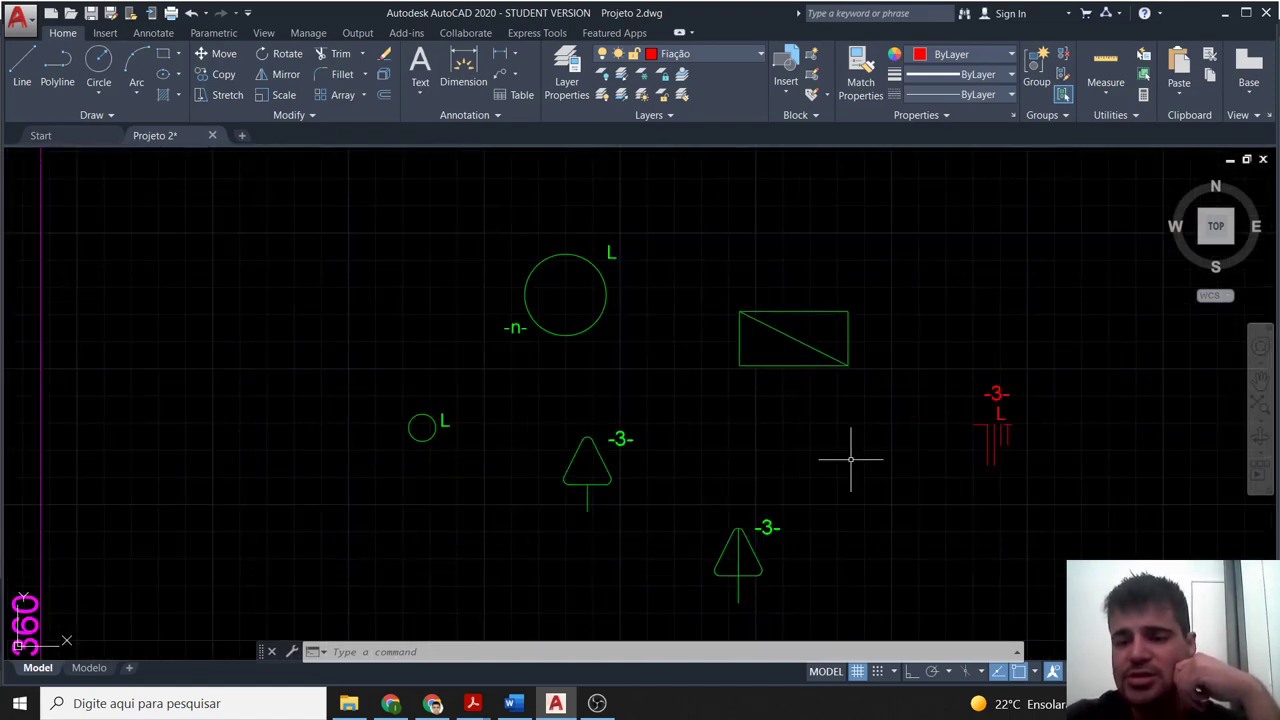
{"action": "middle_click_drag", "start_coordinate": [850, 460], "coordinate": [651, 417]}
{"action": "scroll", "coordinate": [795, 386], "scroll_direction": "up", "scroll_amount": 4}
{"action": "middle_click_drag", "start_coordinate": [932, 440], "coordinate": [807, 467]}
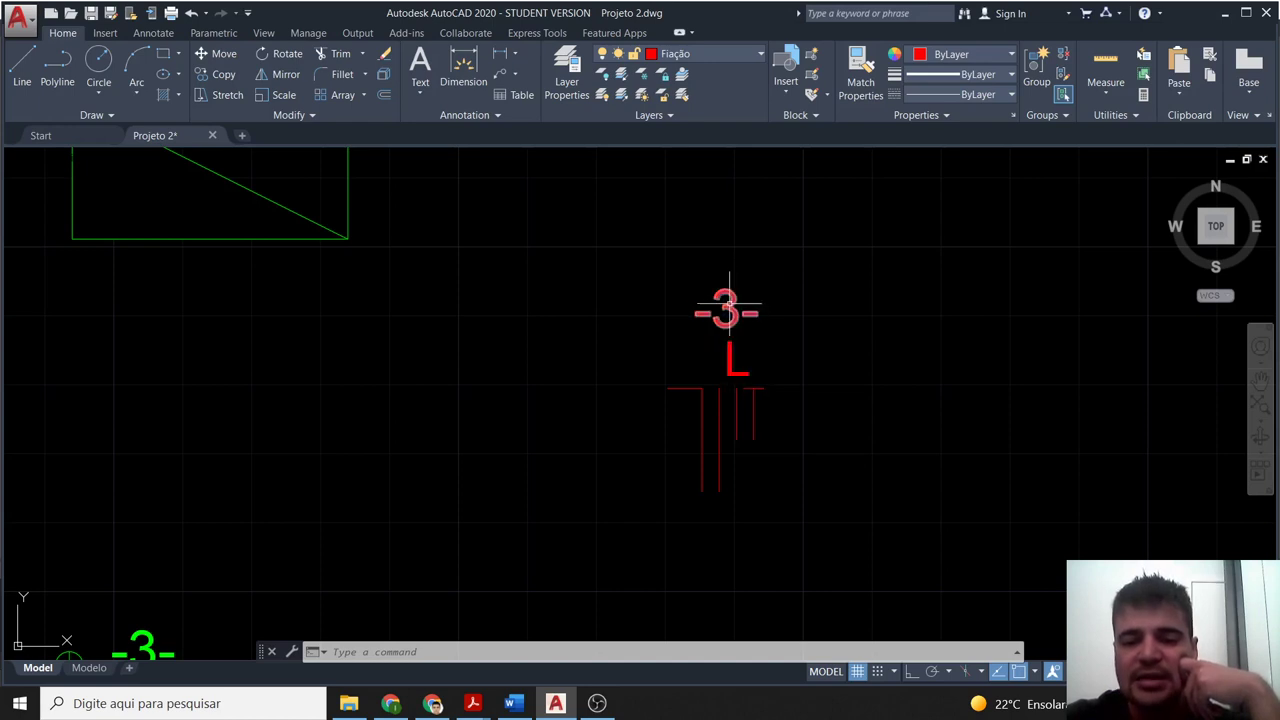
{"action": "mouse_move", "coordinate": [727, 309]}
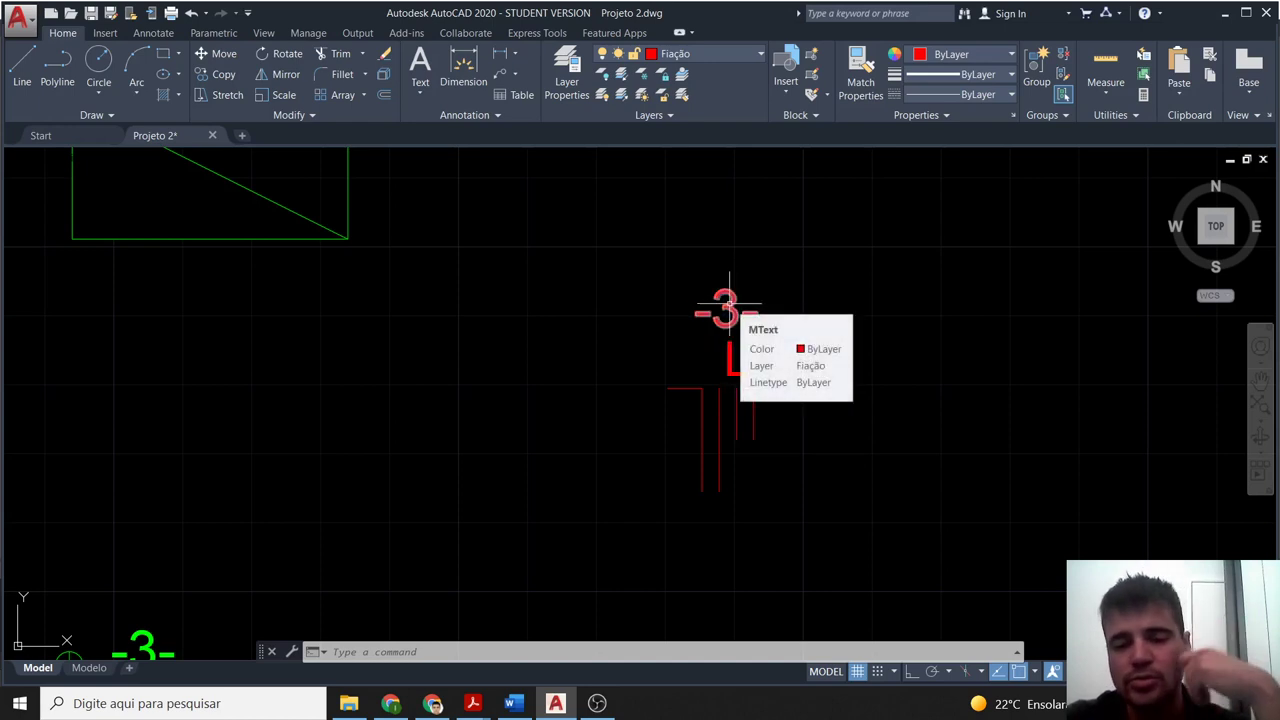
Zoom out and pan so the full floor plan shows beside the symbol legend.
{"action": "scroll", "coordinate": [594, 471], "scroll_direction": "down", "scroll_amount": 3}
{"action": "scroll", "coordinate": [591, 457], "scroll_direction": "down", "scroll_amount": 1}
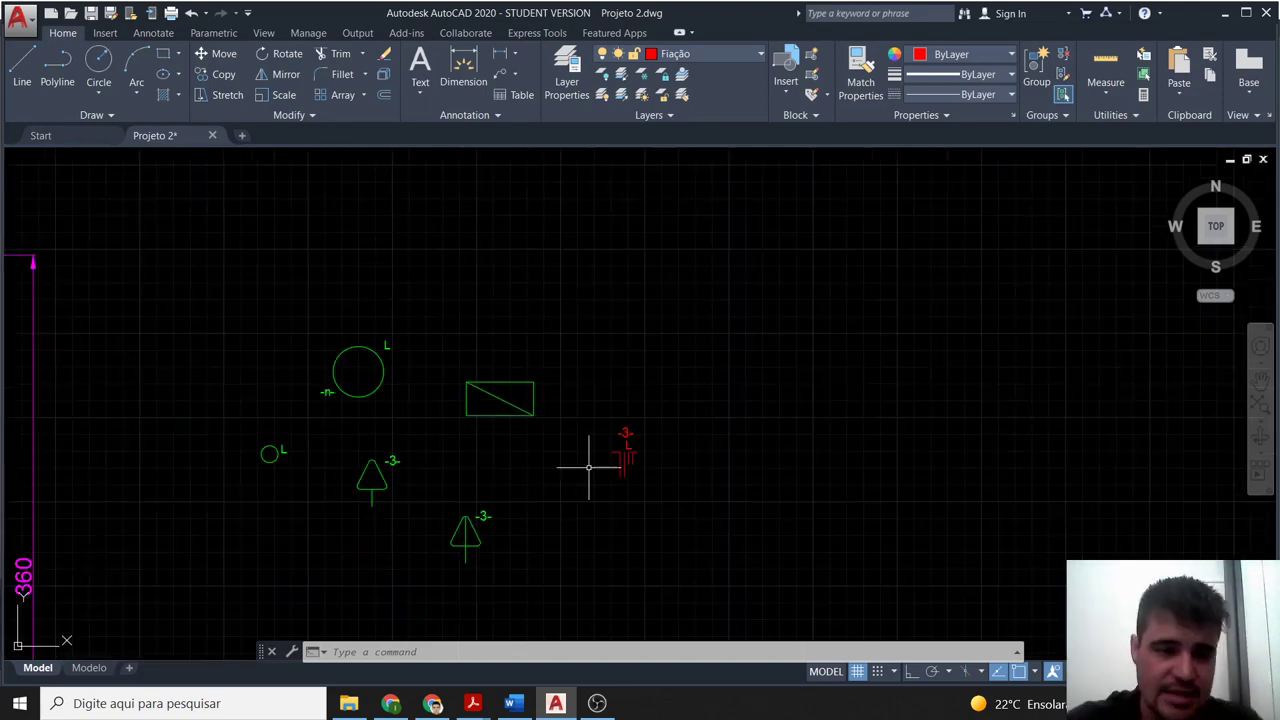
{"action": "middle_click_drag", "start_coordinate": [521, 497], "coordinate": [766, 420]}
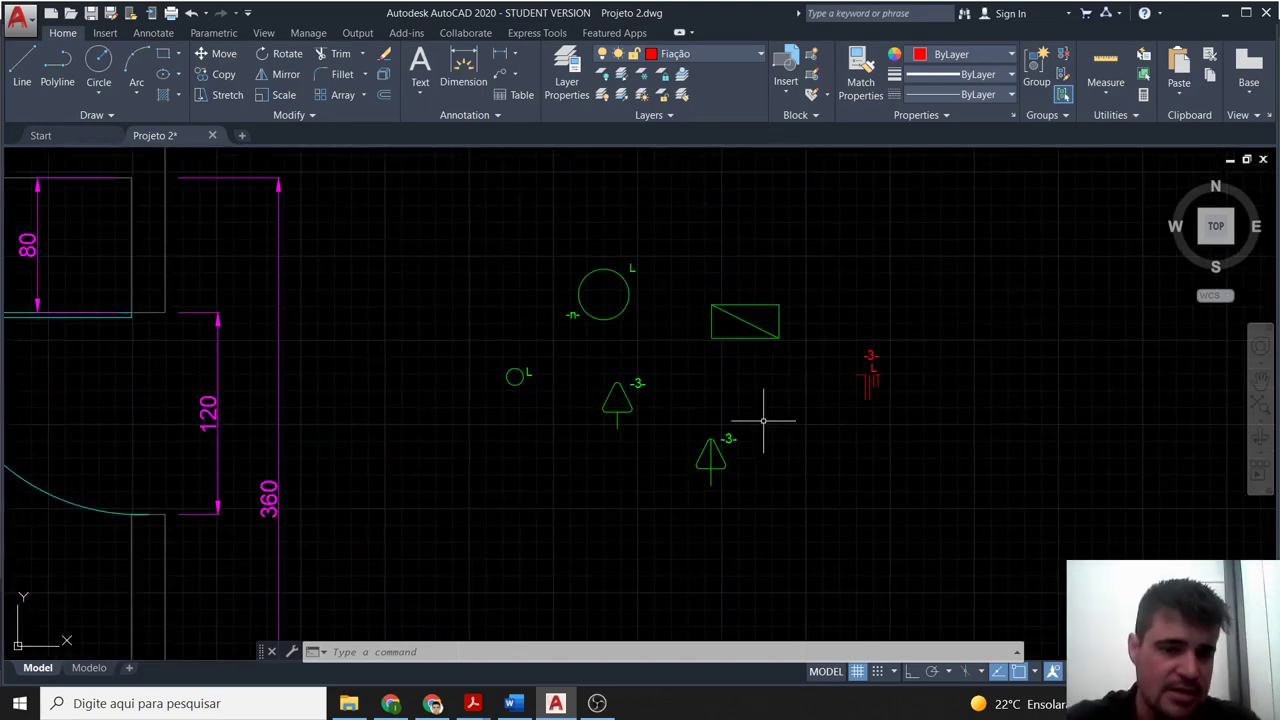
{"action": "scroll", "coordinate": [675, 448], "scroll_direction": "down", "scroll_amount": 2}
{"action": "scroll", "coordinate": [657, 466], "scroll_direction": "down", "scroll_amount": 2}
{"action": "mouse_move", "coordinate": [502, 503]}
{"action": "middle_mouse_down"}
{"action": "mouse_move", "coordinate": [657, 466]}
{"action": "mouse_move", "coordinate": [800, 370]}
{"action": "middle_mouse_up"}
{"action": "scroll", "coordinate": [651, 514], "scroll_direction": "down", "scroll_amount": 2}
{"action": "scroll", "coordinate": [651, 514], "scroll_direction": "up", "scroll_amount": 2}
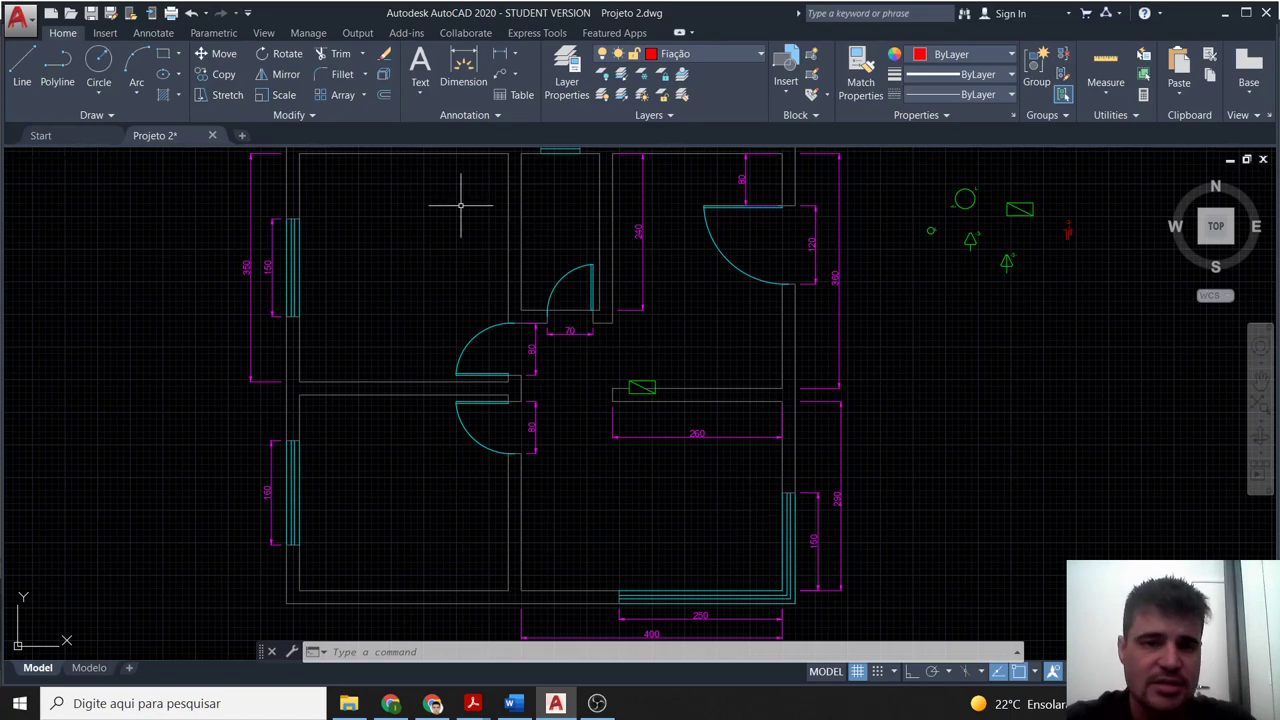
On layer 0, draw a corner-to-corner diagonal guide line across the upper-right room.
{"action": "middle_click_drag", "start_coordinate": [697, 331], "coordinate": [634, 439]}
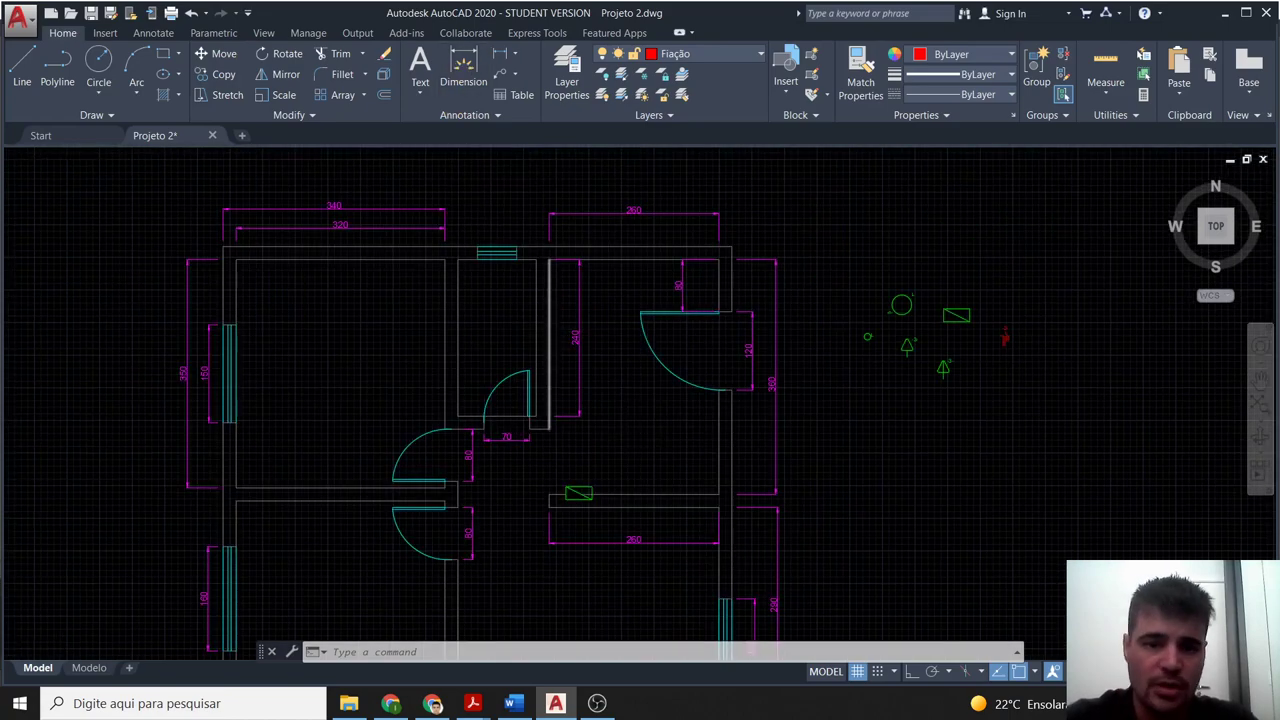
{"action": "scroll", "coordinate": [631, 368], "scroll_direction": "up", "scroll_amount": 2}
{"action": "scroll", "coordinate": [631, 368], "scroll_direction": "up", "scroll_amount": 2}
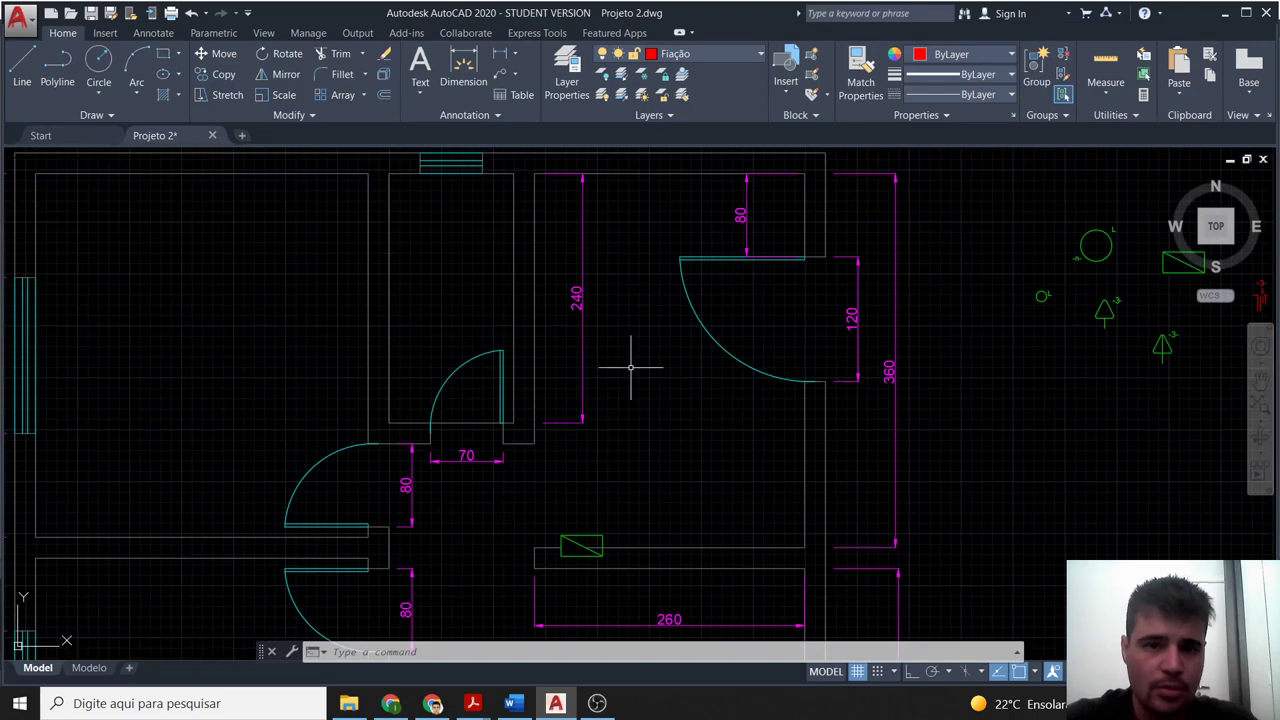
{"action": "scroll", "coordinate": [631, 368], "scroll_direction": "down", "scroll_amount": 2}
{"action": "middle_click_drag", "start_coordinate": [631, 368], "coordinate": [620, 434]}
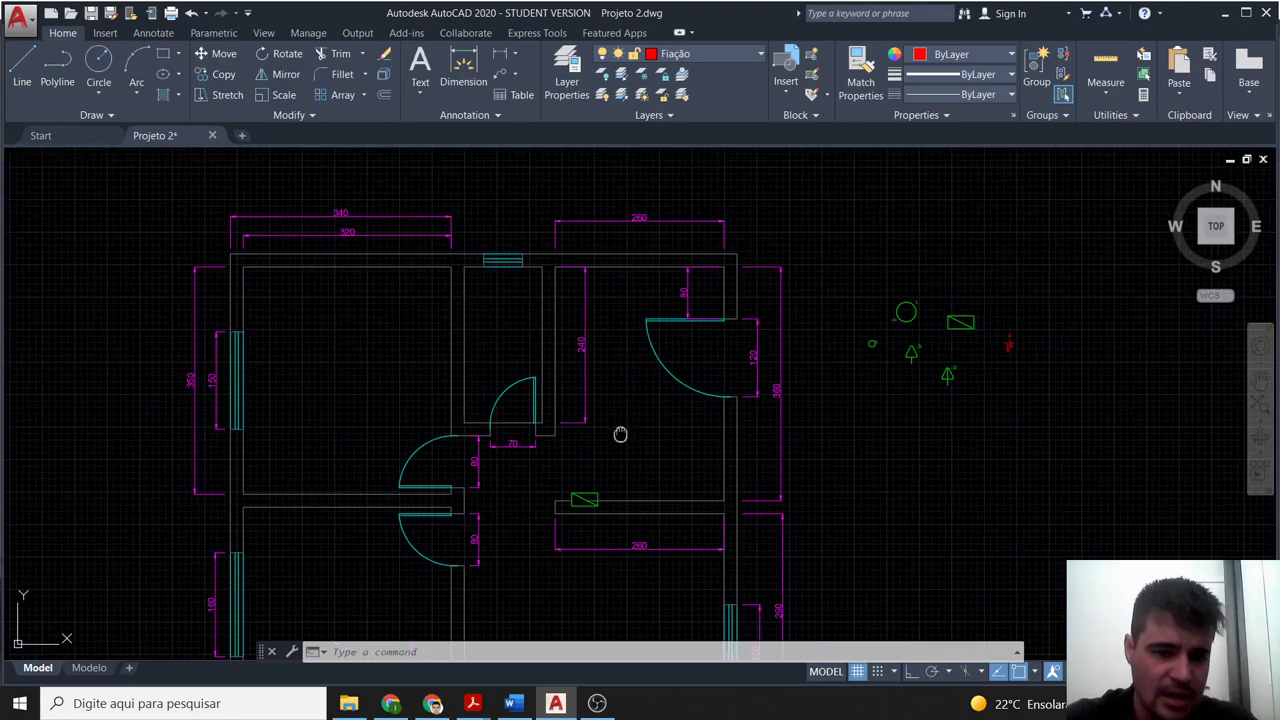
{"action": "scroll", "coordinate": [606, 420], "scroll_direction": "up", "scroll_amount": 2}
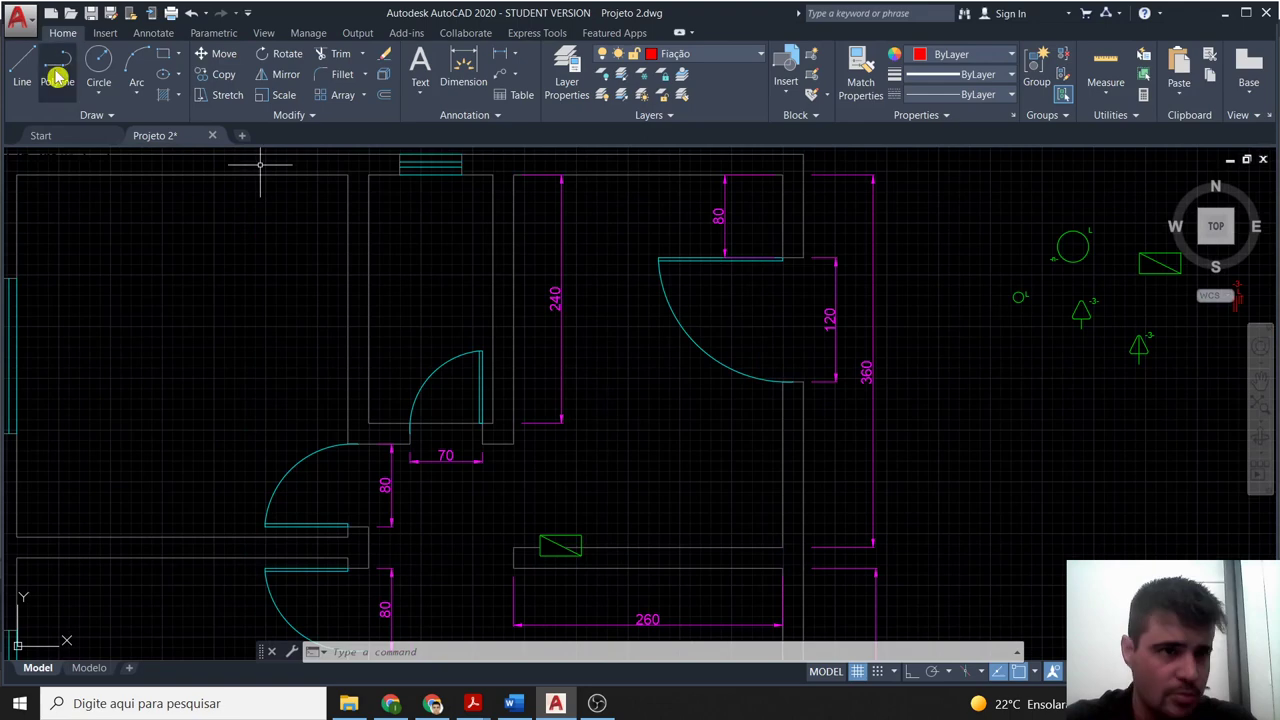
{"action": "left_click", "coordinate": [22, 70]}
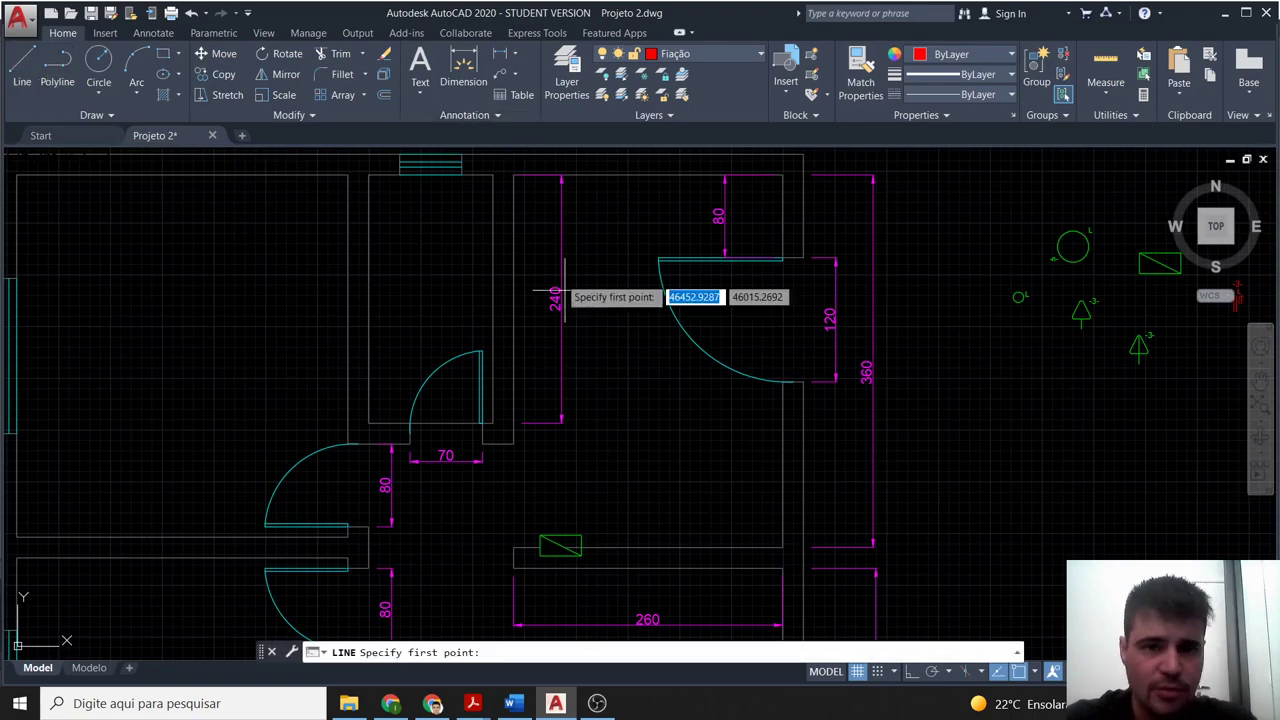
{"action": "left_click", "coordinate": [757, 54]}
{"action": "left_click", "coordinate": [690, 72]}
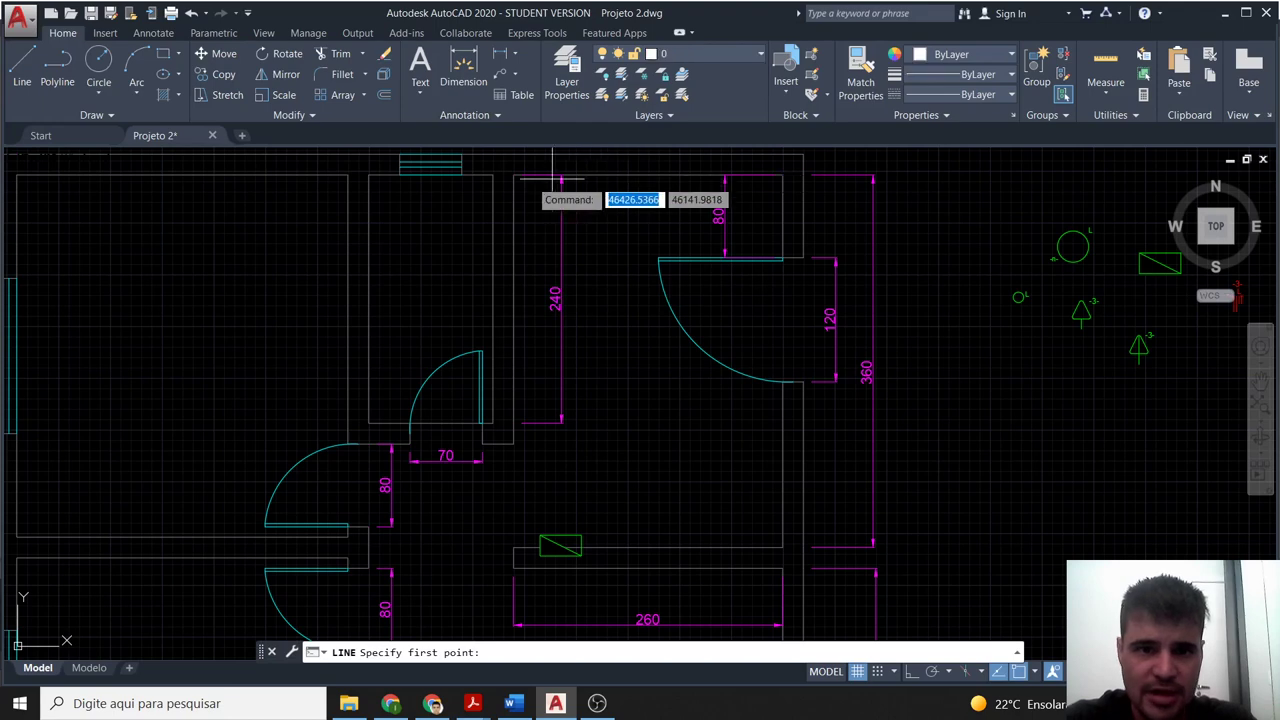
{"action": "left_click", "coordinate": [513, 175]}
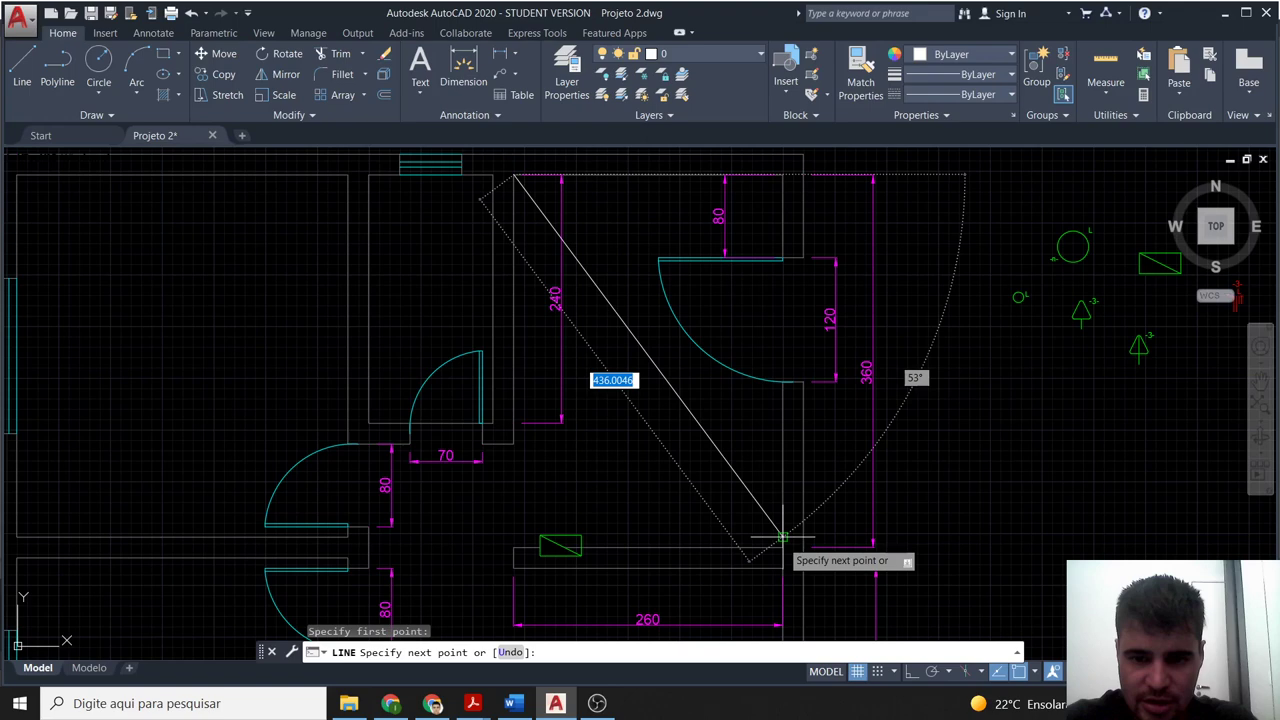
{"action": "left_click", "coordinate": [783, 540]}
{"action": "key", "text": "Escape"}
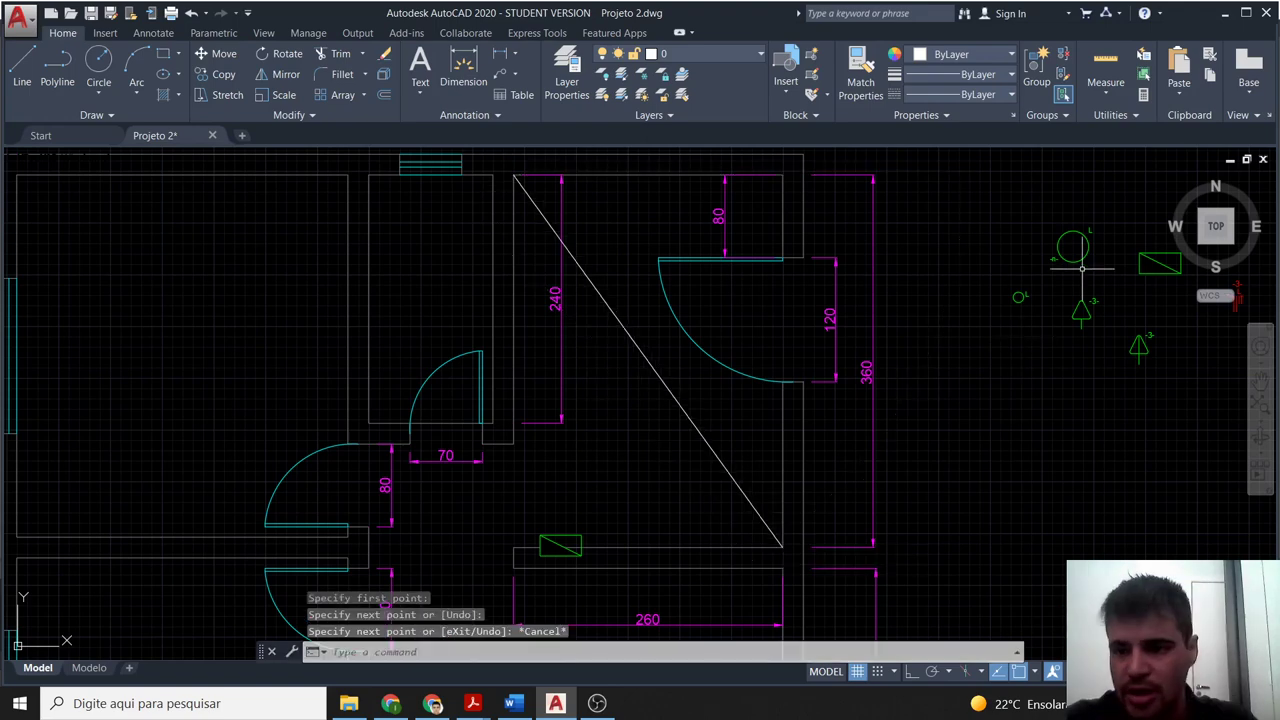
Copy the large lamp circle and paste a copy beside the plan.
{"action": "left_click", "coordinate": [1081, 268]}
{"action": "left_click", "coordinate": [1040, 202]}
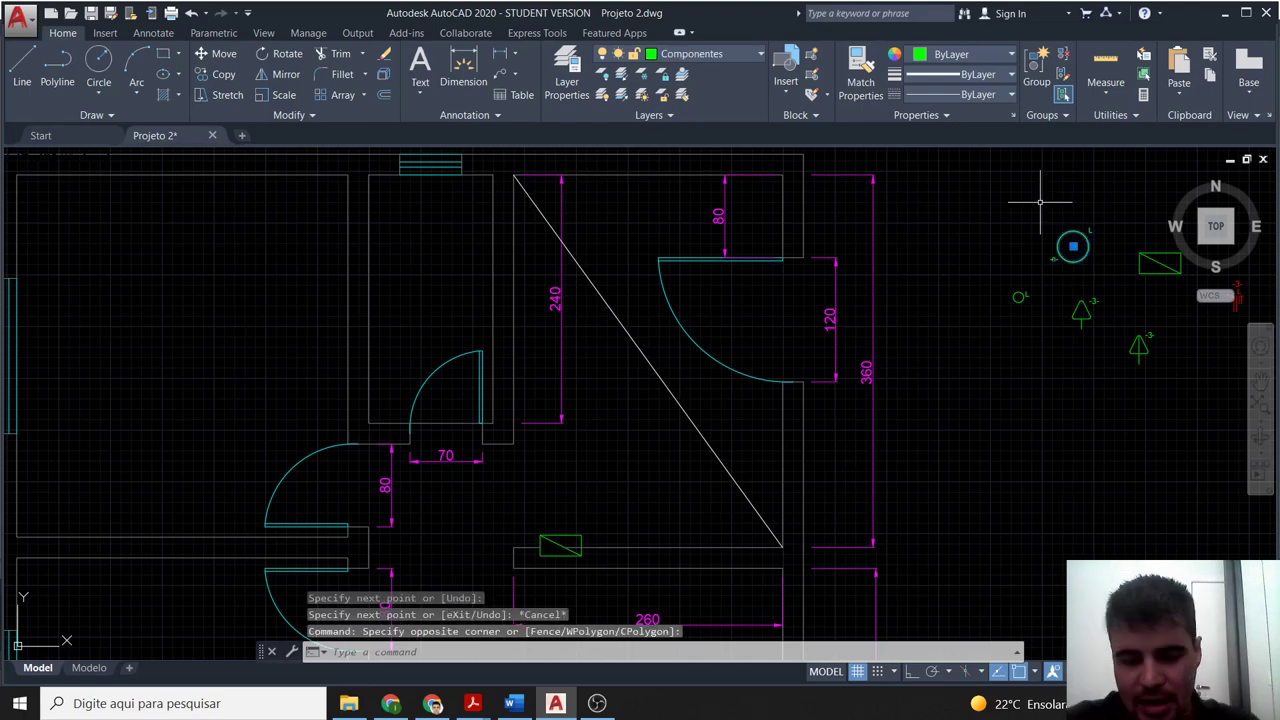
{"action": "key", "text": "ctrl+c"}
{"action": "key", "text": "ctrl+v"}
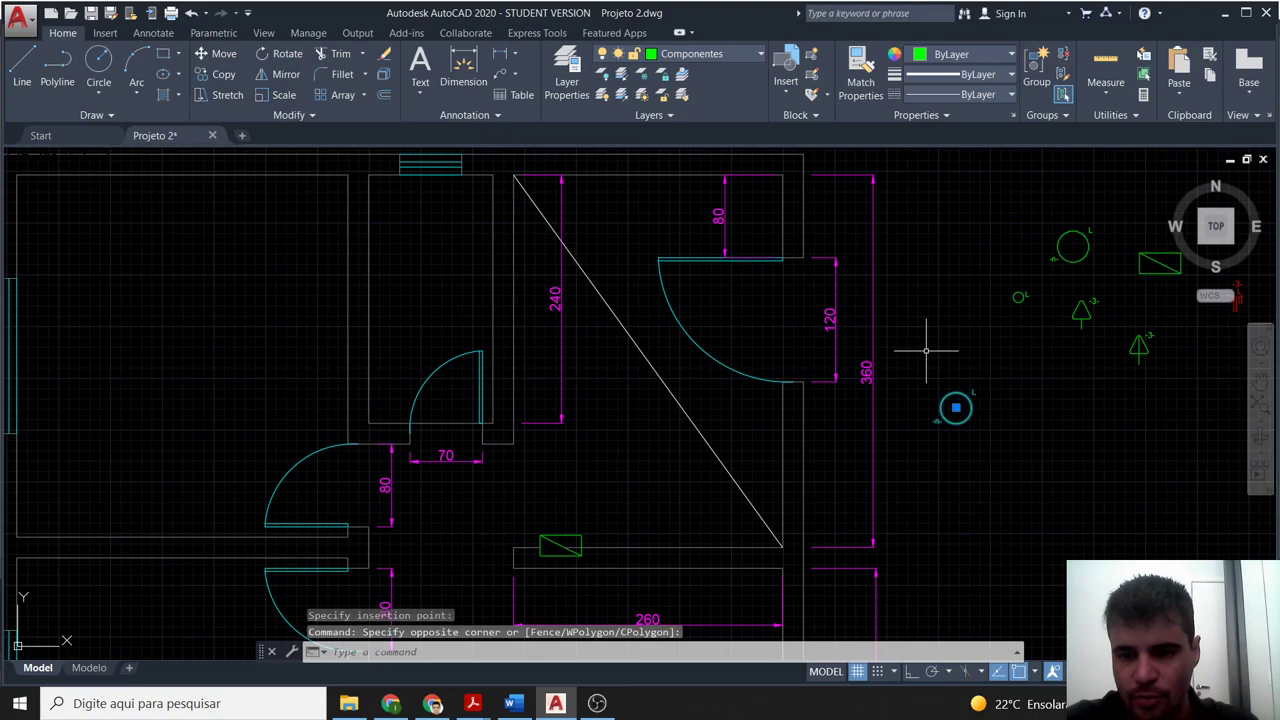
{"action": "key", "text": "Escape"}
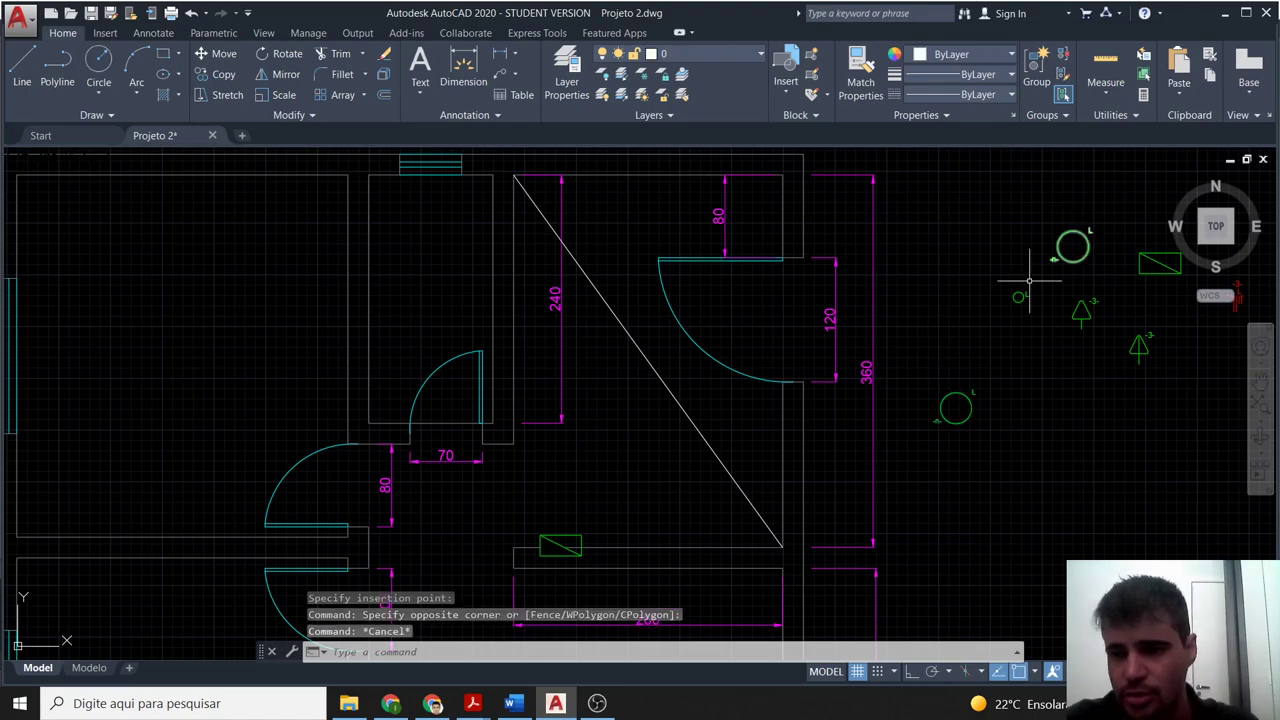
Move the pasted lamp from its centre onto the diagonal's midpoint.
{"action": "left_click", "coordinate": [955, 398]}
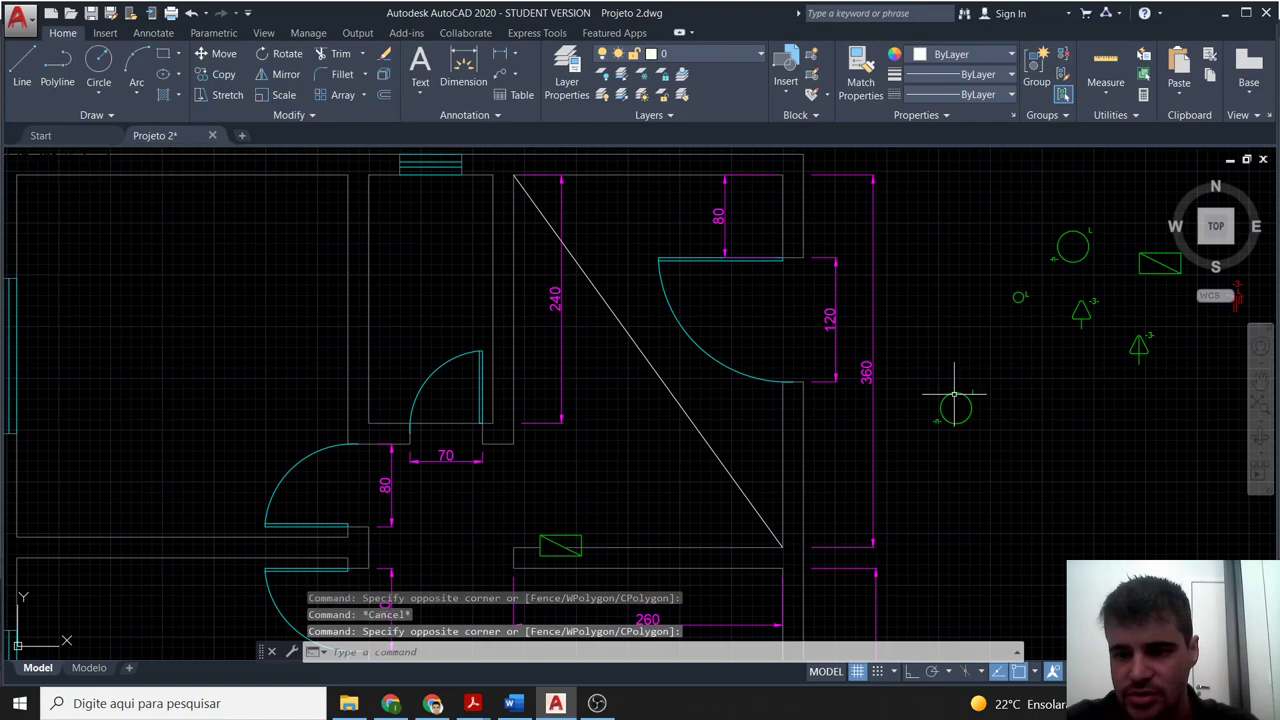
{"action": "left_click", "coordinate": [955, 398]}
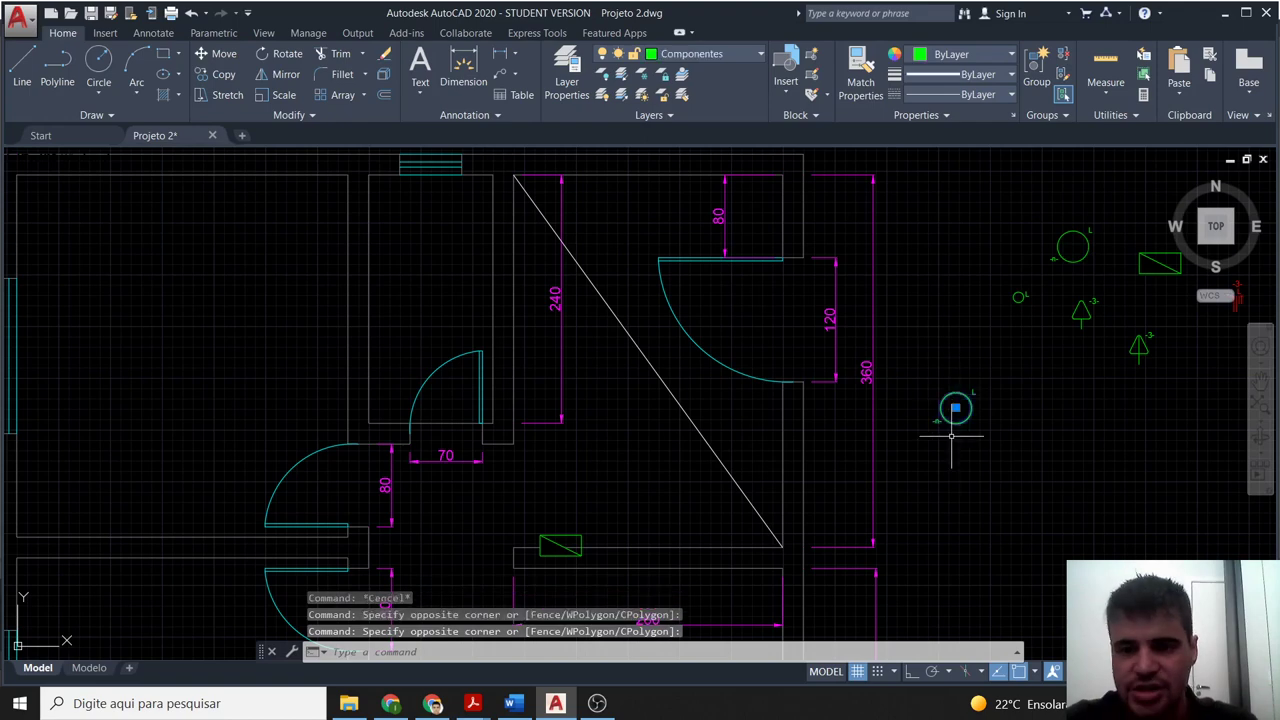
{"action": "type", "text": "m"}
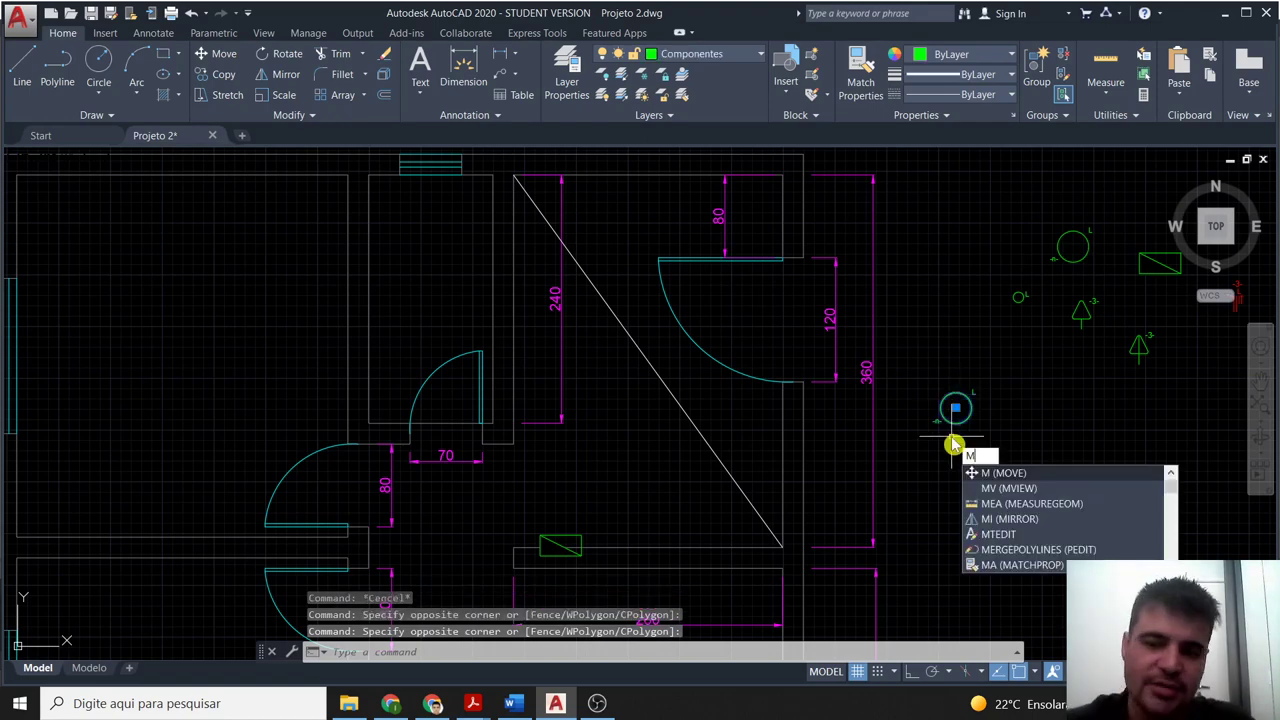
{"action": "key", "text": "Return"}
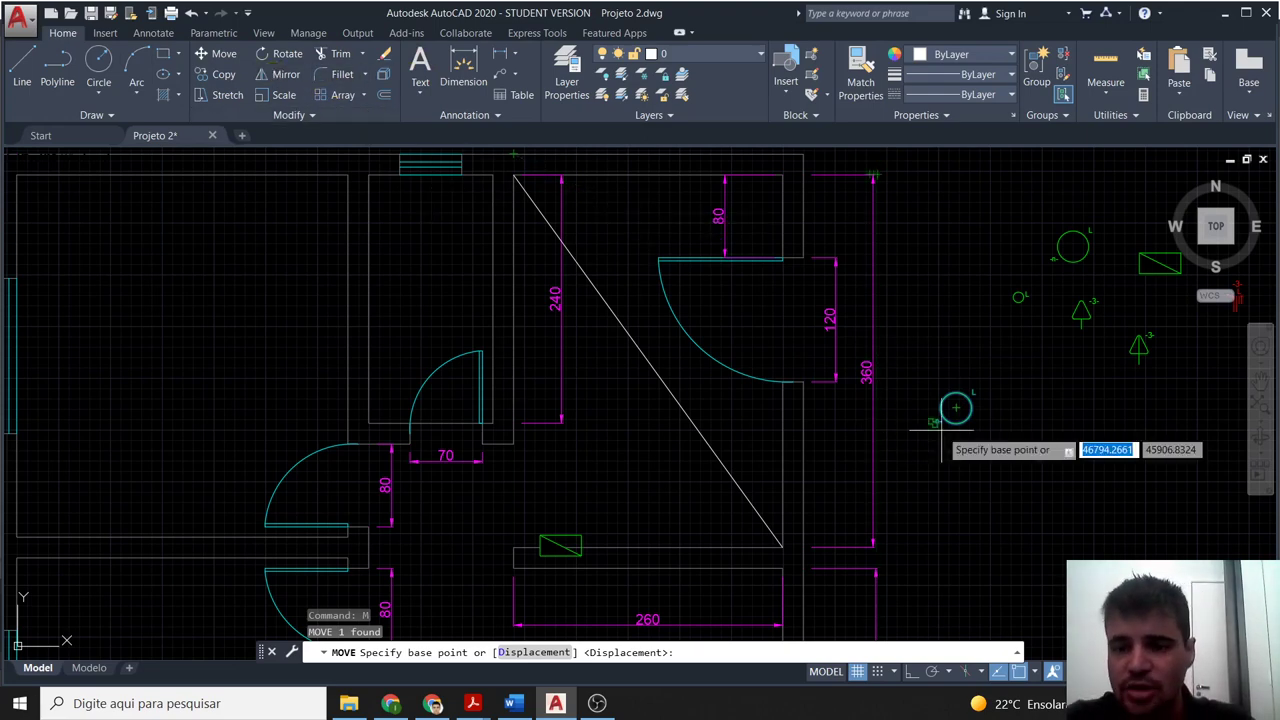
{"action": "scroll", "coordinate": [955, 408], "scroll_direction": "up", "scroll_amount": 2}
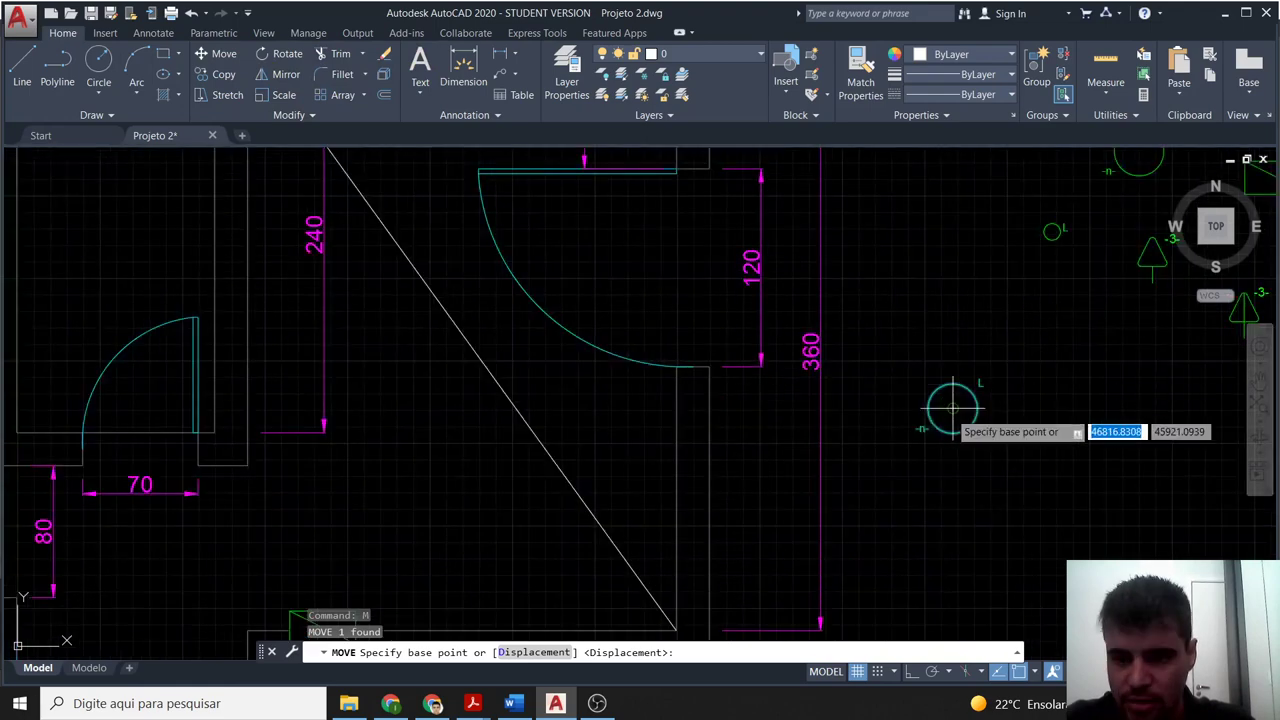
{"action": "left_click", "coordinate": [952, 408]}
{"action": "scroll", "coordinate": [570, 405], "scroll_direction": "down", "scroll_amount": 2}
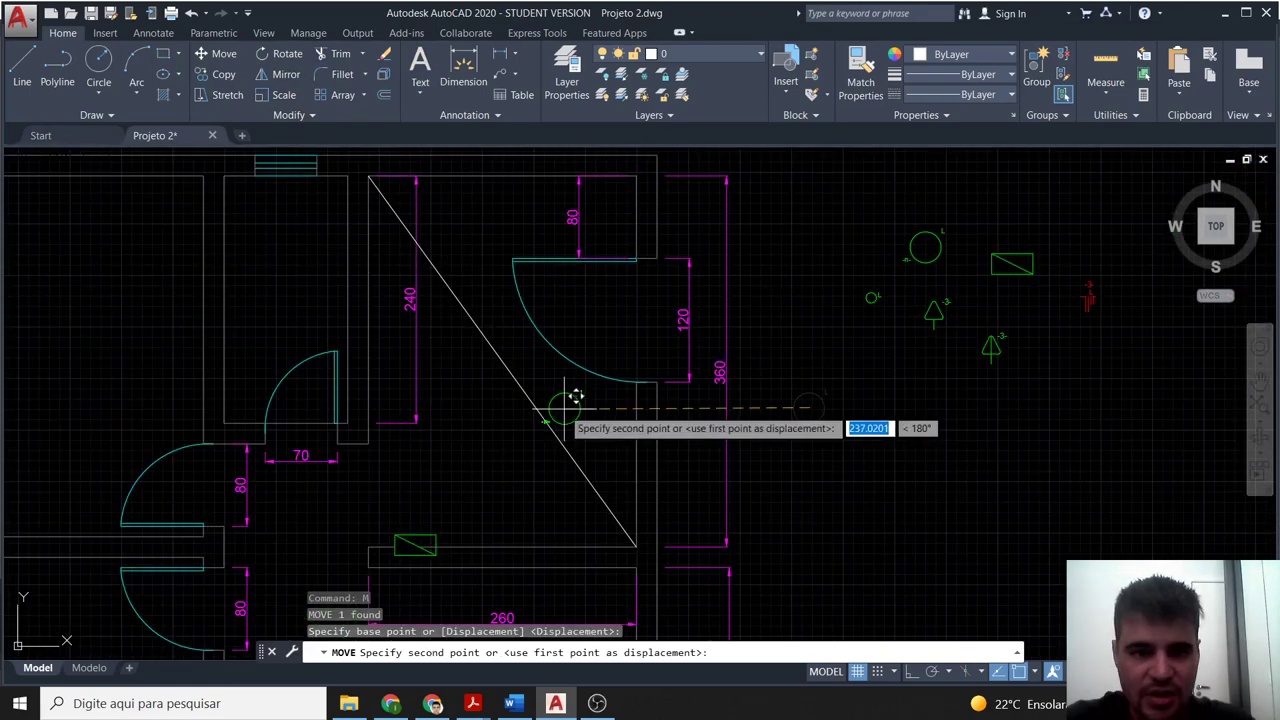
{"action": "left_click", "coordinate": [502, 361]}
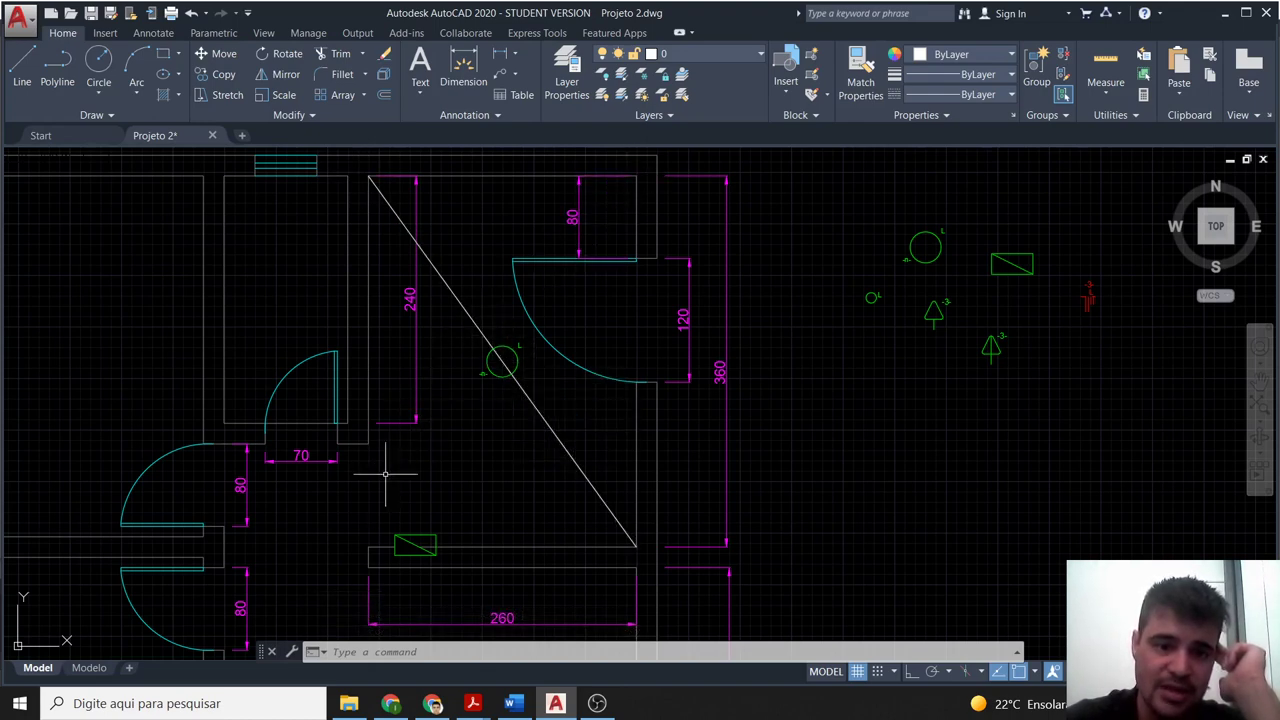
Delete the temporary diagonal guide line.
{"action": "left_click", "coordinate": [563, 446]}
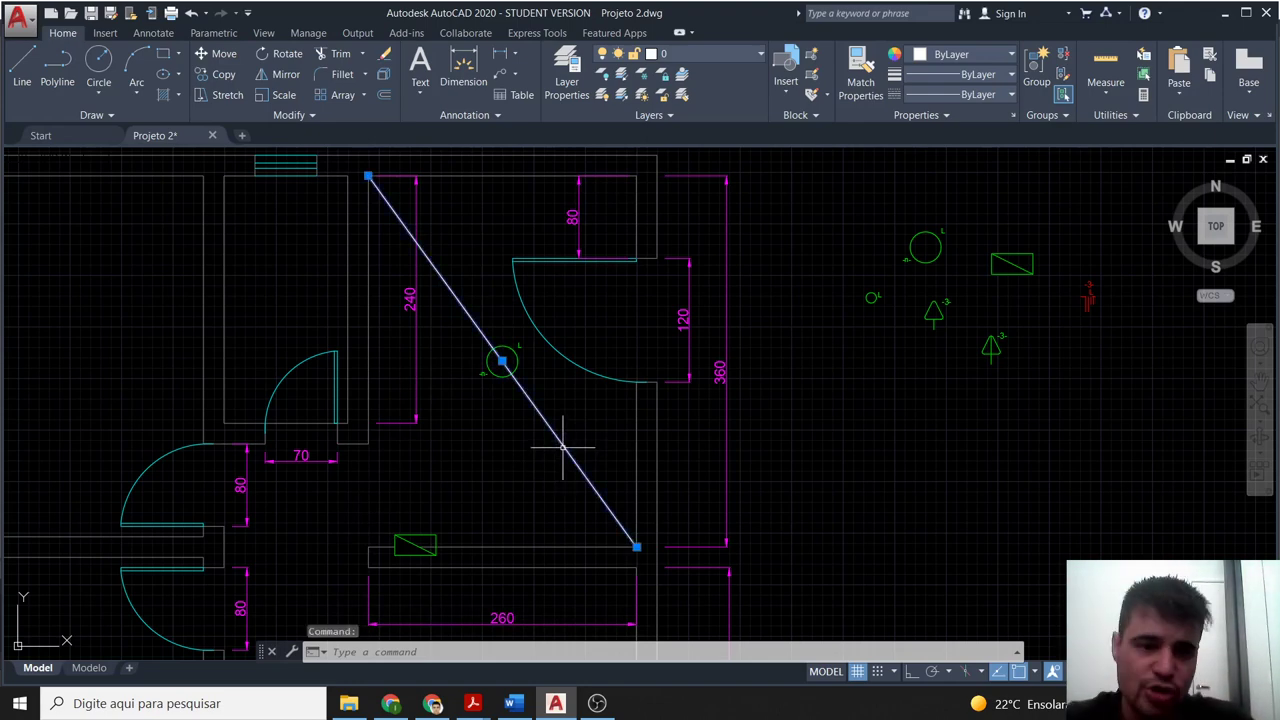
{"action": "key", "text": "Delete"}
{"action": "scroll", "coordinate": [577, 430], "scroll_direction": "down", "scroll_amount": 2}
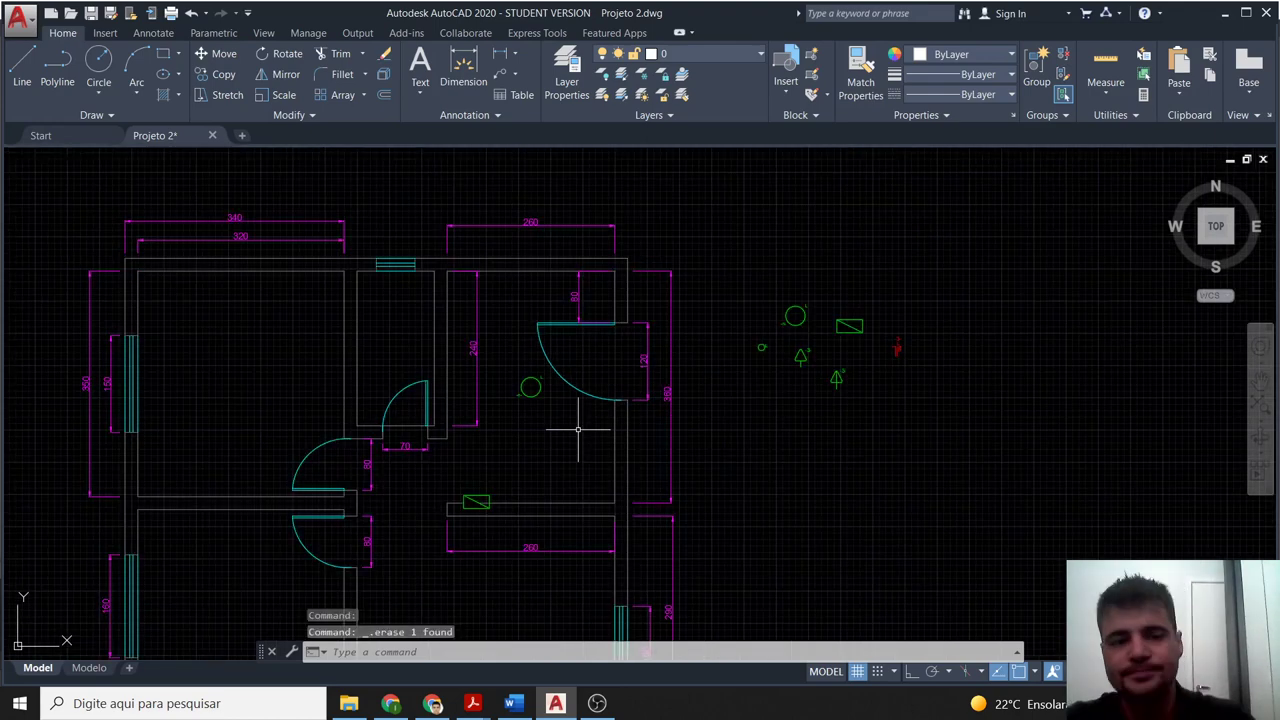
Draw a diagonal guide line across the small top-middle room with L.
{"action": "middle_click_drag", "start_coordinate": [577, 430], "coordinate": [647, 413]}
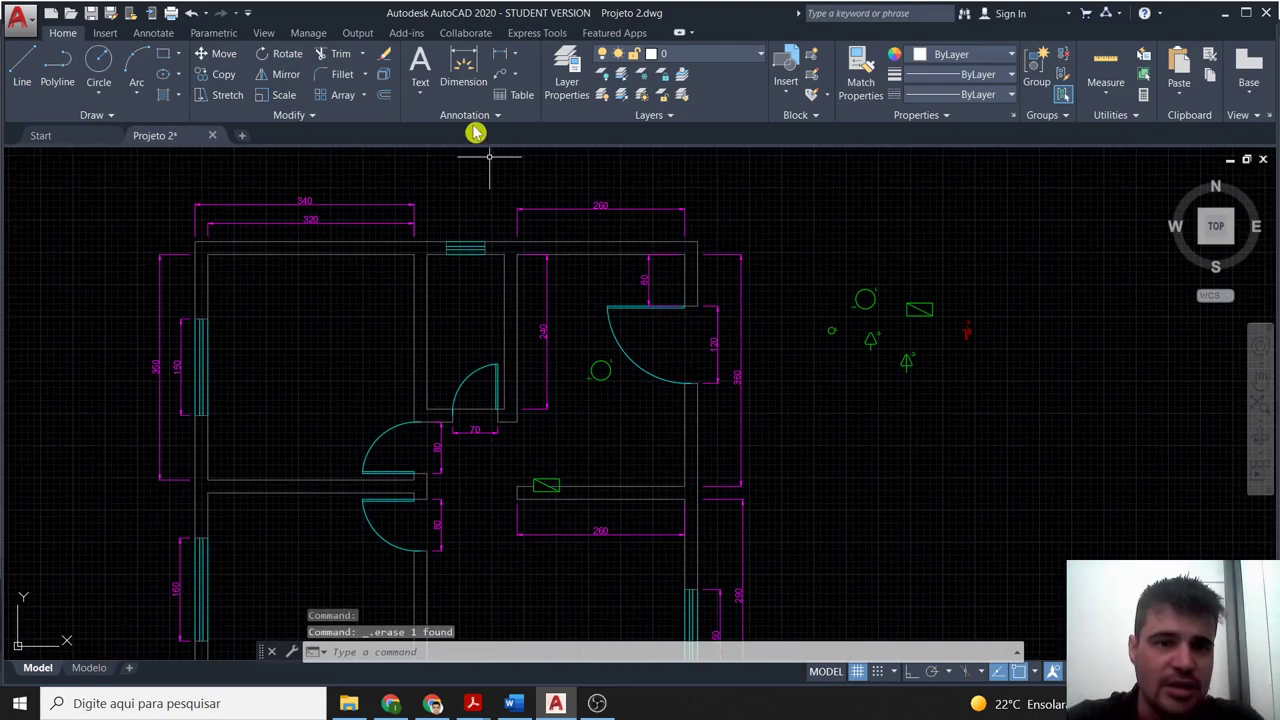
{"action": "type", "text": "l"}
{"action": "key", "text": "Return"}
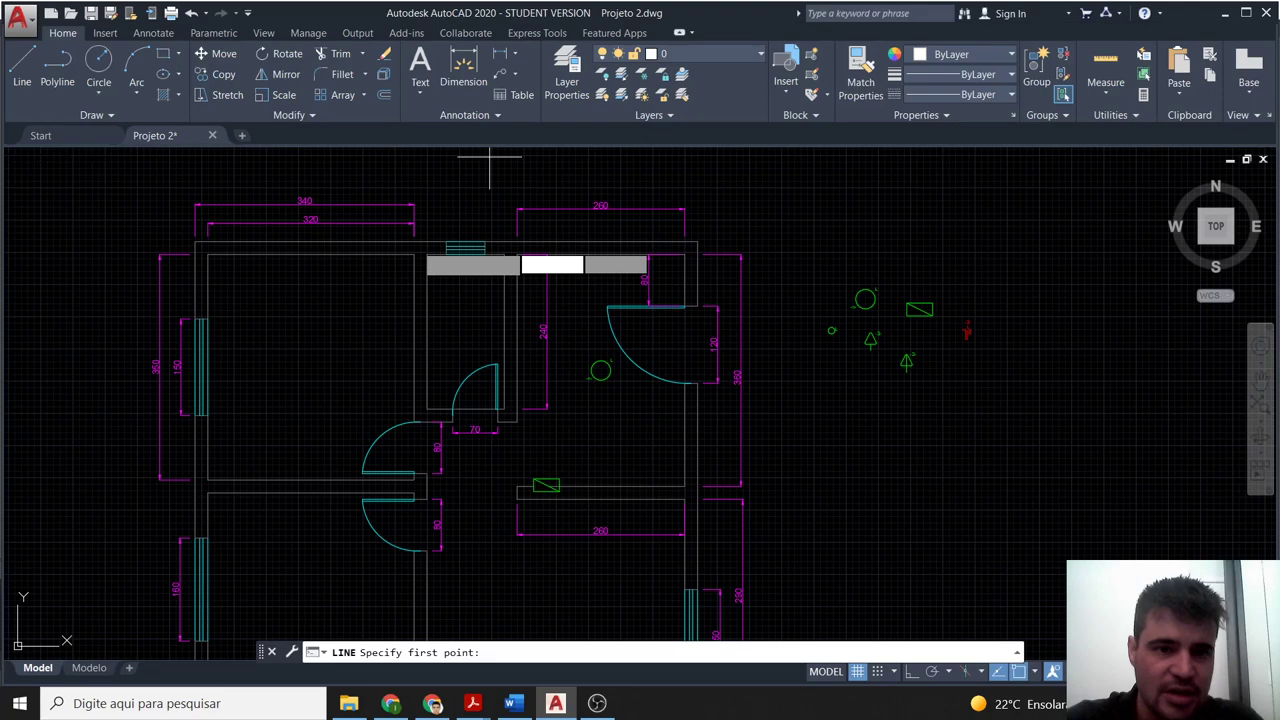
{"action": "left_click", "coordinate": [427, 256]}
{"action": "left_click", "coordinate": [503, 407]}
{"action": "key", "text": "Escape"}
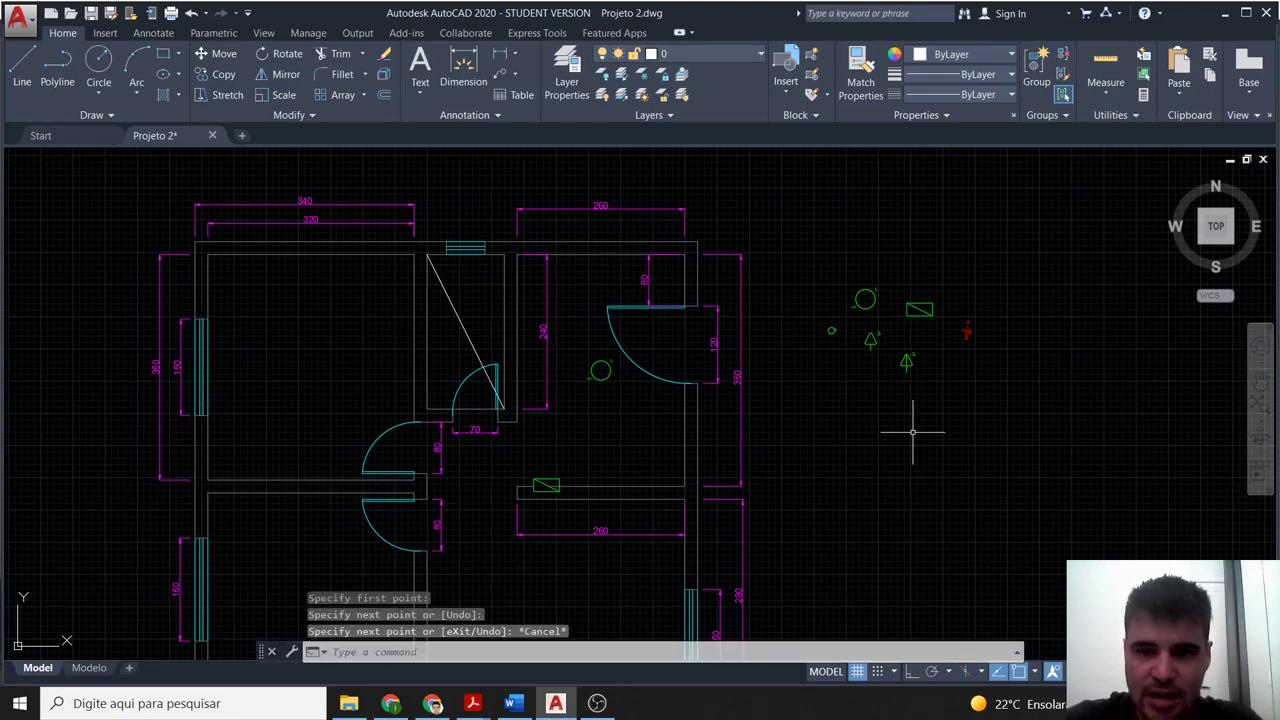
Paste another lamp circle and move it onto that diagonal's midpoint.
{"action": "key", "text": "ctrl+v"}
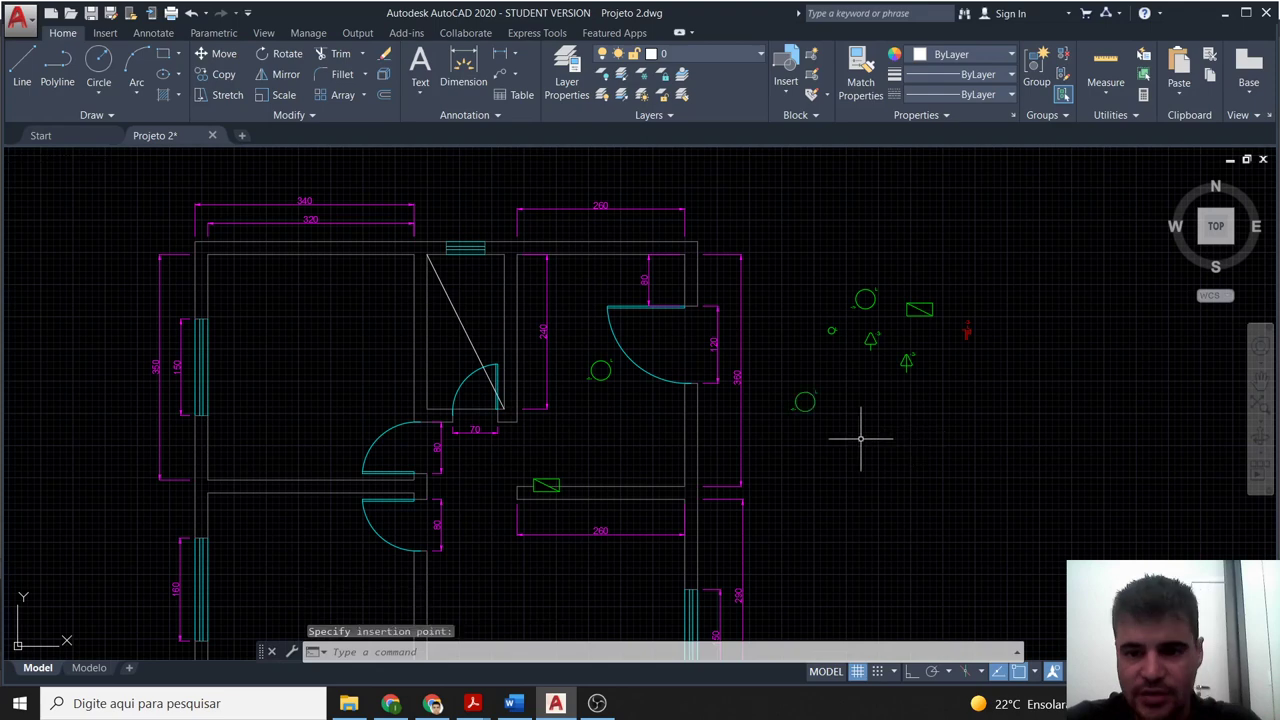
{"action": "left_click", "coordinate": [860, 438]}
{"action": "type", "text": "m"}
{"action": "key", "text": "Return"}
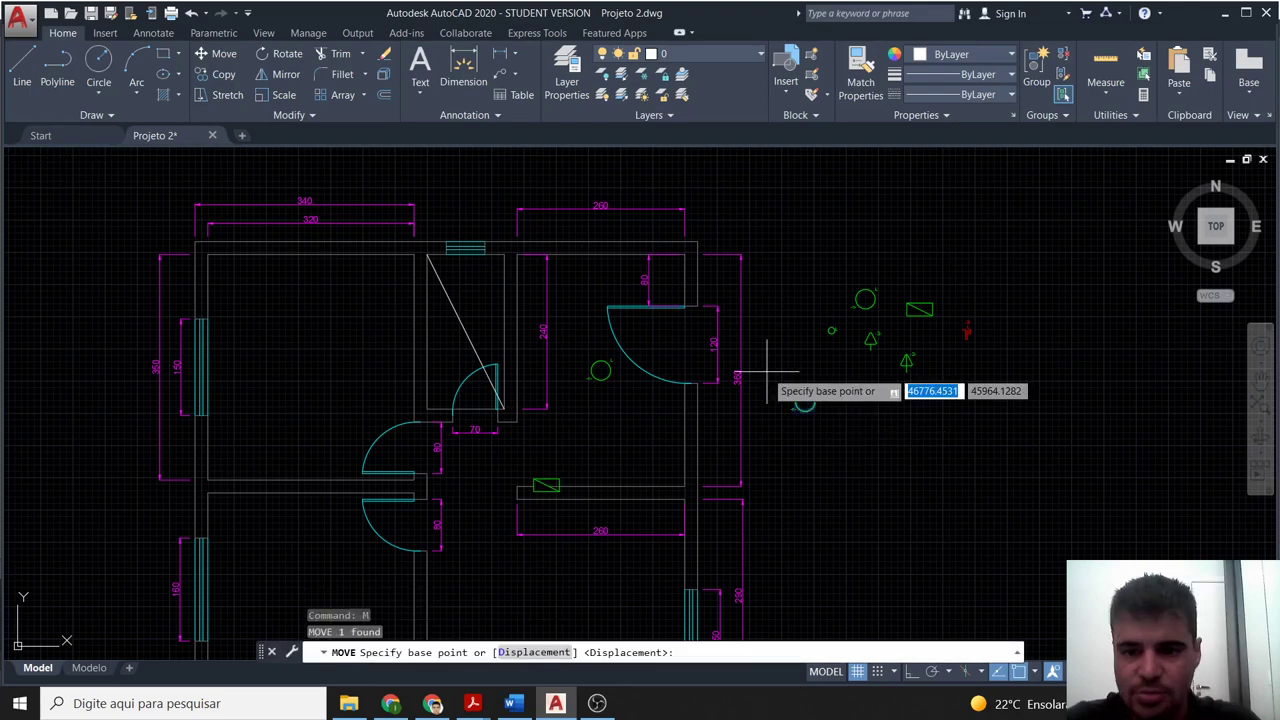
{"action": "left_click", "coordinate": [805, 402]}
{"action": "scroll", "coordinate": [800, 403], "scroll_direction": "up", "scroll_amount": 2}
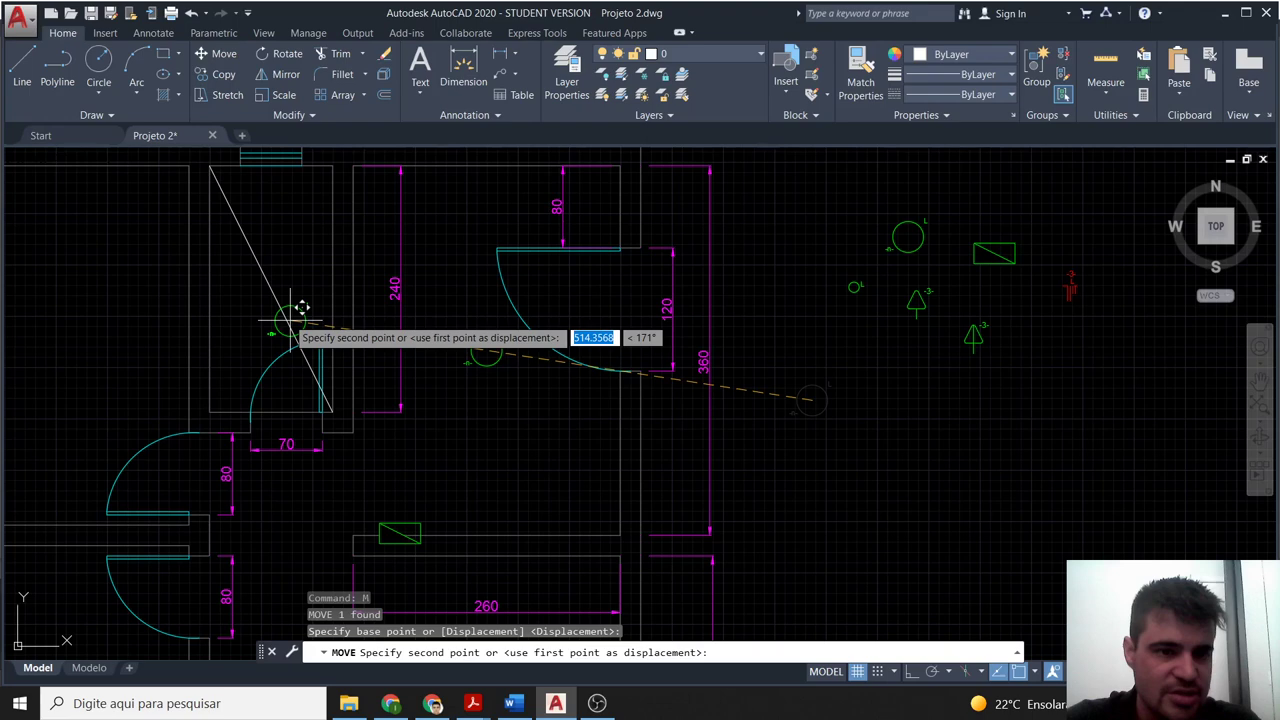
{"action": "left_click", "coordinate": [290, 321]}
{"action": "scroll", "coordinate": [302, 272], "scroll_direction": "down", "scroll_amount": 3}
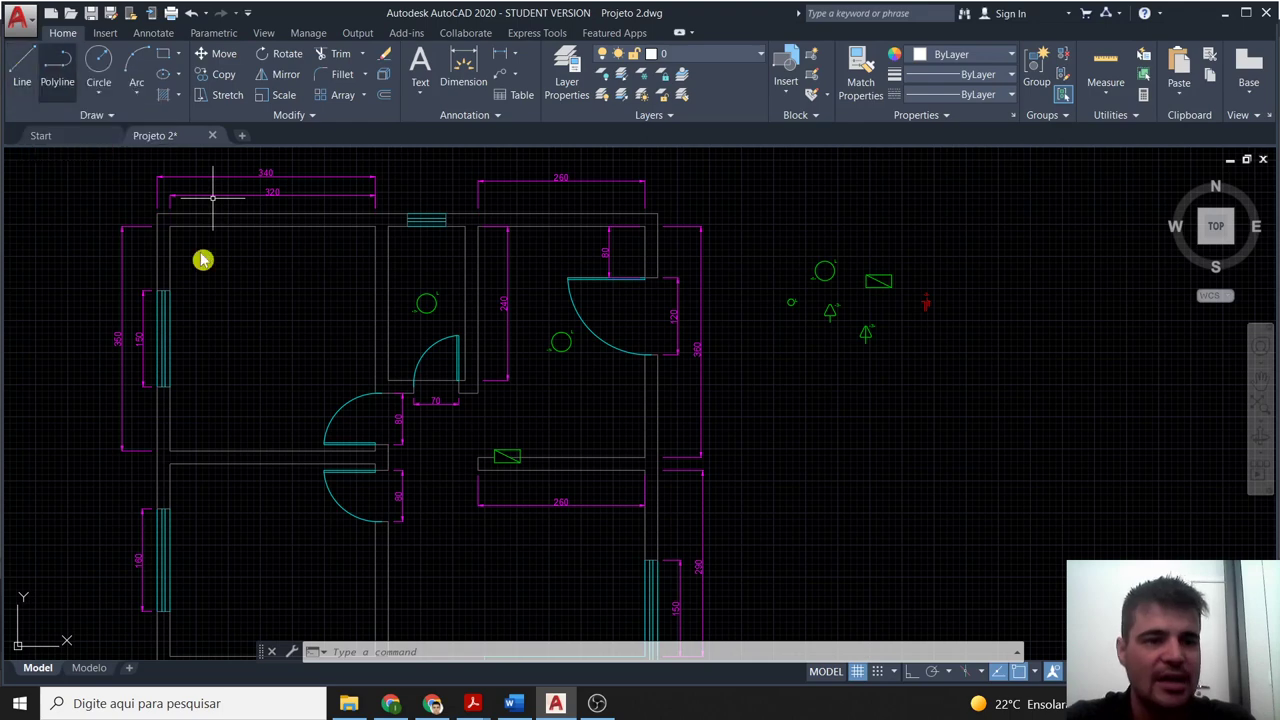
Draw a diagonal guide line across the top-left room.
{"action": "type", "text": "l"}
{"action": "key", "text": "Return"}
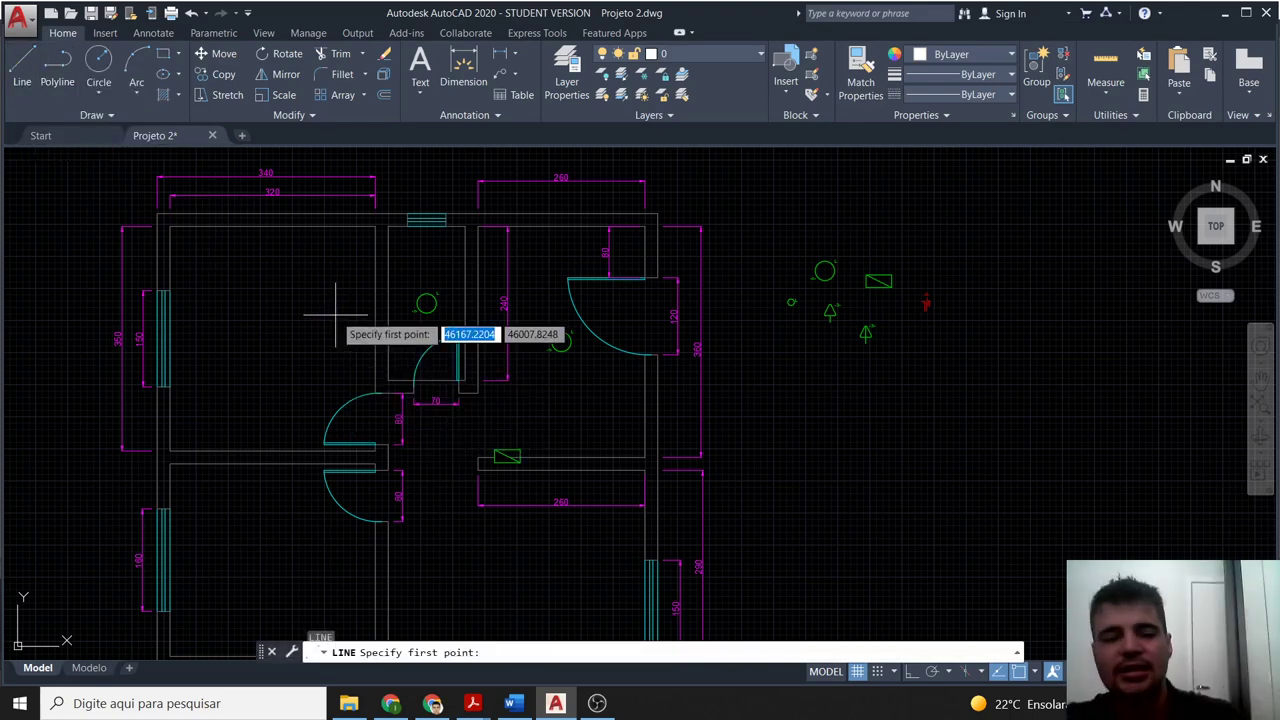
{"action": "left_click", "coordinate": [171, 228]}
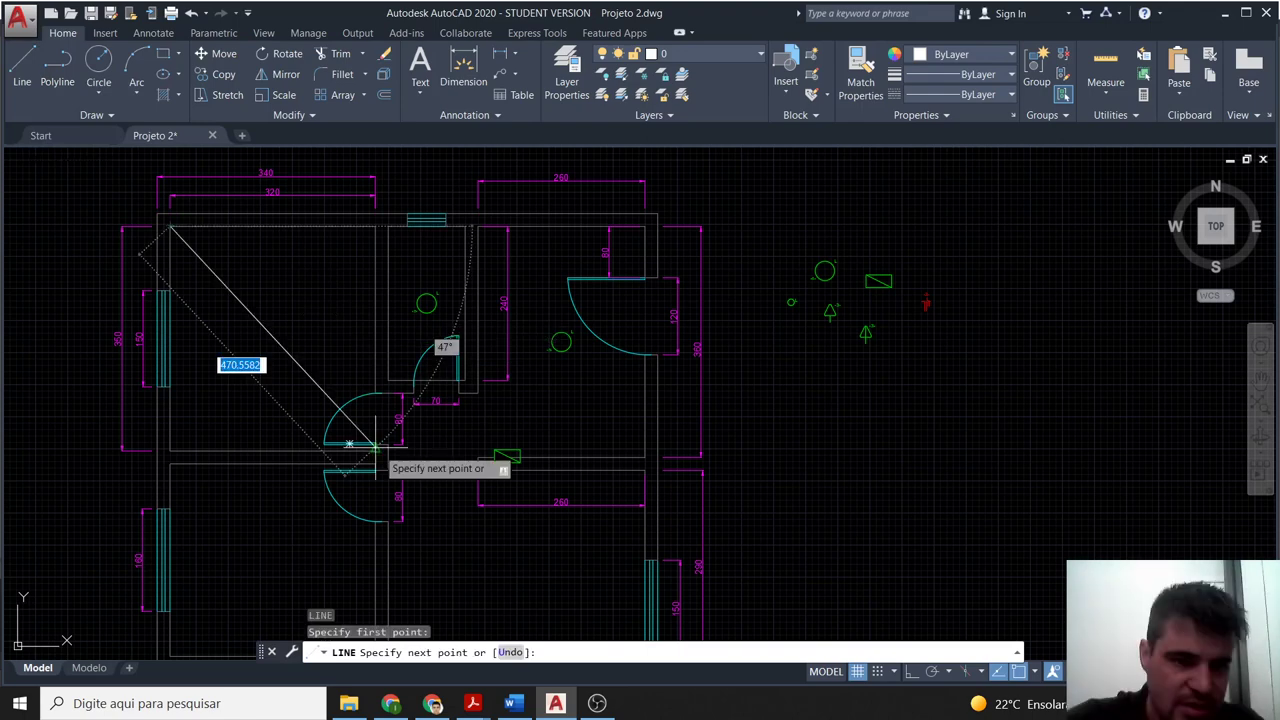
{"action": "key", "text": "Escape"}
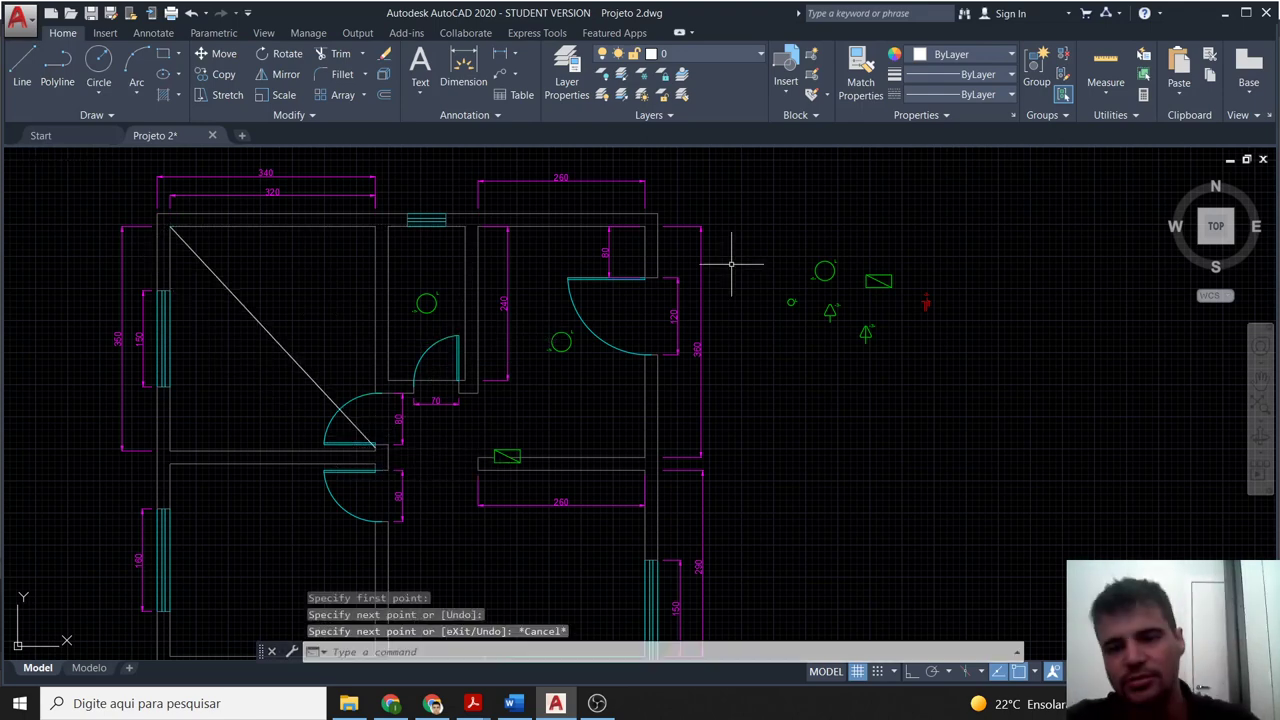
Paste a lamp circle and move it to the top-left diagonal's midpoint.
{"action": "key", "text": "ctrl+v"}
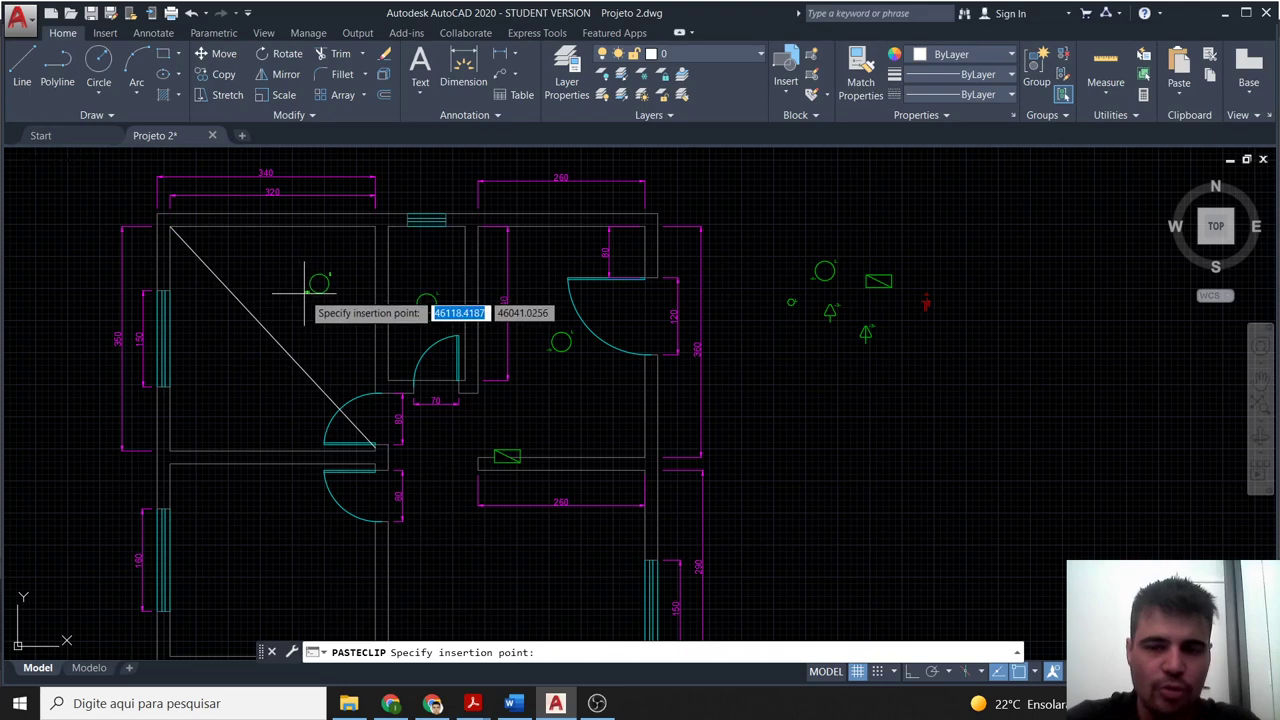
{"action": "left_click", "coordinate": [307, 294]}
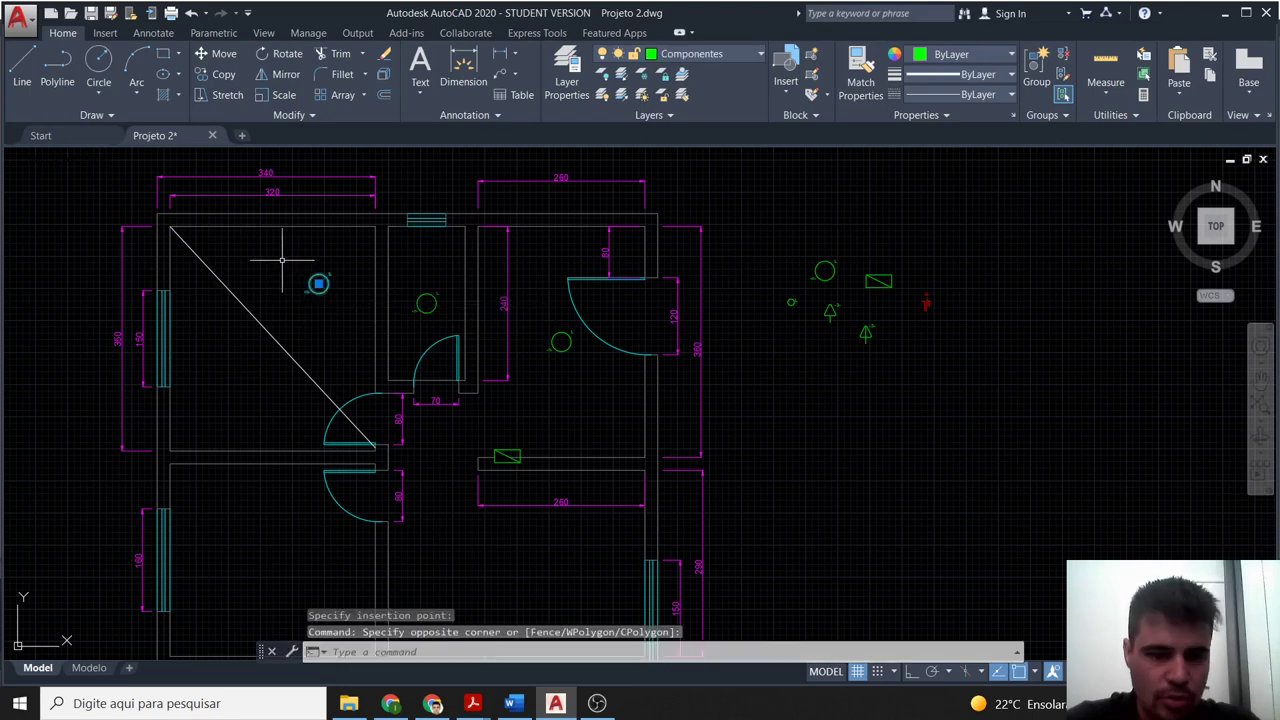
{"action": "left_click", "coordinate": [282, 260]}
{"action": "type", "text": "m"}
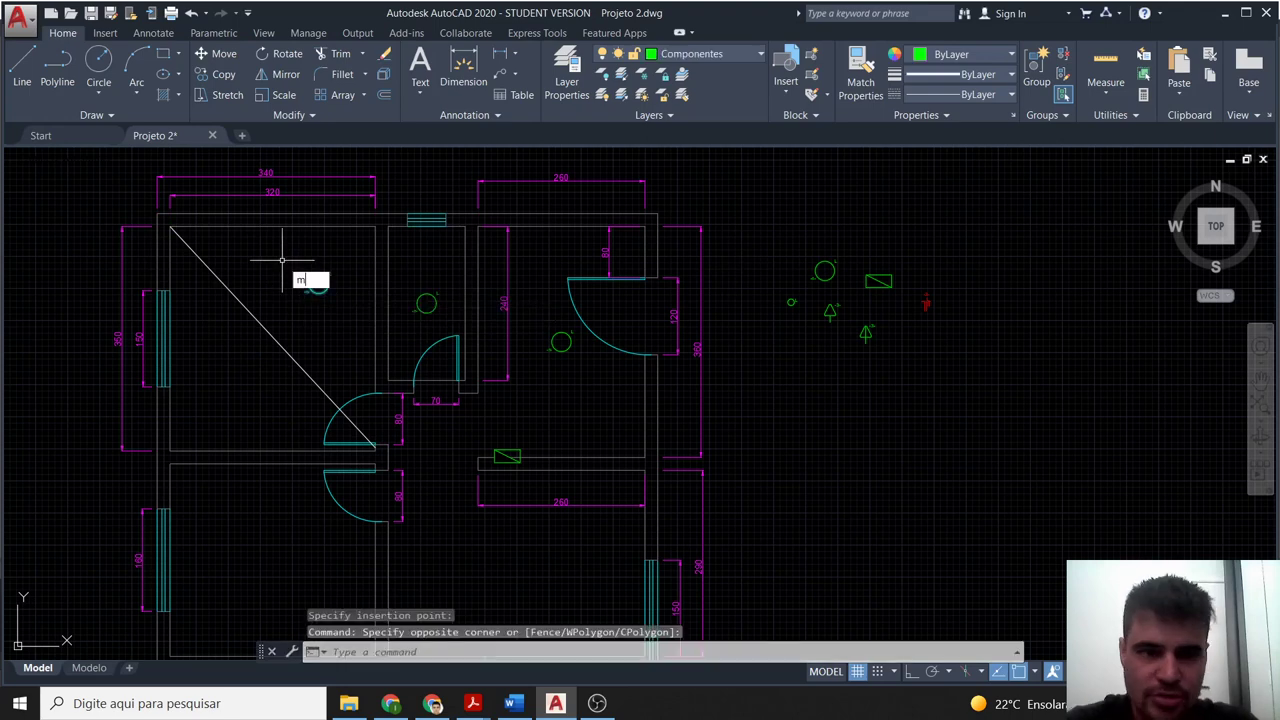
{"action": "key", "text": "Return"}
{"action": "left_click", "coordinate": [336, 292]}
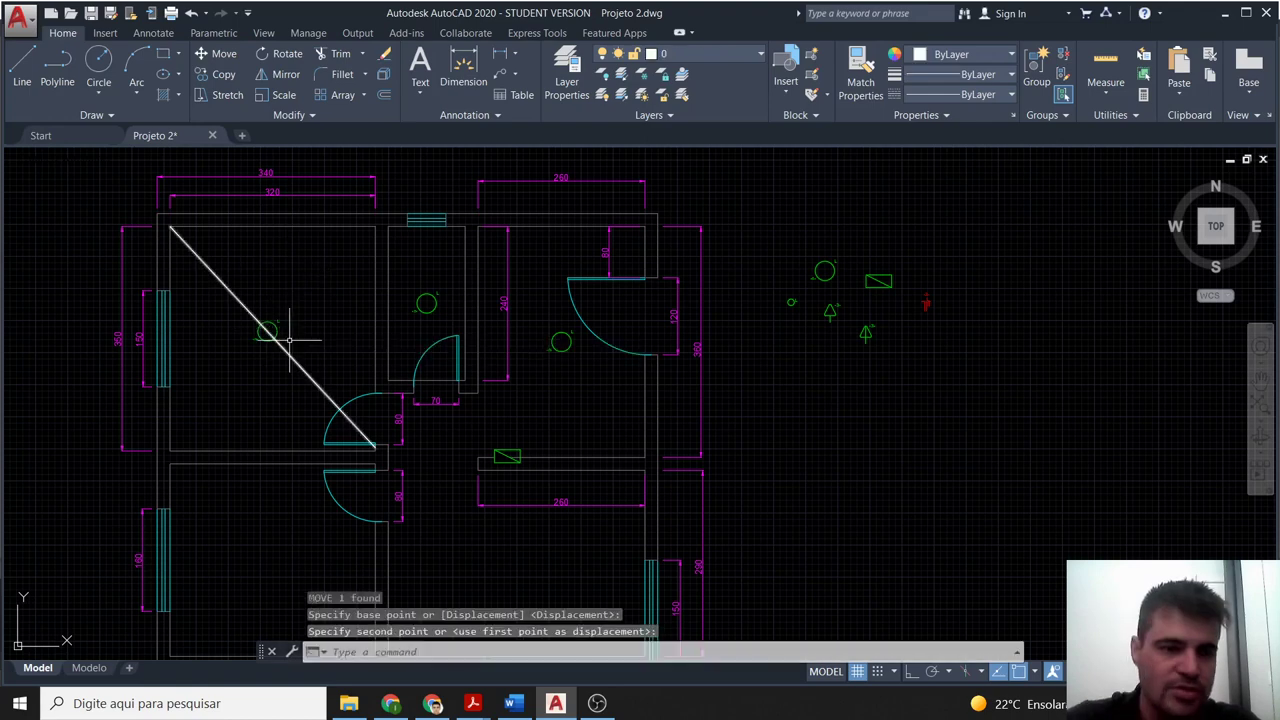
{"action": "left_click", "coordinate": [290, 340]}
{"action": "left_click", "coordinate": [318, 385]}
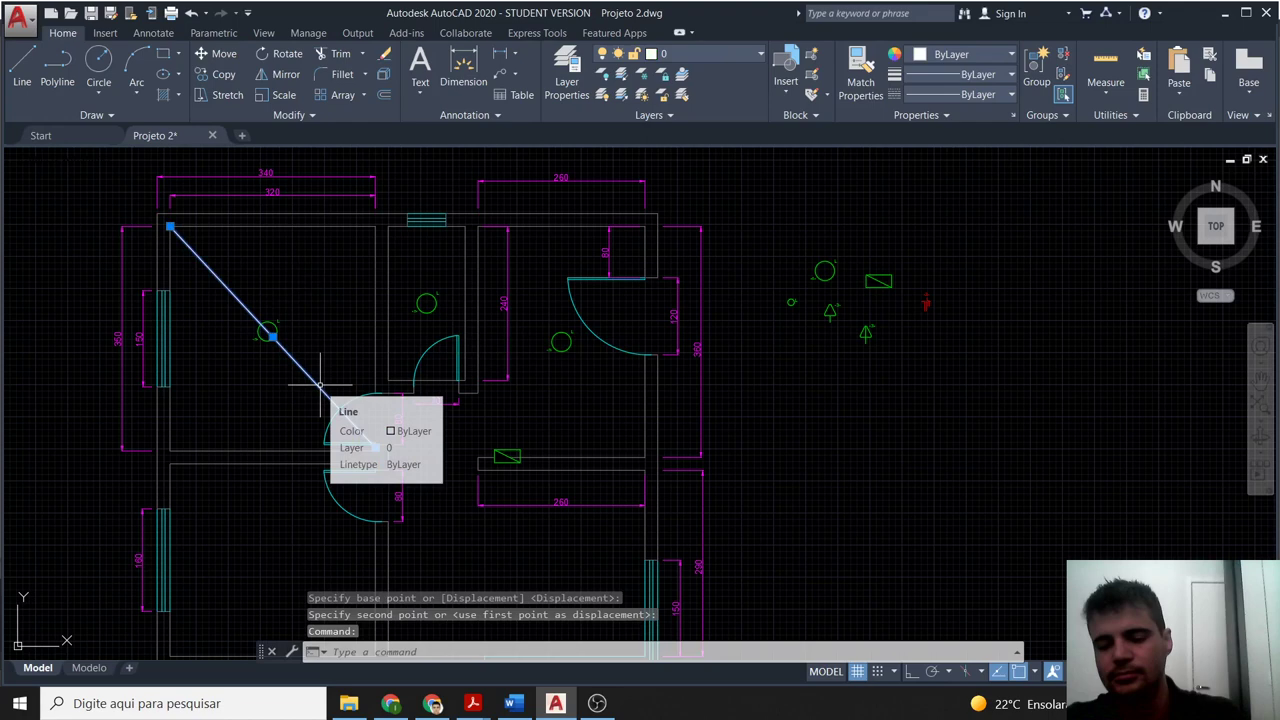
Centre a lamp circle on the lower-left room's diagonal midpoint and erase the diagonal.
{"action": "middle_click_drag", "start_coordinate": [169, 655], "coordinate": [199, 466]}
{"action": "type", "text": "l"}
{"action": "key", "text": "Return"}
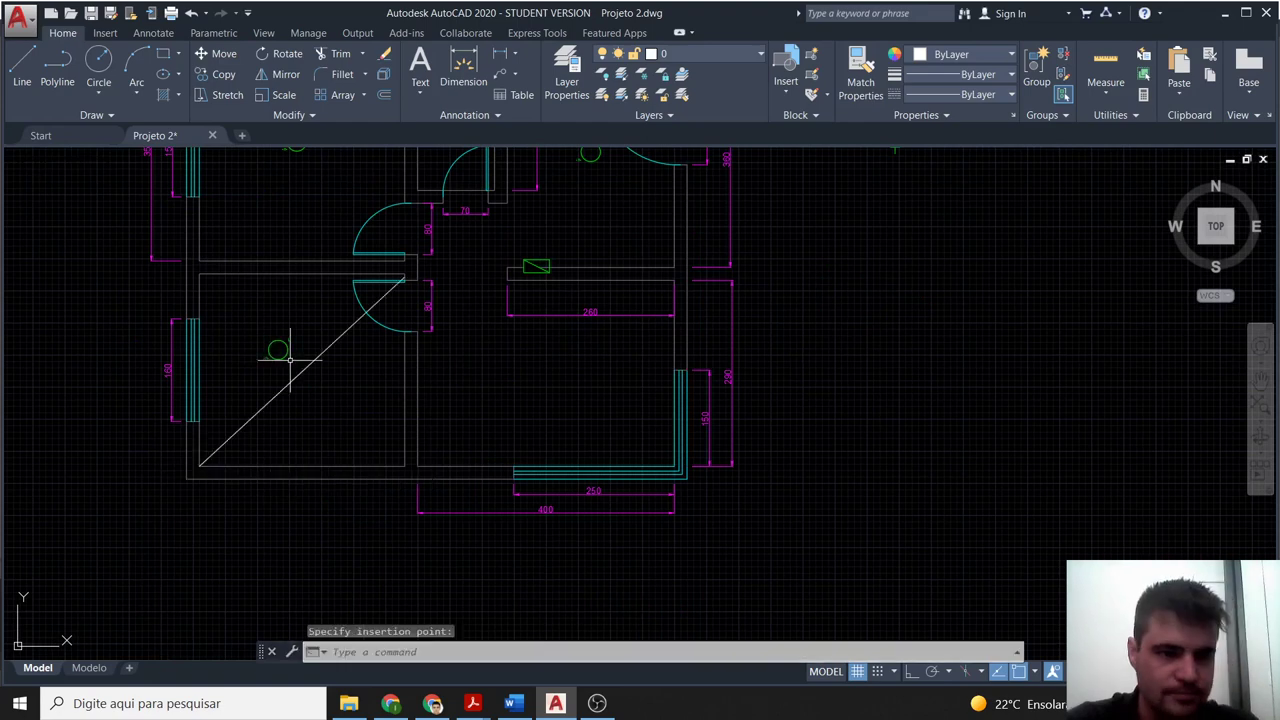
{"action": "left_click_drag", "start_coordinate": [290, 360], "coordinate": [241, 330]}
{"action": "type", "text": "m"}
{"action": "key", "text": "Return"}
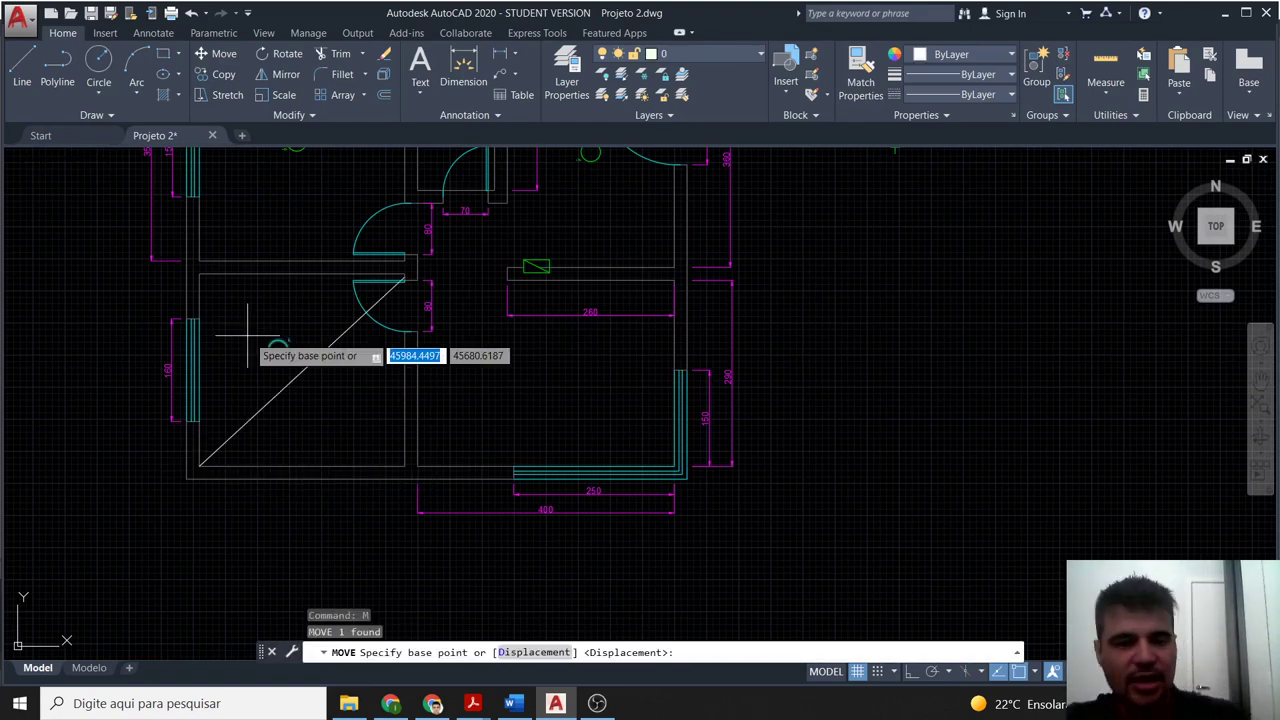
{"action": "left_click", "coordinate": [278, 349]}
{"action": "left_click", "coordinate": [300, 372]}
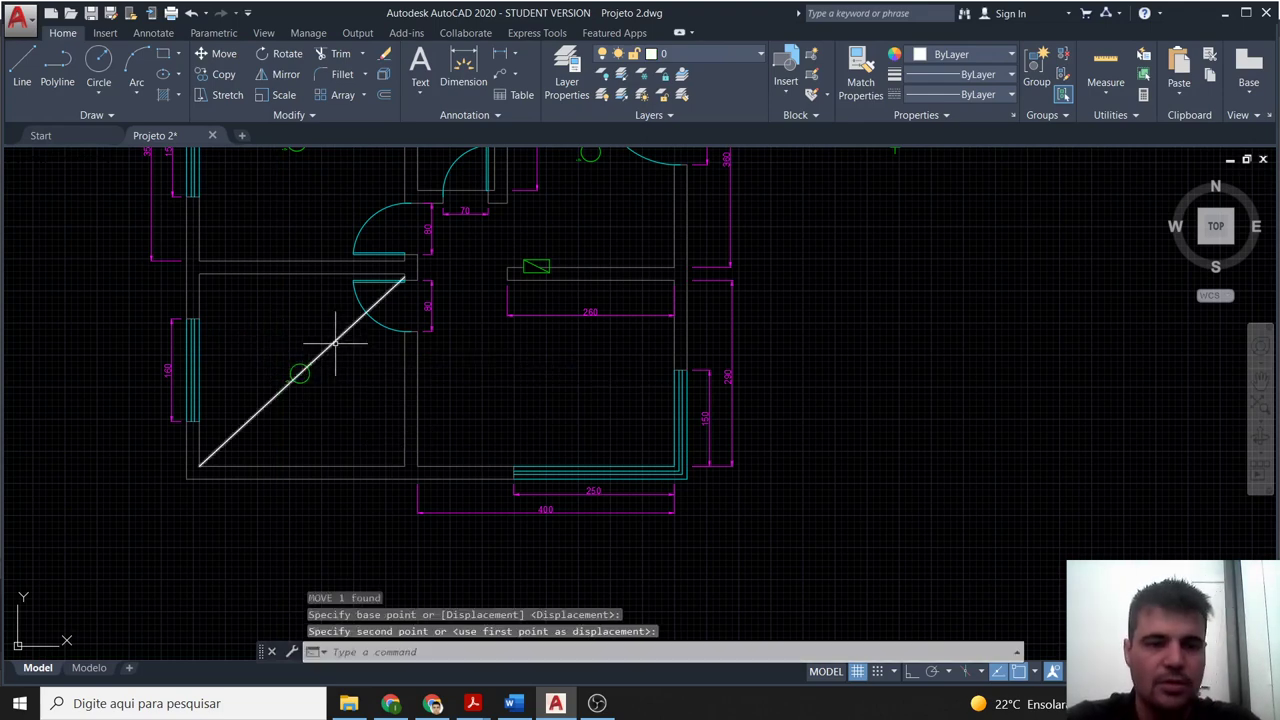
{"action": "left_click", "coordinate": [333, 341]}
{"action": "key", "text": "Delete"}
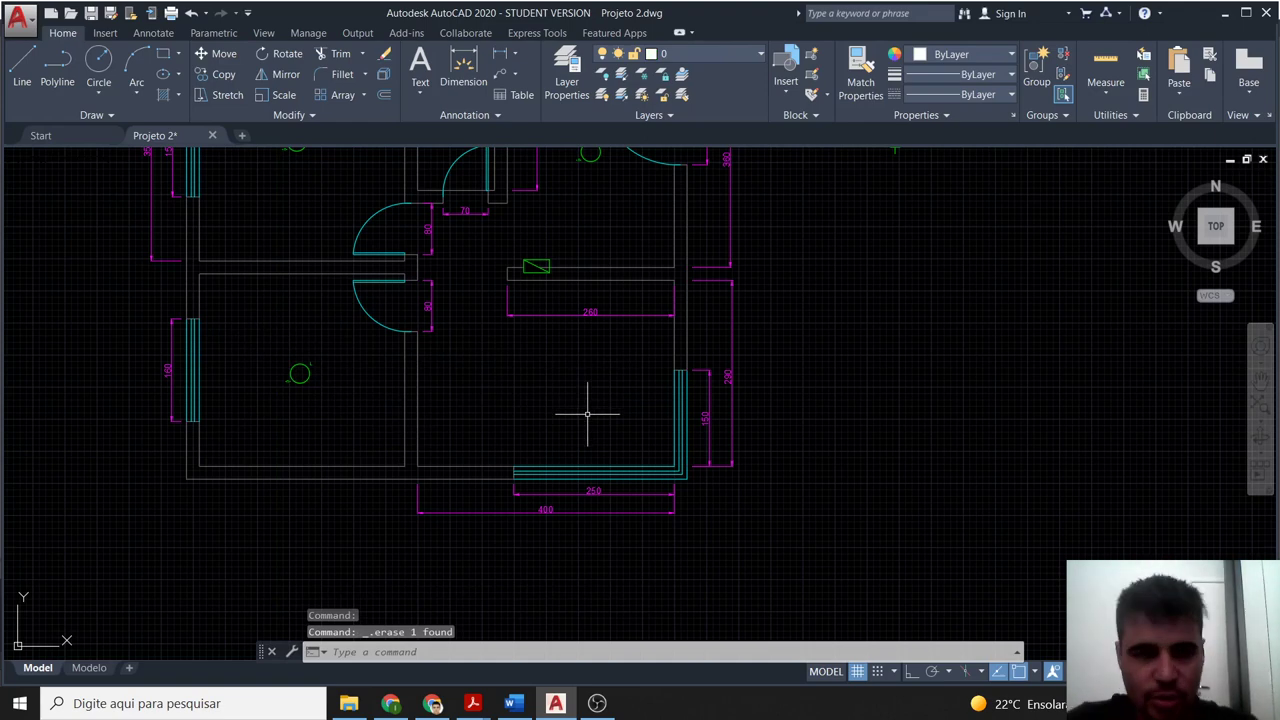
Draw a diagonal guide line across the lower-right room.
{"action": "type", "text": "l"}
{"action": "key", "text": "Return"}
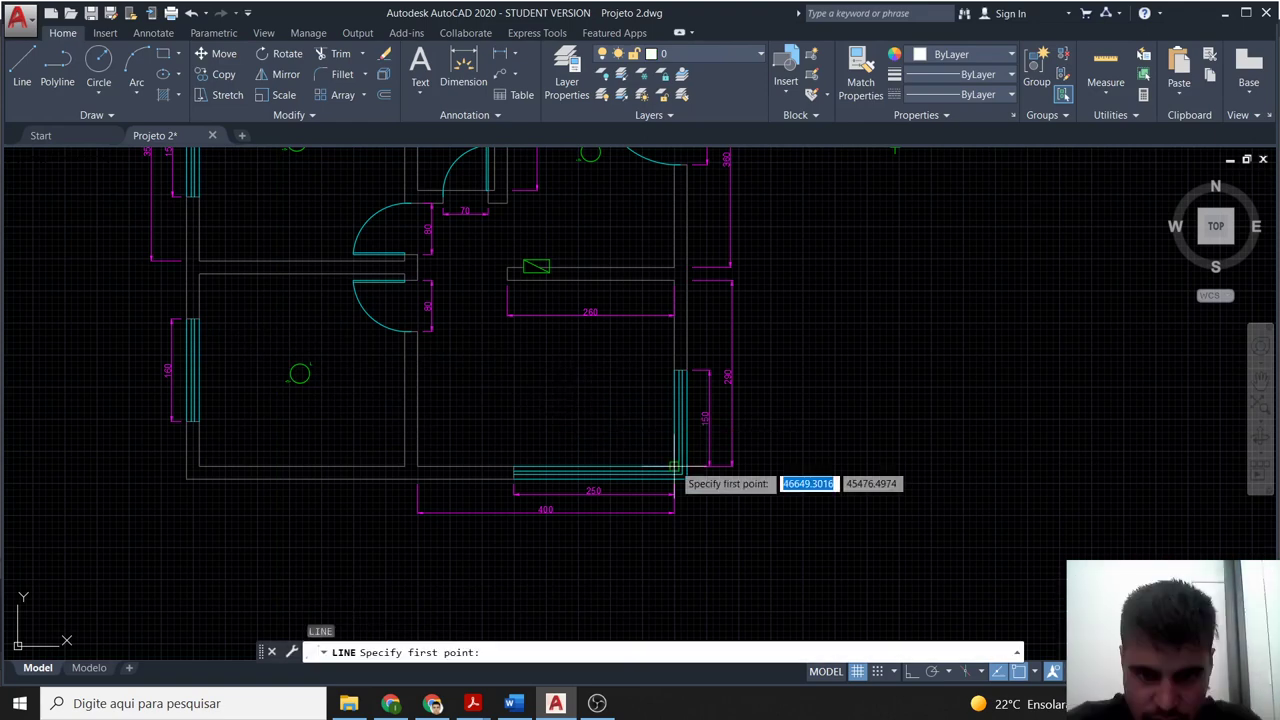
{"action": "left_click", "coordinate": [673, 467]}
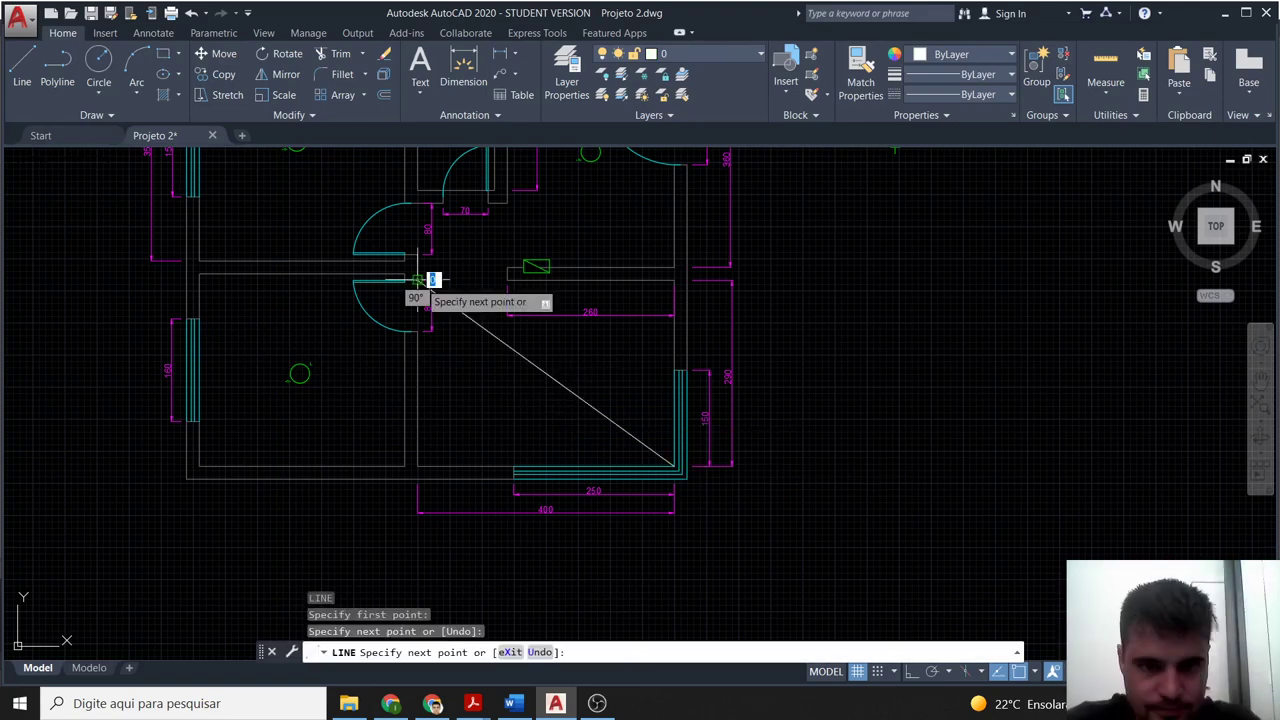
{"action": "left_click", "coordinate": [421, 283]}
{"action": "key", "text": "Escape"}
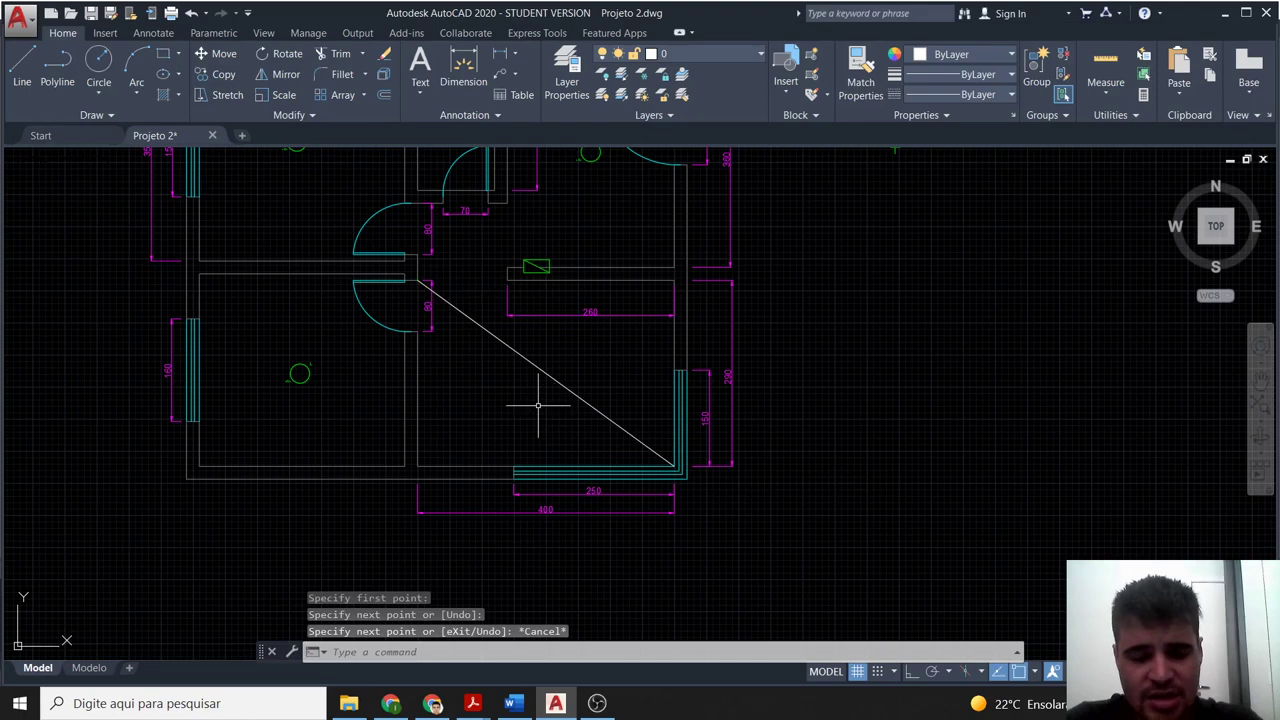
Move the lower-right lamp circle to that diagonal's midpoint and erase the guide line.
{"action": "left_click", "coordinate": [528, 430]}
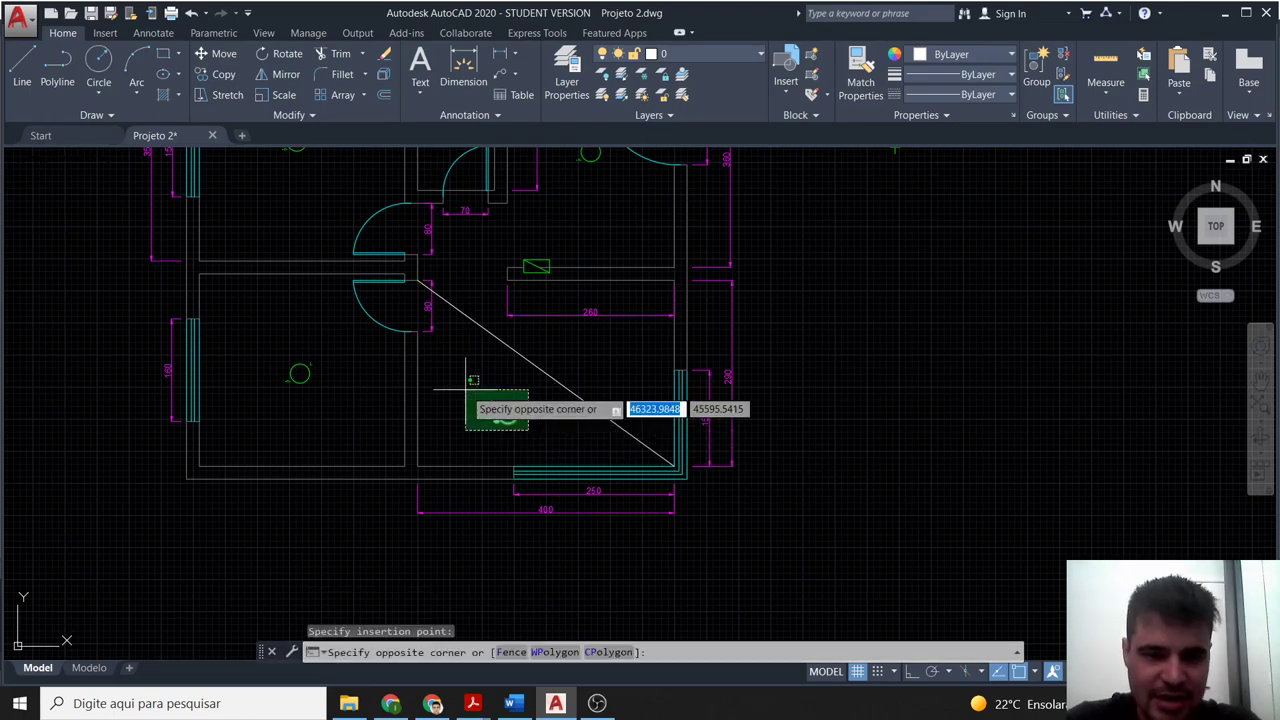
{"action": "left_click", "coordinate": [466, 390]}
{"action": "type", "text": "m"}
{"action": "key", "text": "Return"}
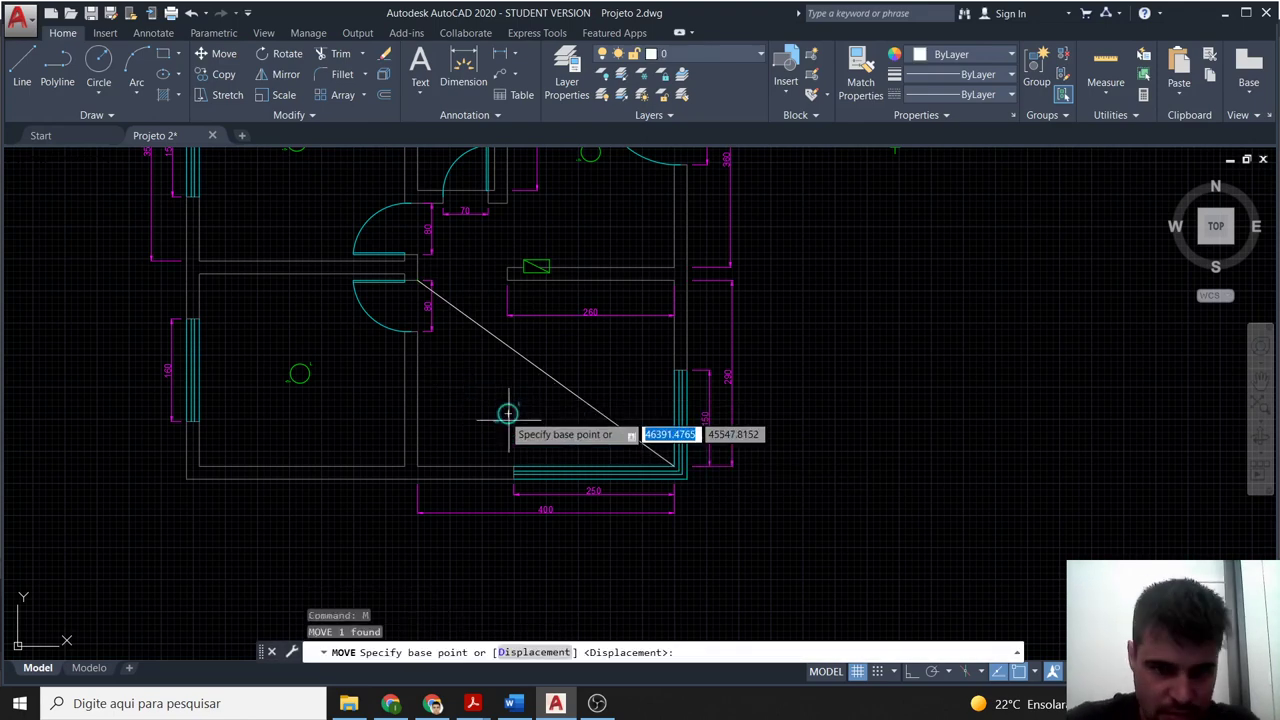
{"action": "left_click", "coordinate": [508, 413]}
{"action": "left_click", "coordinate": [545, 373]}
{"action": "left_click", "coordinate": [588, 405]}
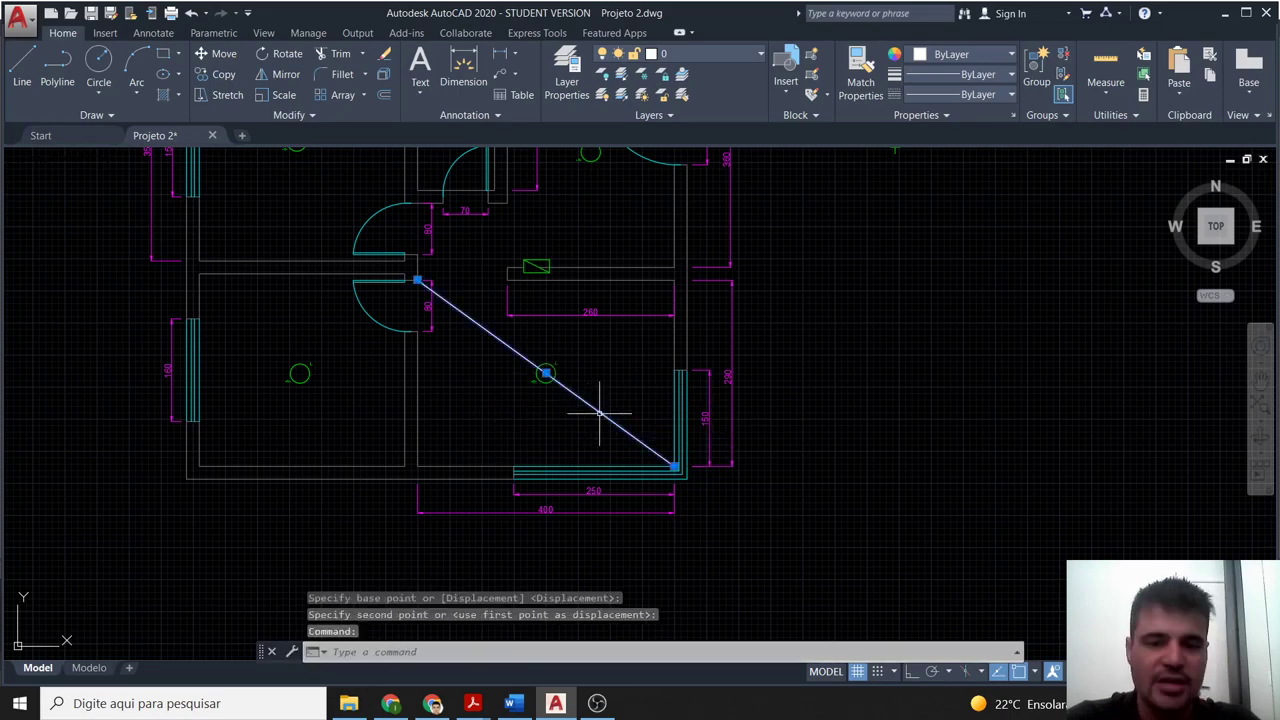
{"action": "key", "text": "Delete"}
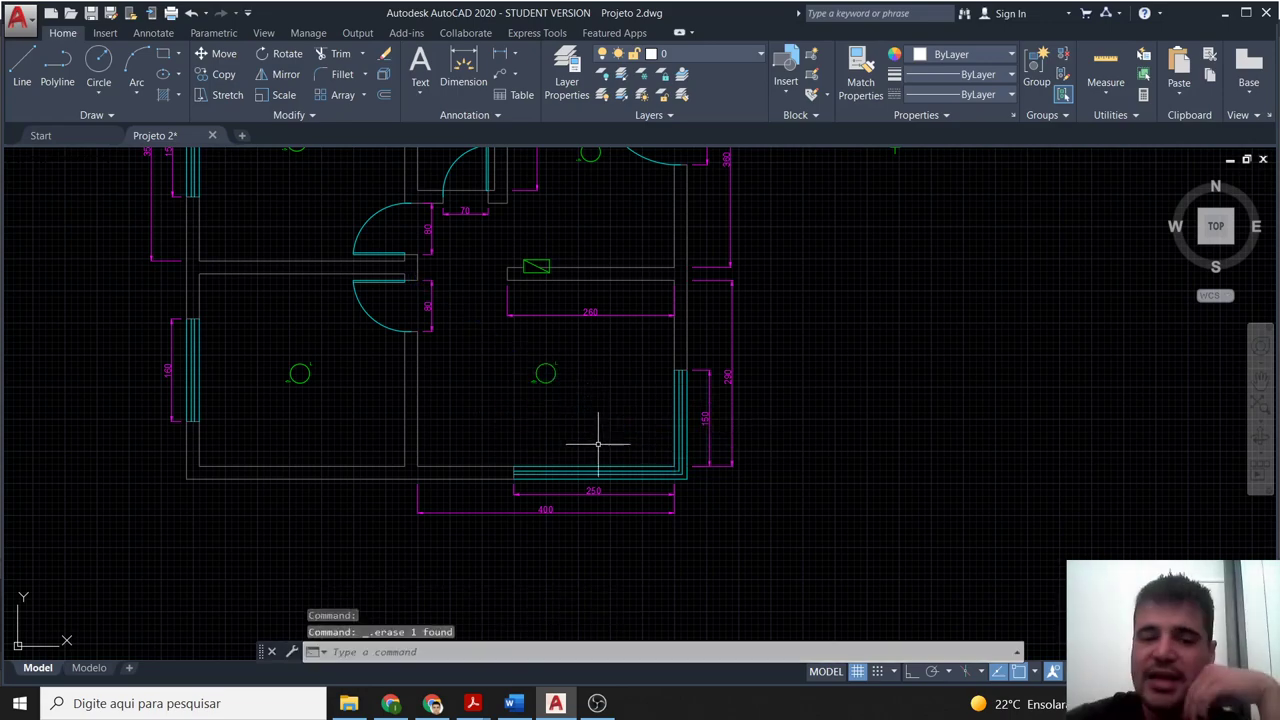
{"action": "scroll", "coordinate": [600, 410], "scroll_direction": "down", "scroll_amount": 2}
{"action": "middle_click_drag", "start_coordinate": [601, 409], "coordinate": [578, 452]}
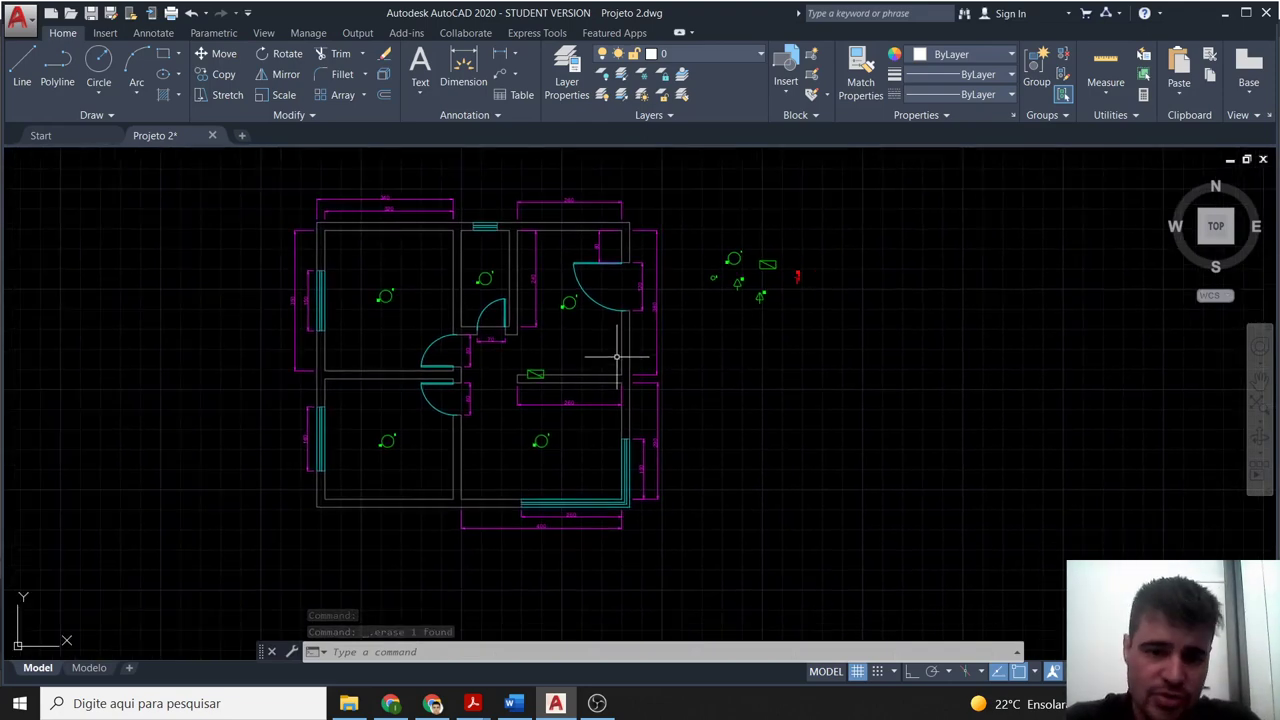
{"action": "scroll", "coordinate": [621, 363], "scroll_direction": "up", "scroll_amount": 3}
{"action": "scroll", "coordinate": [621, 363], "scroll_direction": "down", "scroll_amount": 2}
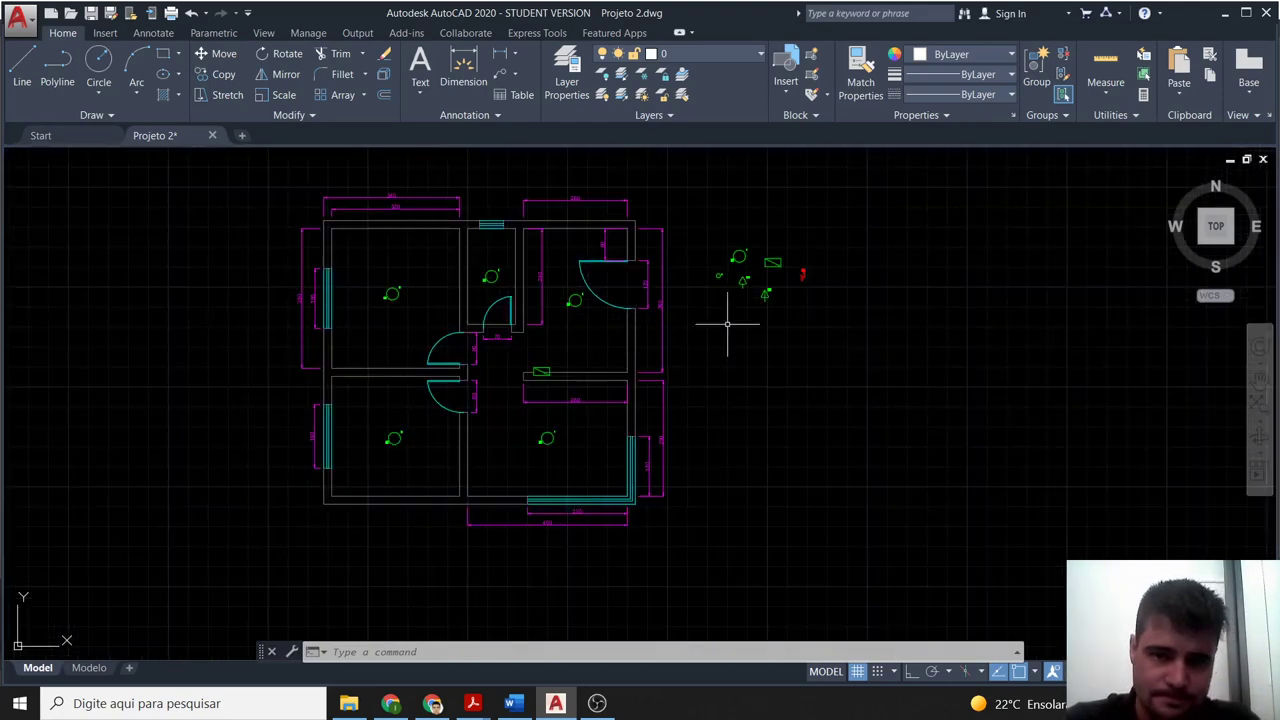
{"action": "scroll", "coordinate": [751, 277], "scroll_direction": "up", "scroll_amount": 2}
{"action": "mouse_move", "coordinate": [751, 286]}
{"action": "middle_mouse_down"}
{"action": "mouse_move", "coordinate": [750, 330]}
{"action": "mouse_move", "coordinate": [800, 294]}
{"action": "mouse_move", "coordinate": [889, 300]}
{"action": "mouse_move", "coordinate": [816, 341]}
{"action": "mouse_move", "coordinate": [840, 311]}
{"action": "middle_mouse_up"}
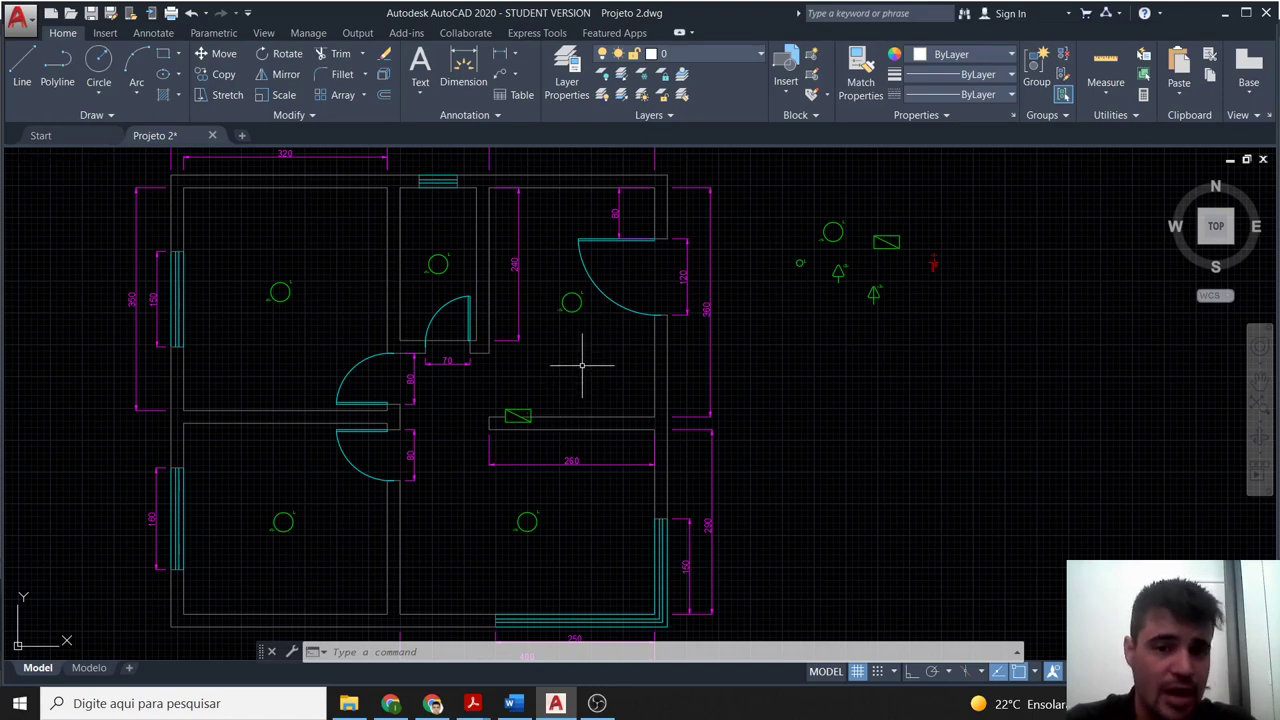
{"action": "middle_click_drag", "start_coordinate": [586, 349], "coordinate": [610, 349]}
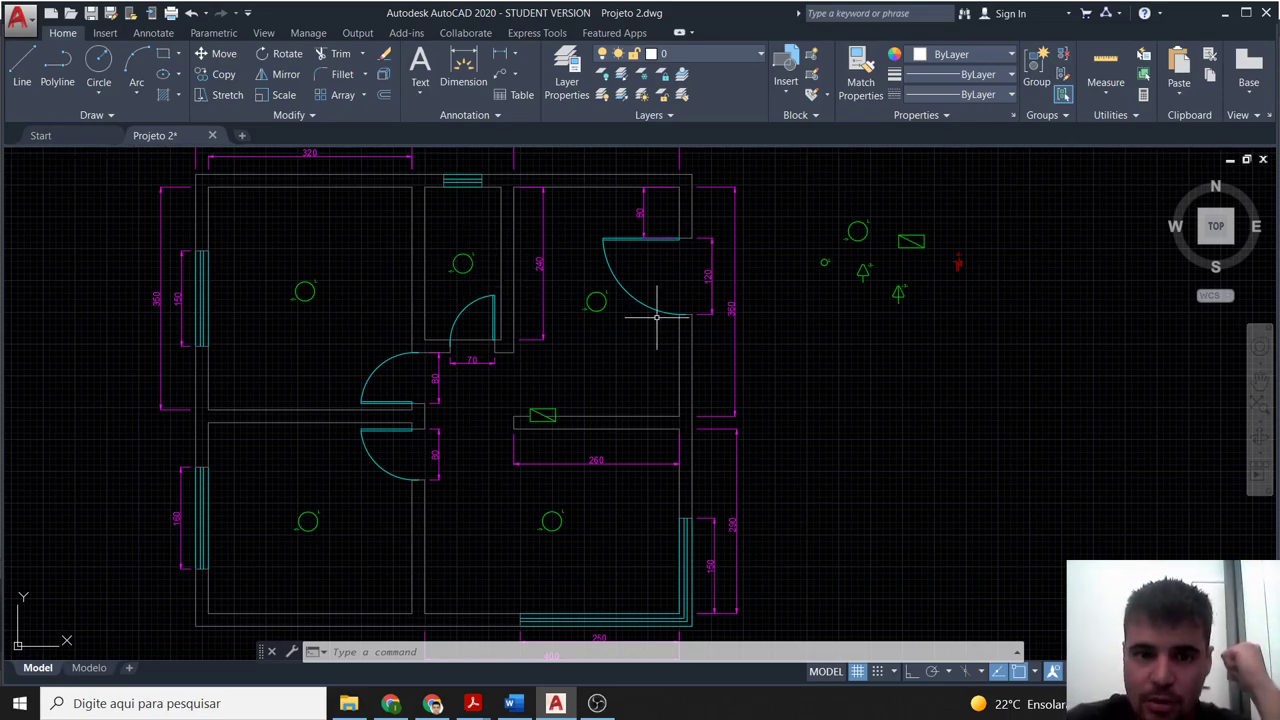
Select the upper-right room's lamp symbol and leave its block editor without changes.
{"action": "scroll", "coordinate": [590, 305], "scroll_direction": "up", "scroll_amount": 2}
{"action": "scroll", "coordinate": [594, 298], "scroll_direction": "up", "scroll_amount": 2}
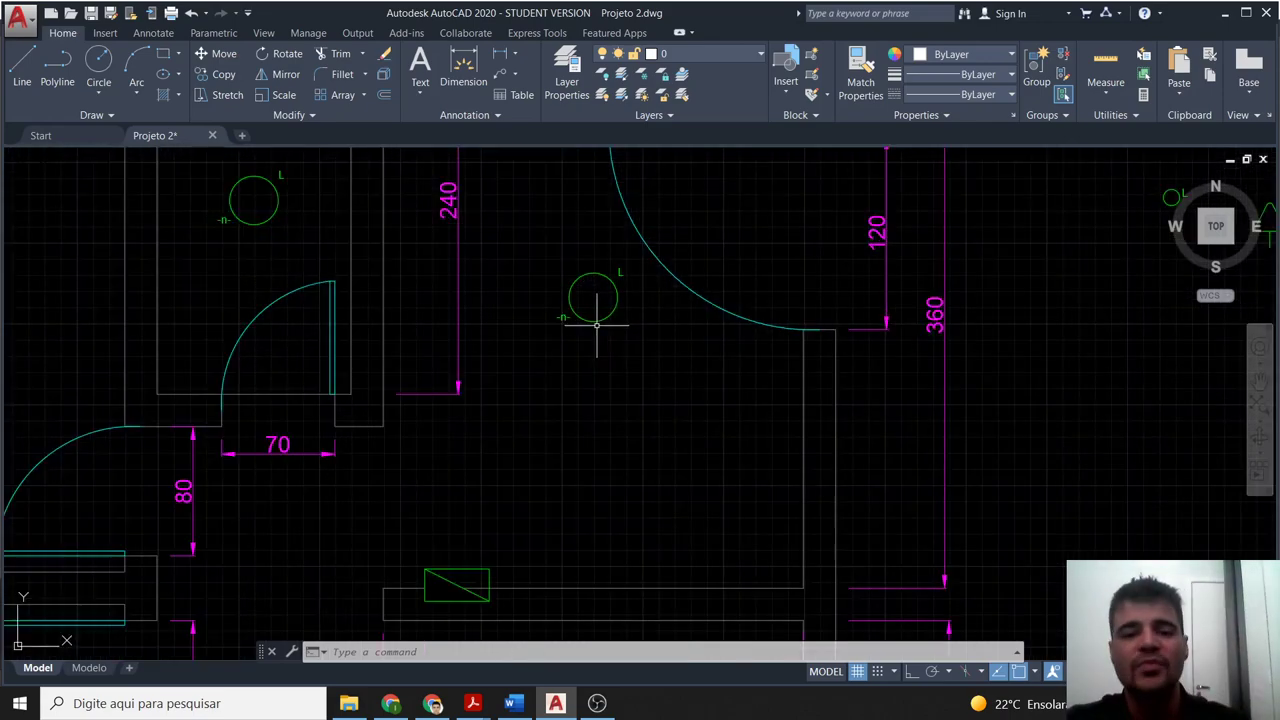
{"action": "middle_click_drag", "start_coordinate": [594, 298], "coordinate": [606, 334]}
{"action": "left_click", "coordinate": [630, 340]}
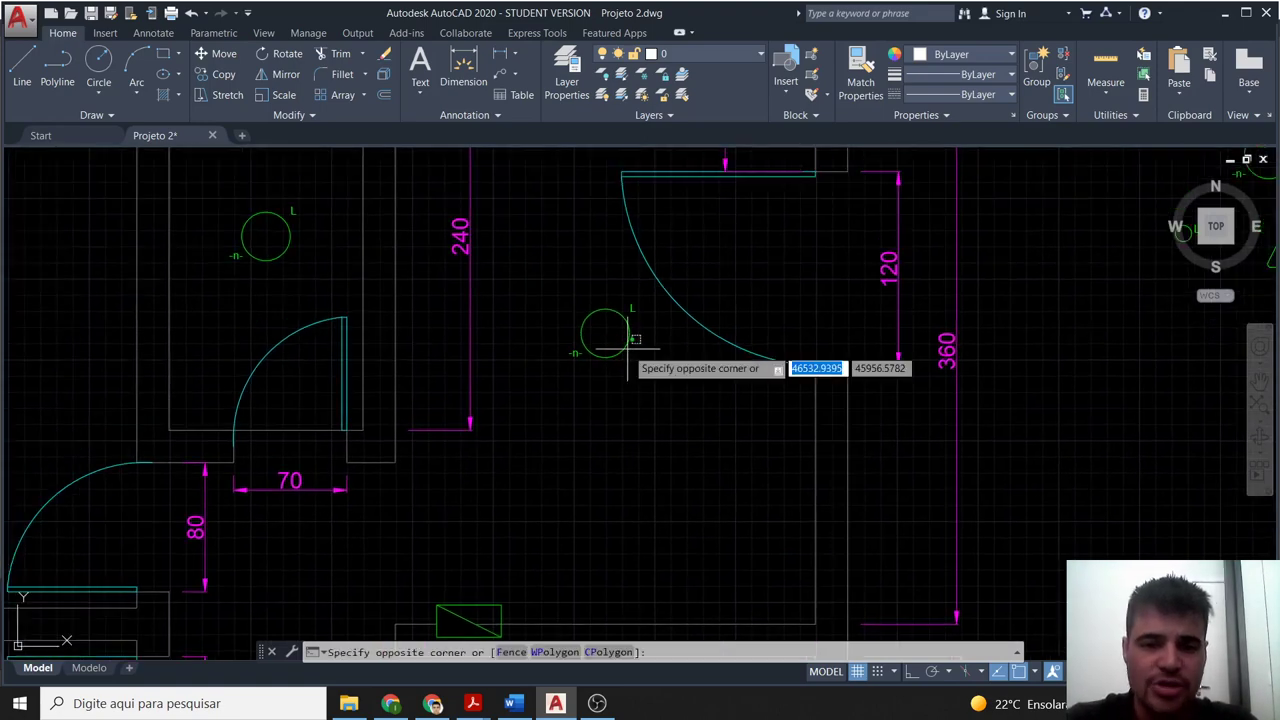
{"action": "left_click", "coordinate": [624, 347]}
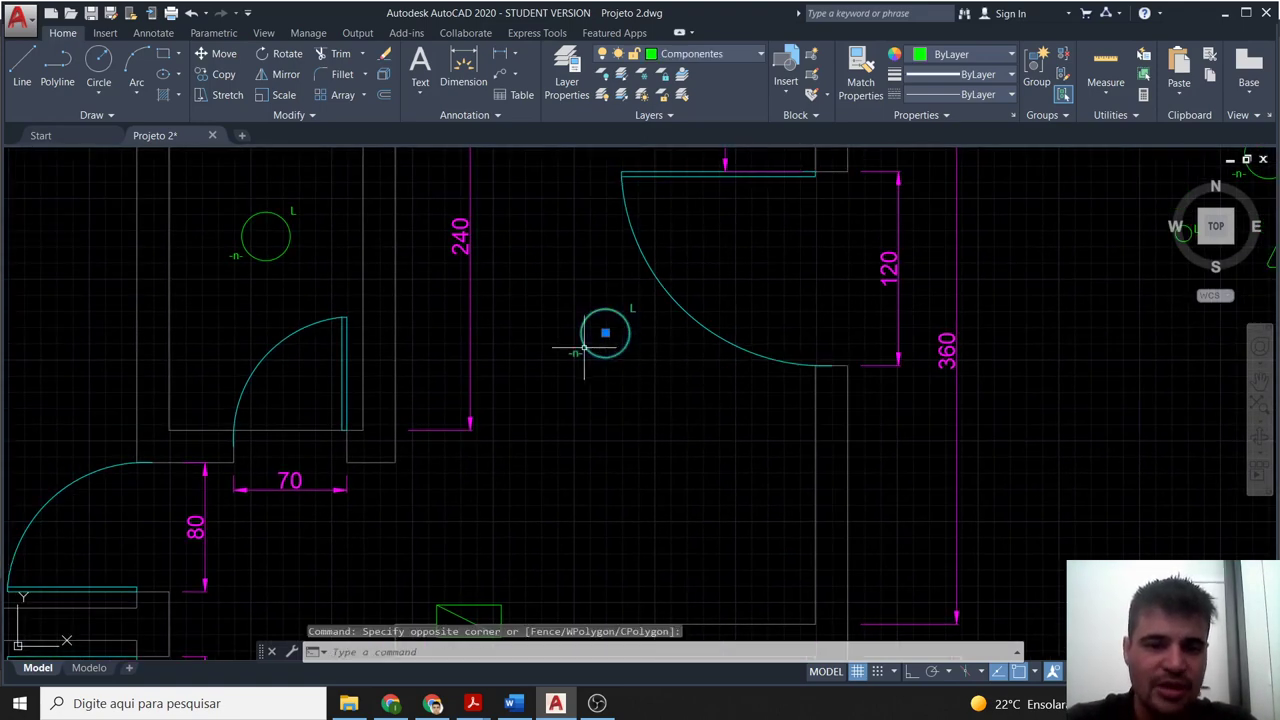
{"action": "double_click", "coordinate": [575, 355]}
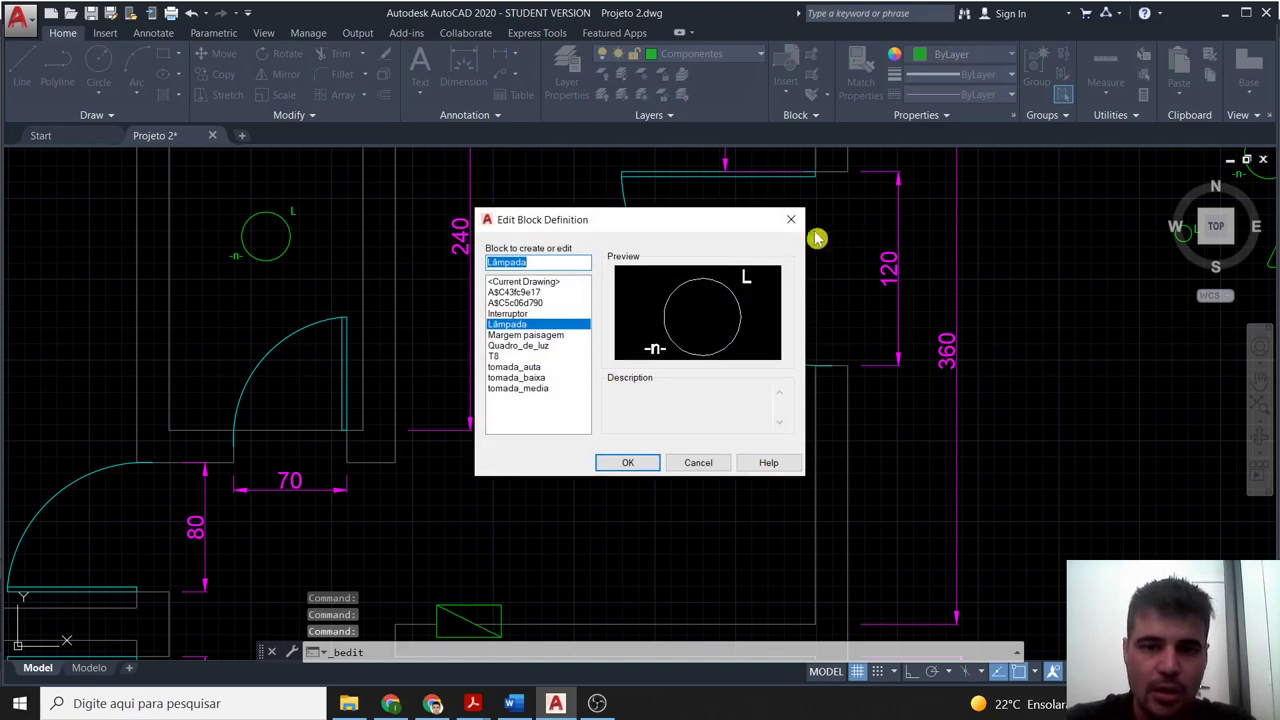
{"action": "left_click", "coordinate": [792, 220]}
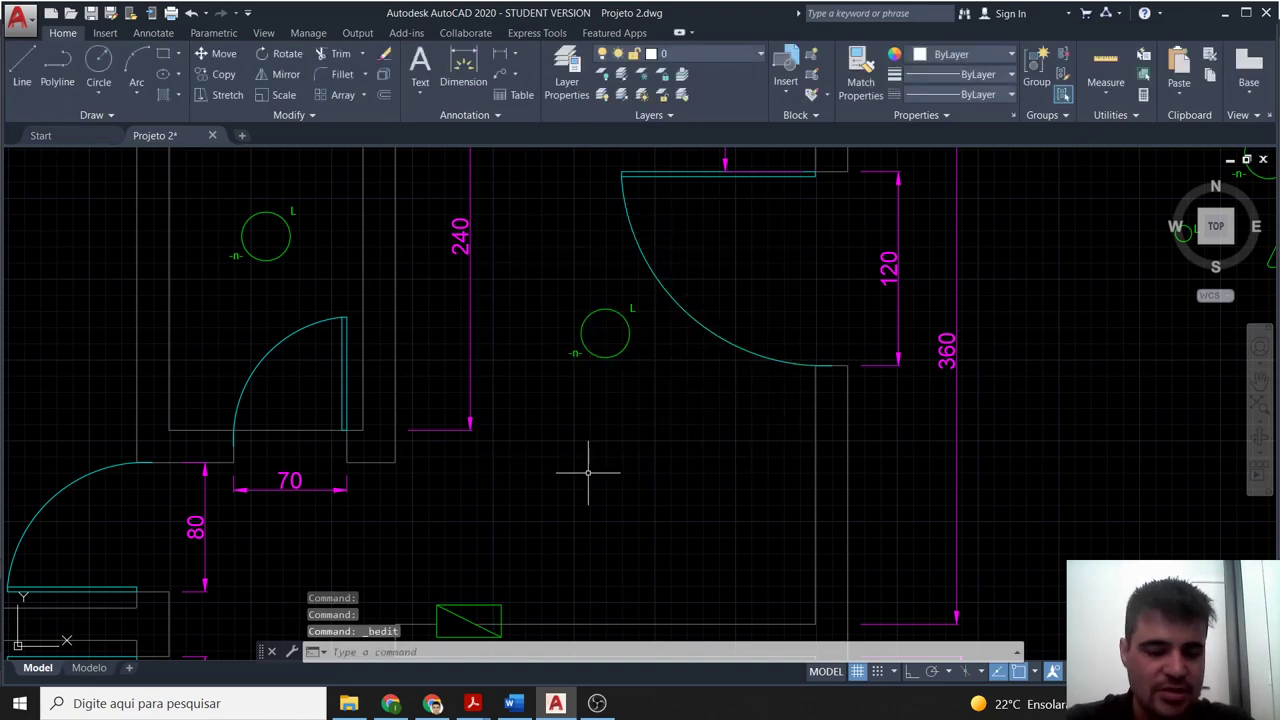
Explode the lamp block in the upper-right room with X.
{"action": "left_click", "coordinate": [610, 340]}
{"action": "left_click", "coordinate": [605, 352]}
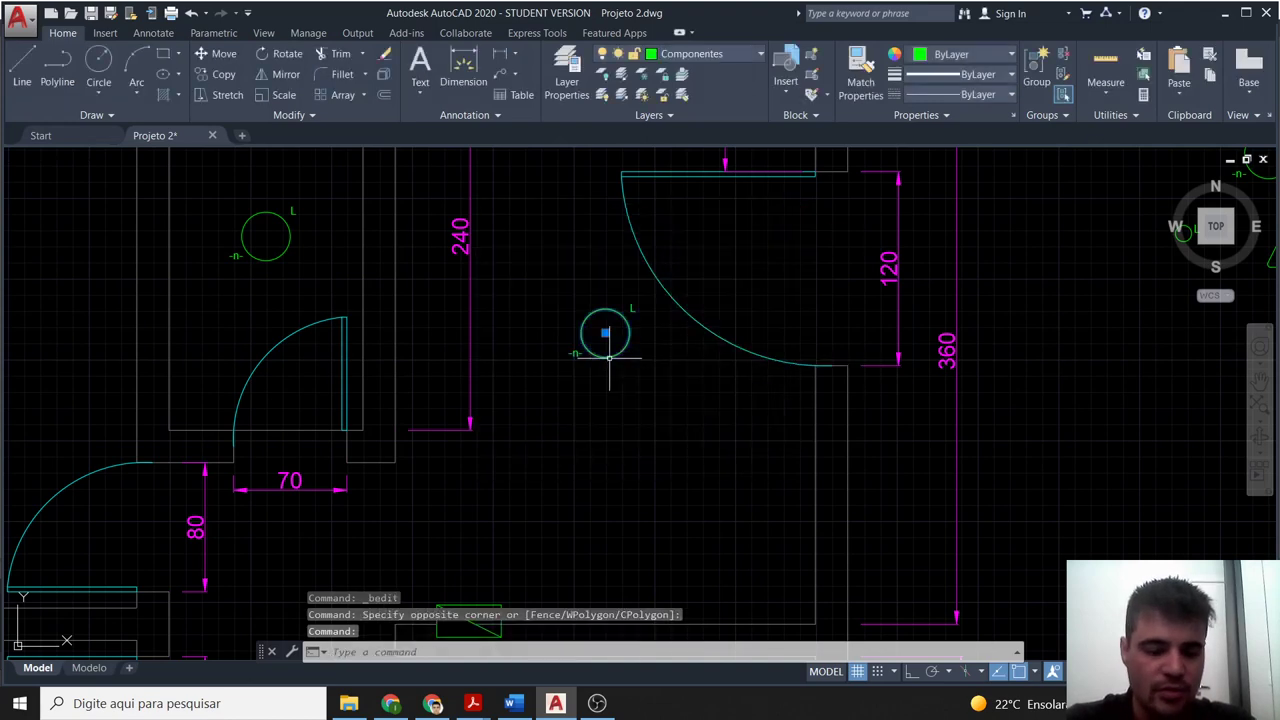
{"action": "type", "text": "x"}
{"action": "key", "text": "Return"}
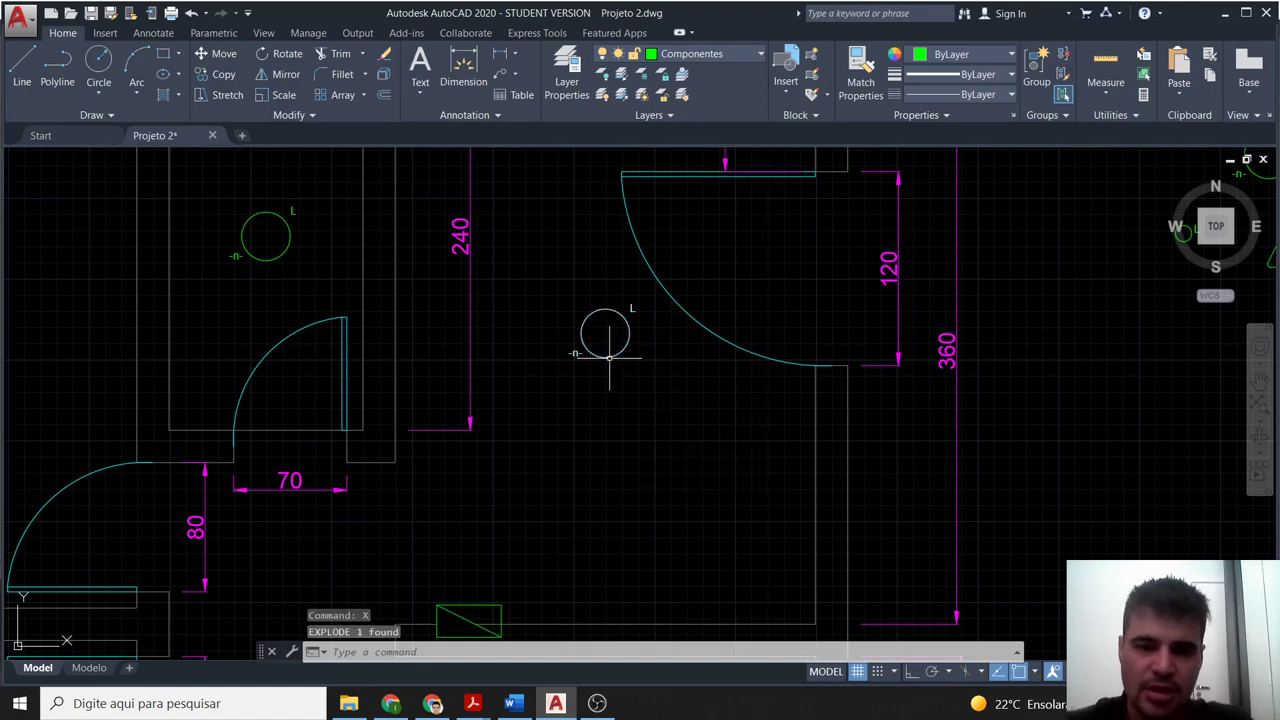
Move the exploded lamp circle onto the Componentes layer.
{"action": "scroll", "coordinate": [576, 330], "scroll_direction": "up", "scroll_amount": 2}
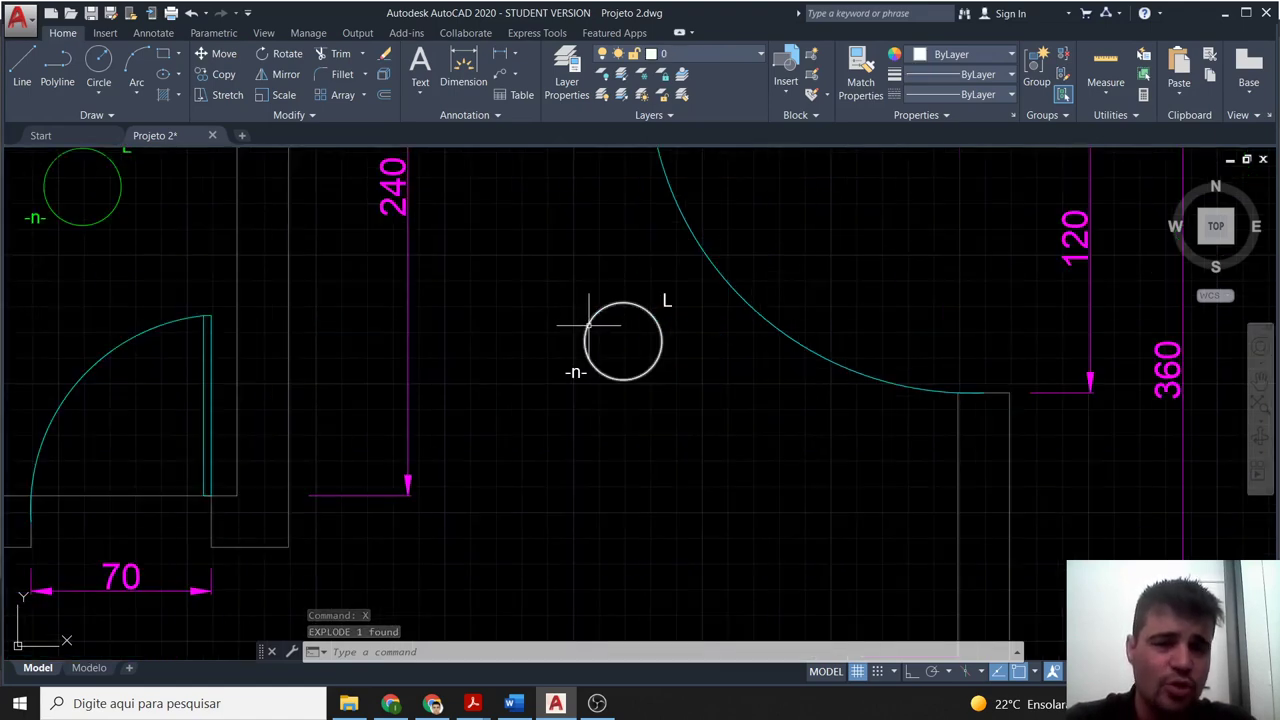
{"action": "left_click", "coordinate": [702, 420]}
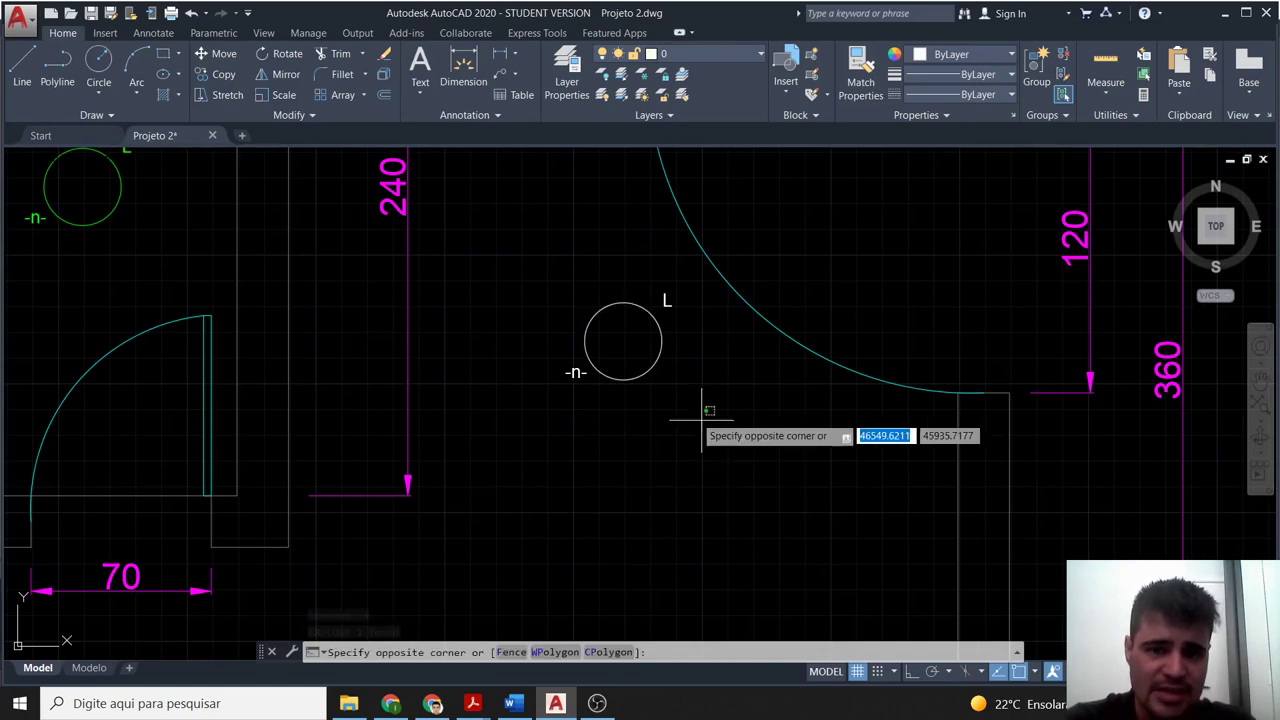
{"action": "left_click", "coordinate": [532, 266]}
{"action": "left_click", "coordinate": [760, 54]}
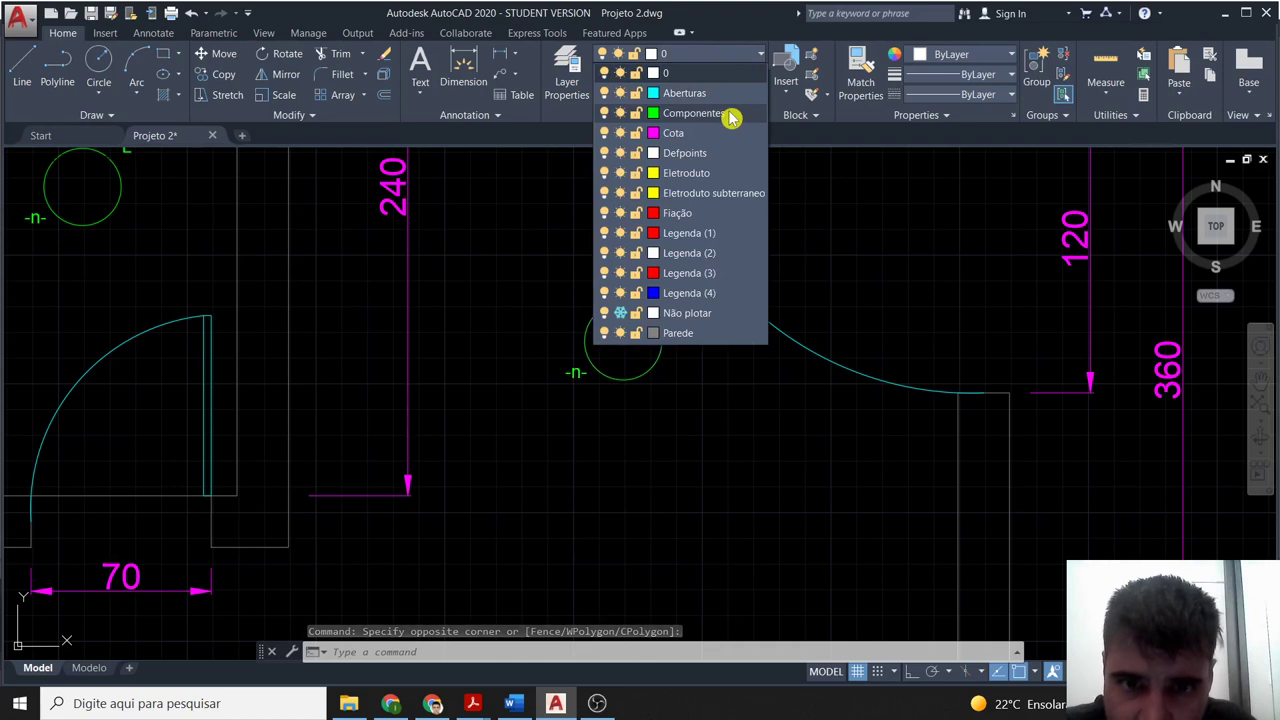
{"action": "left_click", "coordinate": [731, 113]}
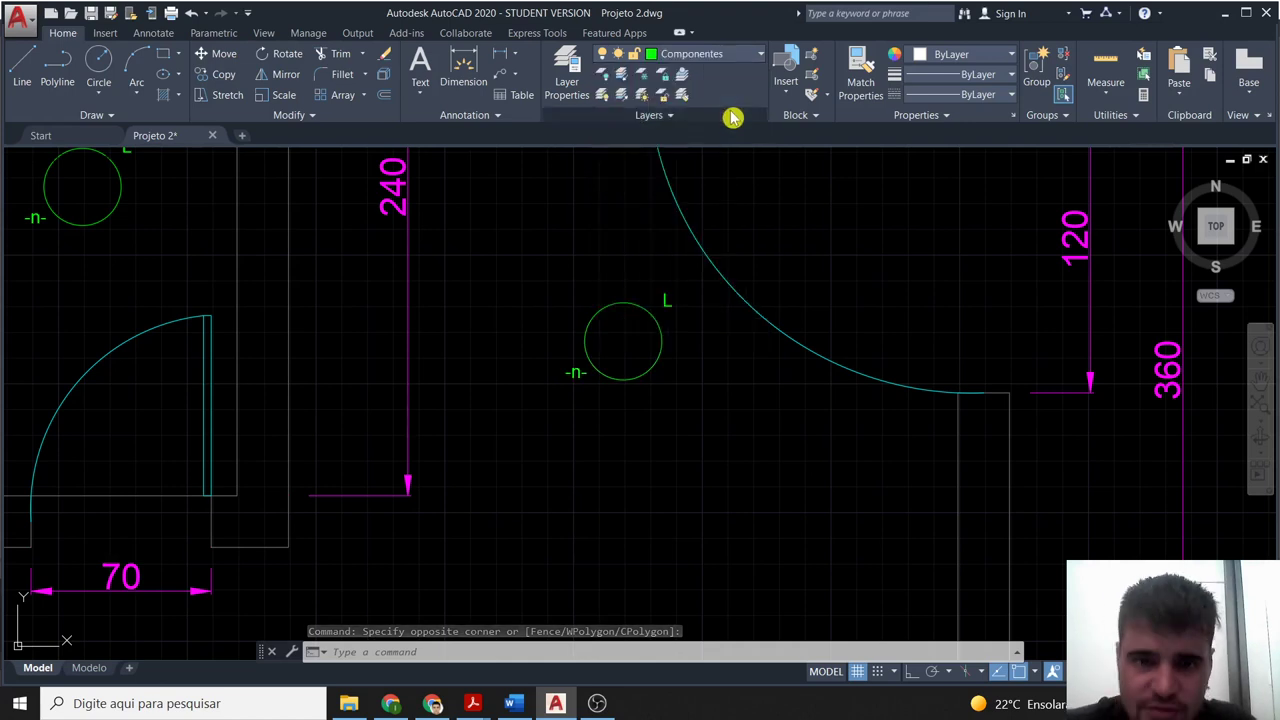
{"action": "key", "text": "Escape"}
{"action": "left_click", "coordinate": [655, 400]}
{"action": "key", "text": "Escape"}
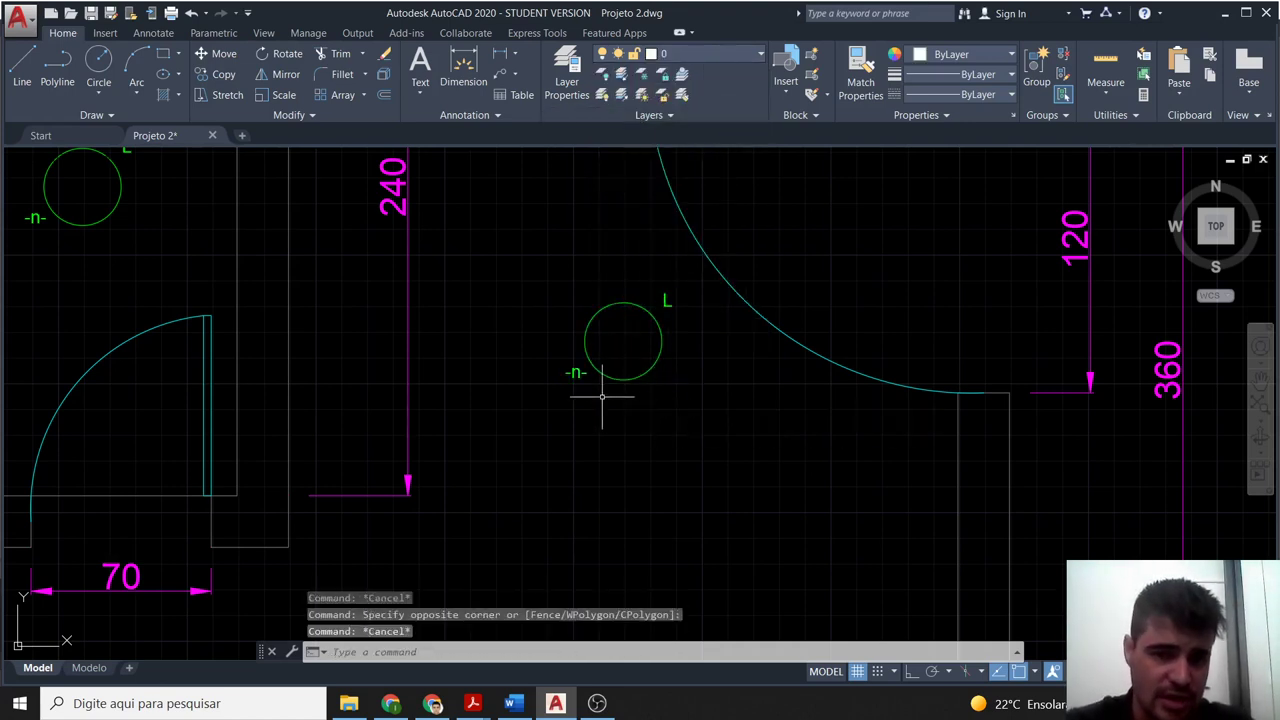
Change the lamp's -n- label to -1-.
{"action": "double_click", "coordinate": [576, 373]}
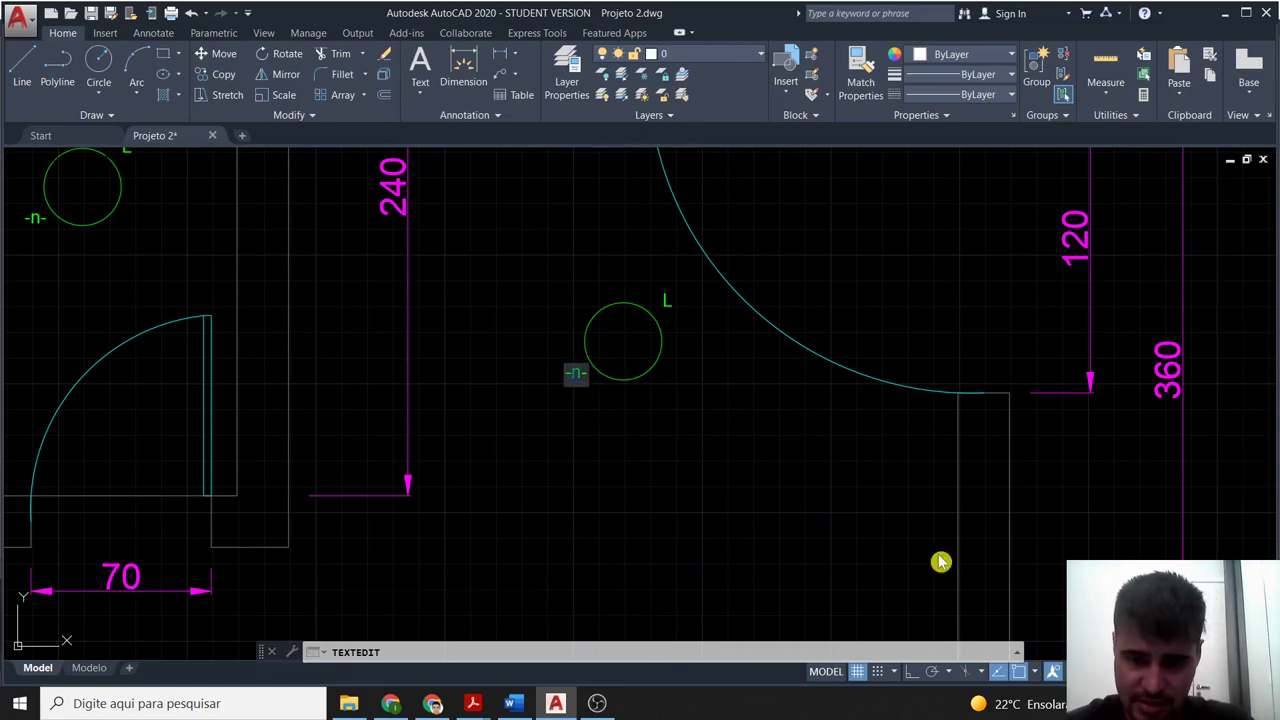
{"action": "type", "text": "-1"}
{"action": "key", "text": "Return"}
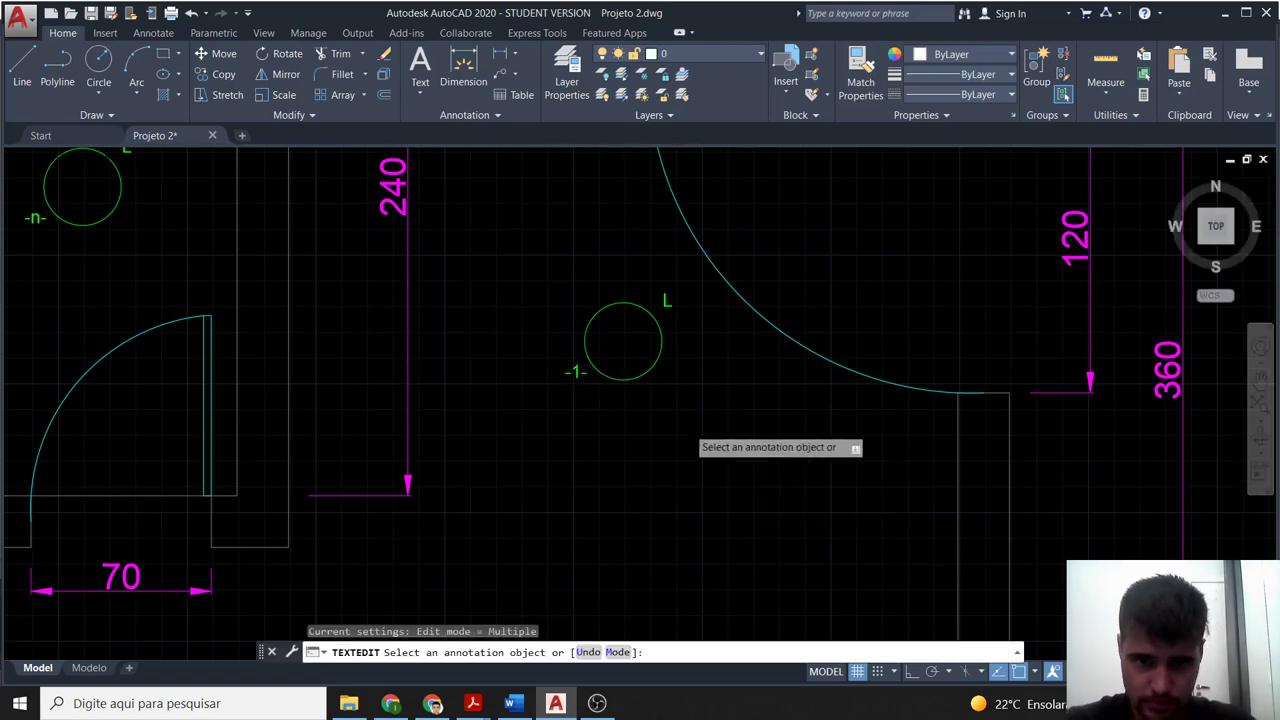
{"action": "scroll", "coordinate": [688, 427], "scroll_direction": "down", "scroll_amount": 2}
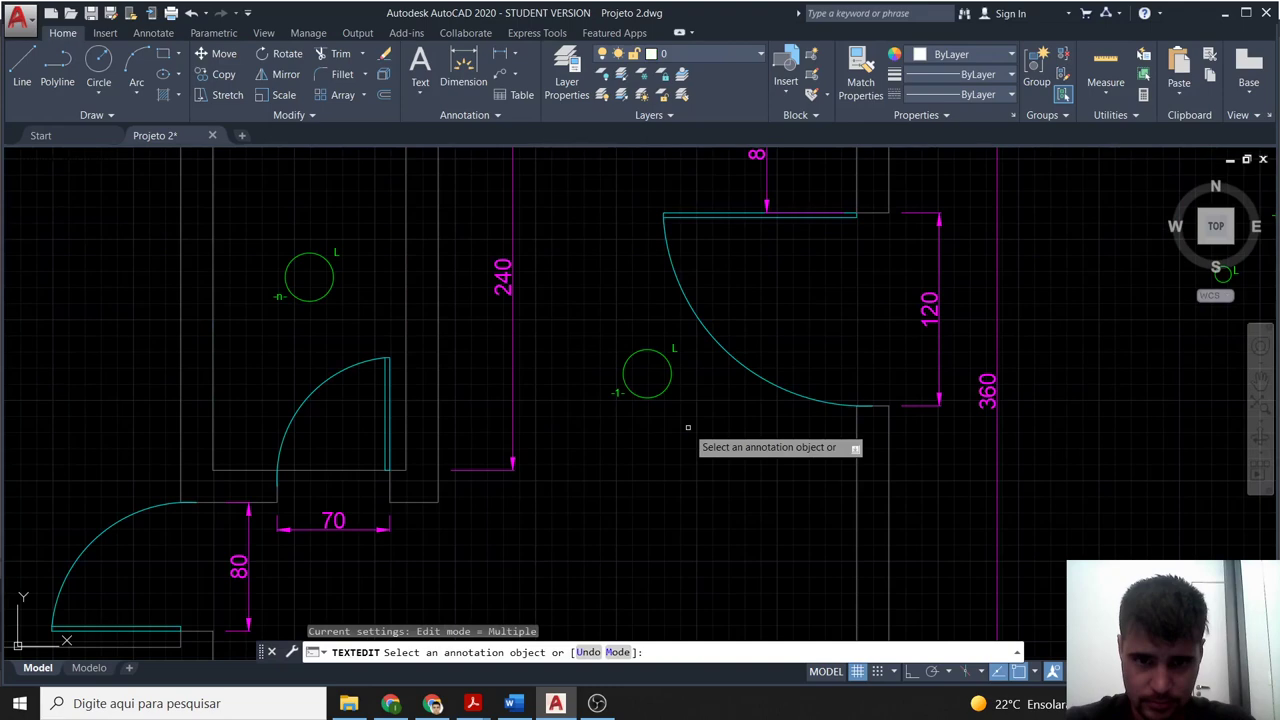
{"action": "key", "text": "Escape"}
Check the L label of the lamp near the door, leaving it unchanged.
{"action": "scroll", "coordinate": [650, 393], "scroll_direction": "down", "scroll_amount": 2}
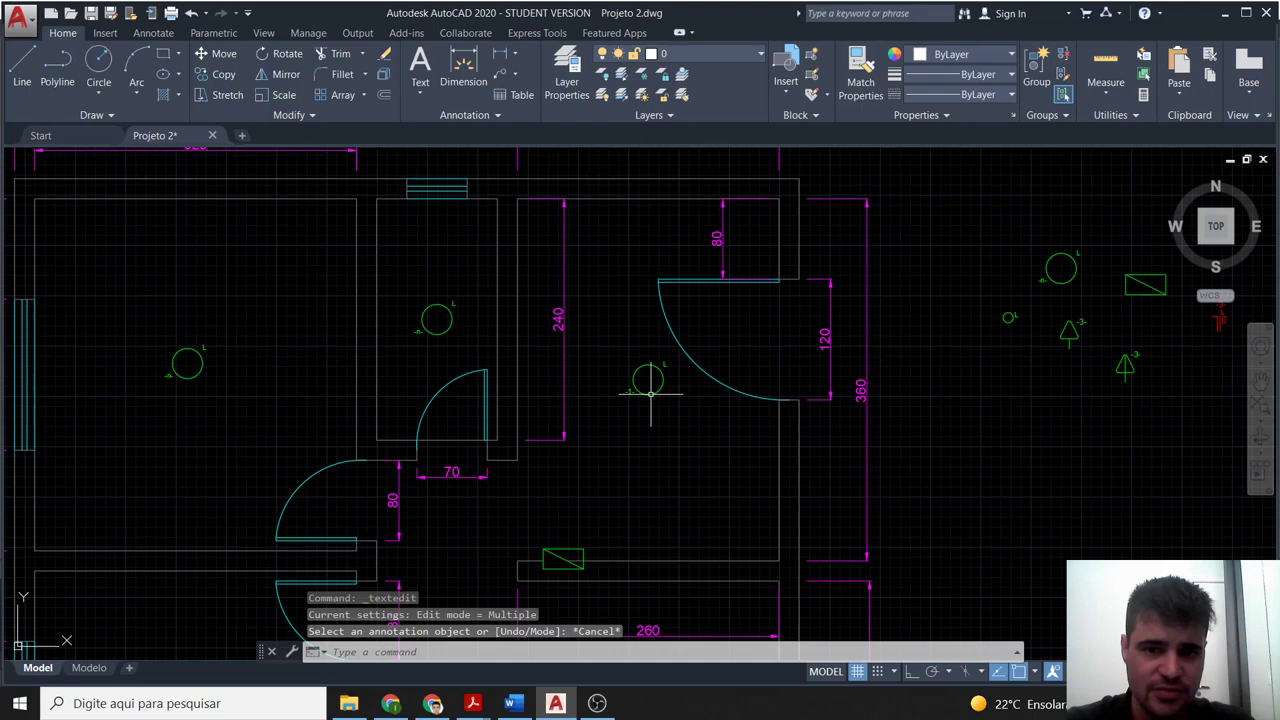
{"action": "scroll", "coordinate": [516, 408], "scroll_direction": "down", "scroll_amount": 2}
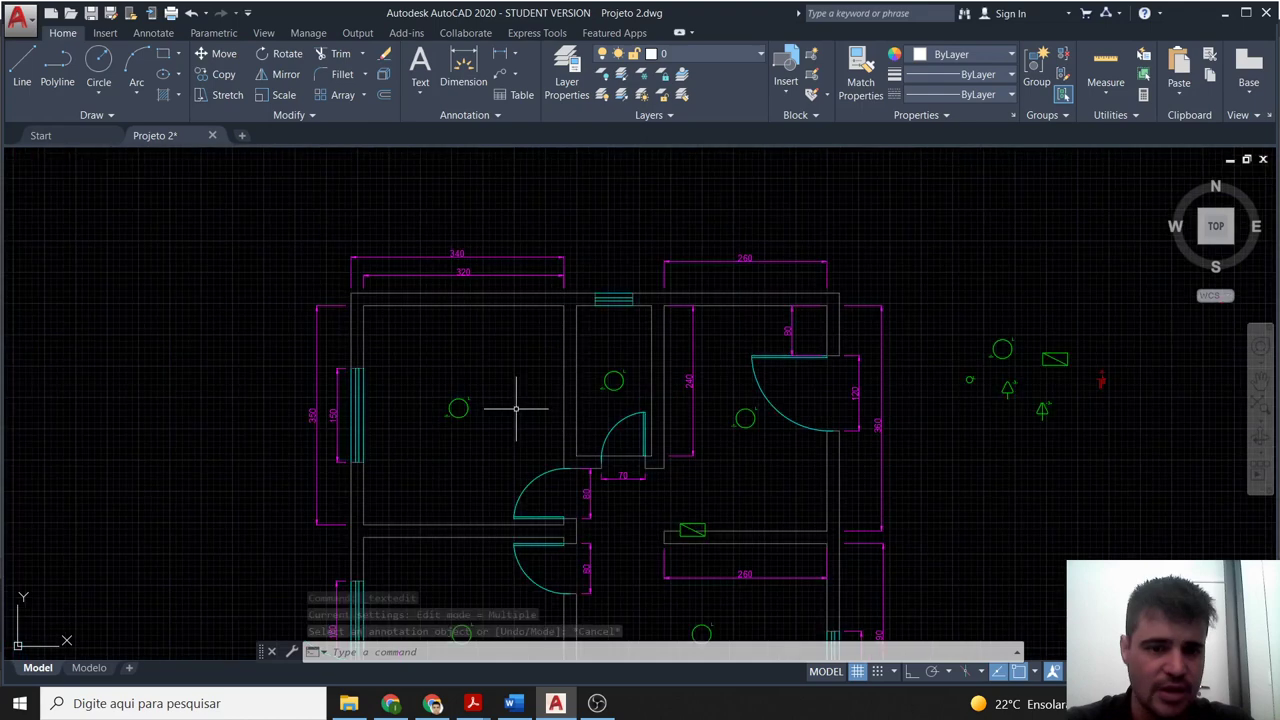
{"action": "middle_click_drag", "start_coordinate": [516, 408], "coordinate": [479, 485]}
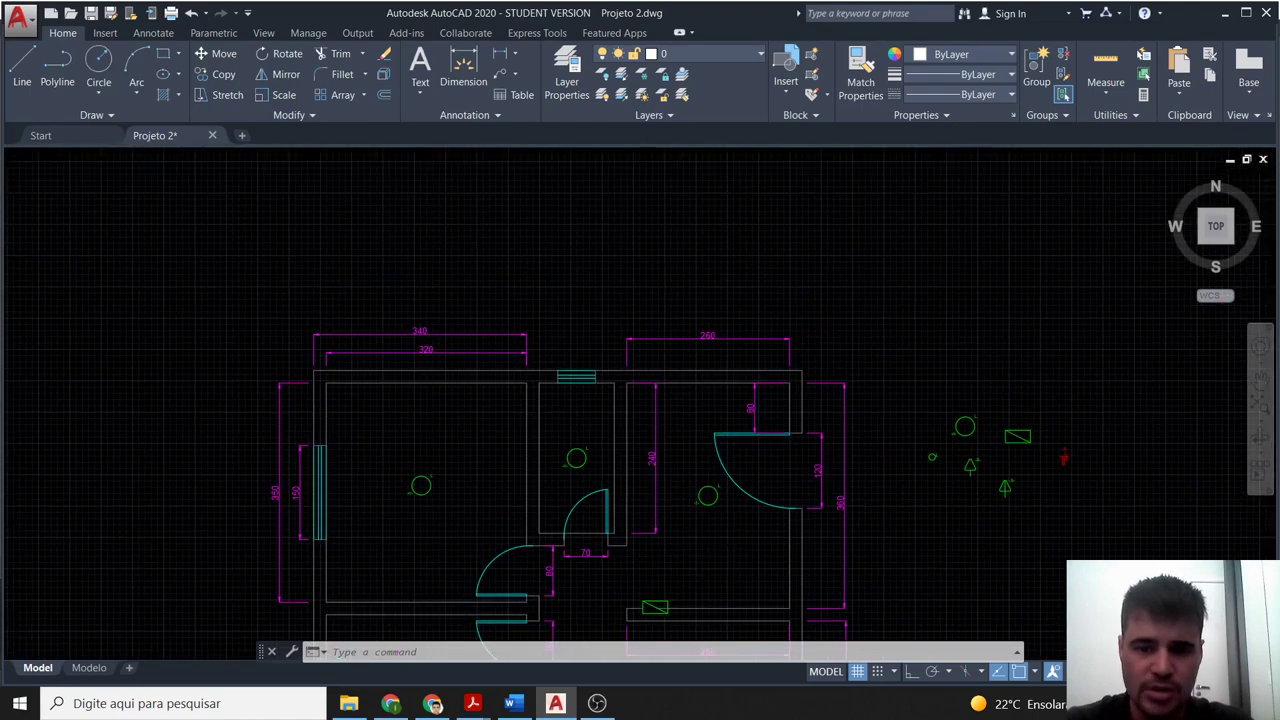
{"action": "scroll", "coordinate": [719, 503], "scroll_direction": "up", "scroll_amount": 6}
{"action": "left_click", "coordinate": [713, 432]}
{"action": "double_click", "coordinate": [713, 432]}
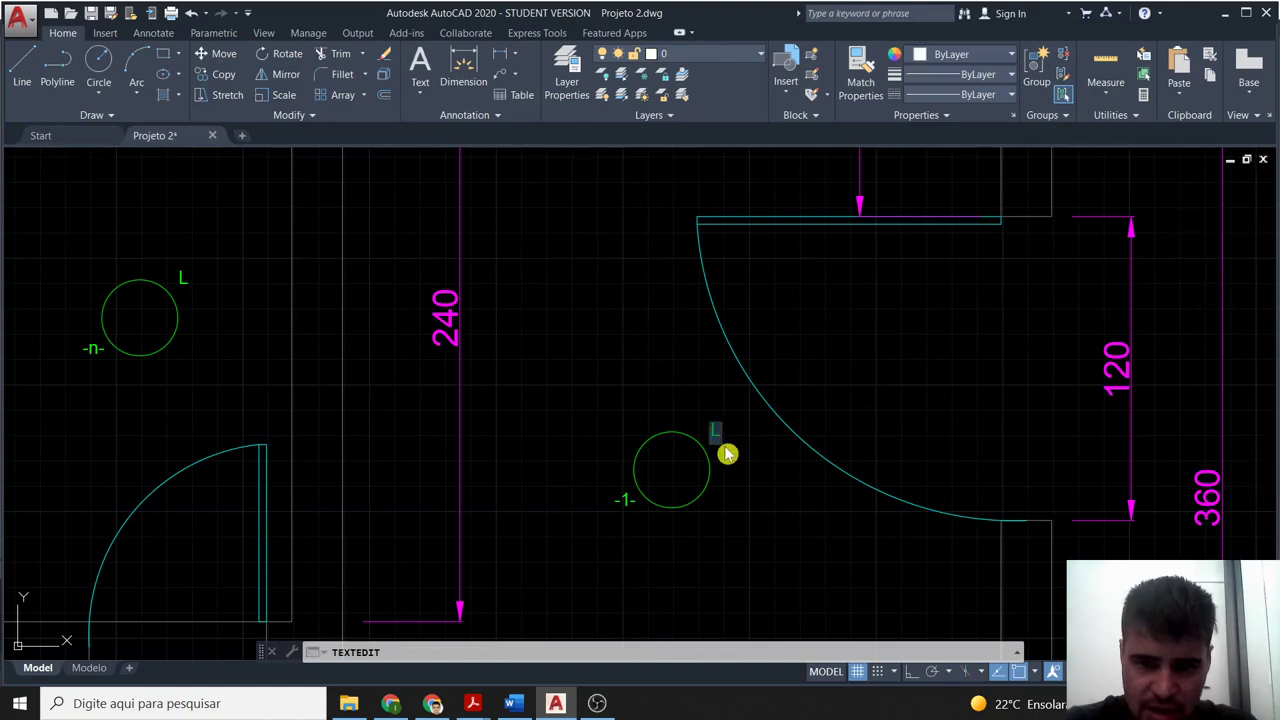
{"action": "type", "text": "a"}
{"action": "left_click", "coordinate": [737, 486]}
{"action": "scroll", "coordinate": [742, 486], "scroll_direction": "down", "scroll_amount": 4}
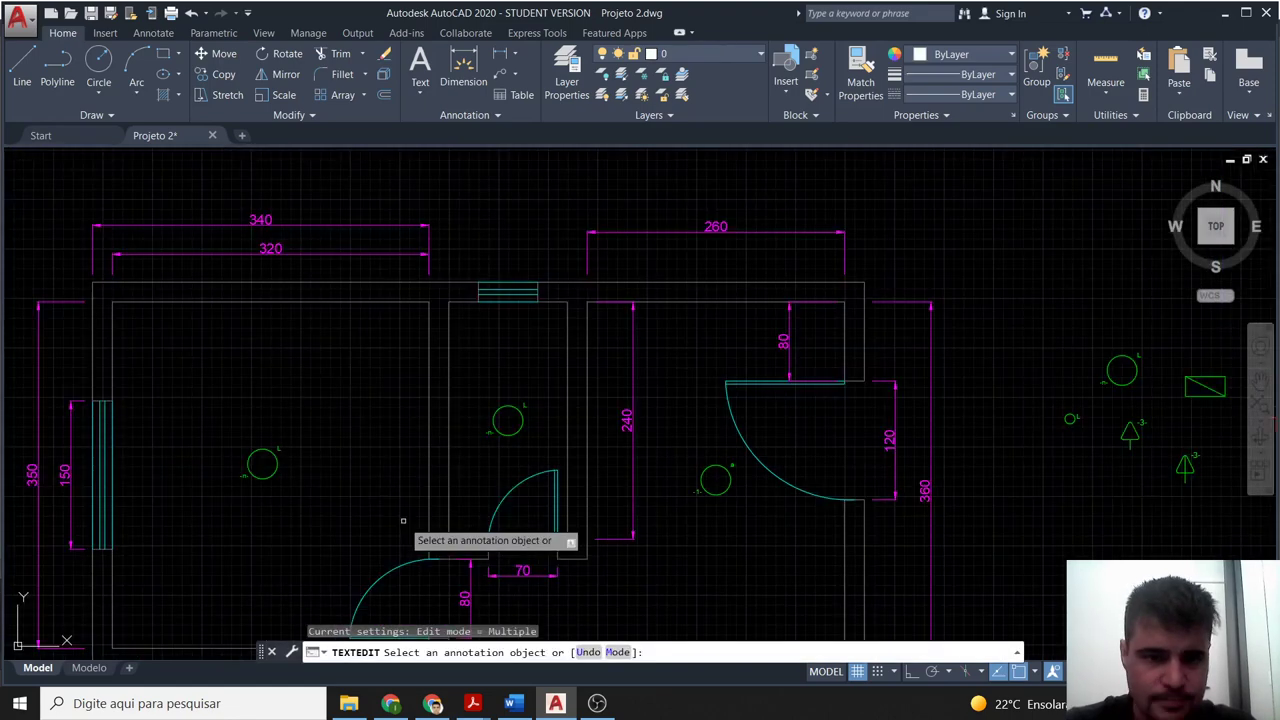
{"action": "key", "text": "Escape"}
{"action": "middle_click_drag", "start_coordinate": [453, 429], "coordinate": [545, 455]}
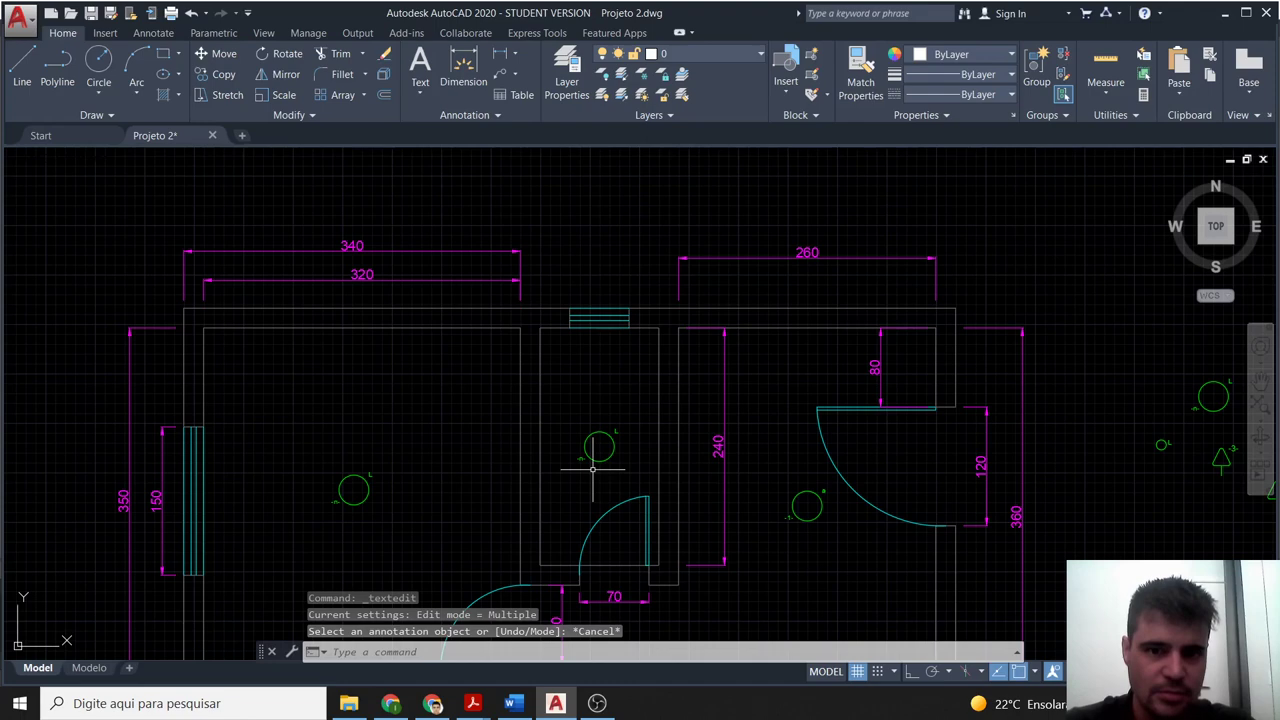
Explode the middle-room lamp and put its circle and labels on Componentes.
{"action": "scroll", "coordinate": [592, 468], "scroll_direction": "up", "scroll_amount": 4}
{"action": "left_click", "coordinate": [606, 459]}
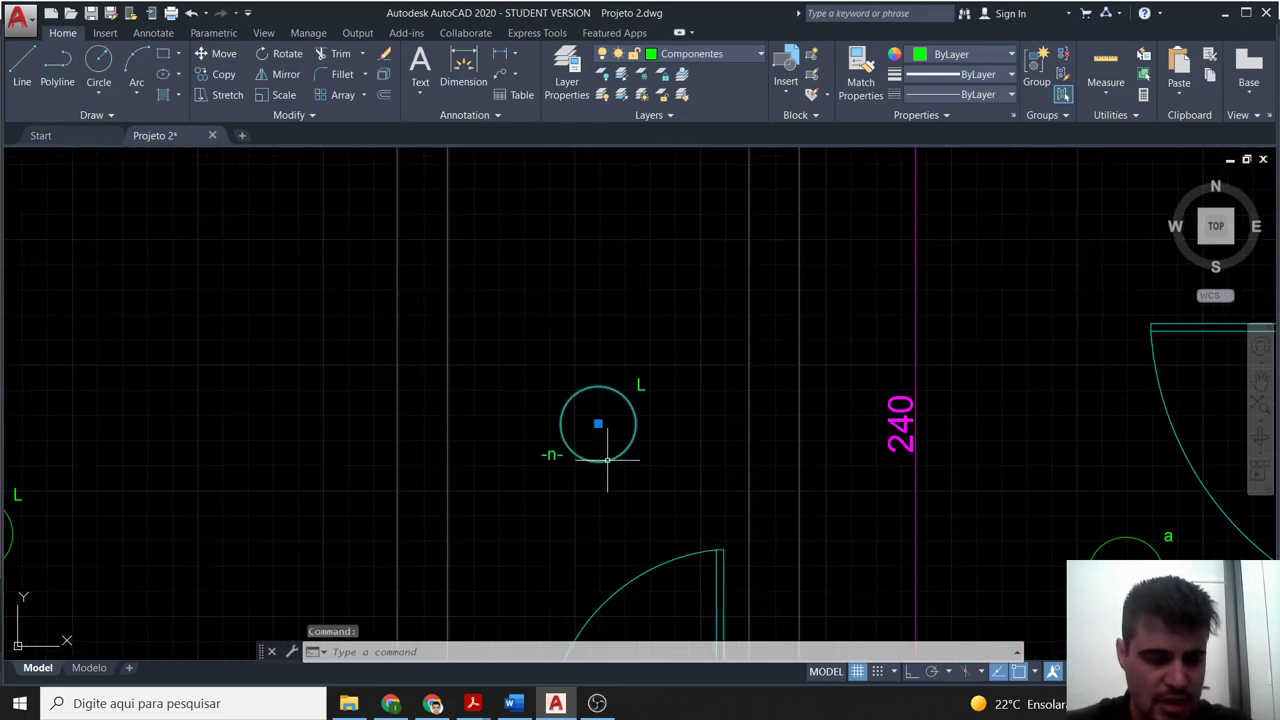
{"action": "type", "text": "x"}
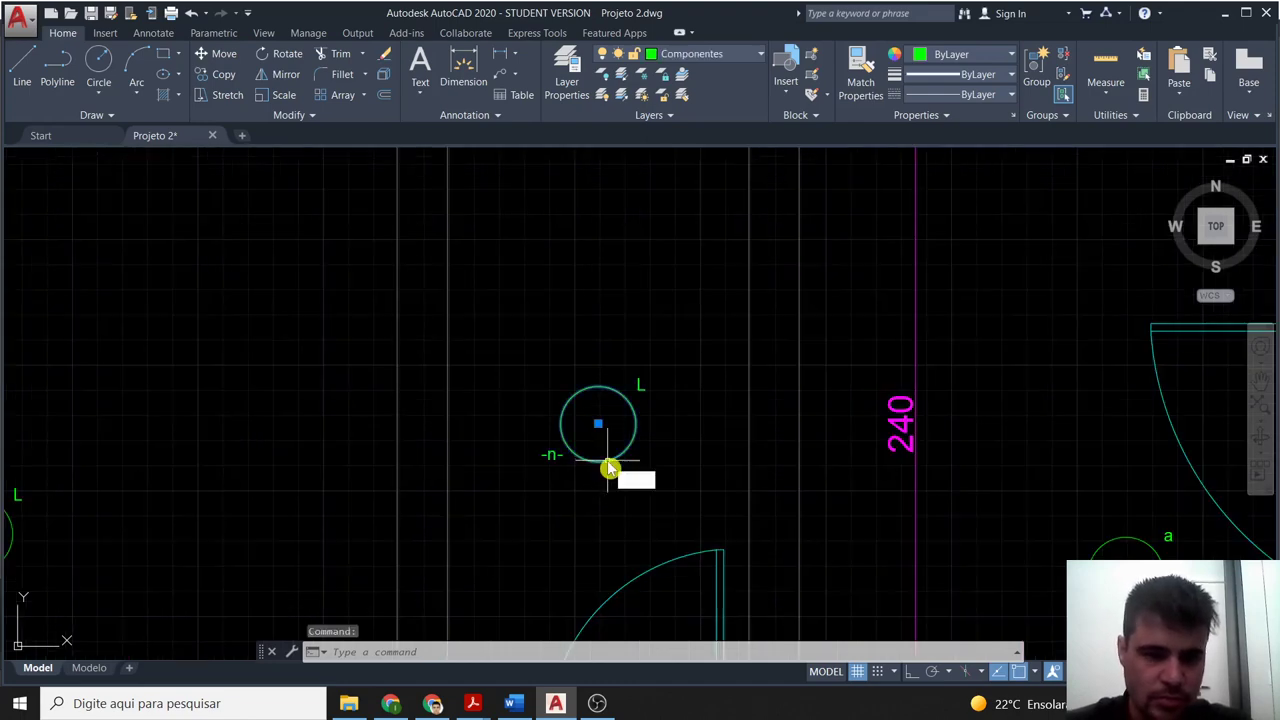
{"action": "key", "text": "Return"}
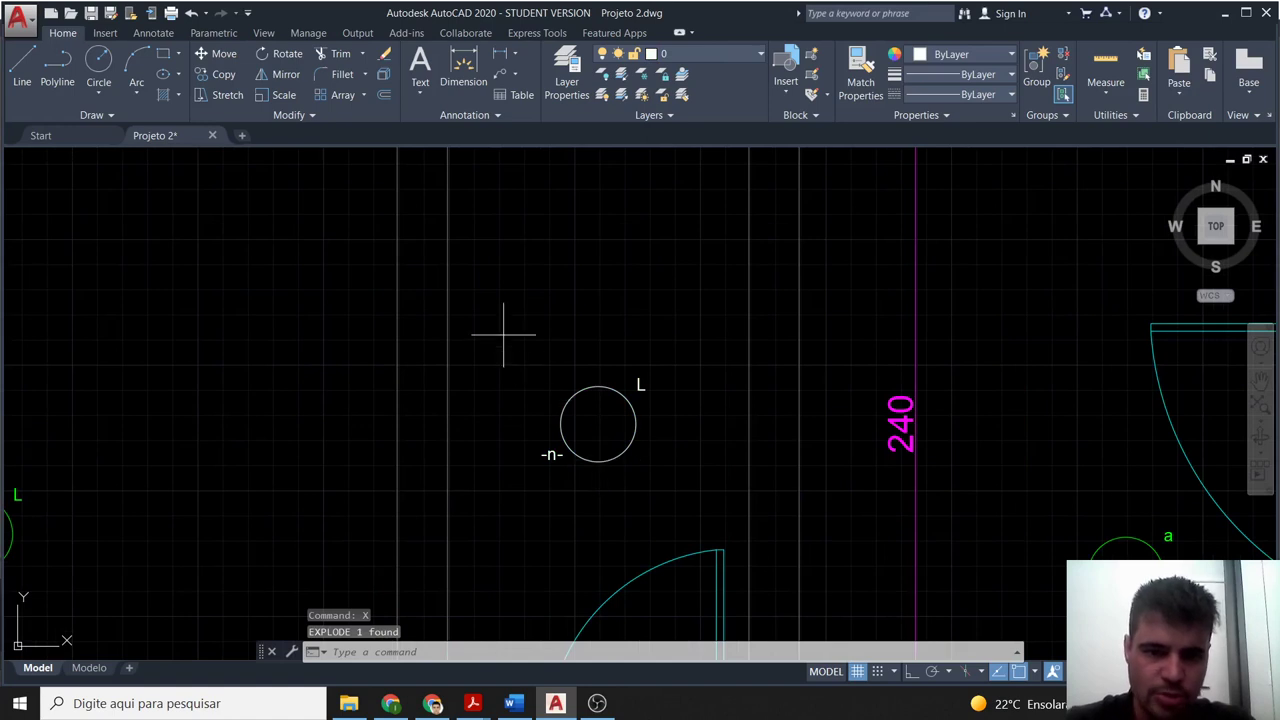
{"action": "left_click", "coordinate": [503, 337]}
{"action": "left_click", "coordinate": [749, 531]}
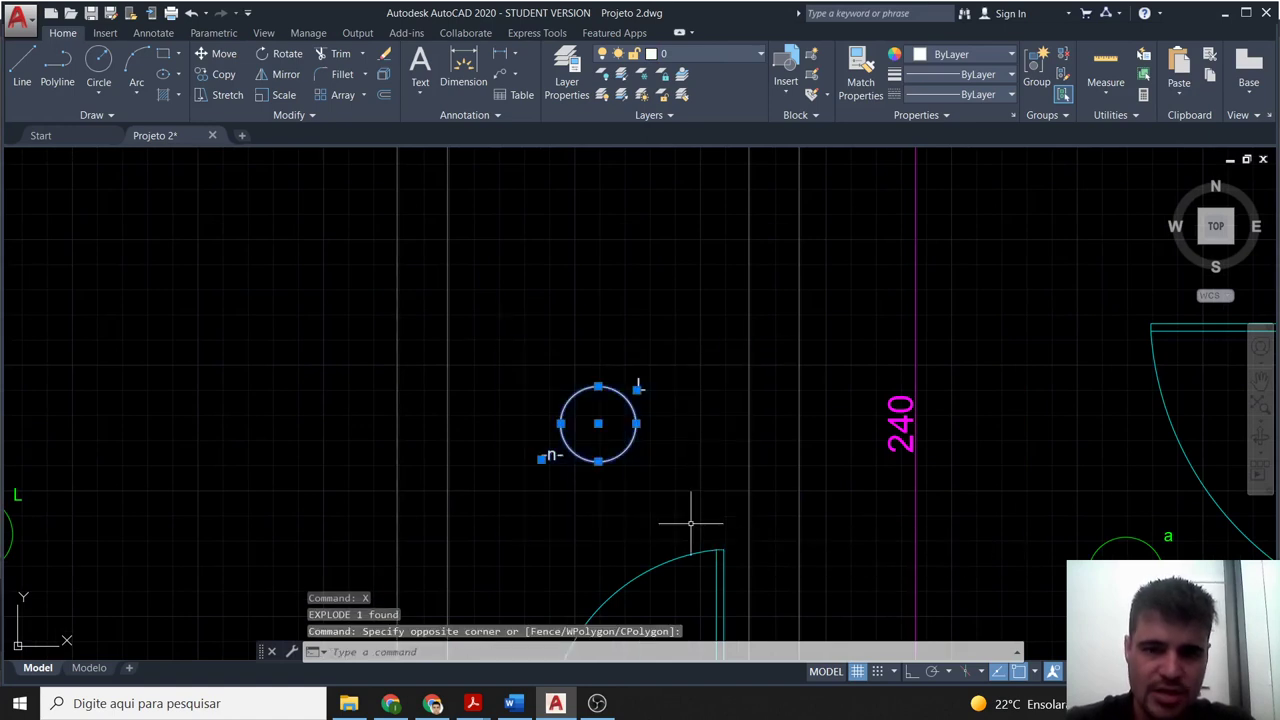
{"action": "left_click", "coordinate": [744, 58]}
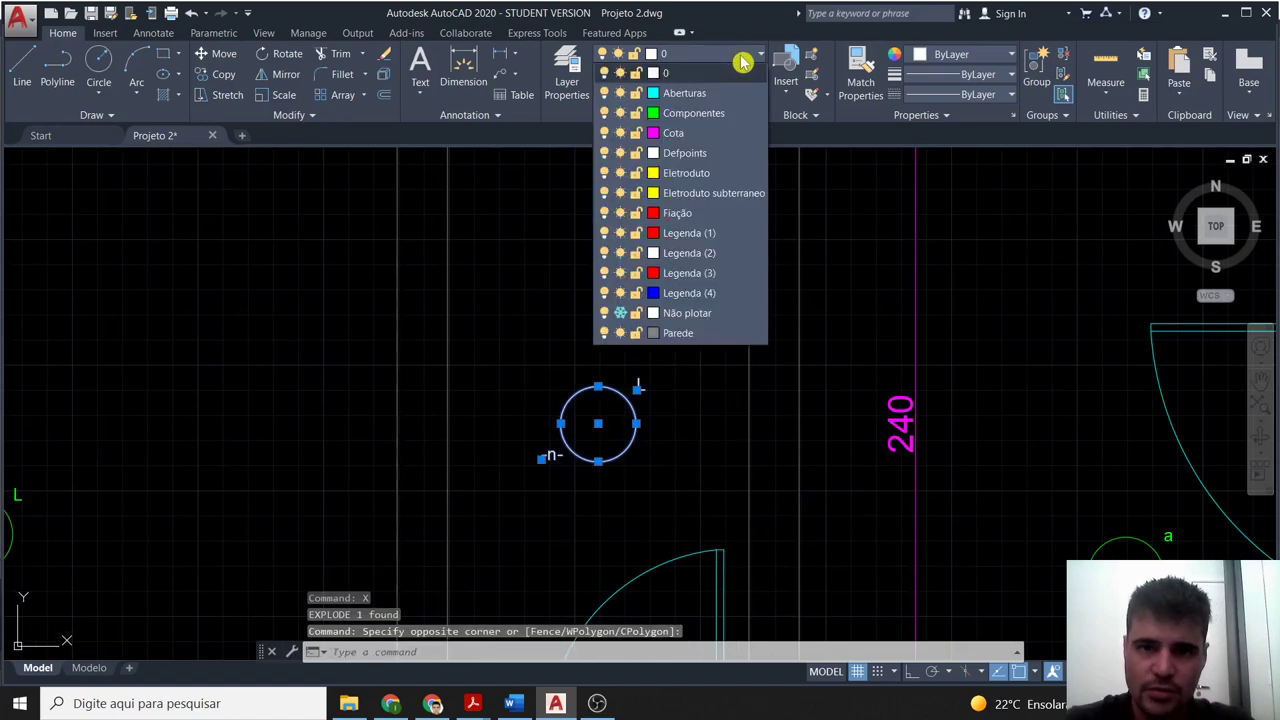
{"action": "left_click", "coordinate": [745, 118]}
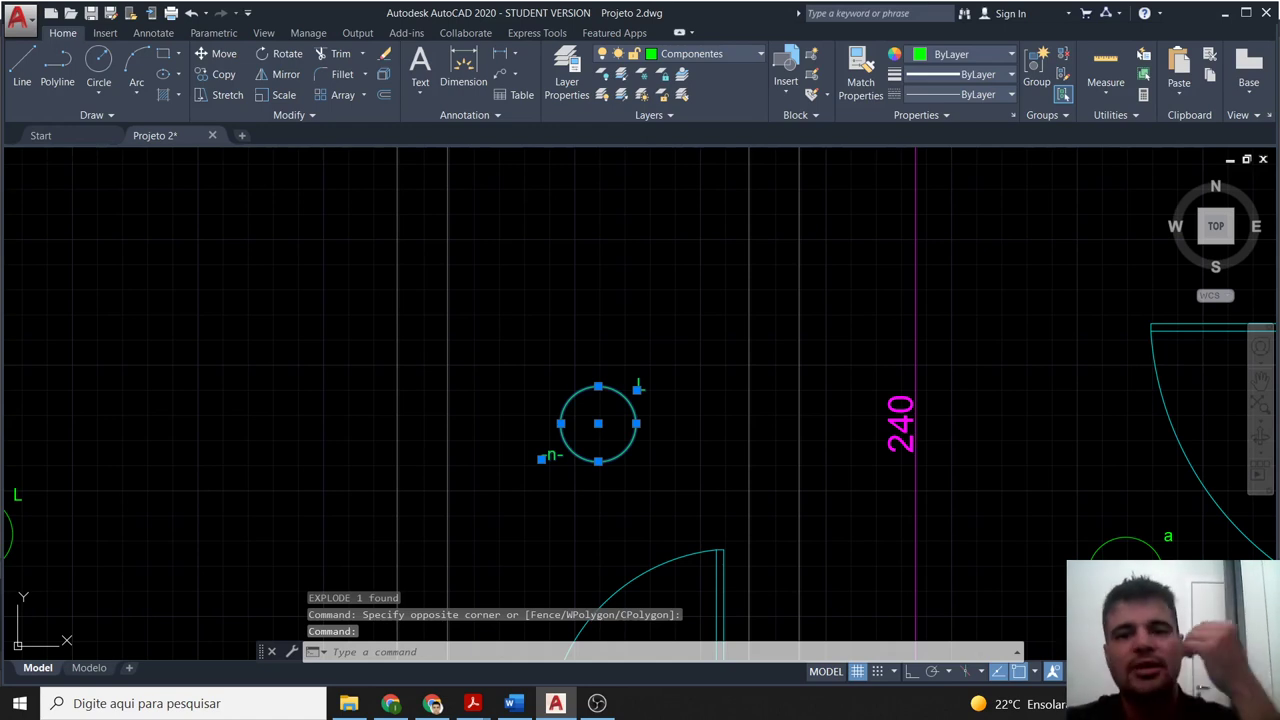
{"action": "key", "text": "ctrl+shift+p"}
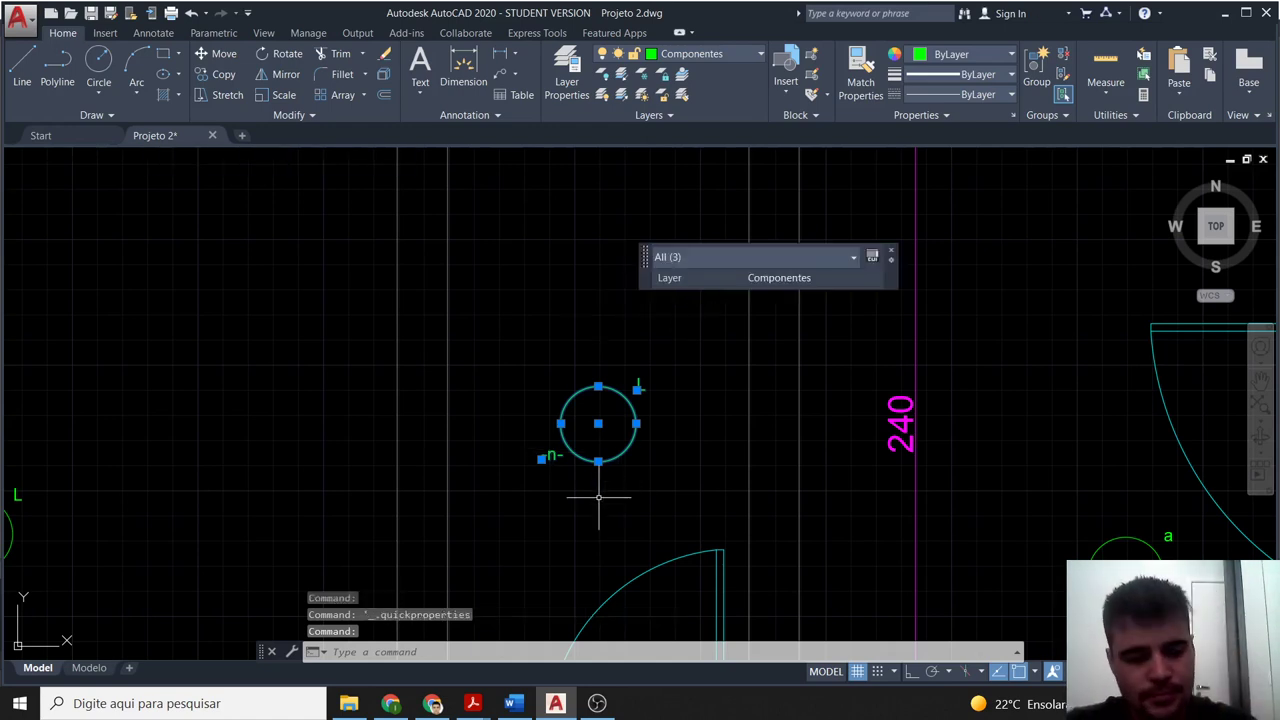
{"action": "key", "text": "Escape"}
Change the lamp's -n- label to -1- and its L label to b.
{"action": "double_click", "coordinate": [551, 456]}
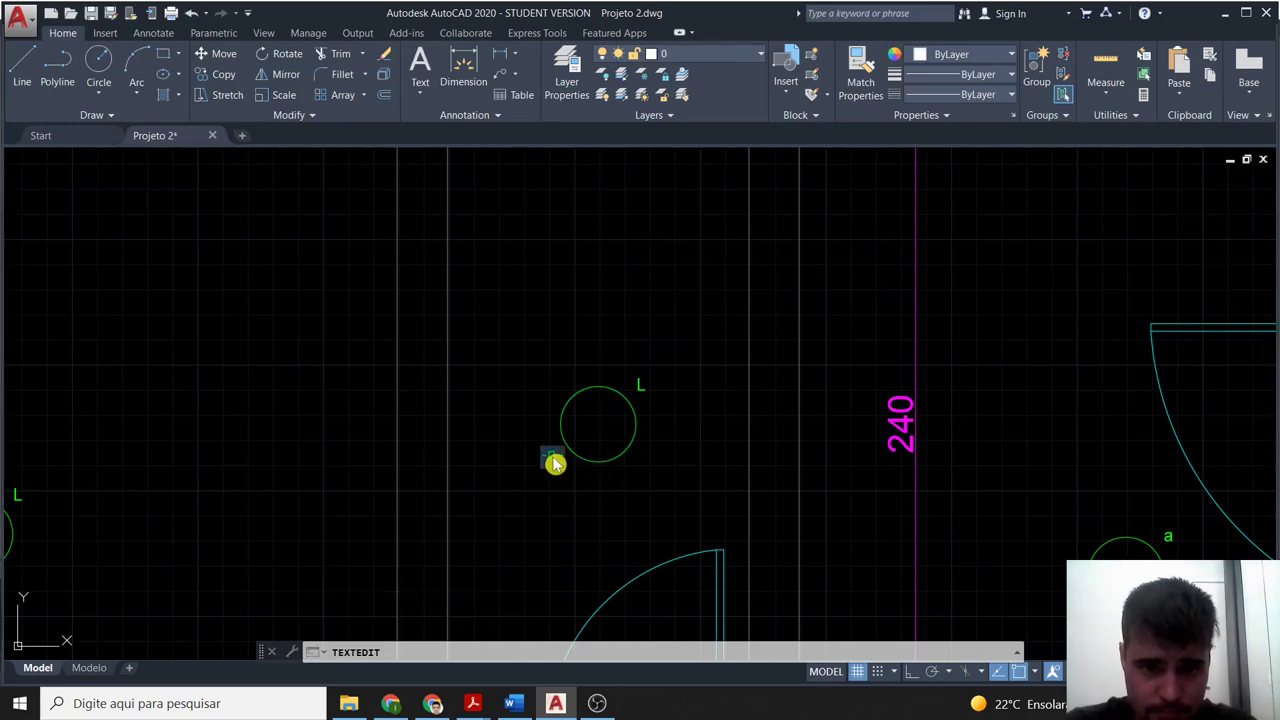
{"action": "type", "text": "n"}
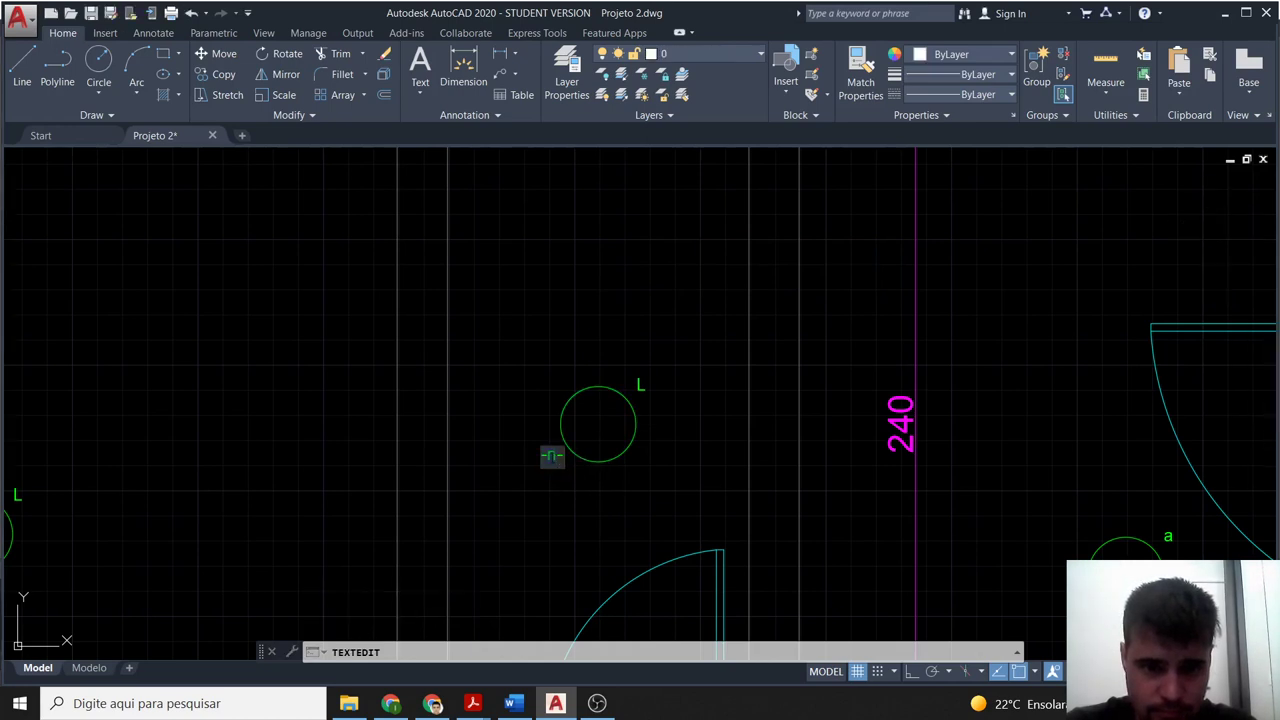
{"action": "key", "text": "BackSpace"}
{"action": "type", "text": "1"}
{"action": "left_click", "coordinate": [640, 385]}
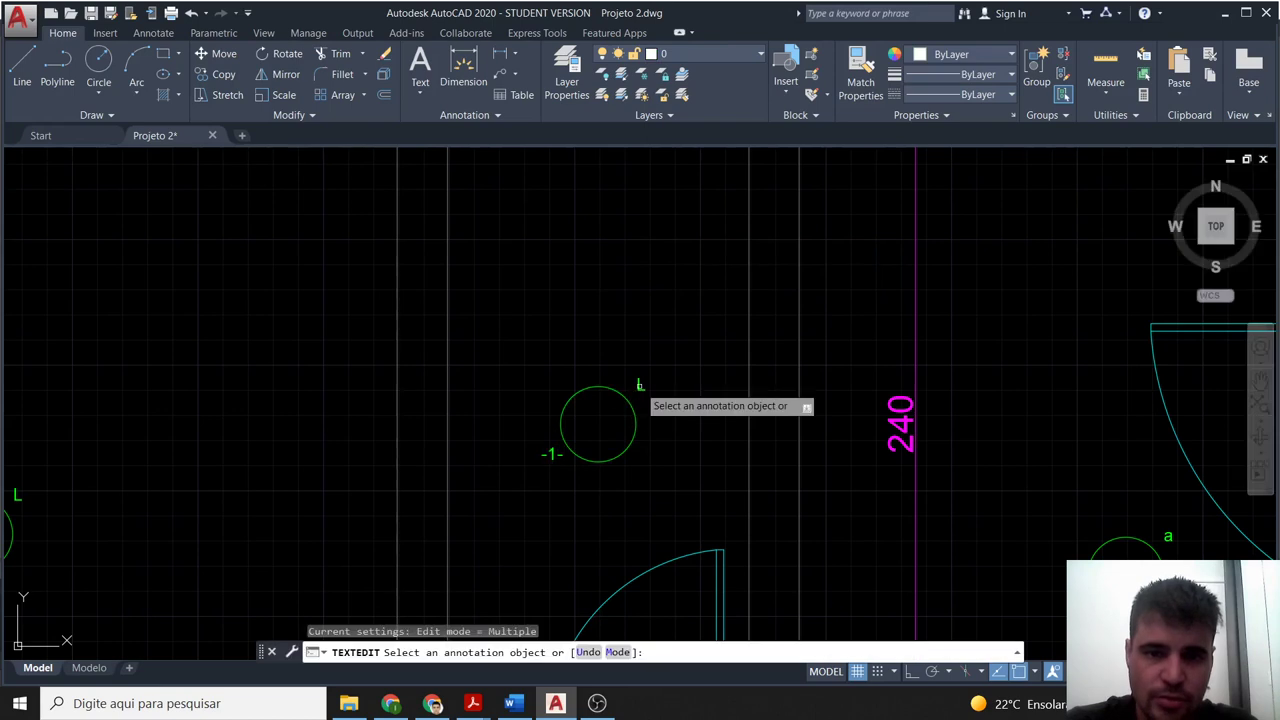
{"action": "key", "text": "Escape"}
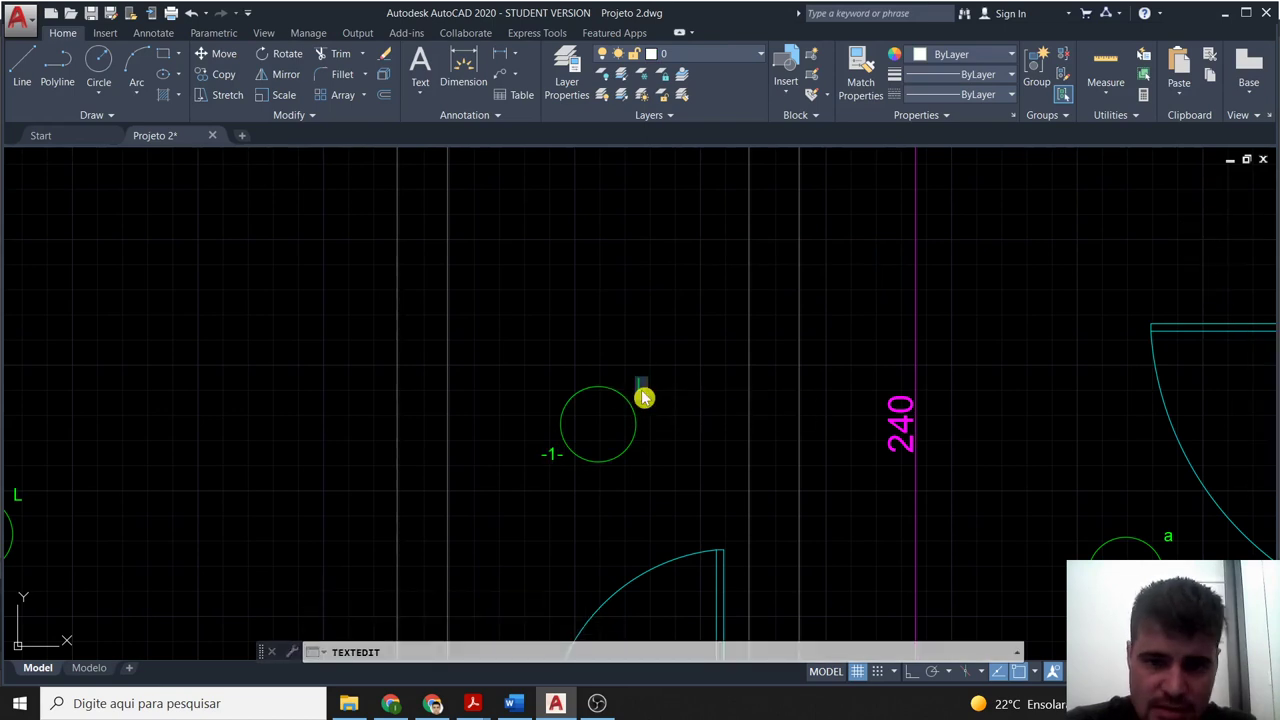
{"action": "type", "text": "b"}
{"action": "key", "text": "Return"}
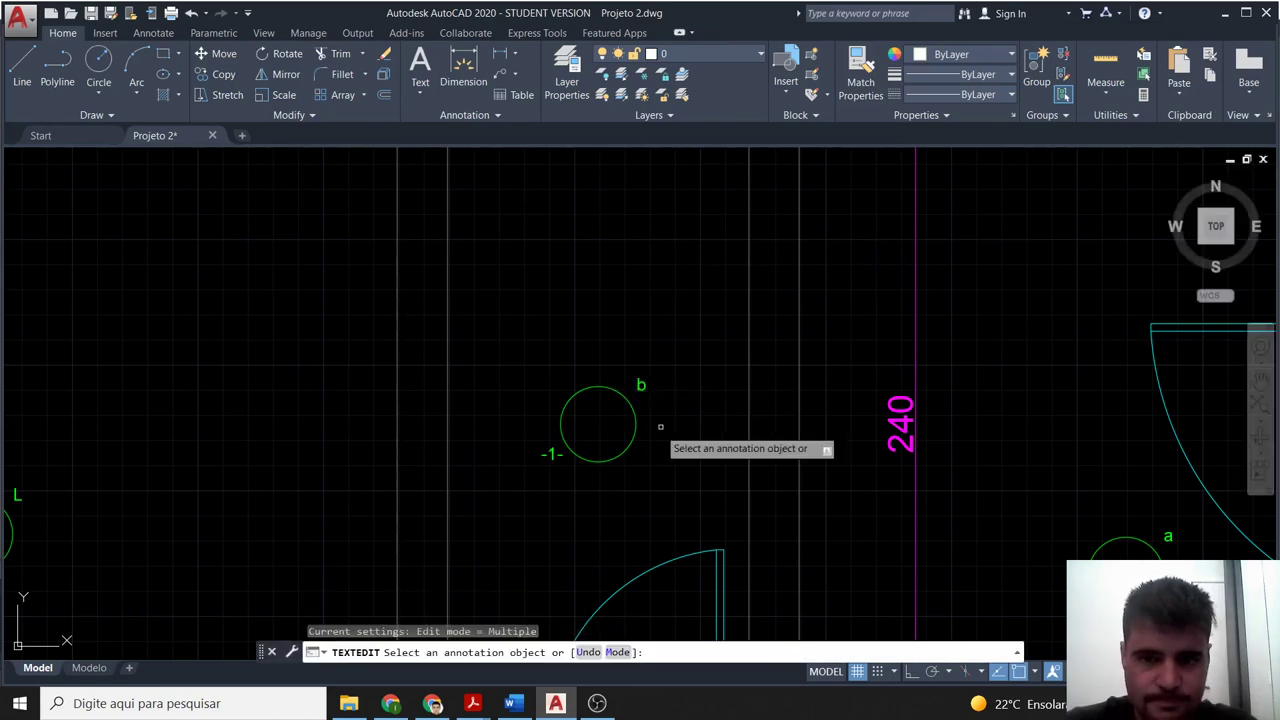
{"action": "scroll", "coordinate": [645, 445], "scroll_direction": "down", "scroll_amount": 5}
{"action": "scroll", "coordinate": [645, 450], "scroll_direction": "up", "scroll_amount": 2}
Explode the next lamp symbol with X.
{"action": "scroll", "coordinate": [652, 405], "scroll_direction": "up", "scroll_amount": 3}
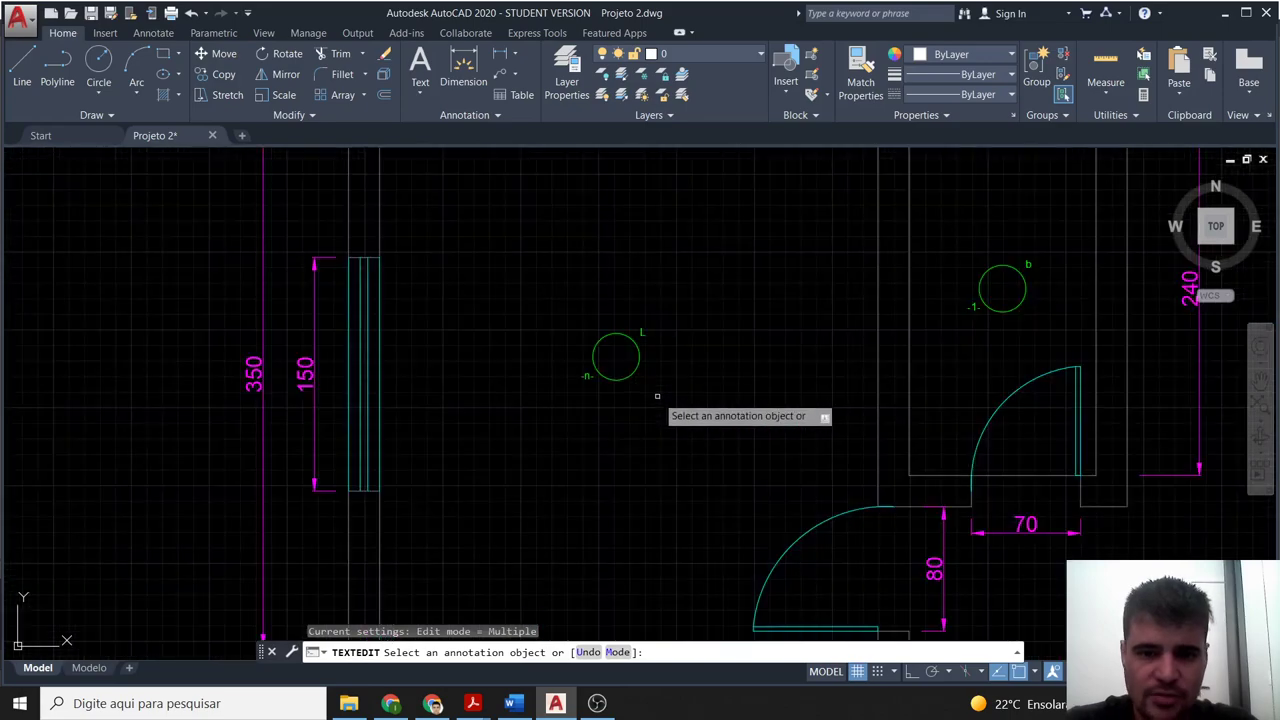
{"action": "key", "text": "Escape"}
{"action": "left_click", "coordinate": [617, 360]}
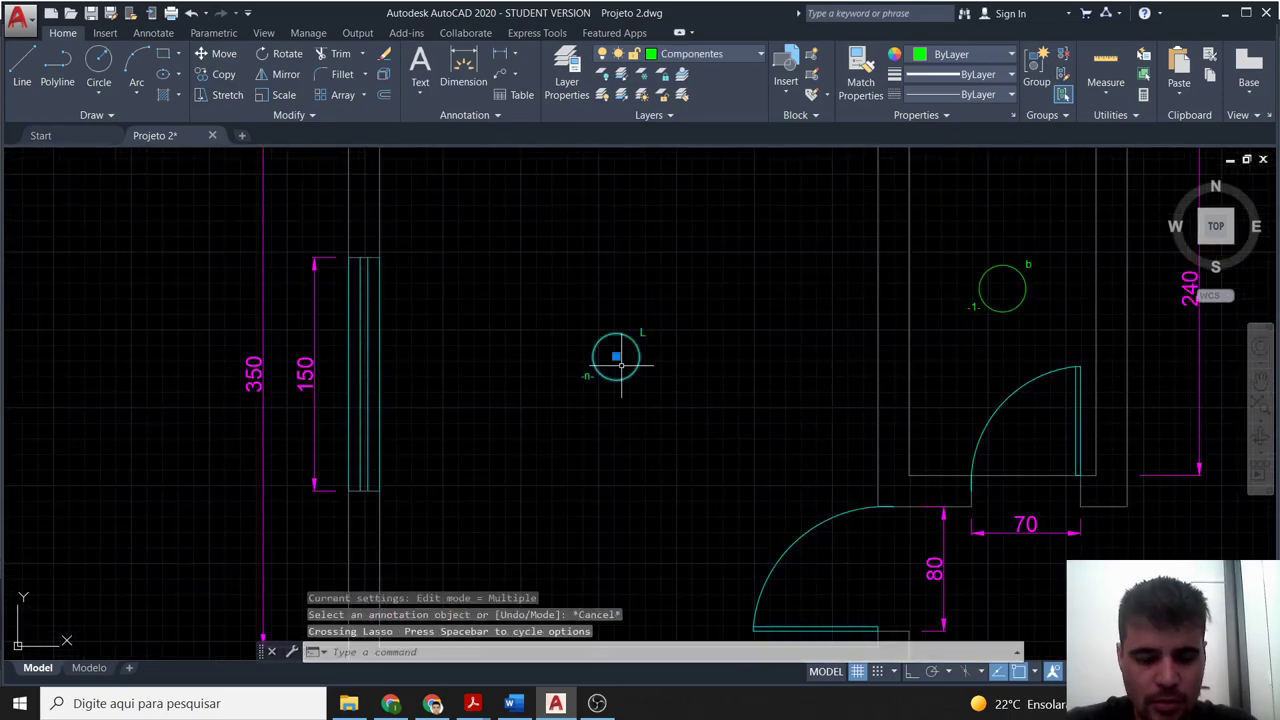
{"action": "type", "text": "x"}
{"action": "key", "text": "Return"}
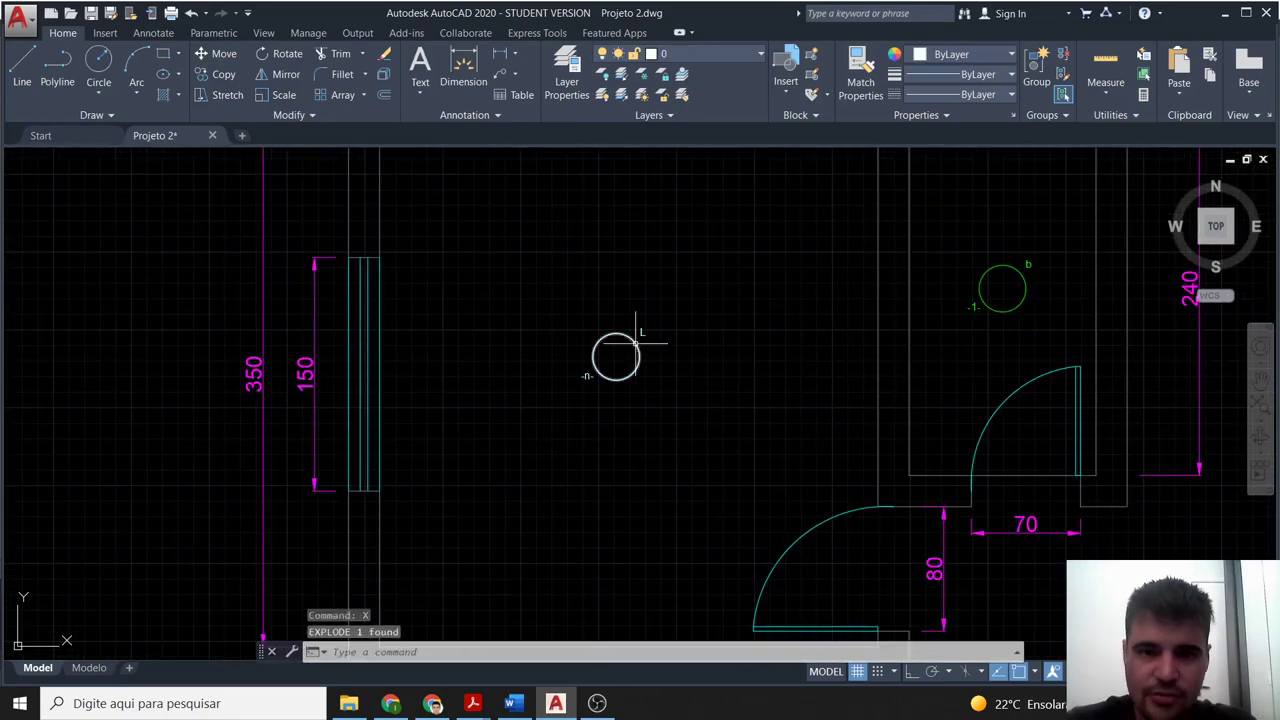
Use TEXTEDIT (ED) to relabel the lamp C and its -n- tag -3-.
{"action": "scroll", "coordinate": [638, 345], "scroll_direction": "up", "scroll_amount": 2}
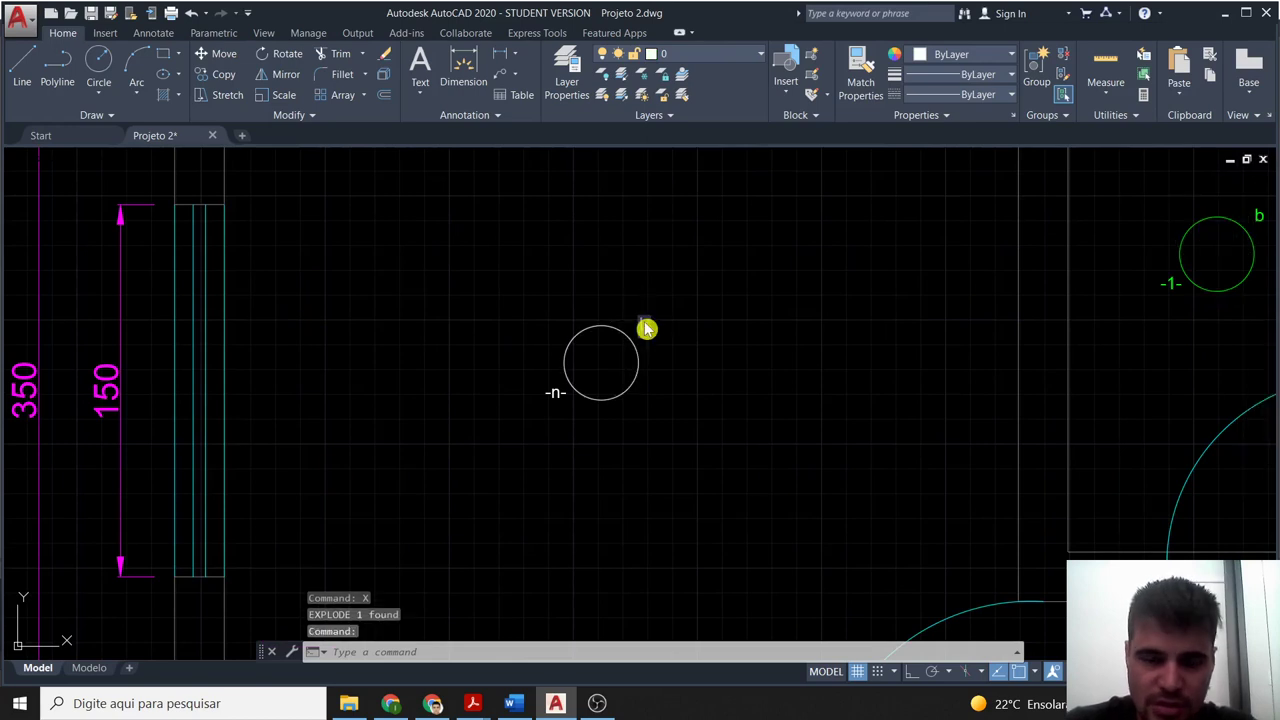
{"action": "type", "text": "ed"}
{"action": "key", "text": "Return"}
{"action": "type", "text": "C"}
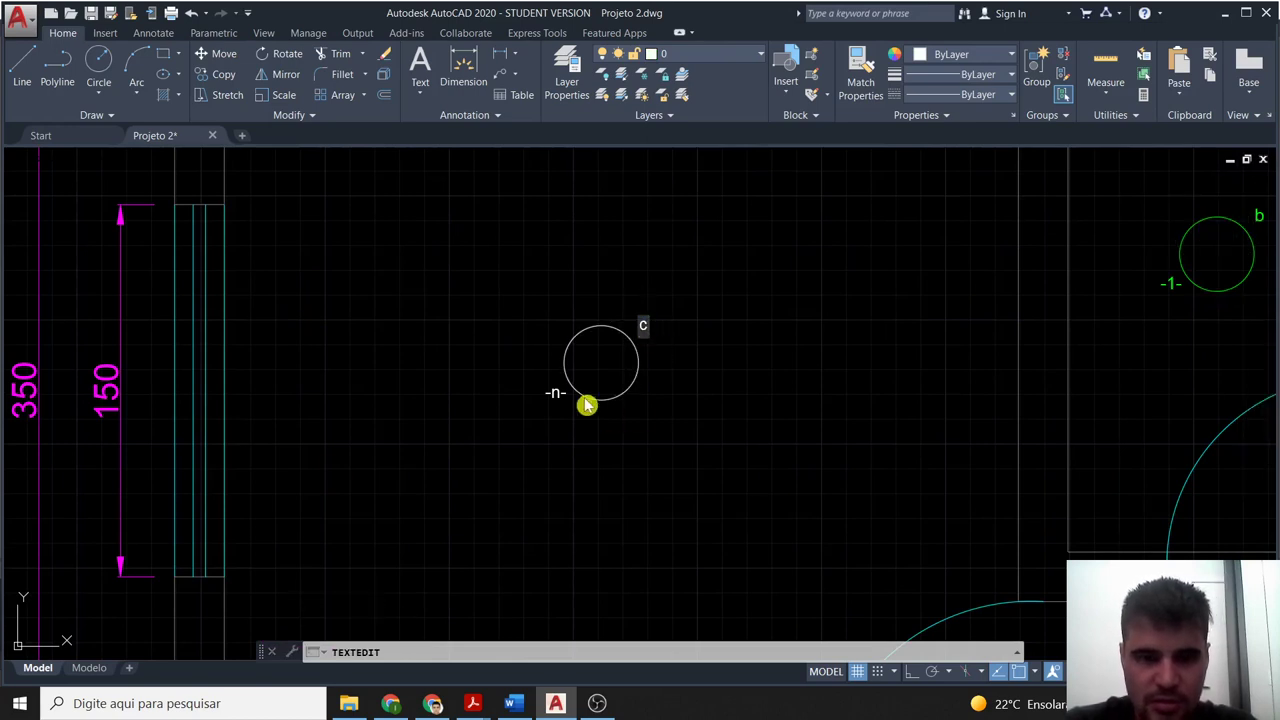
{"action": "key", "text": "Return"}
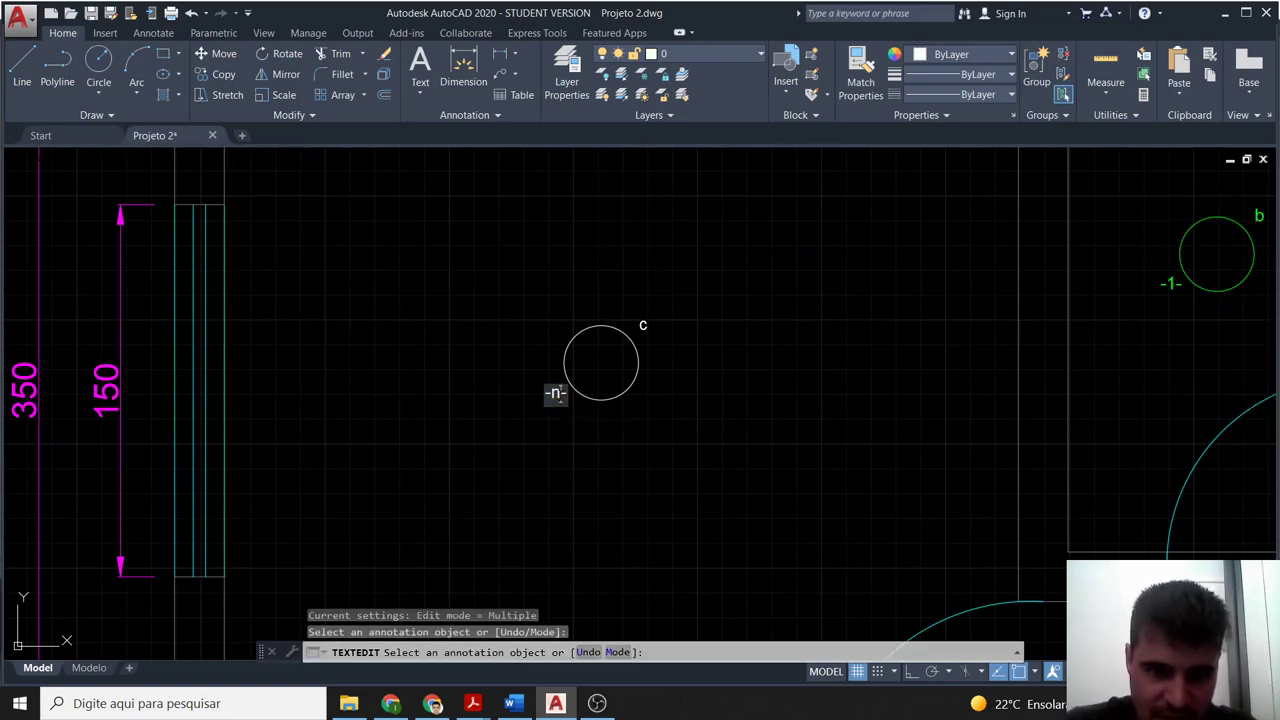
{"action": "left_click", "coordinate": [556, 393]}
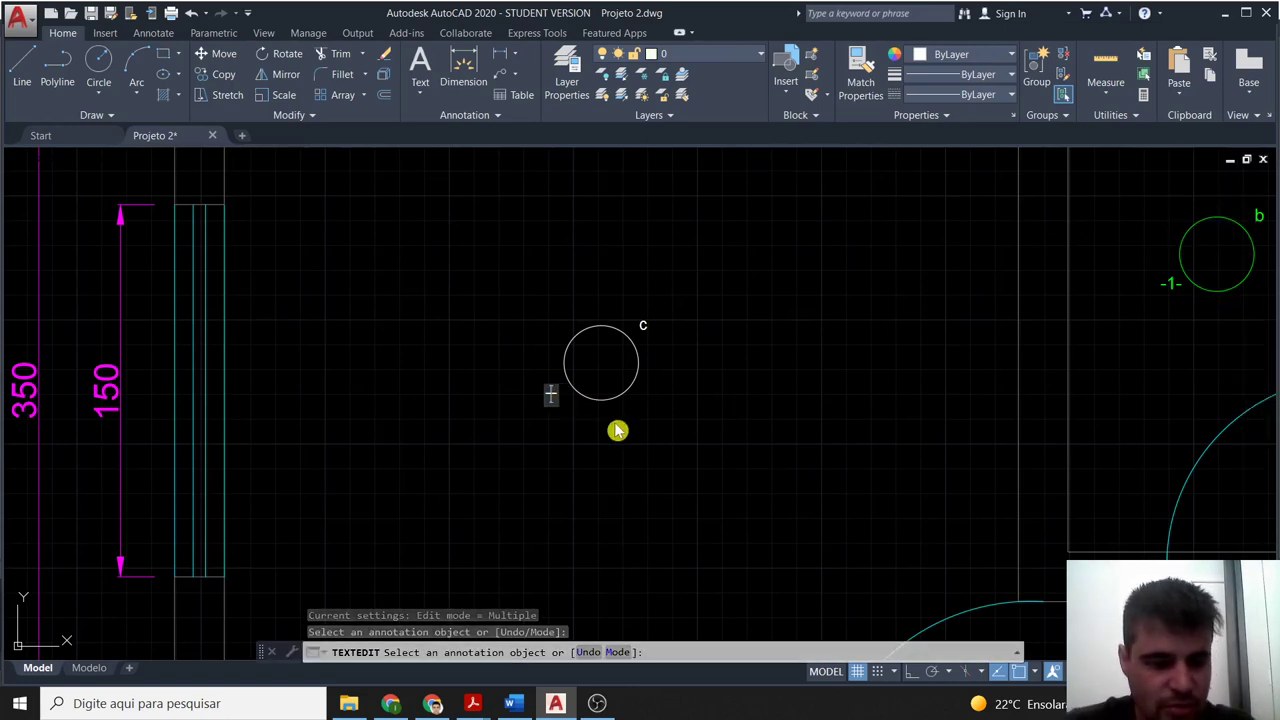
{"action": "type", "text": "-3-"}
{"action": "left_click", "coordinate": [618, 430]}
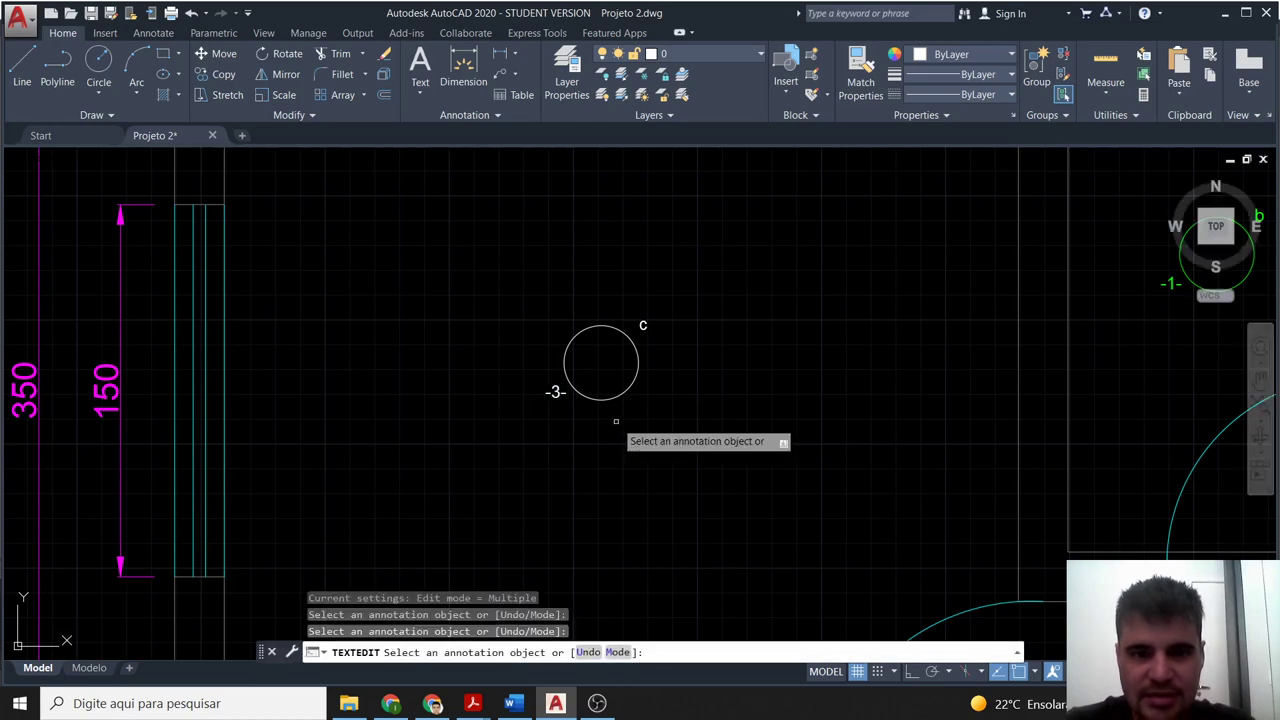
{"action": "key", "text": "Escape"}
Move the circle and its -3- label onto Componentes, then reopen the -3- label.
{"action": "left_click", "coordinate": [653, 414]}
{"action": "left_click", "coordinate": [458, 272]}
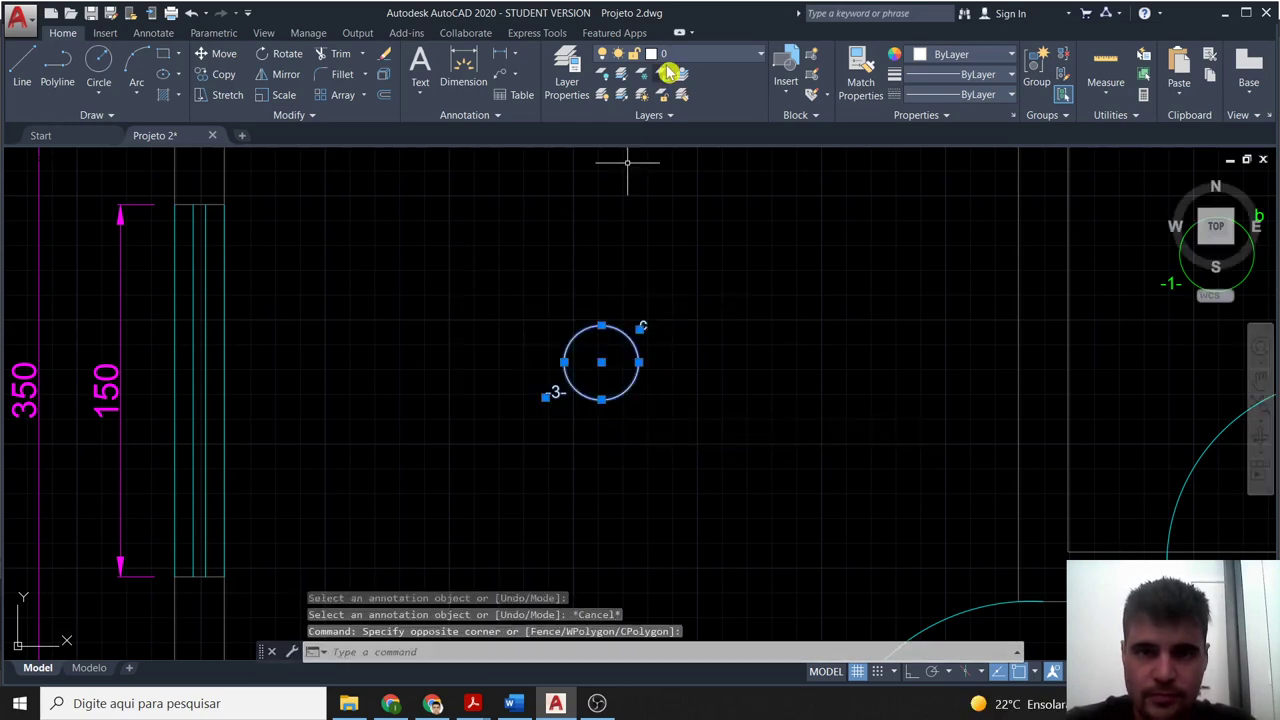
{"action": "left_click", "coordinate": [676, 56]}
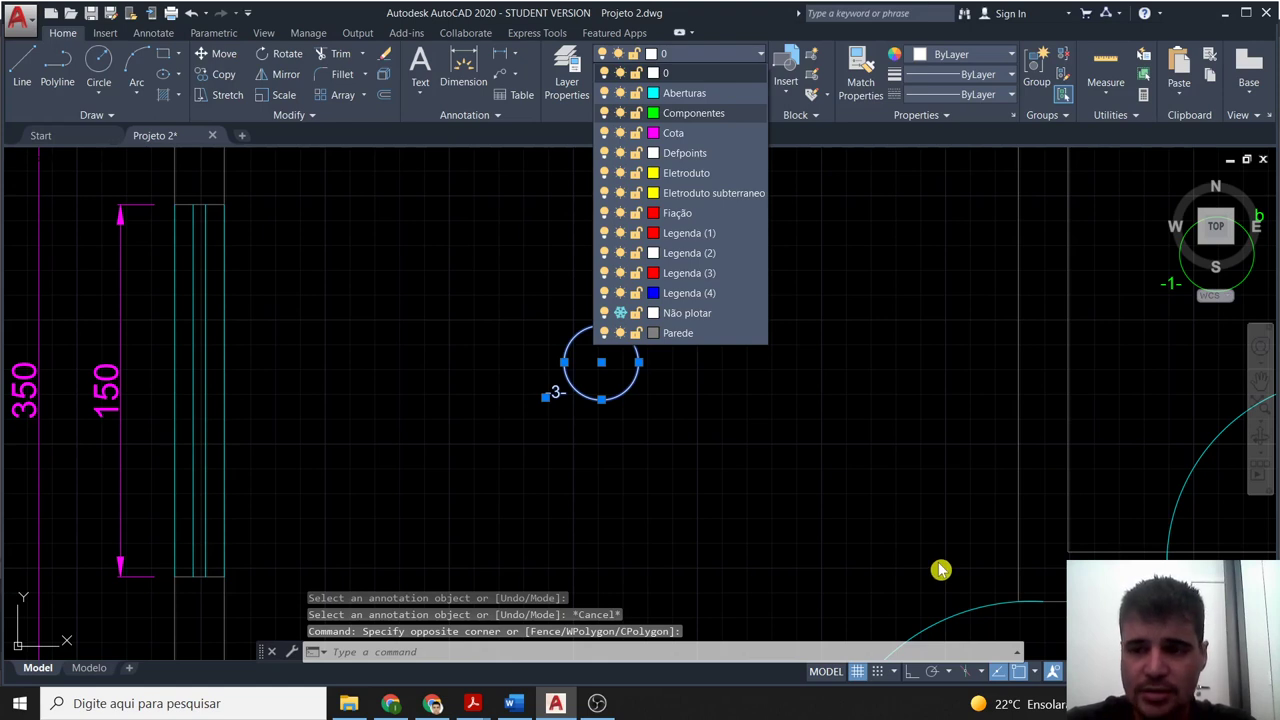
{"action": "key", "text": "Return"}
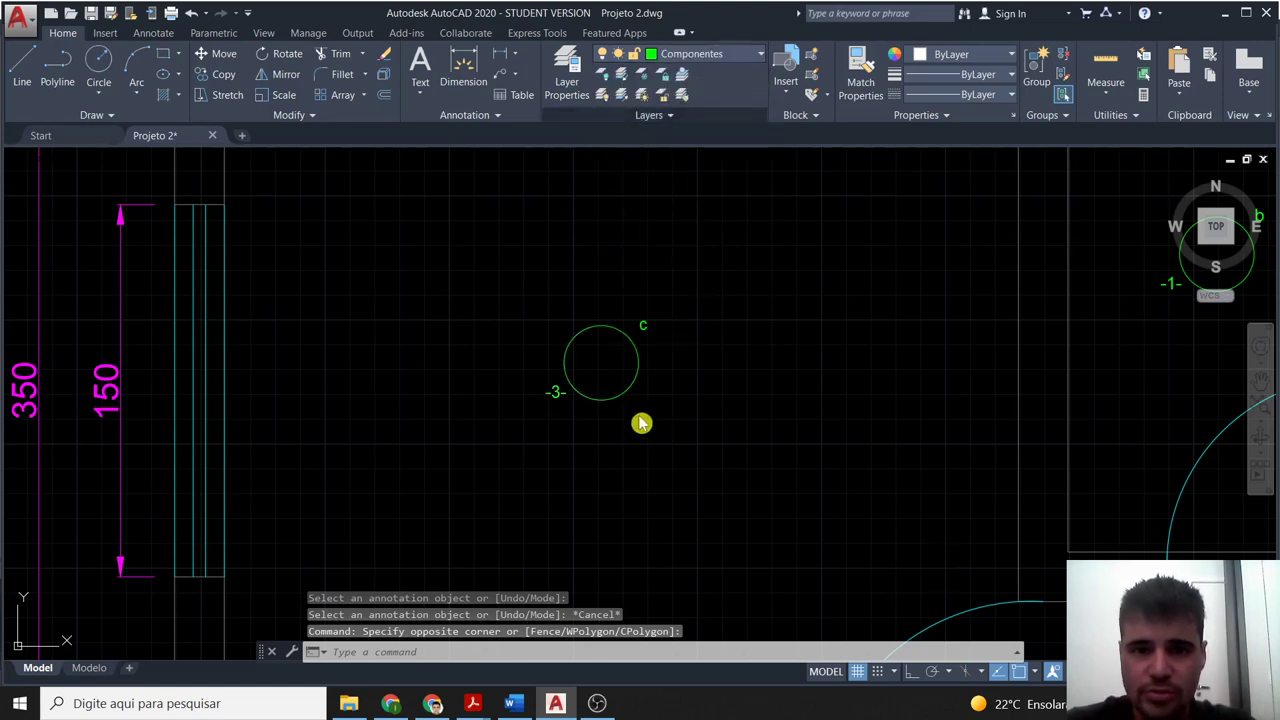
{"action": "key", "text": "Escape"}
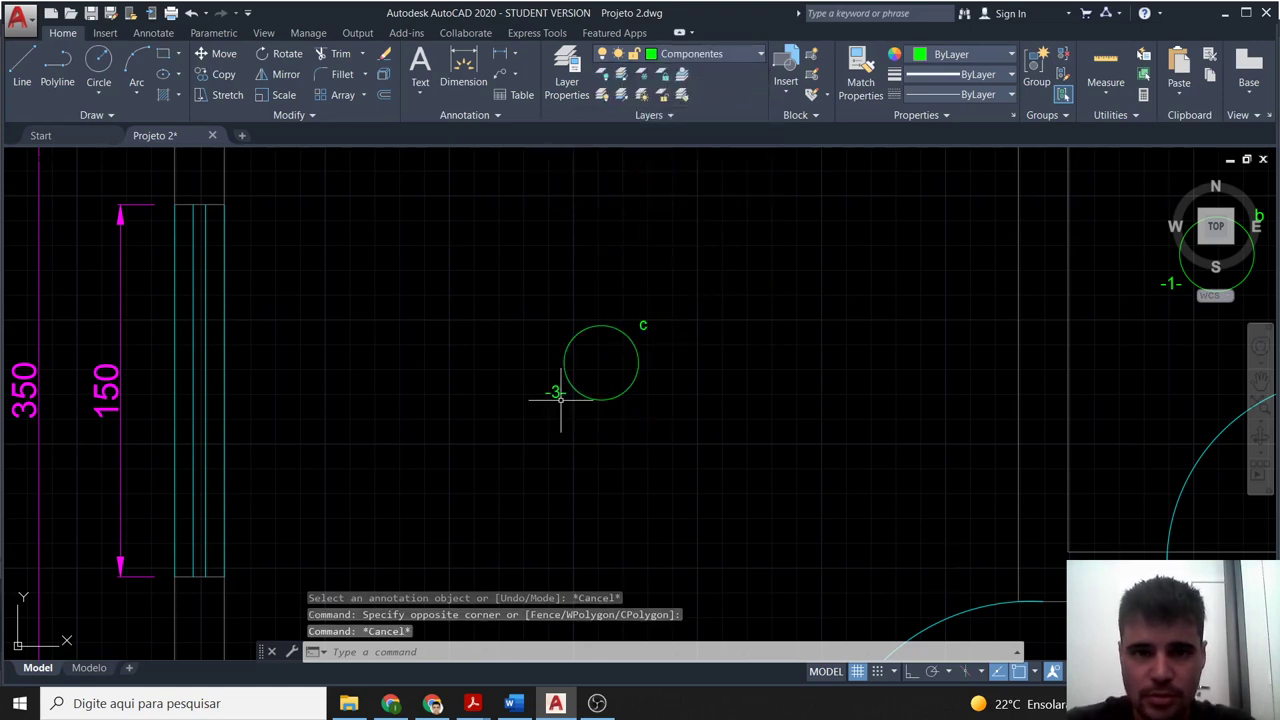
{"action": "double_click", "coordinate": [558, 393]}
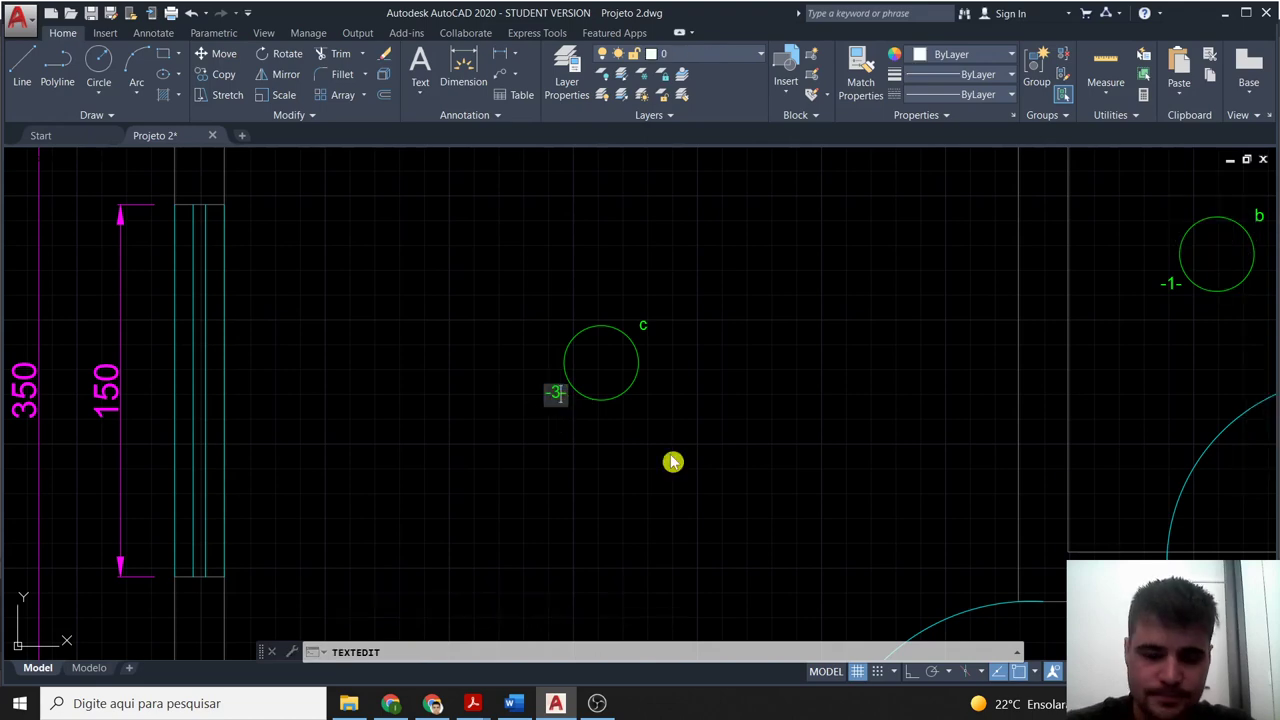
Change the -3- label to -1-.
{"action": "type", "text": "-1-"}
{"action": "left_click", "coordinate": [773, 445]}
{"action": "scroll", "coordinate": [780, 455], "scroll_direction": "down", "scroll_amount": 5}
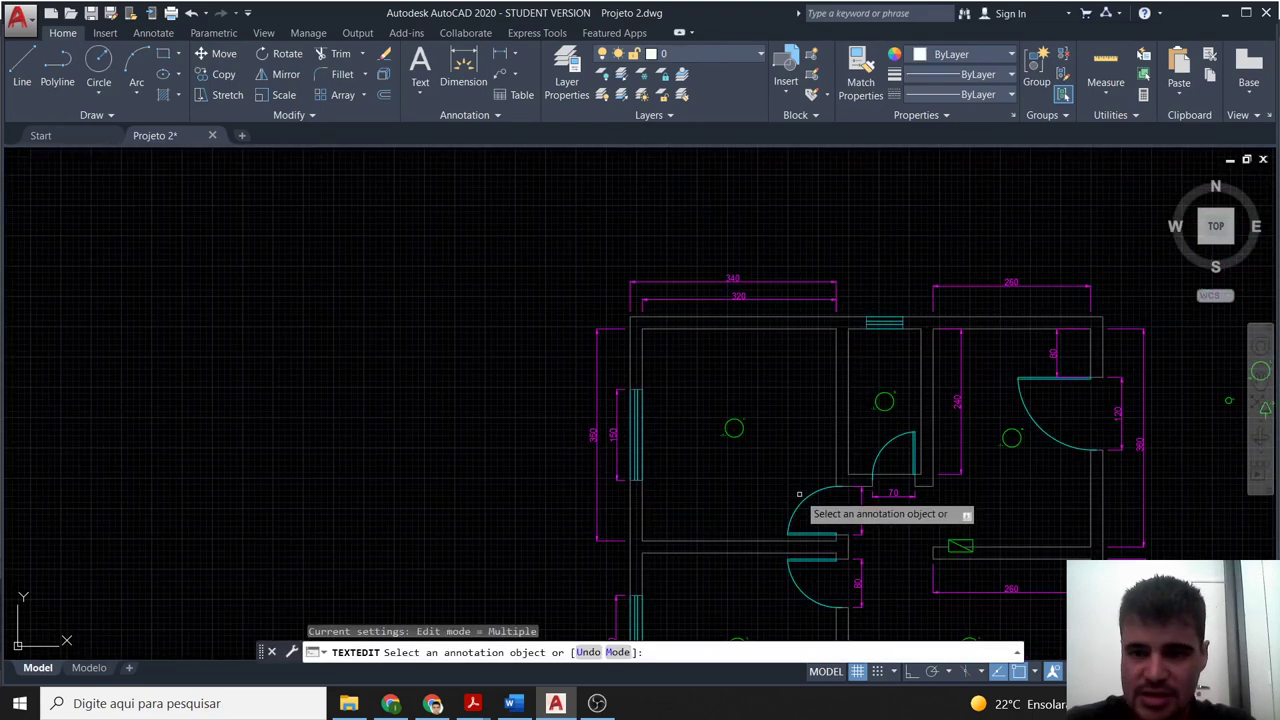
{"action": "scroll", "coordinate": [799, 494], "scroll_direction": "up", "scroll_amount": 3}
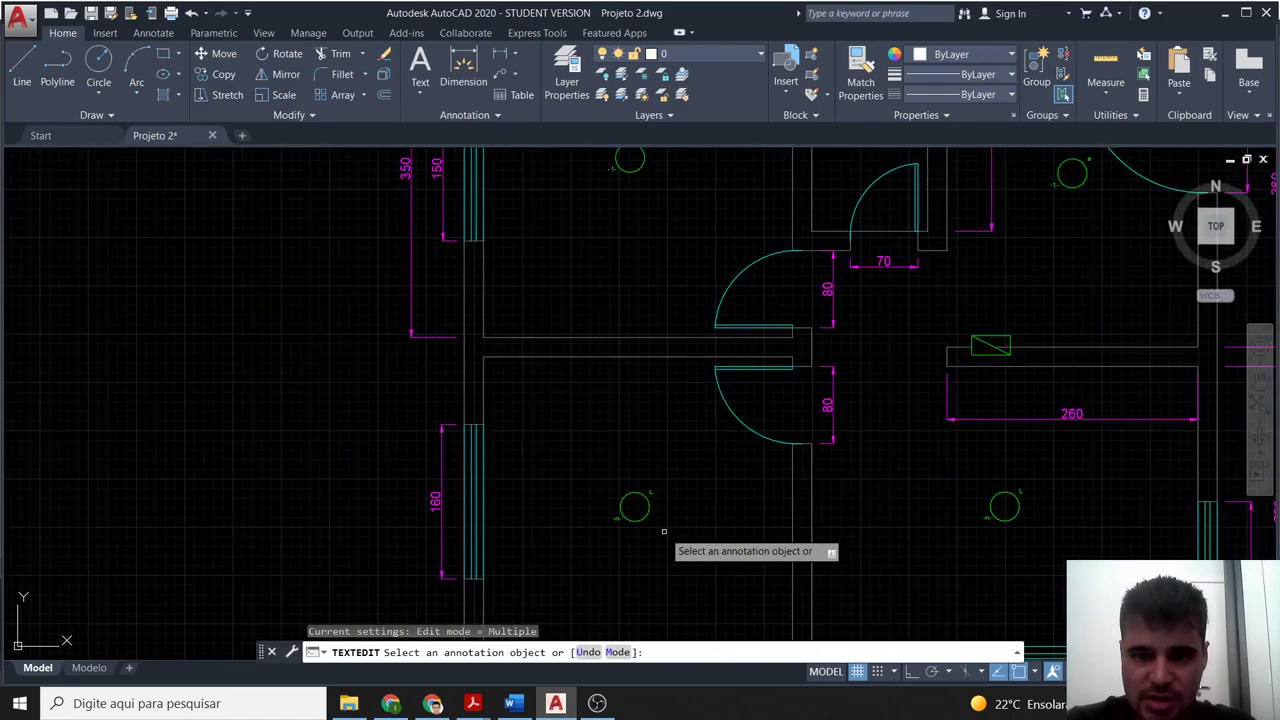
{"action": "scroll", "coordinate": [663, 525], "scroll_direction": "up", "scroll_amount": 2}
{"action": "scroll", "coordinate": [646, 573], "scroll_direction": "up", "scroll_amount": 2}
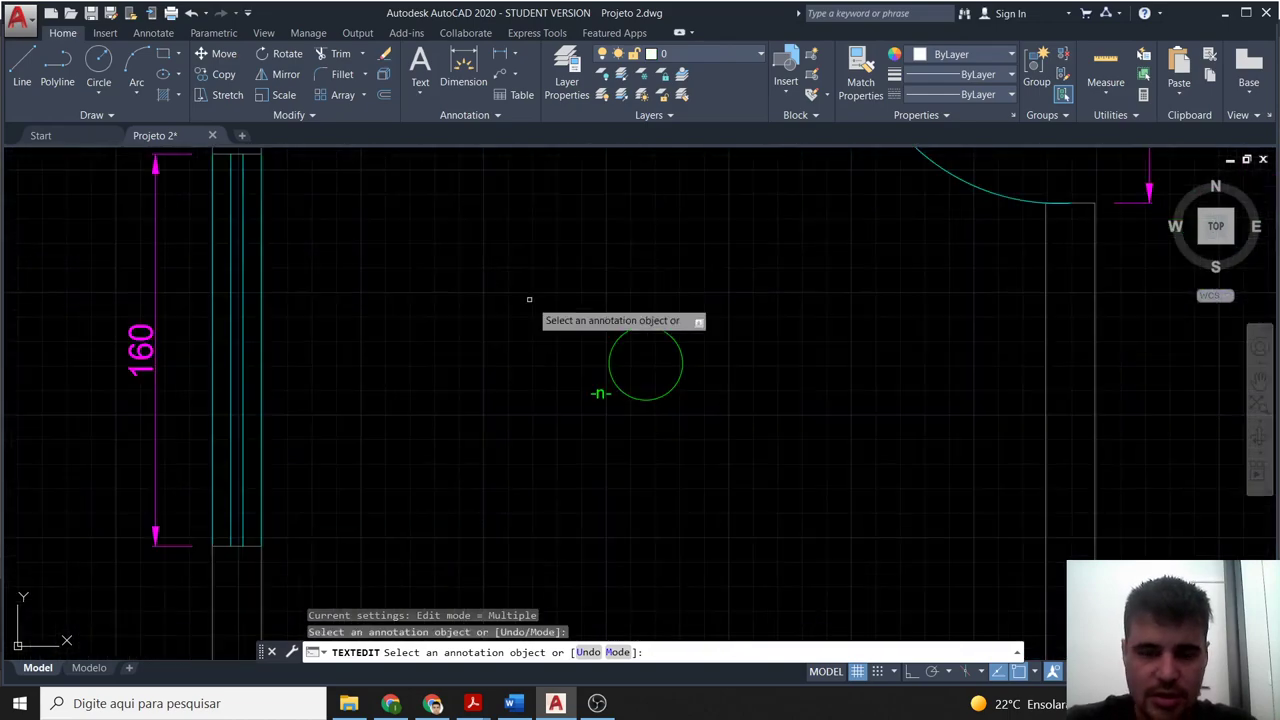
{"action": "key", "text": "Escape"}
Explode the circle beside the 160 dimension, put it on Componentes, and relabel it d.
{"action": "left_click", "coordinate": [619, 337]}
{"action": "type", "text": "x"}
{"action": "key", "text": "Return"}
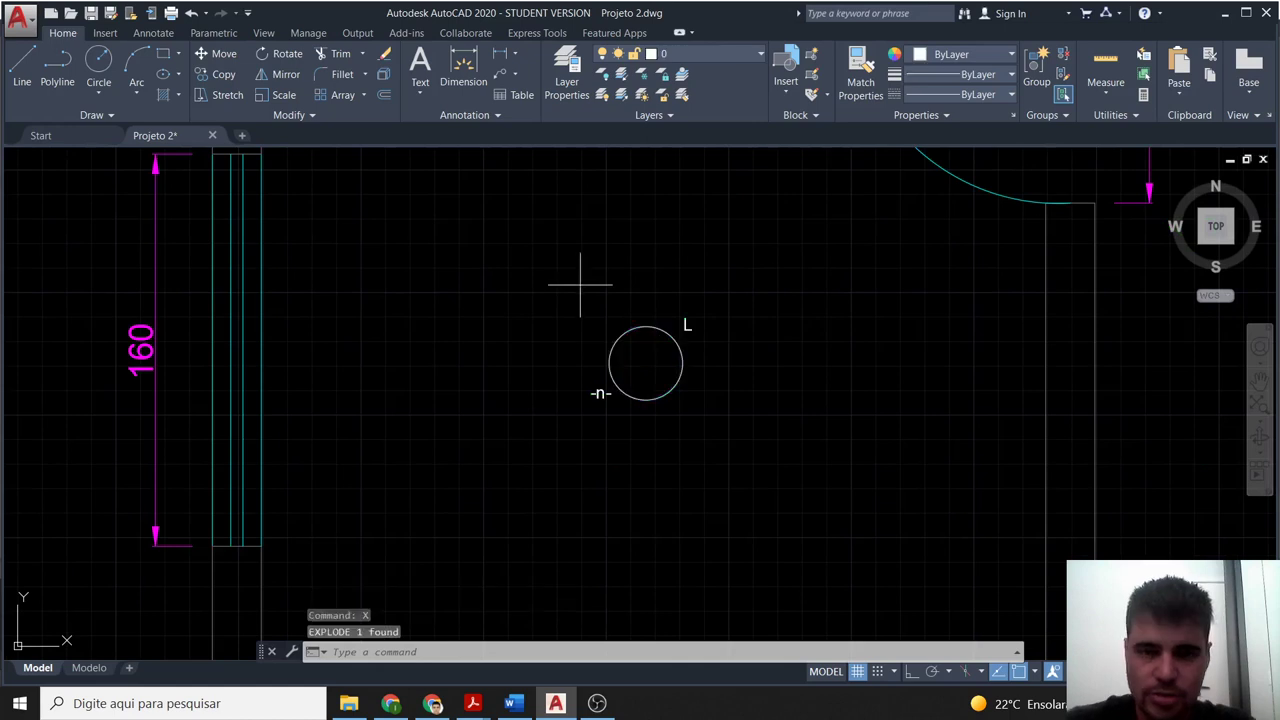
{"action": "left_click_drag", "start_coordinate": [580, 284], "coordinate": [695, 410]}
{"action": "left_click", "coordinate": [710, 54]}
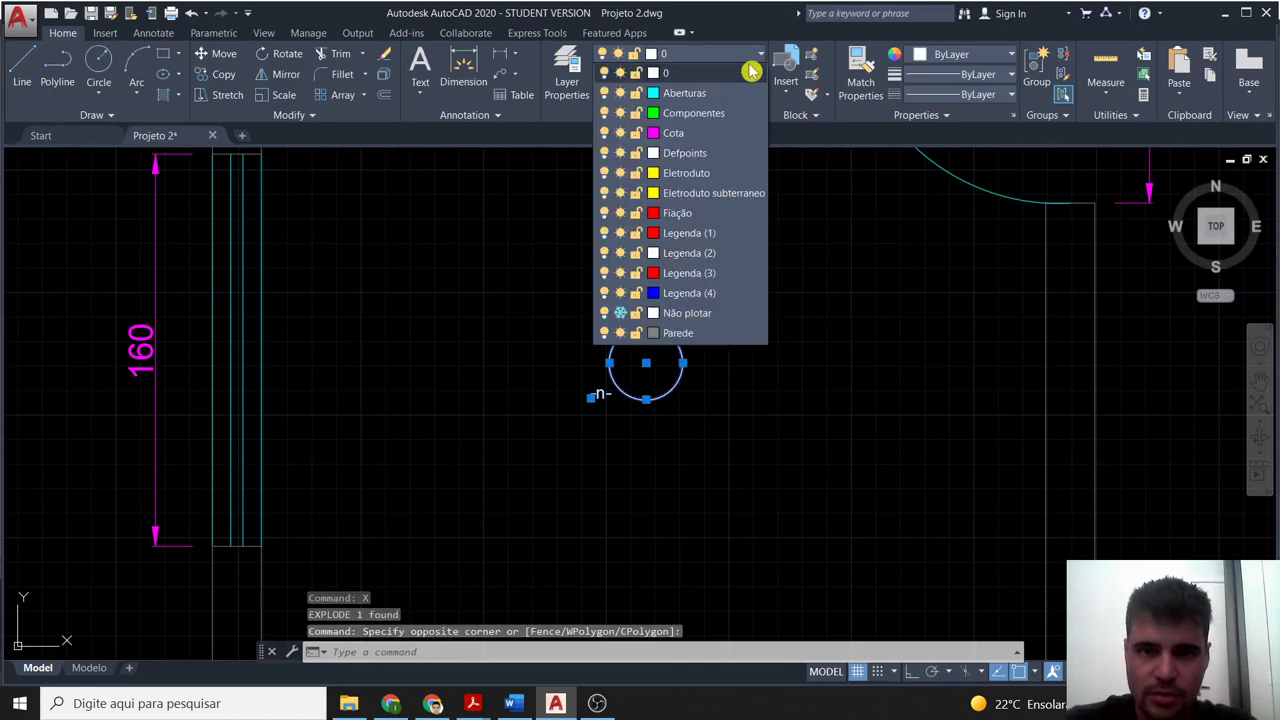
{"action": "left_click", "coordinate": [731, 118]}
{"action": "key", "text": "Escape"}
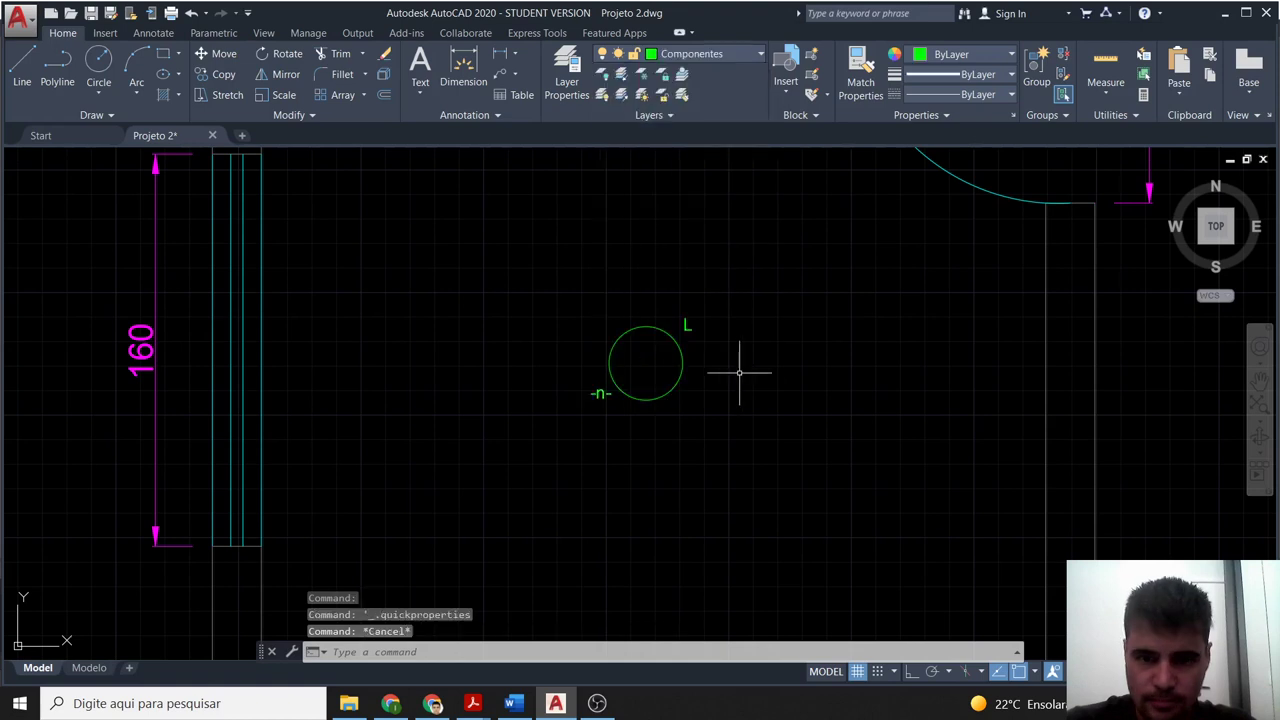
{"action": "double_click", "coordinate": [687, 323]}
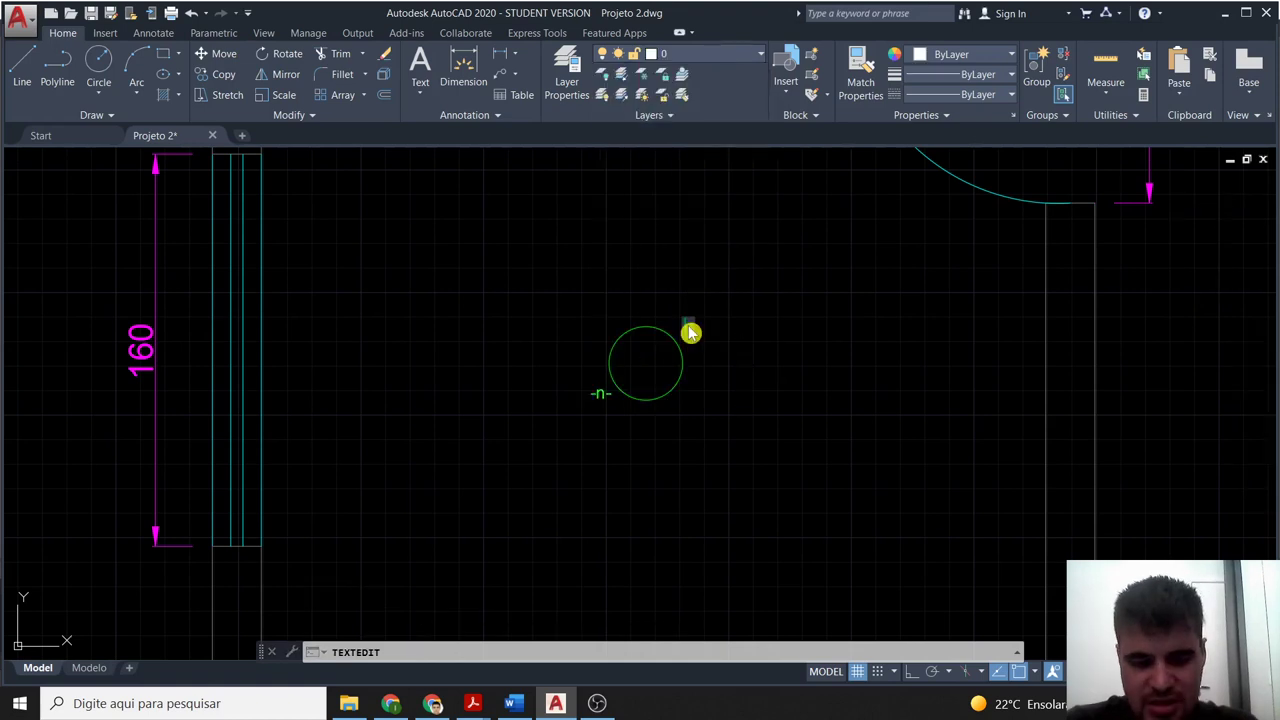
{"action": "left_click", "coordinate": [764, 435]}
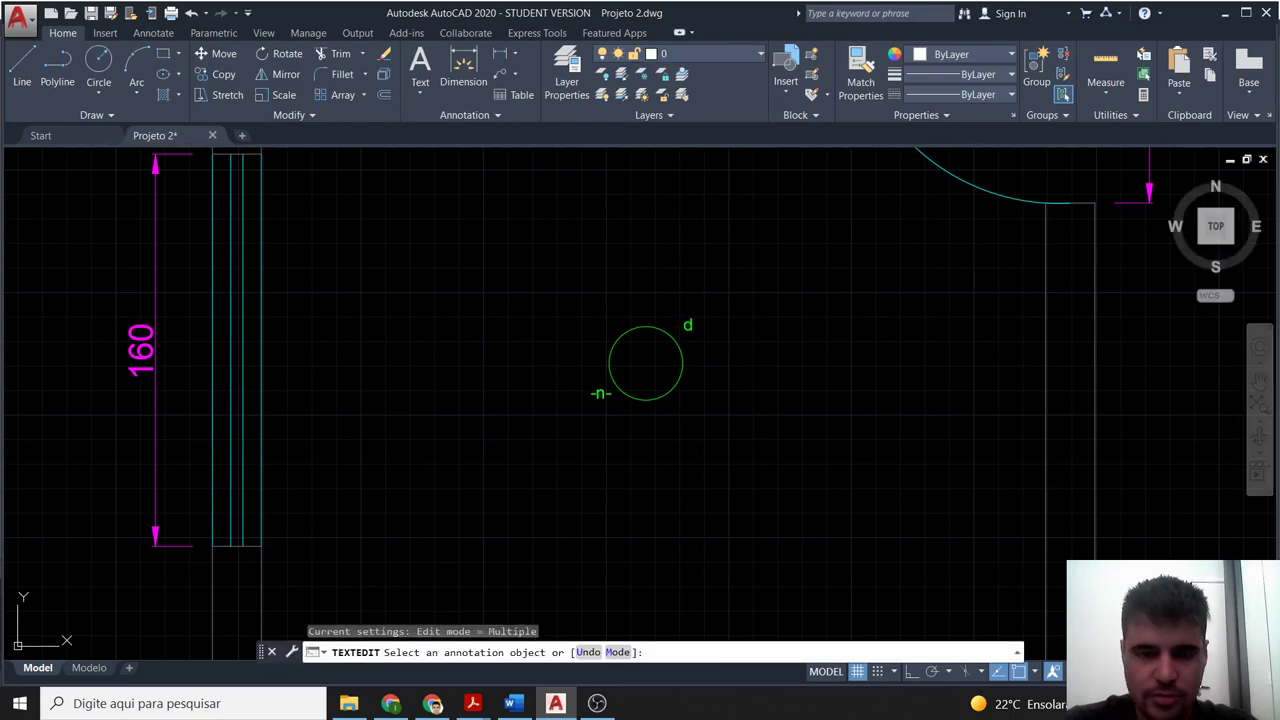
Set the -n- tags of lamp d and the lamp below the 260 dimension to -1-.
{"action": "left_click", "coordinate": [601, 393]}
{"action": "type", "text": "1"}
{"action": "left_click", "coordinate": [706, 425]}
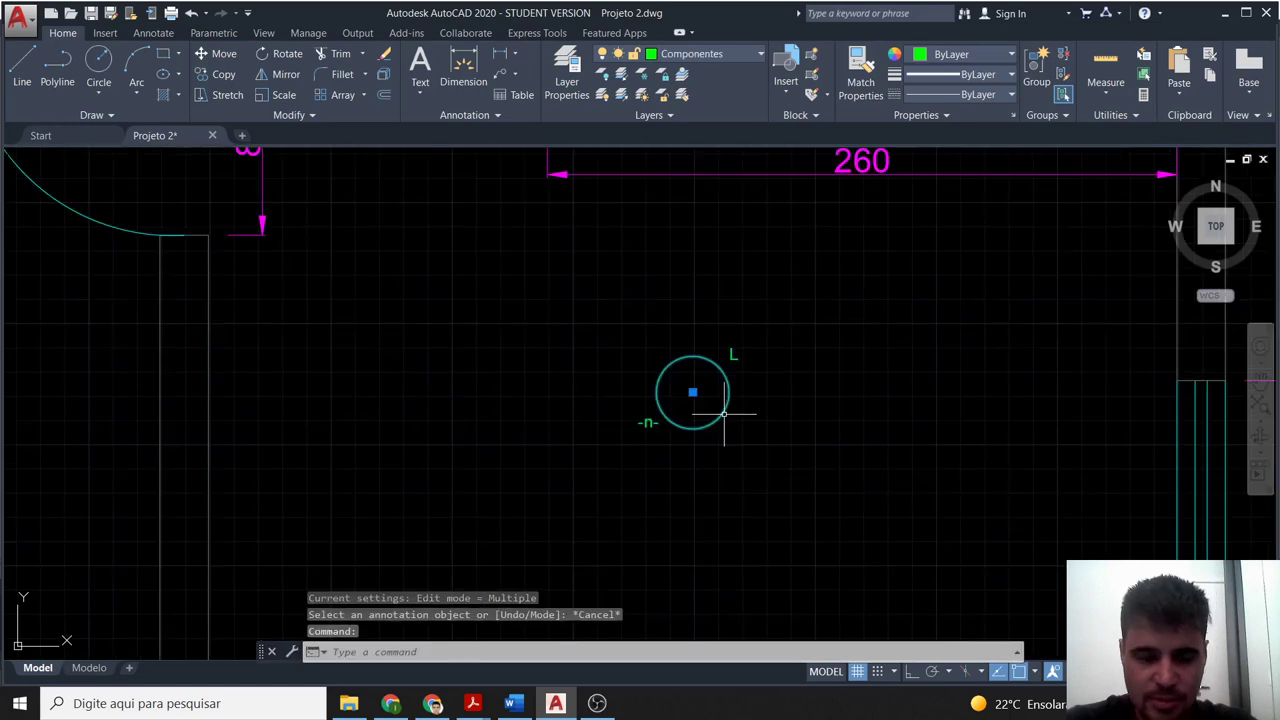
{"action": "double_click", "coordinate": [647, 424]}
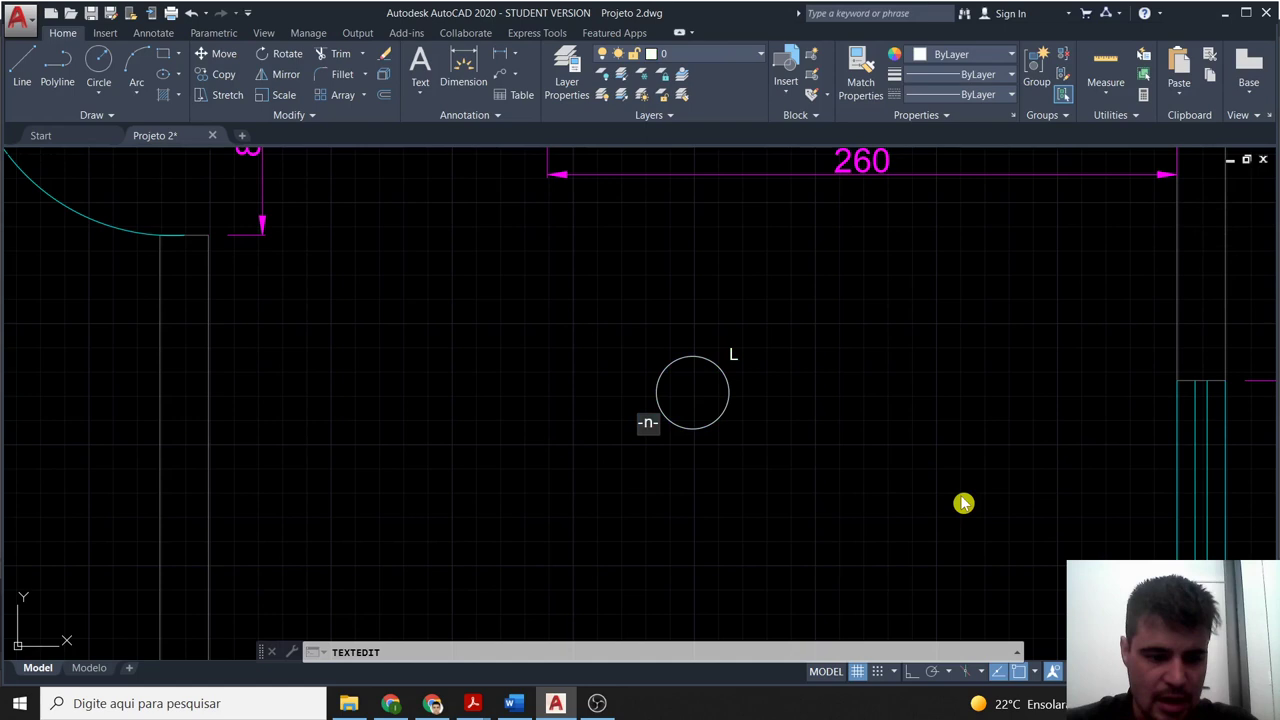
{"action": "type", "text": "1"}
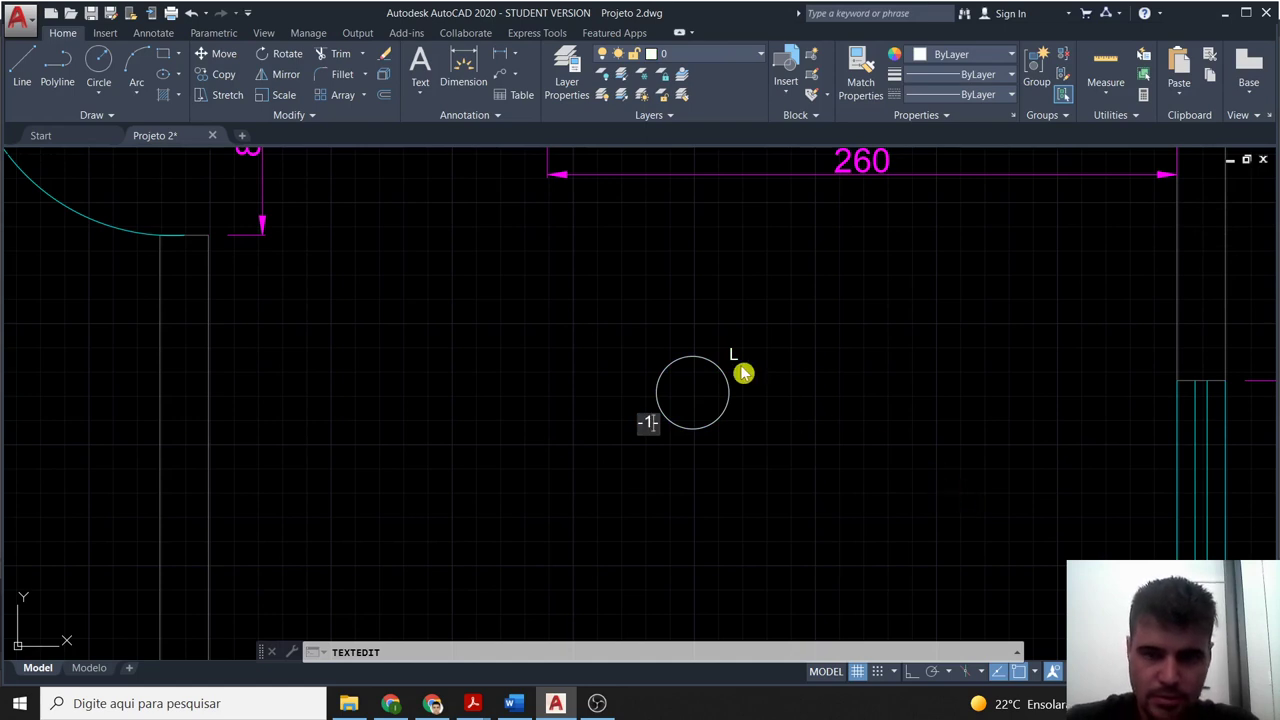
{"action": "left_click", "coordinate": [742, 370]}
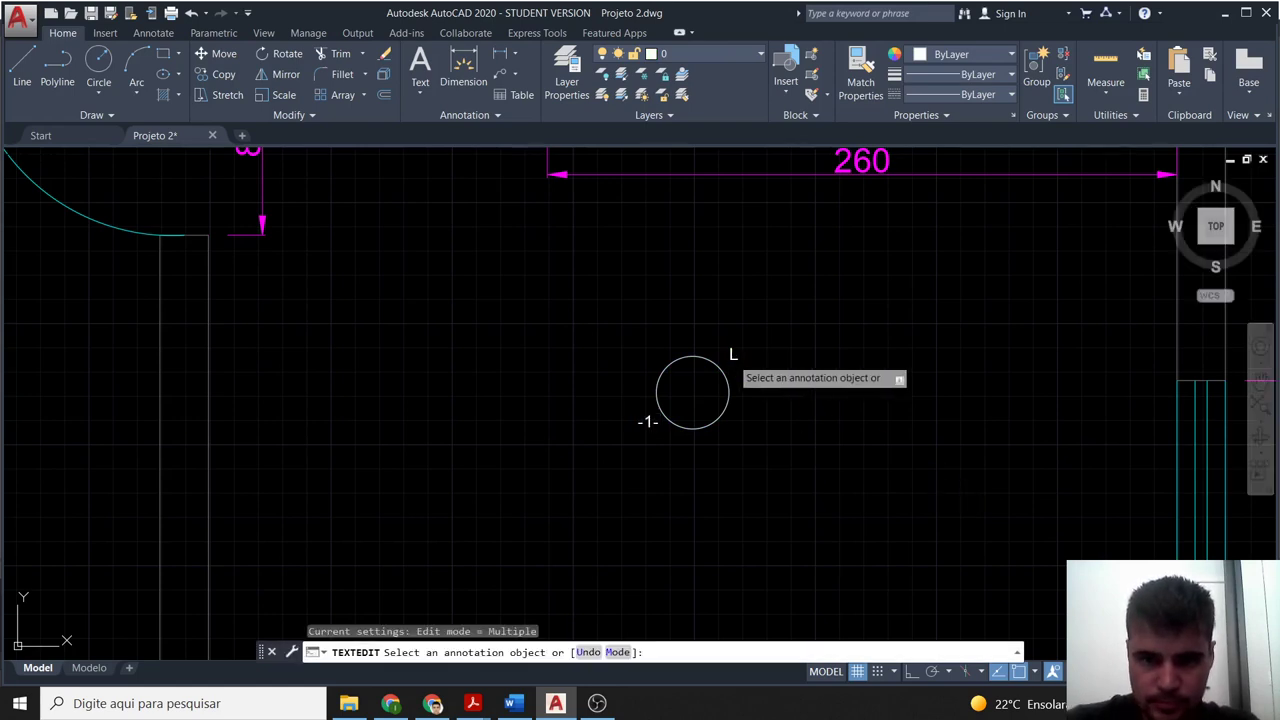
{"action": "scroll", "coordinate": [591, 403], "scroll_direction": "down", "scroll_amount": 3}
{"action": "scroll", "coordinate": [637, 397], "scroll_direction": "up", "scroll_amount": 1}
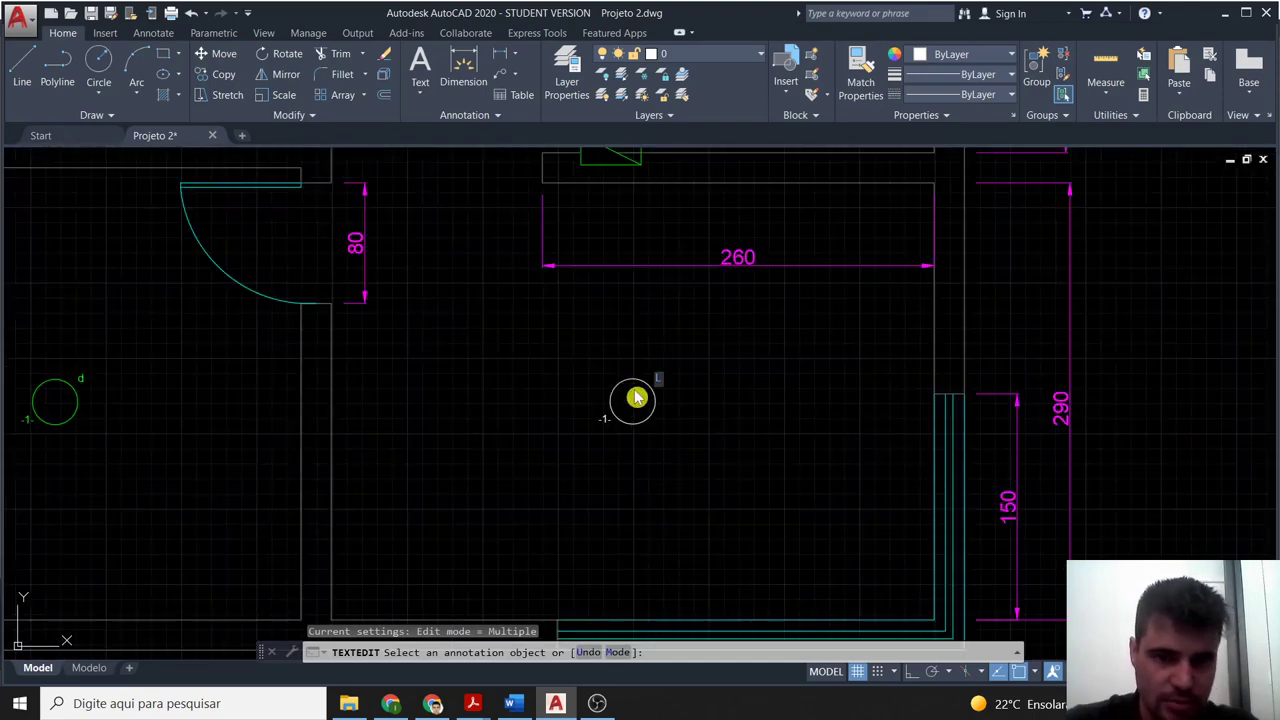
{"action": "scroll", "coordinate": [645, 397], "scroll_direction": "up", "scroll_amount": 4}
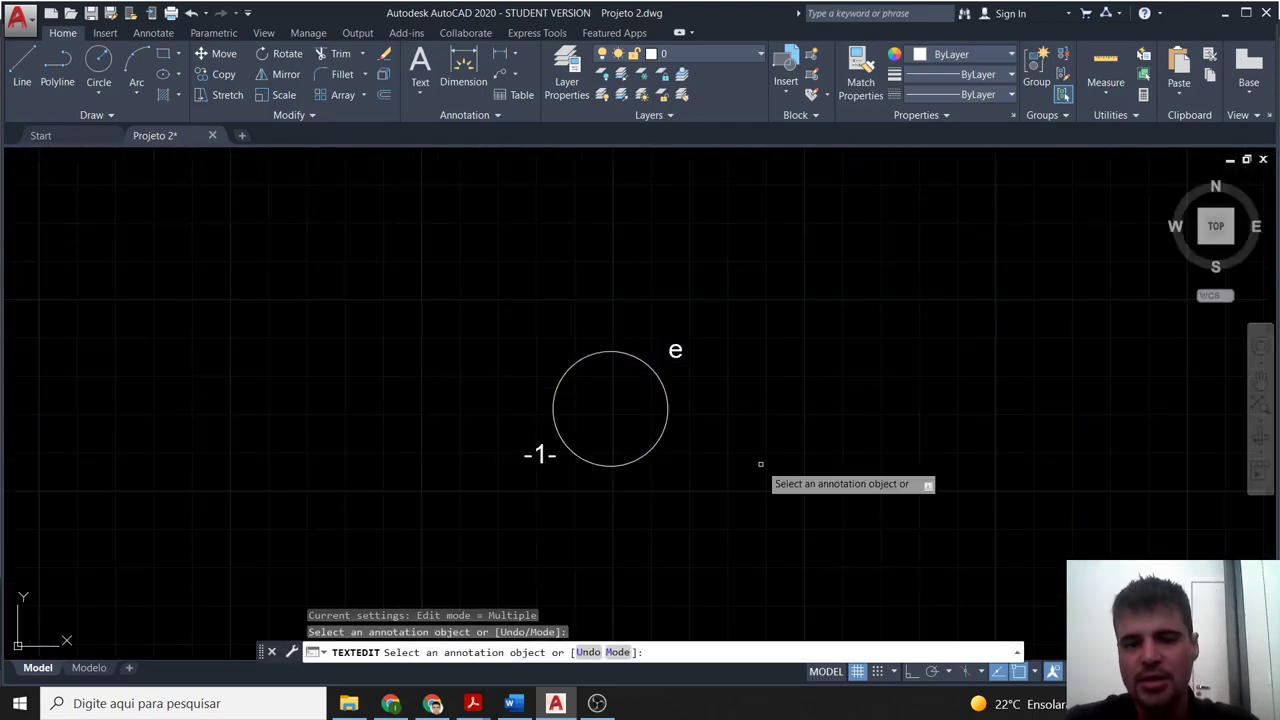
{"action": "scroll", "coordinate": [757, 465], "scroll_direction": "down", "scroll_amount": 2}
{"action": "key", "text": "Escape"}
{"action": "scroll", "coordinate": [740, 470], "scroll_direction": "down", "scroll_amount": 2}
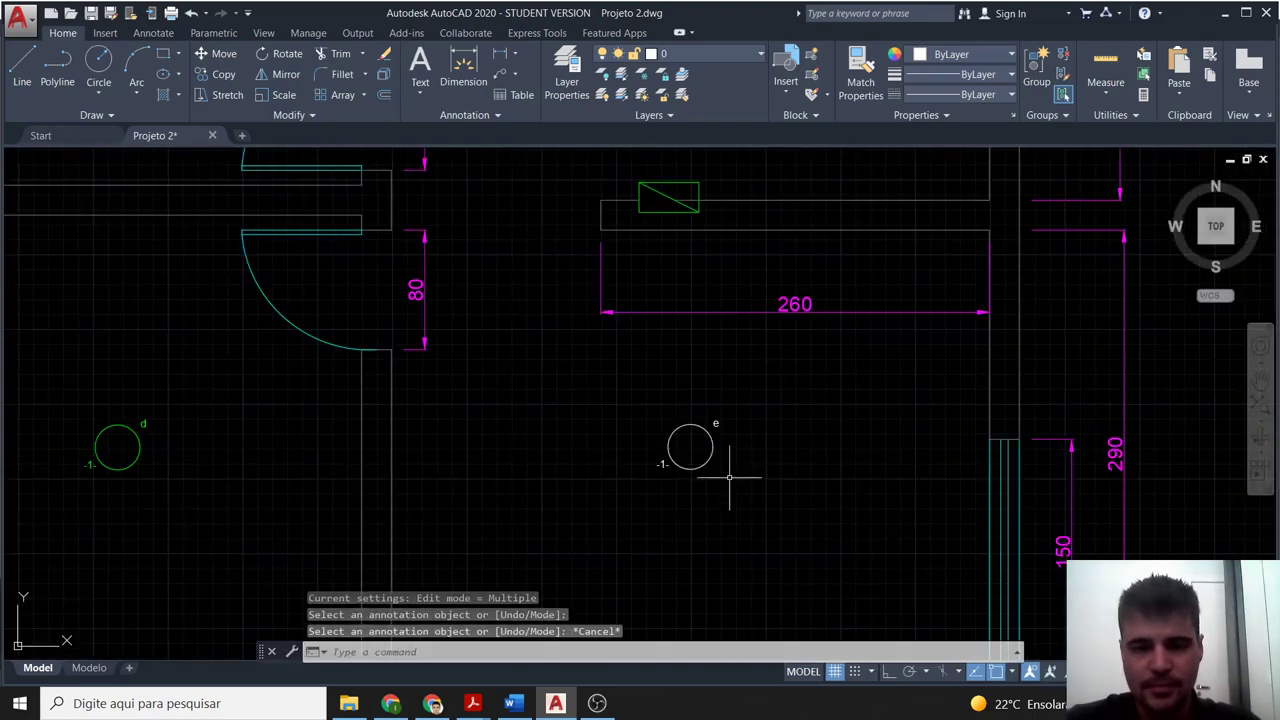
Move the e circle and its -1- label onto the Componentes layer.
{"action": "left_click", "coordinate": [729, 477]}
{"action": "left_click", "coordinate": [694, 443]}
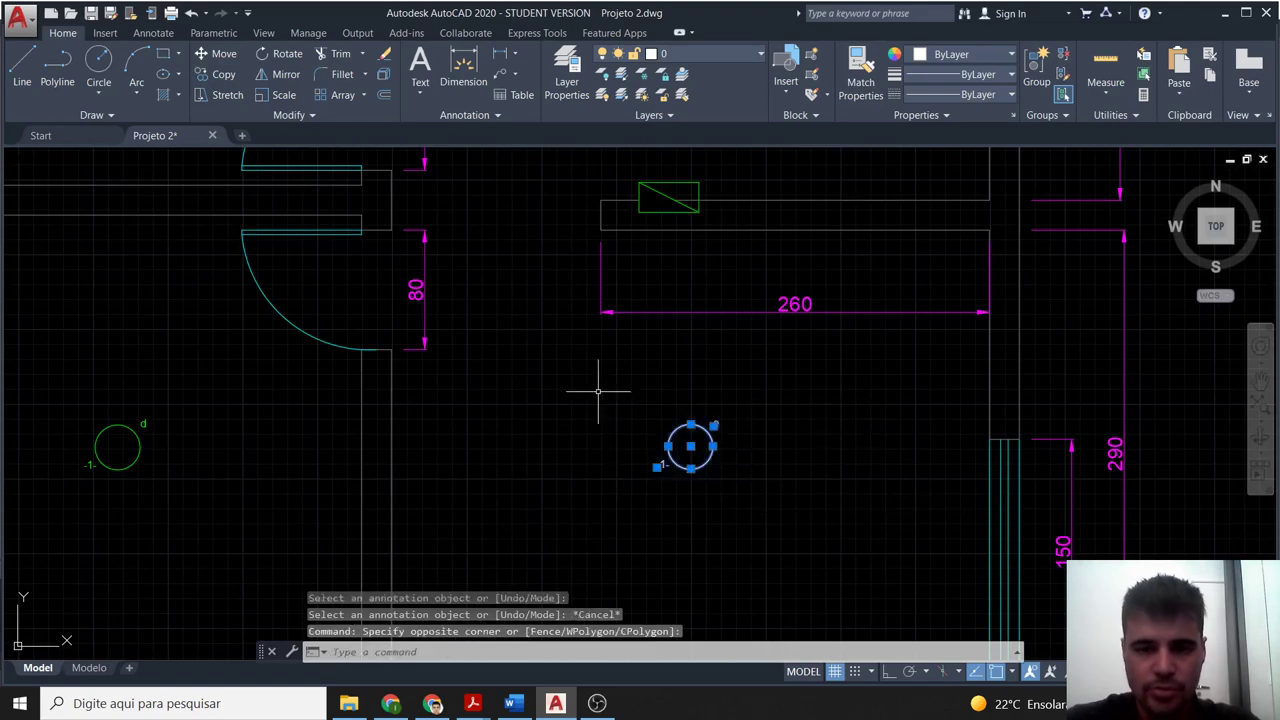
{"action": "left_click", "coordinate": [700, 54]}
{"action": "left_click", "coordinate": [700, 113]}
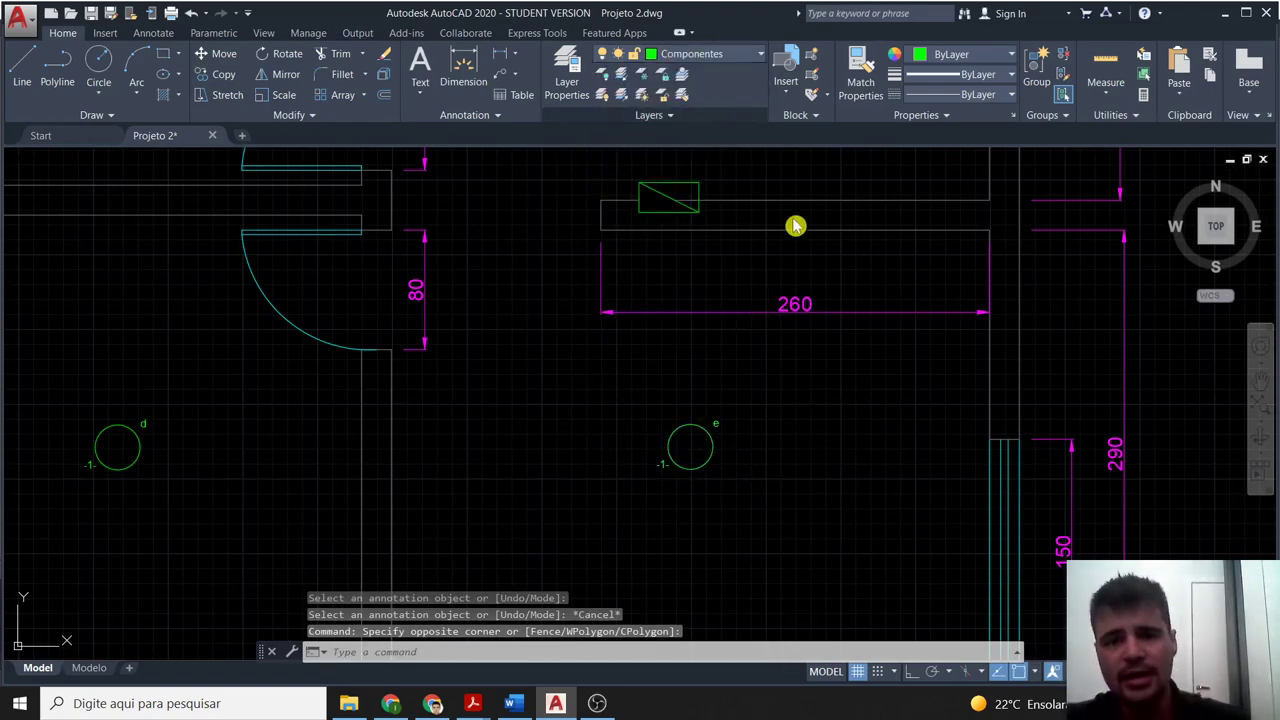
{"action": "left_click", "coordinate": [838, 450]}
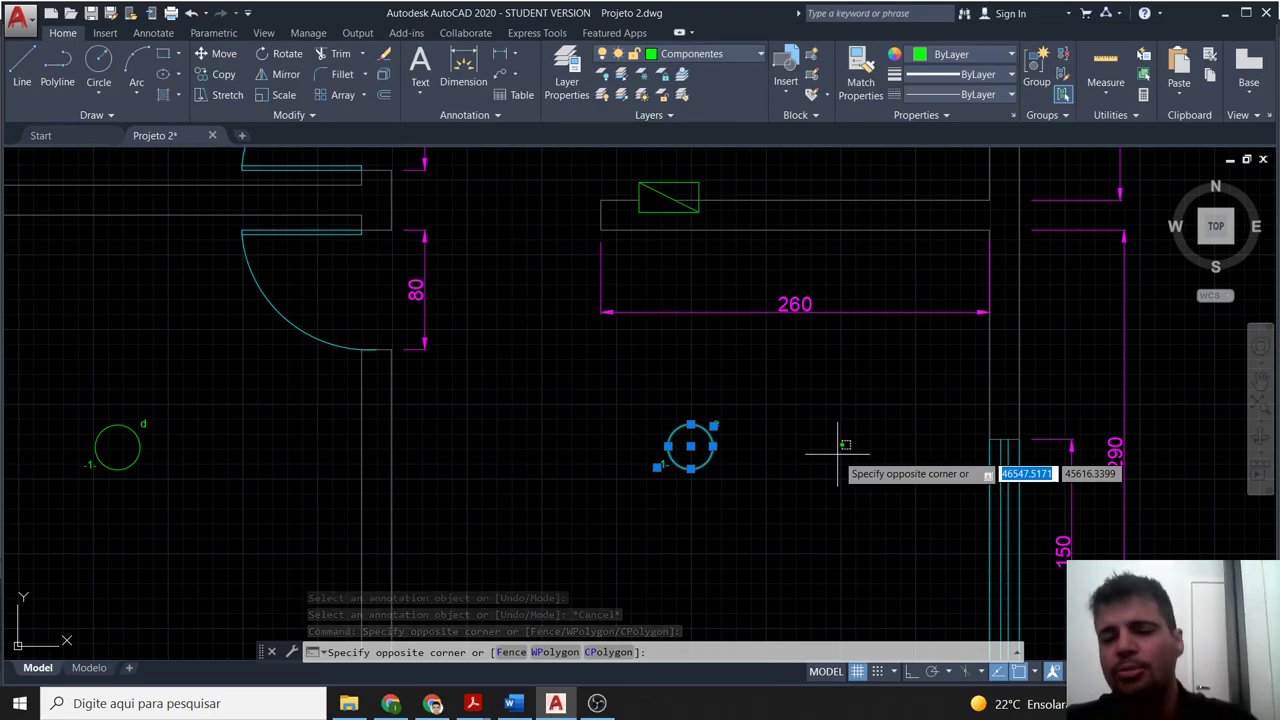
{"action": "key", "text": "Escape"}
{"action": "key", "text": "Escape"}
Zoom out and pan right to show the spare symbol group beside the plan.
{"action": "scroll", "coordinate": [845, 465], "scroll_direction": "down", "scroll_amount": 2}
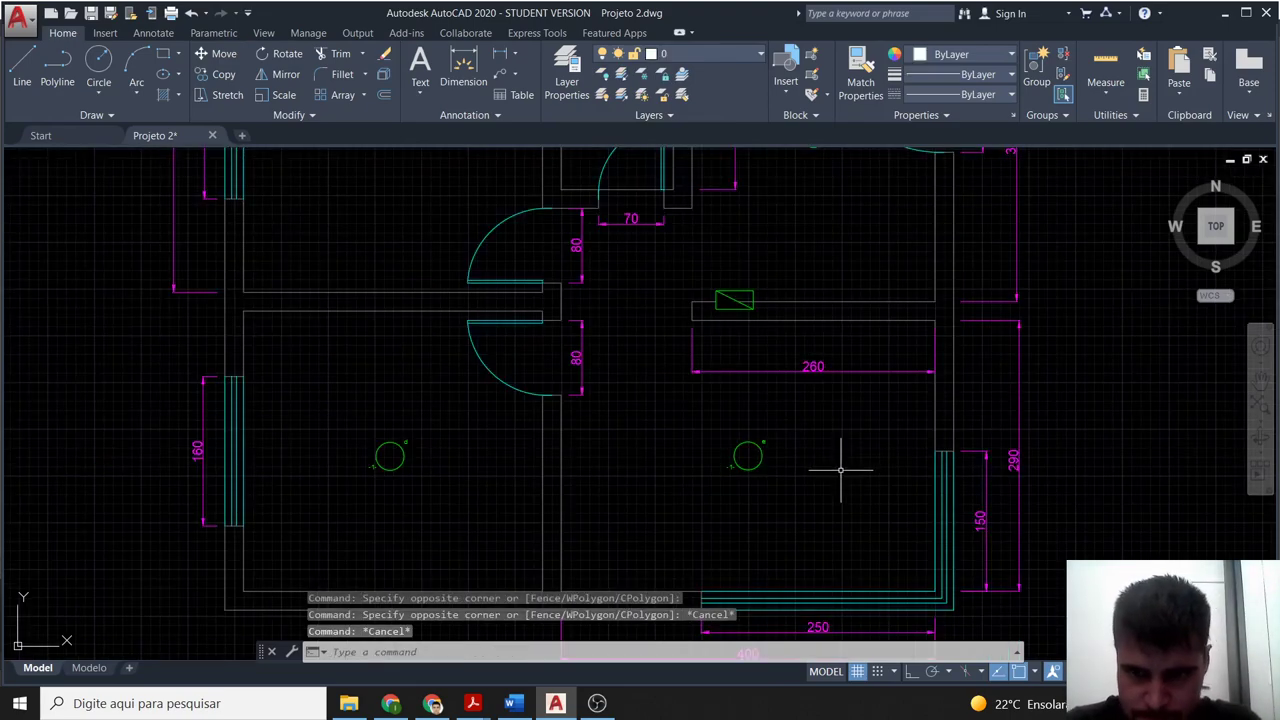
{"action": "scroll", "coordinate": [827, 440], "scroll_direction": "down", "scroll_amount": 1}
{"action": "scroll", "coordinate": [830, 468], "scroll_direction": "down", "scroll_amount": 1}
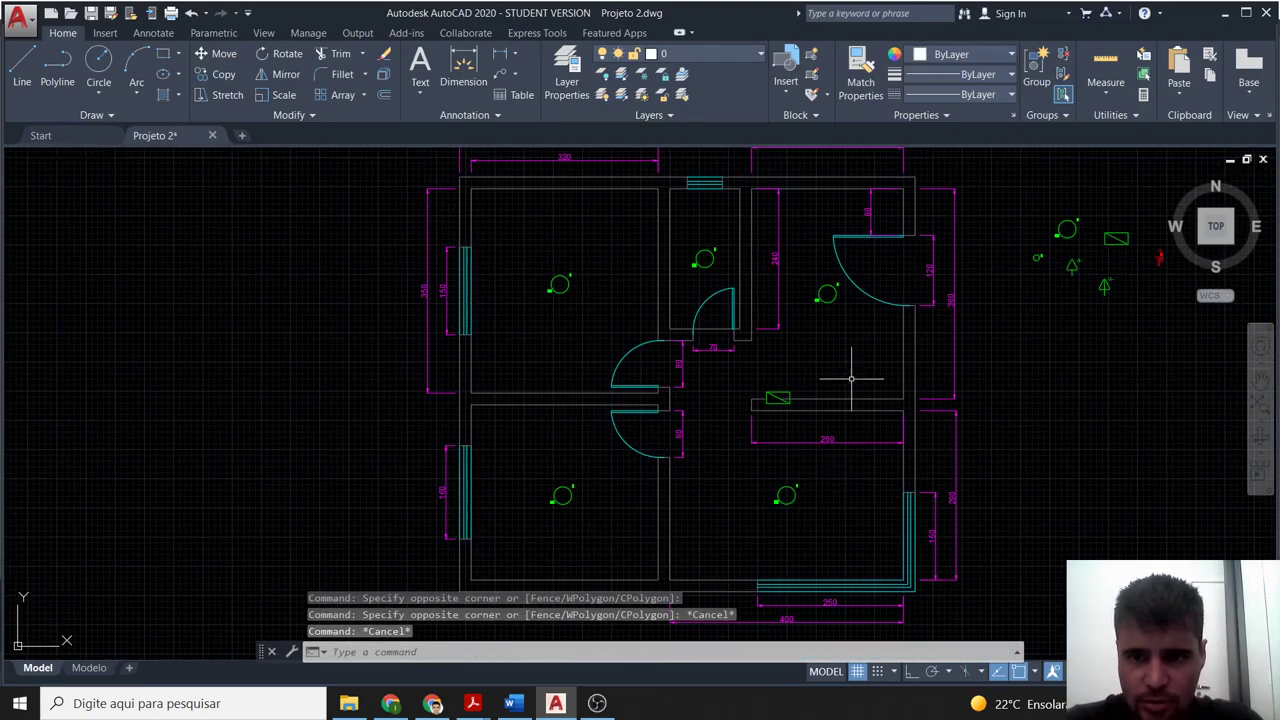
{"action": "middle_click_drag", "start_coordinate": [851, 378], "coordinate": [756, 435]}
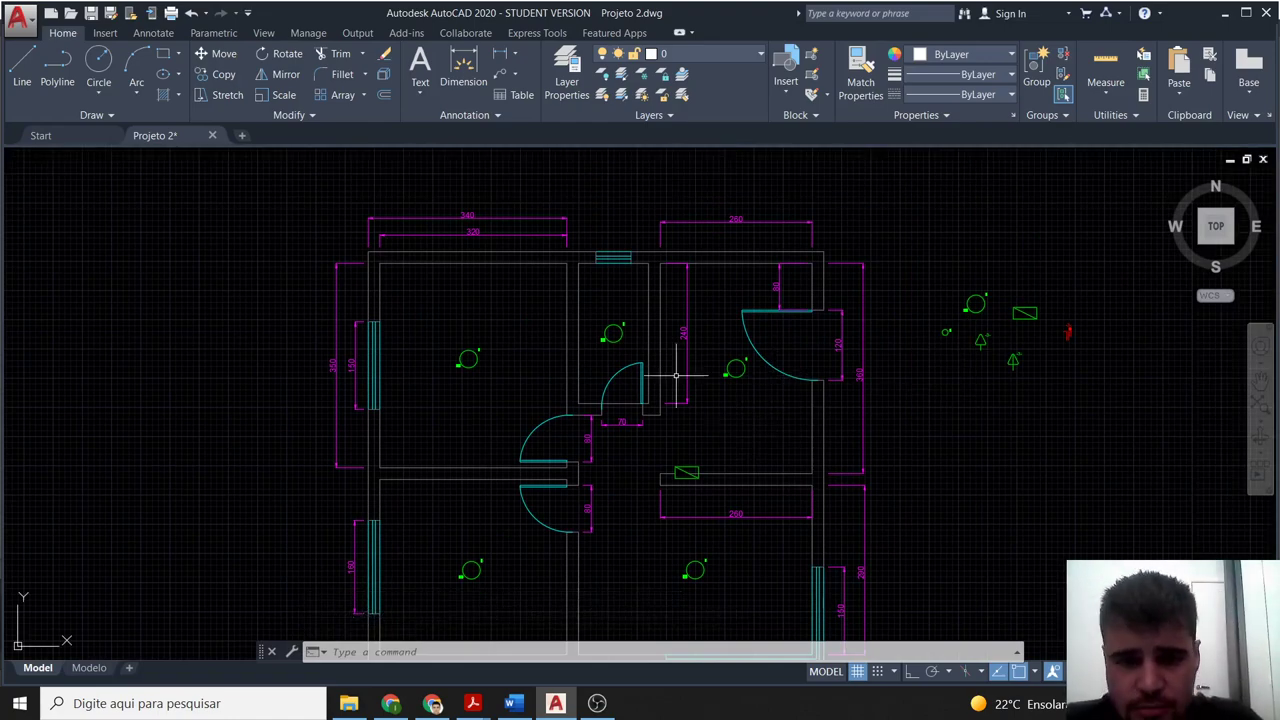
{"action": "middle_click_drag", "start_coordinate": [957, 434], "coordinate": [791, 486]}
Copy the small L switch symbol from the spare symbols.
{"action": "scroll", "coordinate": [771, 443], "scroll_direction": "up", "scroll_amount": 2}
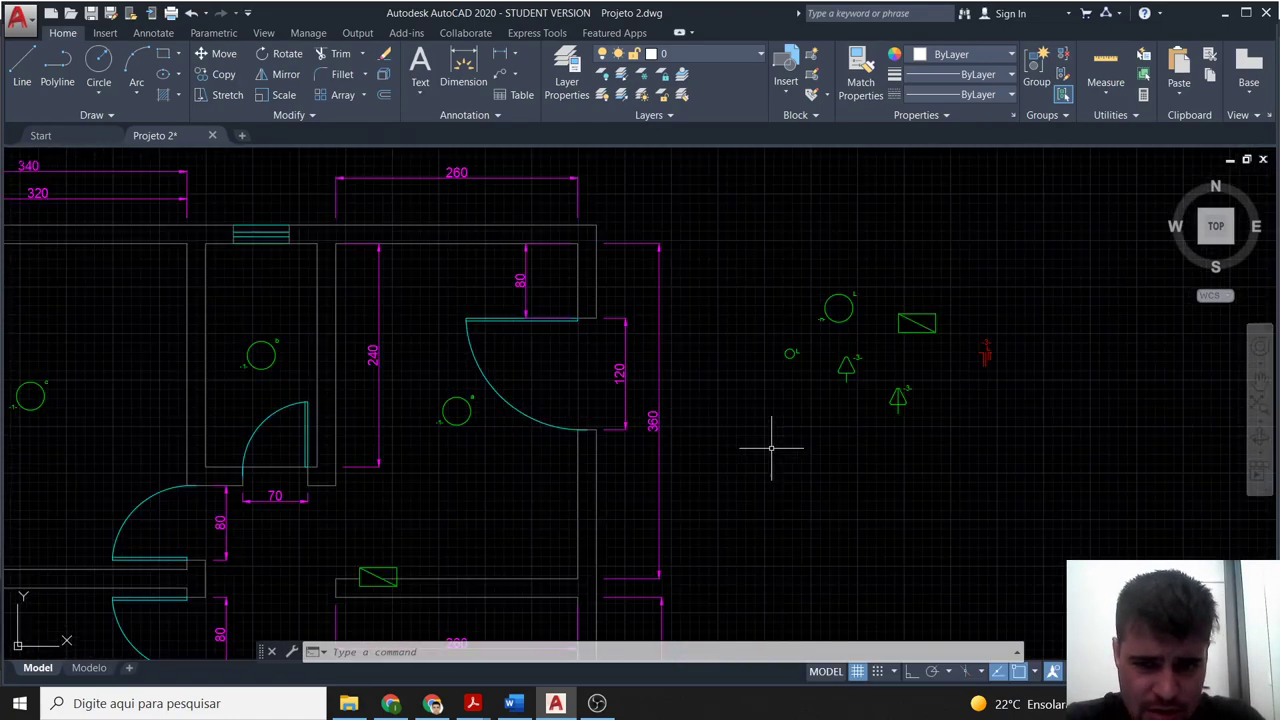
{"action": "scroll", "coordinate": [817, 328], "scroll_direction": "up", "scroll_amount": 2}
{"action": "left_click", "coordinate": [810, 323]}
{"action": "left_click", "coordinate": [748, 280]}
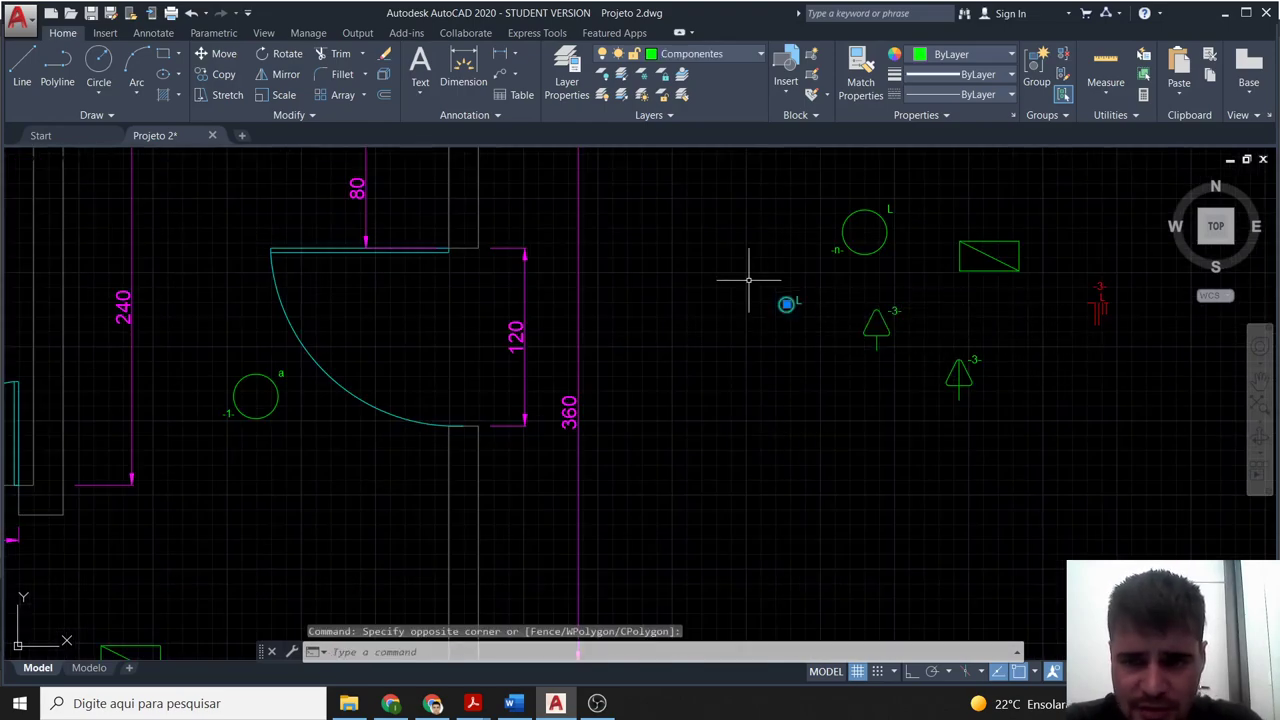
{"action": "key", "text": "ctrl+c"}
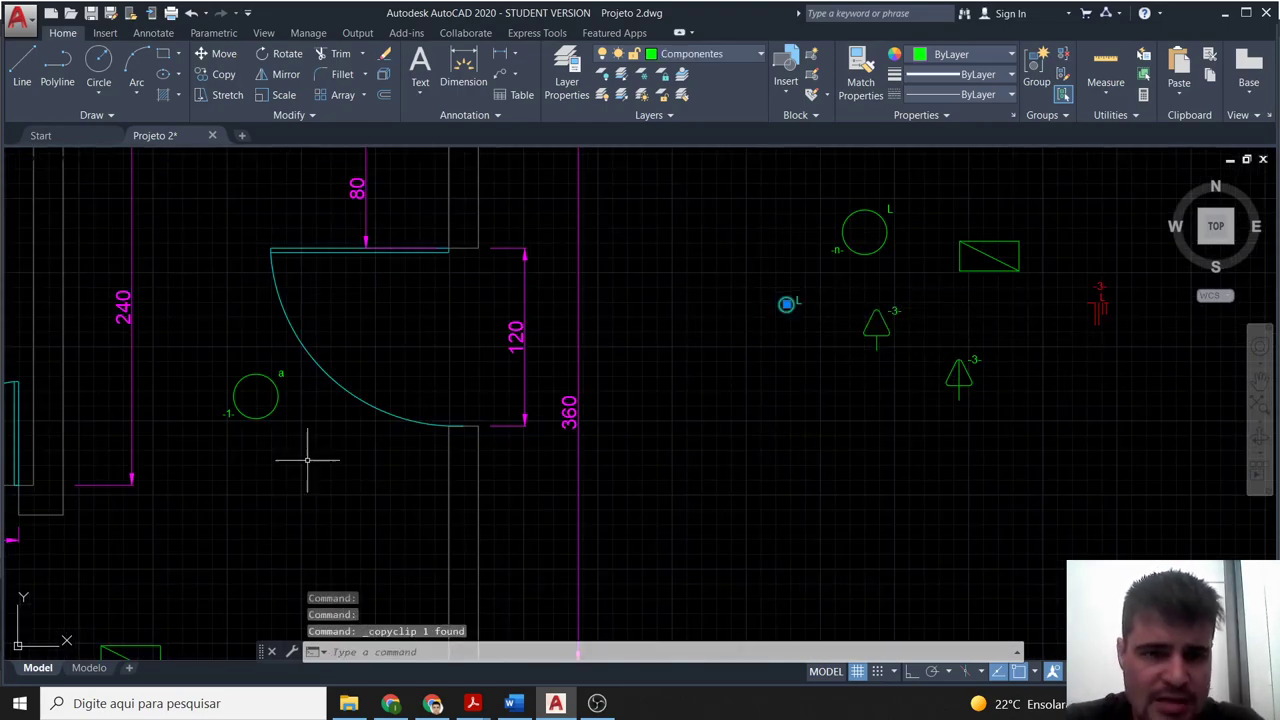
Paste the switch symbol beside the upper-right room's door.
{"action": "scroll", "coordinate": [367, 465], "scroll_direction": "down", "scroll_amount": 2}
{"action": "mouse_move", "coordinate": [500, 487]}
{"action": "middle_mouse_down"}
{"action": "mouse_move", "coordinate": [734, 380]}
{"action": "mouse_move", "coordinate": [772, 381]}
{"action": "middle_mouse_up"}
{"action": "scroll", "coordinate": [608, 404], "scroll_direction": "down", "scroll_amount": 2}
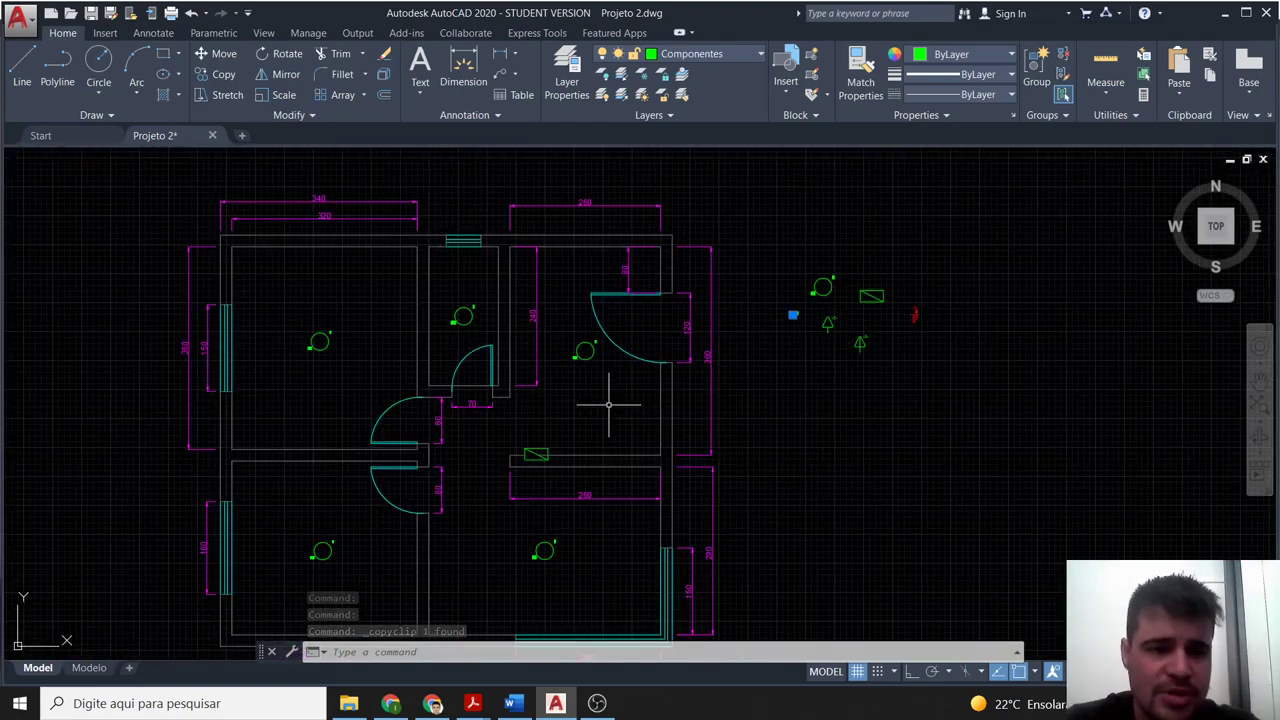
{"action": "mouse_move", "coordinate": [600, 405]}
{"action": "middle_mouse_down"}
{"action": "mouse_move", "coordinate": [617, 371]}
{"action": "mouse_move", "coordinate": [647, 382]}
{"action": "middle_mouse_up"}
{"action": "scroll", "coordinate": [627, 379], "scroll_direction": "up", "scroll_amount": 2}
{"action": "key", "text": "ctrl+v"}
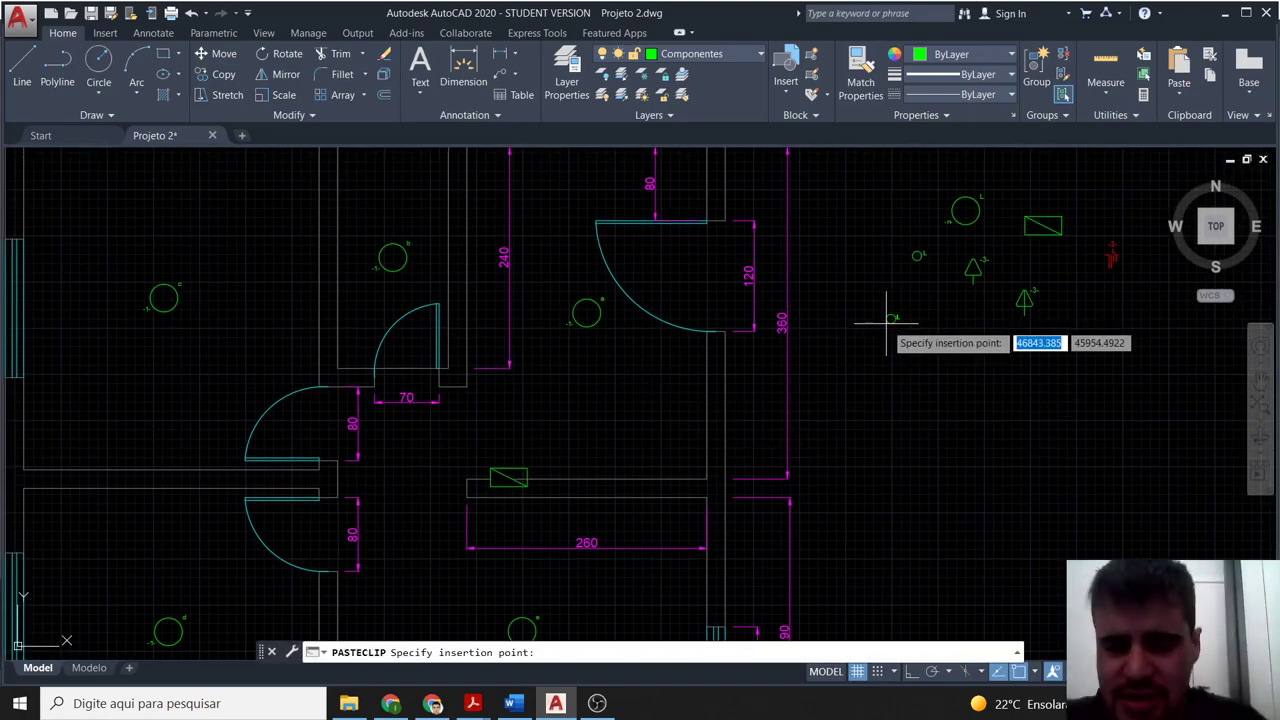
{"action": "scroll", "coordinate": [660, 358], "scroll_direction": "up", "scroll_amount": 2}
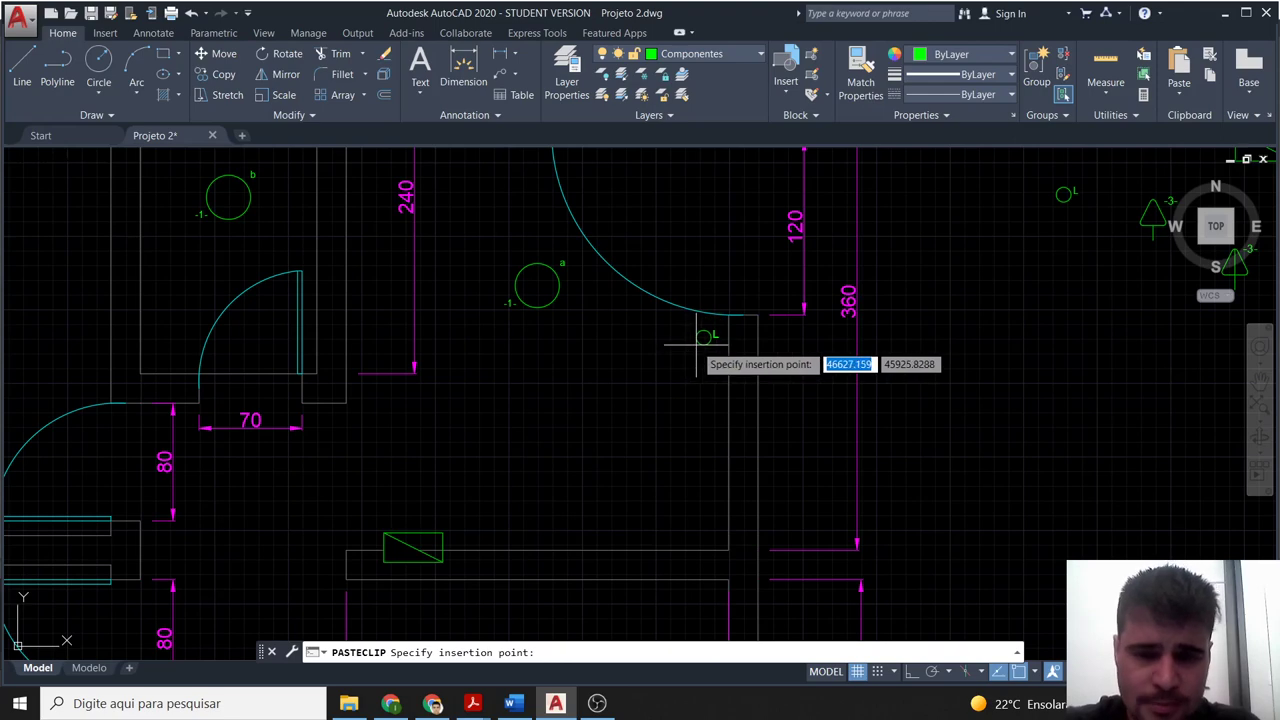
{"action": "left_click", "coordinate": [671, 362]}
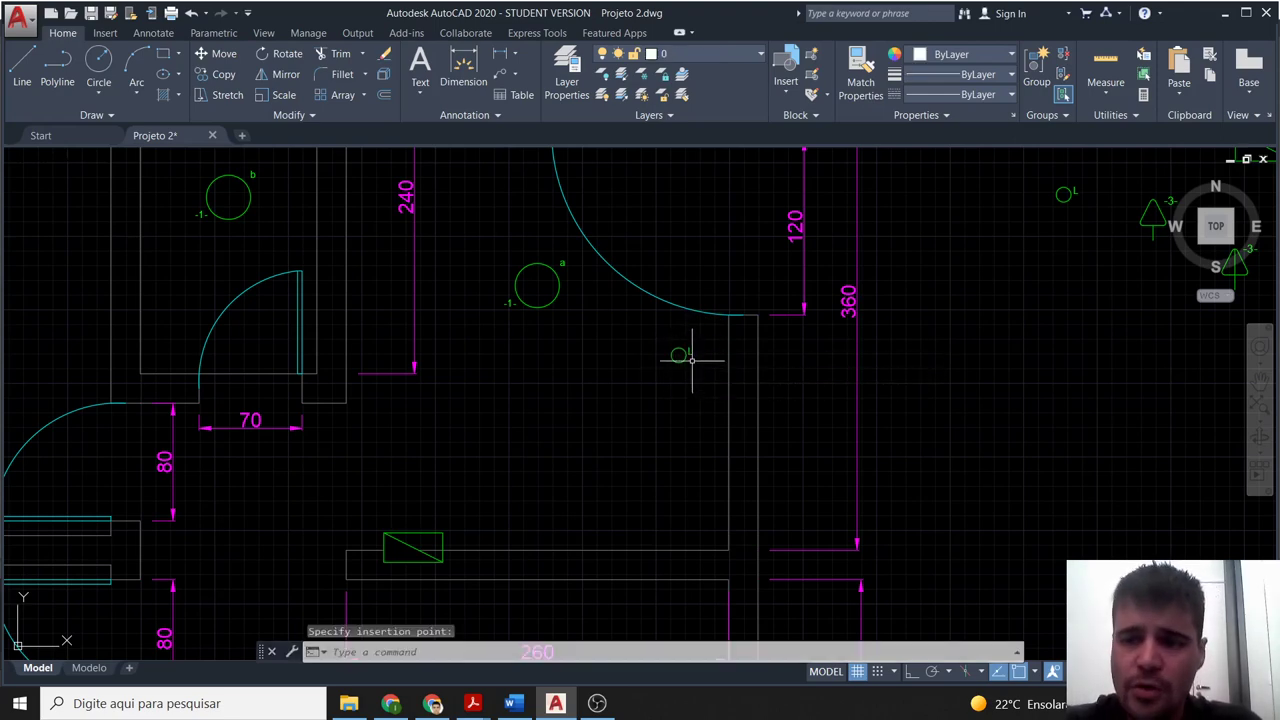
{"action": "key", "text": "Escape"}
Select the pasted switch and start rotating it.
{"action": "left_click", "coordinate": [688, 356]}
{"action": "left_click", "coordinate": [658, 343]}
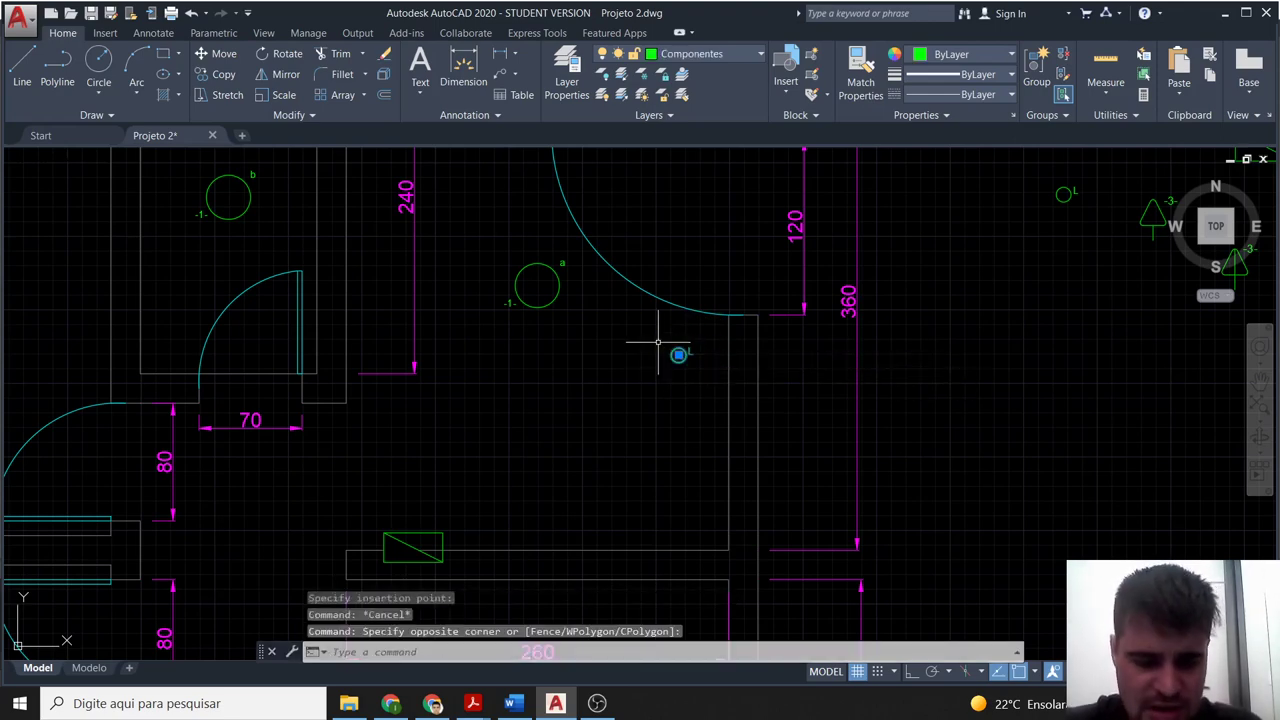
{"action": "type", "text": "ro"}
{"action": "key", "text": "Return"}
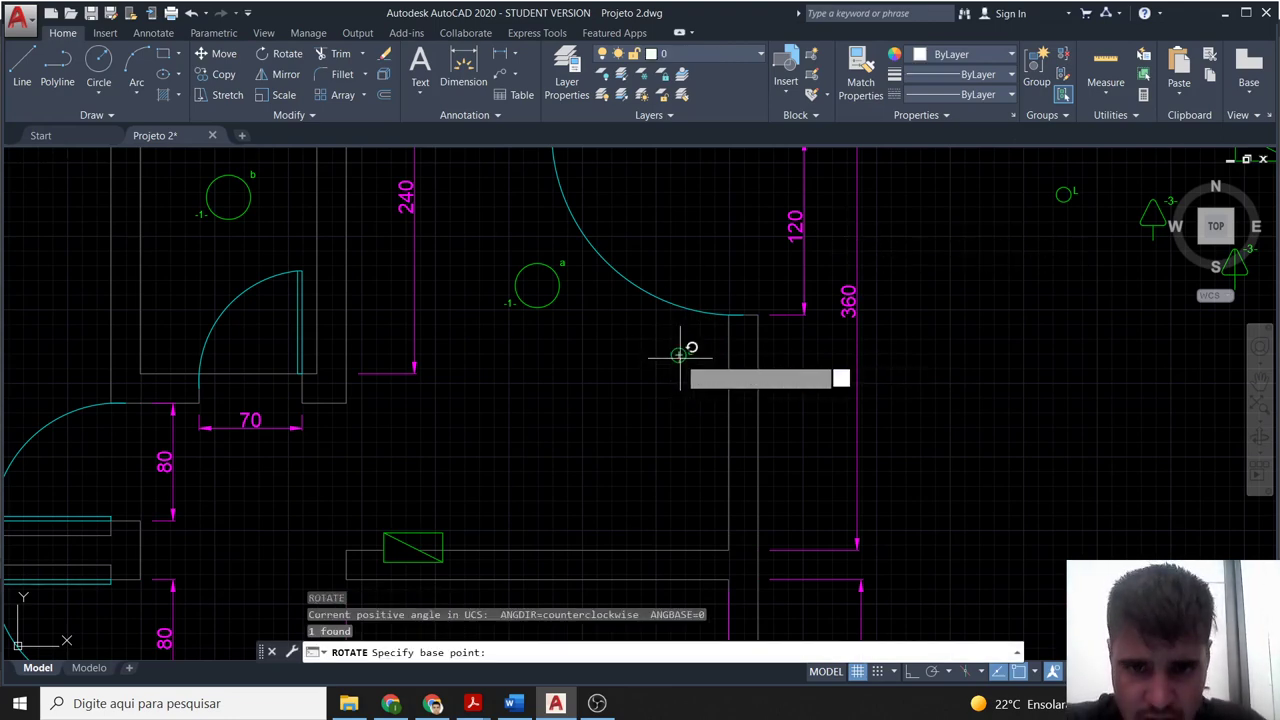
Rotate the new L switch symbol 90° about its circle.
{"action": "left_click", "coordinate": [680, 358]}
{"action": "type", "text": "90"}
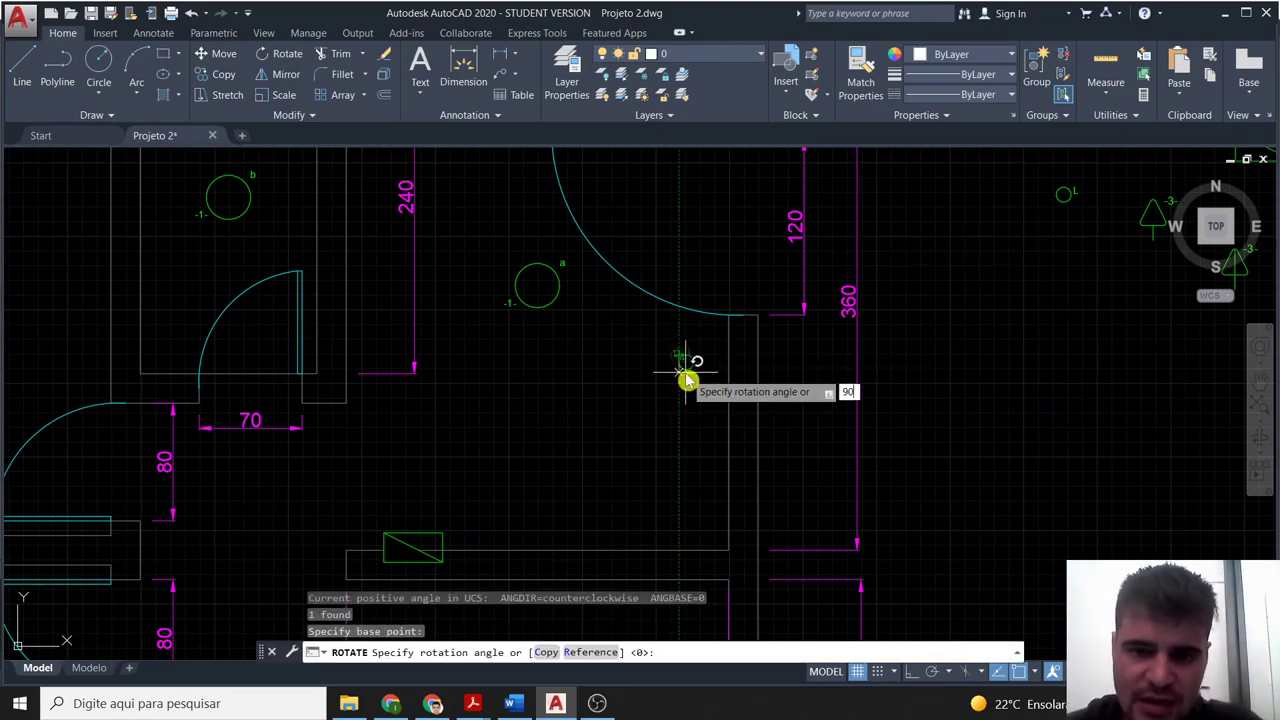
{"action": "key", "text": "Return"}
{"action": "left_click", "coordinate": [694, 382]}
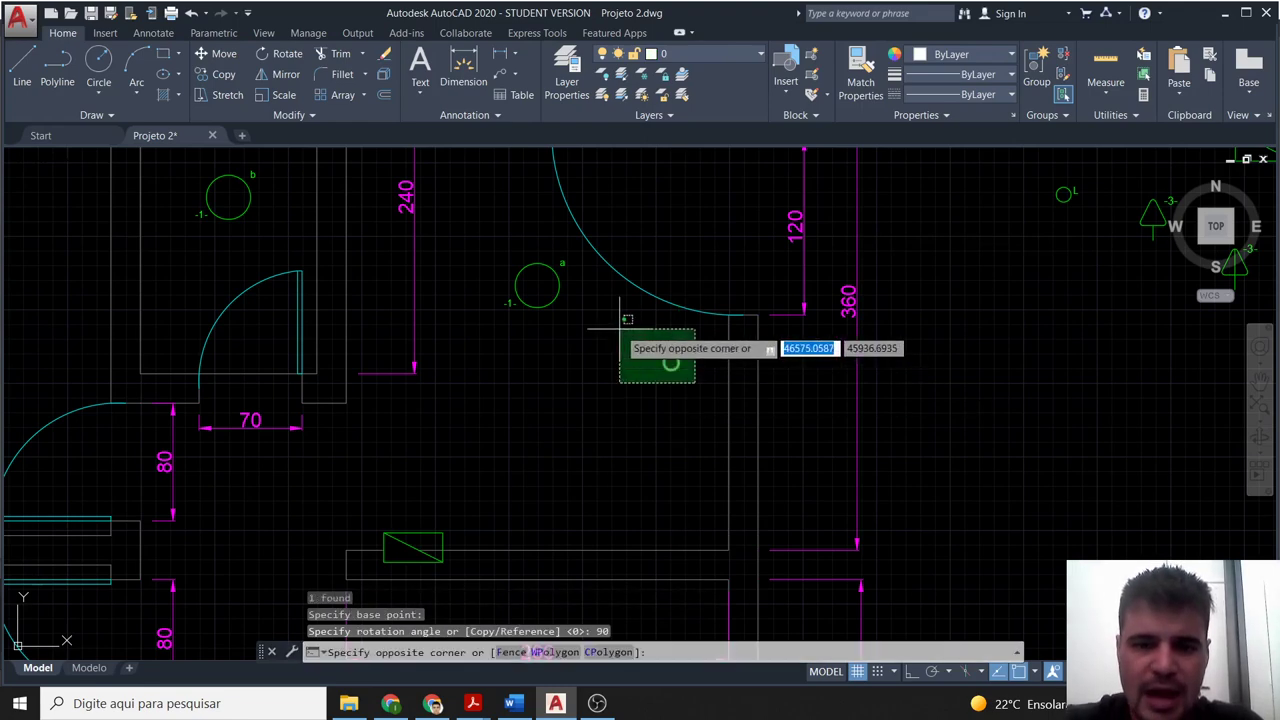
{"action": "left_click", "coordinate": [619, 328]}
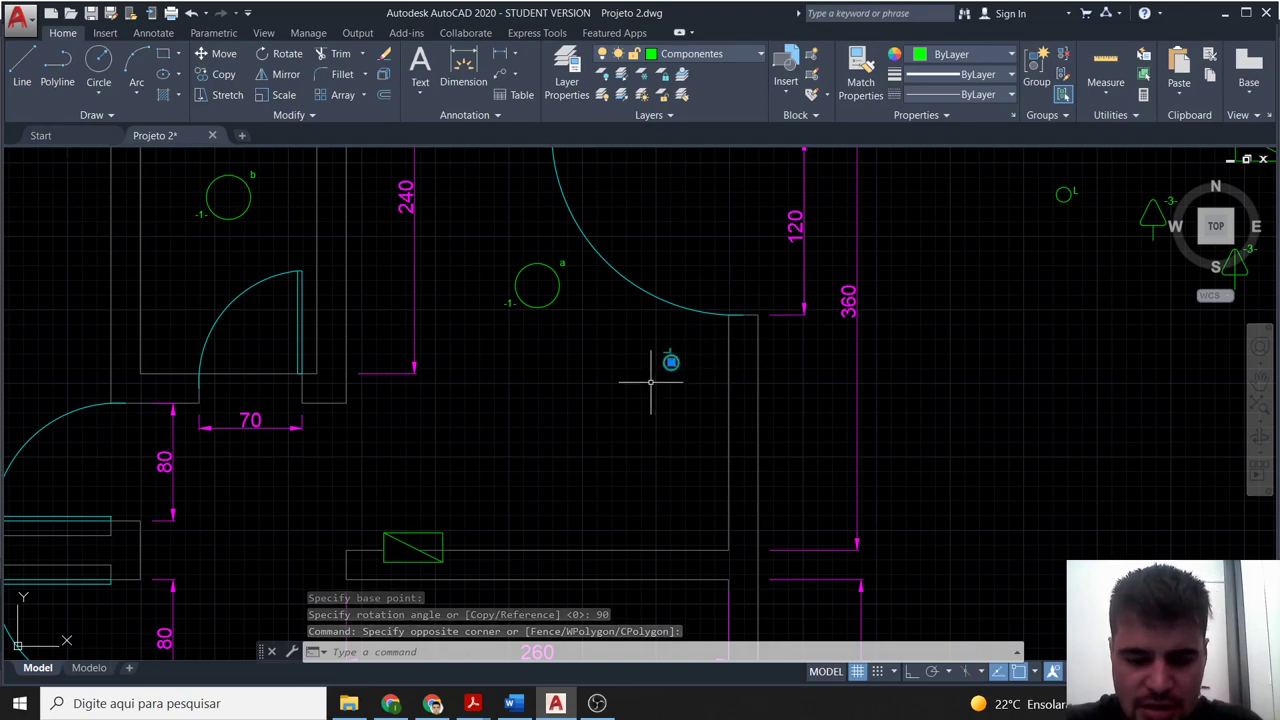
Move the rotated switch from its circle to the wall corner at the door jamb.
{"action": "type", "text": "M"}
{"action": "scroll", "coordinate": [674, 385], "scroll_direction": "up", "scroll_amount": 2}
{"action": "scroll", "coordinate": [679, 391], "scroll_direction": "up", "scroll_amount": 1}
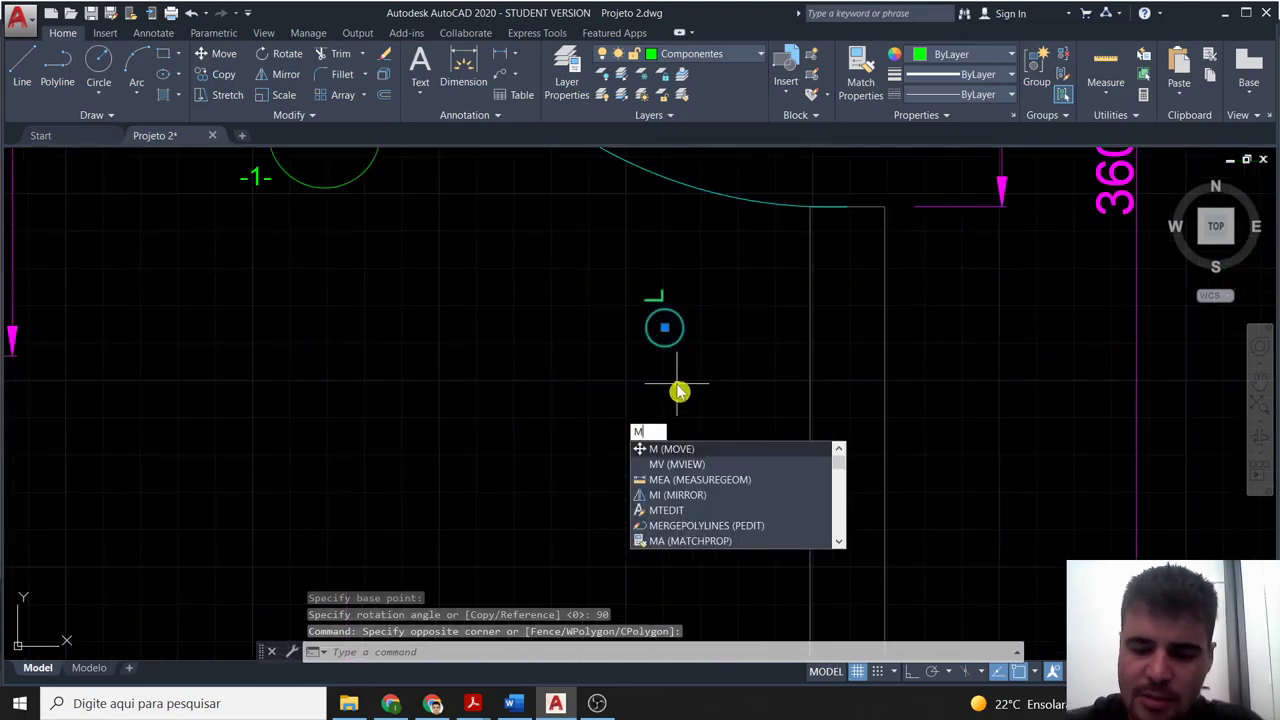
{"action": "key", "text": "Return"}
{"action": "left_click", "coordinate": [683, 328]}
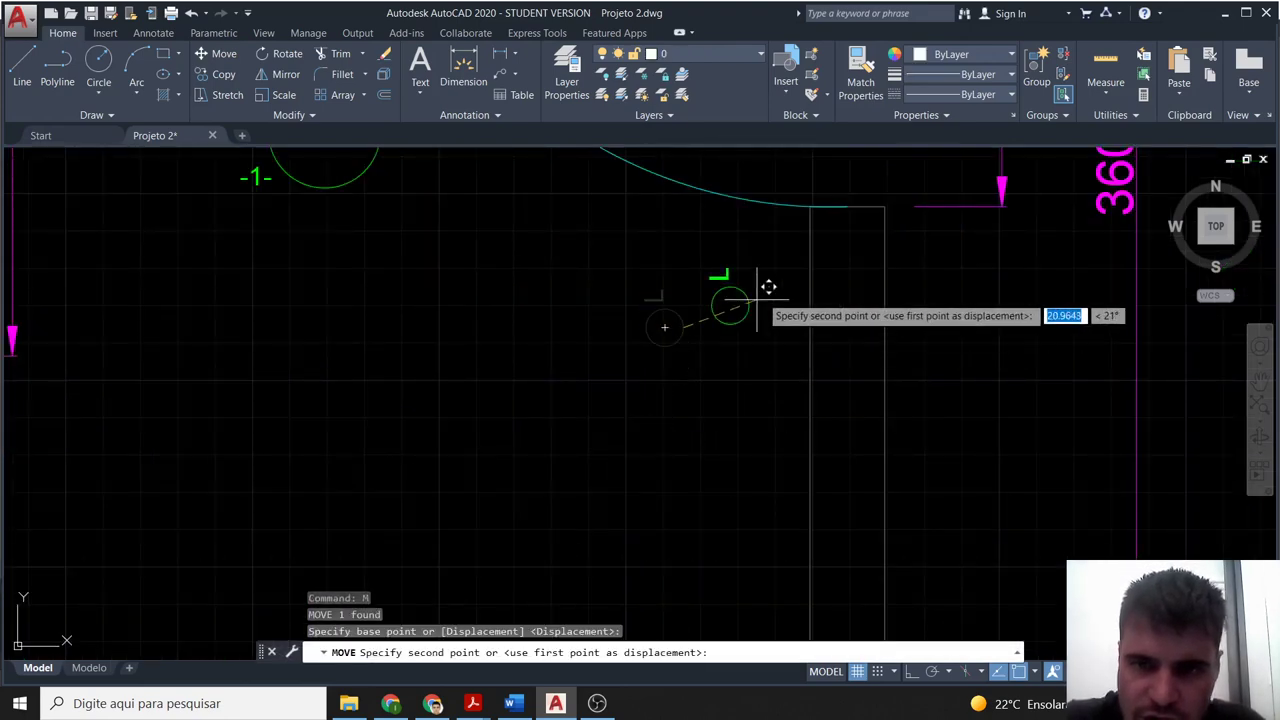
{"action": "left_click", "coordinate": [802, 263]}
{"action": "scroll", "coordinate": [800, 390], "scroll_direction": "down", "scroll_amount": 2}
{"action": "scroll", "coordinate": [731, 357], "scroll_direction": "down", "scroll_amount": 2}
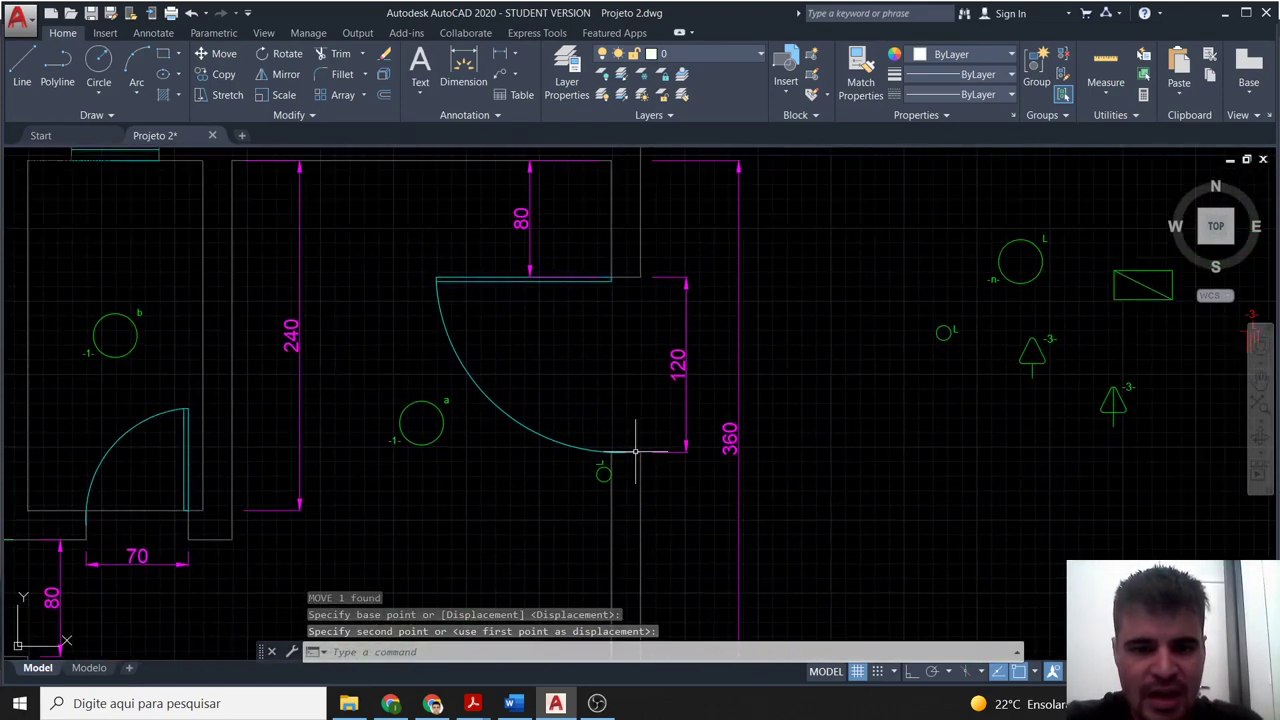
{"action": "middle_click_drag", "start_coordinate": [731, 357], "coordinate": [600, 473]}
{"action": "left_click", "coordinate": [603, 473]}
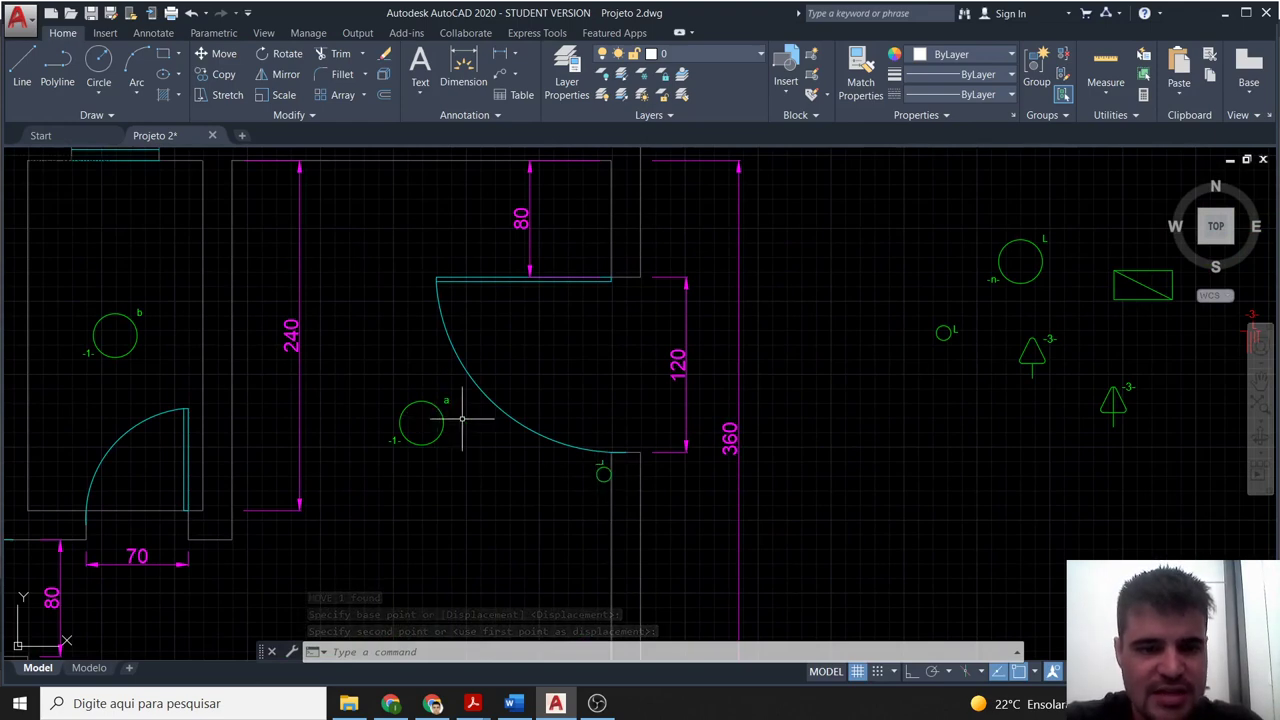
{"action": "scroll", "coordinate": [540, 480], "scroll_direction": "up", "scroll_amount": 2}
{"action": "middle_click_drag", "start_coordinate": [540, 505], "coordinate": [605, 459]}
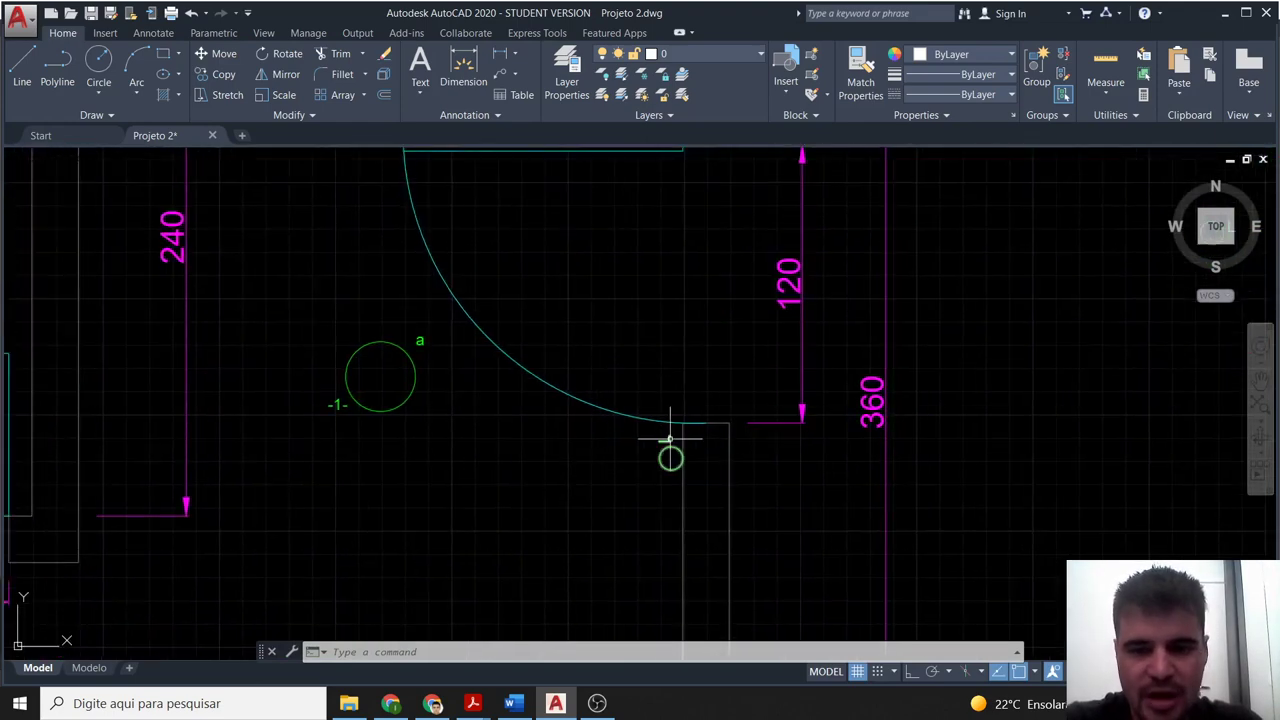
{"action": "scroll", "coordinate": [670, 440], "scroll_direction": "down", "scroll_amount": 3}
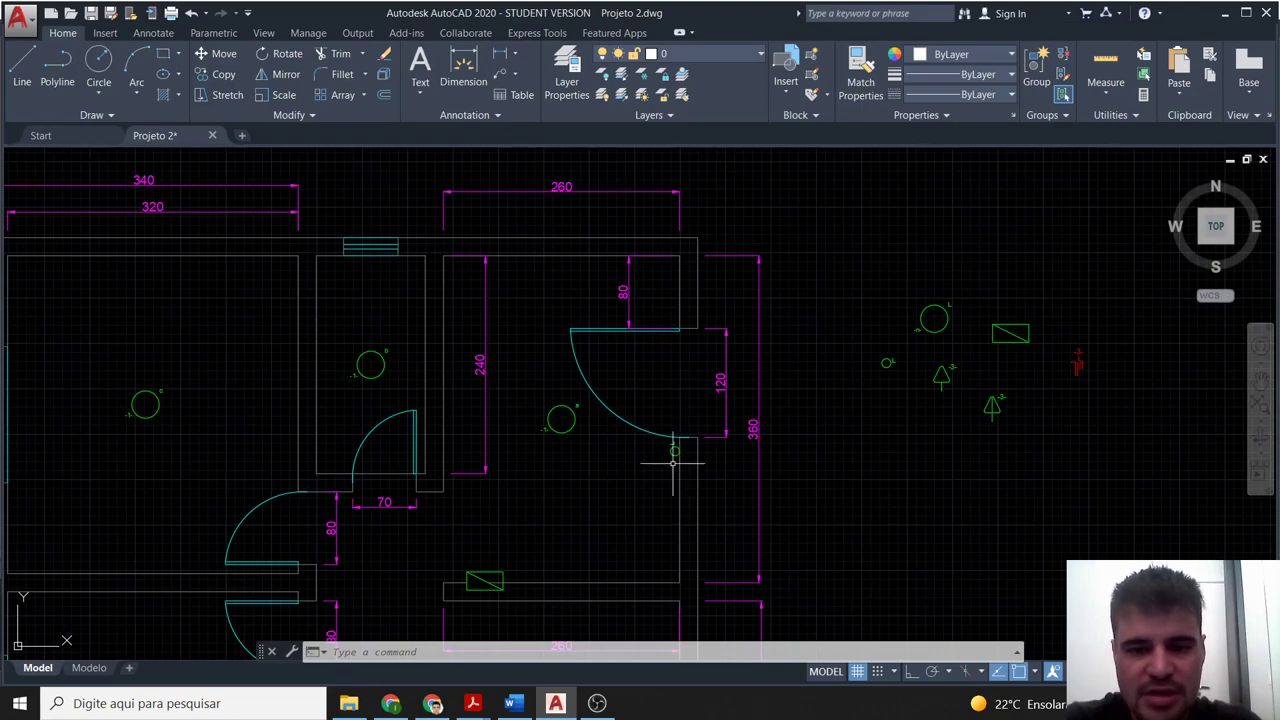
{"action": "scroll", "coordinate": [673, 463], "scroll_direction": "up", "scroll_amount": 4}
Dismiss the Interruptor block definition editor and explode the switch block.
{"action": "double_click", "coordinate": [672, 415]}
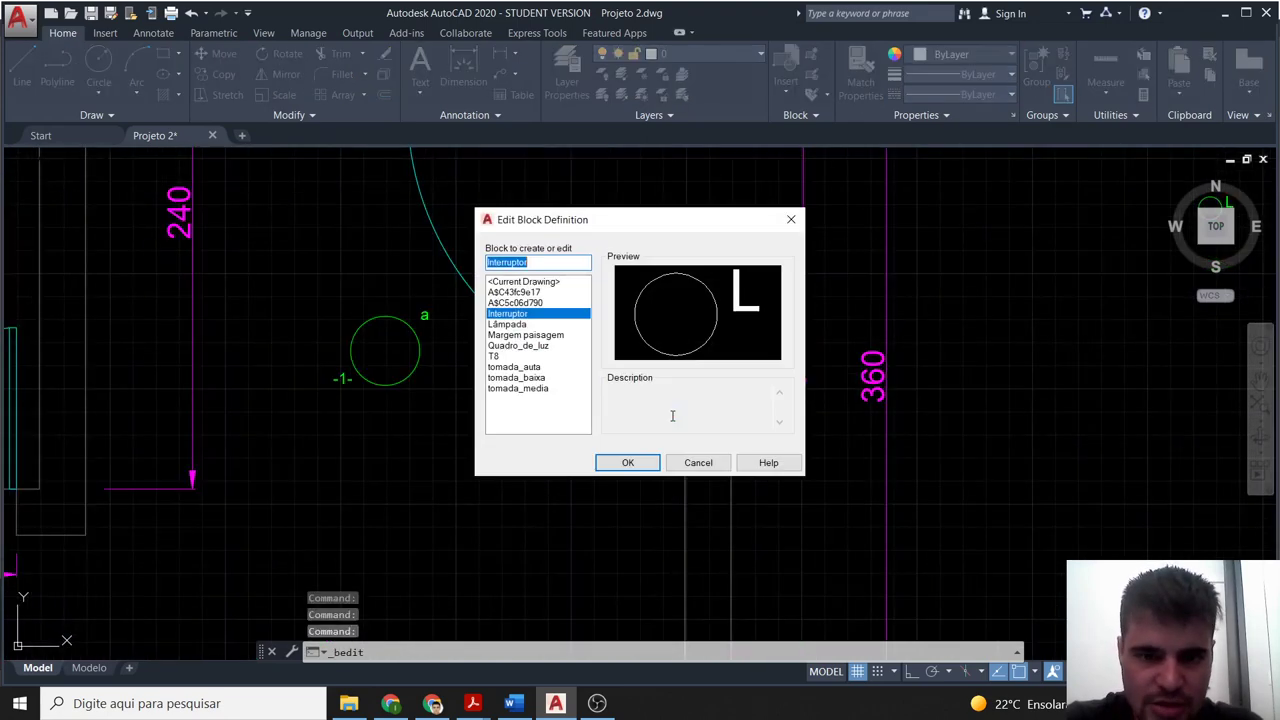
{"action": "left_click", "coordinate": [793, 222]}
{"action": "type", "text": "x"}
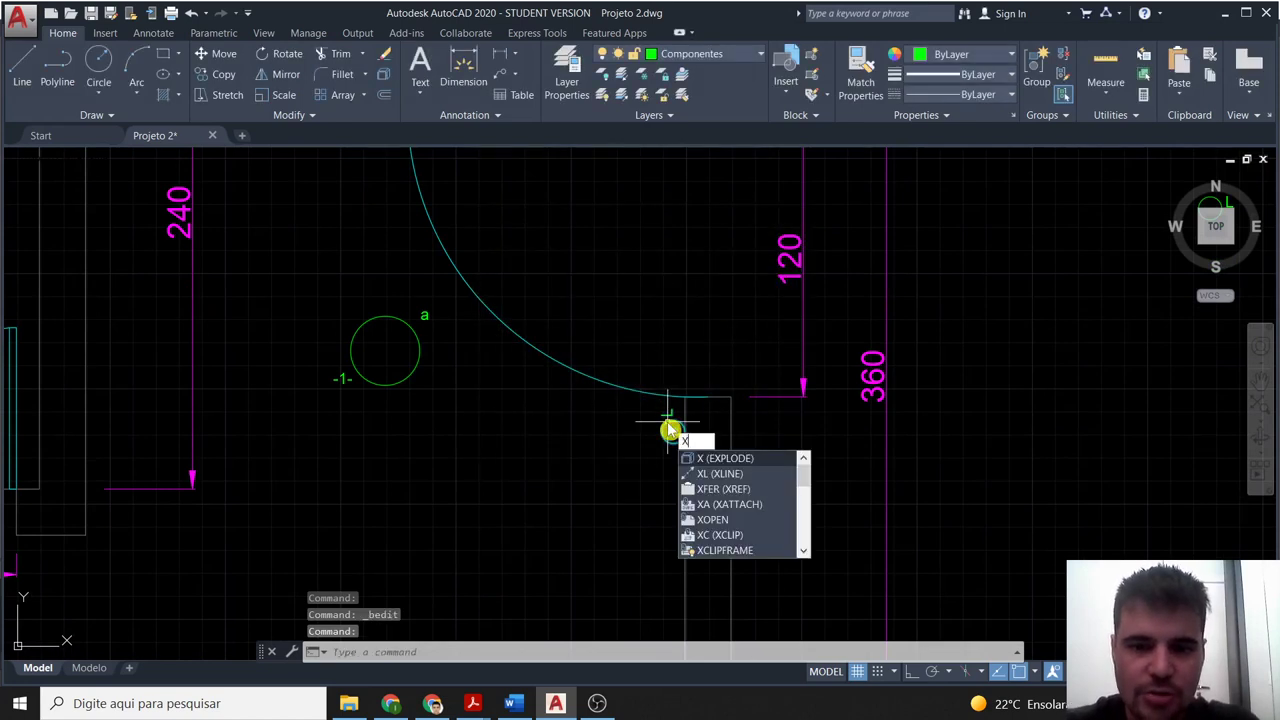
{"action": "key", "text": "Return"}
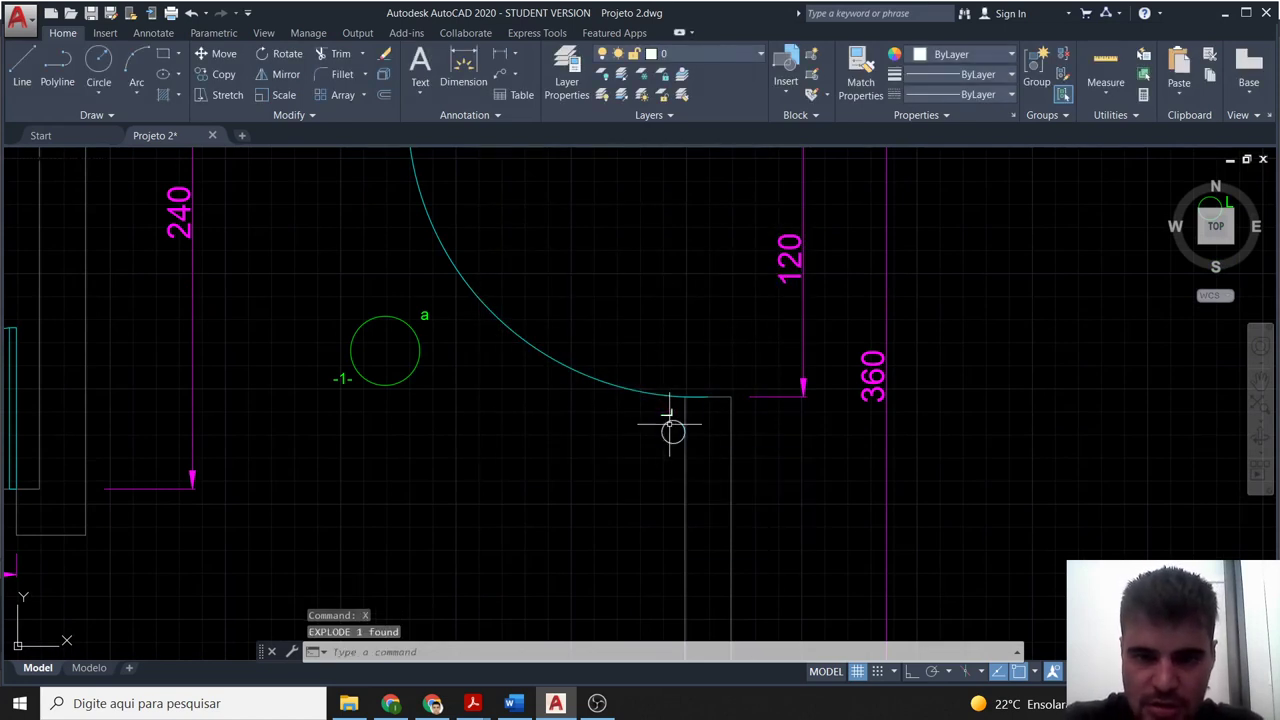
Put the exploded switch on the Componentes layer and start relabelling its letter to a.
{"action": "left_click", "coordinate": [672, 430]}
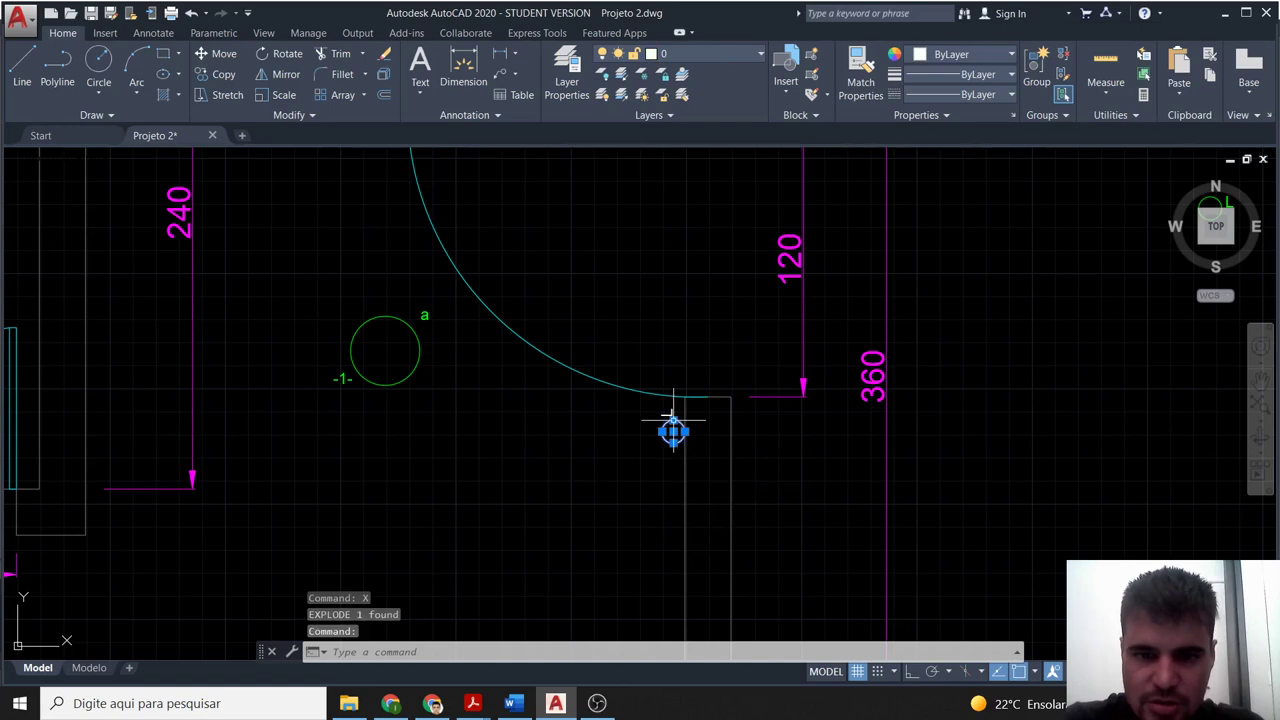
{"action": "left_click", "coordinate": [700, 63]}
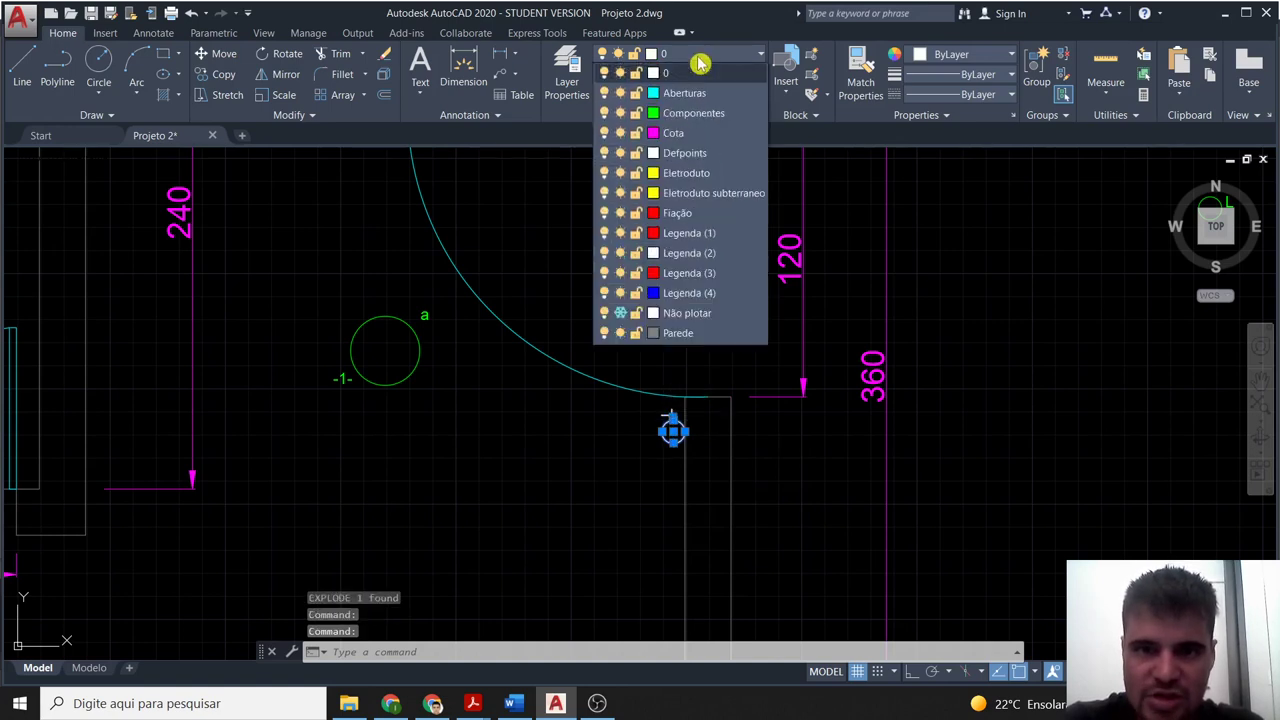
{"action": "left_click", "coordinate": [703, 114]}
{"action": "key", "text": "Escape"}
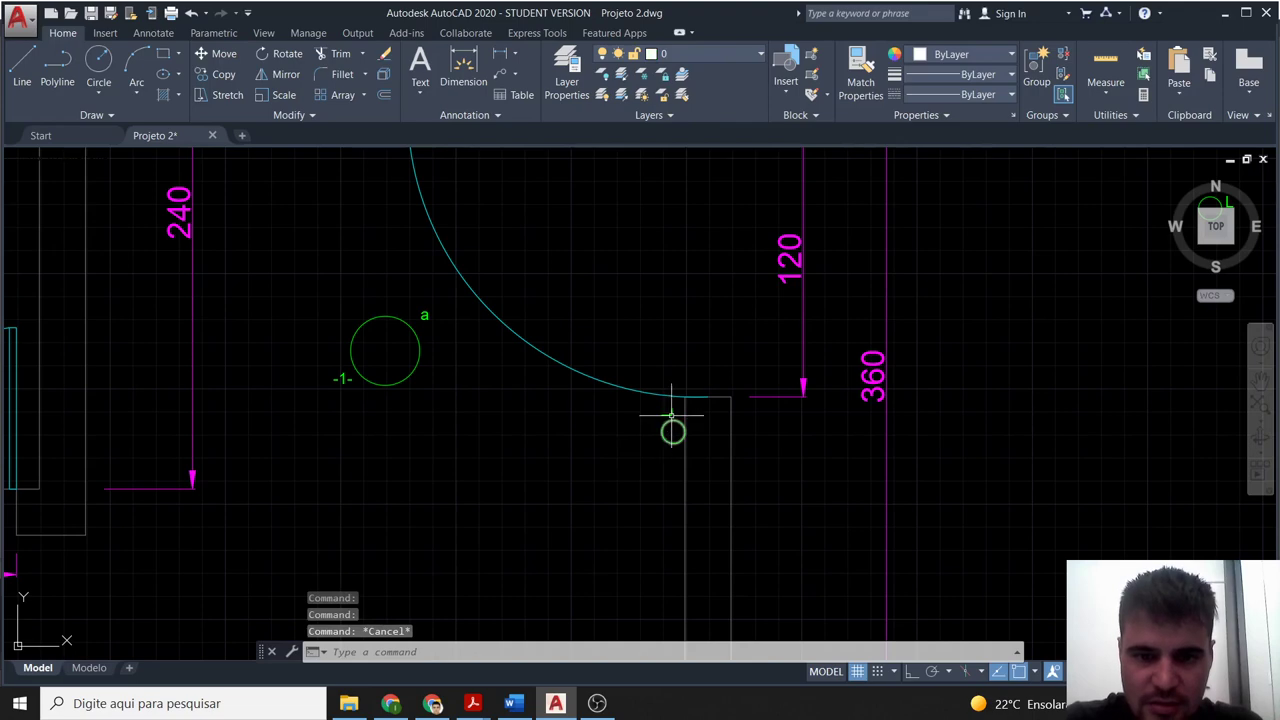
{"action": "double_click", "coordinate": [672, 415]}
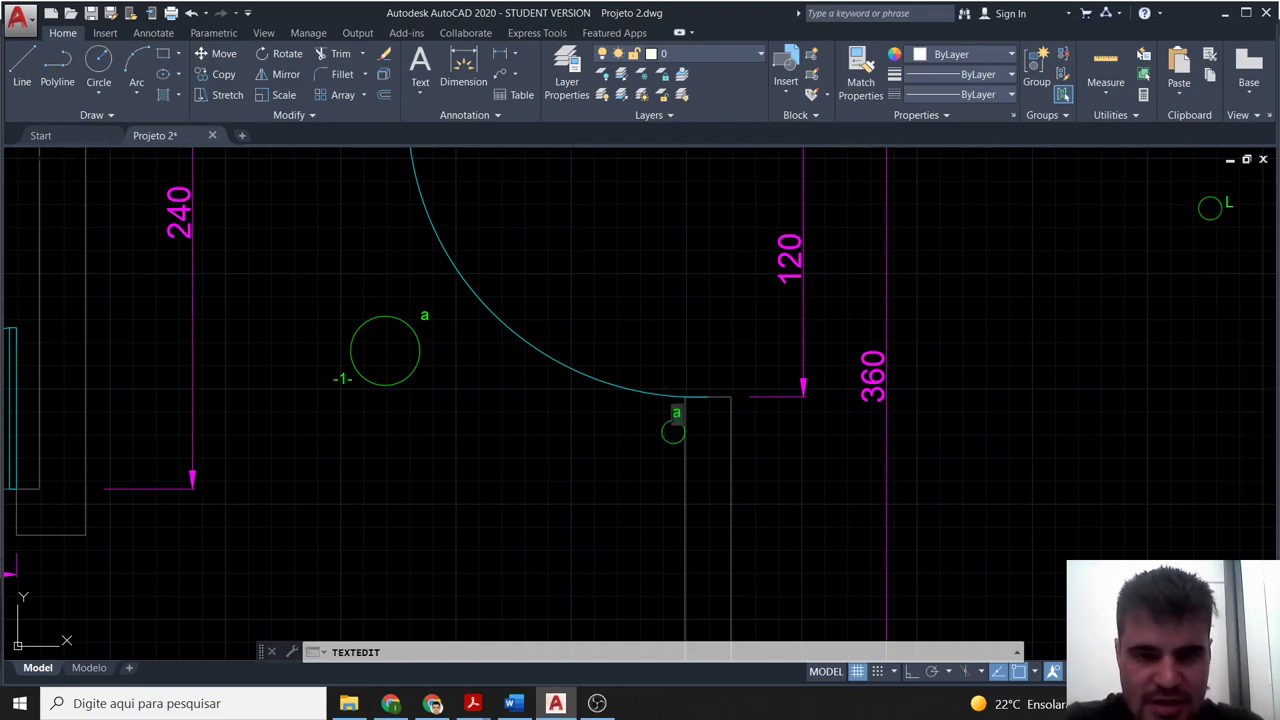
Finish relabelling the door switch as a.
{"action": "left_click", "coordinate": [632, 498]}
{"action": "scroll", "coordinate": [628, 495], "scroll_direction": "down", "scroll_amount": 2}
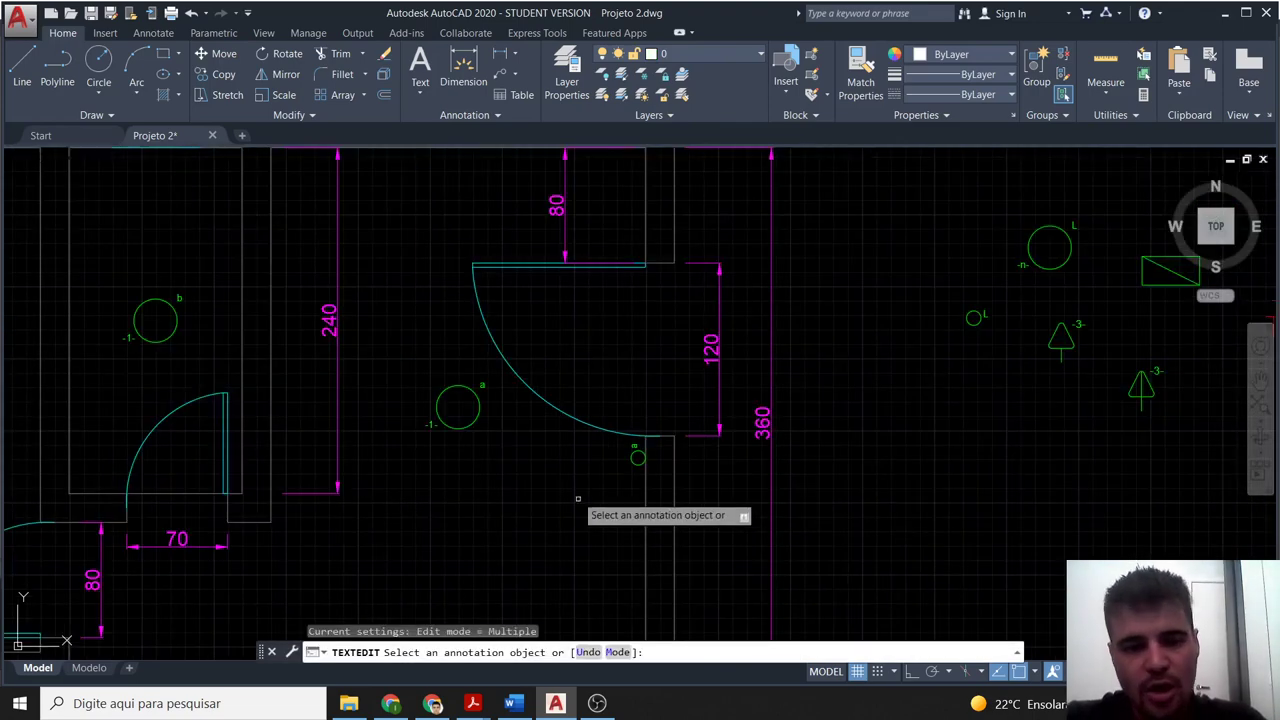
{"action": "middle_click_drag", "start_coordinate": [559, 480], "coordinate": [727, 492]}
{"action": "scroll", "coordinate": [731, 509], "scroll_direction": "down", "scroll_amount": 2}
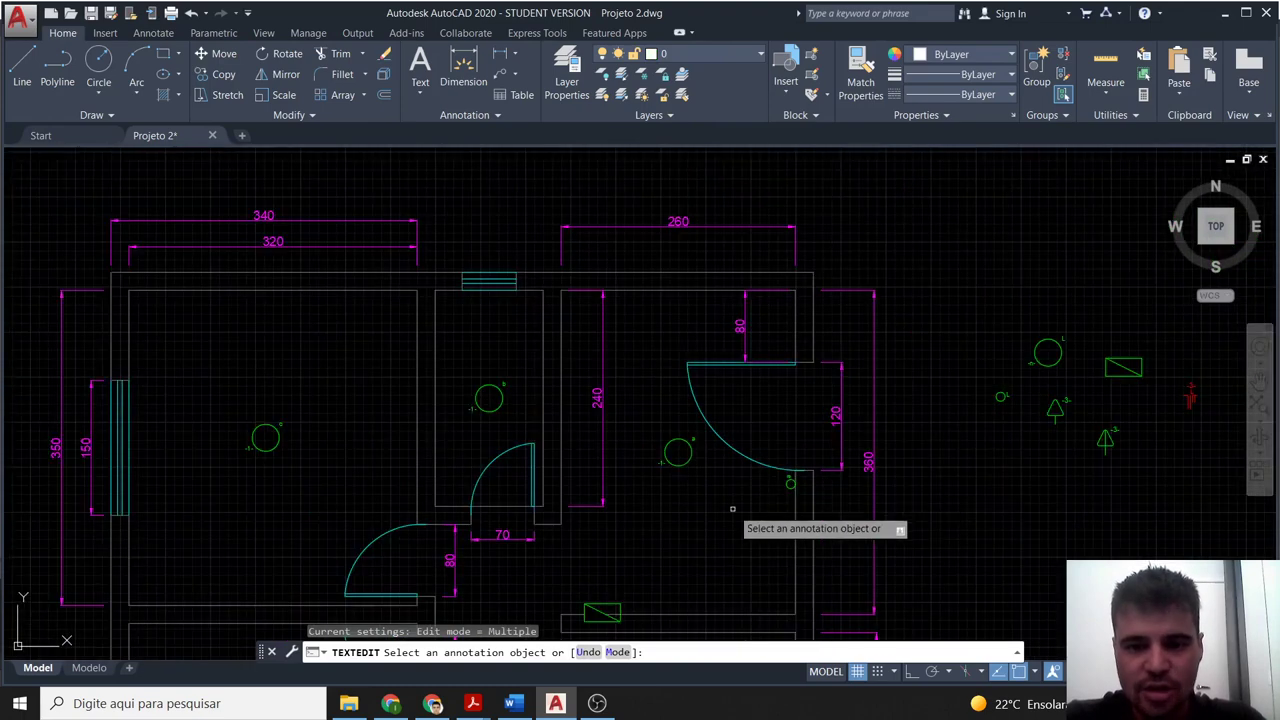
Pan and zoom across the floor plan to frame the small room's door.
{"action": "scroll", "coordinate": [731, 509], "scroll_direction": "up", "scroll_amount": 2}
{"action": "scroll", "coordinate": [731, 509], "scroll_direction": "up", "scroll_amount": 1}
{"action": "scroll", "coordinate": [731, 509], "scroll_direction": "down", "scroll_amount": 1}
{"action": "scroll", "coordinate": [724, 515], "scroll_direction": "down", "scroll_amount": 2}
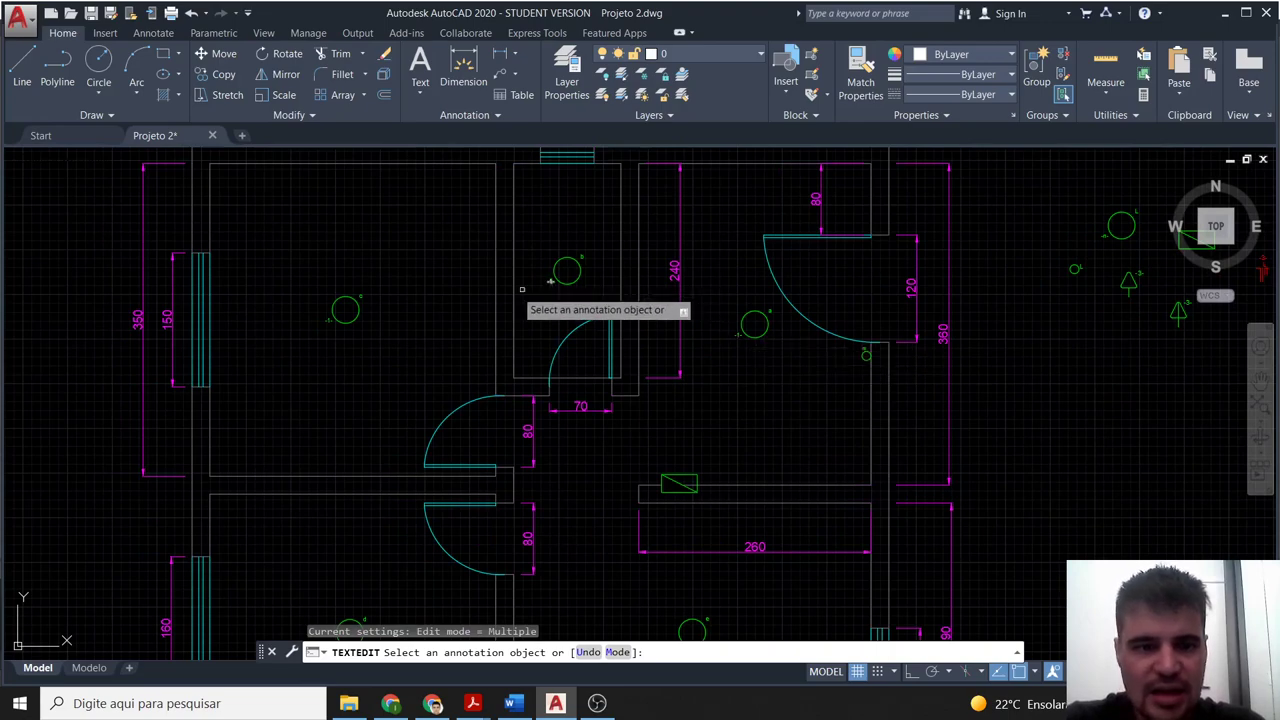
{"action": "scroll", "coordinate": [336, 441], "scroll_direction": "down", "scroll_amount": 1}
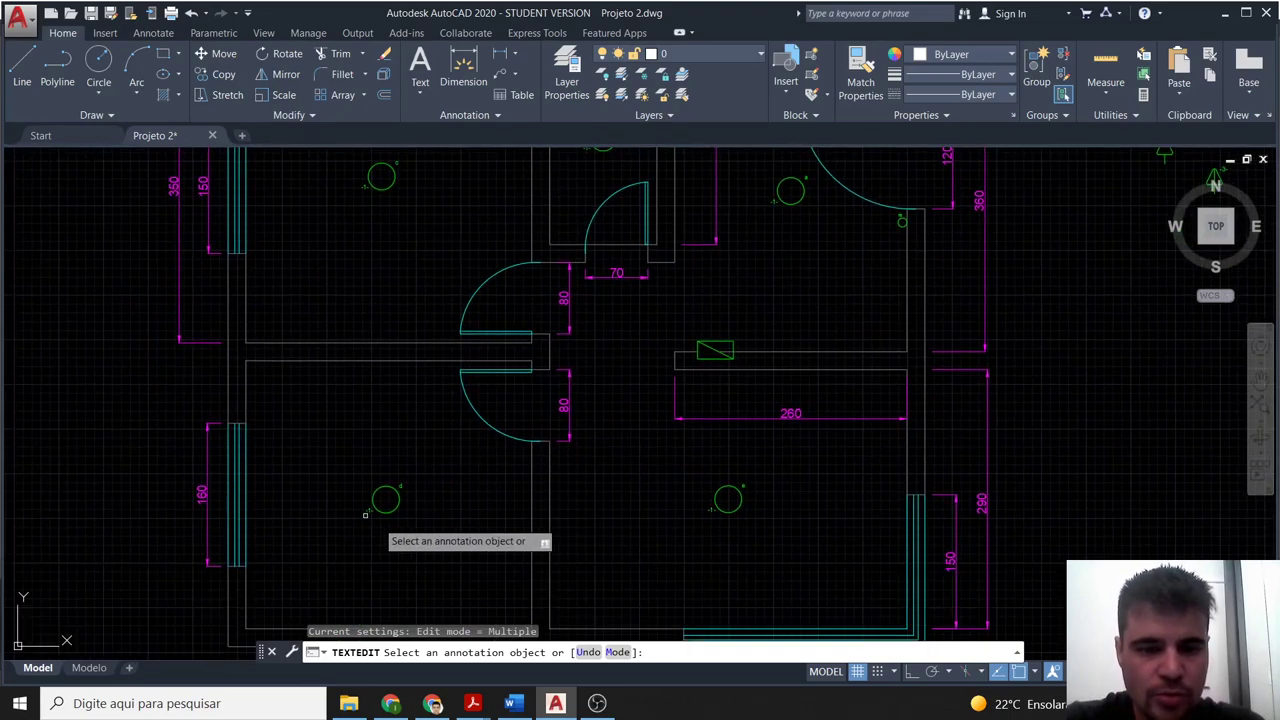
{"action": "scroll", "coordinate": [767, 405], "scroll_direction": "down", "scroll_amount": 1}
{"action": "scroll", "coordinate": [785, 390], "scroll_direction": "up", "scroll_amount": 1}
{"action": "scroll", "coordinate": [745, 480], "scroll_direction": "up", "scroll_amount": 1}
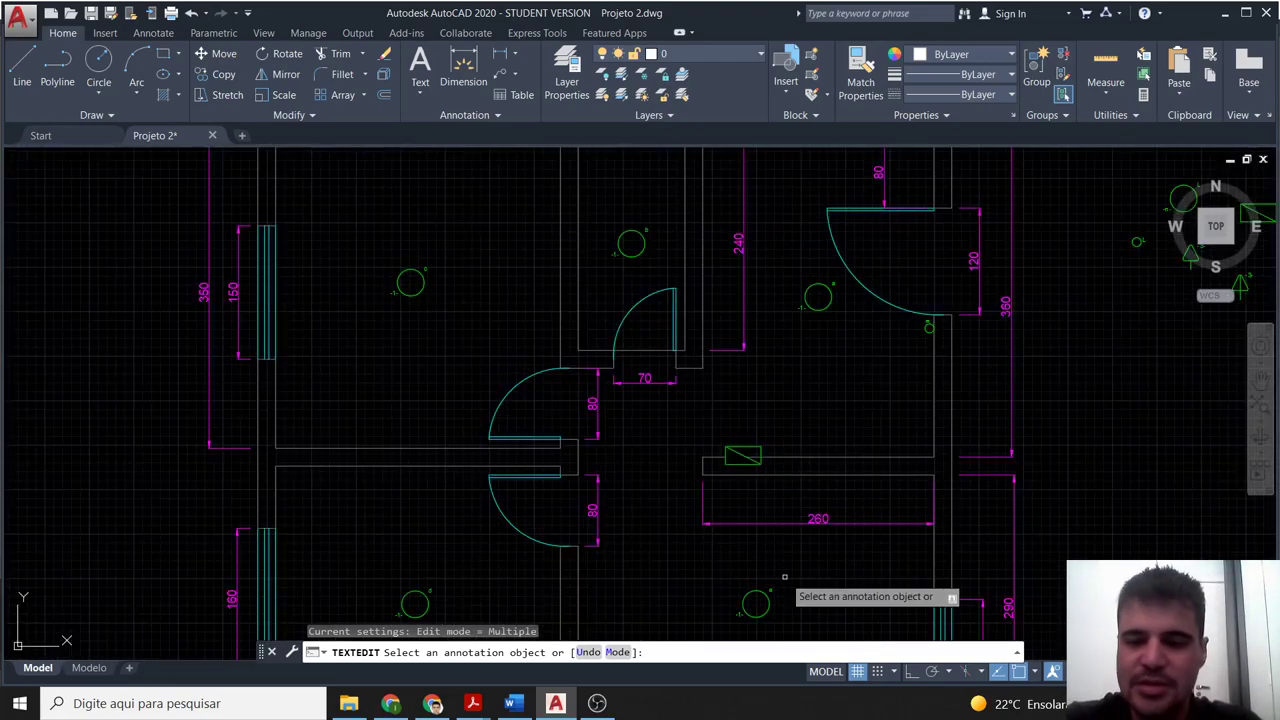
{"action": "scroll", "coordinate": [880, 334], "scroll_direction": "up", "scroll_amount": 1}
{"action": "scroll", "coordinate": [880, 334], "scroll_direction": "up", "scroll_amount": 2}
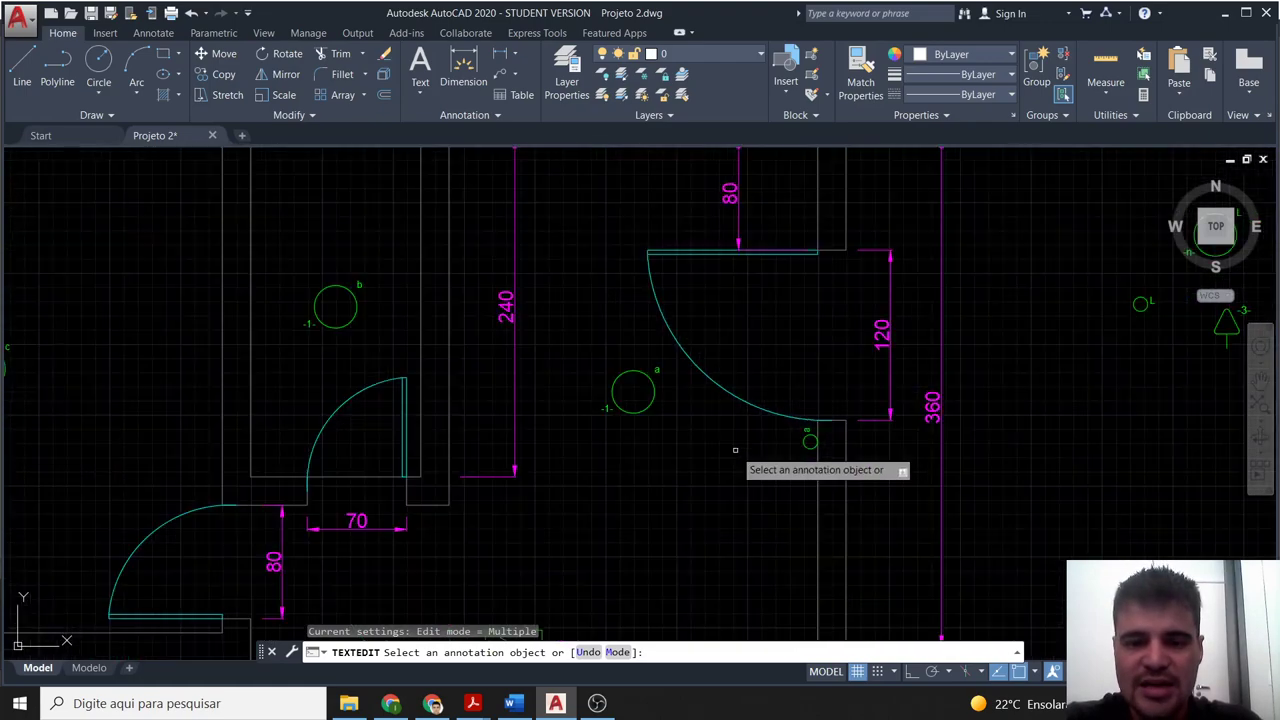
{"action": "scroll", "coordinate": [736, 458], "scroll_direction": "up", "scroll_amount": 1}
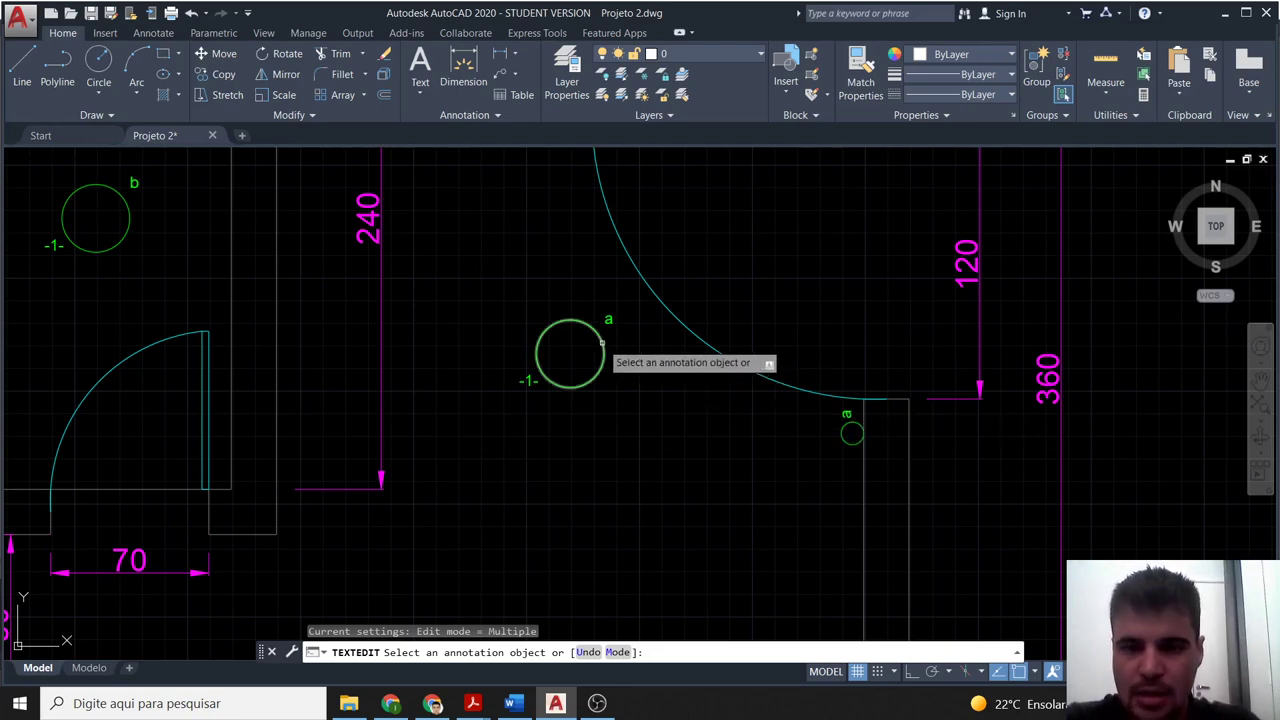
{"action": "scroll", "coordinate": [601, 343], "scroll_direction": "down", "scroll_amount": 2}
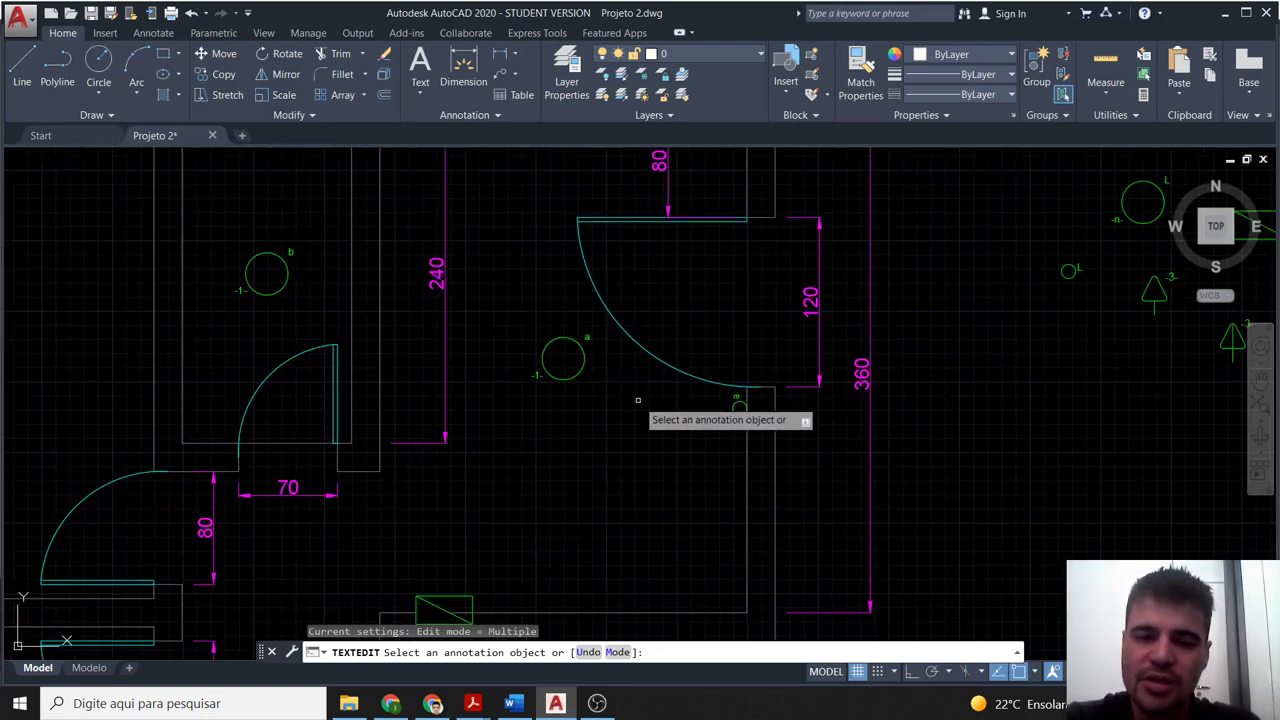
{"action": "scroll", "coordinate": [637, 400], "scroll_direction": "up", "scroll_amount": 2}
{"action": "middle_click_drag", "start_coordinate": [665, 389], "coordinate": [656, 406]}
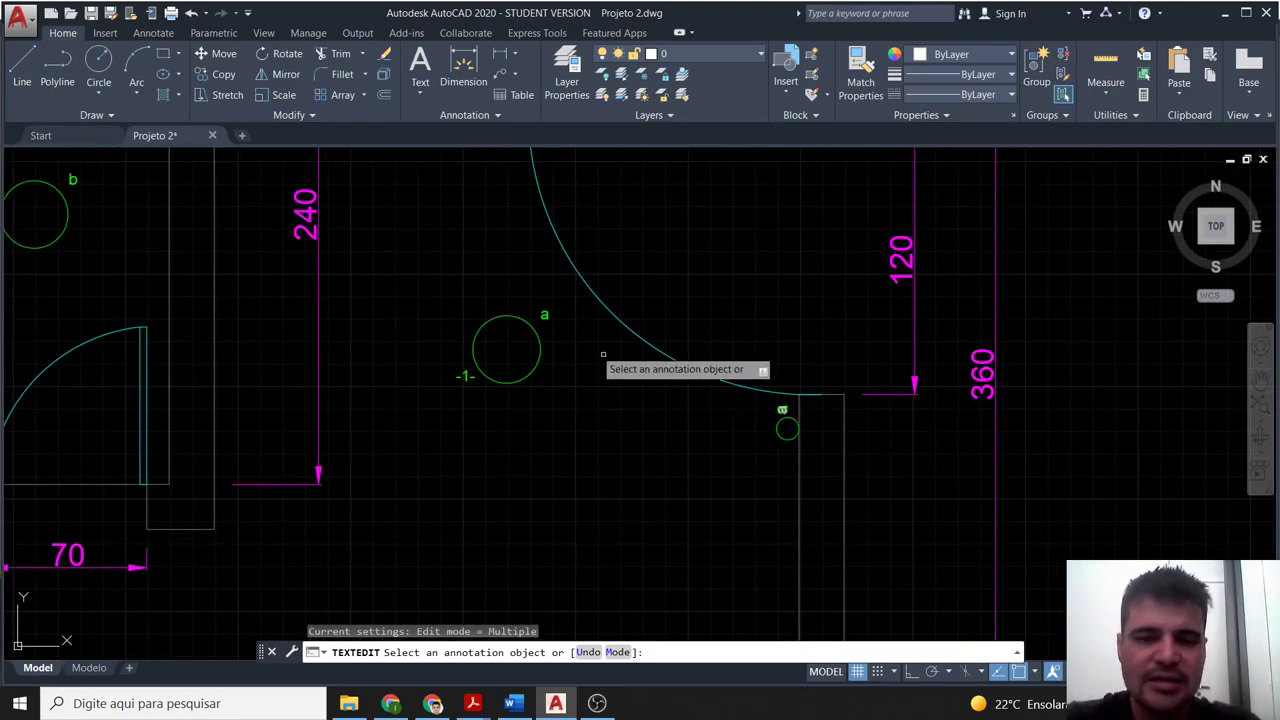
{"action": "scroll", "coordinate": [545, 343], "scroll_direction": "down", "scroll_amount": 2}
{"action": "scroll", "coordinate": [627, 452], "scroll_direction": "down", "scroll_amount": 2}
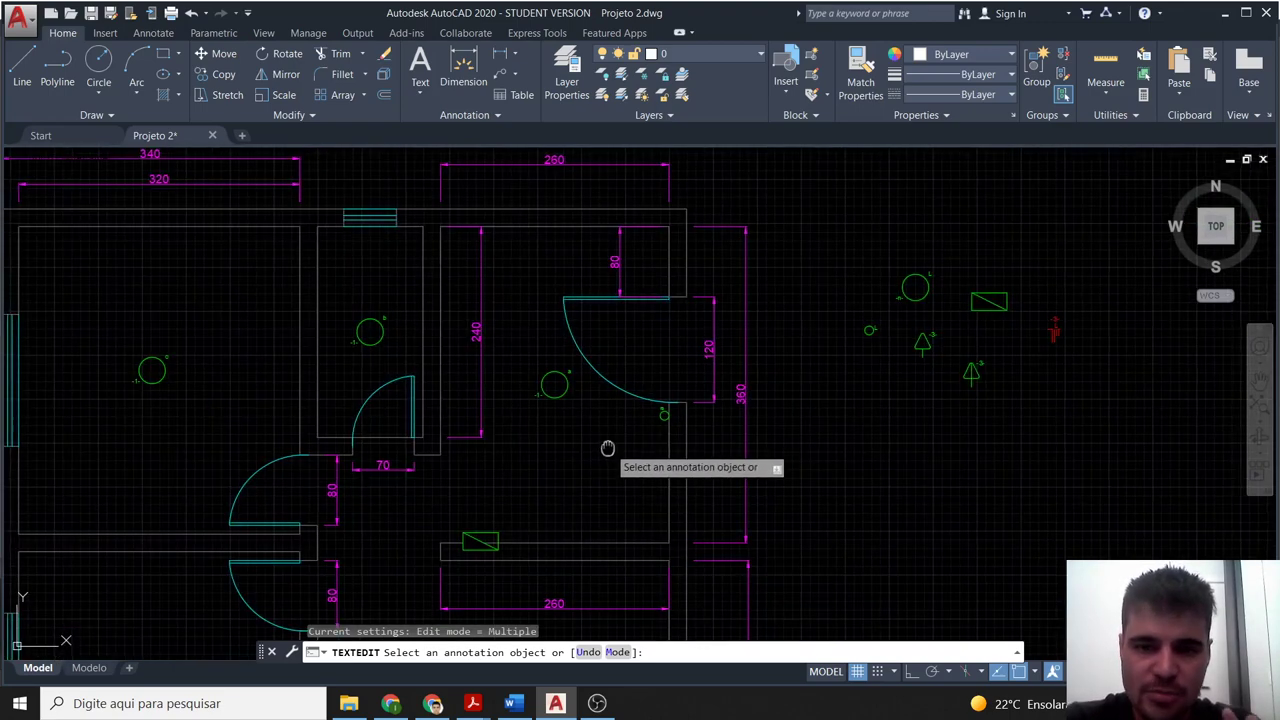
{"action": "scroll", "coordinate": [555, 308], "scroll_direction": "up", "scroll_amount": 1}
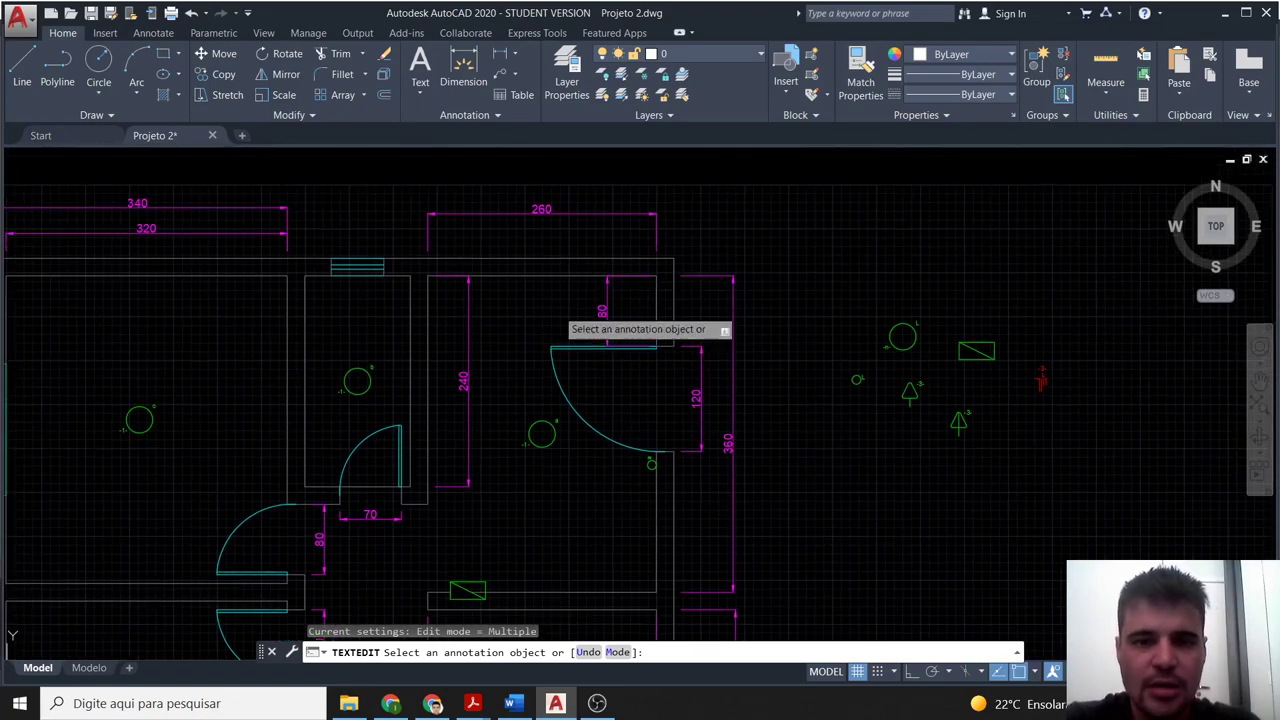
{"action": "scroll", "coordinate": [557, 330], "scroll_direction": "up", "scroll_amount": 1}
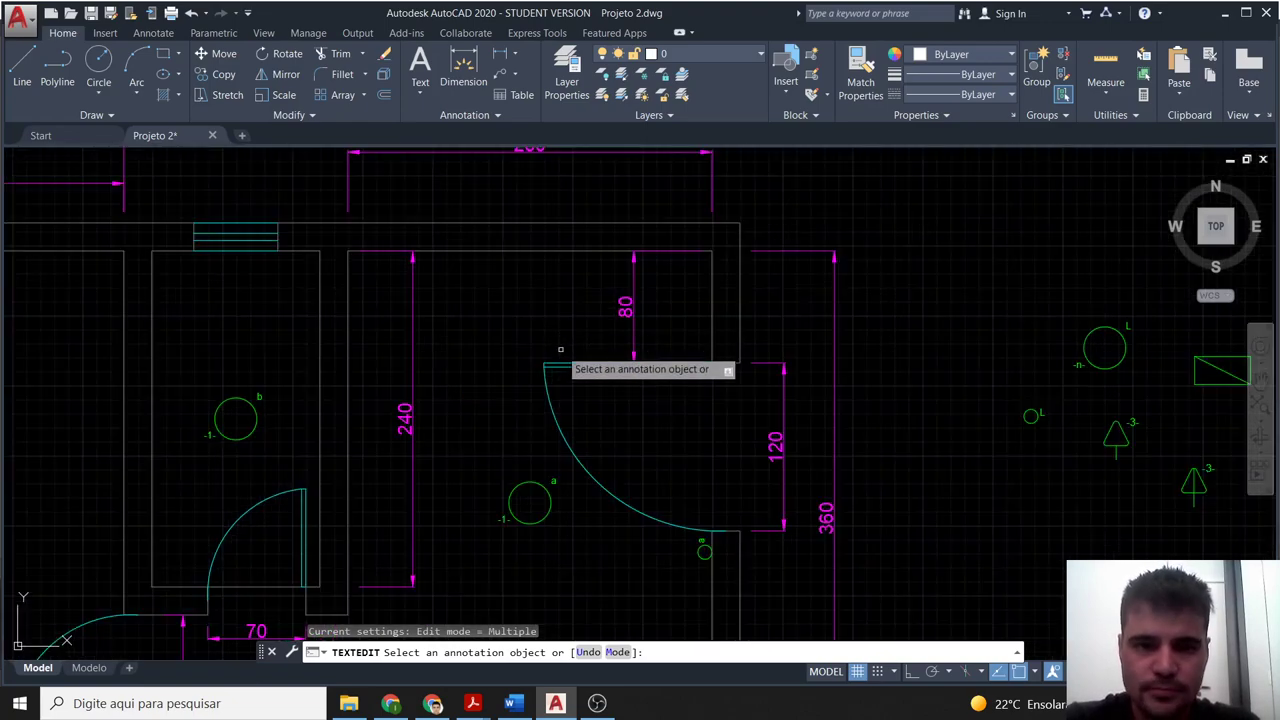
{"action": "scroll", "coordinate": [560, 349], "scroll_direction": "down", "scroll_amount": 2}
{"action": "scroll", "coordinate": [551, 329], "scroll_direction": "up", "scroll_amount": 1}
{"action": "scroll", "coordinate": [543, 455], "scroll_direction": "up", "scroll_amount": 1}
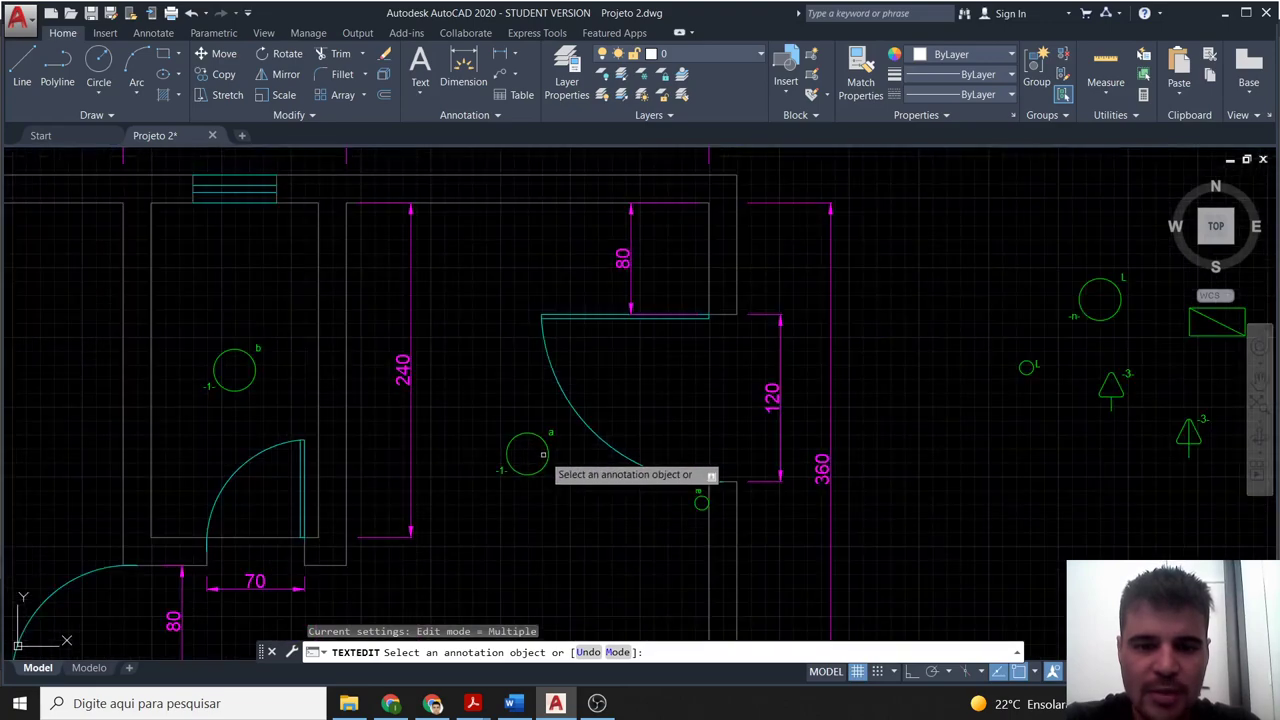
{"action": "scroll", "coordinate": [542, 455], "scroll_direction": "down", "scroll_amount": 2}
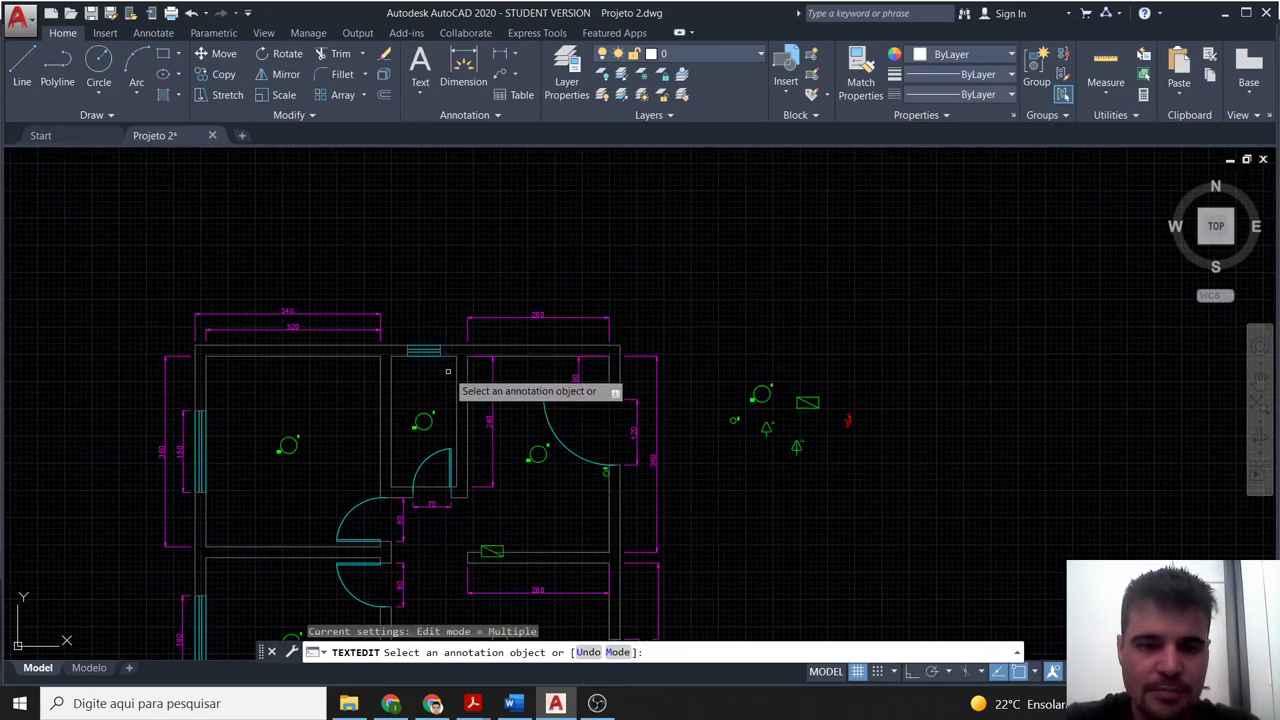
{"action": "scroll", "coordinate": [558, 374], "scroll_direction": "up", "scroll_amount": 2}
{"action": "scroll", "coordinate": [650, 431], "scroll_direction": "up", "scroll_amount": 2}
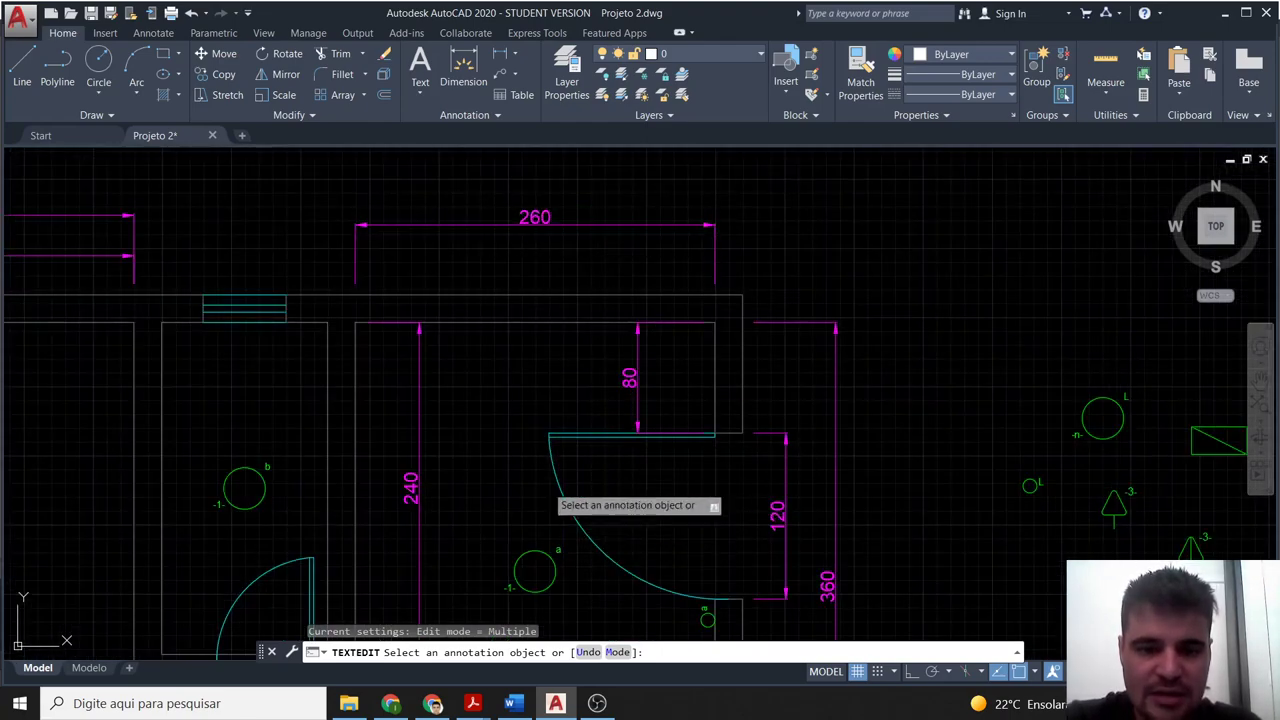
{"action": "scroll", "coordinate": [674, 494], "scroll_direction": "up", "scroll_amount": 1}
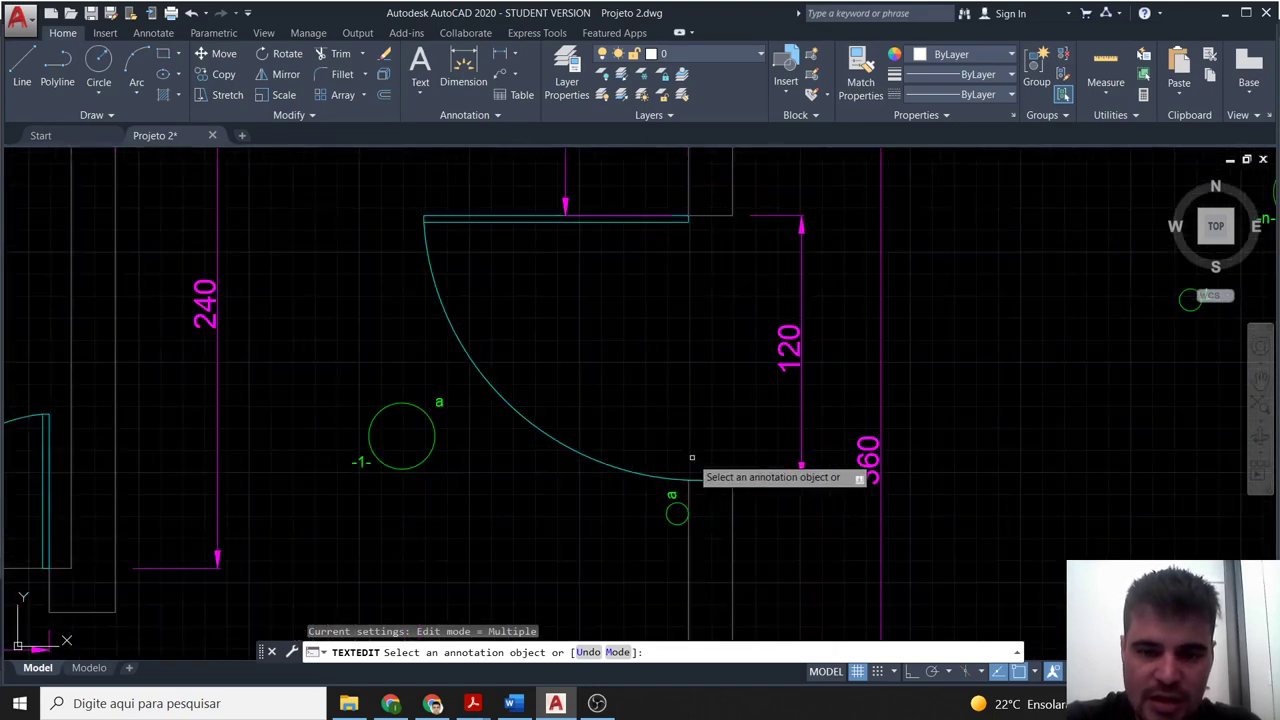
{"action": "scroll", "coordinate": [700, 477], "scroll_direction": "up", "scroll_amount": 1}
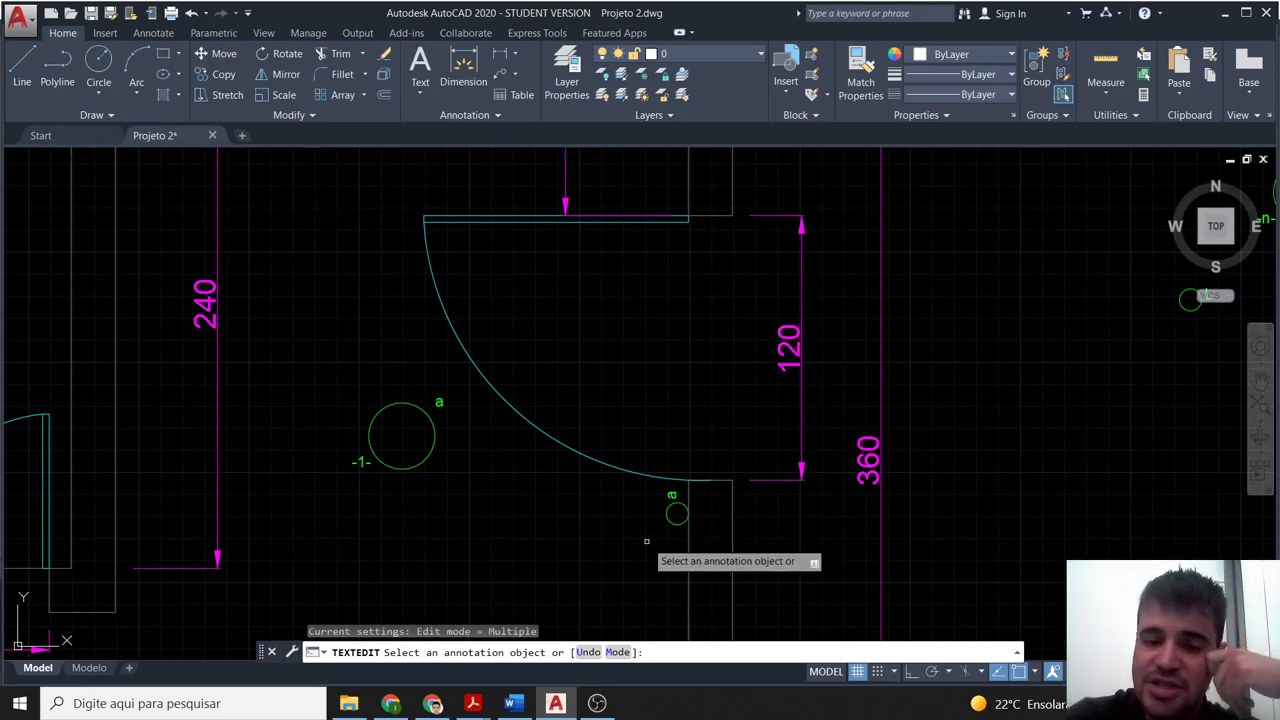
{"action": "scroll", "coordinate": [571, 553], "scroll_direction": "down", "scroll_amount": 2}
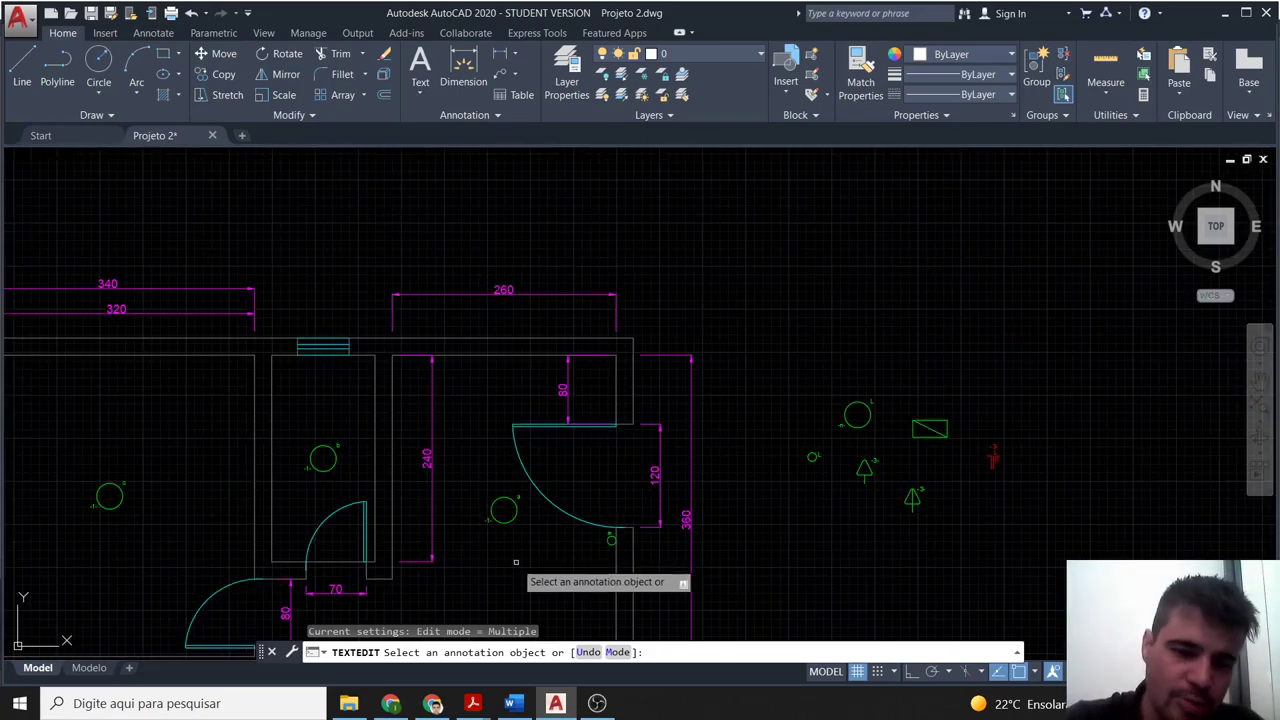
{"action": "middle_click_drag", "start_coordinate": [516, 562], "coordinate": [649, 452]}
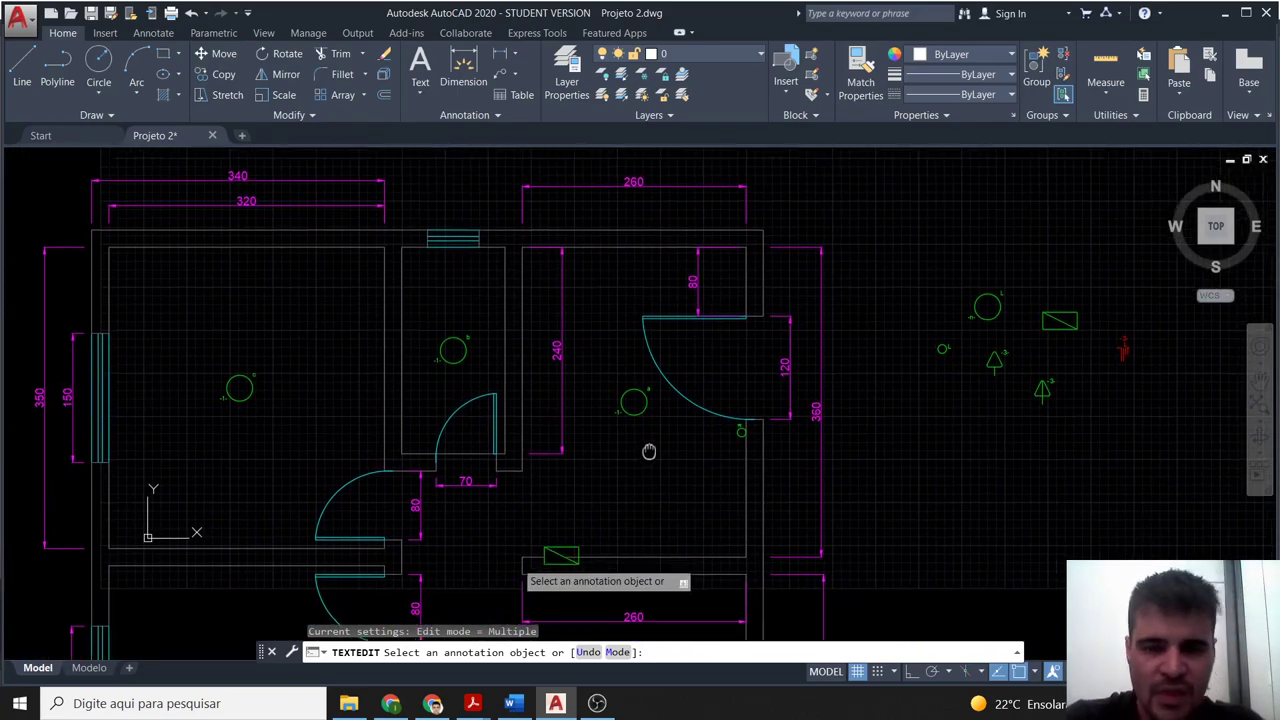
{"action": "middle_click_drag", "start_coordinate": [551, 423], "coordinate": [718, 436]}
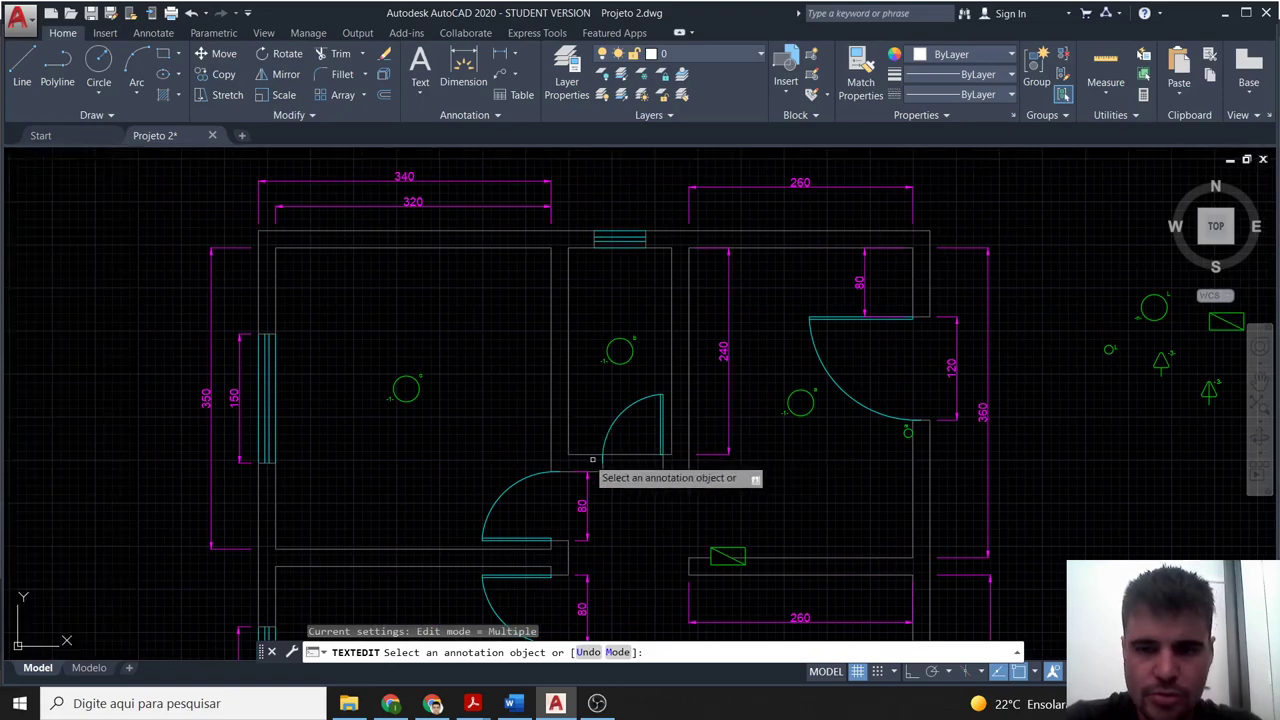
{"action": "scroll", "coordinate": [595, 436], "scroll_direction": "up", "scroll_amount": 4}
Paste a switch copy beside the small room's door and move it onto the wall line.
{"action": "key", "text": "ctrl+v"}
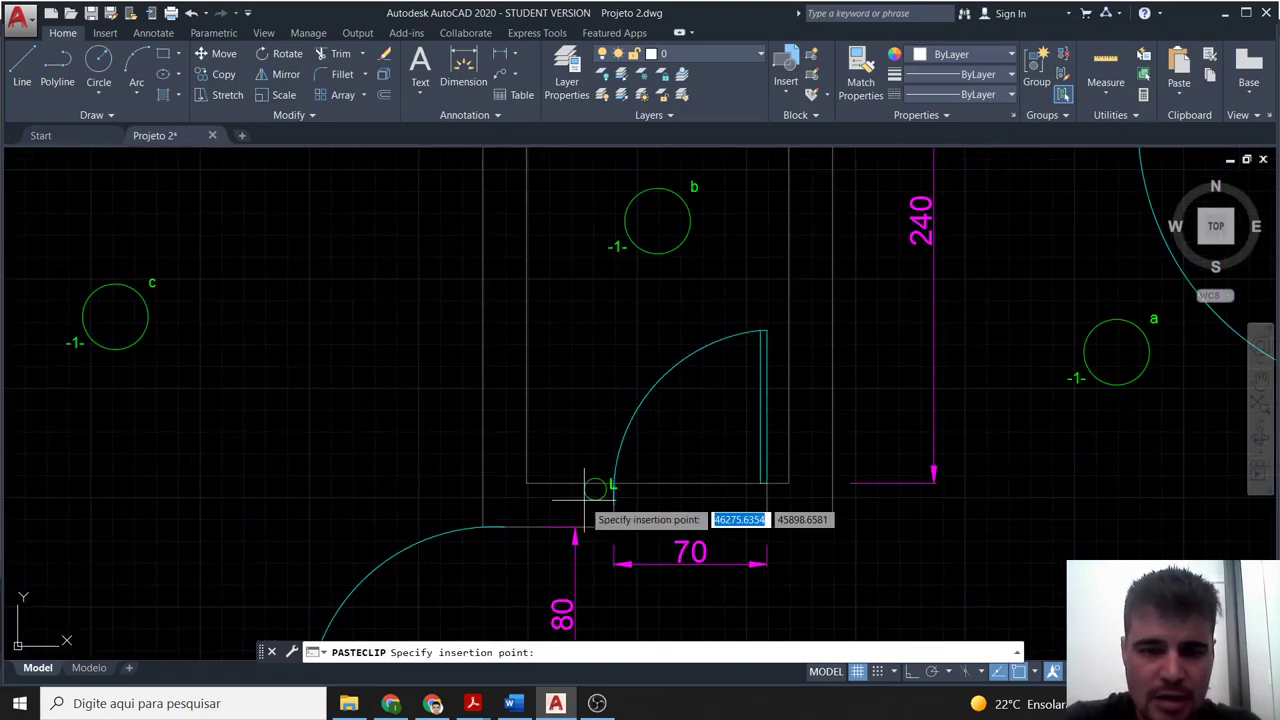
{"action": "scroll", "coordinate": [584, 467], "scroll_direction": "up", "scroll_amount": 2}
{"action": "left_click", "coordinate": [558, 427]}
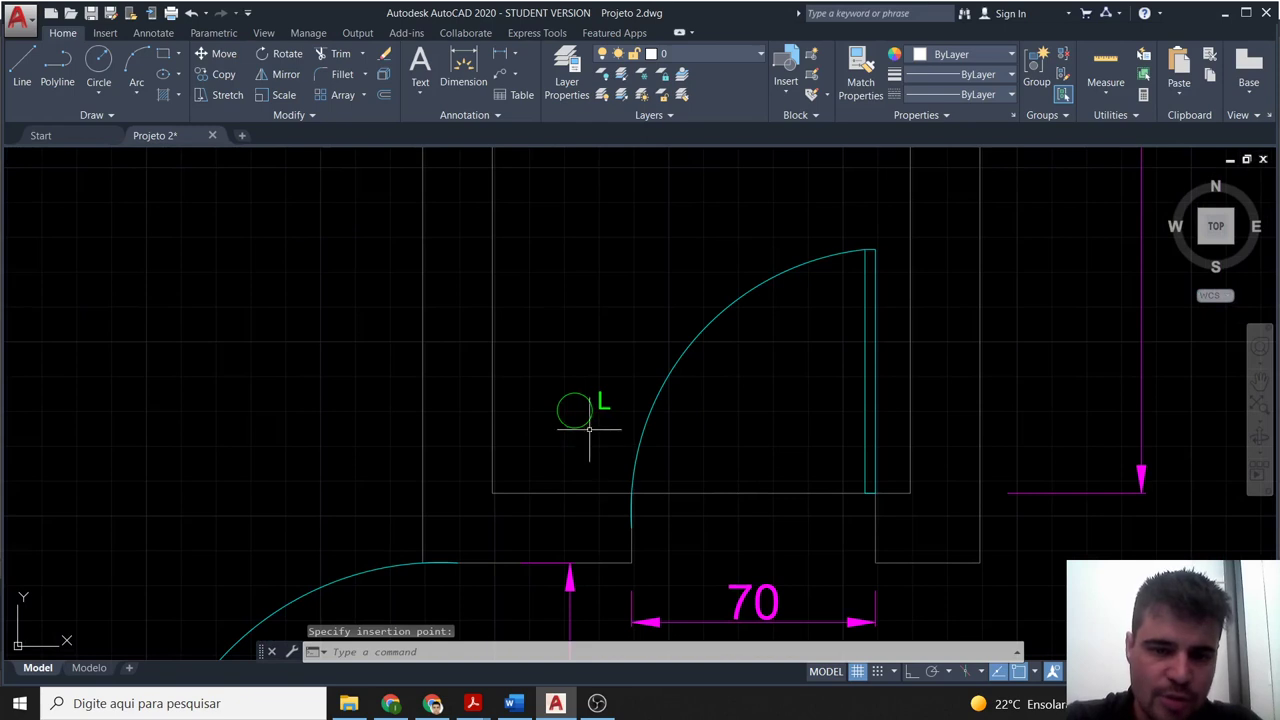
{"action": "left_click", "coordinate": [583, 420]}
{"action": "type", "text": "m"}
{"action": "key", "text": "Return"}
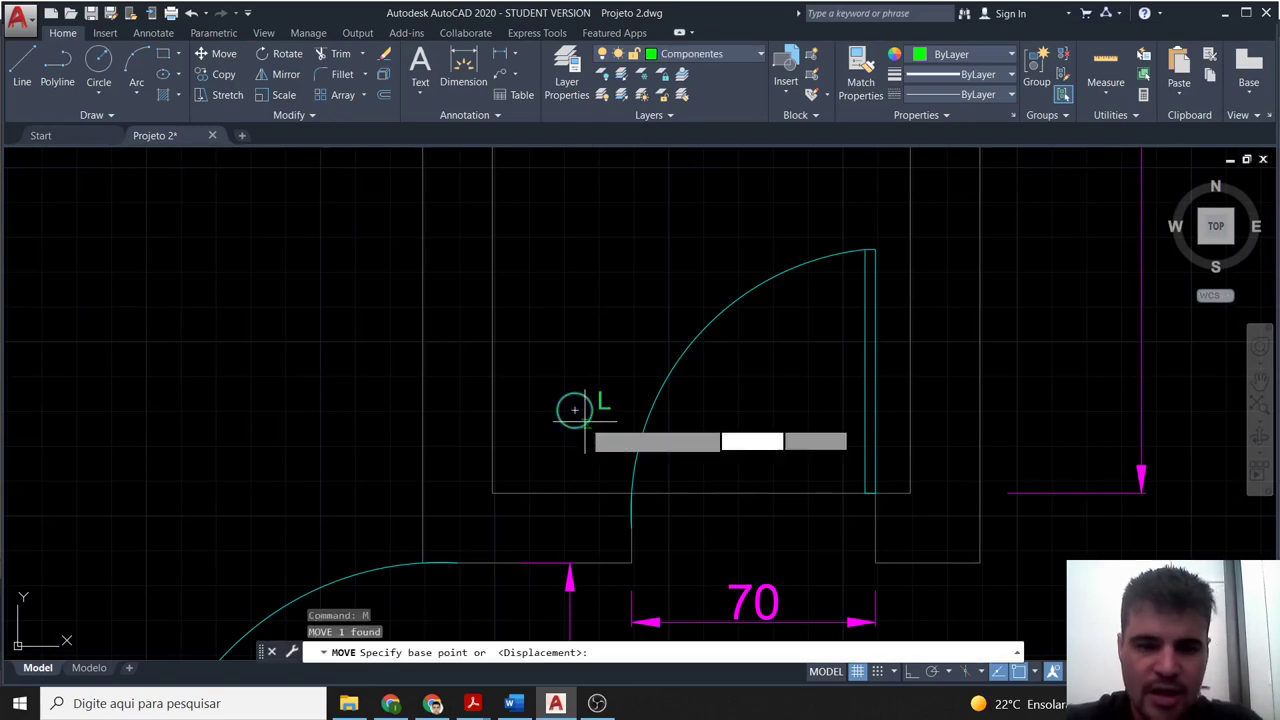
{"action": "left_click", "coordinate": [575, 410]}
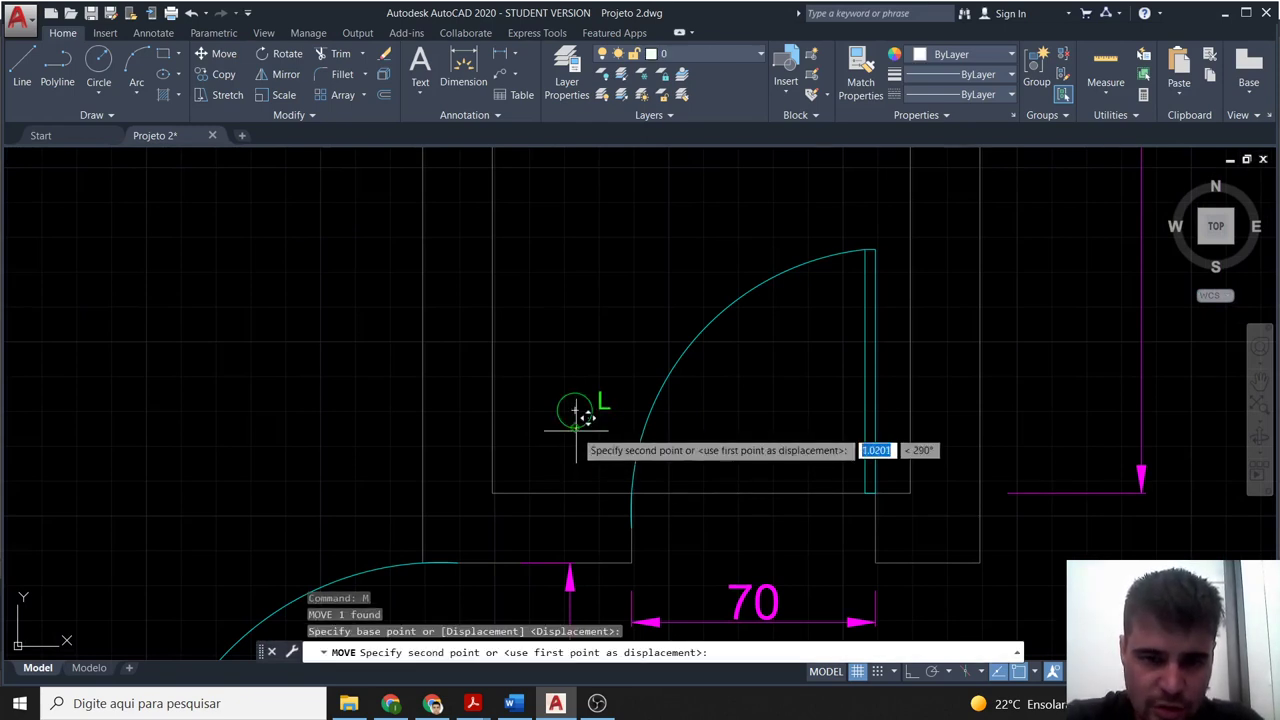
{"action": "left_click", "coordinate": [587, 488]}
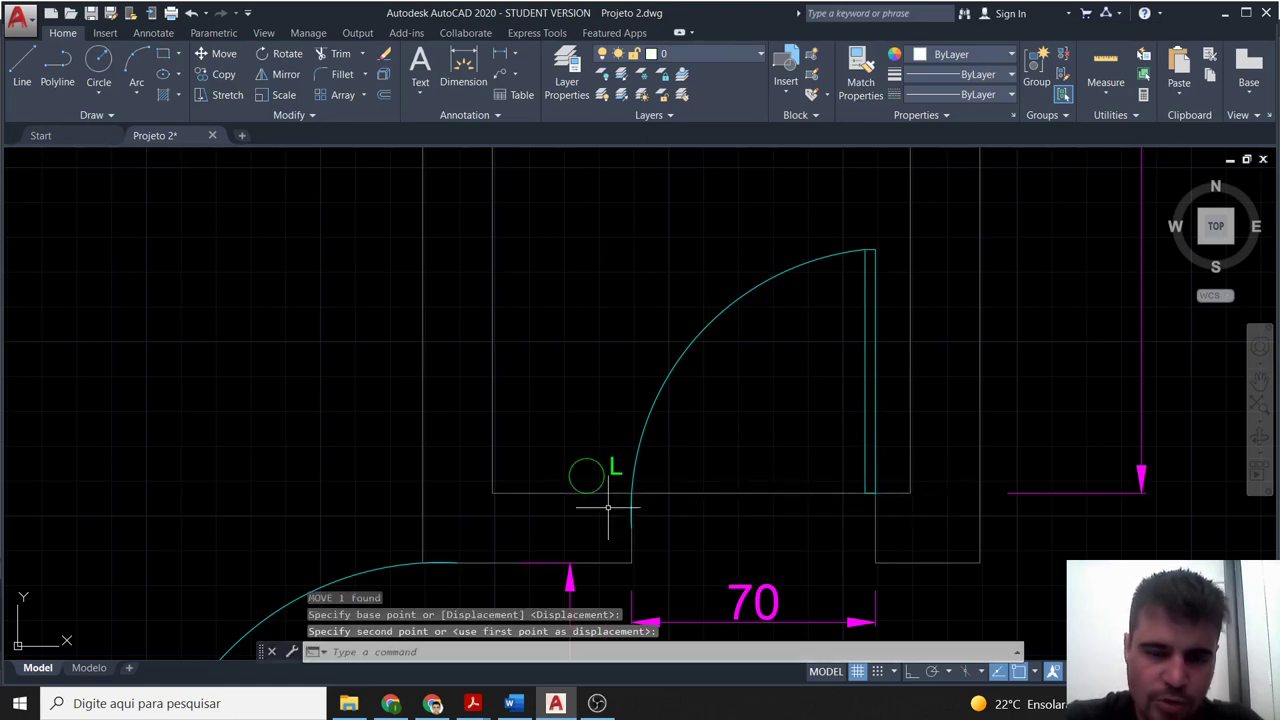
{"action": "scroll", "coordinate": [607, 508], "scroll_direction": "down", "scroll_amount": 2}
Explode the pasted switch and change its L label to b.
{"action": "left_click", "coordinate": [605, 485]}
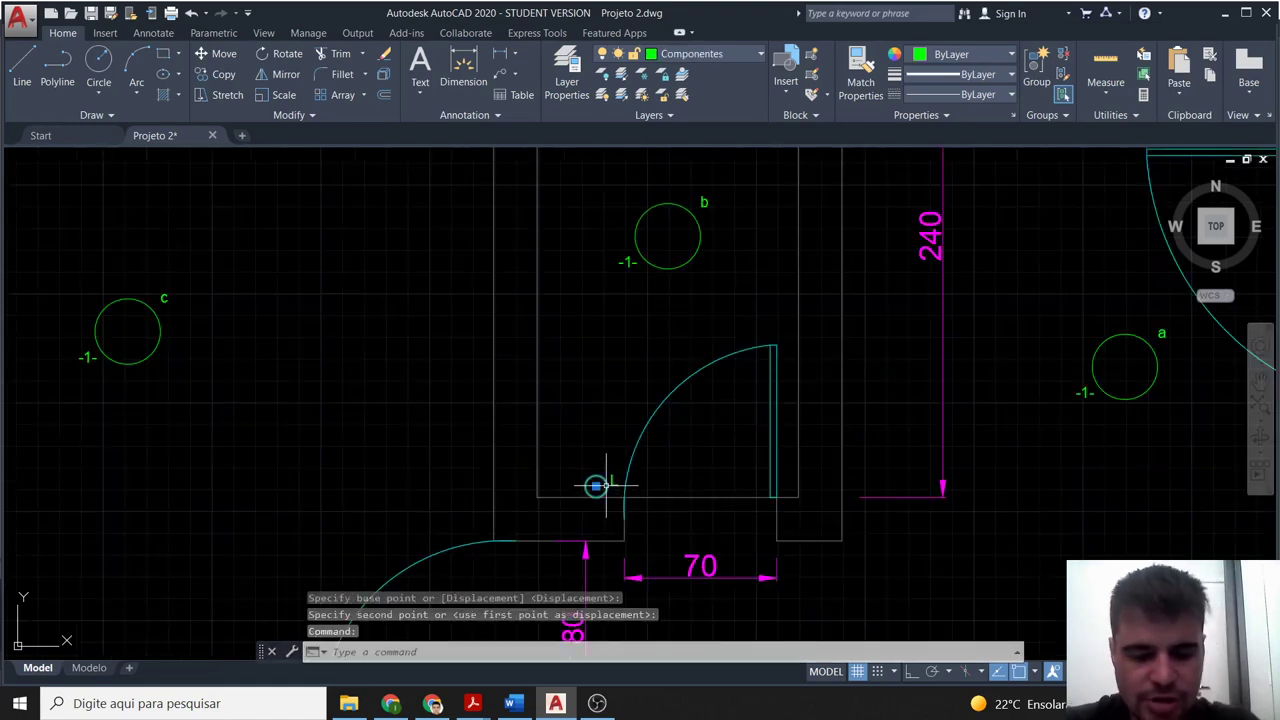
{"action": "type", "text": "x"}
{"action": "key", "text": "Return"}
{"action": "double_click", "coordinate": [611, 487]}
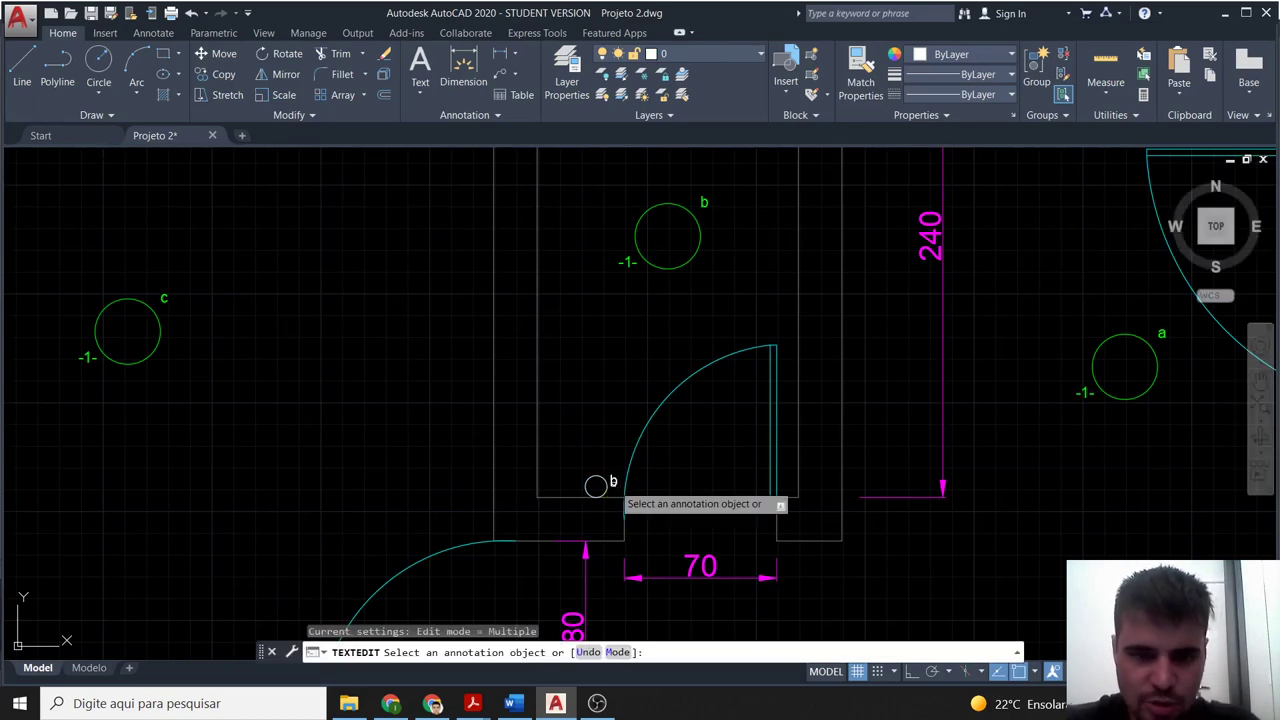
{"action": "key", "text": "Escape"}
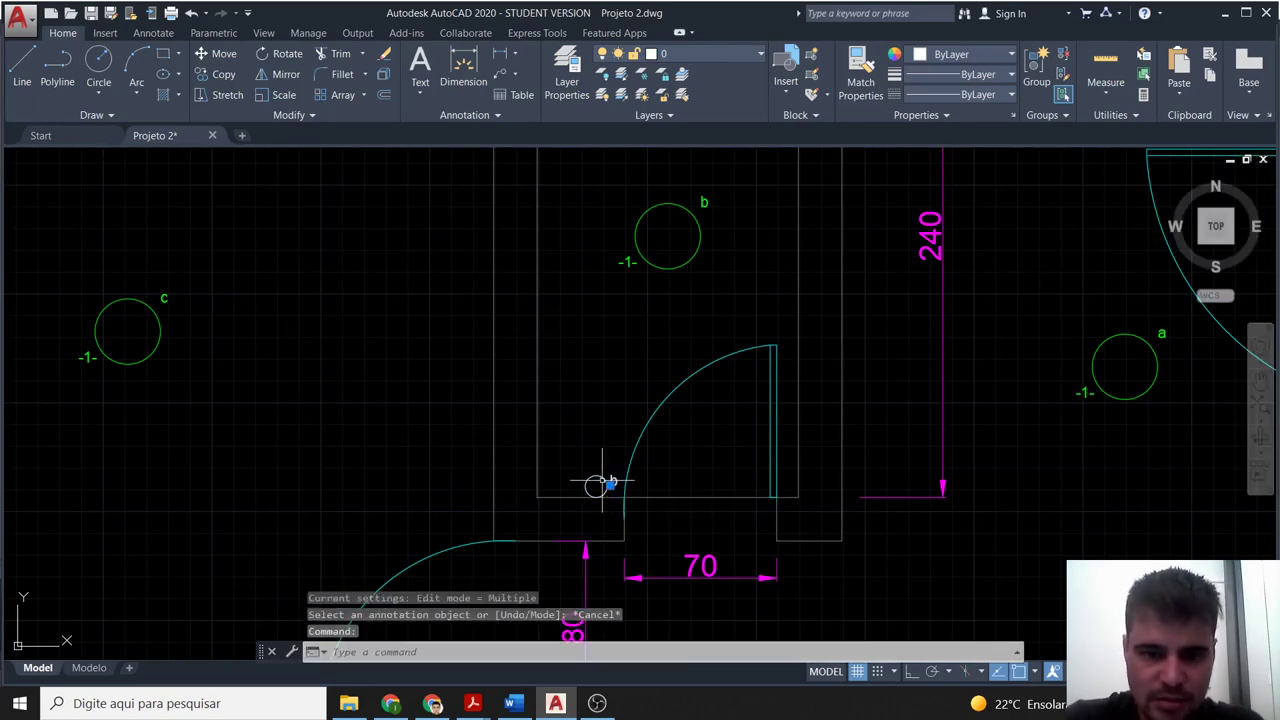
Put the switch circle on the Componentes layer.
{"action": "left_click", "coordinate": [598, 485]}
{"action": "left_click", "coordinate": [670, 60]}
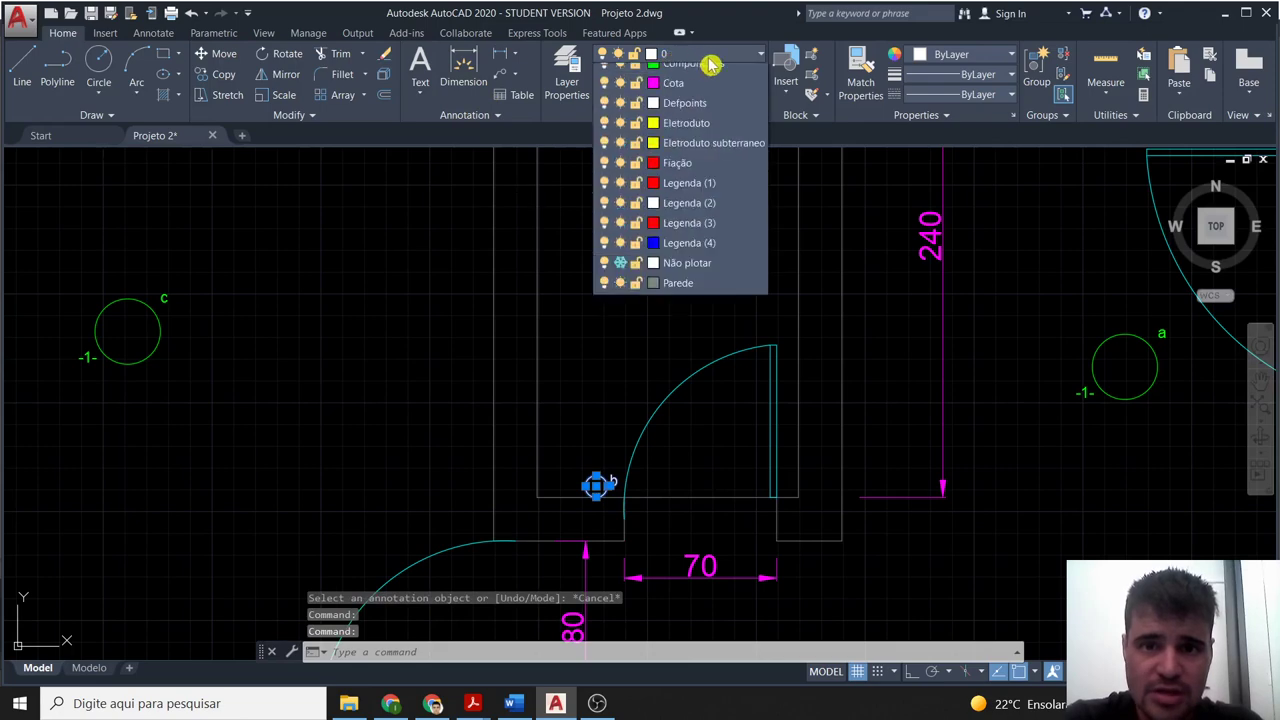
{"action": "left_click", "coordinate": [723, 109]}
{"action": "key", "text": "Escape"}
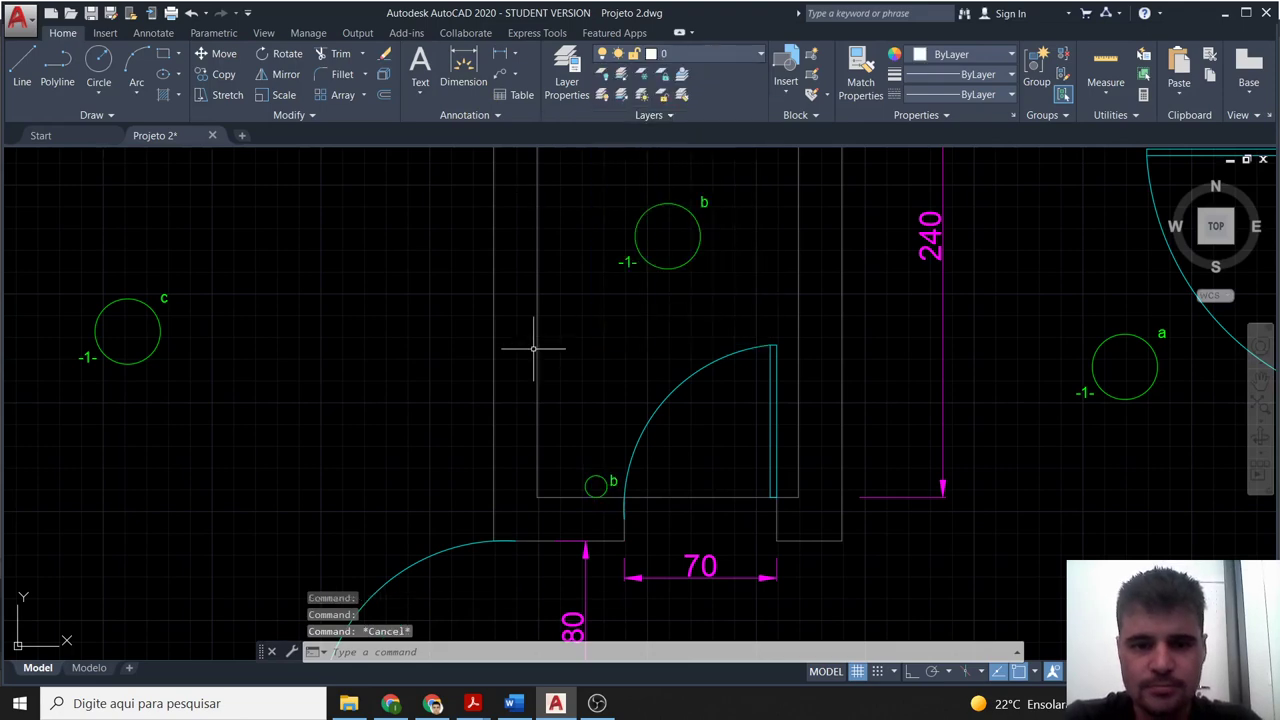
{"action": "scroll", "coordinate": [528, 343], "scroll_direction": "down", "scroll_amount": 2}
{"action": "middle_click_drag", "start_coordinate": [394, 400], "coordinate": [544, 345]}
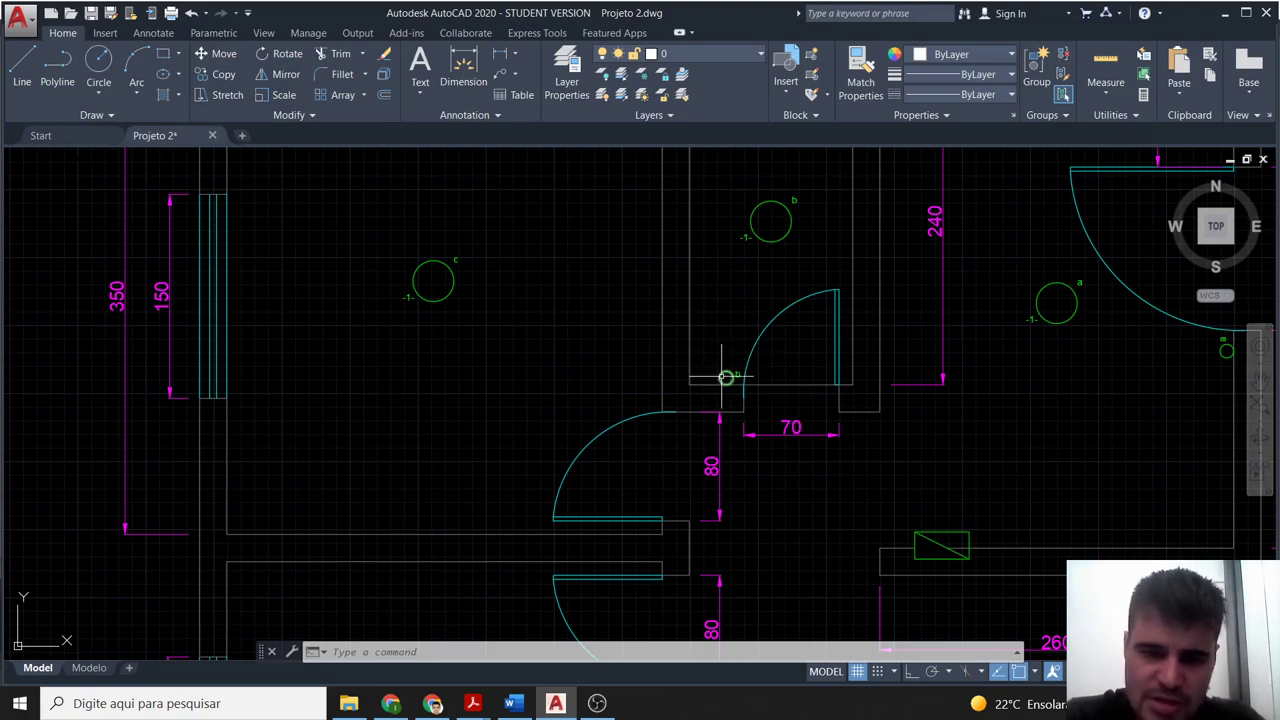
Paste another L switch near the door marked 80 and rotate it 90°.
{"action": "key", "text": "ctrl+v"}
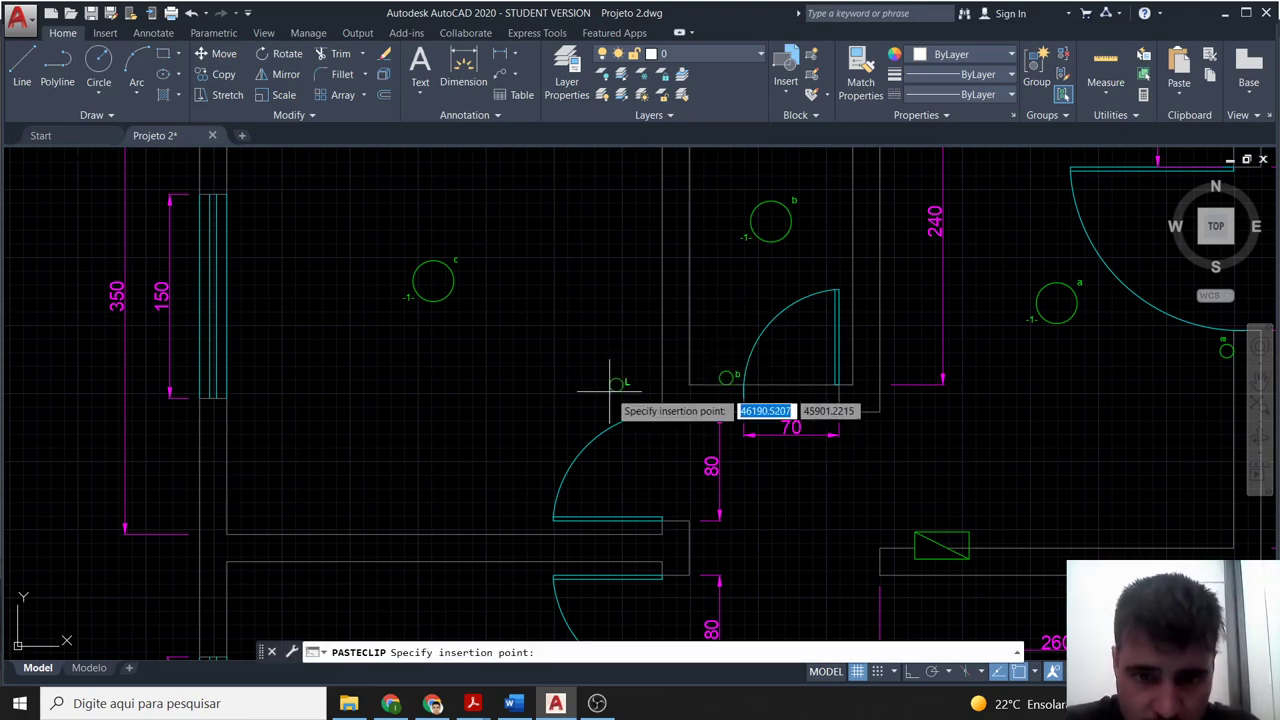
{"action": "left_click", "coordinate": [628, 393]}
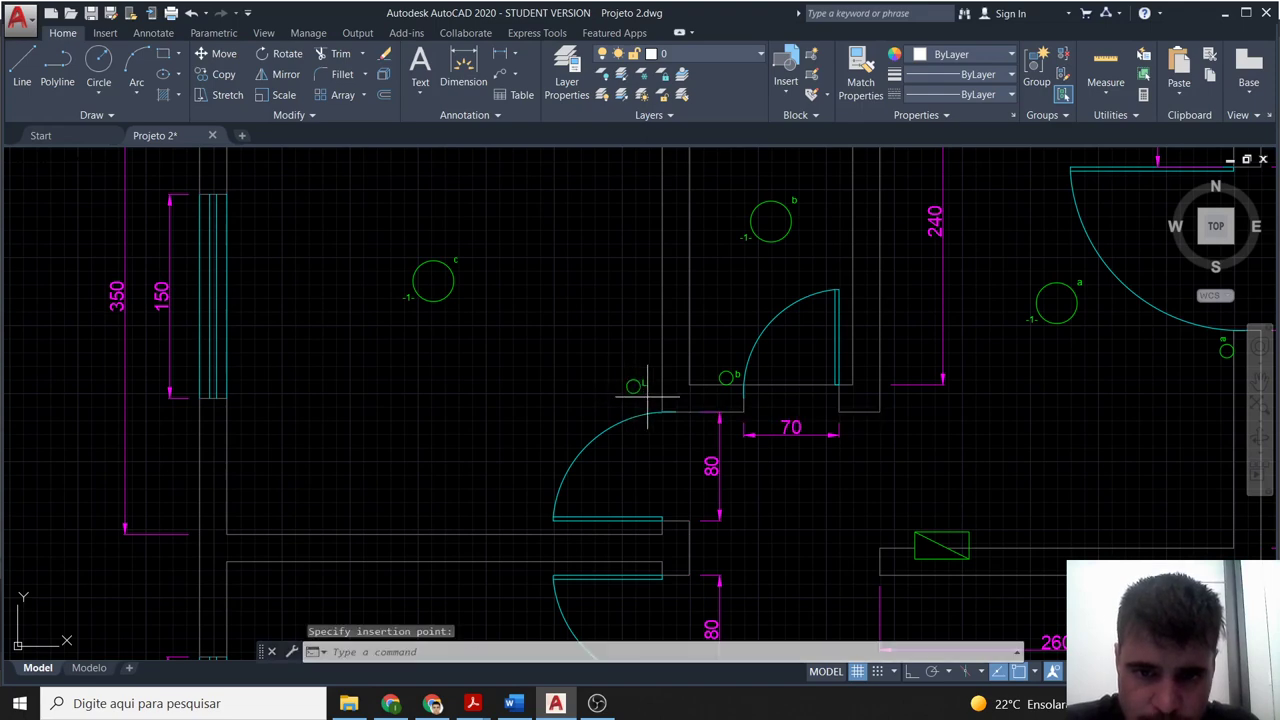
{"action": "left_click", "coordinate": [648, 395]}
{"action": "left_click", "coordinate": [626, 376]}
{"action": "type", "text": "ro"}
{"action": "key", "text": "Return"}
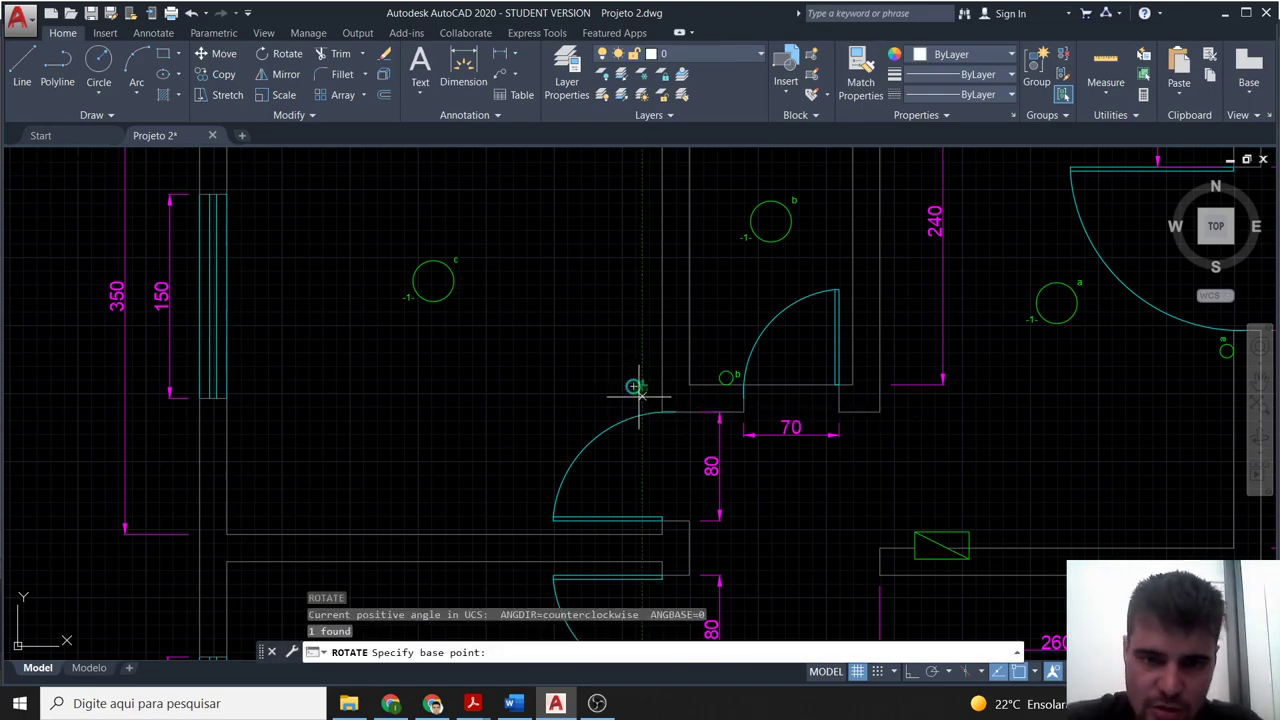
{"action": "left_click", "coordinate": [638, 394]}
{"action": "key", "text": "Return"}
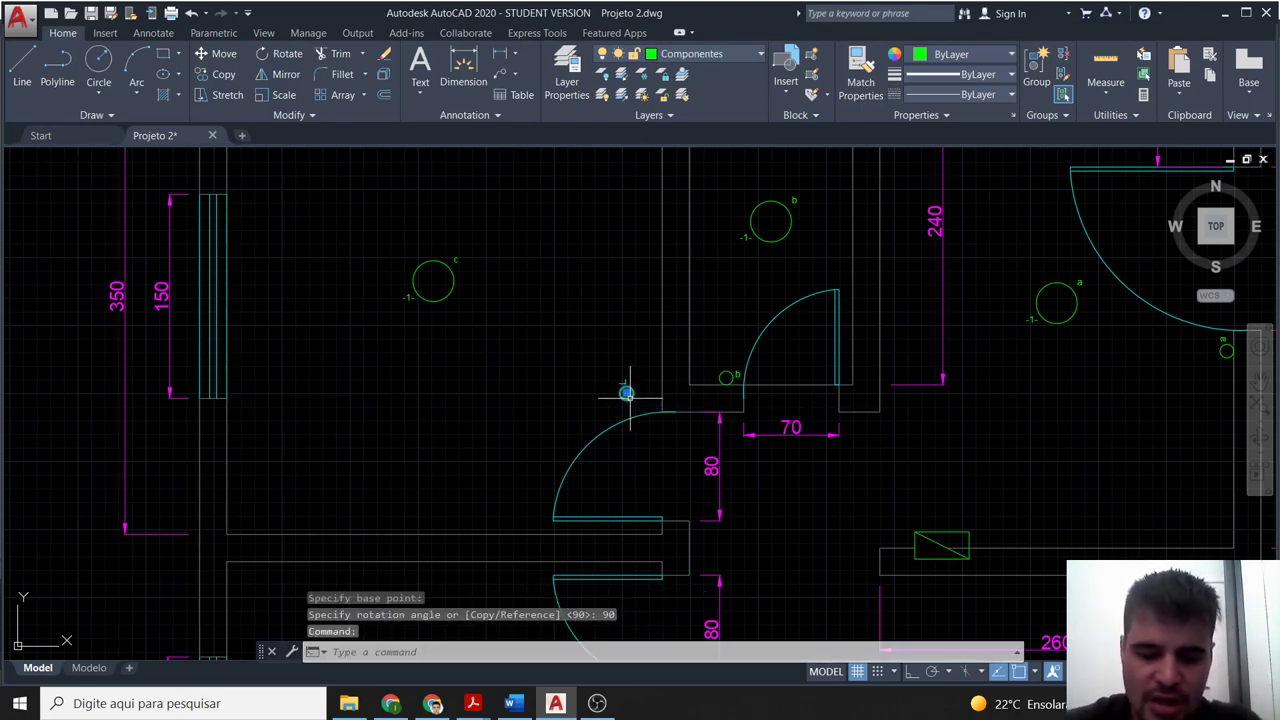
{"action": "type", "text": "m"}
Shift the rotated switch right so it sits against the wall by the door.
{"action": "key", "text": "Return"}
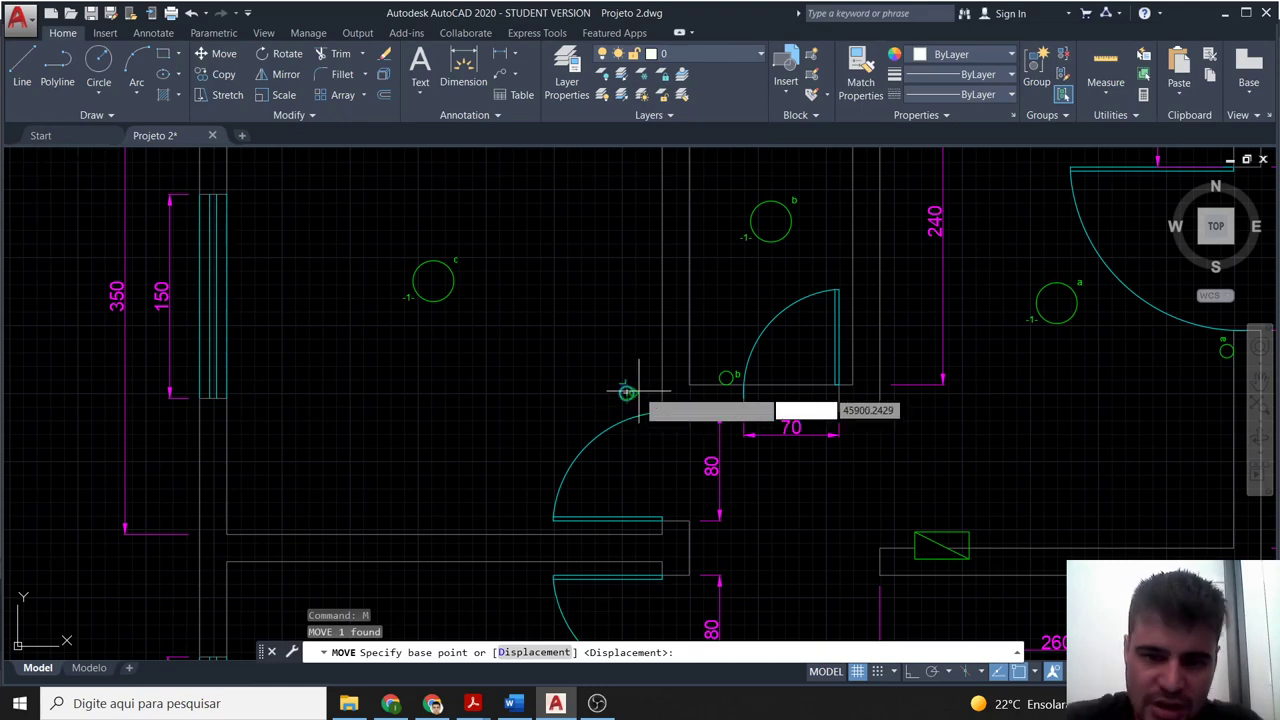
{"action": "left_click", "coordinate": [630, 392]}
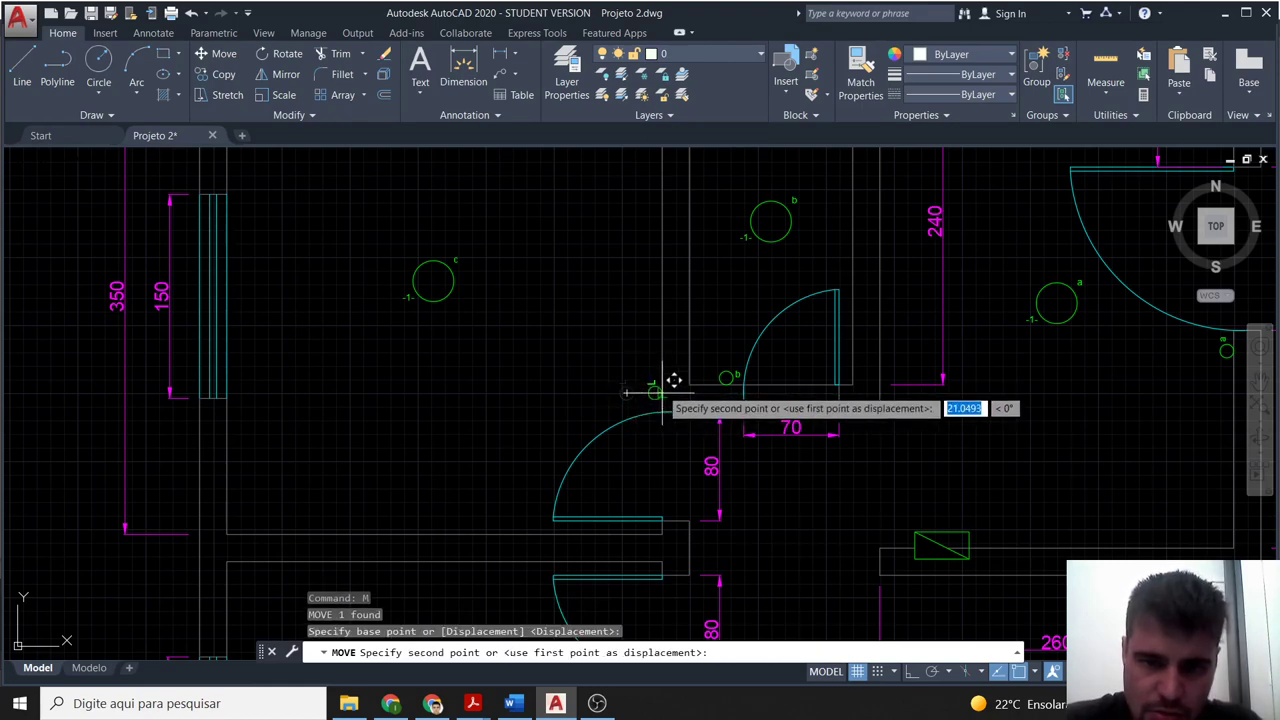
{"action": "left_click", "coordinate": [671, 399]}
{"action": "scroll", "coordinate": [659, 405], "scroll_direction": "up", "scroll_amount": 2}
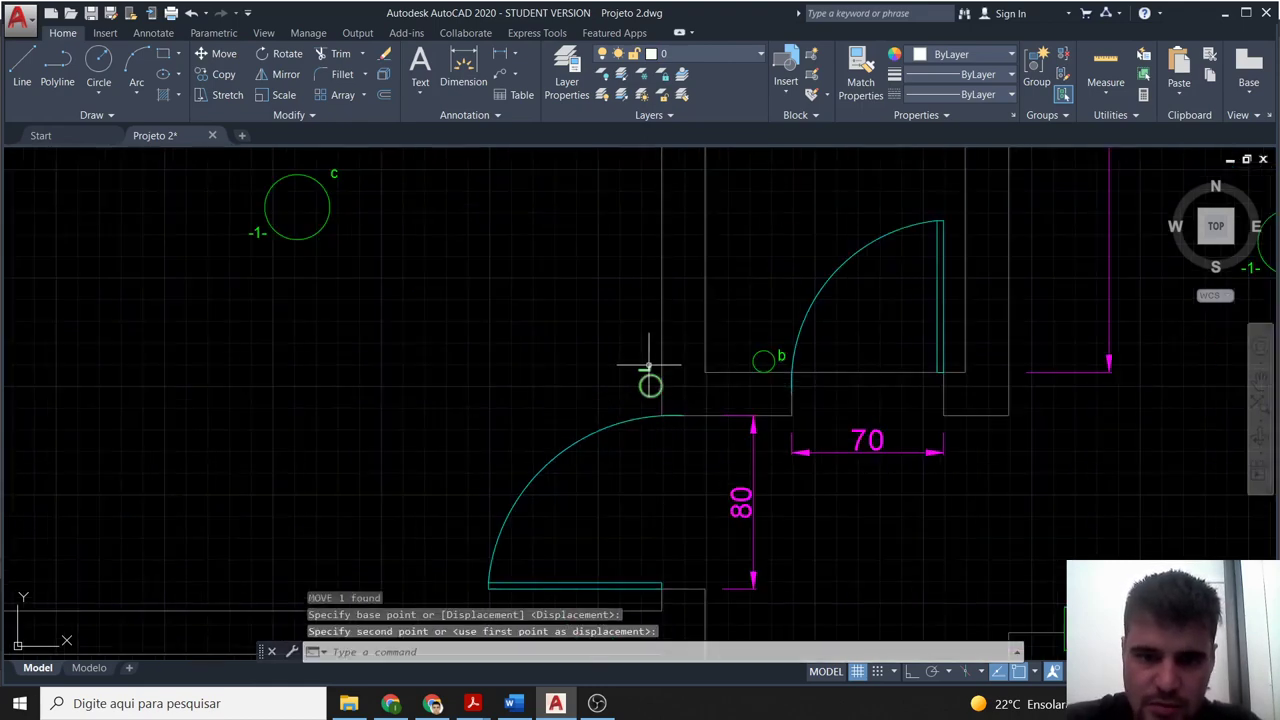
{"action": "double_click", "coordinate": [650, 377]}
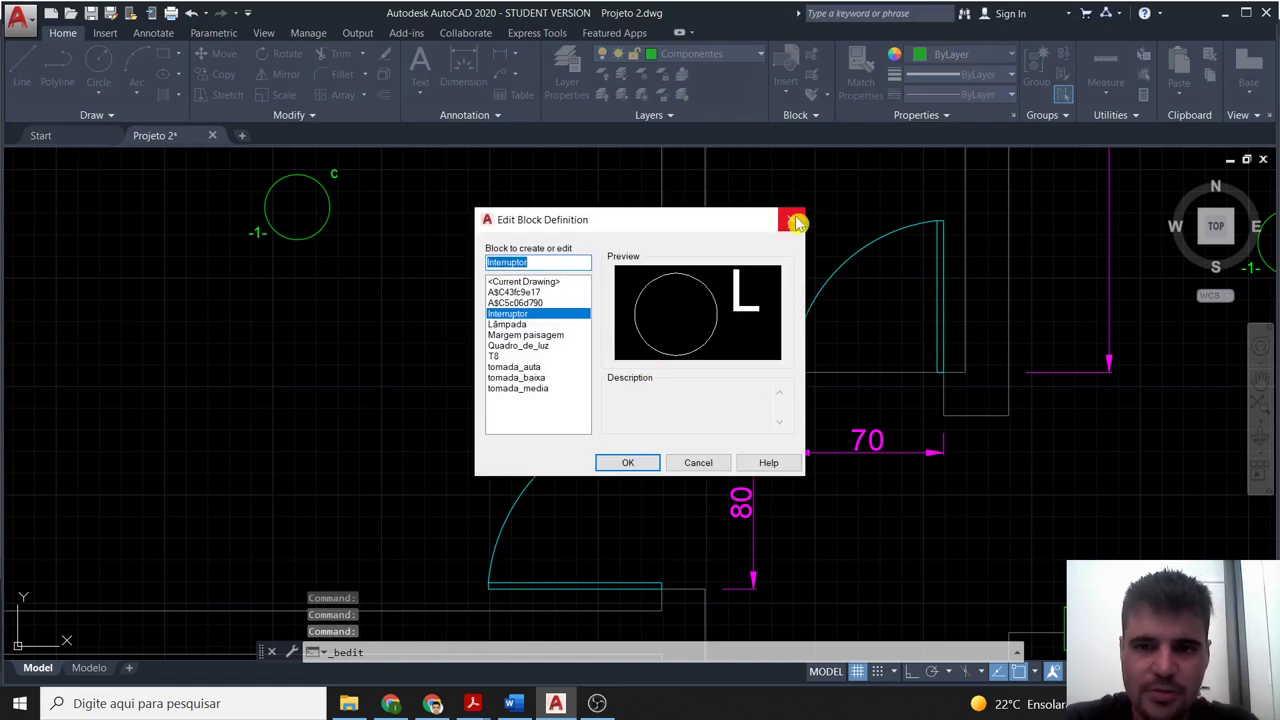
Close the block definition, explode the switch by door 80, and relabel it b.
{"action": "left_click", "coordinate": [793, 220]}
{"action": "left_click", "coordinate": [645, 376]}
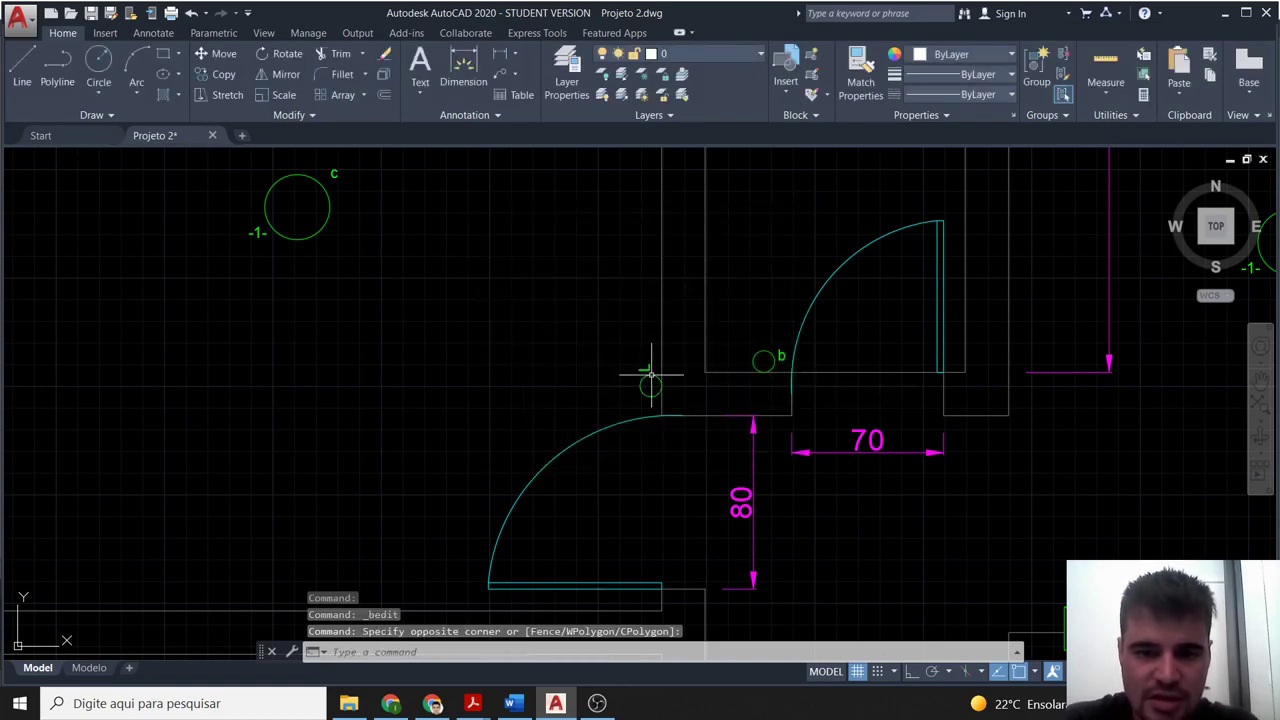
{"action": "left_click", "coordinate": [646, 376]}
{"action": "type", "text": "x"}
{"action": "key", "text": "Return"}
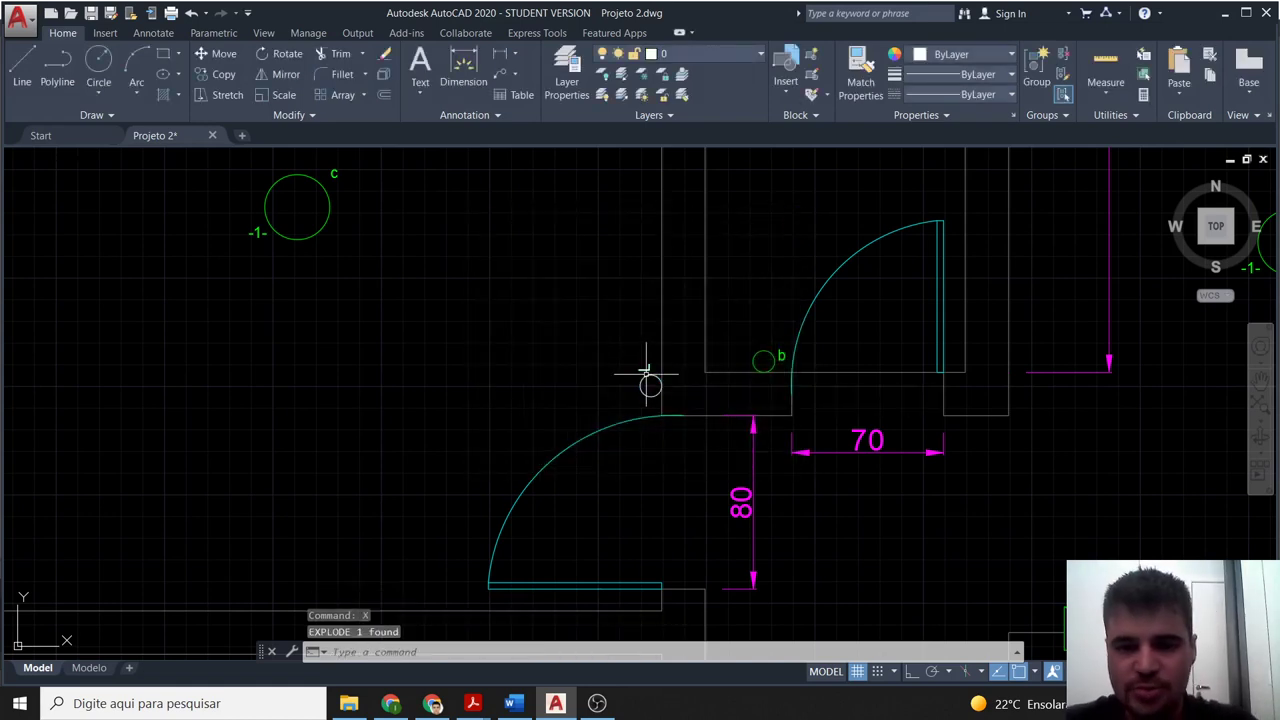
{"action": "double_click", "coordinate": [651, 376]}
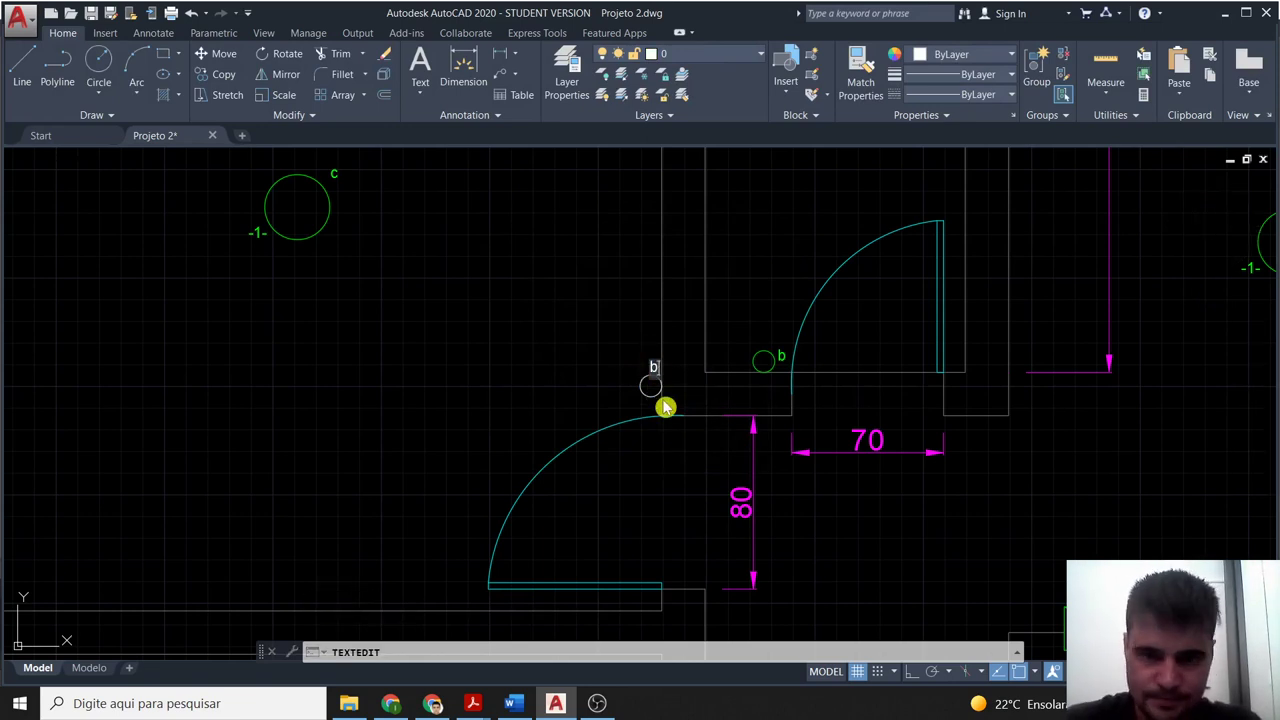
{"action": "left_click", "coordinate": [625, 396]}
{"action": "key", "text": "Escape"}
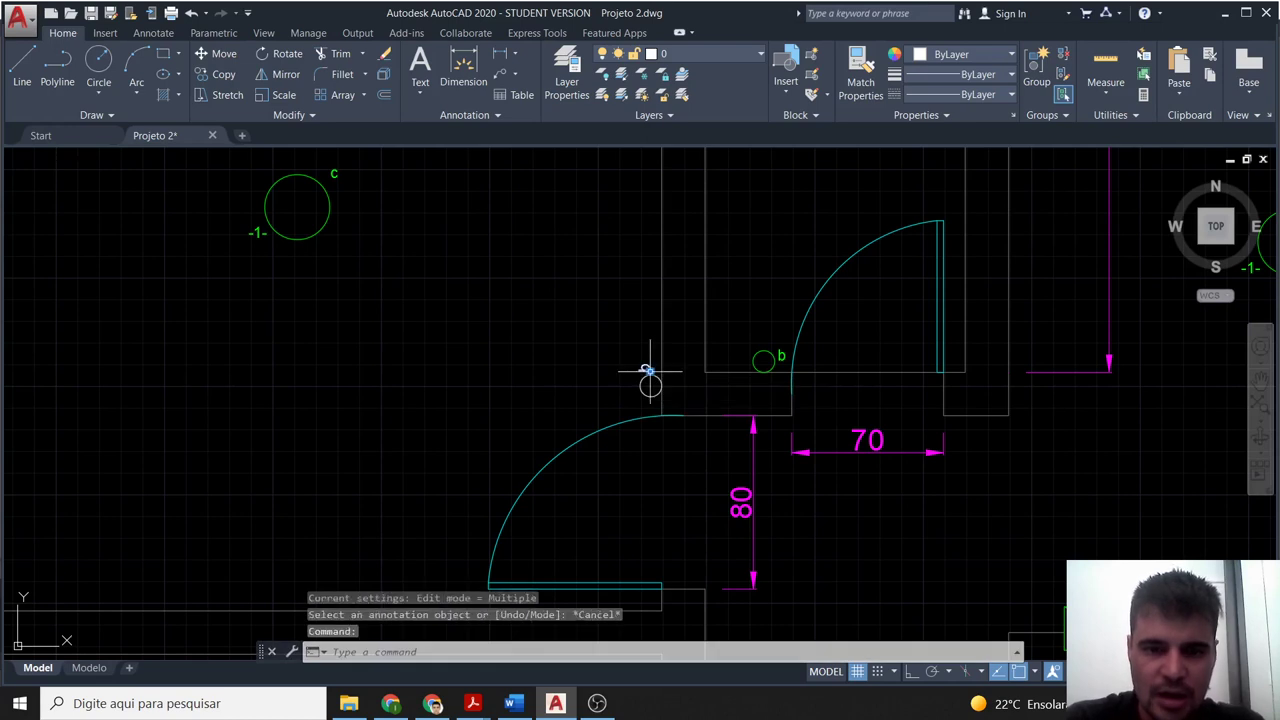
Put the exploded switch circle on the Componentes layer.
{"action": "left_click", "coordinate": [650, 380]}
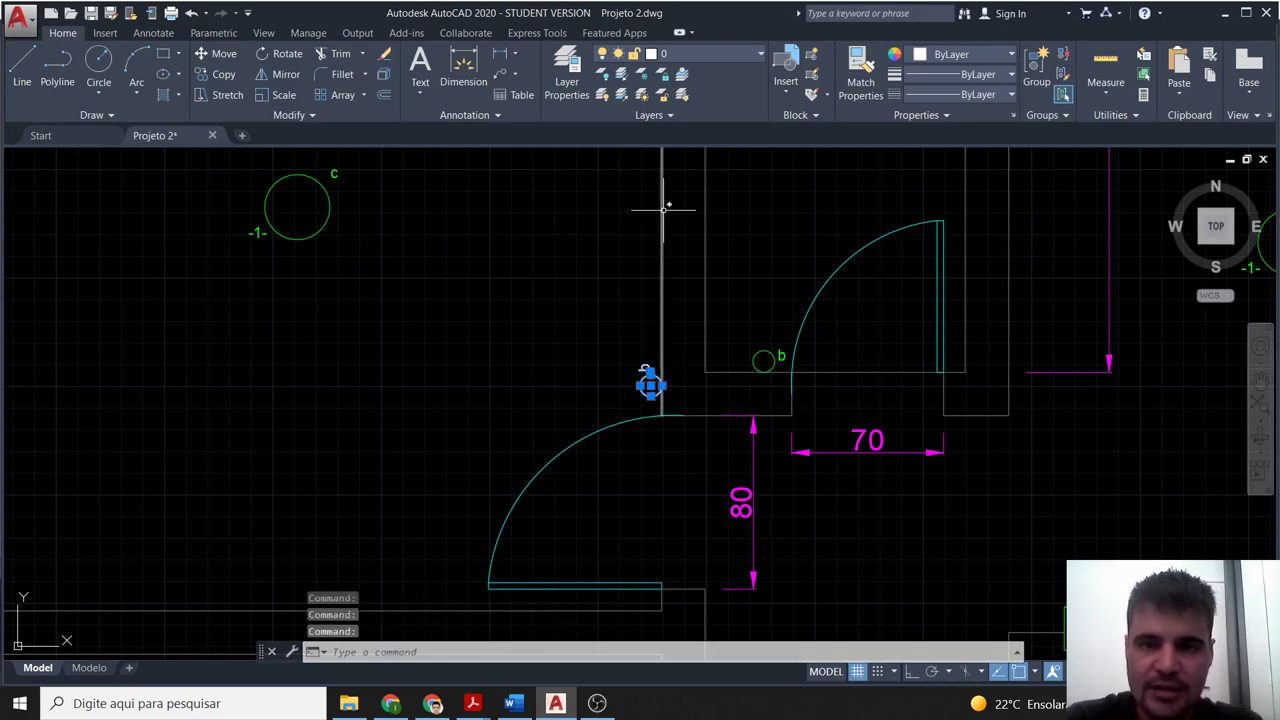
{"action": "left_click", "coordinate": [753, 58]}
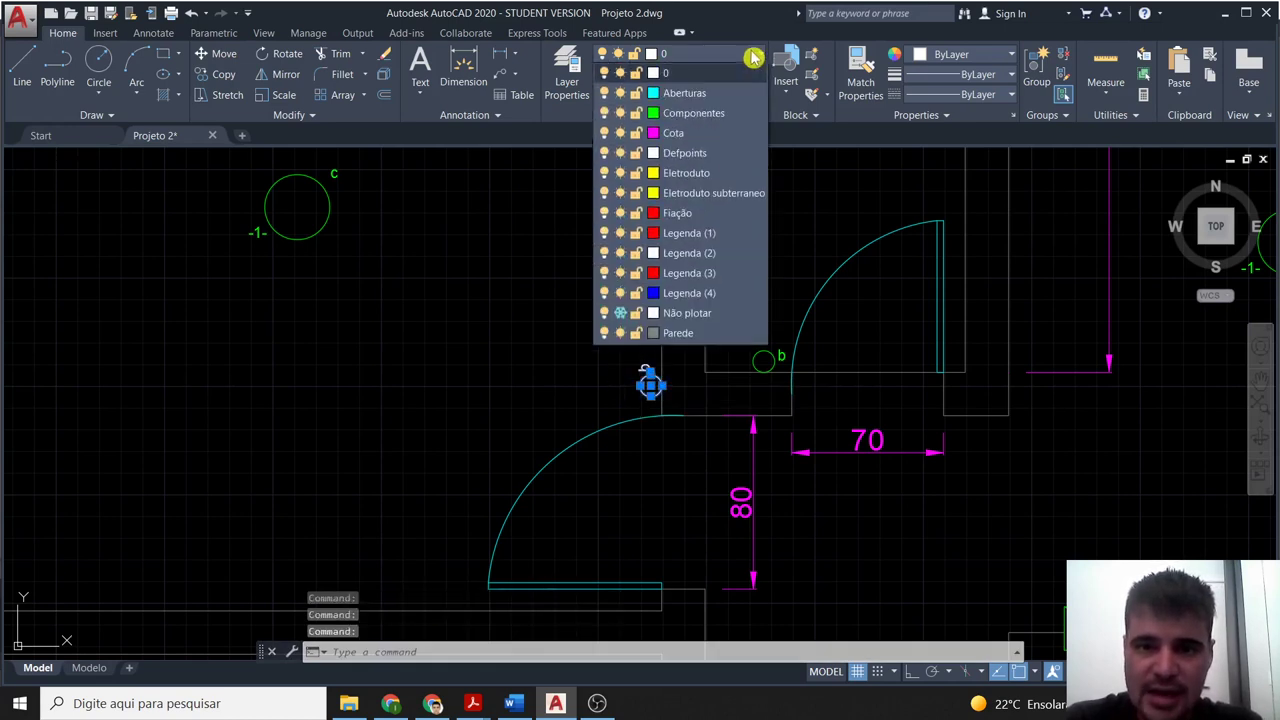
{"action": "left_click", "coordinate": [733, 116]}
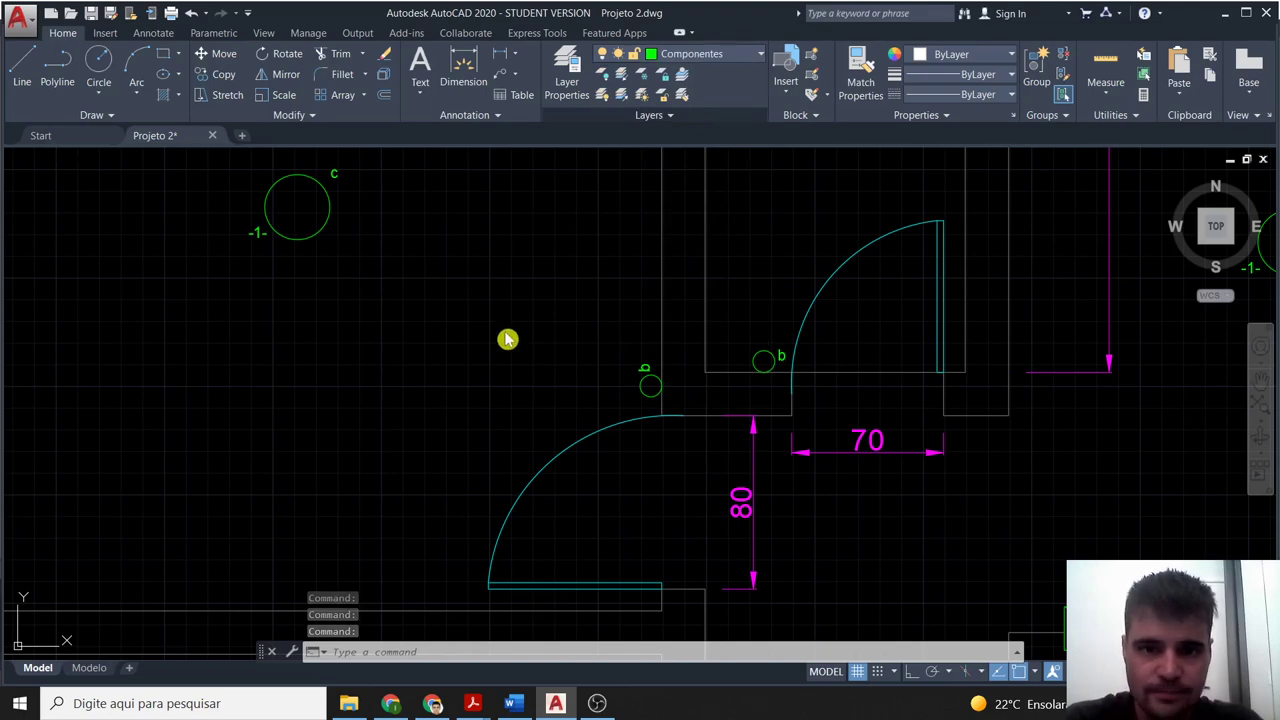
{"action": "key", "text": "Escape"}
{"action": "scroll", "coordinate": [505, 412], "scroll_direction": "down", "scroll_amount": 2}
{"action": "left_click", "coordinate": [505, 412]}
{"action": "scroll", "coordinate": [500, 408], "scroll_direction": "down", "scroll_amount": 1}
Make Componentes the current layer and paste a switch beside the lower room's door.
{"action": "key", "text": "Escape"}
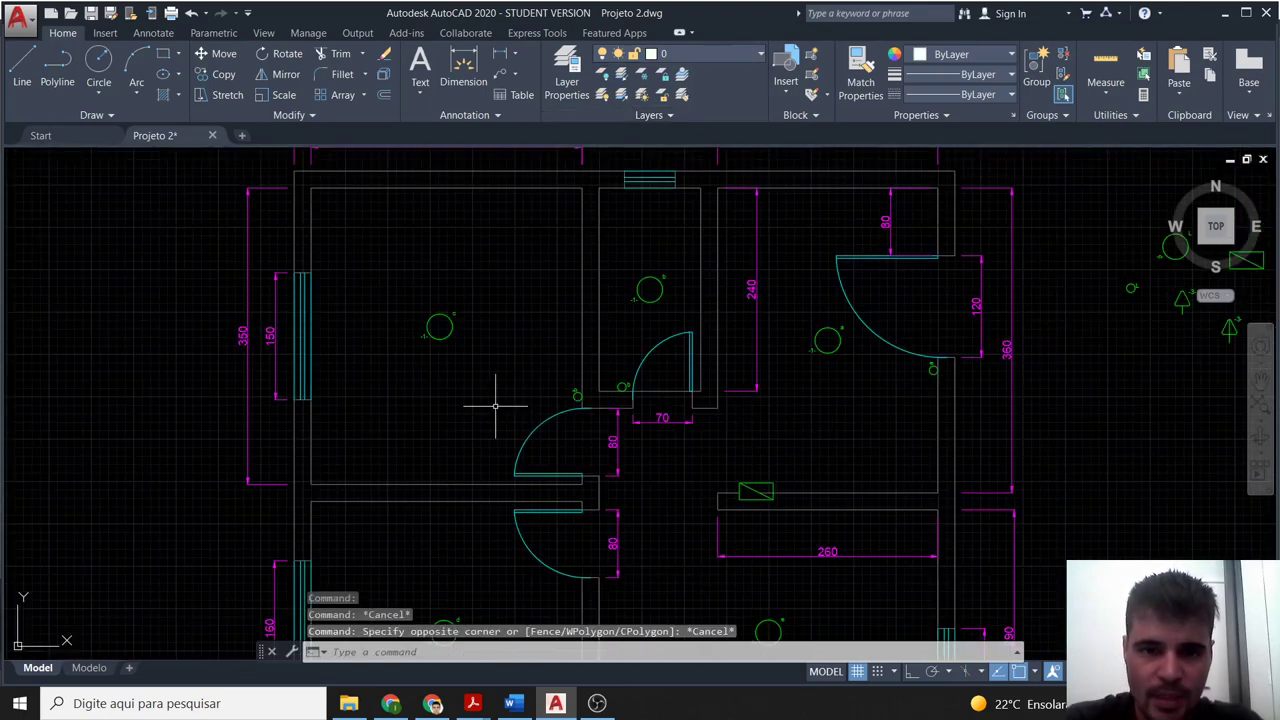
{"action": "left_click", "coordinate": [707, 60]}
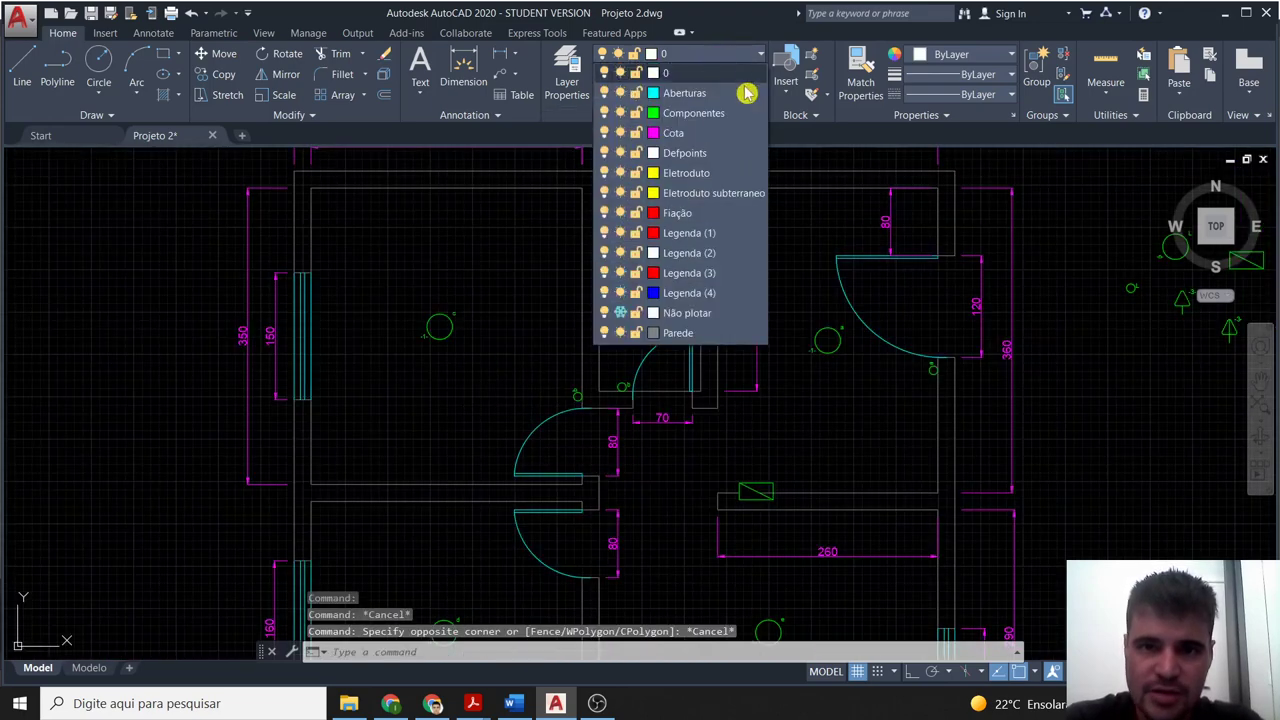
{"action": "left_click", "coordinate": [743, 116]}
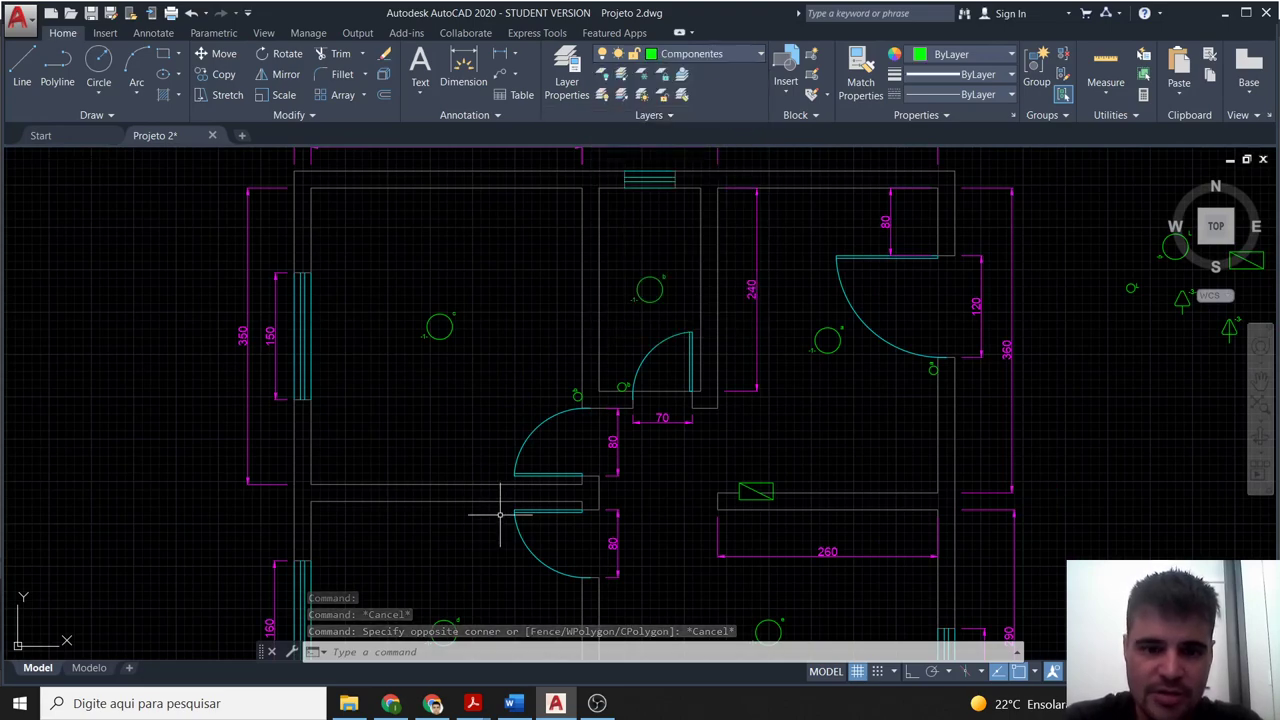
{"action": "scroll", "coordinate": [500, 508], "scroll_direction": "down", "scroll_amount": 1}
{"action": "scroll", "coordinate": [631, 393], "scroll_direction": "up", "scroll_amount": 3}
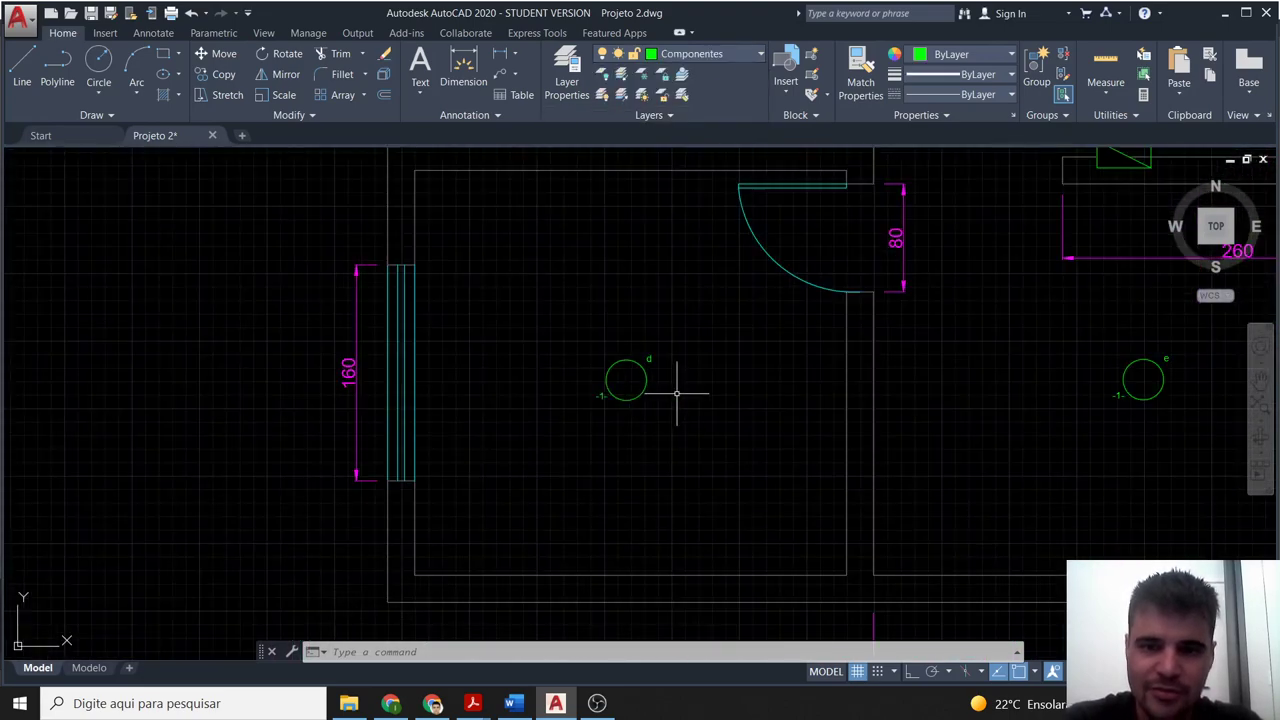
{"action": "middle_click_drag", "start_coordinate": [692, 369], "coordinate": [681, 387]}
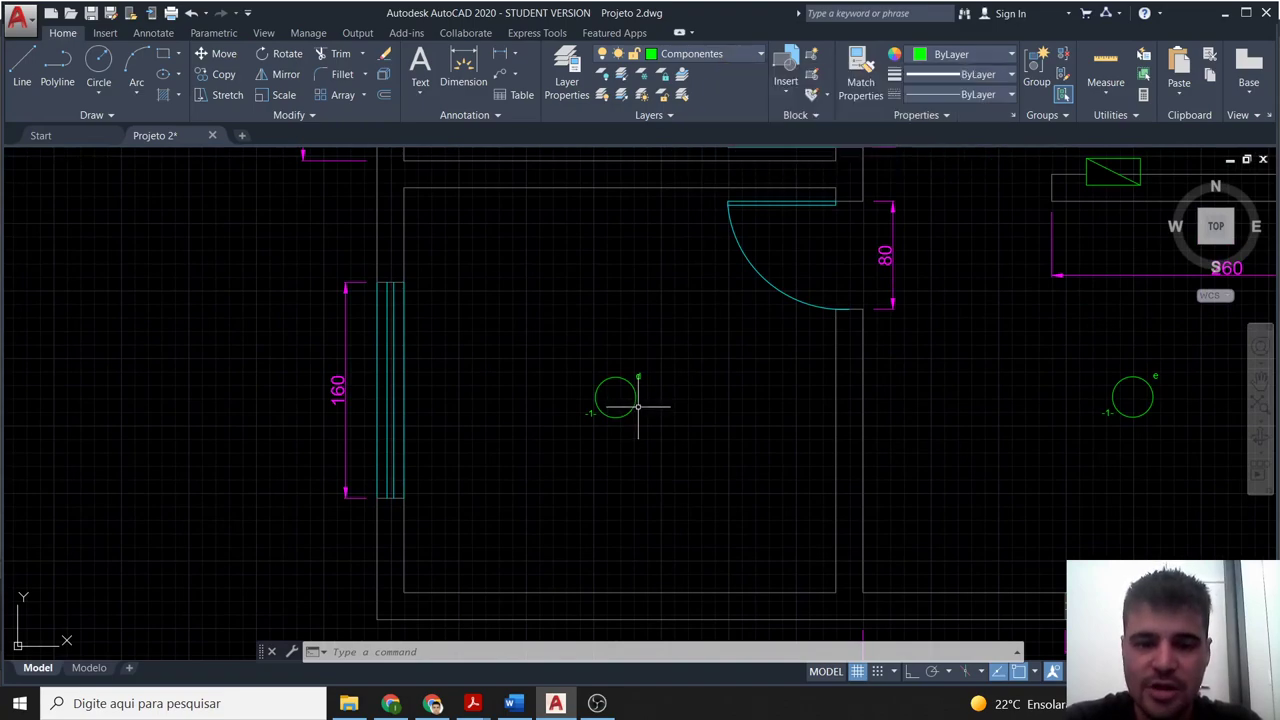
{"action": "scroll", "coordinate": [771, 400], "scroll_direction": "down", "scroll_amount": 3}
{"action": "mouse_move", "coordinate": [771, 397]}
{"action": "middle_mouse_down"}
{"action": "mouse_move", "coordinate": [671, 420]}
{"action": "mouse_move", "coordinate": [637, 444]}
{"action": "mouse_move", "coordinate": [671, 468]}
{"action": "middle_mouse_up"}
{"action": "key", "text": "ctrl+v"}
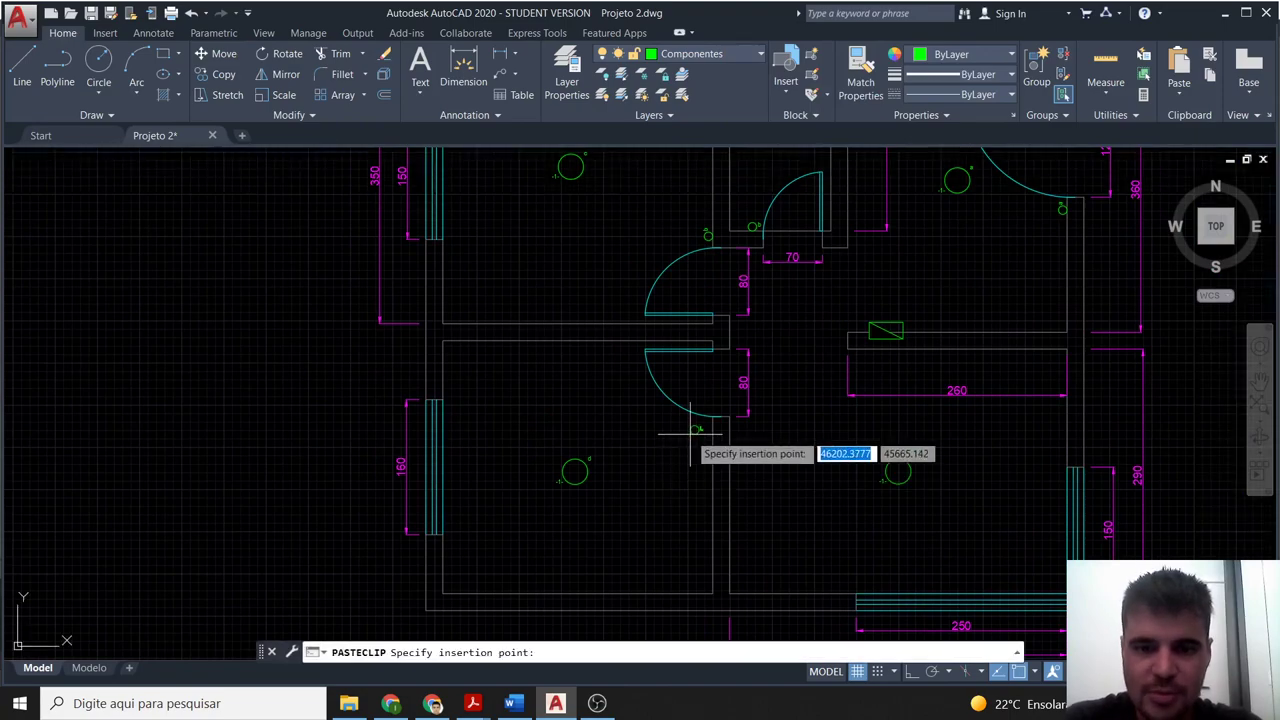
{"action": "scroll", "coordinate": [696, 437], "scroll_direction": "up", "scroll_amount": 5}
{"action": "scroll", "coordinate": [696, 437], "scroll_direction": "up", "scroll_amount": 1}
{"action": "left_click", "coordinate": [680, 447]}
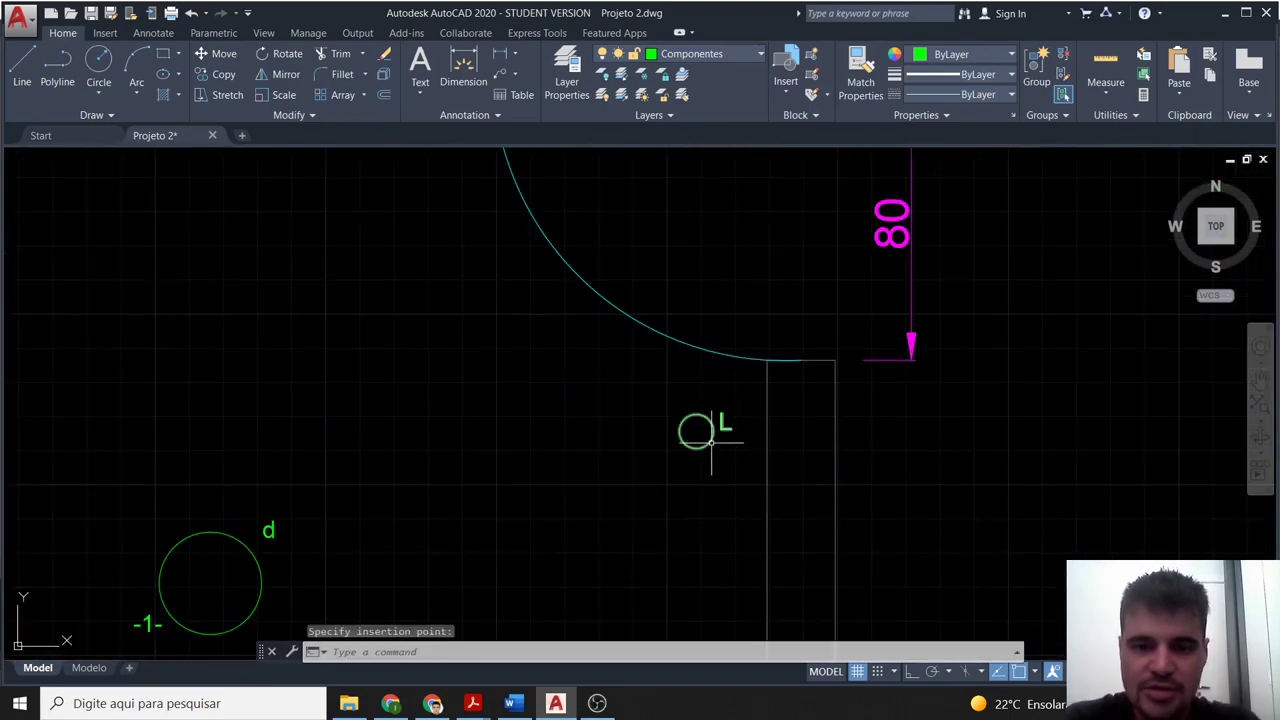
Rotate the pasted switch 90° about its circle's centre.
{"action": "left_click", "coordinate": [711, 441]}
{"action": "key", "text": "Escape"}
{"action": "key", "text": "Escape"}
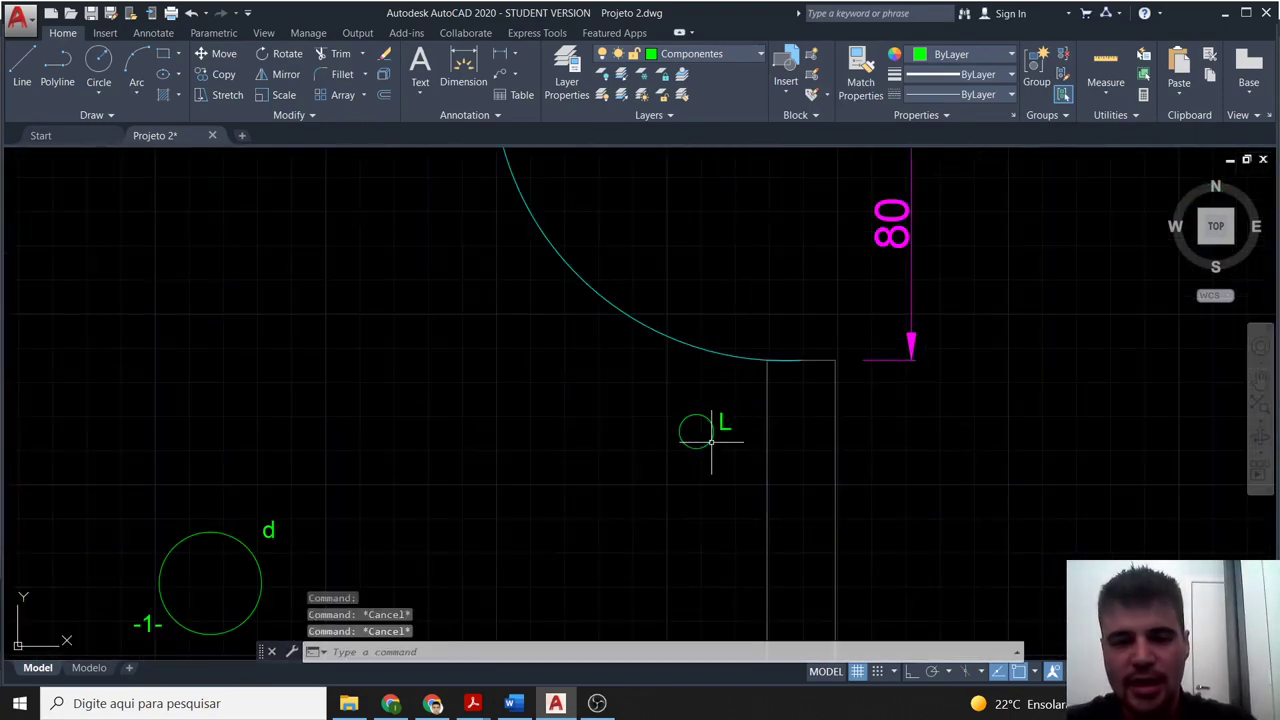
{"action": "left_click", "coordinate": [711, 441]}
{"action": "type", "text": "ro"}
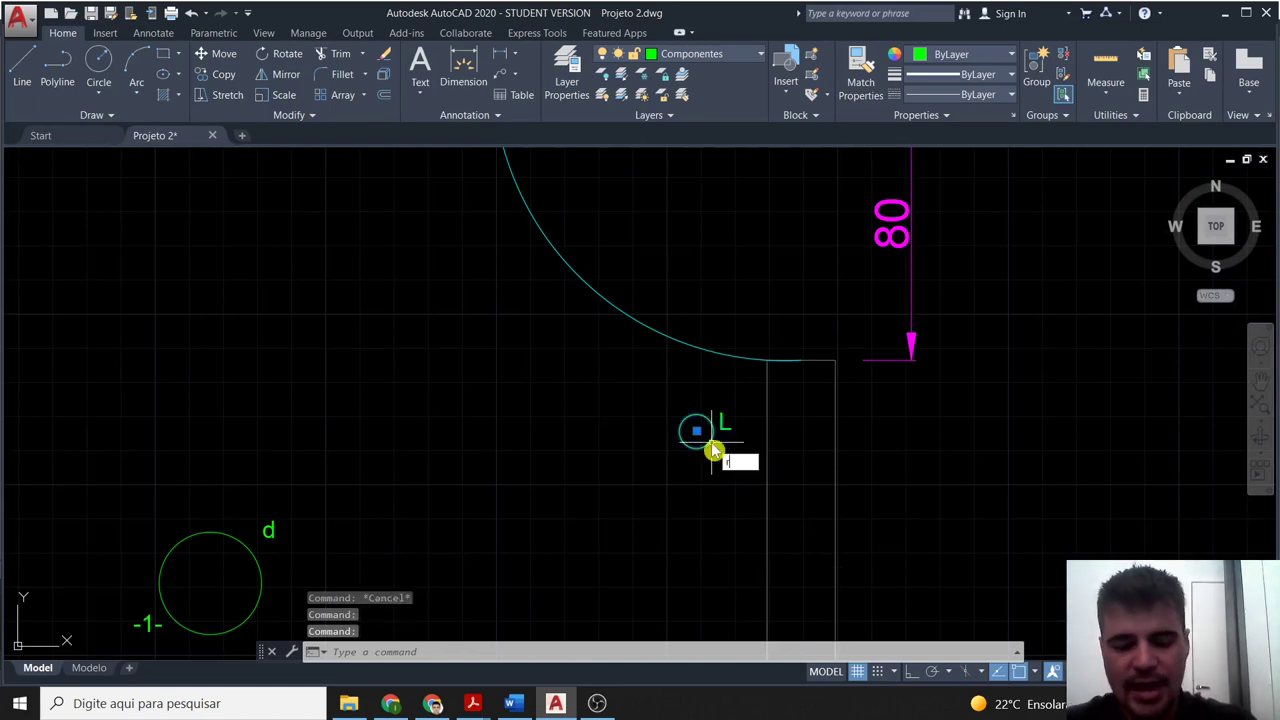
{"action": "key", "text": "Return"}
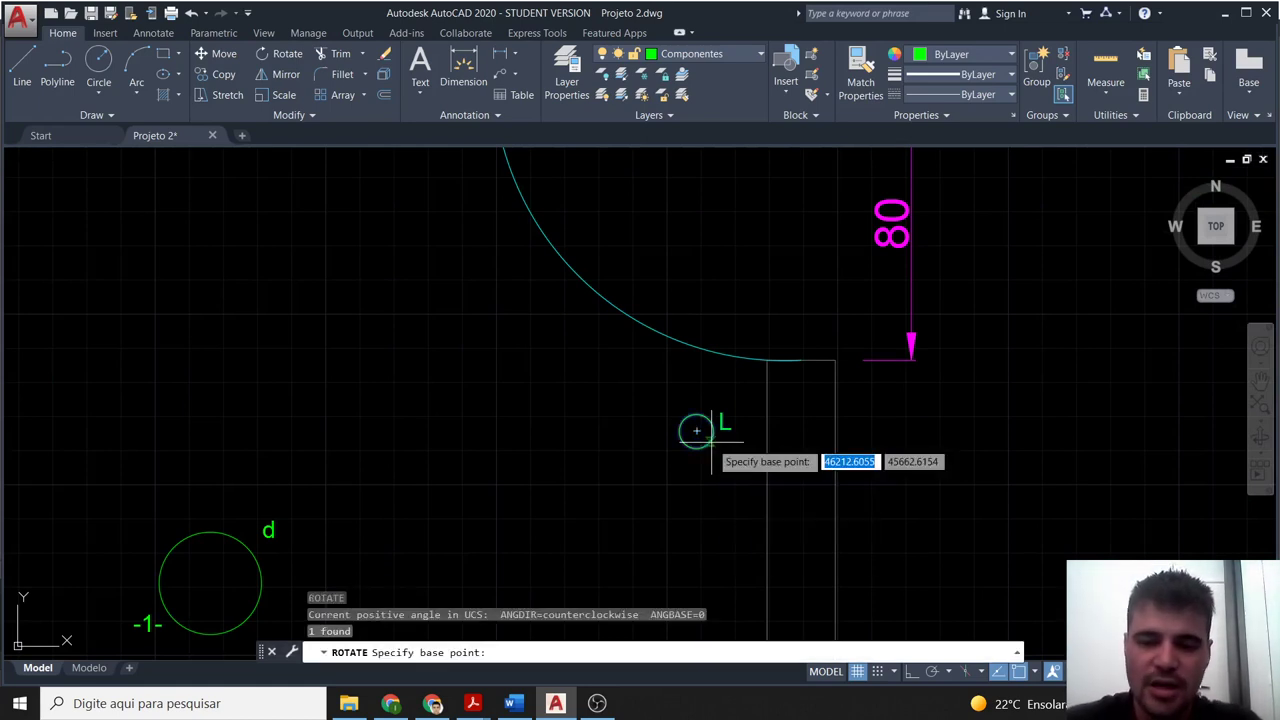
{"action": "left_click", "coordinate": [711, 438]}
{"action": "type", "text": "90"}
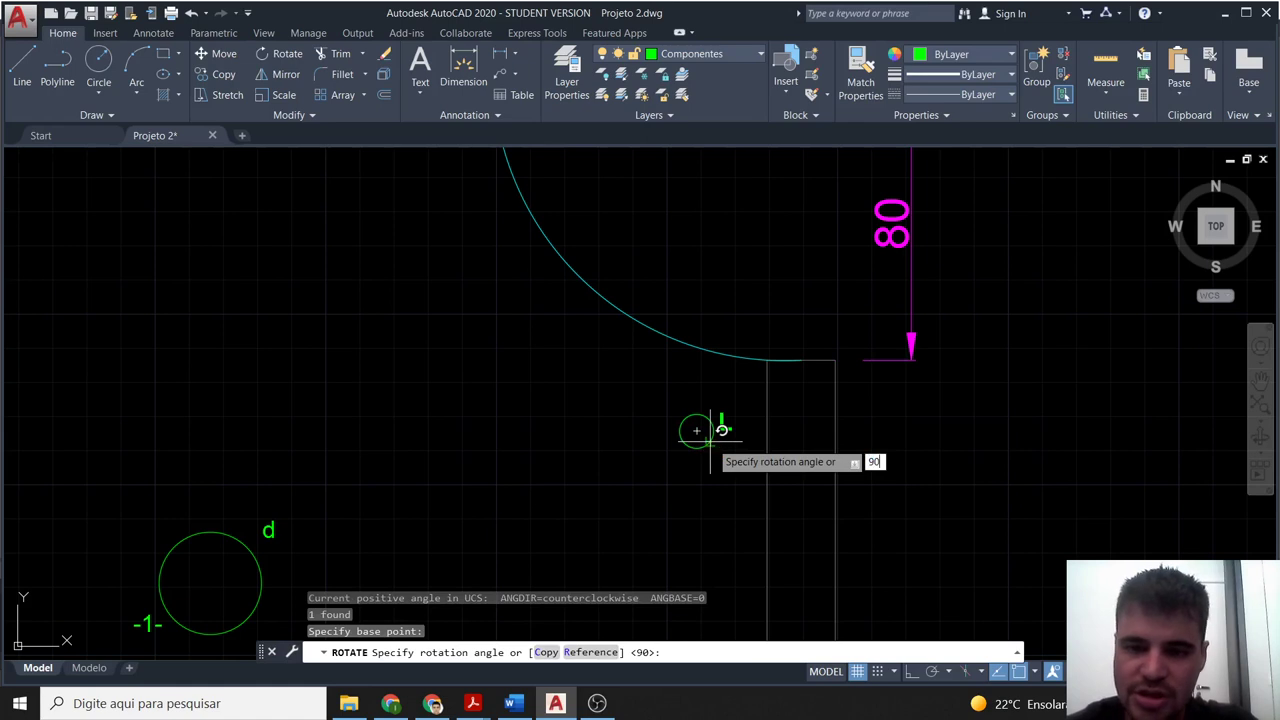
{"action": "key", "text": "Return"}
Move the rotated switch against the wall edge beside the door marked 80.
{"action": "key", "text": "Escape"}
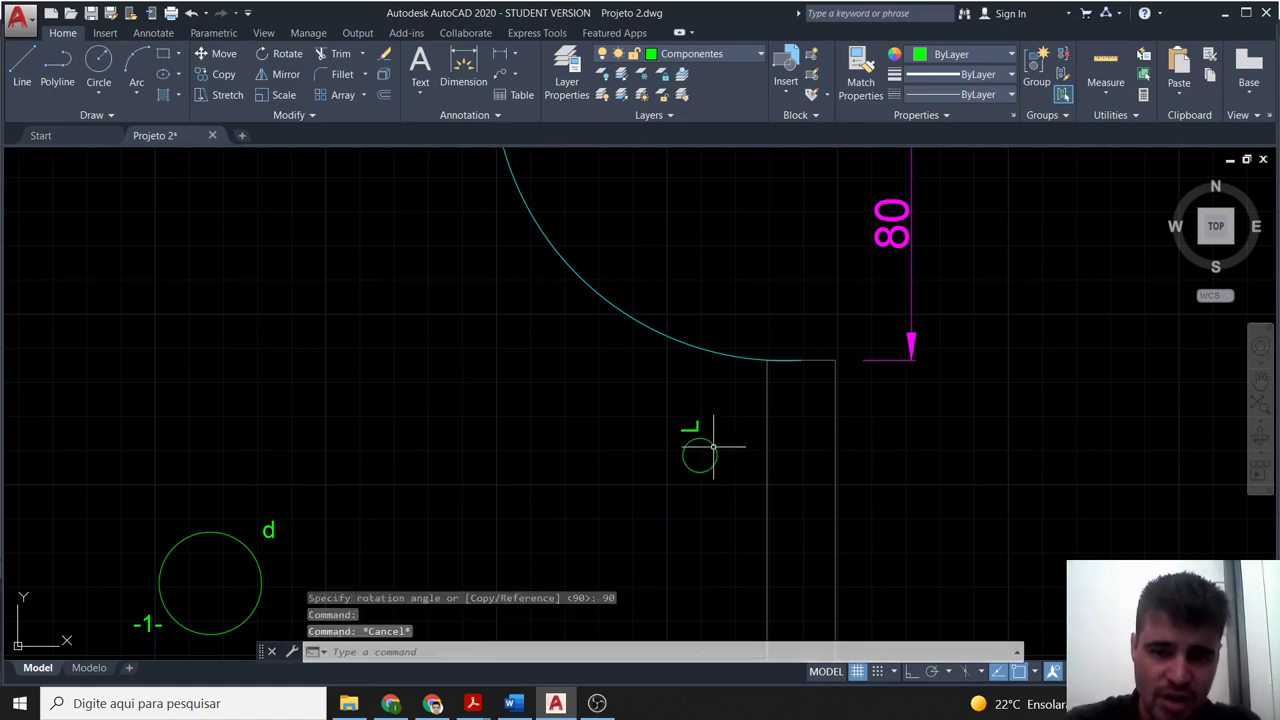
{"action": "left_click", "coordinate": [718, 458]}
{"action": "left_click", "coordinate": [717, 457]}
{"action": "left_click", "coordinate": [716, 457]}
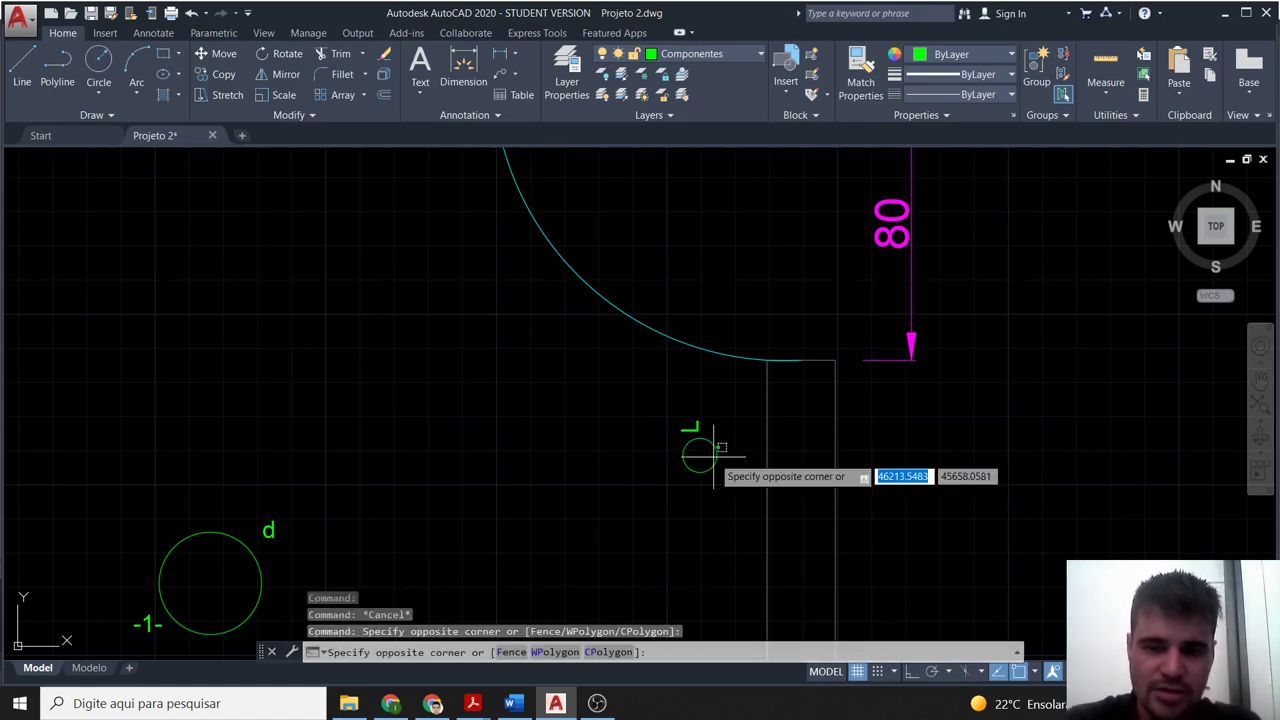
{"action": "left_click", "coordinate": [715, 456]}
{"action": "left_click", "coordinate": [715, 456]}
{"action": "type", "text": "m"}
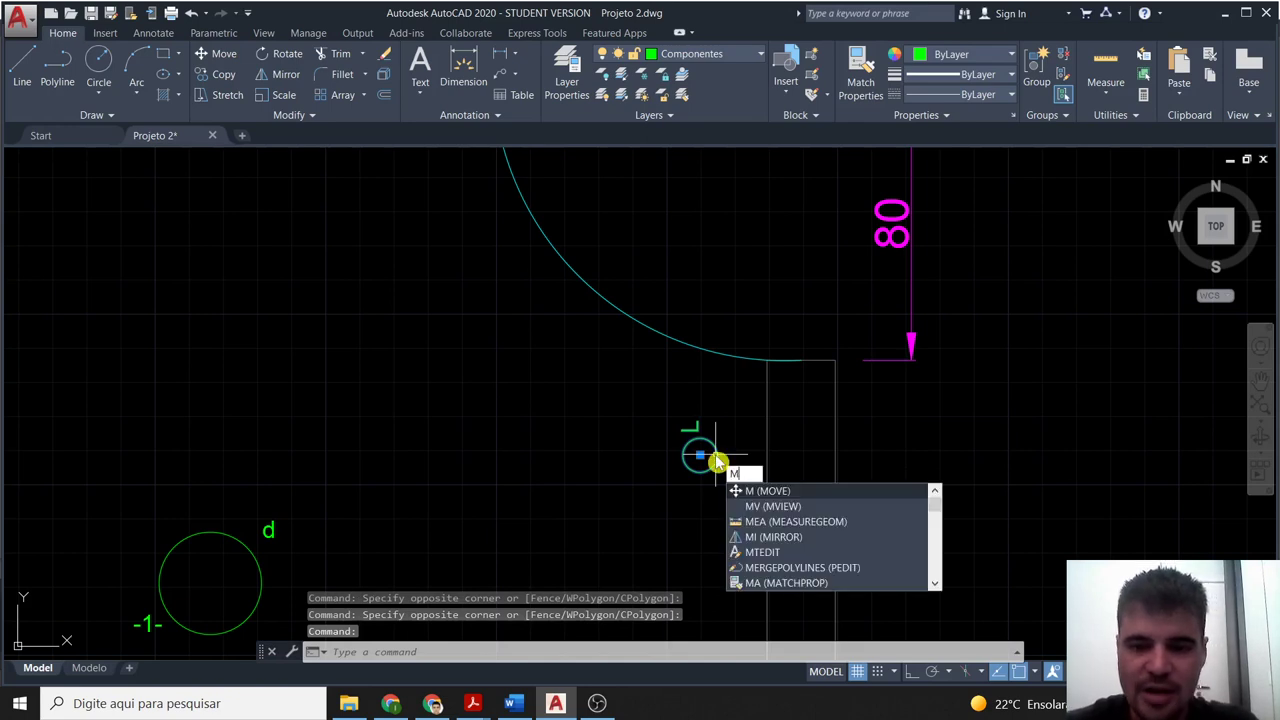
{"action": "key", "text": "Return"}
{"action": "left_click", "coordinate": [731, 450]}
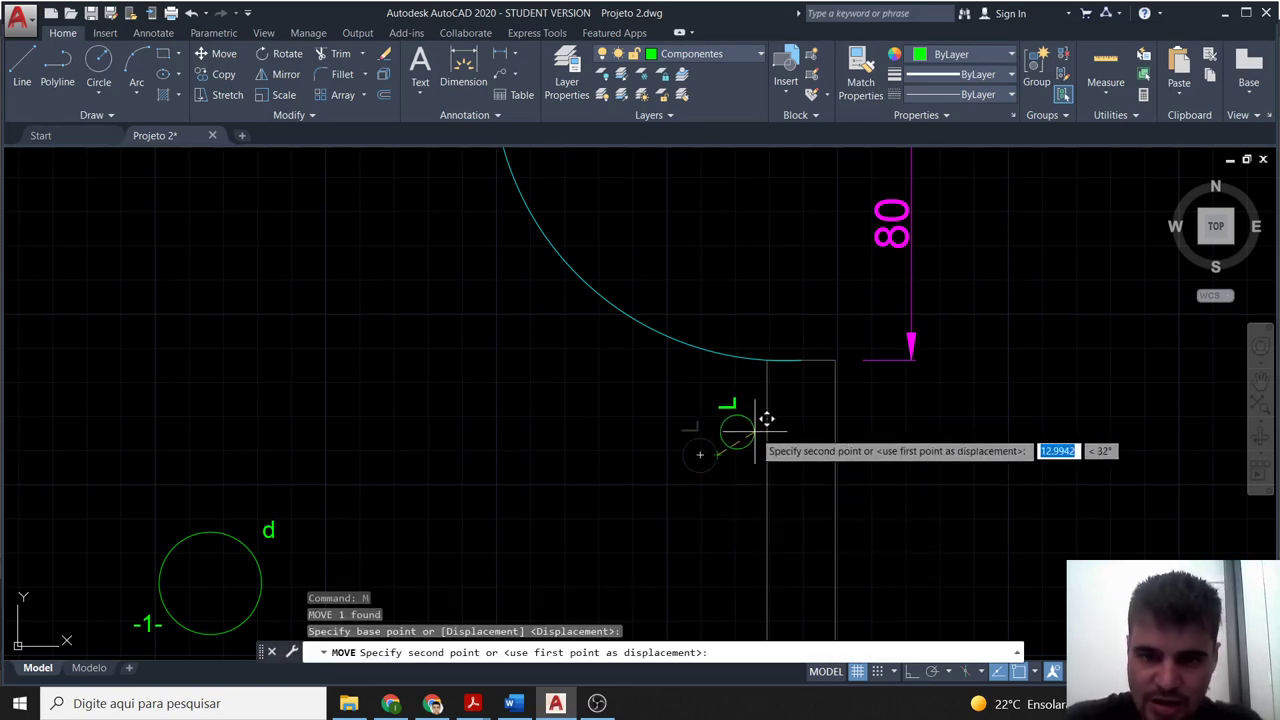
{"action": "left_click", "coordinate": [767, 433]}
Explode the switch block into separate pieces with X.
{"action": "key", "text": "Escape"}
{"action": "double_click", "coordinate": [743, 411]}
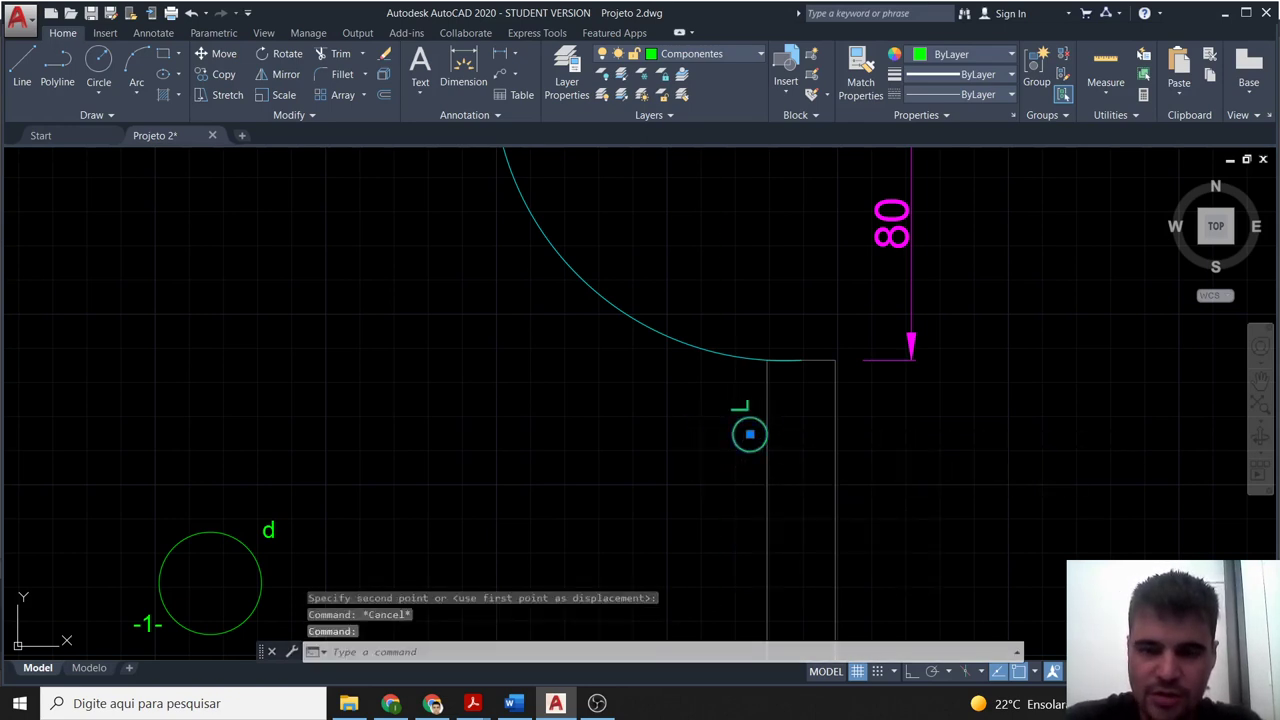
{"action": "key", "text": "Escape"}
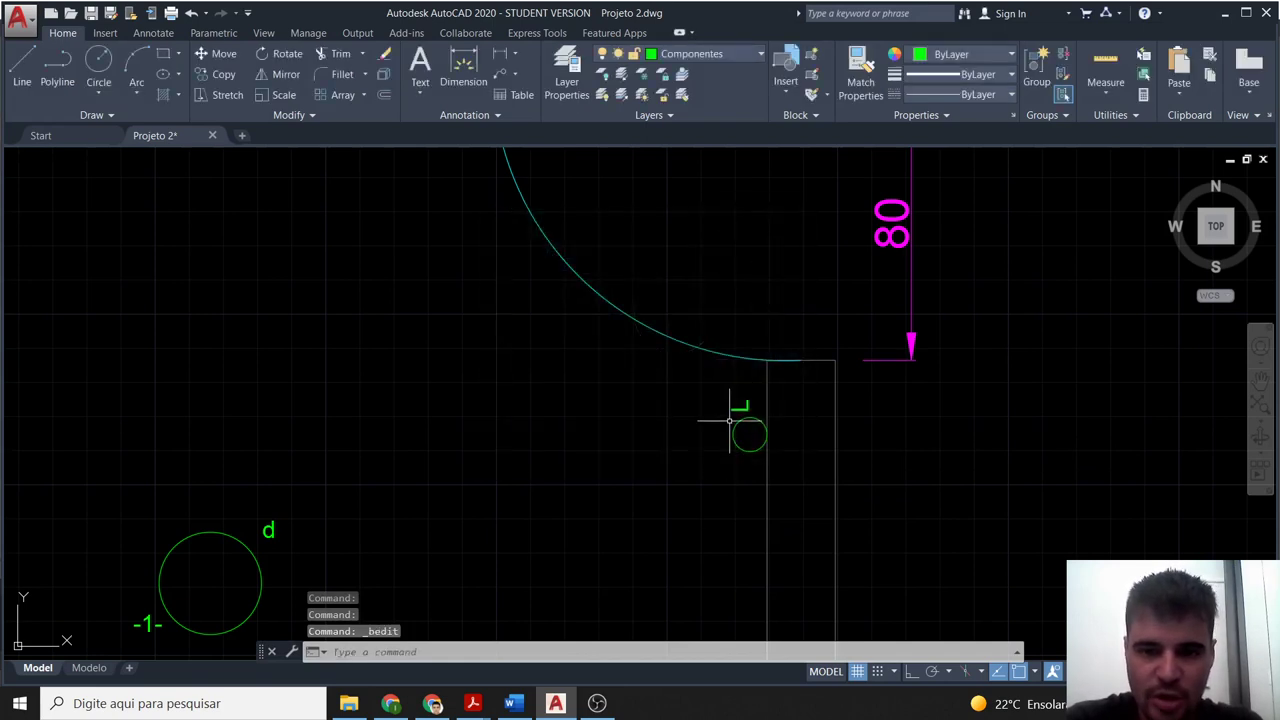
{"action": "left_click", "coordinate": [733, 422]}
{"action": "left_click", "coordinate": [737, 424]}
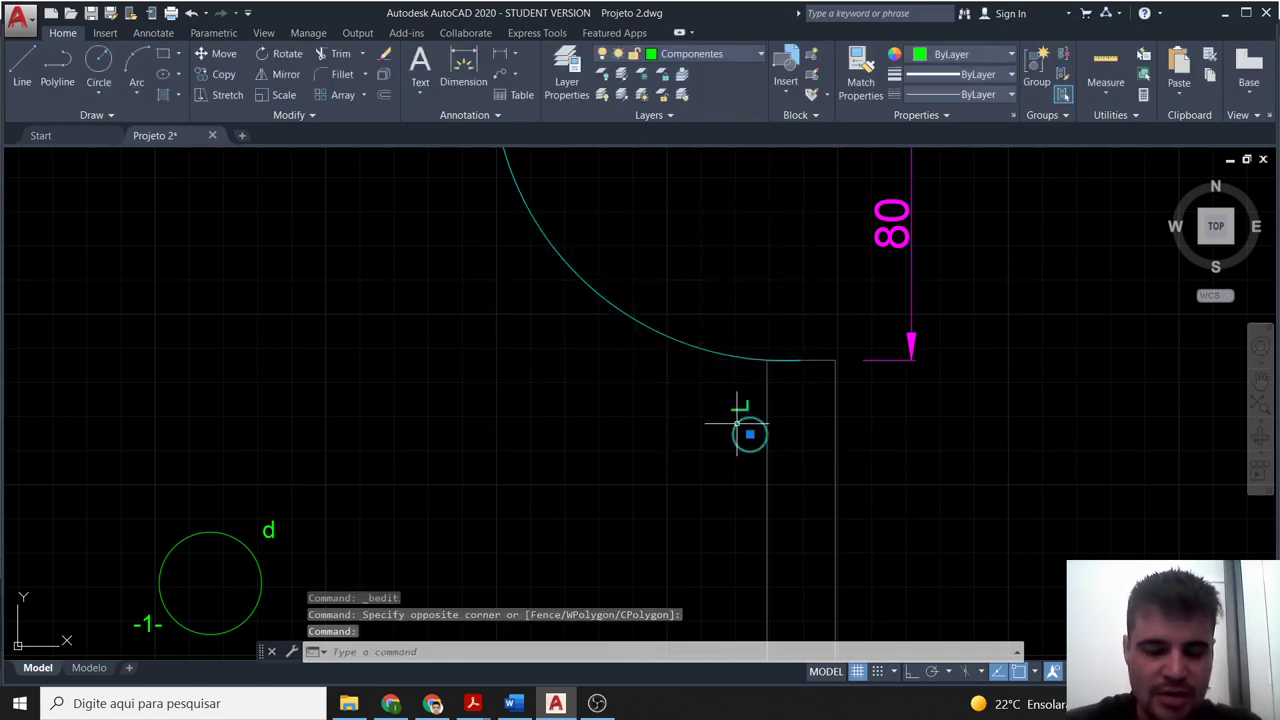
{"action": "type", "text": "x"}
{"action": "key", "text": "Return"}
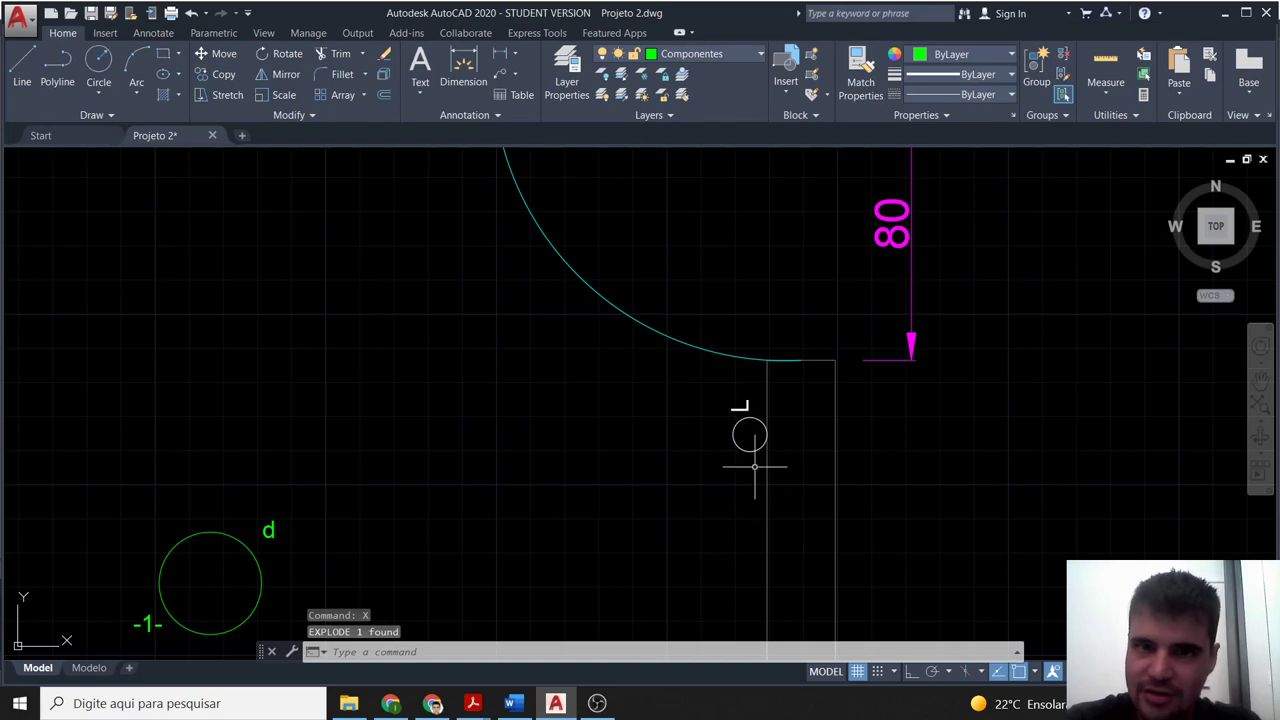
{"action": "key", "text": "Escape"}
{"action": "left_click", "coordinate": [749, 430]}
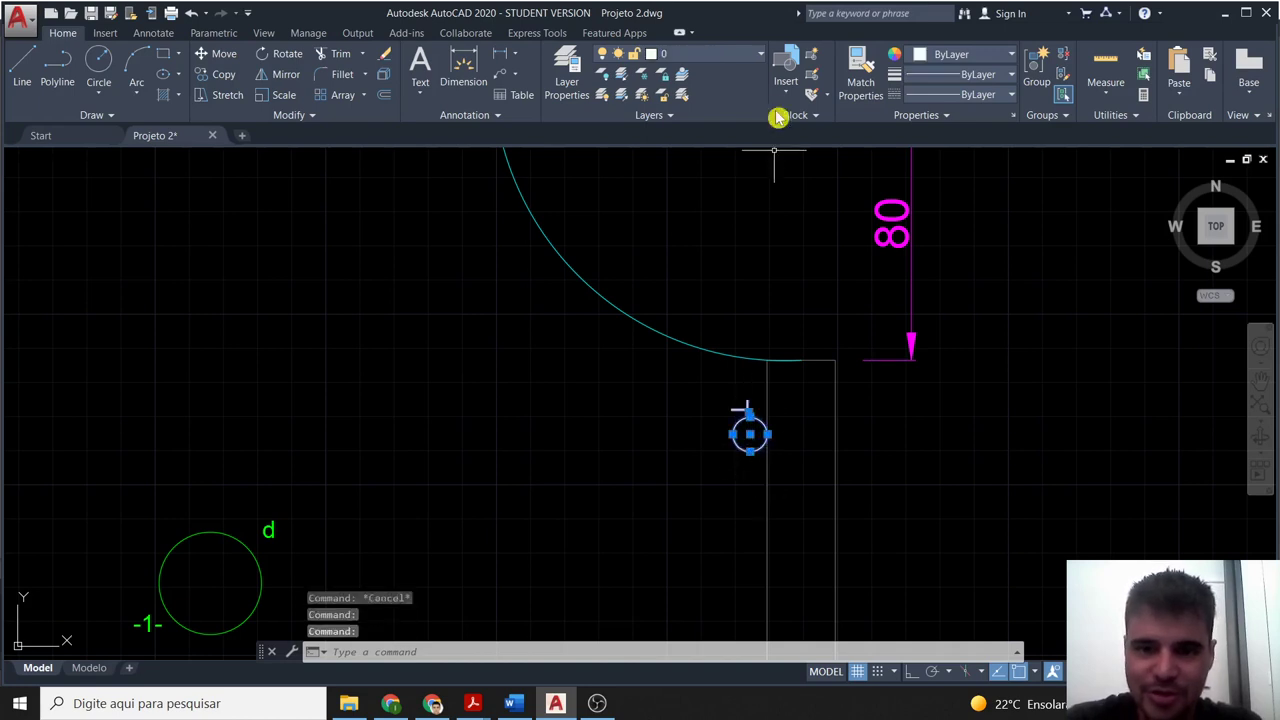
Put the switch circle on the Componentes layer and relabel the switch 'd'.
{"action": "left_click", "coordinate": [751, 62]}
{"action": "left_click", "coordinate": [736, 129]}
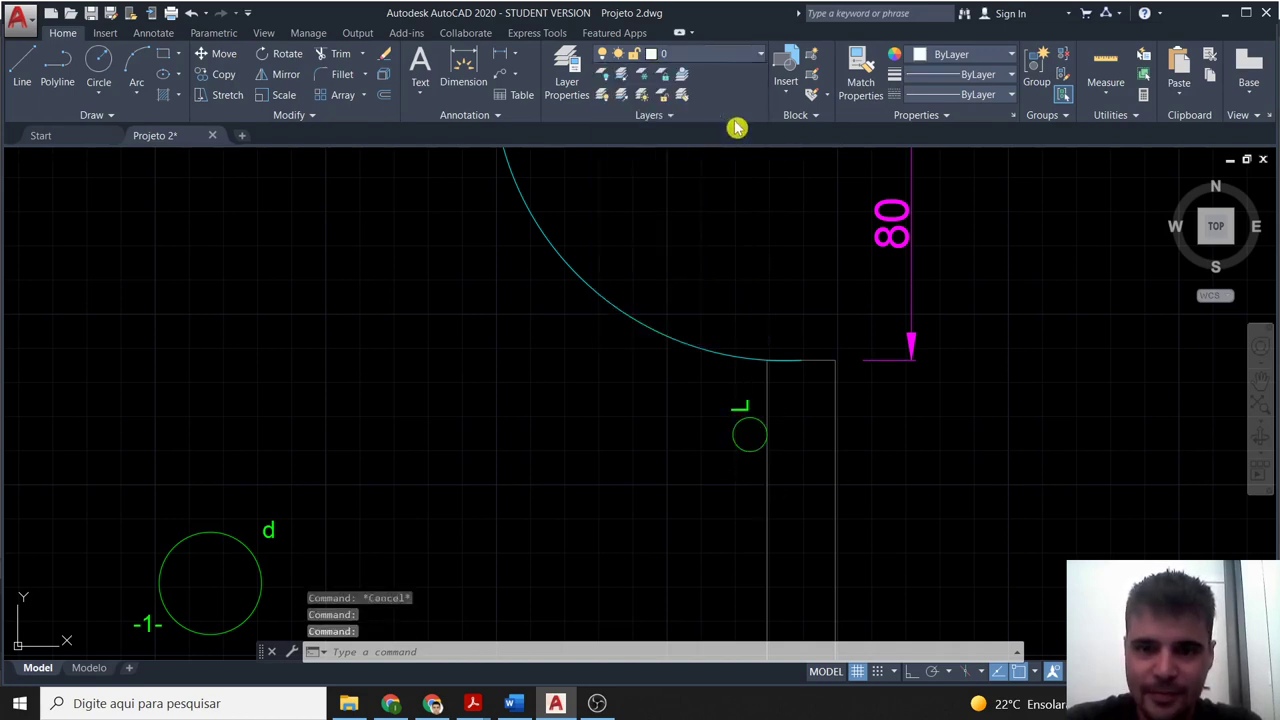
{"action": "key", "text": "Escape"}
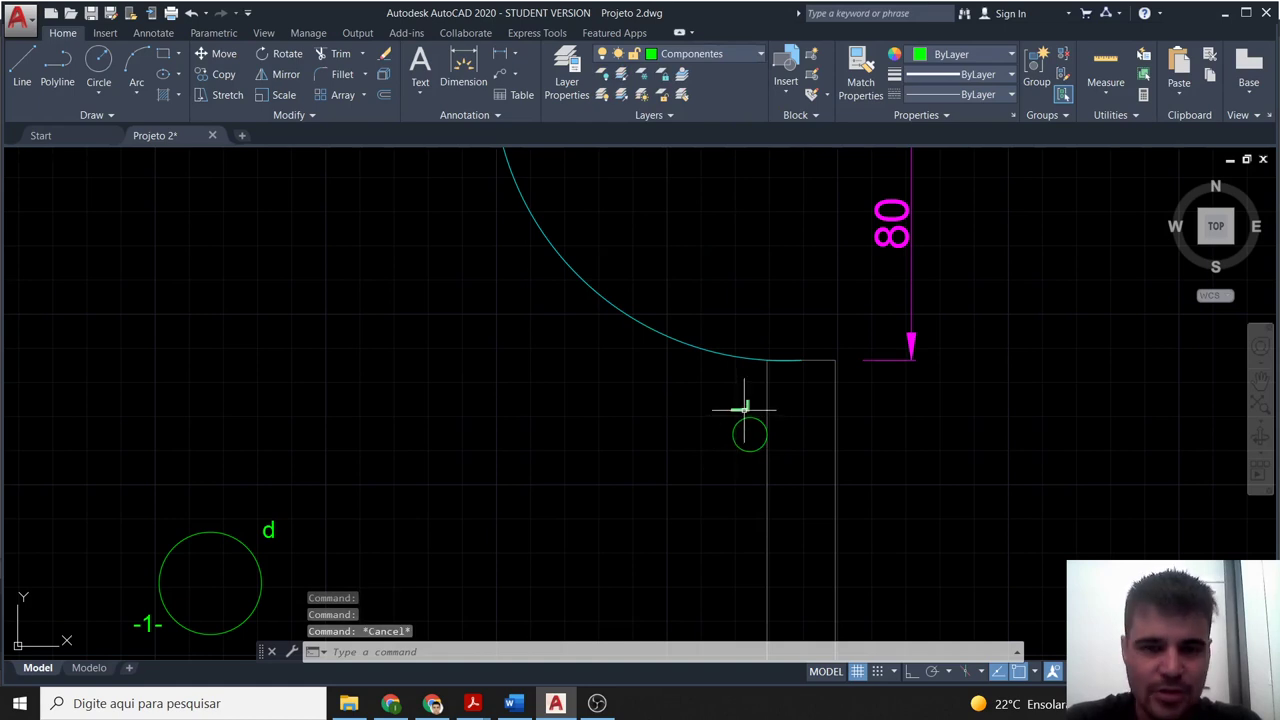
{"action": "double_click", "coordinate": [744, 408]}
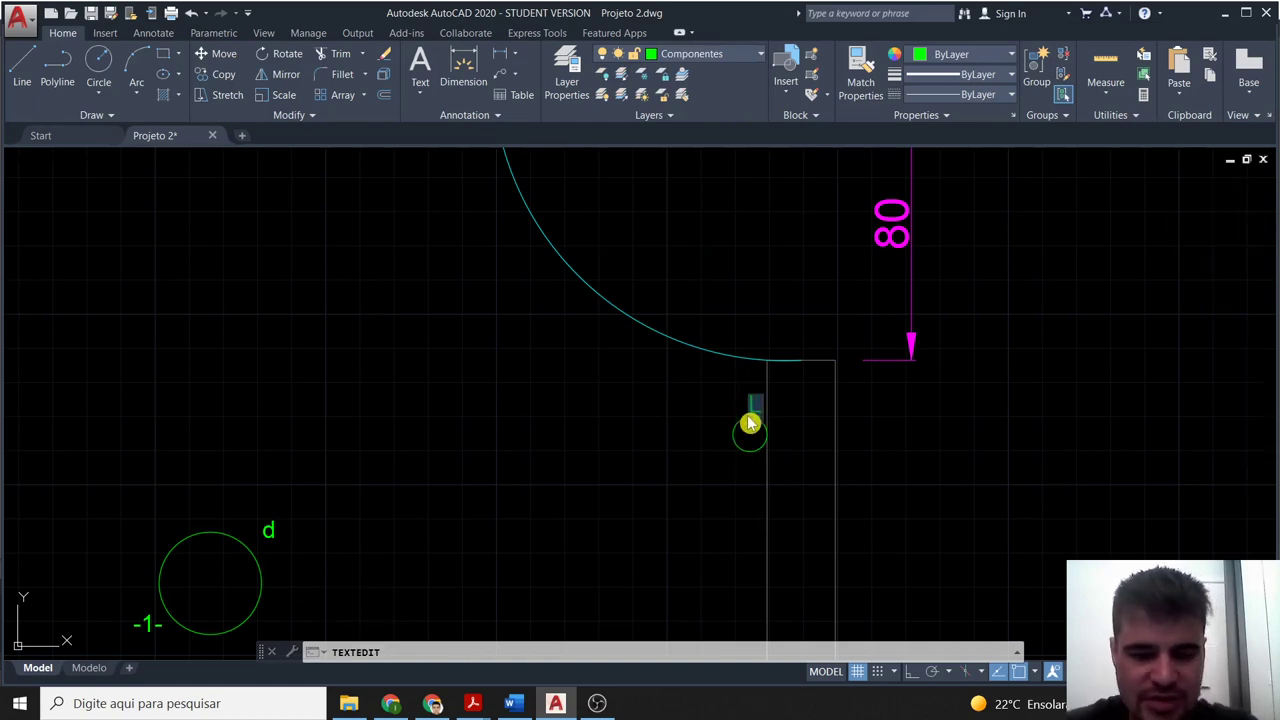
{"action": "left_click", "coordinate": [750, 425]}
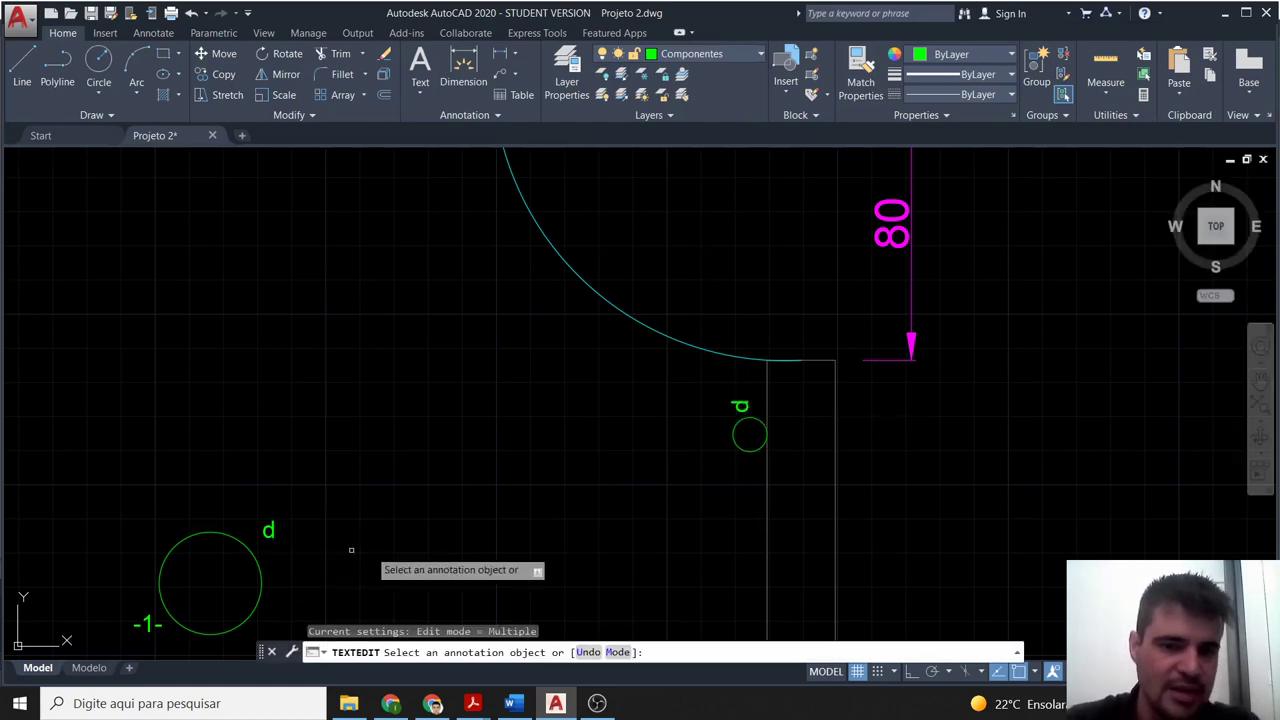
Change the letter of the switch by the hallway door to 'c'.
{"action": "scroll", "coordinate": [351, 549], "scroll_direction": "down", "scroll_amount": 5}
{"action": "scroll", "coordinate": [400, 340], "scroll_direction": "up", "scroll_amount": 3}
{"action": "scroll", "coordinate": [470, 310], "scroll_direction": "up", "scroll_amount": 2}
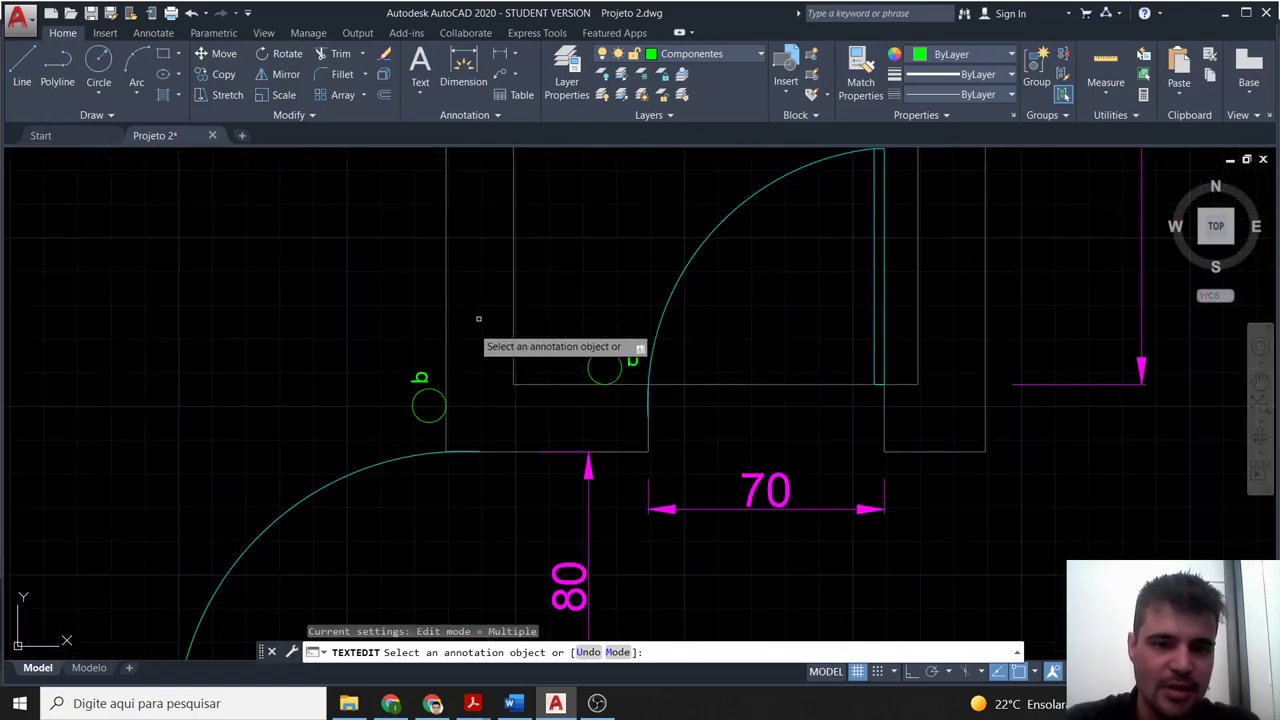
{"action": "scroll", "coordinate": [478, 318], "scroll_direction": "down", "scroll_amount": 5}
{"action": "scroll", "coordinate": [600, 423], "scroll_direction": "up", "scroll_amount": 1}
{"action": "scroll", "coordinate": [581, 429], "scroll_direction": "up", "scroll_amount": 2}
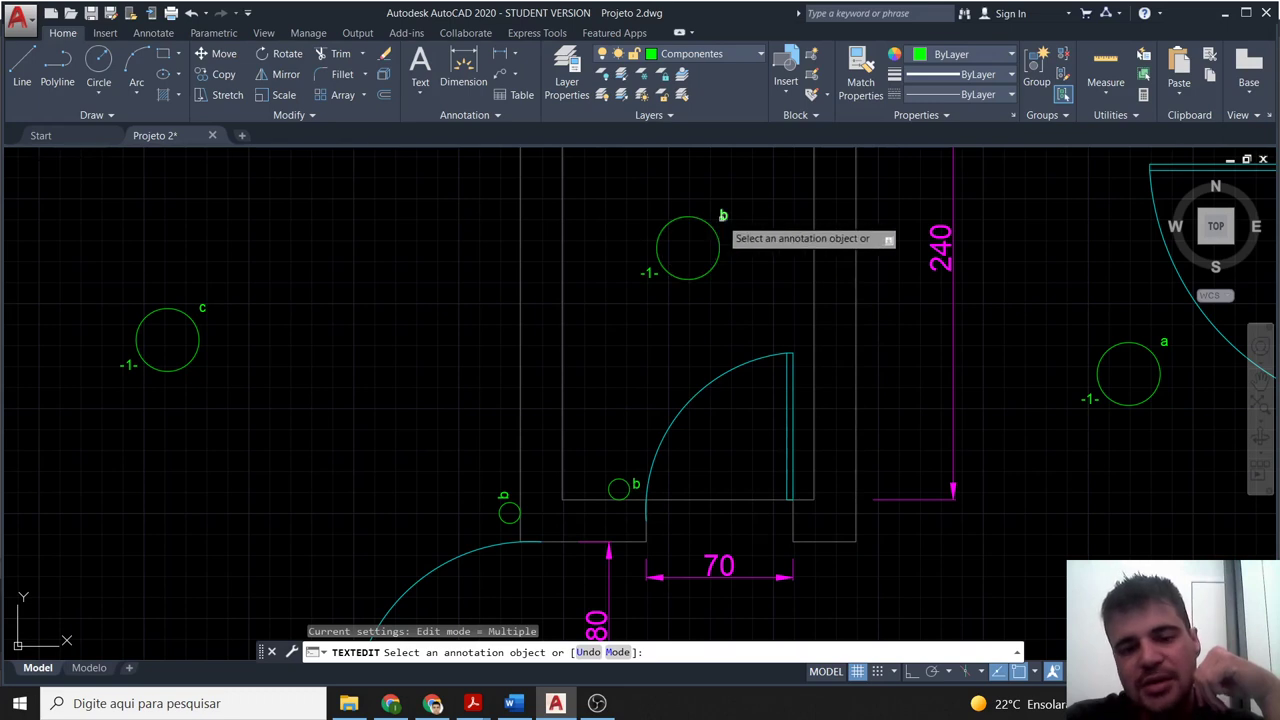
{"action": "scroll", "coordinate": [503, 501], "scroll_direction": "down", "scroll_amount": 2}
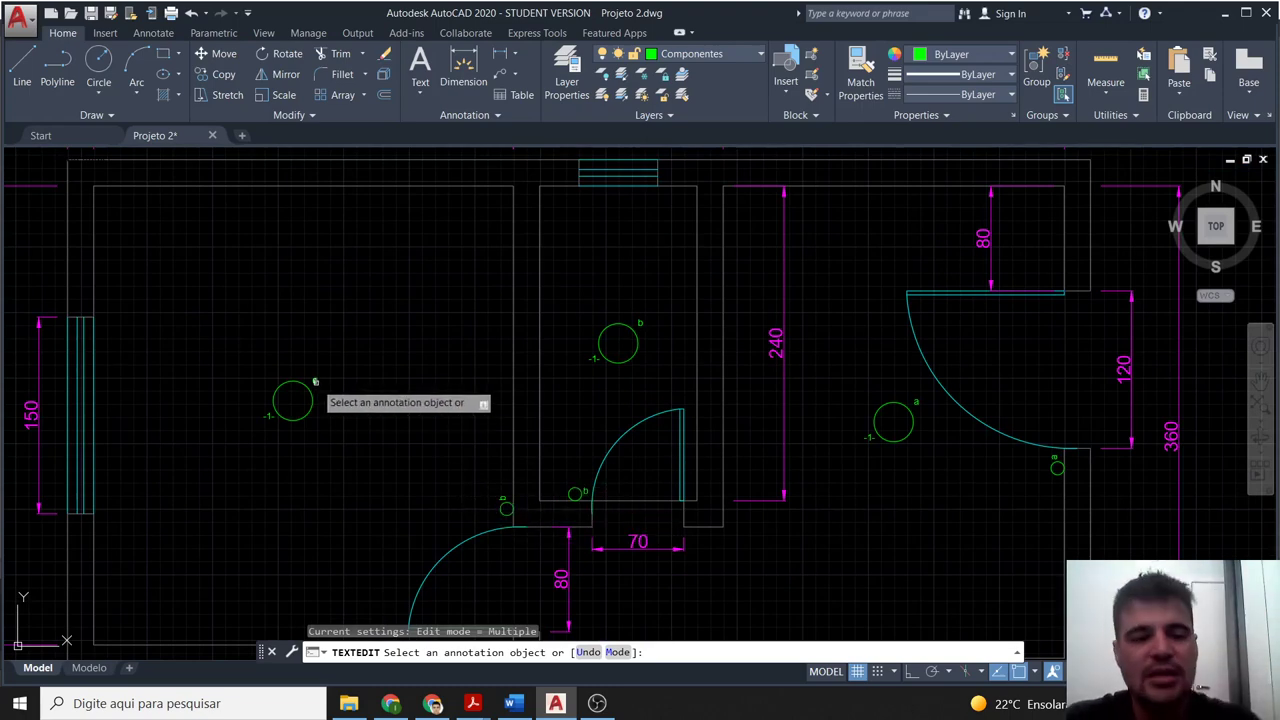
{"action": "key", "text": "Escape"}
{"action": "scroll", "coordinate": [453, 515], "scroll_direction": "up", "scroll_amount": 2}
{"action": "scroll", "coordinate": [462, 520], "scroll_direction": "up", "scroll_amount": 2}
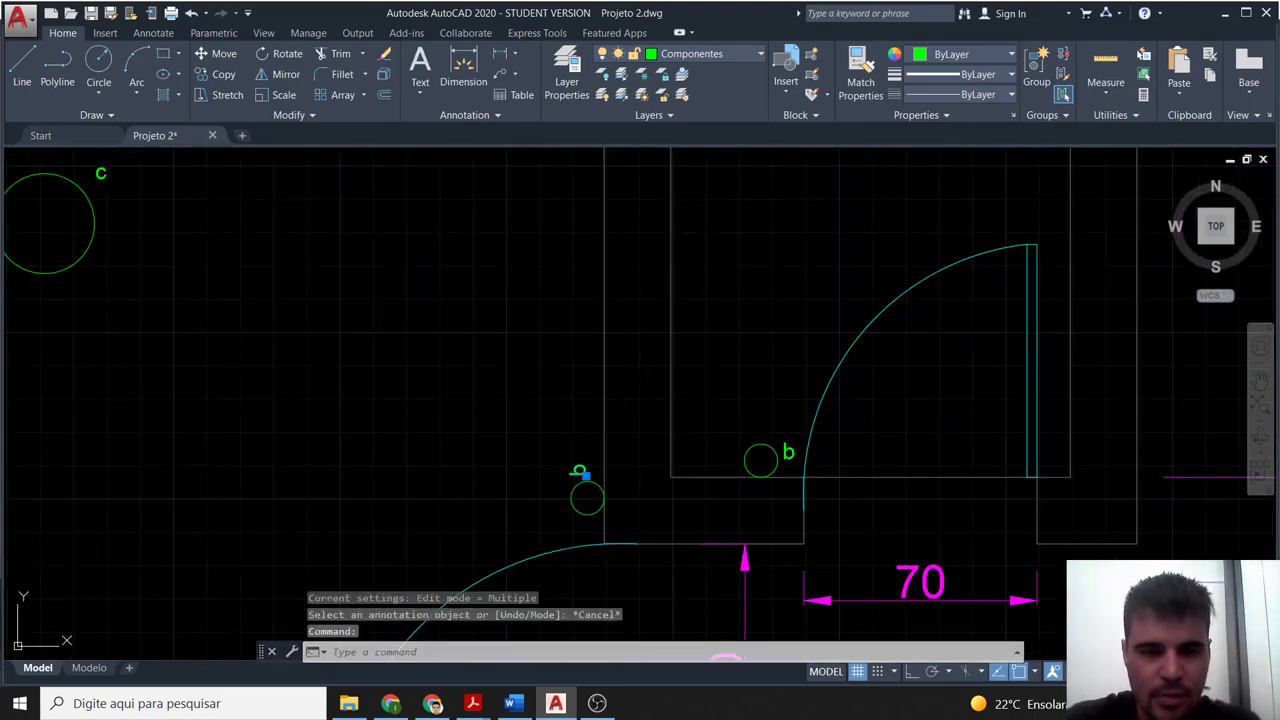
{"action": "double_click", "coordinate": [580, 474]}
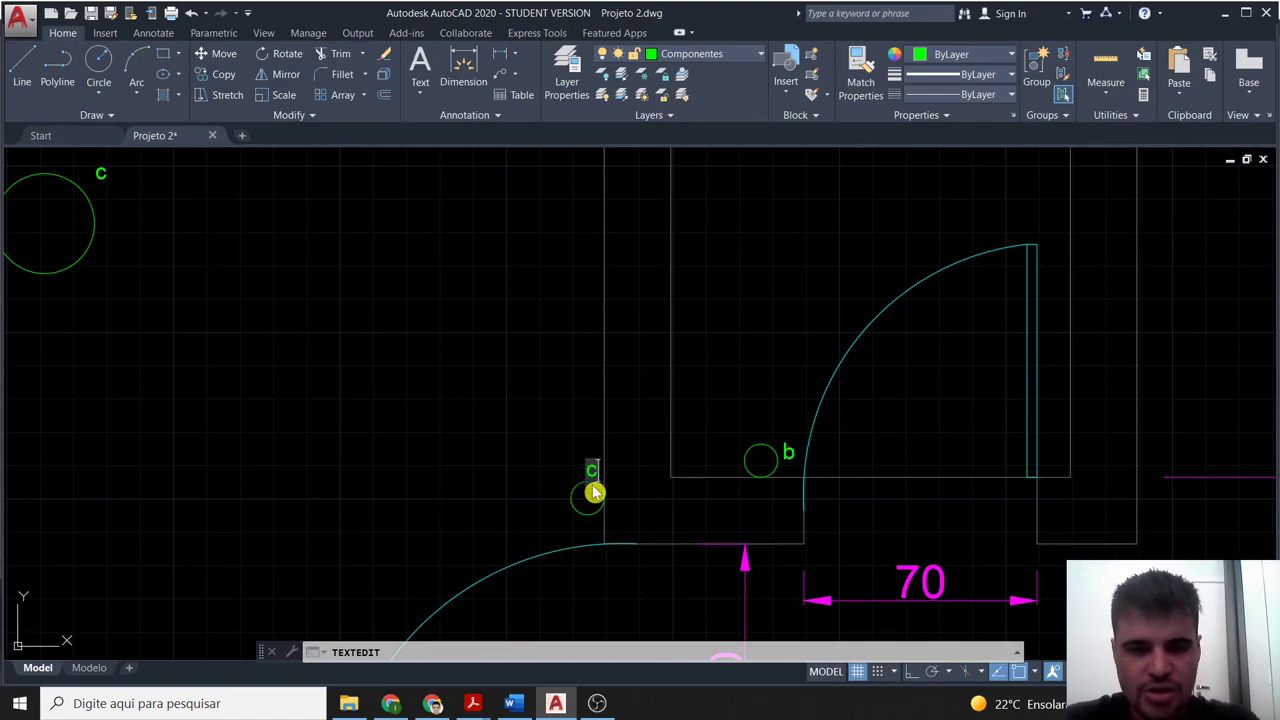
Pan and zoom the floor plan to centre the lower rooms.
{"action": "scroll", "coordinate": [594, 530], "scroll_direction": "down", "scroll_amount": 3}
{"action": "scroll", "coordinate": [600, 570], "scroll_direction": "down", "scroll_amount": 2}
{"action": "middle_click_drag", "start_coordinate": [600, 575], "coordinate": [574, 383]}
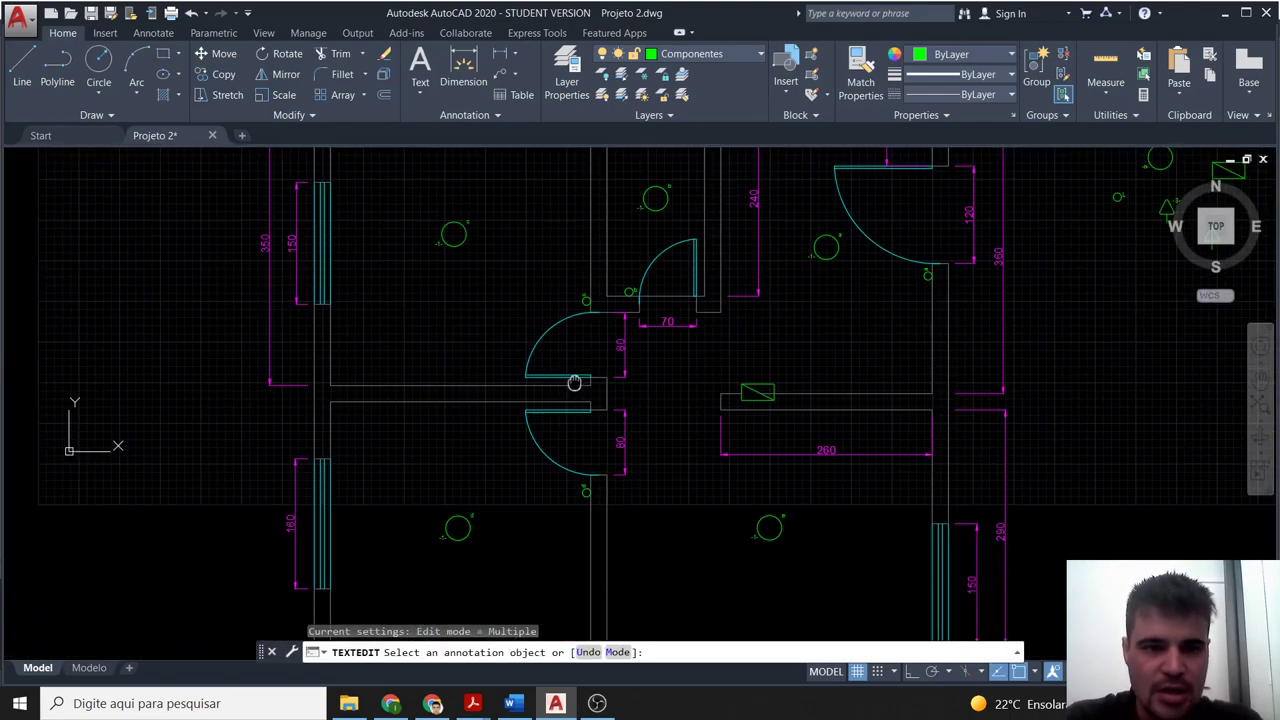
{"action": "mouse_move", "coordinate": [523, 557]}
{"action": "middle_mouse_down"}
{"action": "mouse_move", "coordinate": [487, 454]}
{"action": "mouse_move", "coordinate": [447, 442]}
{"action": "middle_mouse_up"}
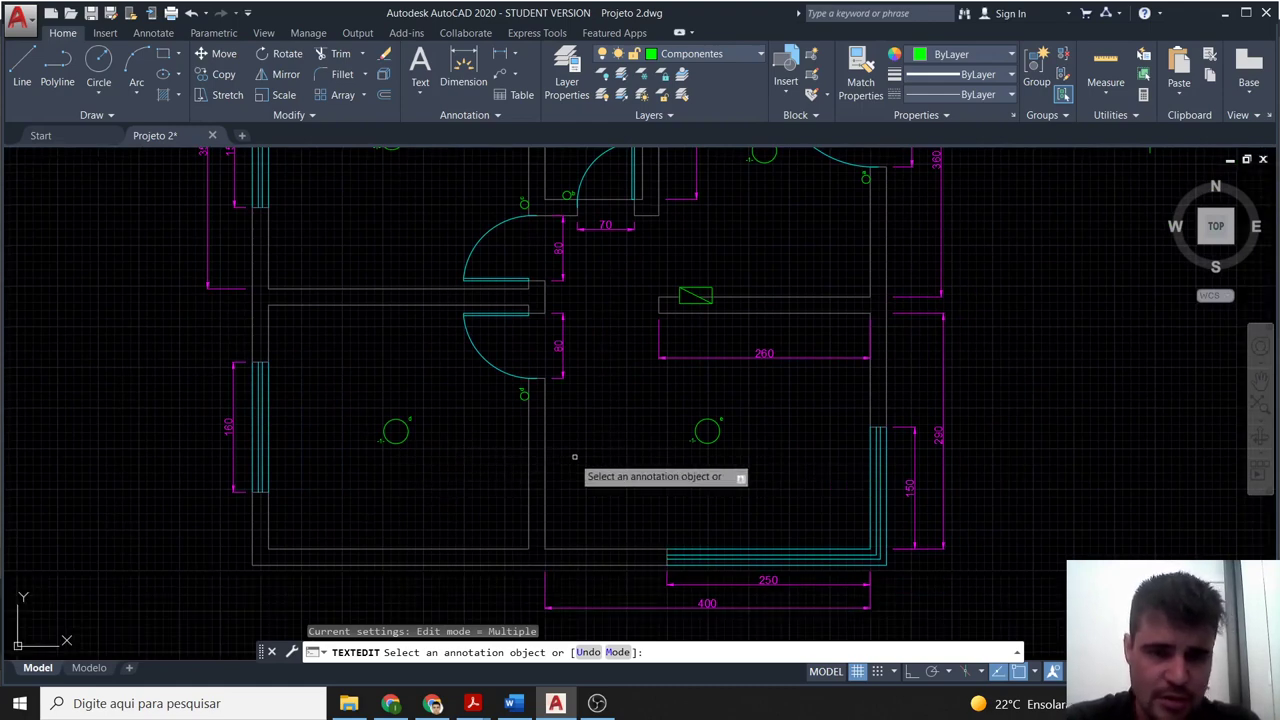
{"action": "middle_click_drag", "start_coordinate": [720, 489], "coordinate": [635, 527]}
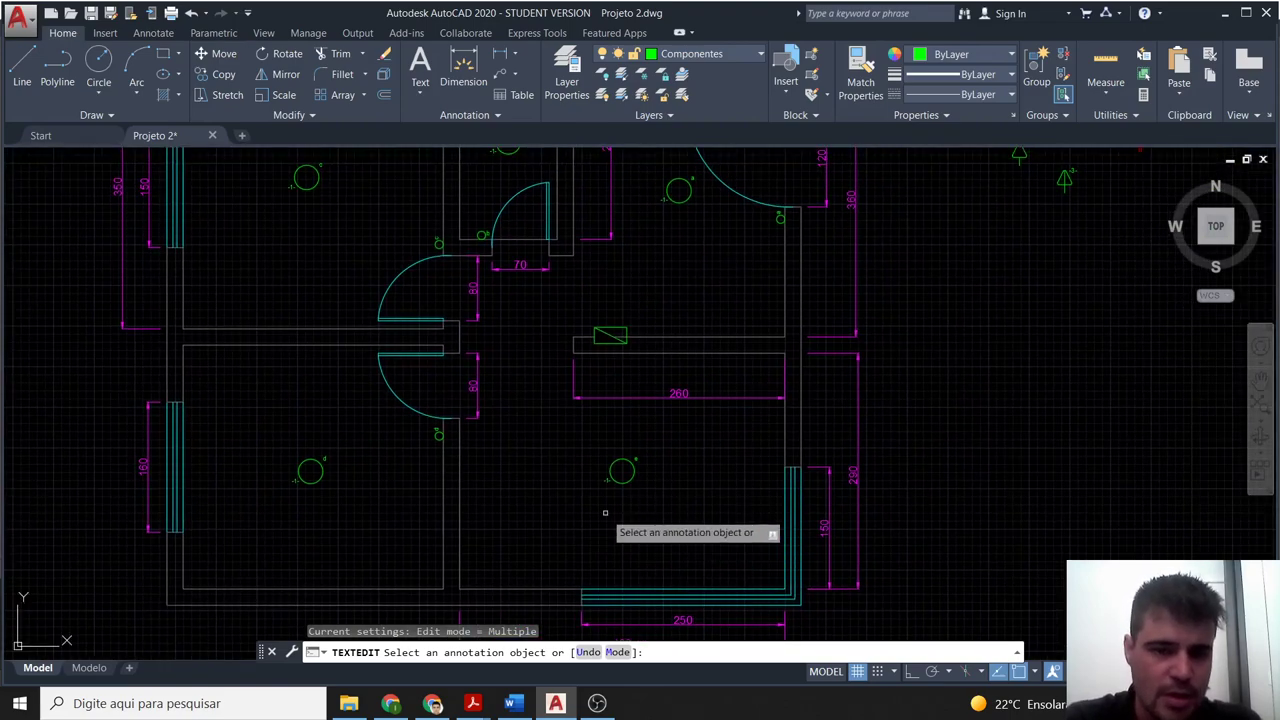
{"action": "scroll", "coordinate": [618, 492], "scroll_direction": "up", "scroll_amount": 2}
{"action": "scroll", "coordinate": [618, 491], "scroll_direction": "down", "scroll_amount": 2}
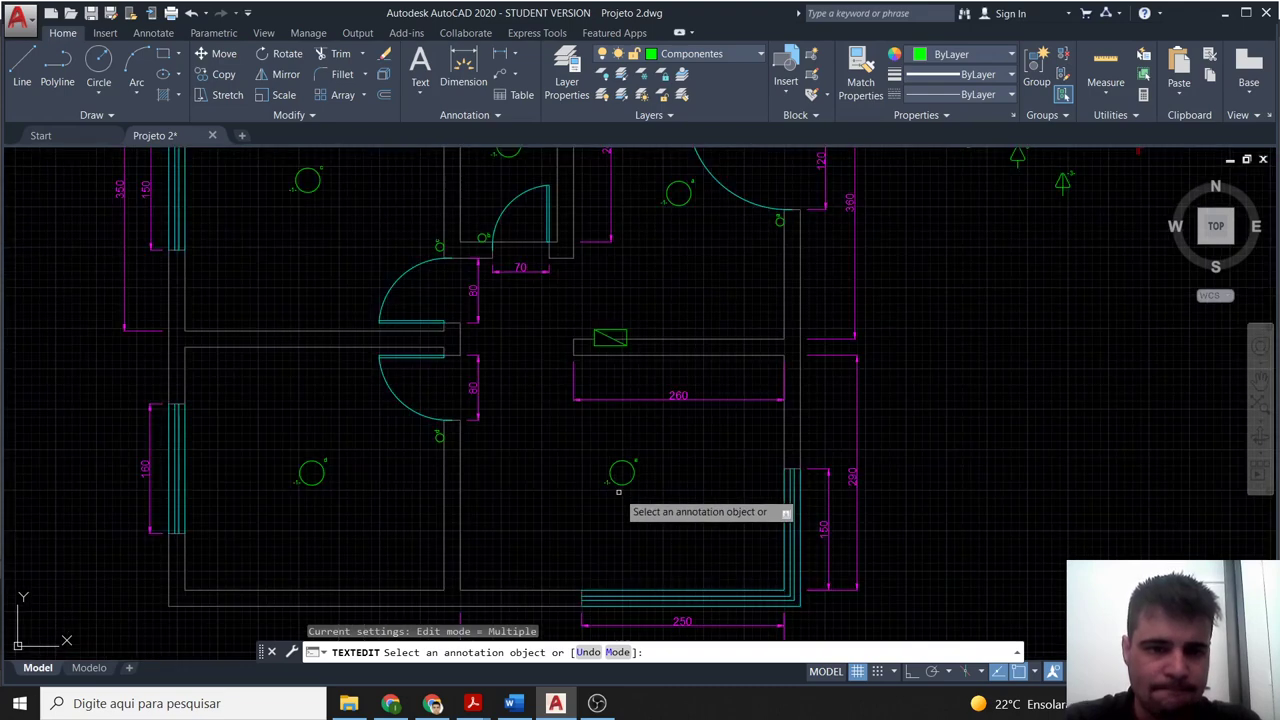
{"action": "scroll", "coordinate": [618, 492], "scroll_direction": "up", "scroll_amount": 2}
Paste a switch below the wall above the 260 dimension and explode it.
{"action": "key", "text": "Escape"}
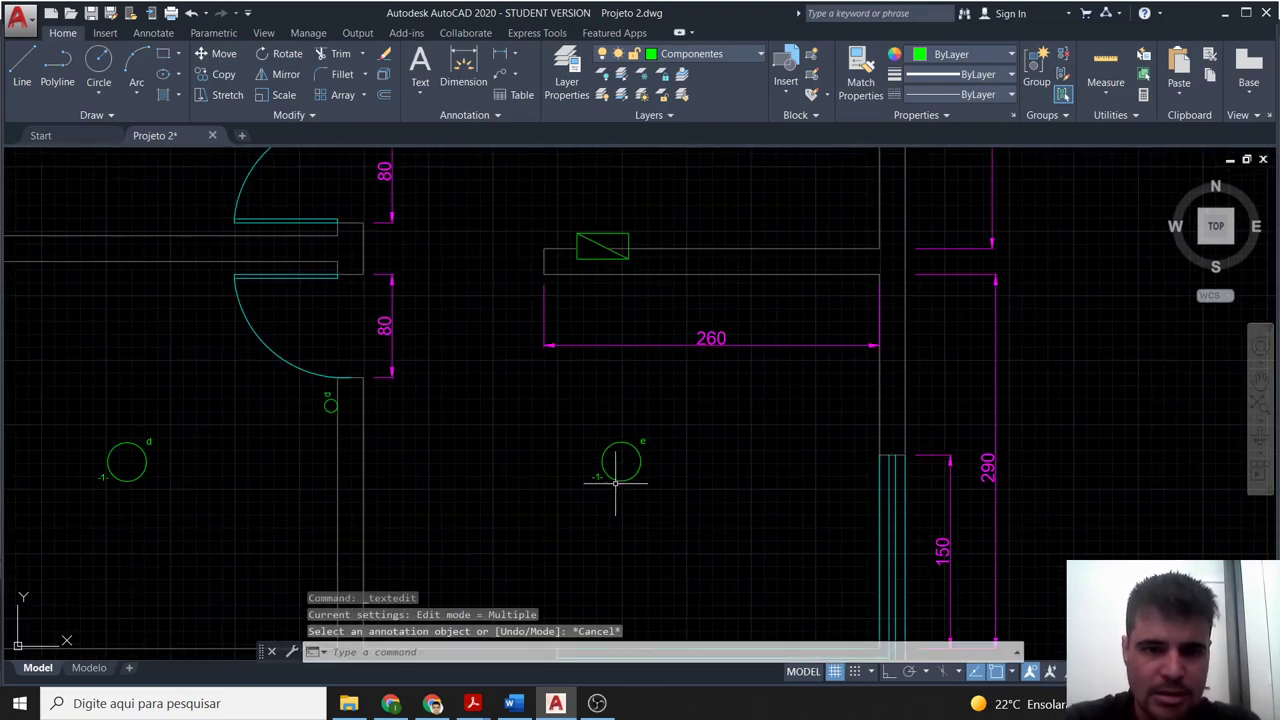
{"action": "key", "text": "ctrl+v"}
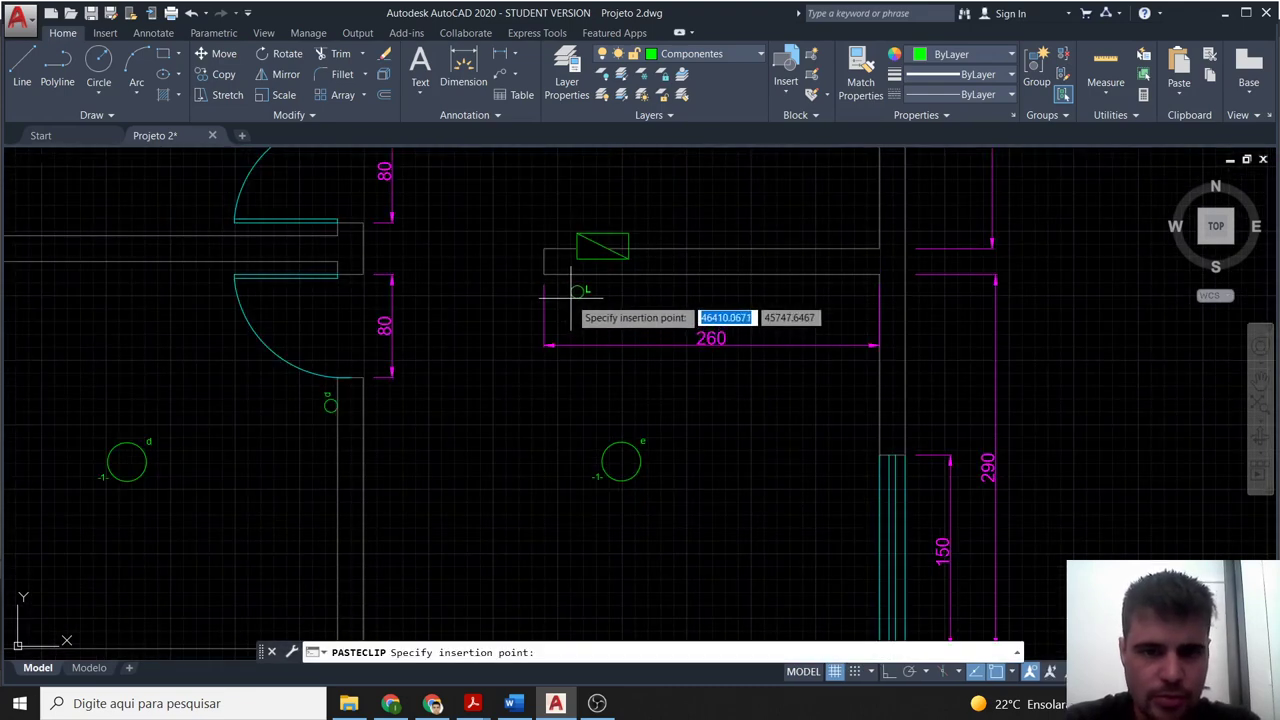
{"action": "left_click", "coordinate": [573, 305]}
{"action": "scroll", "coordinate": [596, 307], "scroll_direction": "up", "scroll_amount": 2}
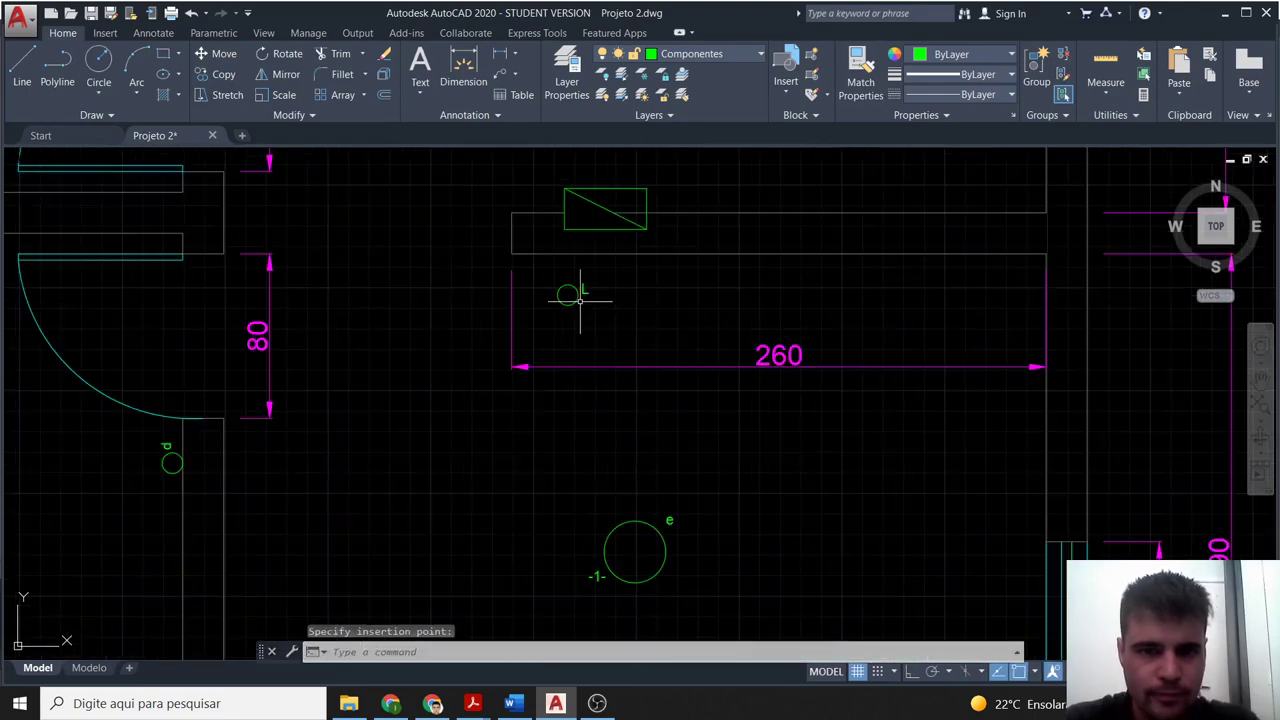
{"action": "left_click", "coordinate": [578, 298]}
{"action": "key", "text": "Escape"}
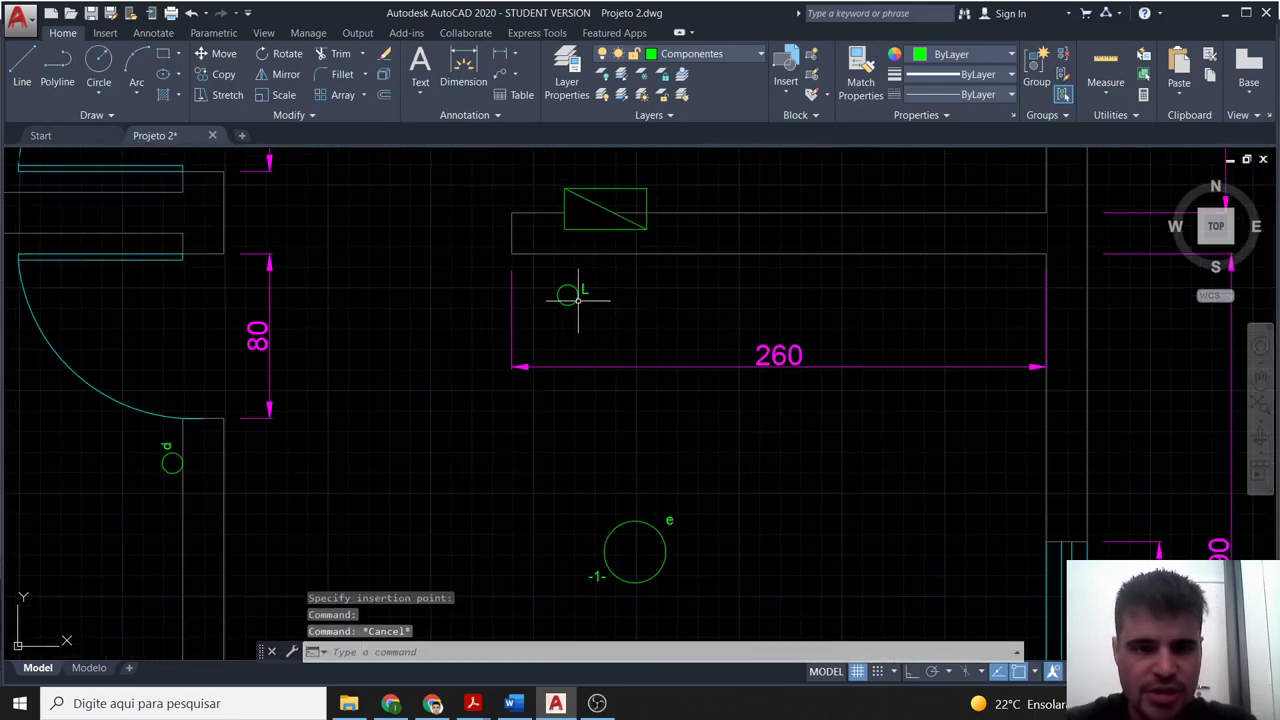
{"action": "left_click", "coordinate": [578, 298]}
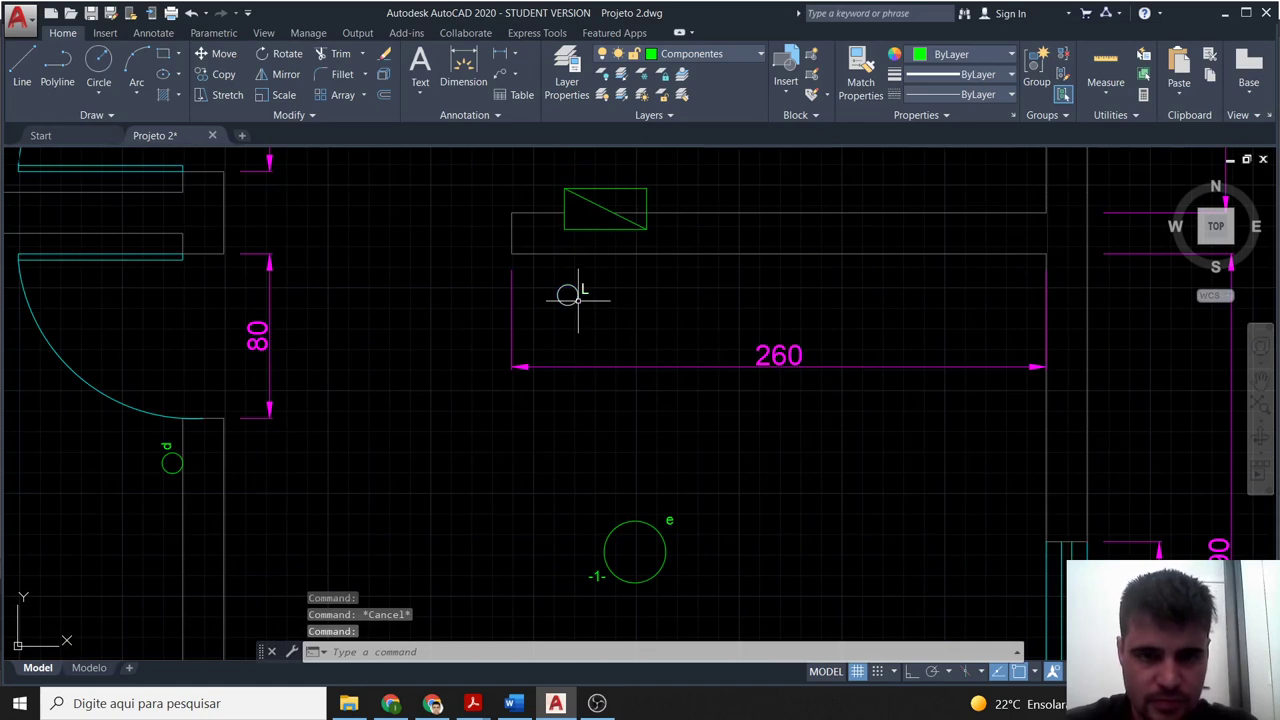
{"action": "type", "text": "x"}
{"action": "key", "text": "Return"}
{"action": "left_click", "coordinate": [595, 311]}
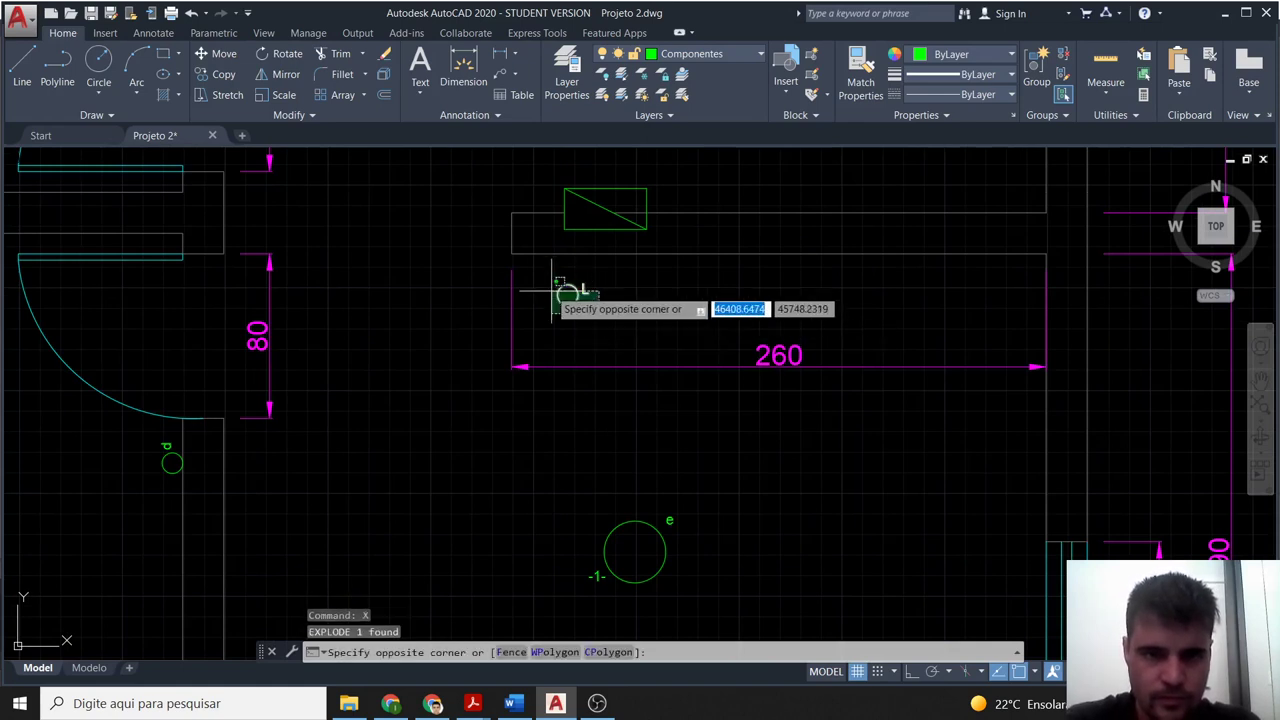
{"action": "left_click", "coordinate": [545, 283]}
Put the new switch on the Componentes layer and relabel it 'e'.
{"action": "left_click", "coordinate": [675, 60]}
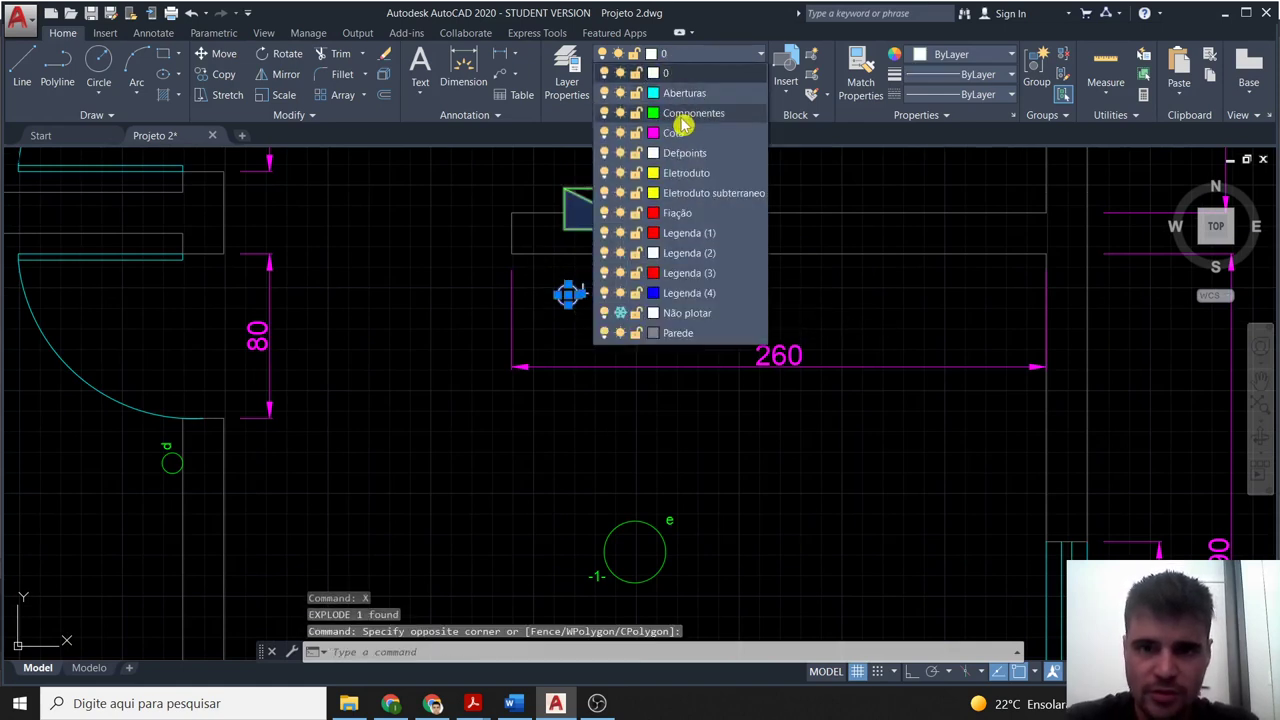
{"action": "left_click", "coordinate": [686, 121]}
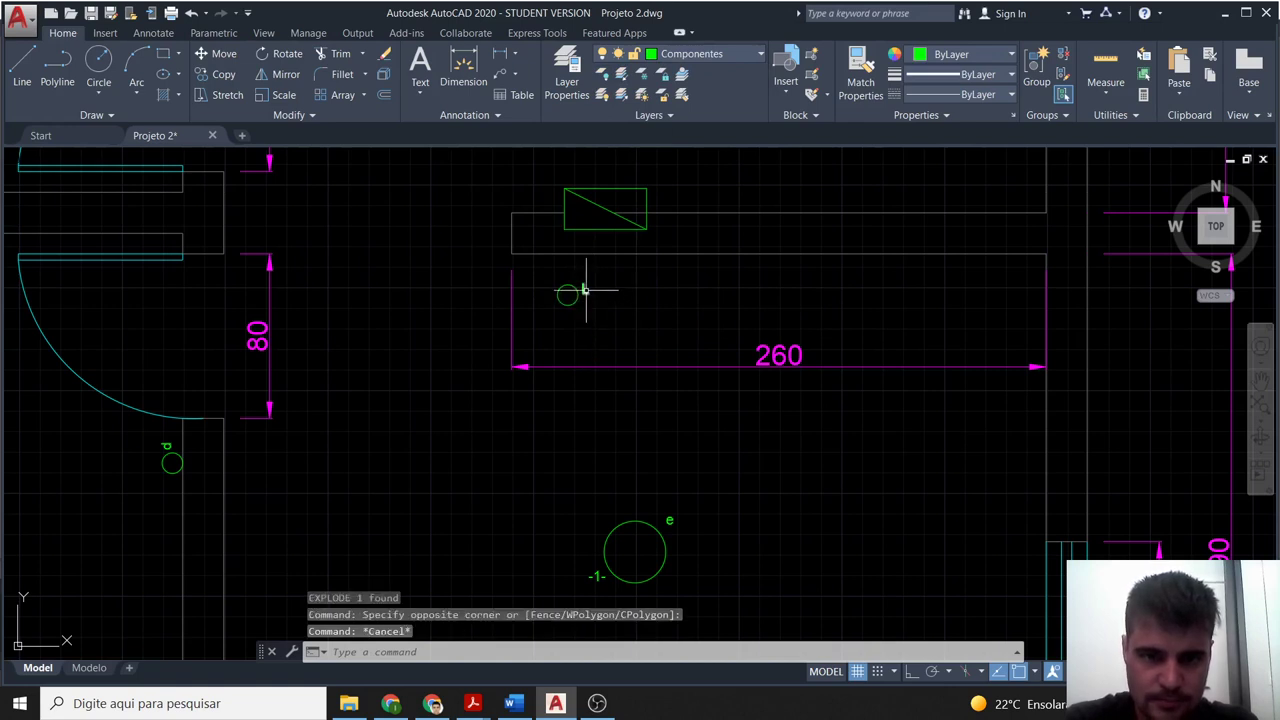
{"action": "double_click", "coordinate": [587, 295]}
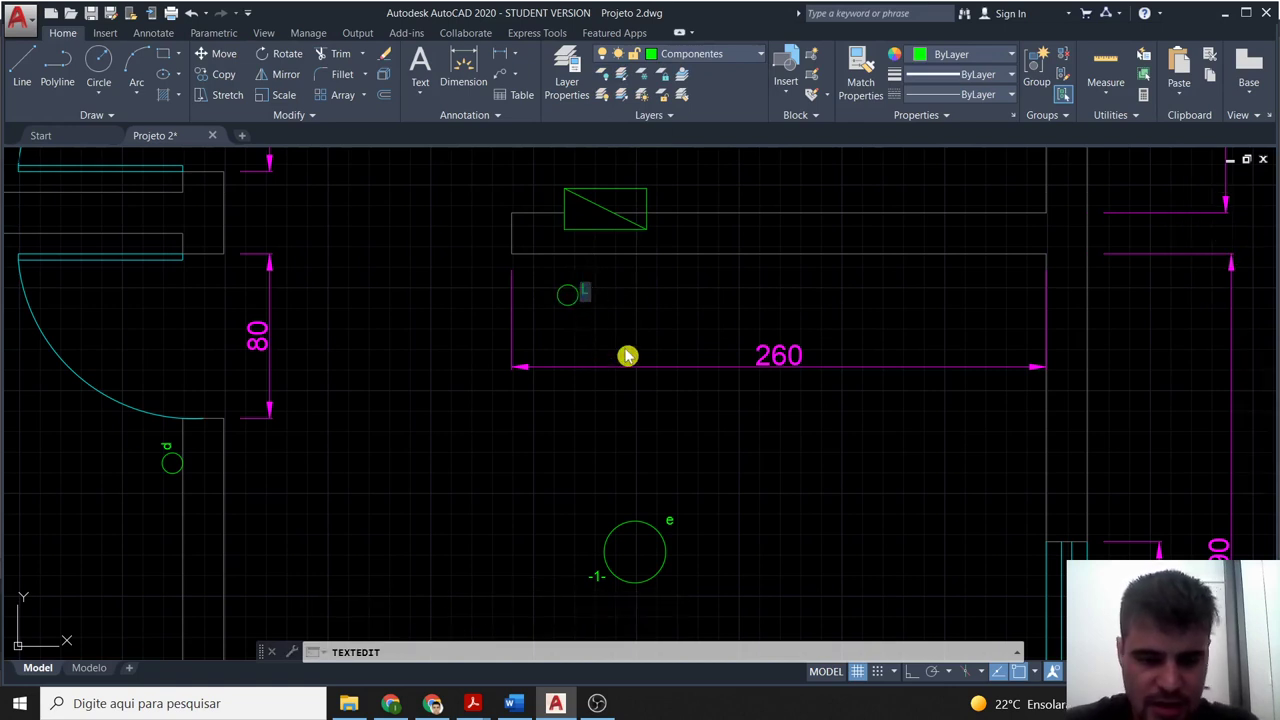
{"action": "key", "text": "Escape"}
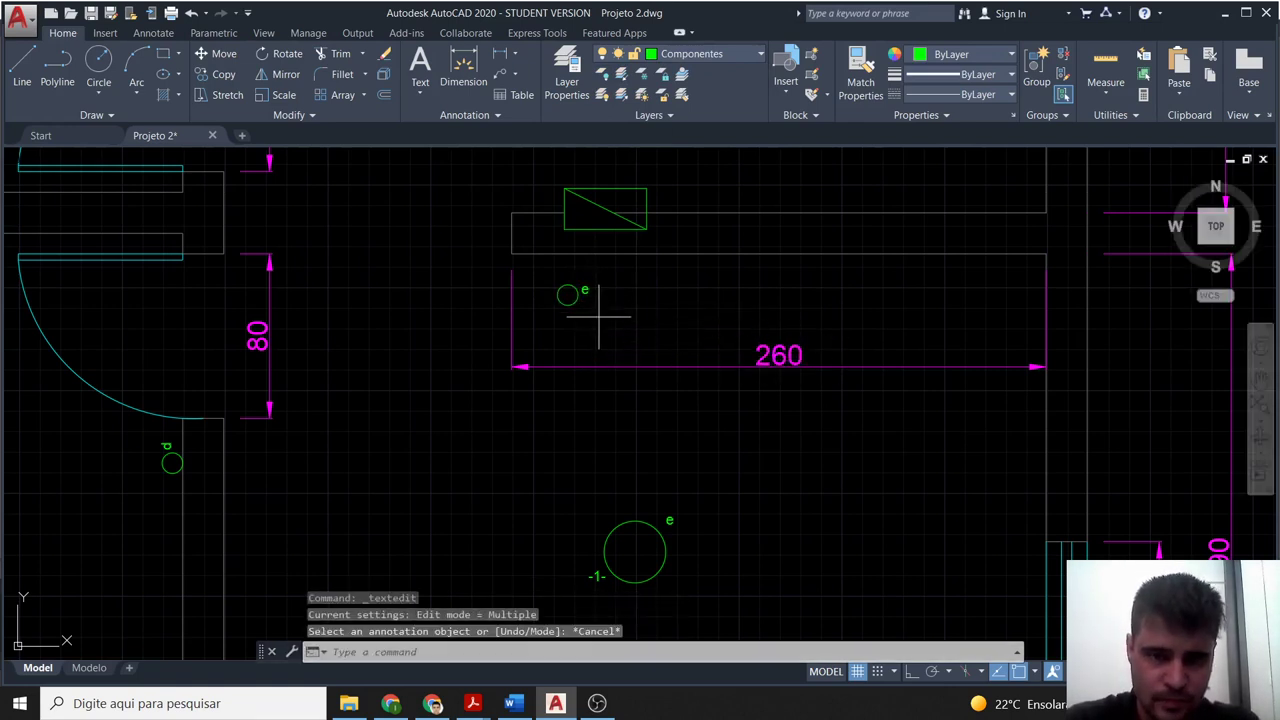
Move switch 'e' and its label up just under the wall.
{"action": "left_click", "coordinate": [598, 318]}
{"action": "left_click", "coordinate": [502, 283]}
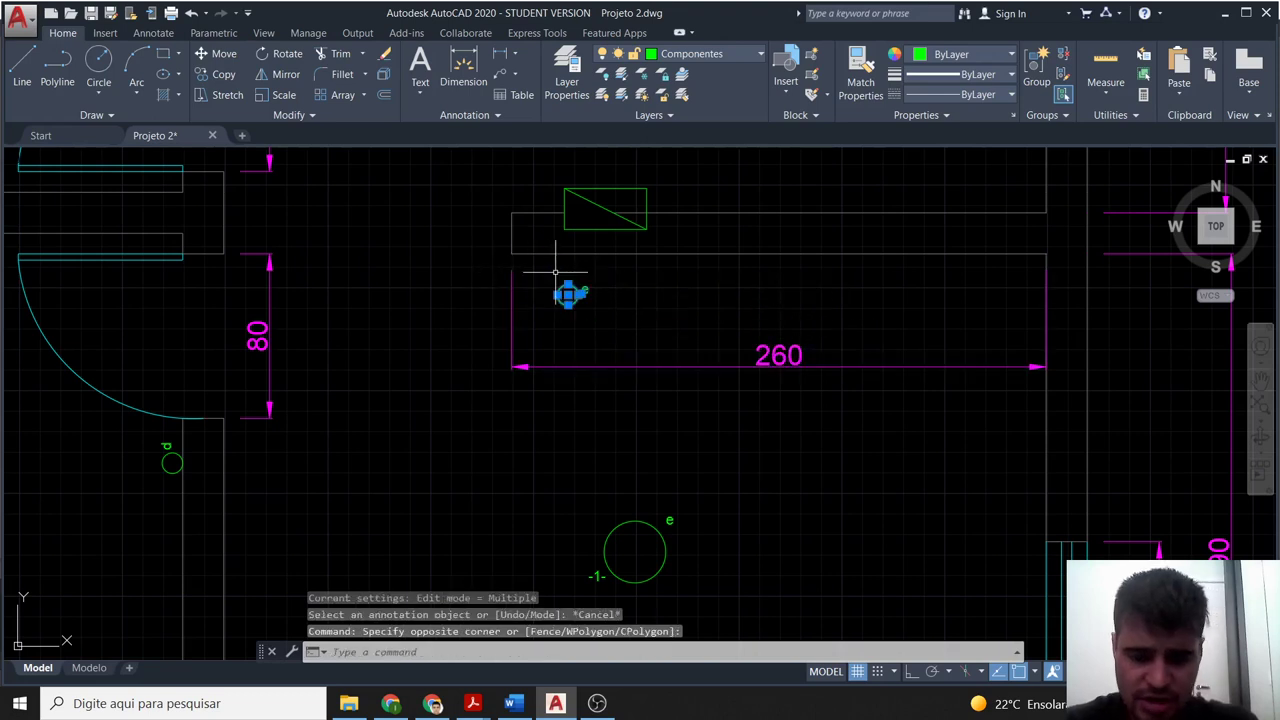
{"action": "type", "text": "m"}
{"action": "key", "text": "Return"}
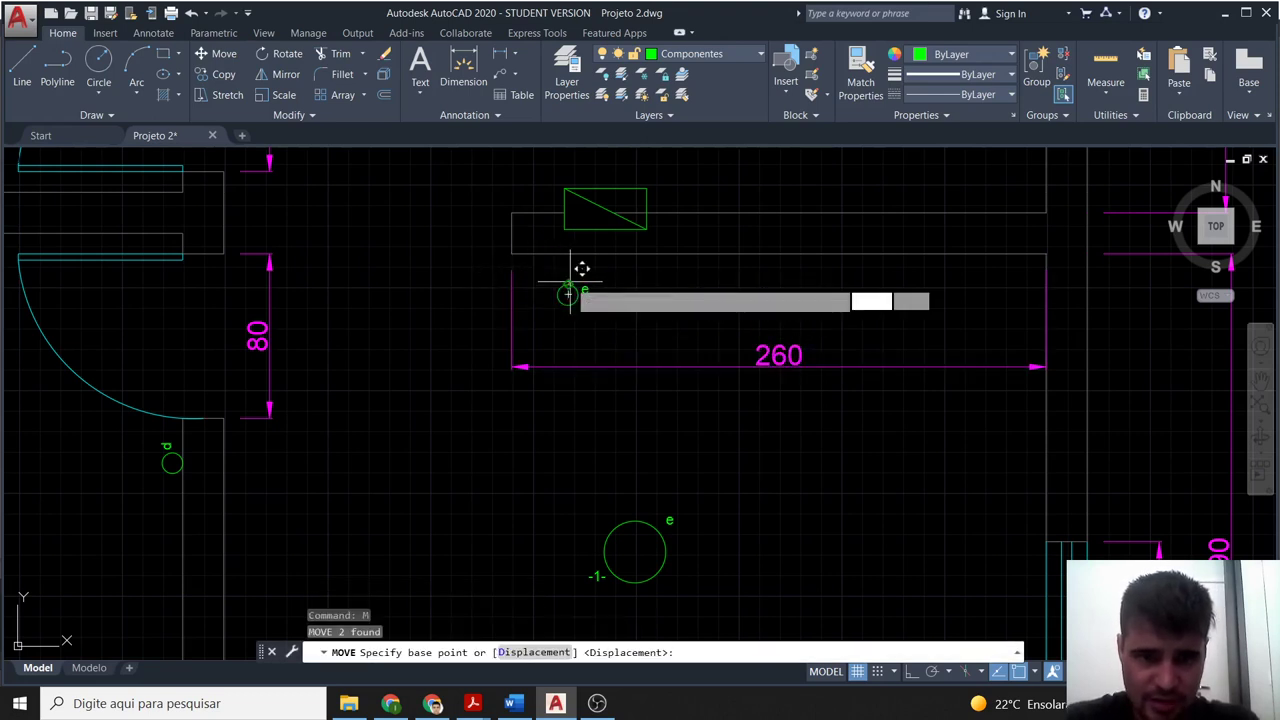
{"action": "left_click", "coordinate": [569, 286]}
{"action": "left_click", "coordinate": [566, 277]}
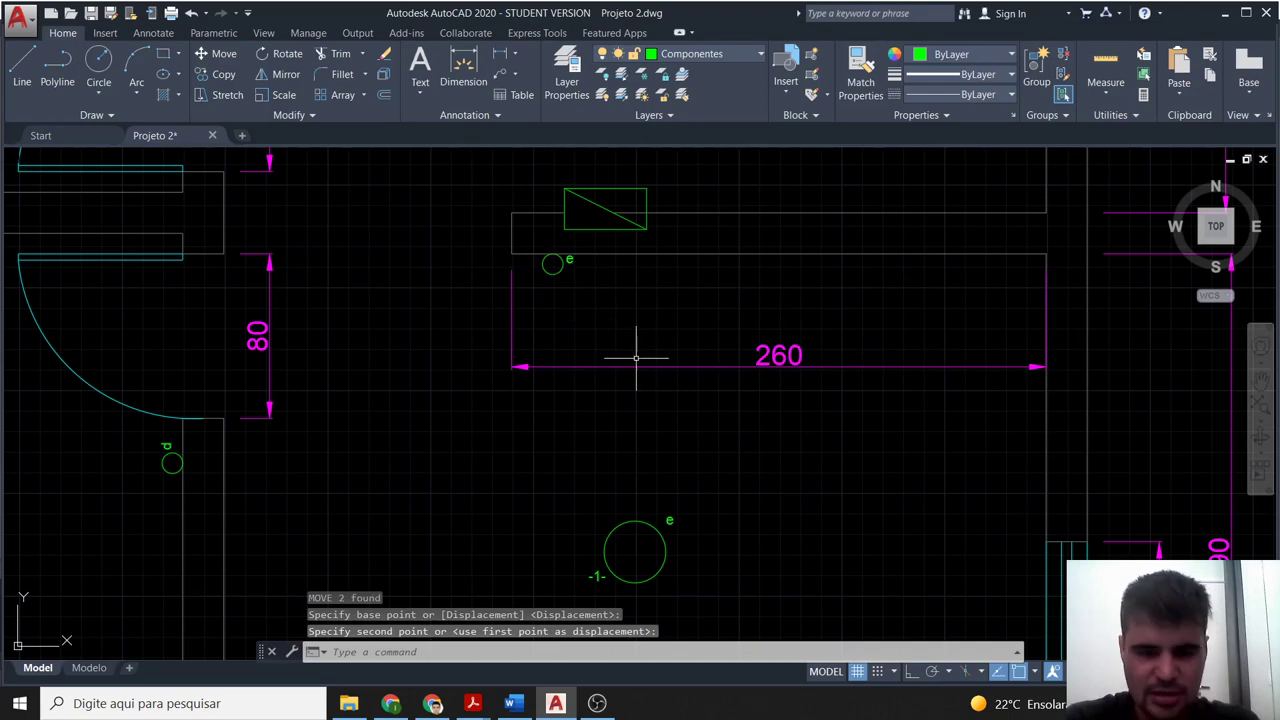
Zoom out and pan to show the whole floor plan.
{"action": "scroll", "coordinate": [709, 383], "scroll_direction": "down", "scroll_amount": 2}
{"action": "scroll", "coordinate": [714, 371], "scroll_direction": "down", "scroll_amount": 2}
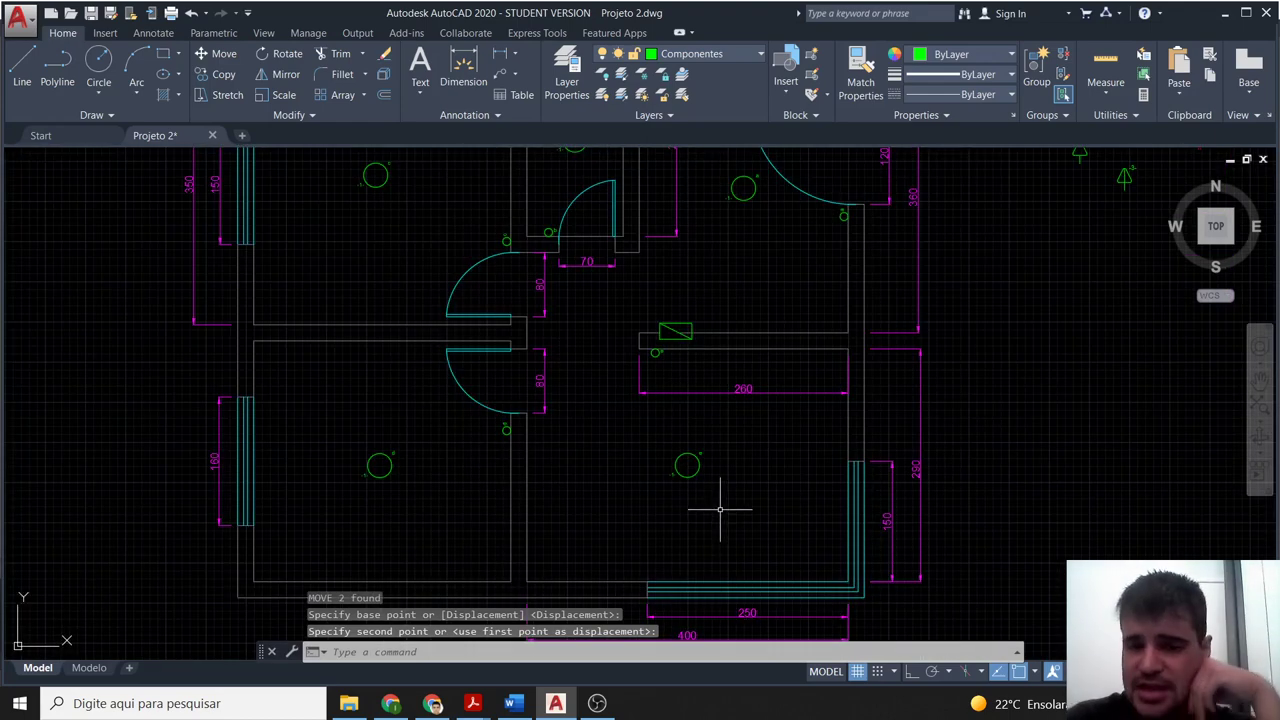
{"action": "scroll", "coordinate": [457, 366], "scroll_direction": "down", "scroll_amount": 2}
{"action": "mouse_move", "coordinate": [586, 286]}
{"action": "middle_mouse_down"}
{"action": "mouse_move", "coordinate": [652, 347]}
{"action": "mouse_move", "coordinate": [670, 389]}
{"action": "middle_mouse_up"}
{"action": "scroll", "coordinate": [680, 434], "scroll_direction": "up", "scroll_amount": 2}
{"action": "scroll", "coordinate": [680, 434], "scroll_direction": "up", "scroll_amount": 2}
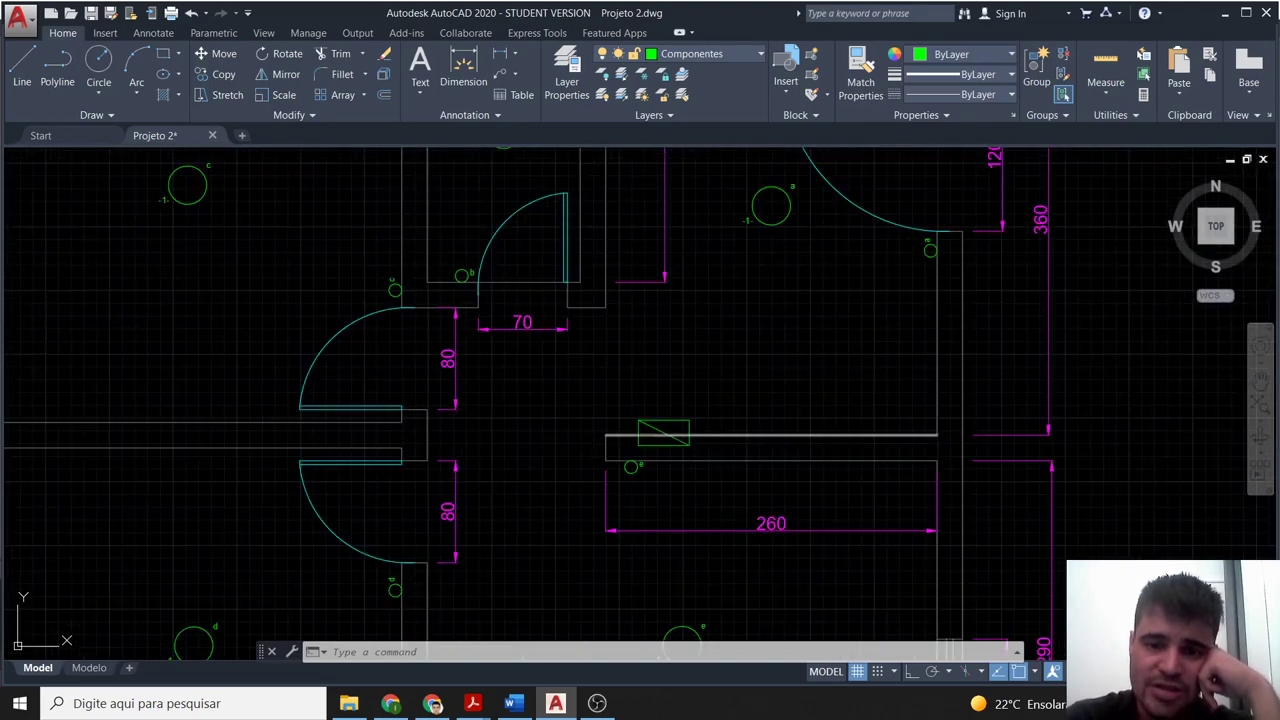
{"action": "scroll", "coordinate": [668, 438], "scroll_direction": "up", "scroll_amount": 2}
{"action": "scroll", "coordinate": [720, 434], "scroll_direction": "down", "scroll_amount": 3}
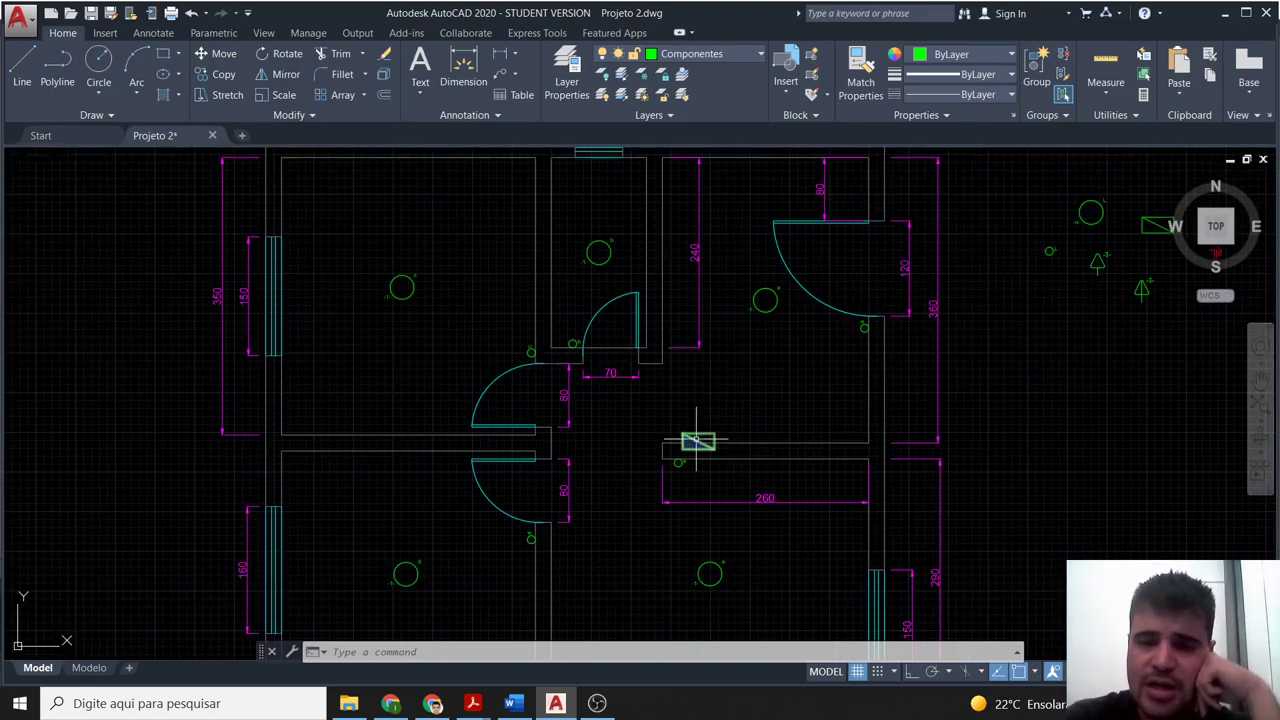
{"action": "scroll", "coordinate": [617, 524], "scroll_direction": "down", "scroll_amount": 2}
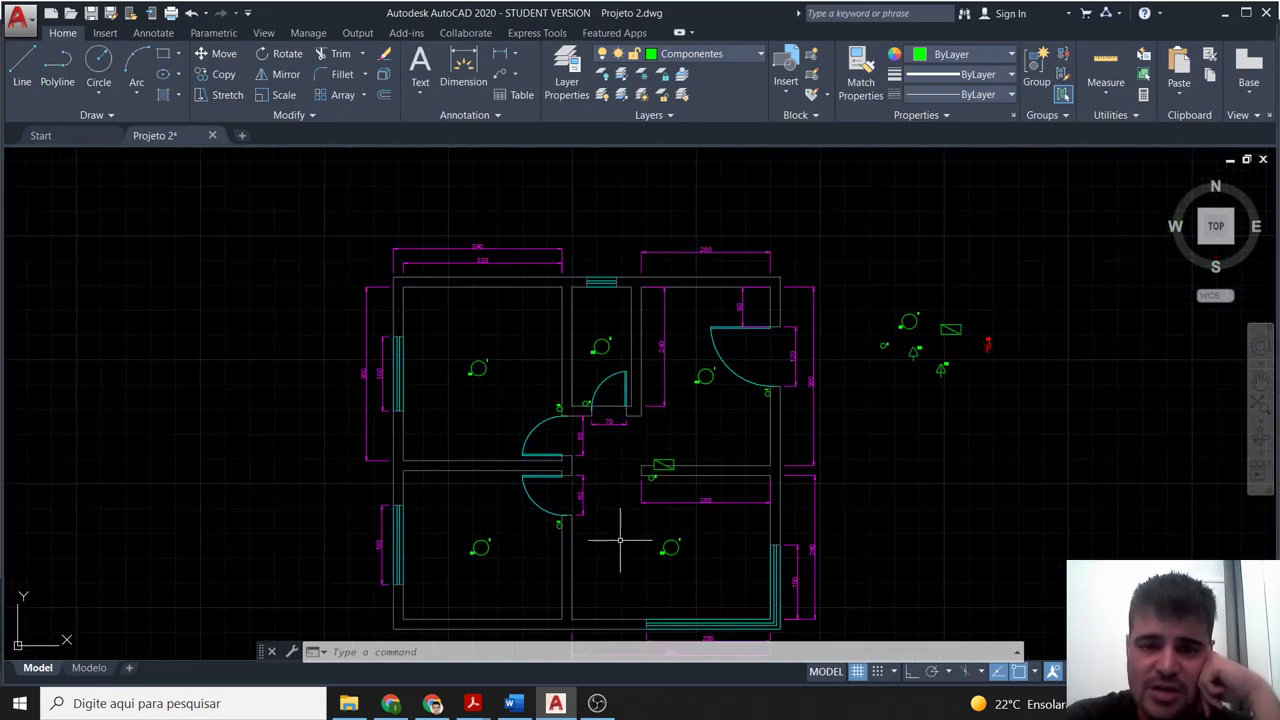
{"action": "middle_click_drag", "start_coordinate": [620, 540], "coordinate": [615, 493]}
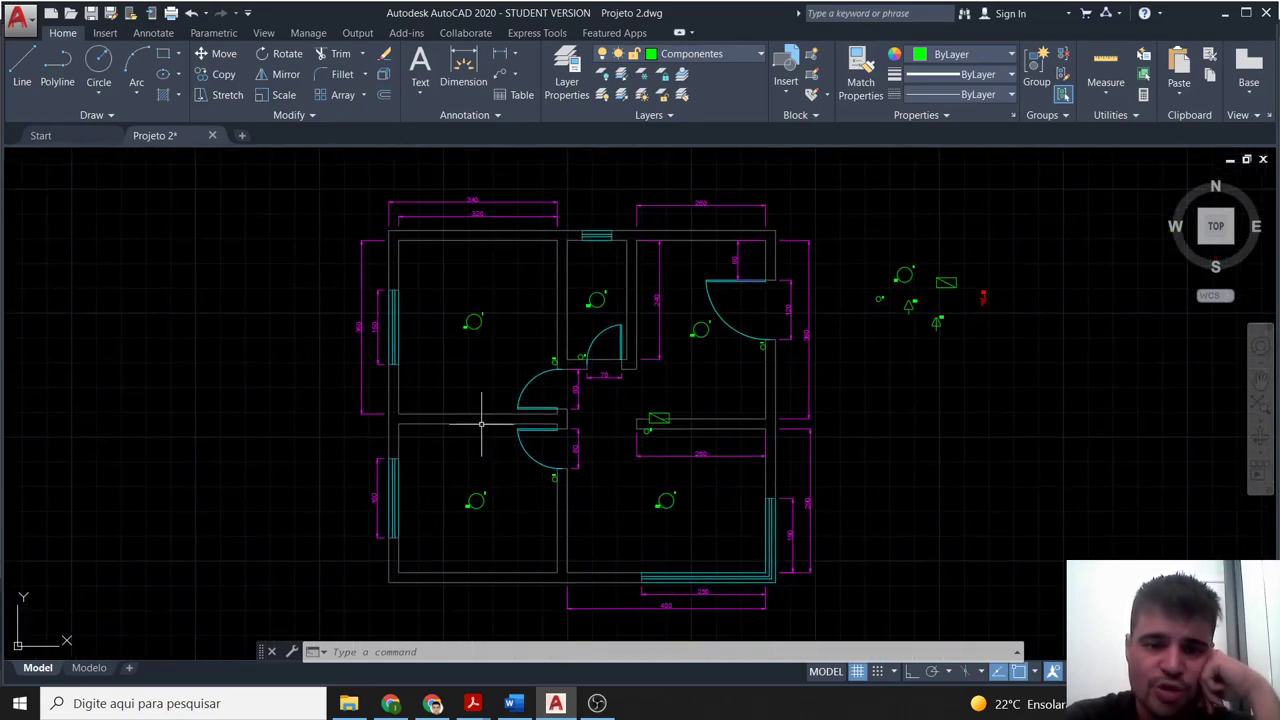
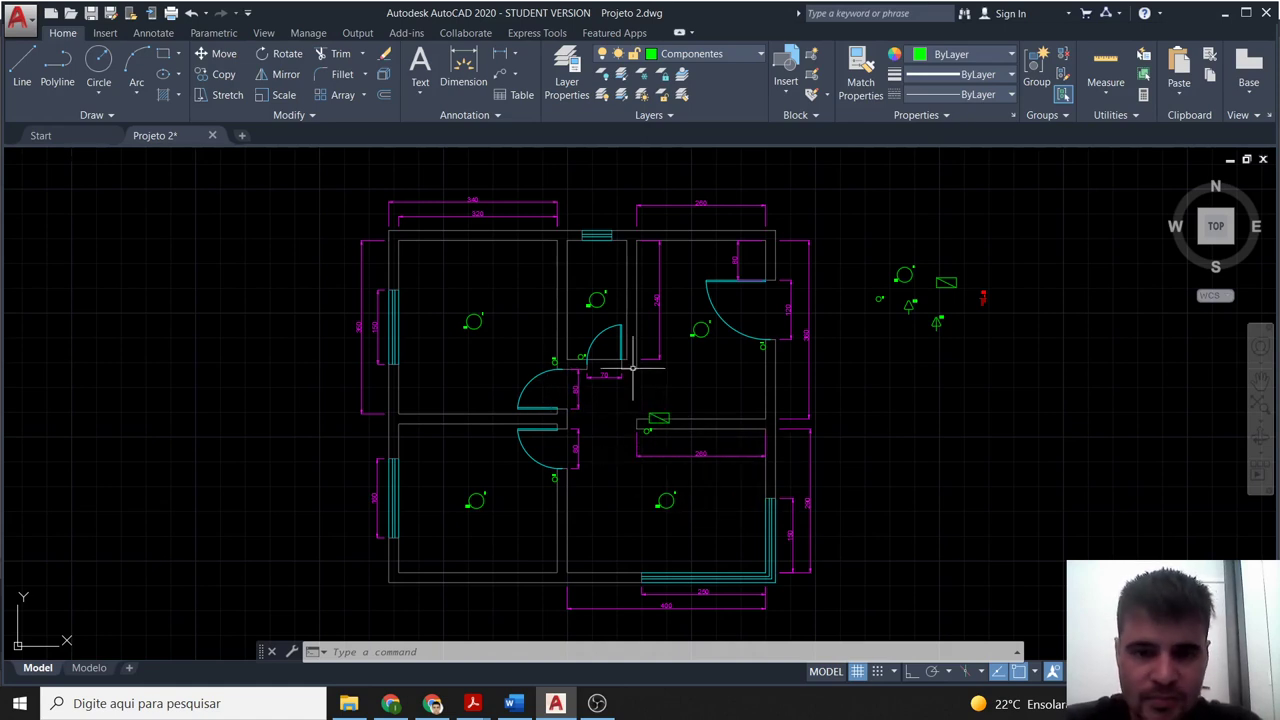
Make Eletroduto subterraneo the current layer, cancelling the leftover arc along the way.
{"action": "scroll", "coordinate": [632, 368], "scroll_direction": "up", "scroll_amount": 2}
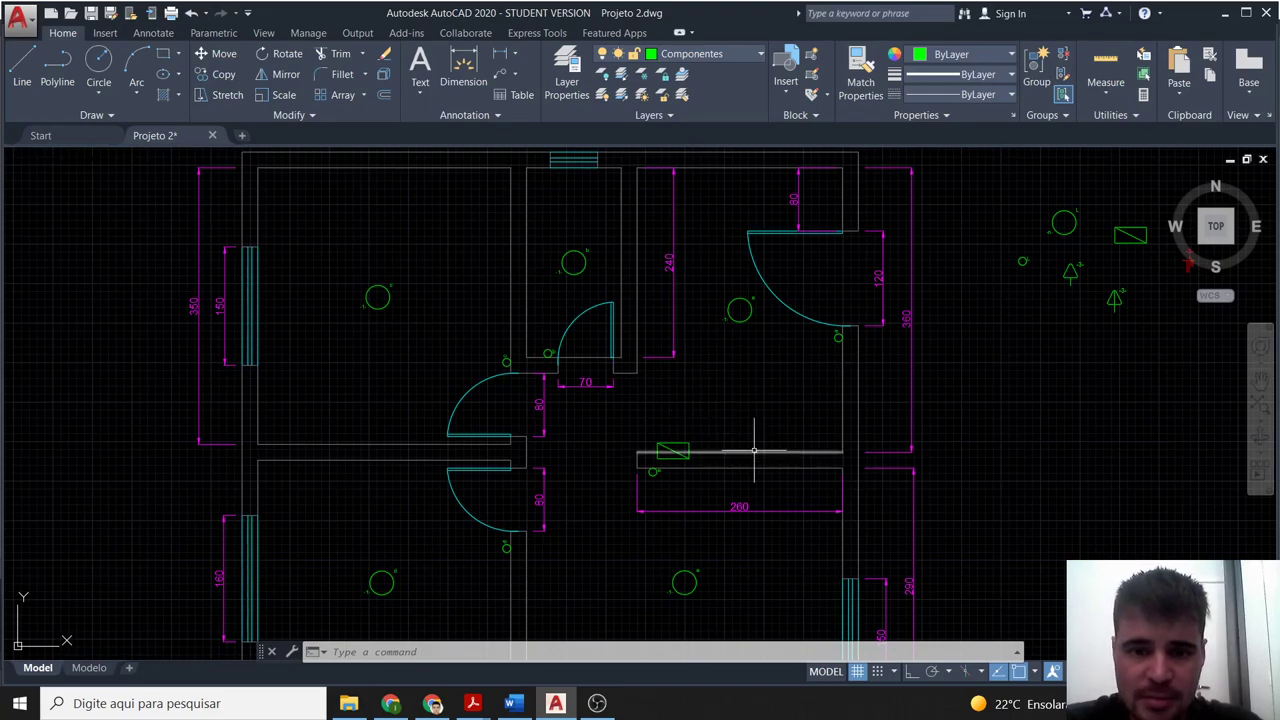
{"action": "scroll", "coordinate": [754, 450], "scroll_direction": "down", "scroll_amount": 2}
{"action": "scroll", "coordinate": [747, 430], "scroll_direction": "up", "scroll_amount": 2}
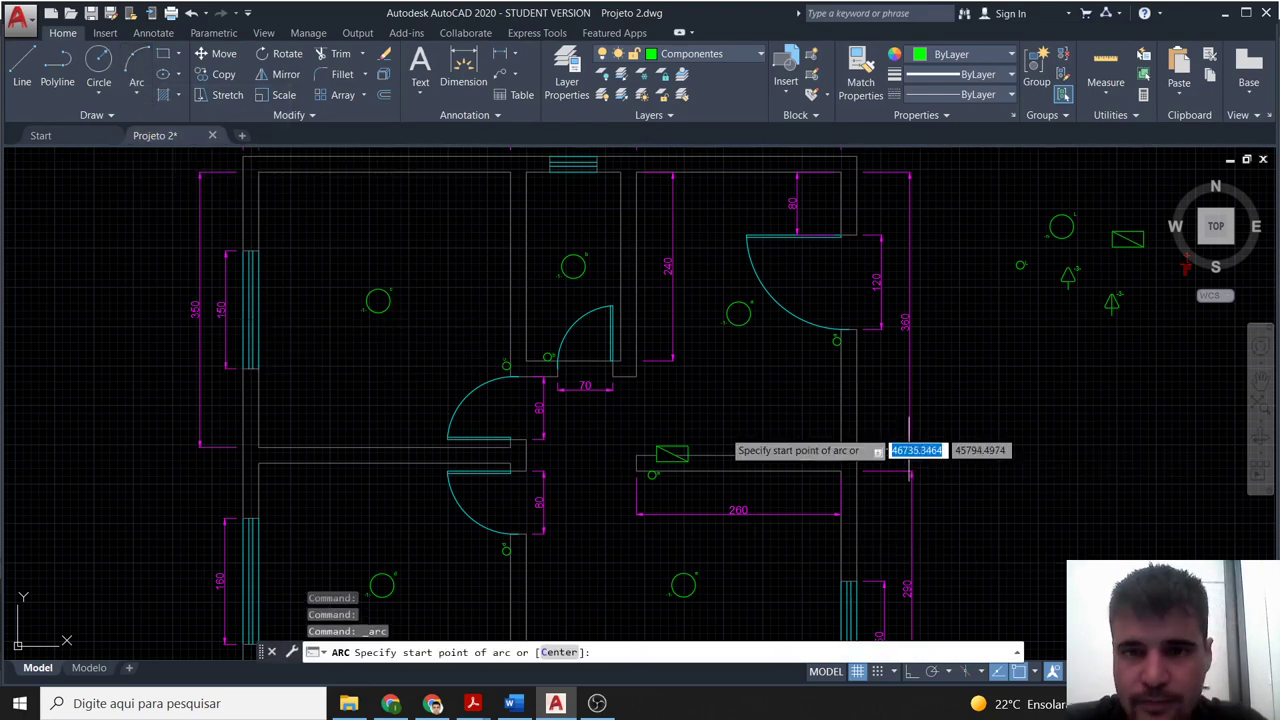
{"action": "left_click", "coordinate": [747, 62]}
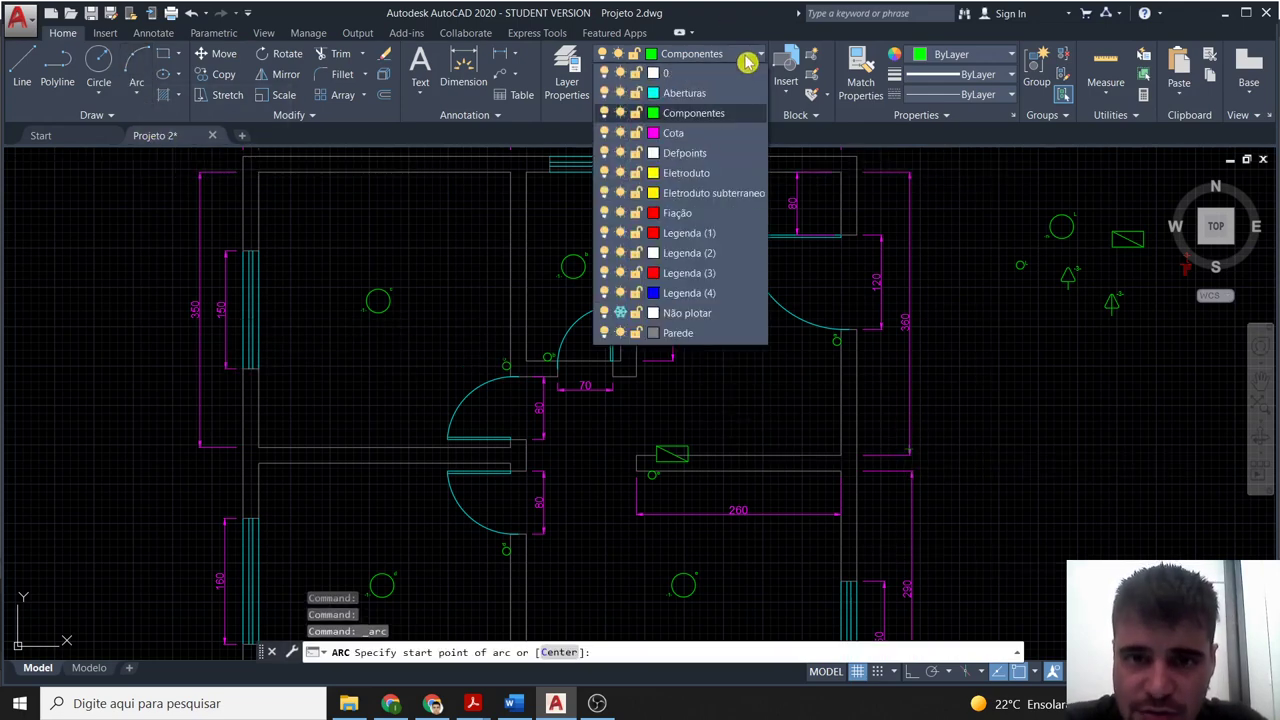
{"action": "left_click", "coordinate": [735, 175]}
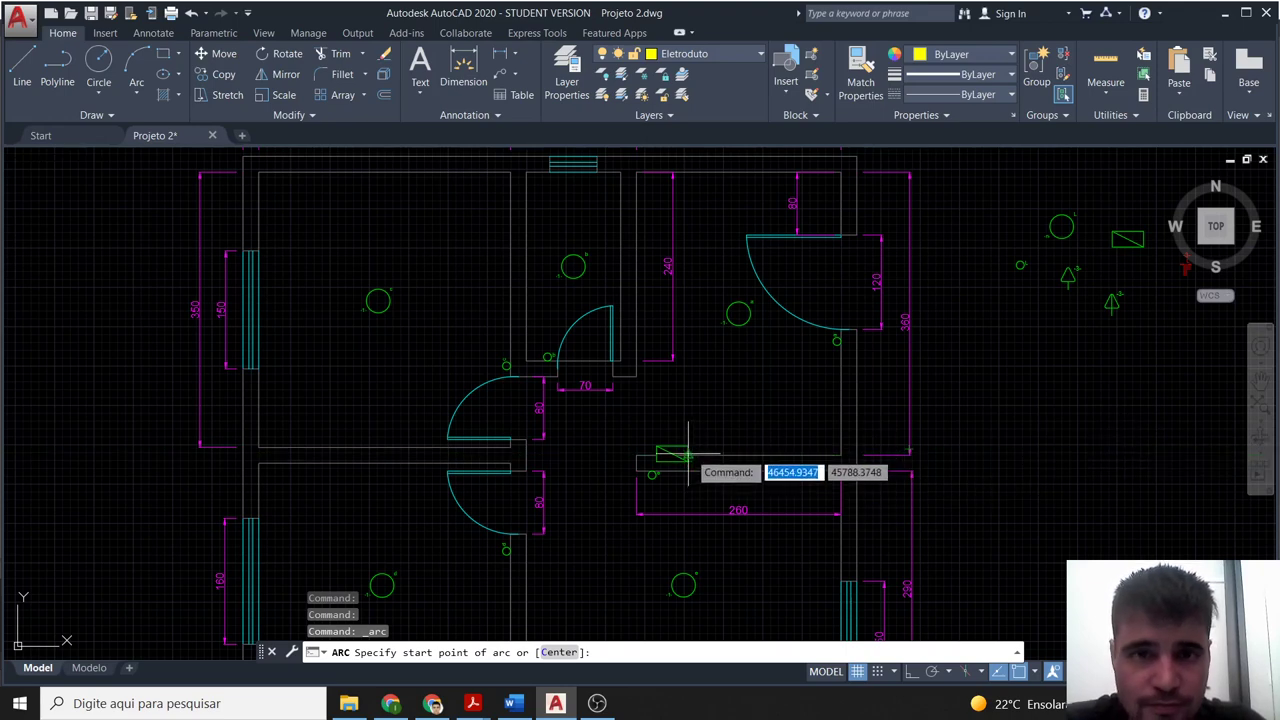
{"action": "key", "text": "Escape"}
{"action": "left_click", "coordinate": [753, 62]}
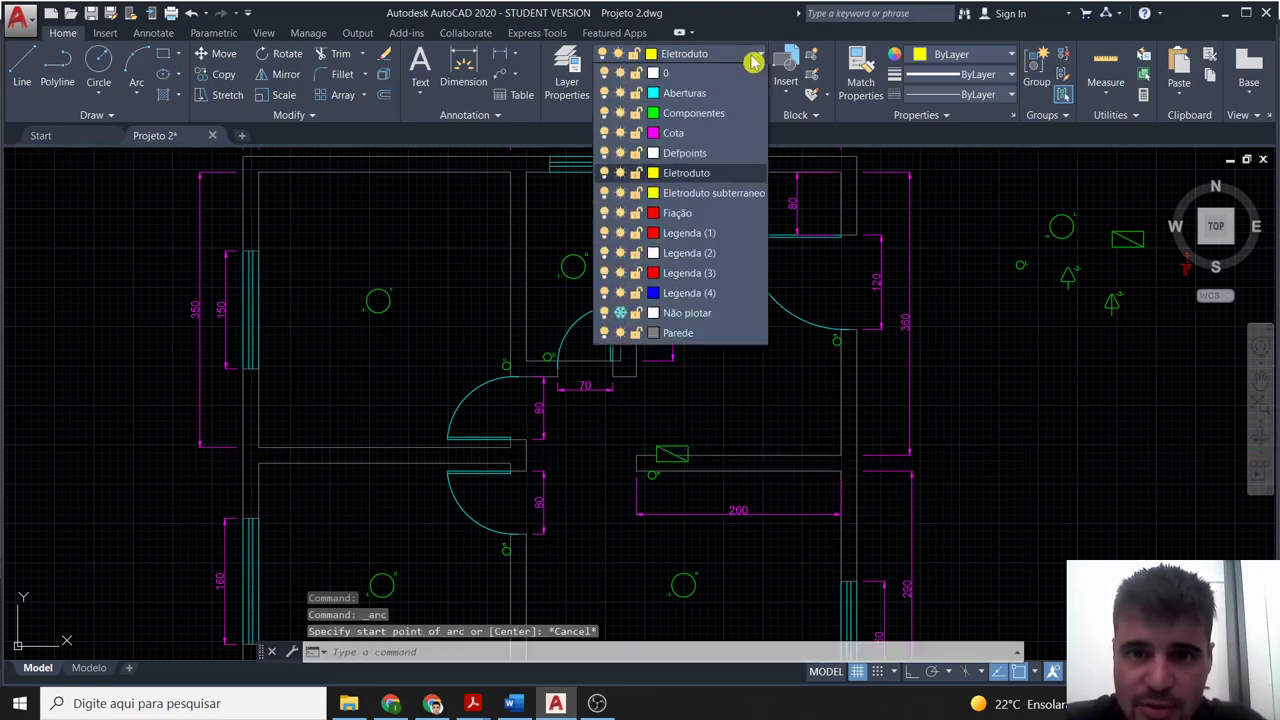
{"action": "left_click", "coordinate": [753, 204]}
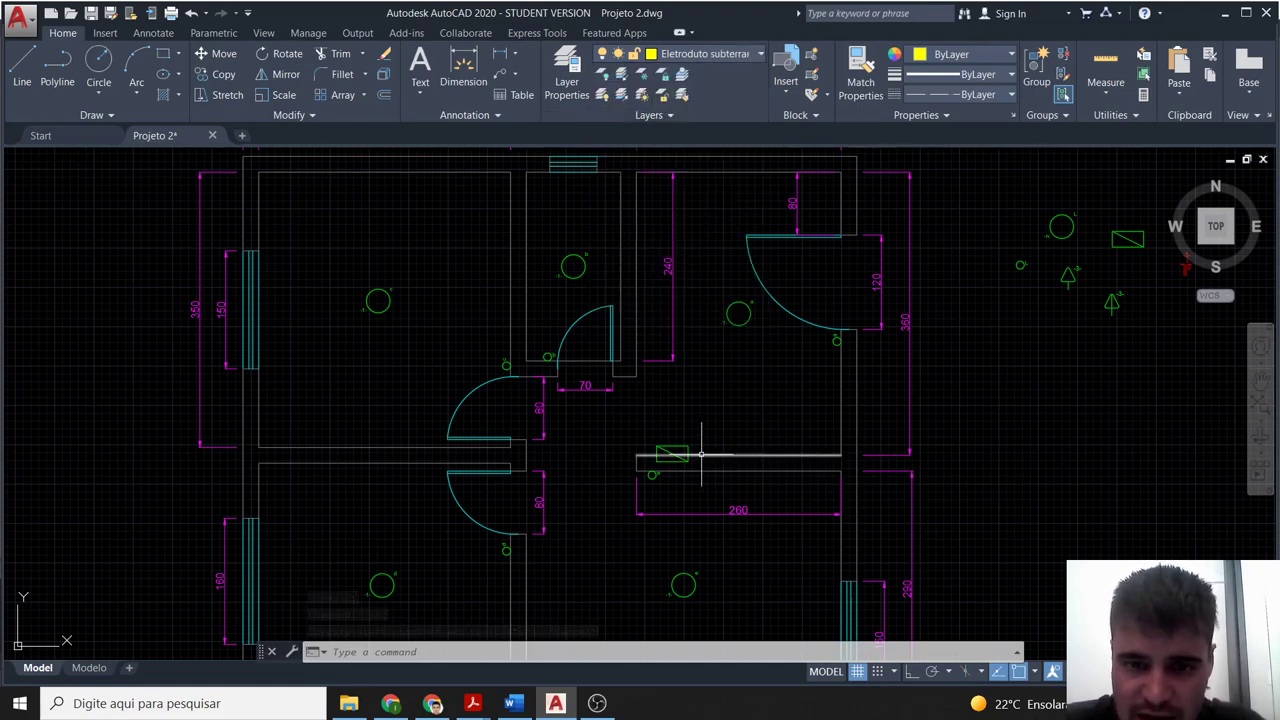
Draw a horizontal dashed line from the green switch box past the 360 dimension with Ortho on.
{"action": "scroll", "coordinate": [686, 464], "scroll_direction": "up", "scroll_amount": 2}
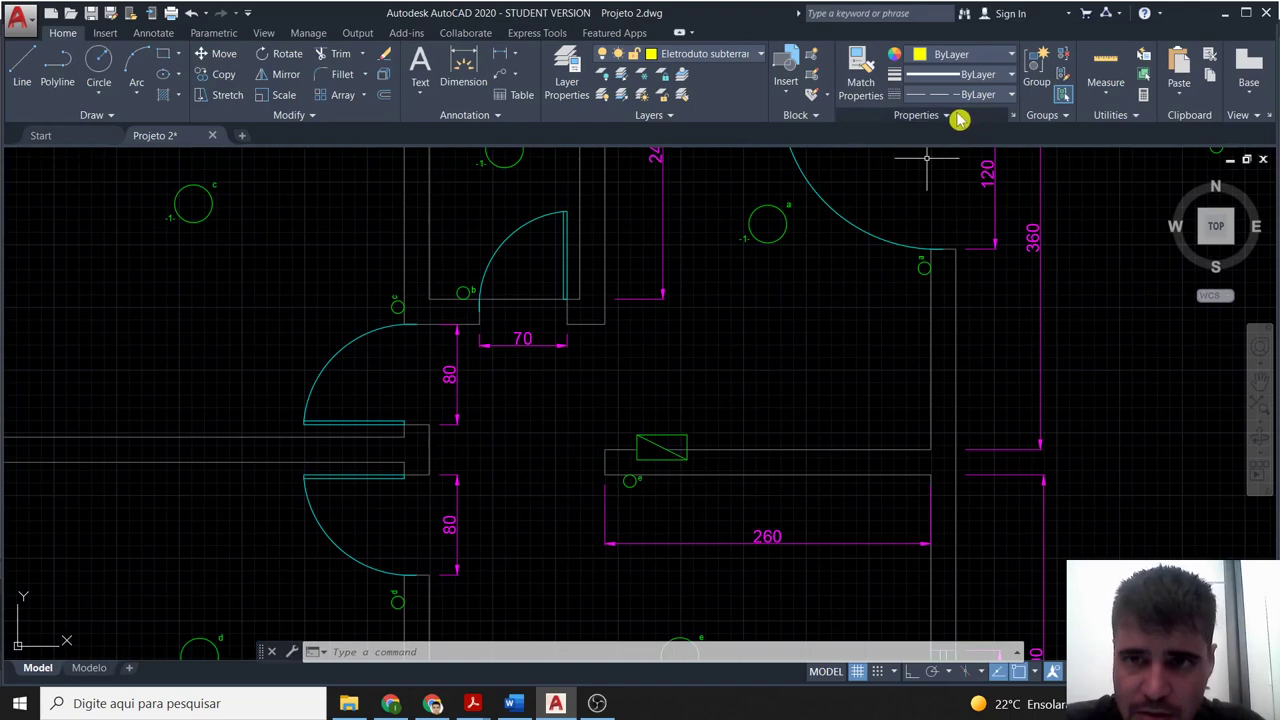
{"action": "left_click", "coordinate": [24, 66]}
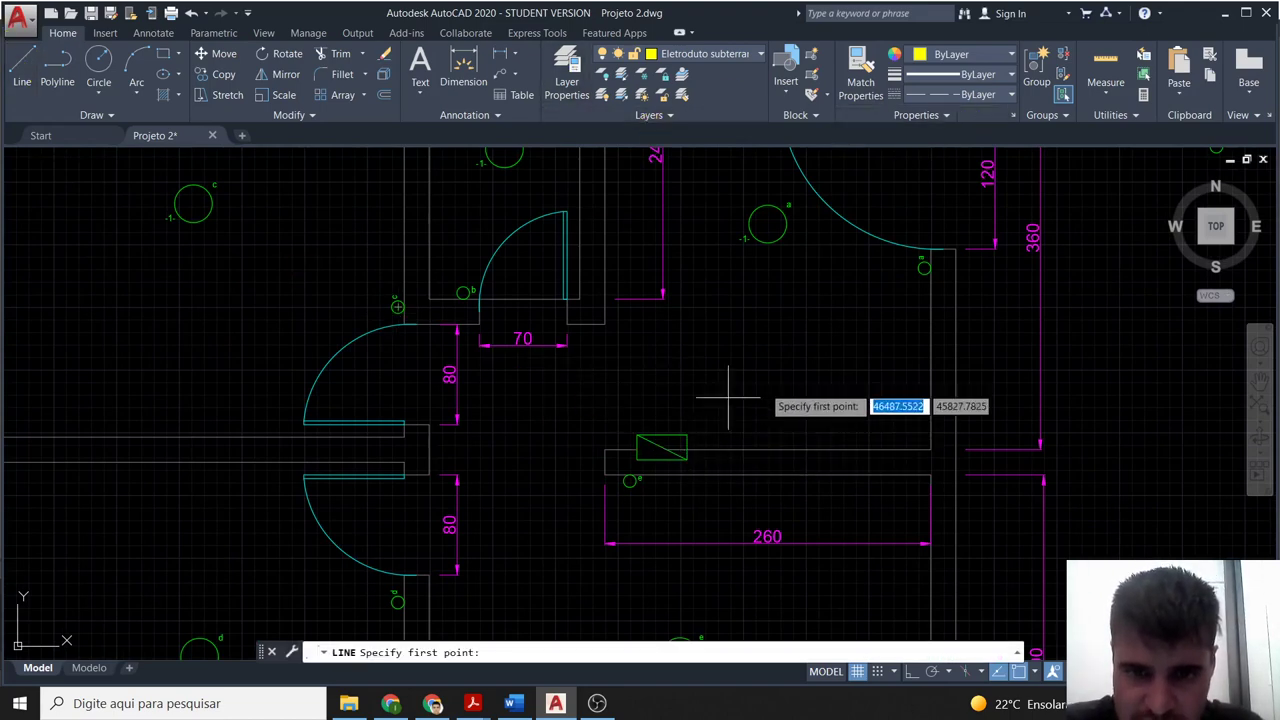
{"action": "scroll", "coordinate": [1106, 495], "scroll_direction": "down", "scroll_amount": 2}
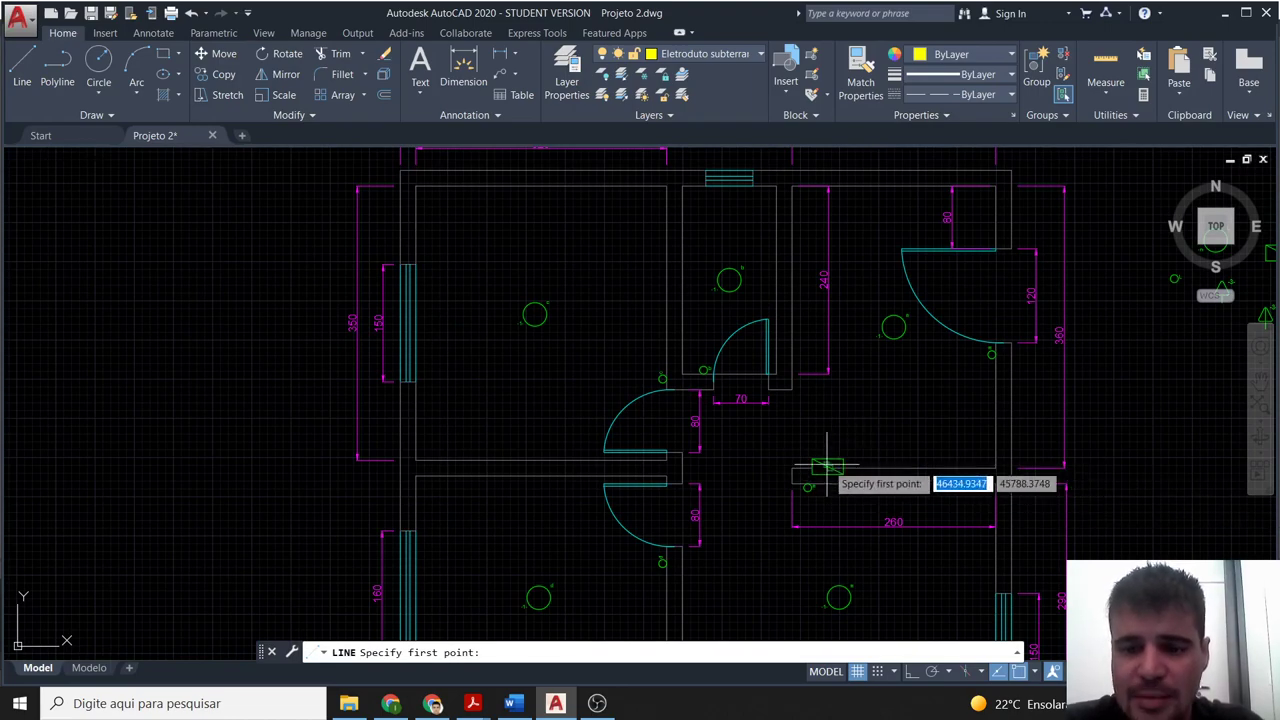
{"action": "middle_click_drag", "start_coordinate": [893, 445], "coordinate": [697, 448]}
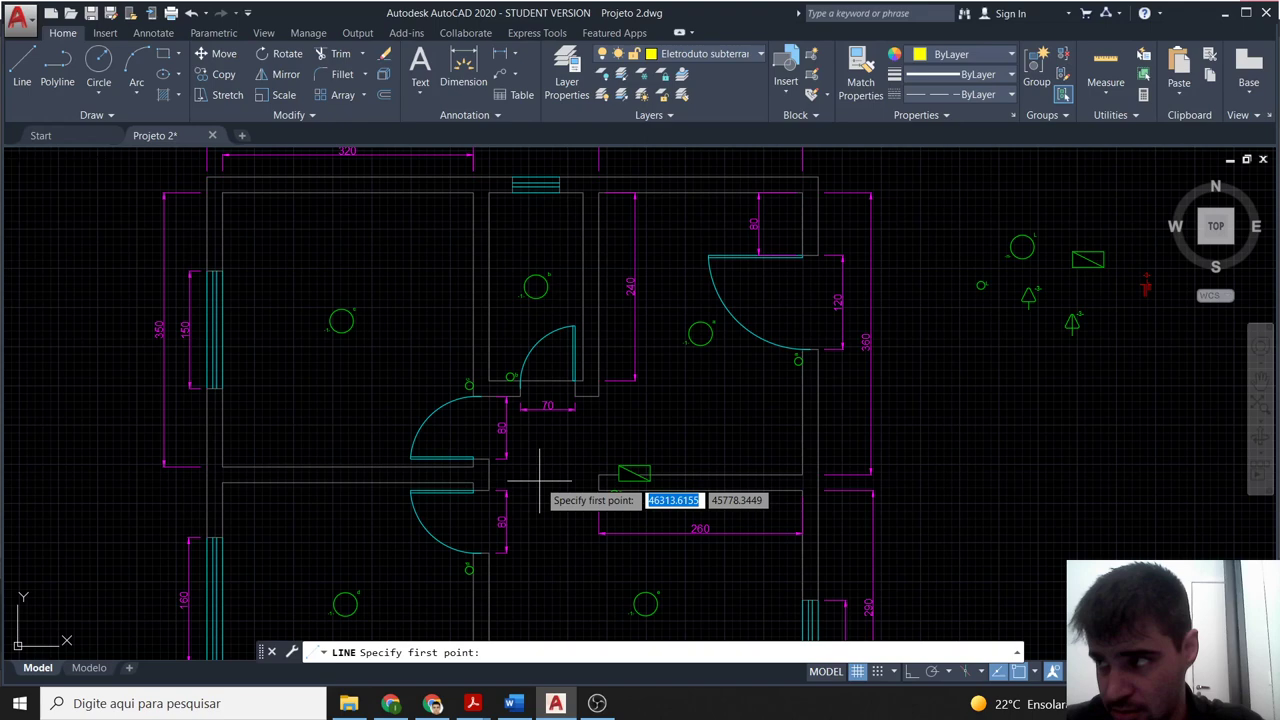
{"action": "scroll", "coordinate": [650, 480], "scroll_direction": "up", "scroll_amount": 2}
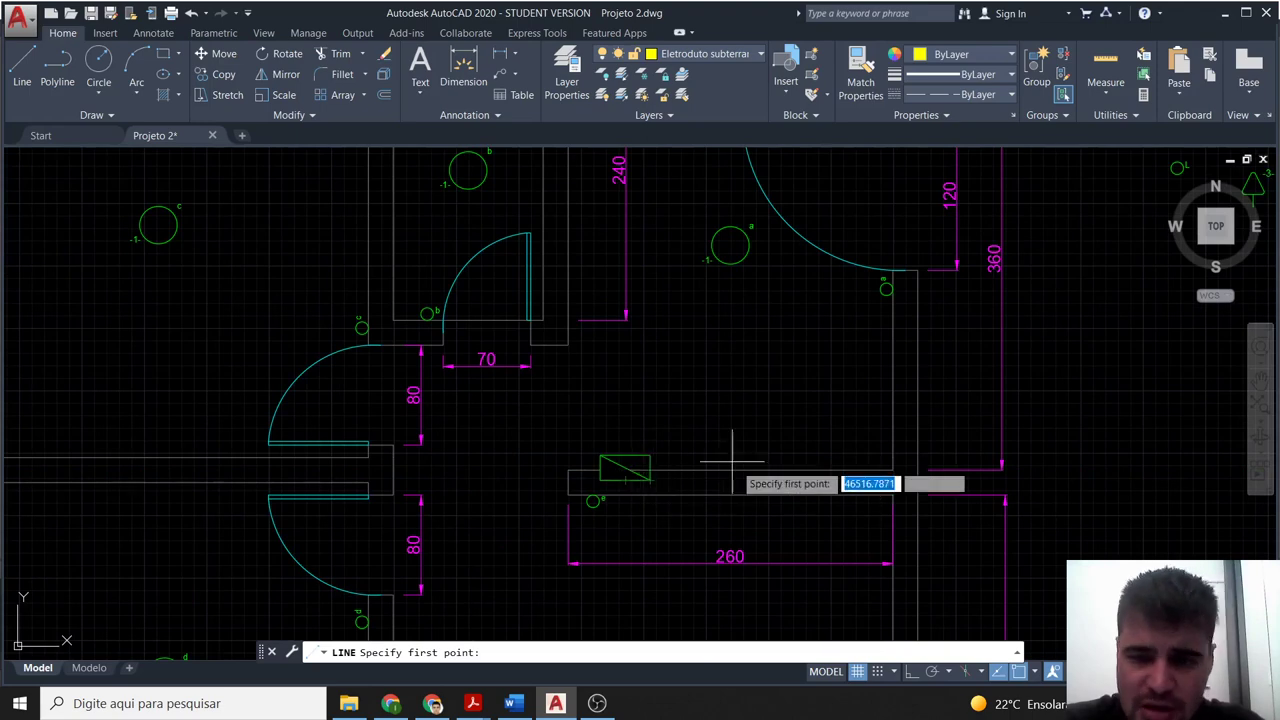
{"action": "left_click", "coordinate": [650, 470]}
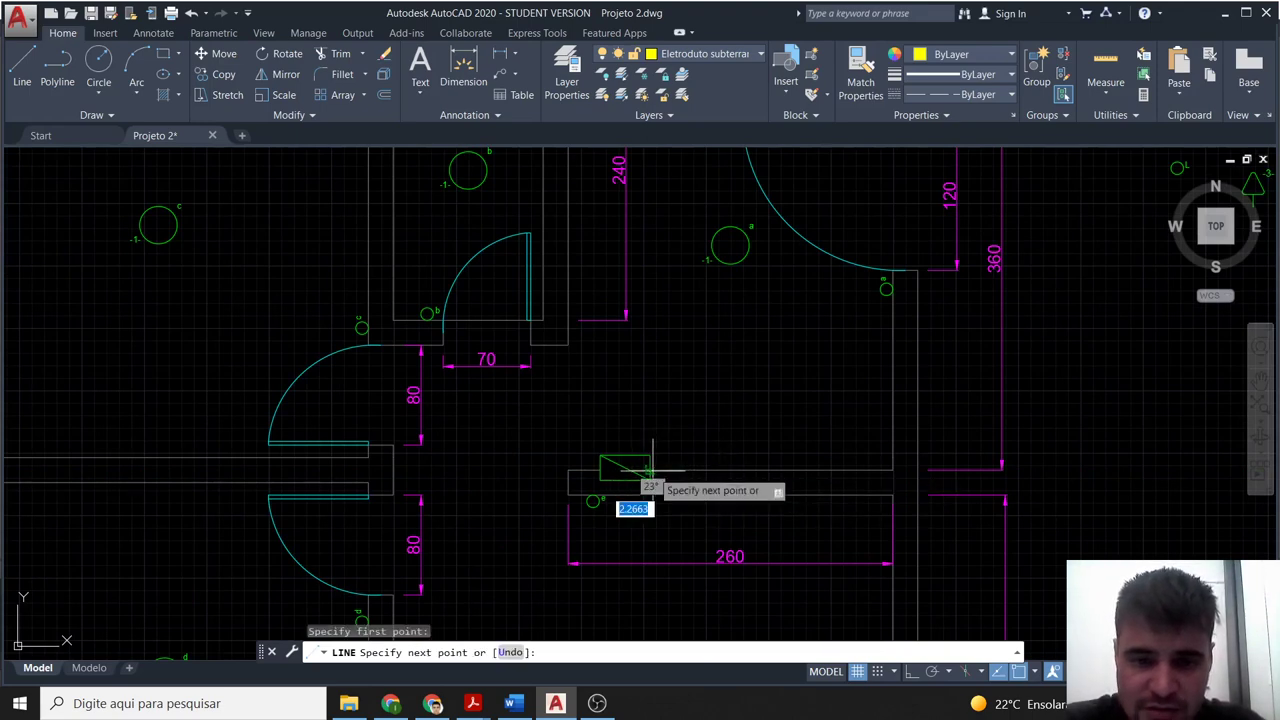
{"action": "middle_click_drag", "start_coordinate": [1173, 490], "coordinate": [840, 472]}
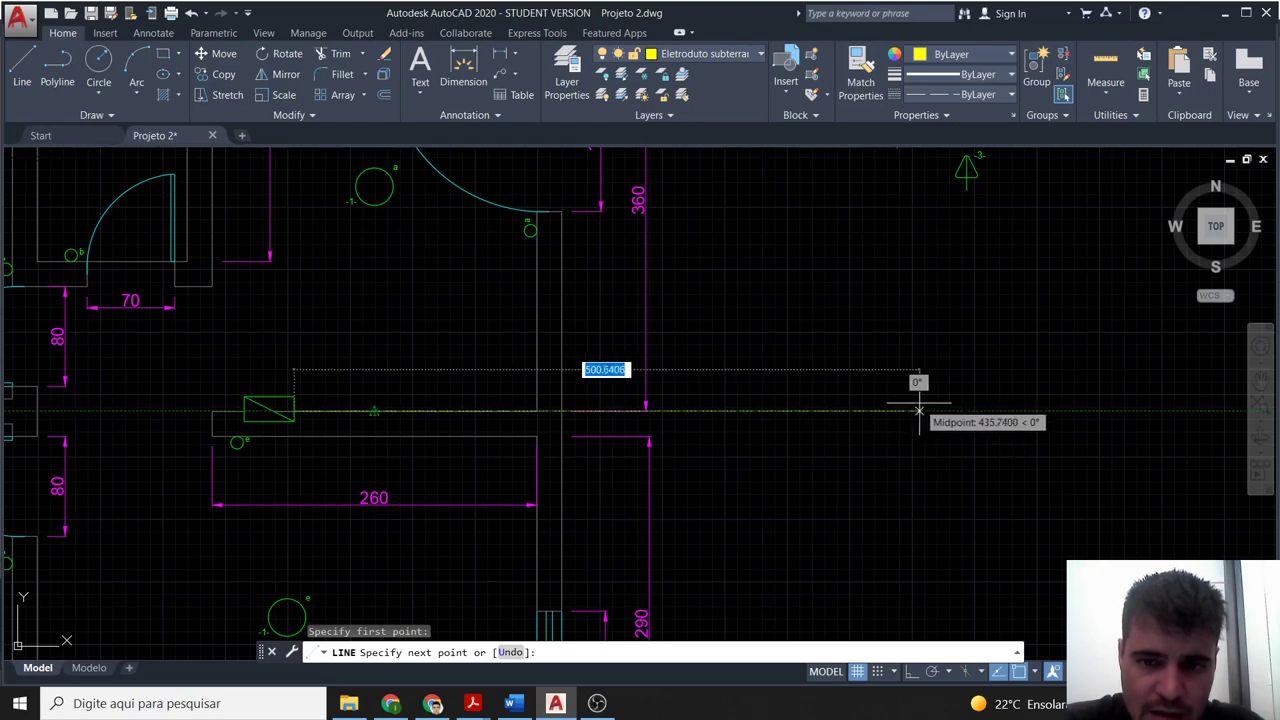
{"action": "left_click", "coordinate": [922, 403]}
{"action": "key", "text": "ctrl+z"}
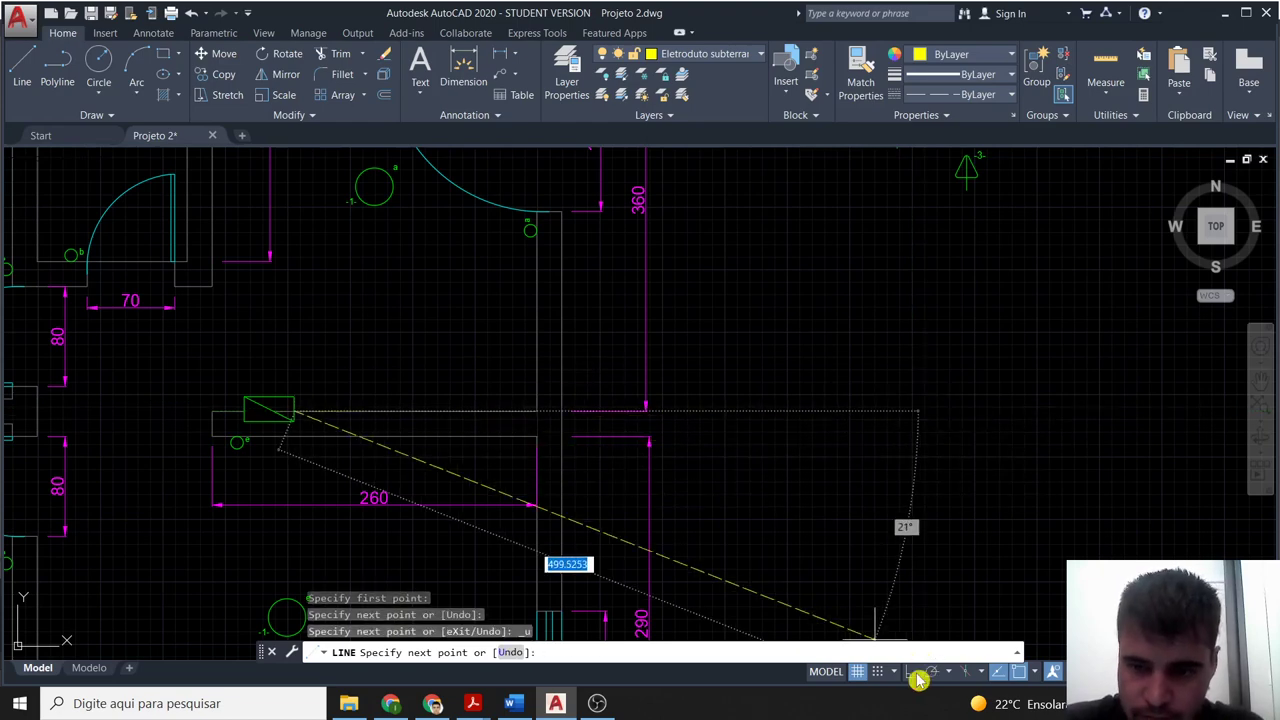
{"action": "key", "text": "F8"}
{"action": "left_click", "coordinate": [873, 410]}
{"action": "key", "text": "Escape"}
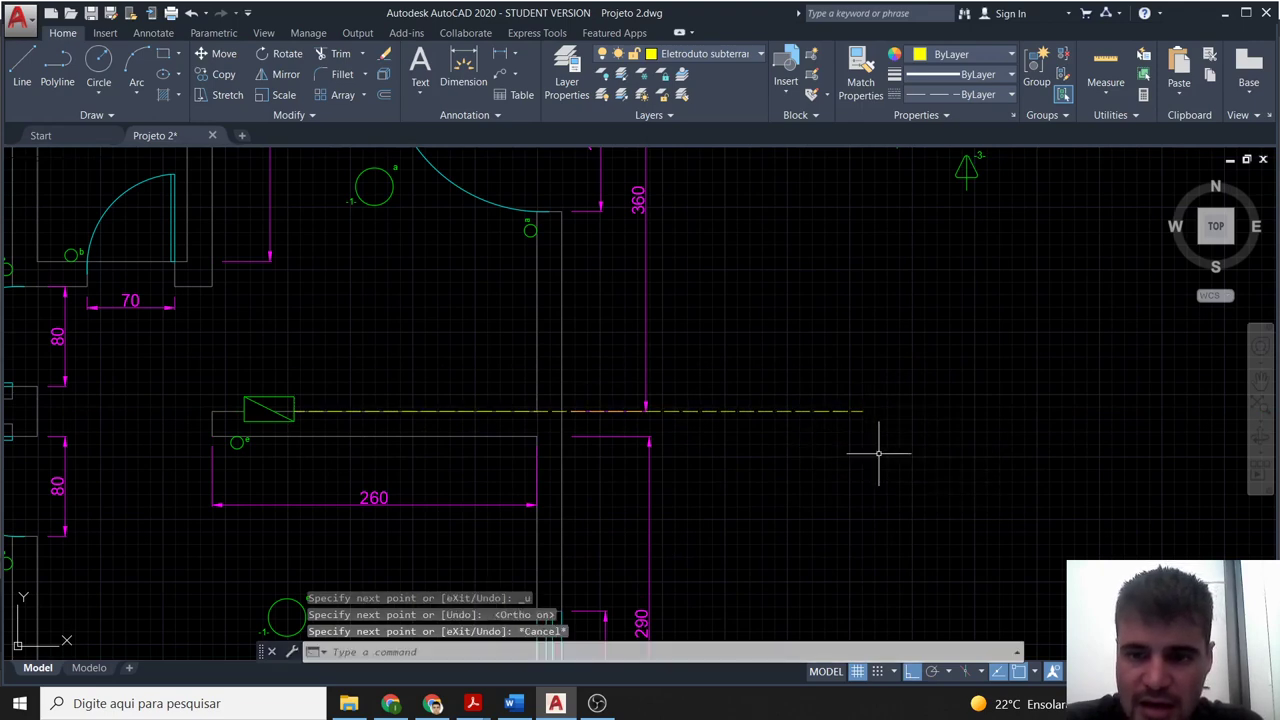
Start another line with the L command.
{"action": "scroll", "coordinate": [860, 460], "scroll_direction": "up", "scroll_amount": 2}
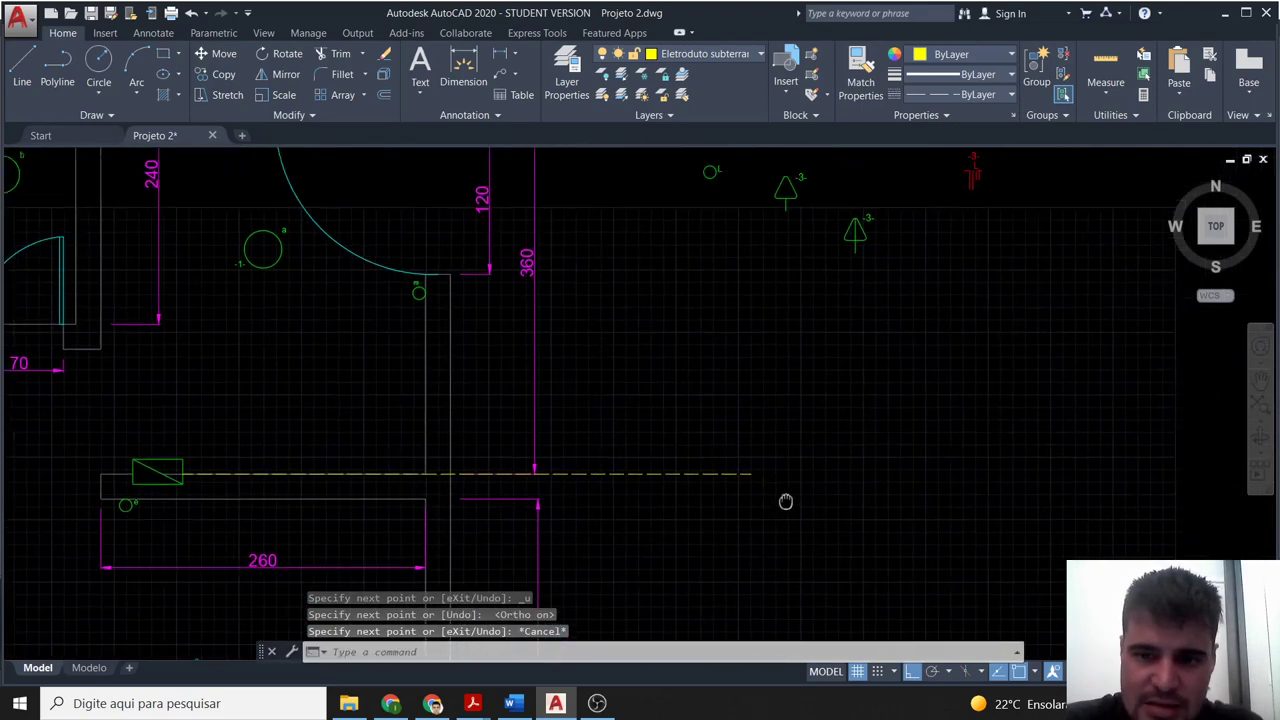
{"action": "scroll", "coordinate": [785, 502], "scroll_direction": "up", "scroll_amount": 1}
{"action": "scroll", "coordinate": [709, 514], "scroll_direction": "down", "scroll_amount": 2}
{"action": "type", "text": "l"}
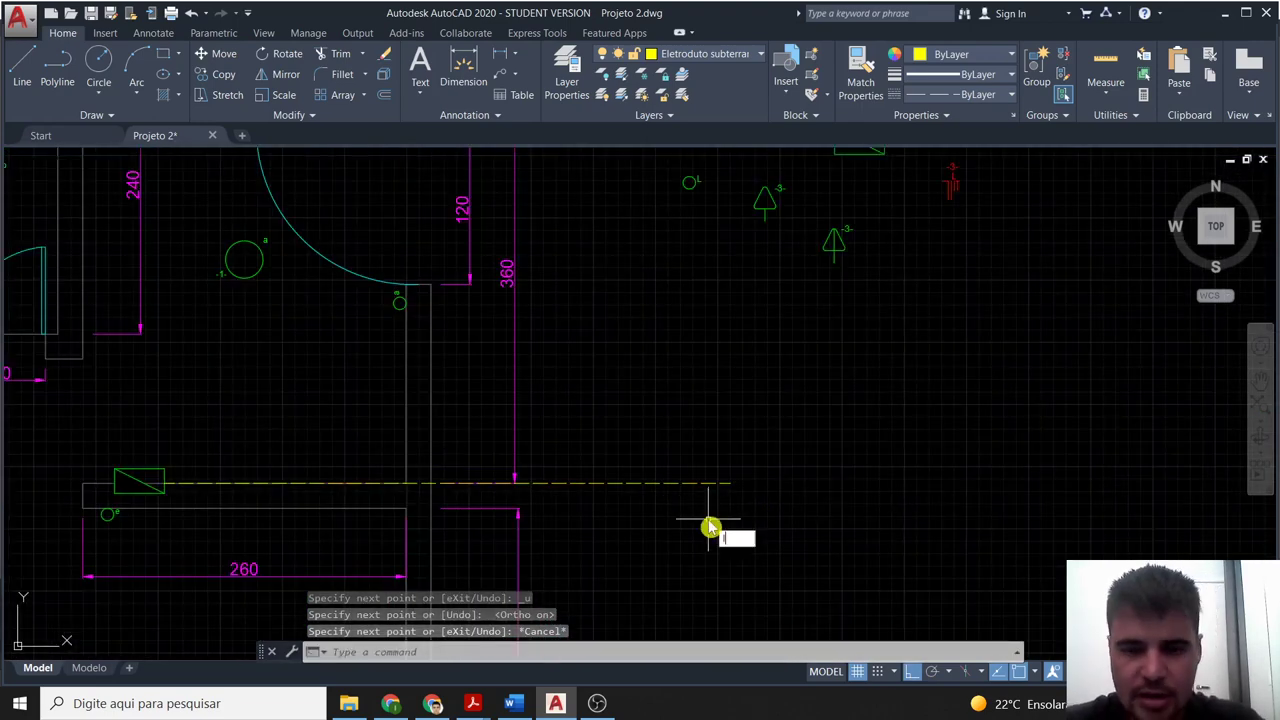
{"action": "key", "text": "Return"}
From the dashed line's end, draw the box outline 15 up and 30 right.
{"action": "left_click", "coordinate": [735, 484]}
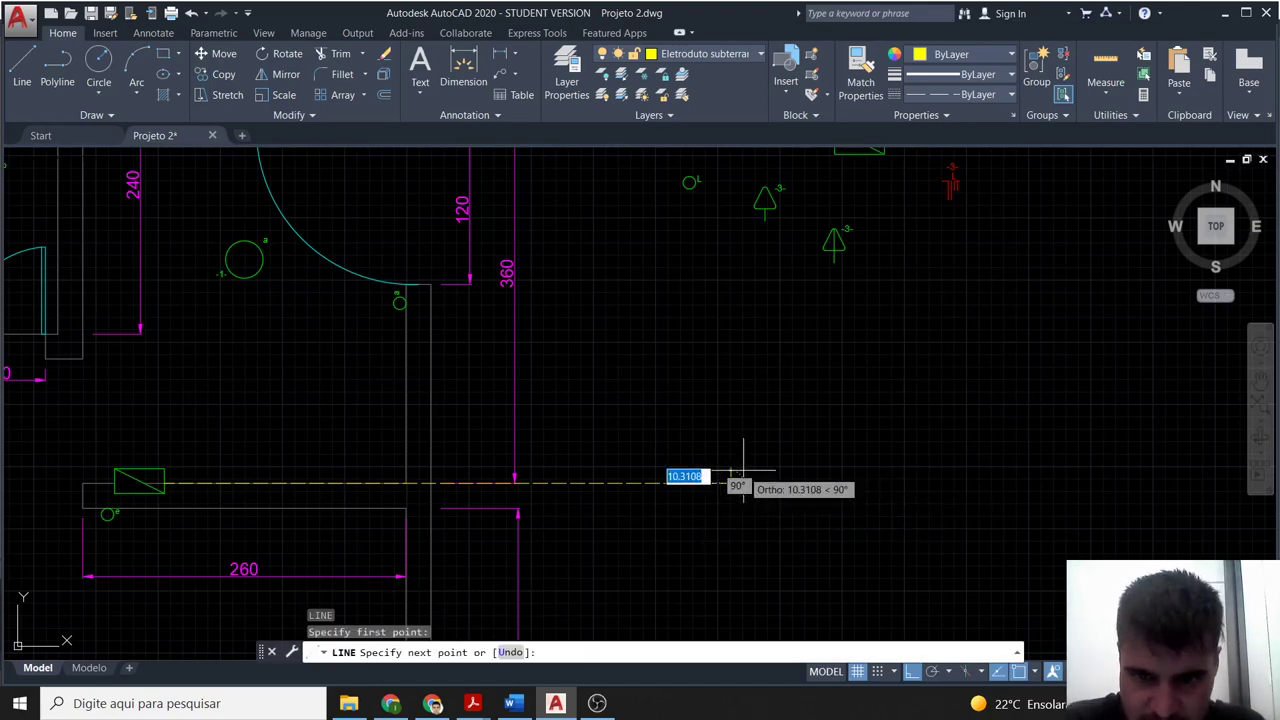
{"action": "left_click", "coordinate": [913, 672]}
{"action": "scroll", "coordinate": [732, 487], "scroll_direction": "up", "scroll_amount": 2}
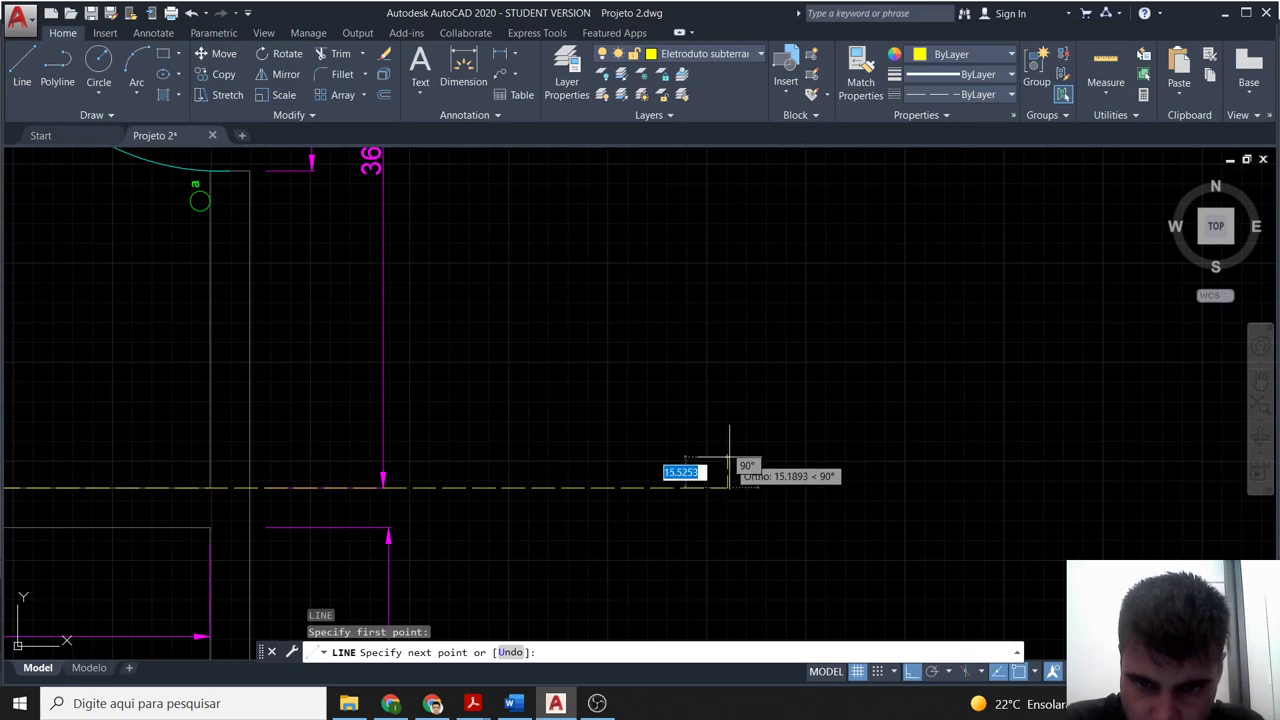
{"action": "key", "text": "BackSpace"}
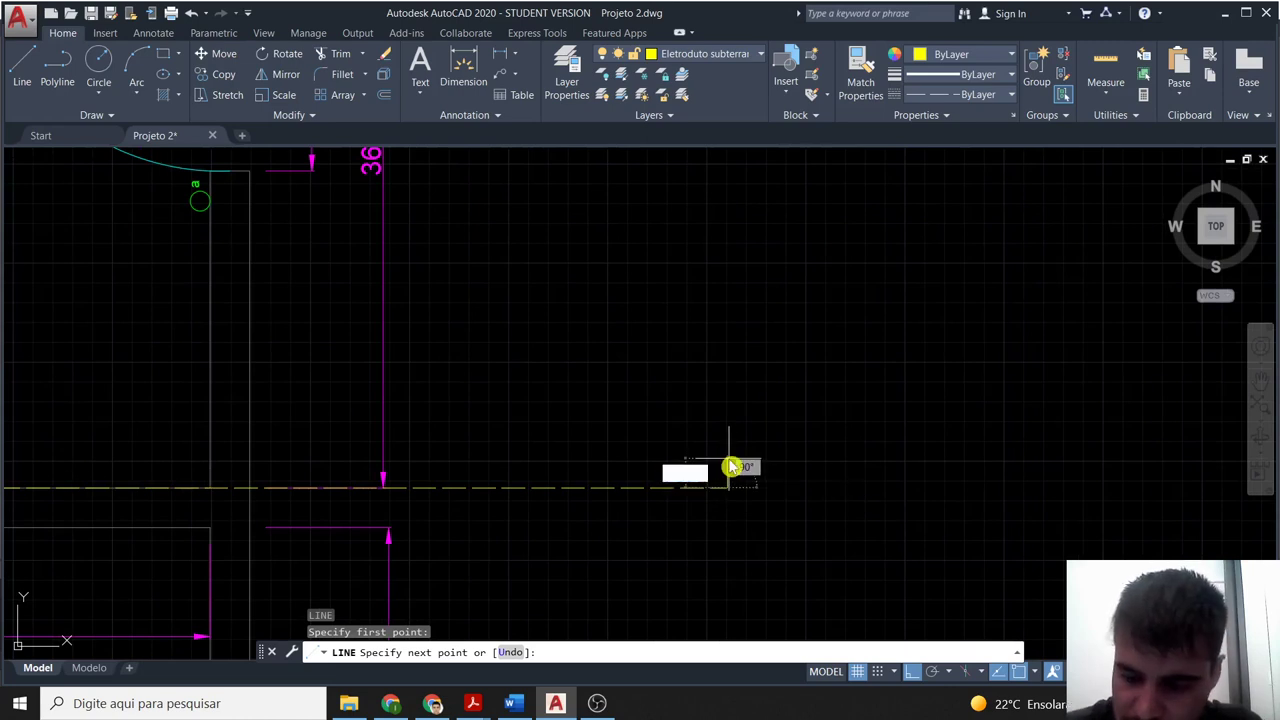
{"action": "type", "text": "15"}
{"action": "key", "text": "Return"}
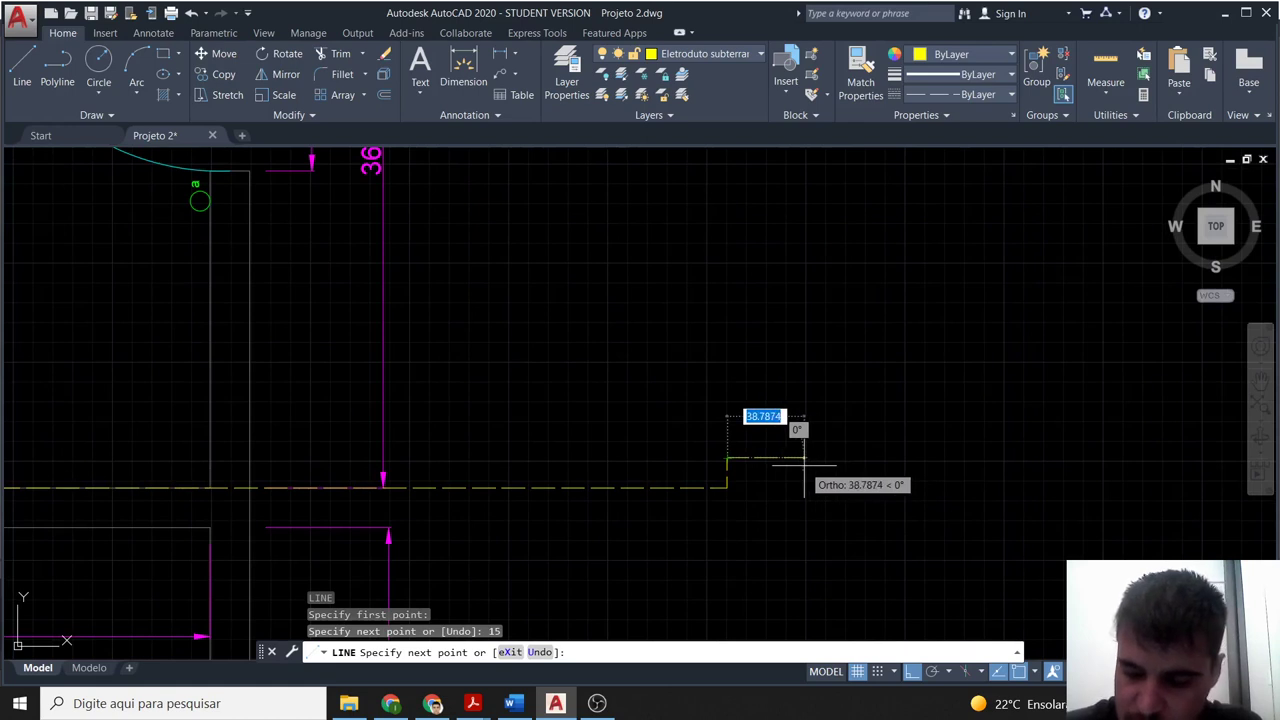
{"action": "type", "text": "30"}
{"action": "key", "text": "Return"}
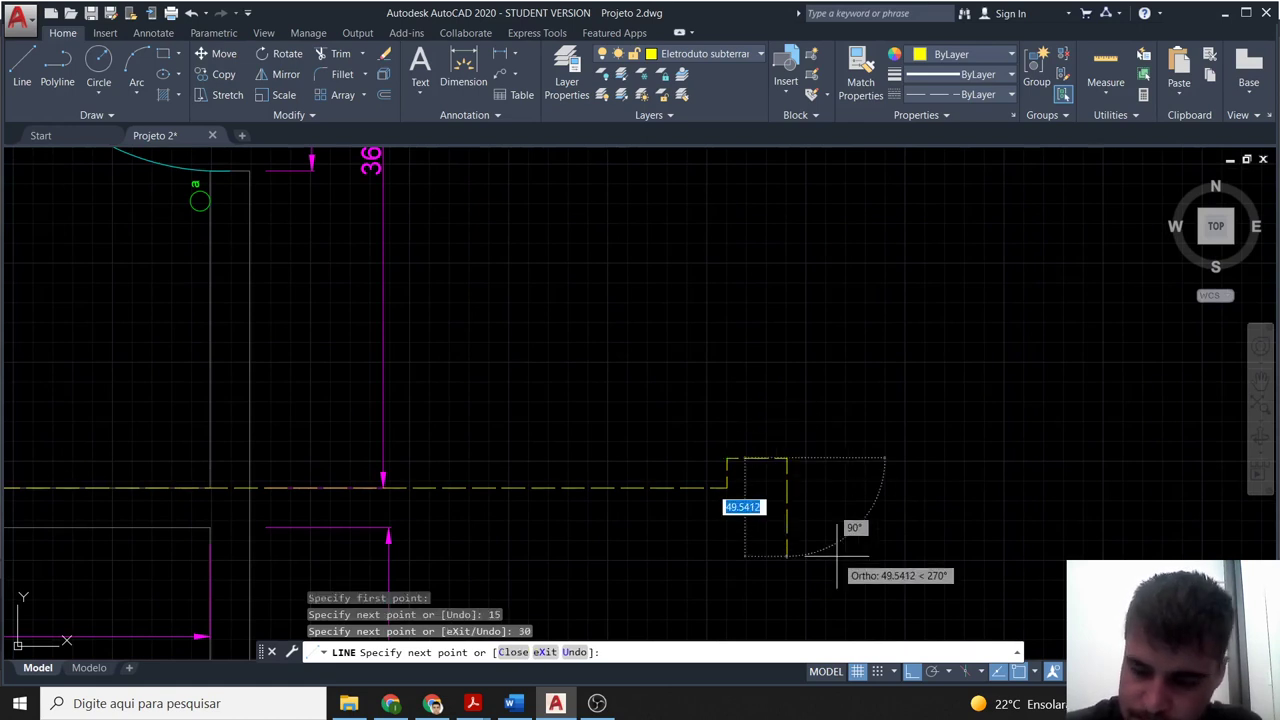
Continue the outline 30 down and back along the bottom to close the box.
{"action": "type", "text": "30"}
{"action": "key", "text": "Return"}
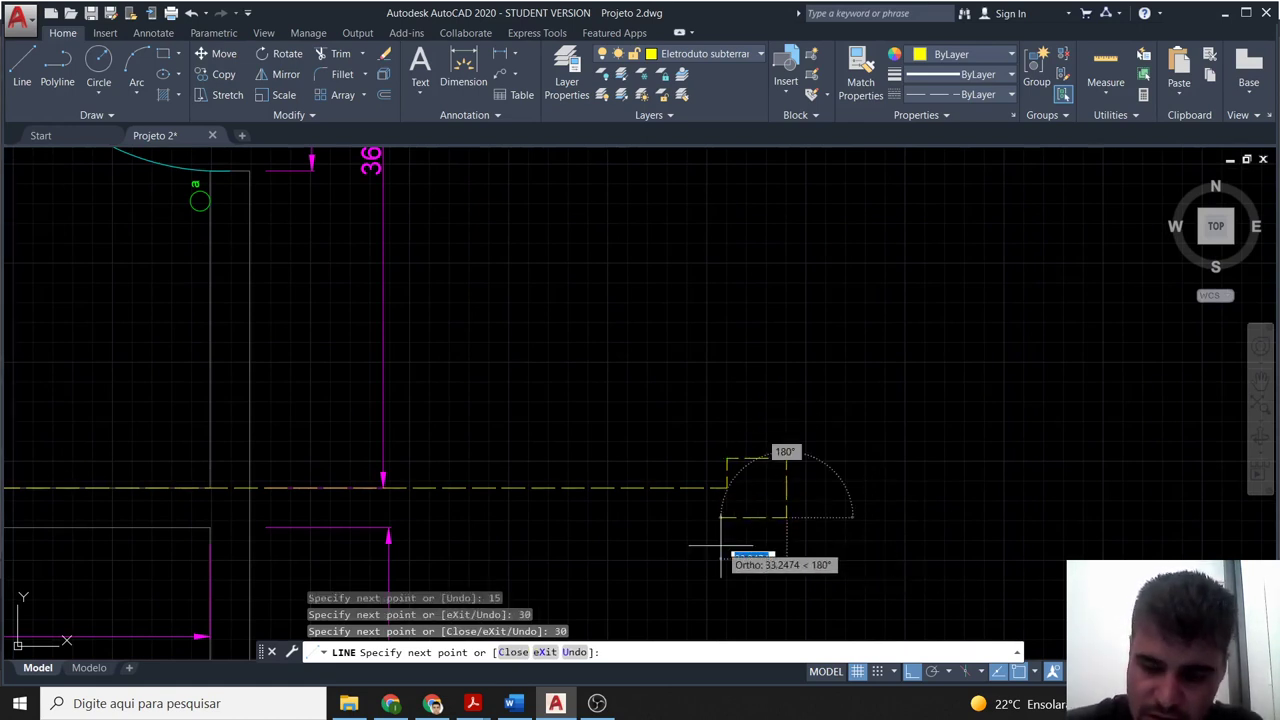
{"action": "type", "text": "5"}
{"action": "key", "text": "Return"}
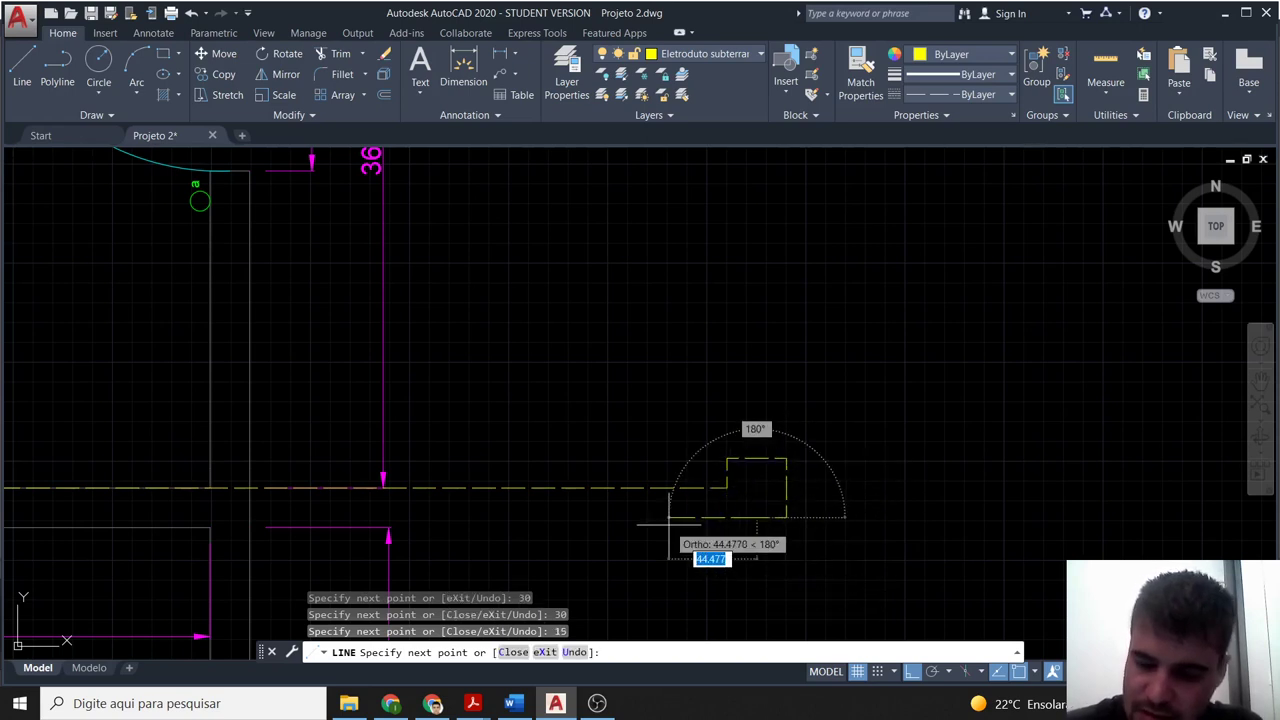
{"action": "type", "text": "5"}
{"action": "key", "text": "Return"}
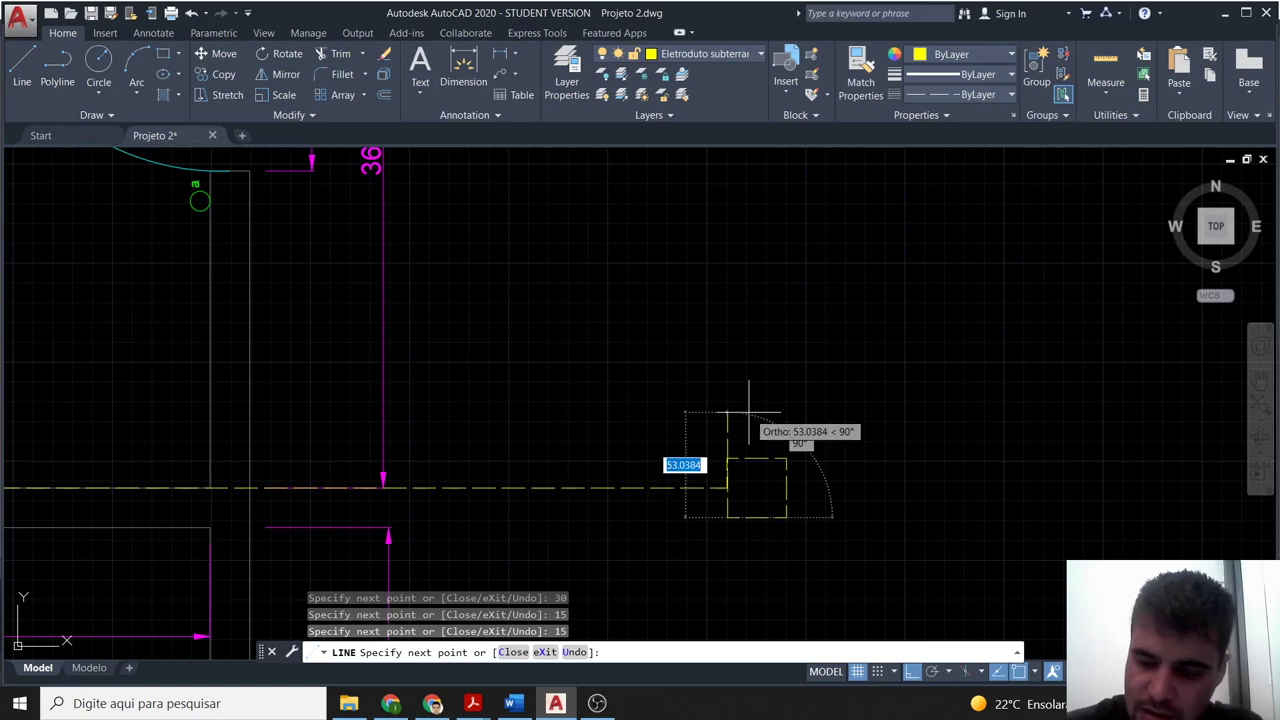
{"action": "type", "text": "15"}
{"action": "key", "text": "Escape"}
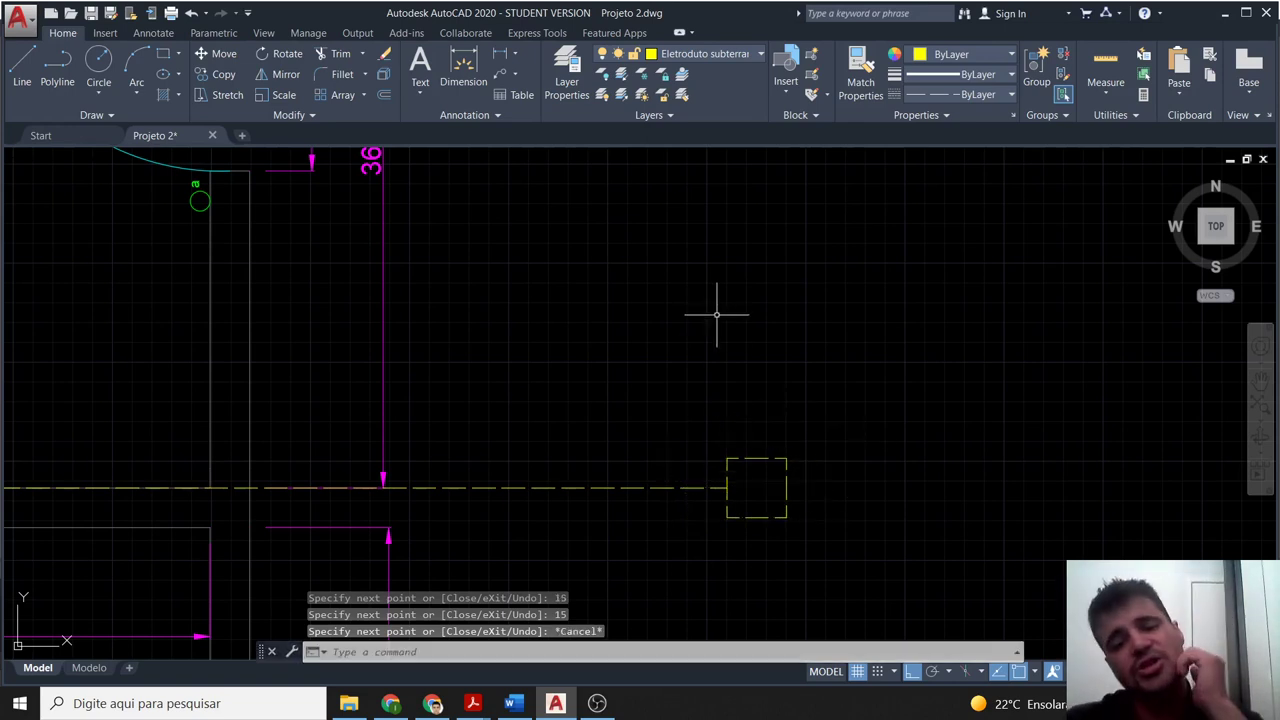
Draw a diagonal line from the dashed box to its lower-right corner.
{"action": "left_click", "coordinate": [22, 65]}
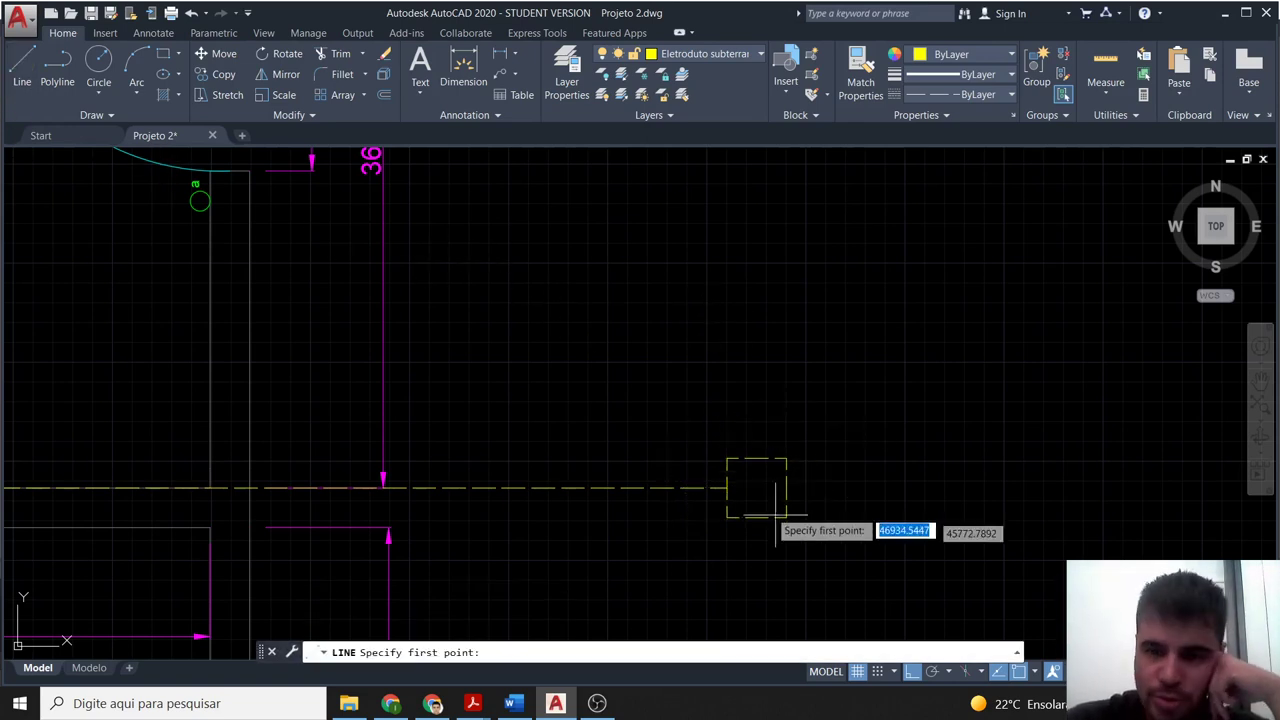
{"action": "left_click", "coordinate": [786, 460]}
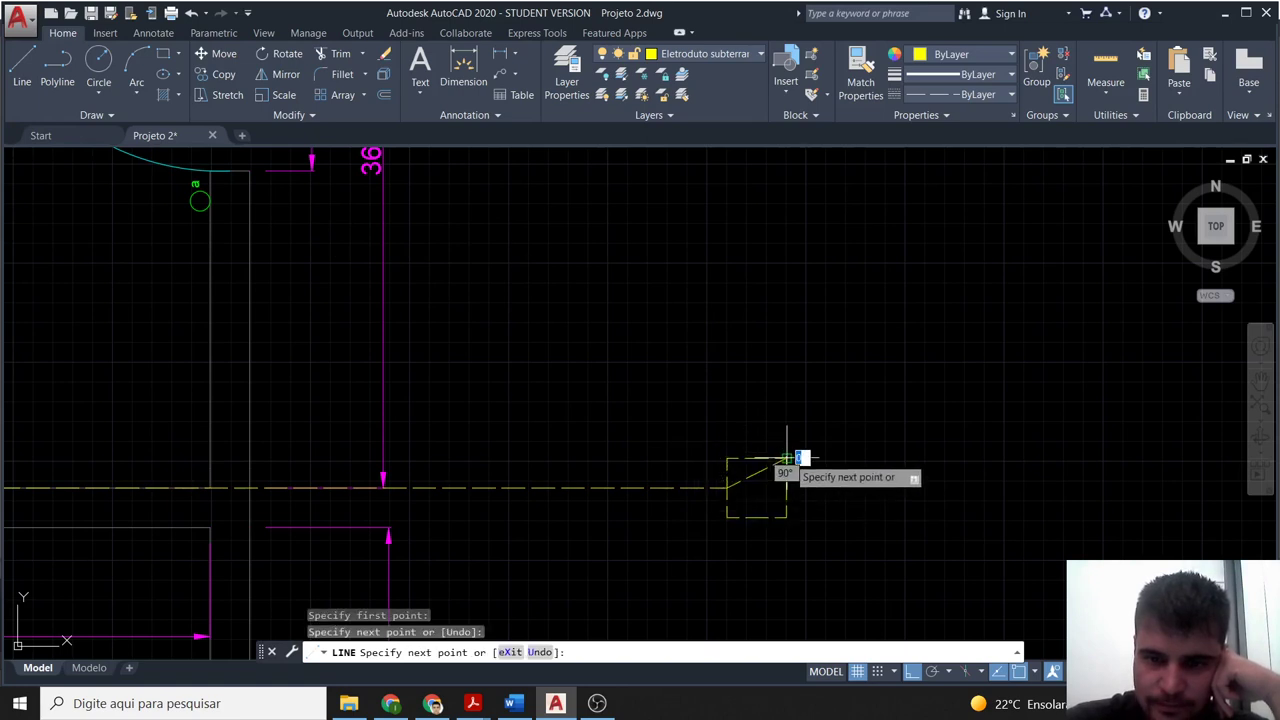
{"action": "key", "text": "Escape"}
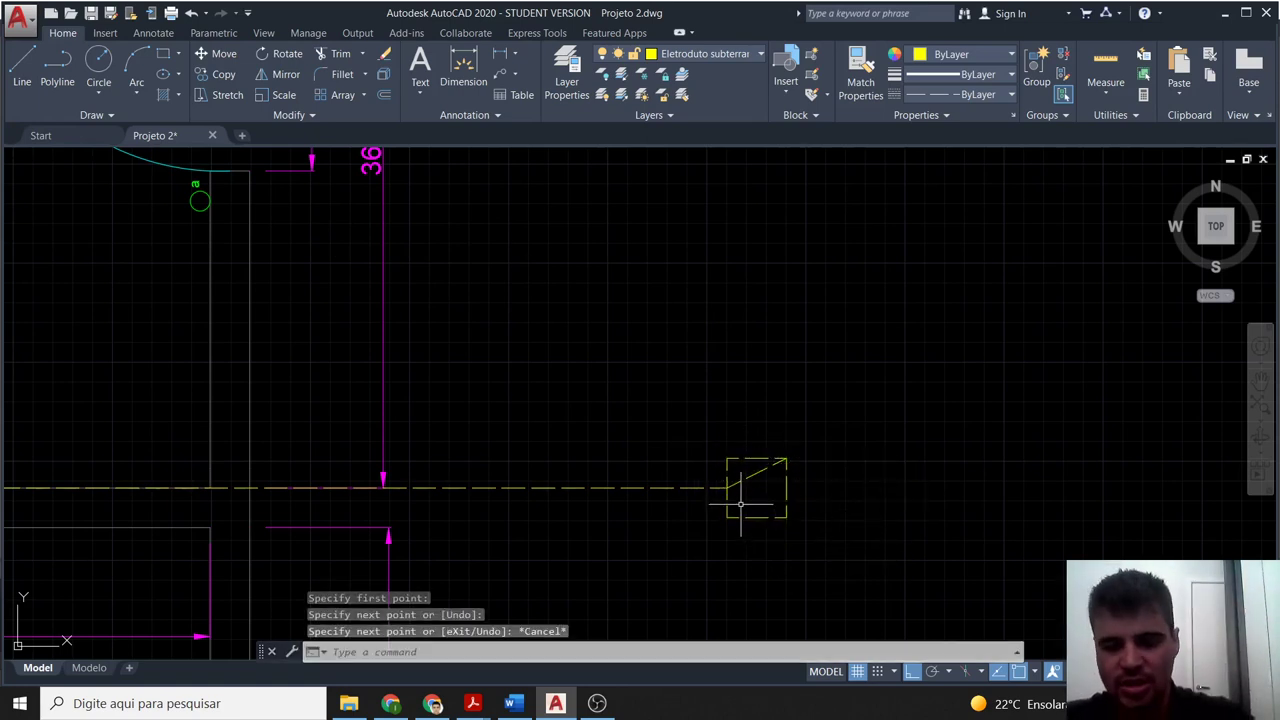
{"action": "key", "text": "space"}
{"action": "left_click", "coordinate": [728, 488]}
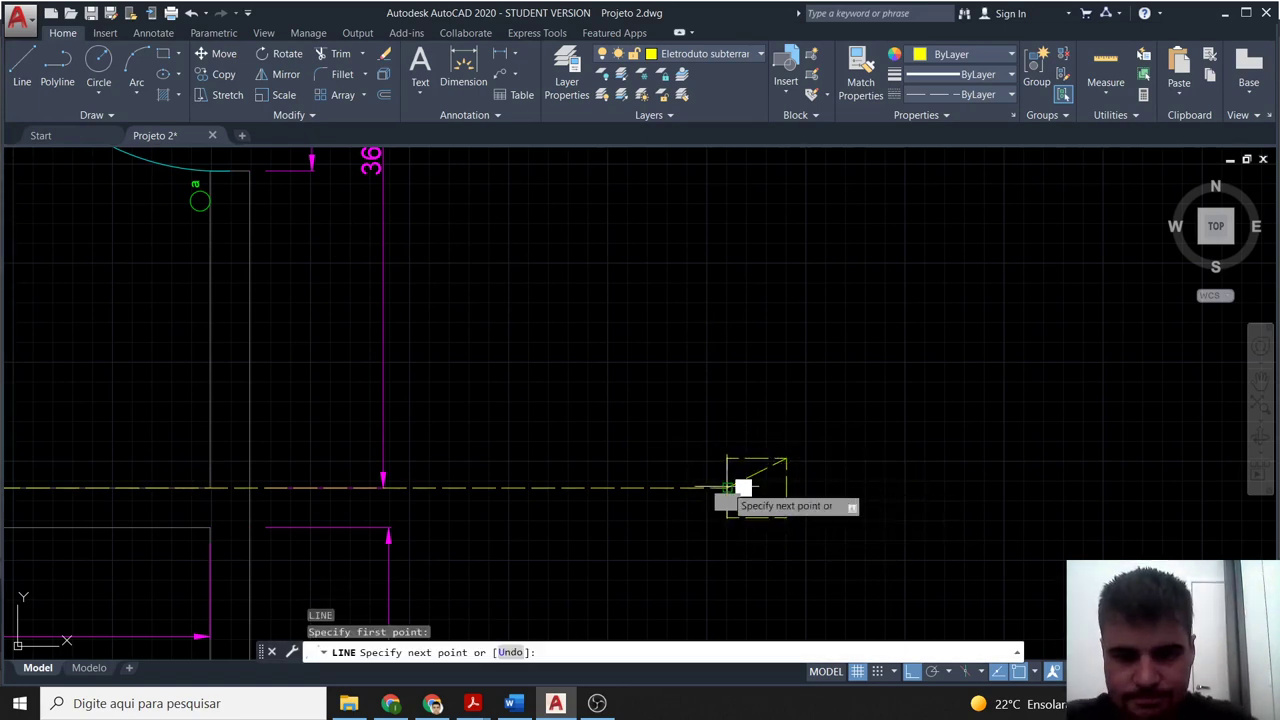
{"action": "left_click", "coordinate": [786, 518]}
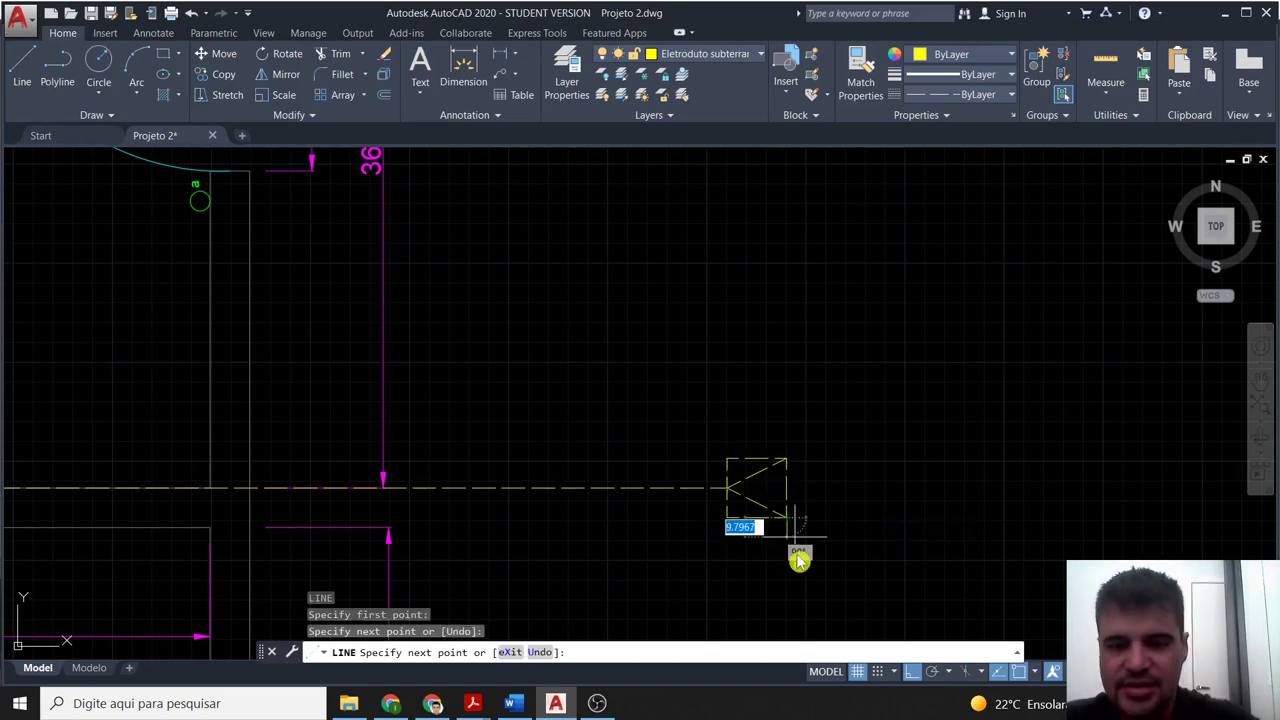
{"action": "key", "text": "Escape"}
Erase the box's top edge and short vertical edge, leaving an open V marker.
{"action": "left_click", "coordinate": [751, 458]}
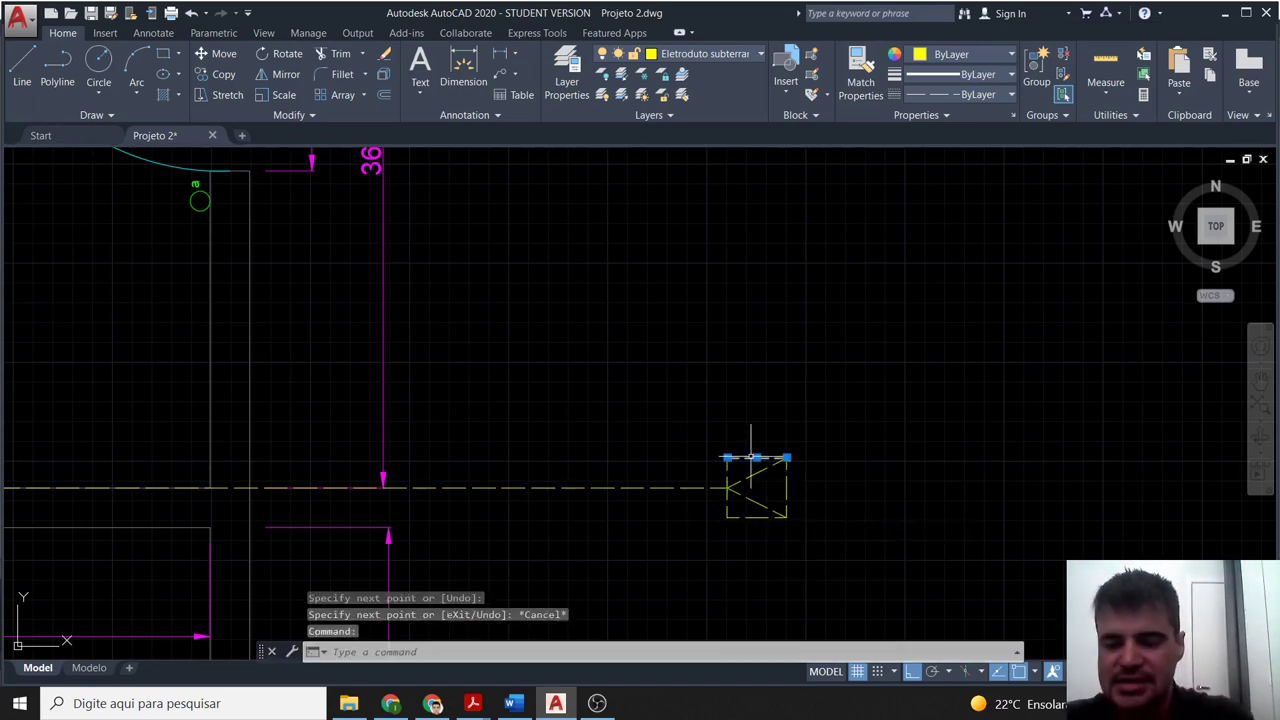
{"action": "key", "text": "Delete"}
{"action": "left_click", "coordinate": [731, 460]}
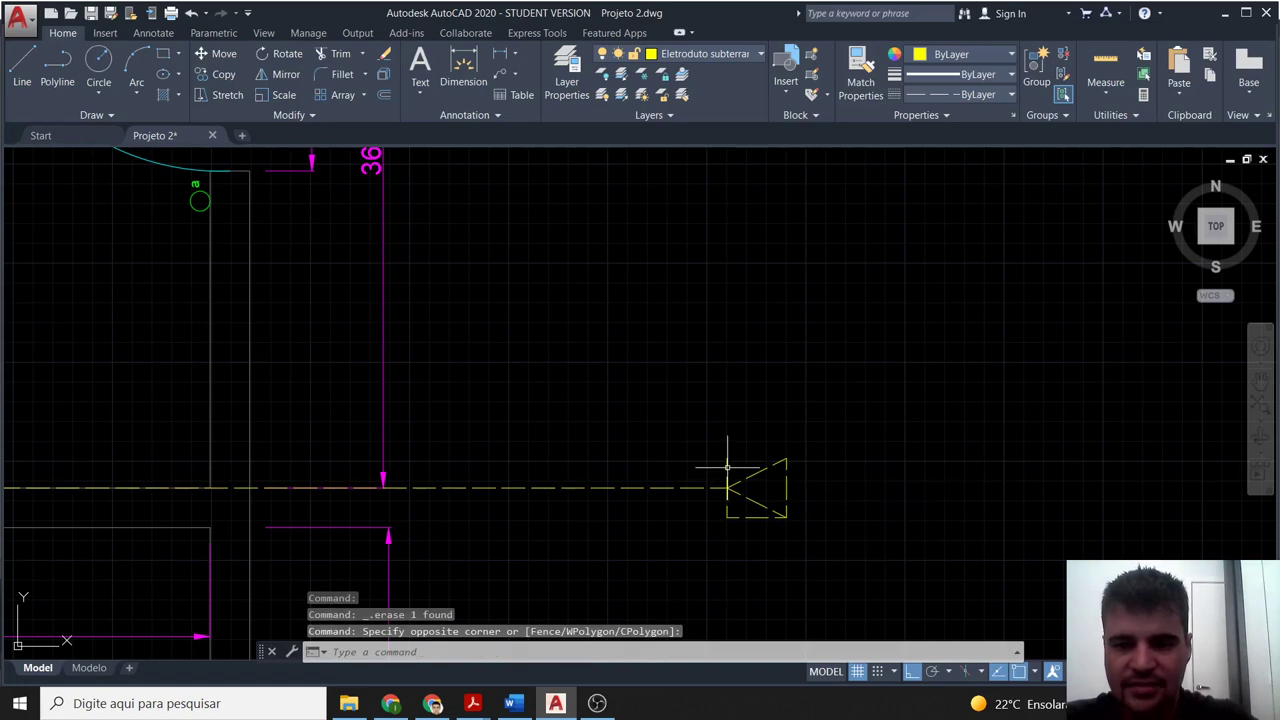
{"action": "left_click", "coordinate": [728, 517]}
{"action": "key", "text": "Delete"}
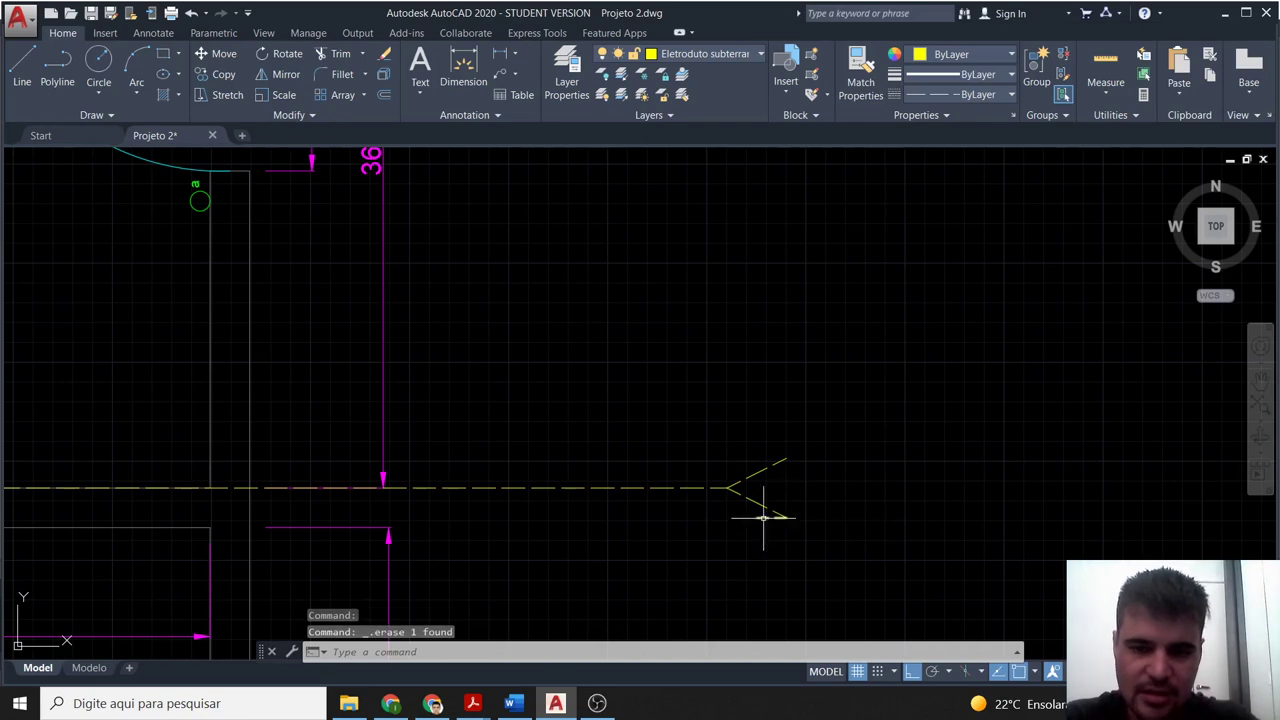
{"action": "scroll", "coordinate": [765, 565], "scroll_direction": "down", "scroll_amount": 2}
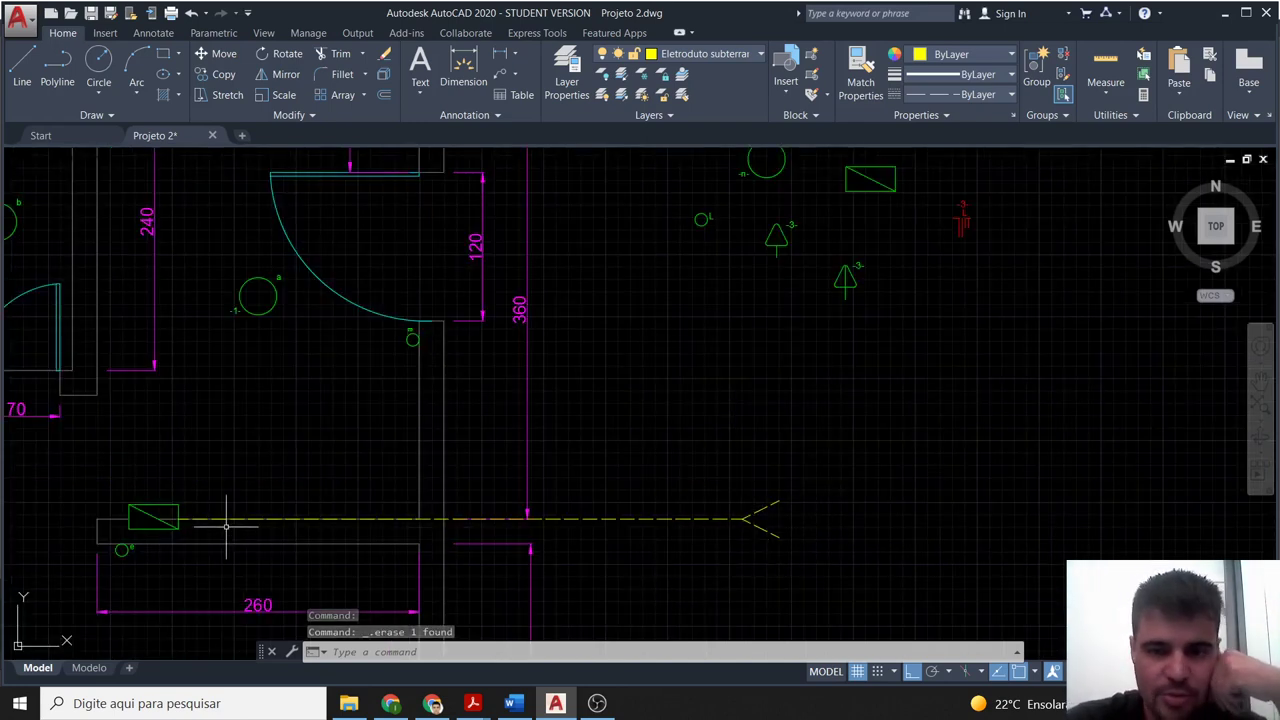
Copy the red wiring symbol and paste it near the conduit's end.
{"action": "middle_click_drag", "start_coordinate": [681, 574], "coordinate": [705, 587]}
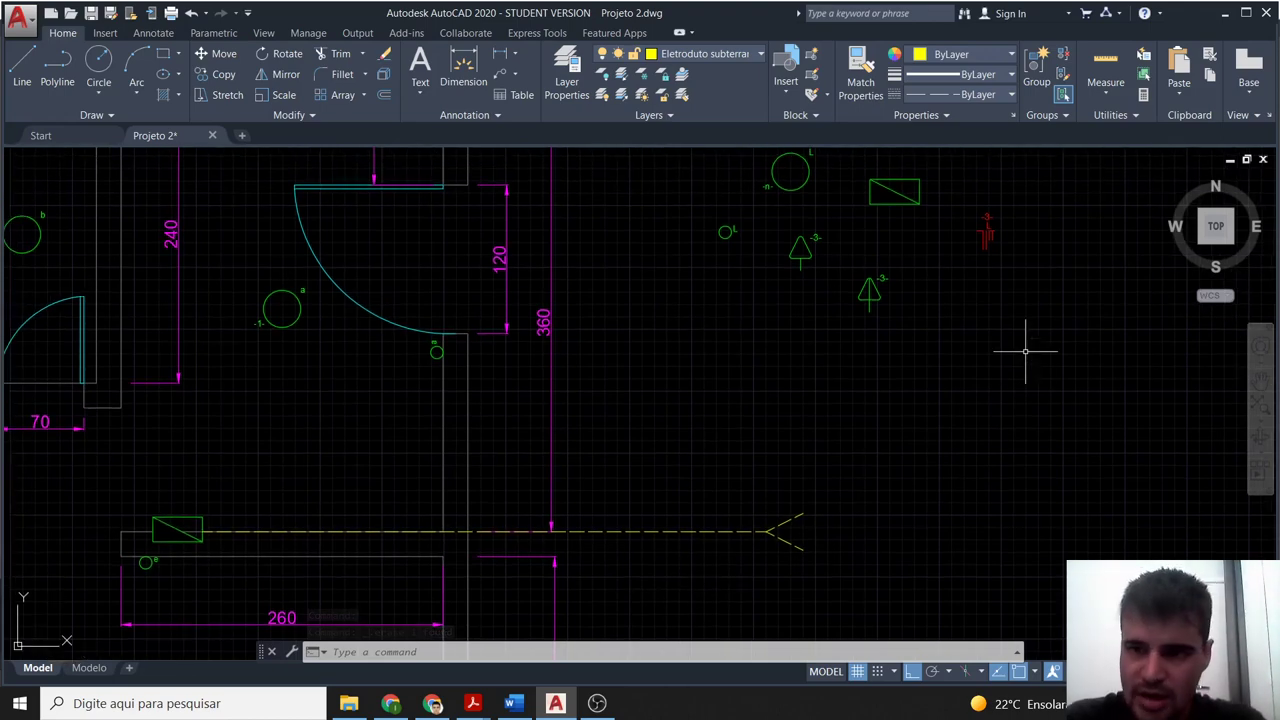
{"action": "left_click", "coordinate": [1017, 305]}
{"action": "left_click", "coordinate": [963, 199]}
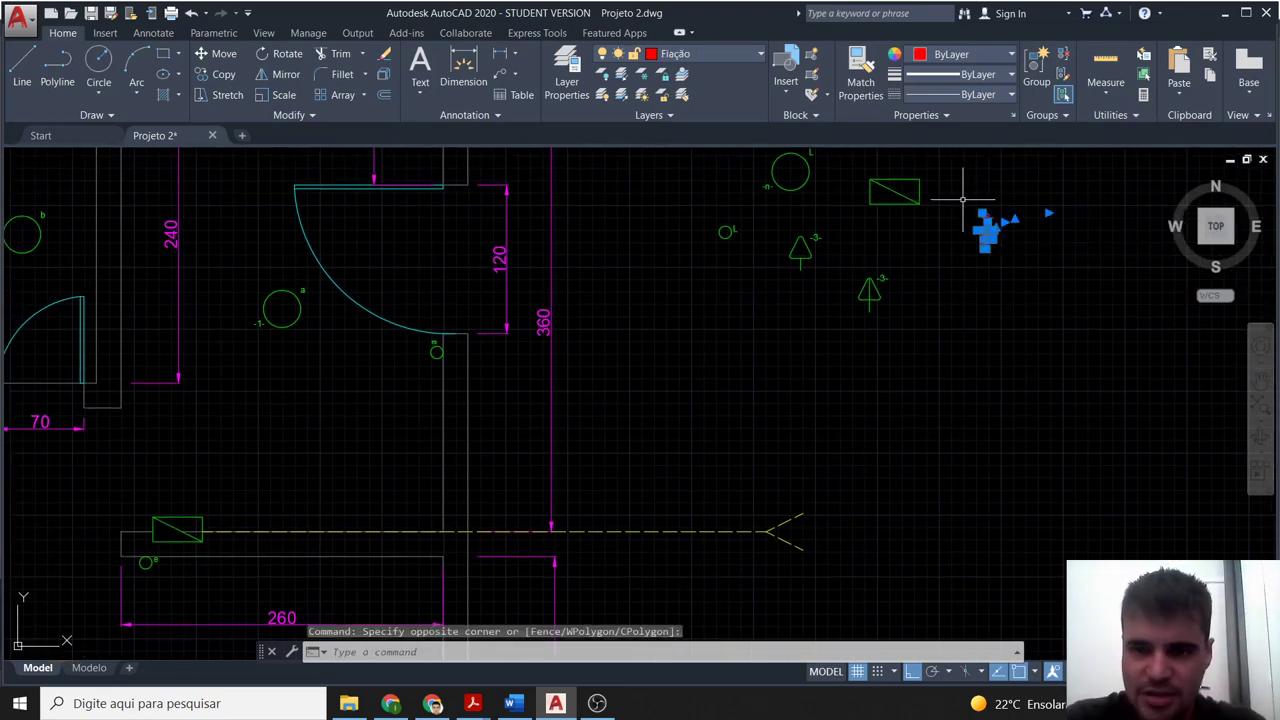
{"action": "key", "text": "ctrl+c"}
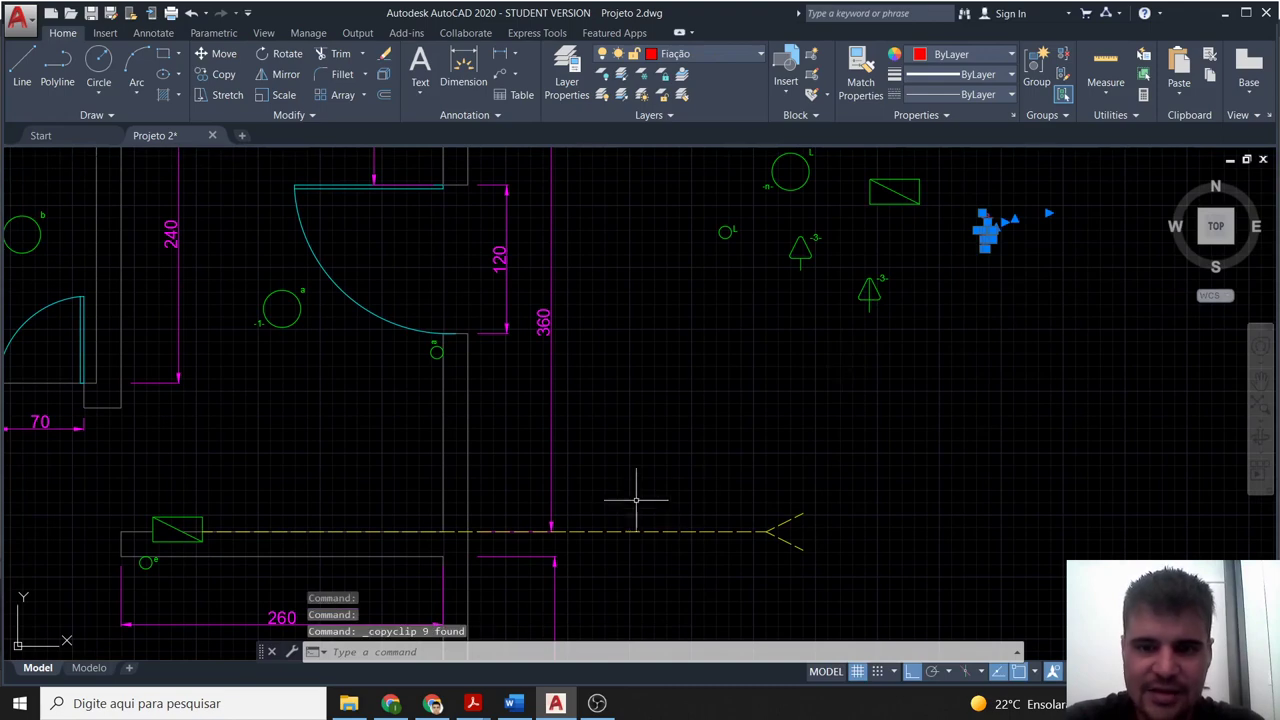
{"action": "middle_click_drag", "start_coordinate": [640, 500], "coordinate": [780, 357]}
{"action": "key", "text": "ctrl+v"}
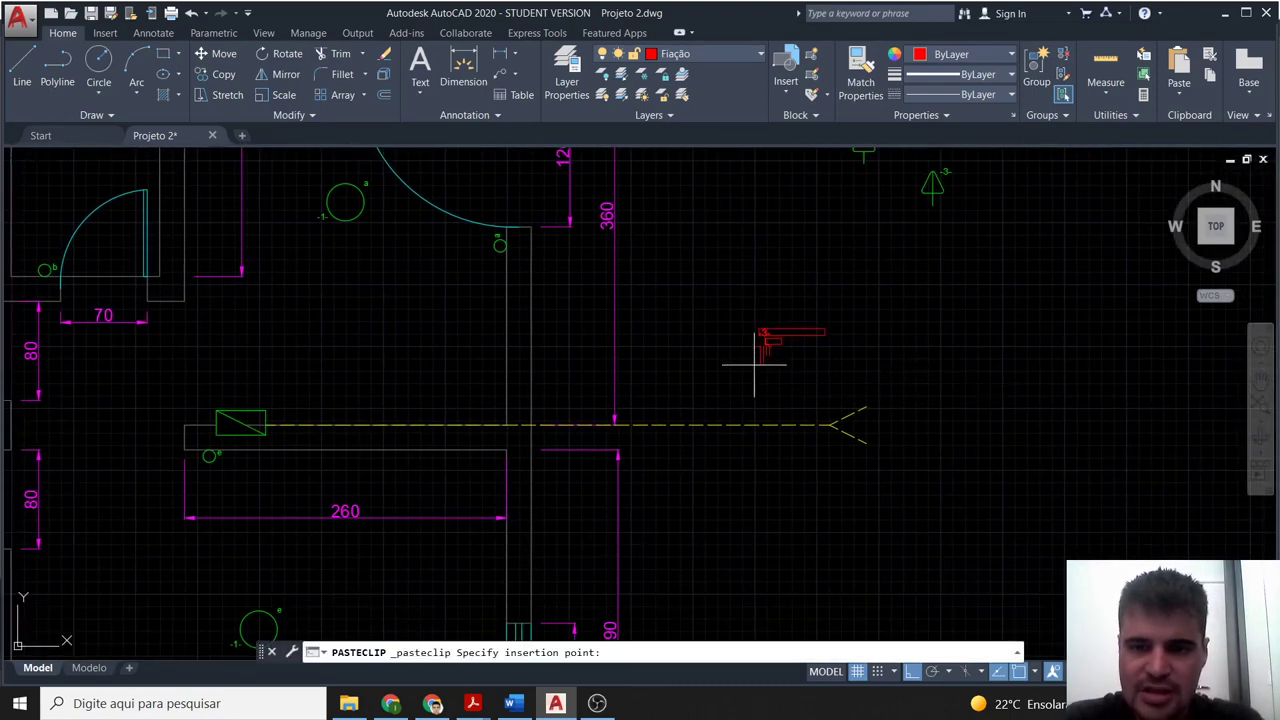
{"action": "key", "text": "Escape"}
Move the symbol's vertical line slightly to the left.
{"action": "scroll", "coordinate": [765, 356], "scroll_direction": "up", "scroll_amount": 2}
{"action": "scroll", "coordinate": [757, 365], "scroll_direction": "up", "scroll_amount": 2}
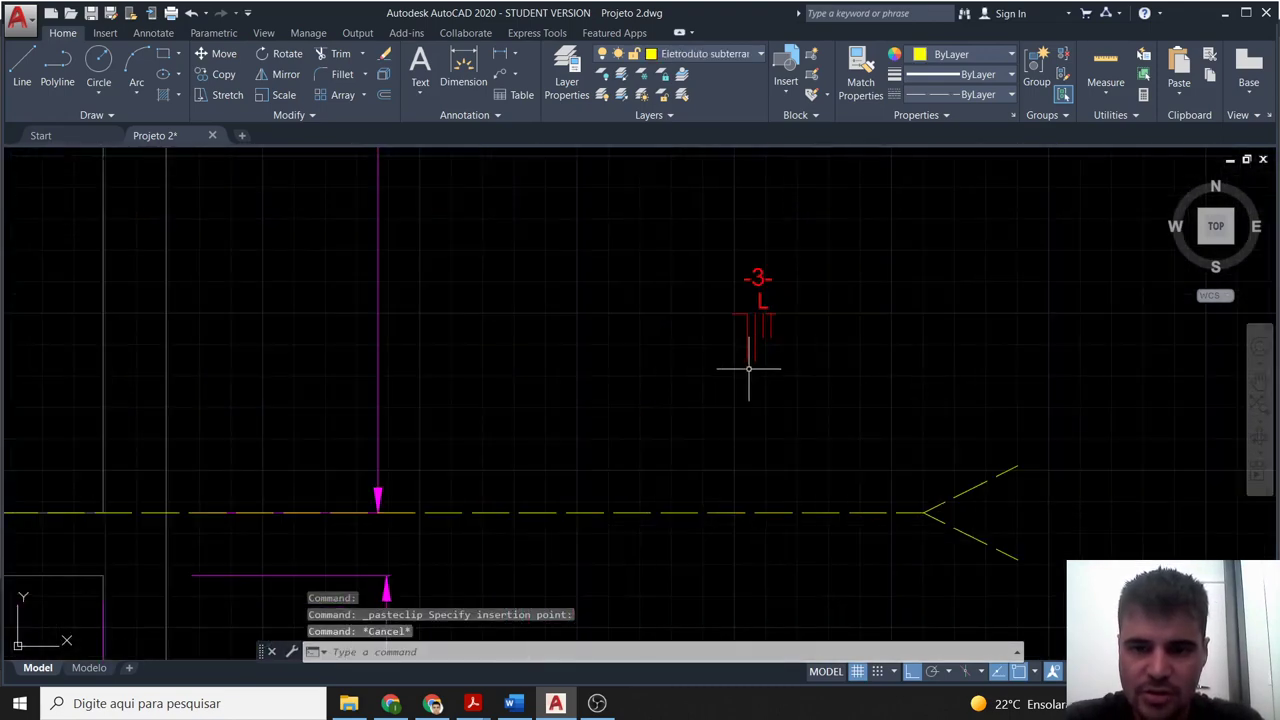
{"action": "left_click", "coordinate": [748, 364]}
{"action": "left_click", "coordinate": [748, 336]}
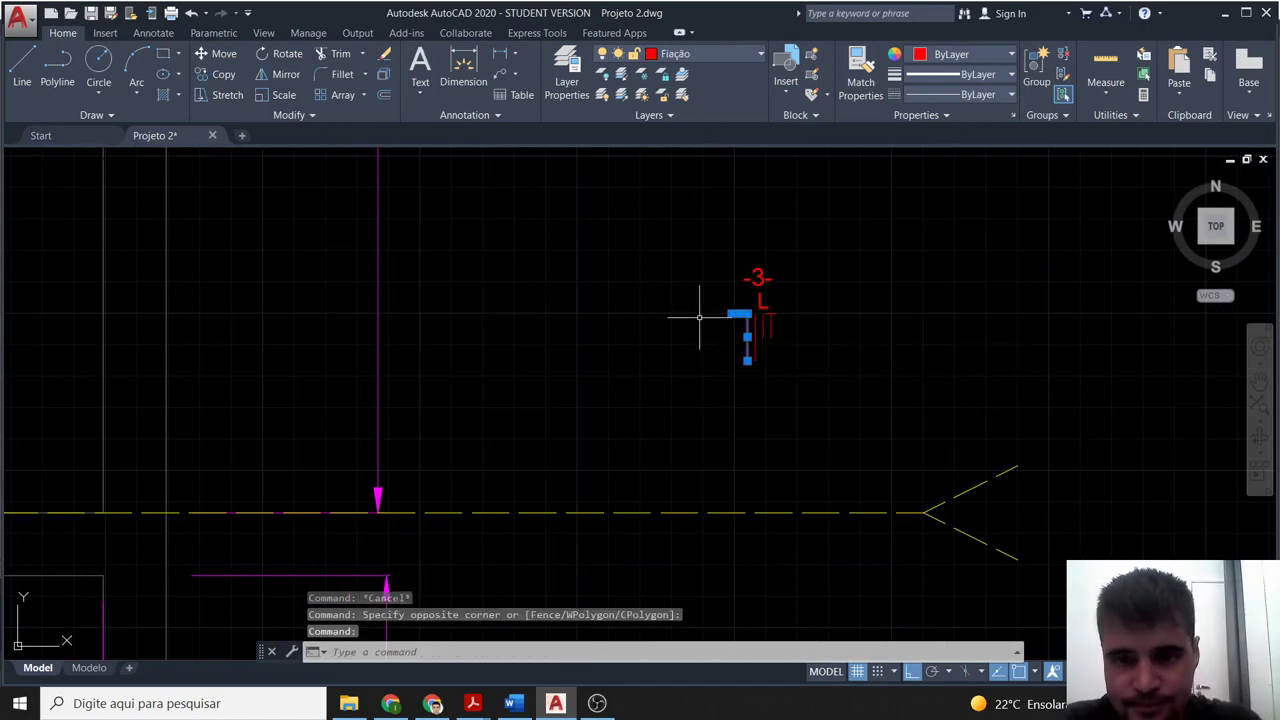
{"action": "scroll", "coordinate": [700, 314], "scroll_direction": "up", "scroll_amount": 2}
{"action": "type", "text": "m"}
{"action": "key", "text": "Return"}
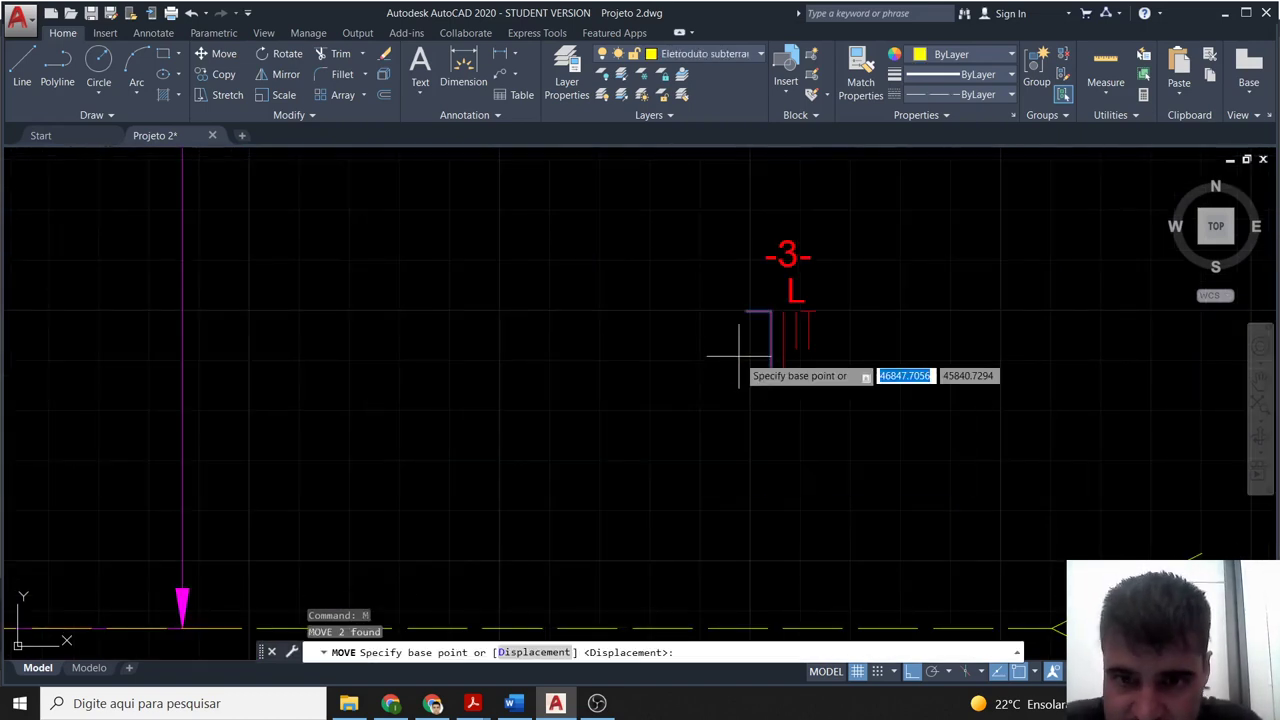
{"action": "left_click", "coordinate": [771, 349]}
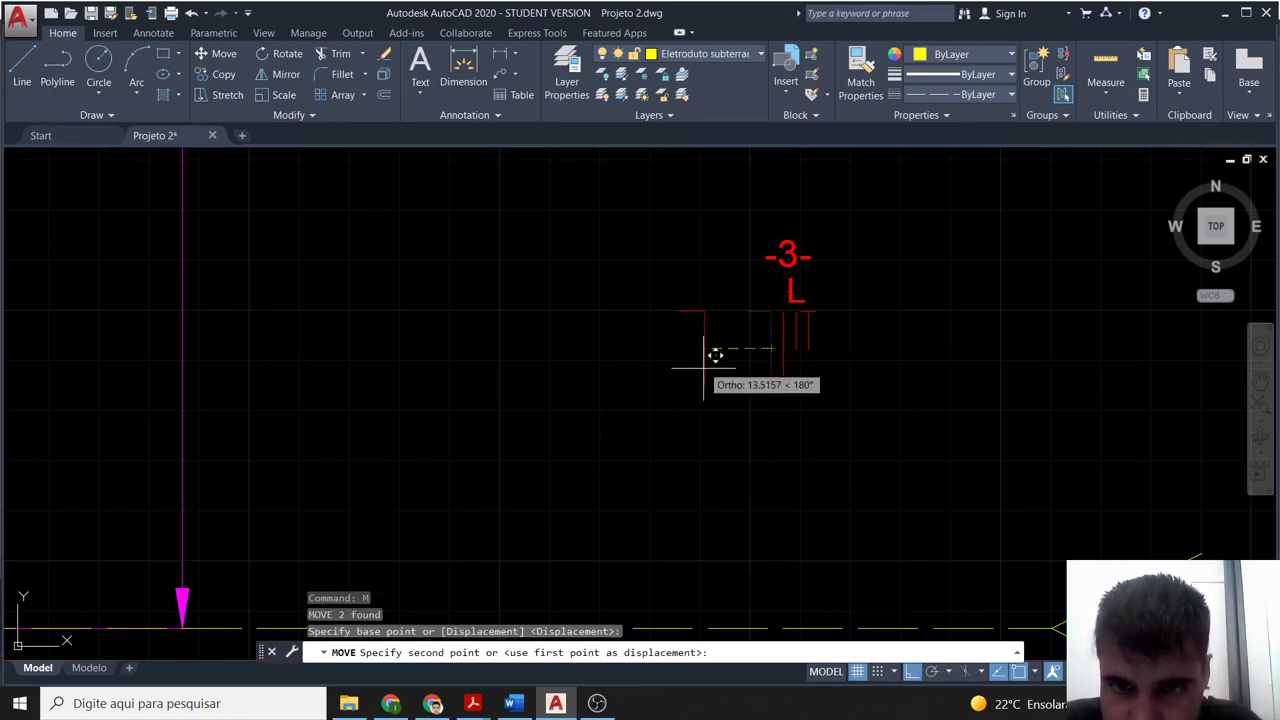
{"action": "left_click", "coordinate": [746, 351]}
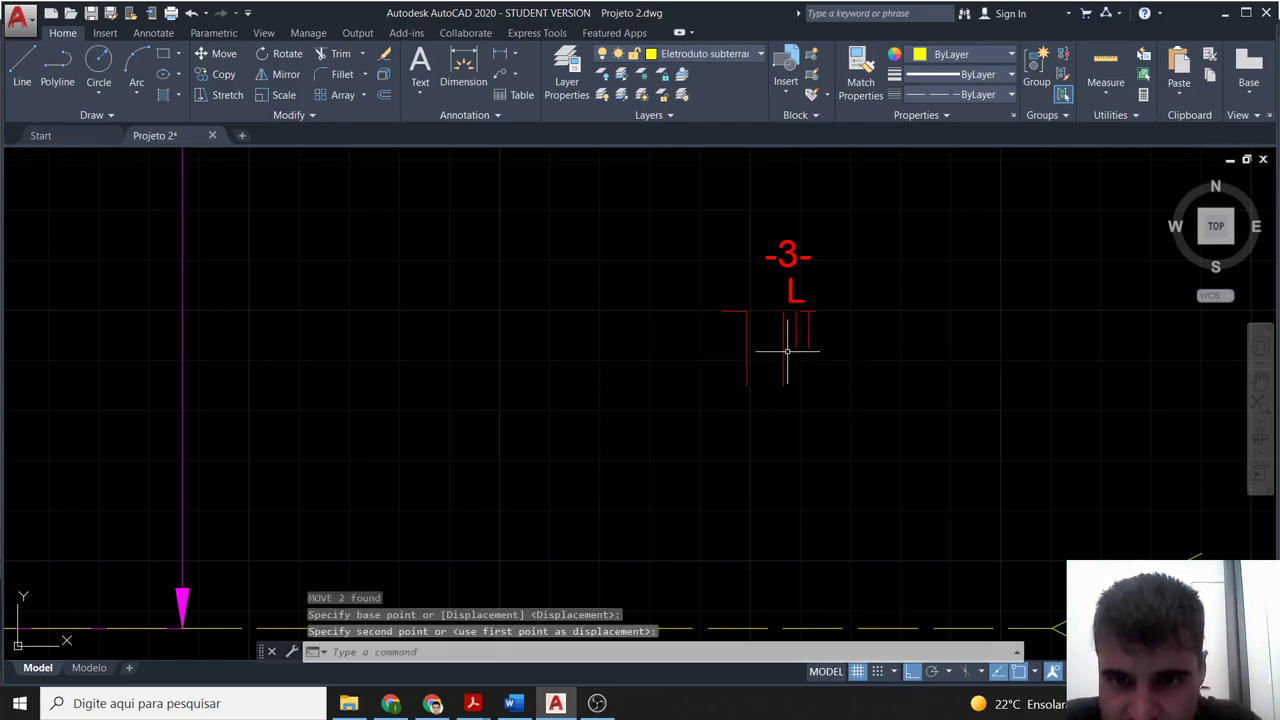
Paste an extra tick line and move it beside the other tick marks.
{"action": "left_click", "coordinate": [785, 350]}
{"action": "key", "text": "ctrl+v"}
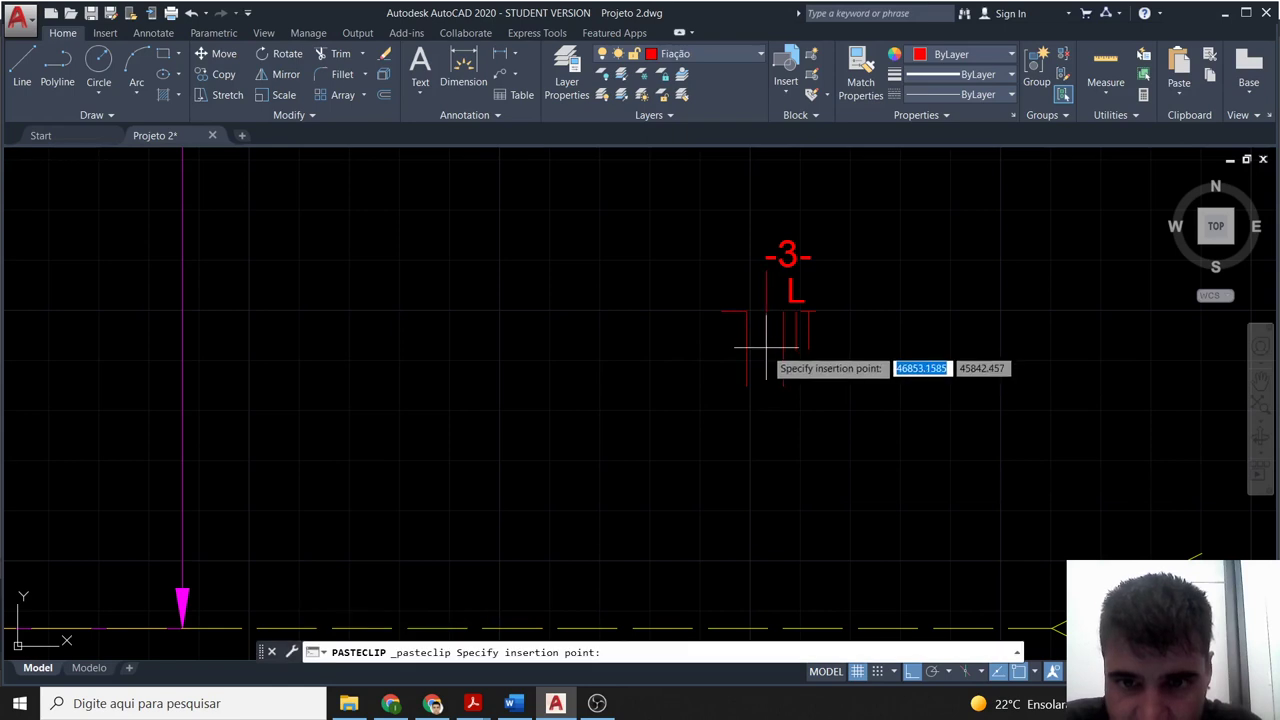
{"action": "left_click", "coordinate": [823, 425]}
{"action": "type", "text": "m"}
{"action": "key", "text": "Return"}
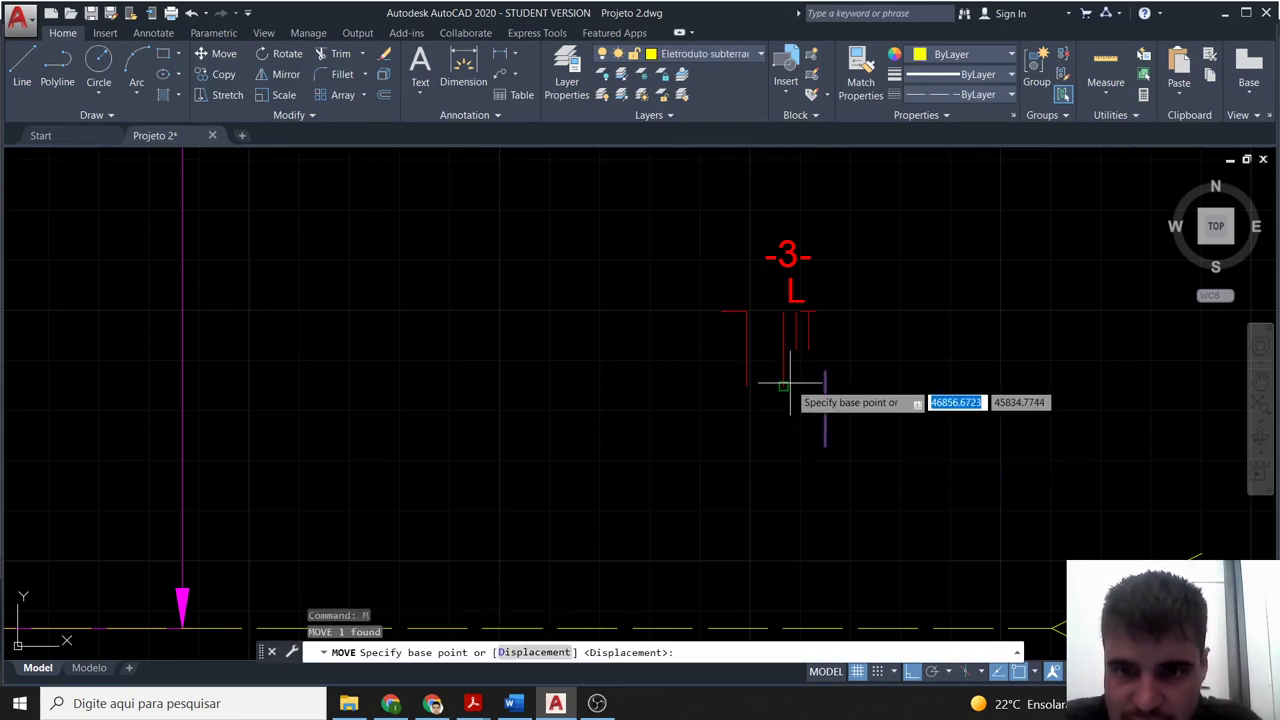
{"action": "left_click", "coordinate": [825, 409]}
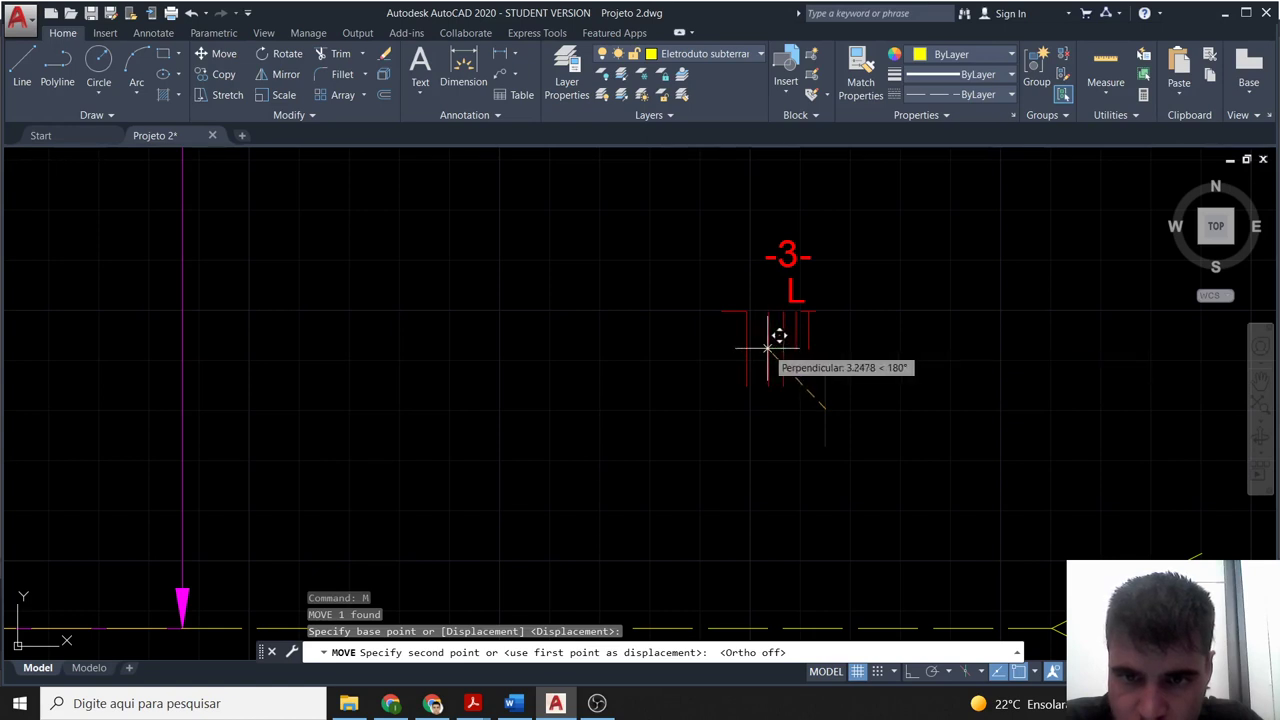
{"action": "left_click", "coordinate": [767, 348]}
{"action": "left_click", "coordinate": [748, 349]}
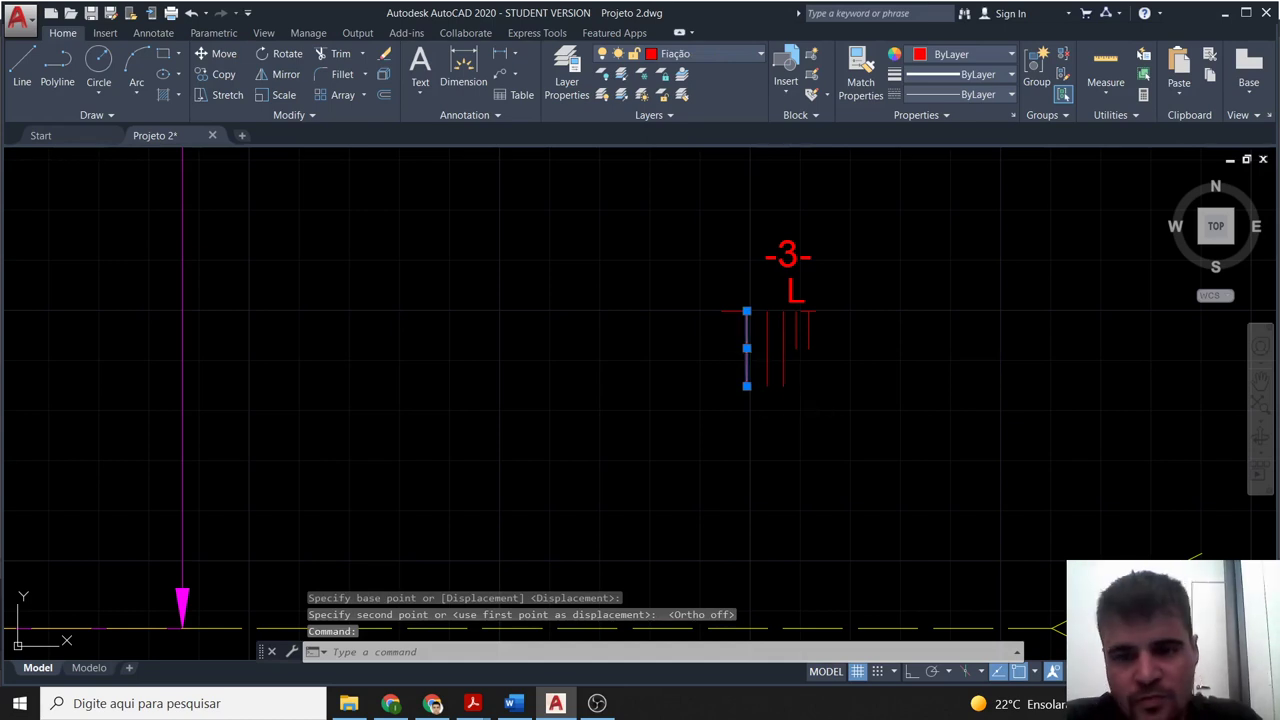
{"action": "key", "text": "Escape"}
Move the -3- label slightly up and to the left.
{"action": "scroll", "coordinate": [832, 384], "scroll_direction": "down", "scroll_amount": 3}
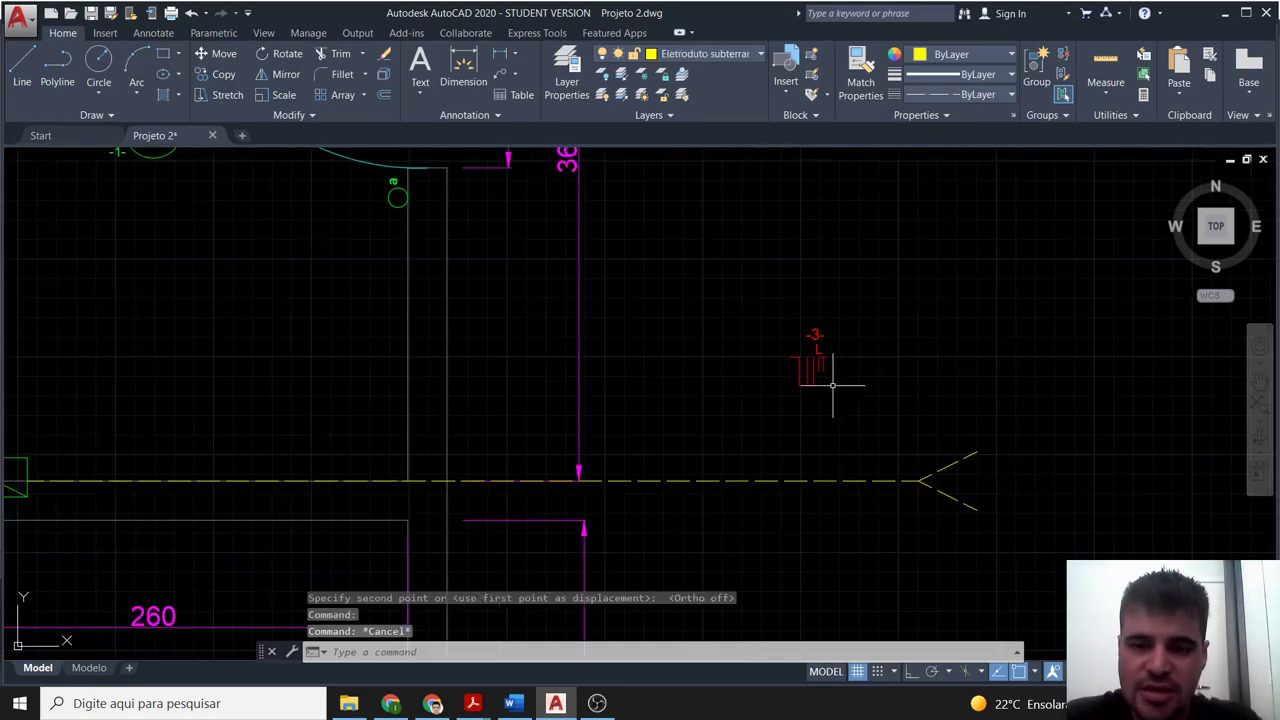
{"action": "middle_click_drag", "start_coordinate": [845, 411], "coordinate": [871, 437]}
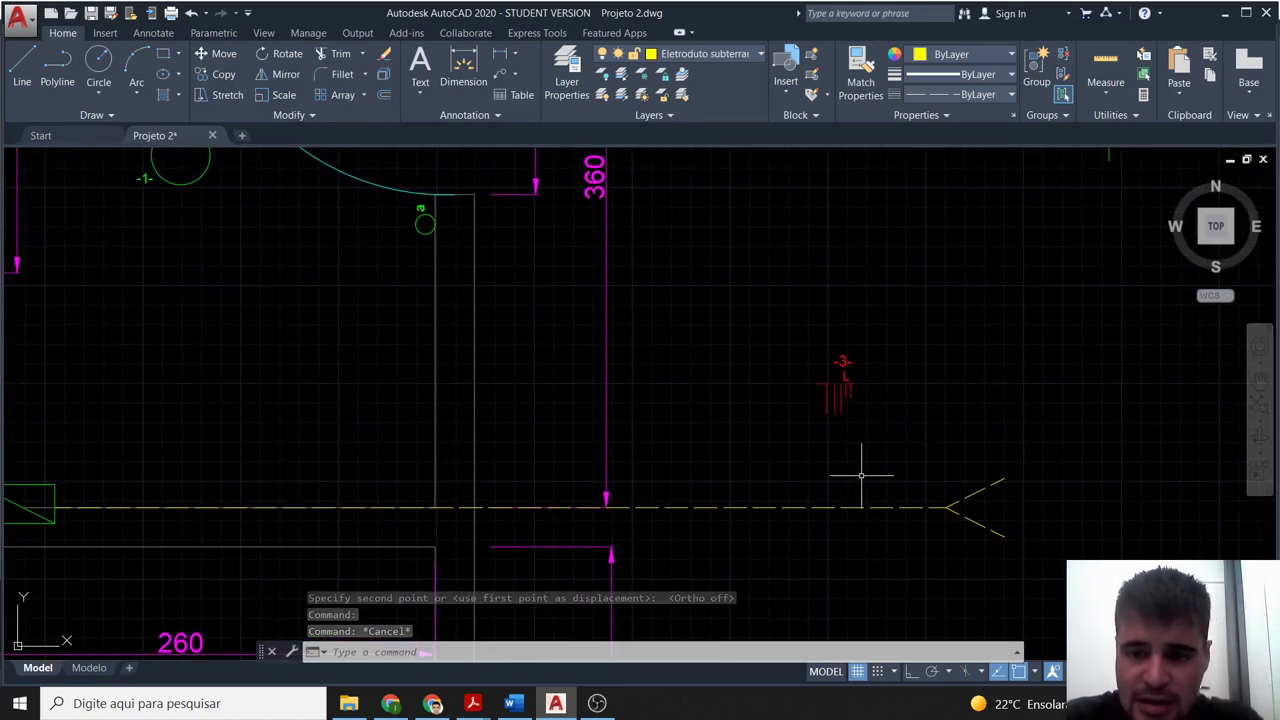
{"action": "left_click", "coordinate": [888, 451]}
{"action": "left_click", "coordinate": [748, 292]}
{"action": "key", "text": "Escape"}
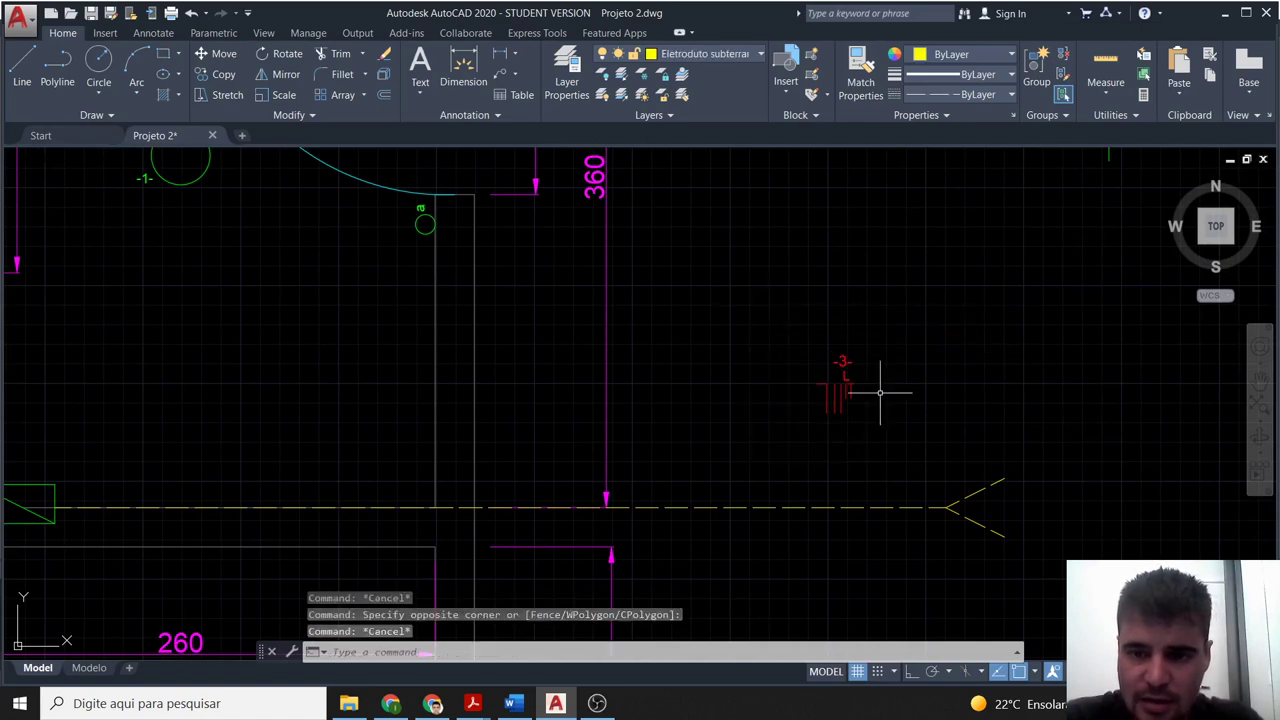
{"action": "left_click", "coordinate": [845, 357]}
{"action": "scroll", "coordinate": [848, 369], "scroll_direction": "up", "scroll_amount": 3}
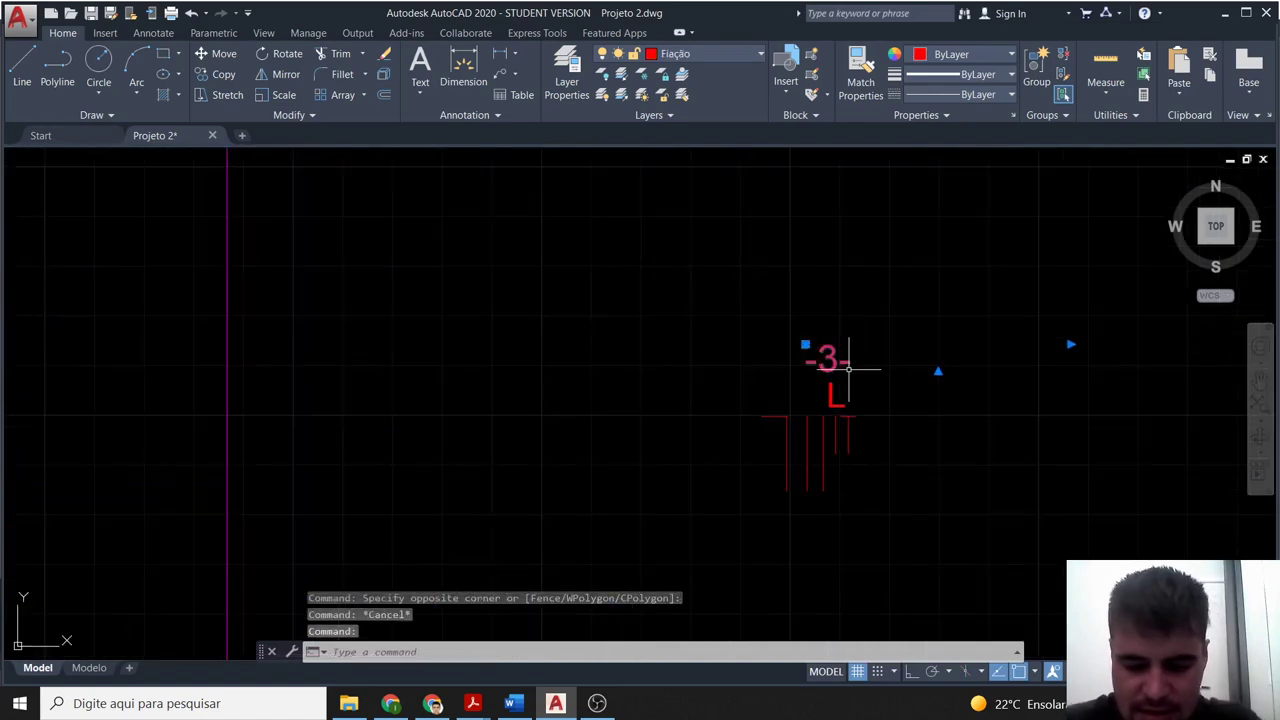
{"action": "type", "text": "m"}
{"action": "key", "text": "Return"}
{"action": "left_click", "coordinate": [829, 360]}
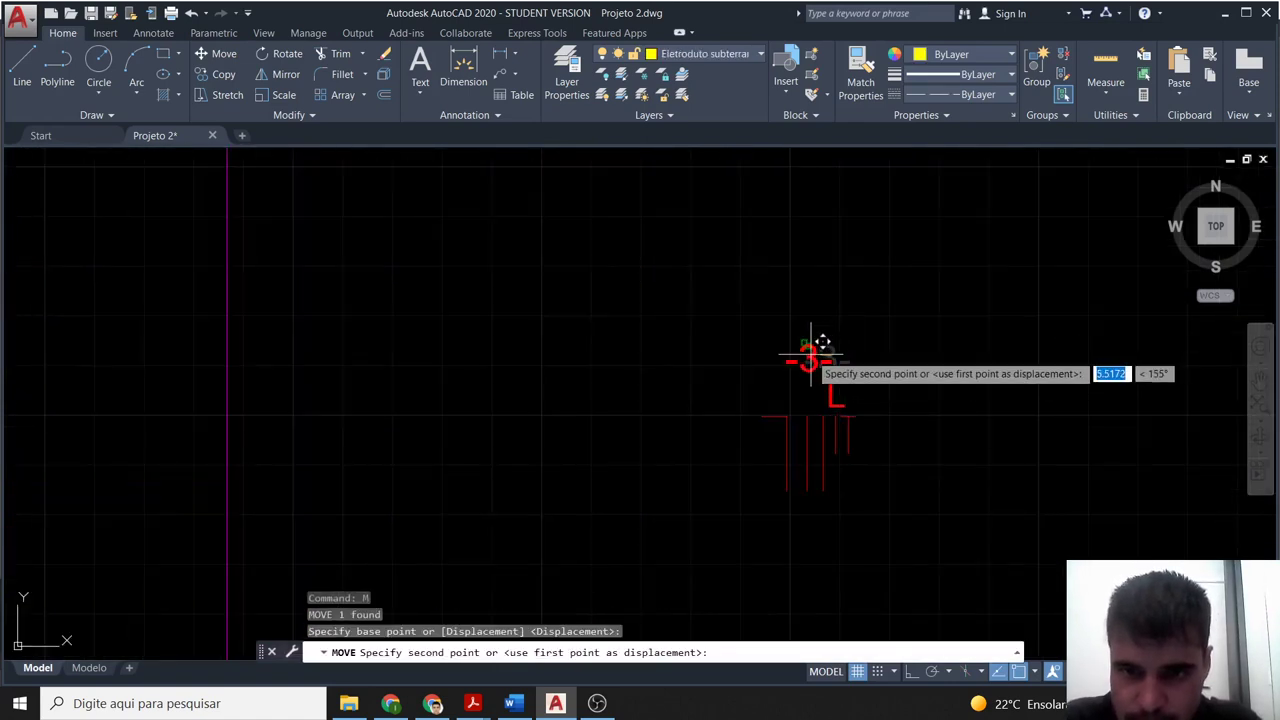
{"action": "left_click", "coordinate": [806, 346]}
Clear the selection and reframe the view on the conduit's end.
{"action": "left_click", "coordinate": [836, 434]}
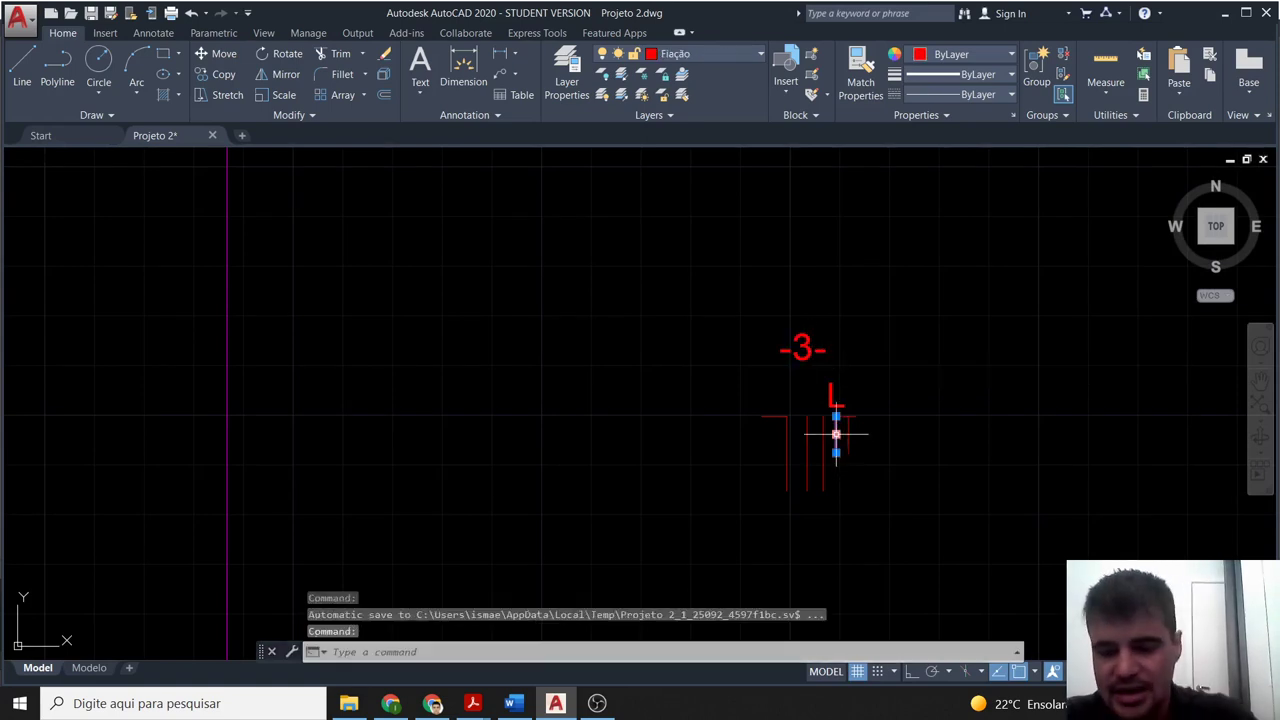
{"action": "key", "text": "Escape"}
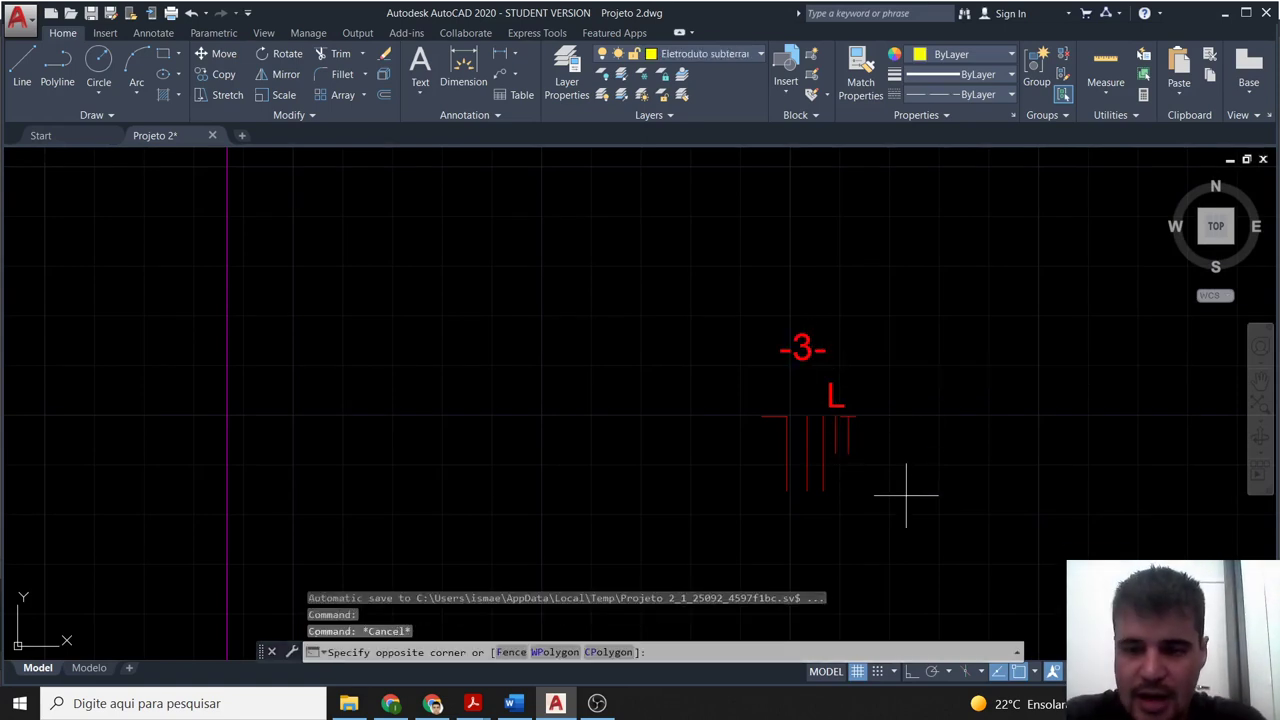
{"action": "left_click", "coordinate": [907, 421]}
{"action": "middle_click_drag", "start_coordinate": [907, 421], "coordinate": [1002, 241]}
{"action": "key", "text": "Escape"}
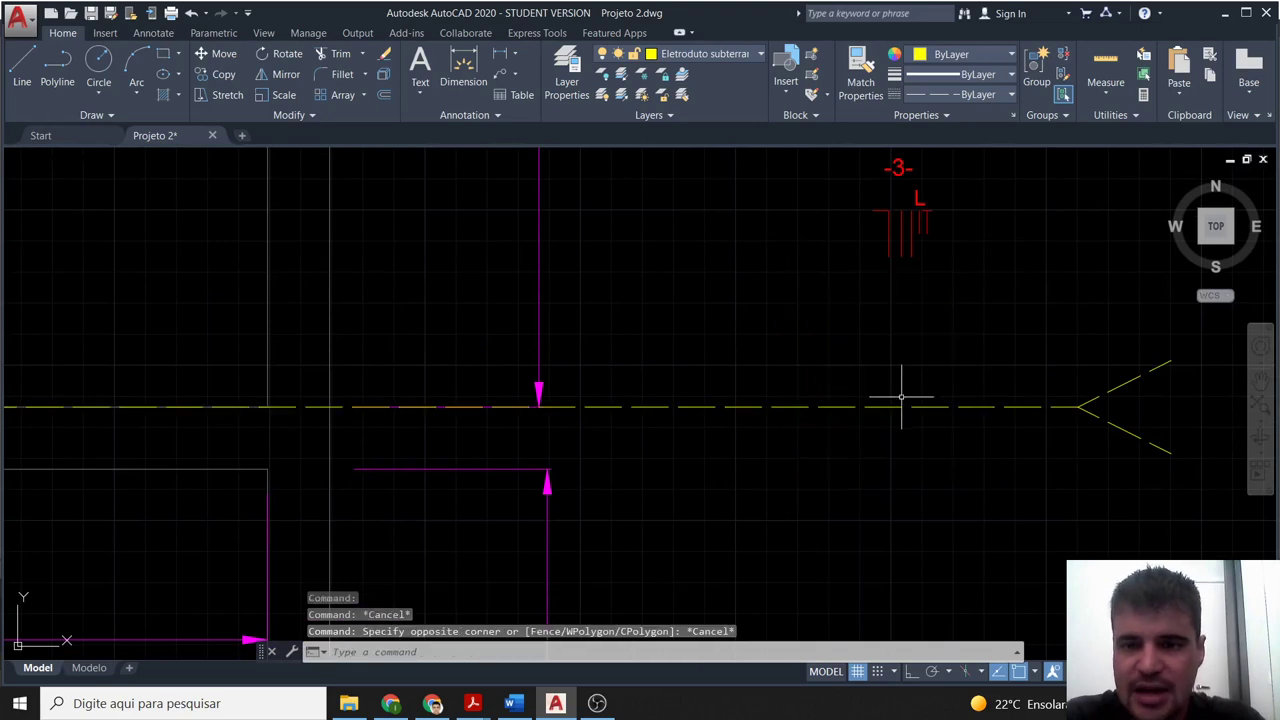
{"action": "middle_click_drag", "start_coordinate": [881, 328], "coordinate": [869, 340]}
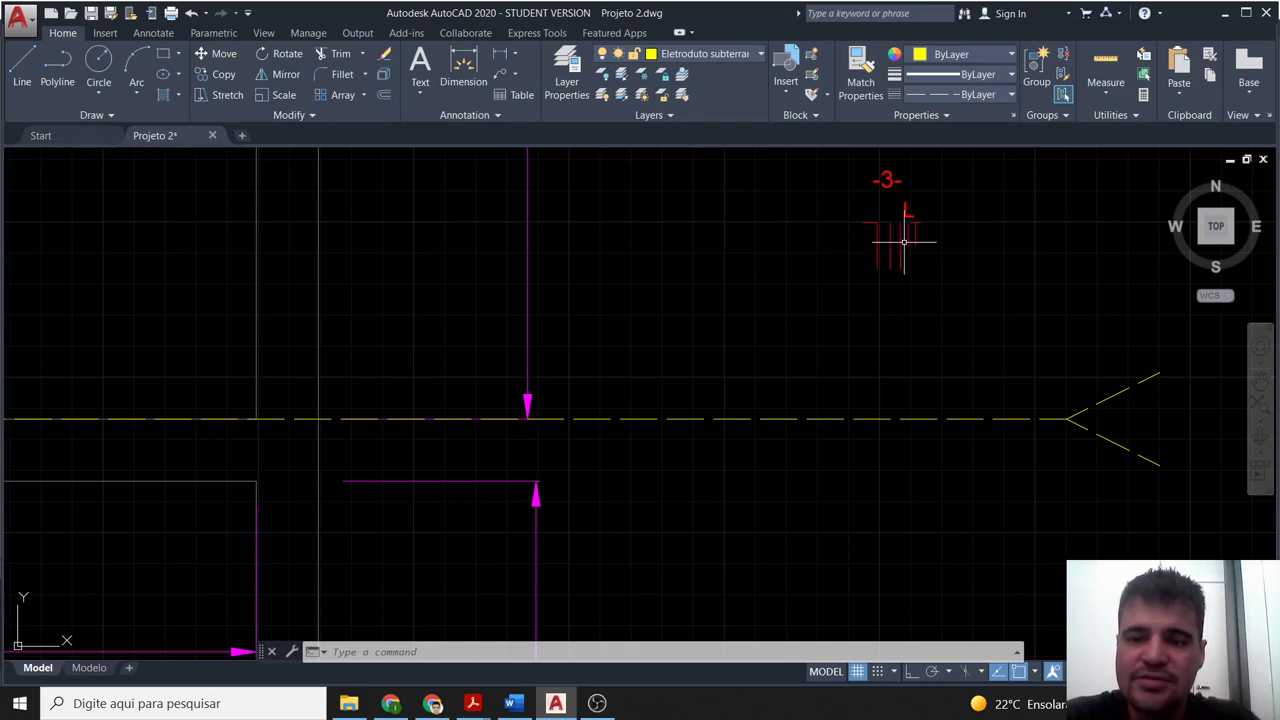
{"action": "scroll", "coordinate": [934, 244], "scroll_direction": "up", "scroll_amount": 1}
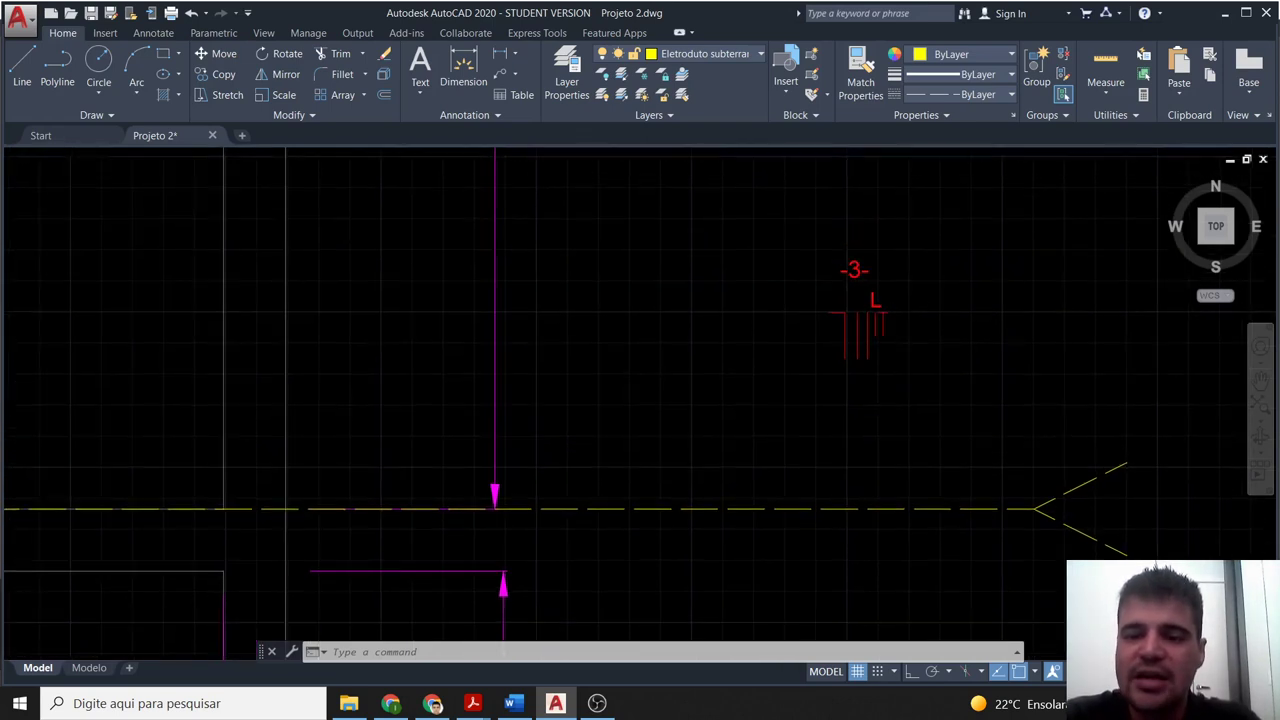
{"action": "scroll", "coordinate": [860, 314], "scroll_direction": "up", "scroll_amount": 2}
Copy the red wiring symbol and delete a stray piece left beside it.
{"action": "scroll", "coordinate": [875, 320], "scroll_direction": "down", "scroll_amount": 5}
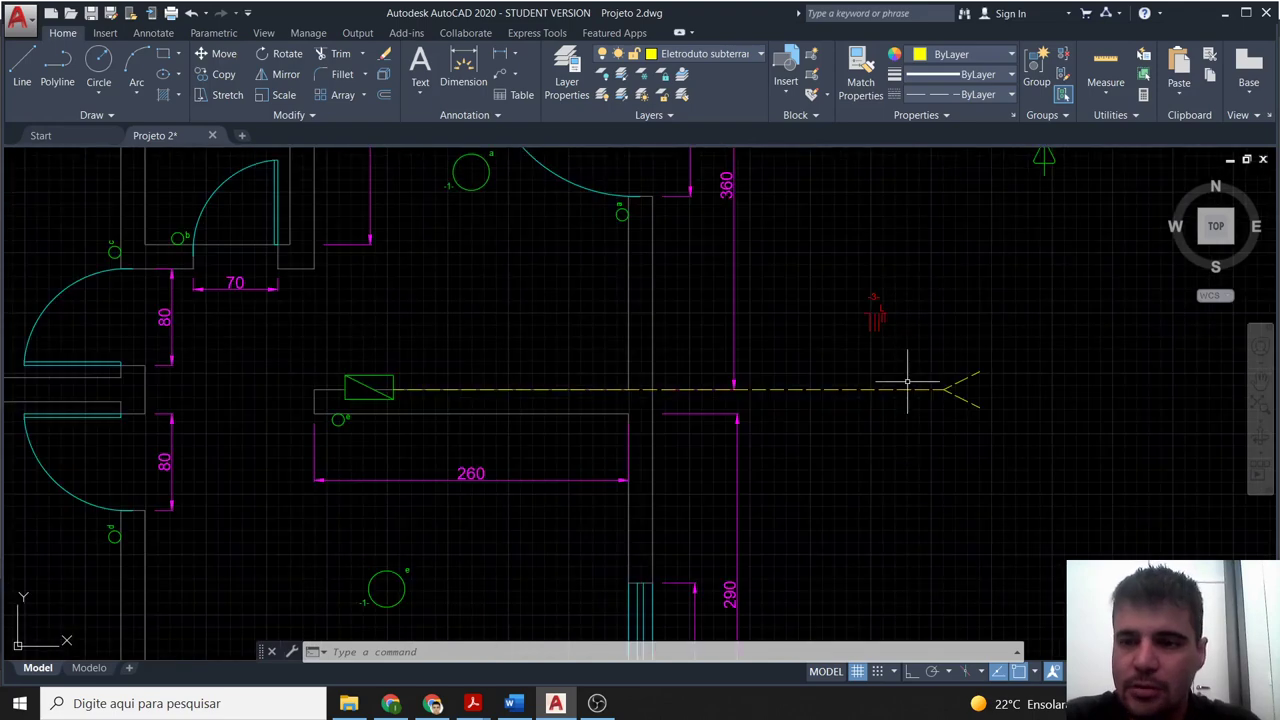
{"action": "left_click", "coordinate": [905, 350]}
{"action": "left_click", "coordinate": [851, 270]}
{"action": "key", "text": "ctrl+c"}
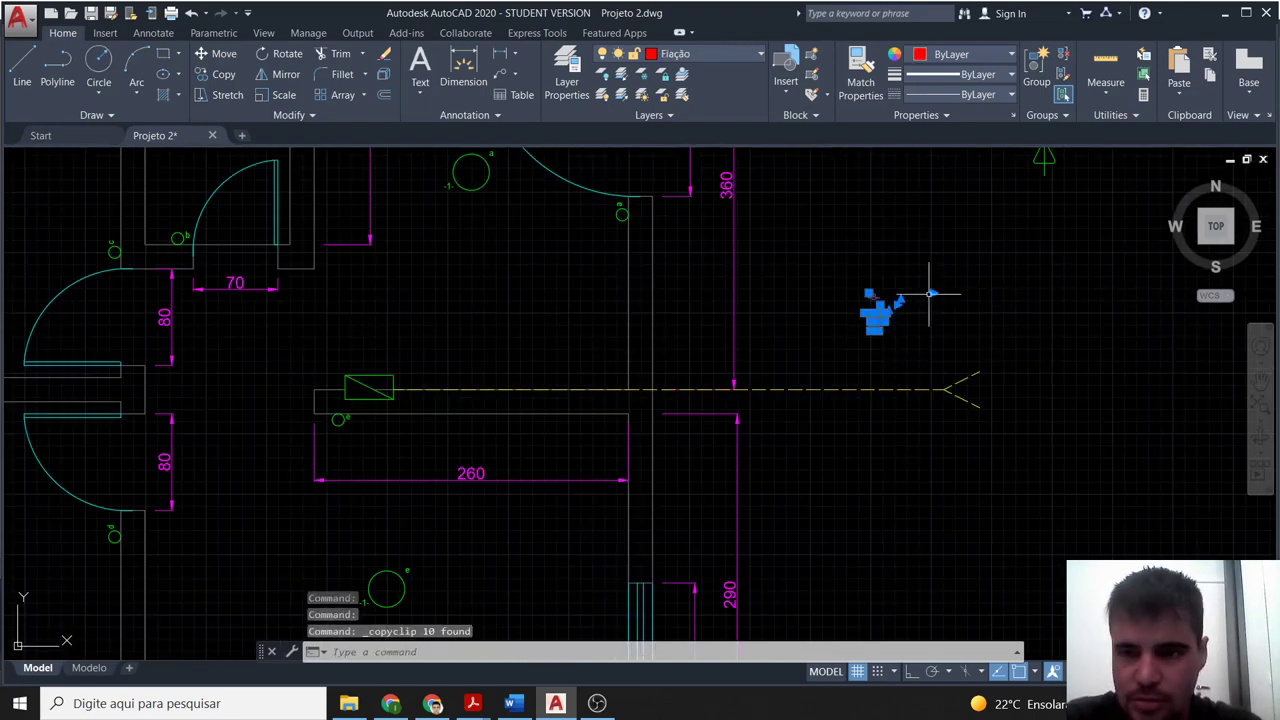
{"action": "key", "text": "ctrl+v"}
{"action": "key", "text": "Escape"}
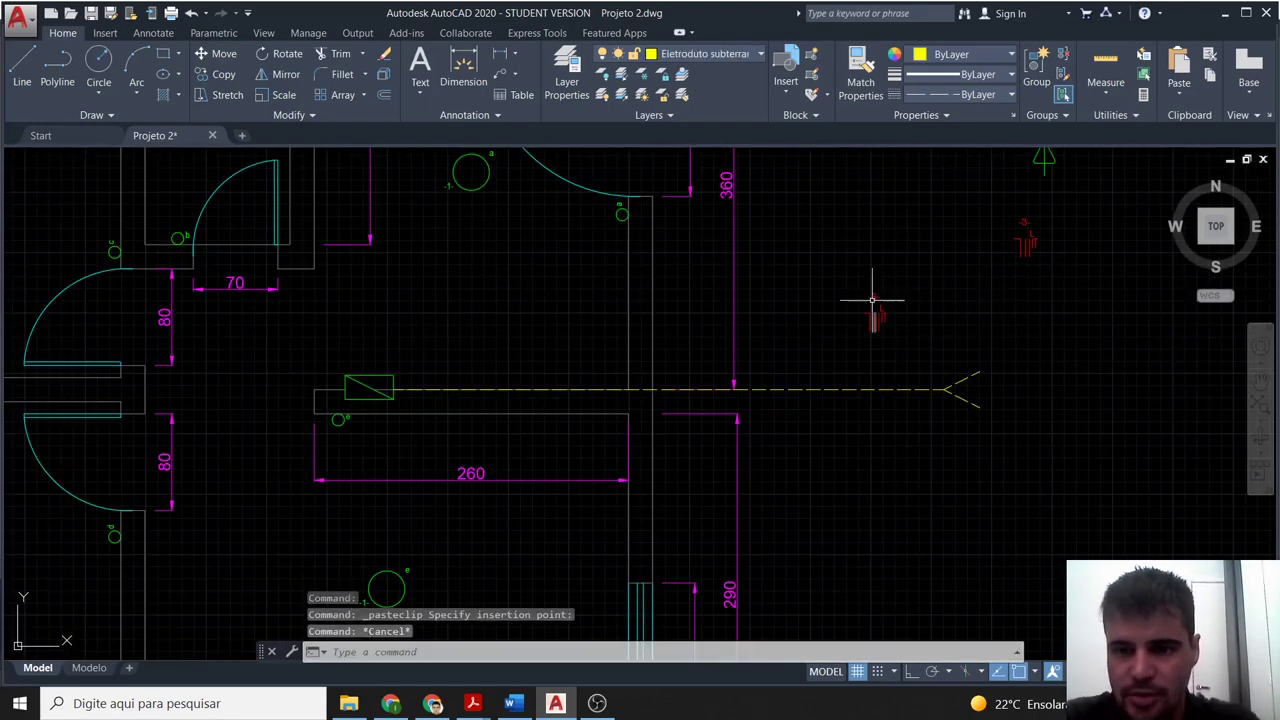
{"action": "scroll", "coordinate": [871, 294], "scroll_direction": "up", "scroll_amount": 3}
{"action": "left_click", "coordinate": [875, 300]}
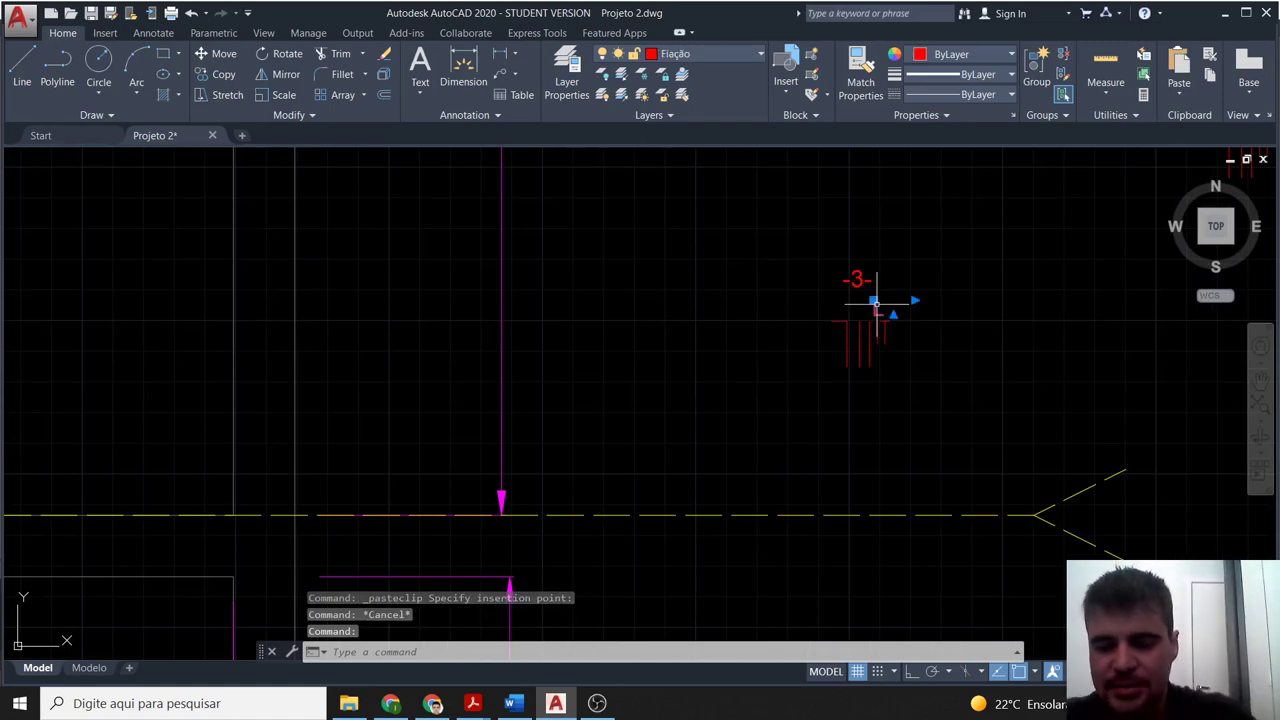
{"action": "key", "text": "Delete"}
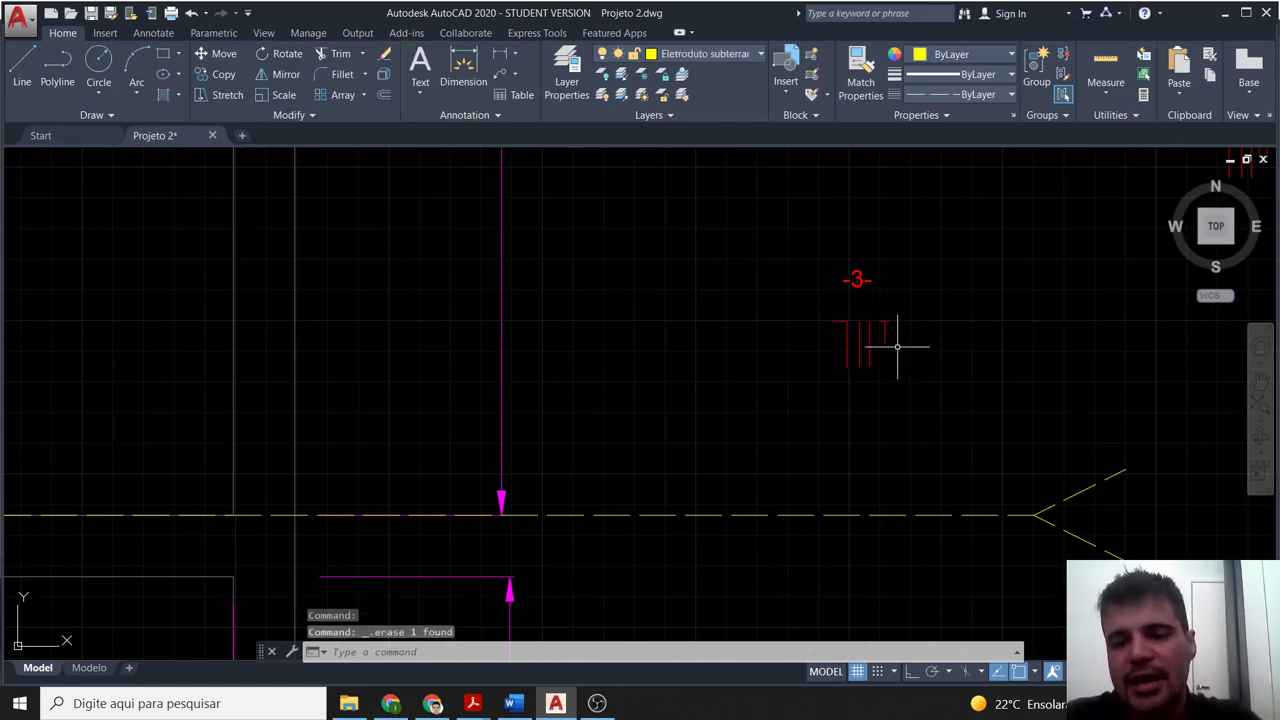
{"action": "scroll", "coordinate": [892, 360], "scroll_direction": "up", "scroll_amount": 2}
{"action": "scroll", "coordinate": [891, 360], "scroll_direction": "down", "scroll_amount": 3}
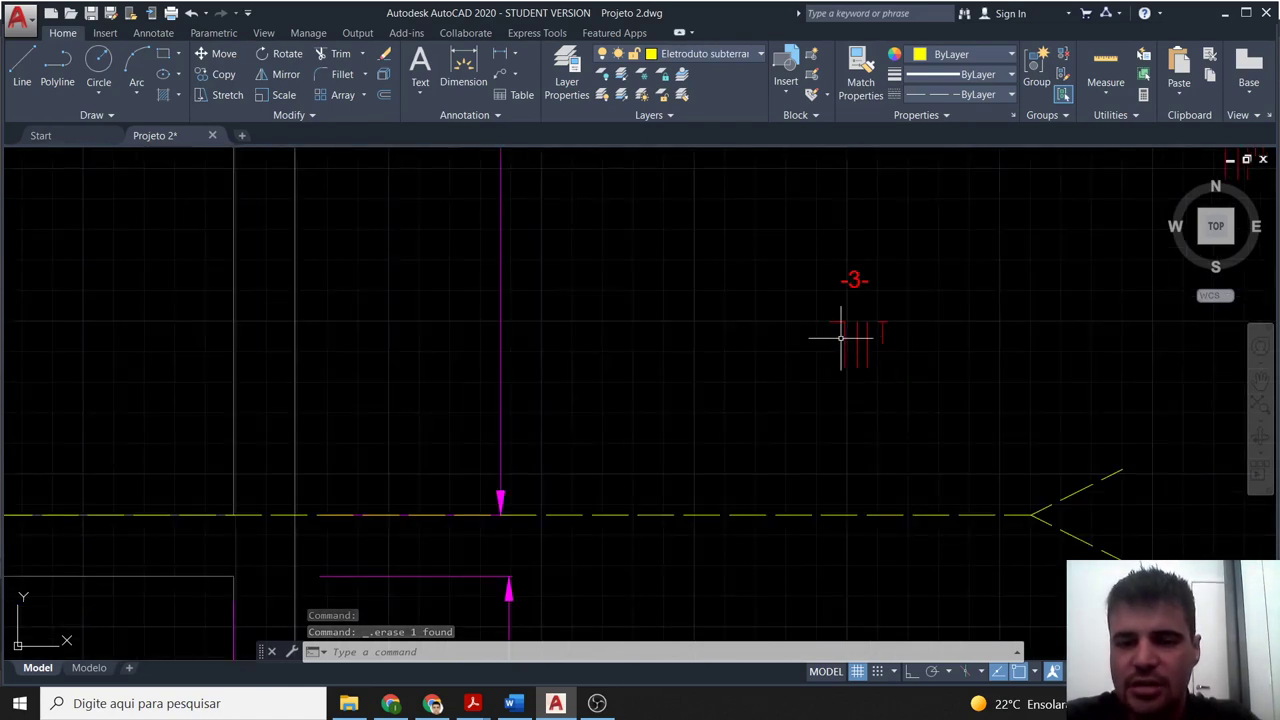
Edit the -3- label text so it reads -AL-.
{"action": "left_click", "coordinate": [857, 276]}
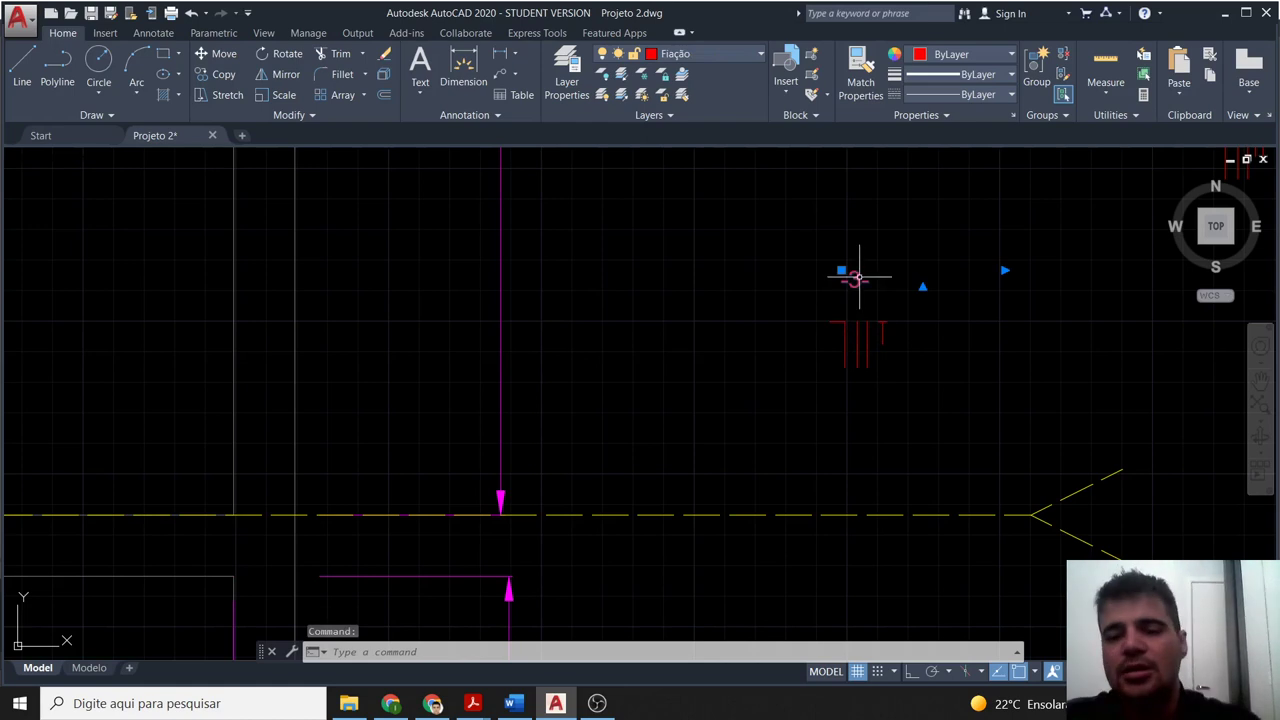
{"action": "double_click", "coordinate": [857, 277]}
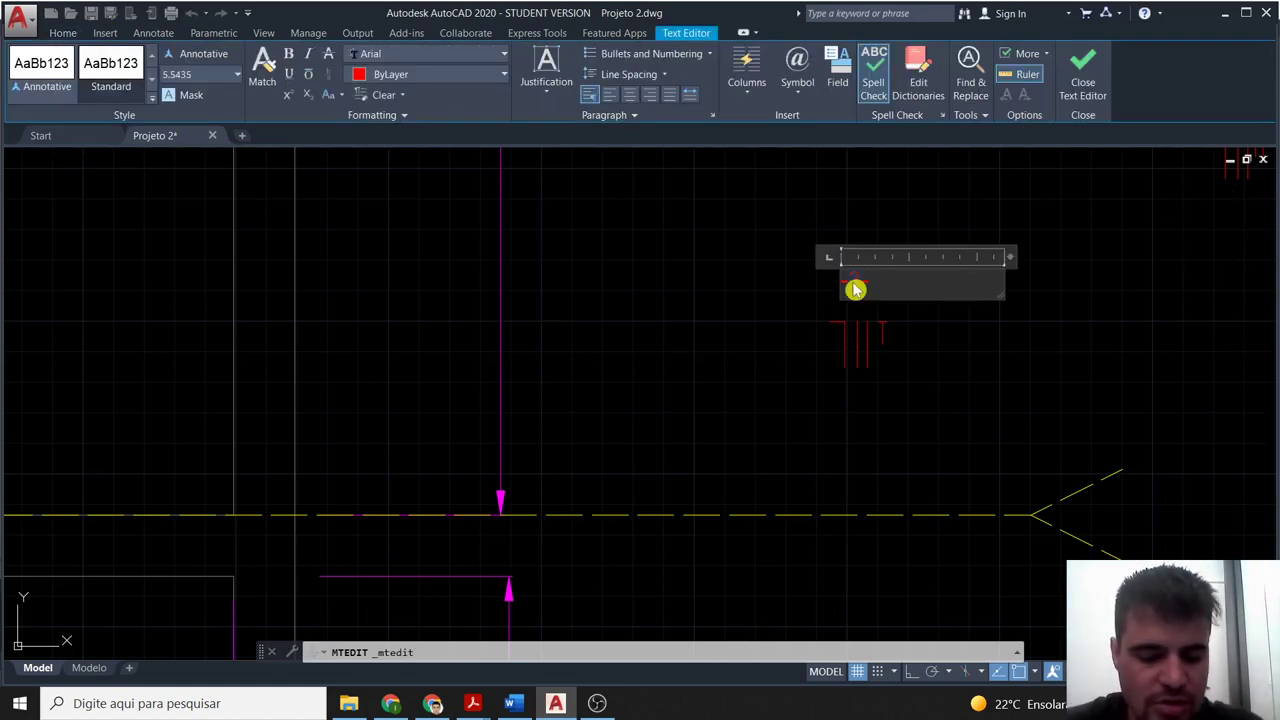
{"action": "type", "text": "CR-"}
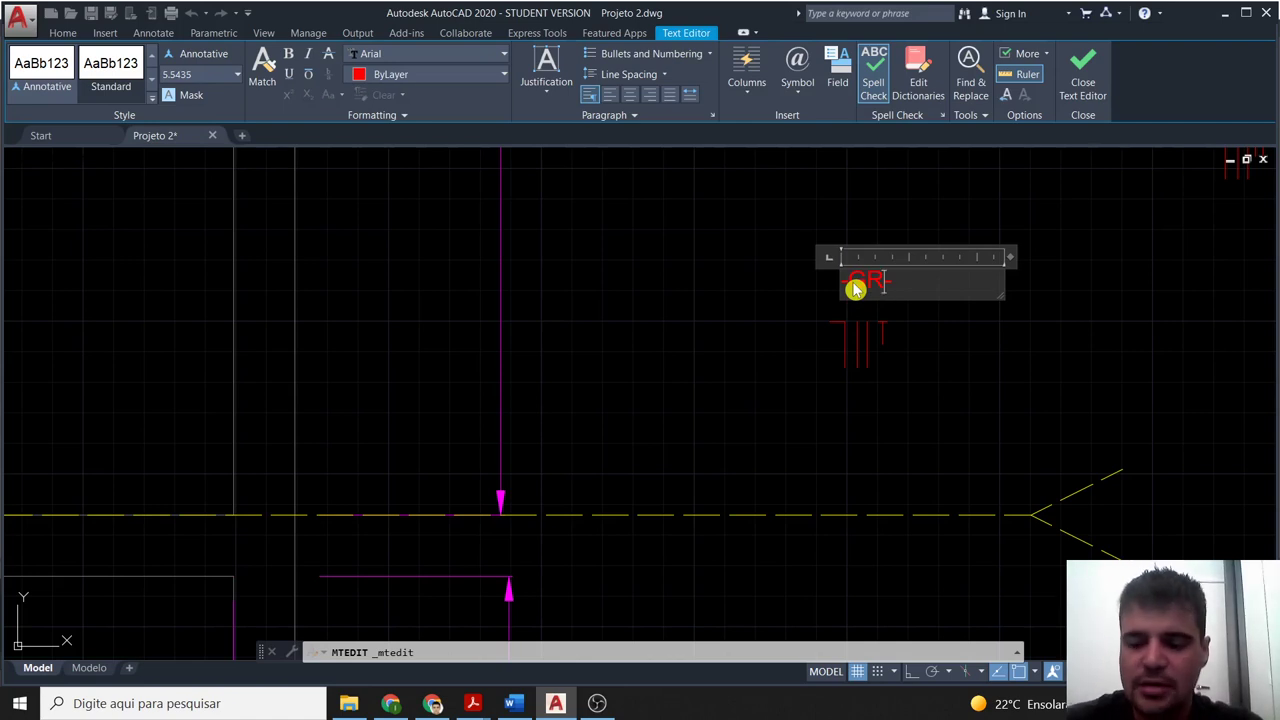
{"action": "left_click", "coordinate": [925, 398]}
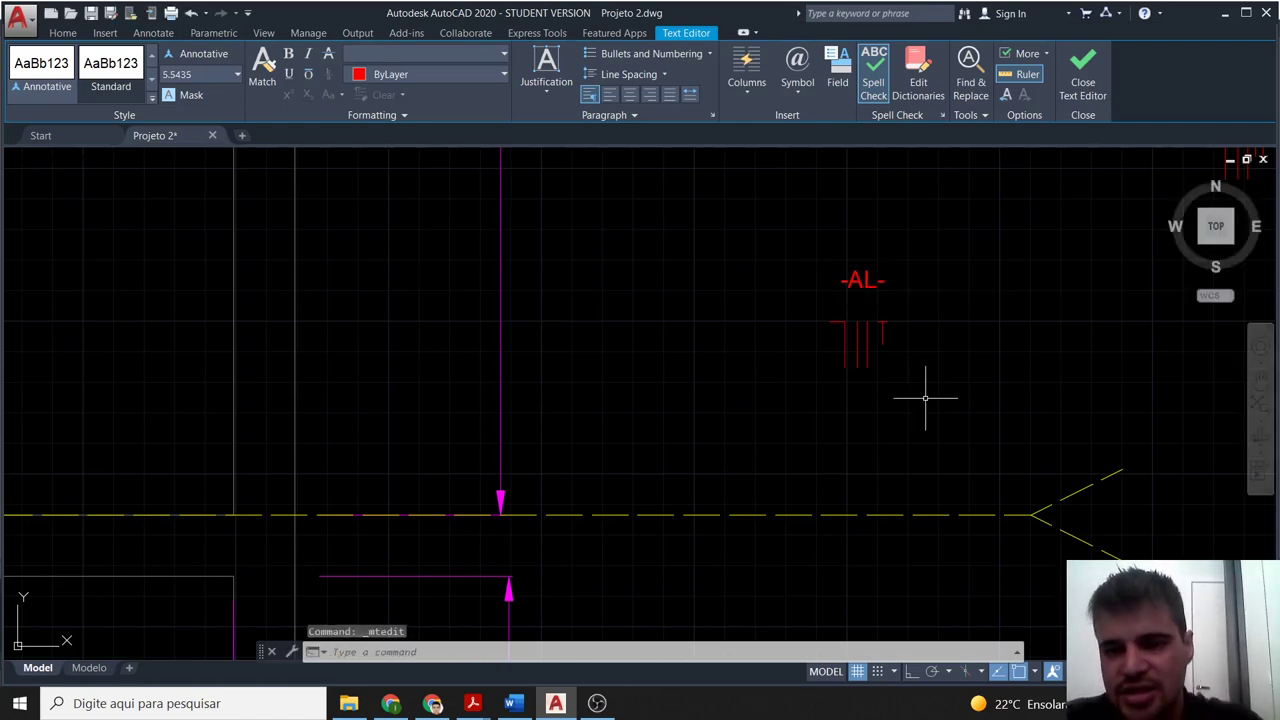
{"action": "key", "text": "Escape"}
Move the -AL- label down above the tick marks.
{"action": "left_click", "coordinate": [860, 282]}
{"action": "type", "text": "m"}
{"action": "key", "text": "Return"}
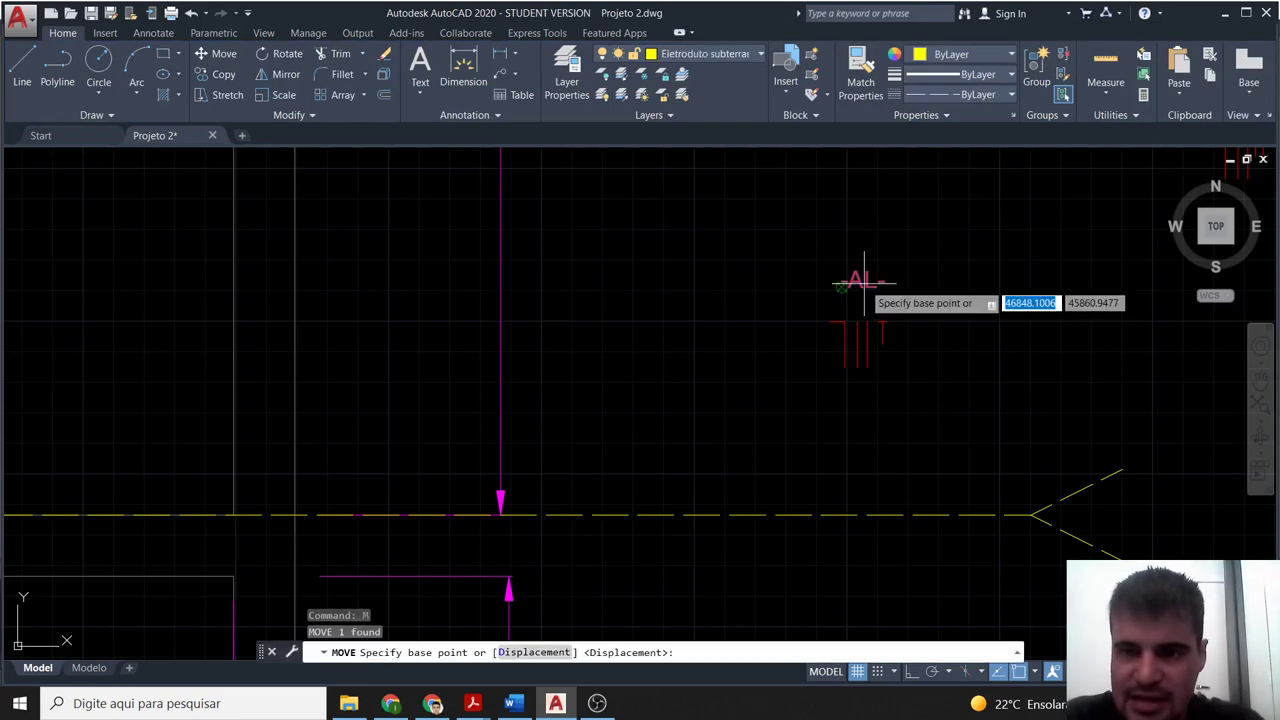
{"action": "left_click", "coordinate": [864, 283]}
{"action": "left_click", "coordinate": [845, 307]}
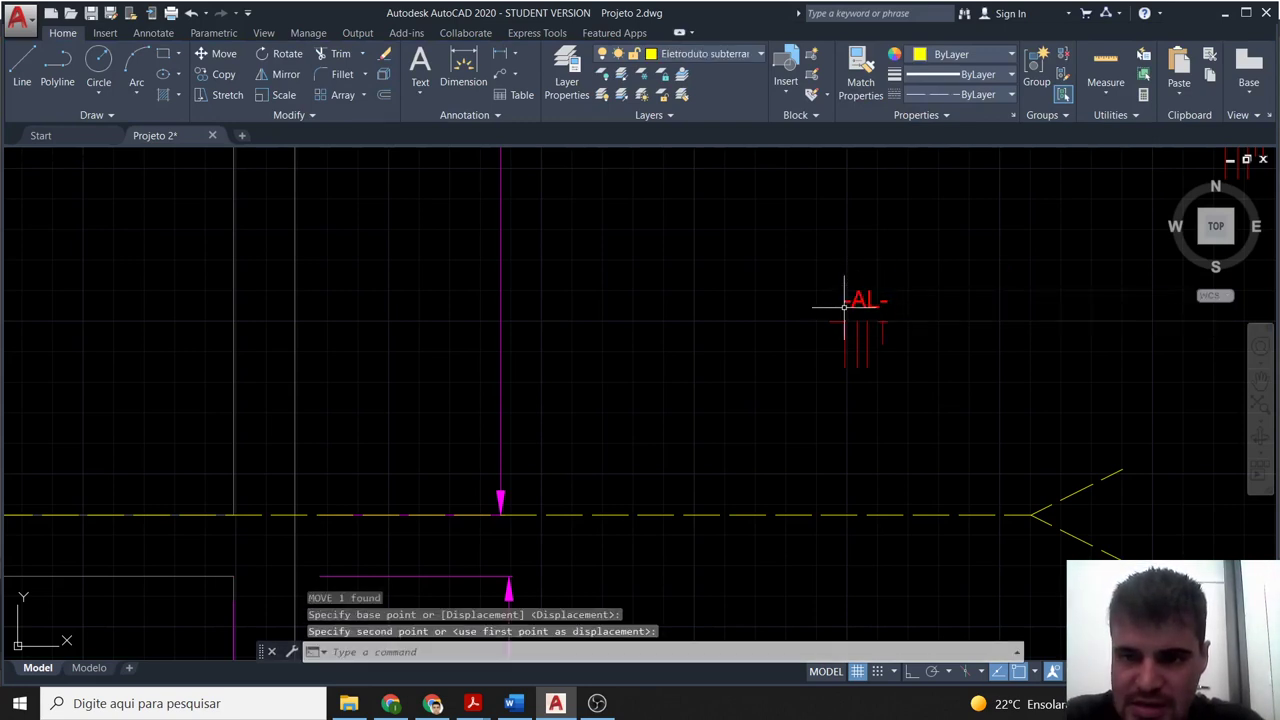
Move the whole -AL- wiring symbol onto the dashed conduit just before the V marker.
{"action": "scroll", "coordinate": [1012, 426], "scroll_direction": "down", "scroll_amount": 2}
{"action": "left_click", "coordinate": [916, 376]}
{"action": "left_click", "coordinate": [835, 300]}
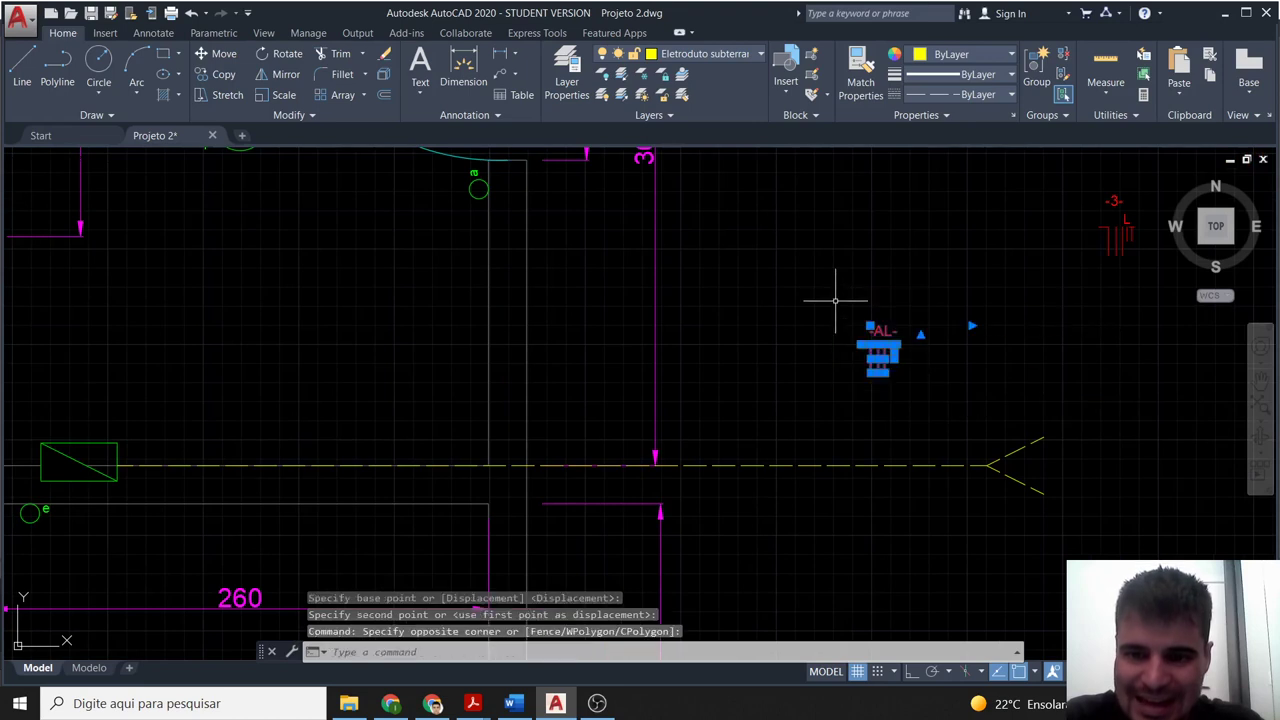
{"action": "type", "text": "m"}
{"action": "key", "text": "Return"}
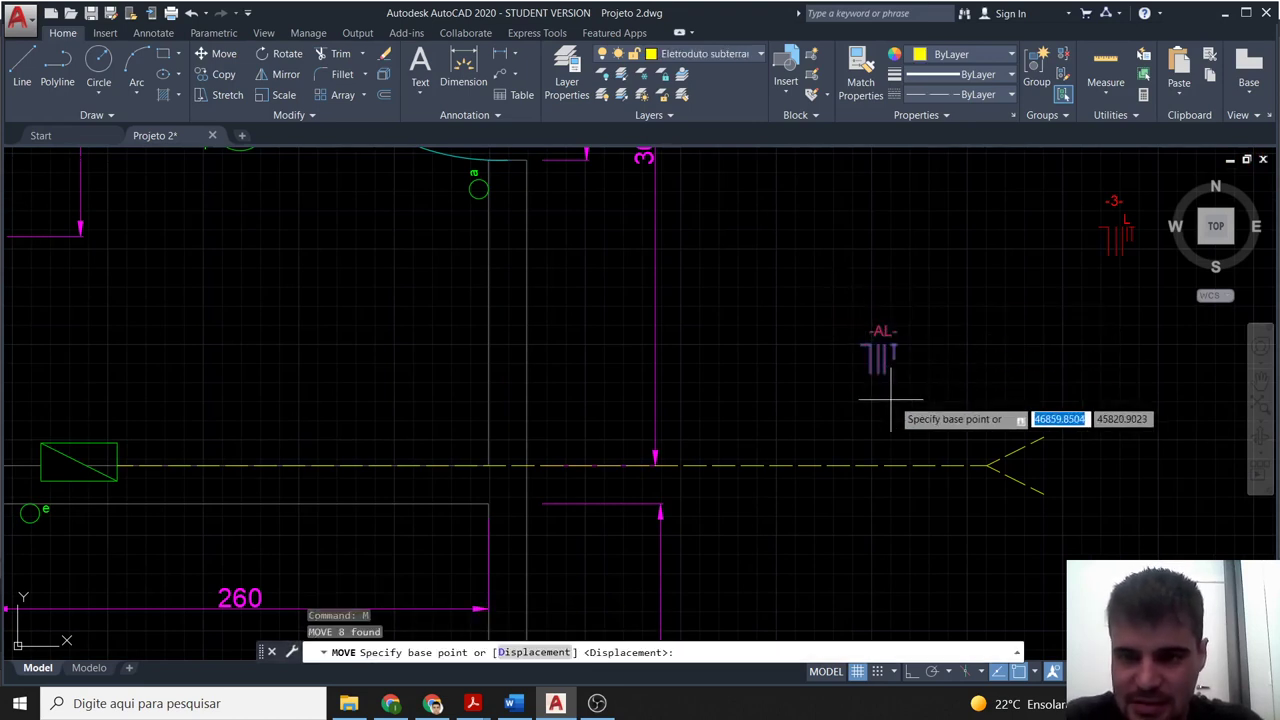
{"action": "key", "text": "Escape"}
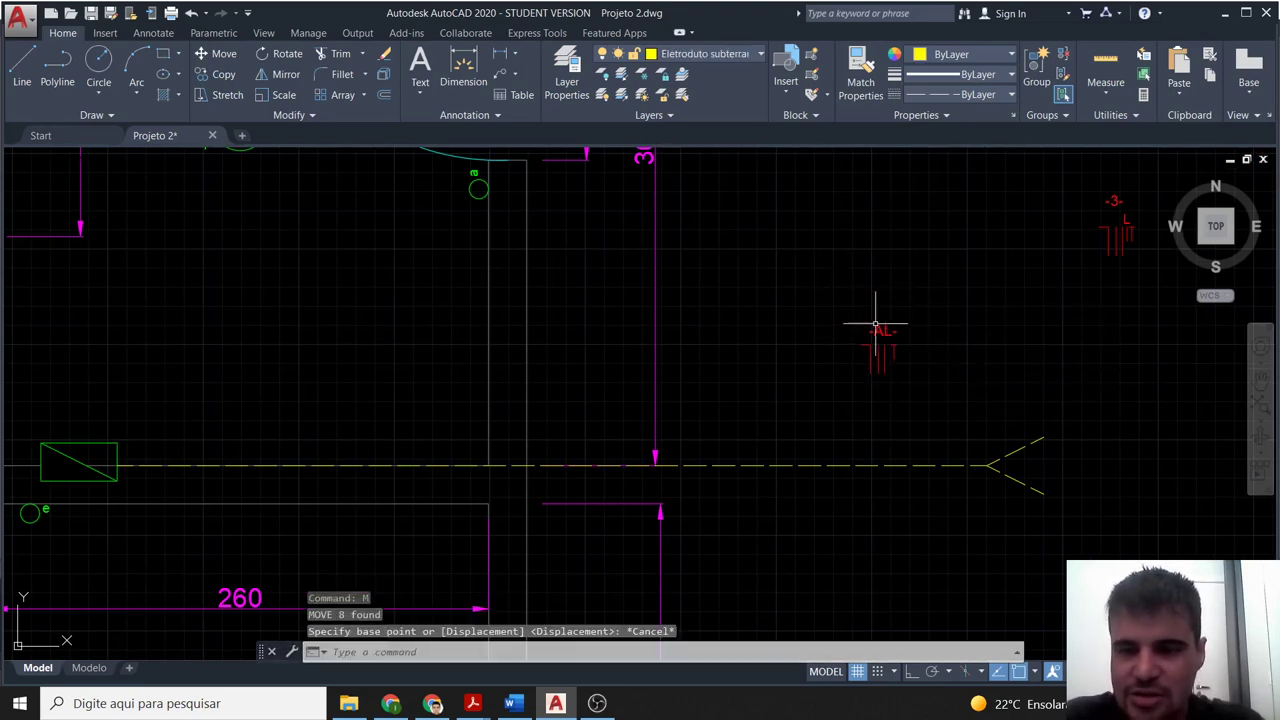
{"action": "left_click", "coordinate": [940, 378]}
{"action": "left_click", "coordinate": [781, 268]}
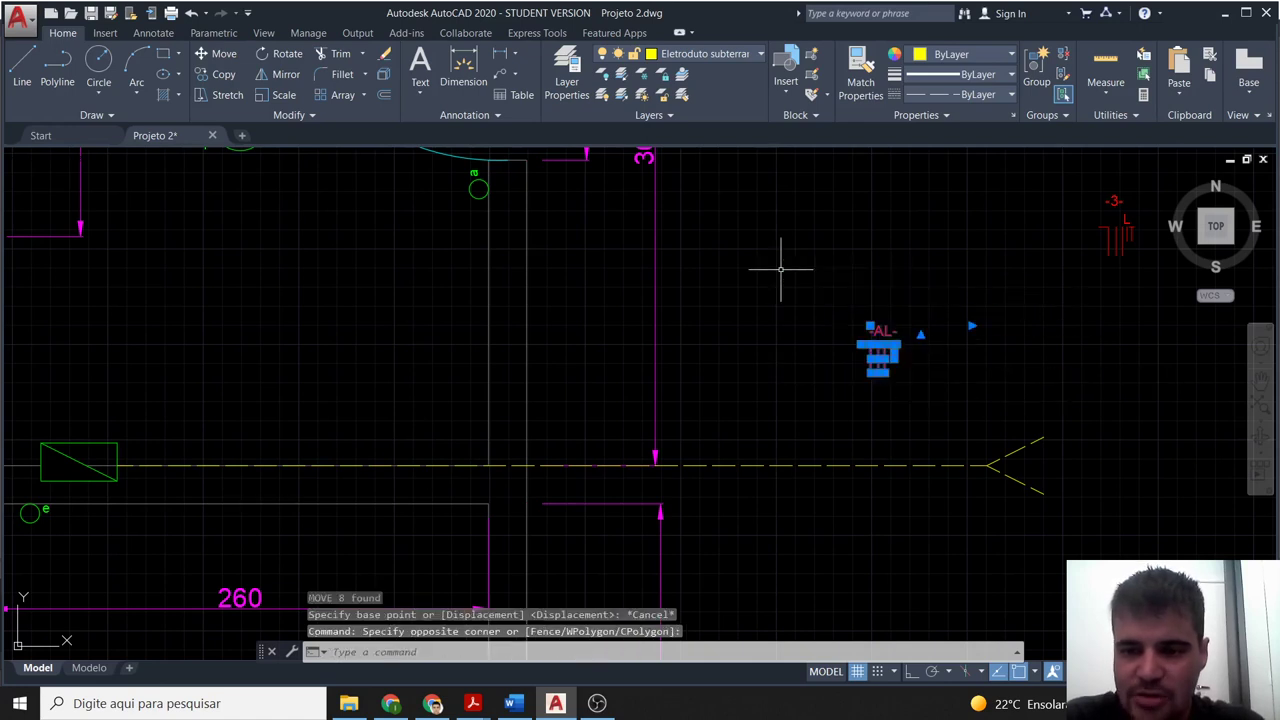
{"action": "type", "text": "m"}
{"action": "key", "text": "Return"}
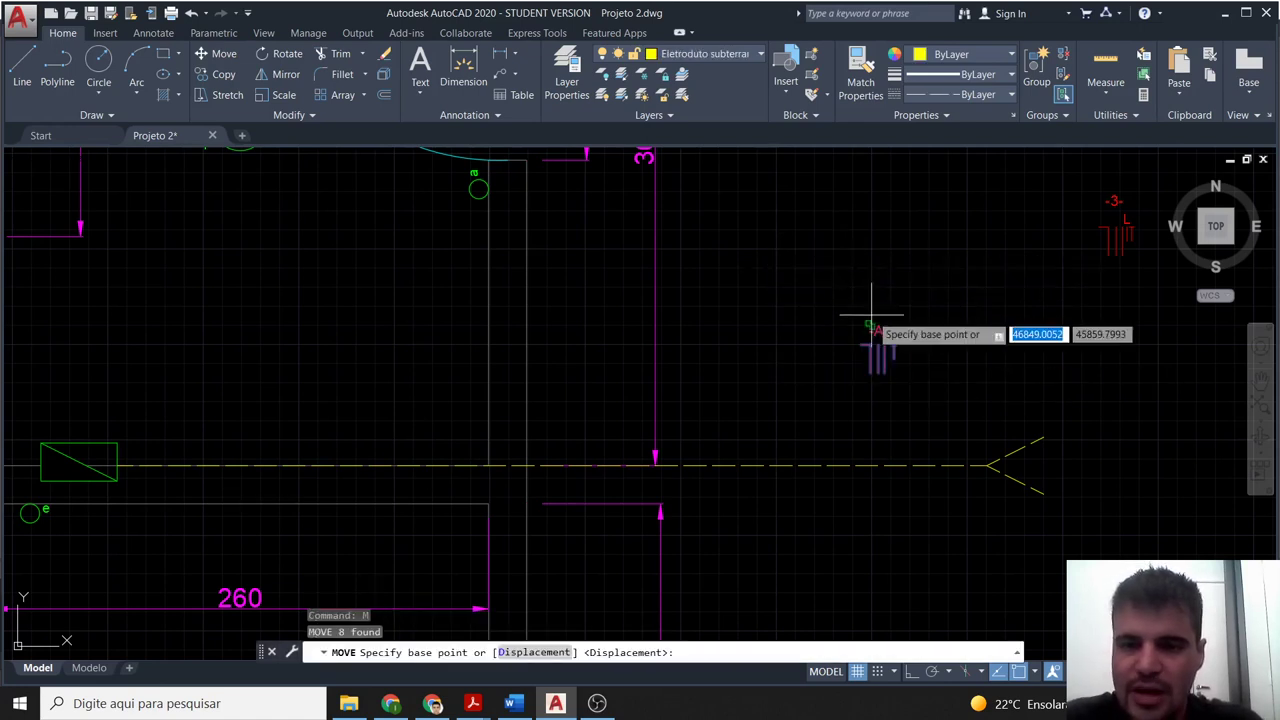
{"action": "left_click", "coordinate": [902, 345]}
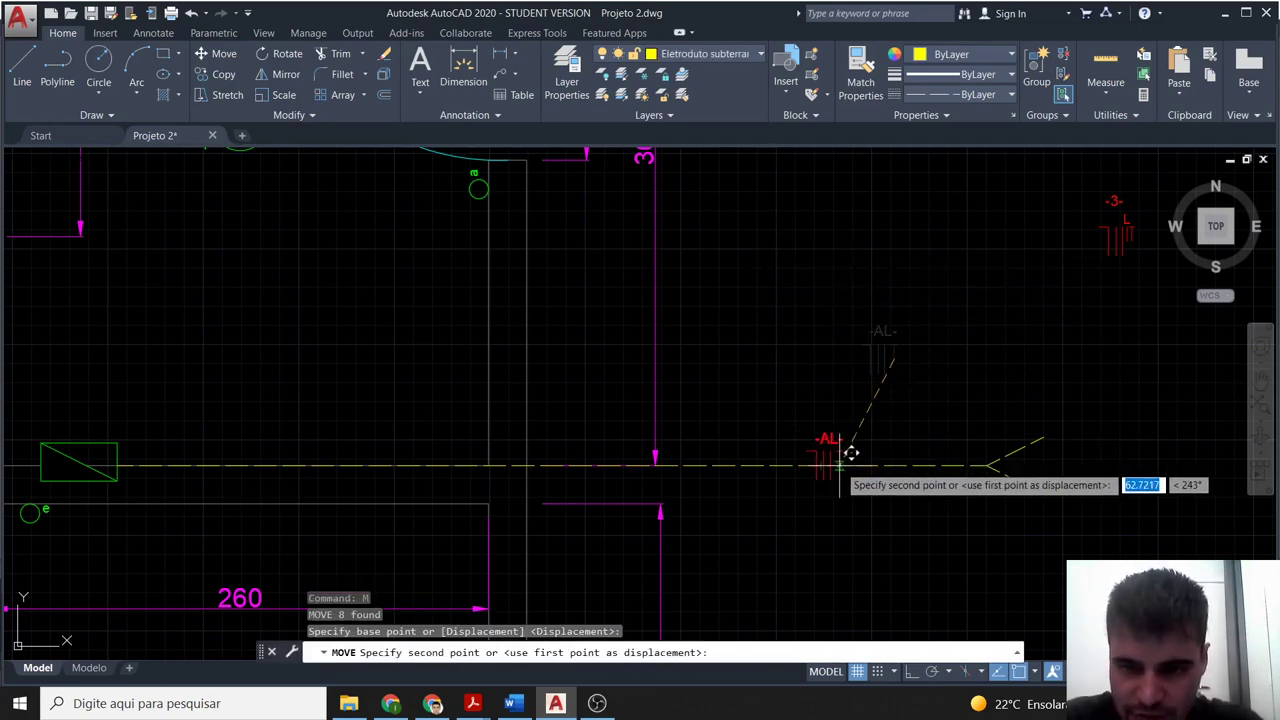
{"action": "left_click", "coordinate": [846, 455]}
{"action": "scroll", "coordinate": [947, 608], "scroll_direction": "down", "scroll_amount": 2}
{"action": "scroll", "coordinate": [929, 600], "scroll_direction": "down", "scroll_amount": 2}
{"action": "scroll", "coordinate": [814, 386], "scroll_direction": "up", "scroll_amount": 1}
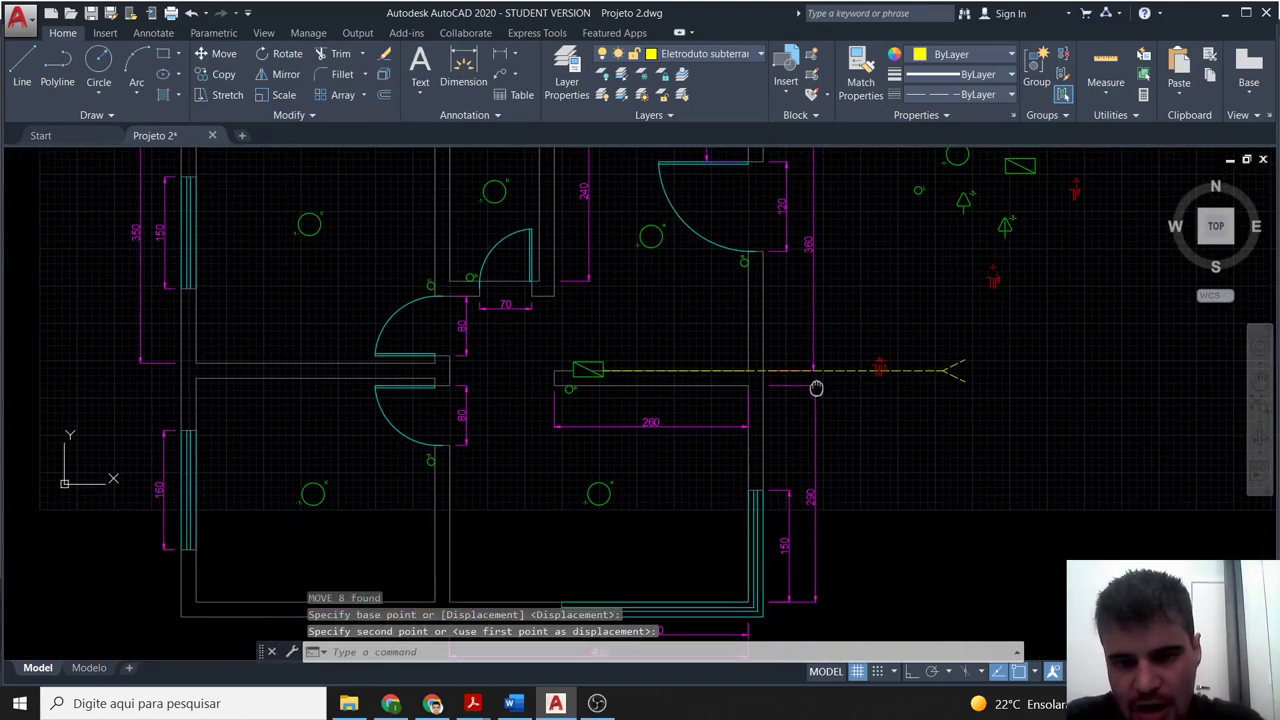
{"action": "scroll", "coordinate": [854, 398], "scroll_direction": "up", "scroll_amount": 1}
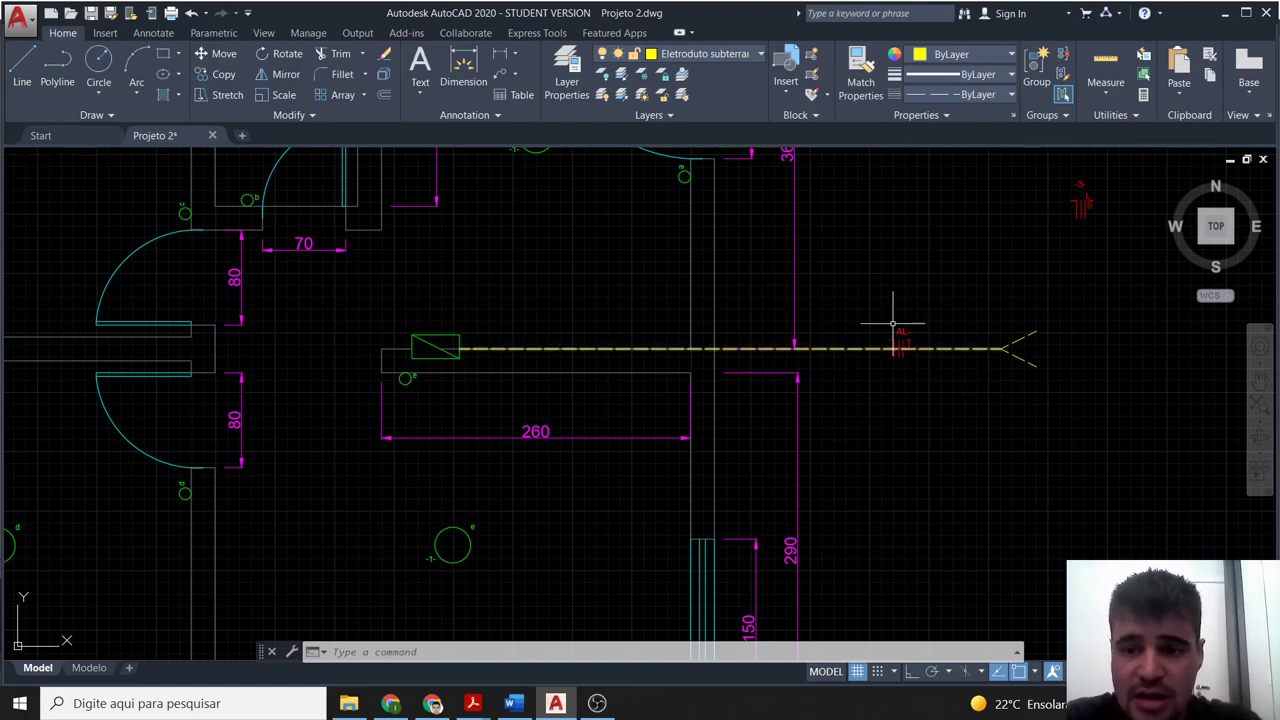
{"action": "scroll", "coordinate": [910, 357], "scroll_direction": "up", "scroll_amount": 2}
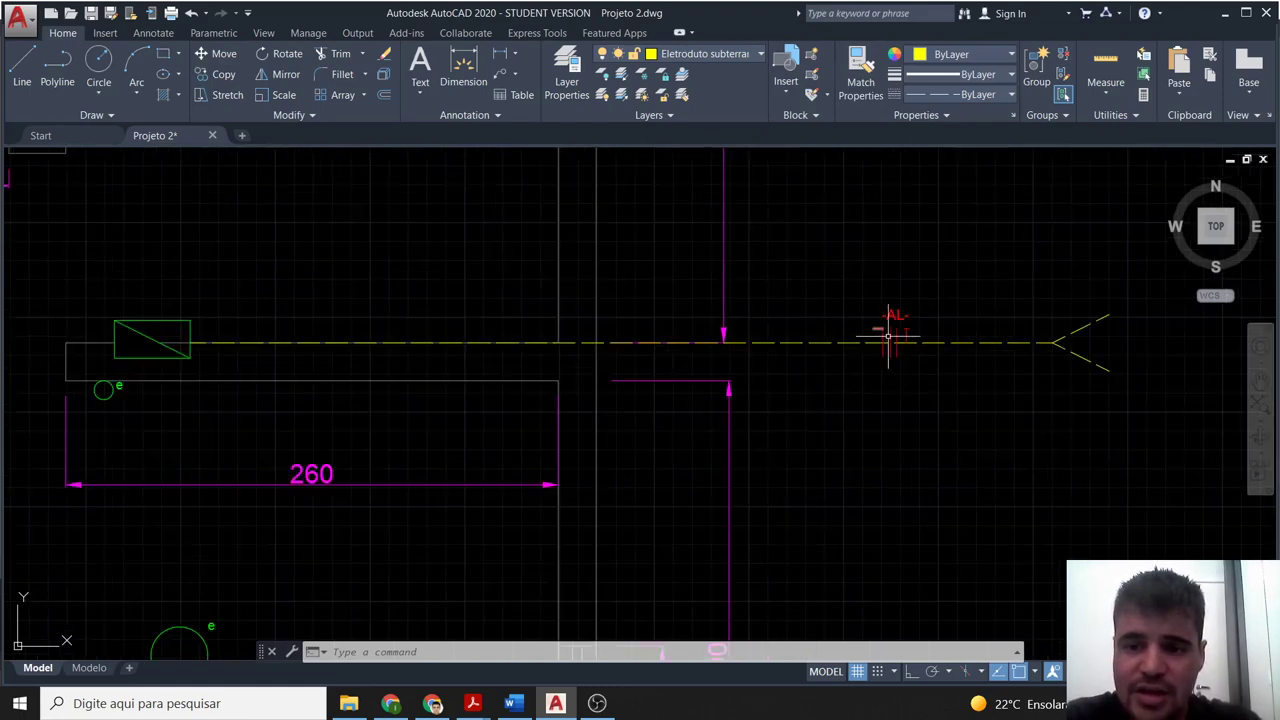
{"action": "scroll", "coordinate": [846, 407], "scroll_direction": "down", "scroll_amount": 4}
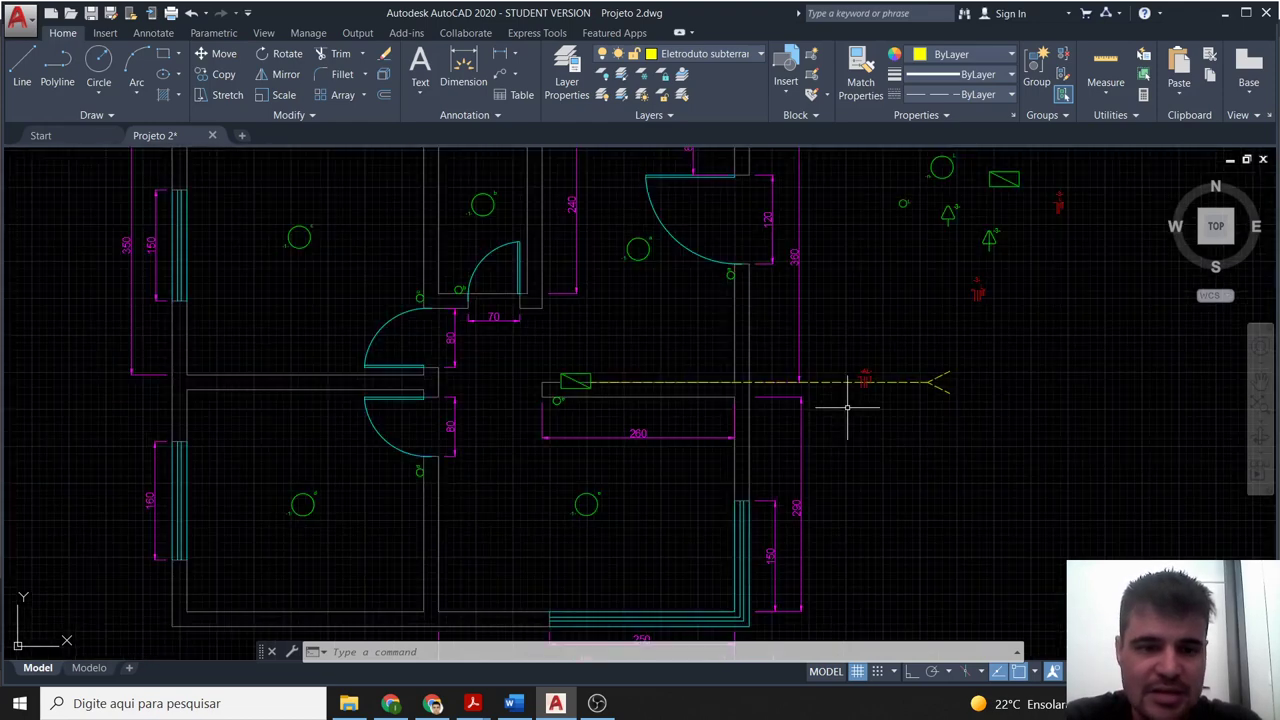
{"action": "middle_click_drag", "start_coordinate": [886, 408], "coordinate": [926, 436]}
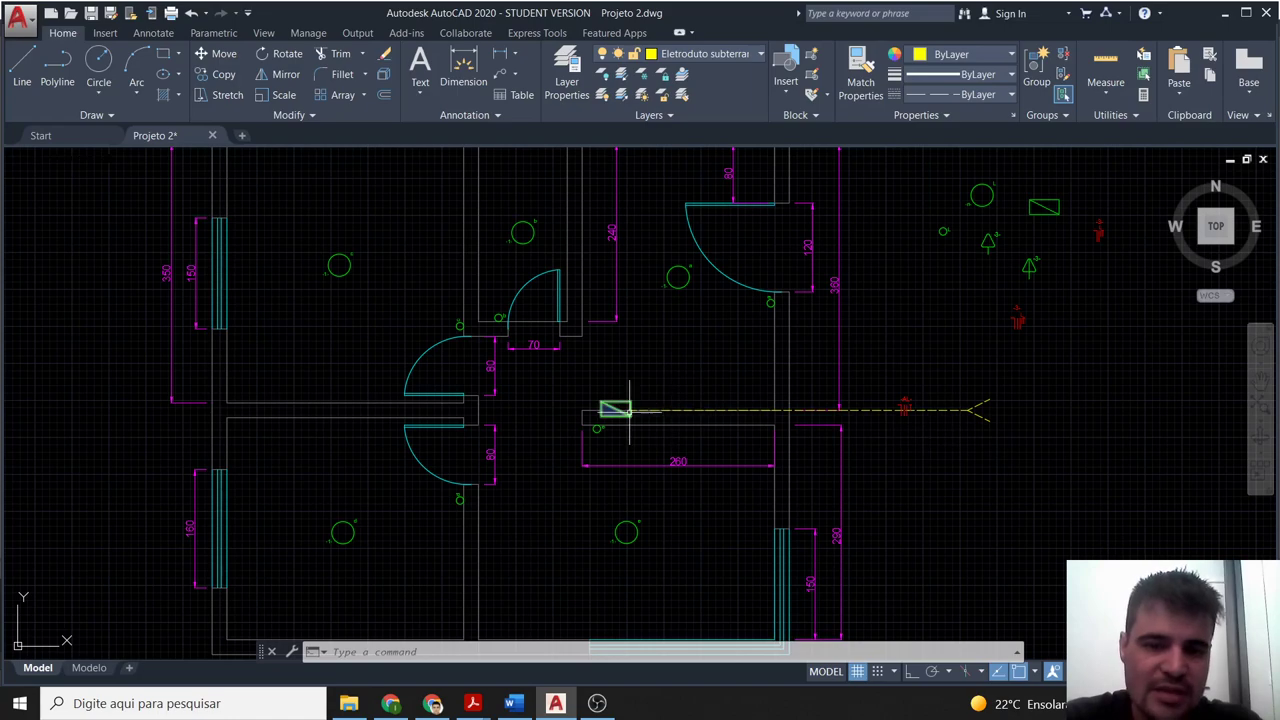
{"action": "middle_click_drag", "start_coordinate": [663, 371], "coordinate": [725, 432]}
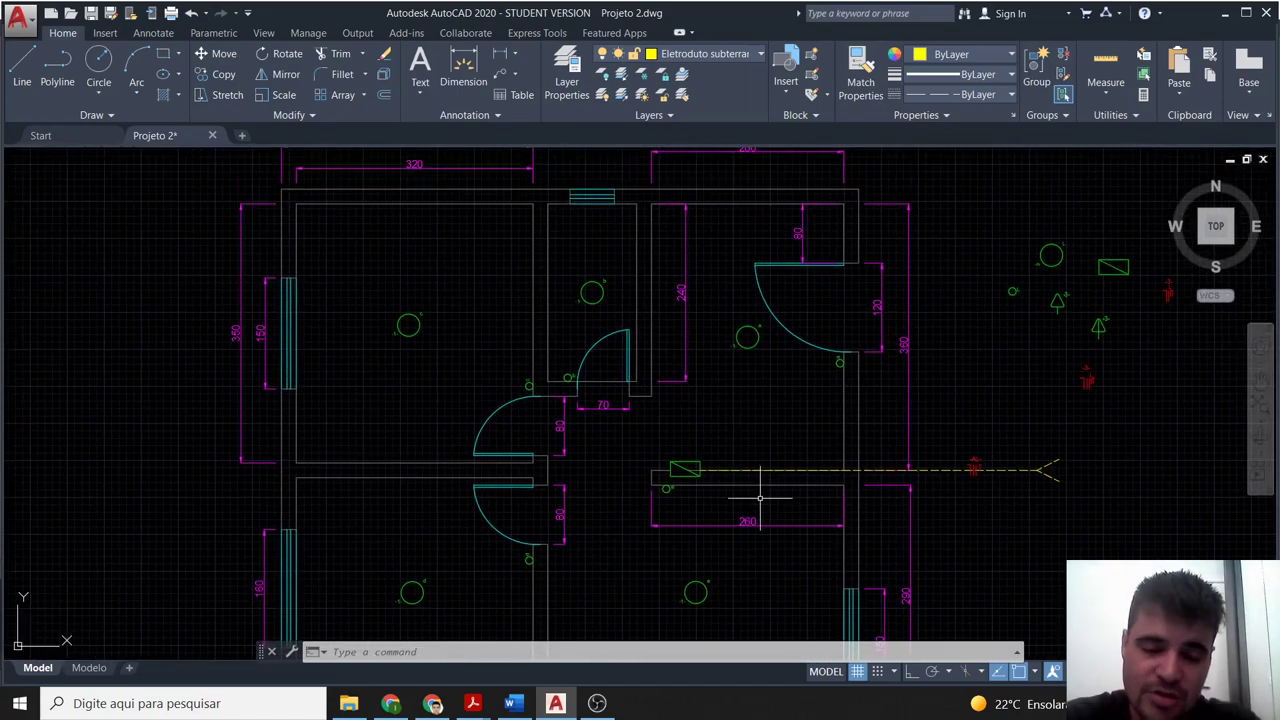
{"action": "scroll", "coordinate": [736, 516], "scroll_direction": "down", "scroll_amount": 2}
{"action": "middle_click_drag", "start_coordinate": [677, 534], "coordinate": [666, 446]}
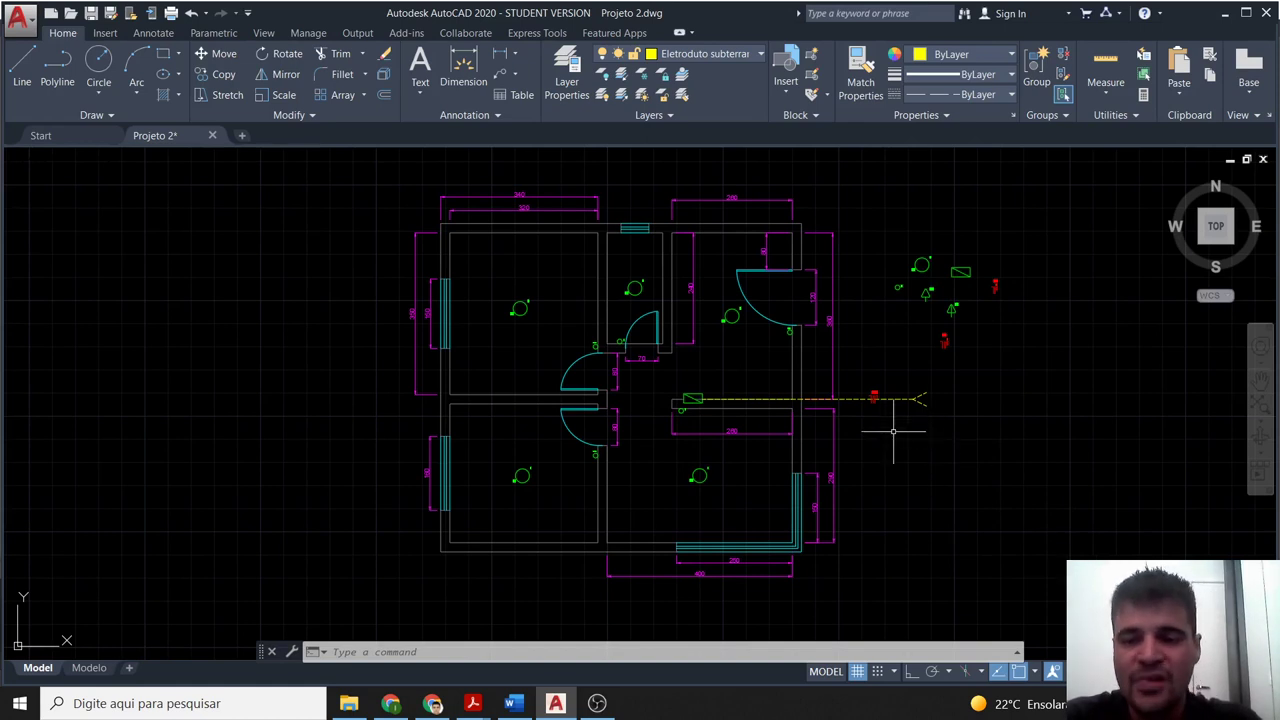
{"action": "middle_click_drag", "start_coordinate": [900, 423], "coordinate": [923, 478]}
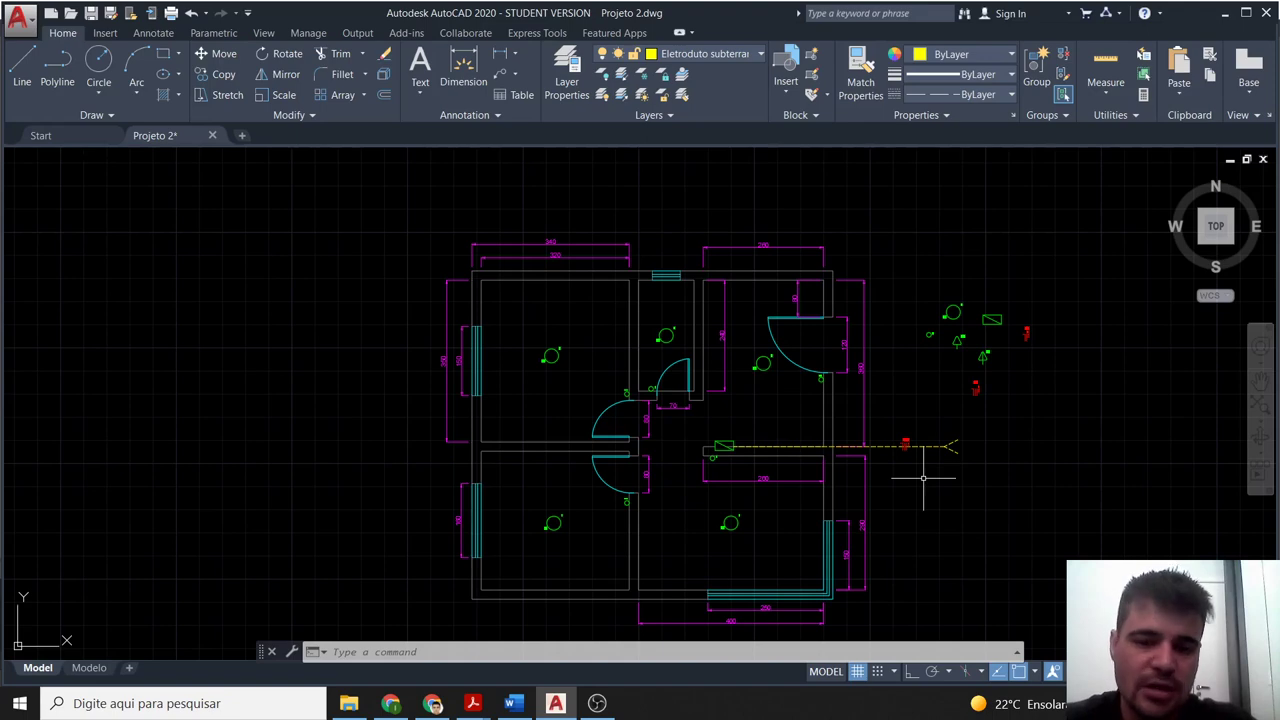
{"action": "scroll", "coordinate": [805, 403], "scroll_direction": "up", "scroll_amount": 2}
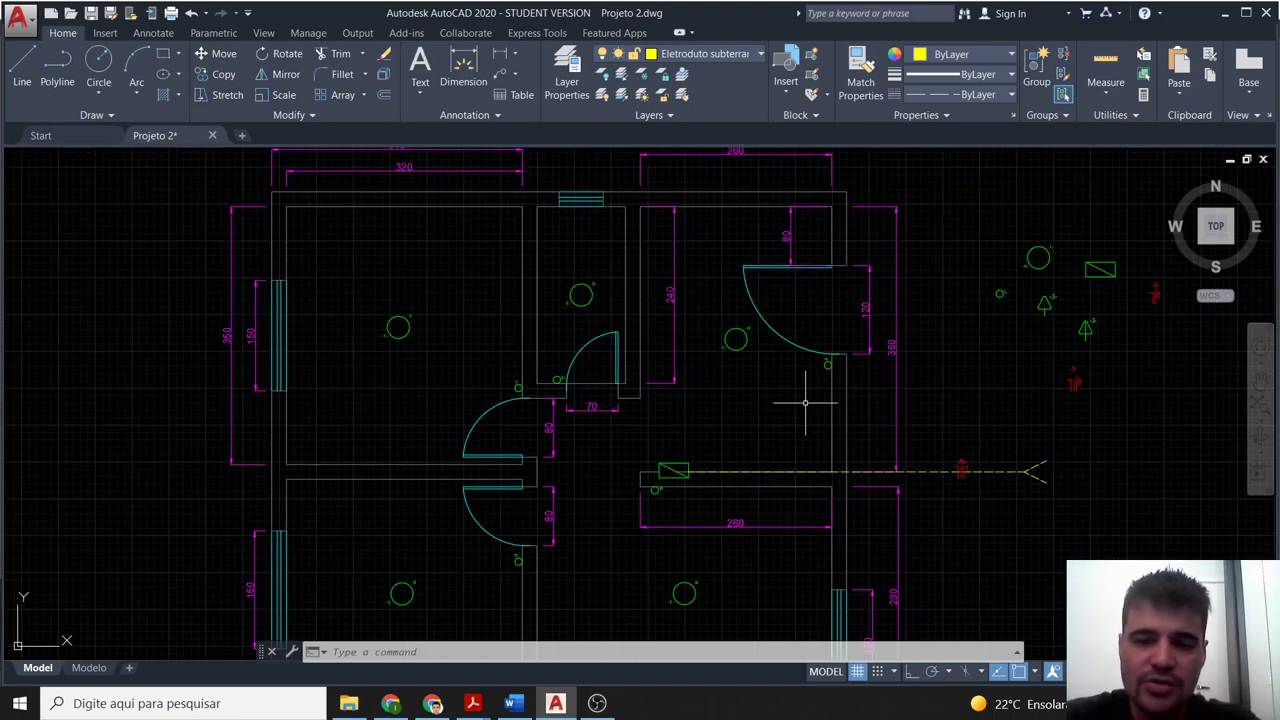
{"action": "scroll", "coordinate": [805, 403], "scroll_direction": "up", "scroll_amount": 3}
{"action": "middle_click_drag", "start_coordinate": [657, 390], "coordinate": [766, 435]}
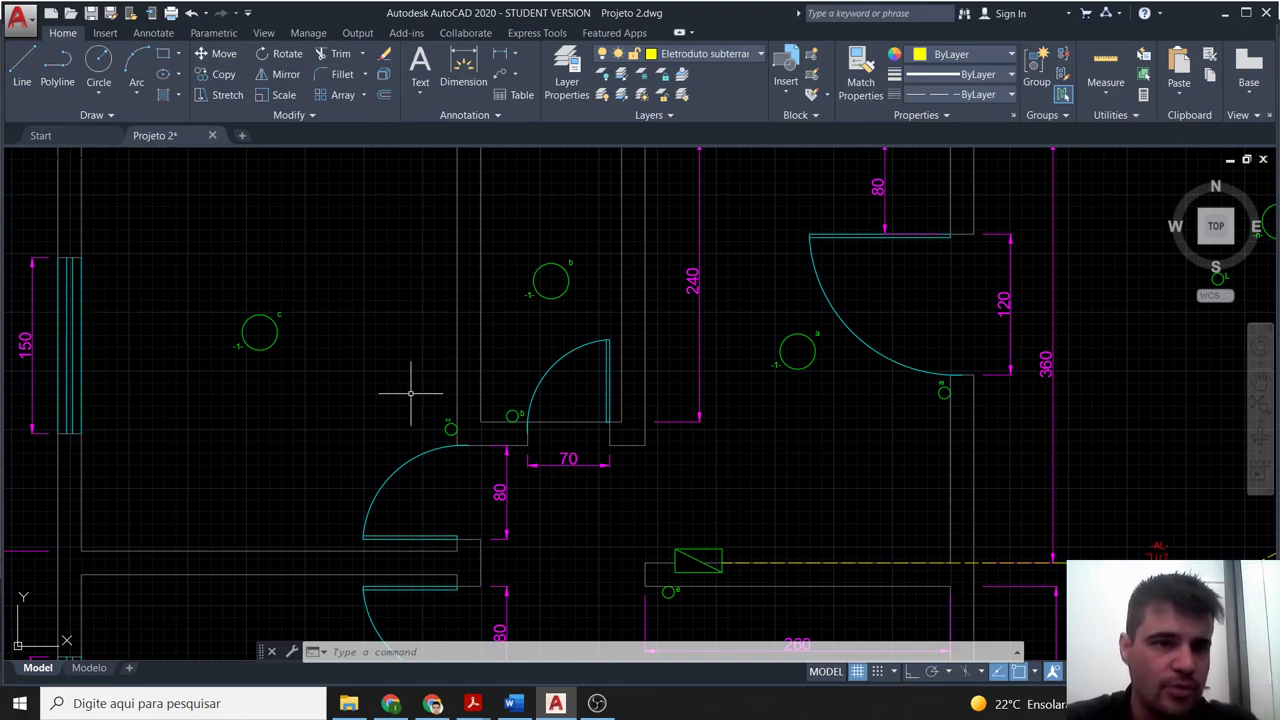
Make Eletroduto the current layer and frame the area around the green box.
{"action": "left_click", "coordinate": [706, 56]}
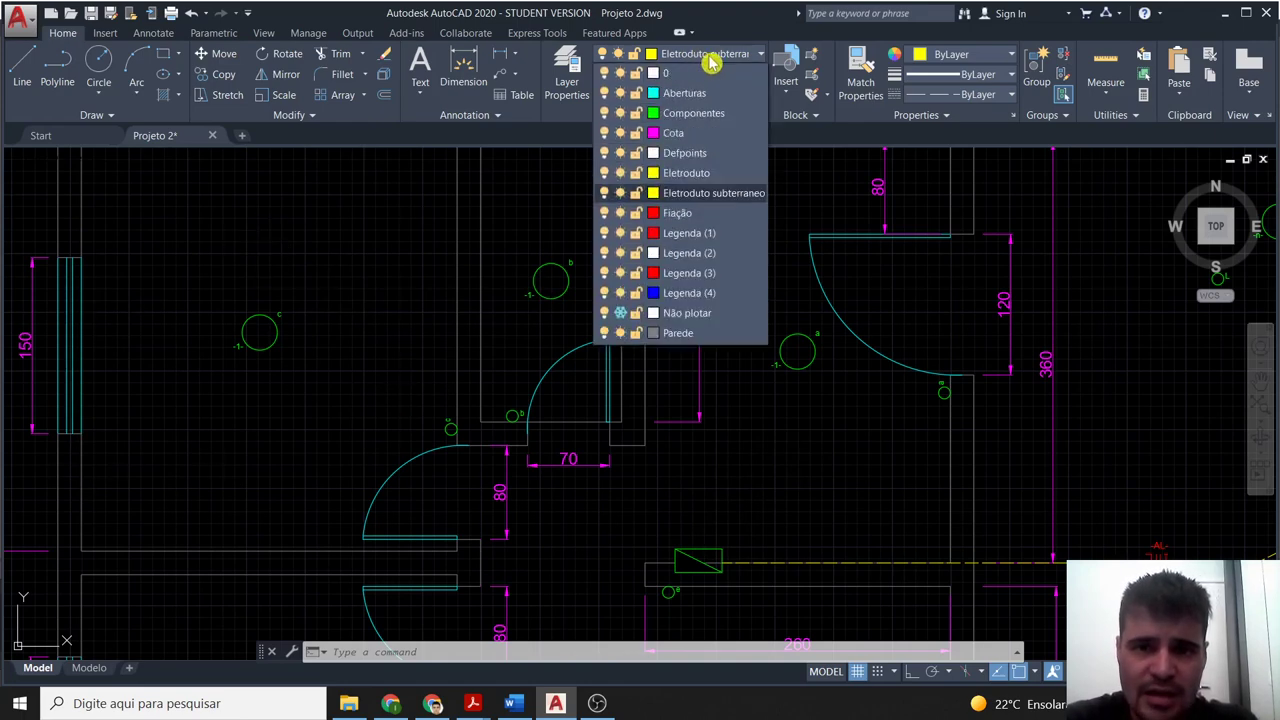
{"action": "left_click", "coordinate": [737, 175]}
{"action": "scroll", "coordinate": [756, 503], "scroll_direction": "down", "scroll_amount": 5}
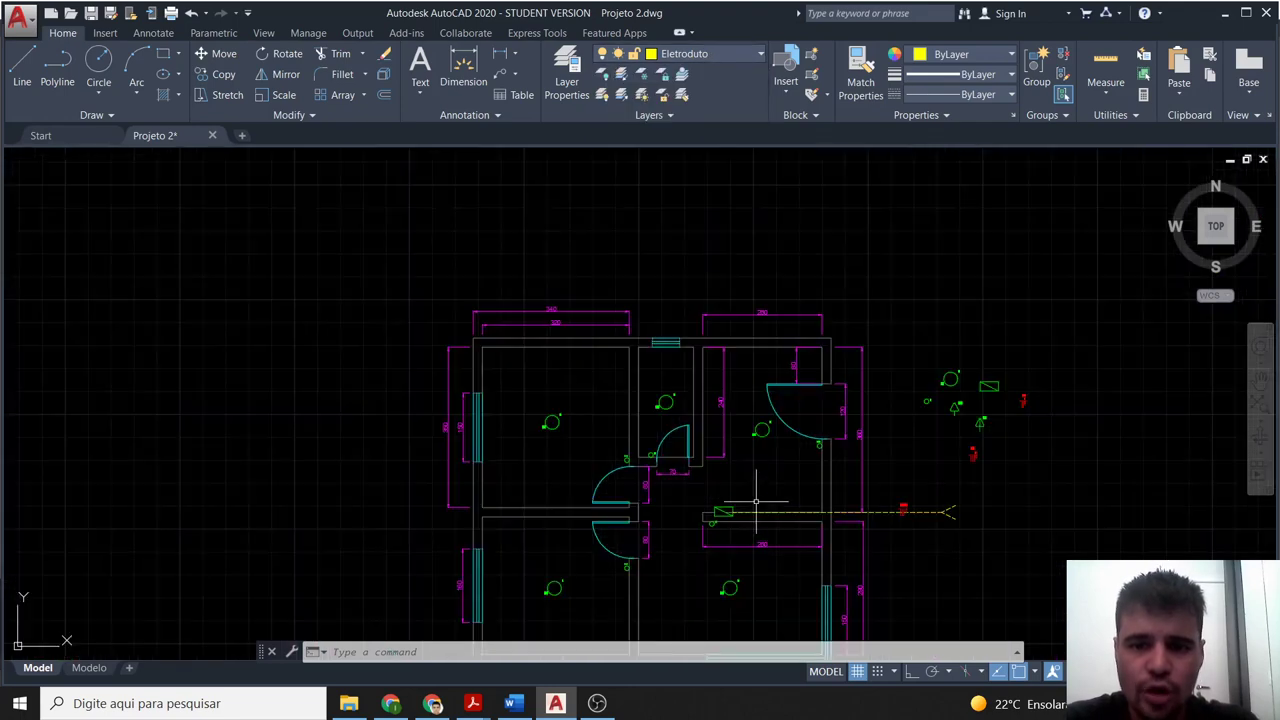
{"action": "middle_click_drag", "start_coordinate": [750, 488], "coordinate": [735, 433]}
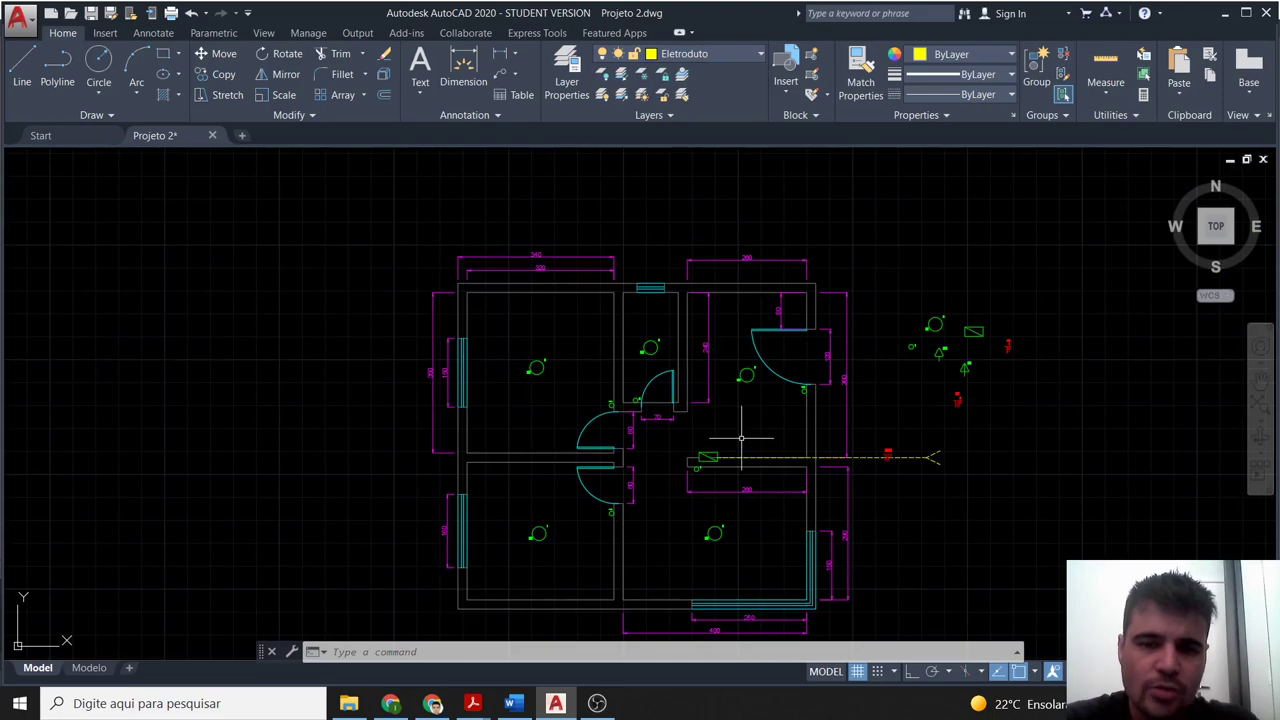
{"action": "scroll", "coordinate": [741, 437], "scroll_direction": "up", "scroll_amount": 3}
{"action": "scroll", "coordinate": [741, 437], "scroll_direction": "up", "scroll_amount": 1}
Draw a three-point conduit arc from the green box up to light a's circle.
{"action": "left_click", "coordinate": [136, 68]}
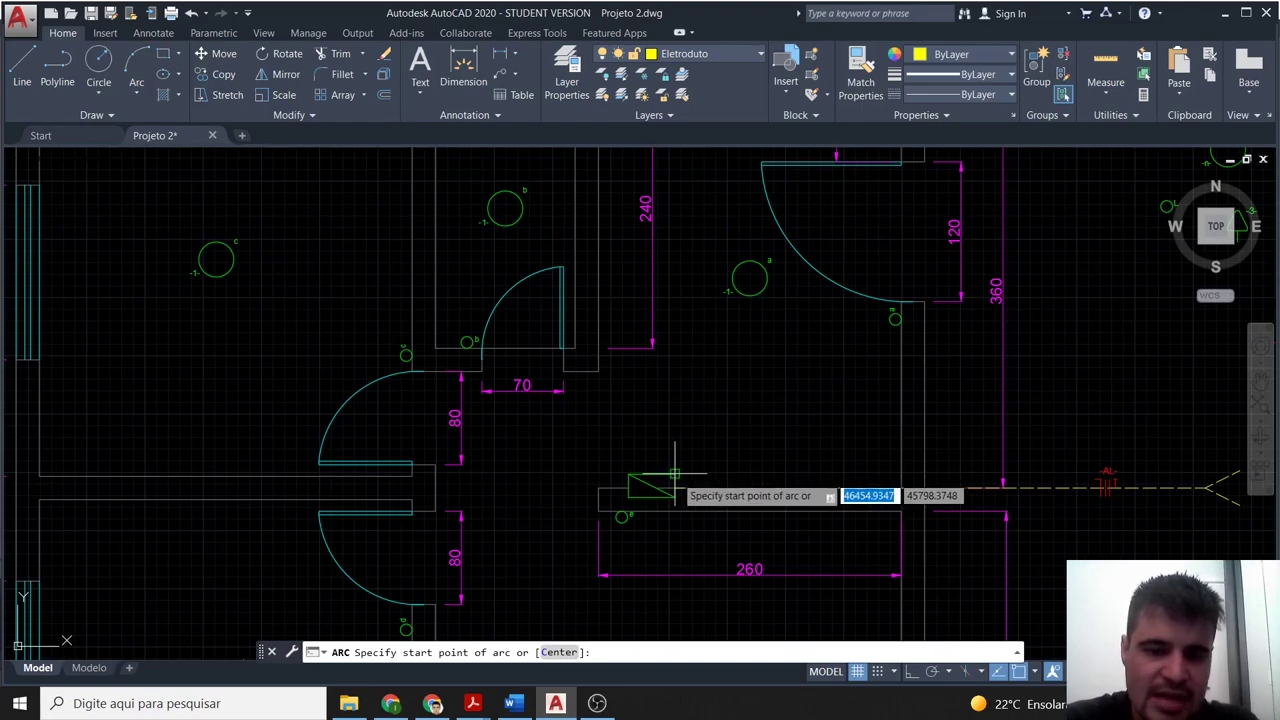
{"action": "left_click", "coordinate": [675, 474]}
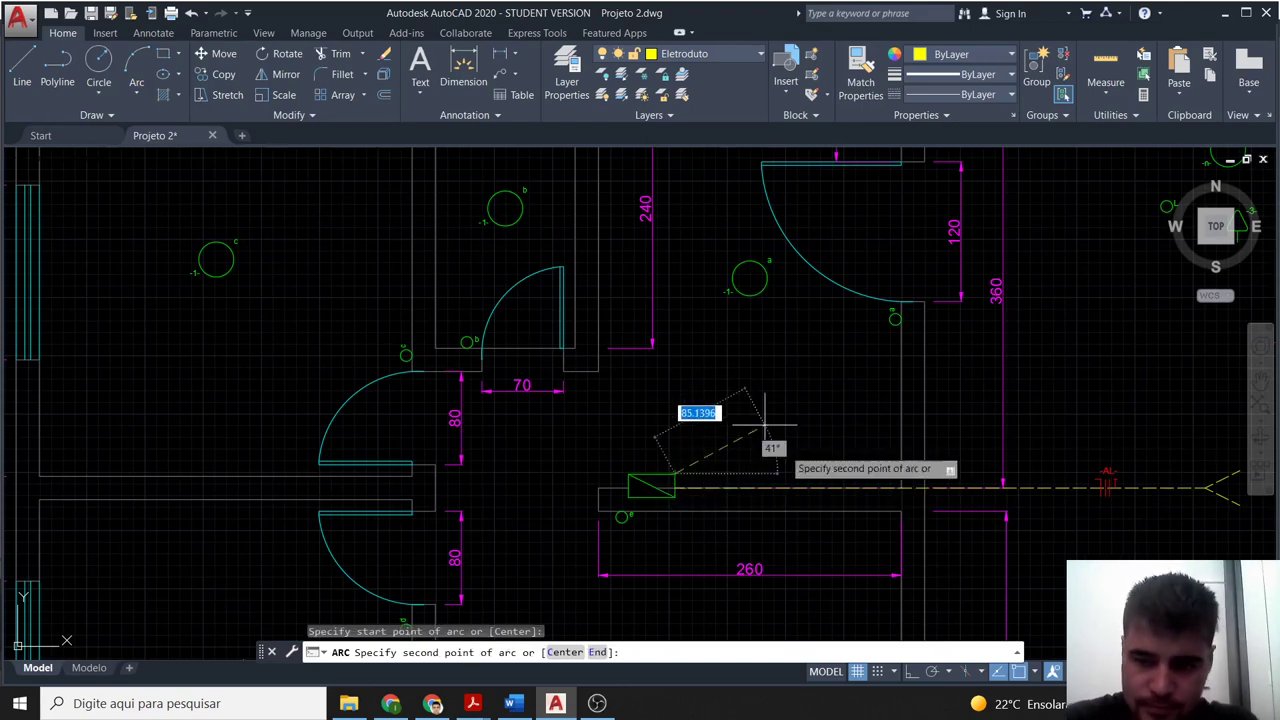
{"action": "left_click", "coordinate": [745, 374]}
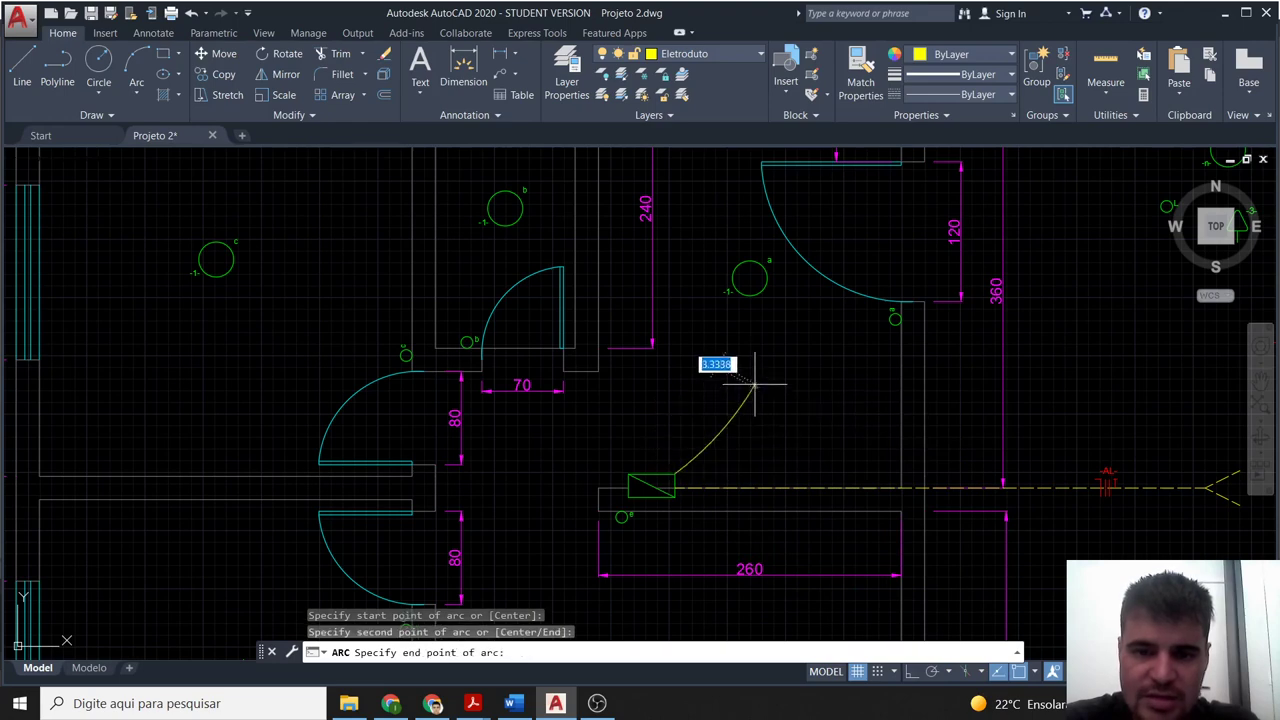
{"action": "left_click", "coordinate": [762, 293]}
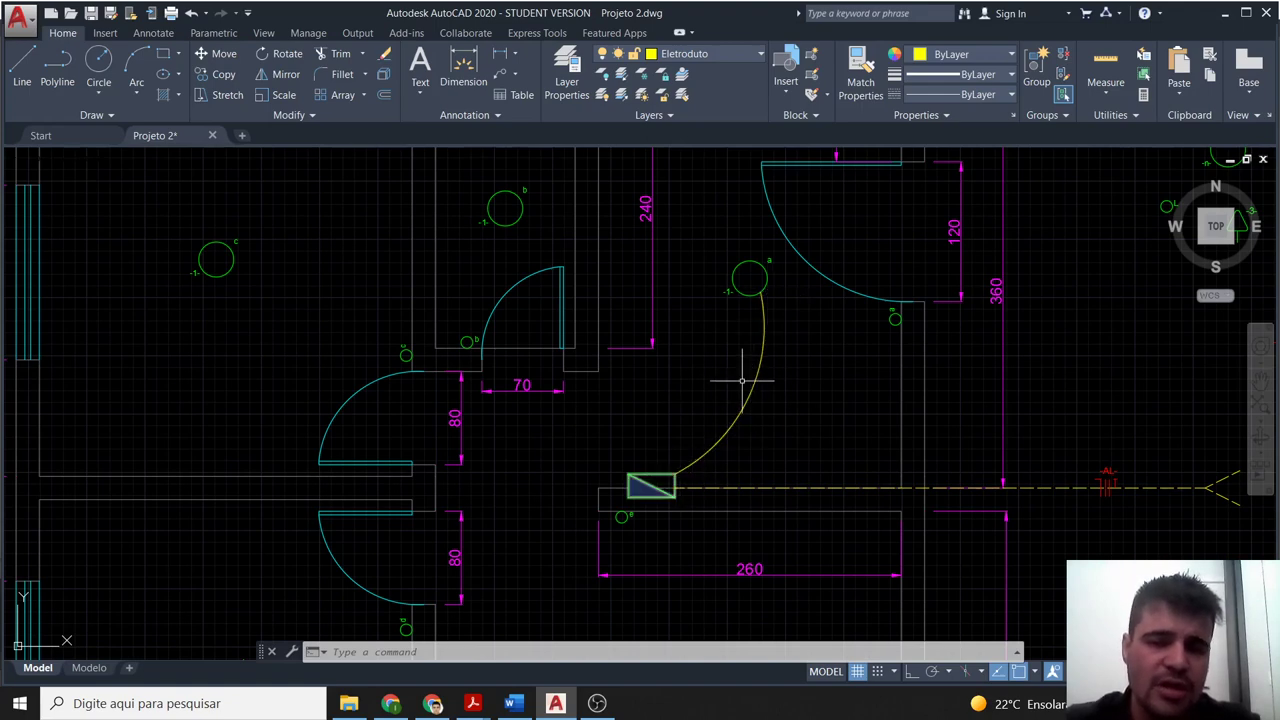
{"action": "scroll", "coordinate": [442, 439], "scroll_direction": "down", "scroll_amount": 2}
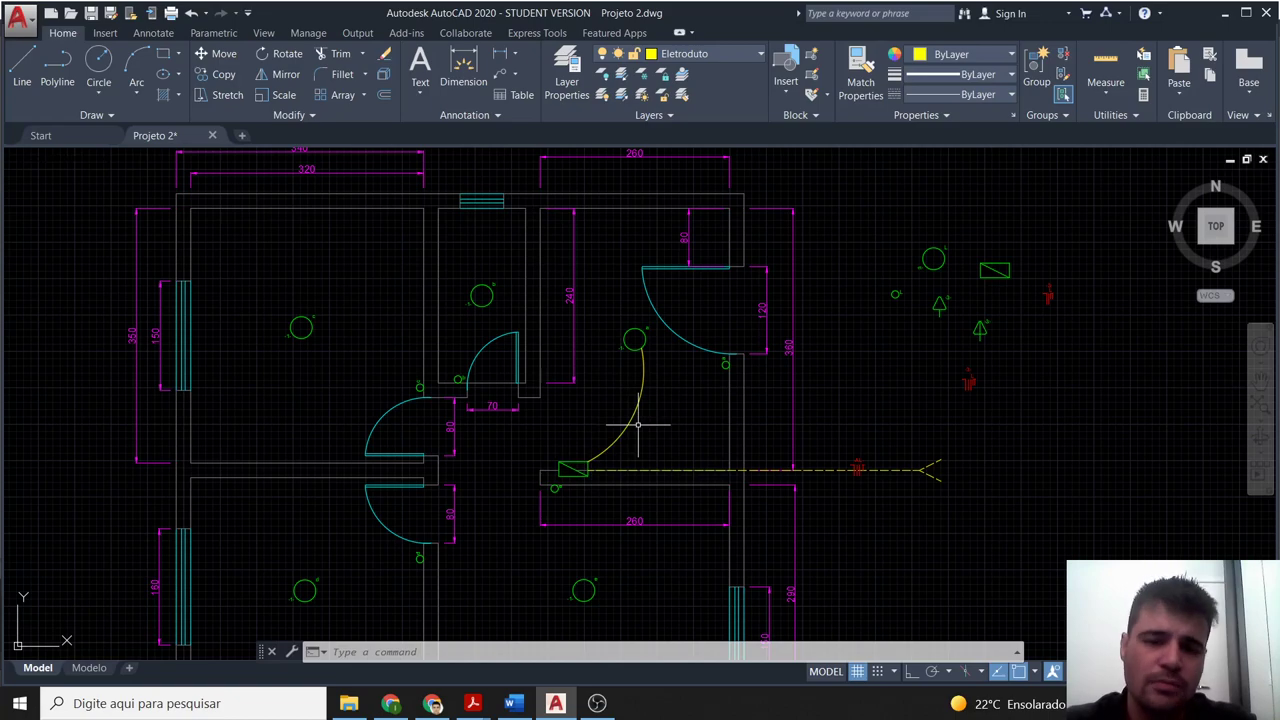
{"action": "scroll", "coordinate": [665, 388], "scroll_direction": "up", "scroll_amount": 2}
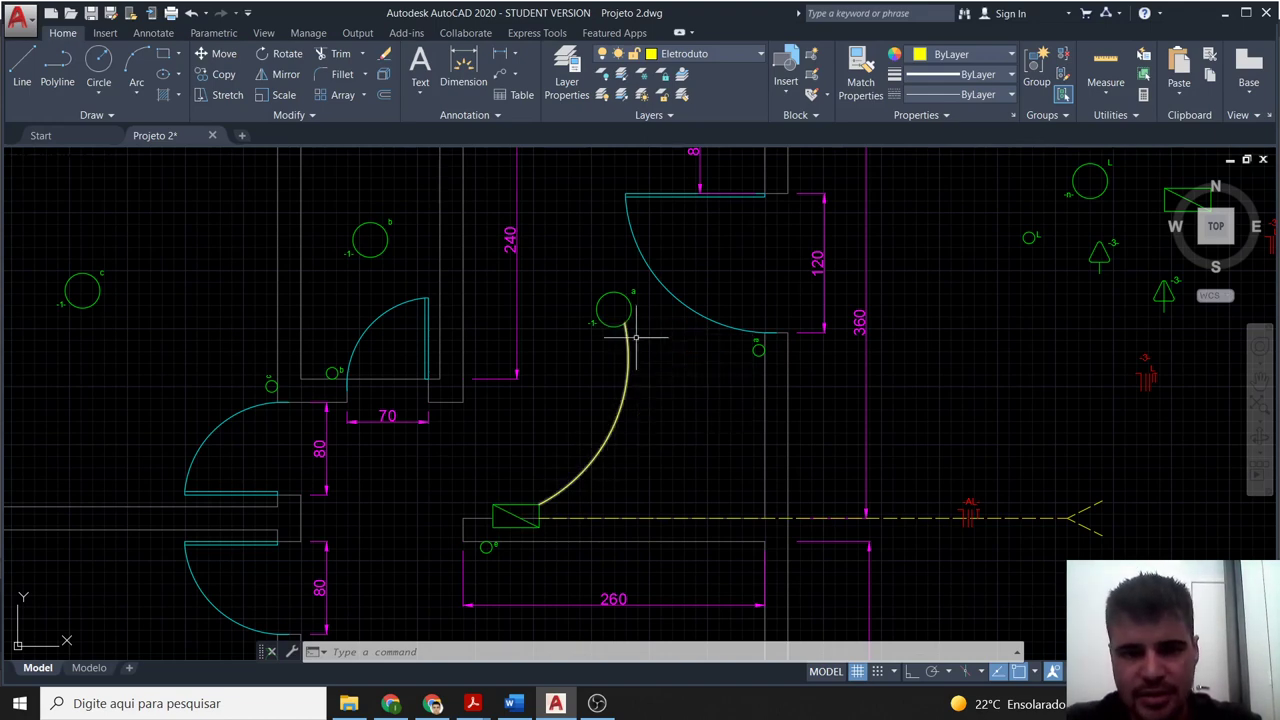
{"action": "middle_click_drag", "start_coordinate": [651, 361], "coordinate": [781, 453]}
{"action": "scroll", "coordinate": [698, 478], "scroll_direction": "down", "scroll_amount": 2}
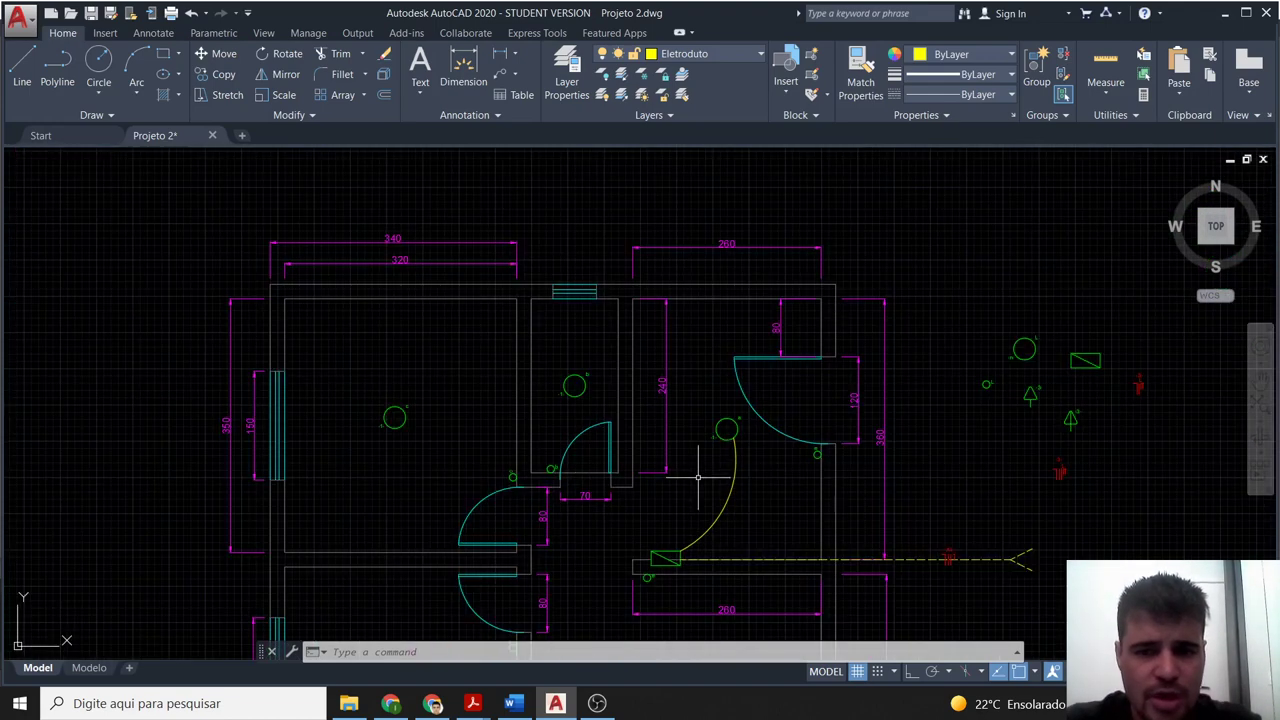
{"action": "middle_click_drag", "start_coordinate": [696, 476], "coordinate": [687, 394]}
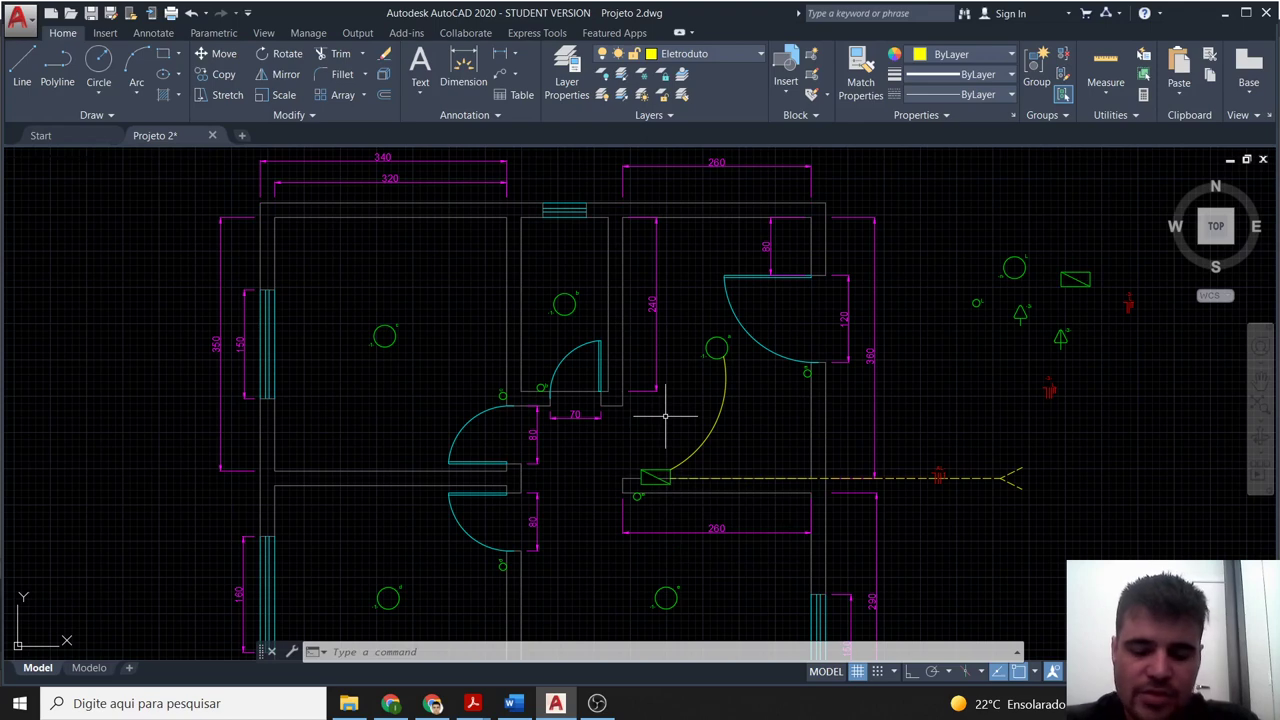
Draw a three-point arc from light a over the wall to light b.
{"action": "type", "text": "l"}
{"action": "key", "text": "Return"}
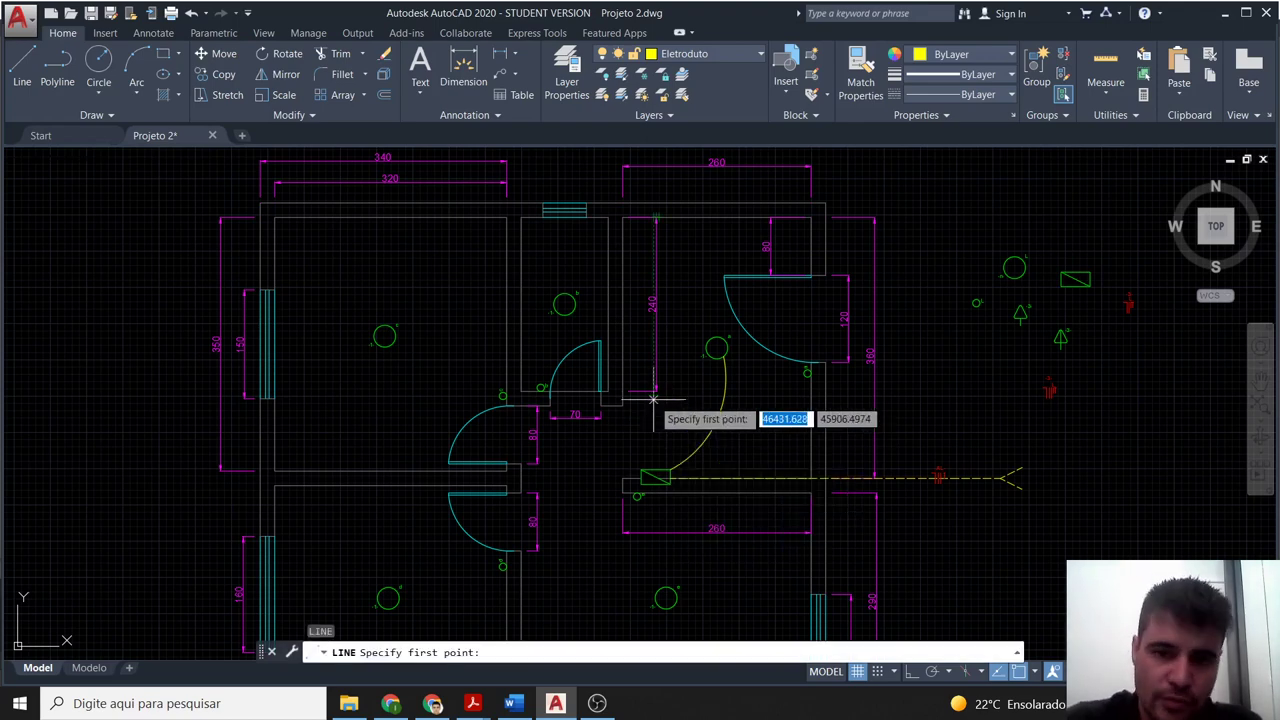
{"action": "left_click", "coordinate": [136, 62]}
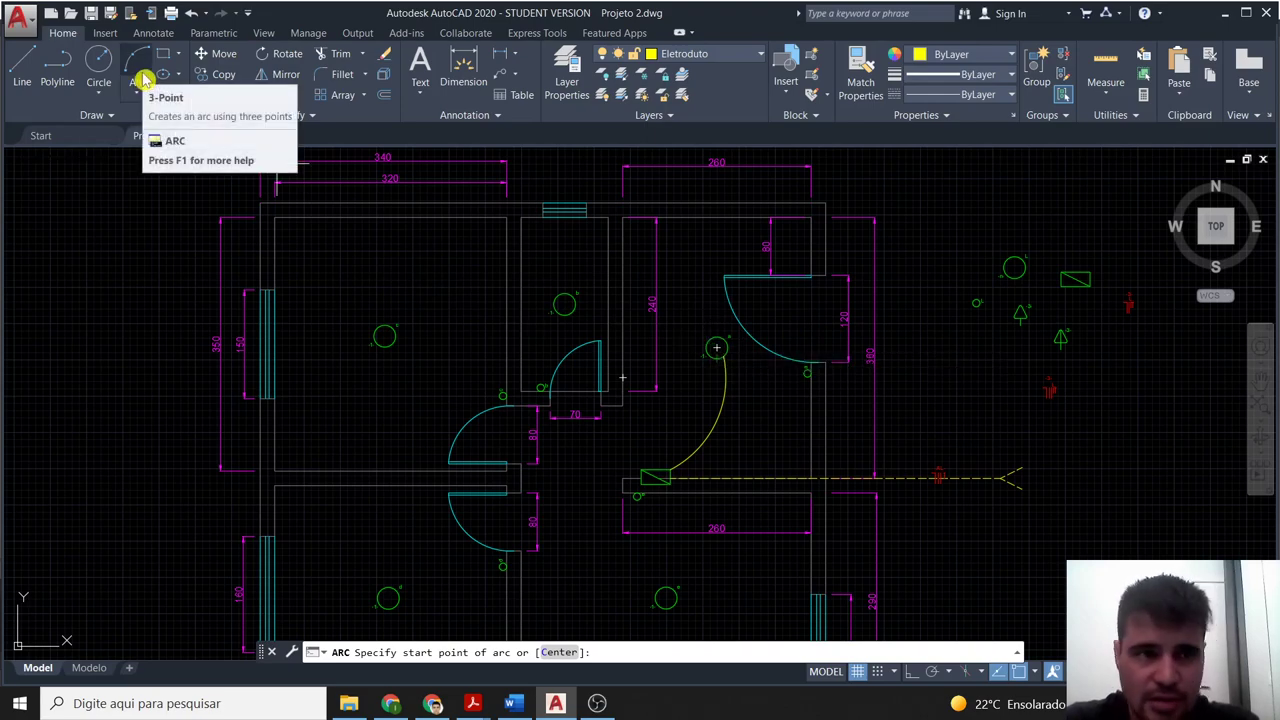
{"action": "scroll", "coordinate": [728, 340], "scroll_direction": "up", "scroll_amount": 2}
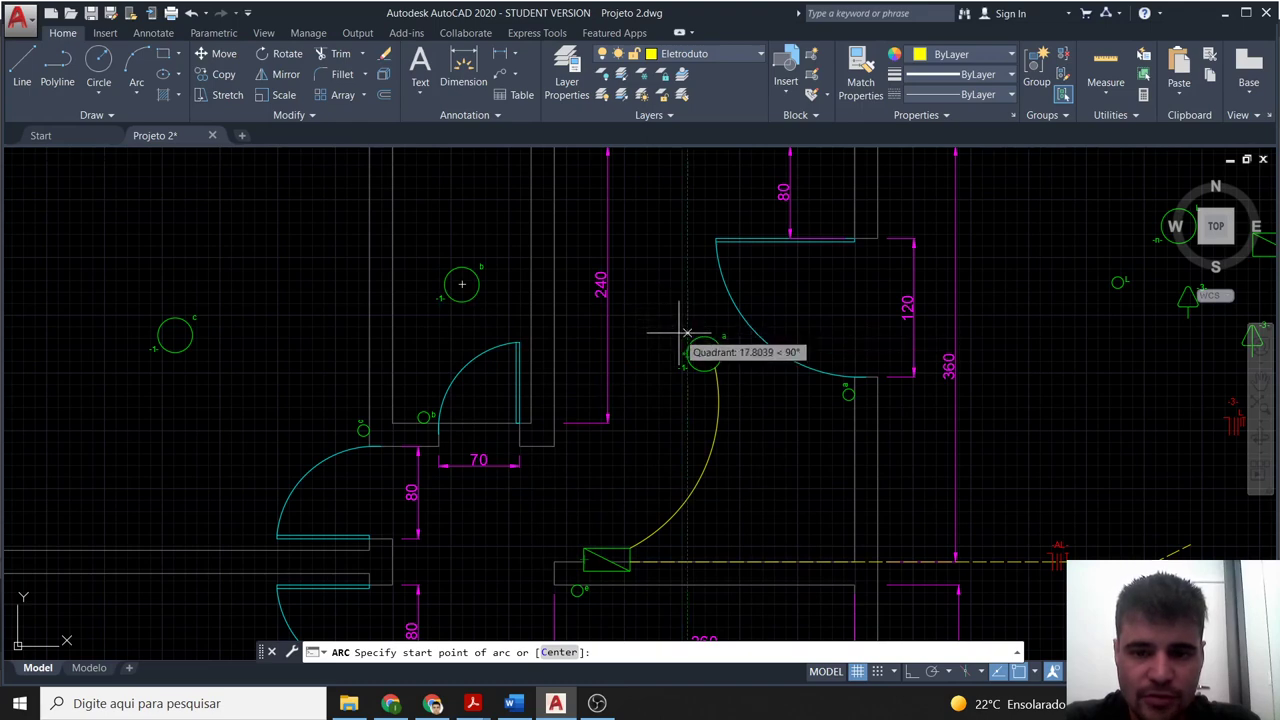
{"action": "left_click", "coordinate": [689, 340]}
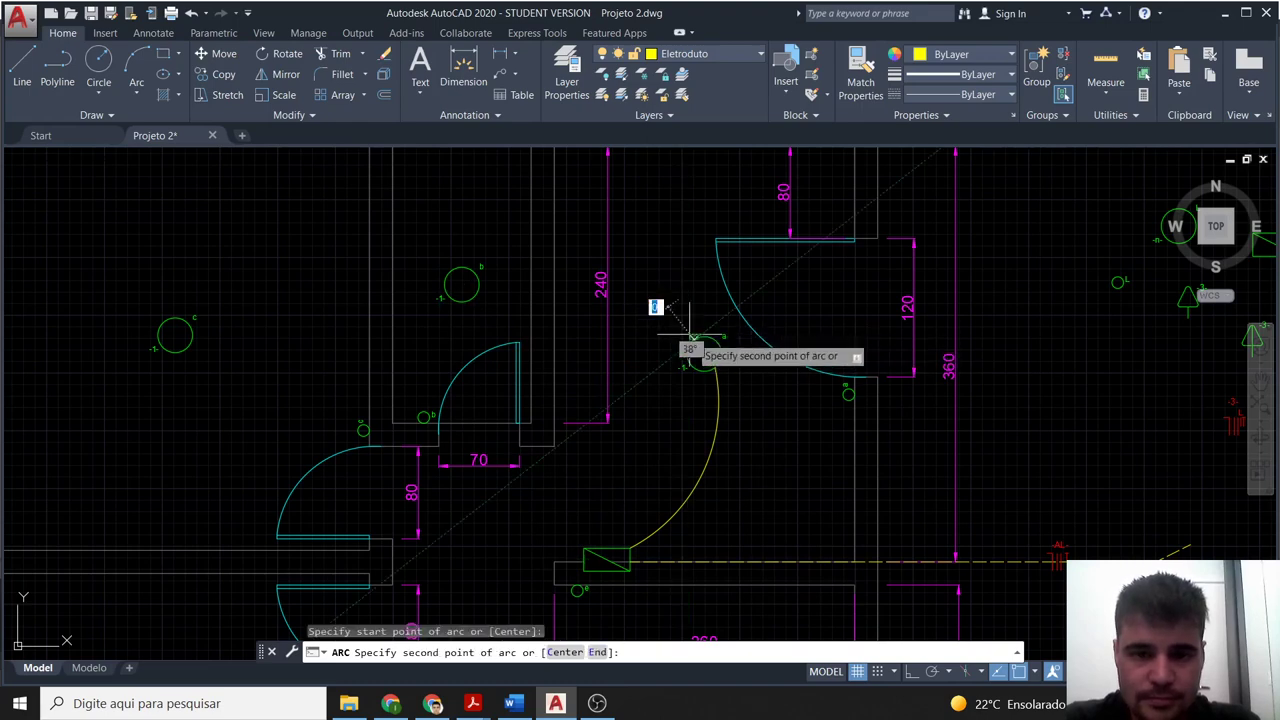
{"action": "left_click", "coordinate": [576, 285]}
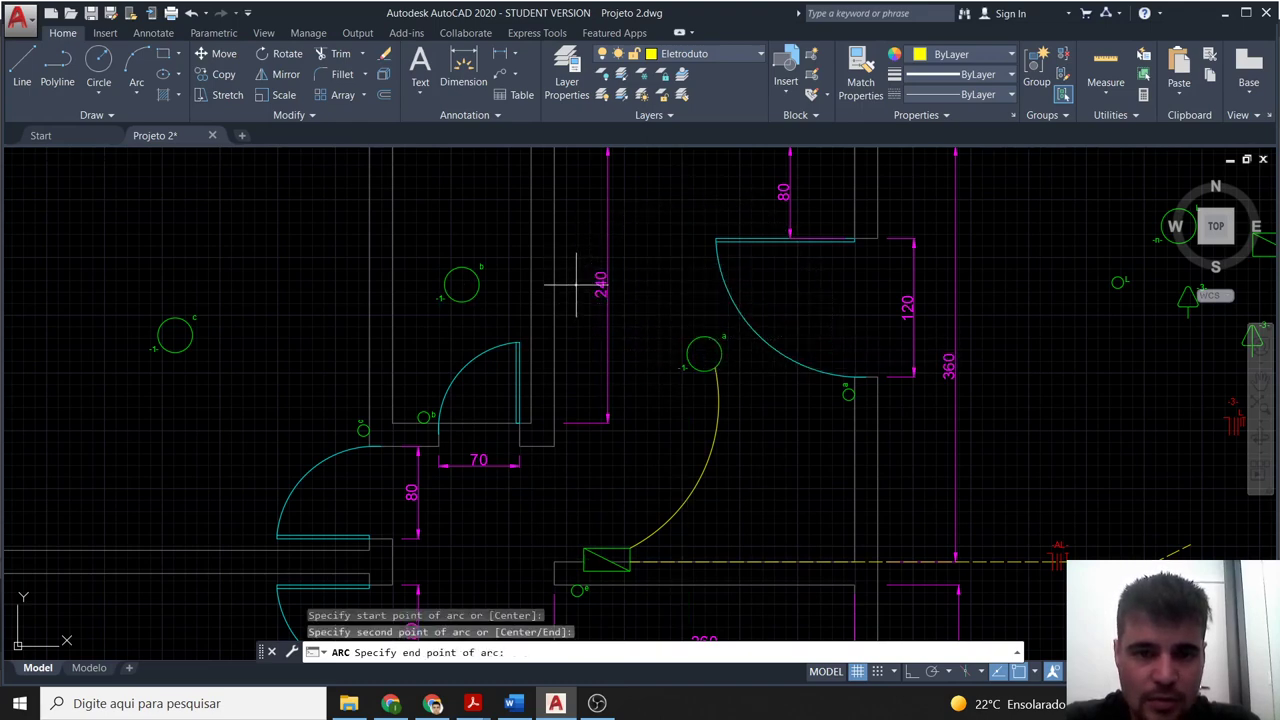
{"action": "left_click", "coordinate": [479, 285]}
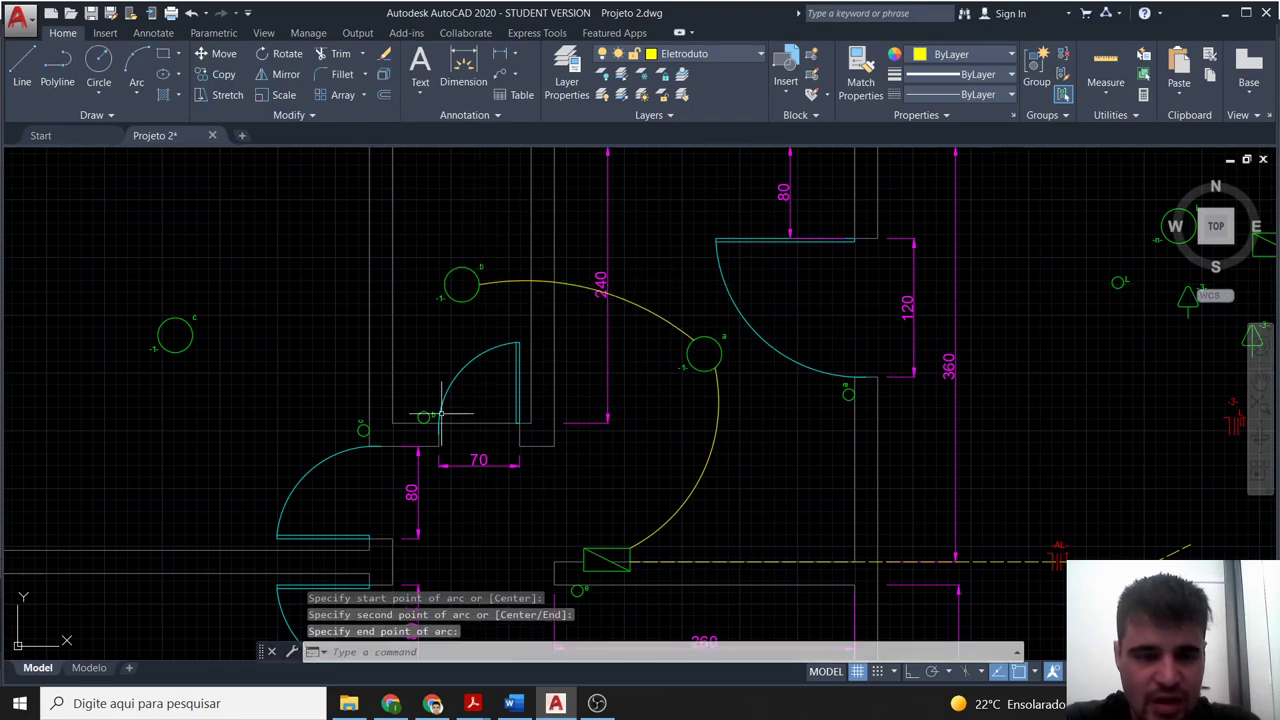
Draw the next arc from light b left to light c.
{"action": "key", "text": "Return"}
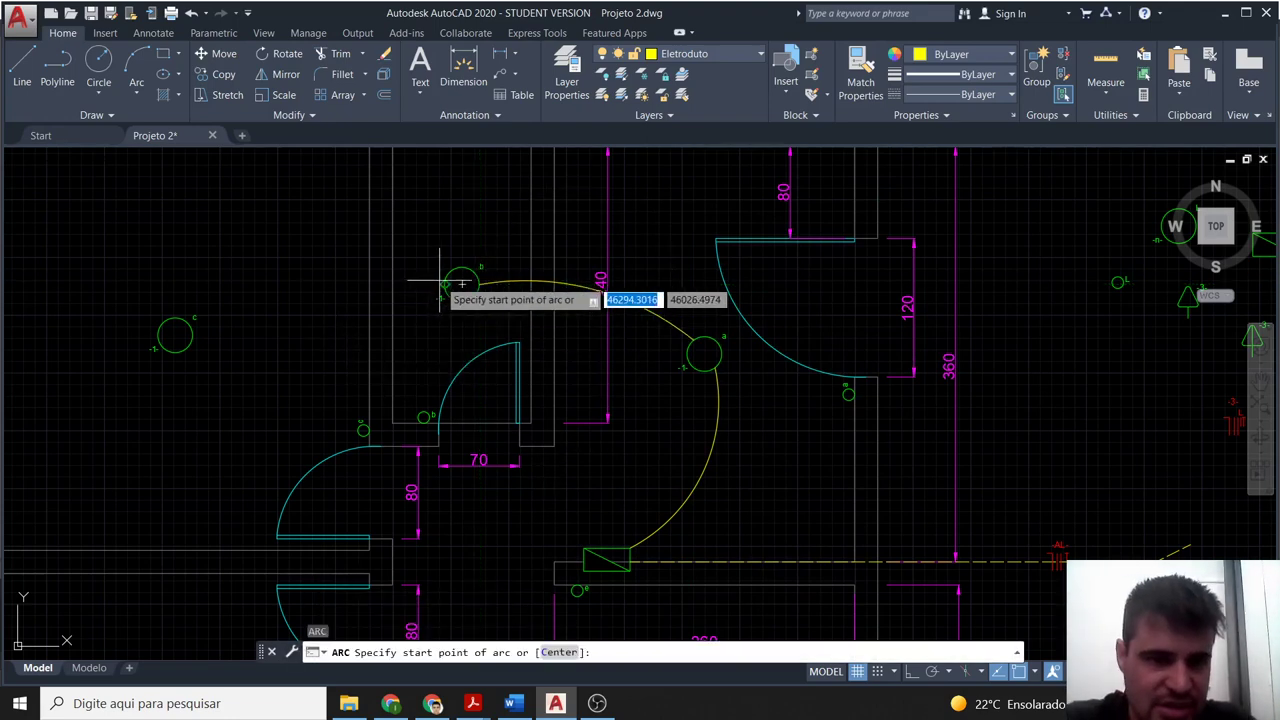
{"action": "left_click", "coordinate": [441, 283]}
{"action": "left_click", "coordinate": [288, 291]}
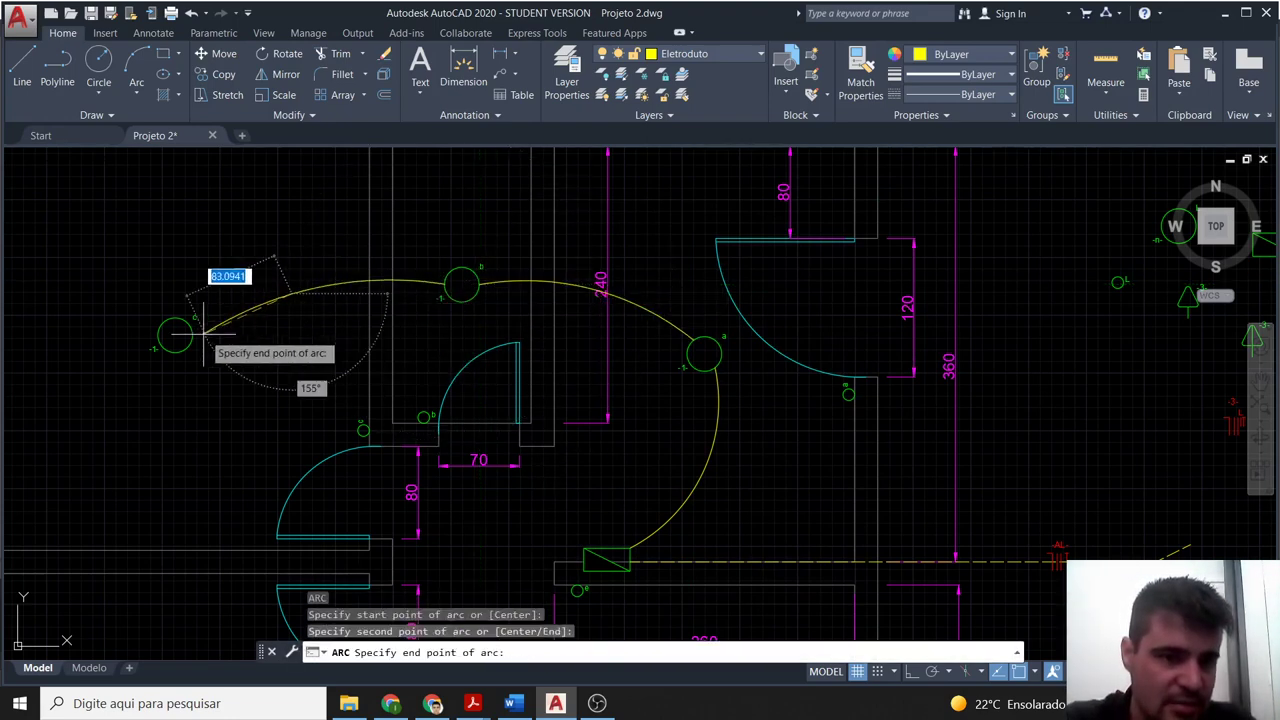
{"action": "left_click", "coordinate": [203, 329]}
Draw an arc bowing left from light c down to the lower-left light d.
{"action": "scroll", "coordinate": [265, 400], "scroll_direction": "down", "scroll_amount": 3}
{"action": "middle_click_drag", "start_coordinate": [271, 429], "coordinate": [371, 257]}
{"action": "key", "text": "Return"}
{"action": "left_click", "coordinate": [328, 196]}
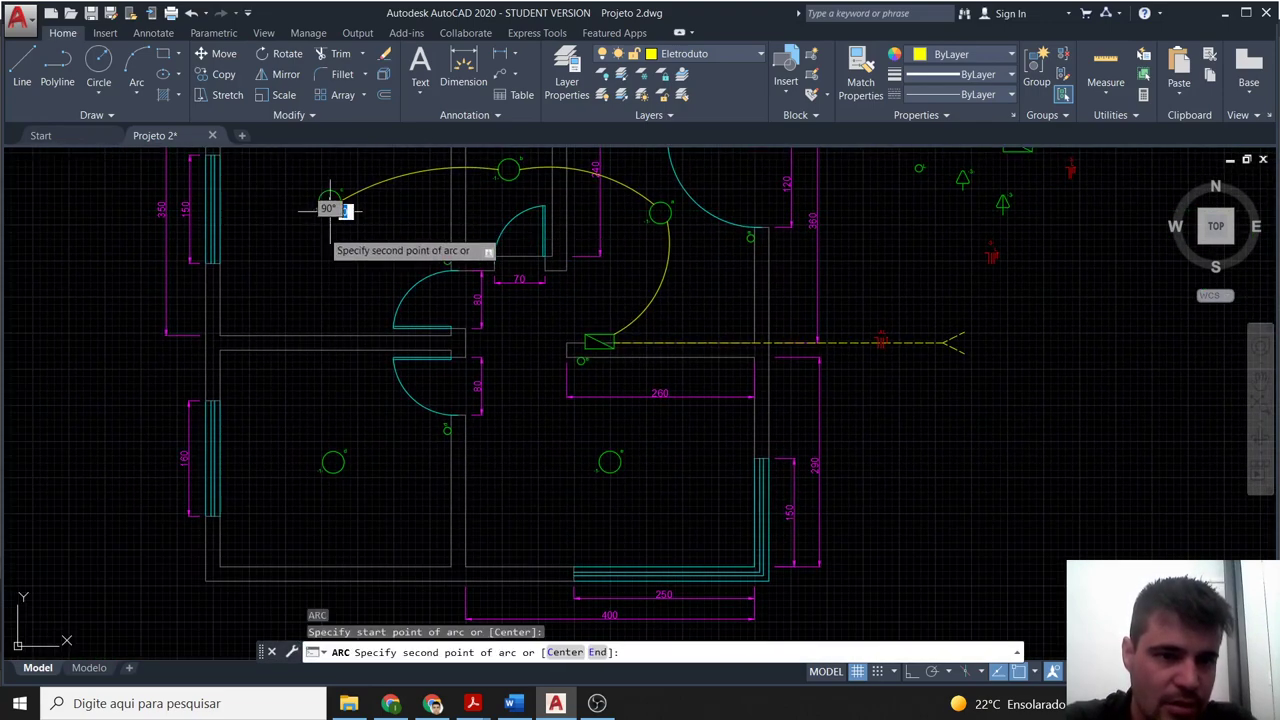
{"action": "left_click", "coordinate": [277, 306]}
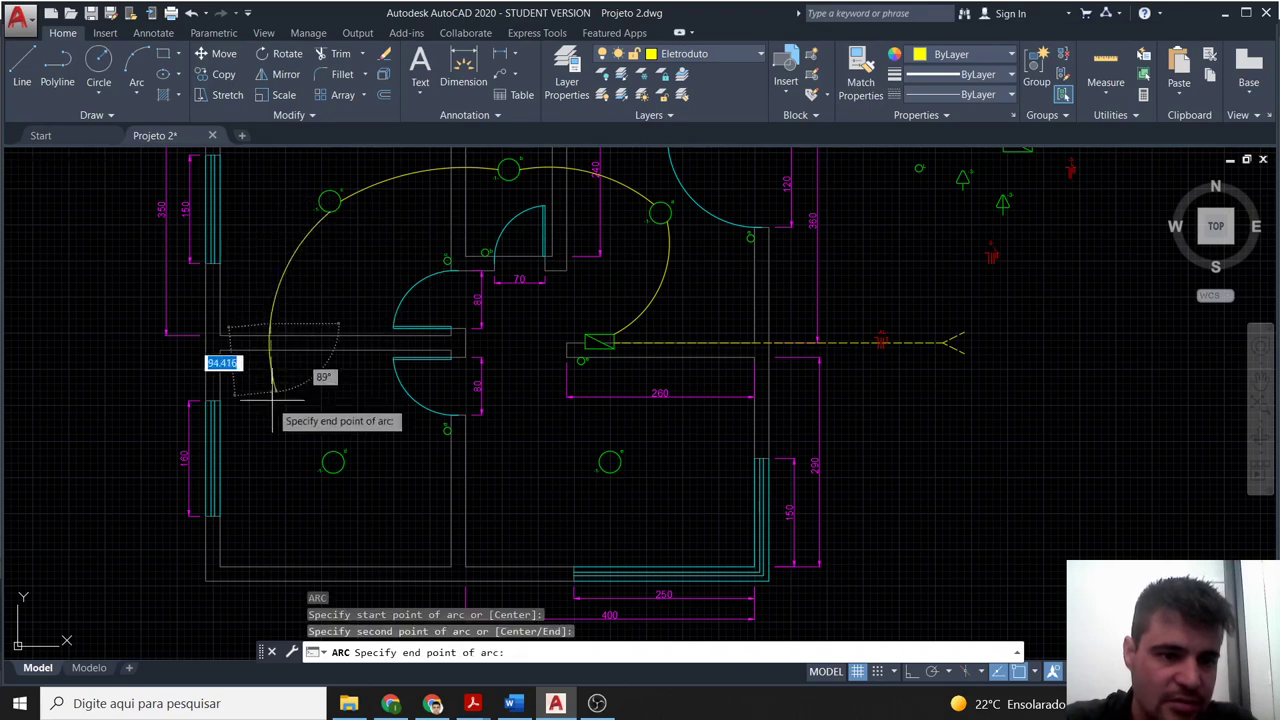
{"action": "left_click", "coordinate": [323, 457]}
Draw an arc sagging below the lights from light d across to light e.
{"action": "key", "text": "Return"}
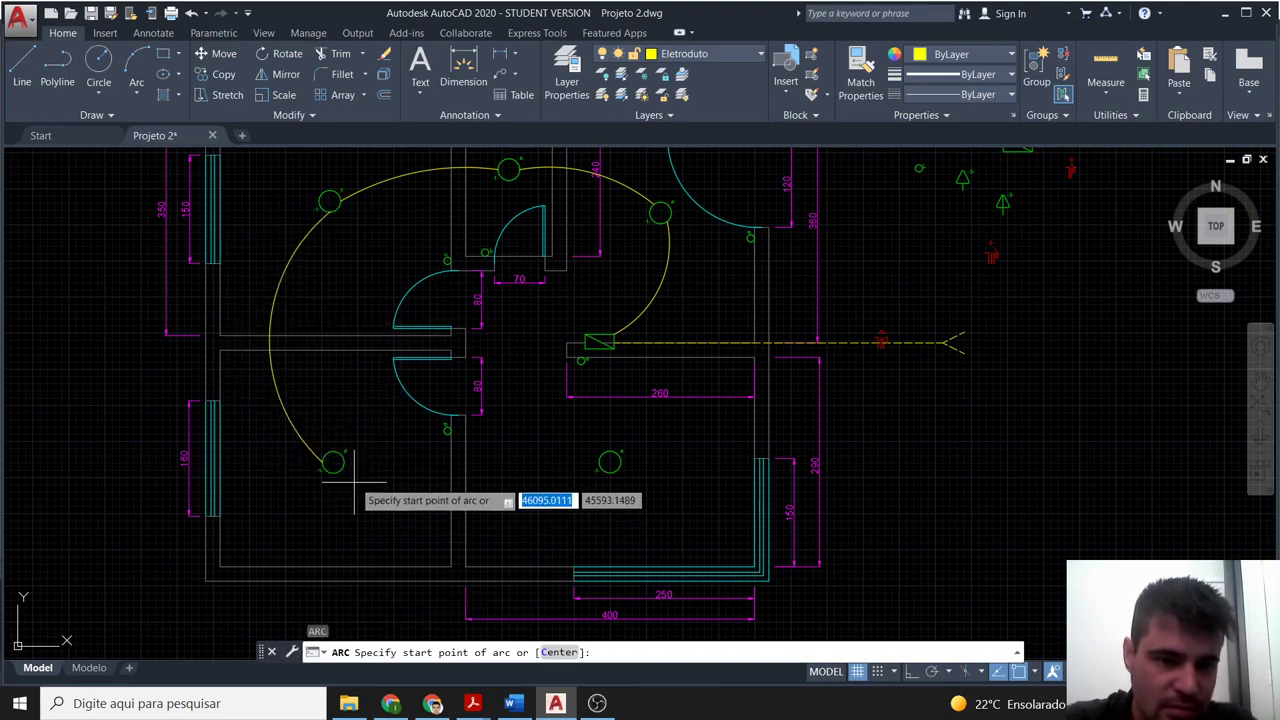
{"action": "key", "text": "Return"}
{"action": "key", "text": "Escape"}
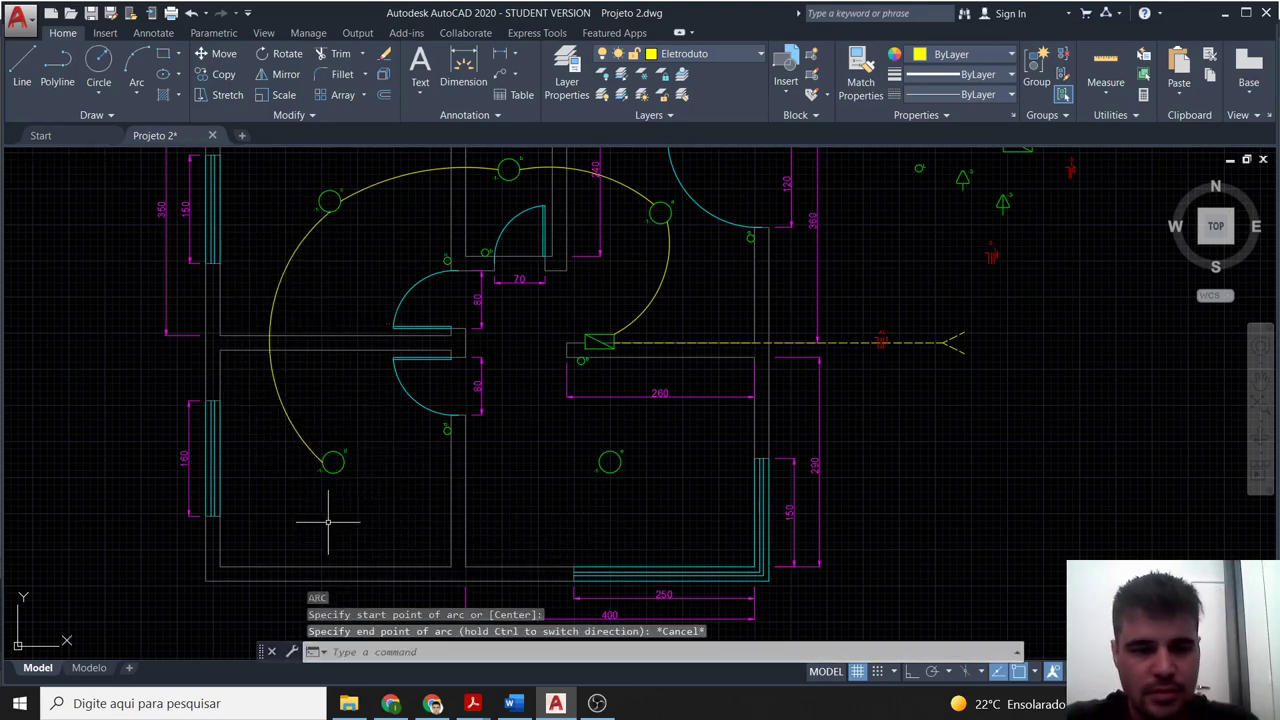
{"action": "key", "text": "Return"}
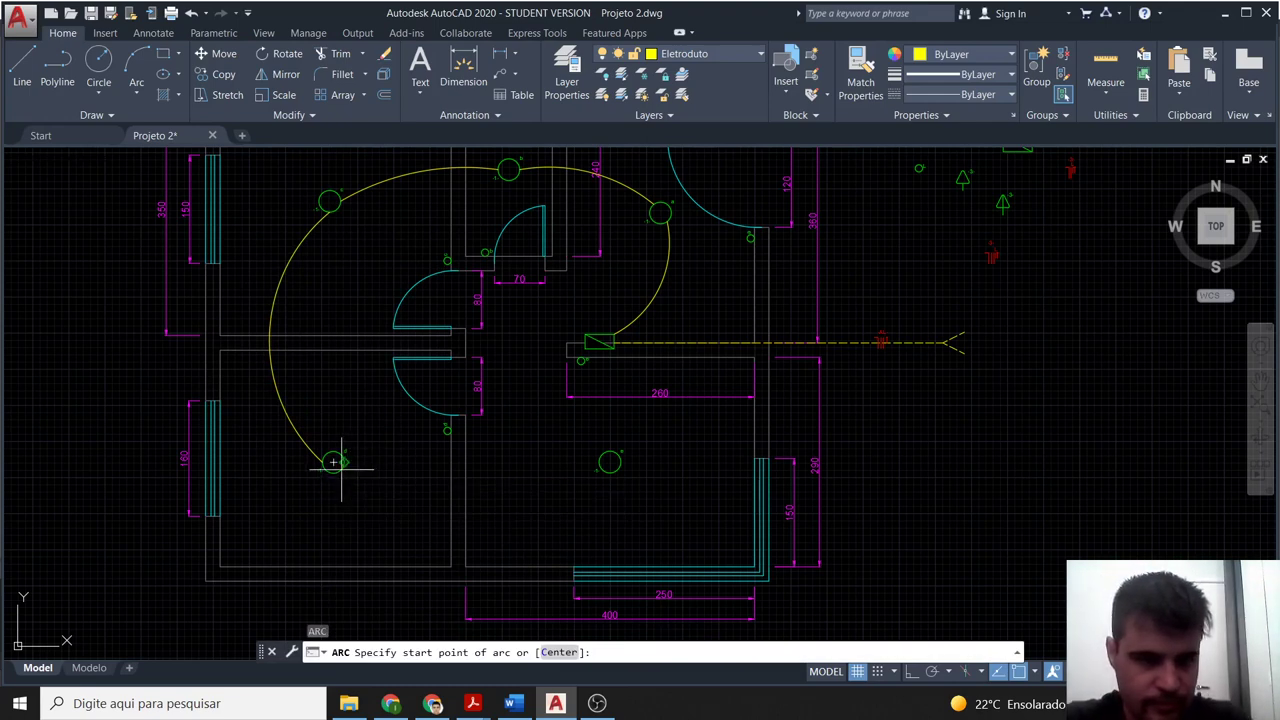
{"action": "left_click", "coordinate": [336, 462]}
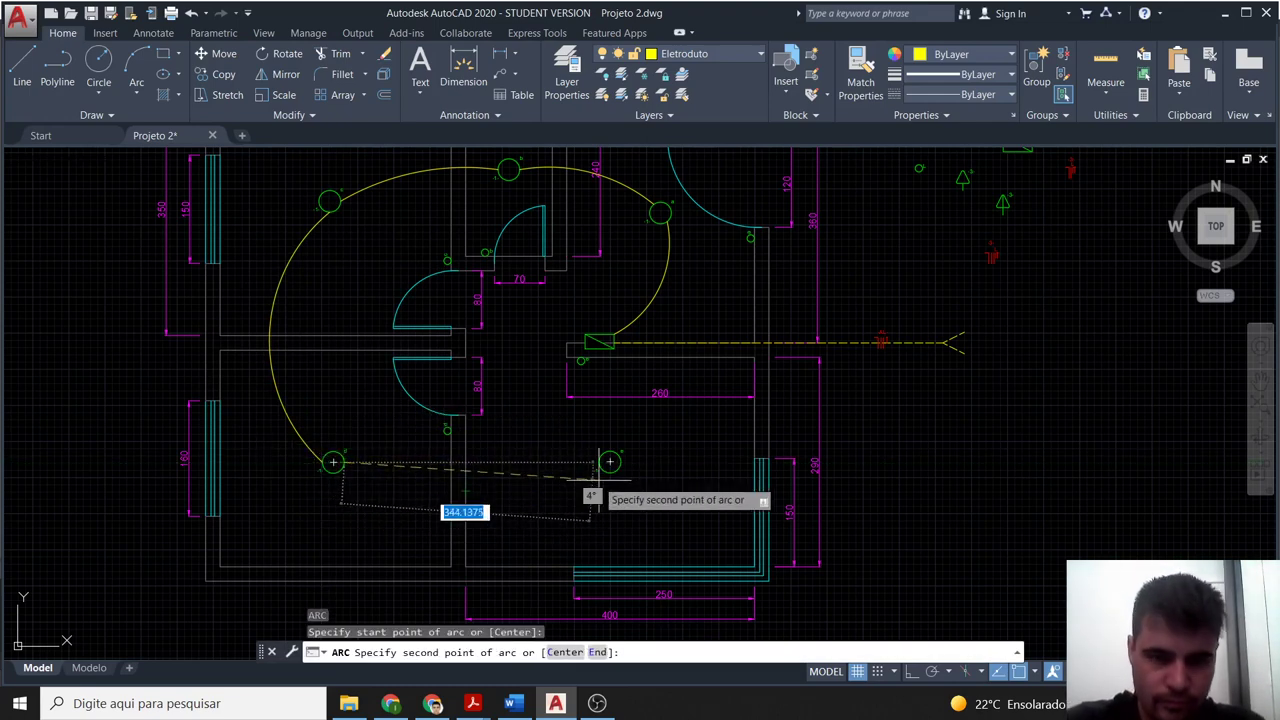
{"action": "key", "text": "Escape"}
{"action": "left_click", "coordinate": [137, 62]}
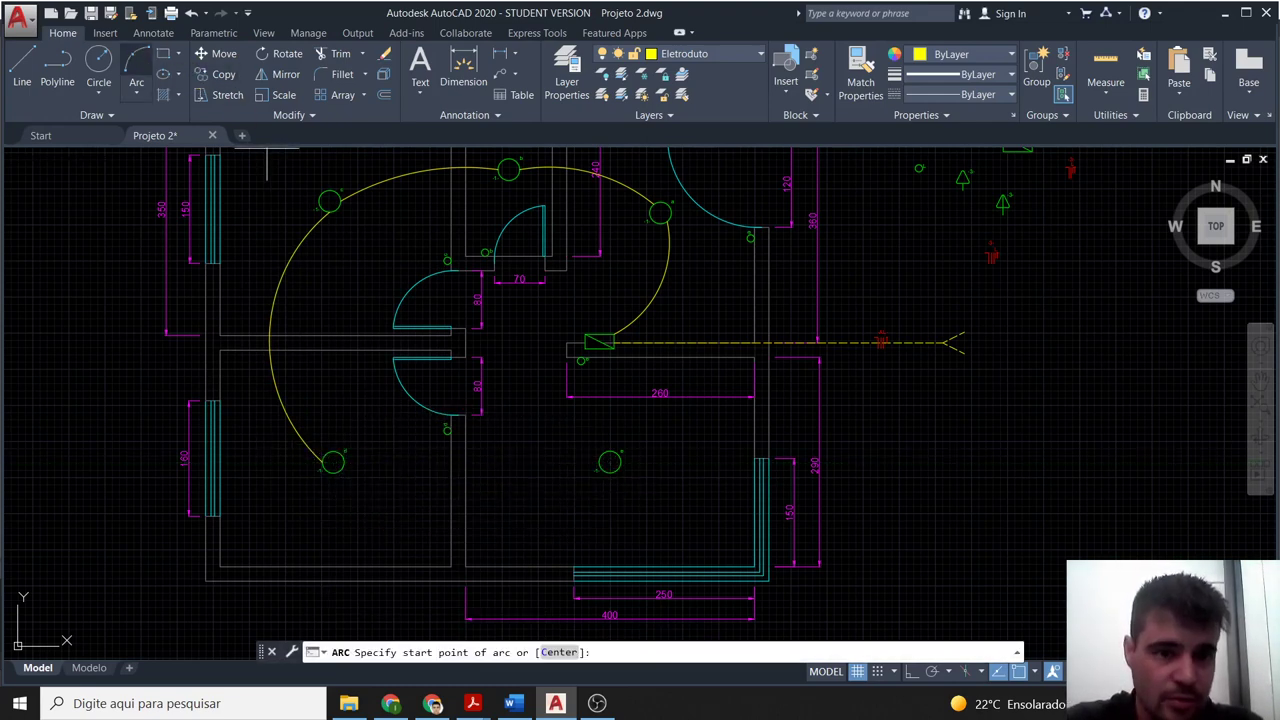
{"action": "left_click", "coordinate": [333, 462]}
{"action": "key", "text": "Escape"}
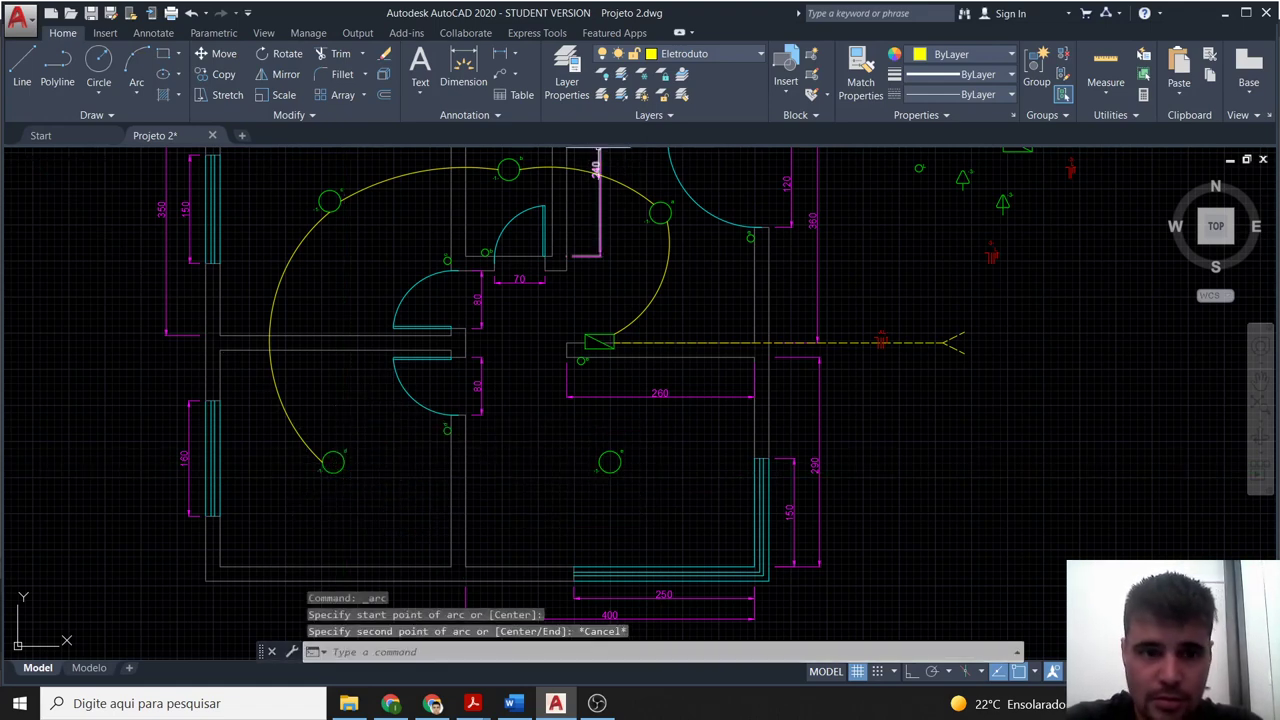
{"action": "left_click", "coordinate": [137, 62]}
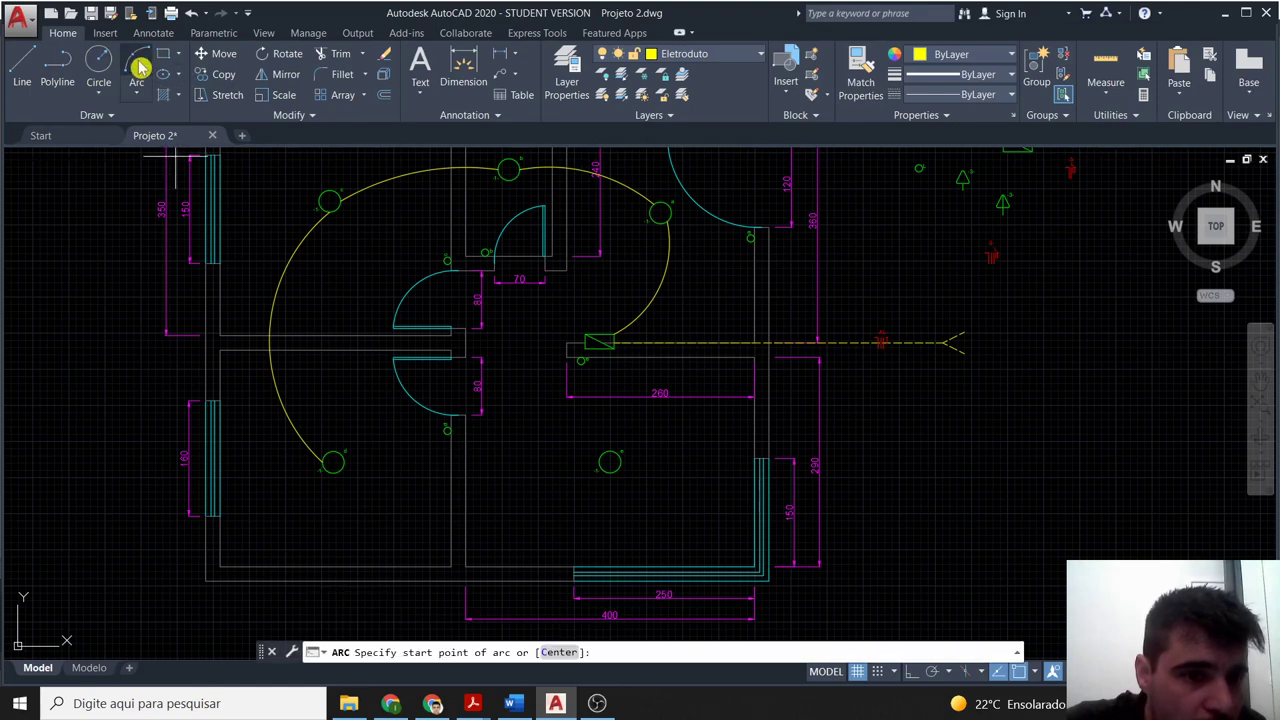
{"action": "left_click", "coordinate": [333, 462]}
{"action": "left_click", "coordinate": [505, 483]}
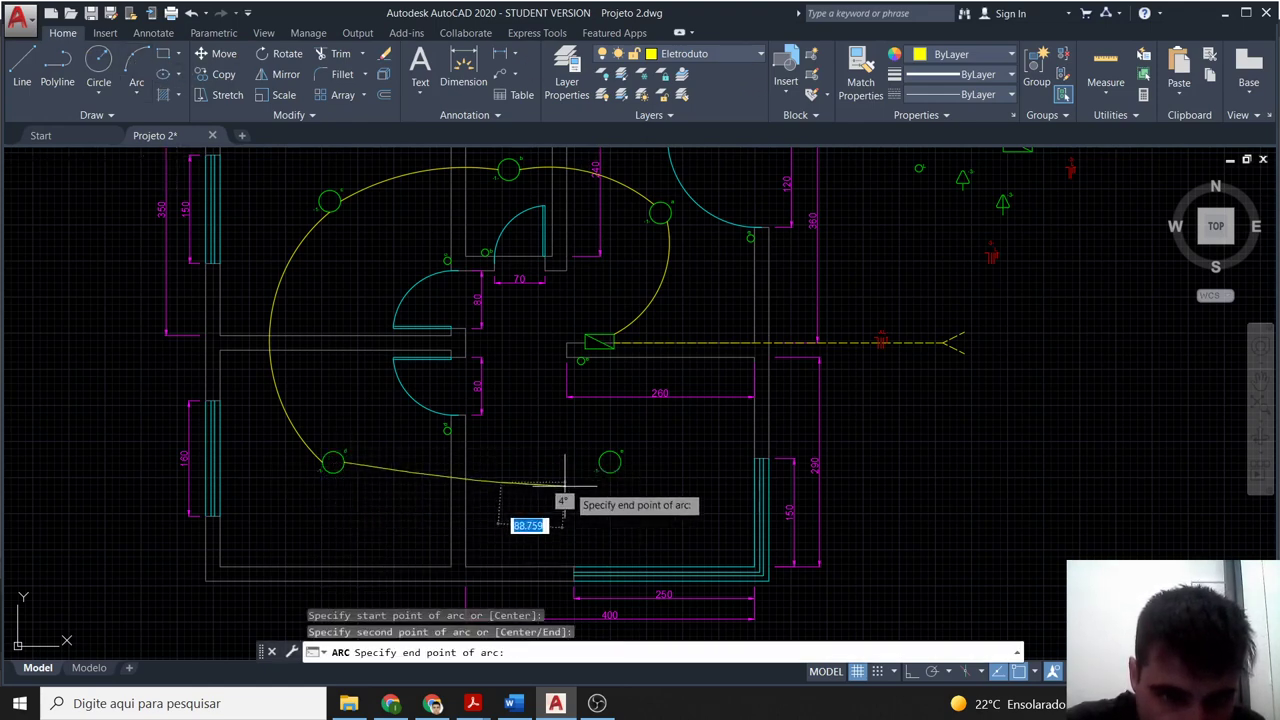
{"action": "left_click", "coordinate": [609, 462]}
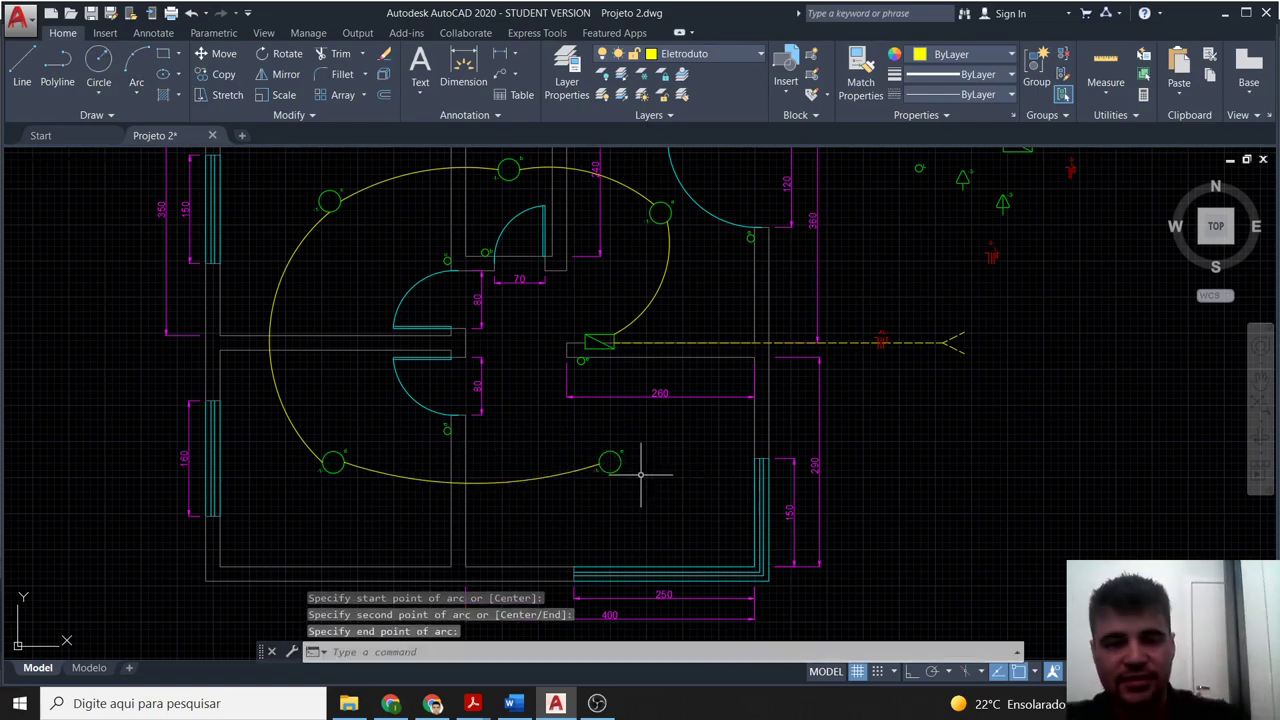
{"action": "mouse_move", "coordinate": [617, 509]}
{"action": "middle_mouse_down"}
{"action": "mouse_move", "coordinate": [632, 534]}
{"action": "mouse_move", "coordinate": [640, 525]}
{"action": "middle_mouse_up"}
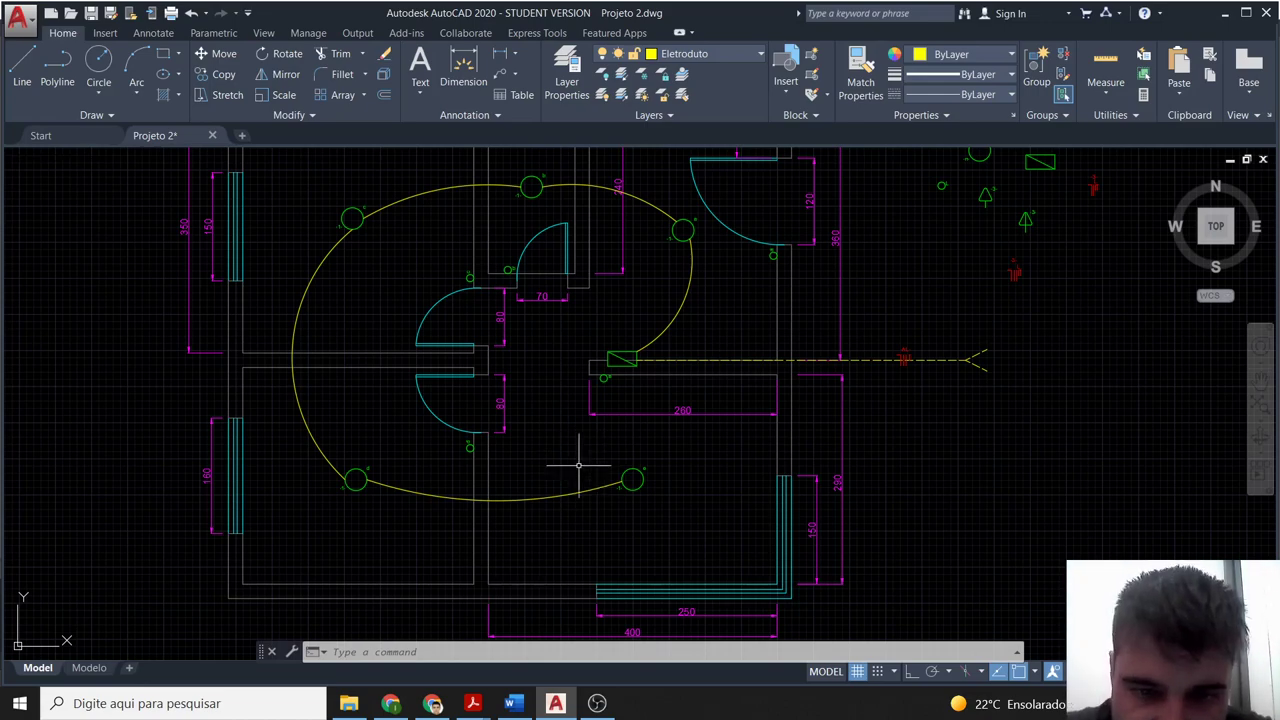
{"action": "scroll", "coordinate": [632, 478], "scroll_direction": "up", "scroll_amount": 3}
{"action": "scroll", "coordinate": [638, 455], "scroll_direction": "up", "scroll_amount": 3}
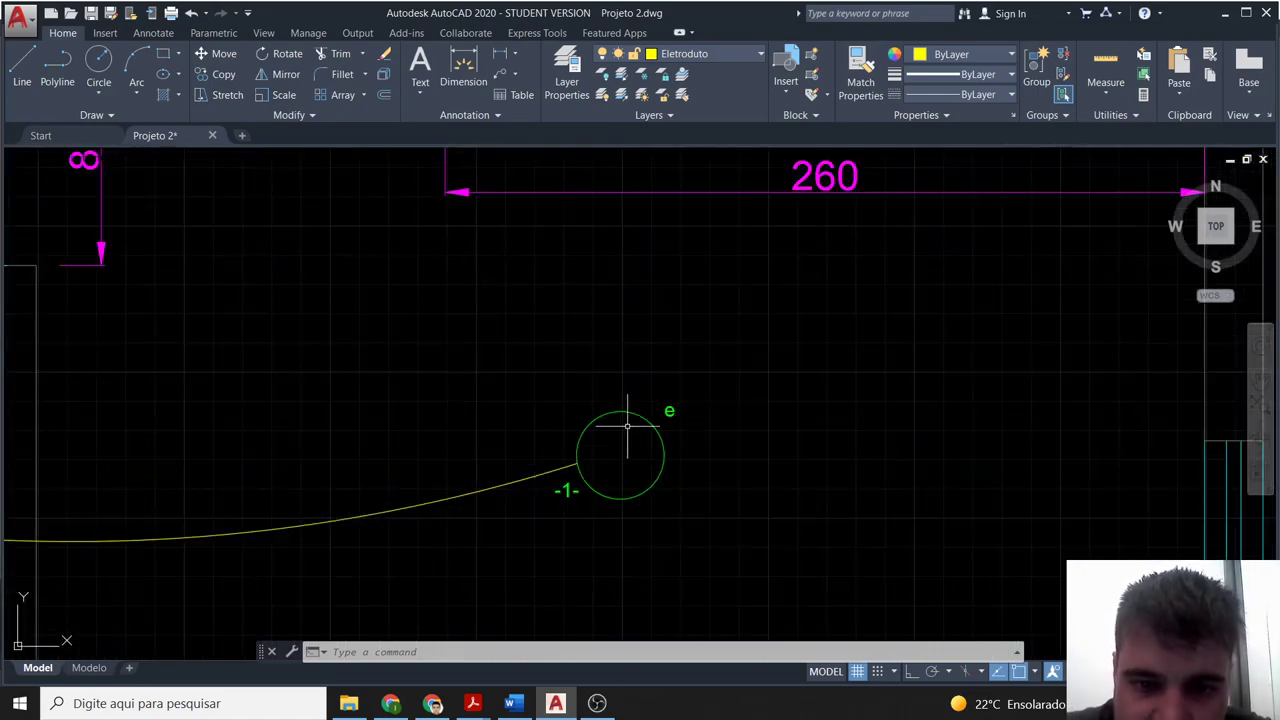
{"action": "scroll", "coordinate": [625, 438], "scroll_direction": "down", "scroll_amount": 4}
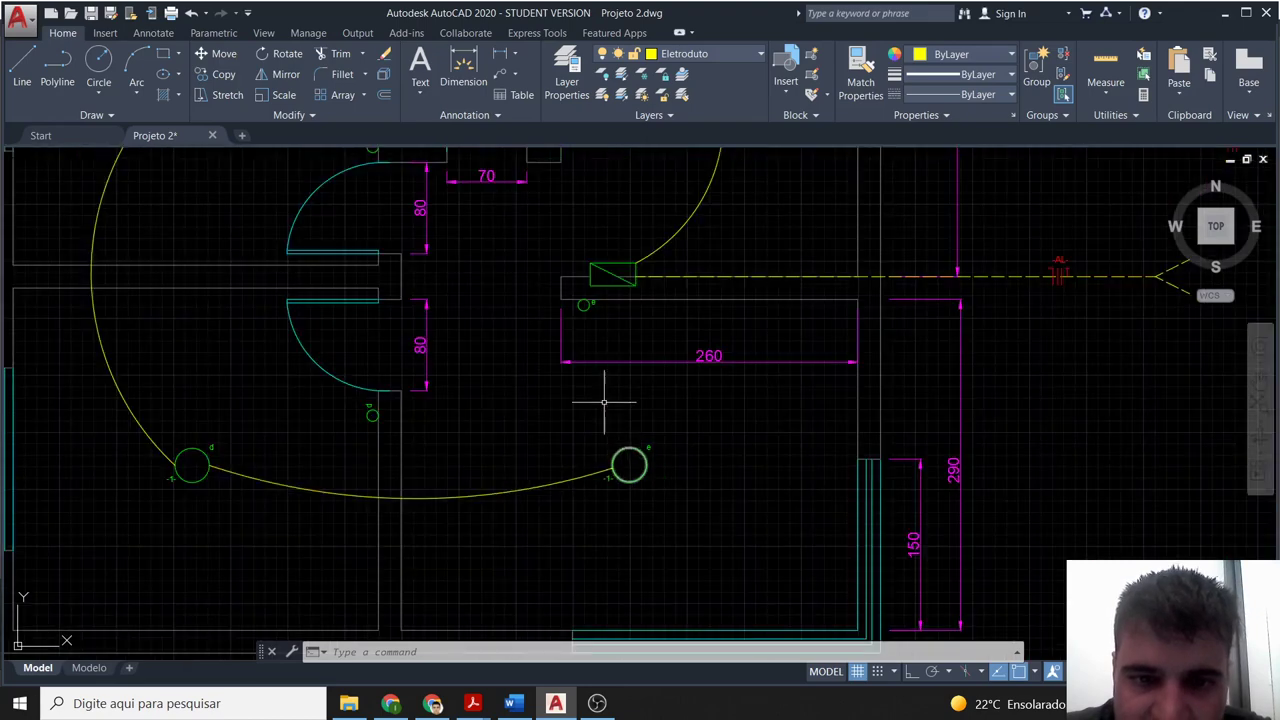
{"action": "scroll", "coordinate": [610, 400], "scroll_direction": "down", "scroll_amount": 1}
{"action": "scroll", "coordinate": [645, 430], "scroll_direction": "down", "scroll_amount": 2}
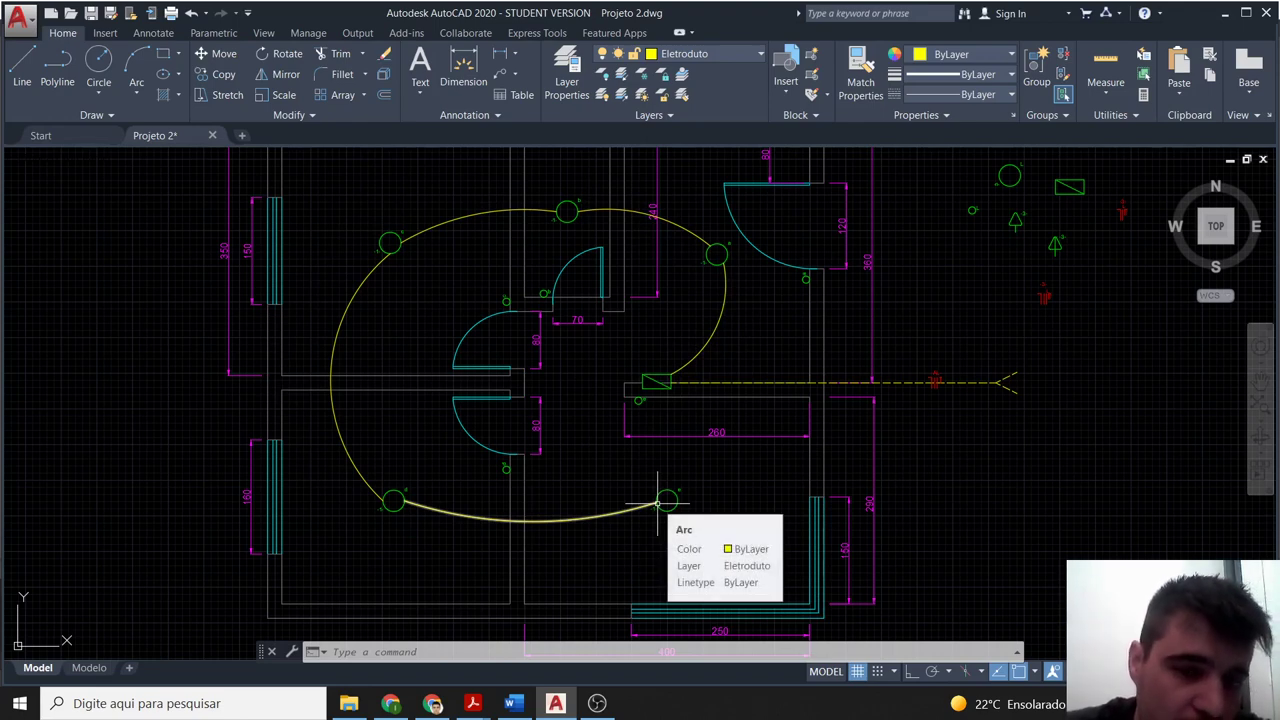
Draw a three-point arc from the small central box down to the lower-right light circle.
{"action": "left_click", "coordinate": [136, 70]}
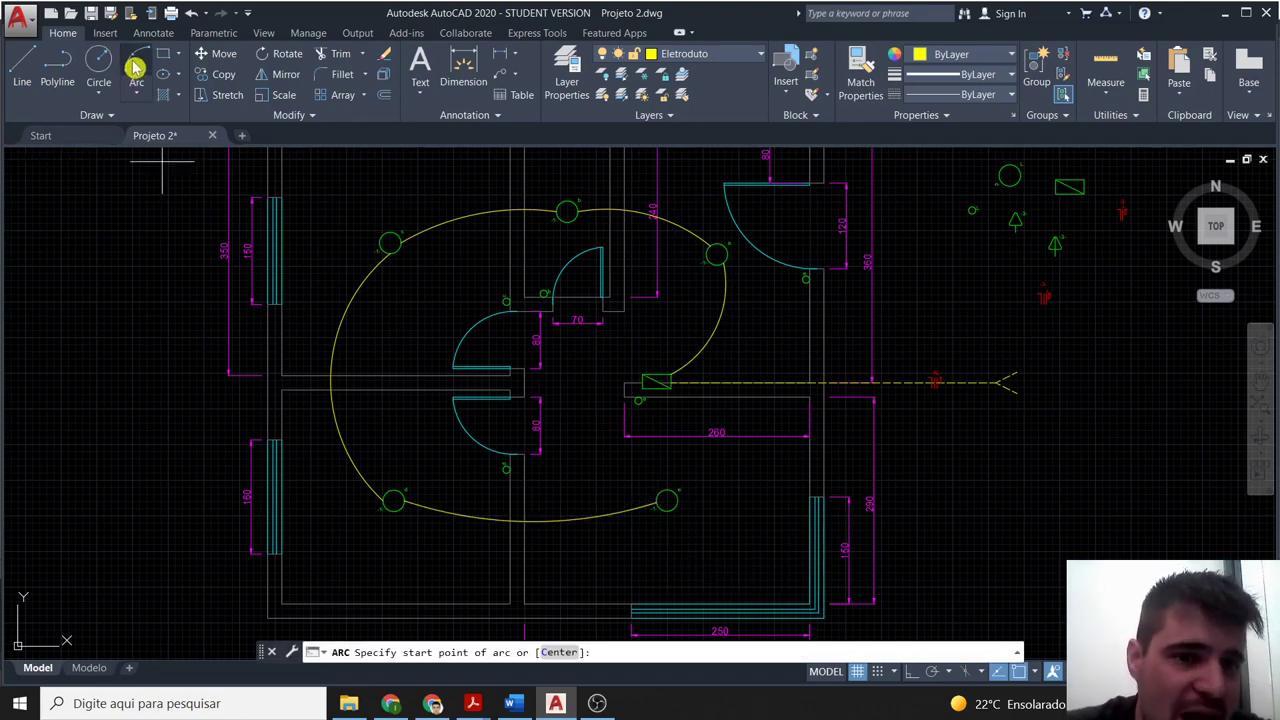
{"action": "left_click", "coordinate": [669, 384]}
{"action": "left_click", "coordinate": [681, 432]}
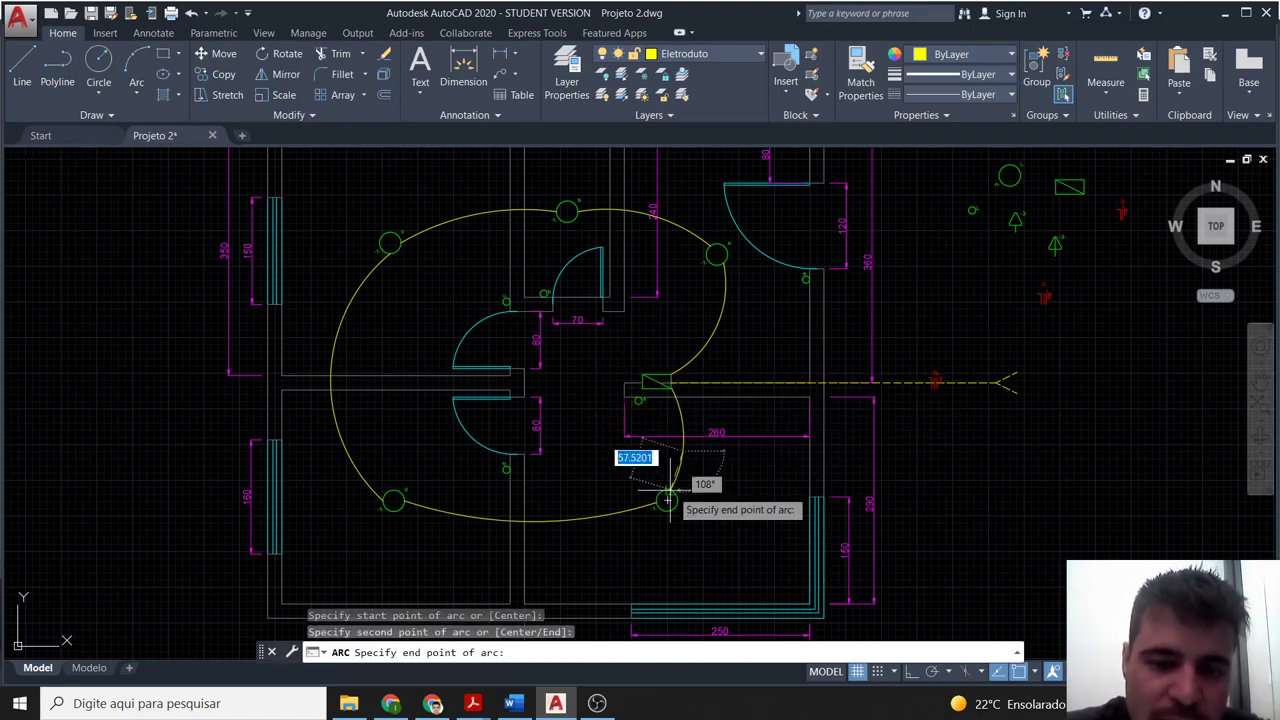
{"action": "left_click", "coordinate": [680, 487]}
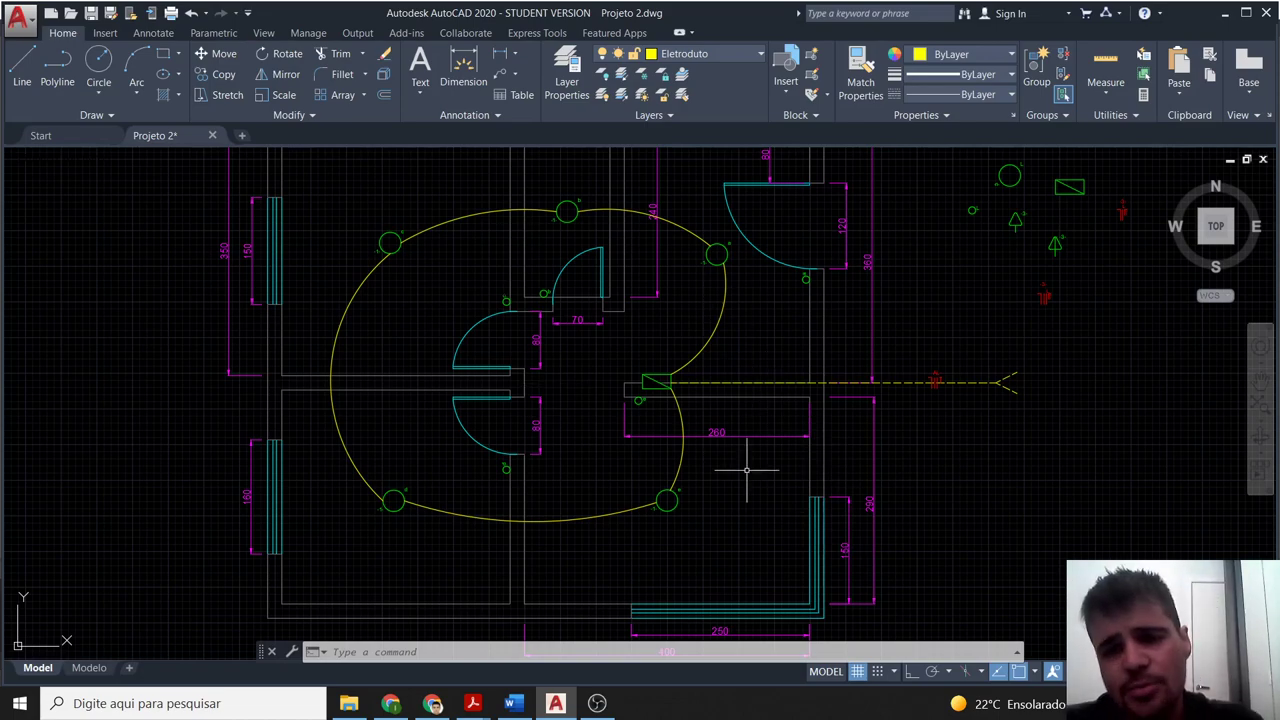
{"action": "middle_click_drag", "start_coordinate": [742, 357], "coordinate": [680, 420]}
{"action": "scroll", "coordinate": [683, 403], "scroll_direction": "up", "scroll_amount": 2}
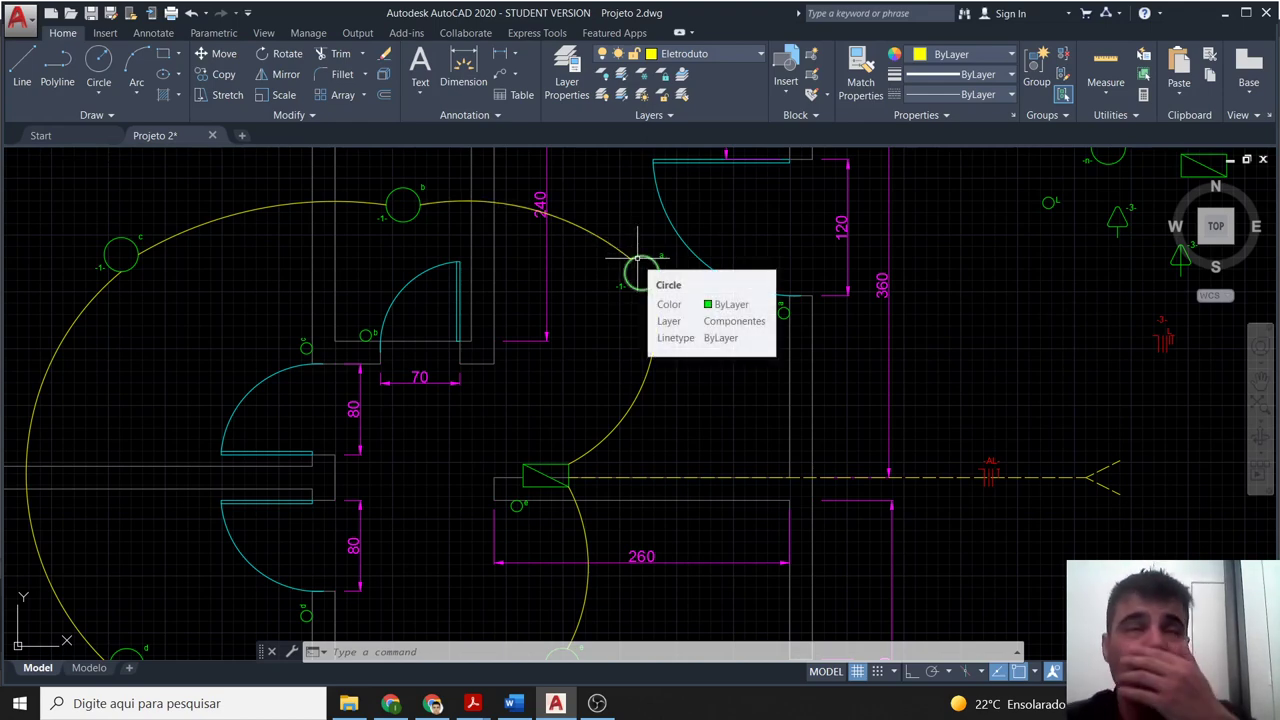
{"action": "mouse_move", "coordinate": [637, 268]}
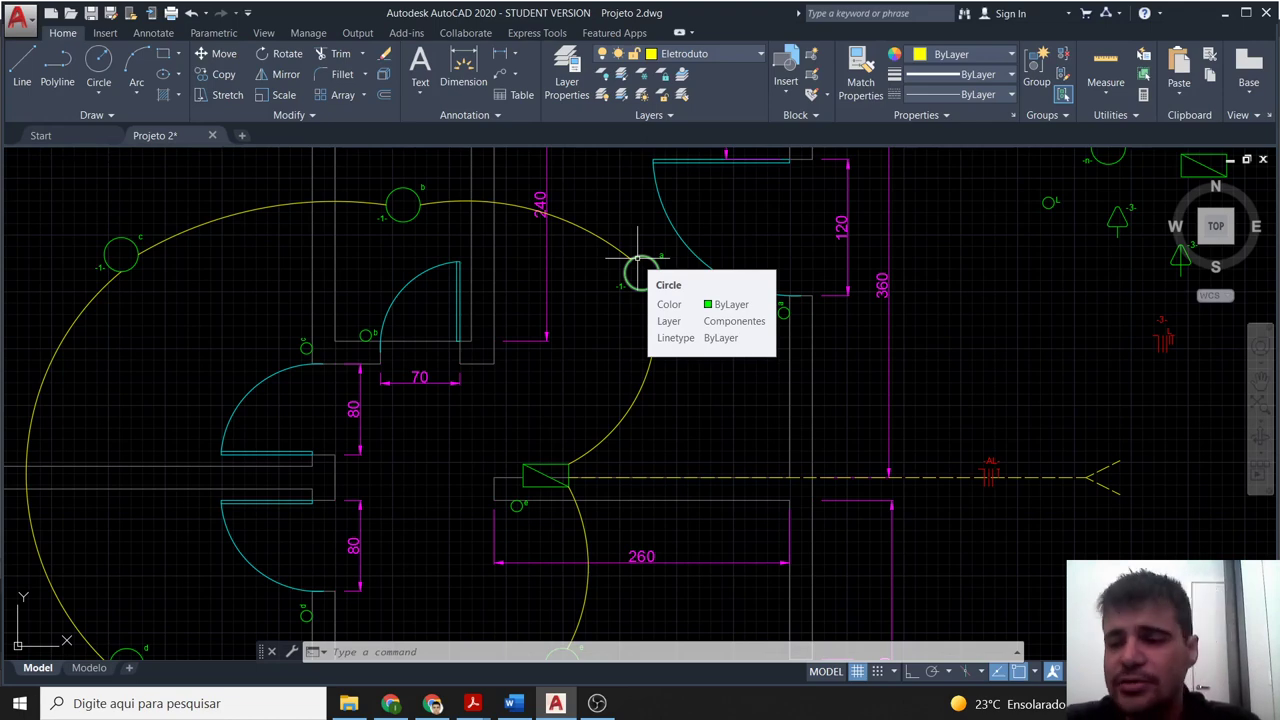
Window-select the red -3- wiring symbol and copy it.
{"action": "middle_click_drag", "start_coordinate": [1132, 390], "coordinate": [1031, 383]}
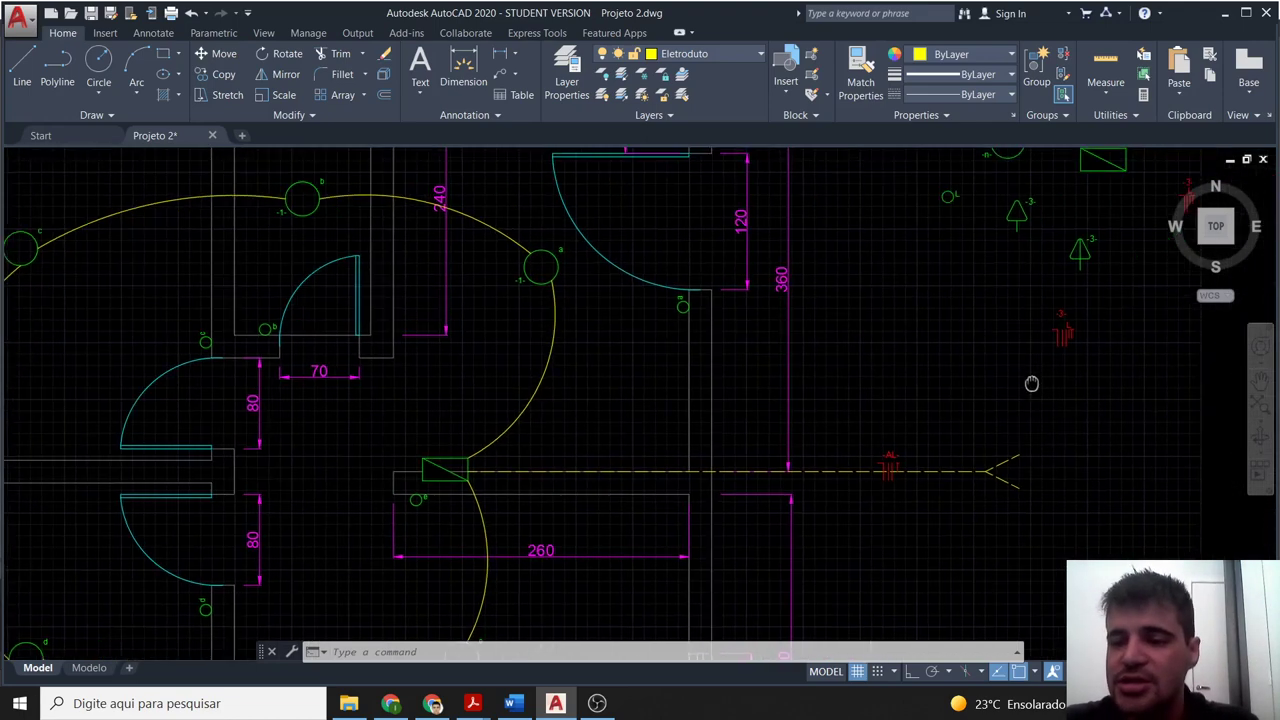
{"action": "scroll", "coordinate": [1031, 383], "scroll_direction": "up", "scroll_amount": 2}
{"action": "left_click", "coordinate": [1063, 357]}
{"action": "left_click", "coordinate": [963, 258]}
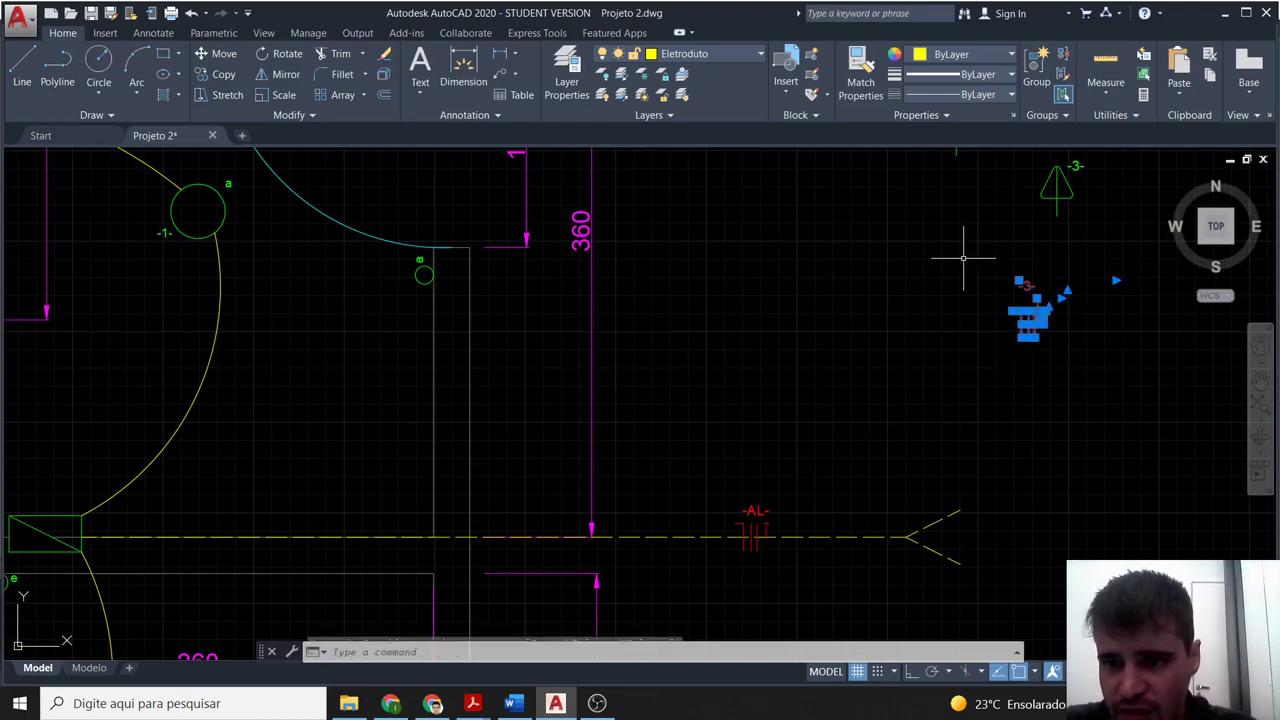
{"action": "key", "text": "ctrl+c"}
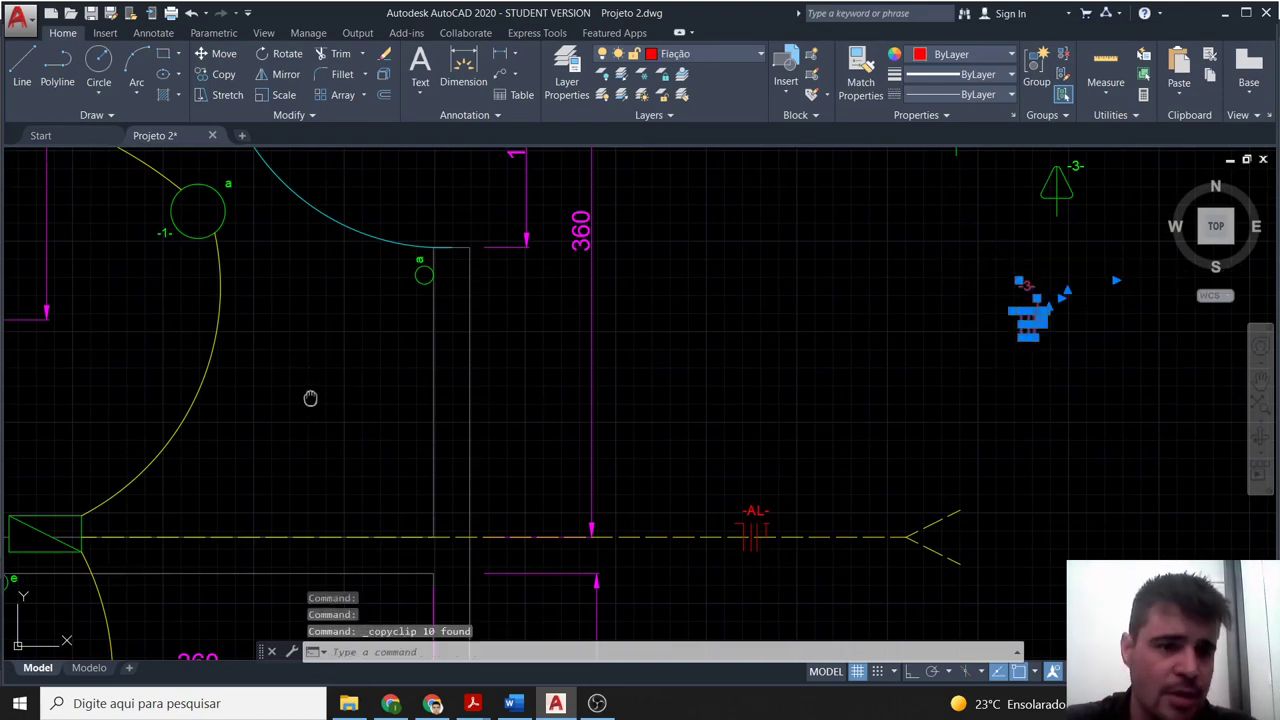
Paste the symbol beside the right-hand conduit arc and change its label from -3- to -1-.
{"action": "middle_click_drag", "start_coordinate": [310, 398], "coordinate": [629, 375]}
{"action": "key", "text": "ctrl+v"}
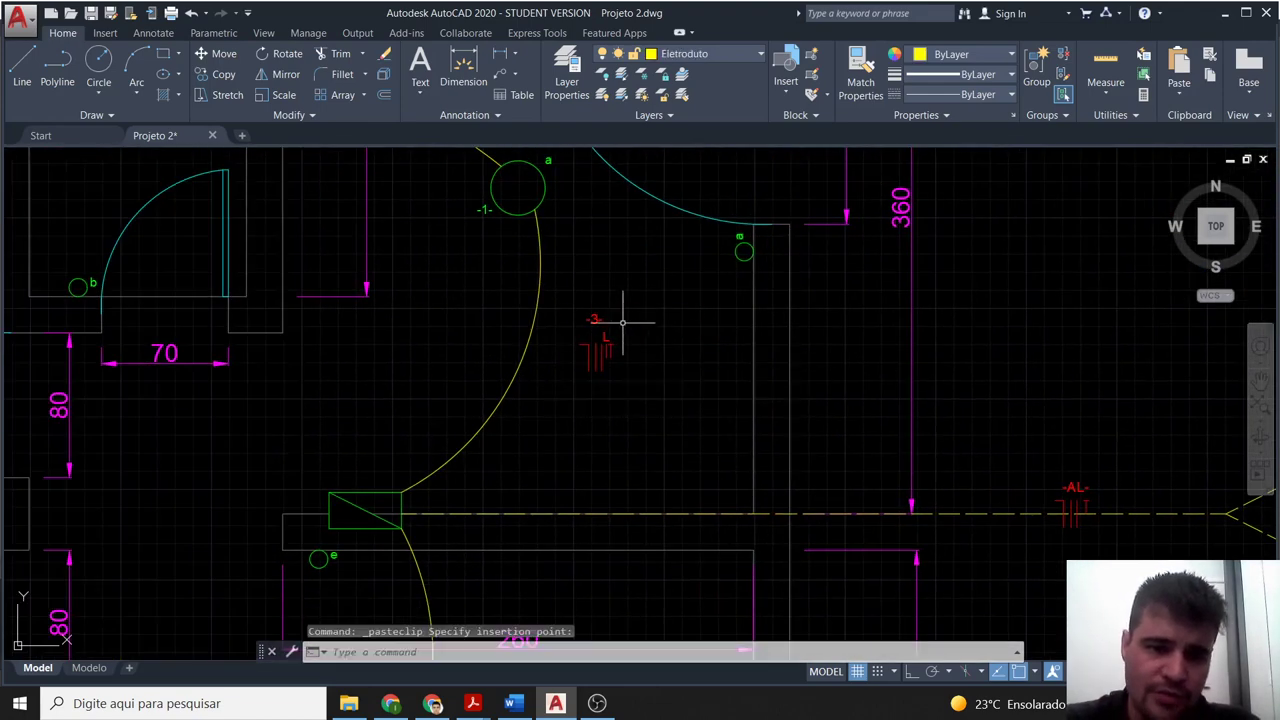
{"action": "scroll", "coordinate": [620, 325], "scroll_direction": "up", "scroll_amount": 2}
{"action": "scroll", "coordinate": [560, 323], "scroll_direction": "up", "scroll_amount": 2}
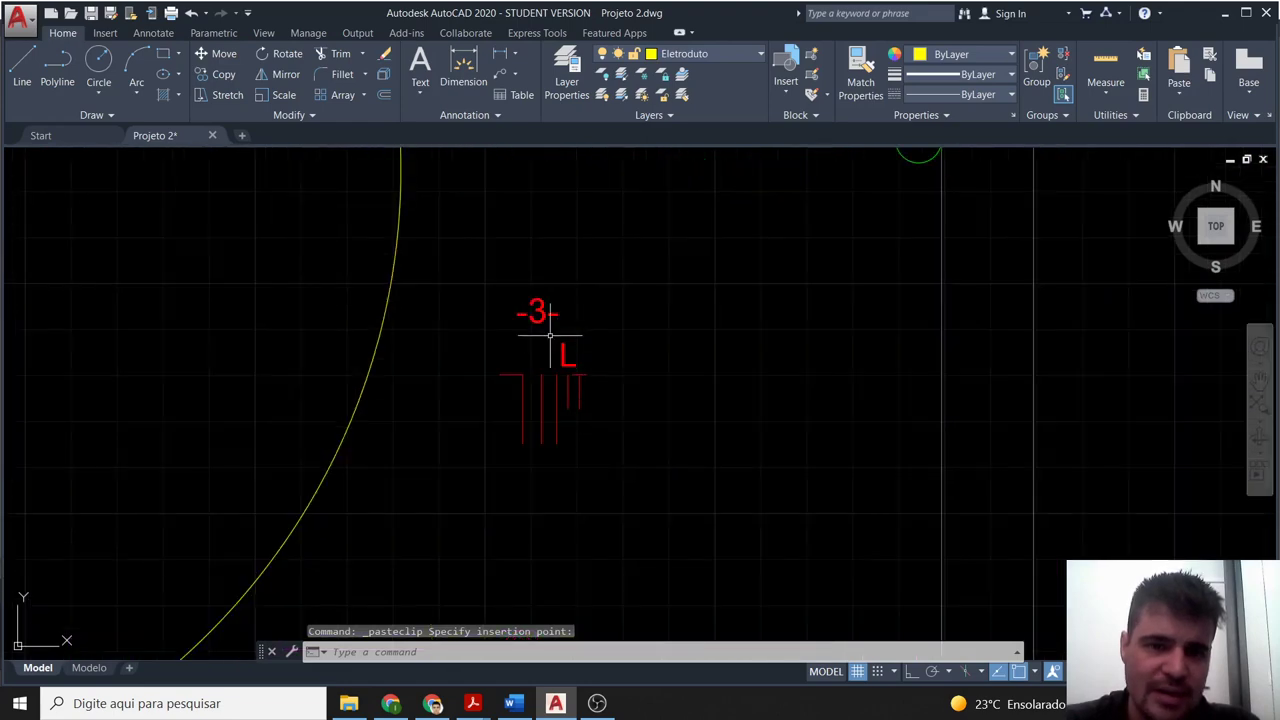
{"action": "key", "text": "Escape"}
{"action": "double_click", "coordinate": [539, 315]}
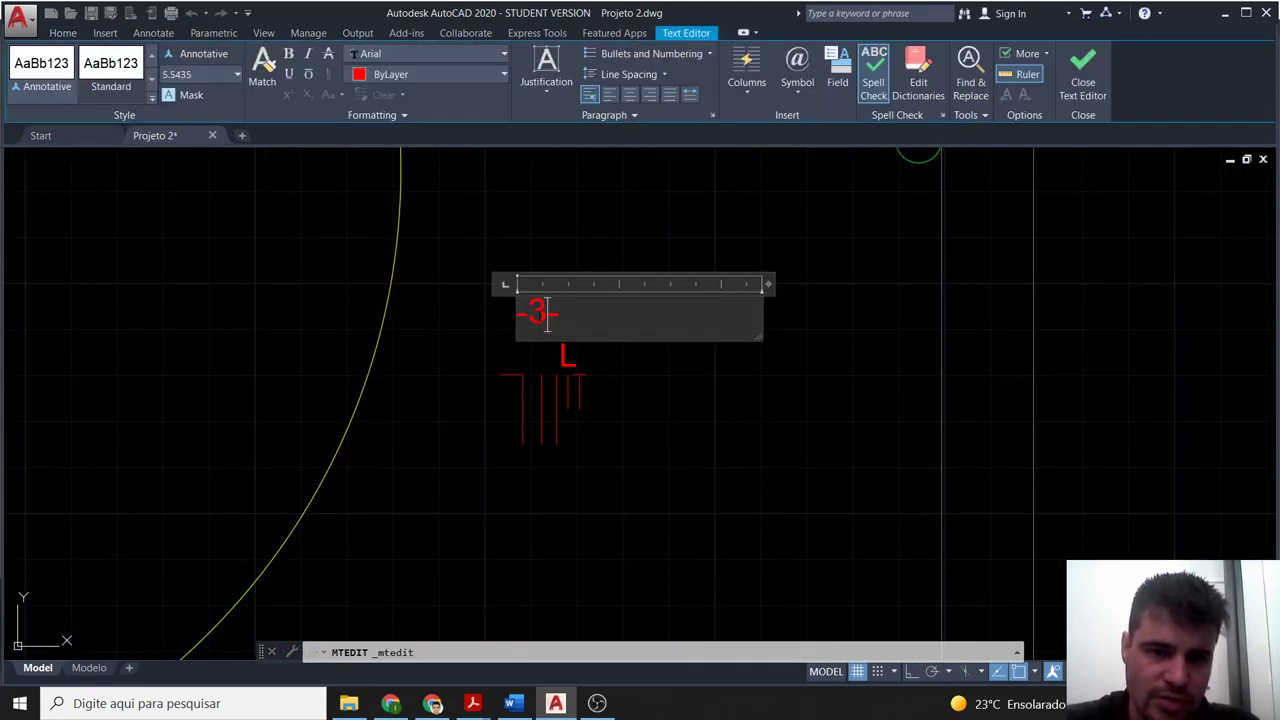
{"action": "type", "text": "1"}
{"action": "left_click", "coordinate": [618, 495]}
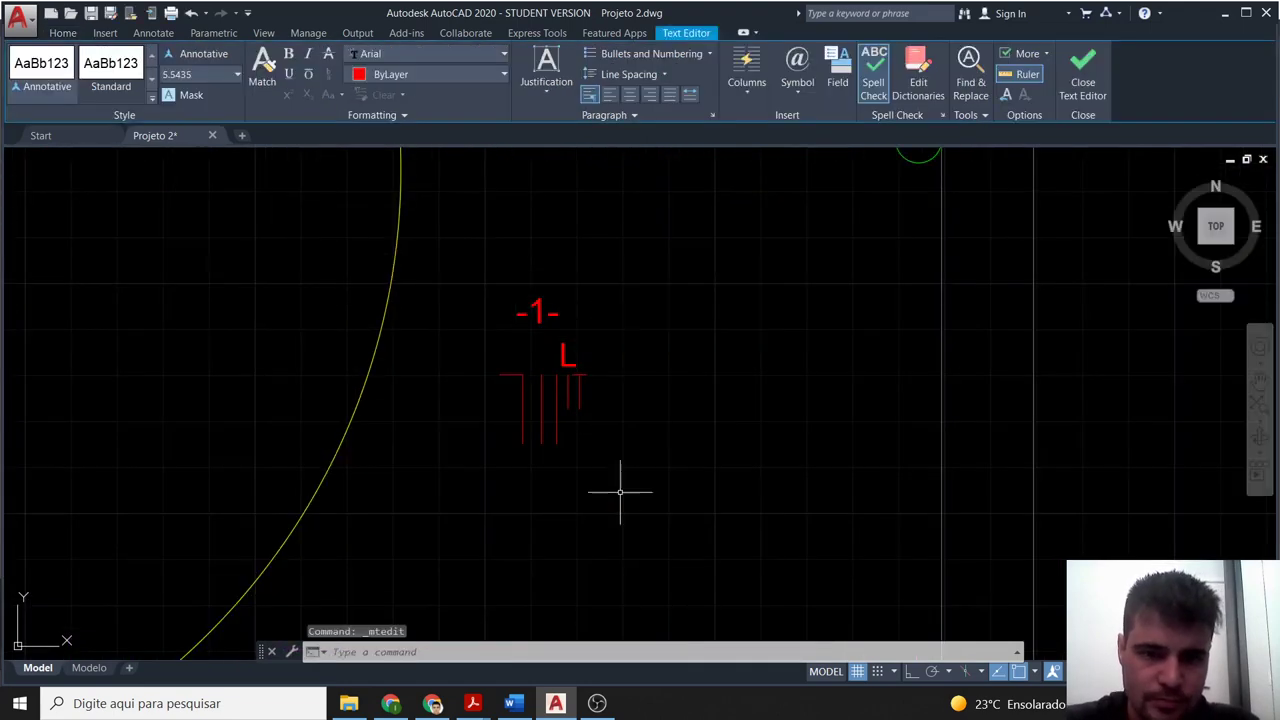
{"action": "scroll", "coordinate": [614, 490], "scroll_direction": "down", "scroll_amount": 3}
{"action": "scroll", "coordinate": [612, 487], "scroll_direction": "down", "scroll_amount": 1}
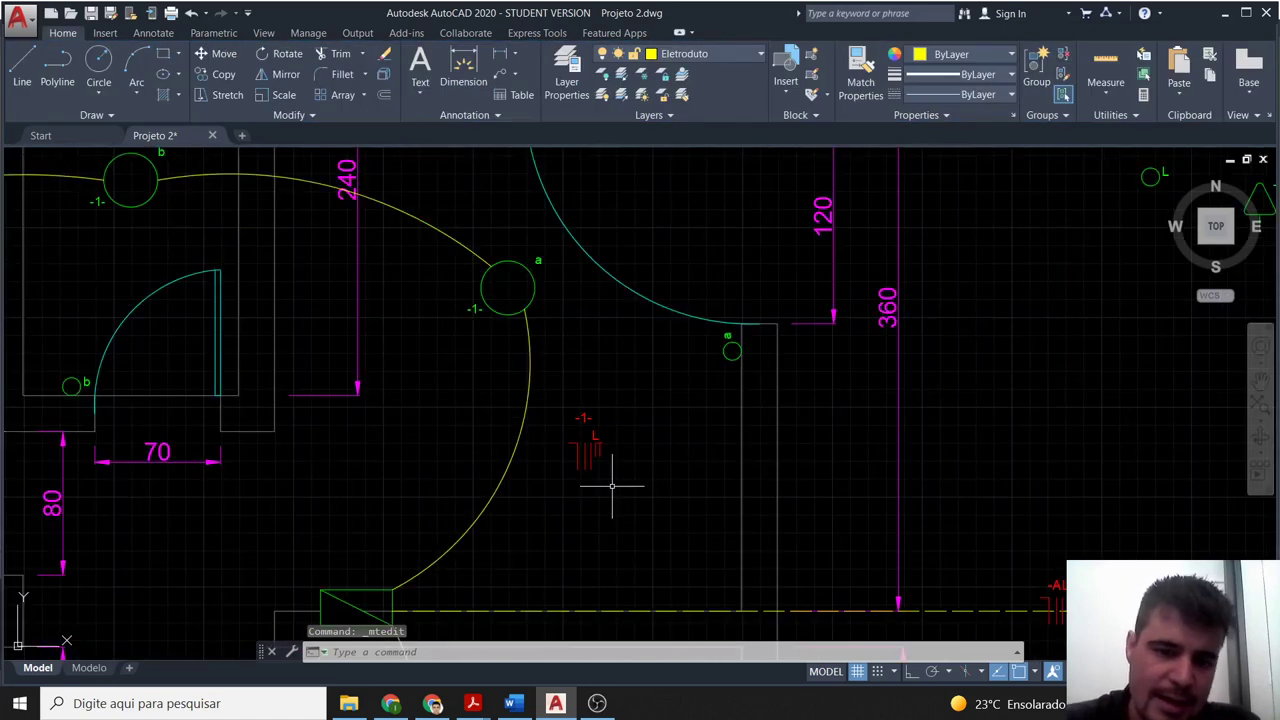
Paste a second copy of the -1- wiring symbol to the right of the first.
{"action": "left_click", "coordinate": [612, 483]}
{"action": "left_click", "coordinate": [549, 400]}
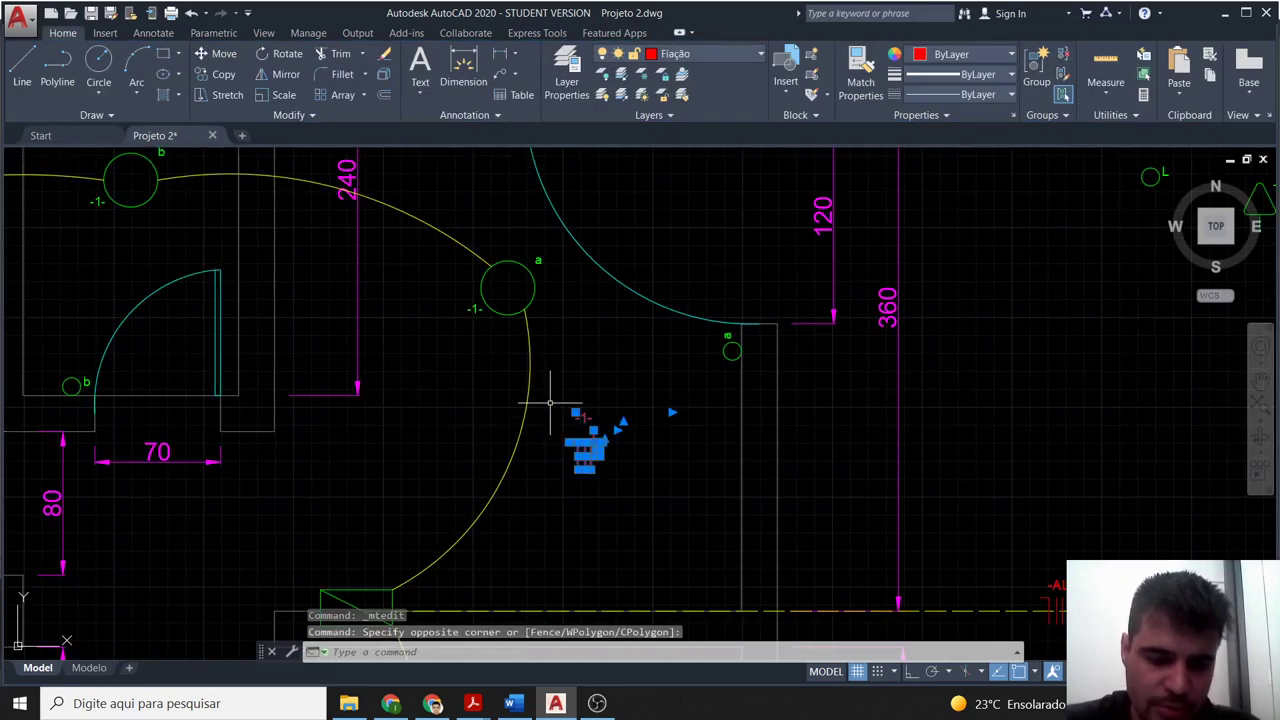
{"action": "key", "text": "ctrl+c"}
{"action": "key", "text": "ctrl+v"}
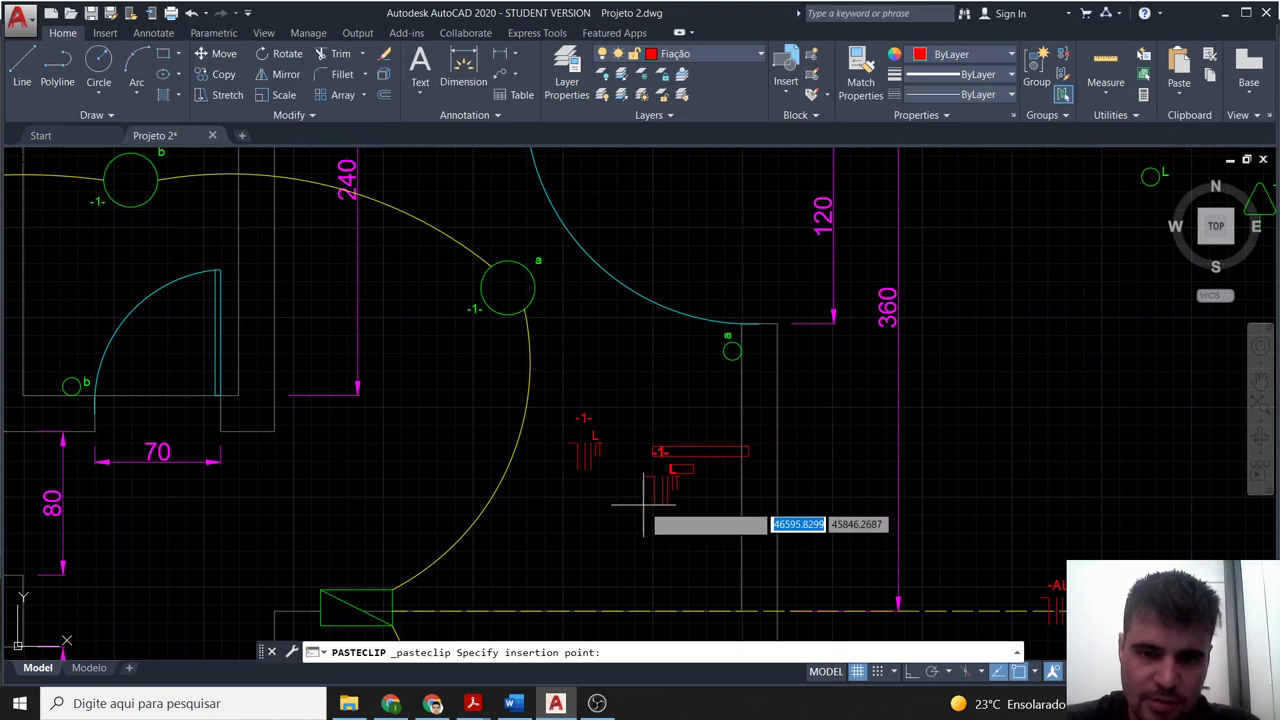
{"action": "left_click", "coordinate": [641, 504]}
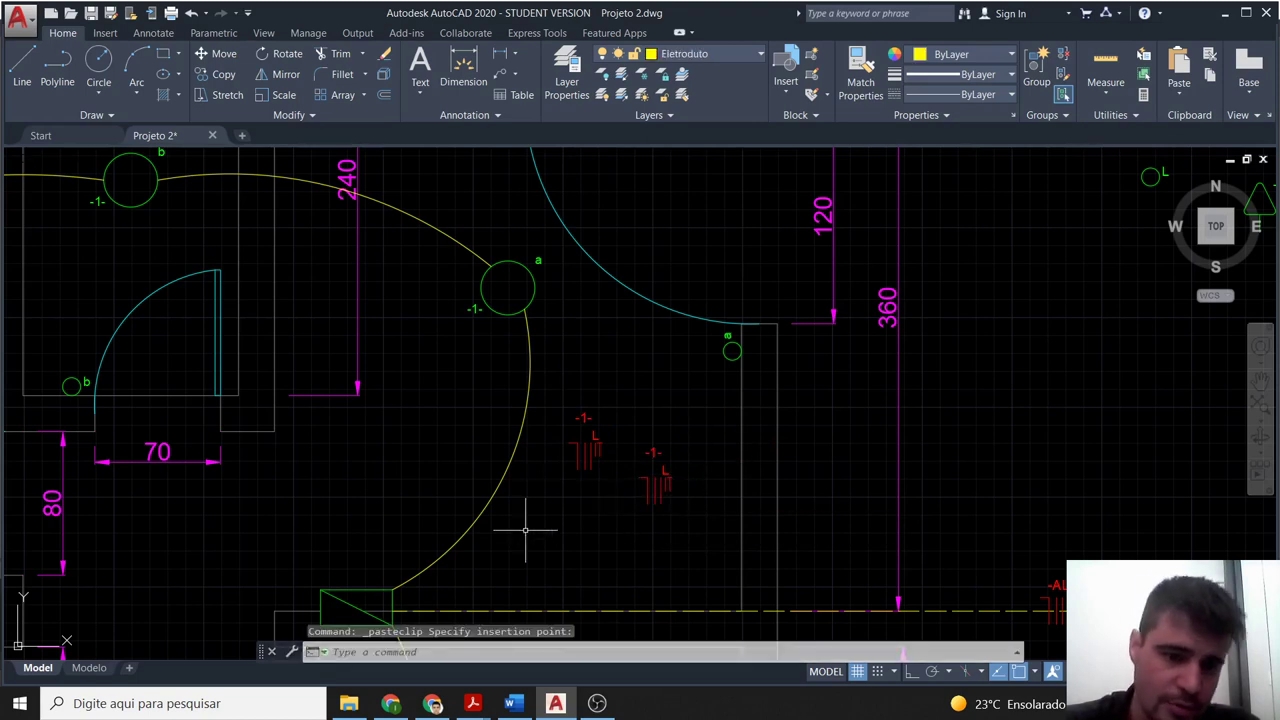
Delete a short vertical stroke from the left wiring symbol.
{"action": "middle_click_drag", "start_coordinate": [485, 560], "coordinate": [511, 522]}
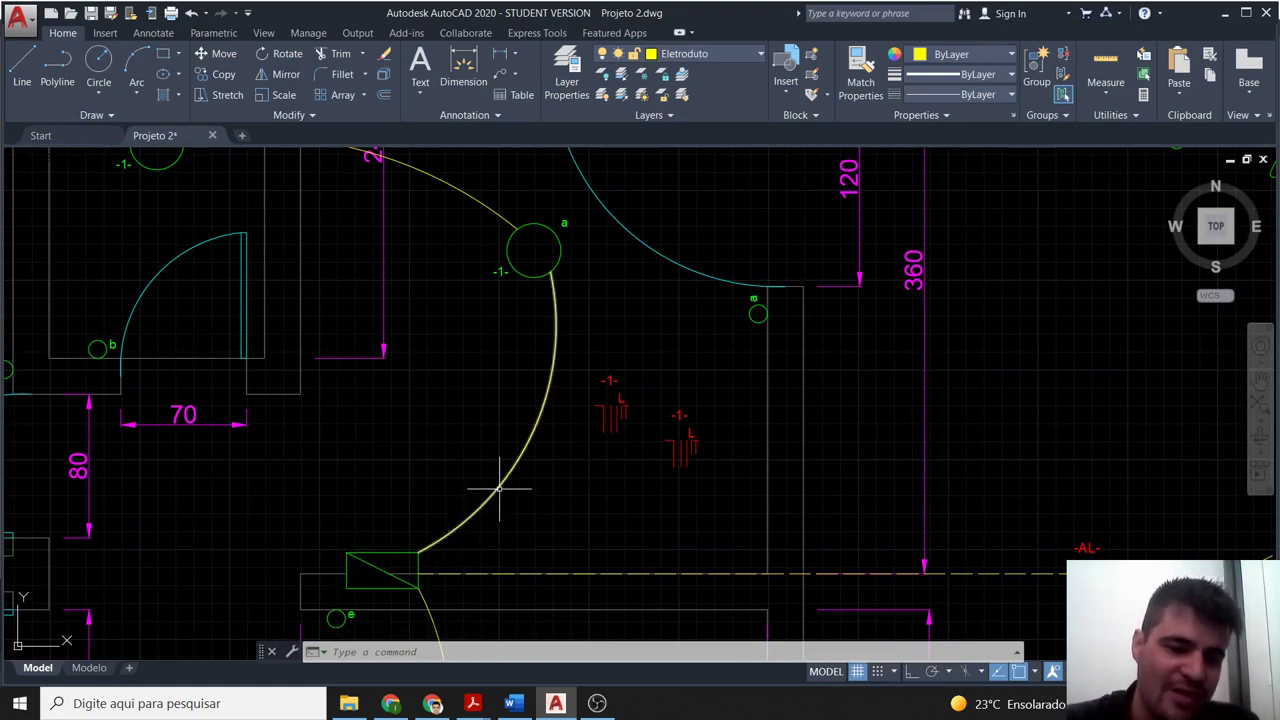
{"action": "mouse_move", "coordinate": [499, 489]}
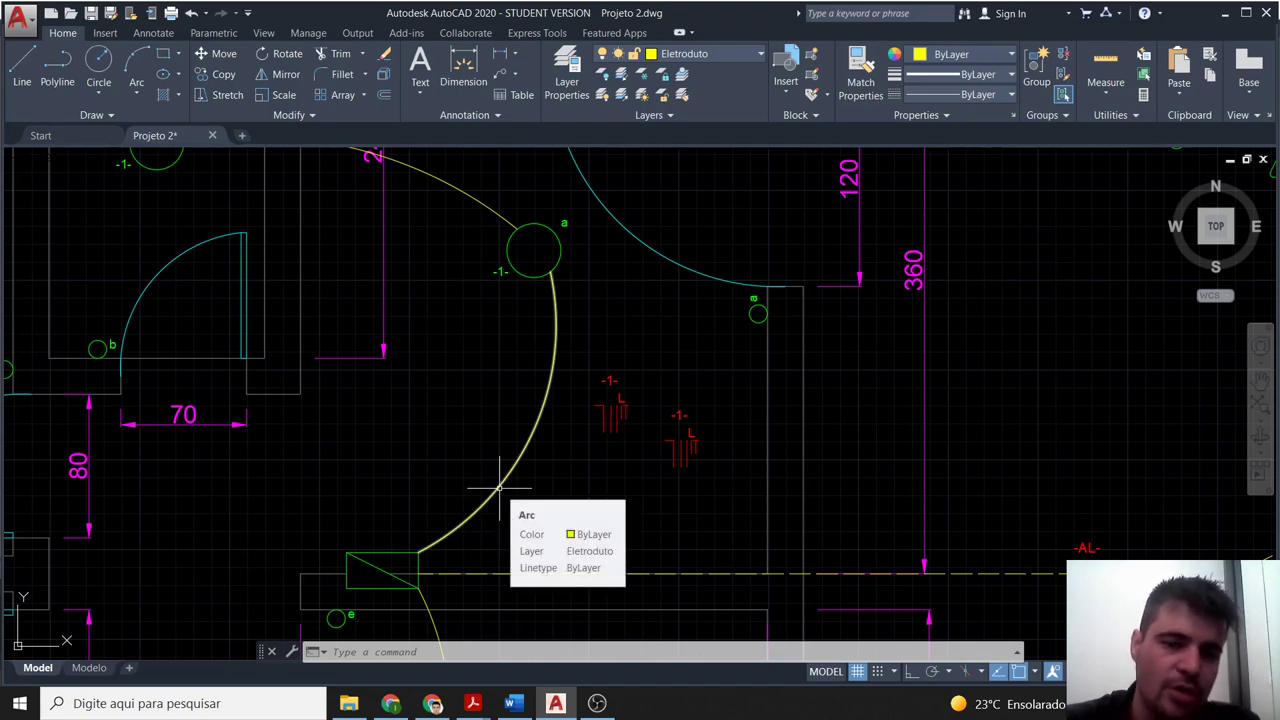
{"action": "scroll", "coordinate": [600, 409], "scroll_direction": "up", "scroll_amount": 2}
{"action": "left_click", "coordinate": [633, 421]}
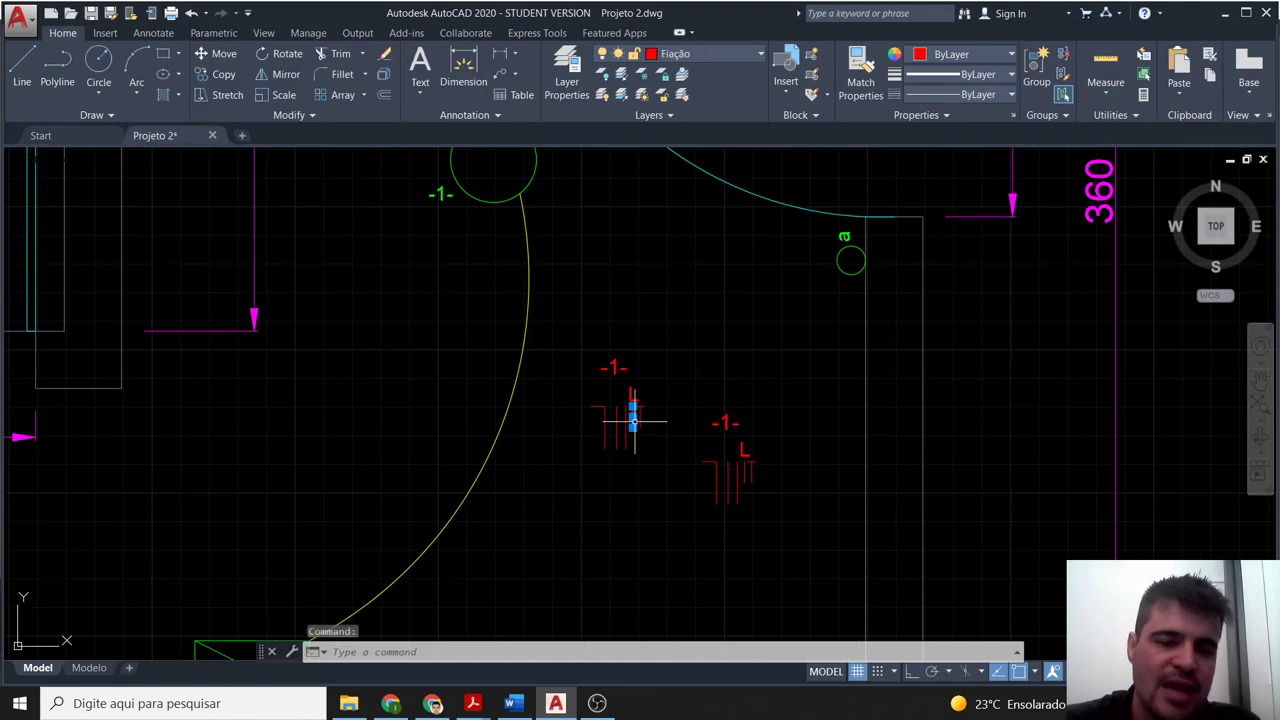
{"action": "key", "text": "ctrl+v"}
{"action": "key", "text": "Escape"}
{"action": "scroll", "coordinate": [420, 543], "scroll_direction": "down", "scroll_amount": 4}
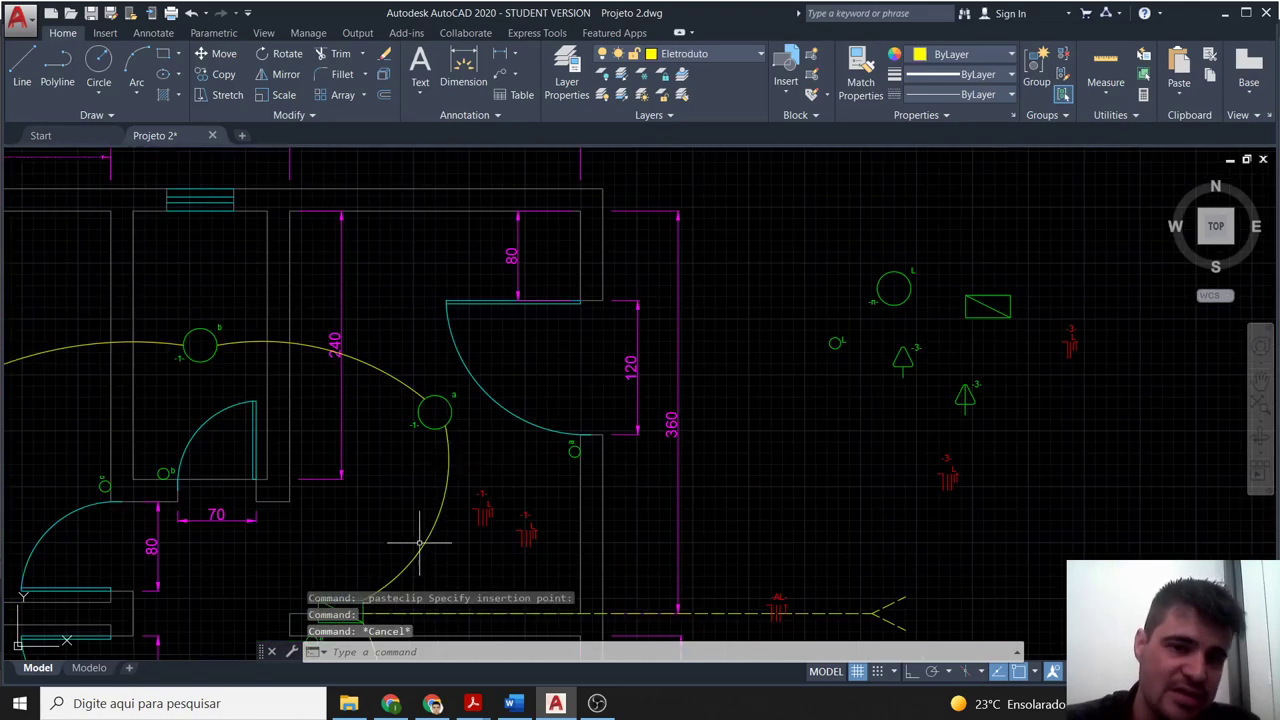
{"action": "scroll", "coordinate": [466, 557], "scroll_direction": "up", "scroll_amount": 4}
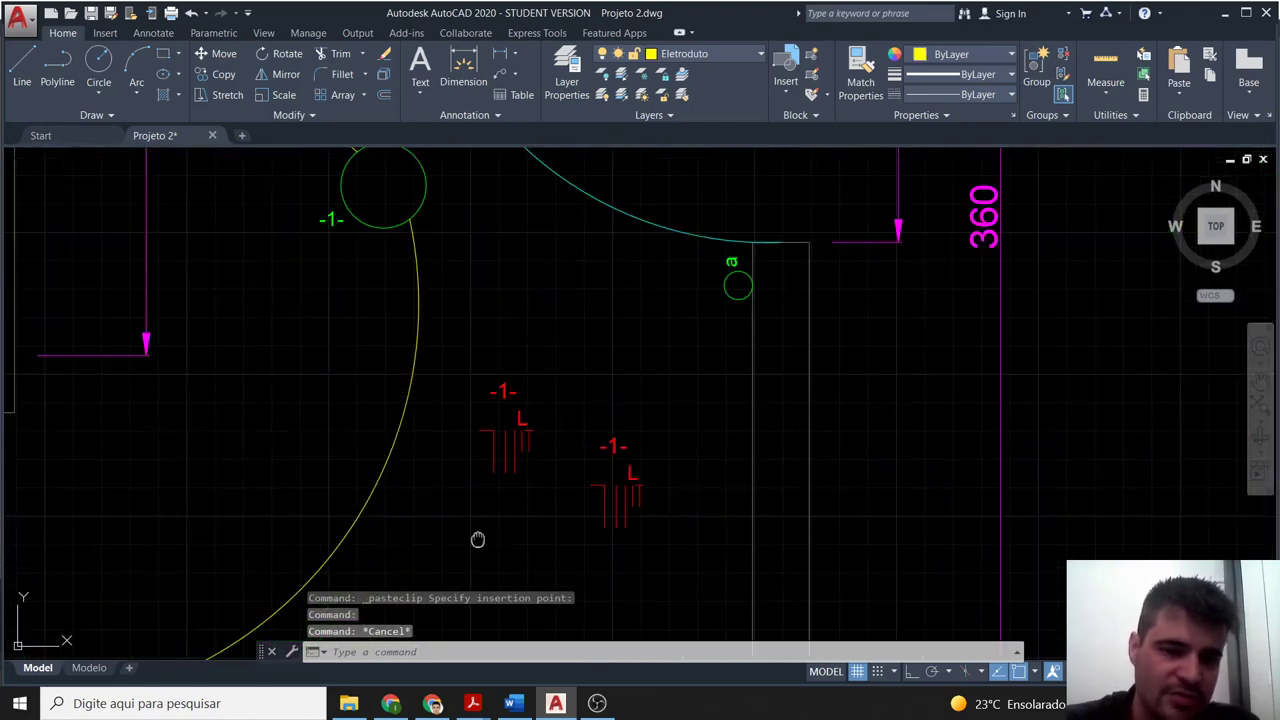
{"action": "middle_click_drag", "start_coordinate": [477, 540], "coordinate": [560, 467]}
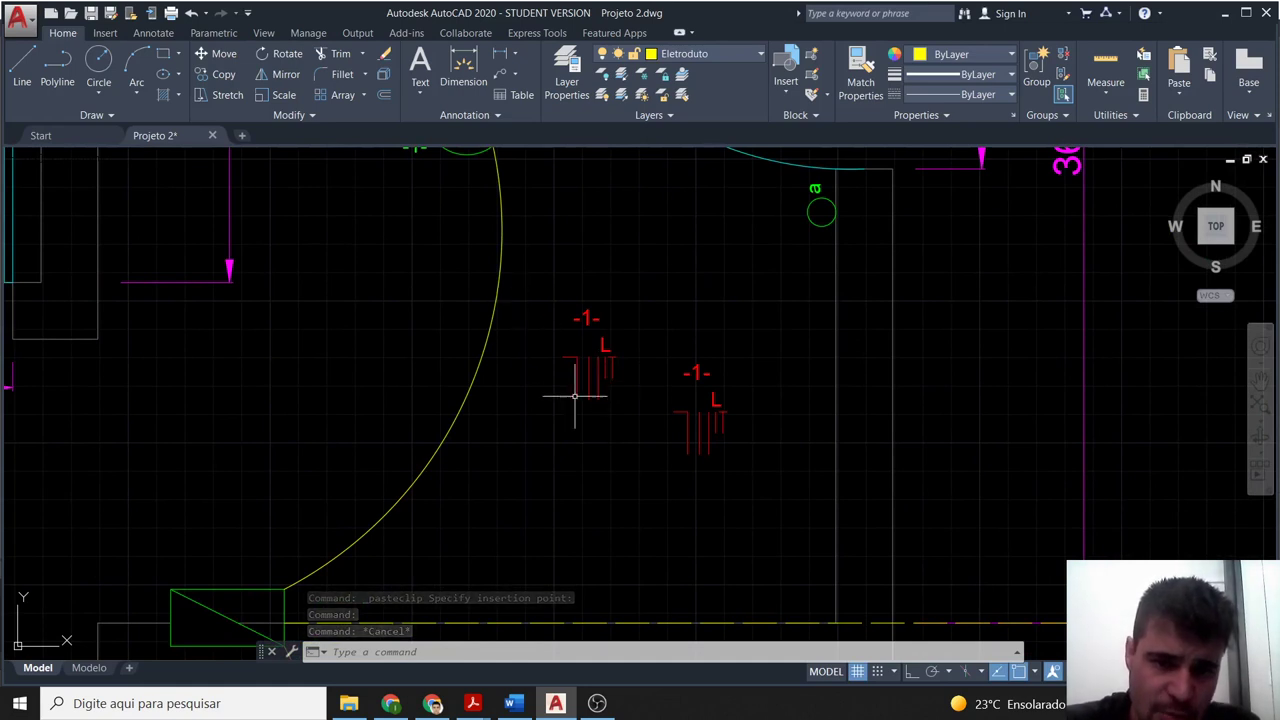
{"action": "left_click", "coordinate": [598, 372]}
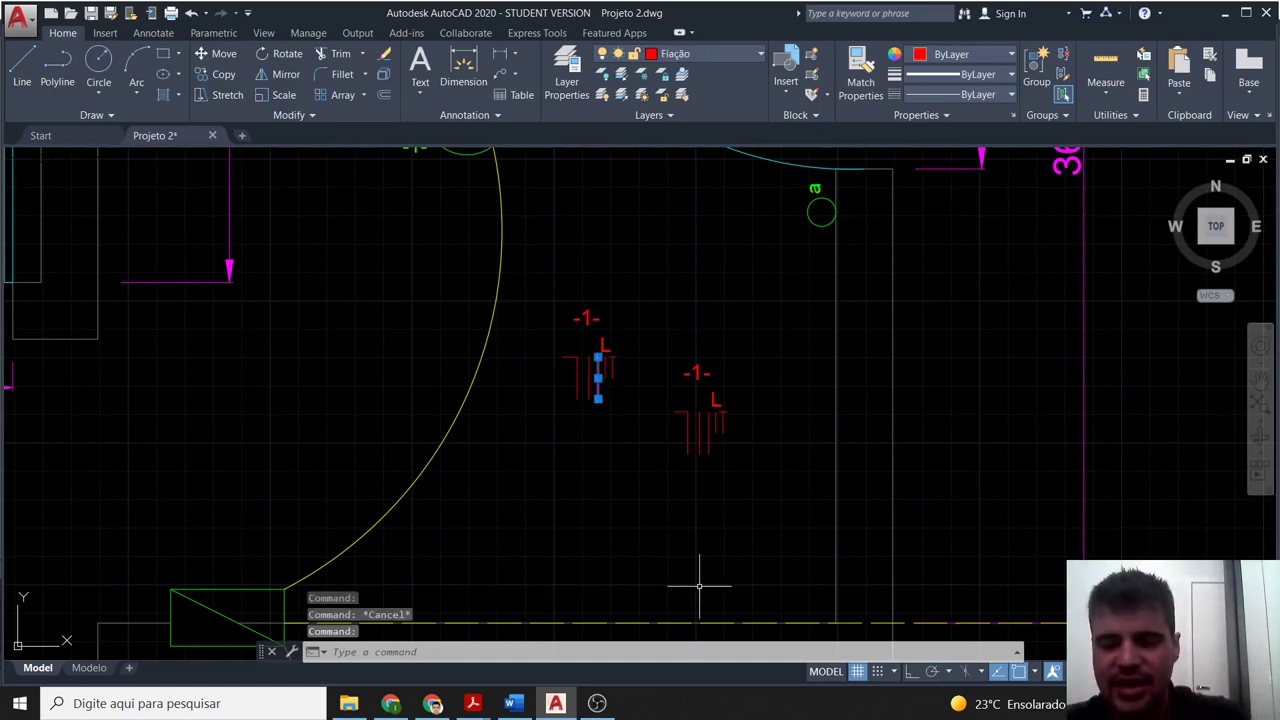
{"action": "key", "text": "Delete"}
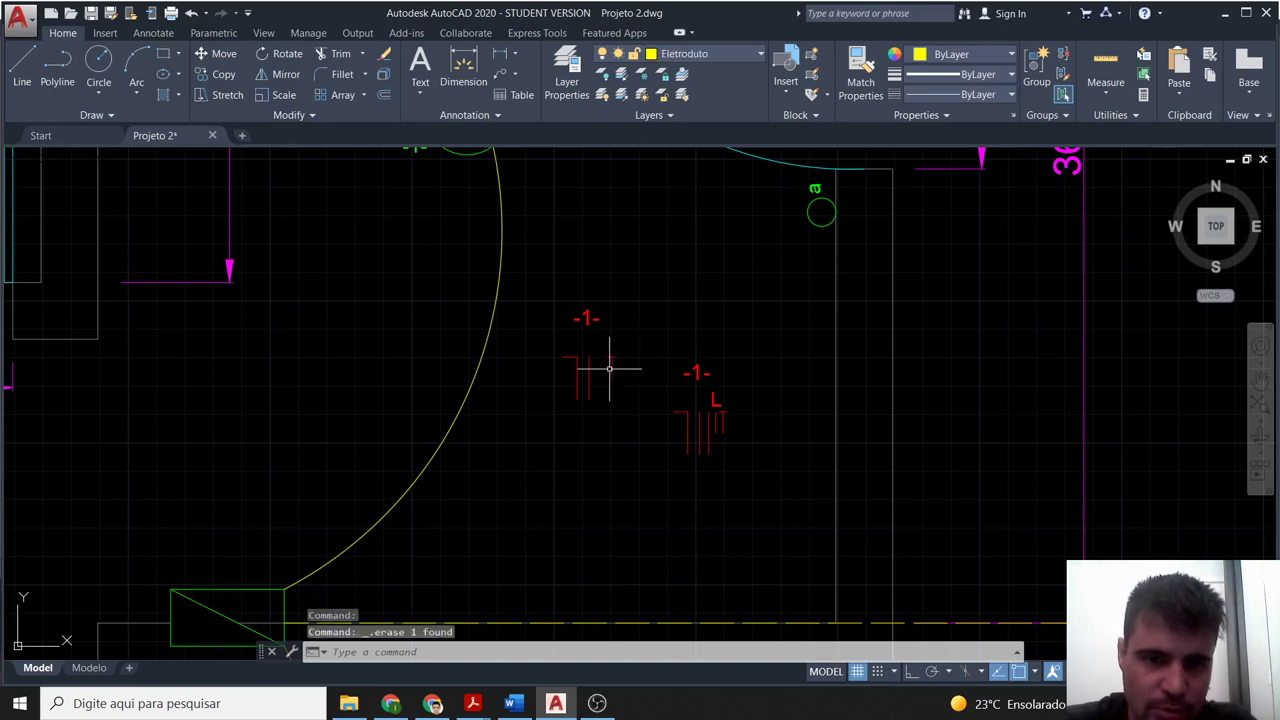
Select the left symbol's remaining short strokes and try moving them, then cancel.
{"action": "left_click", "coordinate": [609, 368]}
{"action": "key", "text": "Escape"}
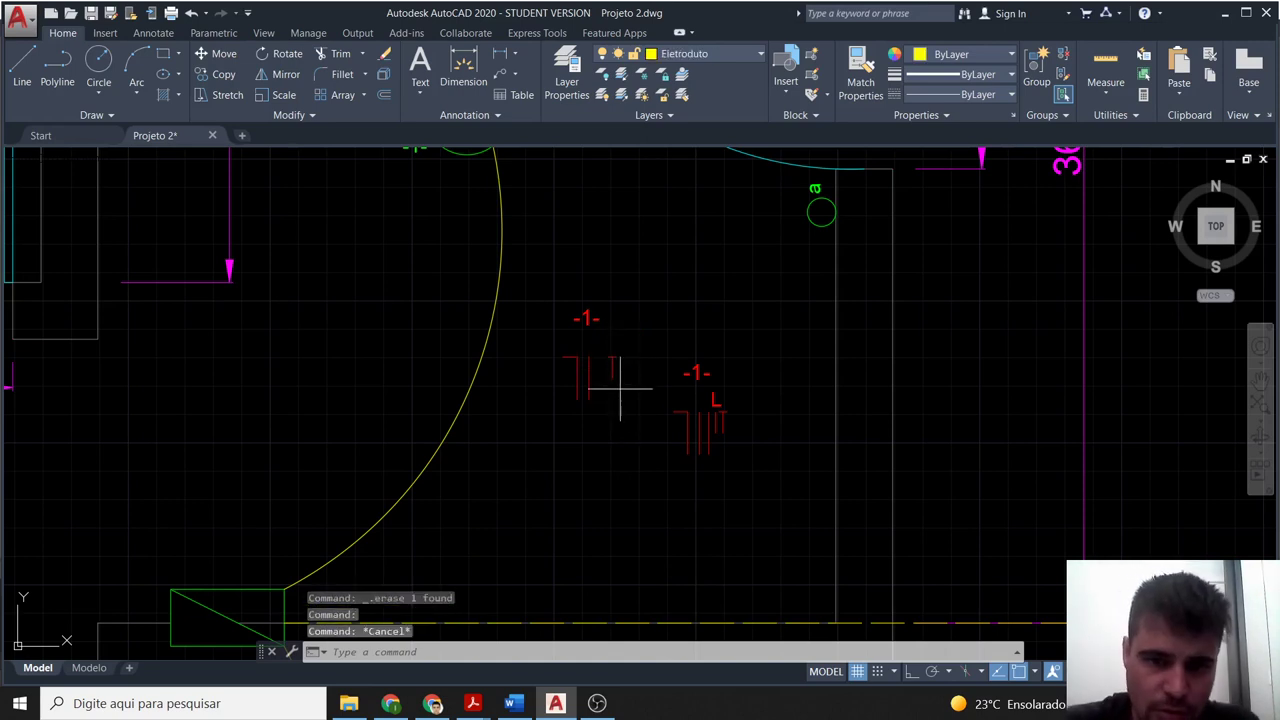
{"action": "left_click", "coordinate": [620, 388]}
{"action": "left_click", "coordinate": [608, 352]}
{"action": "scroll", "coordinate": [605, 372], "scroll_direction": "up", "scroll_amount": 2}
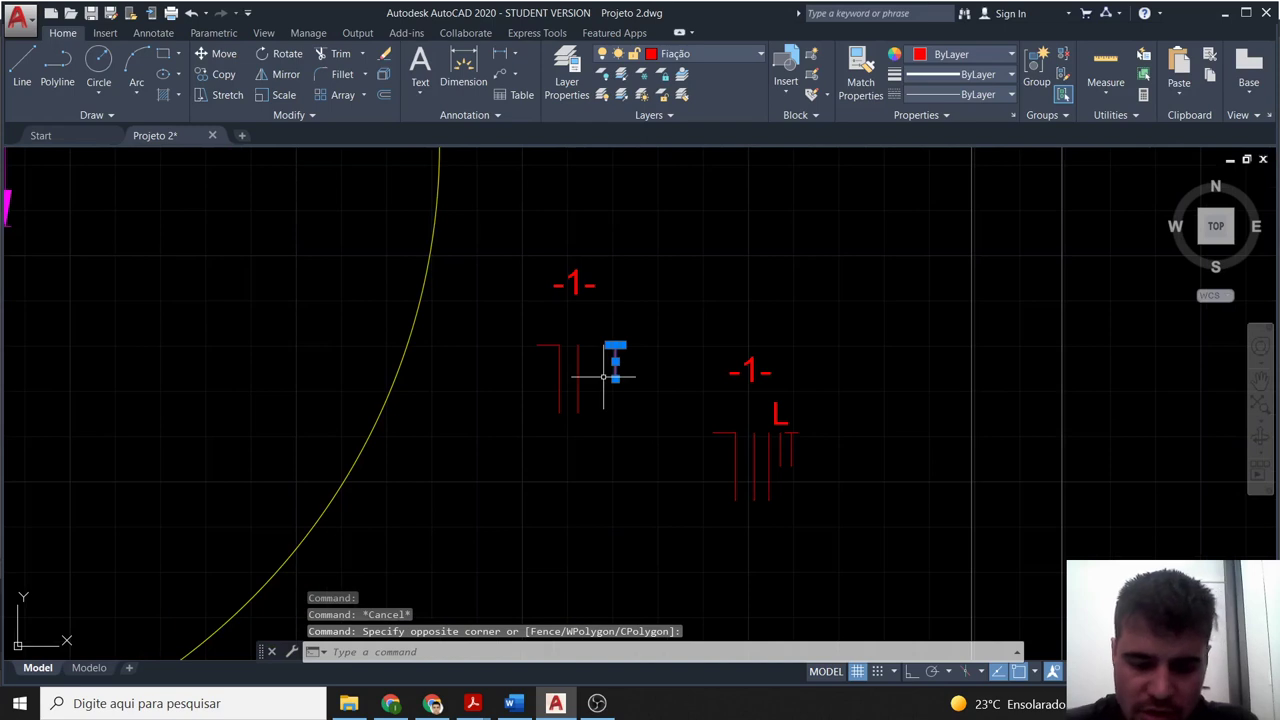
{"action": "type", "text": "m"}
{"action": "key", "text": "Return"}
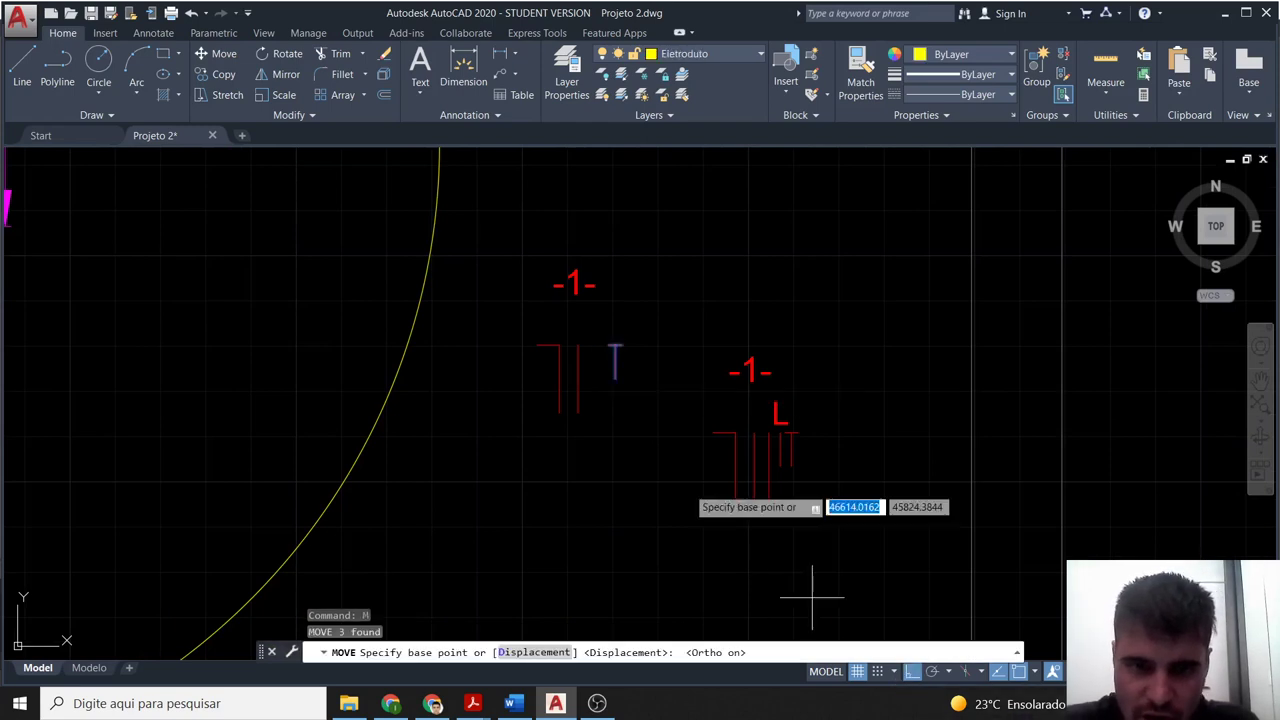
{"action": "left_click", "coordinate": [610, 362]}
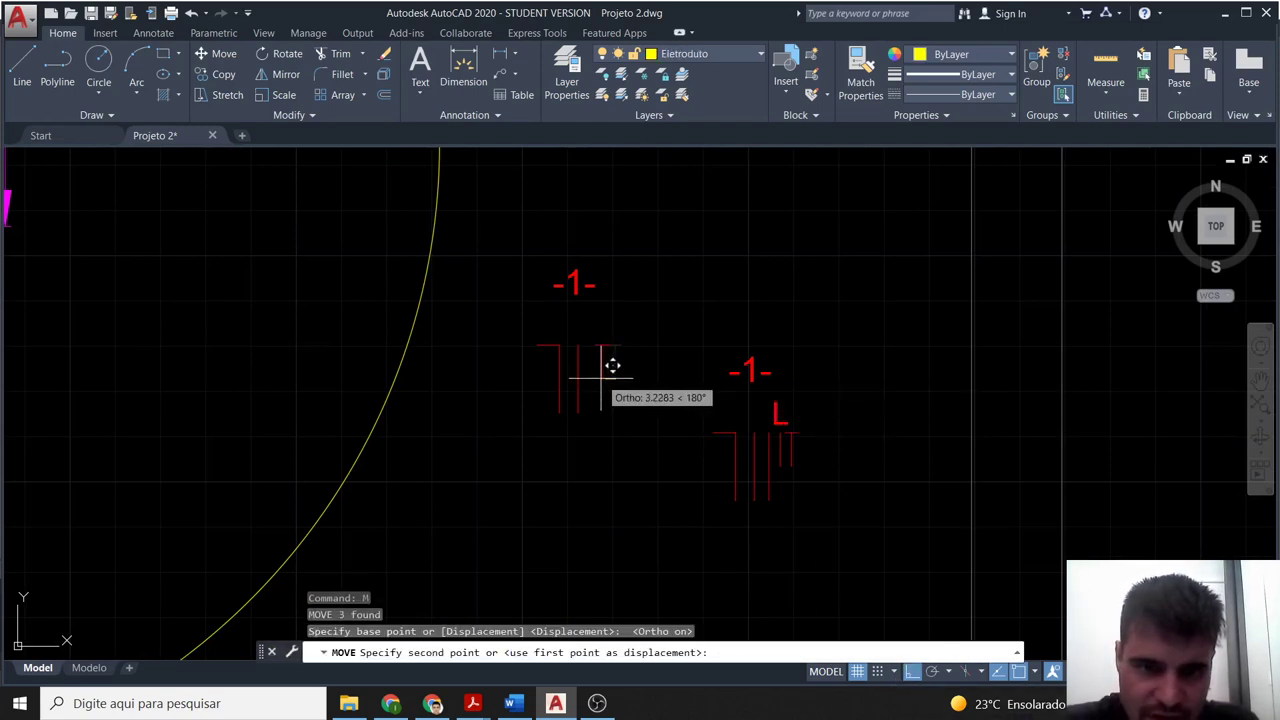
{"action": "key", "text": "Escape"}
{"action": "scroll", "coordinate": [624, 440], "scroll_direction": "down", "scroll_amount": 4}
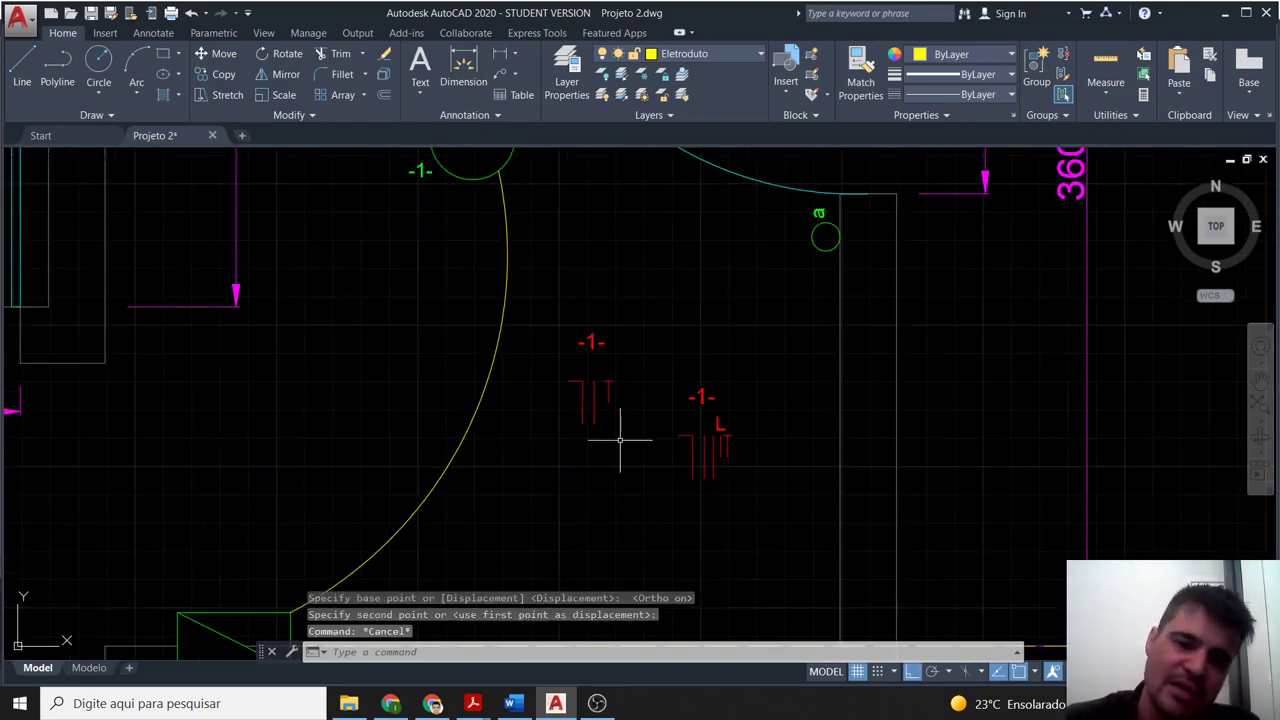
Crossing-select the red -1- wiring symbol and start ROTATE with RO.
{"action": "left_click", "coordinate": [615, 465]}
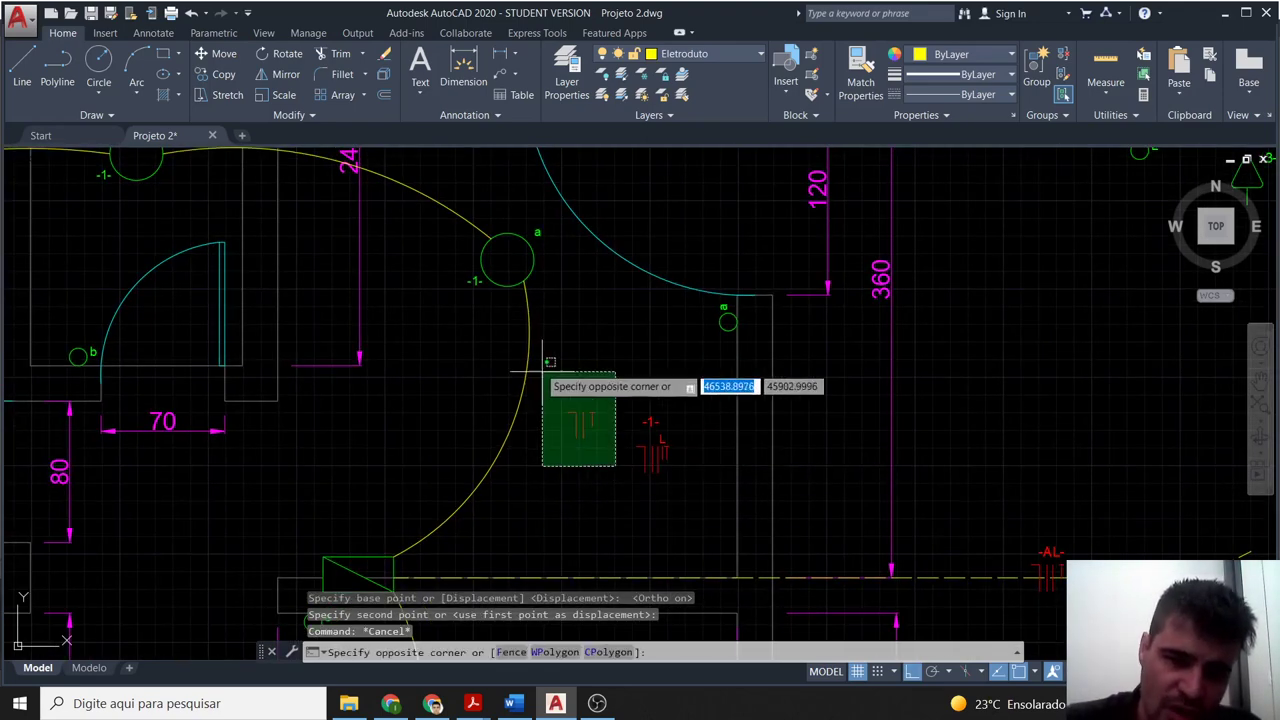
{"action": "left_click", "coordinate": [549, 367]}
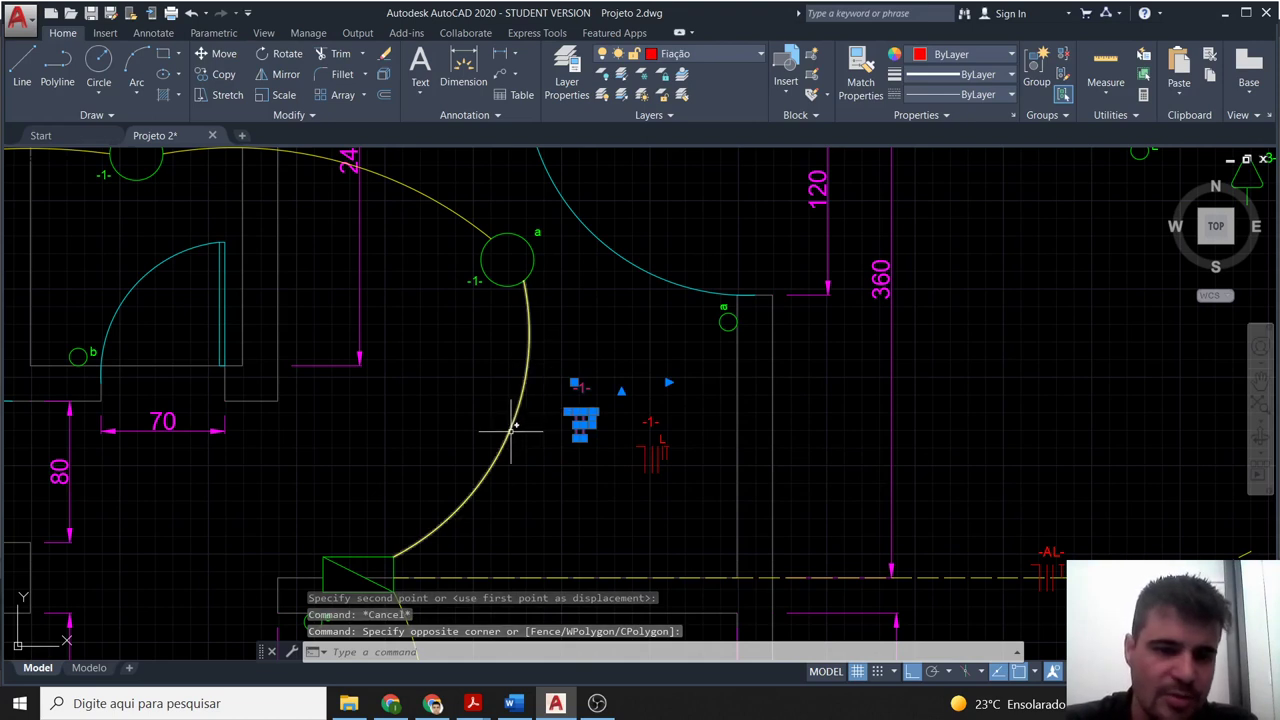
{"action": "key", "text": "Escape"}
{"action": "left_click", "coordinate": [602, 442]}
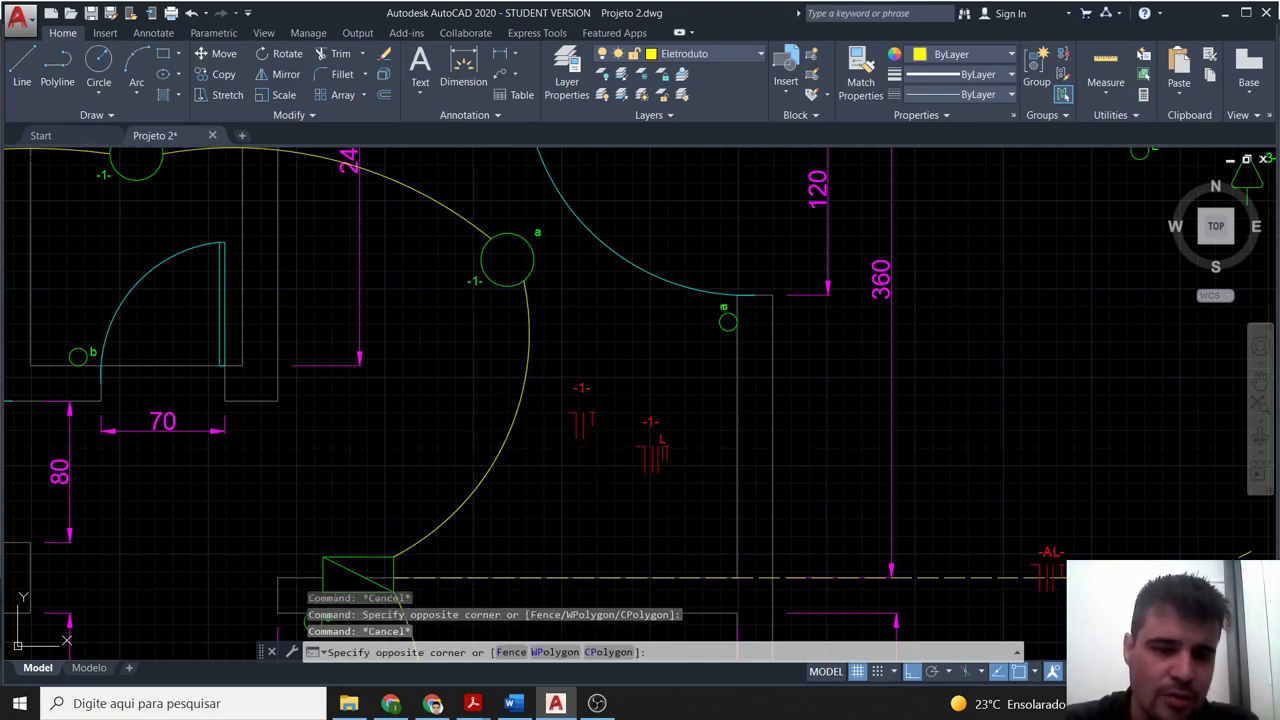
{"action": "key", "text": "Escape"}
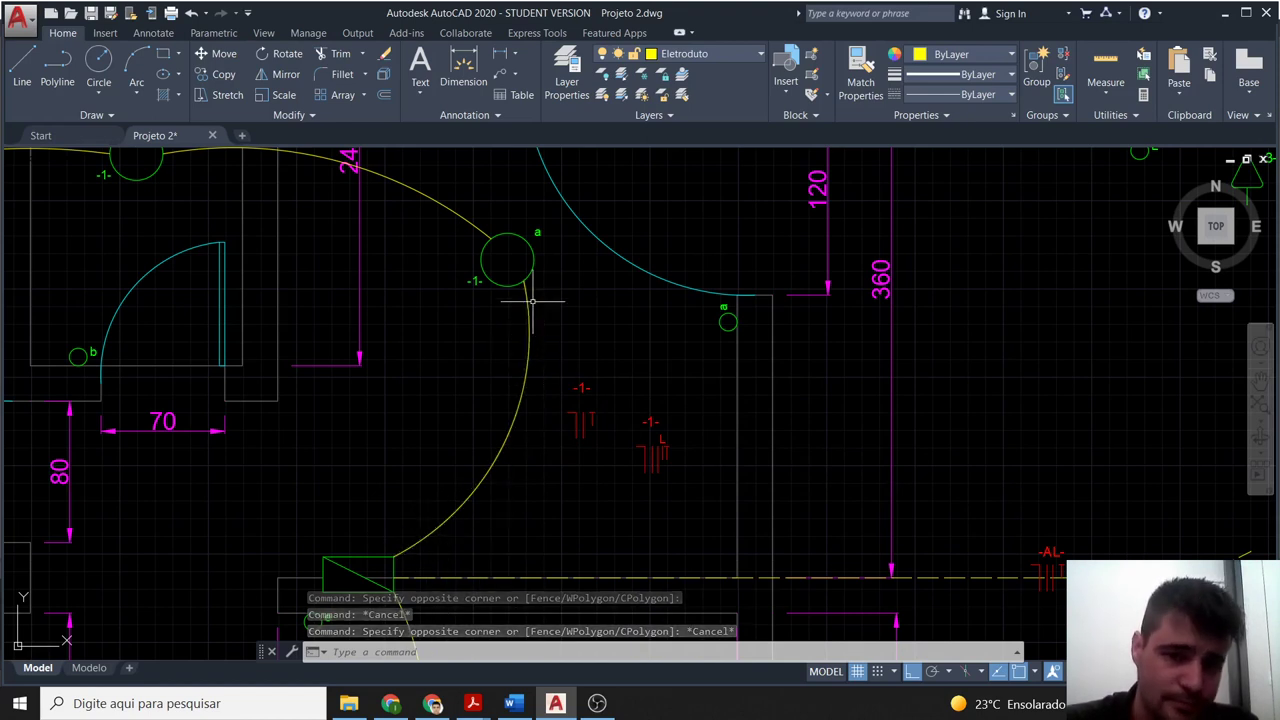
{"action": "left_click", "coordinate": [632, 457]}
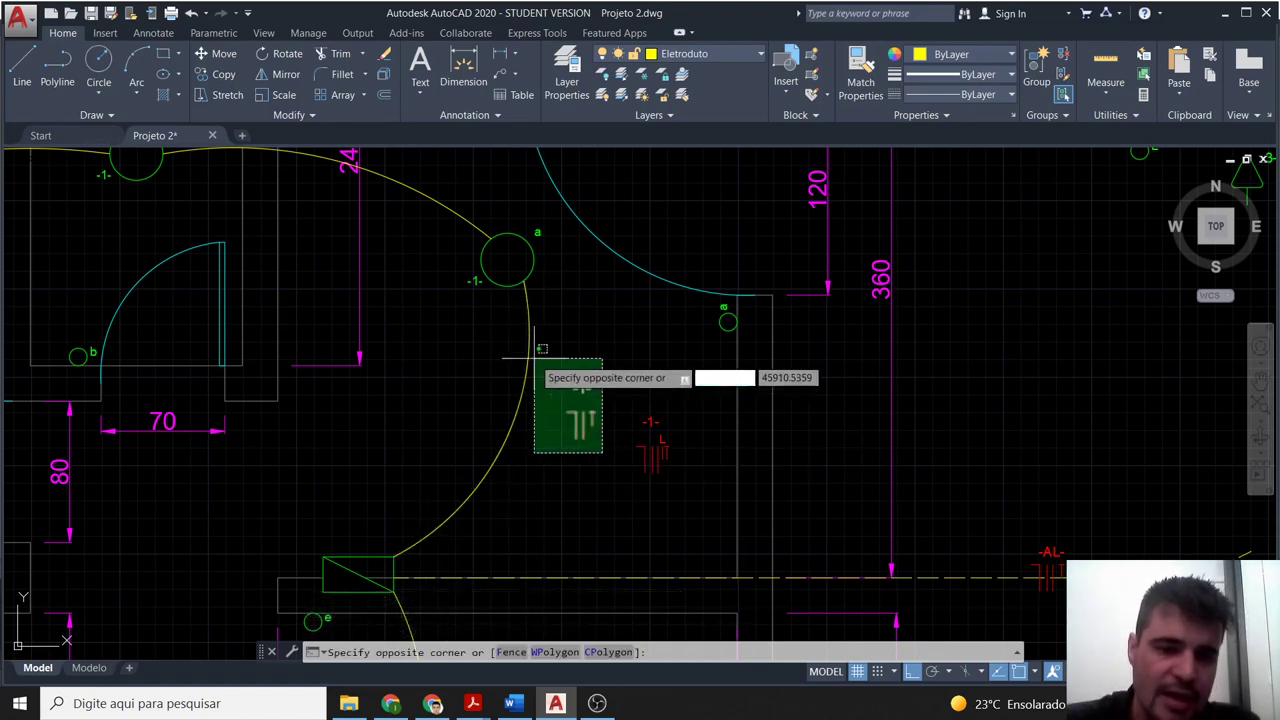
{"action": "left_click", "coordinate": [557, 363]}
{"action": "type", "text": "ro"}
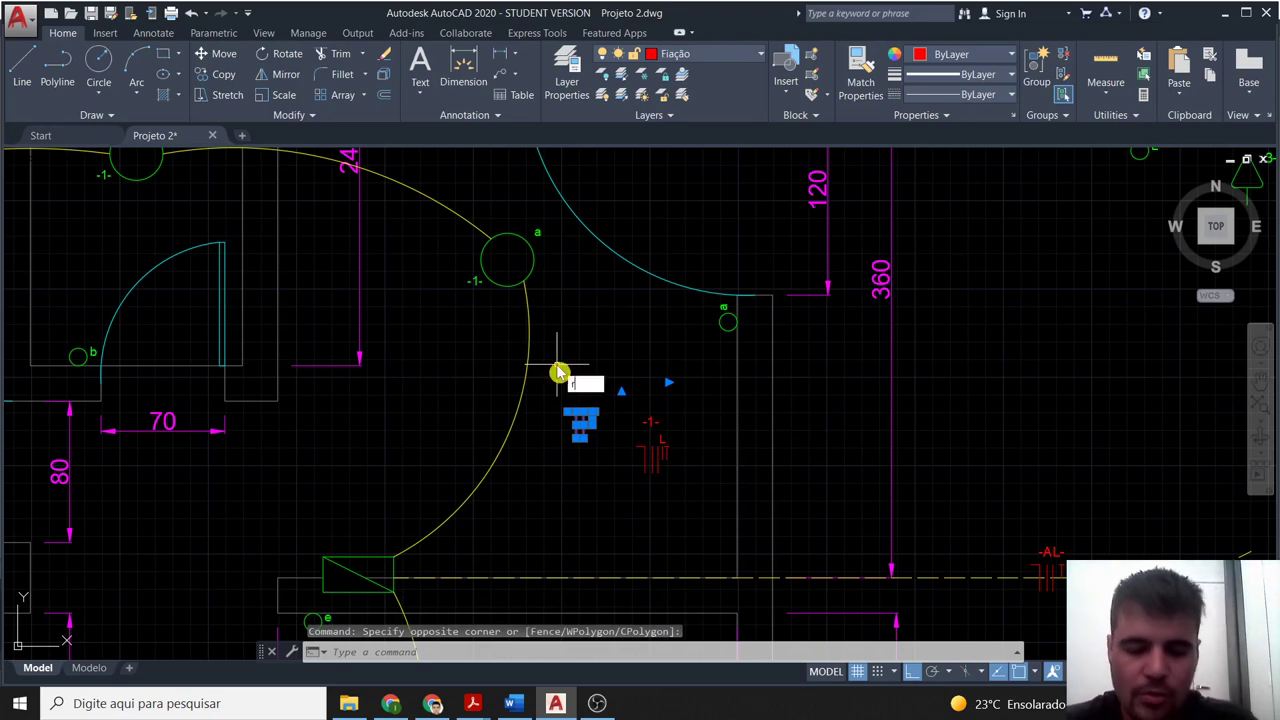
{"action": "key", "text": "Return"}
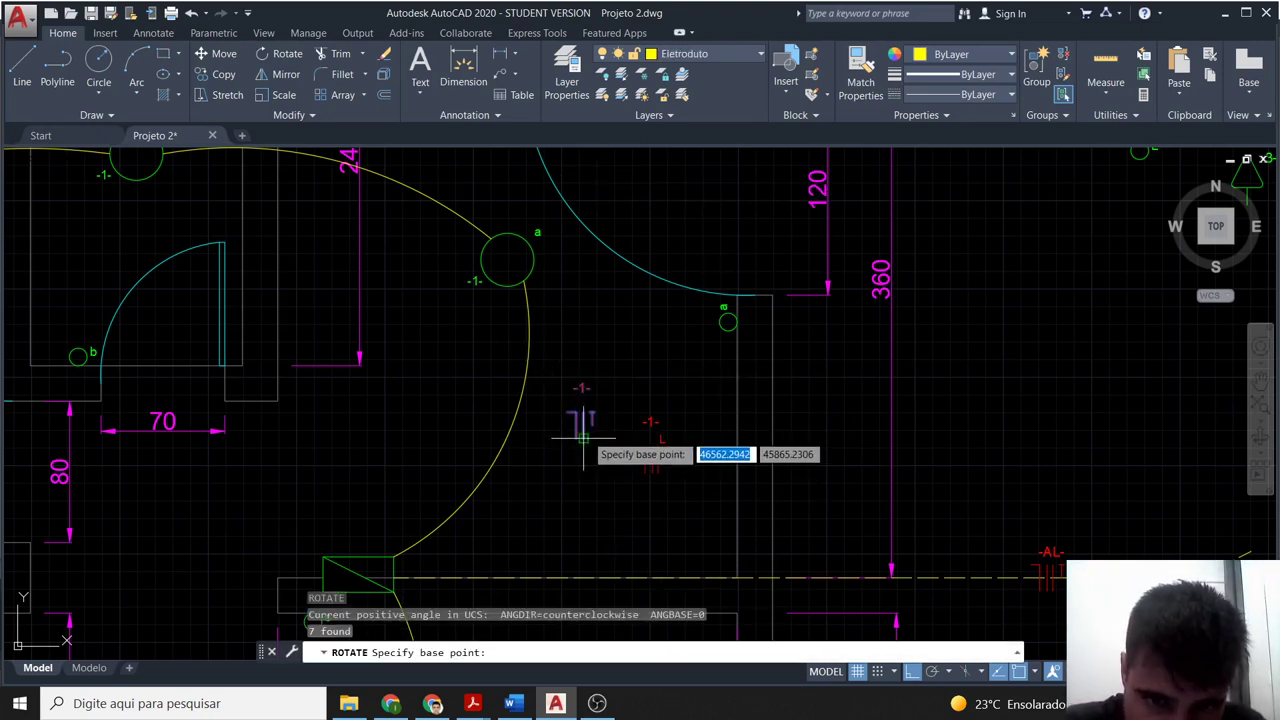
Rotate the -1- symbol freely with Ortho off, then undo the unwanted rotation.
{"action": "left_click", "coordinate": [583, 425]}
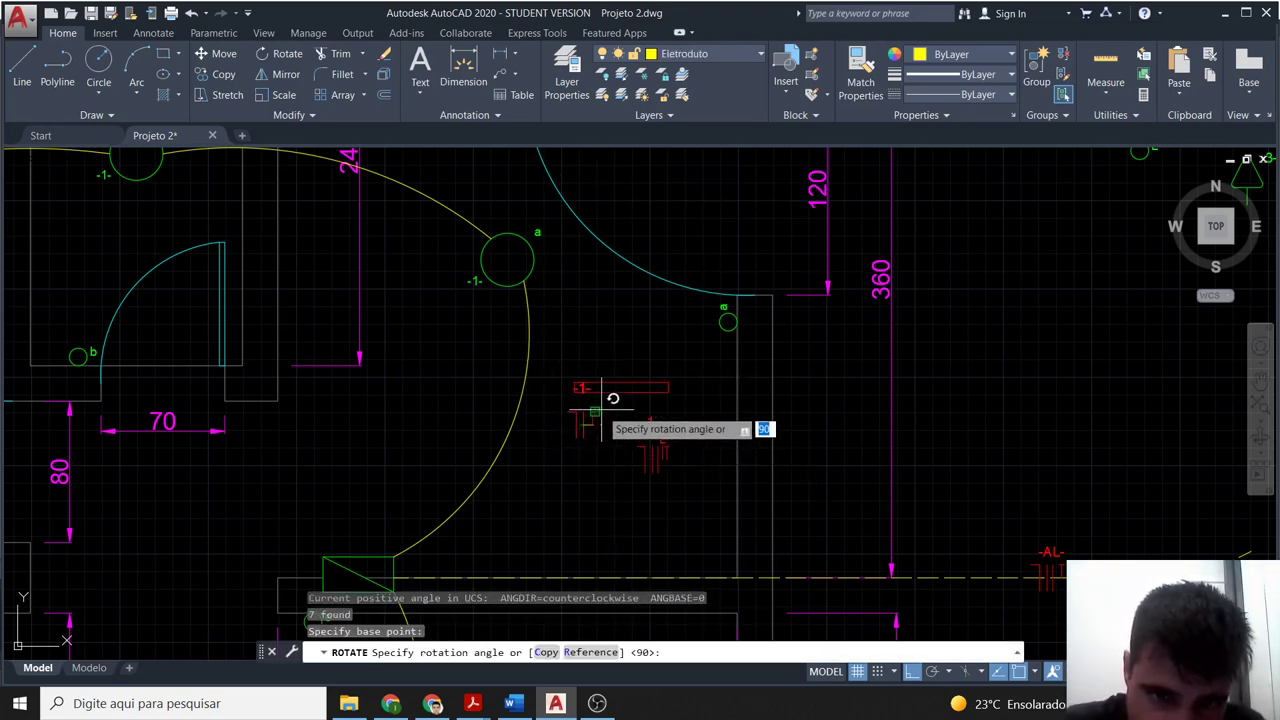
{"action": "left_click", "coordinate": [911, 675]}
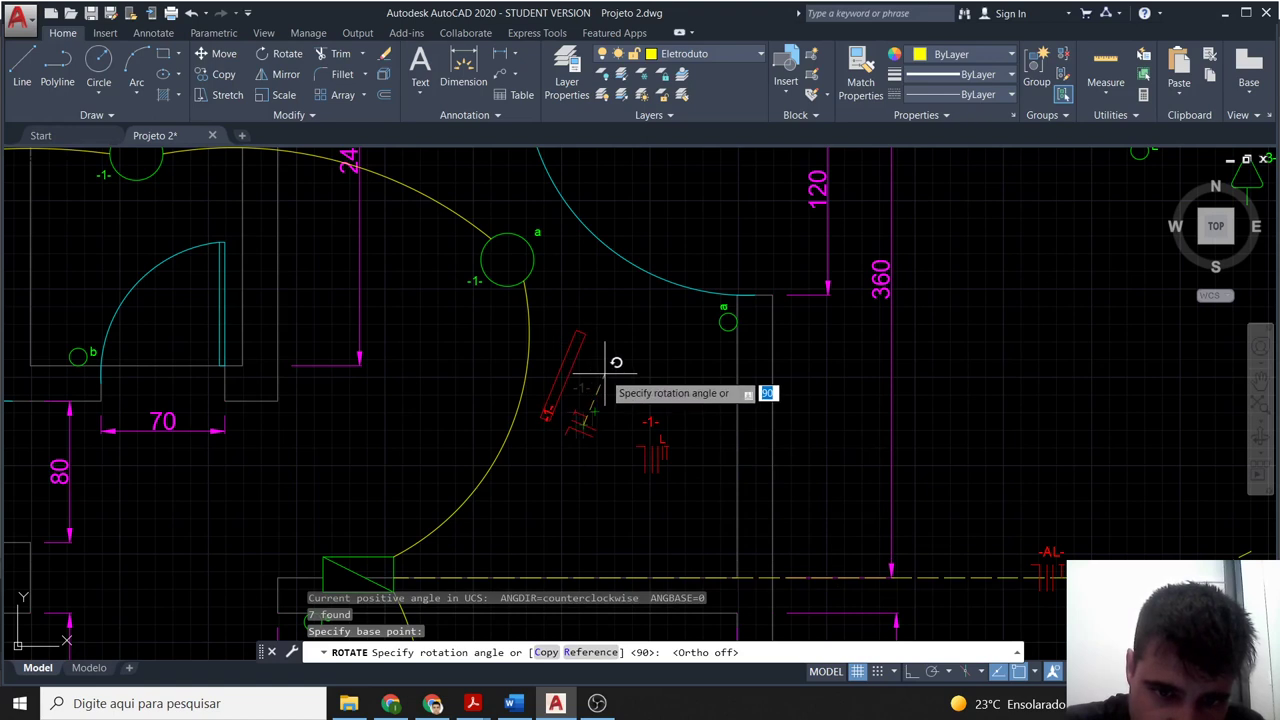
{"action": "key", "text": "Return"}
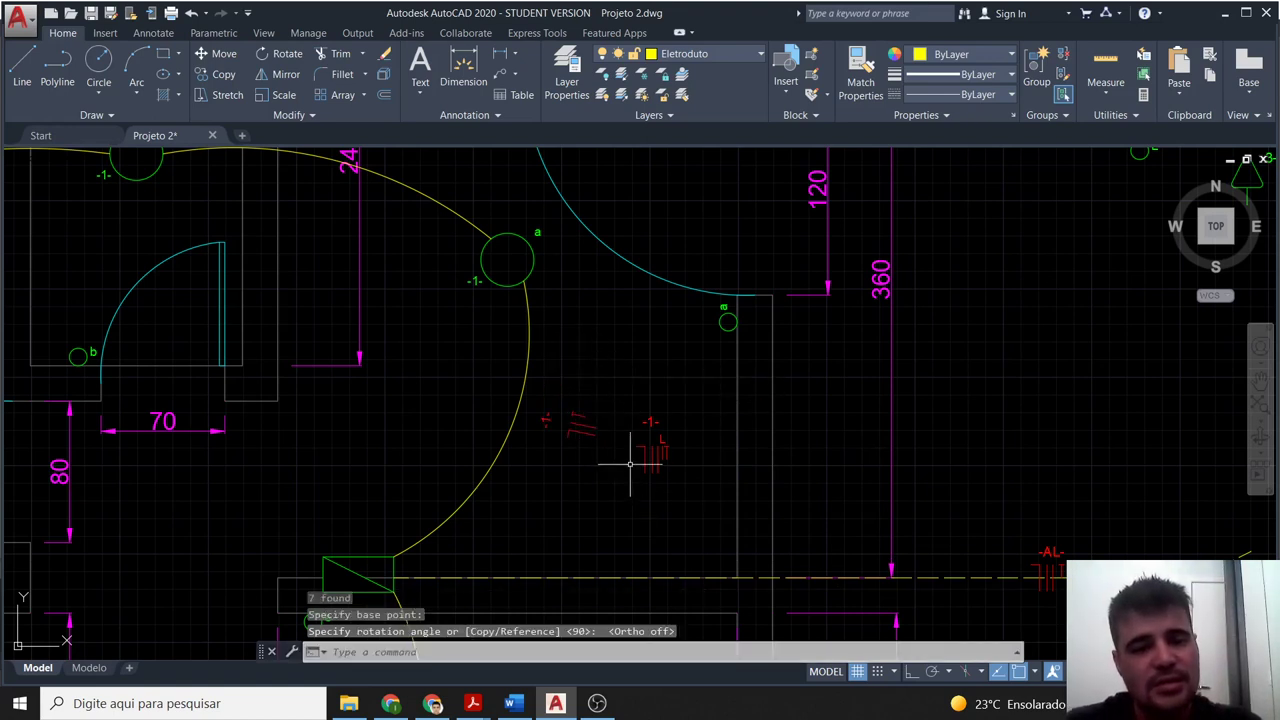
{"action": "key", "text": "ctrl+z"}
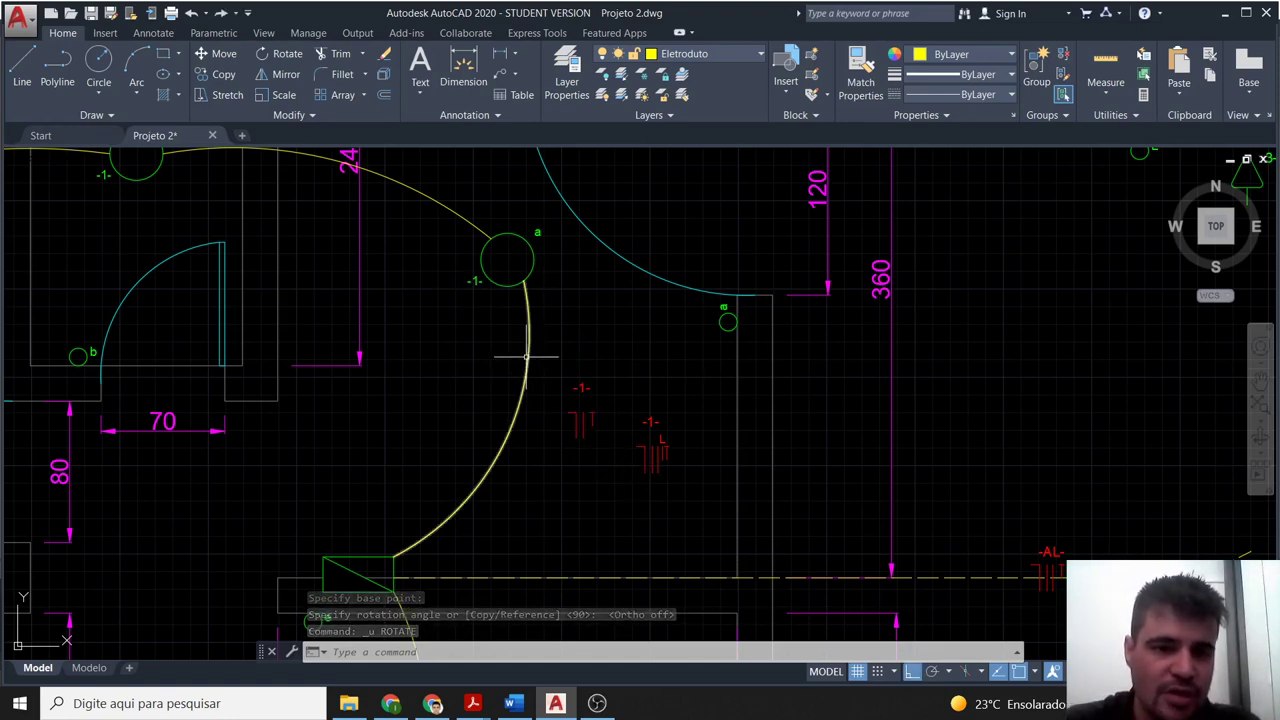
{"action": "key", "text": "Escape"}
{"action": "left_click", "coordinate": [604, 450]}
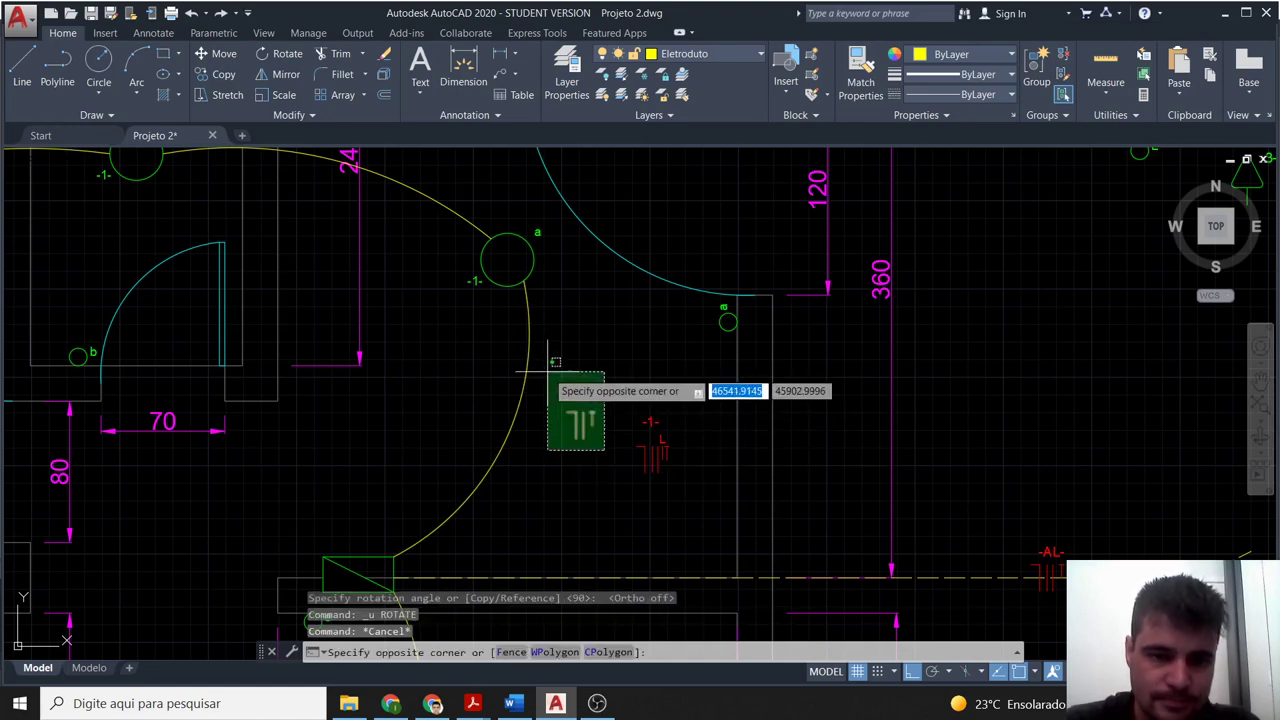
{"action": "key", "text": "Escape"}
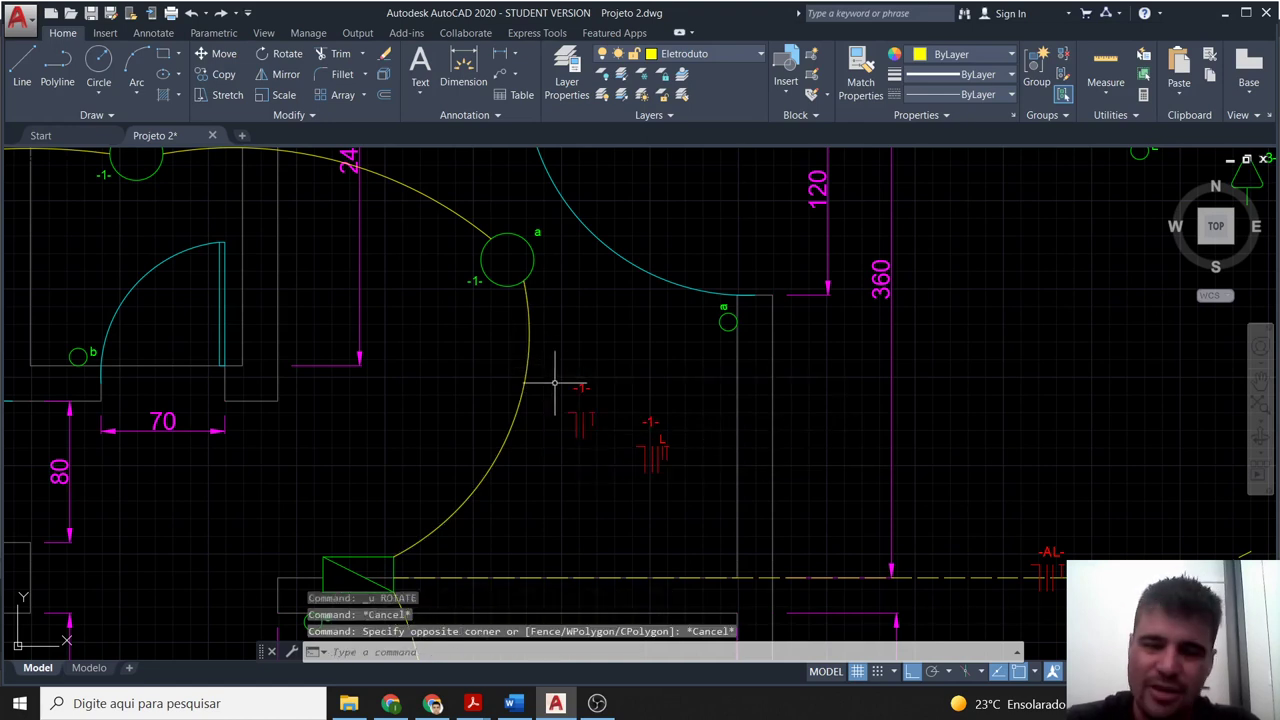
Rotate the wiring symbol again so it tilts to match the yellow arc.
{"action": "left_click", "coordinate": [598, 448]}
{"action": "left_click", "coordinate": [565, 378]}
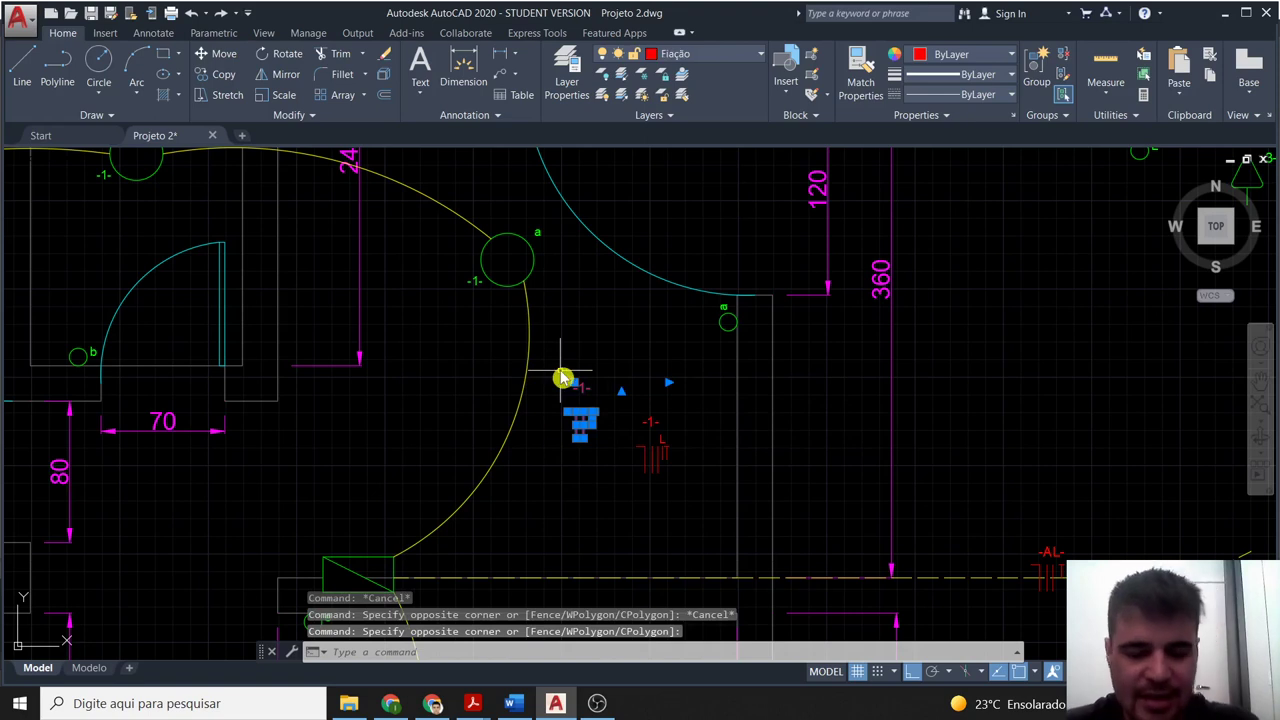
{"action": "type", "text": "ro"}
{"action": "key", "text": "Return"}
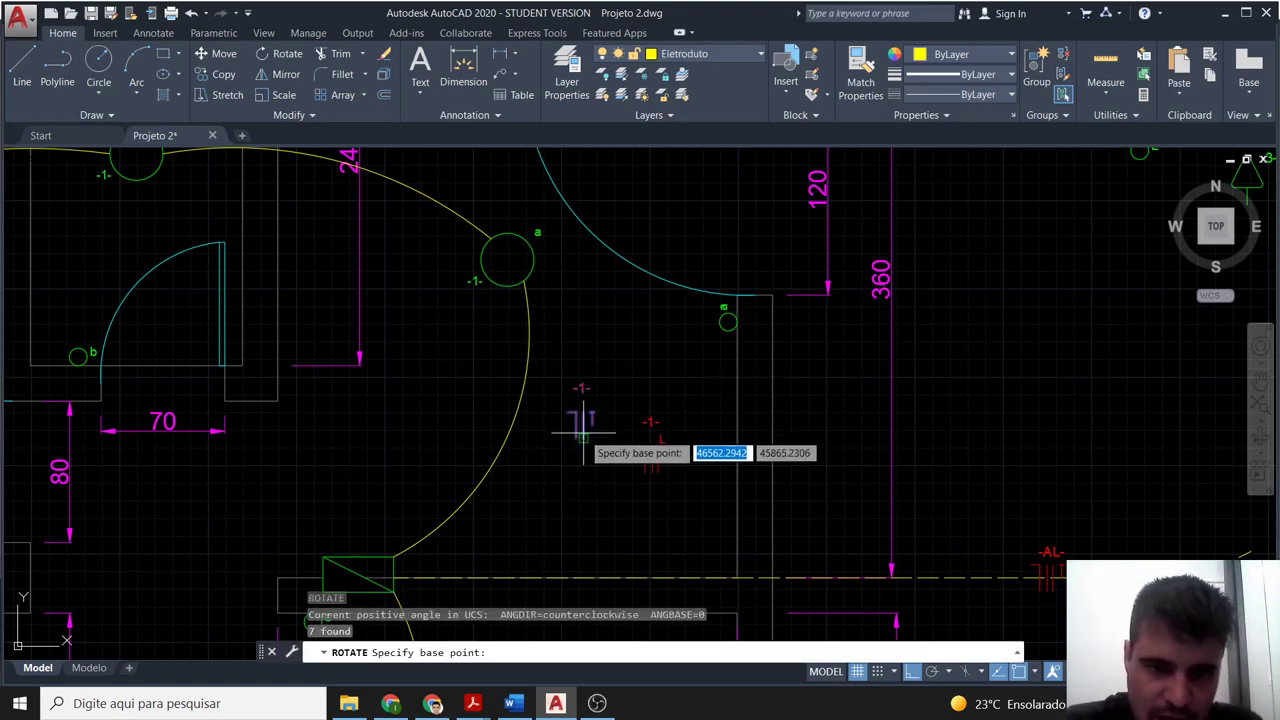
{"action": "left_click", "coordinate": [592, 426]}
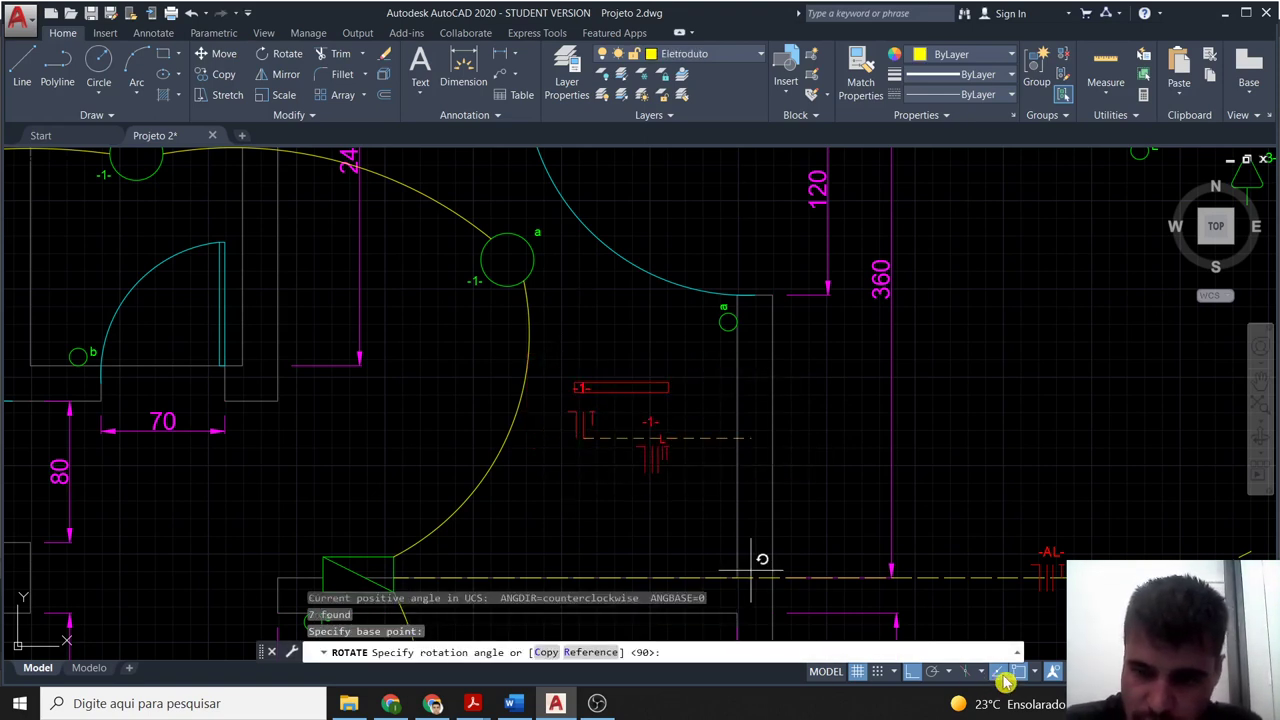
{"action": "left_click", "coordinate": [910, 673]}
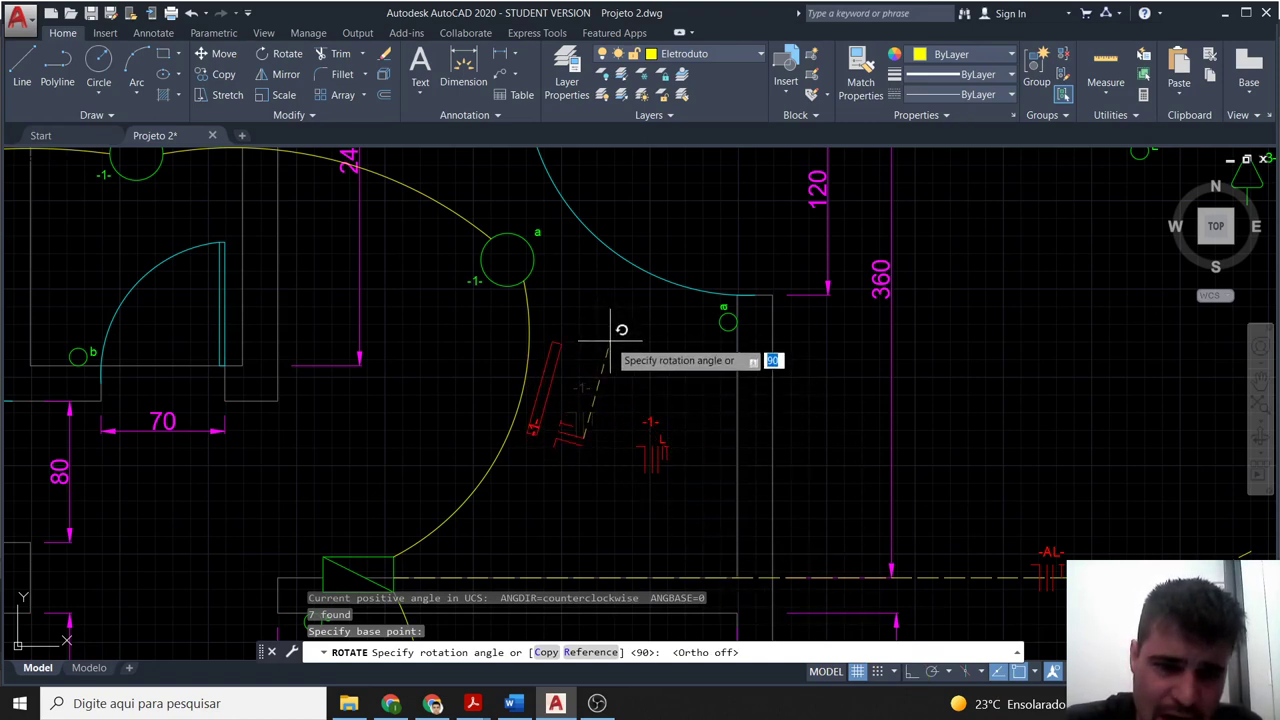
{"action": "left_click", "coordinate": [608, 338]}
Reselect the tilted wiring symbol to move it.
{"action": "left_click", "coordinate": [598, 470]}
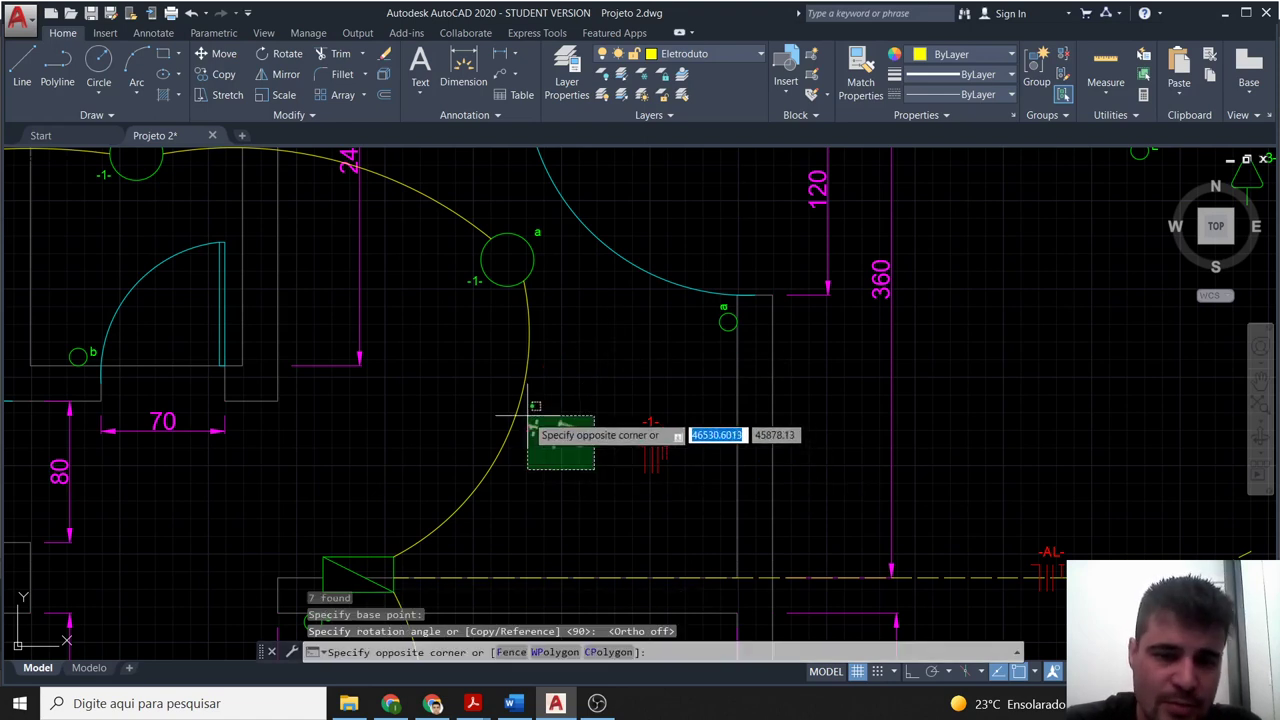
{"action": "left_click", "coordinate": [527, 414]}
{"action": "key", "text": "Return"}
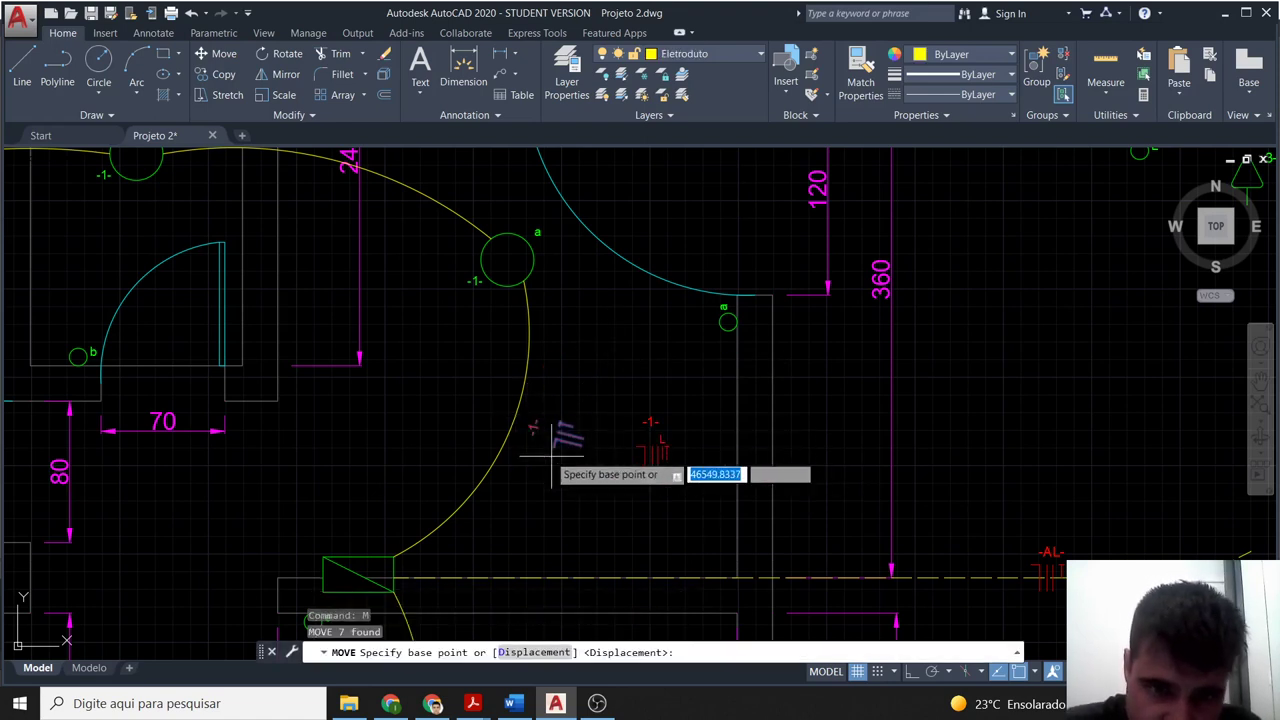
Move the tilted -1- symbol onto the yellow conduit arc below light a and check the result.
{"action": "scroll", "coordinate": [543, 430], "scroll_direction": "up", "scroll_amount": 2}
{"action": "scroll", "coordinate": [550, 445], "scroll_direction": "up", "scroll_amount": 2}
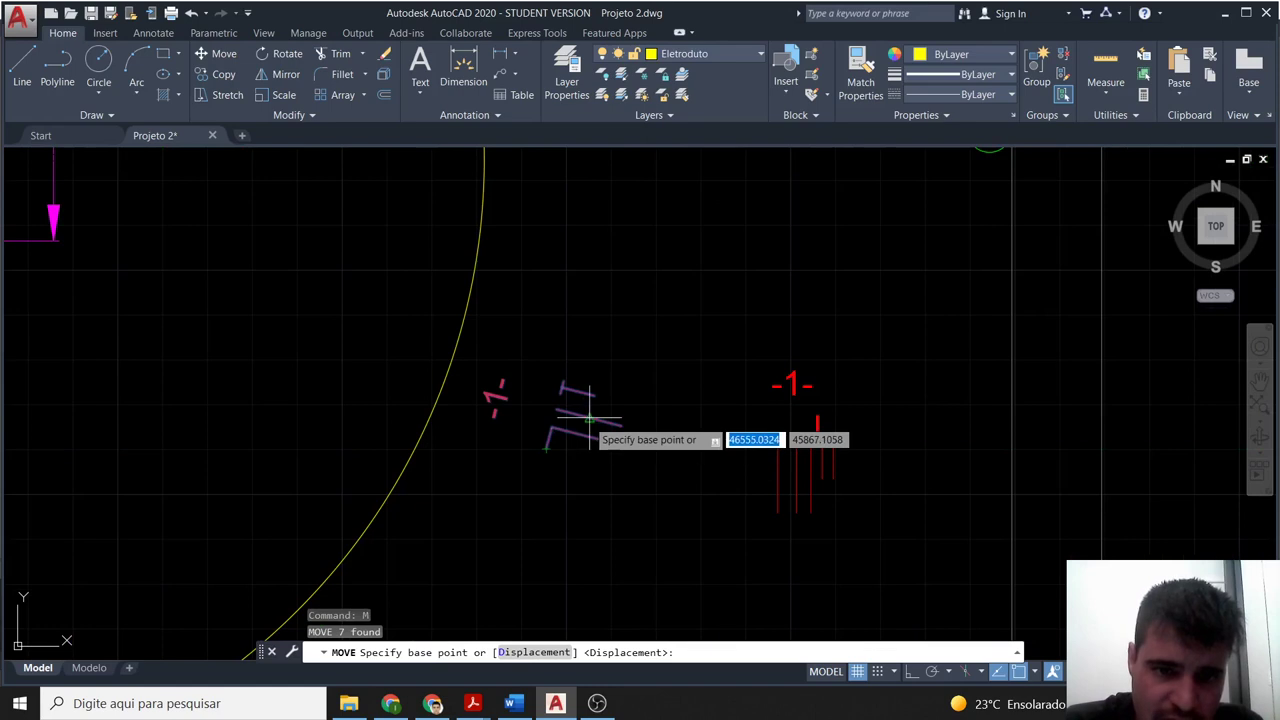
{"action": "left_click", "coordinate": [588, 415]}
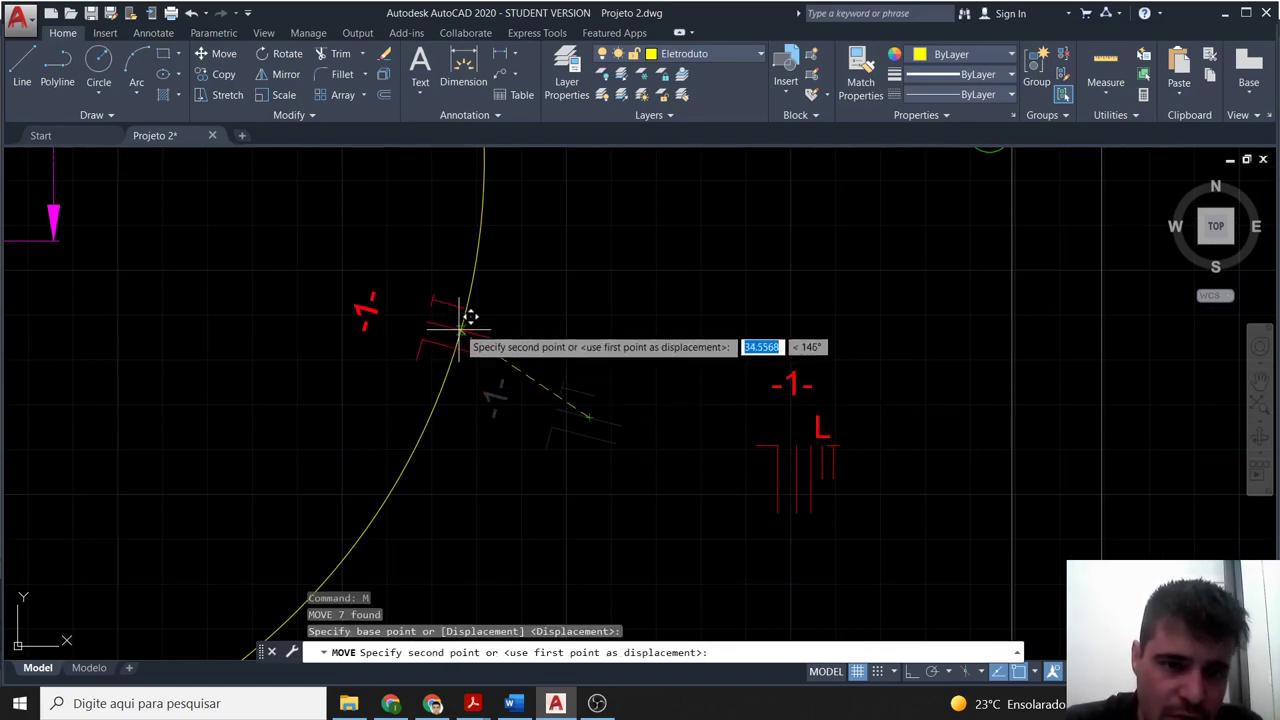
{"action": "left_click", "coordinate": [461, 318]}
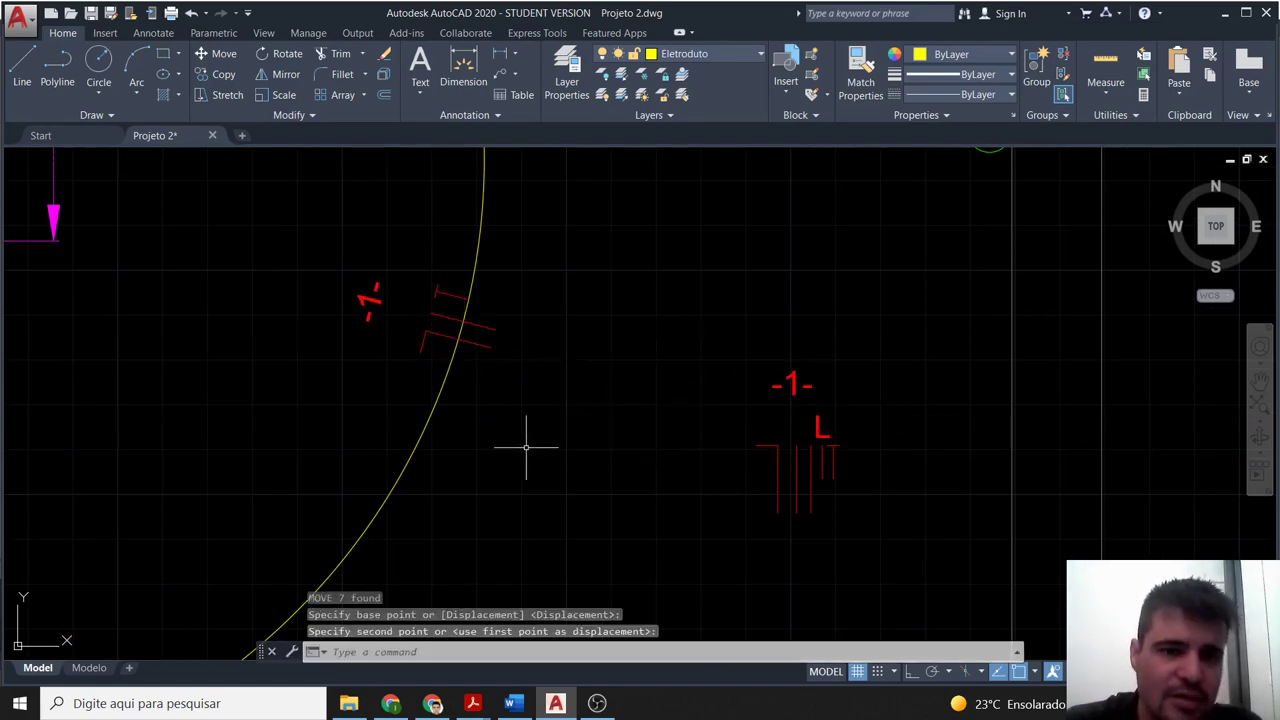
{"action": "scroll", "coordinate": [527, 447], "scroll_direction": "down", "scroll_amount": 3}
{"action": "scroll", "coordinate": [558, 524], "scroll_direction": "down", "scroll_amount": 2}
{"action": "middle_click_drag", "start_coordinate": [557, 523], "coordinate": [590, 476]}
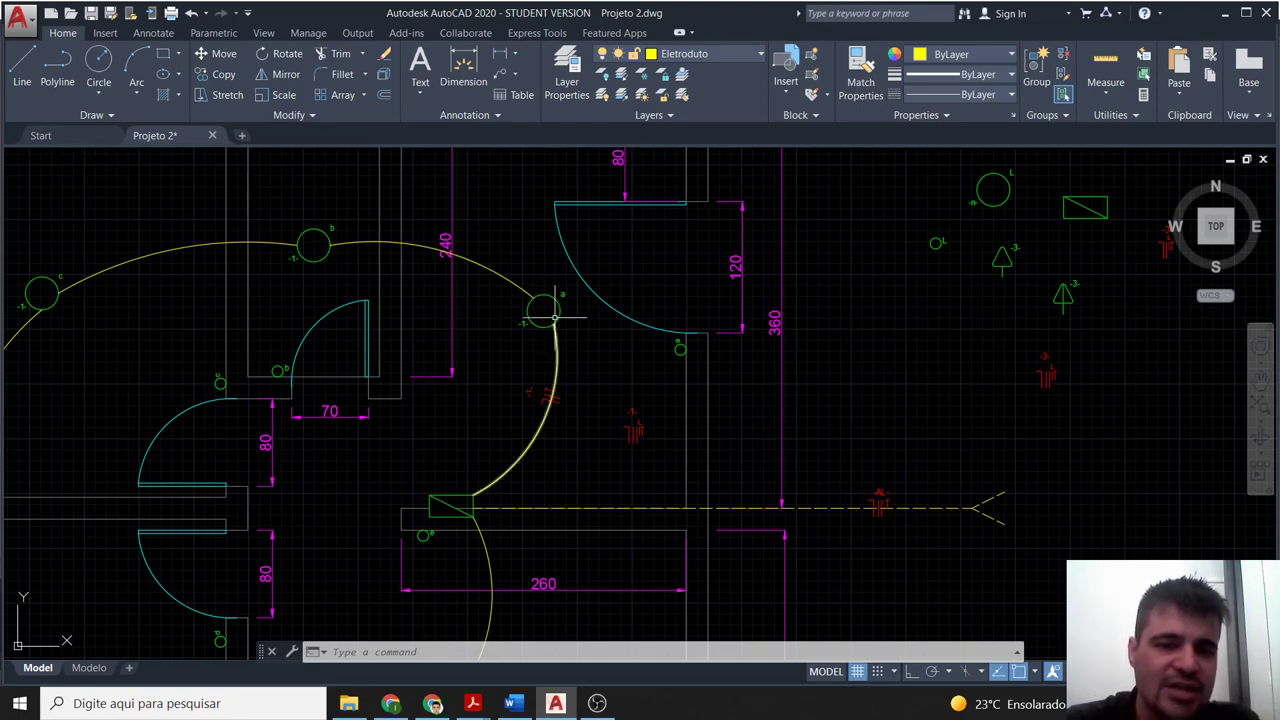
{"action": "scroll", "coordinate": [545, 305], "scroll_direction": "up", "scroll_amount": 2}
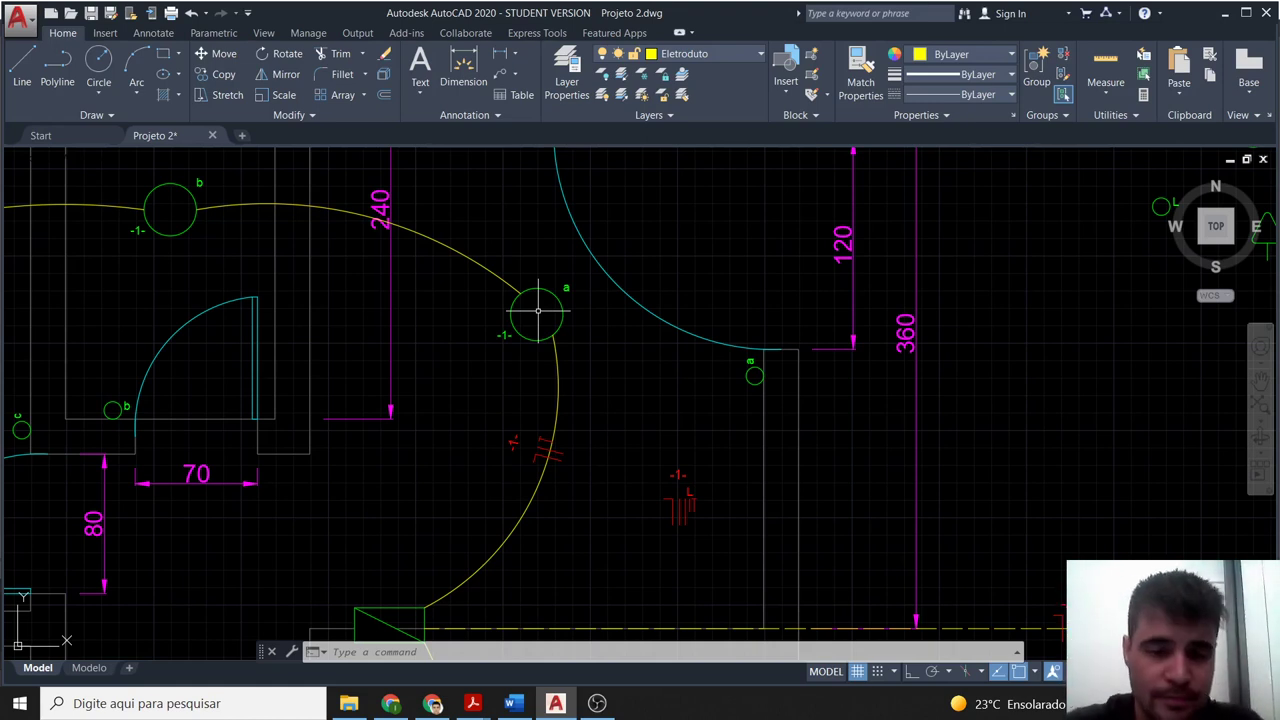
{"action": "scroll", "coordinate": [603, 425], "scroll_direction": "up", "scroll_amount": 2}
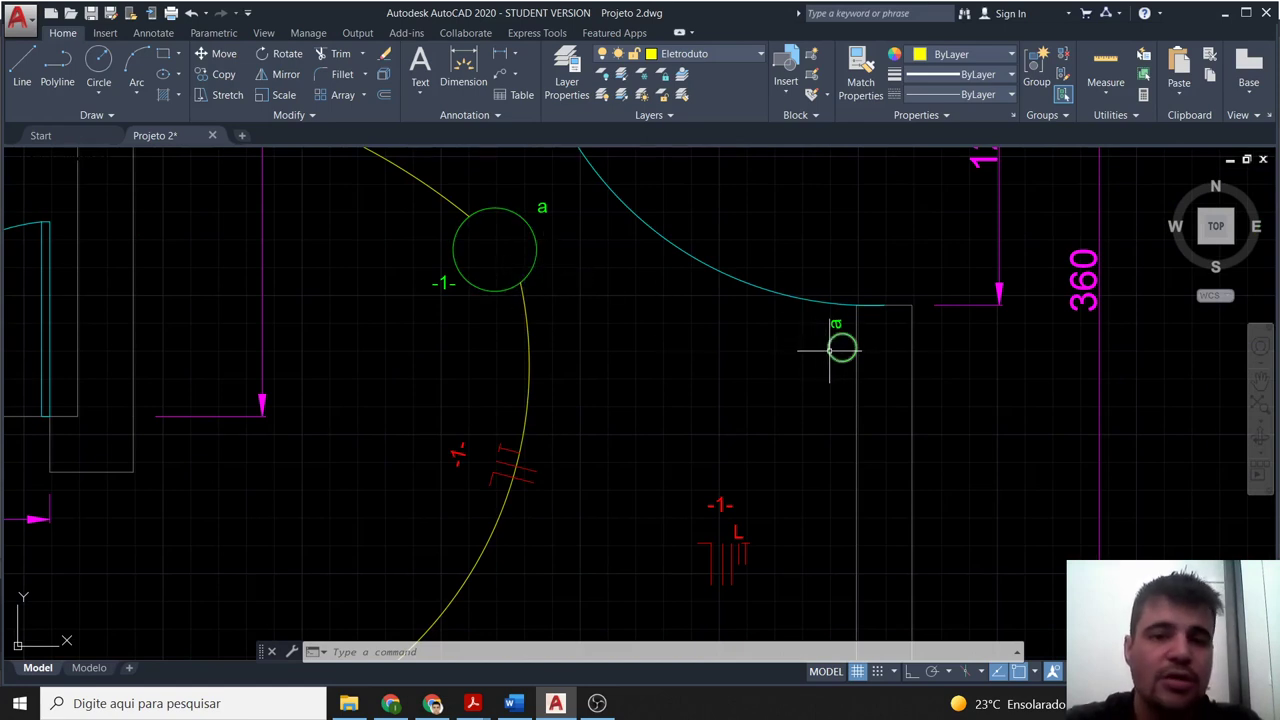
{"action": "key", "text": "Escape"}
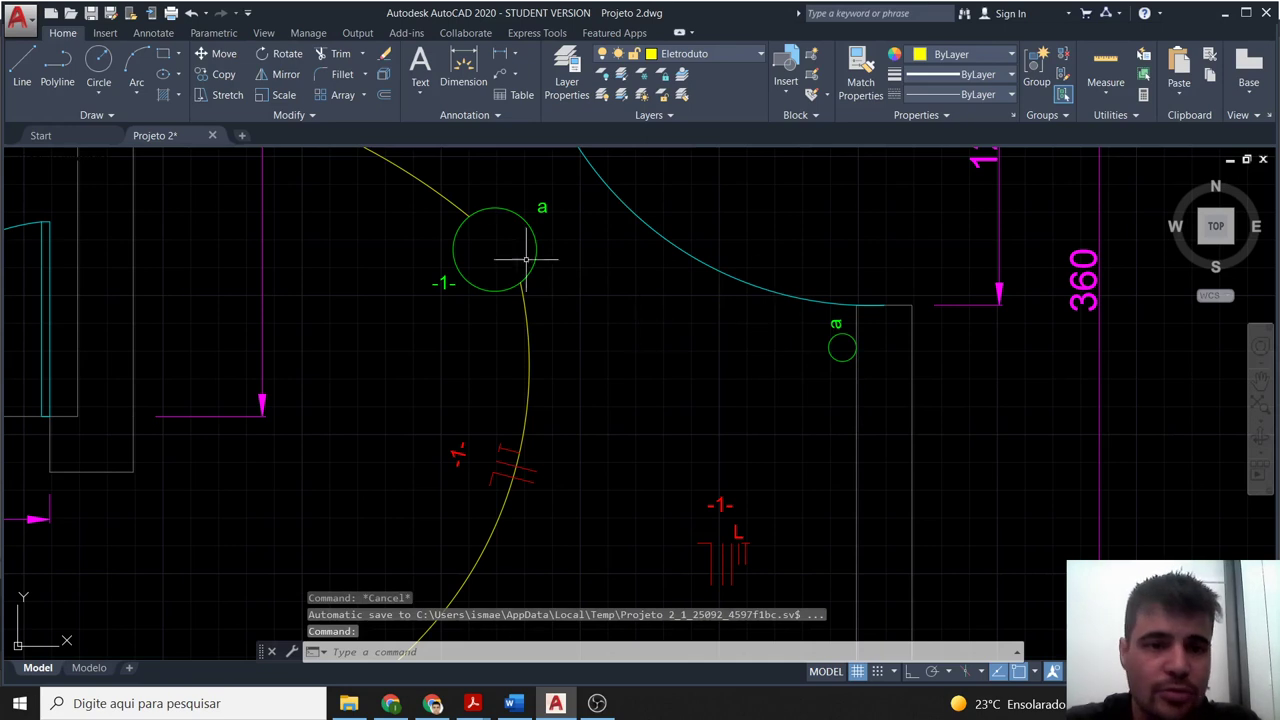
Draw a three-point arc from the large light a circle to the small circle a at right.
{"action": "left_click", "coordinate": [136, 70]}
{"action": "left_click", "coordinate": [523, 290]}
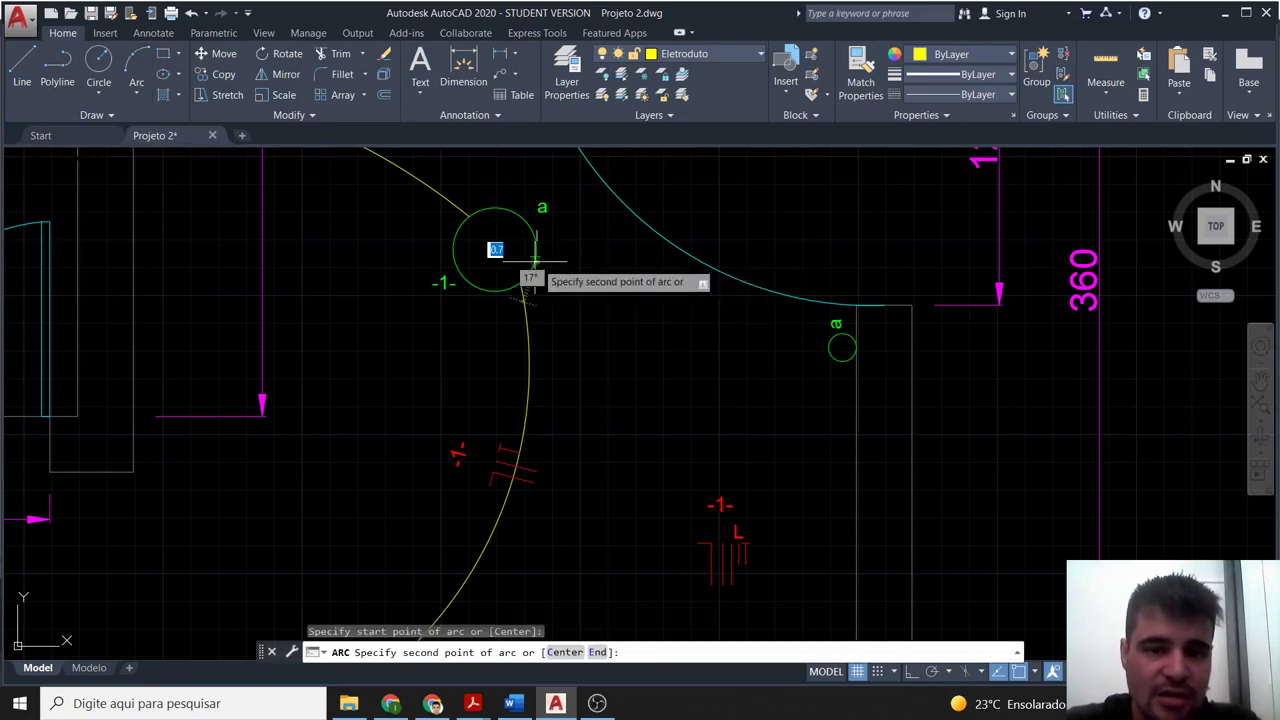
{"action": "left_click", "coordinate": [686, 341]}
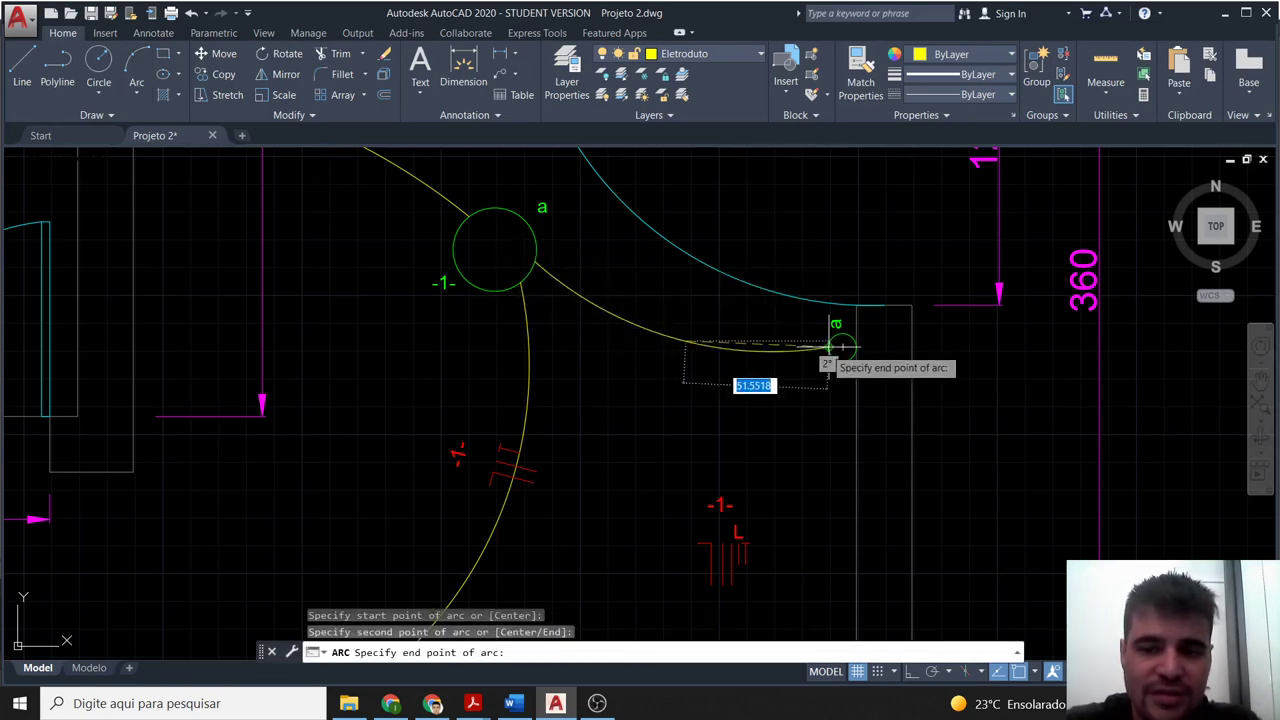
{"action": "key", "text": "Escape"}
{"action": "scroll", "coordinate": [649, 437], "scroll_direction": "down", "scroll_amount": 4}
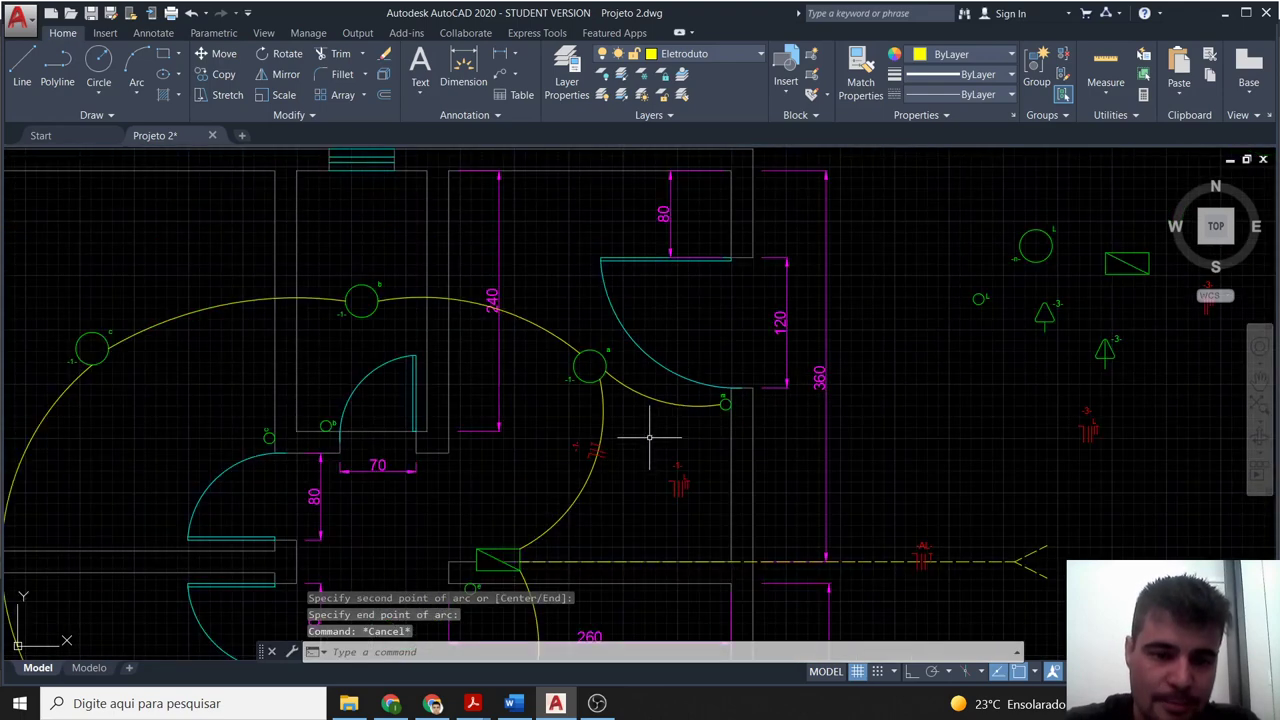
{"action": "scroll", "coordinate": [649, 437], "scroll_direction": "up", "scroll_amount": 4}
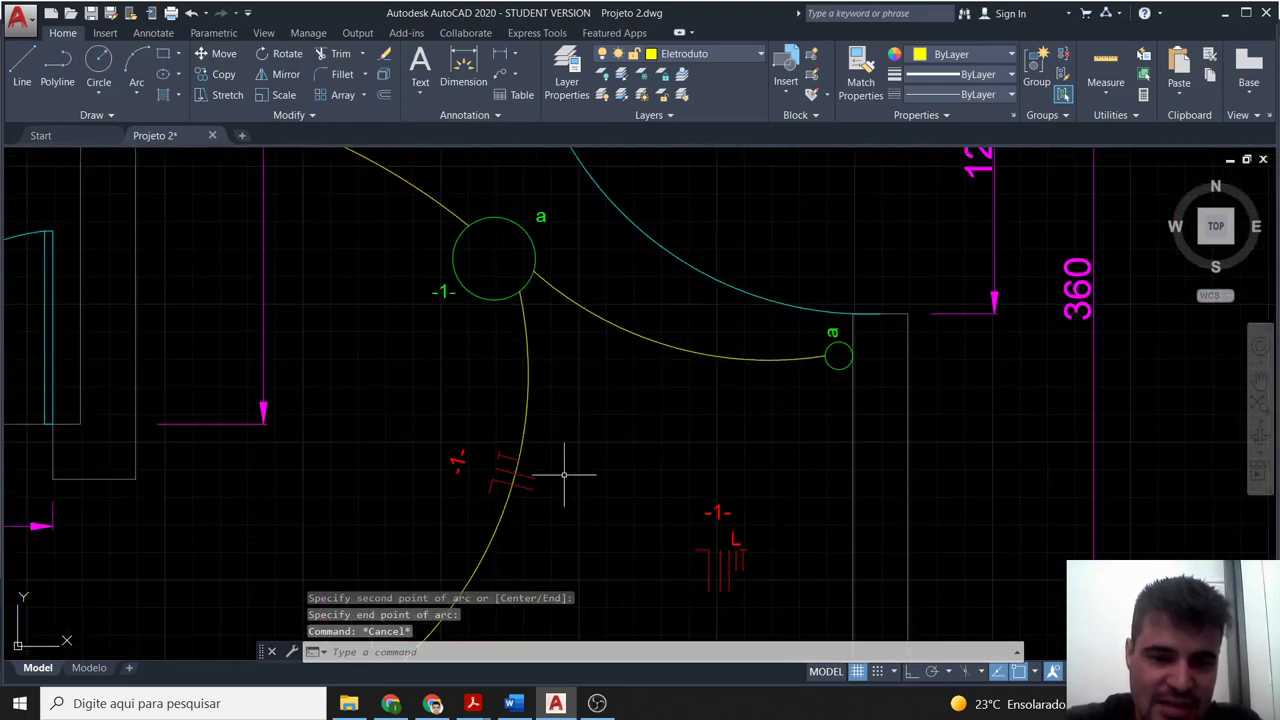
Copy the lower -1- wiring symbol but cancel the paste, then zoom to inspect the symbols.
{"action": "left_click", "coordinate": [765, 600]}
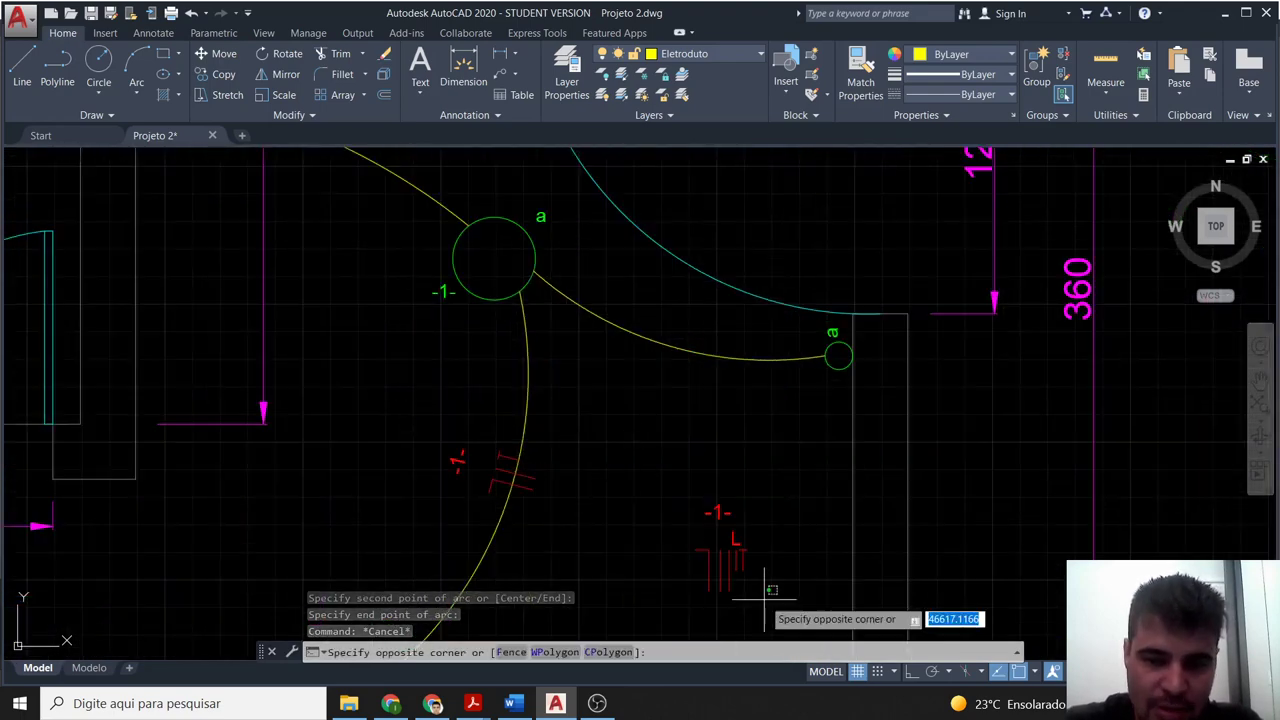
{"action": "left_click", "coordinate": [665, 487]}
{"action": "key", "text": "ctrl+c"}
{"action": "key", "text": "ctrl+v"}
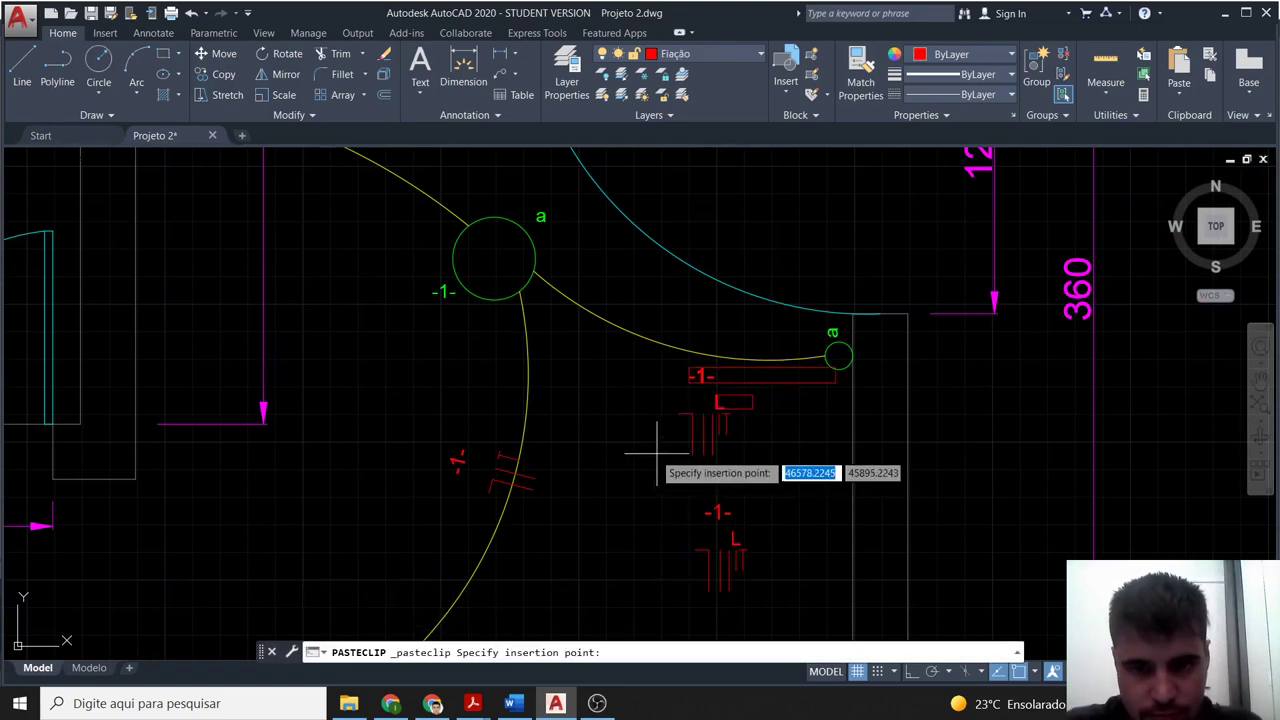
{"action": "key", "text": "Escape"}
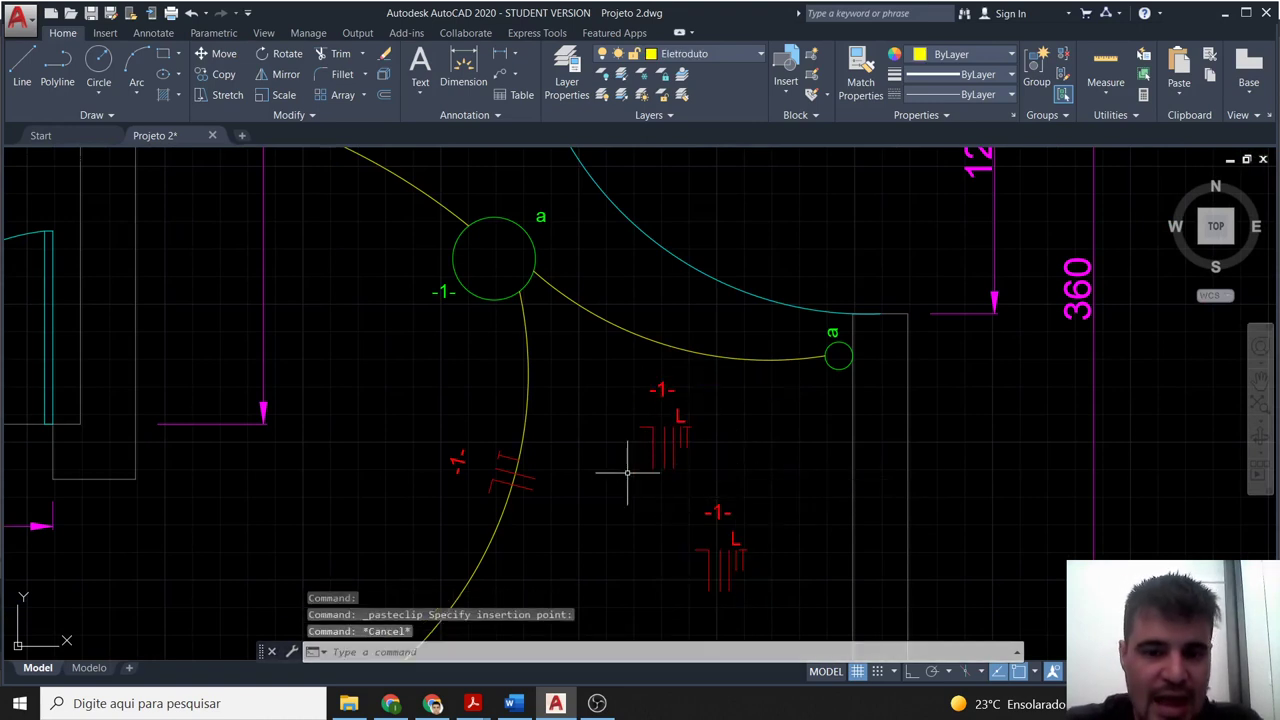
{"action": "scroll", "coordinate": [628, 472], "scroll_direction": "up", "scroll_amount": 2}
{"action": "scroll", "coordinate": [644, 466], "scroll_direction": "down", "scroll_amount": 1}
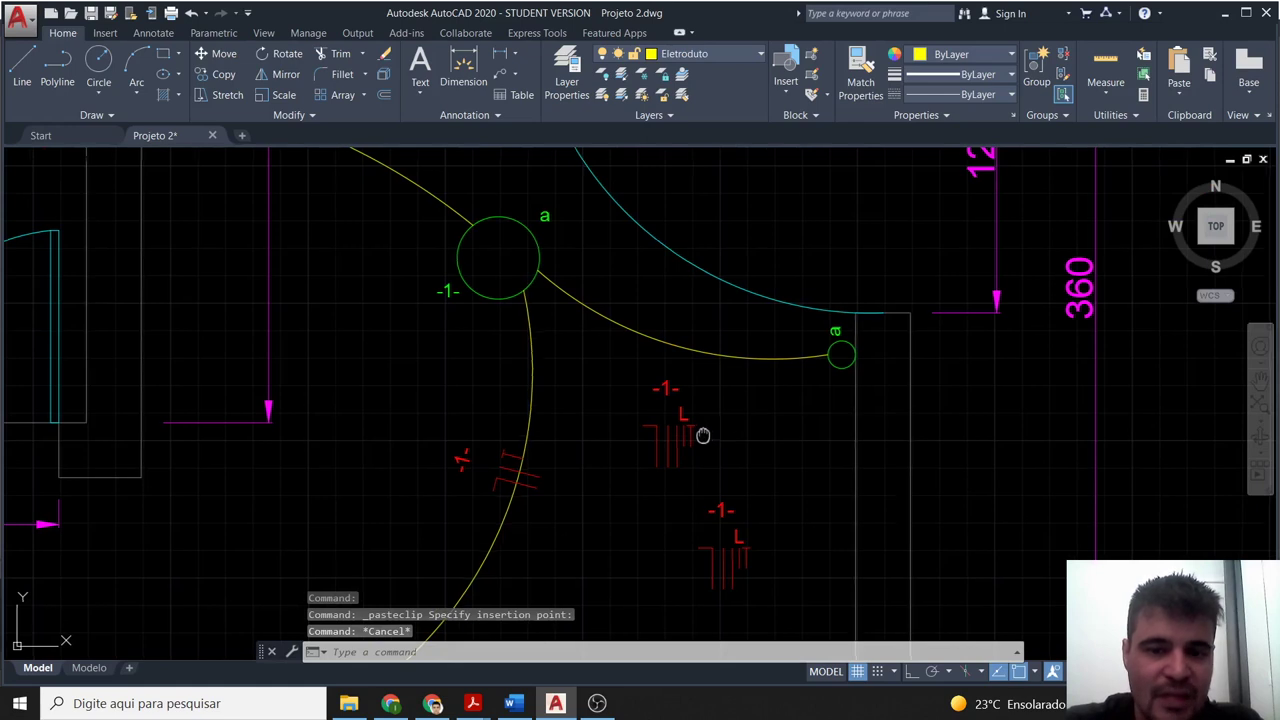
{"action": "scroll", "coordinate": [645, 462], "scroll_direction": "down", "scroll_amount": 1}
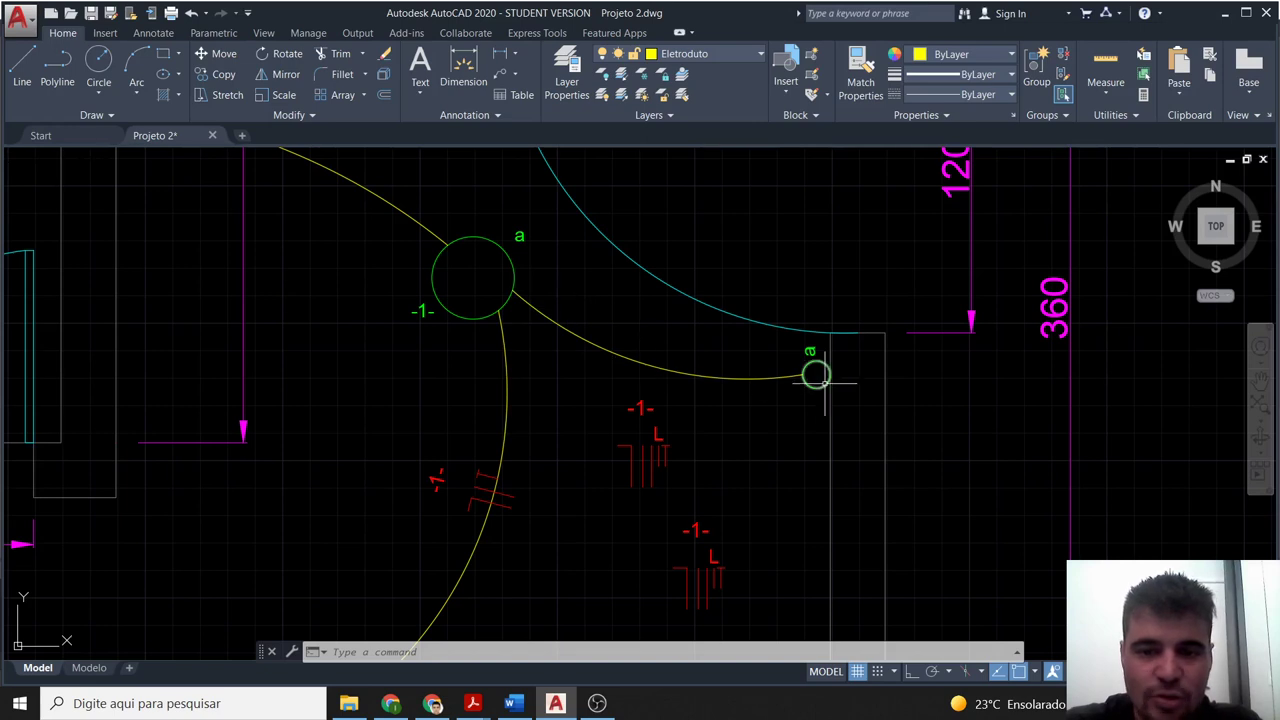
{"action": "scroll", "coordinate": [630, 466], "scroll_direction": "up", "scroll_amount": 2}
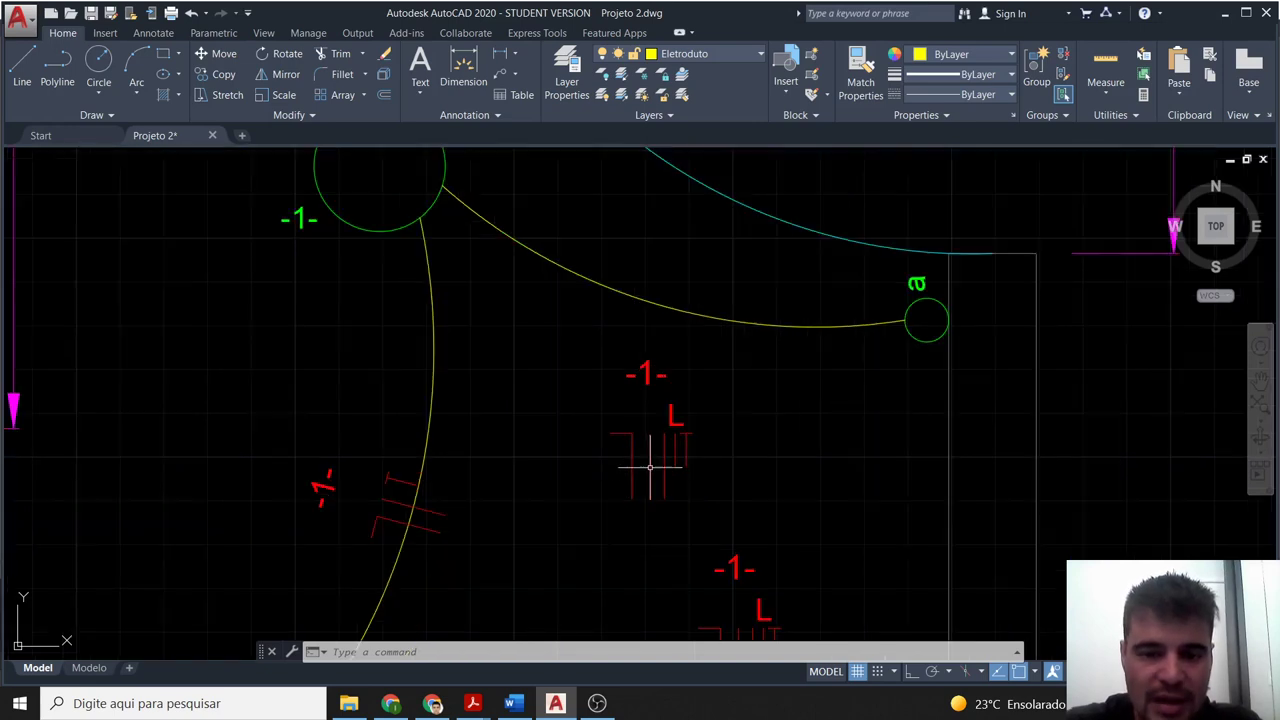
{"action": "scroll", "coordinate": [649, 452], "scroll_direction": "down", "scroll_amount": 2}
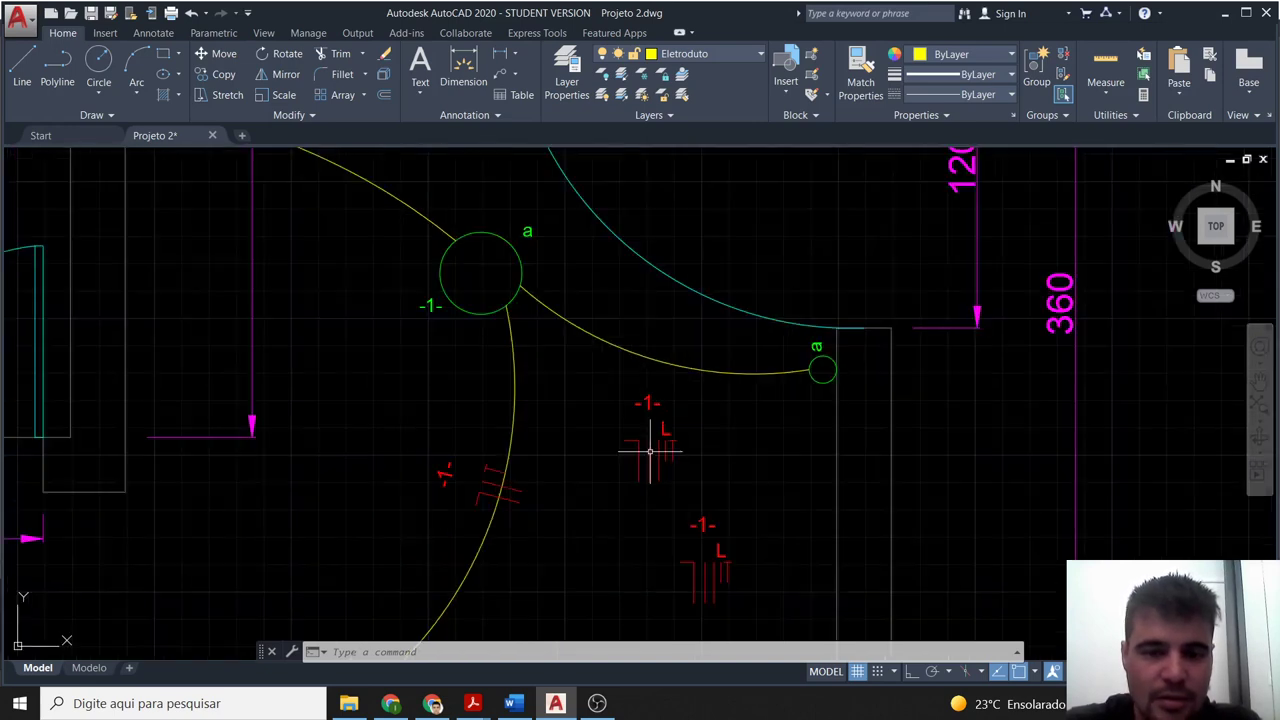
{"action": "left_click", "coordinate": [570, 502]}
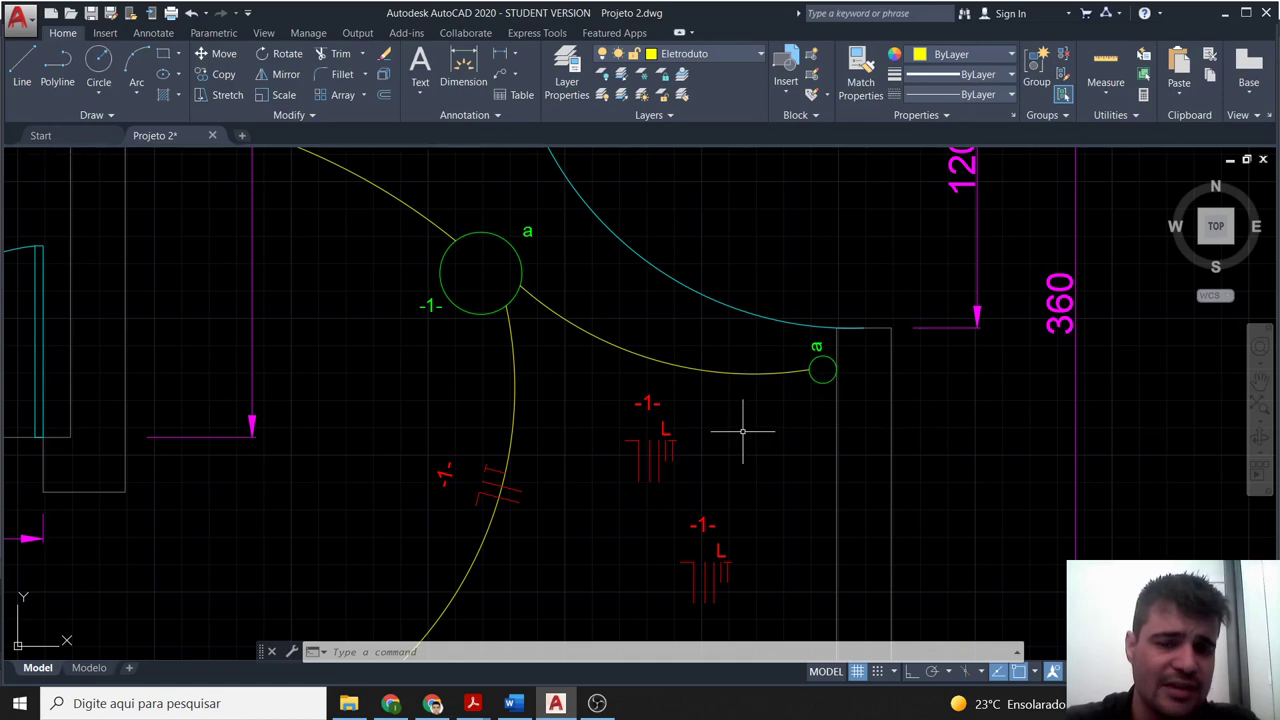
{"action": "scroll", "coordinate": [742, 432], "scroll_direction": "up", "scroll_amount": 2}
Erase the surplus red tick lines from the middle -1- symbol, keeping two vertical strokes.
{"action": "left_click", "coordinate": [631, 452]}
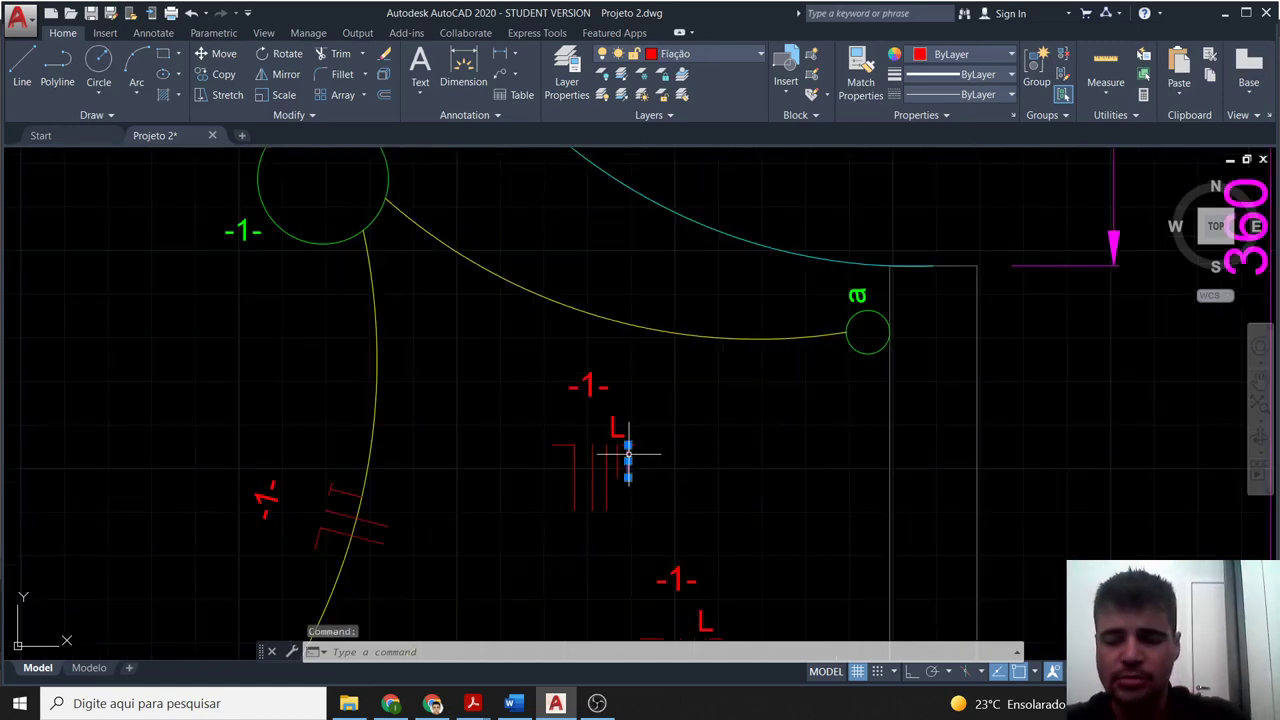
{"action": "key", "text": "Delete"}
{"action": "left_click", "coordinate": [628, 446]}
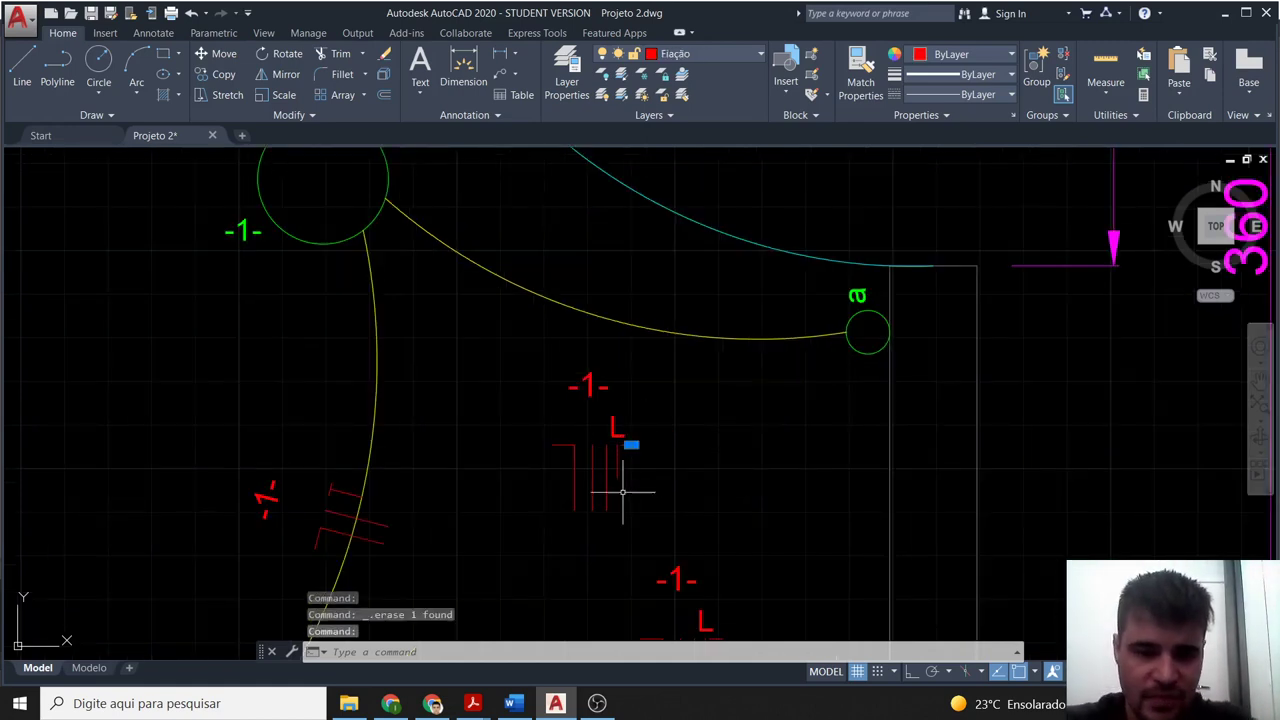
{"action": "key", "text": "Delete"}
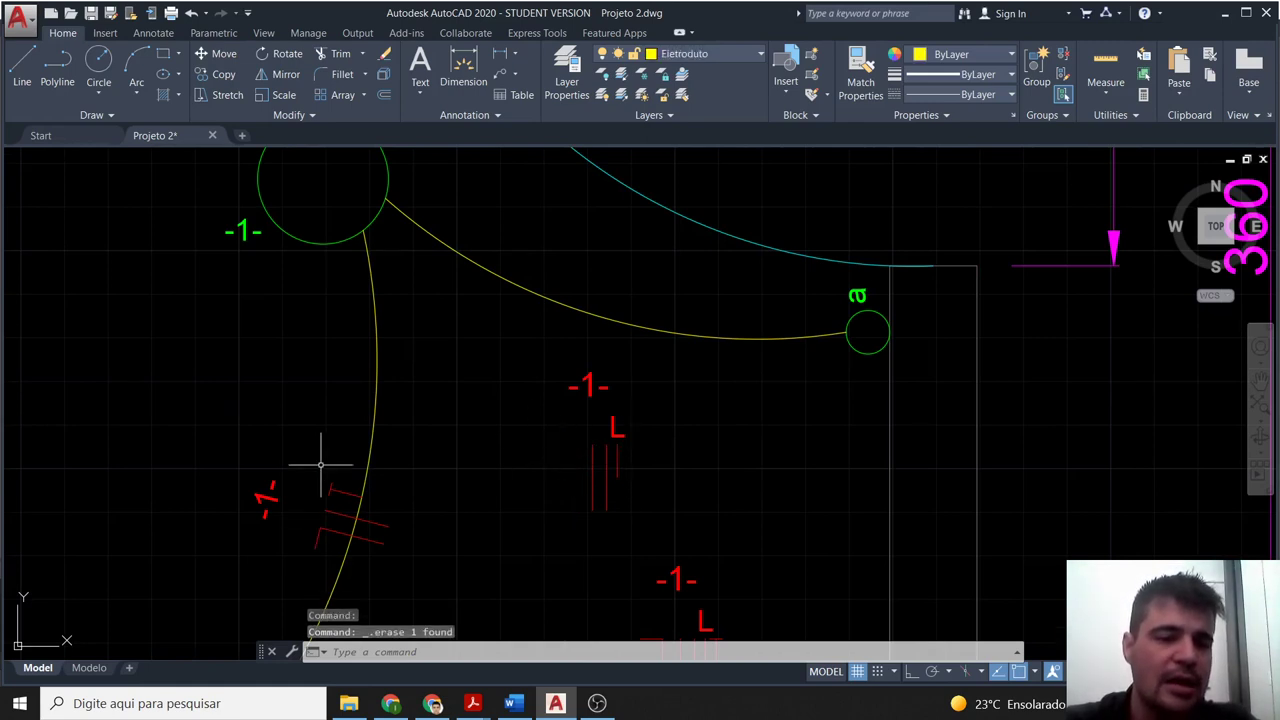
{"action": "scroll", "coordinate": [320, 464], "scroll_direction": "down", "scroll_amount": 2}
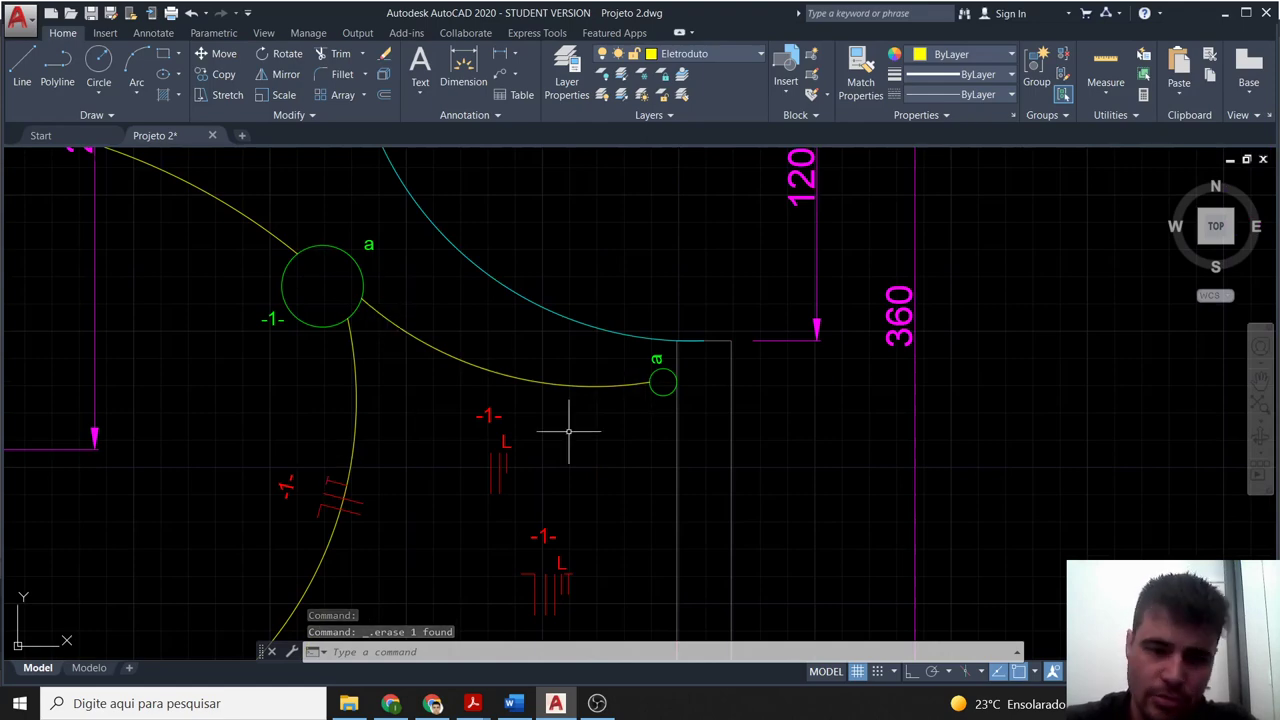
{"action": "scroll", "coordinate": [568, 432], "scroll_direction": "up", "scroll_amount": 2}
{"action": "left_click", "coordinate": [448, 490]}
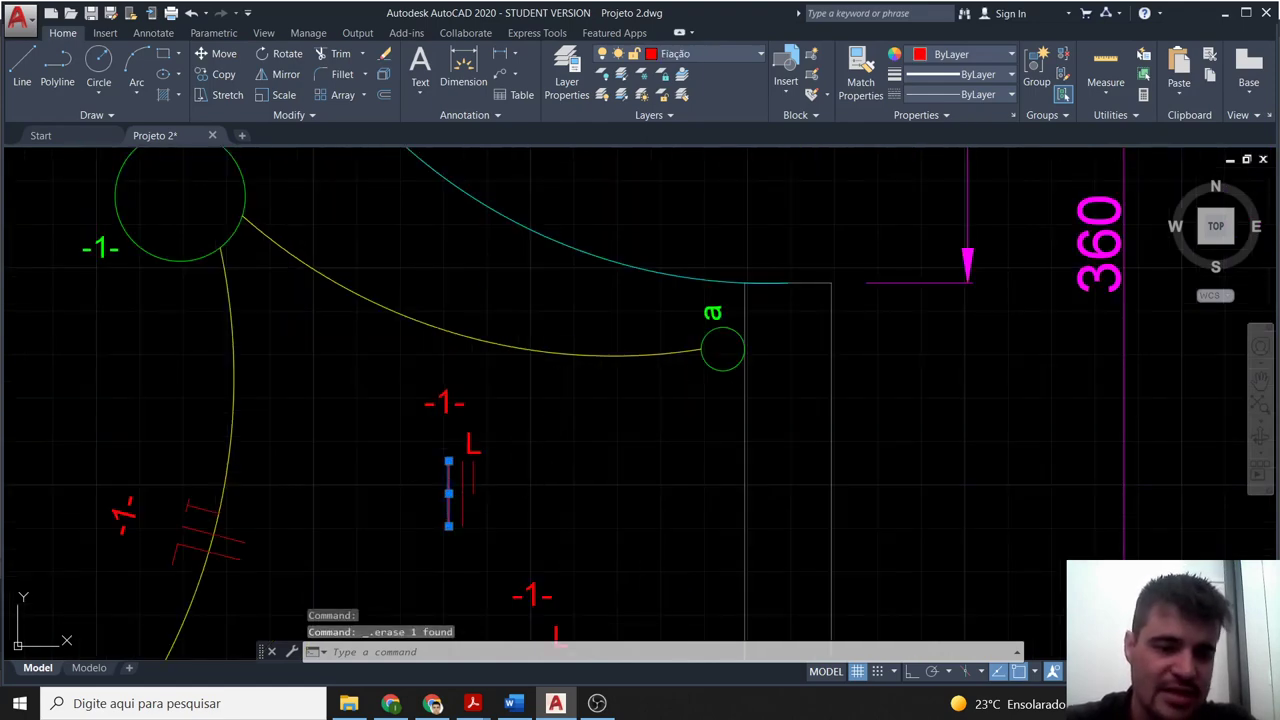
{"action": "key", "text": "Delete"}
{"action": "scroll", "coordinate": [485, 510], "scroll_direction": "down", "scroll_amount": 3}
{"action": "scroll", "coordinate": [491, 515], "scroll_direction": "up", "scroll_amount": 3}
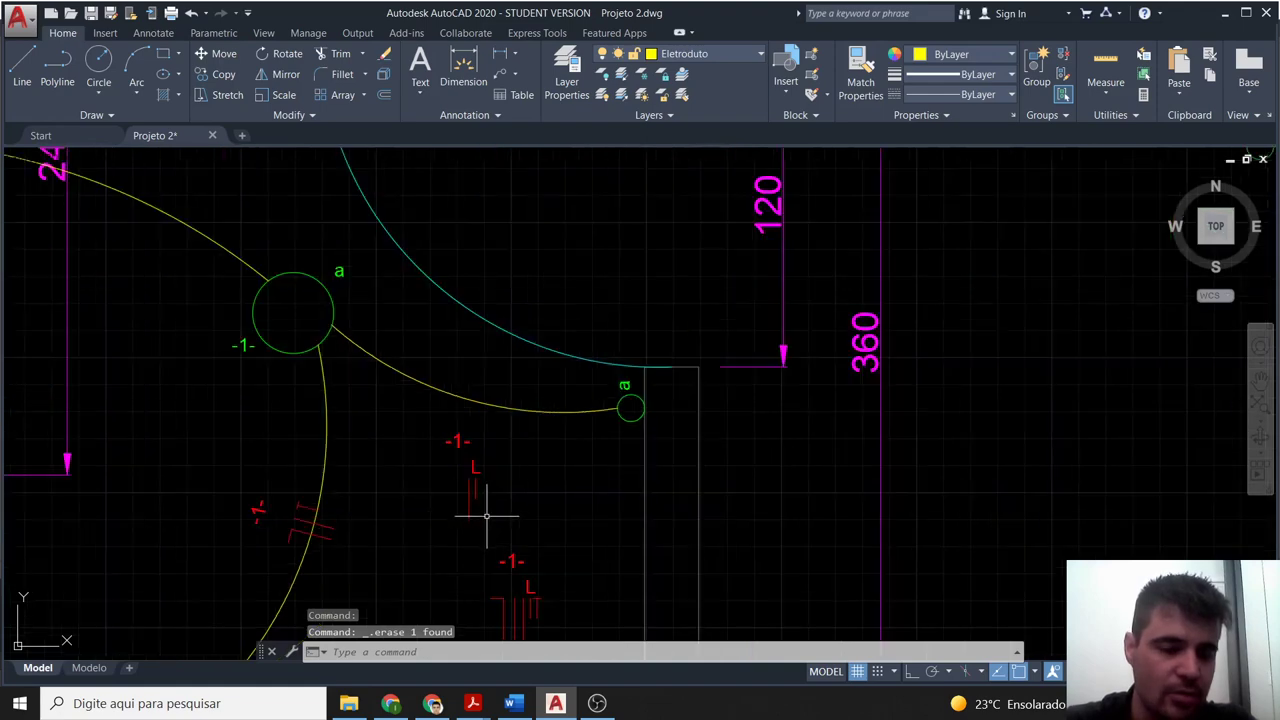
{"action": "scroll", "coordinate": [491, 520], "scroll_direction": "up", "scroll_amount": 3}
{"action": "middle_click_drag", "start_coordinate": [475, 507], "coordinate": [495, 525]}
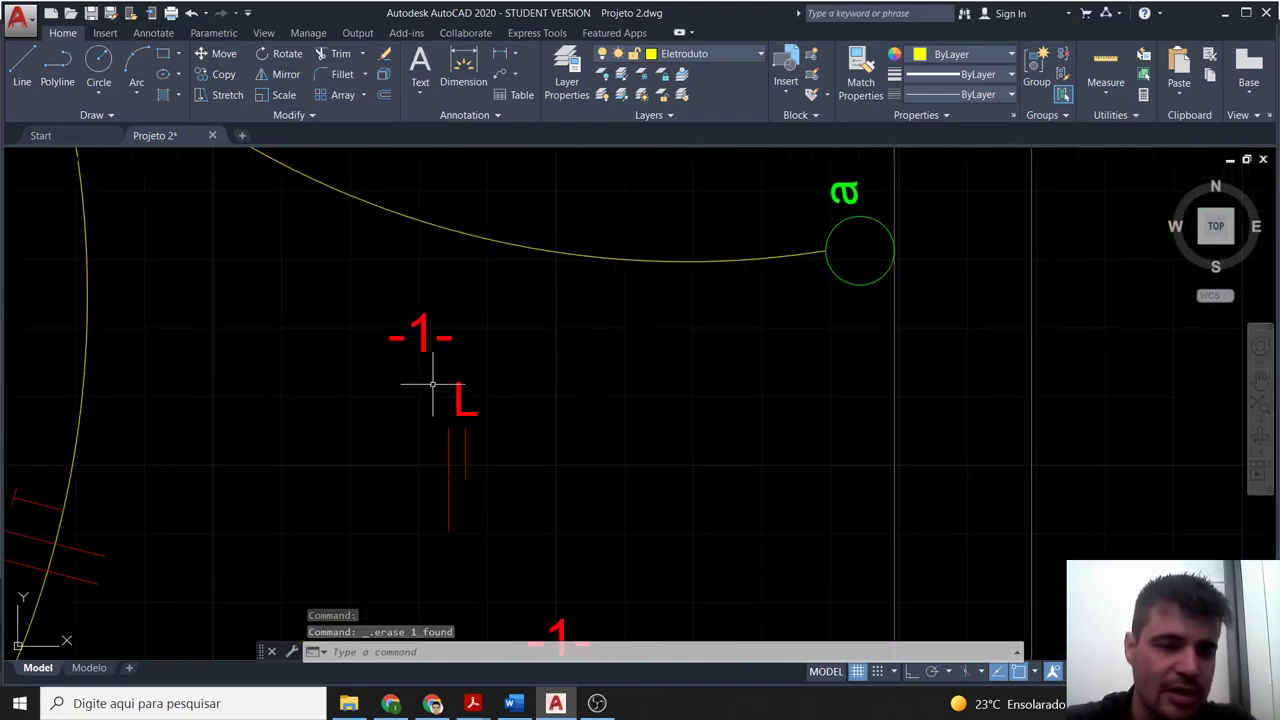
Reposition the red -1- label so it sits just above the L.
{"action": "left_click", "coordinate": [420, 335]}
{"action": "type", "text": "m"}
{"action": "key", "text": "Return"}
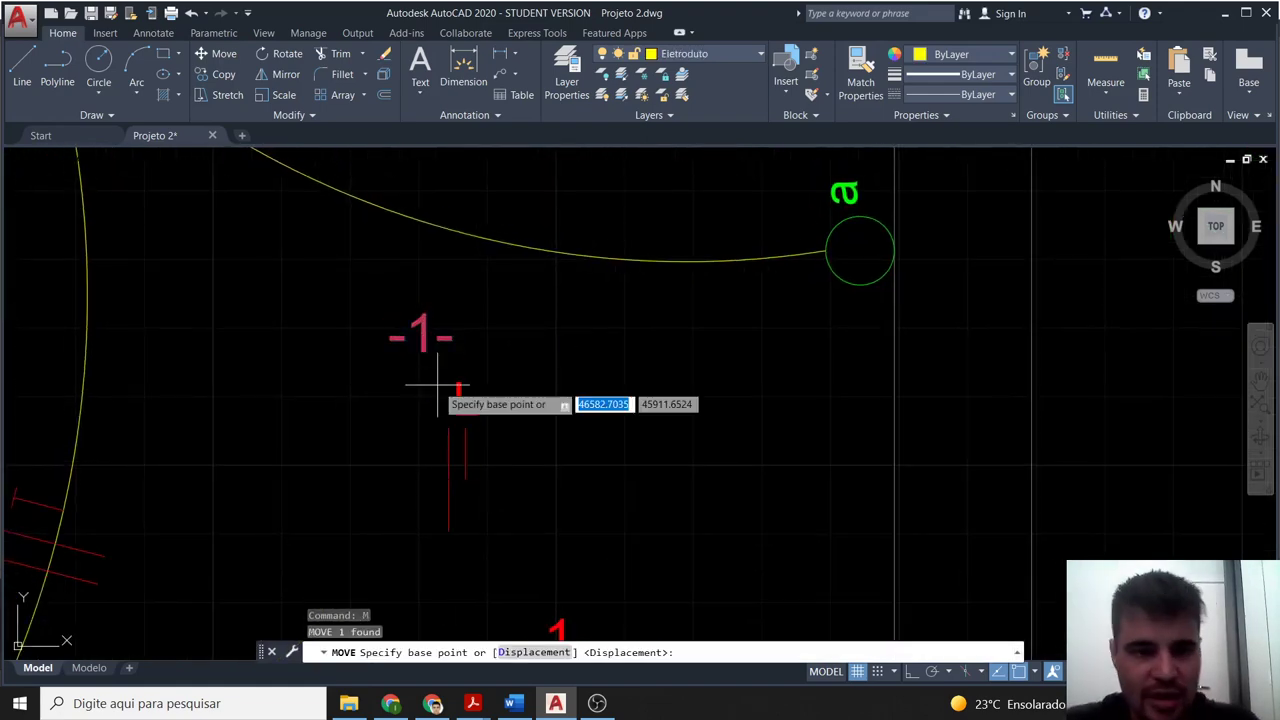
{"action": "left_click", "coordinate": [420, 335]}
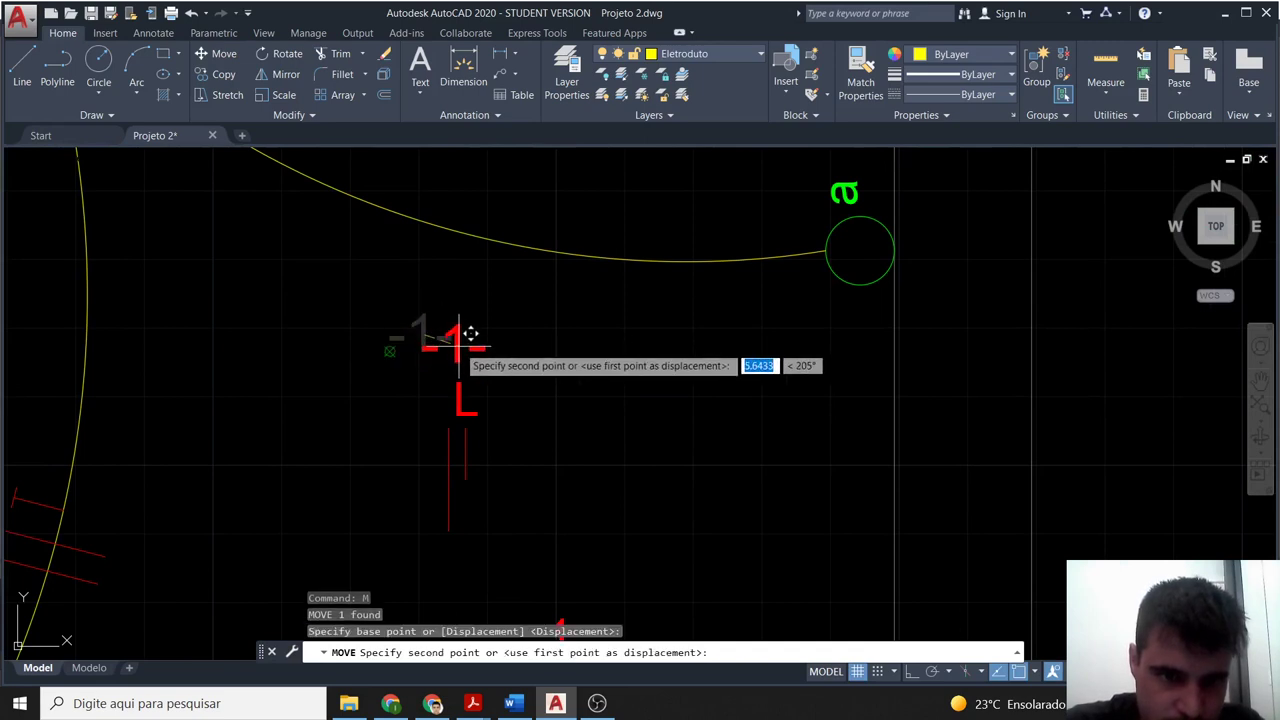
{"action": "left_click", "coordinate": [466, 331]}
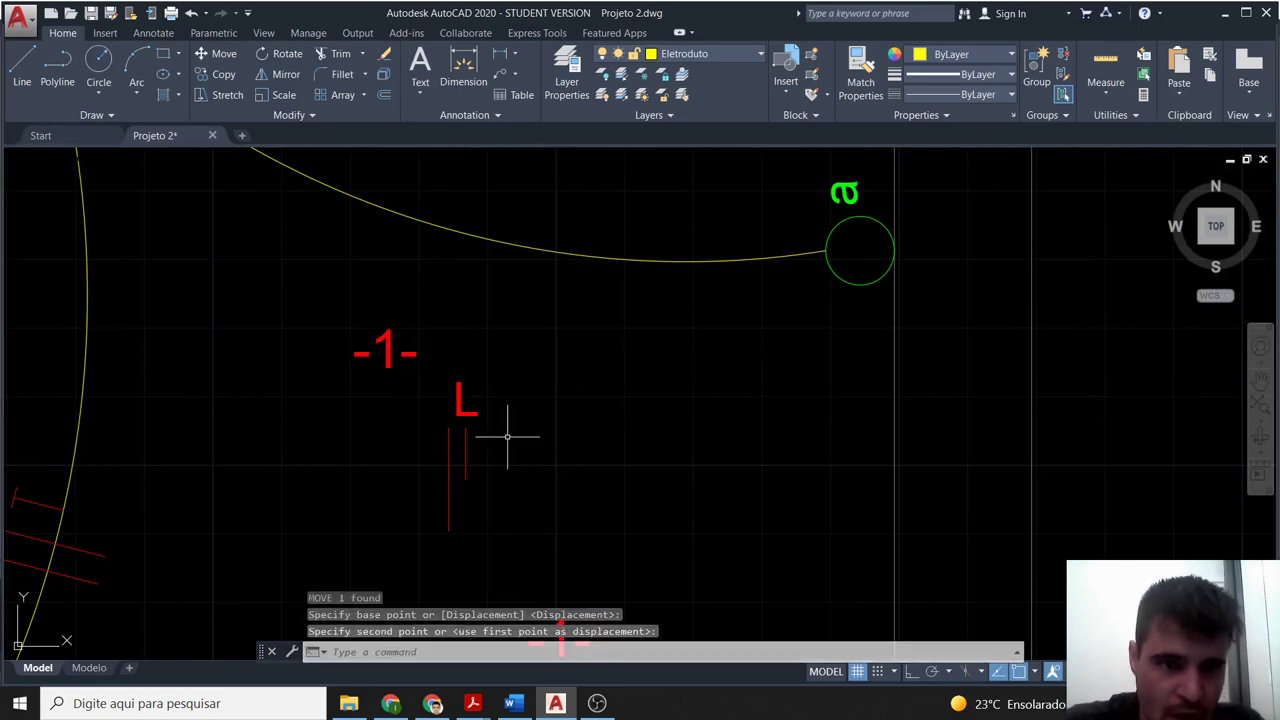
{"action": "left_click", "coordinate": [388, 350]}
{"action": "type", "text": "m"}
{"action": "key", "text": "Return"}
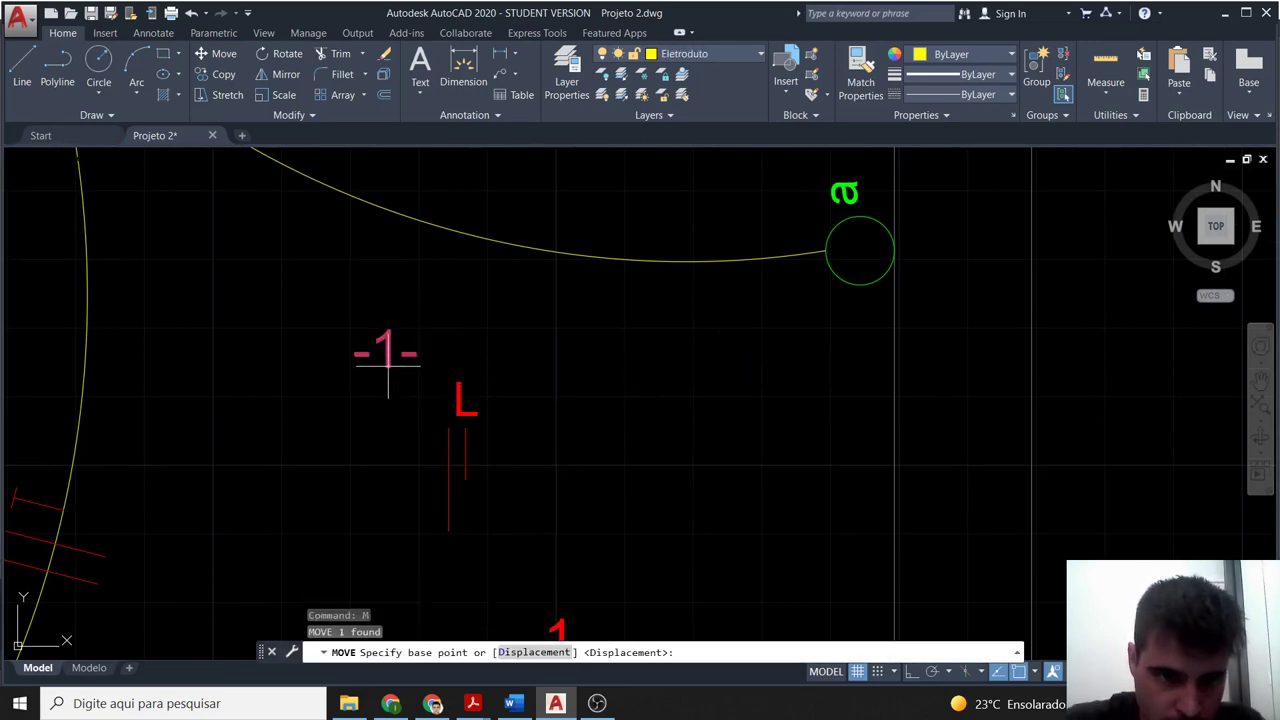
{"action": "left_click", "coordinate": [388, 364]}
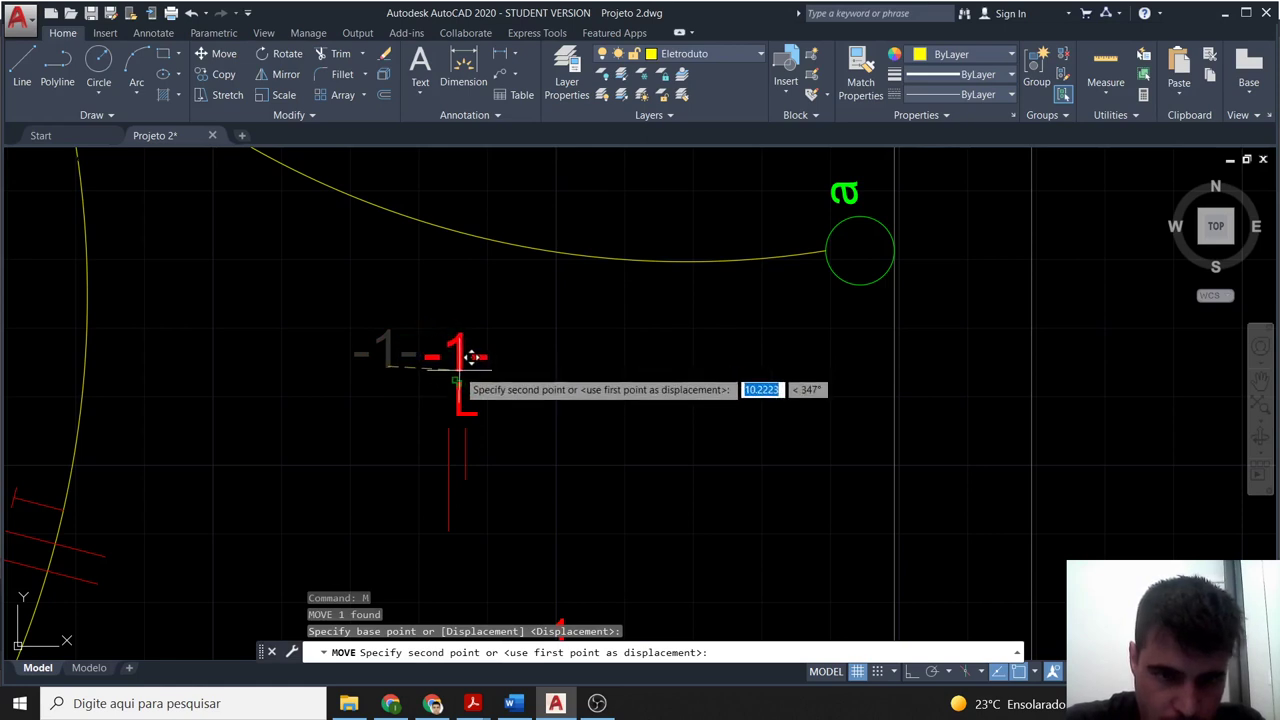
{"action": "left_click", "coordinate": [470, 352]}
Move the symbol's four objects onto the yellow conduit arc ending at light a.
{"action": "scroll", "coordinate": [490, 453], "scroll_direction": "down", "scroll_amount": 2}
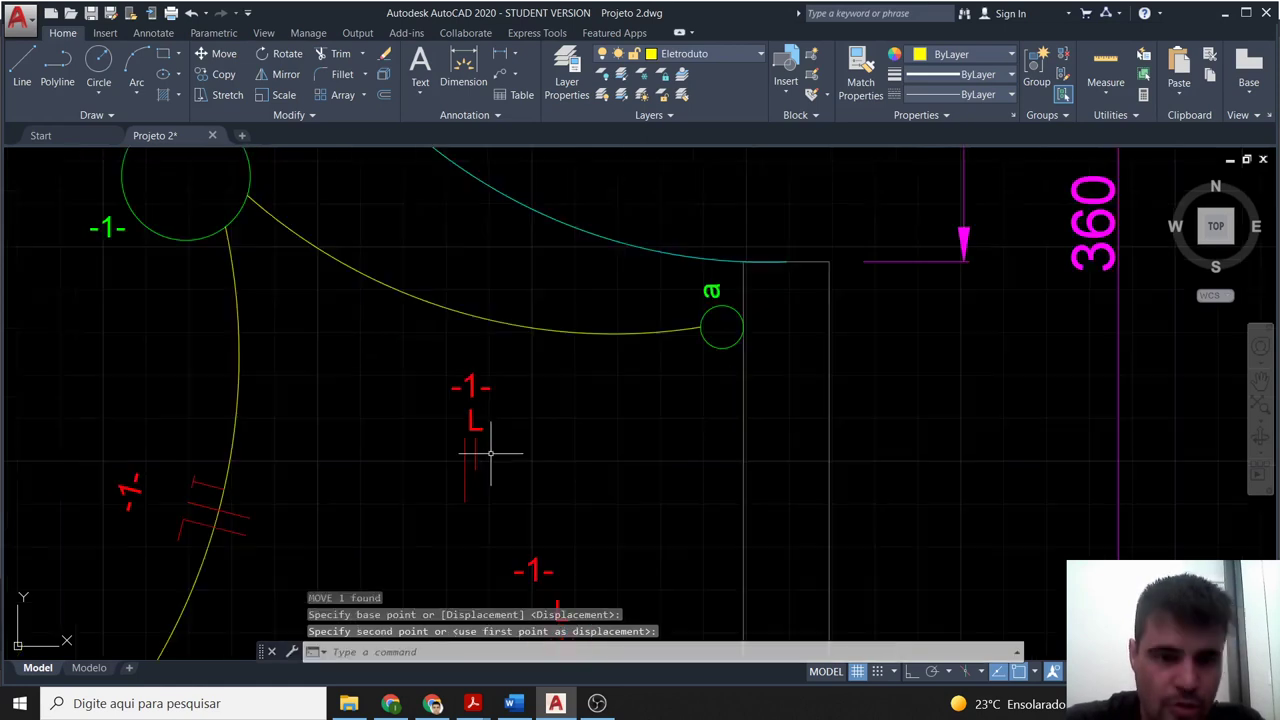
{"action": "scroll", "coordinate": [503, 491], "scroll_direction": "down", "scroll_amount": 2}
{"action": "left_click", "coordinate": [505, 520]}
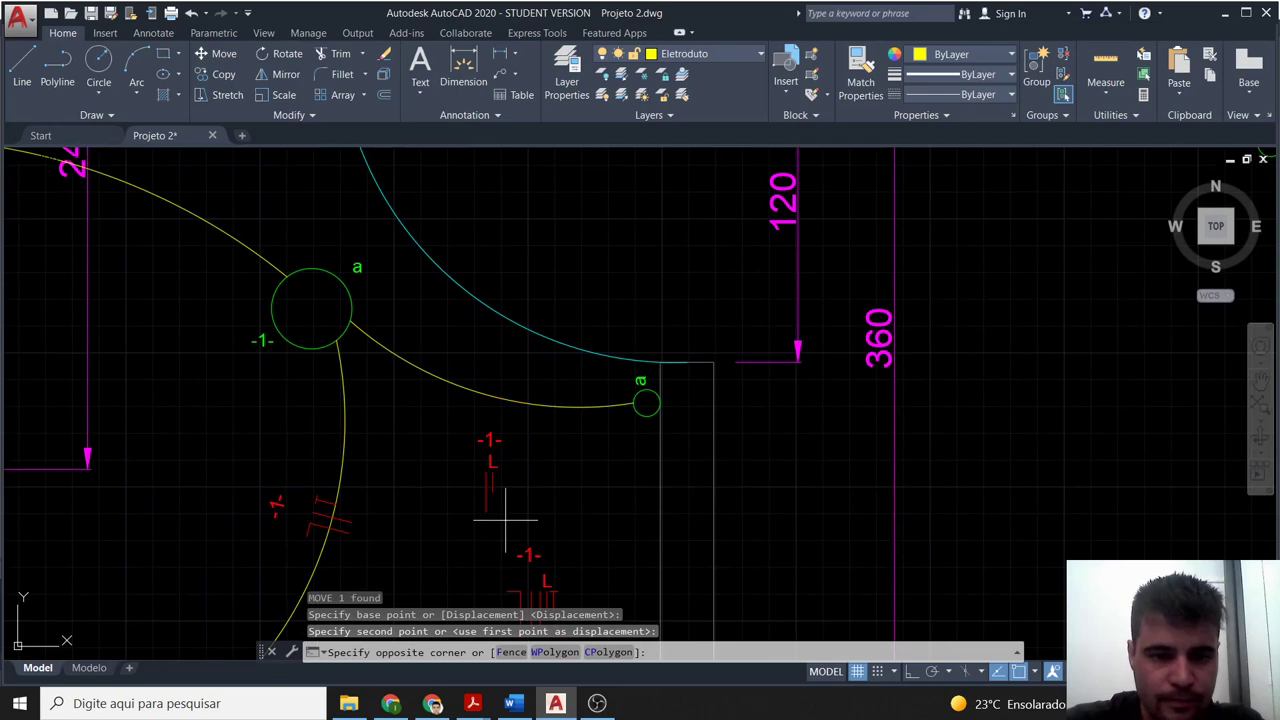
{"action": "left_click", "coordinate": [463, 414]}
{"action": "type", "text": "m"}
{"action": "key", "text": "Return"}
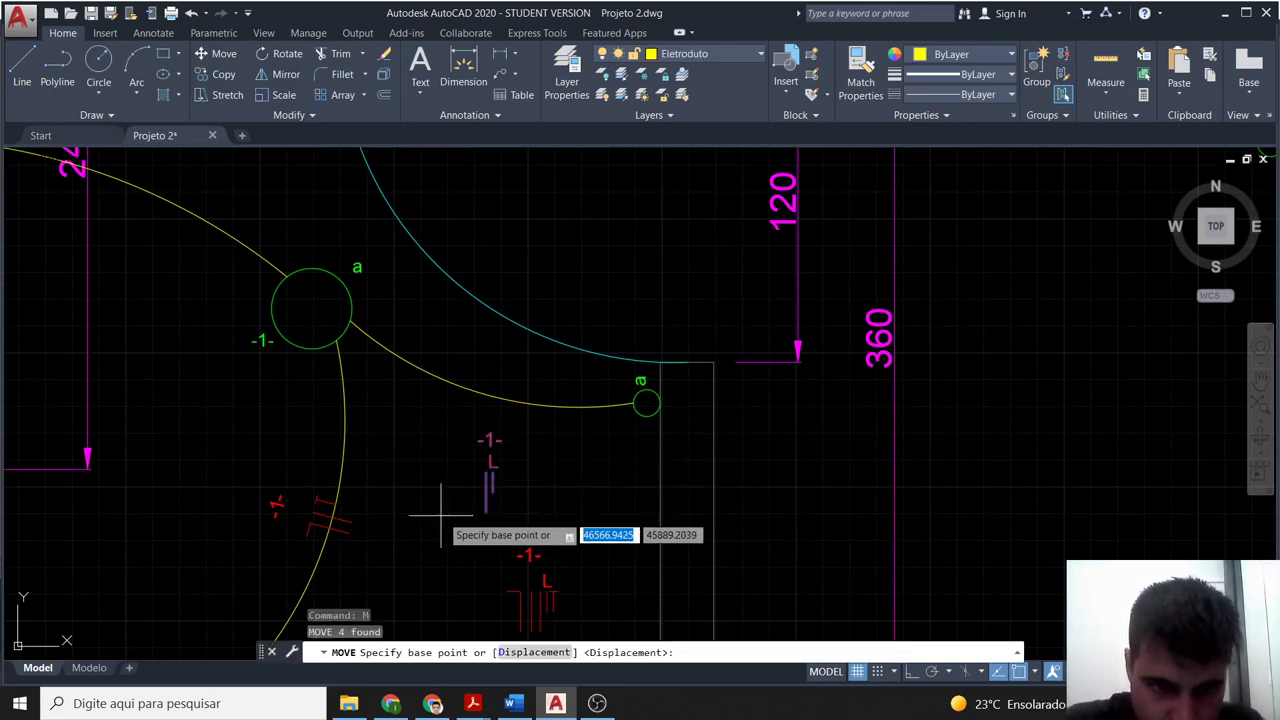
{"action": "left_click", "coordinate": [489, 490]}
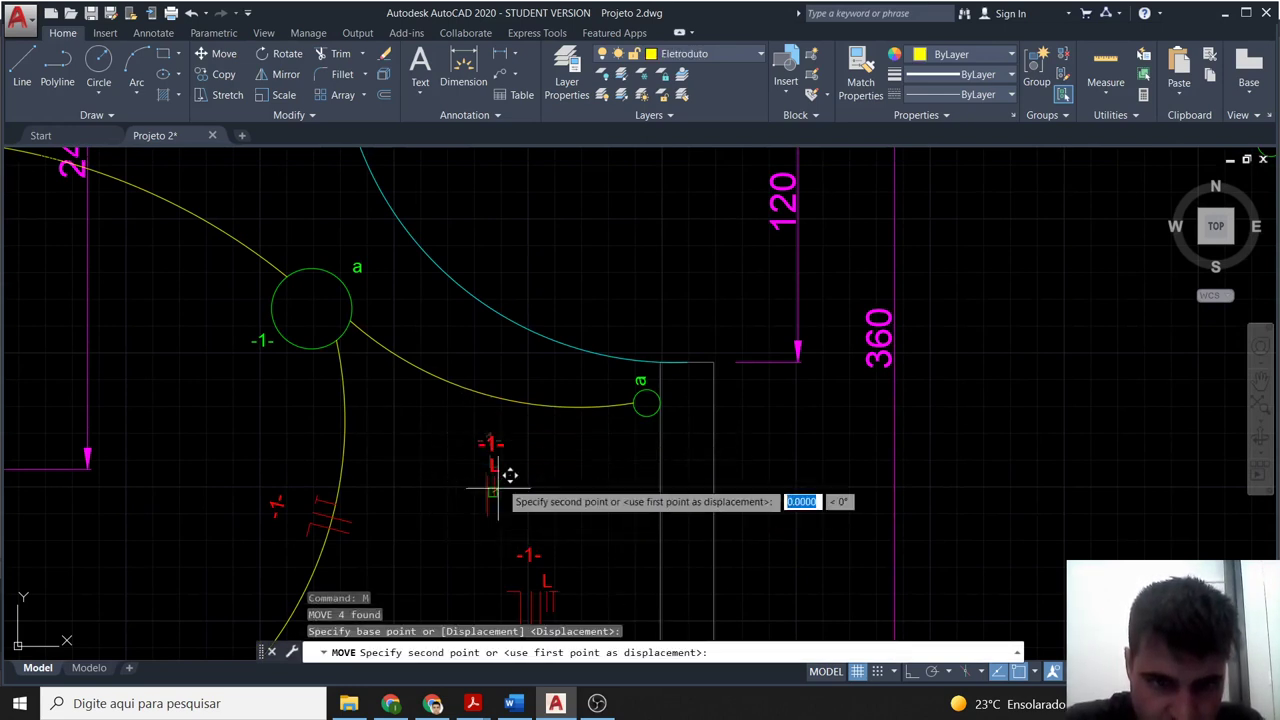
{"action": "left_click", "coordinate": [537, 400]}
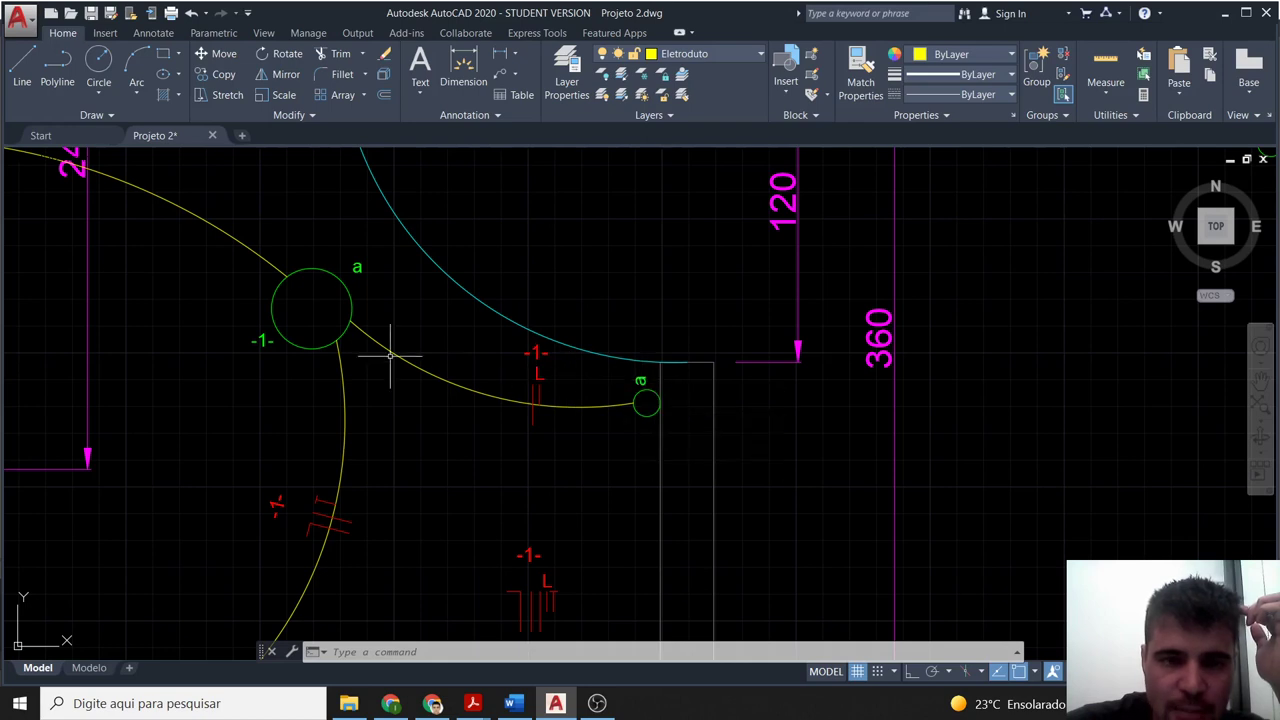
Replace the letter L under the -1- label with a, then zoom out and pan the plan.
{"action": "double_click", "coordinate": [538, 362]}
{"action": "type", "text": "a"}
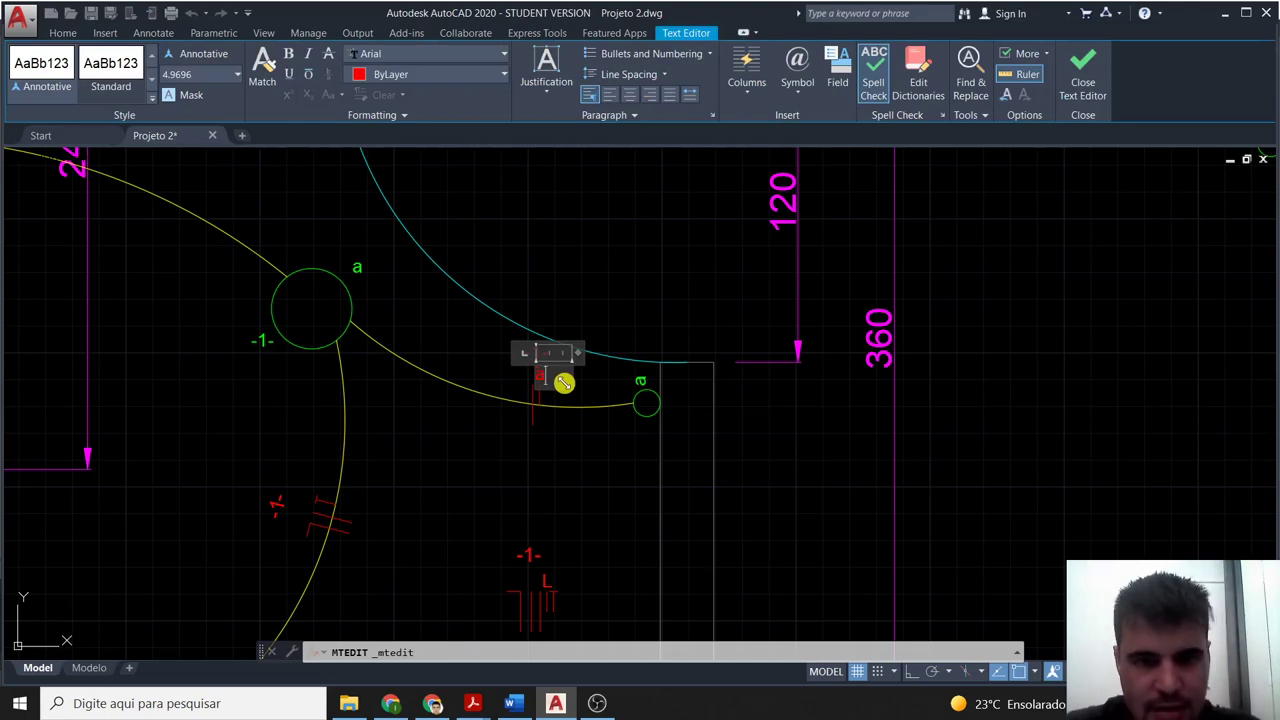
{"action": "left_click", "coordinate": [522, 477]}
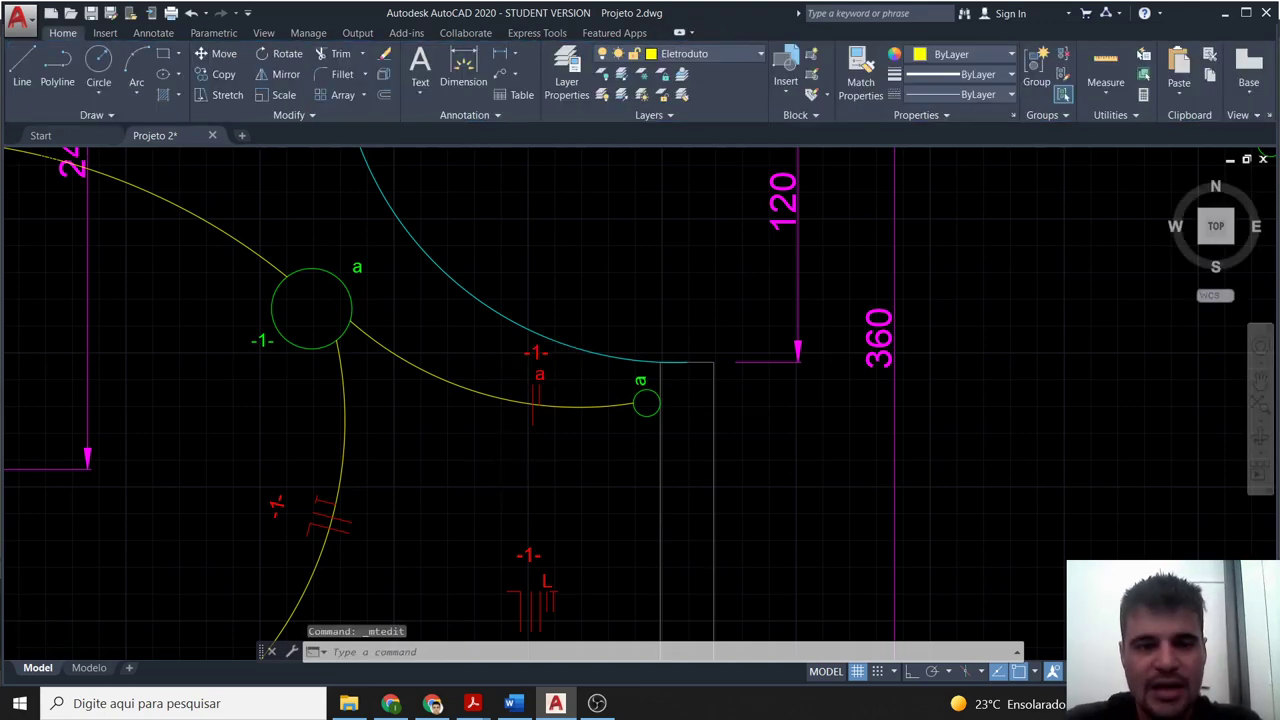
{"action": "scroll", "coordinate": [486, 486], "scroll_direction": "down", "scroll_amount": 3}
{"action": "middle_click_drag", "start_coordinate": [486, 486], "coordinate": [571, 357]}
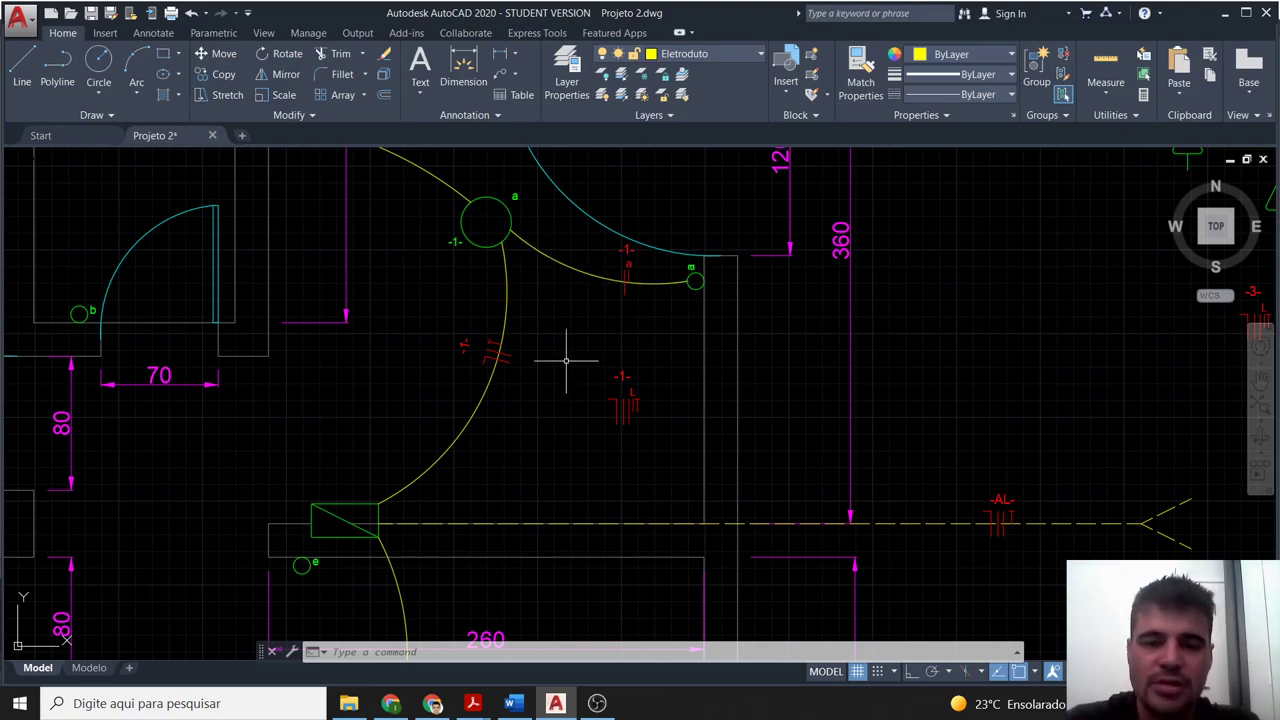
Select the lower red -1- wiring symbol and copy it to the clipboard.
{"action": "scroll", "coordinate": [559, 466], "scroll_direction": "down", "scroll_amount": 2}
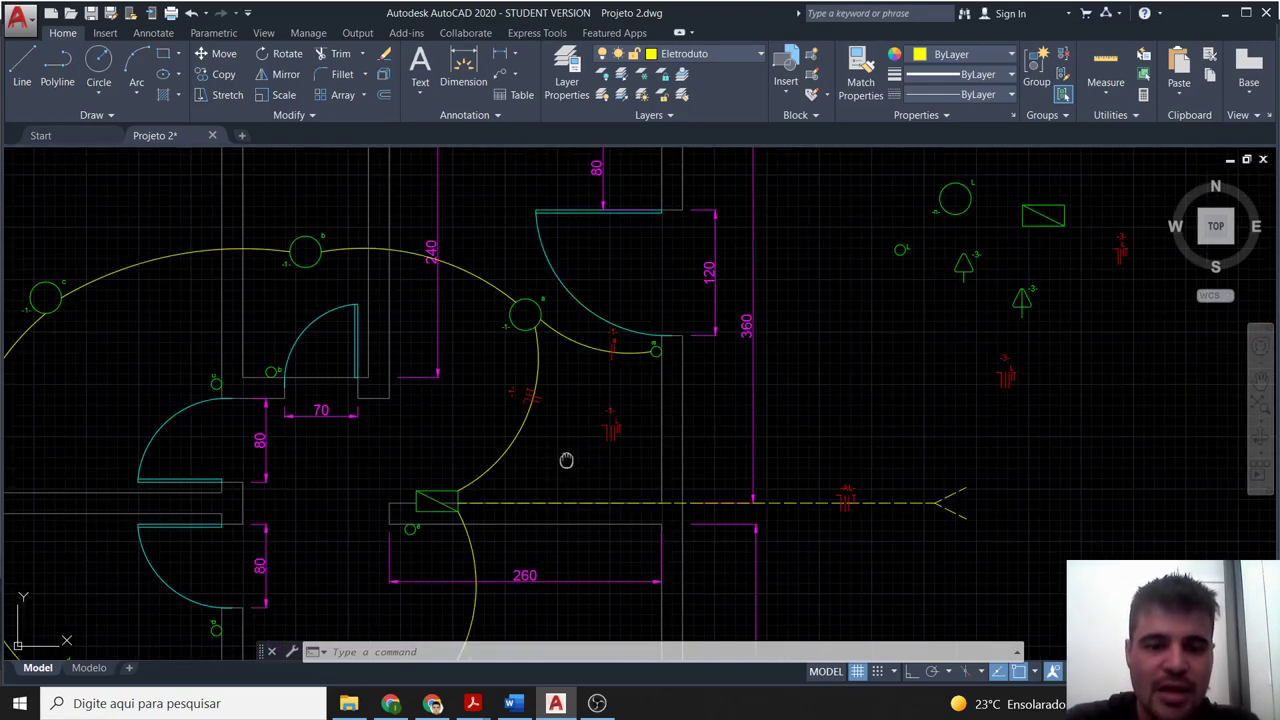
{"action": "middle_click_drag", "start_coordinate": [566, 460], "coordinate": [620, 464]}
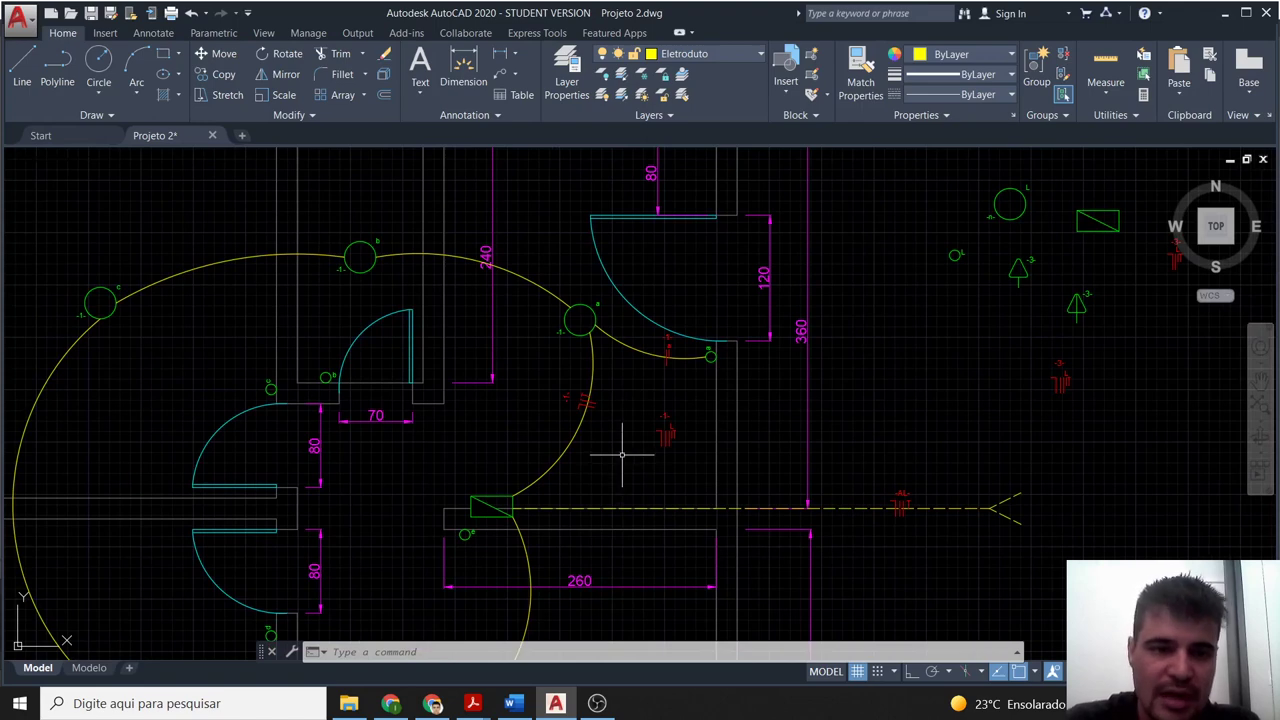
{"action": "middle_click_drag", "start_coordinate": [443, 441], "coordinate": [521, 407]}
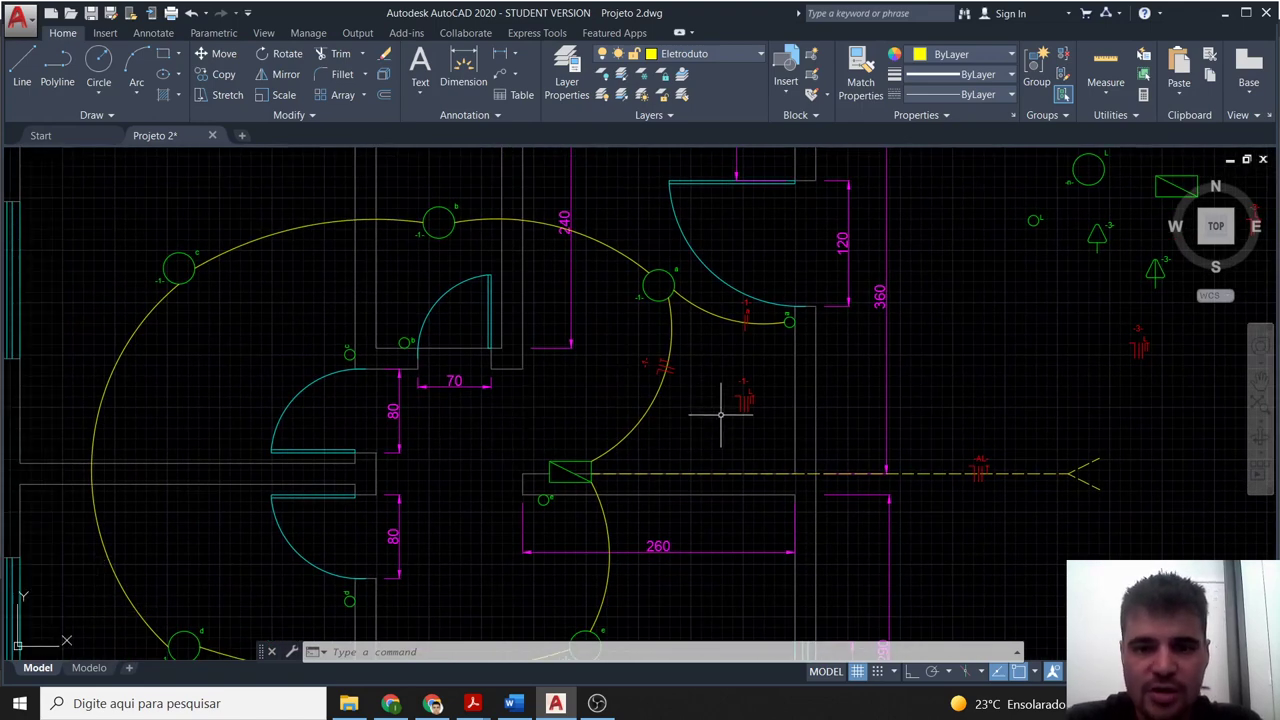
{"action": "scroll", "coordinate": [733, 397], "scroll_direction": "up", "scroll_amount": 3}
{"action": "left_click", "coordinate": [783, 443]}
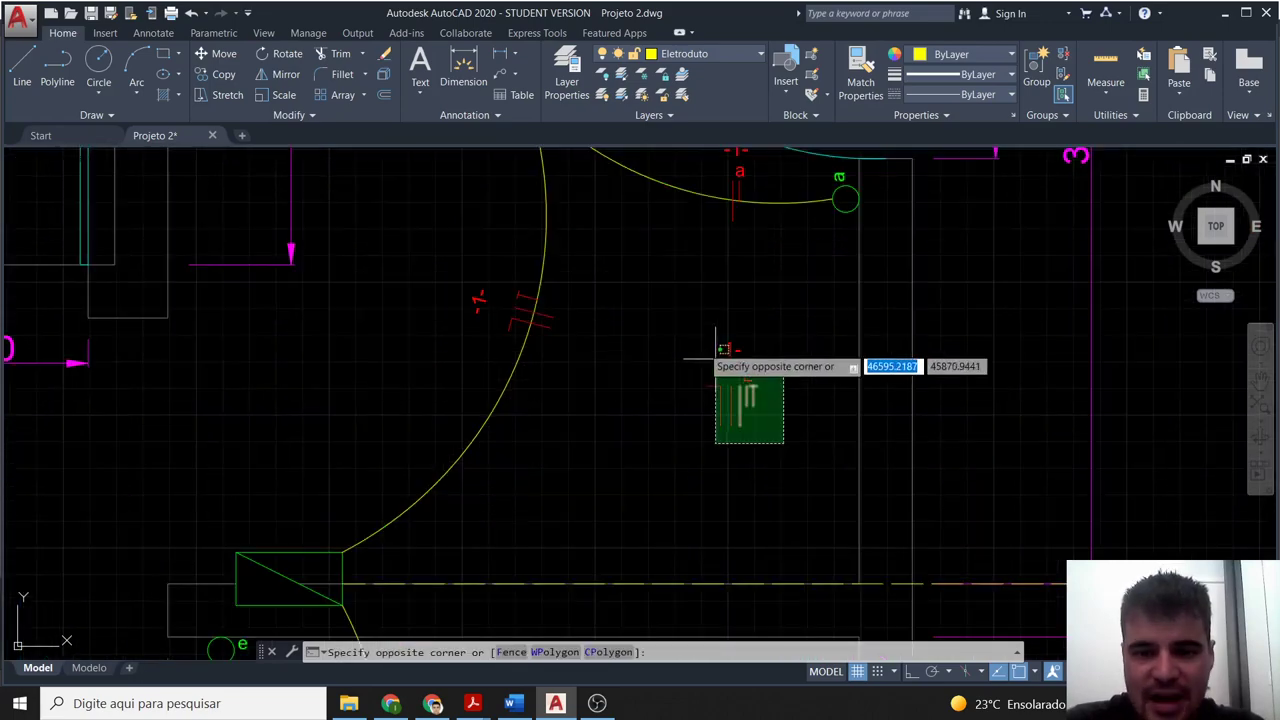
{"action": "left_click", "coordinate": [714, 349]}
{"action": "key", "text": "ctrl+c"}
Move the red -1- wiring symbol up above light b in the upper middle room.
{"action": "scroll", "coordinate": [537, 320], "scroll_direction": "down", "scroll_amount": 3}
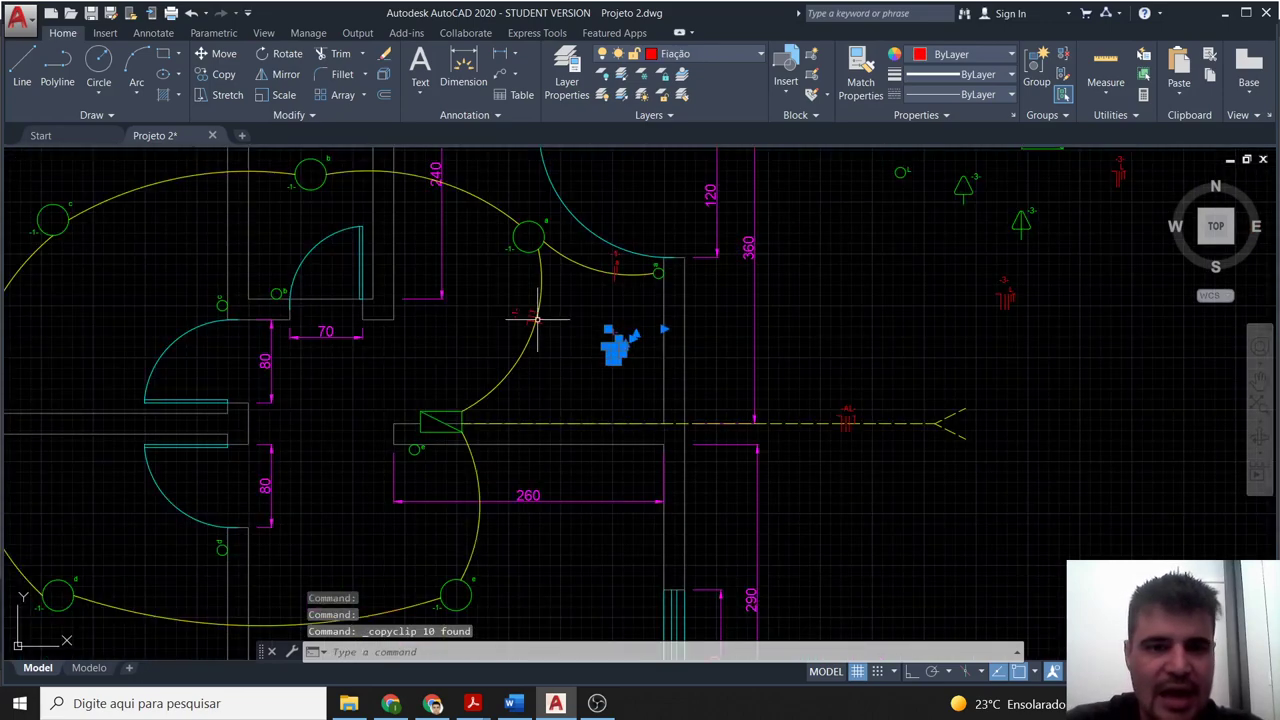
{"action": "scroll", "coordinate": [520, 325], "scroll_direction": "down", "scroll_amount": 2}
{"action": "middle_click_drag", "start_coordinate": [494, 331], "coordinate": [720, 388]}
{"action": "scroll", "coordinate": [712, 350], "scroll_direction": "up", "scroll_amount": 2}
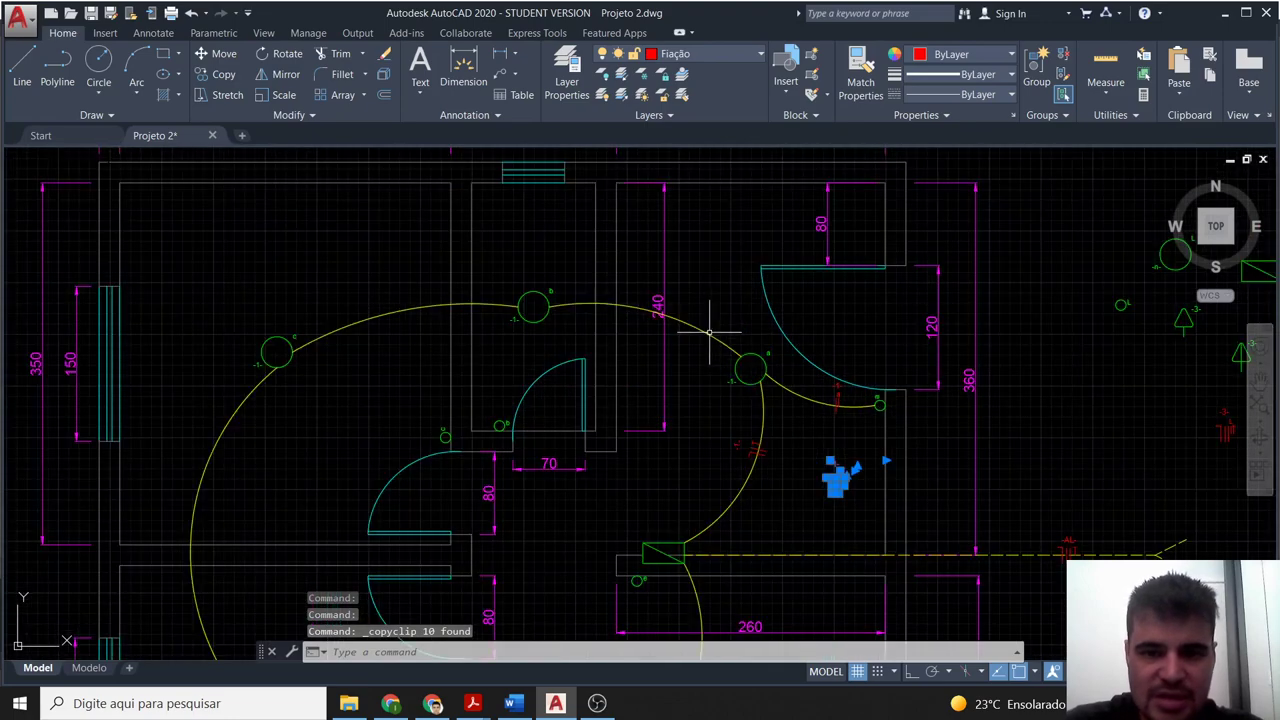
{"action": "scroll", "coordinate": [703, 334], "scroll_direction": "up", "scroll_amount": 2}
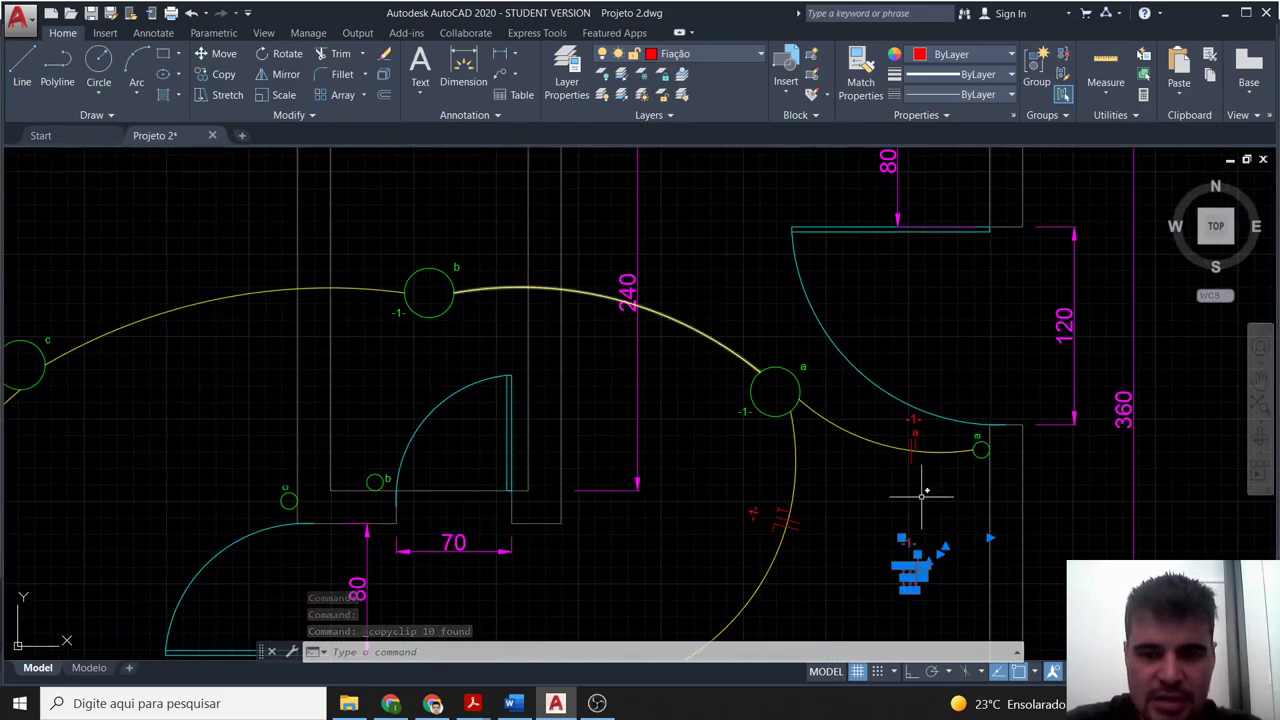
{"action": "type", "text": "M"}
{"action": "key", "text": "Escape"}
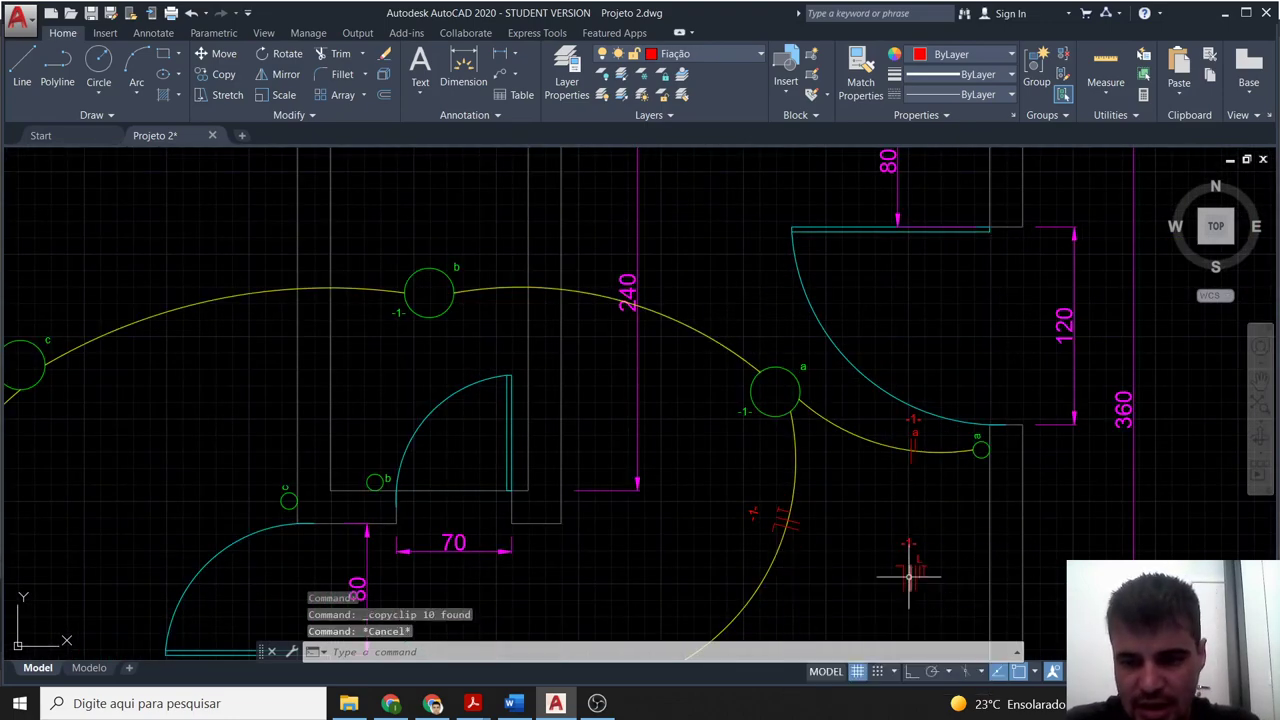
{"action": "scroll", "coordinate": [910, 570], "scroll_direction": "down", "scroll_amount": 3}
{"action": "left_click", "coordinate": [935, 592]}
{"action": "left_click", "coordinate": [885, 540]}
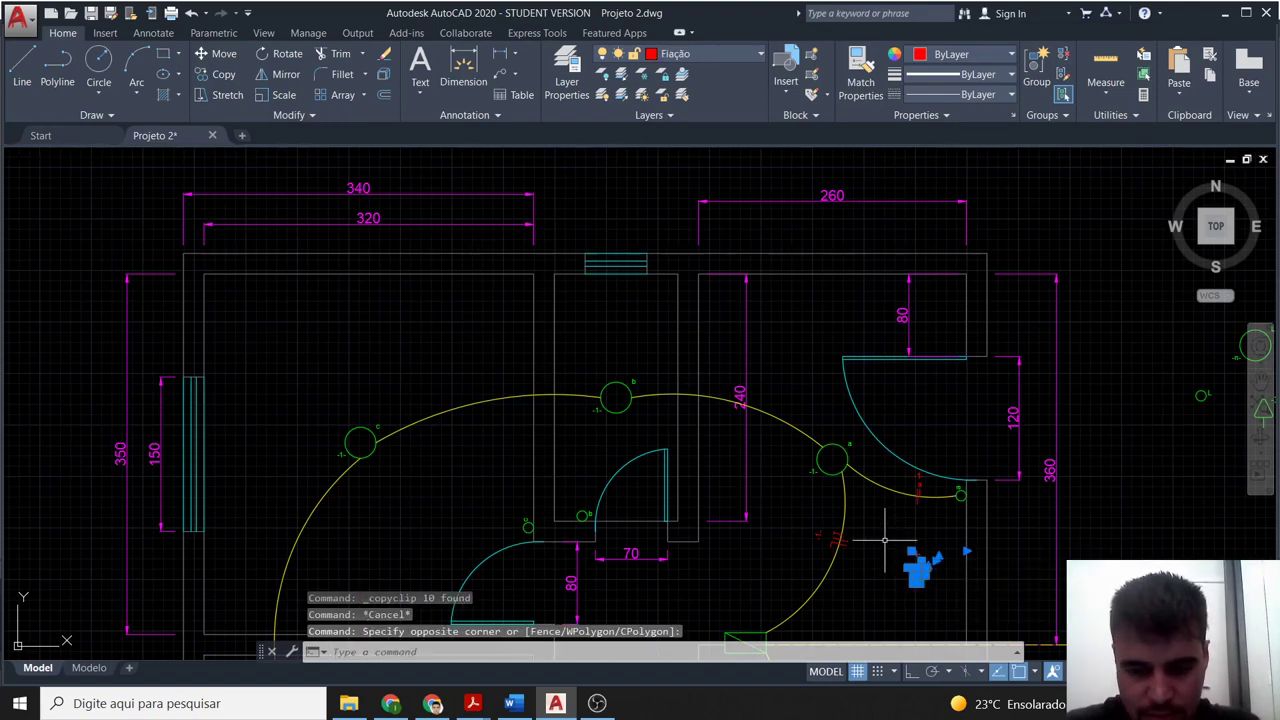
{"action": "type", "text": "M"}
{"action": "key", "text": "Return"}
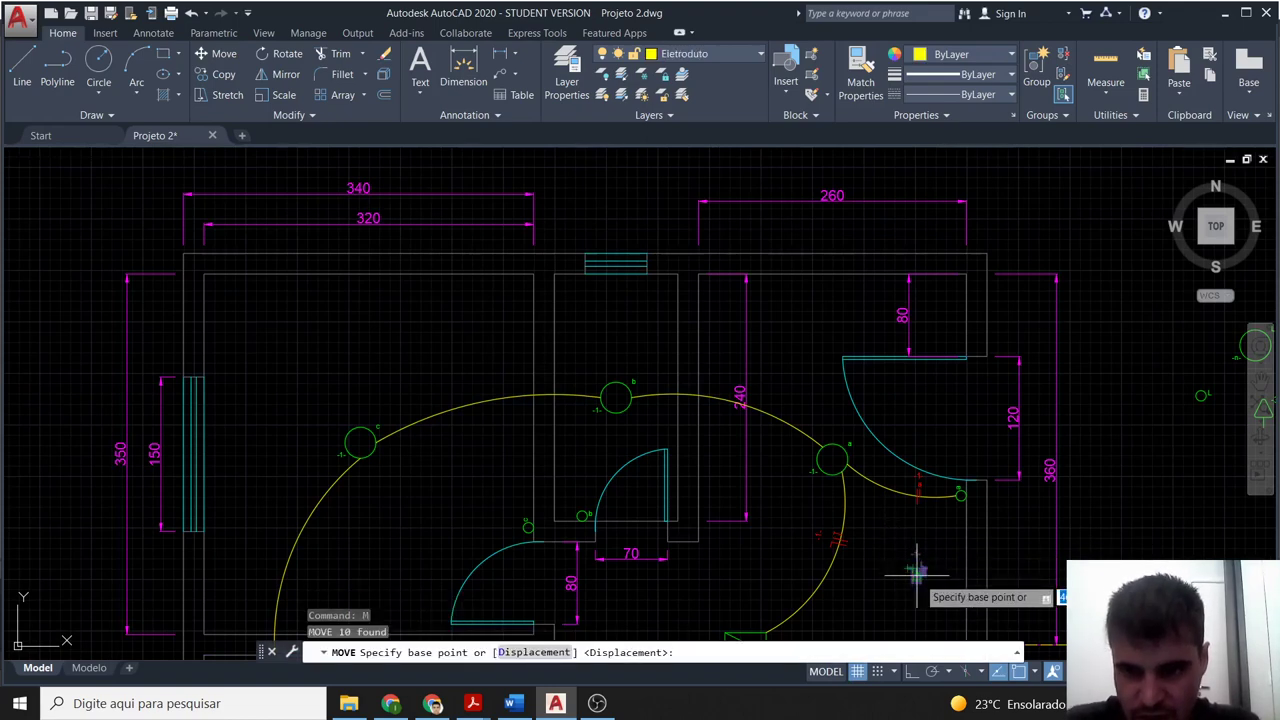
{"action": "left_click", "coordinate": [912, 568]}
{"action": "left_click", "coordinate": [605, 343]}
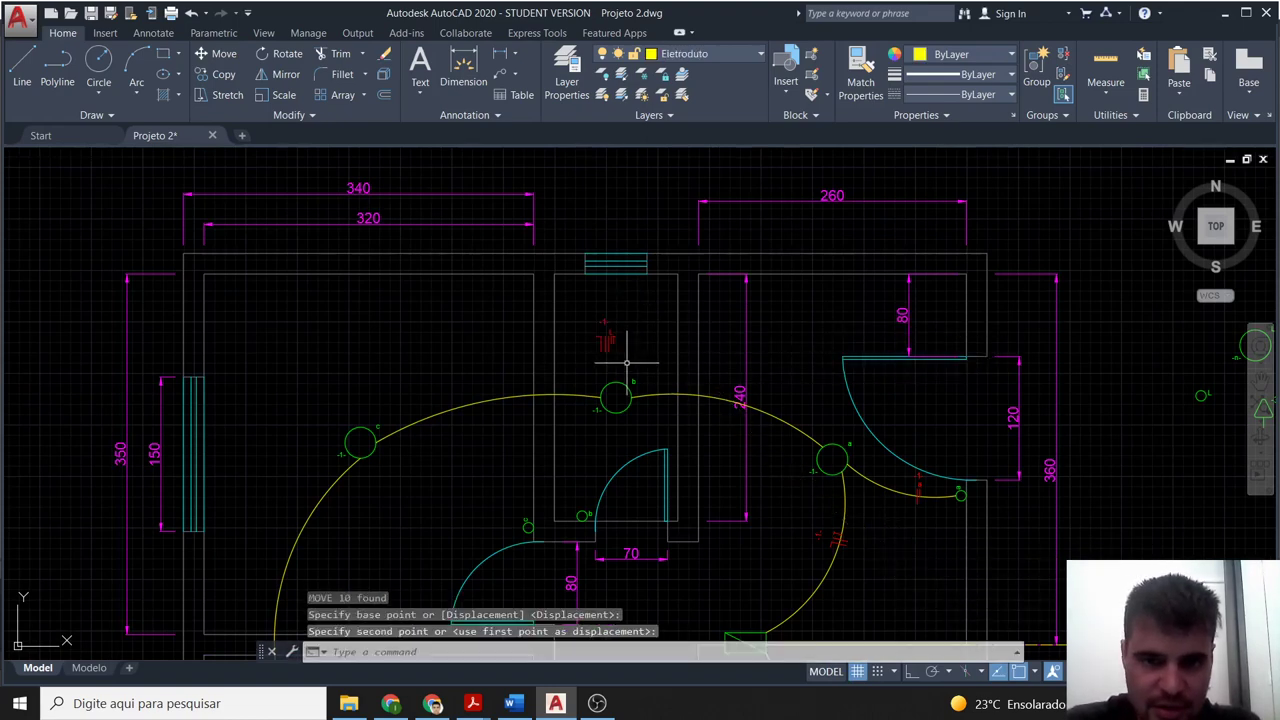
Recentre the view on the upper rooms and check the red symbol above b.
{"action": "scroll", "coordinate": [627, 362], "scroll_direction": "up", "scroll_amount": 3}
{"action": "scroll", "coordinate": [615, 357], "scroll_direction": "down", "scroll_amount": 2}
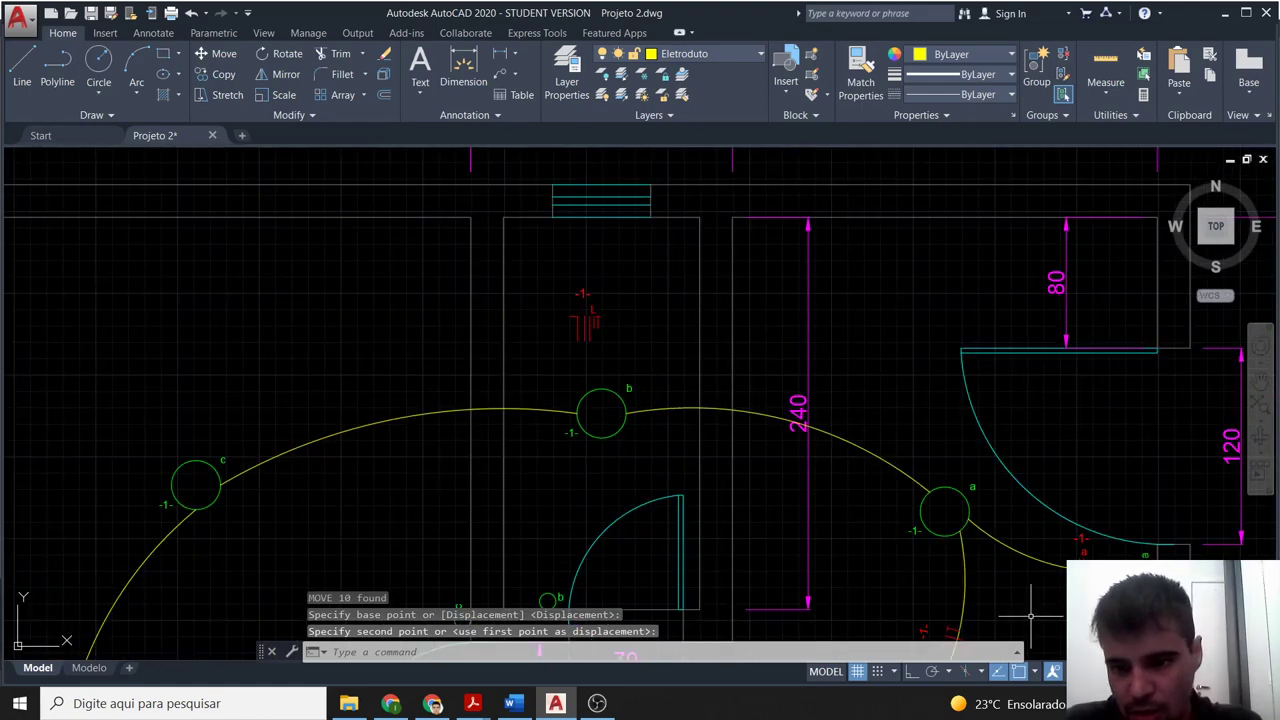
{"action": "scroll", "coordinate": [1010, 600], "scroll_direction": "down", "scroll_amount": 3}
{"action": "middle_click_drag", "start_coordinate": [971, 580], "coordinate": [939, 517]}
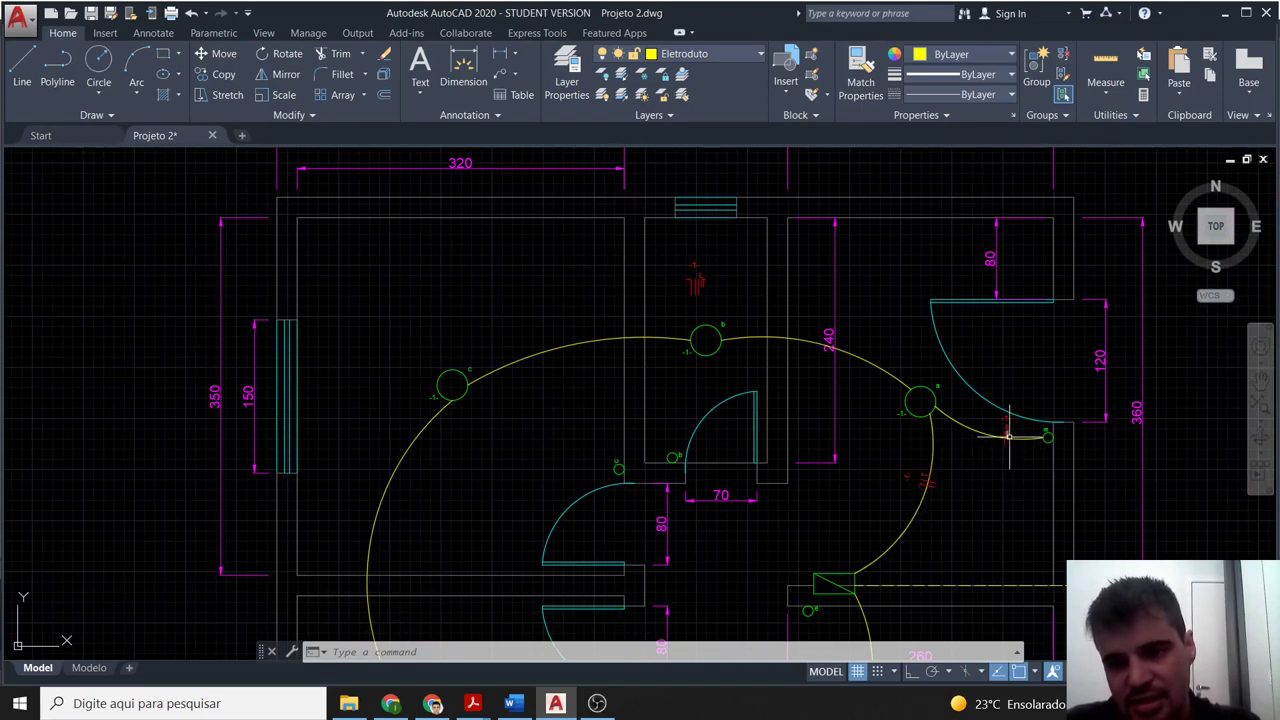
{"action": "scroll", "coordinate": [846, 430], "scroll_direction": "up", "scroll_amount": 2}
{"action": "mouse_move", "coordinate": [851, 434]}
{"action": "middle_mouse_down"}
{"action": "mouse_move", "coordinate": [862, 427]}
{"action": "mouse_move", "coordinate": [874, 491]}
{"action": "middle_mouse_up"}
{"action": "left_click", "coordinate": [651, 298]}
{"action": "left_click", "coordinate": [597, 212]}
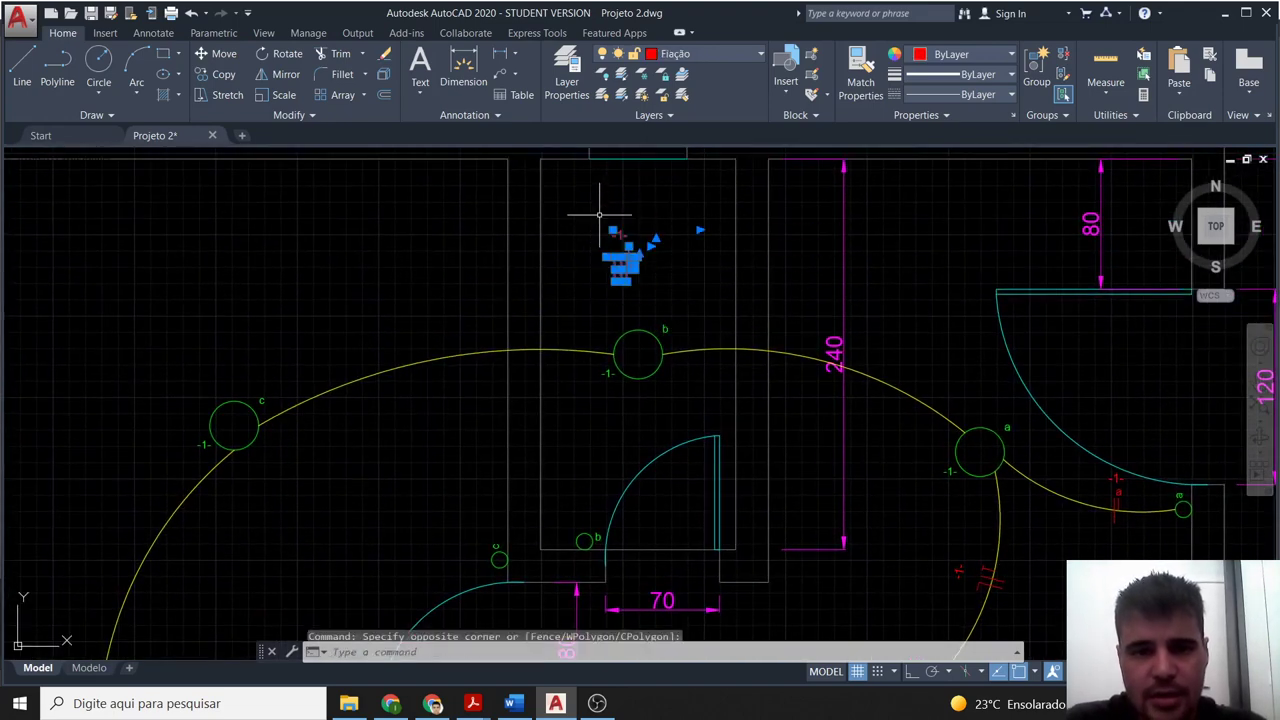
{"action": "key", "text": "Escape"}
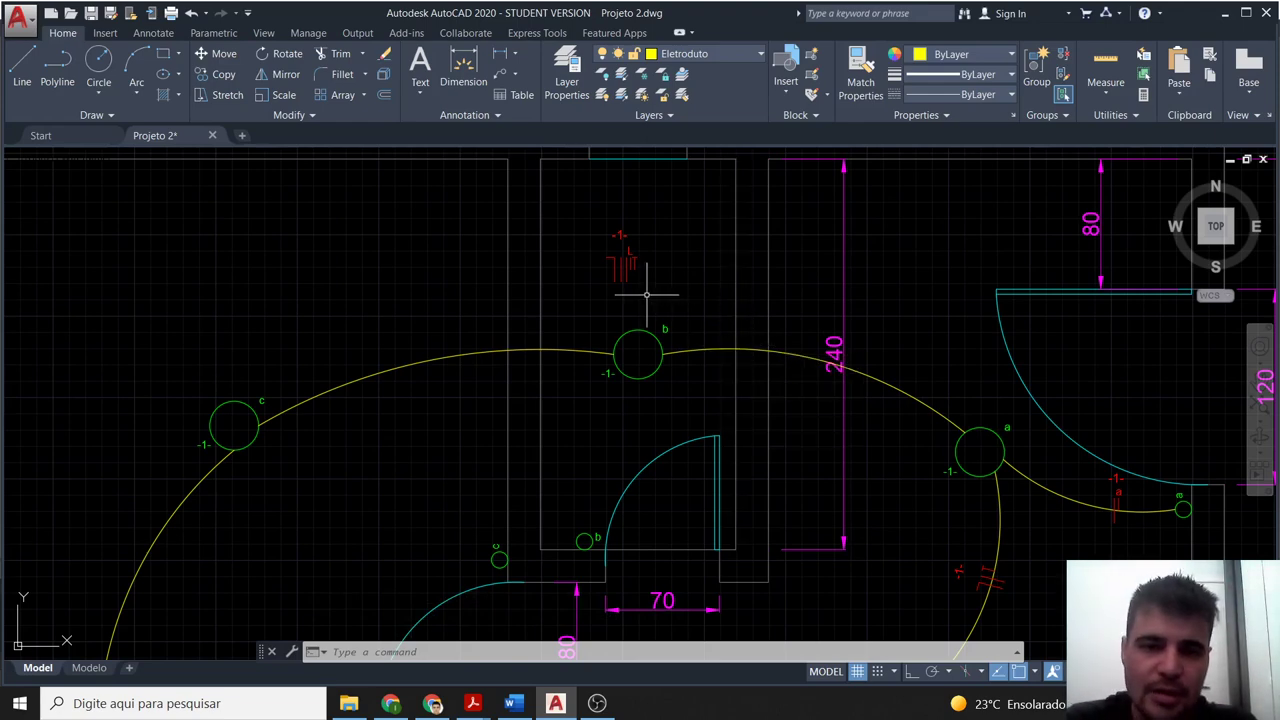
Copy the symbol above b and paste a duplicate beside the original.
{"action": "scroll", "coordinate": [606, 267], "scroll_direction": "up", "scroll_amount": 2}
{"action": "left_click", "coordinate": [676, 306]}
{"action": "left_click", "coordinate": [590, 198]}
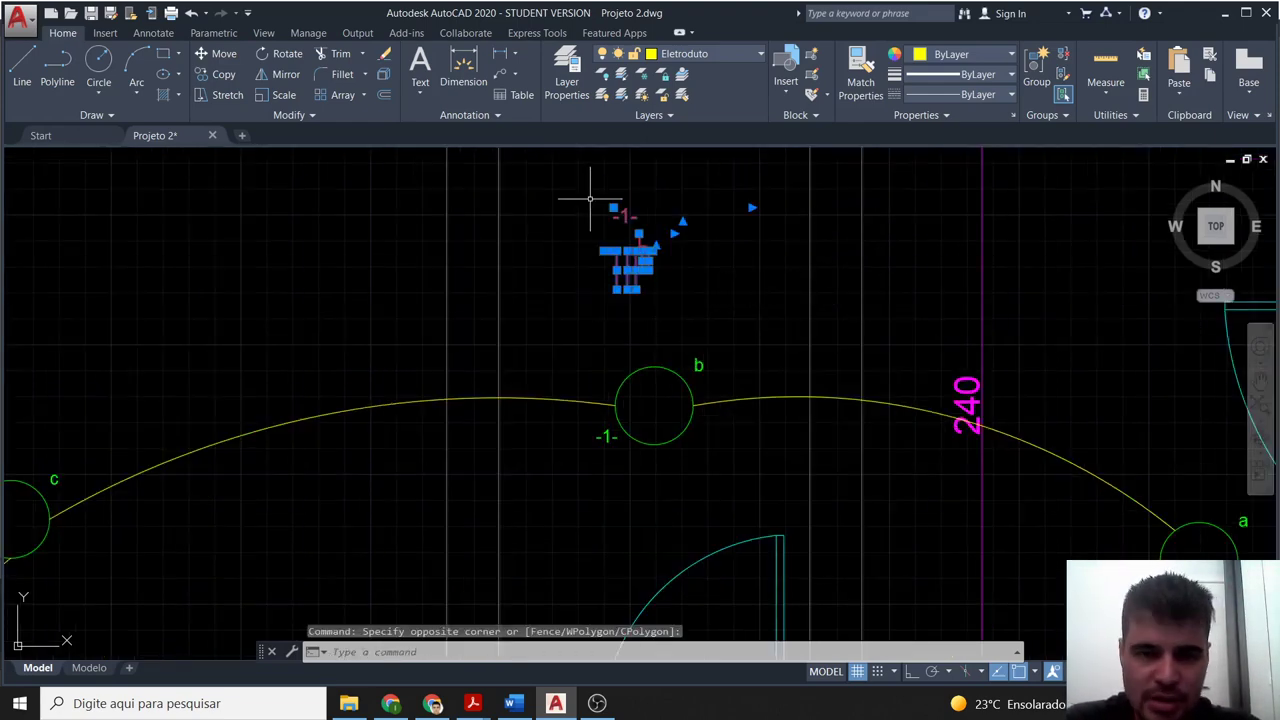
{"action": "key", "text": "ctrl+c"}
{"action": "key", "text": "ctrl+v"}
{"action": "left_click", "coordinate": [716, 304]}
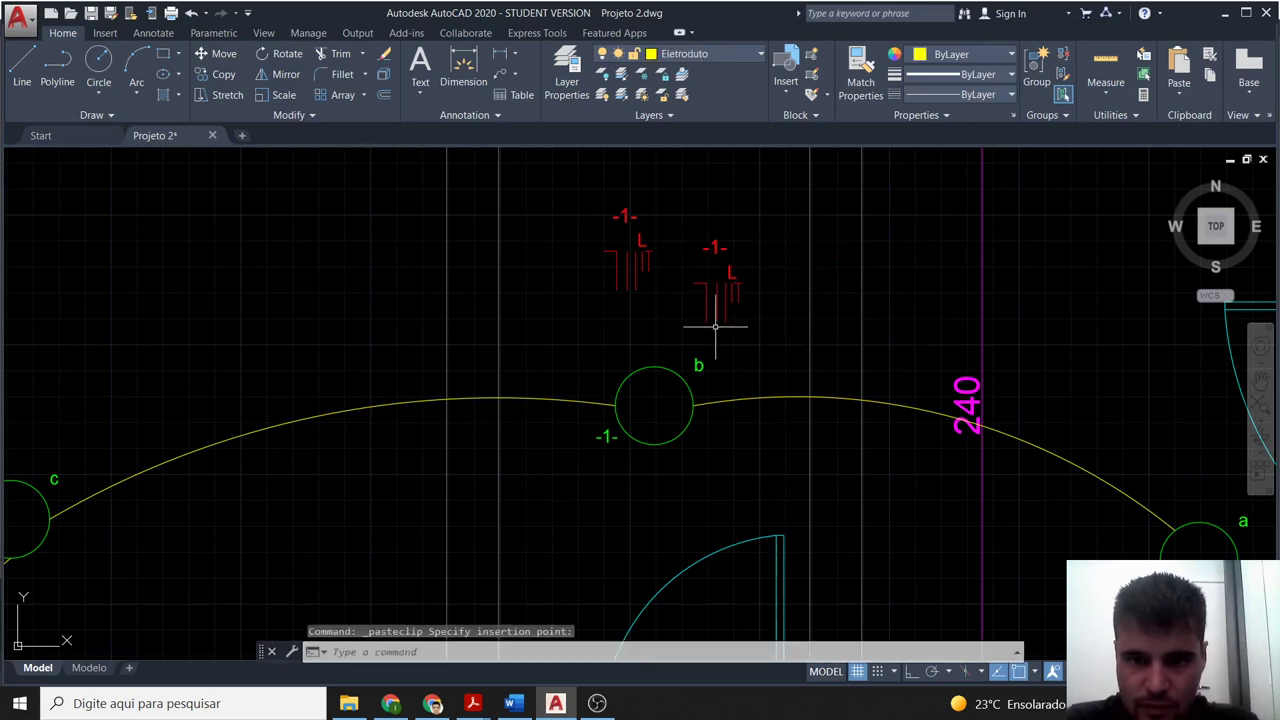
{"action": "key", "text": "Escape"}
Delete an unwanted piece of the copy and shift its strokes slightly with Ortho on.
{"action": "left_click", "coordinate": [716, 304]}
{"action": "key", "text": "Delete"}
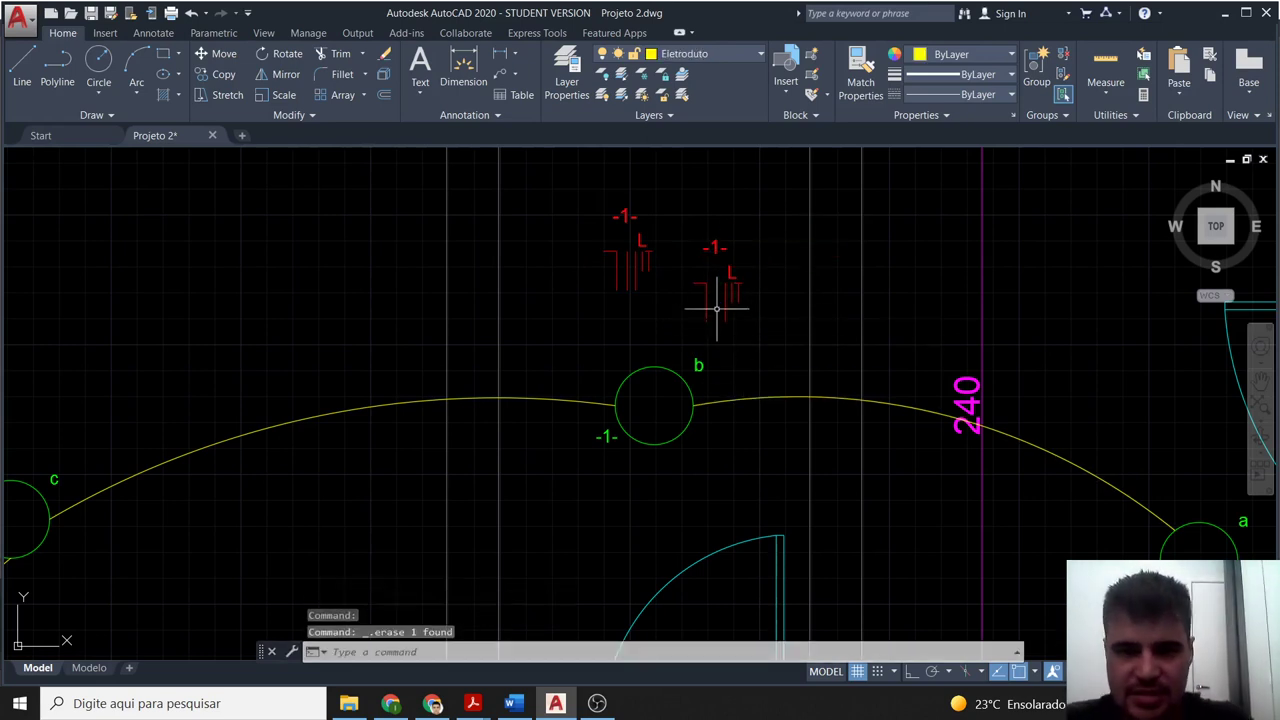
{"action": "left_click", "coordinate": [703, 328]}
{"action": "left_click", "coordinate": [693, 270]}
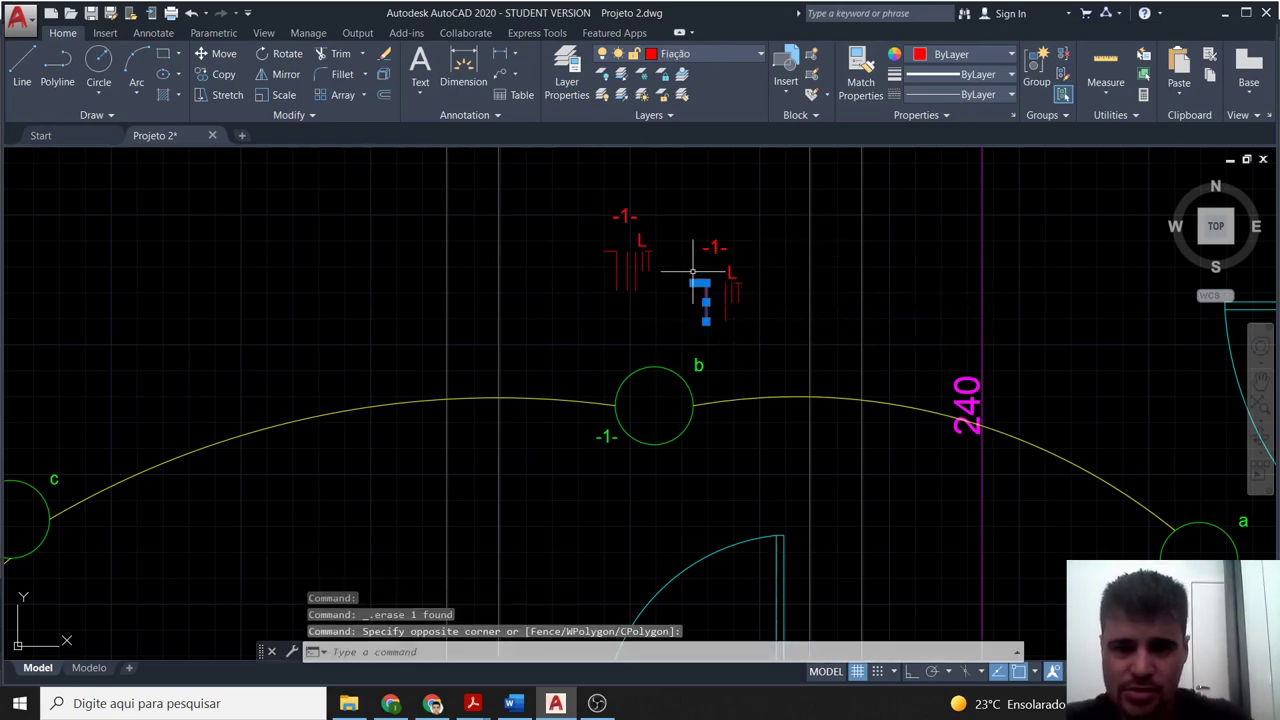
{"action": "type", "text": "m"}
{"action": "key", "text": "Return"}
{"action": "scroll", "coordinate": [695, 275], "scroll_direction": "up", "scroll_amount": 2}
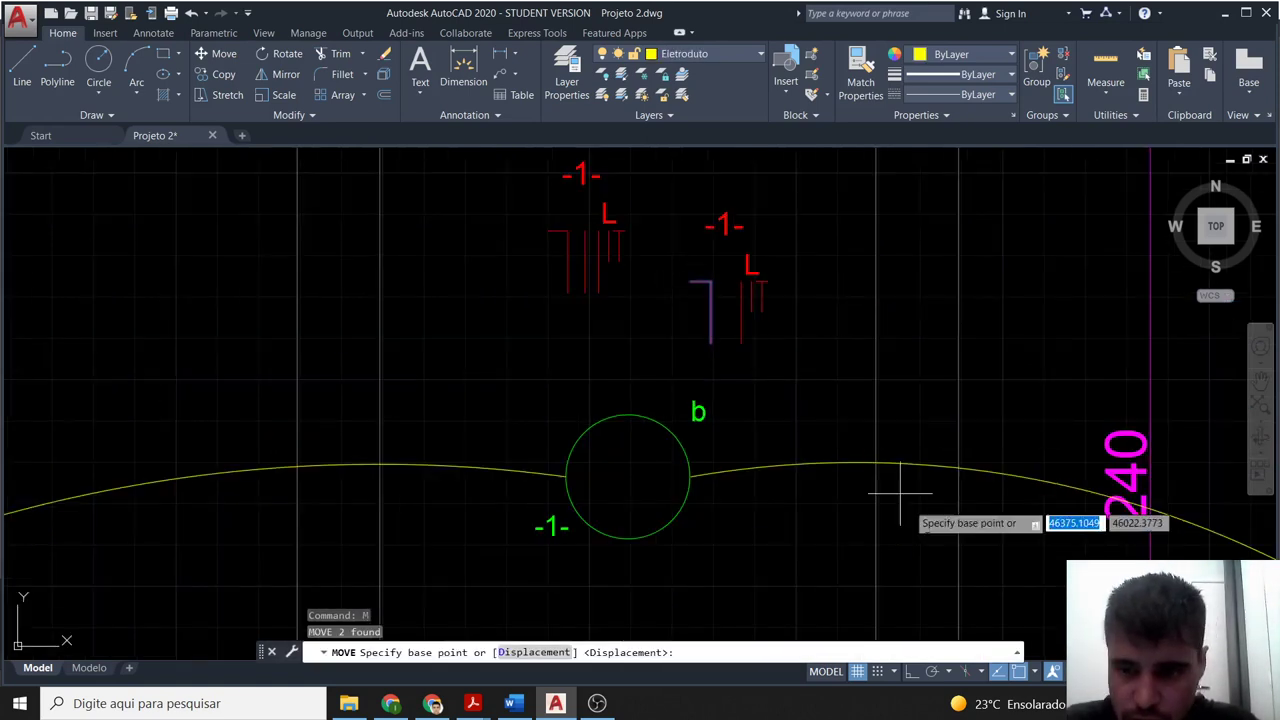
{"action": "left_click", "coordinate": [913, 671]}
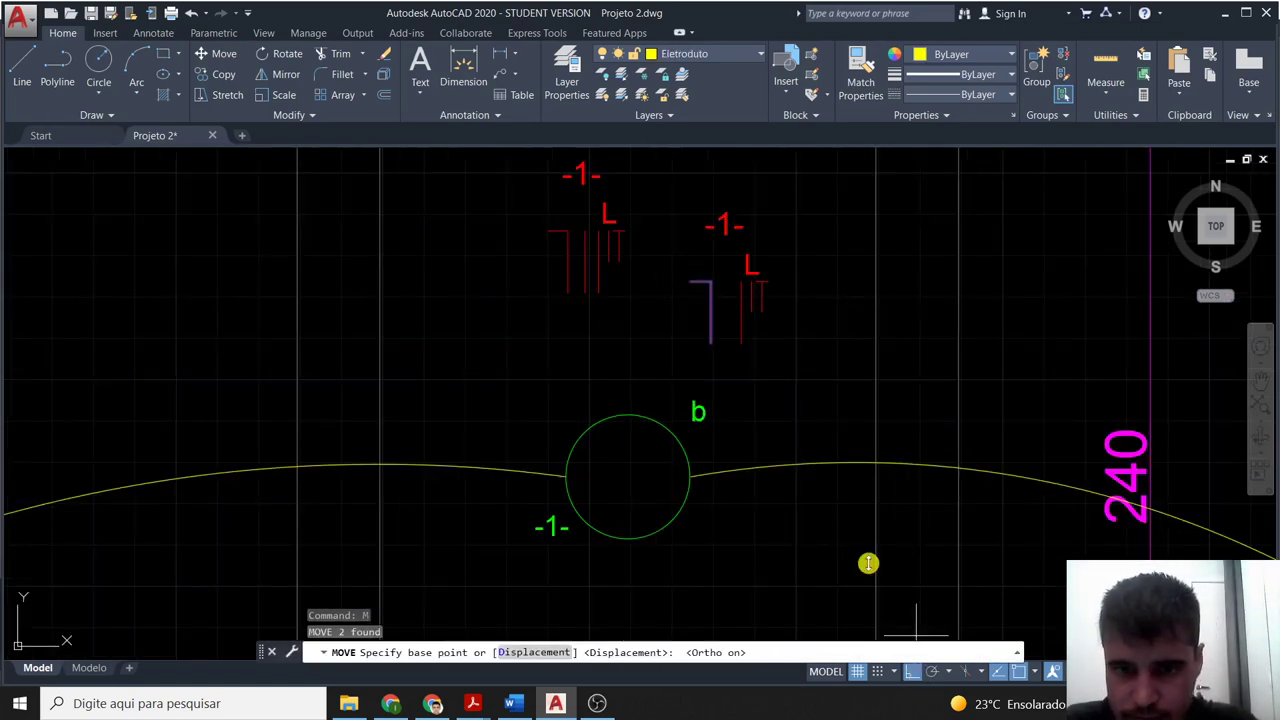
{"action": "left_click", "coordinate": [712, 308]}
{"action": "left_click", "coordinate": [723, 313]}
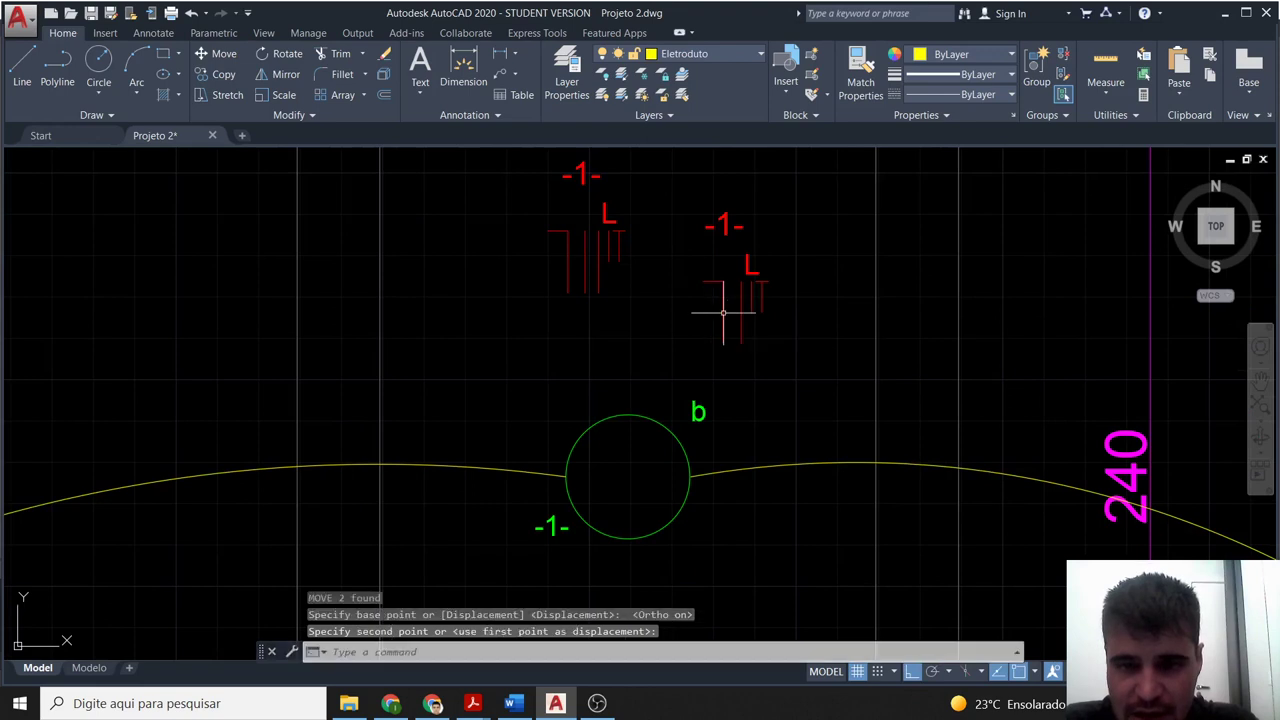
Delete the L letter and another stray piece from the copied symbol.
{"action": "middle_click_drag", "start_coordinate": [787, 274], "coordinate": [733, 305]}
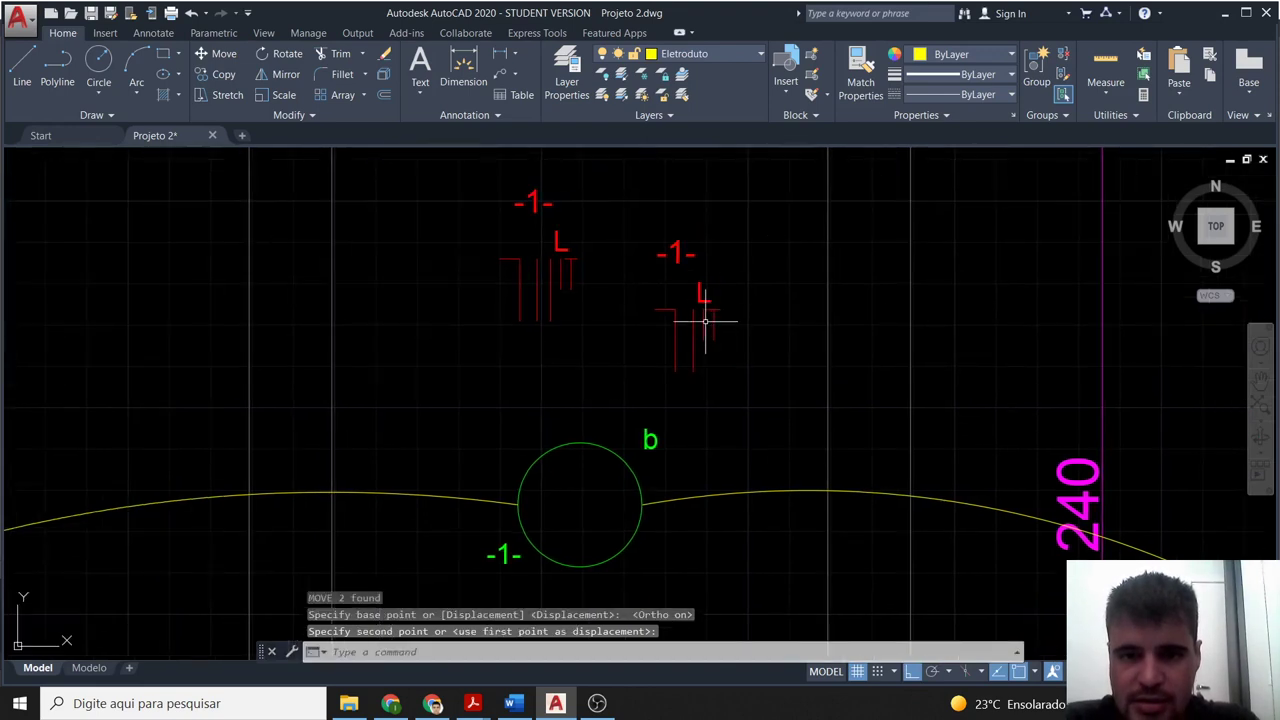
{"action": "left_click", "coordinate": [705, 321]}
{"action": "left_click", "coordinate": [700, 323]}
{"action": "key", "text": "Delete"}
{"action": "left_click", "coordinate": [700, 298]}
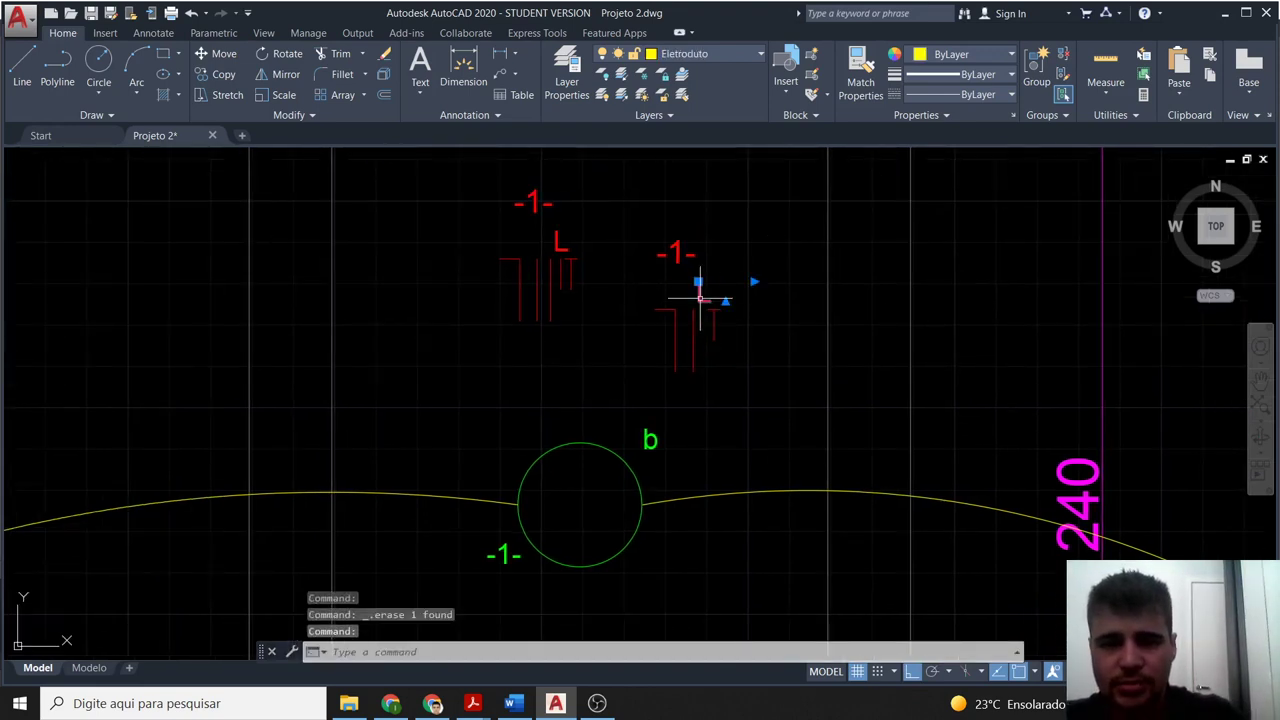
{"action": "key", "text": "Delete"}
Move the copy's -1- label to sit above its strokes.
{"action": "left_click", "coordinate": [690, 254]}
{"action": "left_click", "coordinate": [672, 255]}
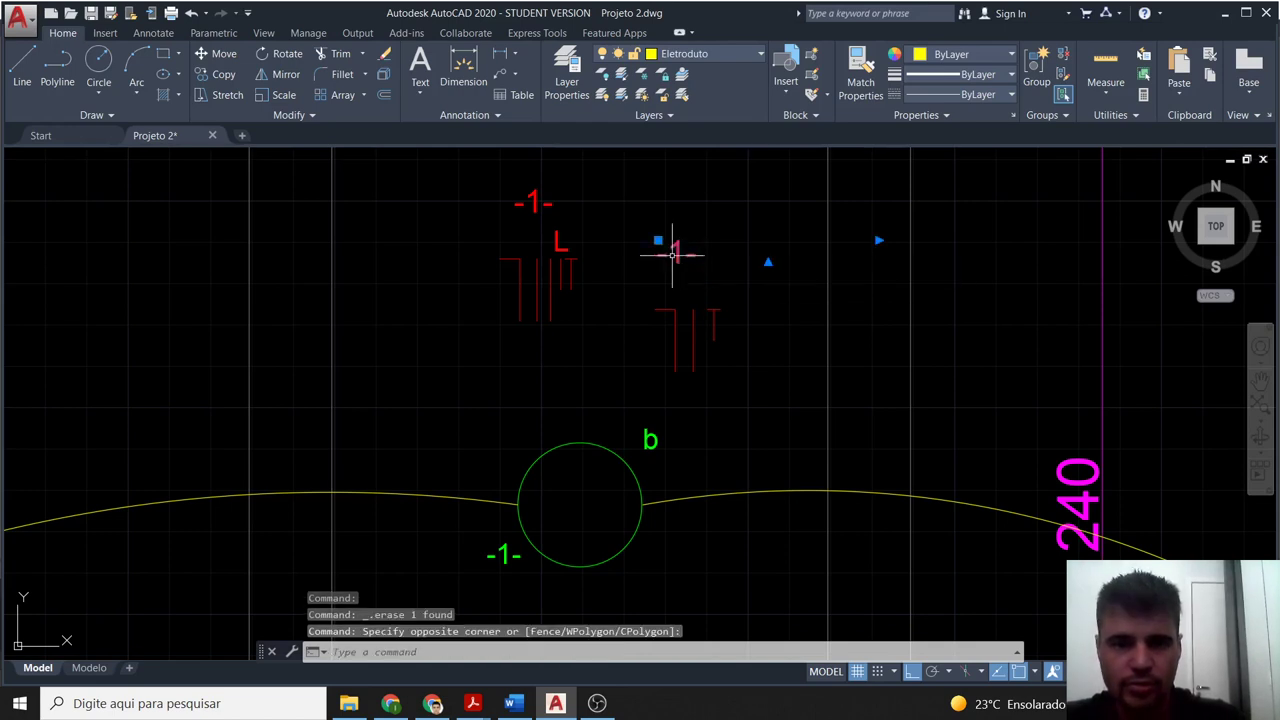
{"action": "type", "text": "m"}
{"action": "key", "text": "Return"}
{"action": "left_click", "coordinate": [680, 255]}
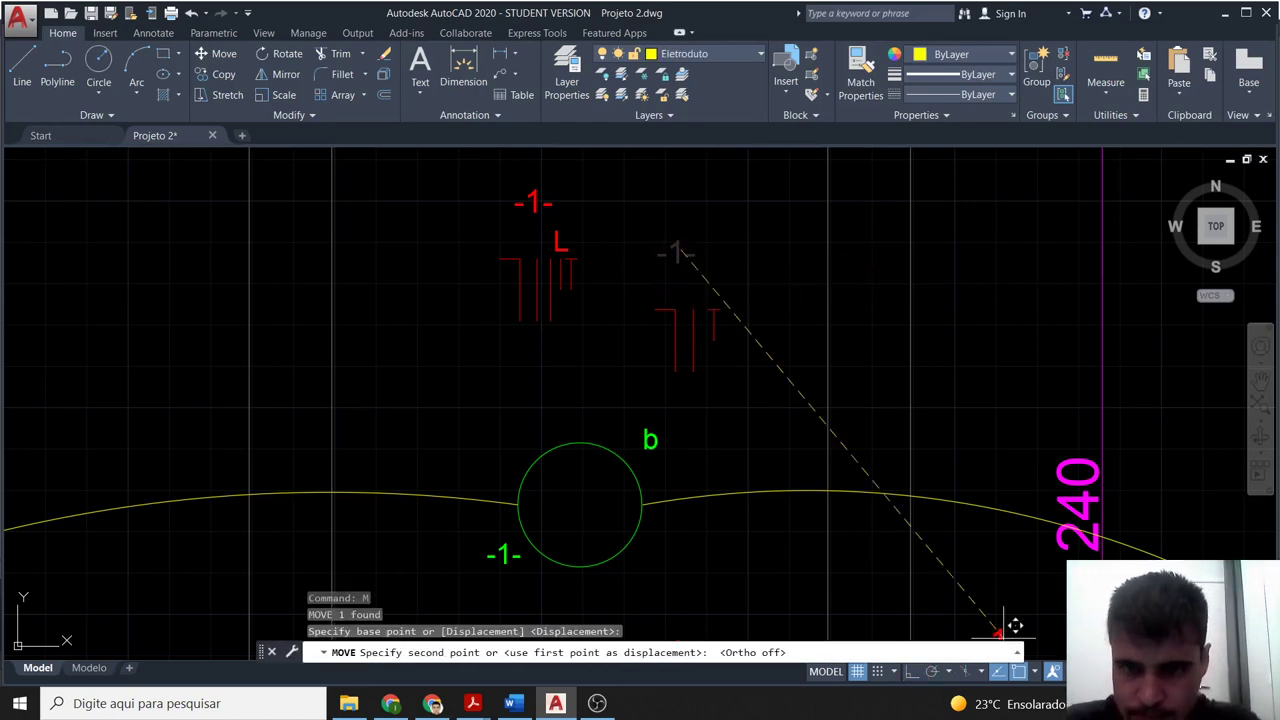
{"action": "left_click", "coordinate": [692, 281]}
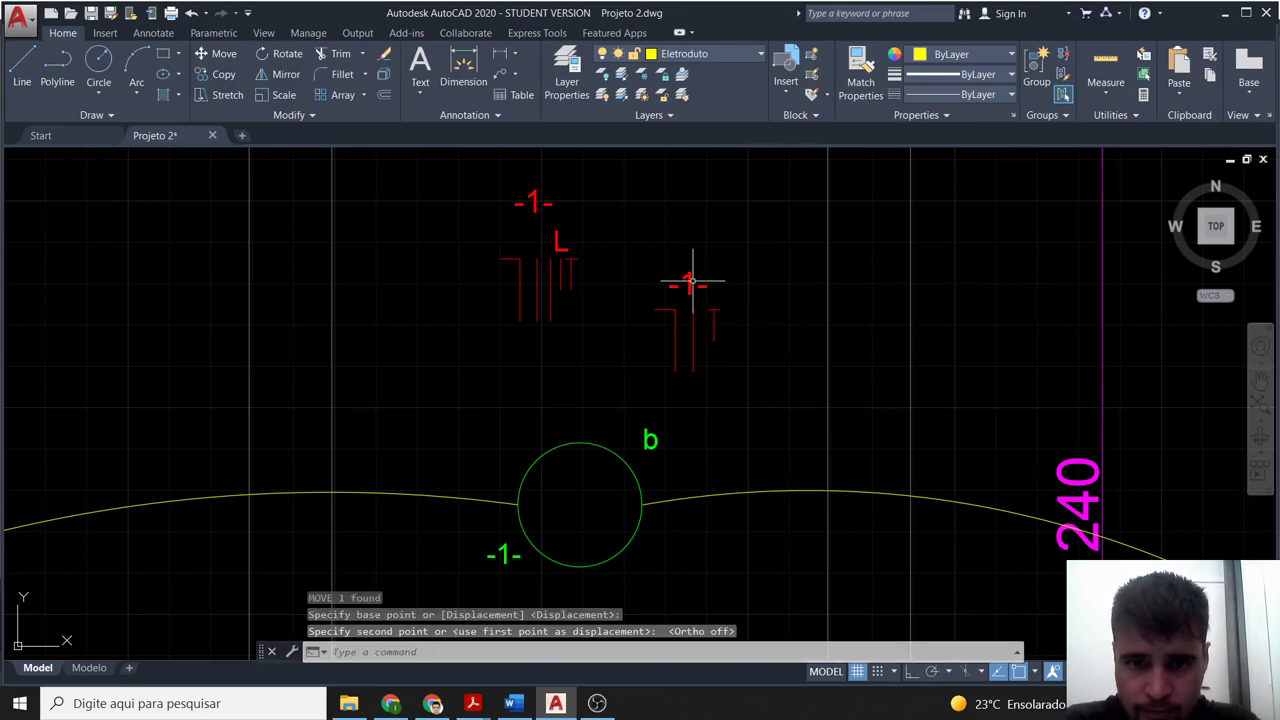
Move the new symbol onto the yellow arc between lights b and a, near the 240 dimension.
{"action": "left_click", "coordinate": [753, 406]}
{"action": "left_click", "coordinate": [638, 240]}
{"action": "type", "text": "m"}
{"action": "key", "text": "Return"}
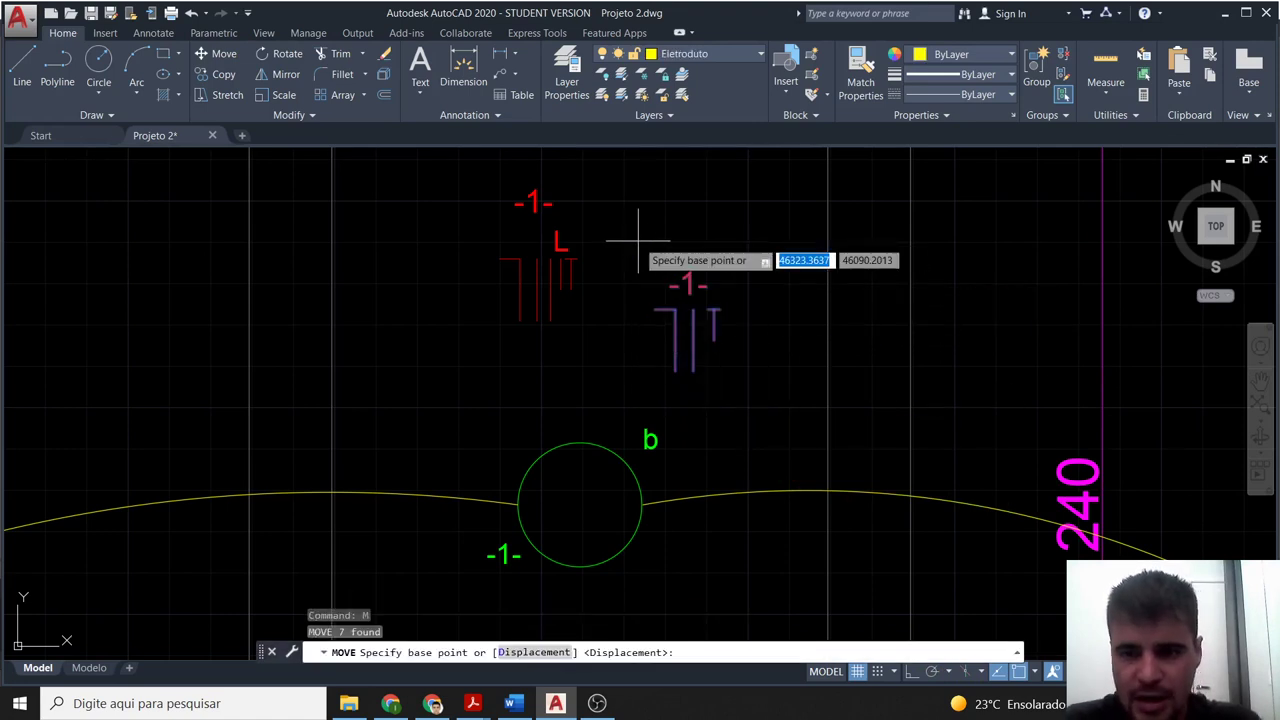
{"action": "scroll", "coordinate": [645, 248], "scroll_direction": "down", "scroll_amount": 3}
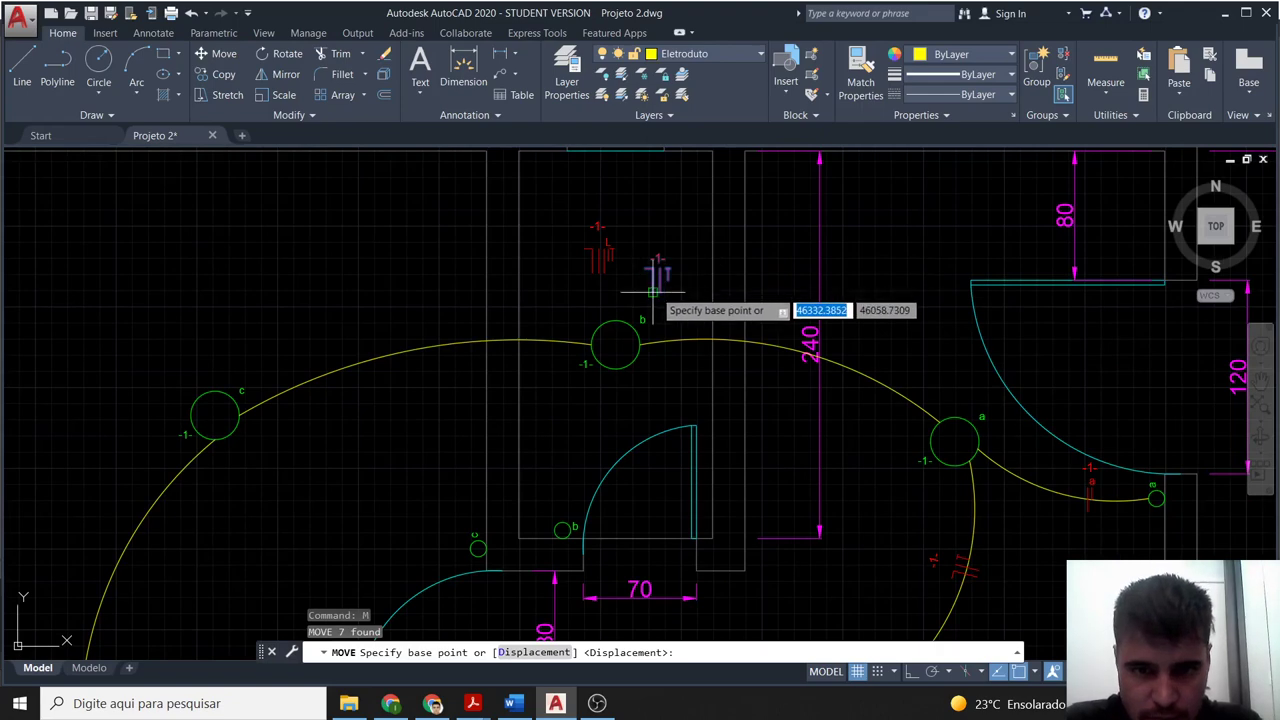
{"action": "left_click", "coordinate": [661, 268]}
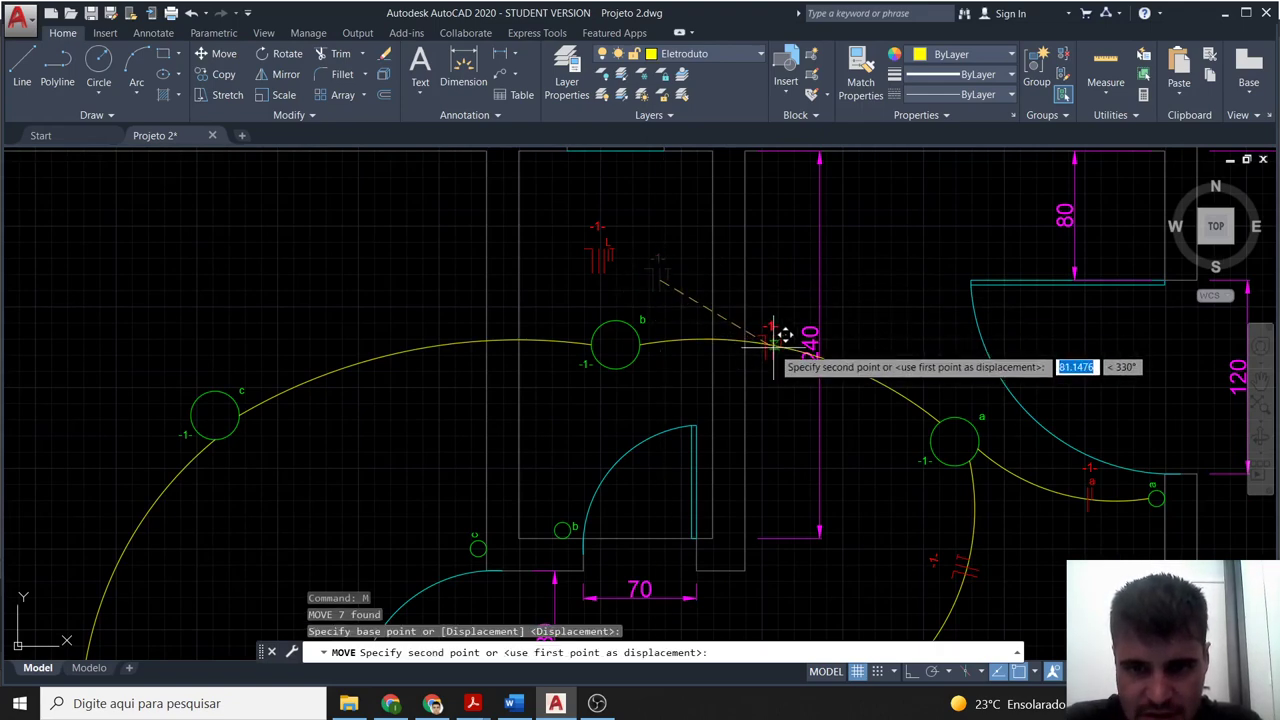
{"action": "left_click", "coordinate": [773, 345]}
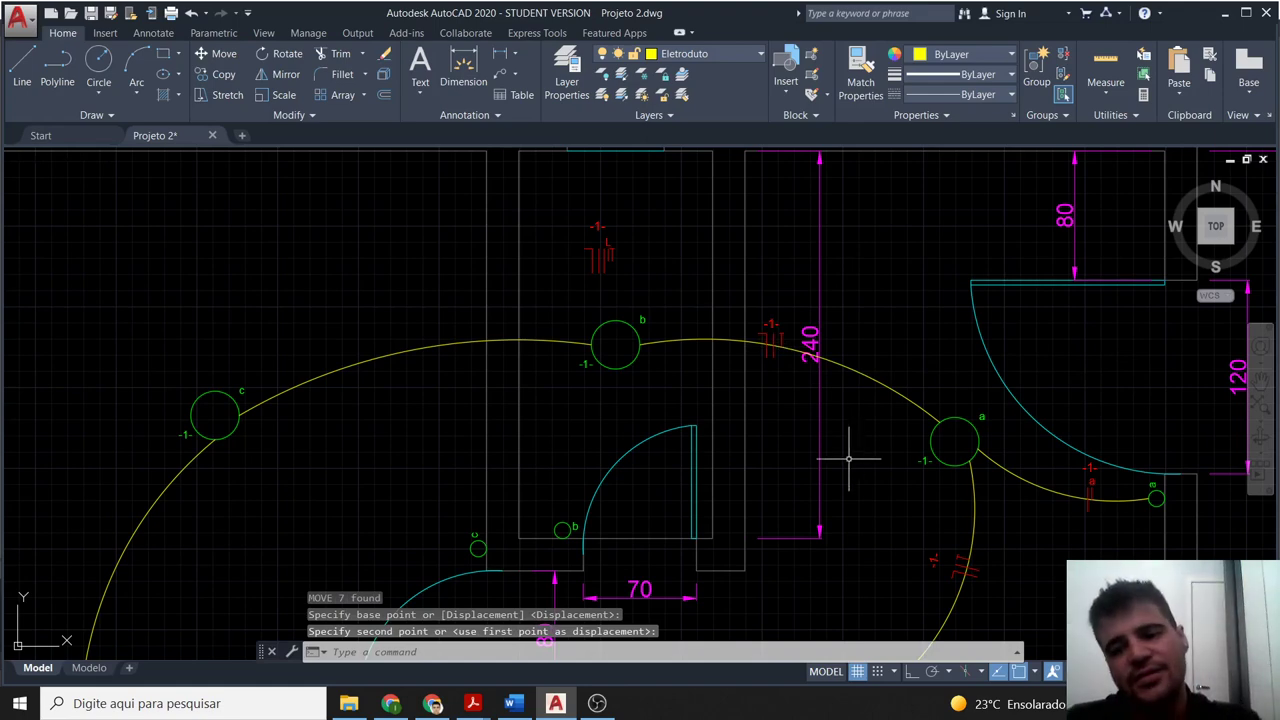
{"action": "scroll", "coordinate": [848, 459], "scroll_direction": "down", "scroll_amount": 1}
{"action": "scroll", "coordinate": [885, 470], "scroll_direction": "down", "scroll_amount": 1}
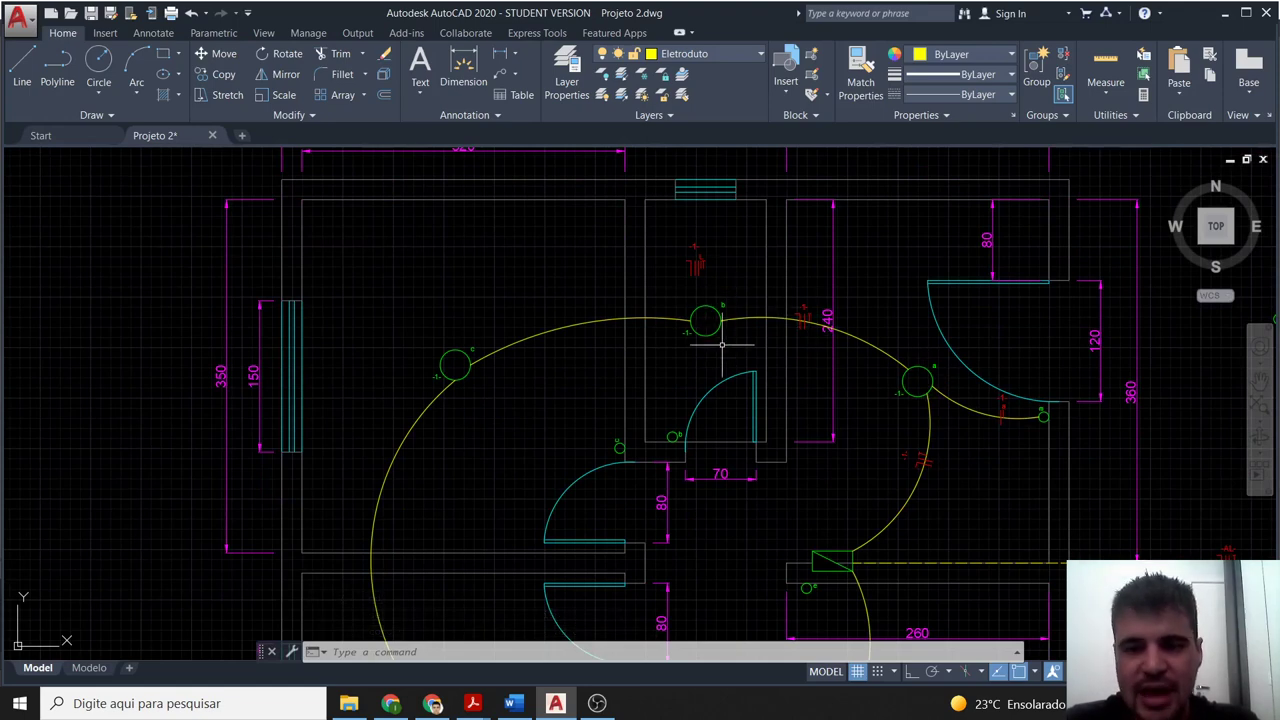
{"action": "scroll", "coordinate": [721, 345], "scroll_direction": "up", "scroll_amount": 1}
{"action": "scroll", "coordinate": [734, 363], "scroll_direction": "up", "scroll_amount": 3}
{"action": "scroll", "coordinate": [771, 393], "scroll_direction": "down", "scroll_amount": 2}
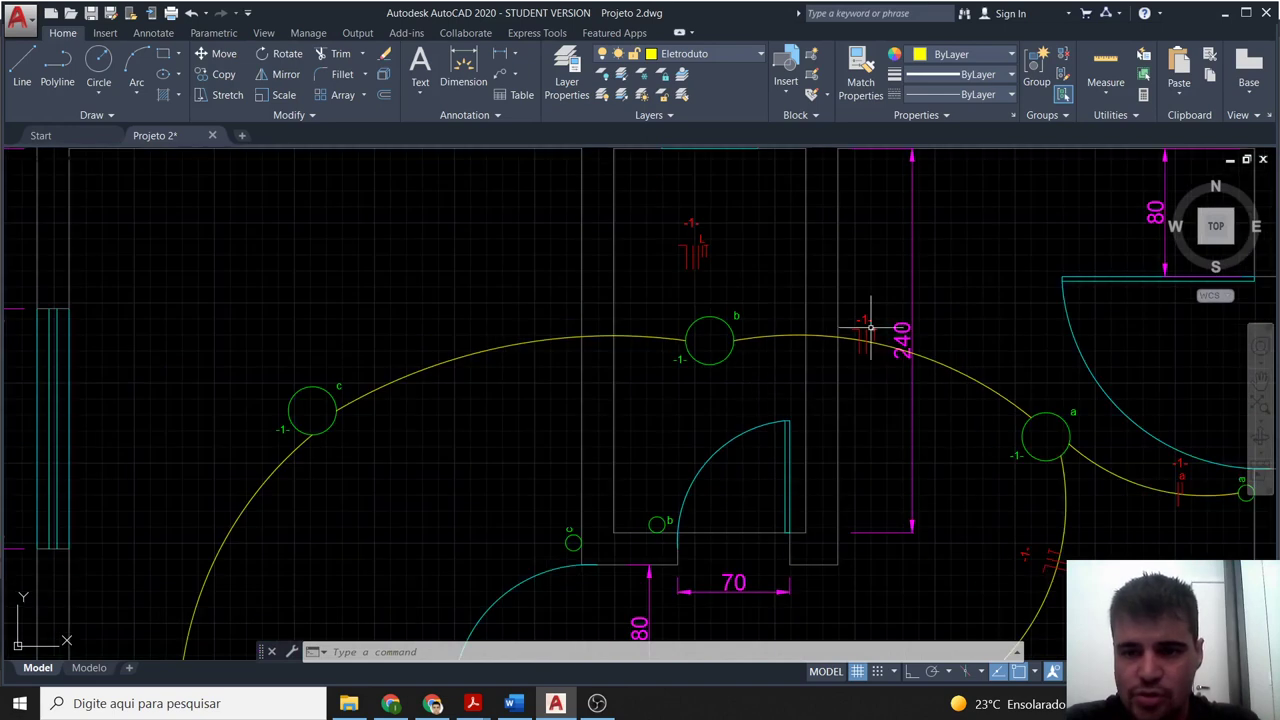
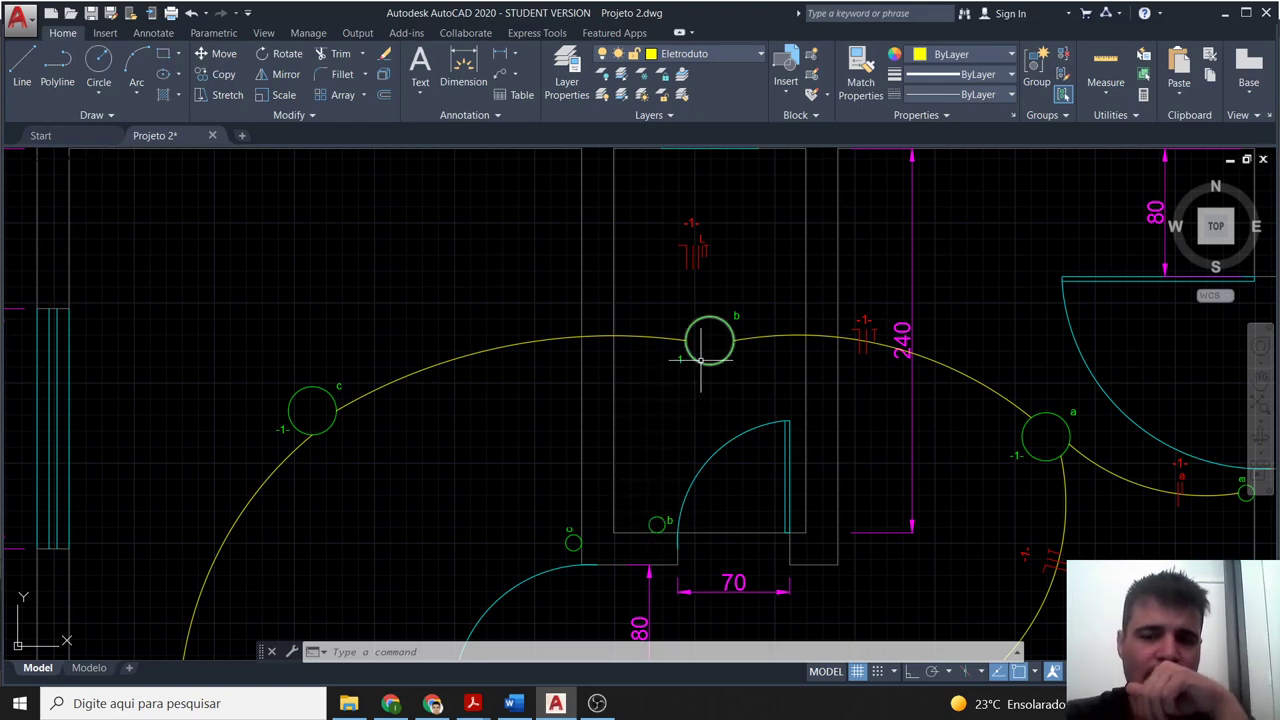
Draw a three-point conduit arc from lamp b's centre down to switch b.
{"action": "left_click", "coordinate": [138, 75]}
{"action": "left_click", "coordinate": [710, 340]}
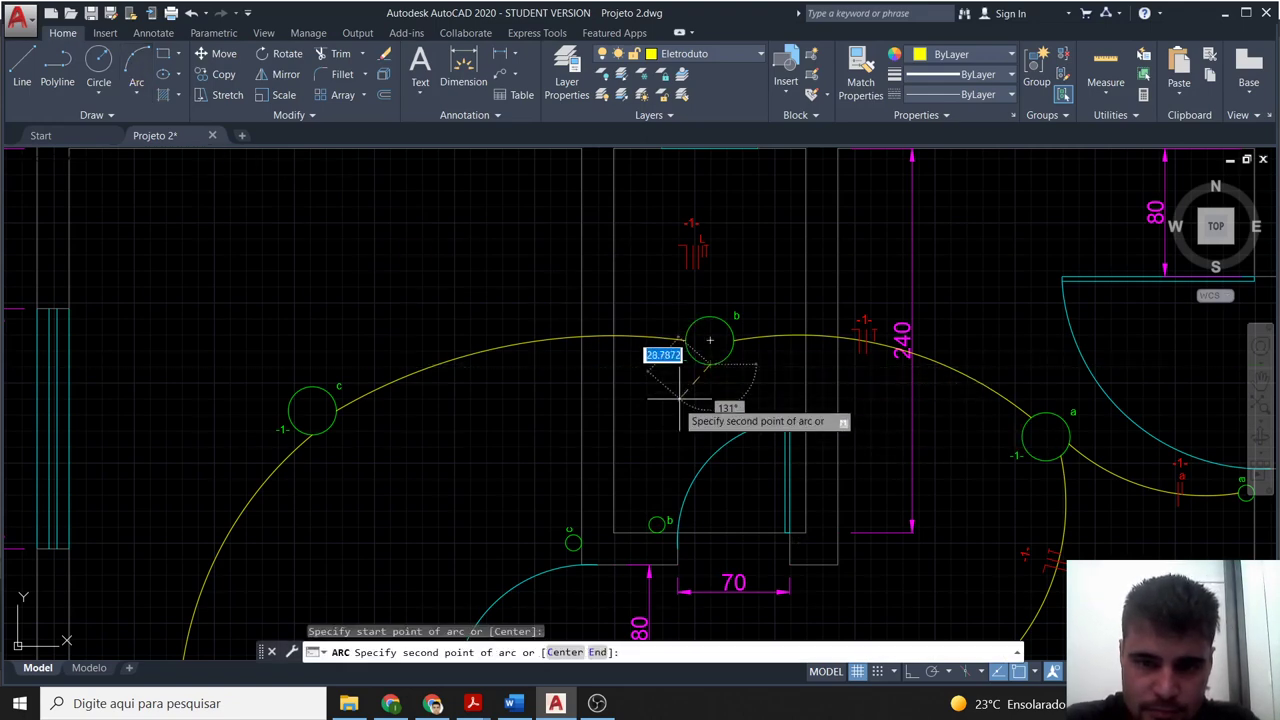
{"action": "left_click", "coordinate": [665, 440]}
{"action": "left_click", "coordinate": [655, 518]}
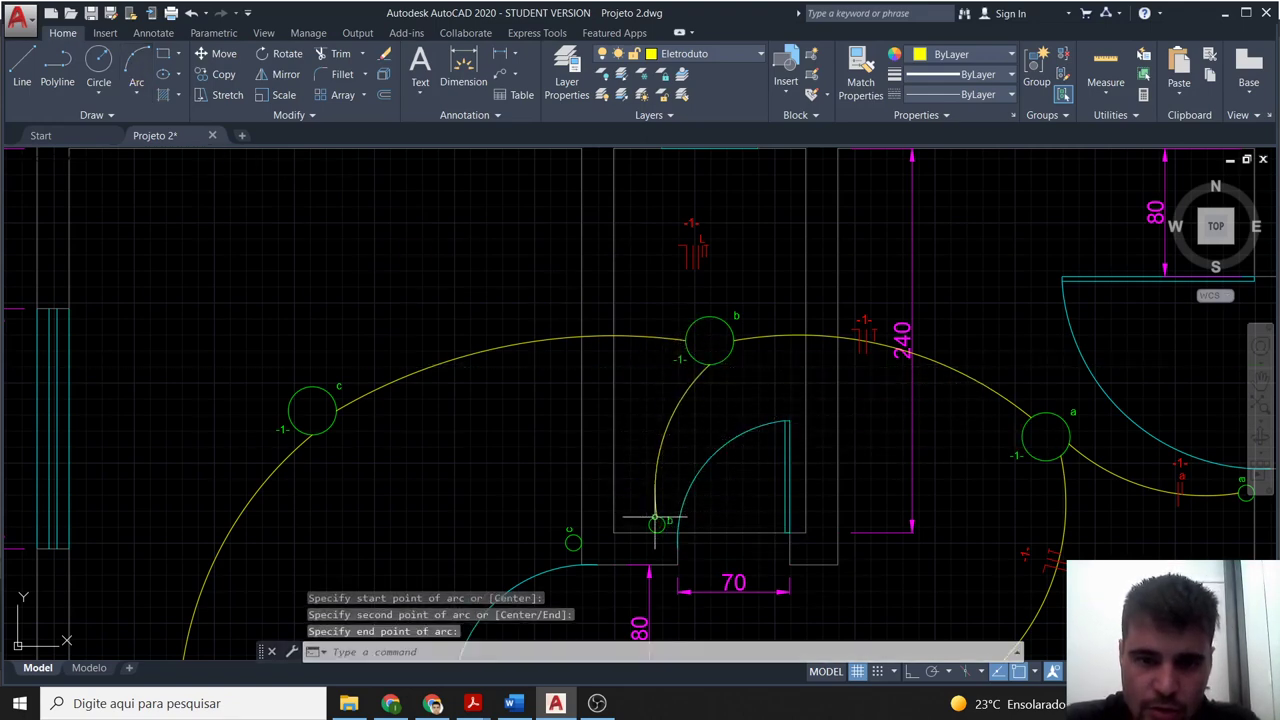
{"action": "key", "text": "Escape"}
Paste a copy of the -1- a wiring tick beside the new arc.
{"action": "scroll", "coordinate": [703, 404], "scroll_direction": "up", "scroll_amount": 2}
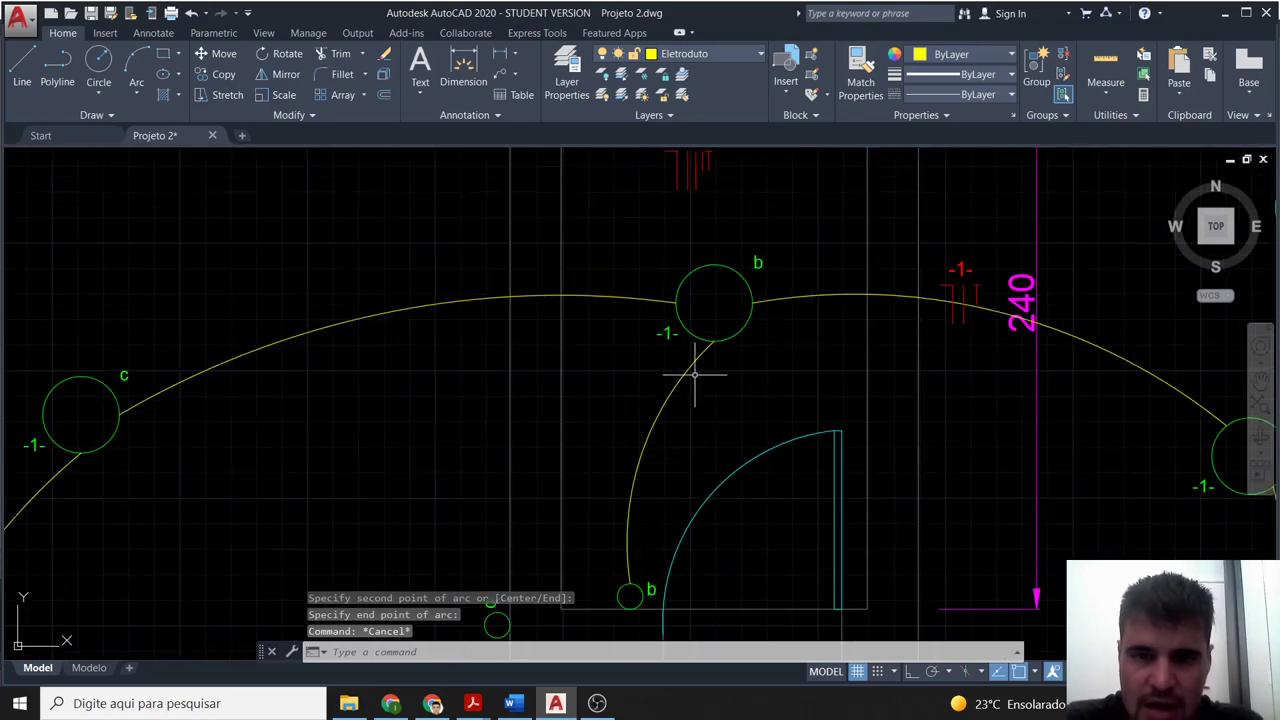
{"action": "scroll", "coordinate": [1000, 420], "scroll_direction": "down", "scroll_amount": 2}
{"action": "scroll", "coordinate": [1105, 499], "scroll_direction": "down", "scroll_amount": 2}
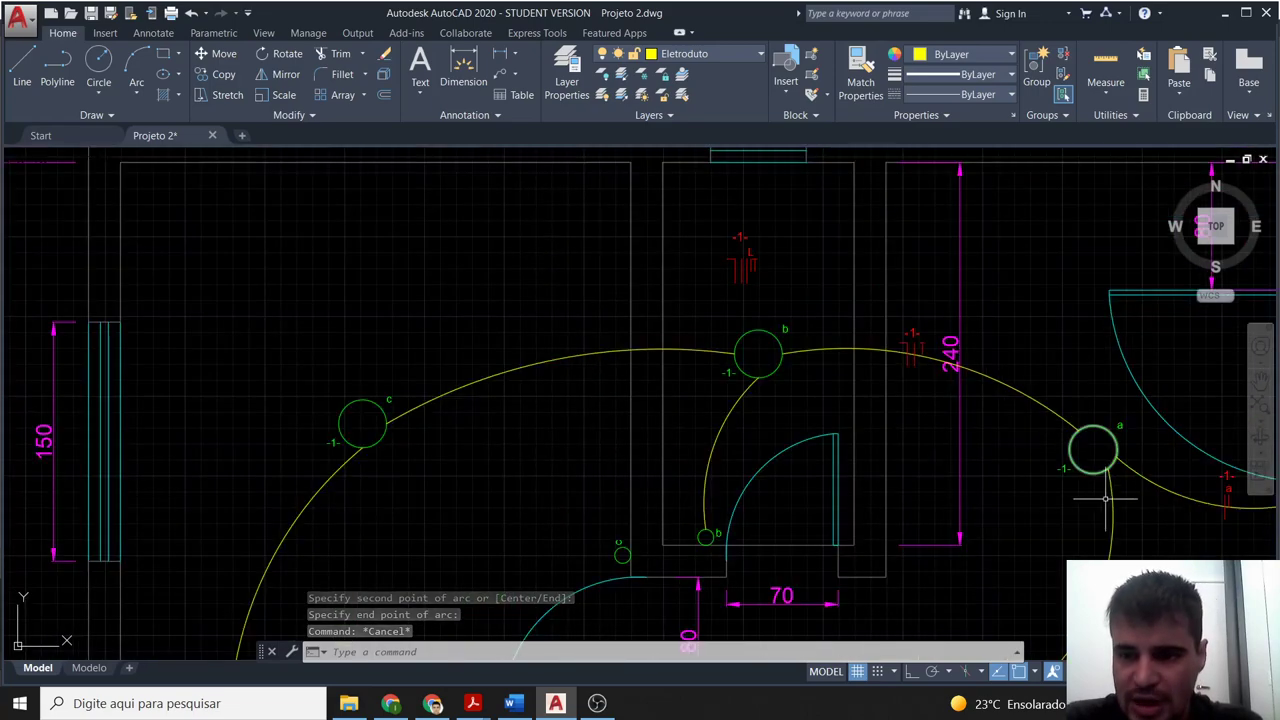
{"action": "mouse_move", "coordinate": [1105, 499]}
{"action": "middle_mouse_down"}
{"action": "mouse_move", "coordinate": [1013, 461]}
{"action": "mouse_move", "coordinate": [746, 401]}
{"action": "middle_mouse_up"}
{"action": "scroll", "coordinate": [856, 388], "scroll_direction": "up", "scroll_amount": 4}
{"action": "left_click", "coordinate": [852, 368]}
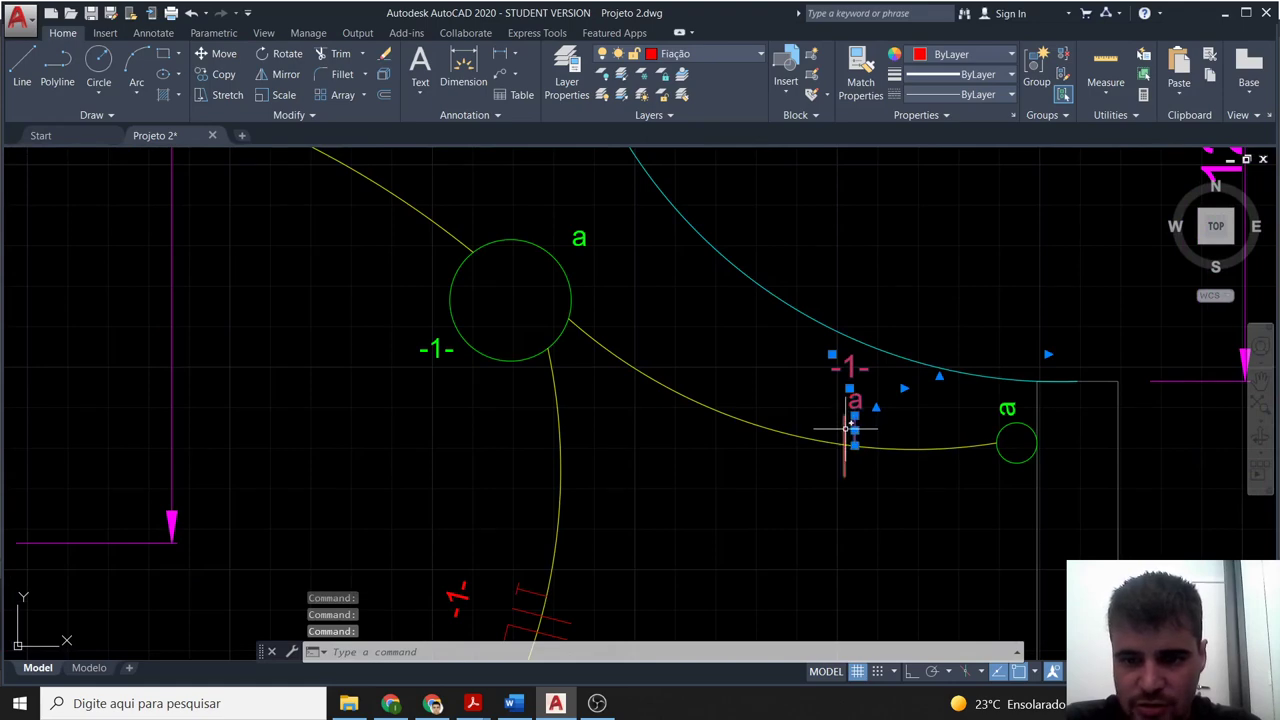
{"action": "scroll", "coordinate": [719, 443], "scroll_direction": "down", "scroll_amount": 6}
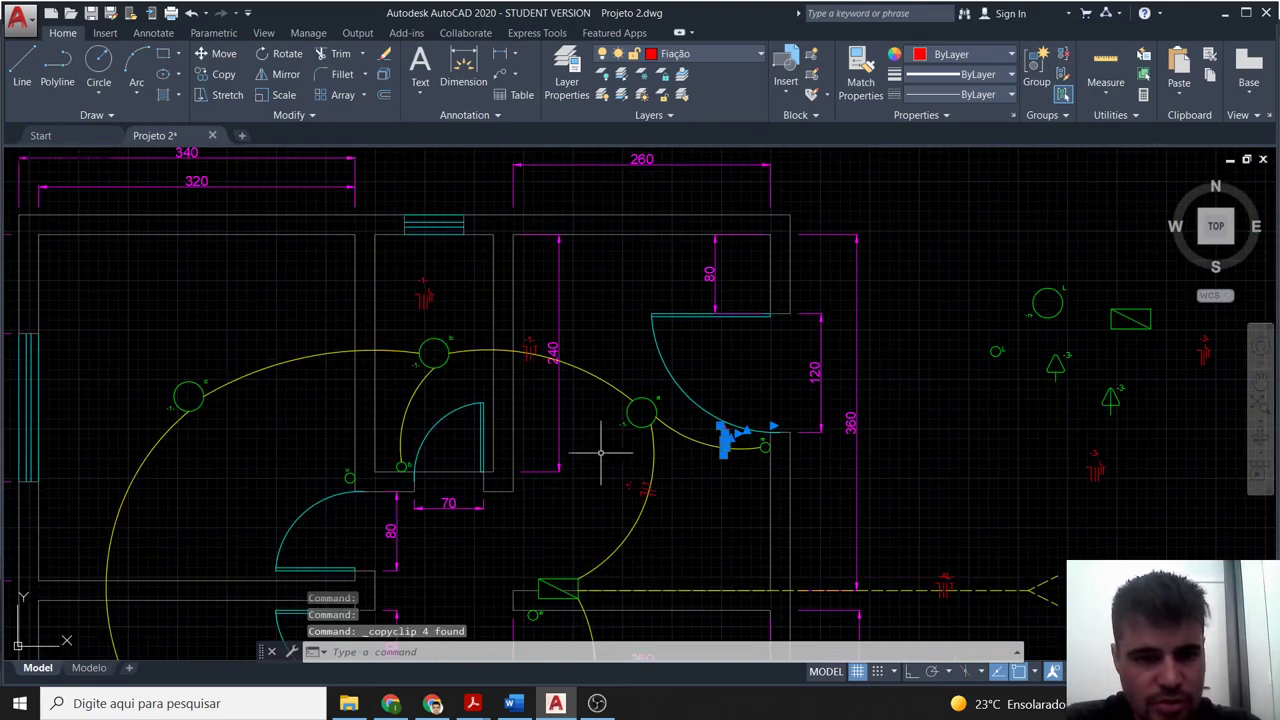
{"action": "middle_click_drag", "start_coordinate": [600, 452], "coordinate": [729, 429]}
{"action": "scroll", "coordinate": [571, 409], "scroll_direction": "up", "scroll_amount": 5}
{"action": "key", "text": "ctrl+v"}
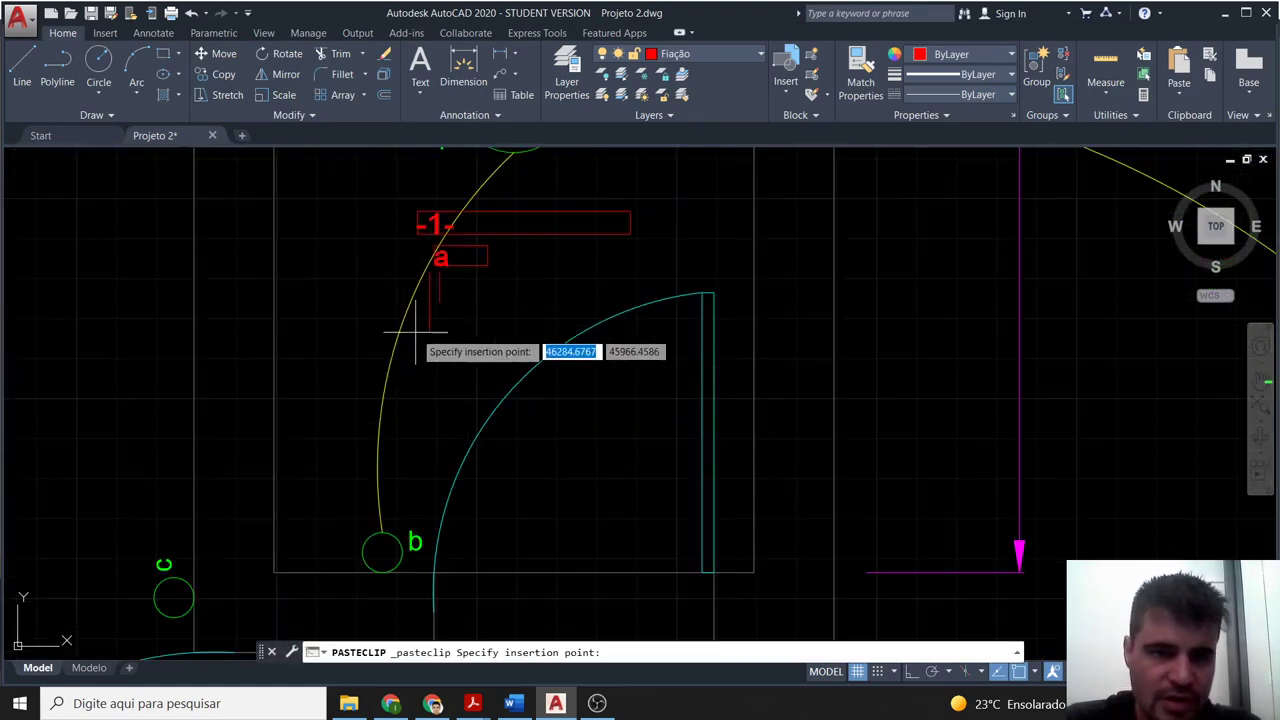
{"action": "left_click", "coordinate": [497, 330]}
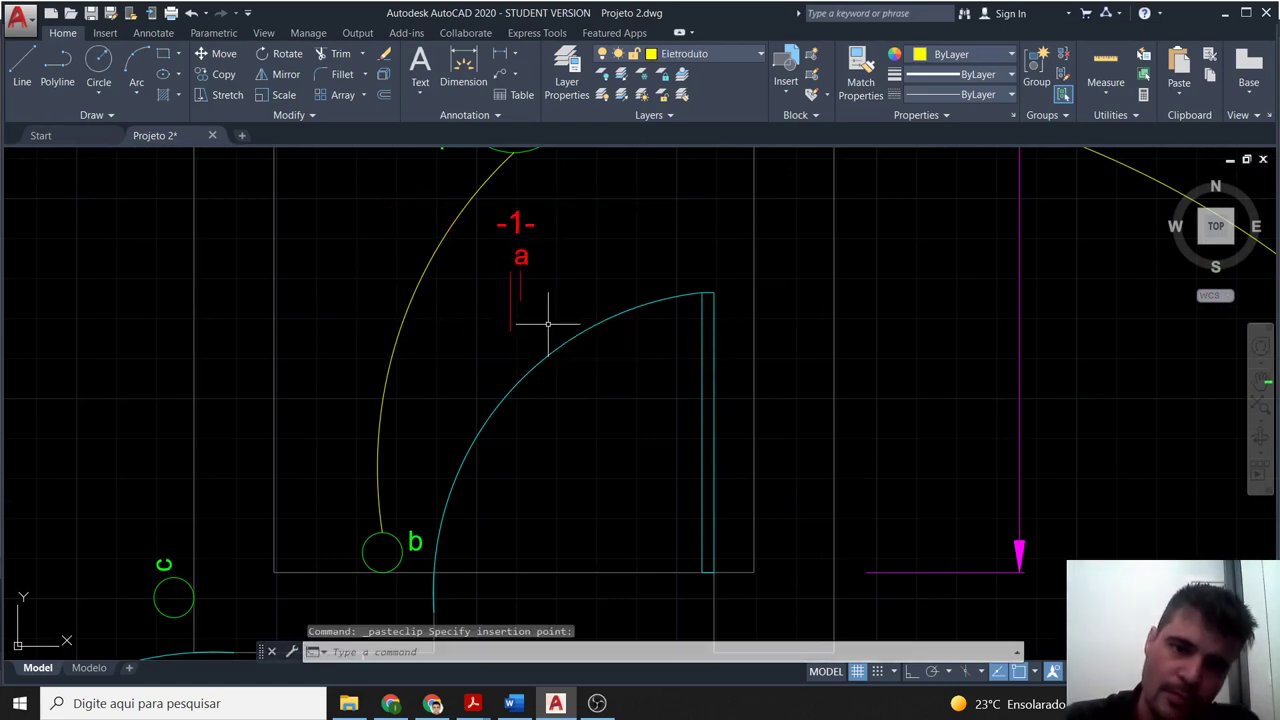
Select the pasted tick and its labels and rotate them to follow the arc.
{"action": "middle_click_drag", "start_coordinate": [548, 323], "coordinate": [511, 364]}
{"action": "left_click", "coordinate": [492, 384]}
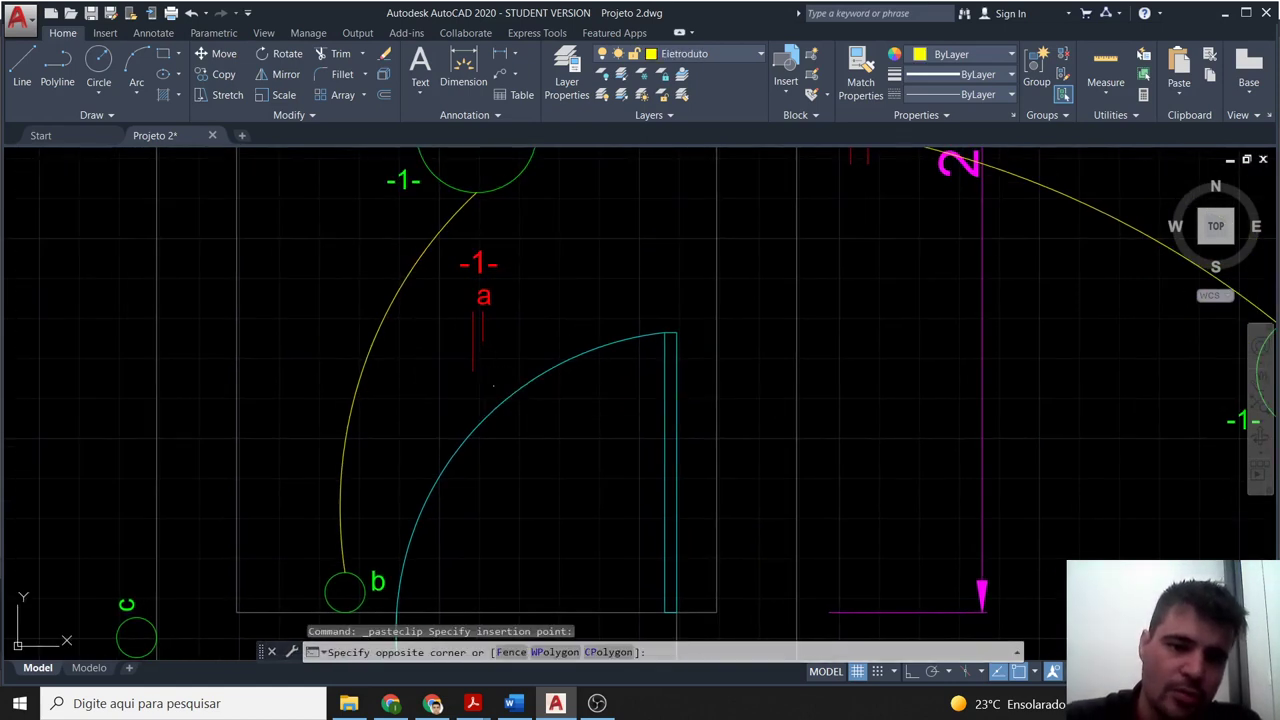
{"action": "left_click", "coordinate": [489, 250]}
{"action": "left_click", "coordinate": [457, 238]}
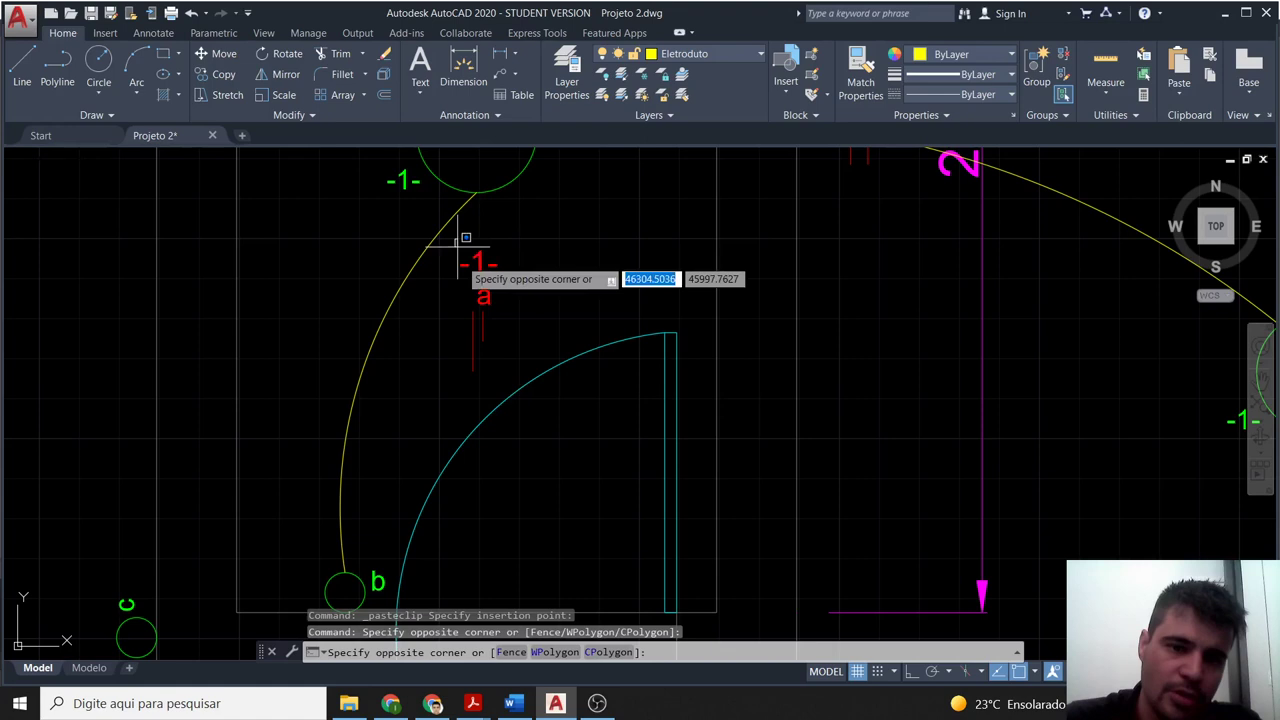
{"action": "left_click", "coordinate": [510, 392]}
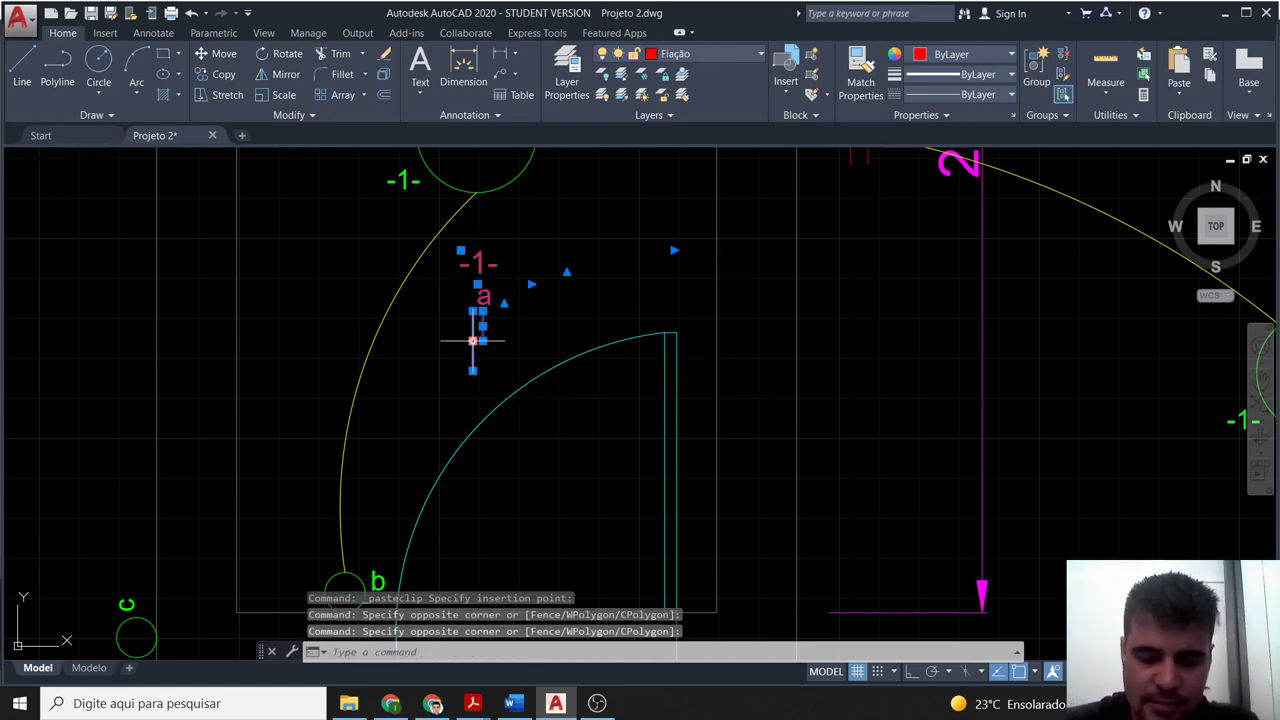
{"action": "type", "text": "o"}
{"action": "key", "text": "Return"}
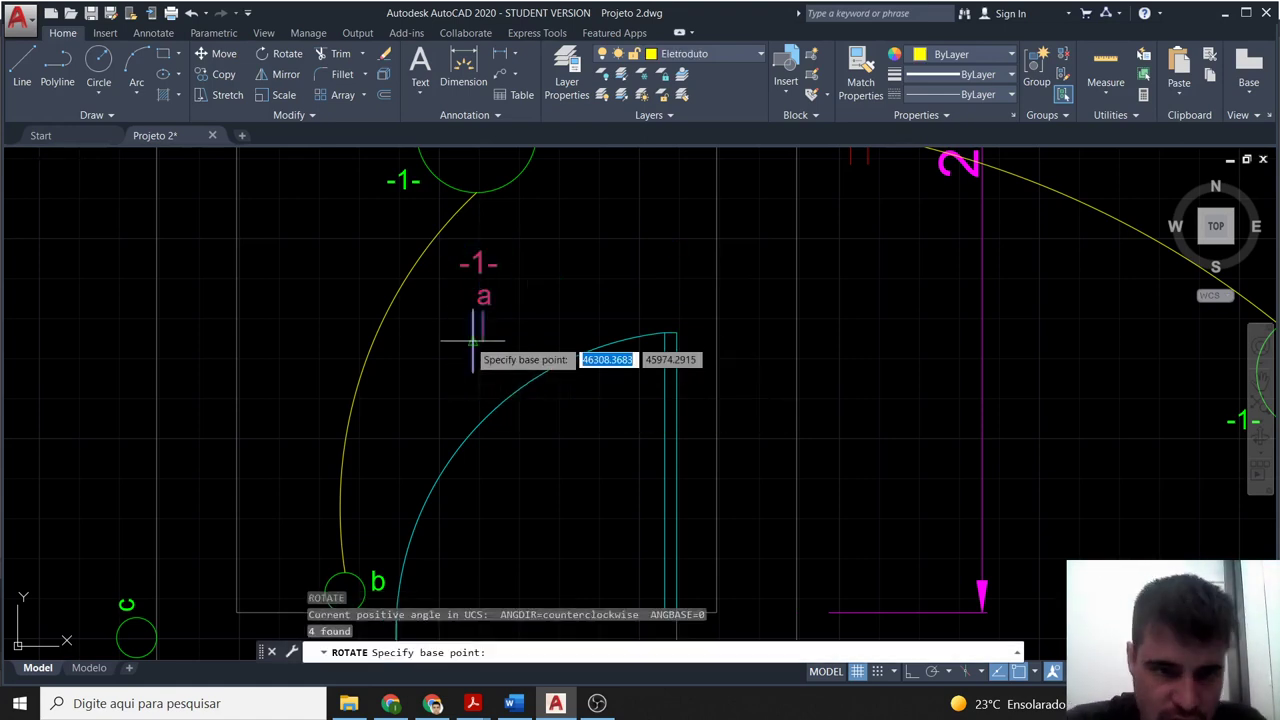
{"action": "left_click", "coordinate": [483, 341]}
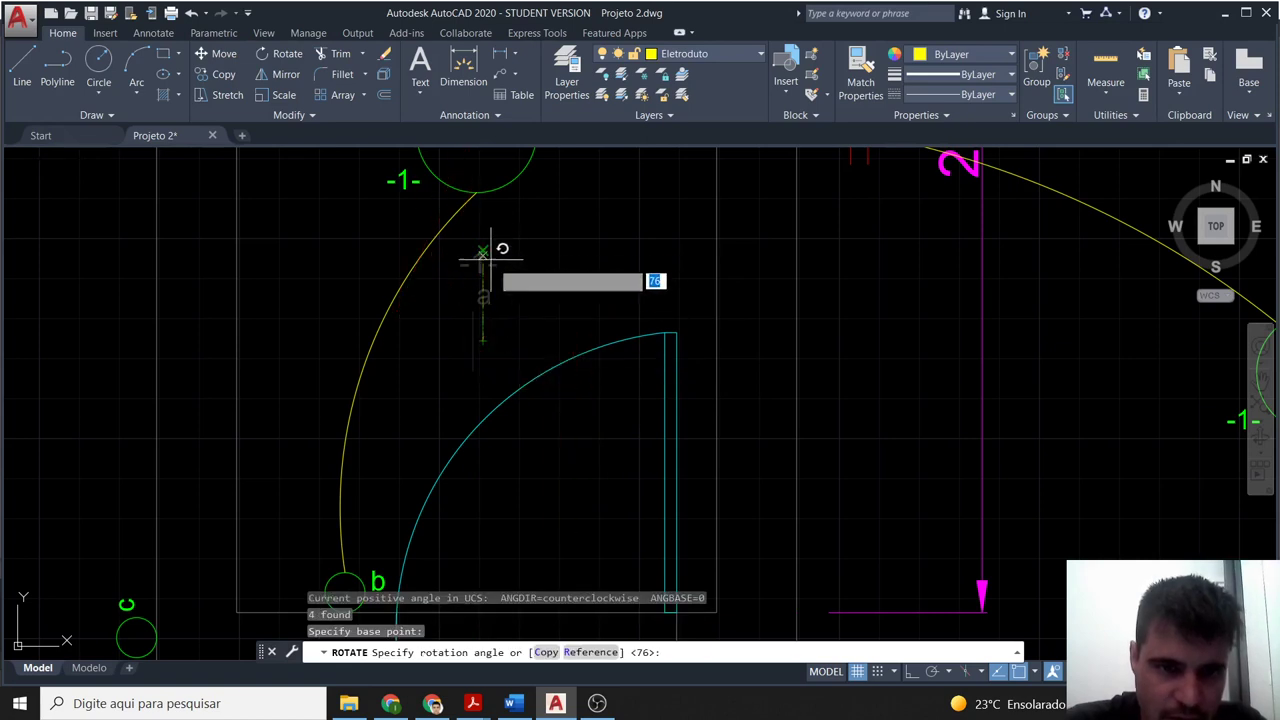
{"action": "key", "text": "Return"}
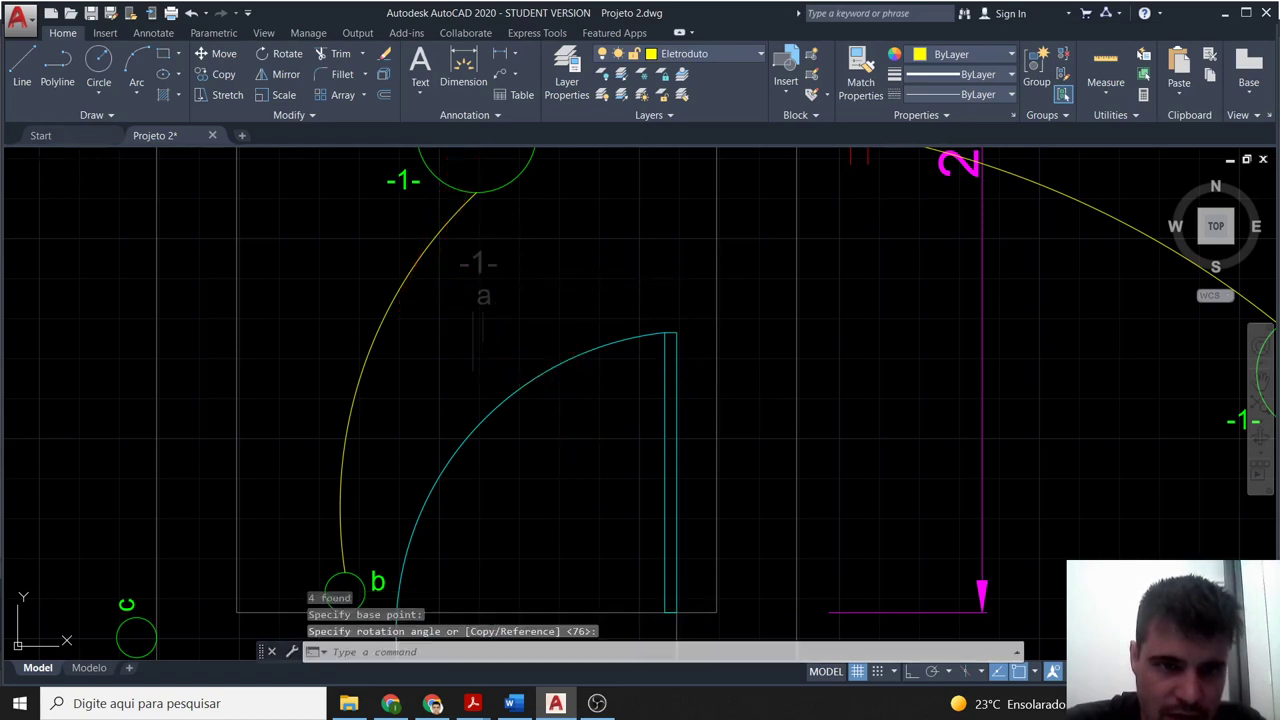
Move the rotated tick with its -1- and letter labels onto the new arc.
{"action": "left_click", "coordinate": [475, 336]}
{"action": "left_click", "coordinate": [465, 347]}
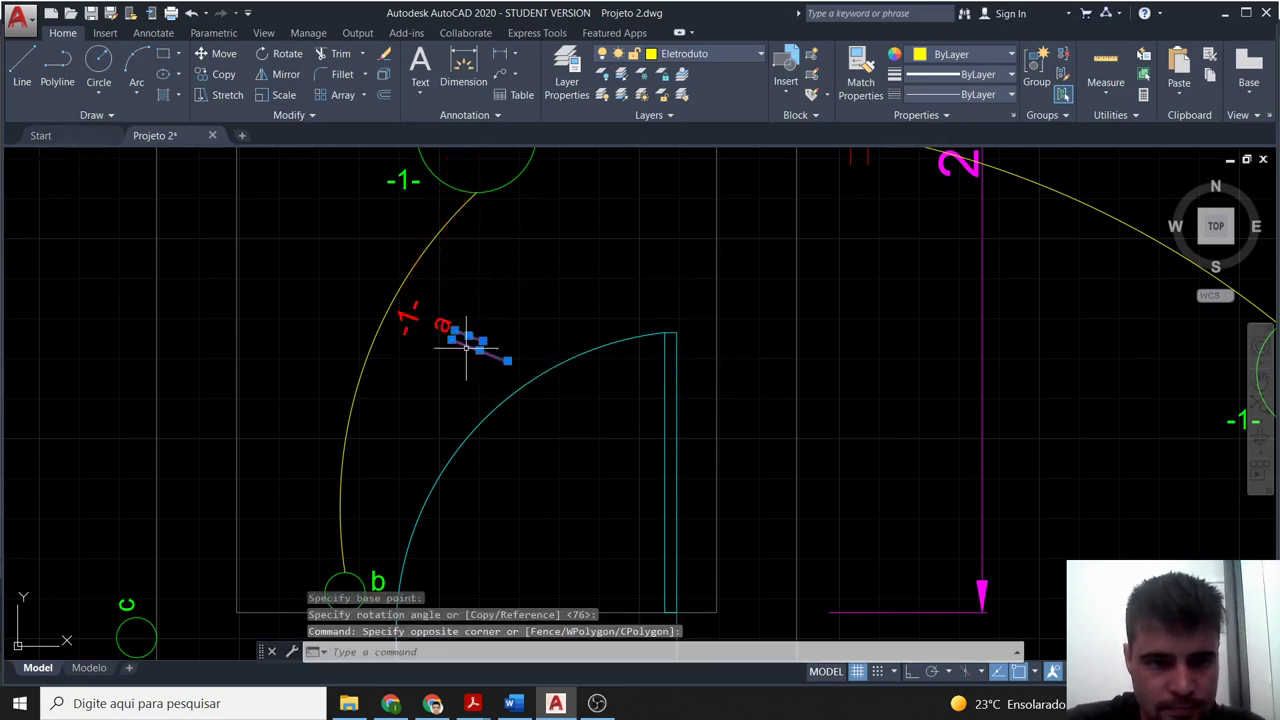
{"action": "left_click", "coordinate": [442, 325]}
{"action": "left_click", "coordinate": [411, 318]}
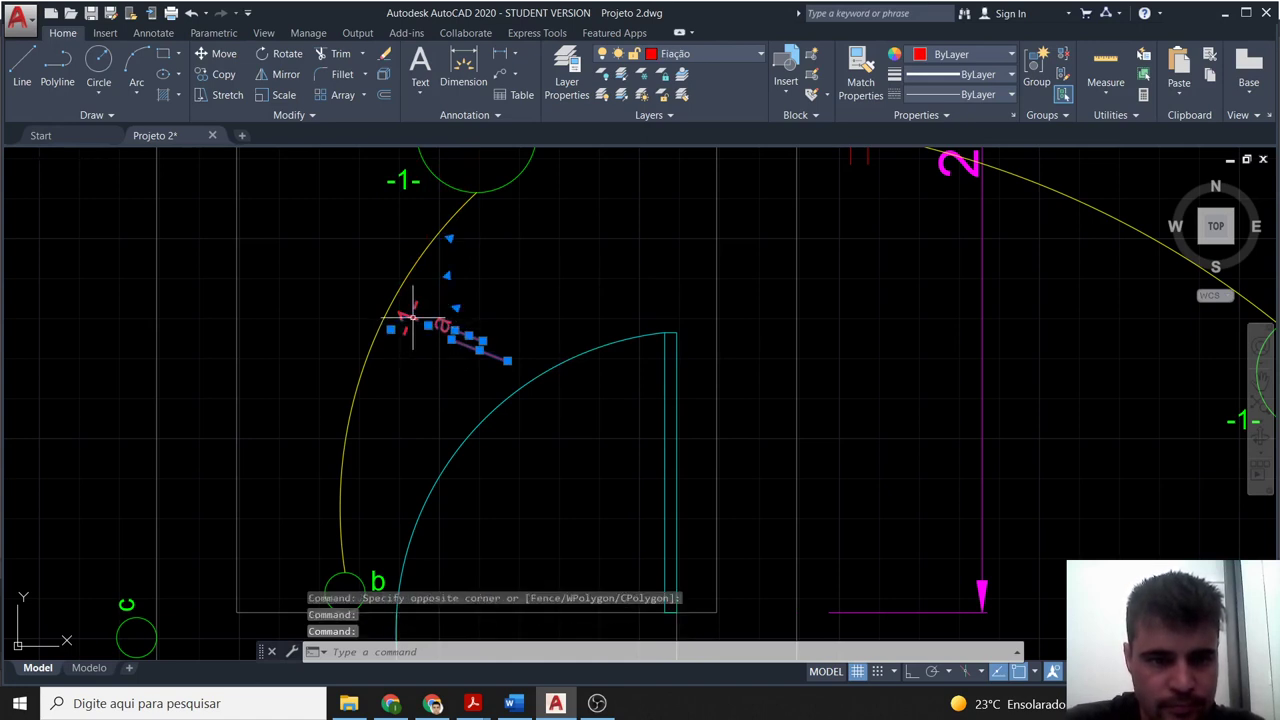
{"action": "type", "text": "m"}
{"action": "key", "text": "Return"}
{"action": "left_click", "coordinate": [490, 329]}
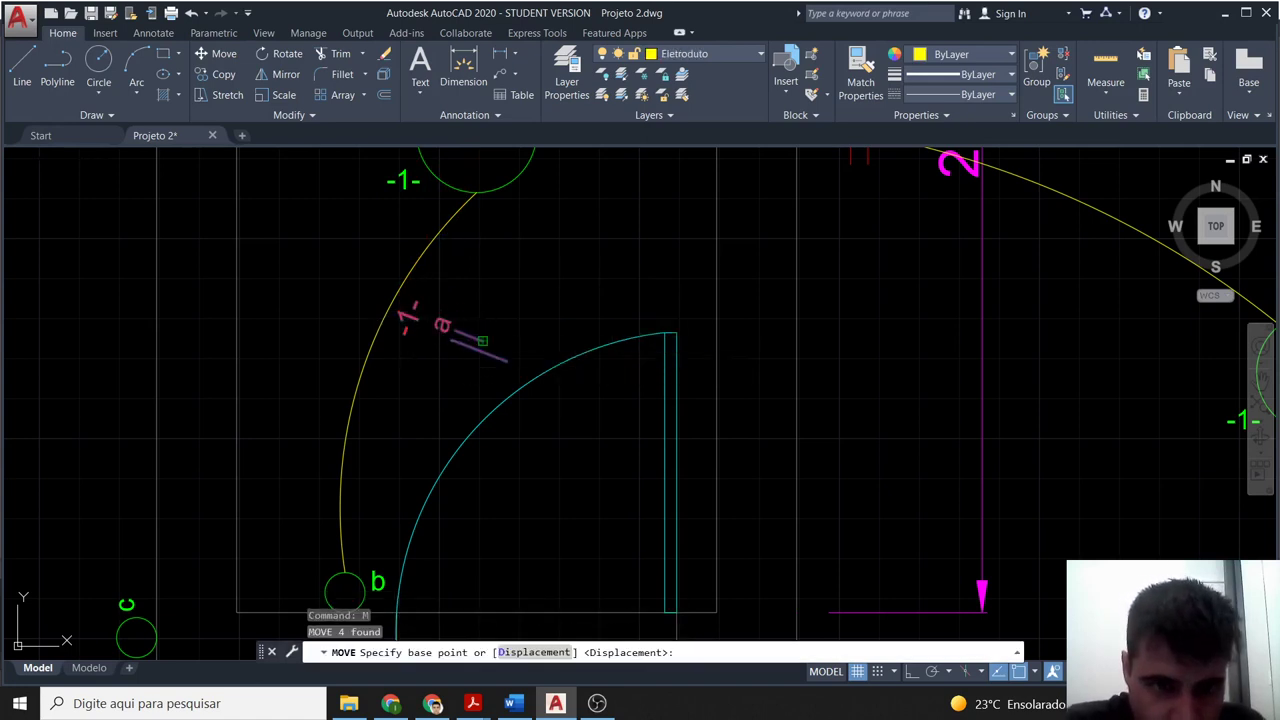
{"action": "left_click", "coordinate": [388, 322]}
Change the tick's letter label from a to b.
{"action": "scroll", "coordinate": [410, 378], "scroll_direction": "down", "scroll_amount": 2}
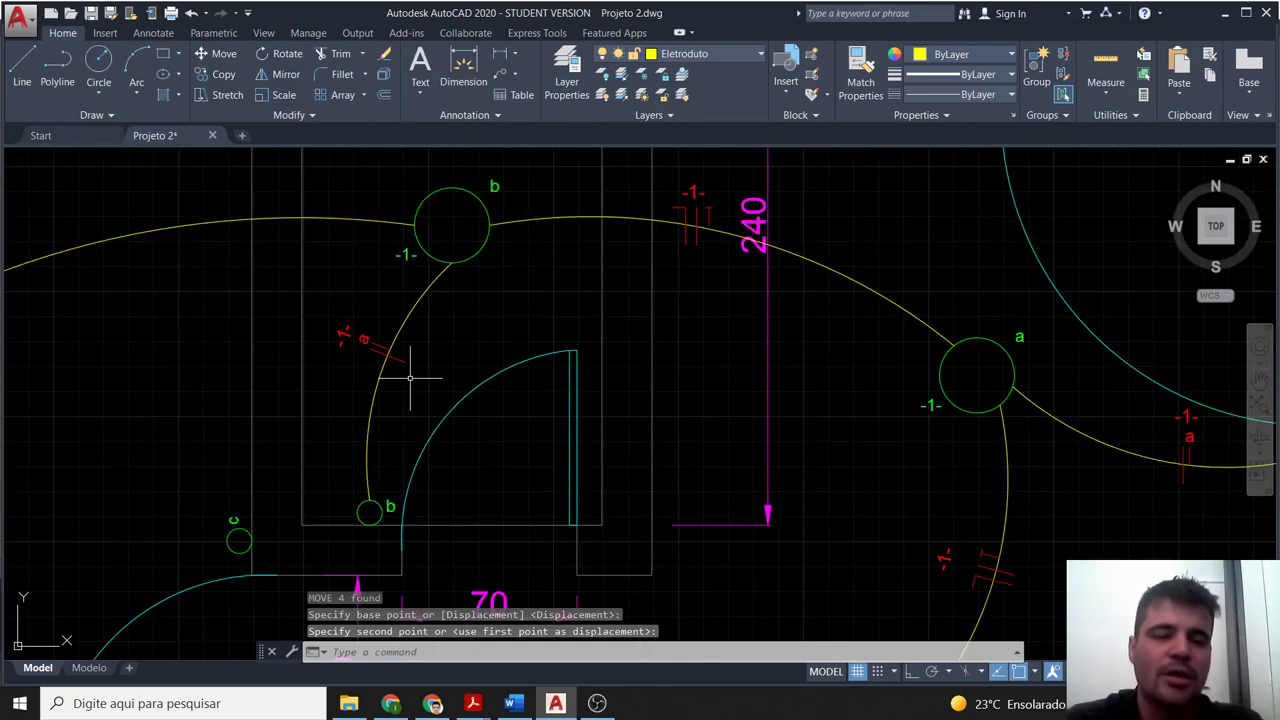
{"action": "middle_click_drag", "start_coordinate": [410, 378], "coordinate": [496, 381]}
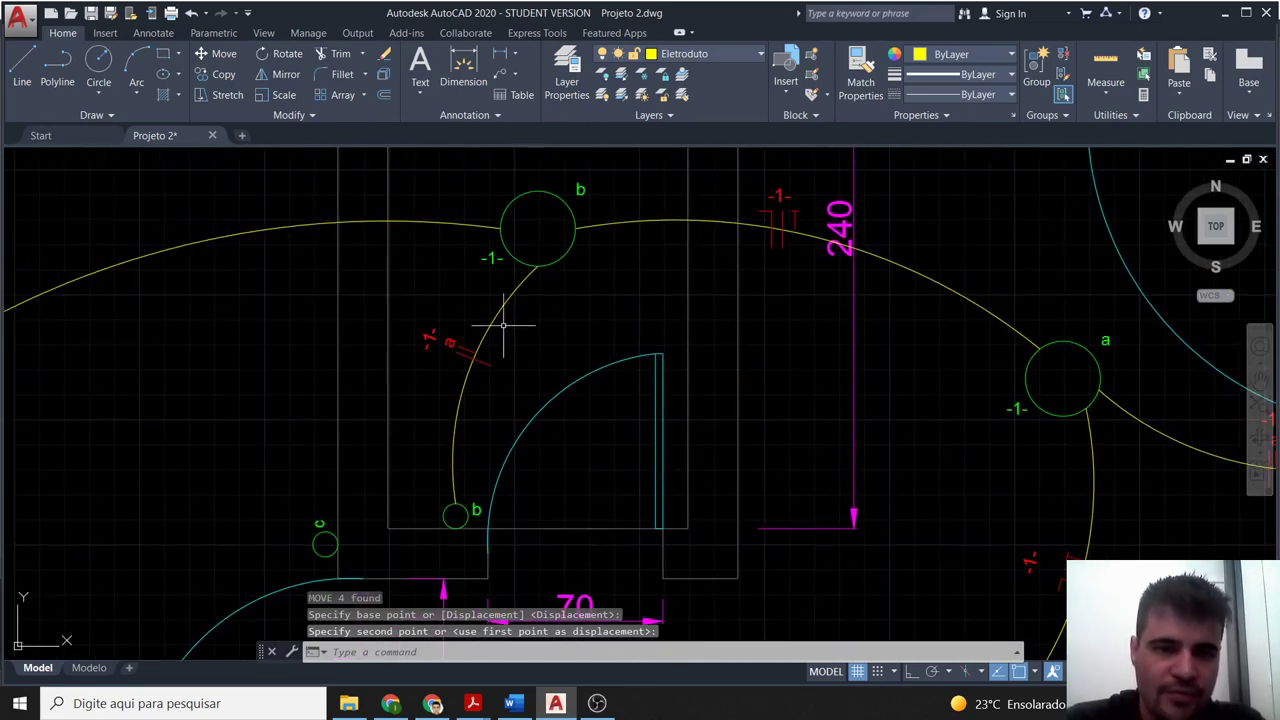
{"action": "double_click", "coordinate": [450, 343]}
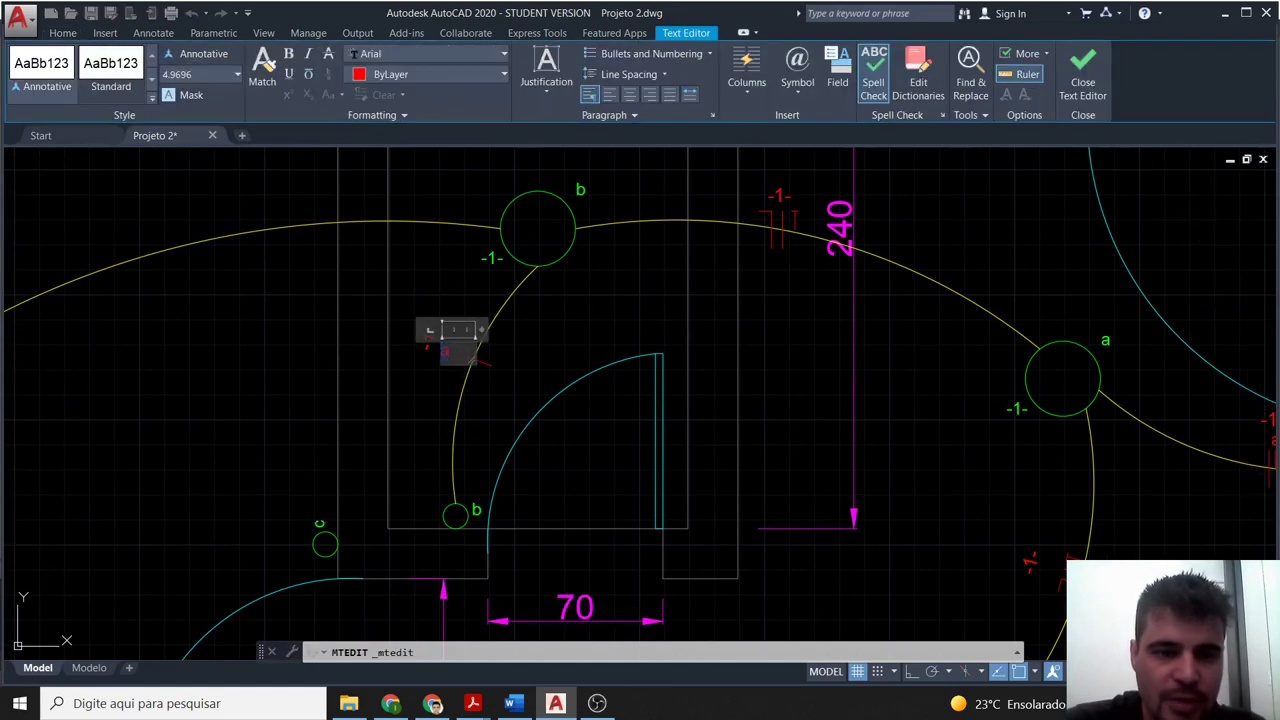
{"action": "type", "text": "b"}
{"action": "left_click", "coordinate": [540, 344]}
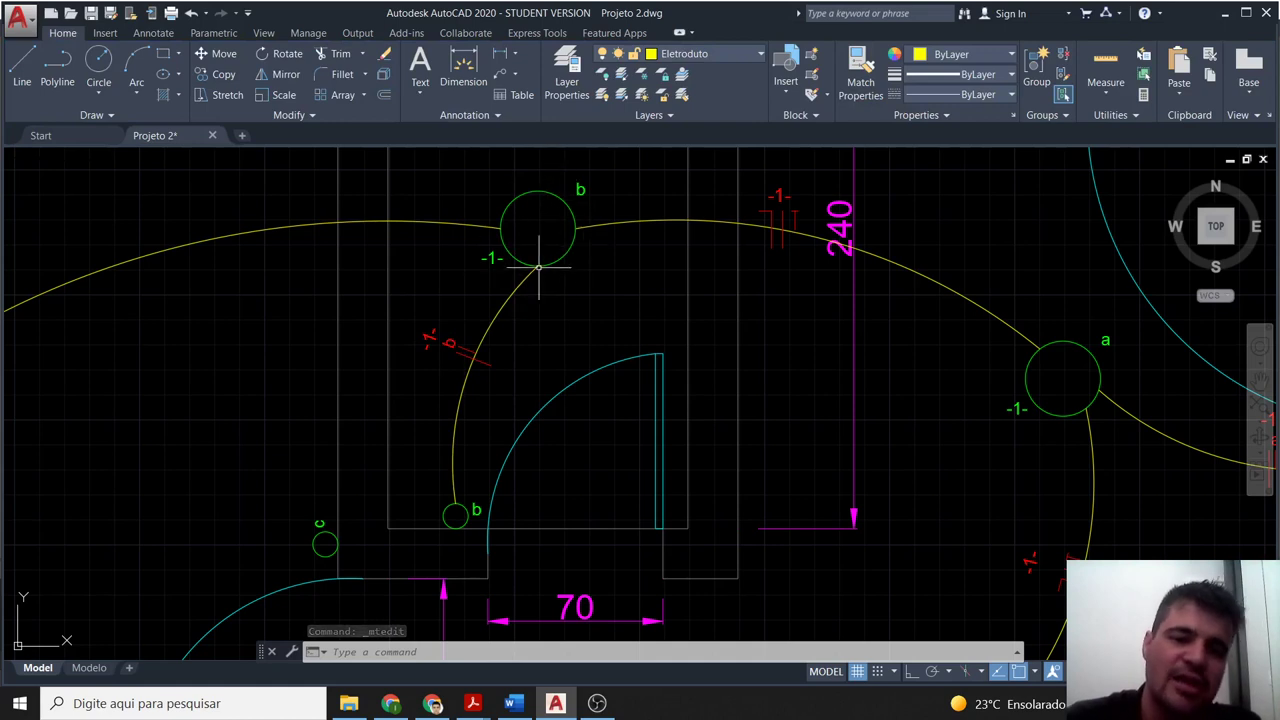
Delete the stray wiring tick near the top of the plan.
{"action": "scroll", "coordinate": [583, 335], "scroll_direction": "down", "scroll_amount": 2}
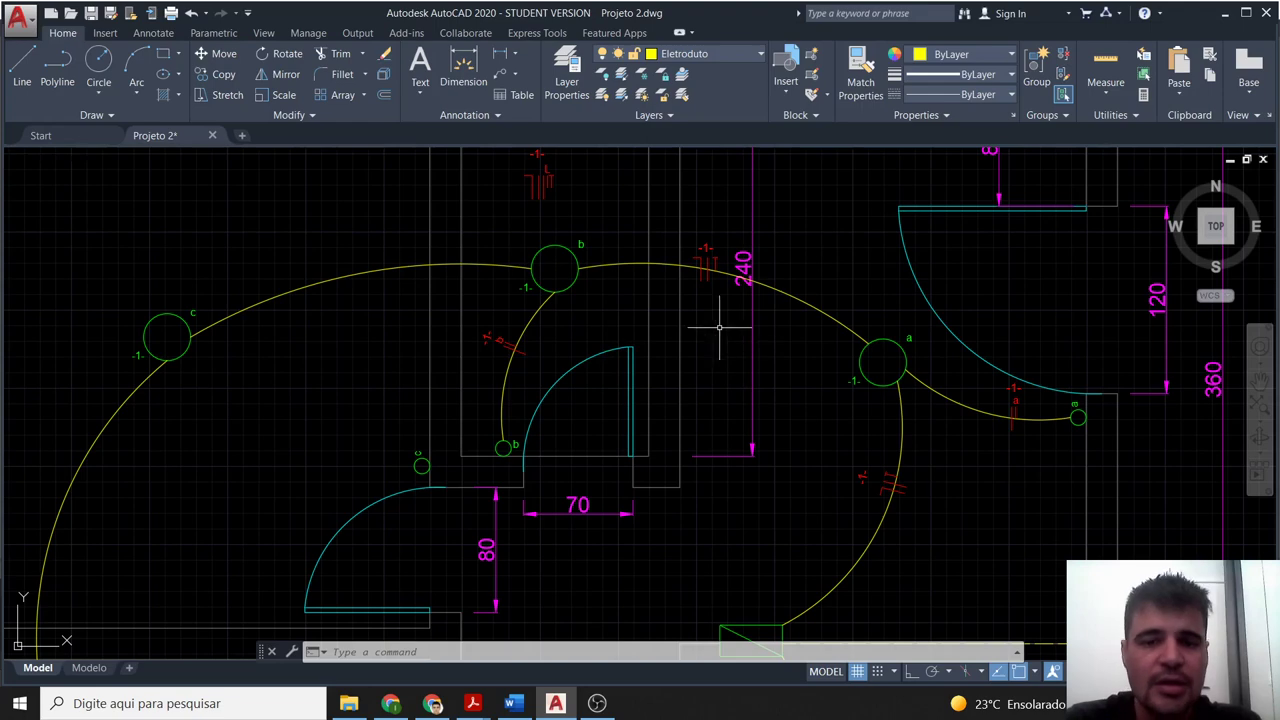
{"action": "middle_click_drag", "start_coordinate": [719, 327], "coordinate": [697, 367]}
{"action": "left_click", "coordinate": [517, 218]}
{"action": "left_click", "coordinate": [548, 258]}
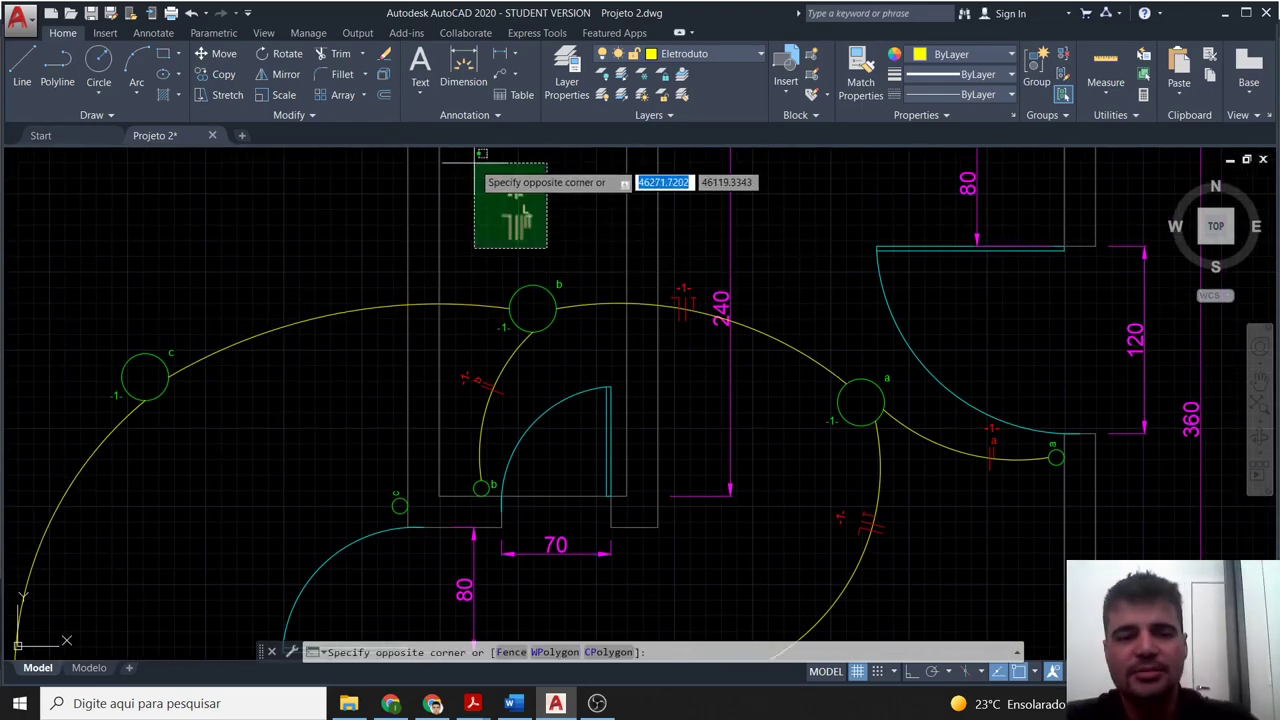
{"action": "key", "text": "Delete"}
Select the -1- tick on the main arc beside the 240 dimension.
{"action": "scroll", "coordinate": [697, 340], "scroll_direction": "up", "scroll_amount": 2}
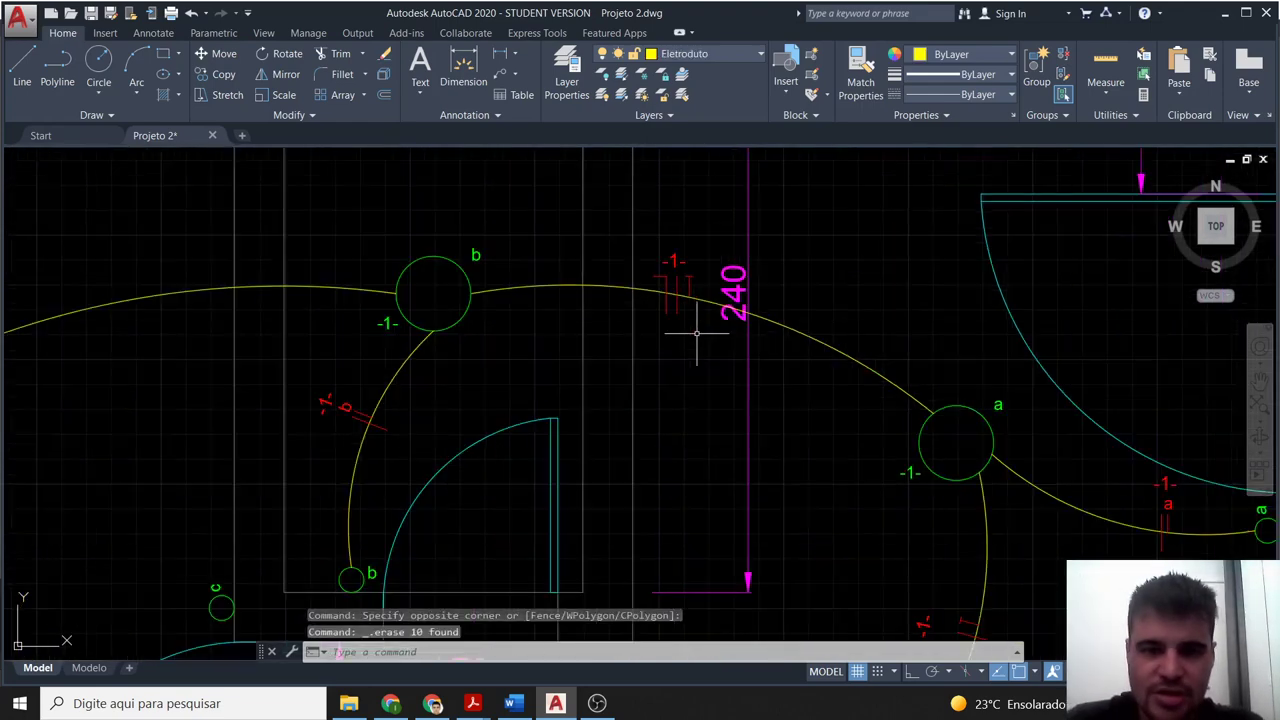
{"action": "left_click", "coordinate": [682, 306]}
{"action": "left_click", "coordinate": [665, 303]}
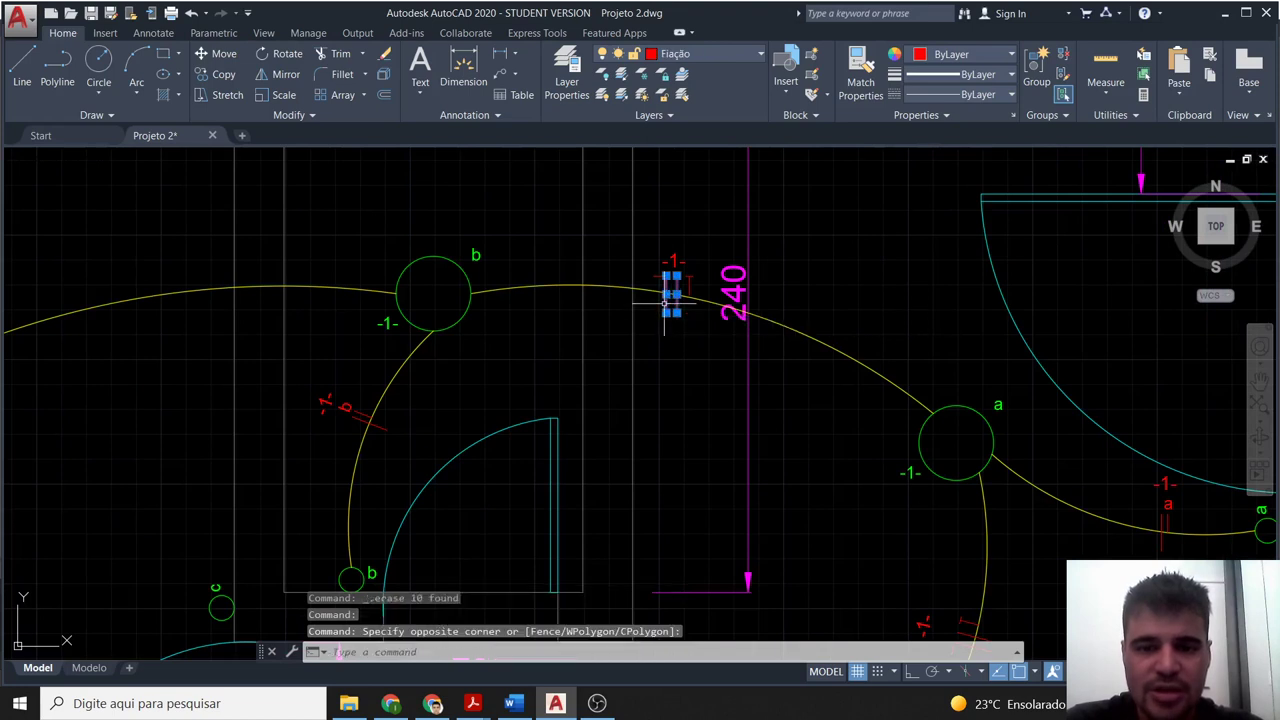
{"action": "left_click", "coordinate": [662, 272]}
{"action": "left_click", "coordinate": [689, 286]}
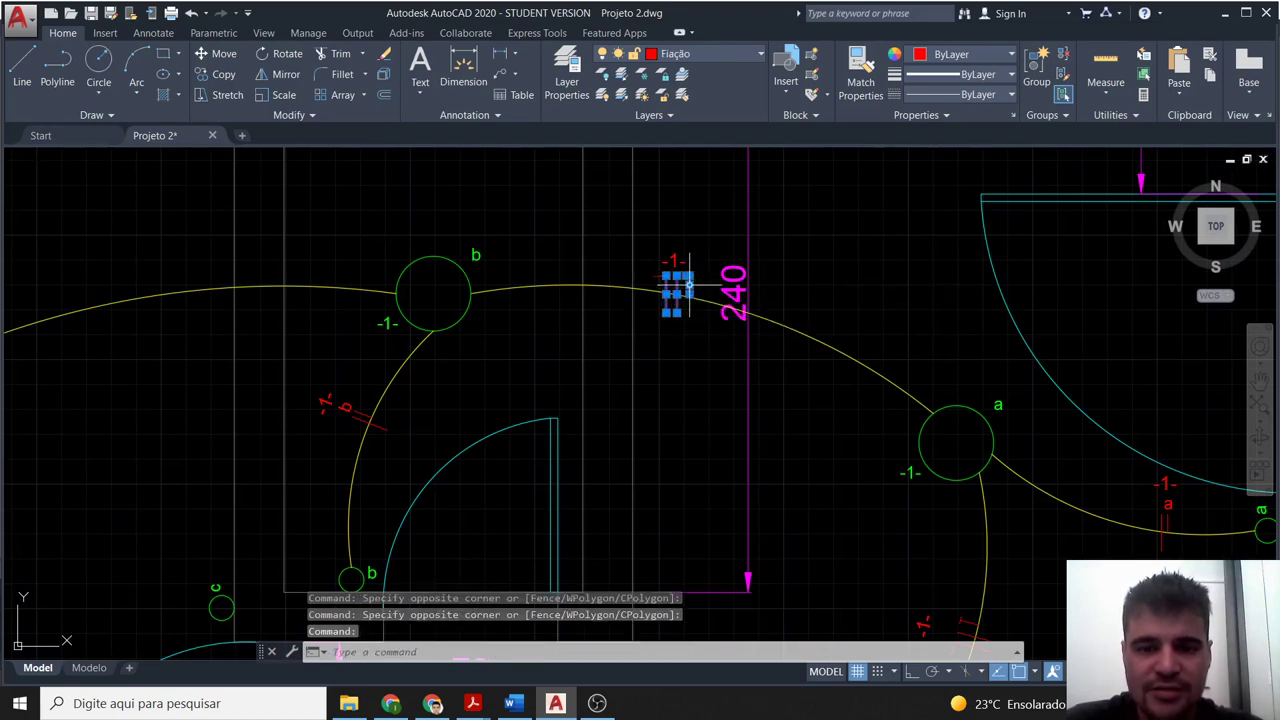
{"action": "left_click", "coordinate": [659, 276]}
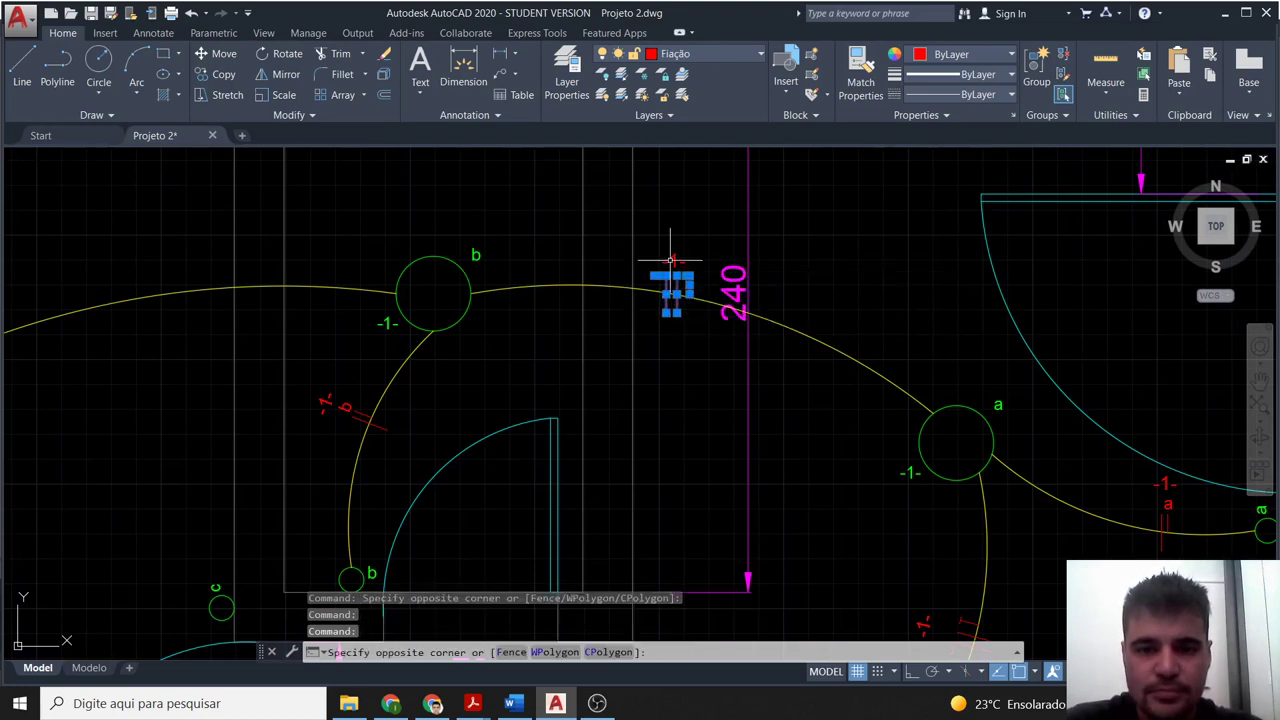
{"action": "left_click_drag", "start_coordinate": [674, 251], "coordinate": [676, 258]}
{"action": "scroll", "coordinate": [685, 300], "scroll_direction": "down", "scroll_amount": 5}
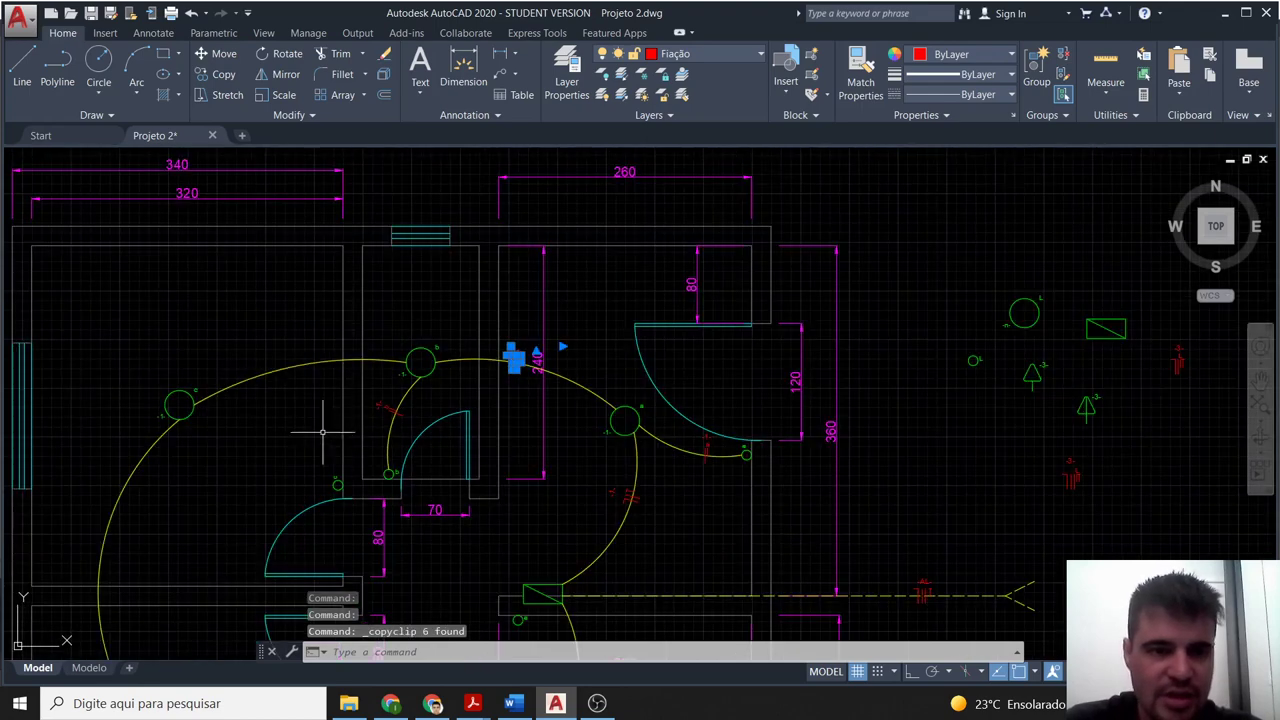
{"action": "scroll", "coordinate": [400, 390], "scroll_direction": "up", "scroll_amount": 3}
Paste a -1- wiring tick and move it onto the arc between lamps c and b.
{"action": "key", "text": "ctrl+v"}
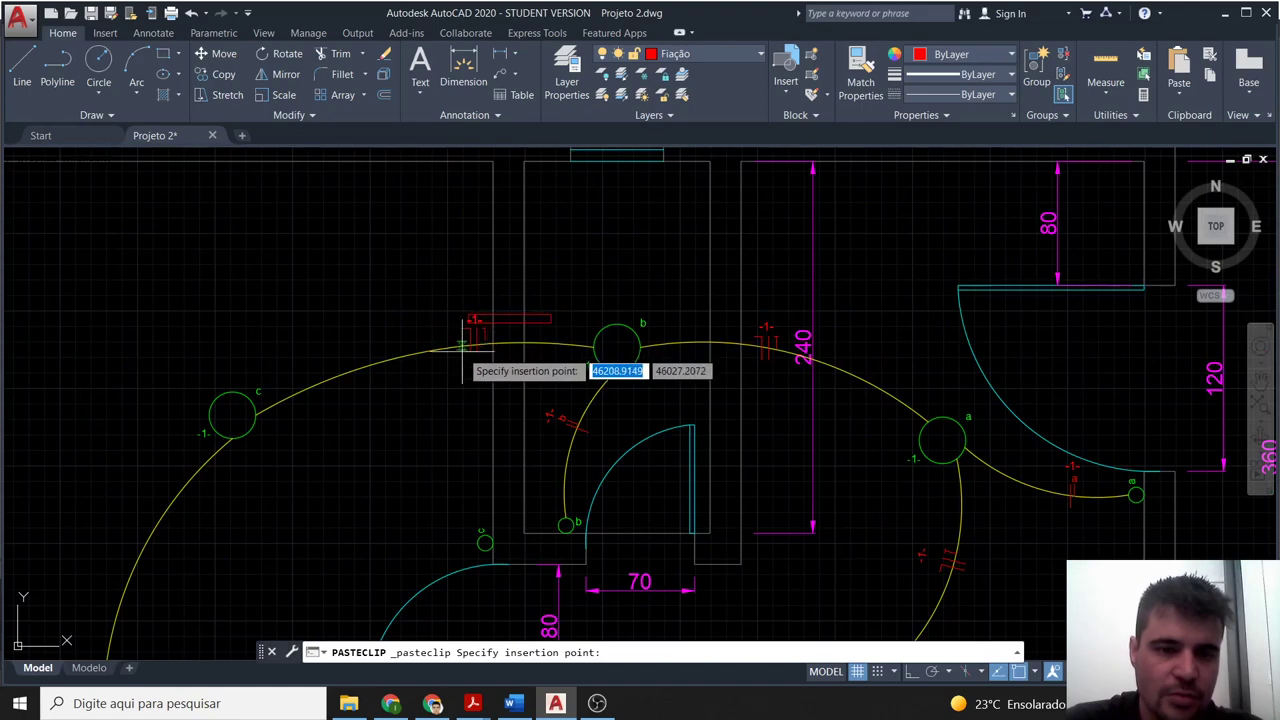
{"action": "left_click", "coordinate": [433, 445]}
{"action": "left_click", "coordinate": [459, 462]}
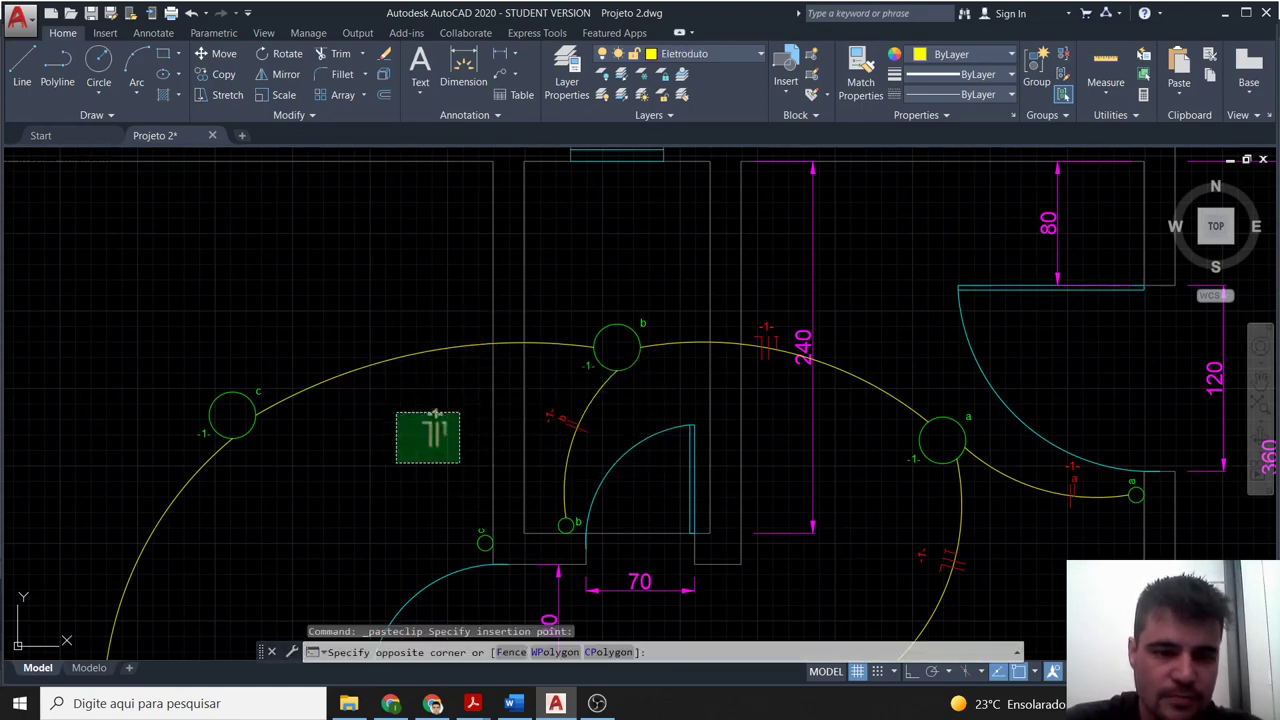
{"action": "left_click", "coordinate": [396, 413]}
{"action": "type", "text": "m"}
{"action": "key", "text": "Return"}
{"action": "scroll", "coordinate": [425, 420], "scroll_direction": "up", "scroll_amount": 2}
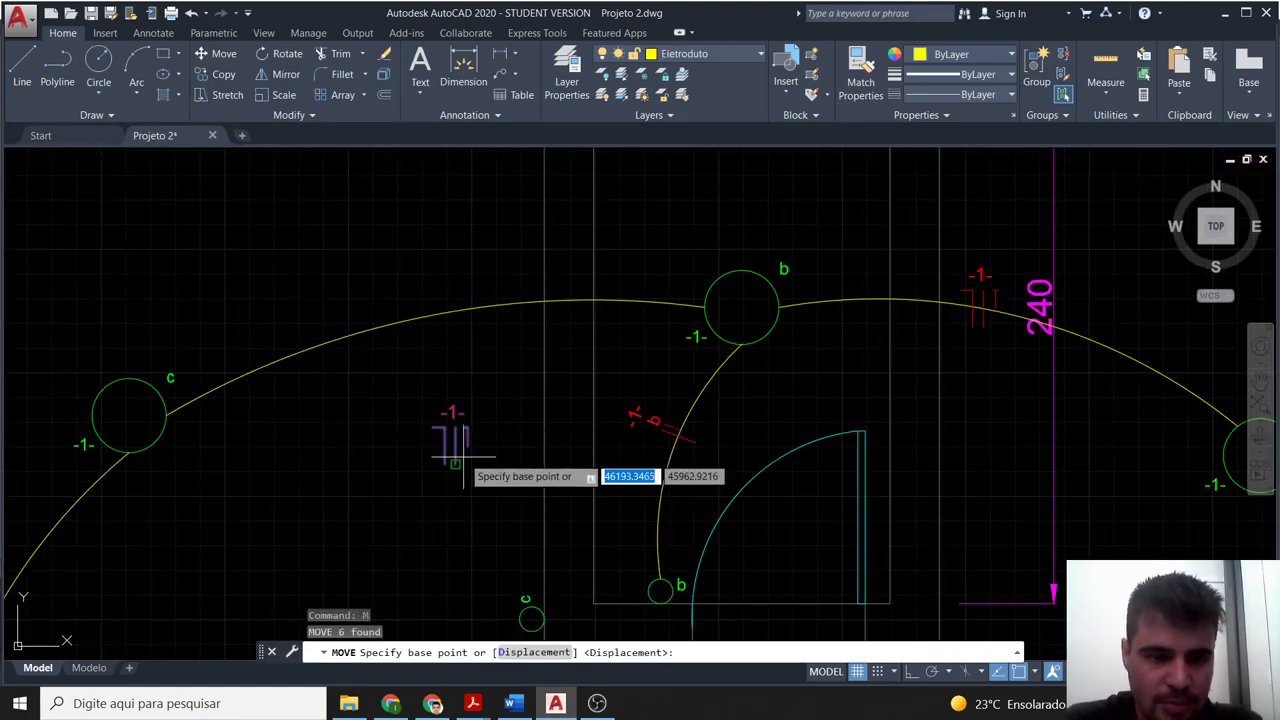
{"action": "left_click", "coordinate": [455, 443]}
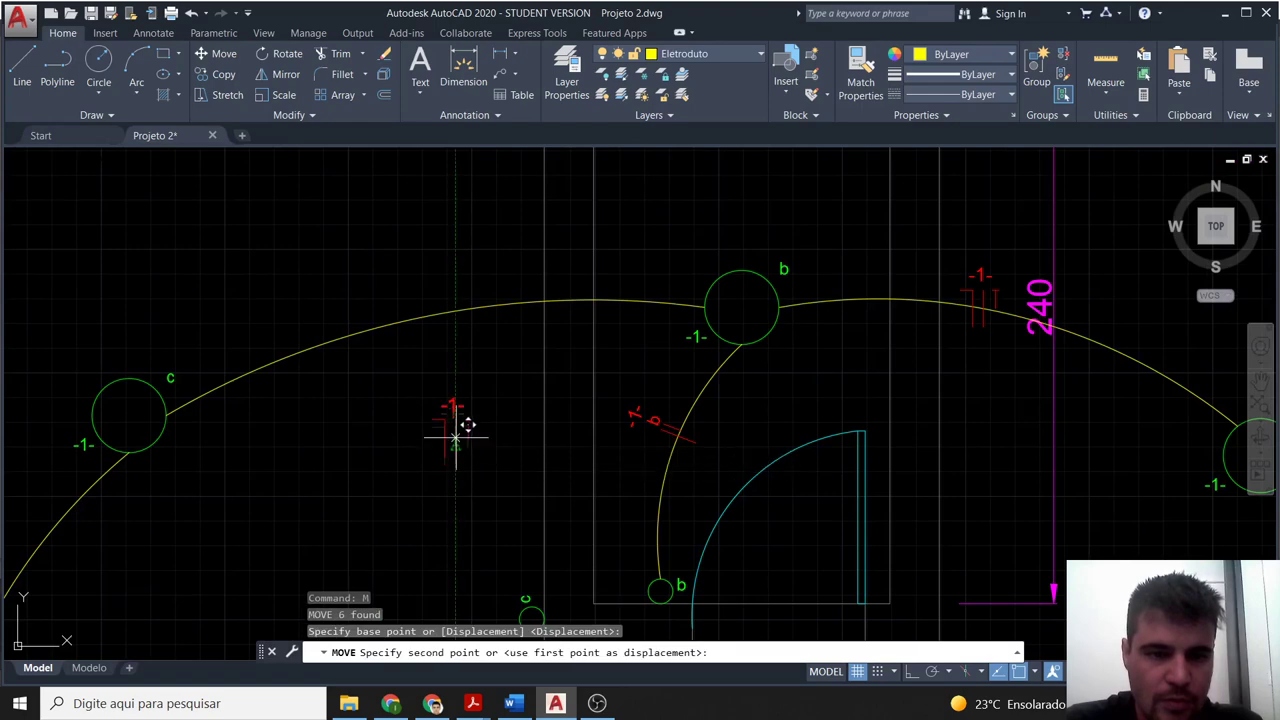
{"action": "left_click", "coordinate": [506, 292]}
{"action": "scroll", "coordinate": [481, 465], "scroll_direction": "down", "scroll_amount": 3}
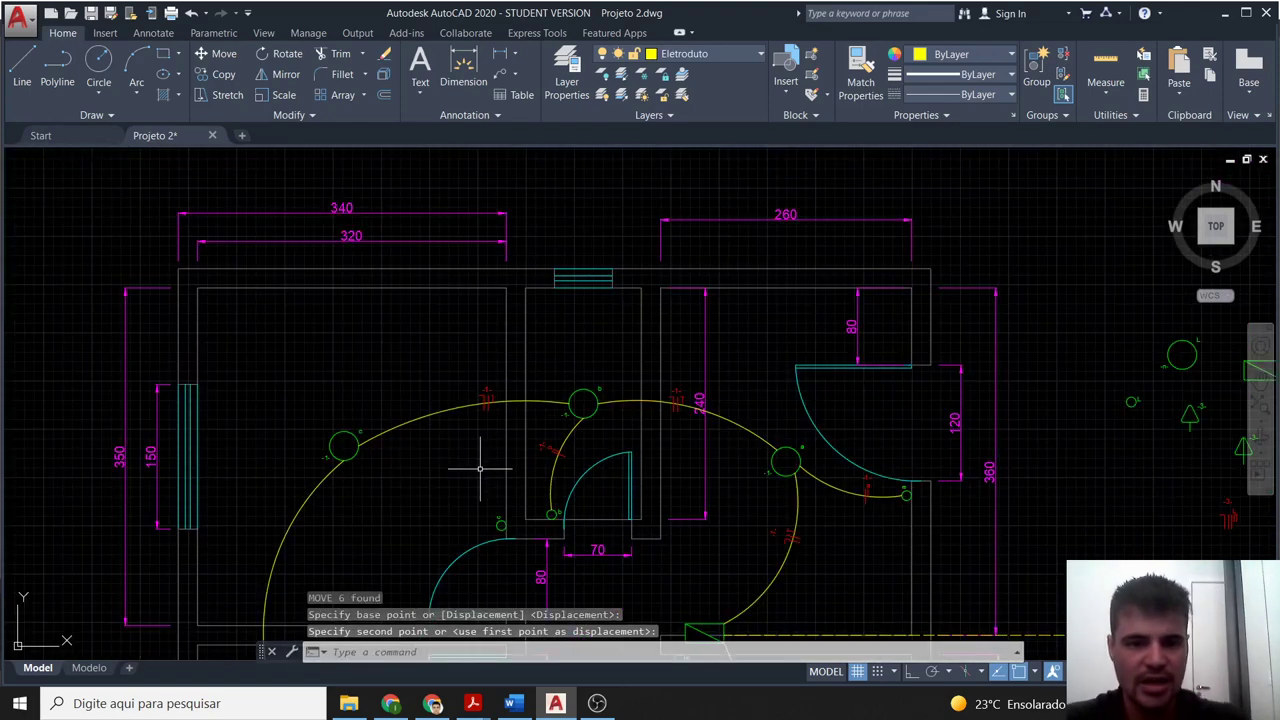
{"action": "middle_click_drag", "start_coordinate": [472, 383], "coordinate": [547, 321]}
{"action": "middle_click_drag", "start_coordinate": [449, 490], "coordinate": [521, 440]}
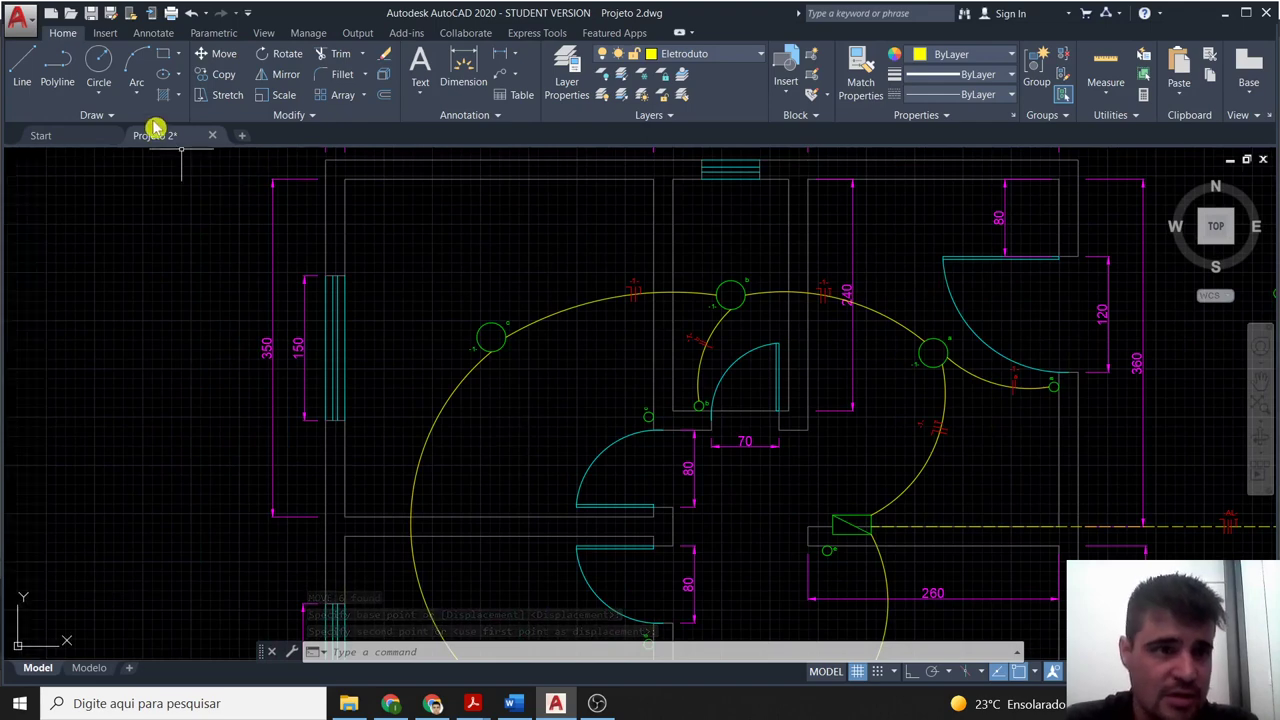
Draw a three-point conduit arc from lamp c, bowing below it, to switch c.
{"action": "left_click", "coordinate": [136, 68]}
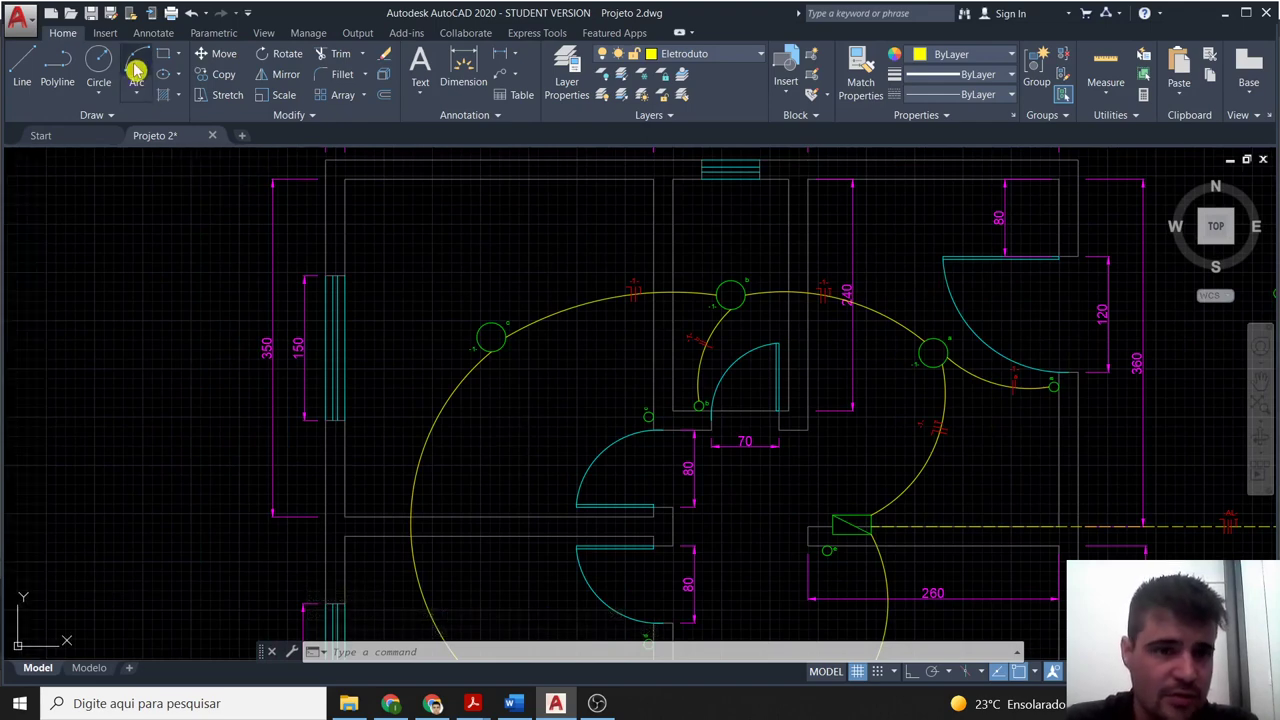
{"action": "left_click", "coordinate": [490, 337]}
{"action": "left_click", "coordinate": [598, 402]}
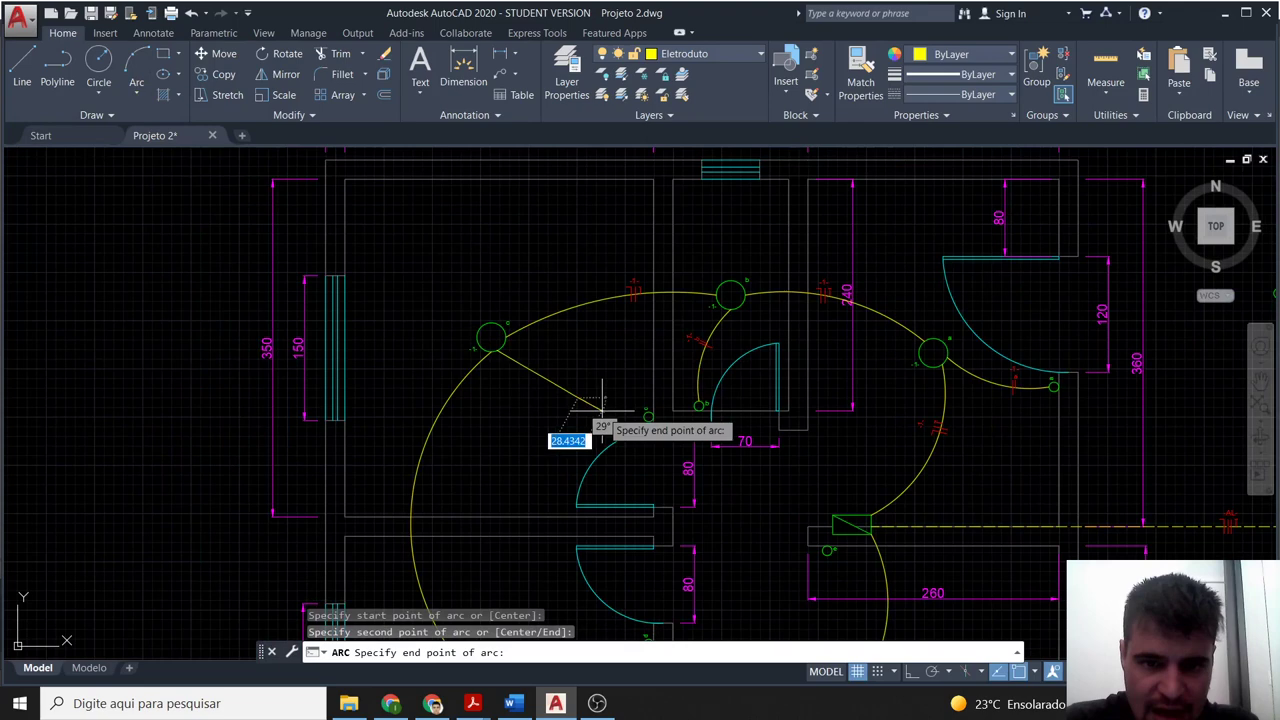
{"action": "left_click", "coordinate": [648, 416]}
{"action": "key", "text": "Escape"}
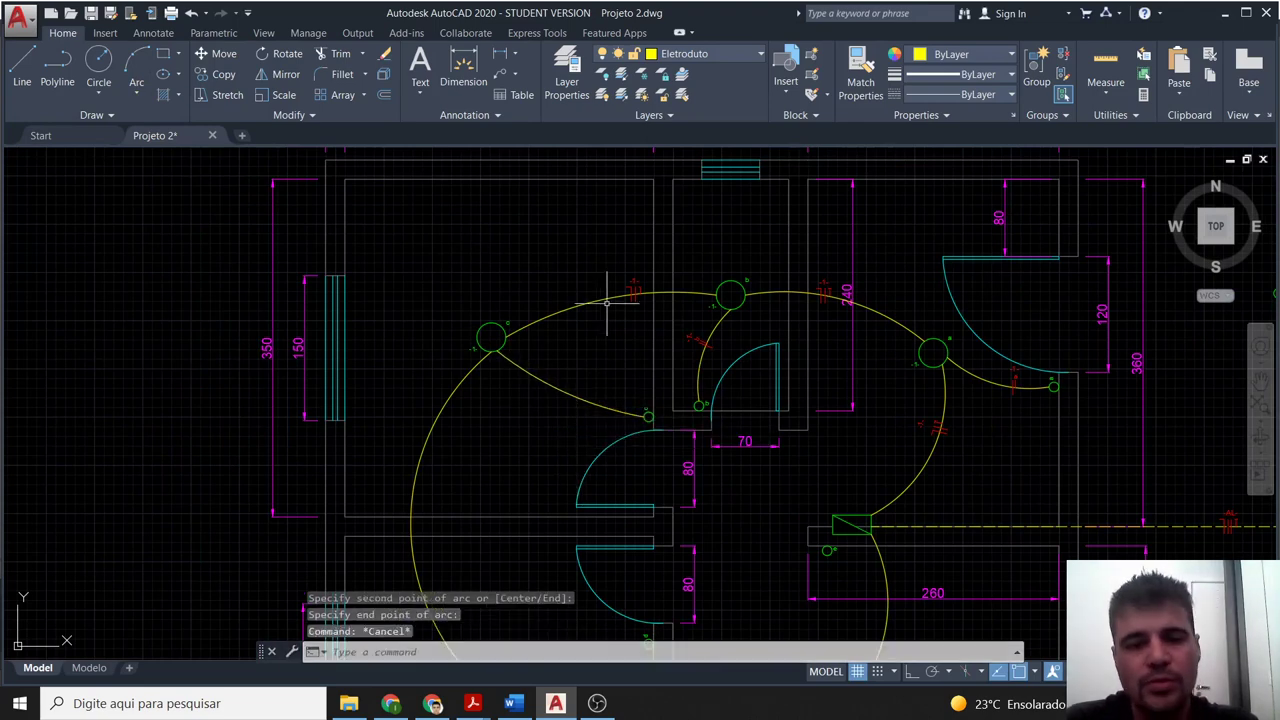
{"action": "scroll", "coordinate": [711, 352], "scroll_direction": "up", "scroll_amount": 2}
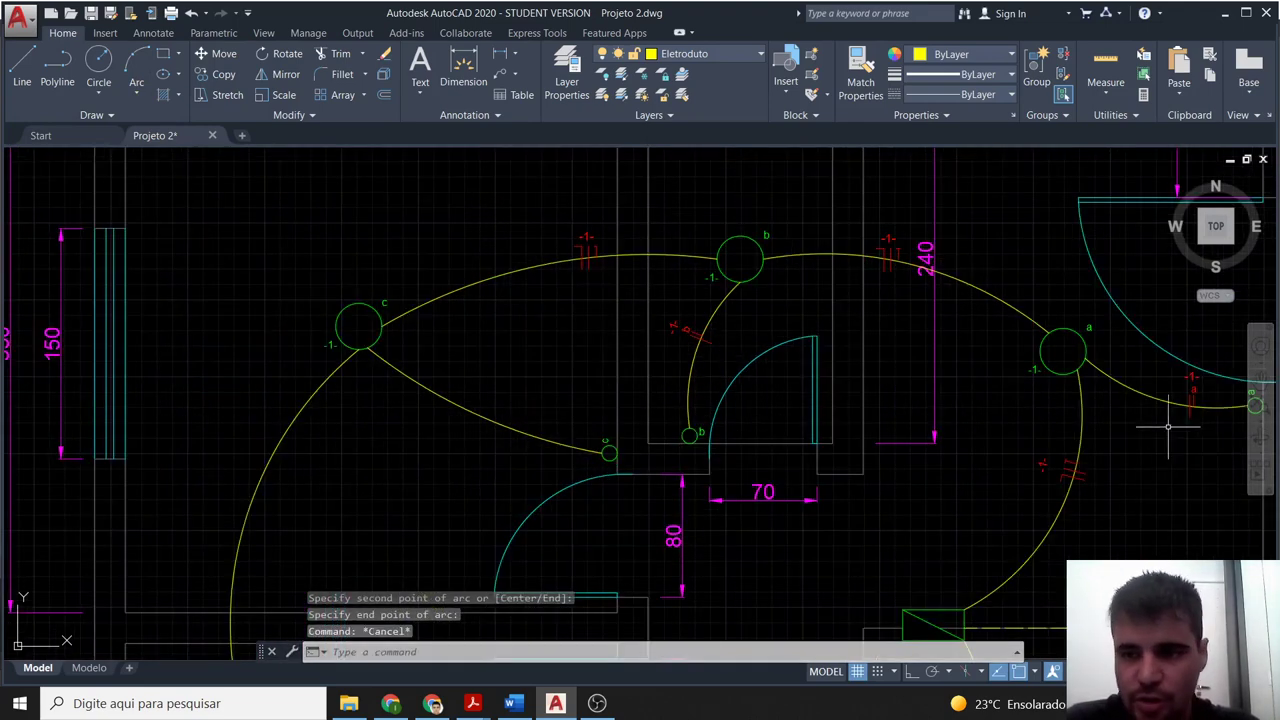
{"action": "middle_click_drag", "start_coordinate": [1189, 462], "coordinate": [1062, 441]}
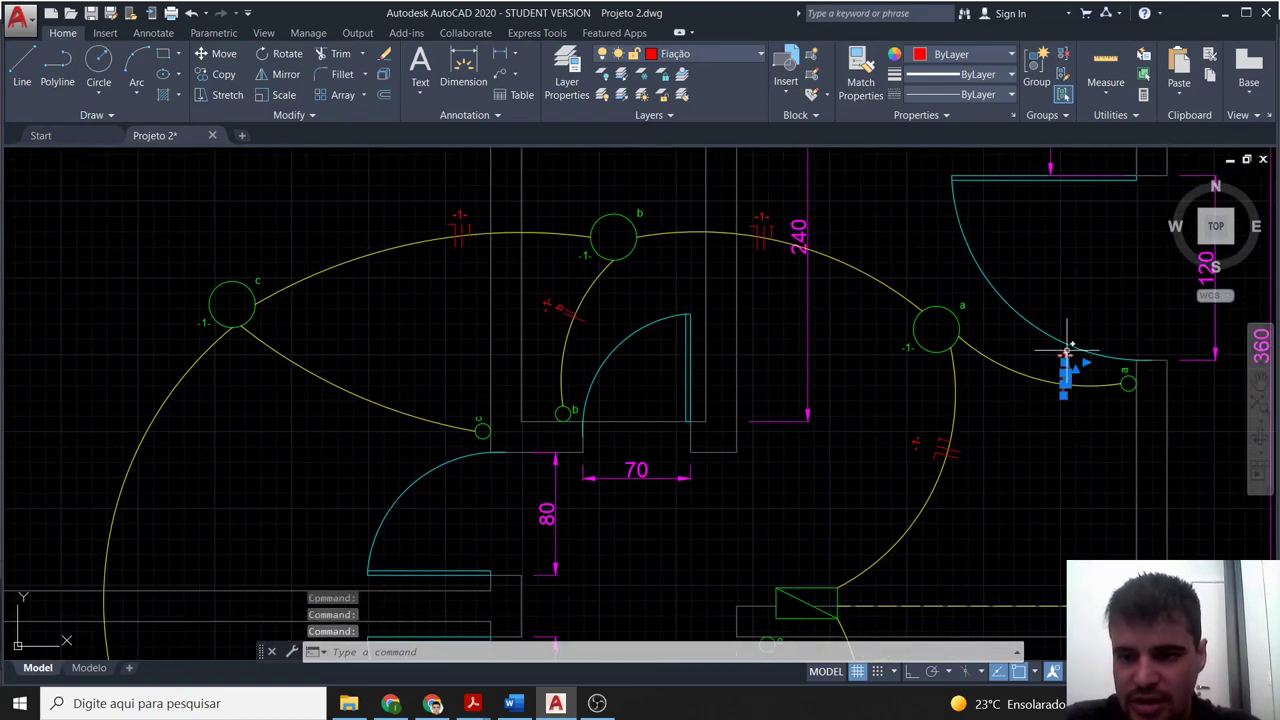
Paste a -1- wiring tick and move it onto the arc to switch c.
{"action": "key", "text": "ctrl+v"}
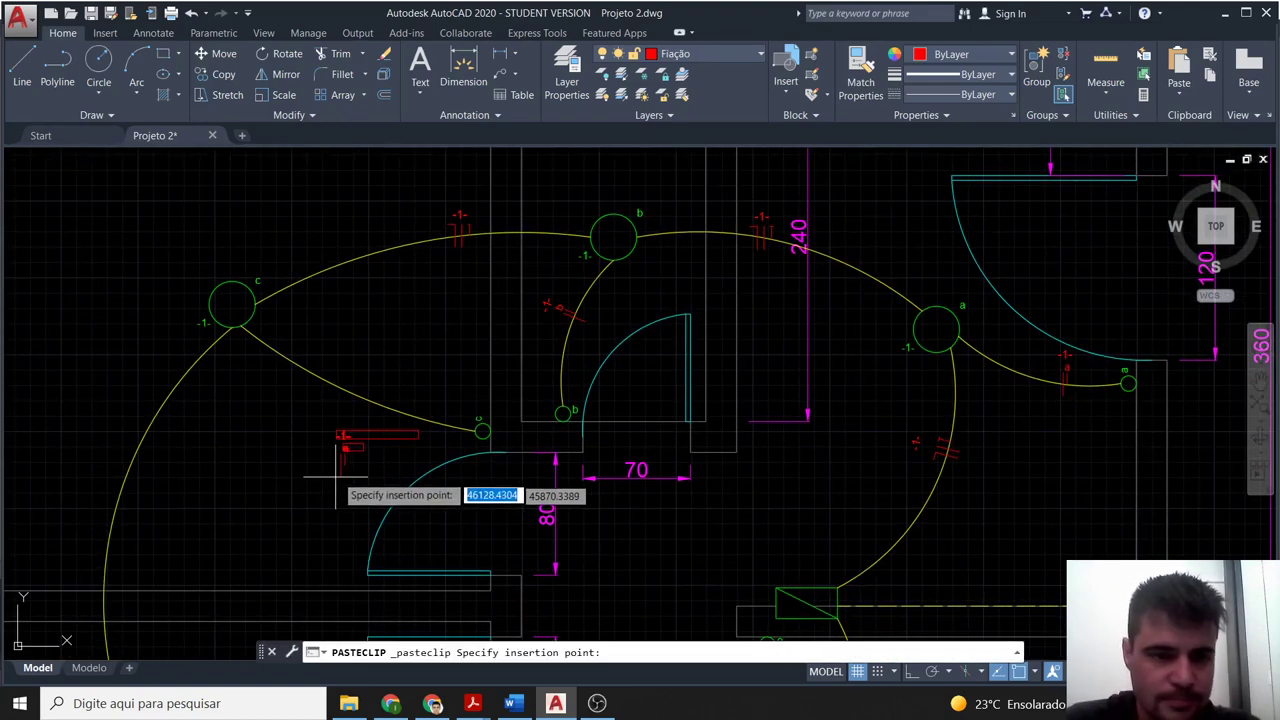
{"action": "left_click", "coordinate": [352, 478]}
{"action": "left_click", "coordinate": [378, 482]}
{"action": "left_click", "coordinate": [333, 416]}
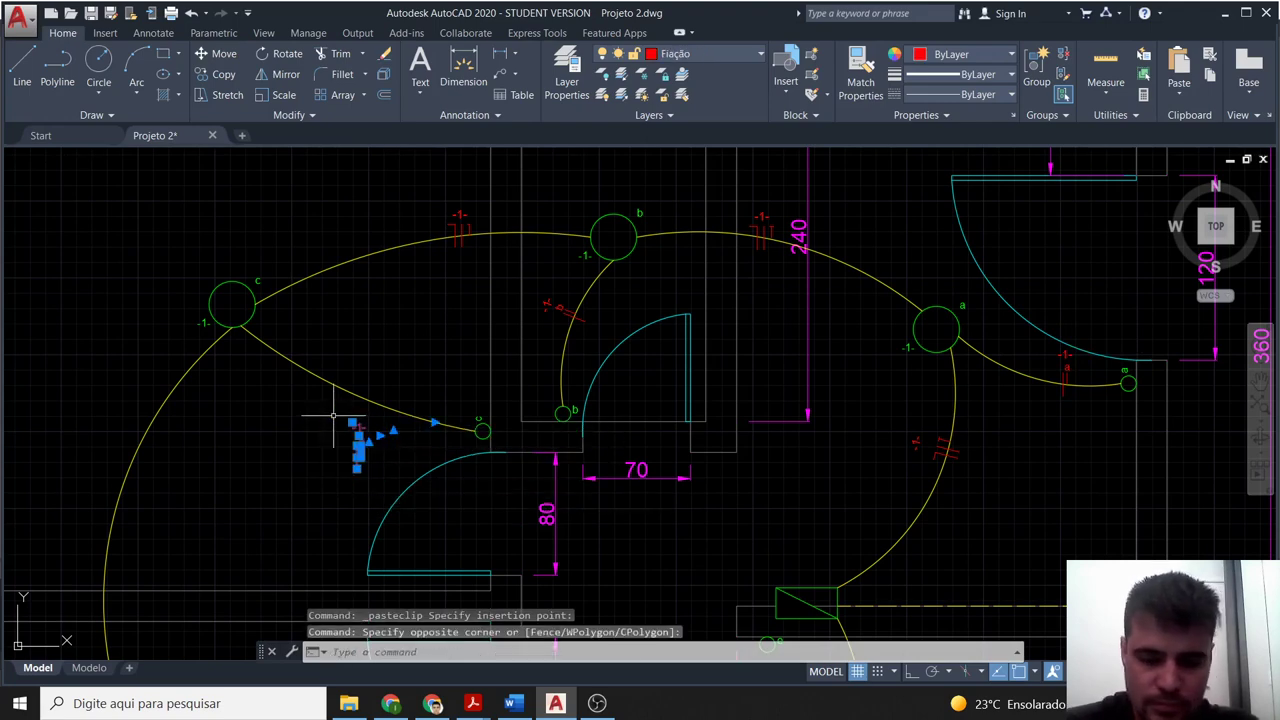
{"action": "type", "text": "m"}
{"action": "key", "text": "Return"}
{"action": "scroll", "coordinate": [369, 443], "scroll_direction": "up", "scroll_amount": 2}
{"action": "left_click", "coordinate": [352, 470]}
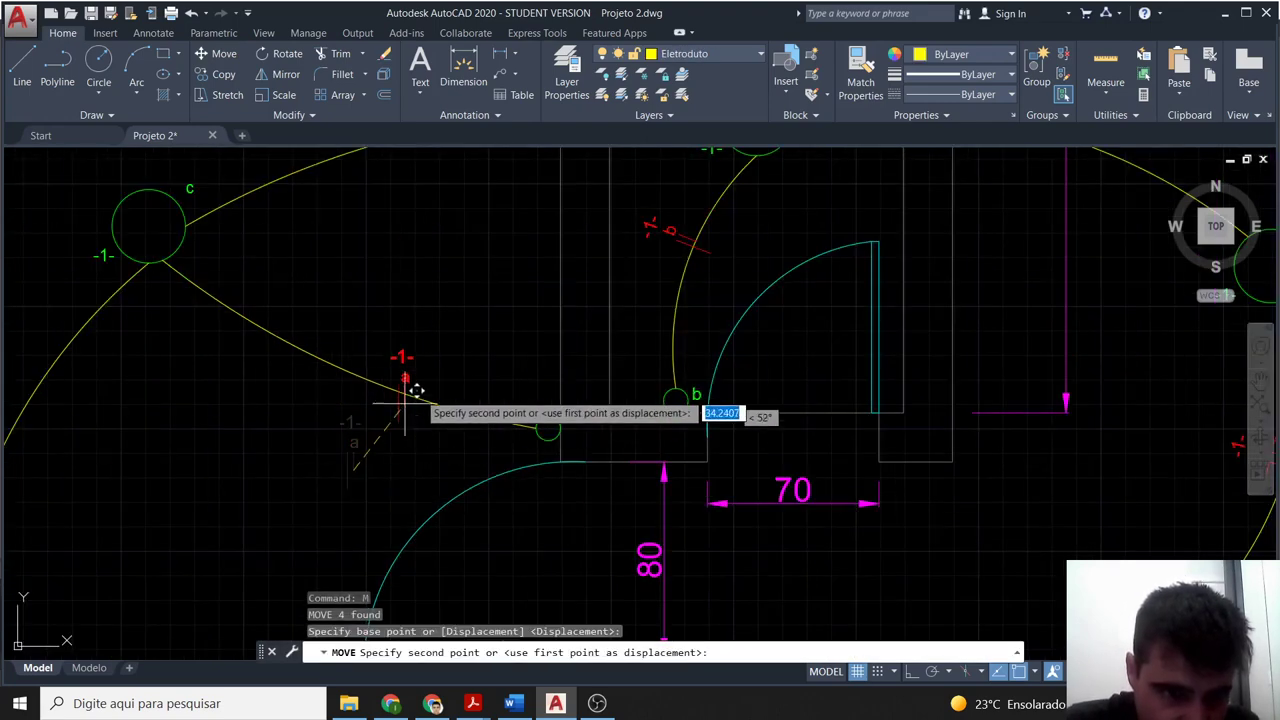
{"action": "left_click", "coordinate": [423, 399]}
{"action": "scroll", "coordinate": [266, 537], "scroll_direction": "down", "scroll_amount": 2}
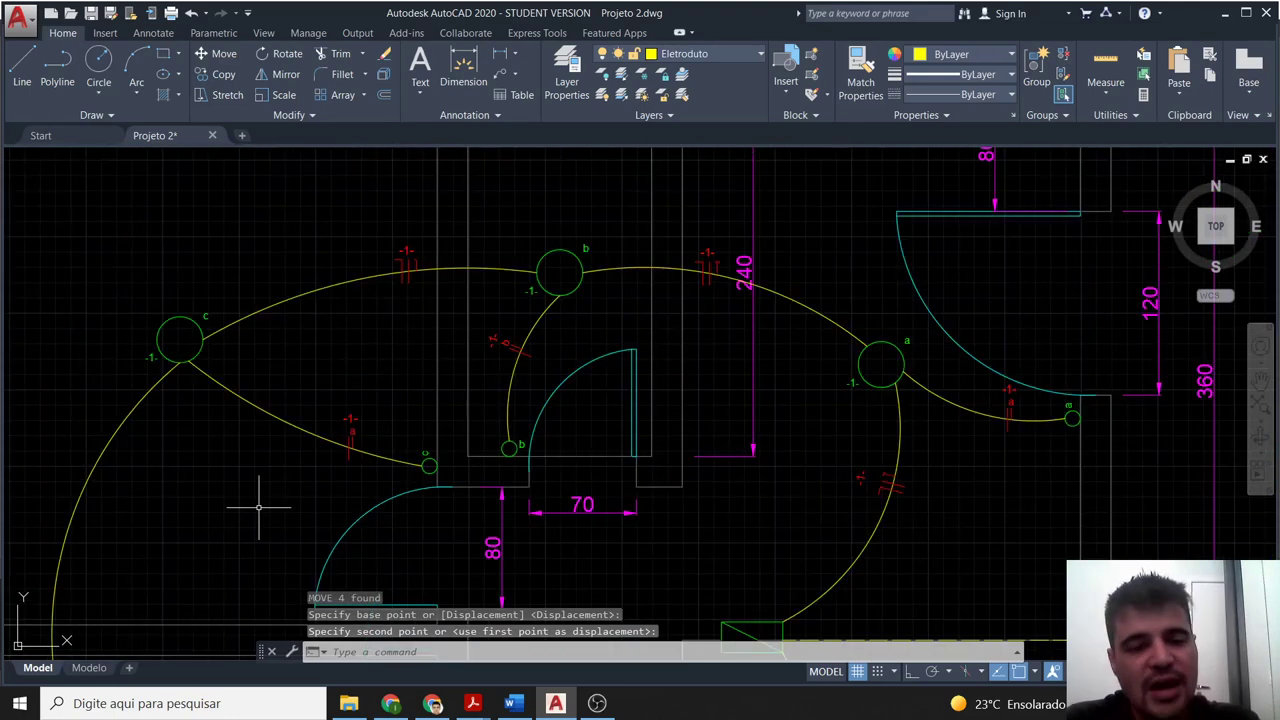
{"action": "middle_click_drag", "start_coordinate": [258, 507], "coordinate": [409, 405]}
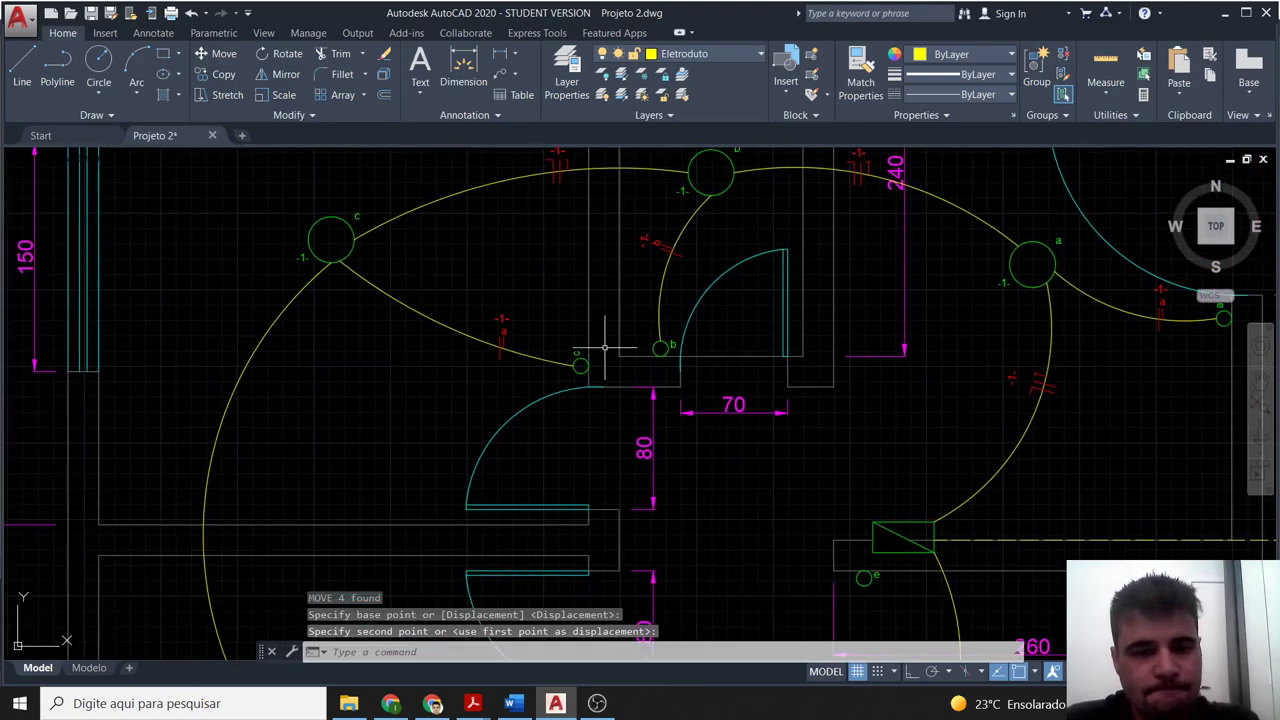
Change the tick's letter label from a to c.
{"action": "scroll", "coordinate": [540, 340], "scroll_direction": "up", "scroll_amount": 2}
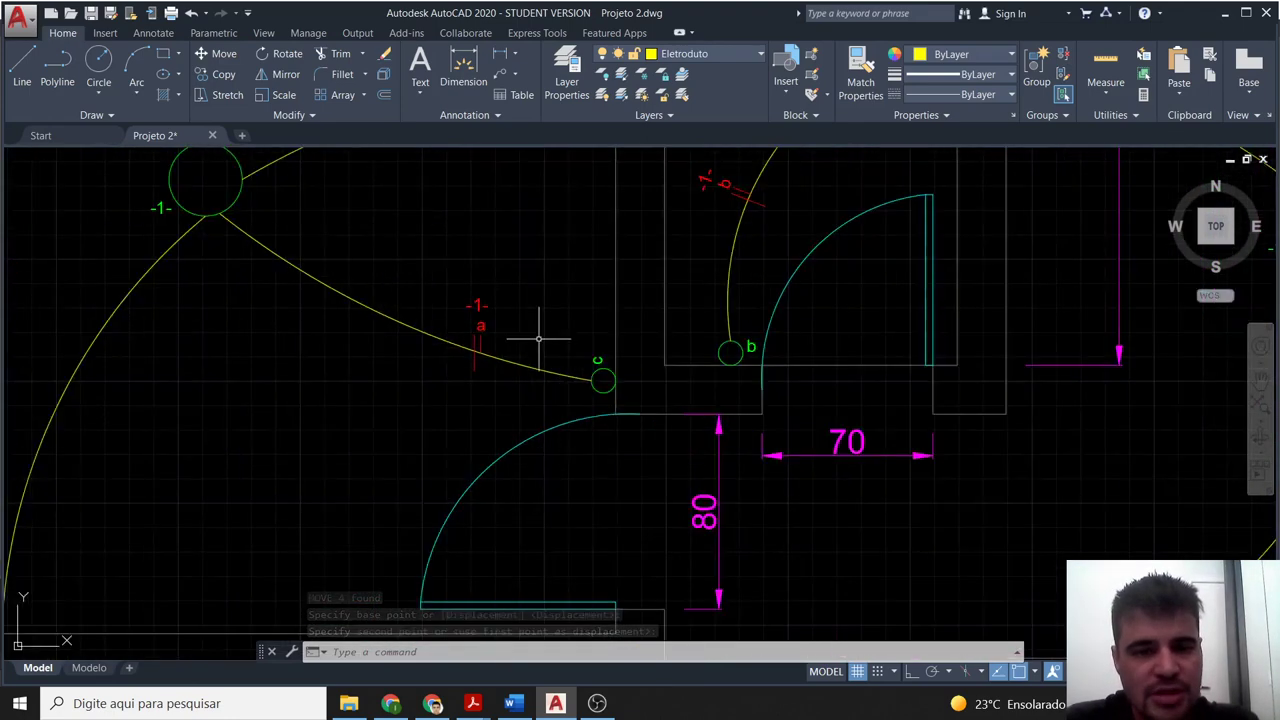
{"action": "scroll", "coordinate": [538, 339], "scroll_direction": "up", "scroll_amount": 2}
{"action": "double_click", "coordinate": [446, 316]}
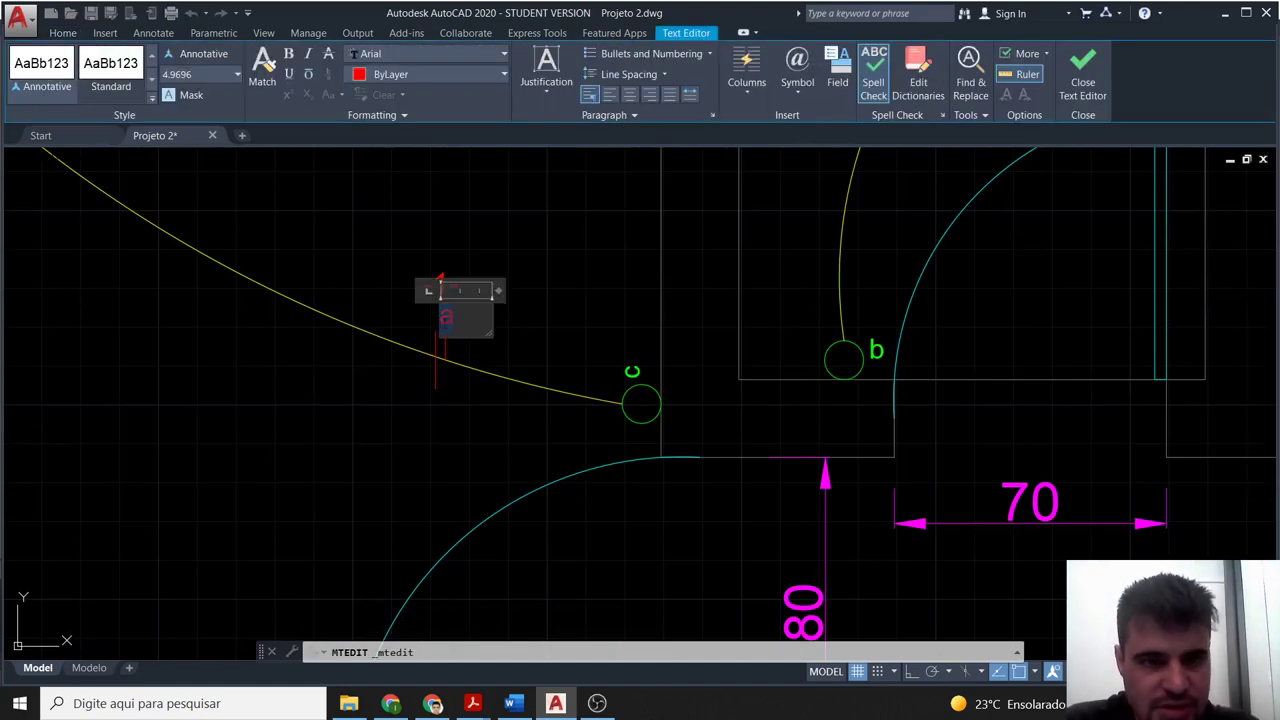
{"action": "type", "text": "c"}
{"action": "left_click", "coordinate": [428, 434]}
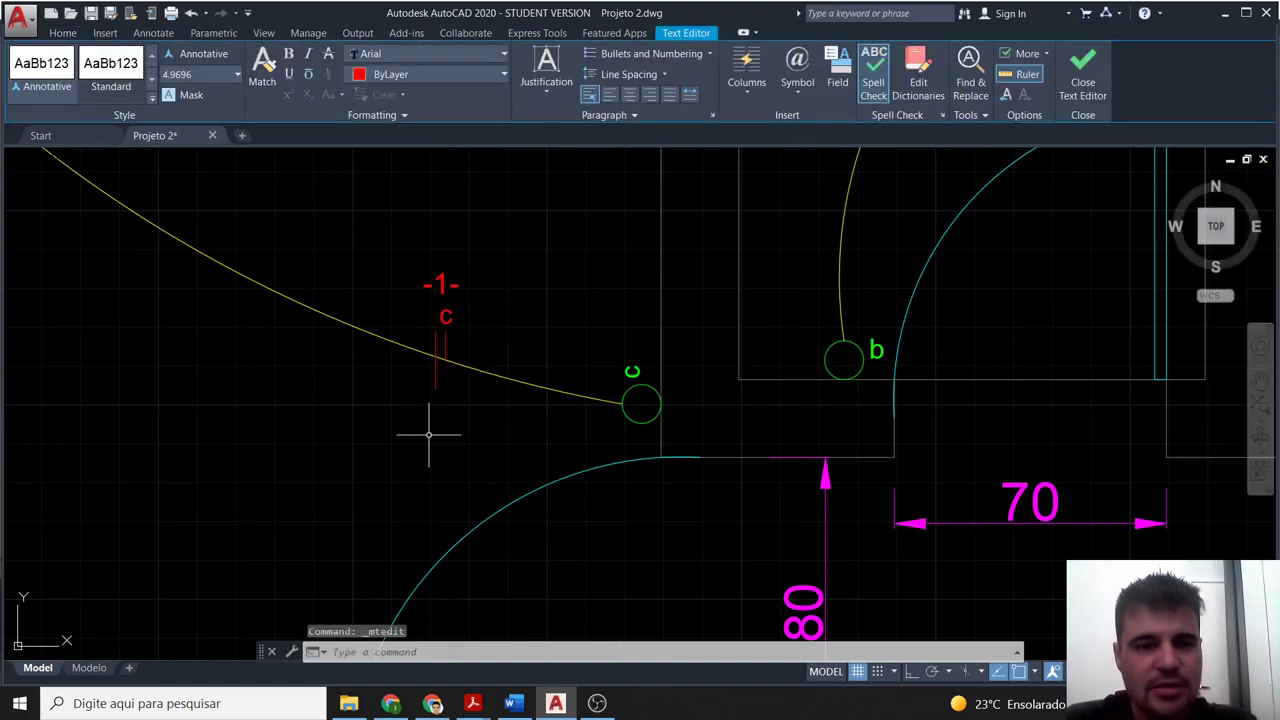
{"action": "scroll", "coordinate": [428, 434], "scroll_direction": "down", "scroll_amount": 5}
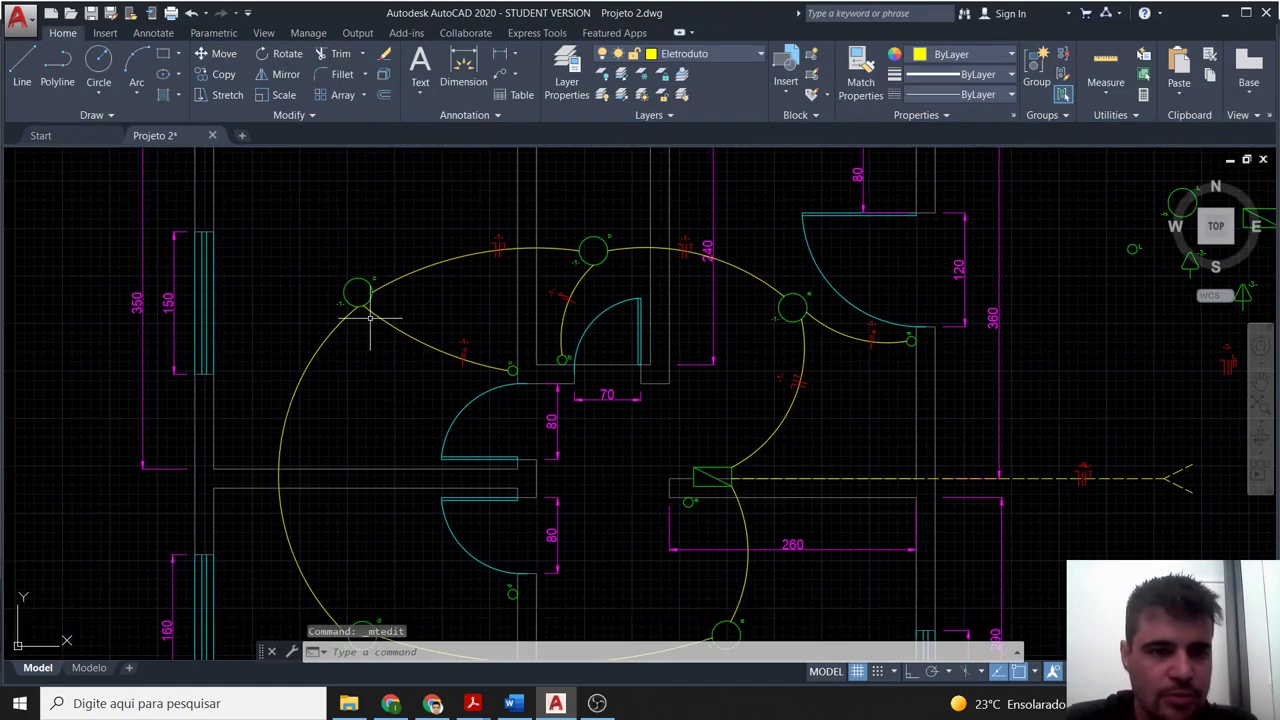
{"action": "mouse_move", "coordinate": [378, 447]}
{"action": "middle_mouse_down"}
{"action": "mouse_move", "coordinate": [423, 366]}
{"action": "mouse_move", "coordinate": [451, 403]}
{"action": "mouse_move", "coordinate": [482, 381]}
{"action": "mouse_move", "coordinate": [471, 491]}
{"action": "middle_mouse_up"}
{"action": "scroll", "coordinate": [449, 551], "scroll_direction": "up", "scroll_amount": 2}
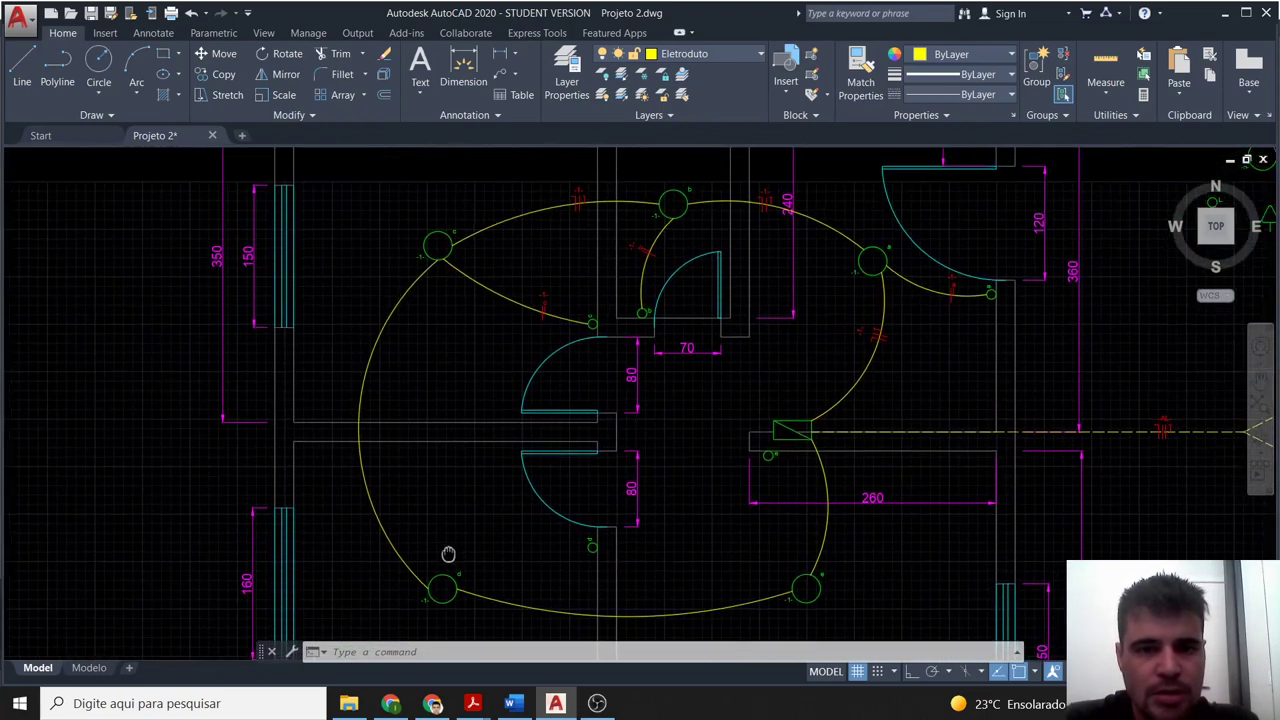
{"action": "scroll", "coordinate": [490, 420], "scroll_direction": "up", "scroll_amount": 3}
{"action": "scroll", "coordinate": [530, 280], "scroll_direction": "up", "scroll_amount": 4}
{"action": "scroll", "coordinate": [508, 301], "scroll_direction": "up", "scroll_amount": 2}
Copy the -1- tick symbol from the upper arc.
{"action": "left_click", "coordinate": [445, 354]}
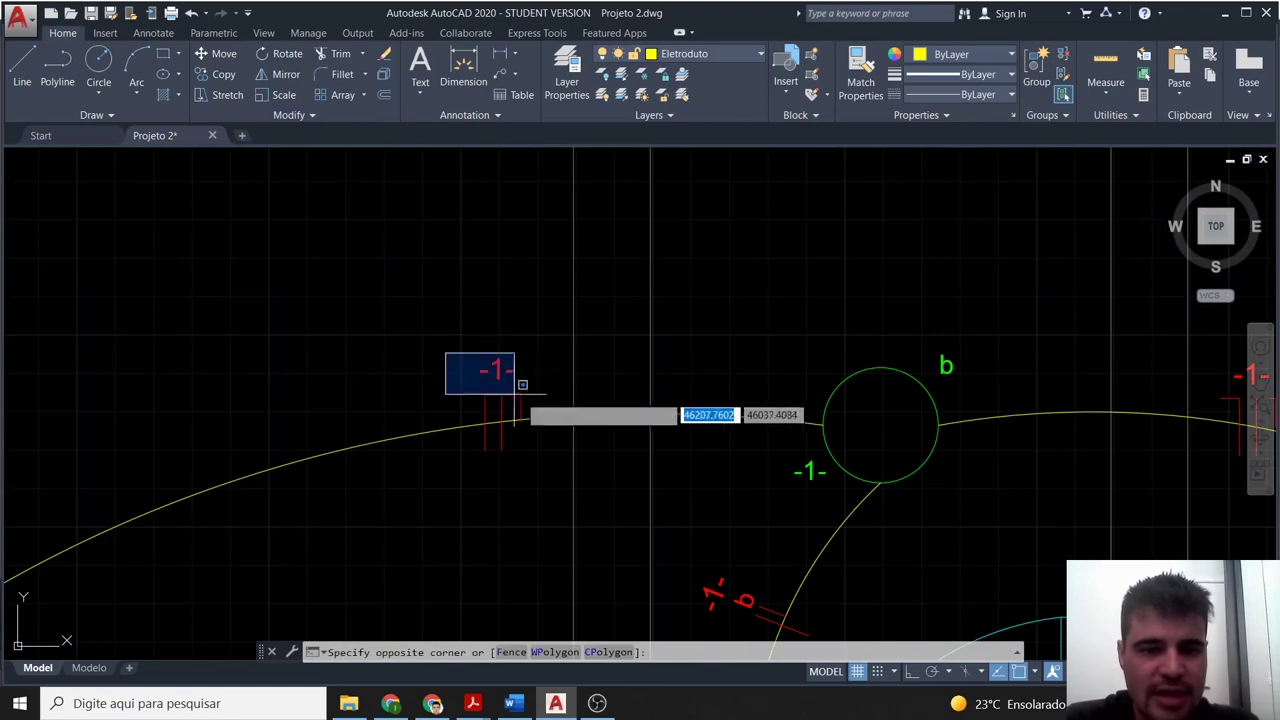
{"action": "left_click", "coordinate": [527, 406]}
{"action": "left_click", "coordinate": [514, 417]}
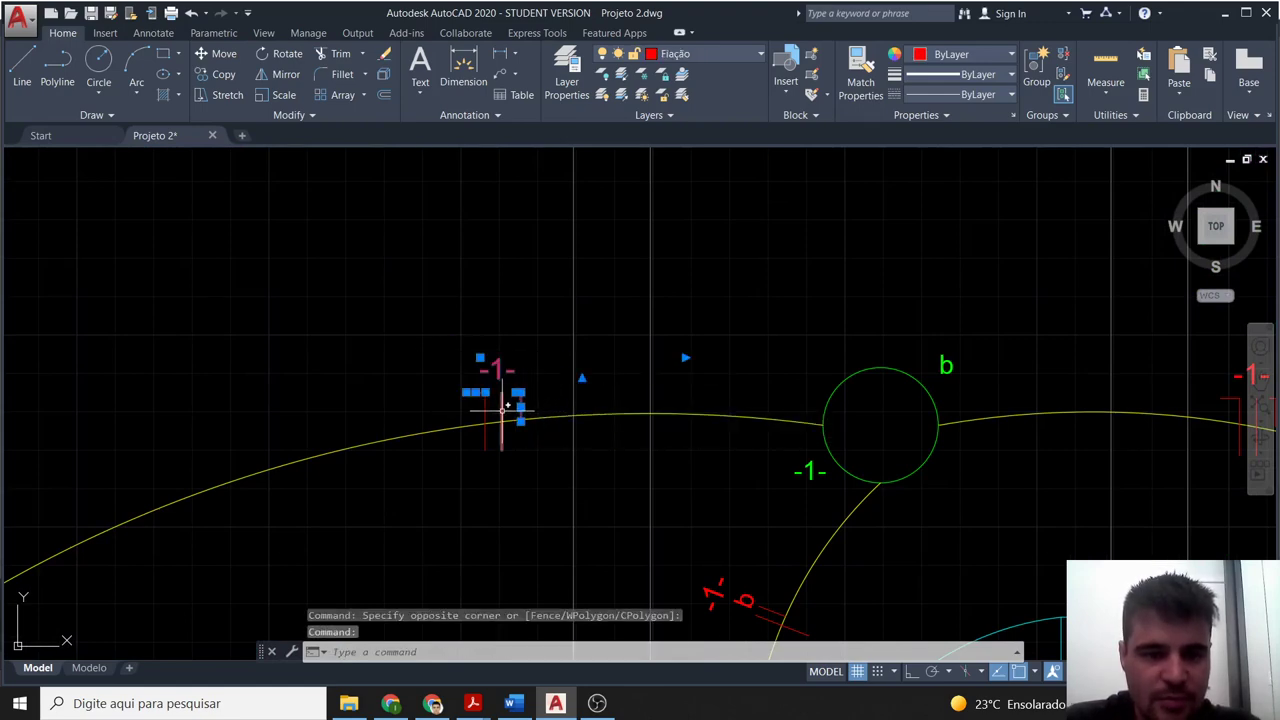
{"action": "left_click", "coordinate": [503, 418]}
{"action": "key", "text": "ctrl+c"}
{"action": "scroll", "coordinate": [314, 517], "scroll_direction": "down", "scroll_amount": 6}
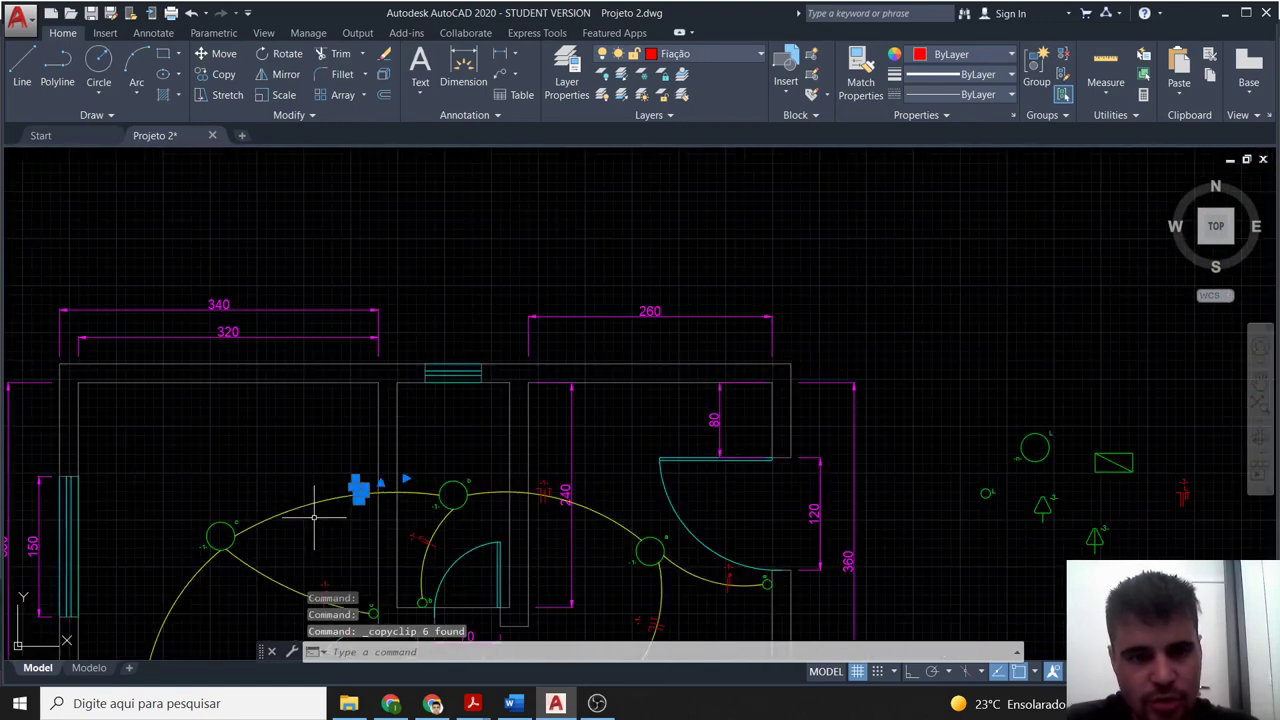
{"action": "middle_click_drag", "start_coordinate": [353, 532], "coordinate": [624, 231]}
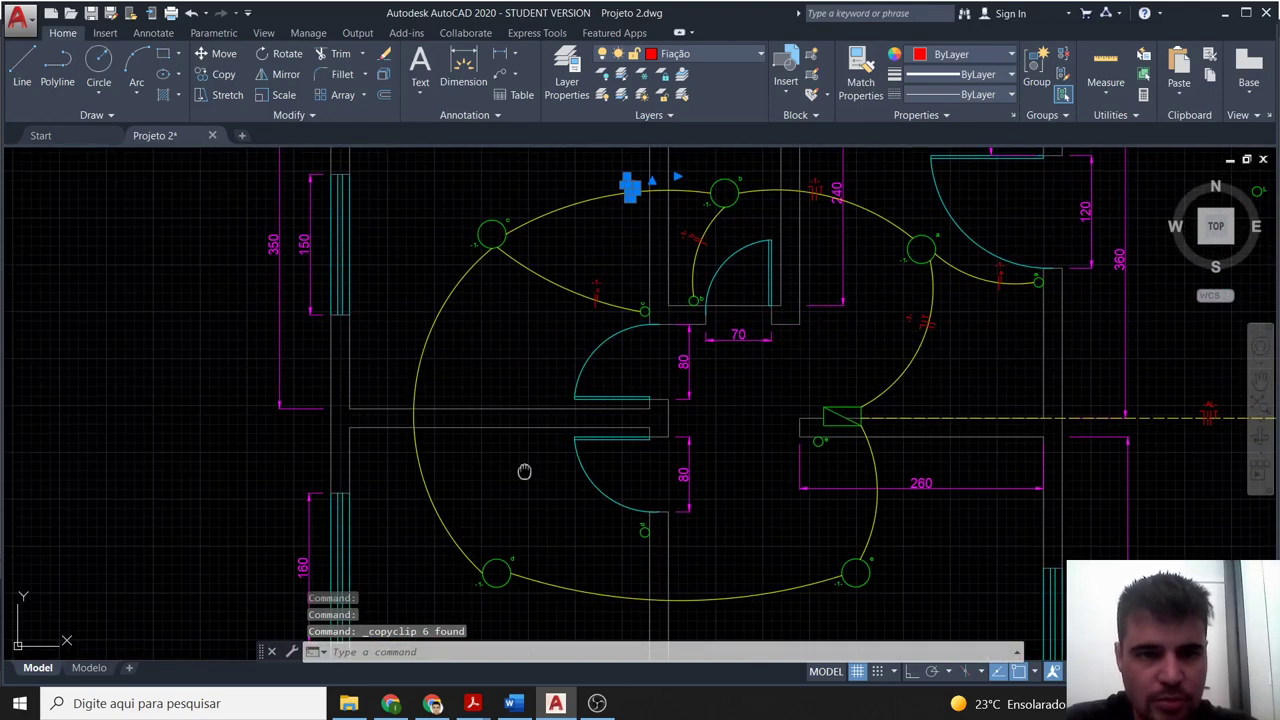
{"action": "middle_click_drag", "start_coordinate": [524, 471], "coordinate": [572, 407]}
Paste the tick in the lower-left room and rotate it 90 degrees.
{"action": "key", "text": "ctrl+v"}
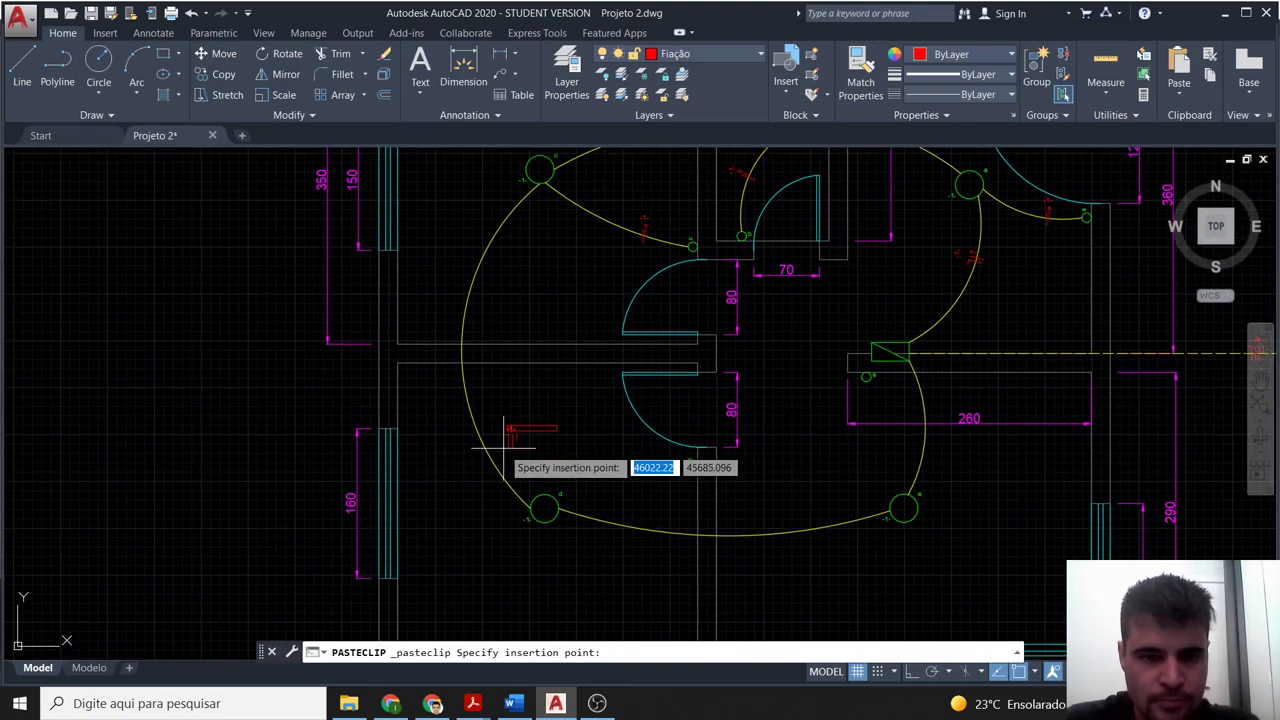
{"action": "left_click", "coordinate": [518, 451]}
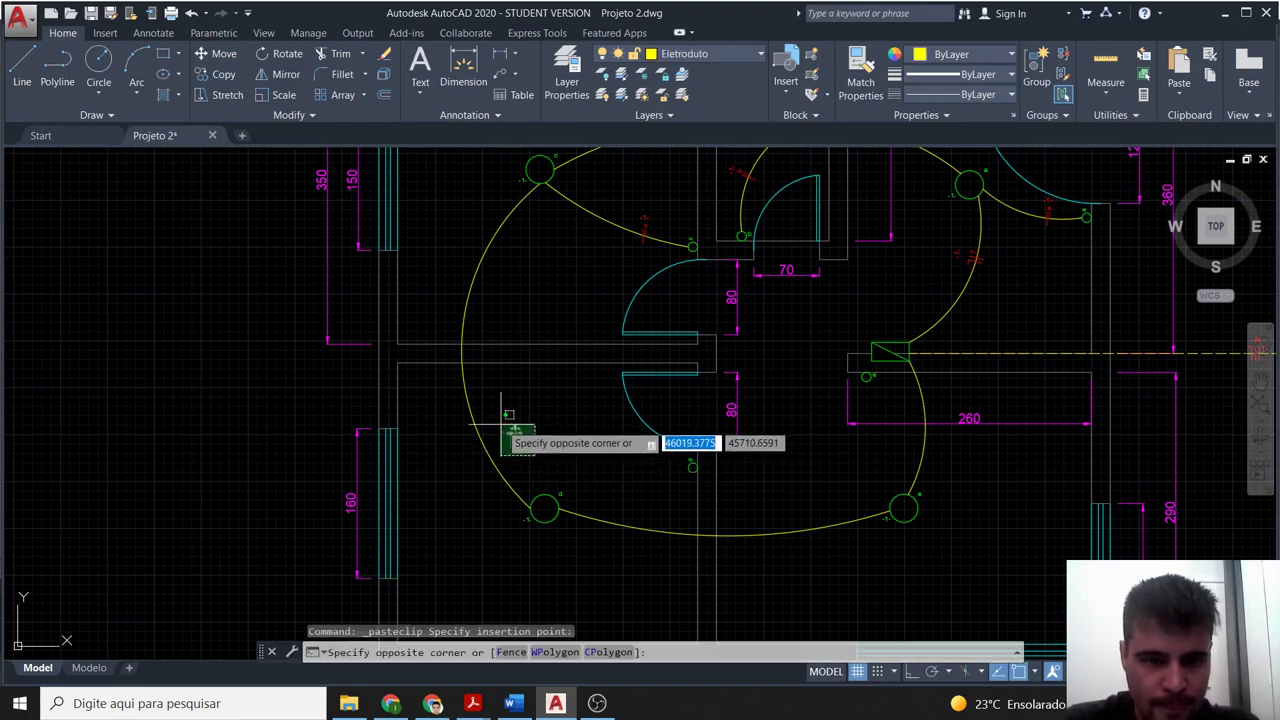
{"action": "left_click", "coordinate": [522, 452]}
{"action": "scroll", "coordinate": [522, 455], "scroll_direction": "up", "scroll_amount": 3}
{"action": "type", "text": "ro"}
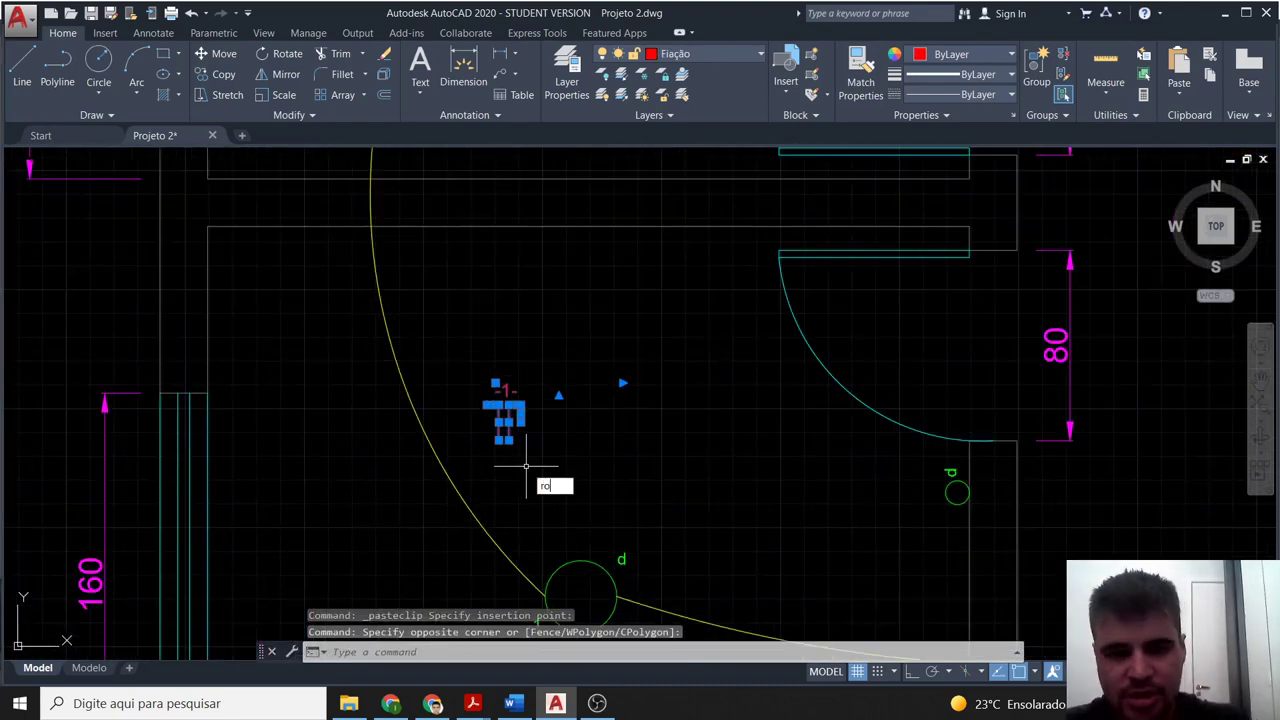
{"action": "key", "text": "Return"}
{"action": "left_click", "coordinate": [523, 422]}
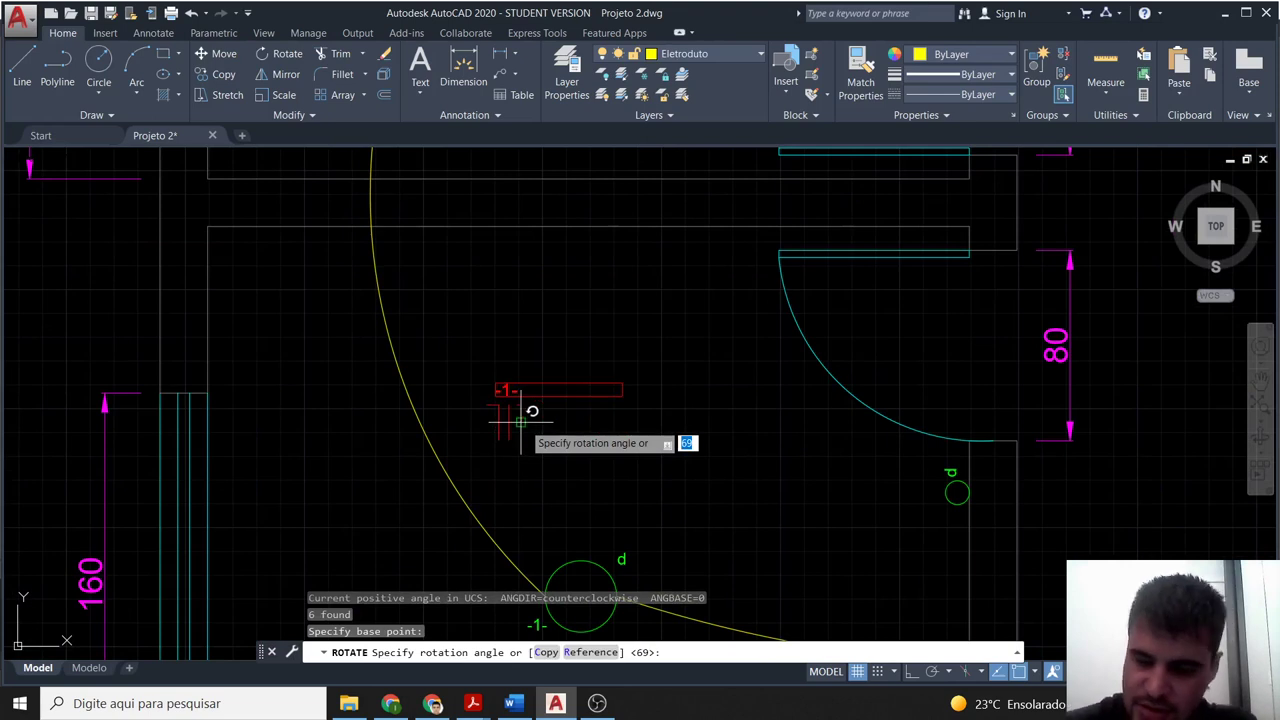
{"action": "type", "text": "90"}
{"action": "key", "text": "Return"}
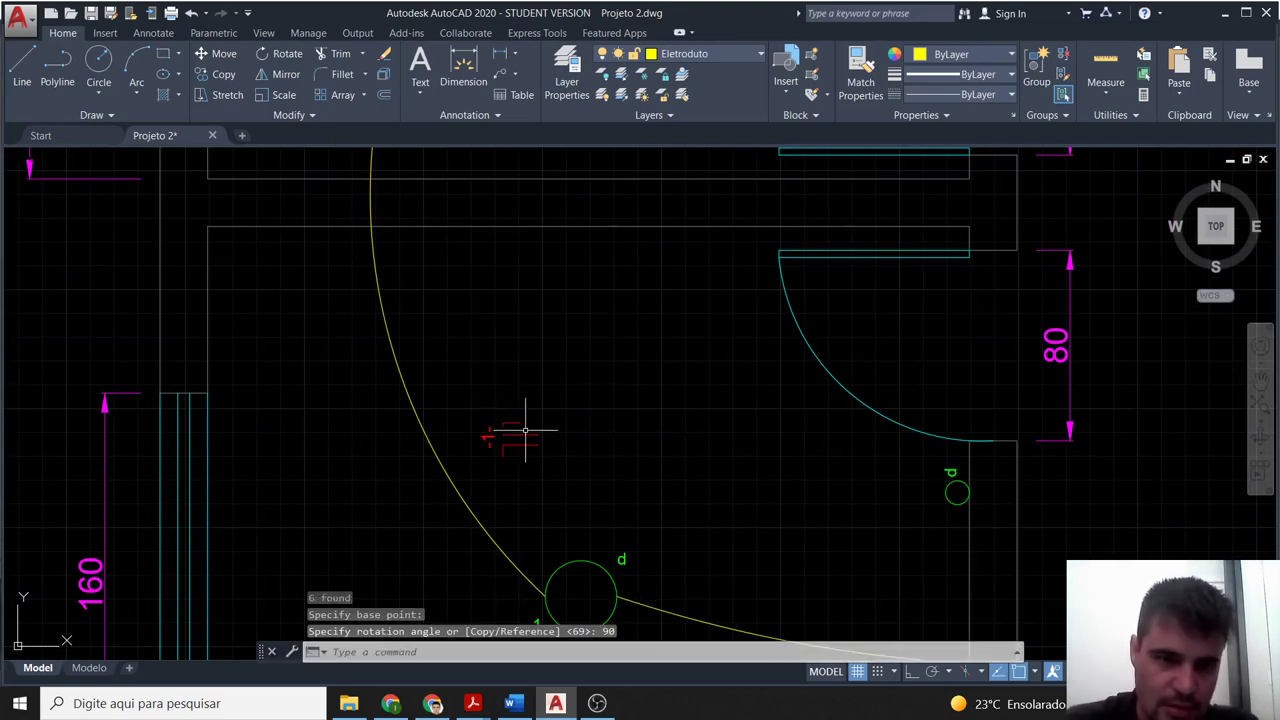
Move the rotated tick onto the left conduit arc above lamp d.
{"action": "left_click", "coordinate": [566, 478]}
{"action": "left_click", "coordinate": [469, 405]}
{"action": "type", "text": "m"}
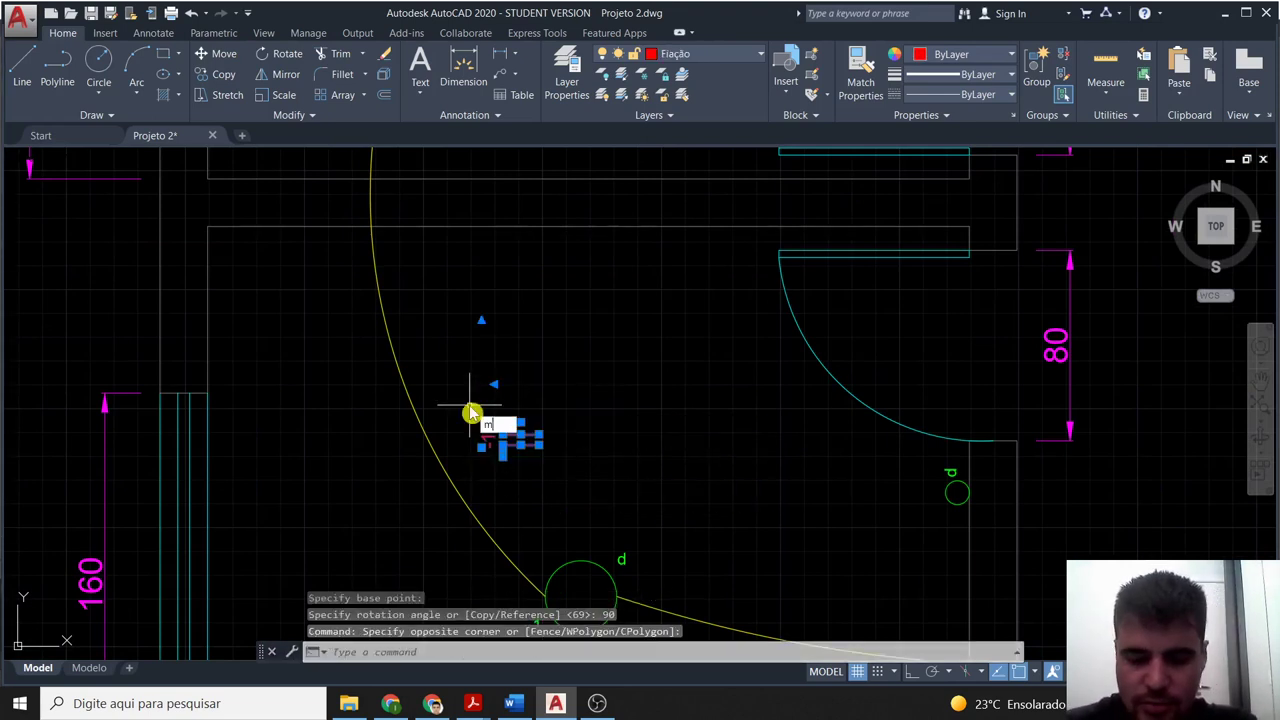
{"action": "key", "text": "Return"}
{"action": "left_click", "coordinate": [520, 420]}
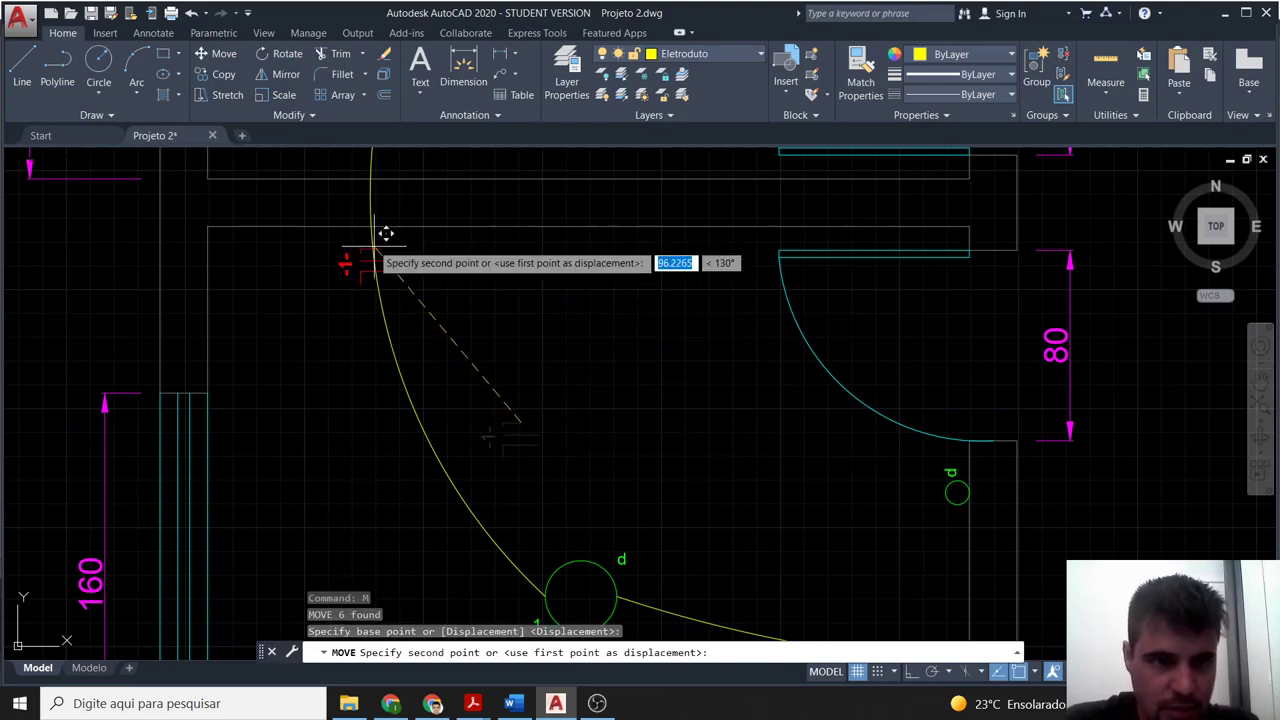
{"action": "left_click", "coordinate": [367, 240]}
{"action": "scroll", "coordinate": [439, 395], "scroll_direction": "down", "scroll_amount": 2}
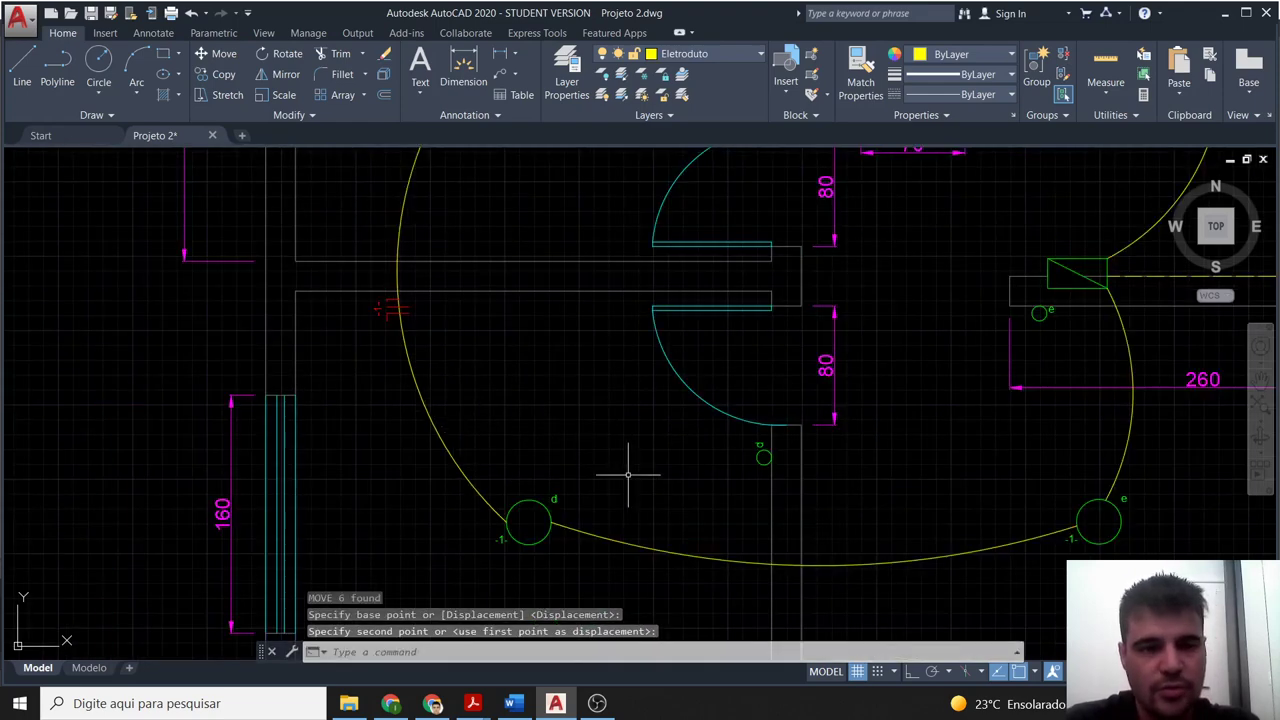
{"action": "mouse_move", "coordinate": [624, 480]}
{"action": "middle_mouse_down"}
{"action": "mouse_move", "coordinate": [494, 346]}
{"action": "mouse_move", "coordinate": [572, 405]}
{"action": "middle_mouse_up"}
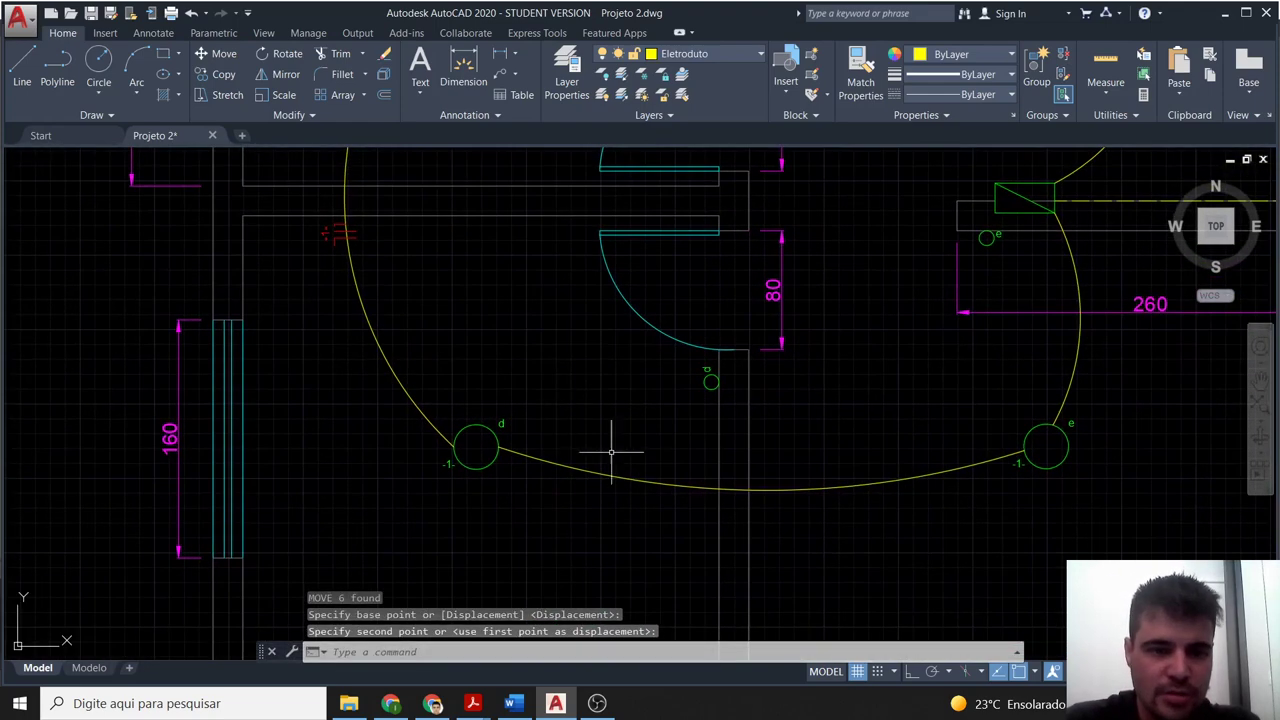
{"action": "middle_click_drag", "start_coordinate": [657, 434], "coordinate": [584, 405]}
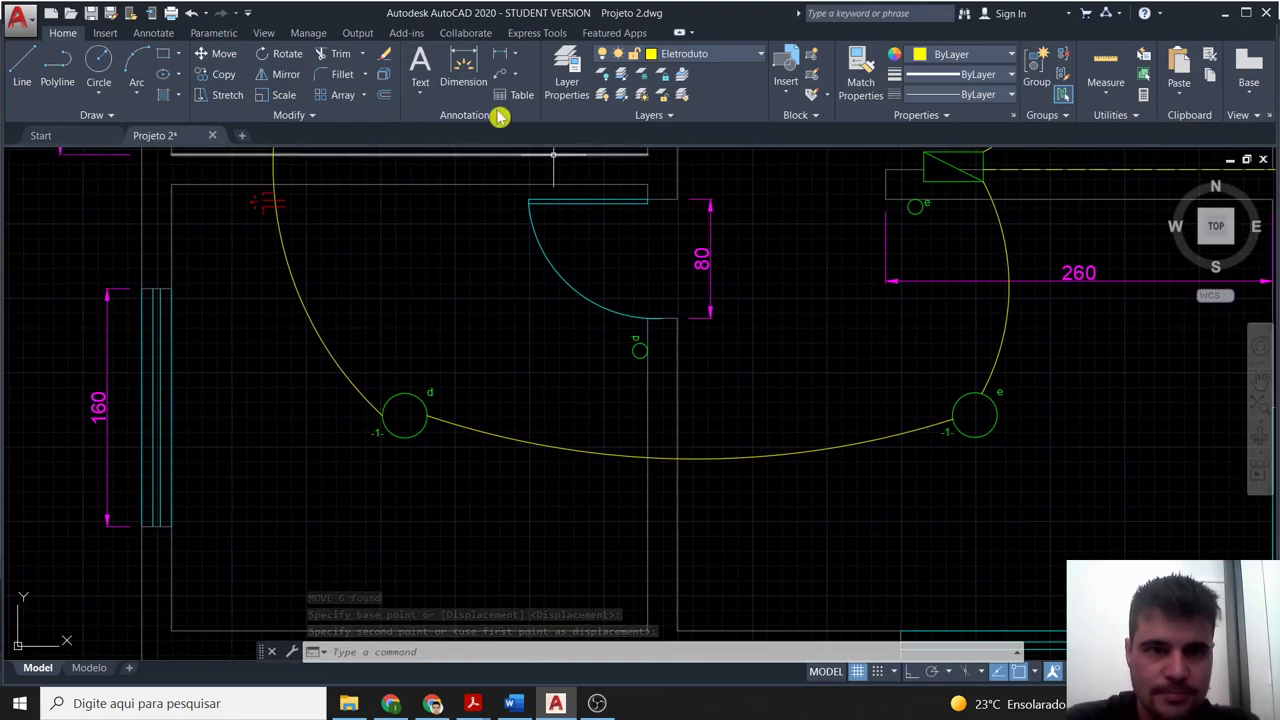
Draw a three-point arc from lamp d curving up to switch d beside the door.
{"action": "left_click", "coordinate": [140, 65]}
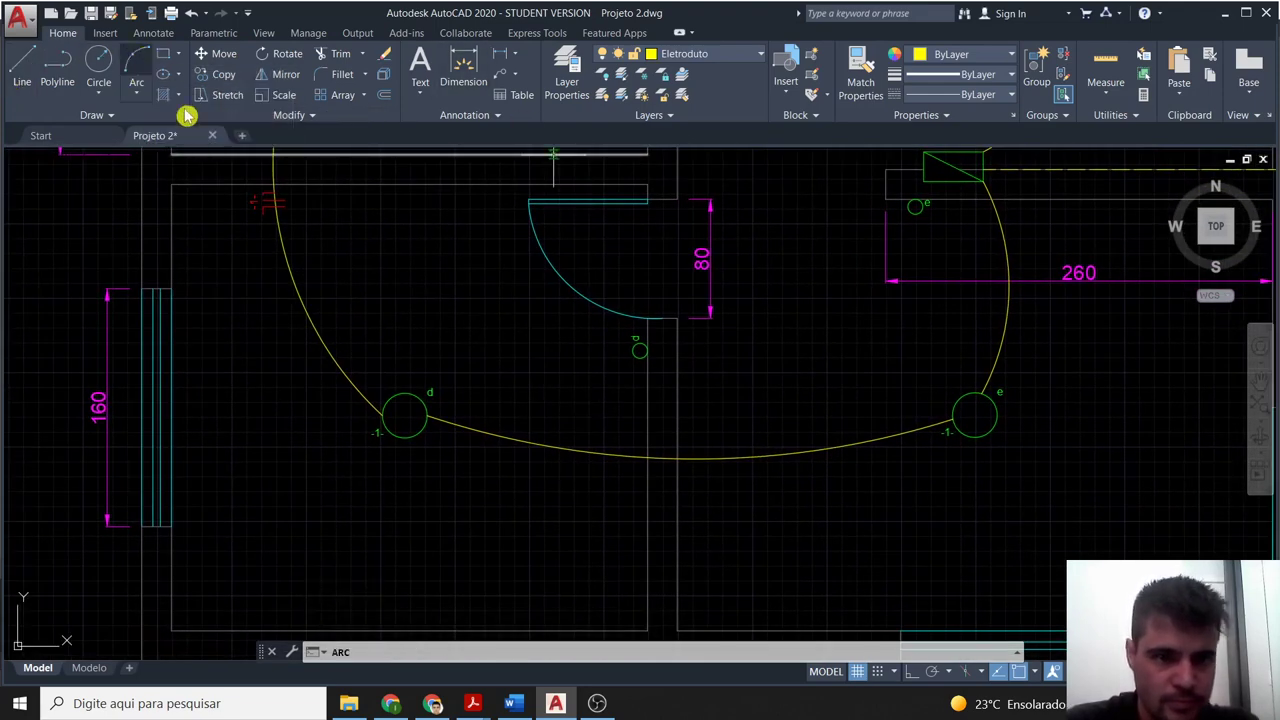
{"action": "left_click", "coordinate": [428, 414]}
{"action": "left_click", "coordinate": [545, 395]}
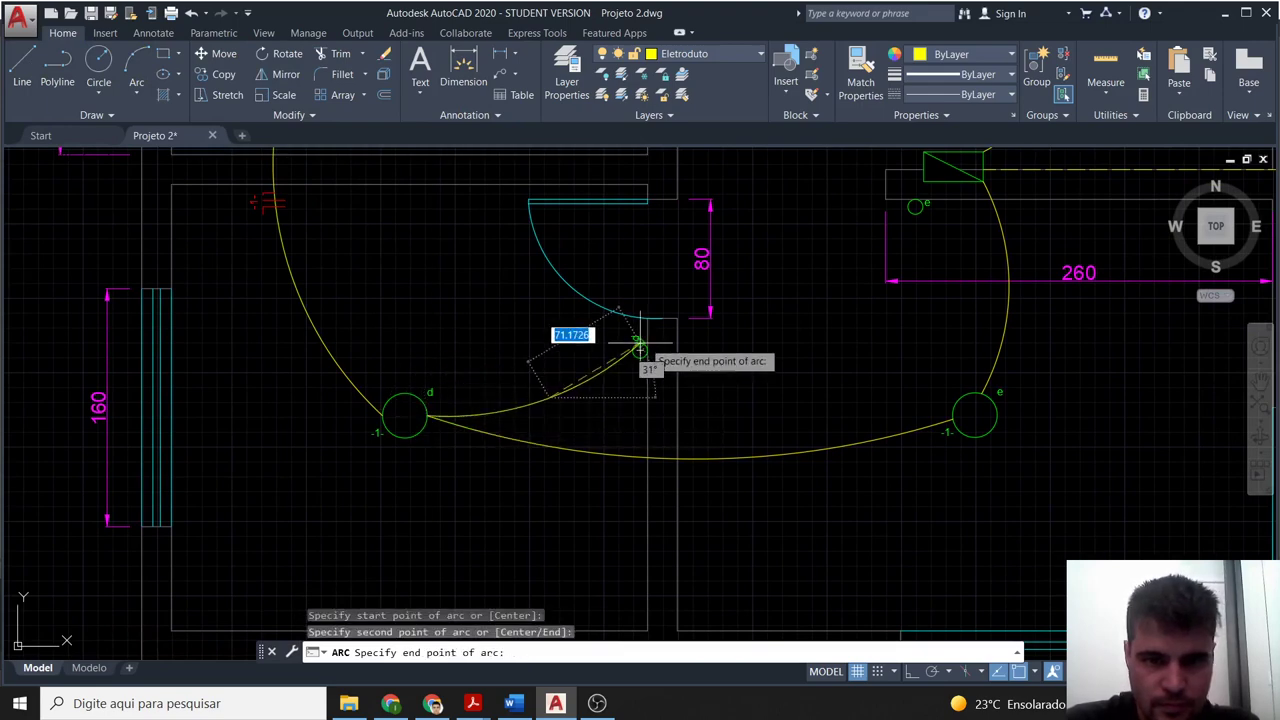
{"action": "left_click", "coordinate": [638, 350]}
{"action": "key", "text": "Escape"}
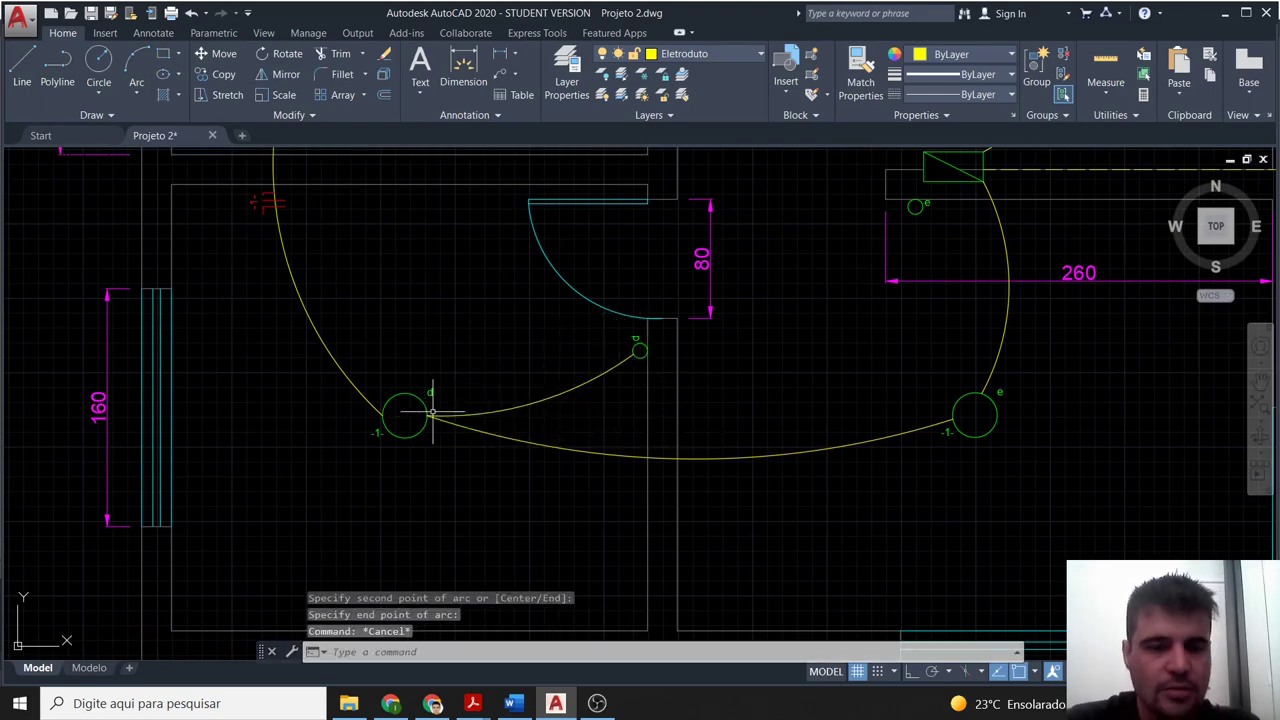
{"action": "scroll", "coordinate": [365, 325], "scroll_direction": "up", "scroll_amount": 2}
{"action": "scroll", "coordinate": [640, 280], "scroll_direction": "down", "scroll_amount": 5}
{"action": "scroll", "coordinate": [660, 300], "scroll_direction": "down", "scroll_amount": 2}
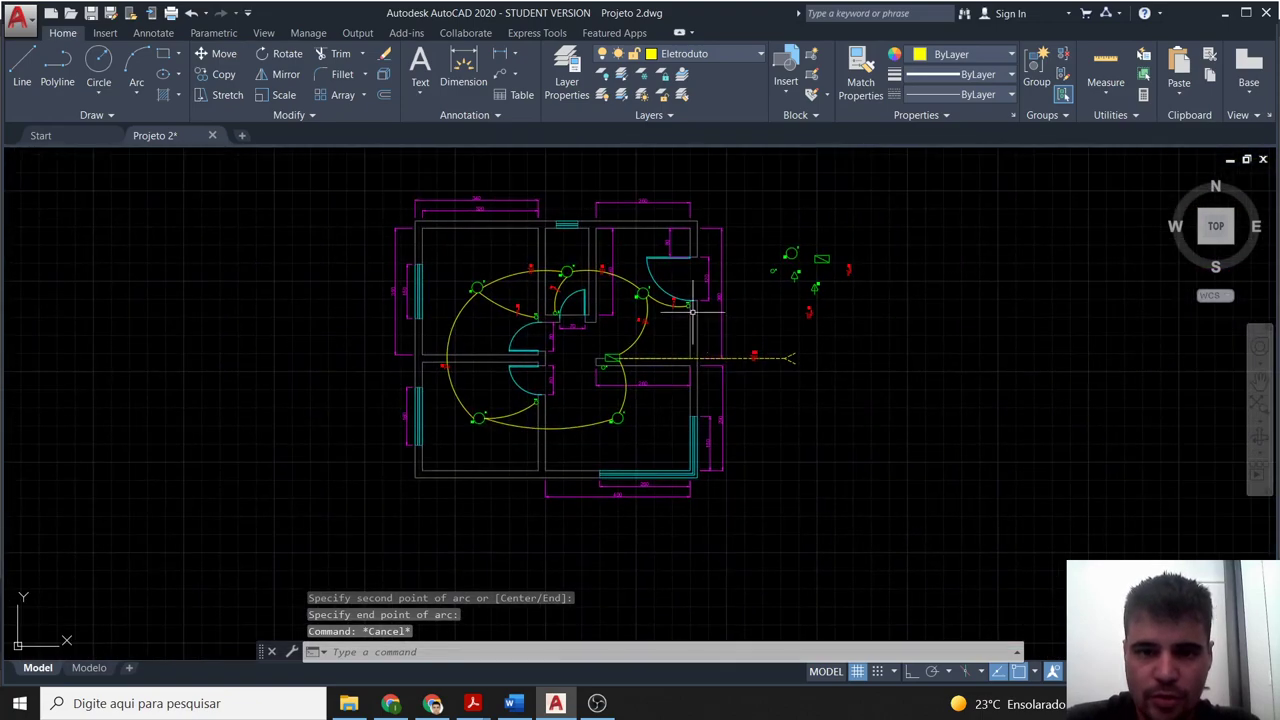
{"action": "scroll", "coordinate": [692, 312], "scroll_direction": "up", "scroll_amount": 6}
Copy the -1- a wiring tick and paste a copy beside the new lamp d conduit.
{"action": "left_click", "coordinate": [601, 249]}
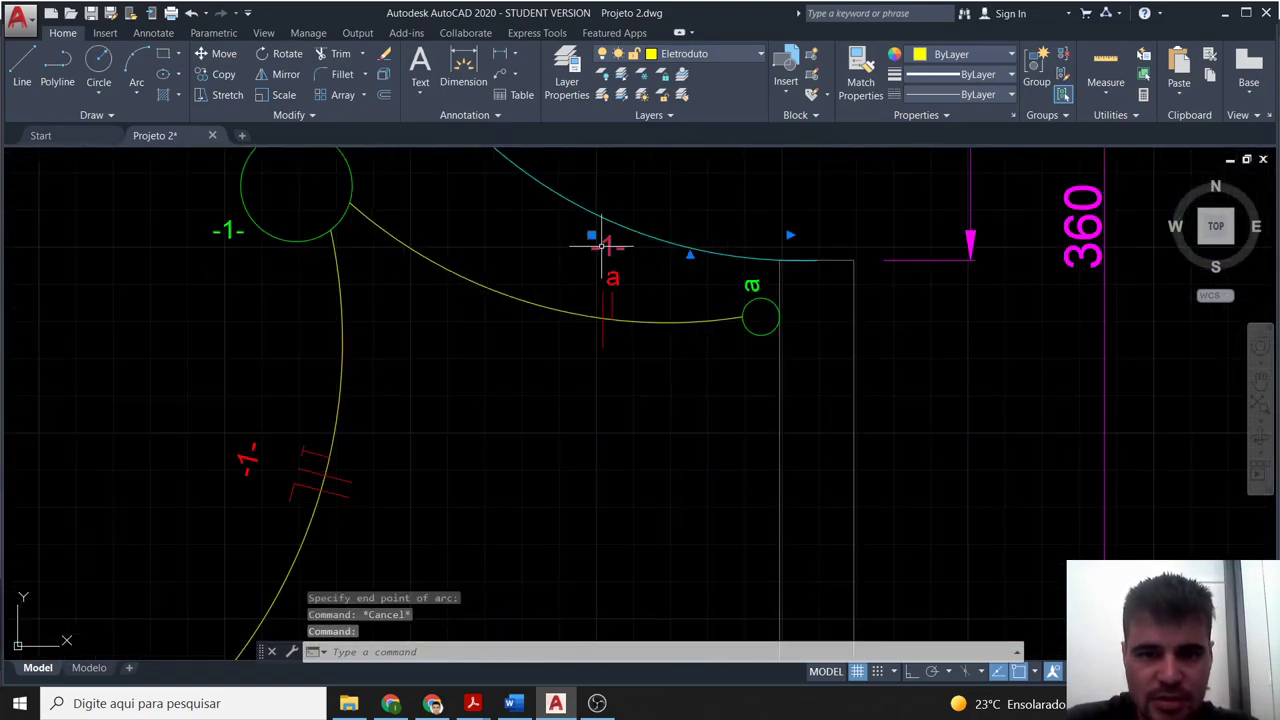
{"action": "left_click", "coordinate": [614, 295]}
{"action": "left_click", "coordinate": [604, 300]}
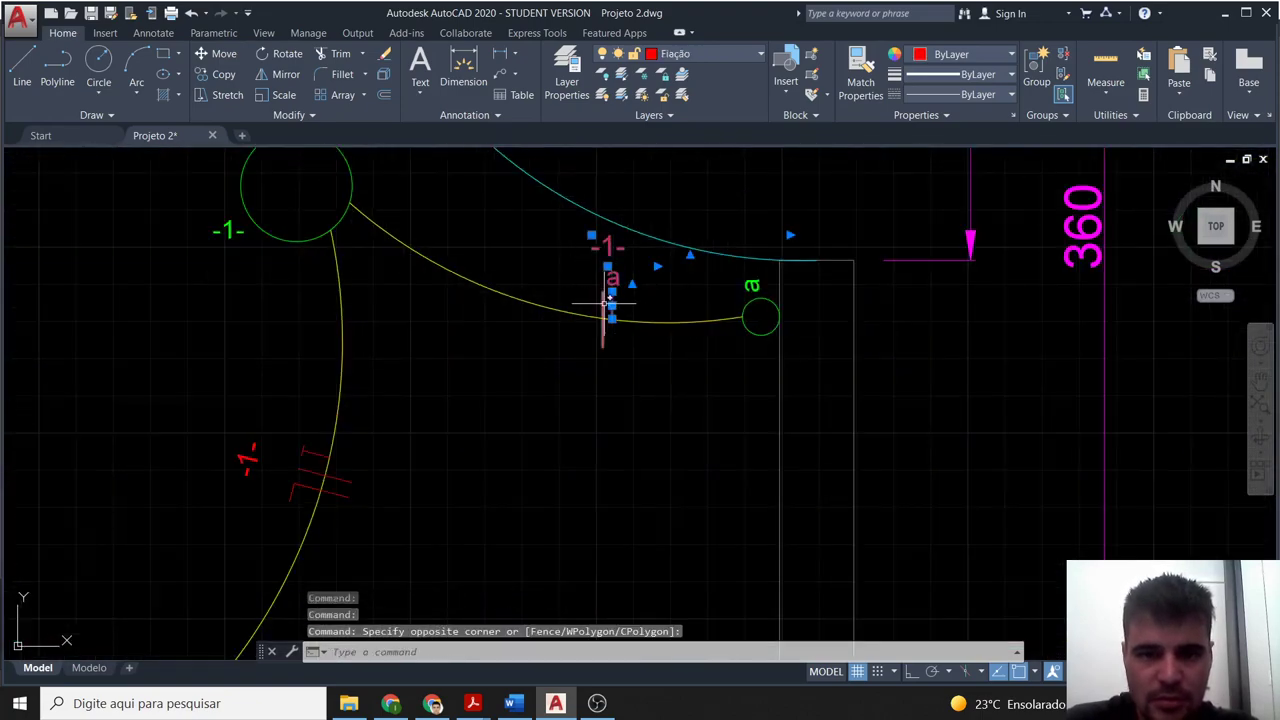
{"action": "key", "text": "ctrl+c"}
{"action": "scroll", "coordinate": [564, 385], "scroll_direction": "down", "scroll_amount": 5}
{"action": "scroll", "coordinate": [586, 337], "scroll_direction": "up", "scroll_amount": 2}
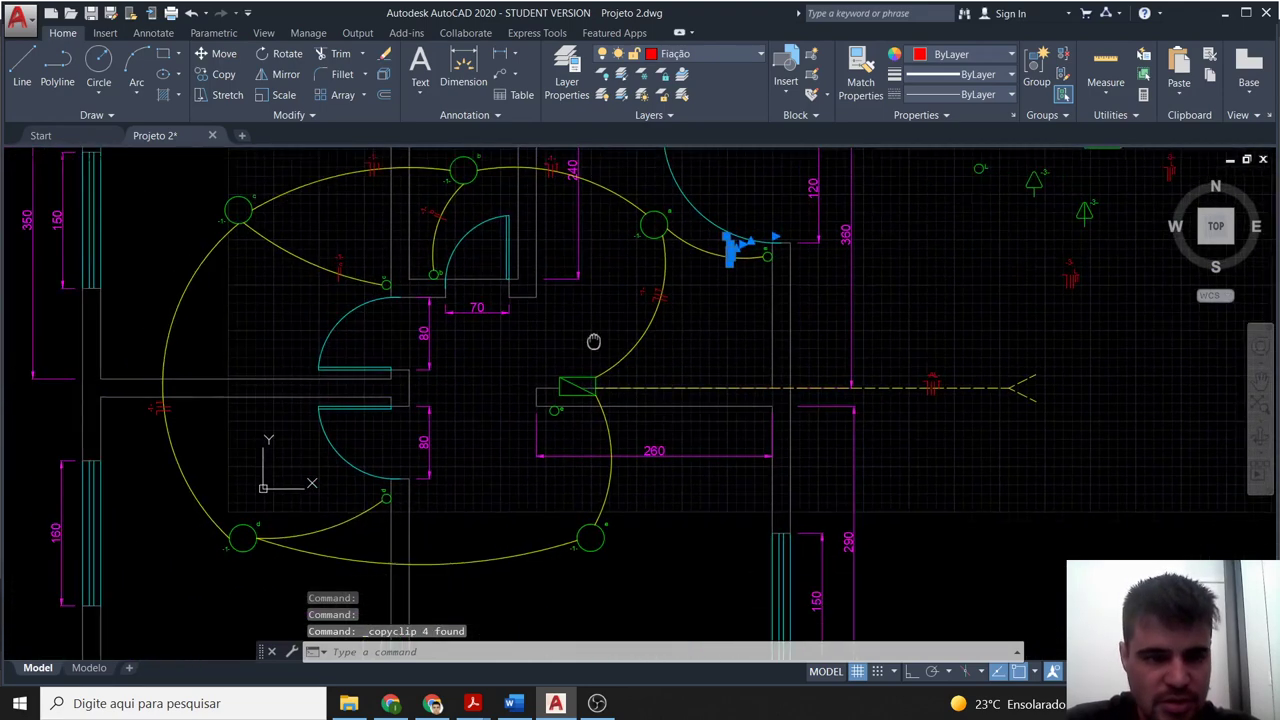
{"action": "scroll", "coordinate": [543, 443], "scroll_direction": "up", "scroll_amount": 2}
{"action": "scroll", "coordinate": [389, 390], "scroll_direction": "up", "scroll_amount": 3}
{"action": "key", "text": "ctrl+v"}
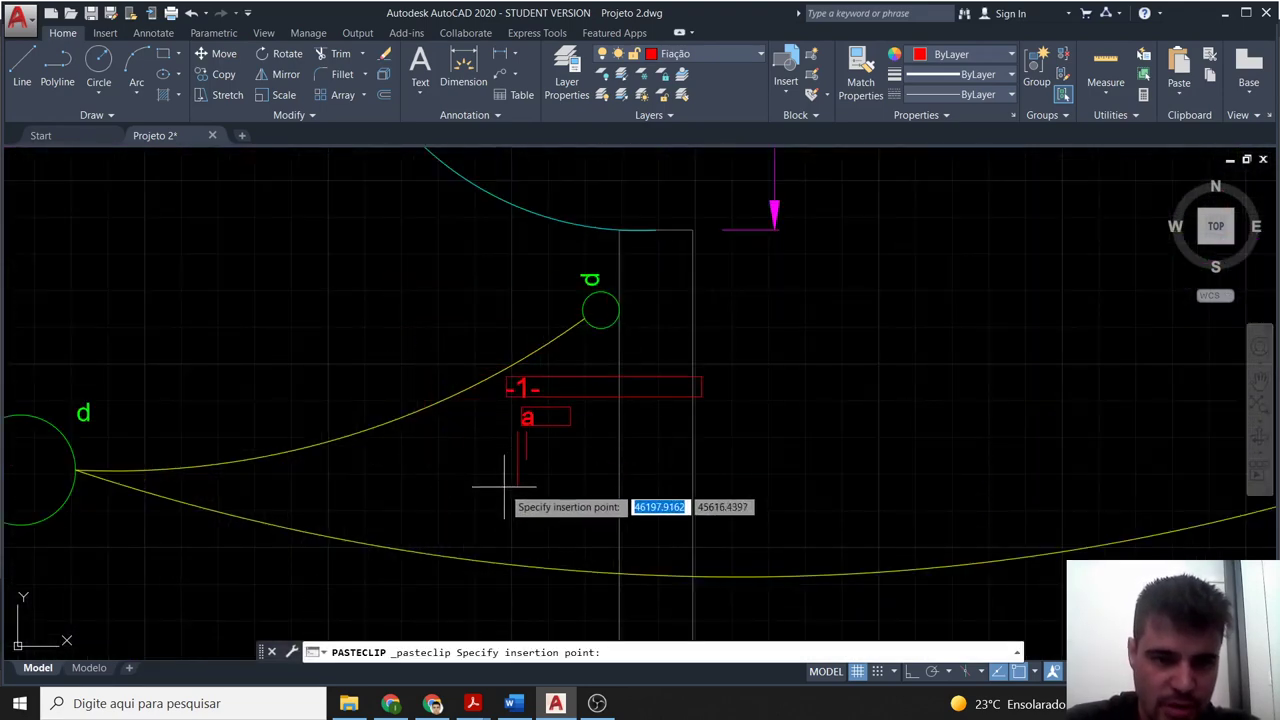
{"action": "left_click", "coordinate": [375, 363]}
Move the pasted -1- tick onto the lamp d conduit arc.
{"action": "left_click", "coordinate": [370, 358]}
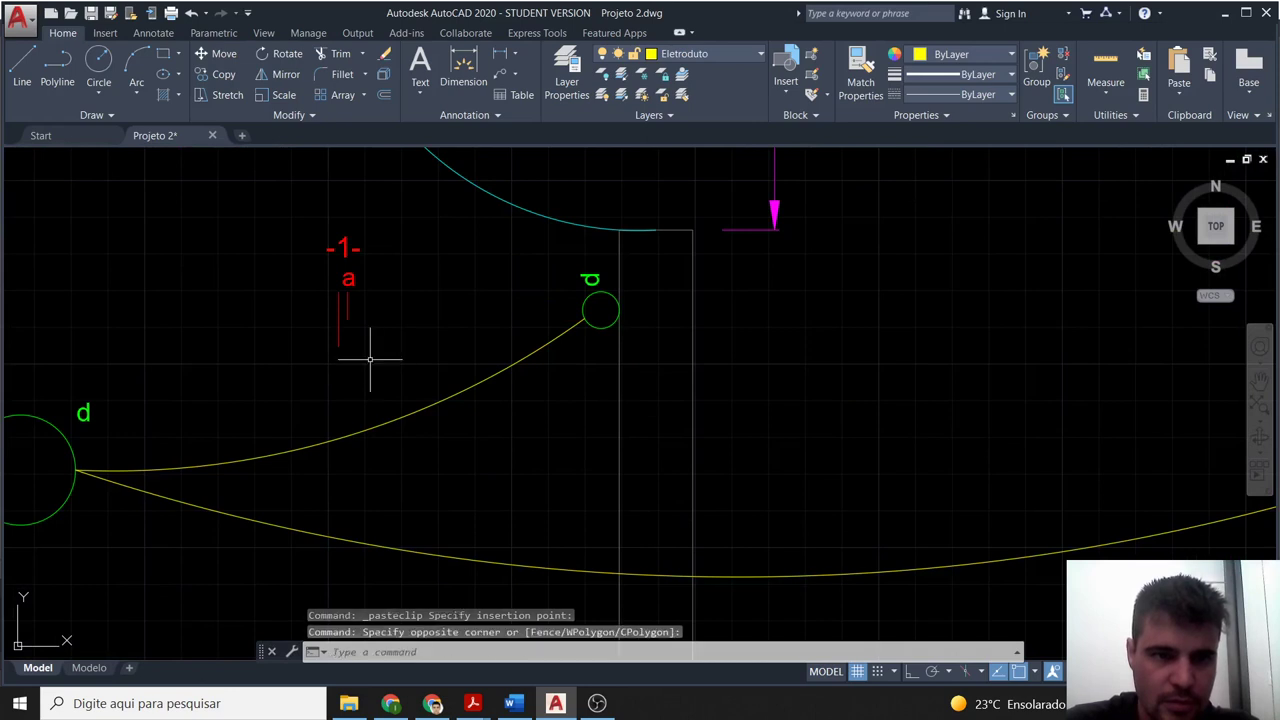
{"action": "left_click", "coordinate": [290, 225]}
{"action": "left_click", "coordinate": [410, 368]}
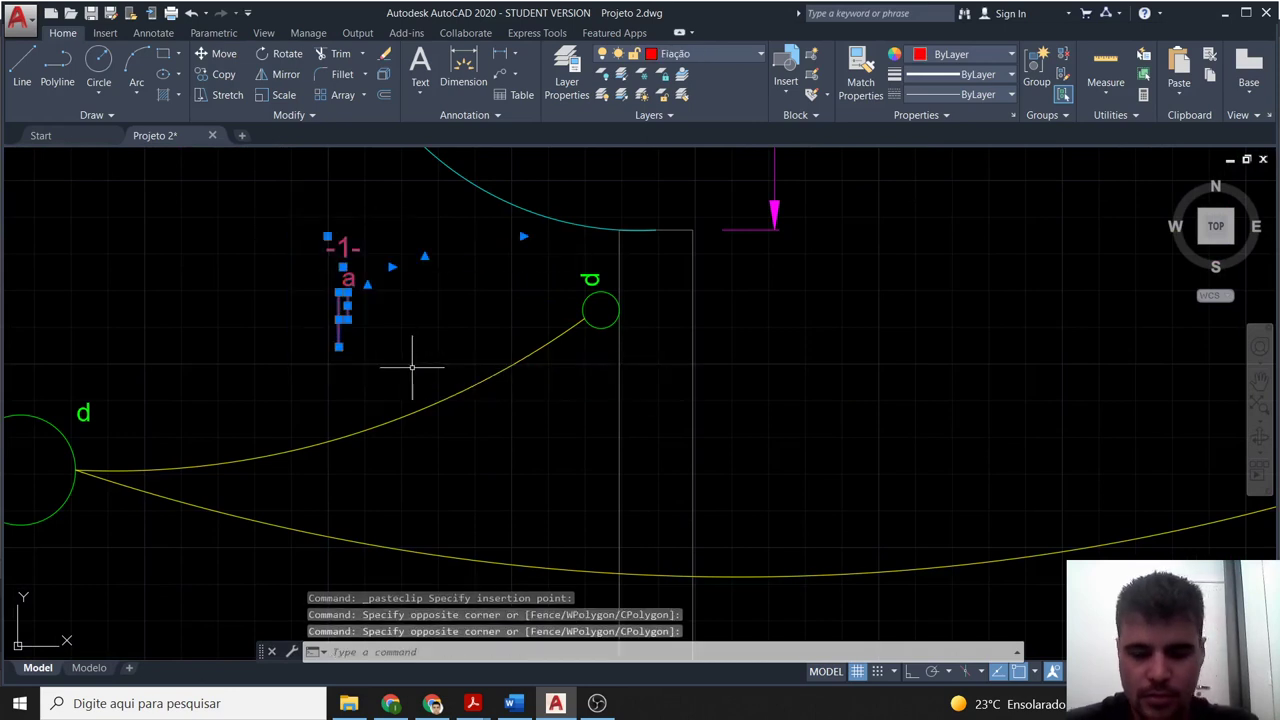
{"action": "type", "text": "m"}
{"action": "key", "text": "Return"}
{"action": "left_click", "coordinate": [346, 319]}
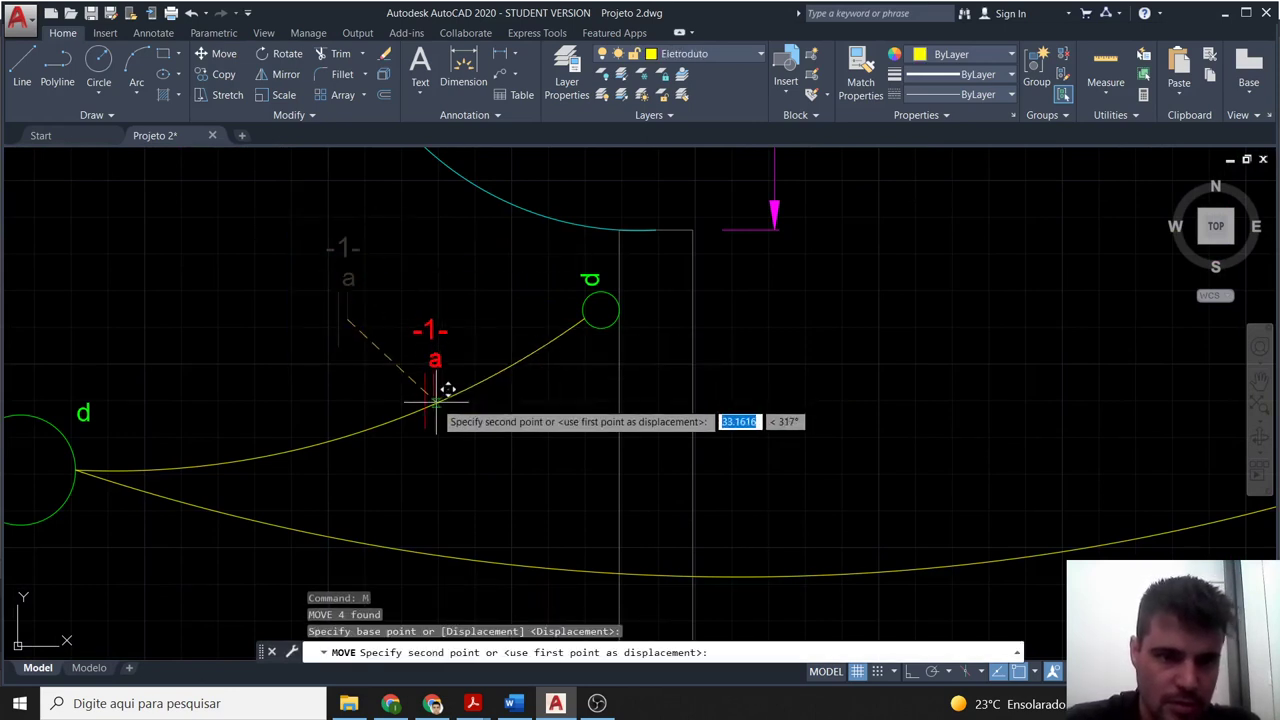
{"action": "left_click", "coordinate": [436, 400]}
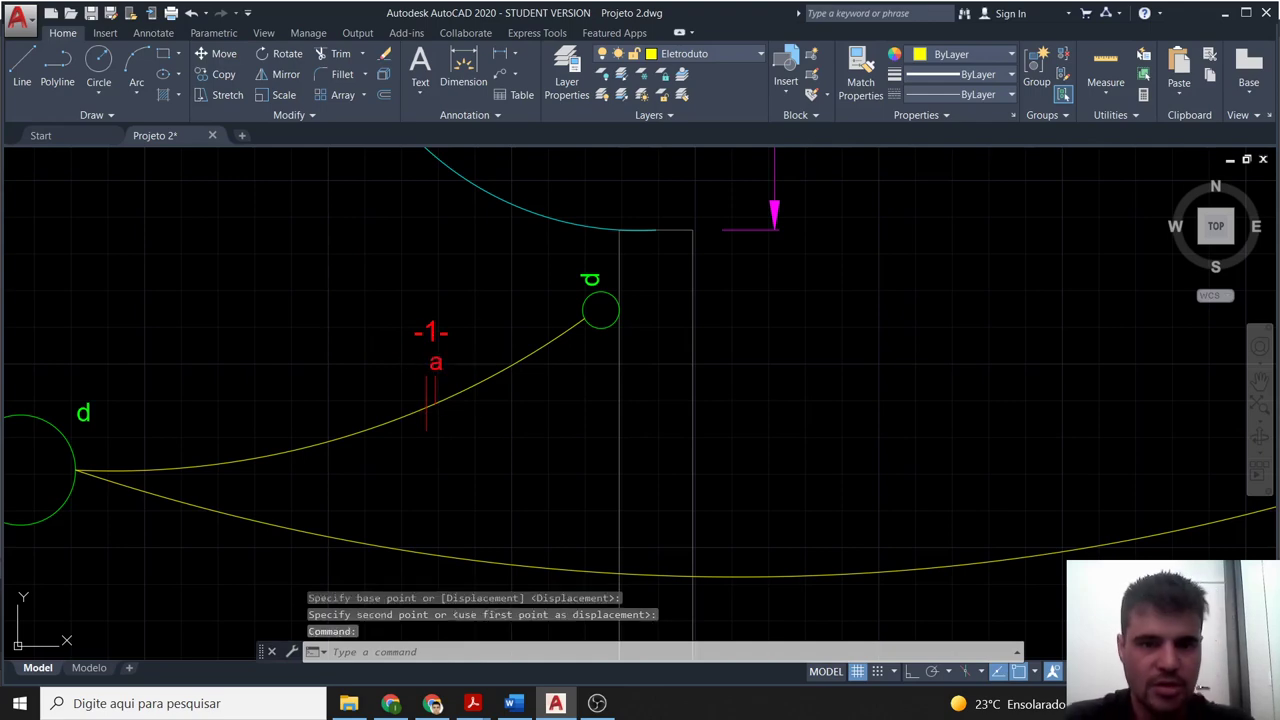
Change the copied tick's letter from a to d.
{"action": "double_click", "coordinate": [431, 331]}
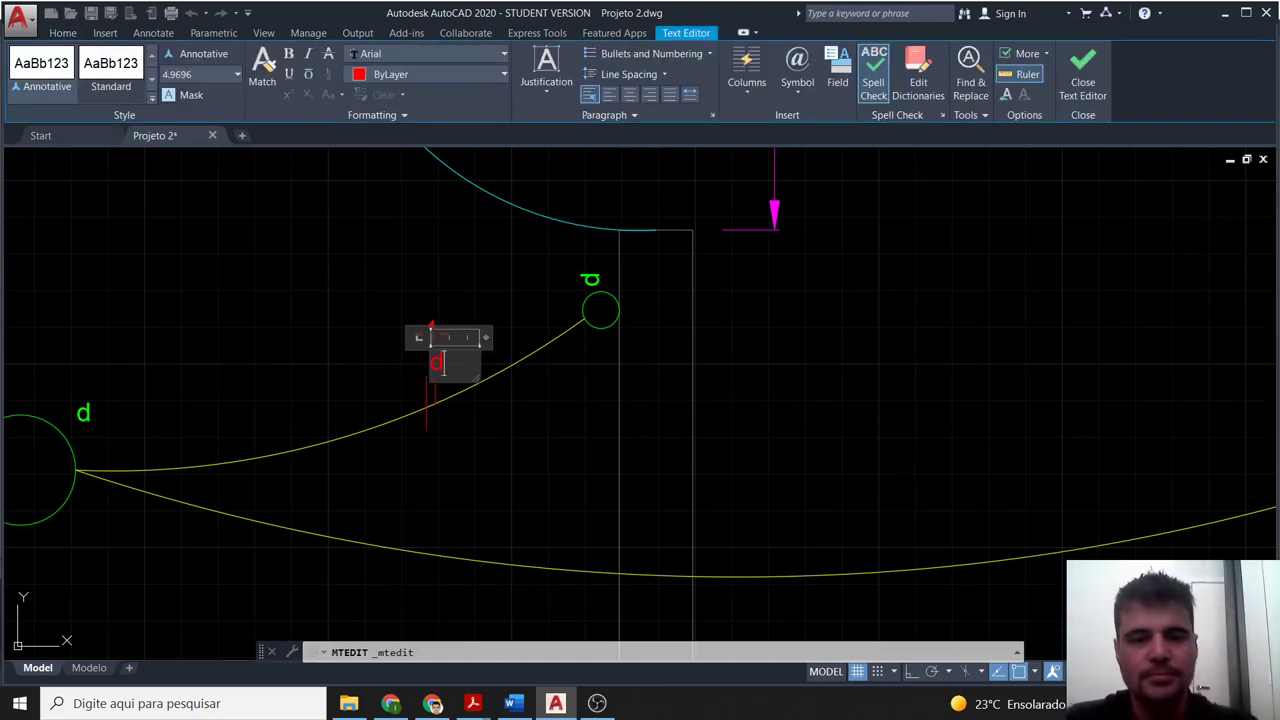
{"action": "left_click", "coordinate": [905, 450]}
{"action": "scroll", "coordinate": [919, 440], "scroll_direction": "down", "scroll_amount": 3}
{"action": "scroll", "coordinate": [919, 440], "scroll_direction": "down", "scroll_amount": 2}
{"action": "mouse_move", "coordinate": [919, 440]}
{"action": "middle_mouse_down"}
{"action": "mouse_move", "coordinate": [617, 397]}
{"action": "mouse_move", "coordinate": [600, 422]}
{"action": "middle_mouse_up"}
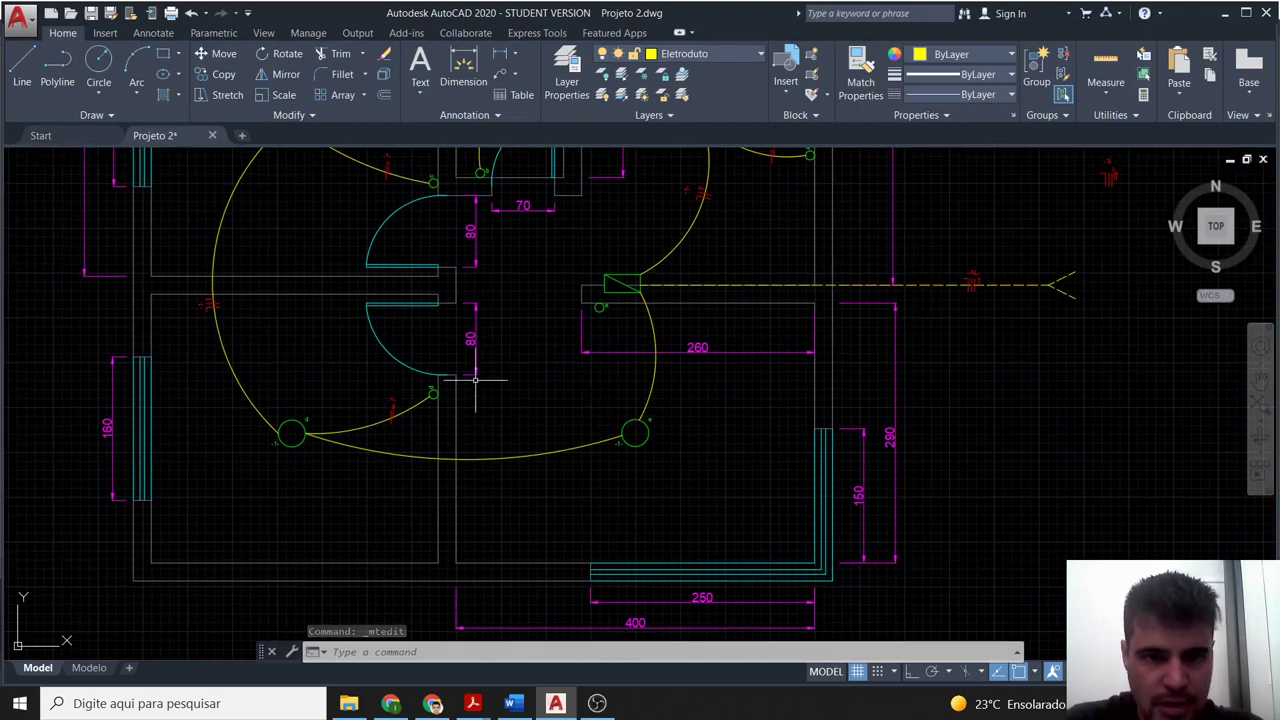
{"action": "scroll", "coordinate": [205, 320], "scroll_direction": "up", "scroll_amount": 4}
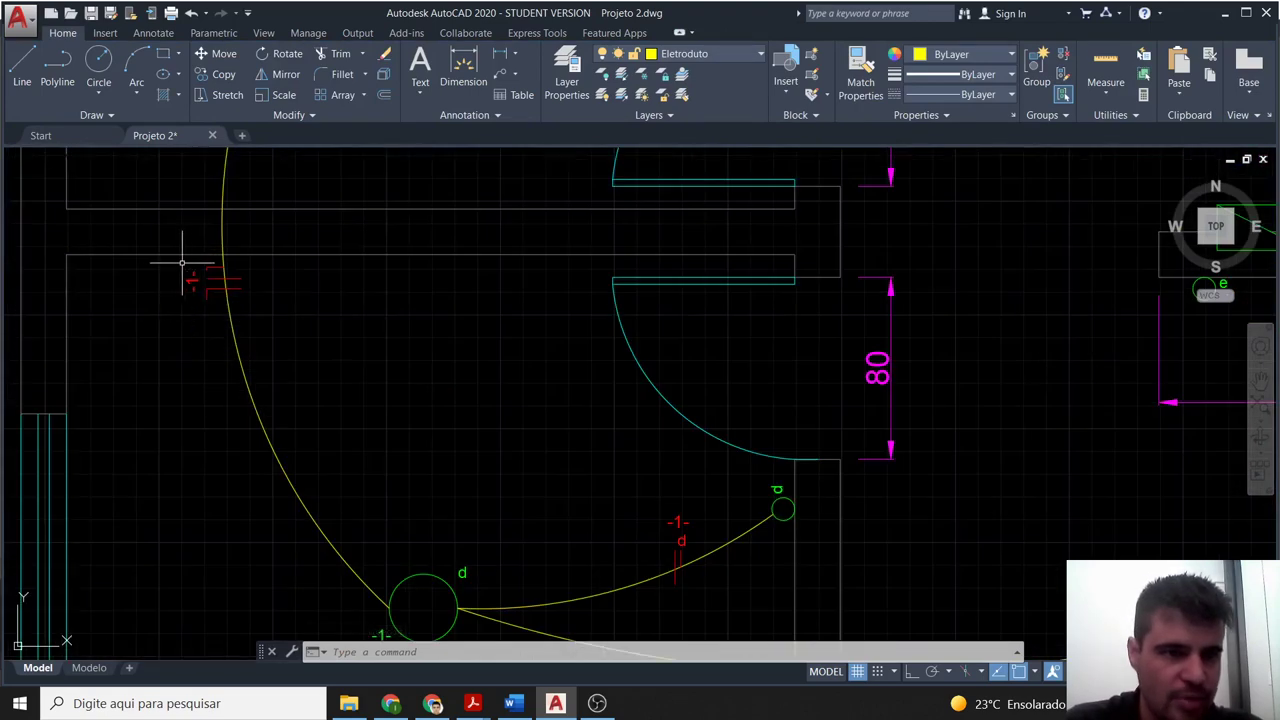
Copy the left arc's -1- tick symbol and paste it near the lower arc.
{"action": "left_click", "coordinate": [182, 263]}
{"action": "left_click", "coordinate": [213, 282]}
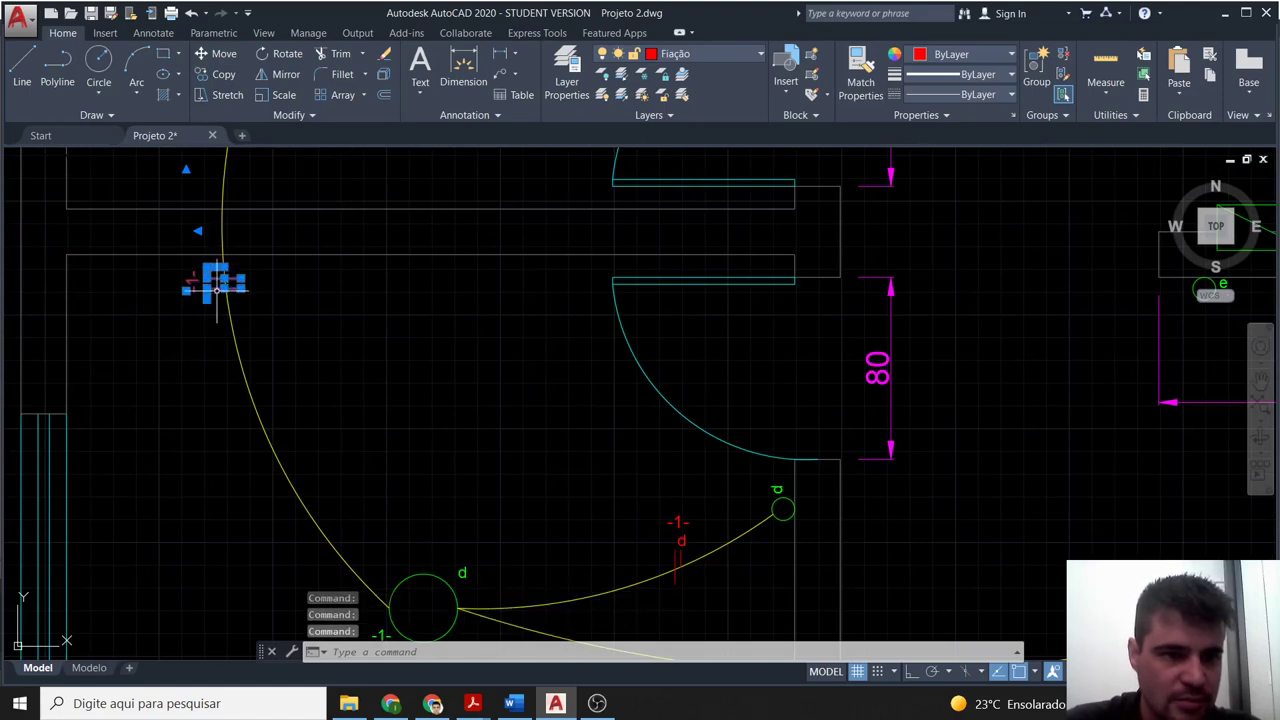
{"action": "key", "text": "ctrl+c"}
{"action": "scroll", "coordinate": [485, 413], "scroll_direction": "down", "scroll_amount": 4}
{"action": "scroll", "coordinate": [732, 447], "scroll_direction": "down", "scroll_amount": 2}
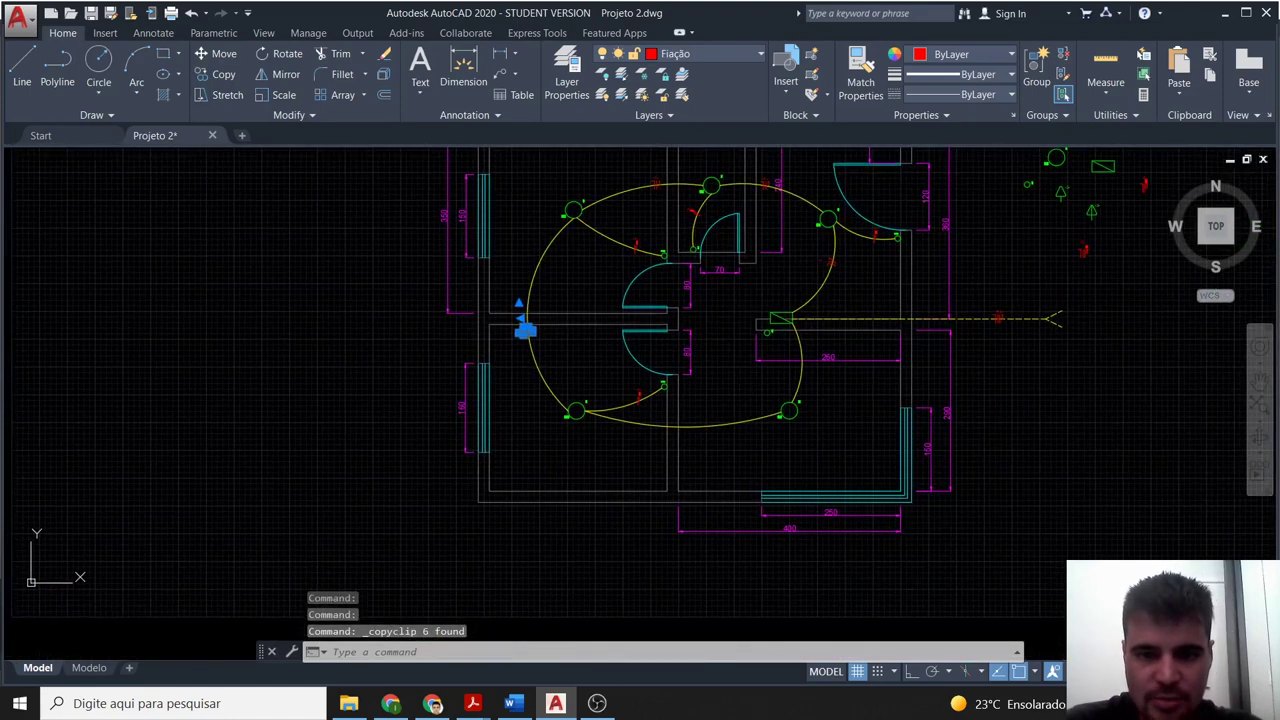
{"action": "scroll", "coordinate": [700, 435], "scroll_direction": "up", "scroll_amount": 5}
{"action": "key", "text": "ctrl+v"}
{"action": "left_click", "coordinate": [708, 386]}
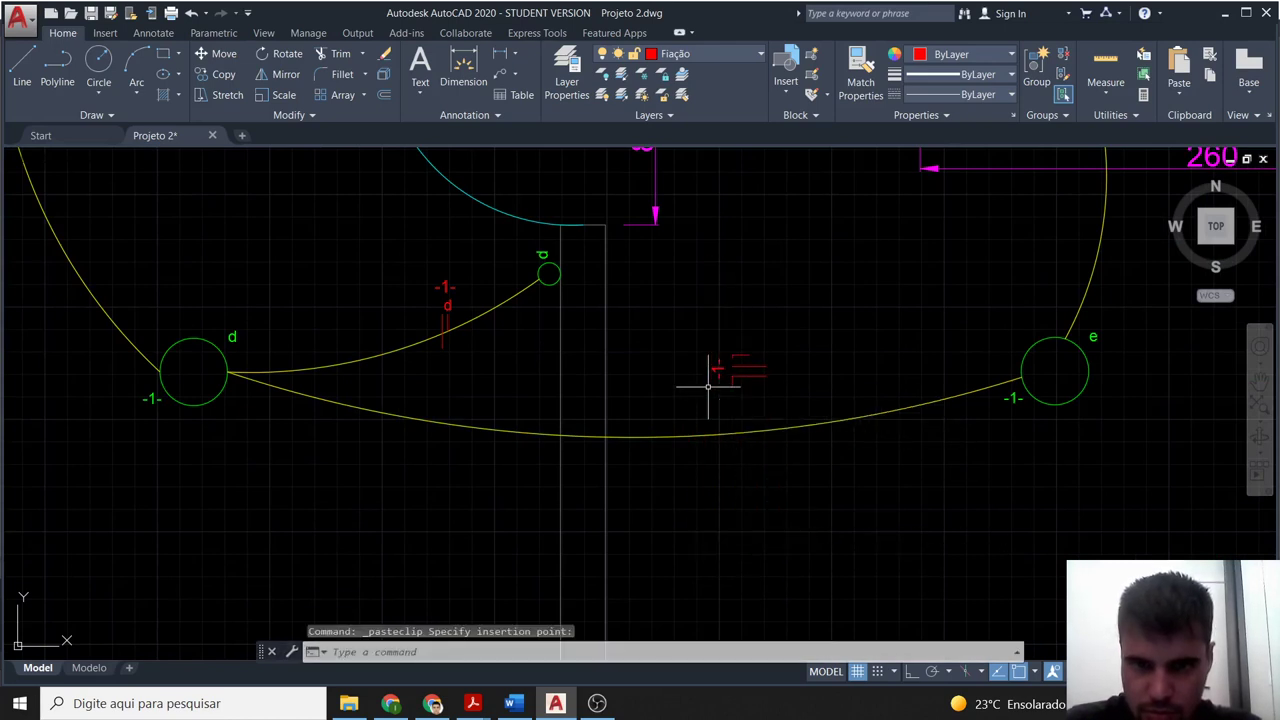
{"action": "left_click", "coordinate": [778, 397]}
{"action": "left_click", "coordinate": [666, 341]}
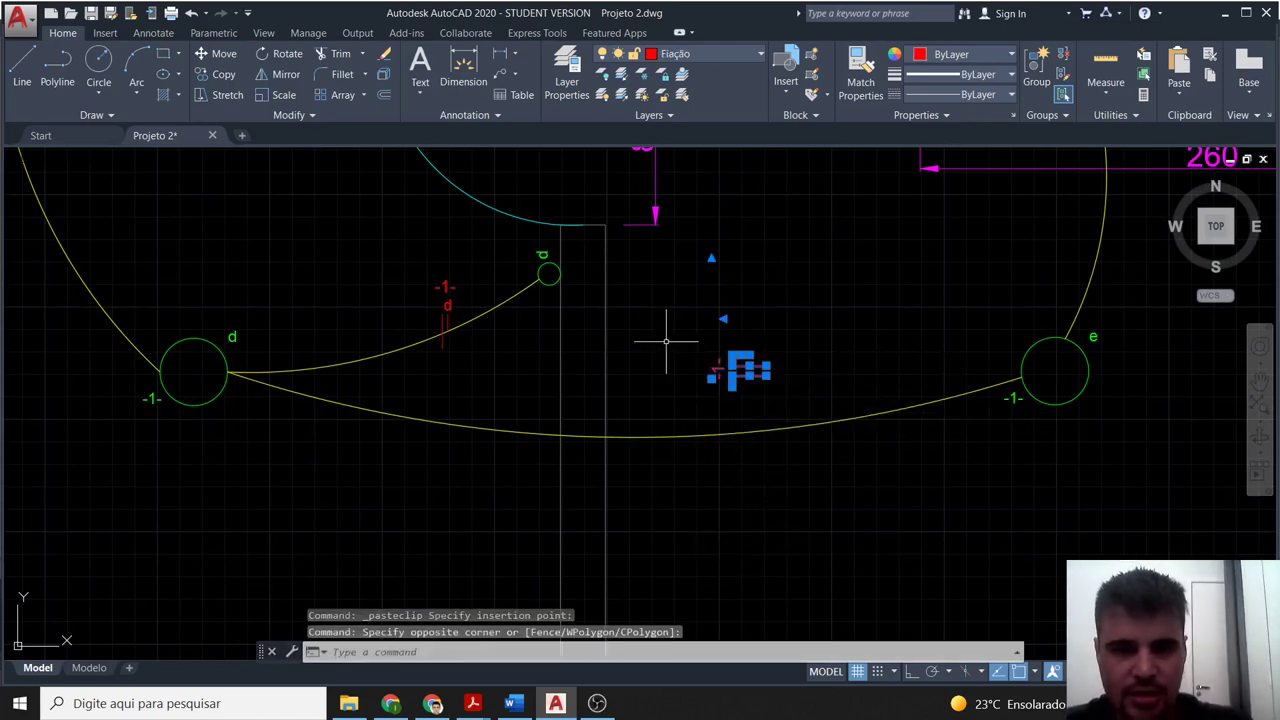
Rotate the pasted tick symbol by 270 degrees.
{"action": "key", "text": "Escape"}
{"action": "left_click", "coordinate": [686, 320]}
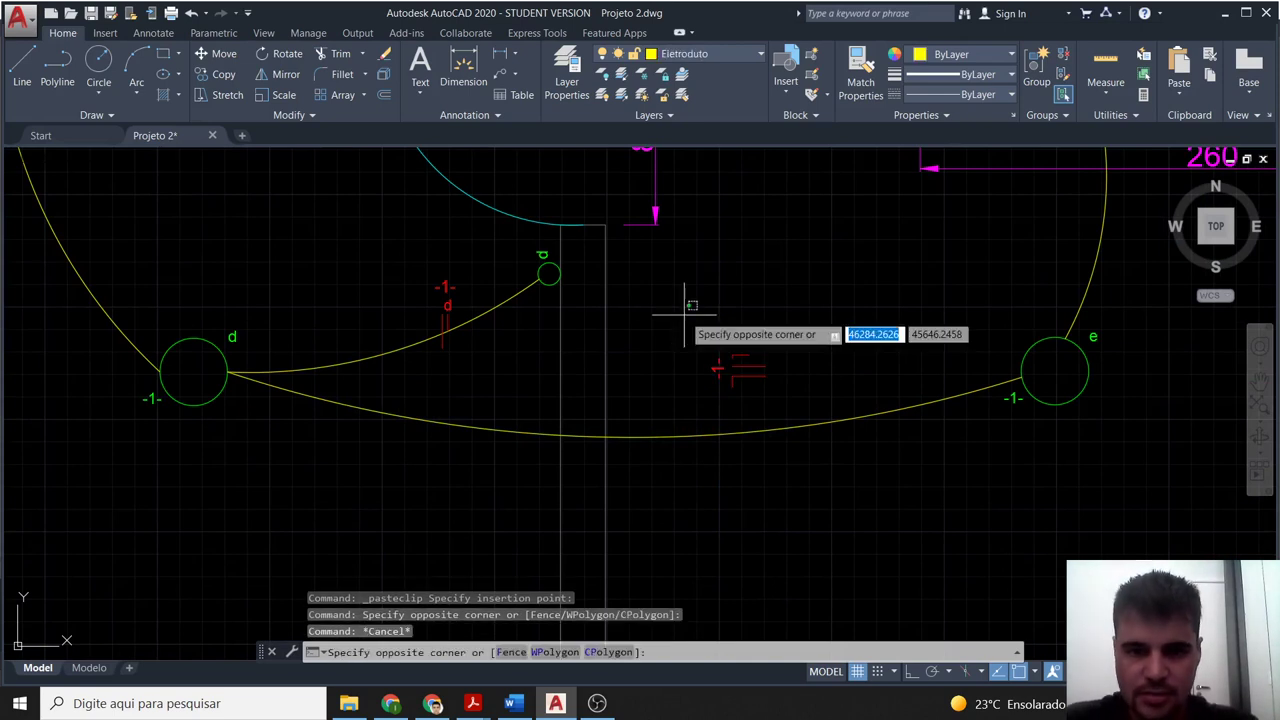
{"action": "left_click", "coordinate": [790, 411]}
{"action": "type", "text": "ro"}
{"action": "key", "text": "Return"}
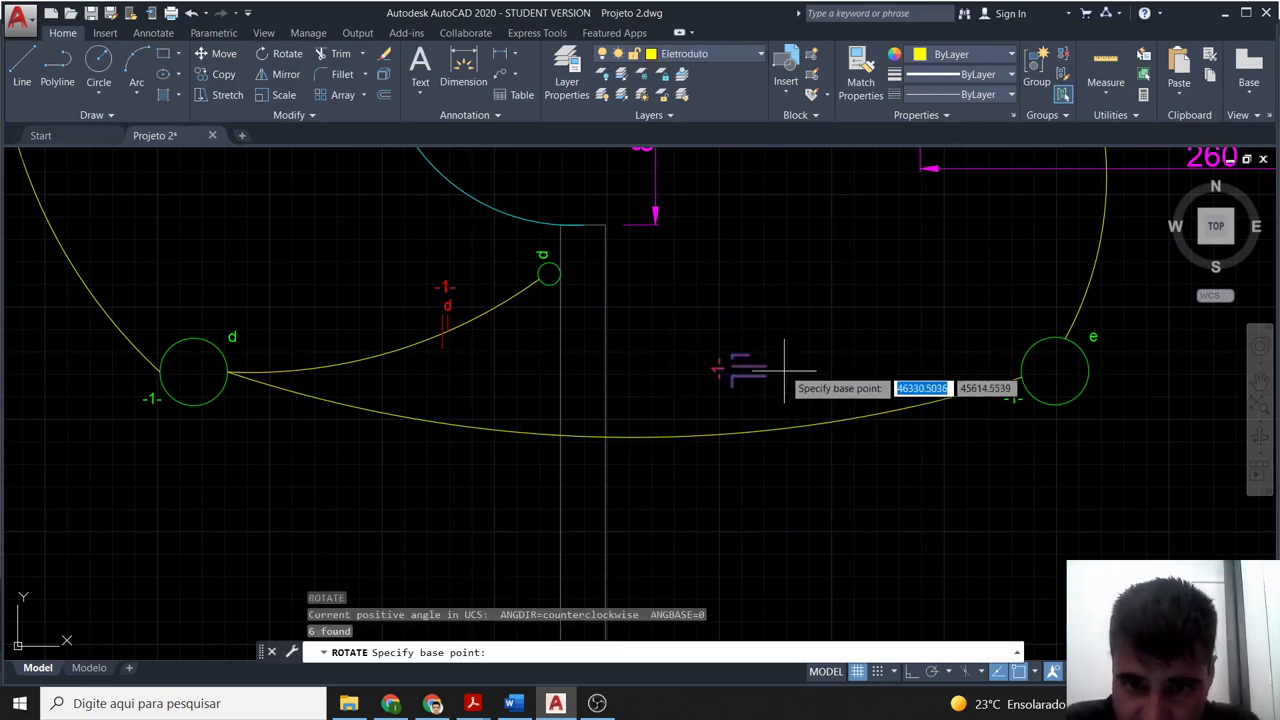
{"action": "left_click", "coordinate": [738, 368]}
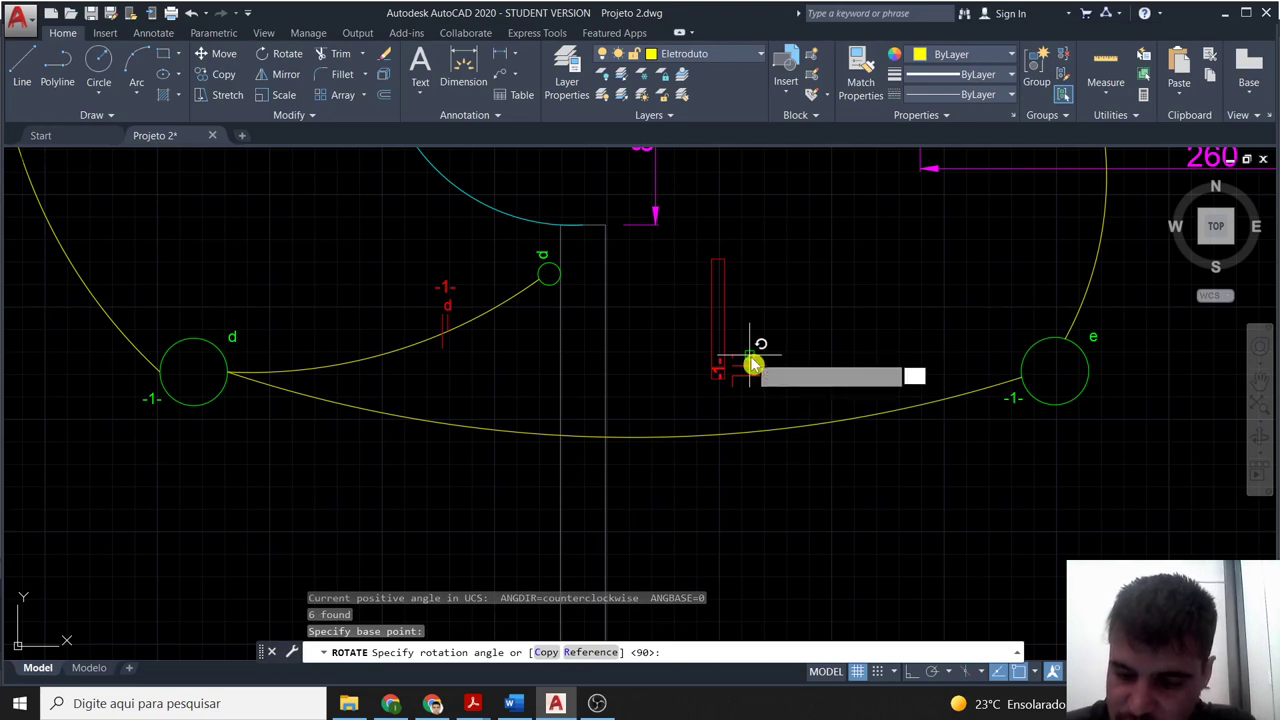
{"action": "type", "text": "270"}
{"action": "key", "text": "Return"}
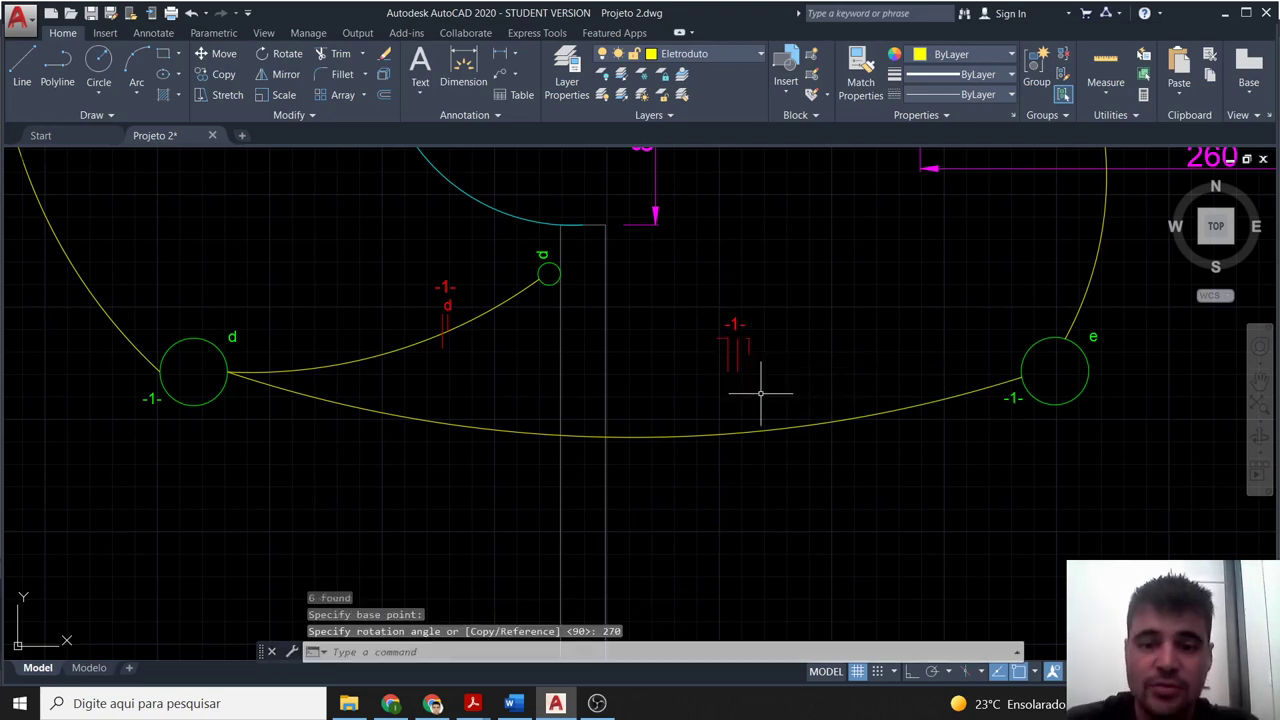
Move the rotated tick symbol onto the lower conduit arc.
{"action": "left_click", "coordinate": [766, 391]}
{"action": "left_click", "coordinate": [662, 311]}
{"action": "type", "text": "m"}
{"action": "key", "text": "Return"}
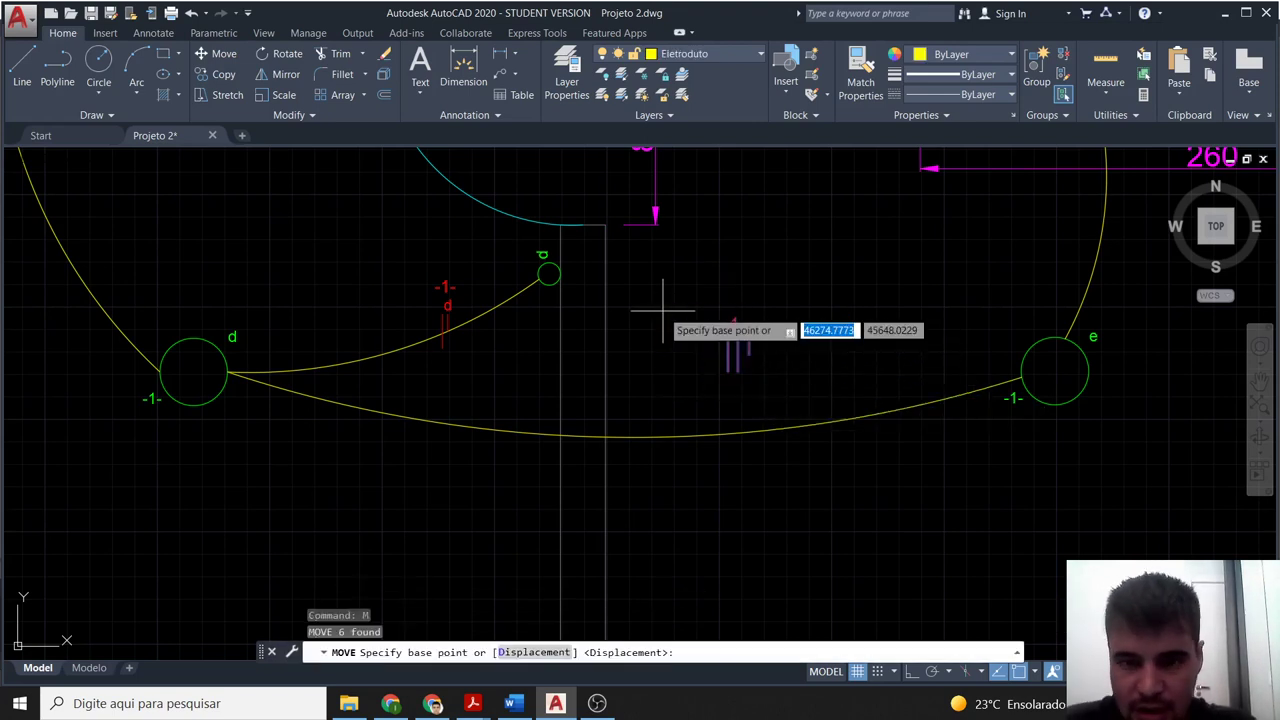
{"action": "left_click", "coordinate": [736, 349]}
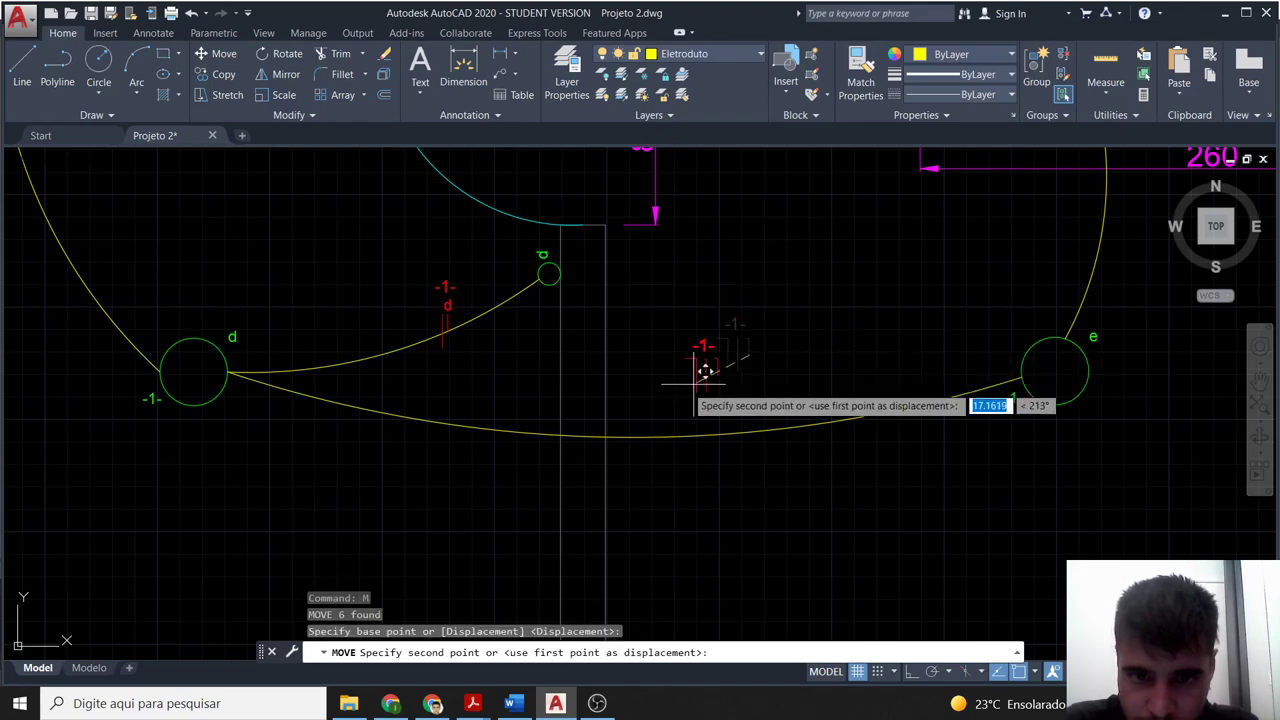
{"action": "left_click", "coordinate": [658, 437]}
{"action": "scroll", "coordinate": [665, 440], "scroll_direction": "down", "scroll_amount": 2}
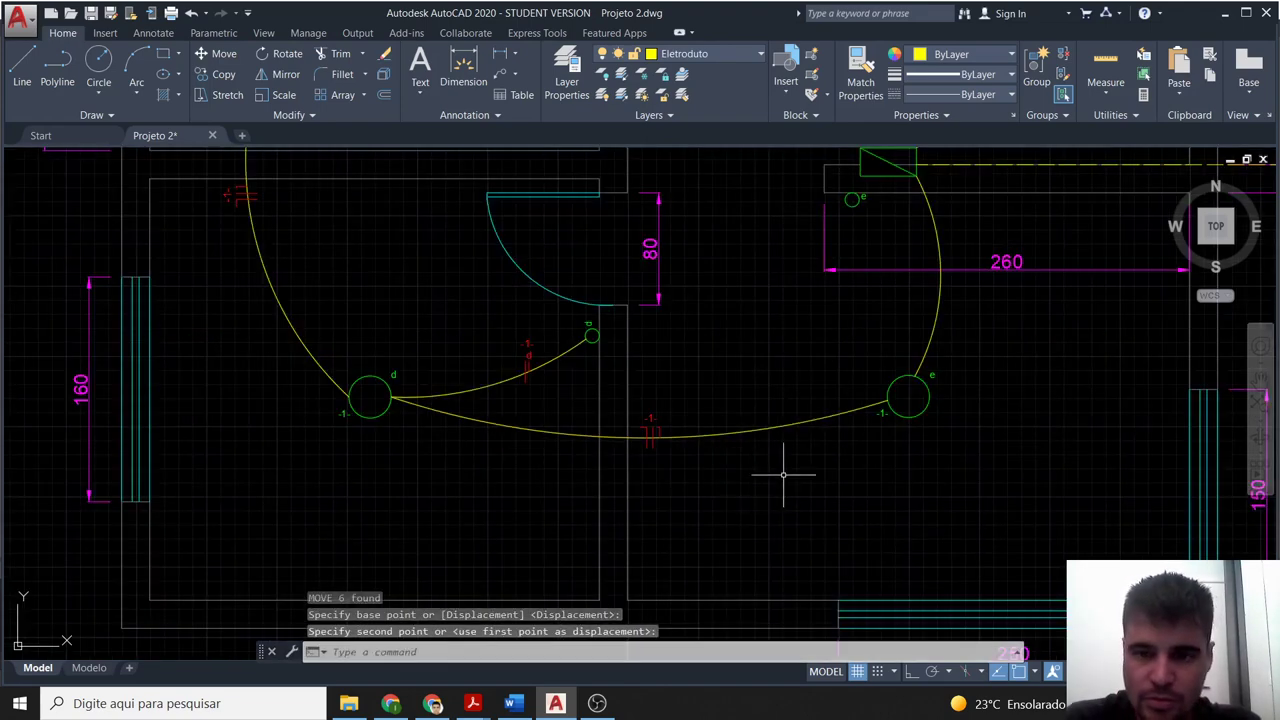
{"action": "mouse_move", "coordinate": [799, 476]}
{"action": "middle_mouse_down"}
{"action": "mouse_move", "coordinate": [702, 510]}
{"action": "mouse_move", "coordinate": [657, 509]}
{"action": "middle_mouse_up"}
{"action": "scroll", "coordinate": [480, 486], "scroll_direction": "up", "scroll_amount": 4}
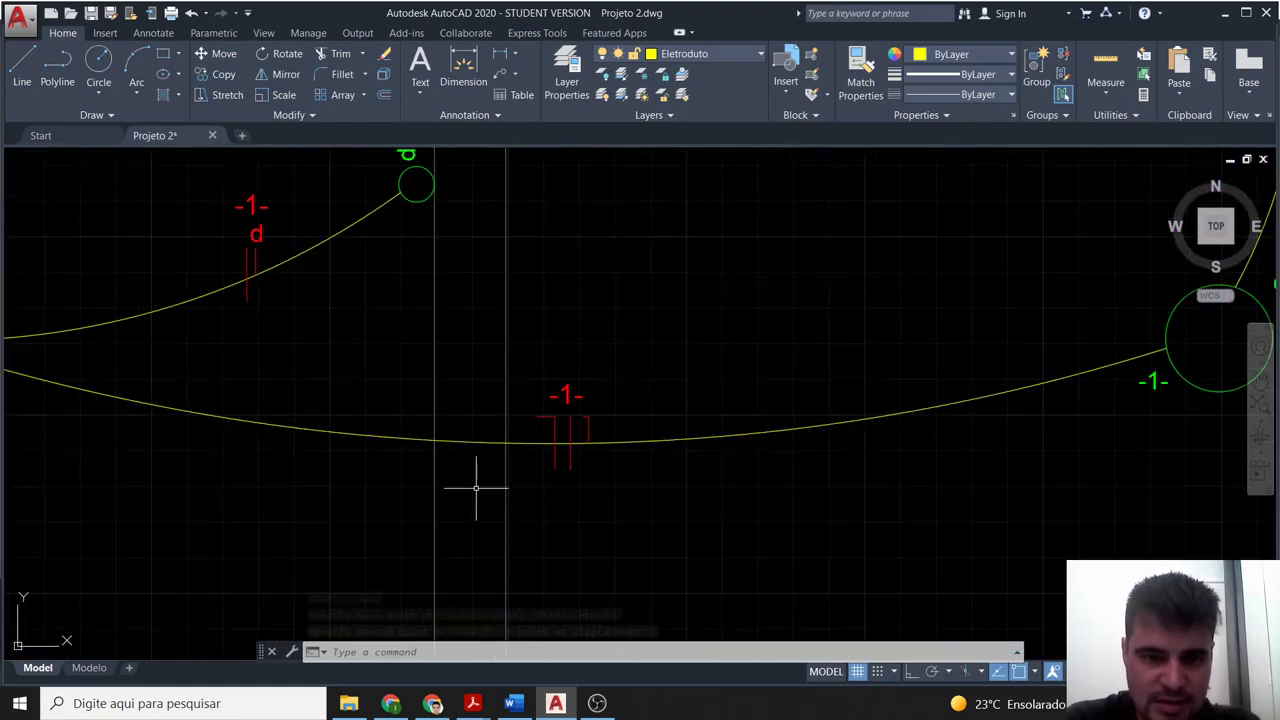
{"action": "scroll", "coordinate": [492, 486], "scroll_direction": "down", "scroll_amount": 2}
{"action": "middle_click_drag", "start_coordinate": [124, 442], "coordinate": [253, 465]}
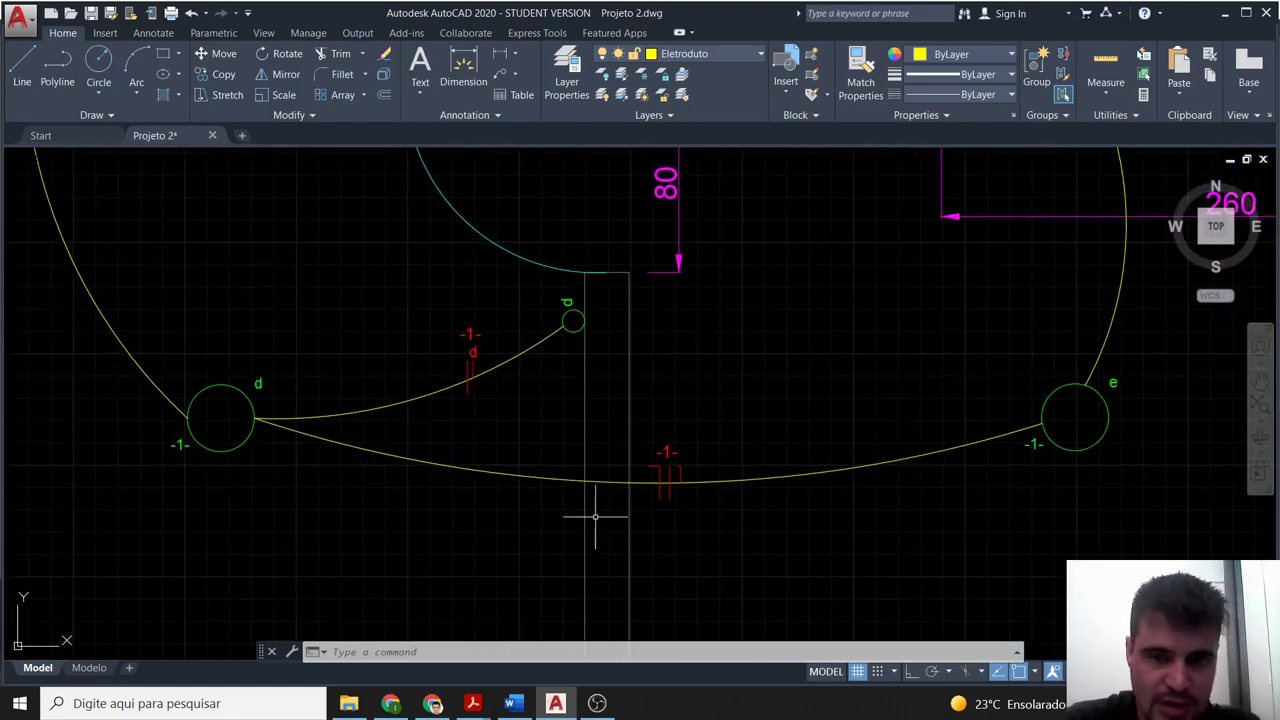
{"action": "scroll", "coordinate": [640, 515], "scroll_direction": "up", "scroll_amount": 4}
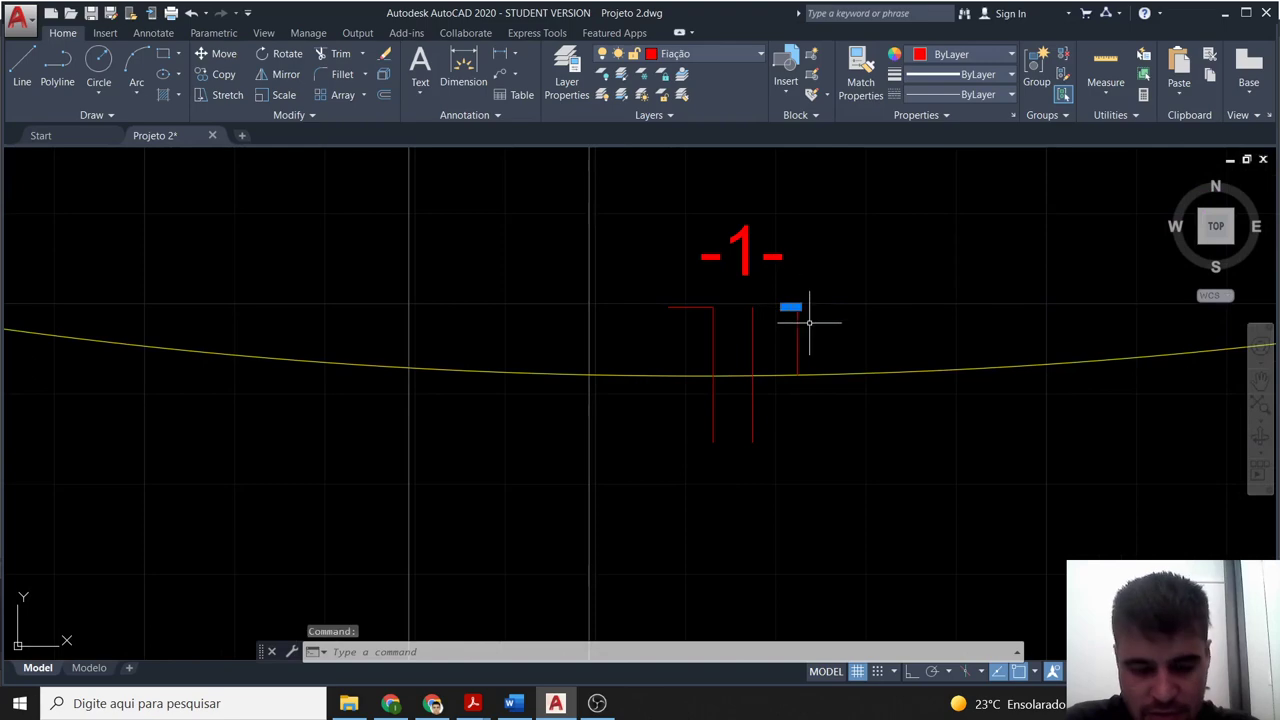
Paste another -1- tick copy onto a conduit arc elsewhere in the plan.
{"action": "key", "text": "ctrl+c"}
{"action": "key", "text": "ctrl+v"}
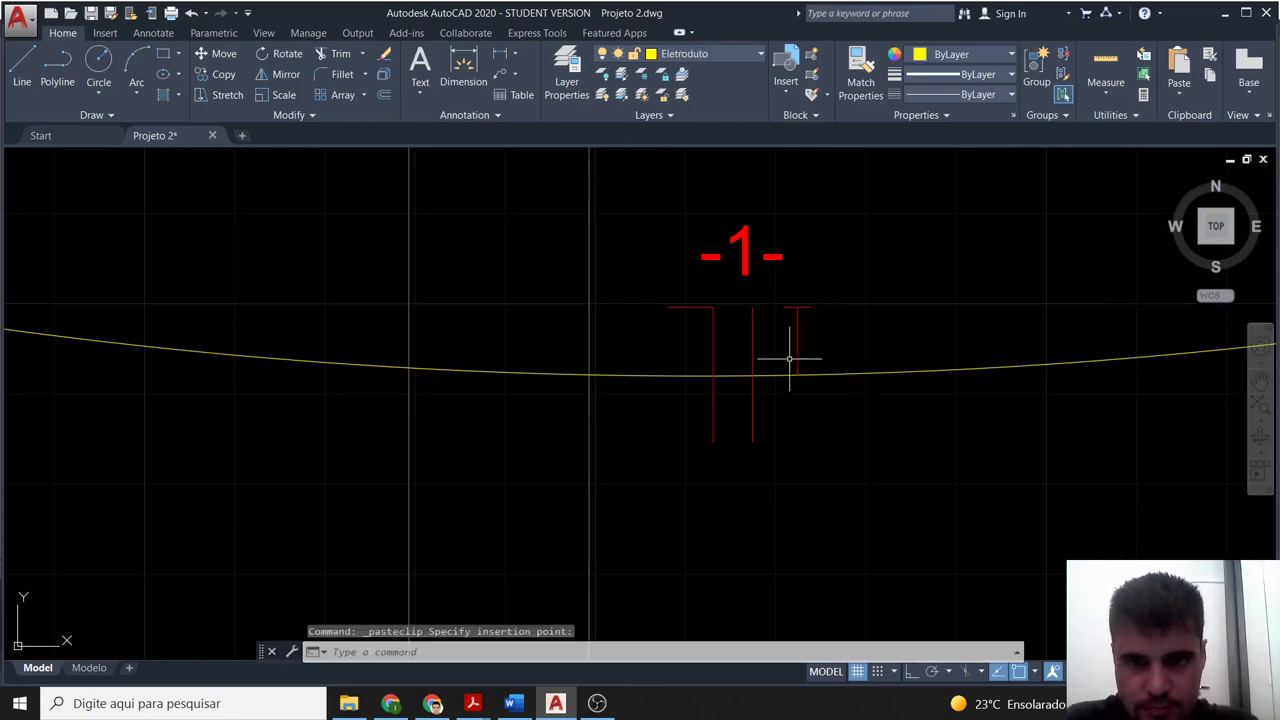
{"action": "scroll", "coordinate": [789, 358], "scroll_direction": "down", "scroll_amount": 4}
{"action": "middle_click_drag", "start_coordinate": [366, 449], "coordinate": [666, 514]}
{"action": "scroll", "coordinate": [481, 323], "scroll_direction": "down", "scroll_amount": 2}
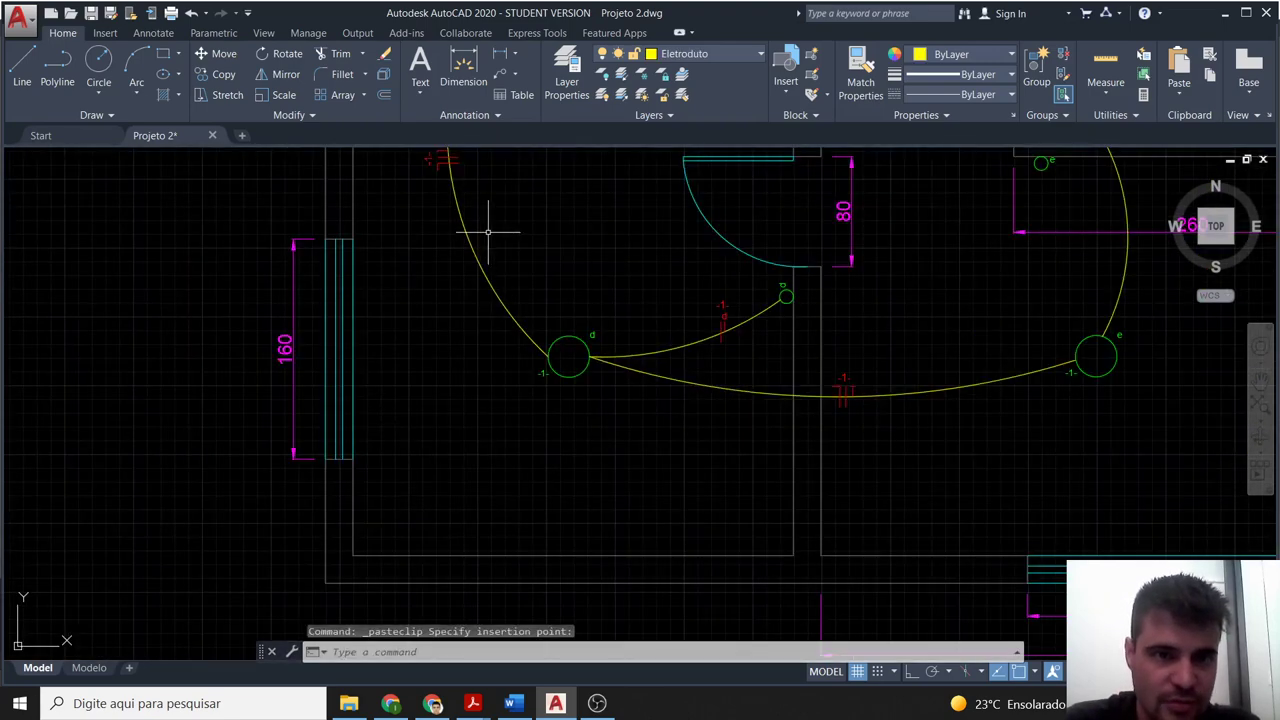
{"action": "scroll", "coordinate": [488, 231], "scroll_direction": "down", "scroll_amount": 2}
{"action": "scroll", "coordinate": [472, 391], "scroll_direction": "up", "scroll_amount": 5}
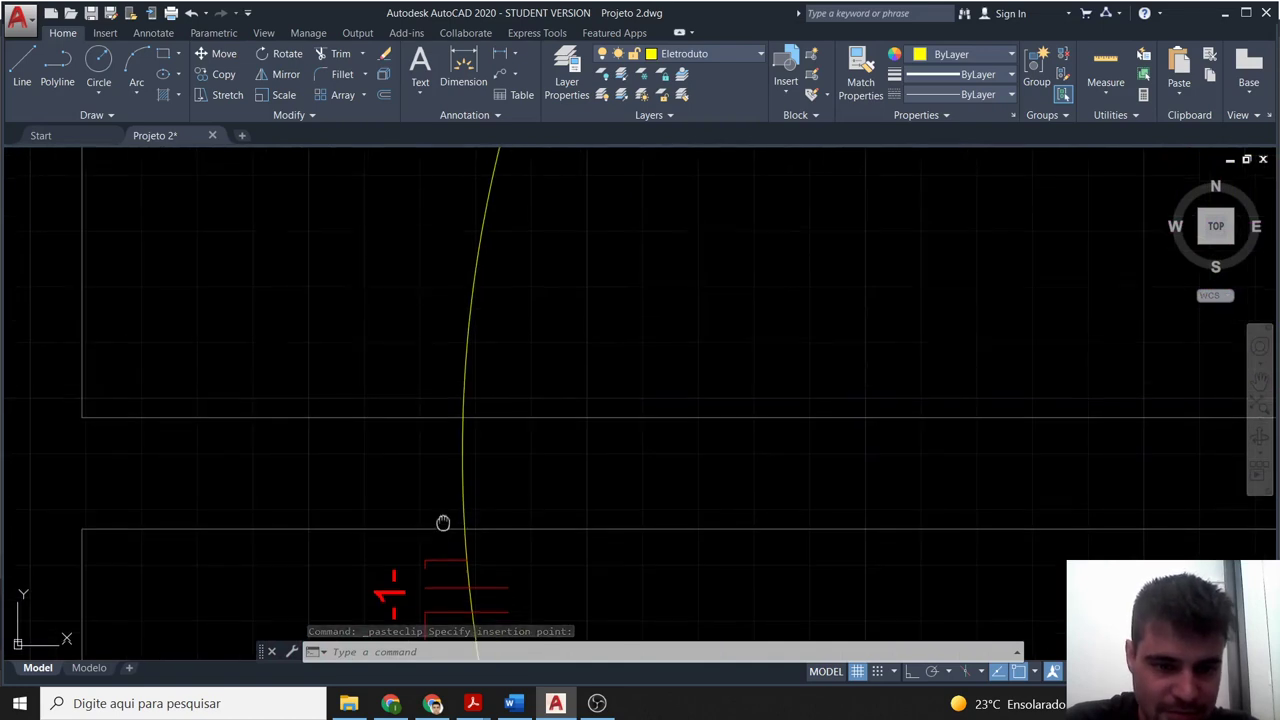
{"action": "scroll", "coordinate": [443, 515], "scroll_direction": "up", "scroll_amount": 3}
{"action": "left_click", "coordinate": [444, 493]}
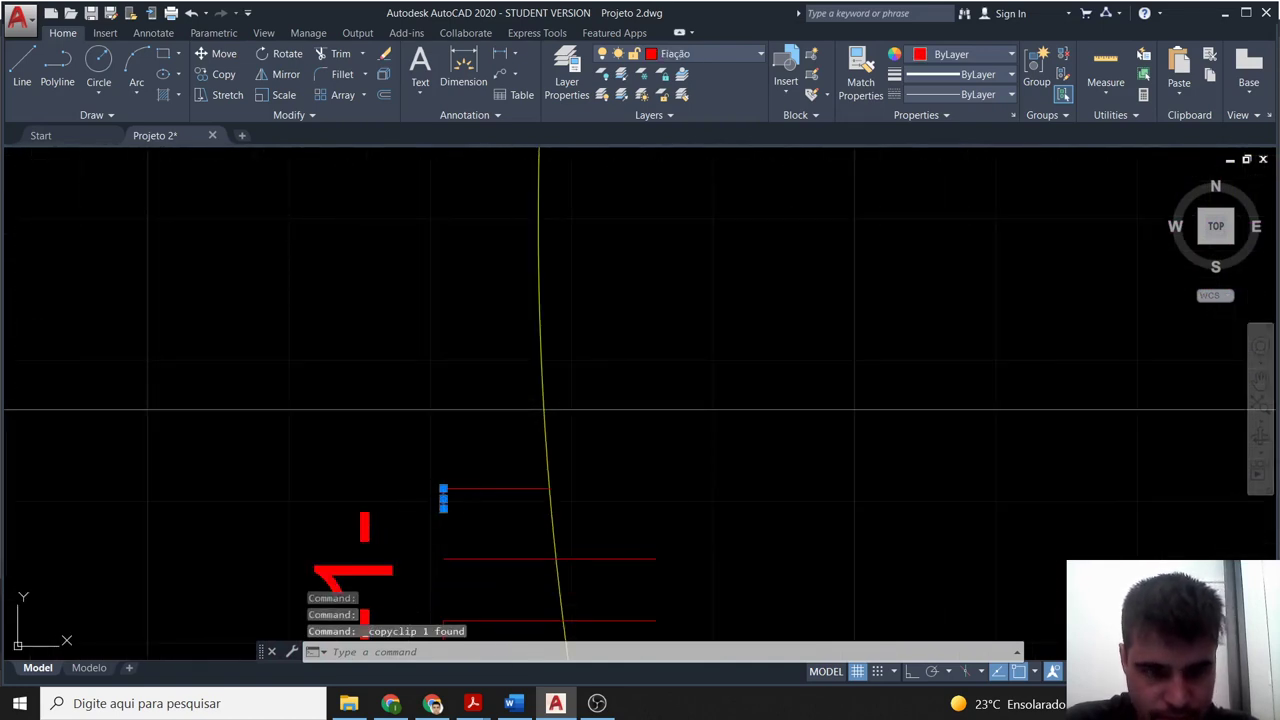
Start two further pastes of the tick symbol and cancel both.
{"action": "key", "text": "ctrl+v"}
{"action": "key", "text": "Escape"}
{"action": "key", "text": "ctrl+v"}
{"action": "scroll", "coordinate": [538, 484], "scroll_direction": "down", "scroll_amount": 2}
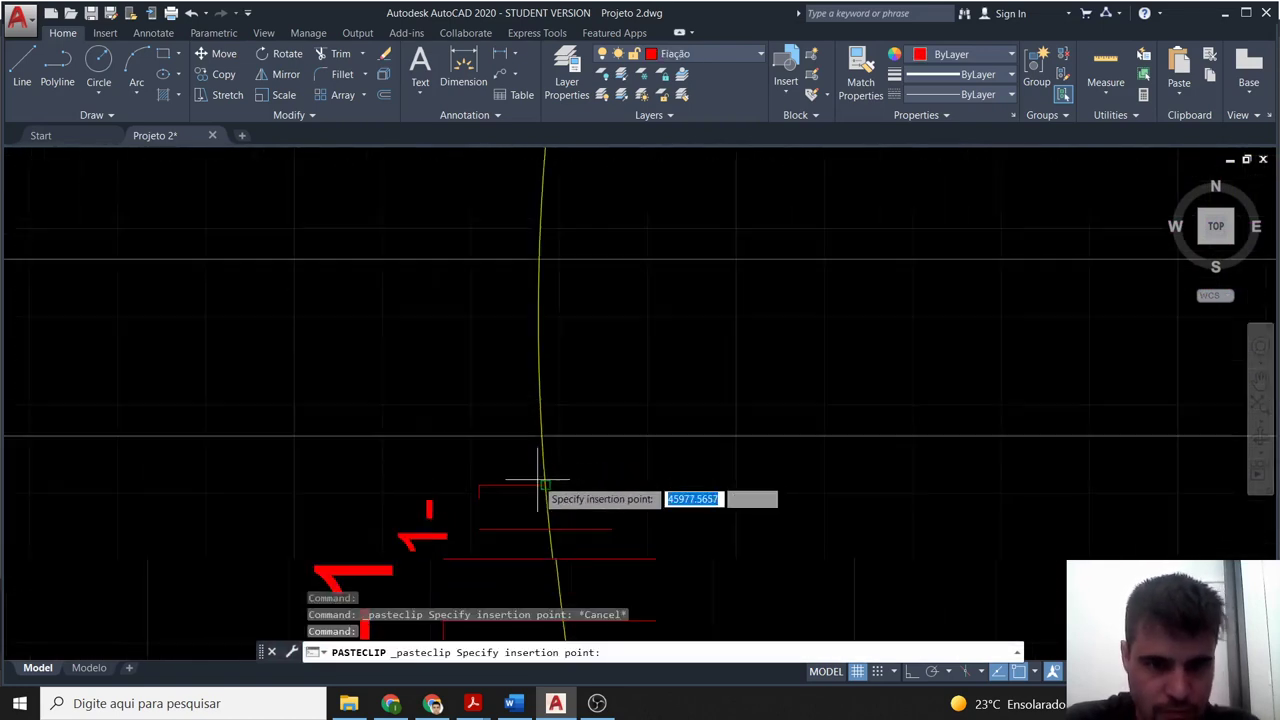
{"action": "scroll", "coordinate": [538, 484], "scroll_direction": "down", "scroll_amount": 3}
{"action": "scroll", "coordinate": [490, 478], "scroll_direction": "up", "scroll_amount": 3}
{"action": "scroll", "coordinate": [512, 482], "scroll_direction": "up", "scroll_amount": 1}
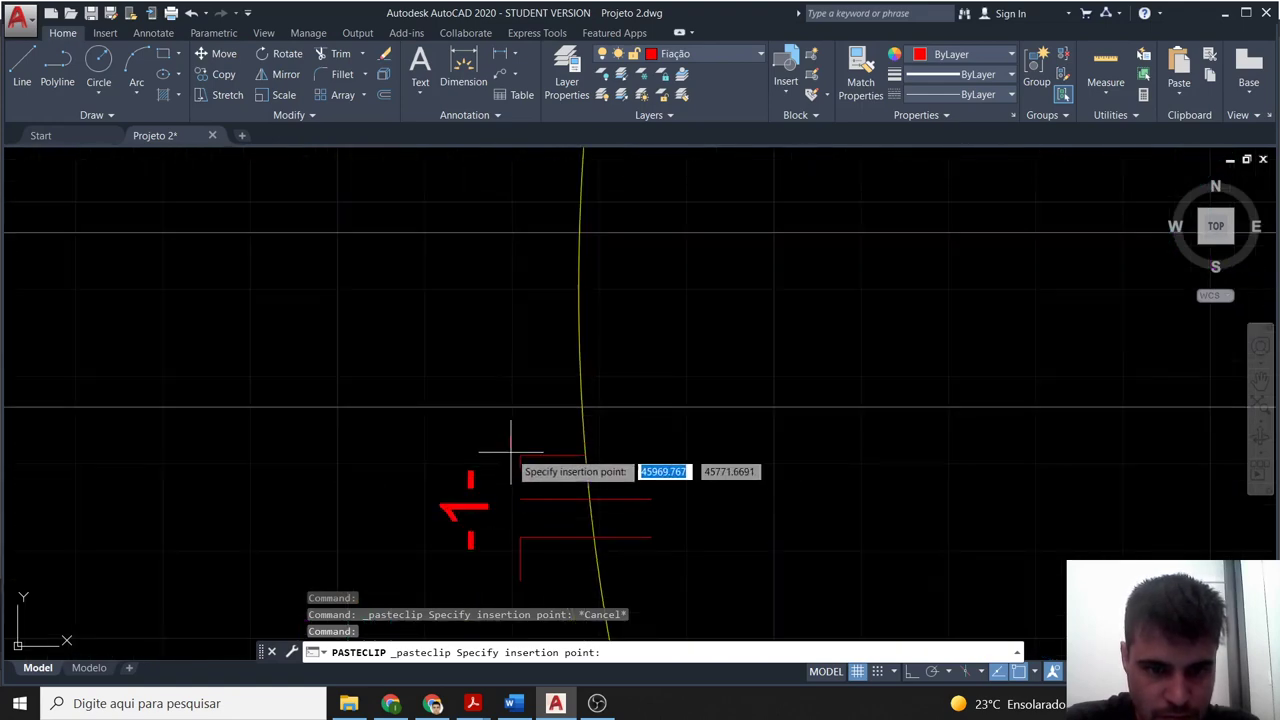
{"action": "key", "text": "Escape"}
{"action": "scroll", "coordinate": [819, 491], "scroll_direction": "down", "scroll_amount": 3}
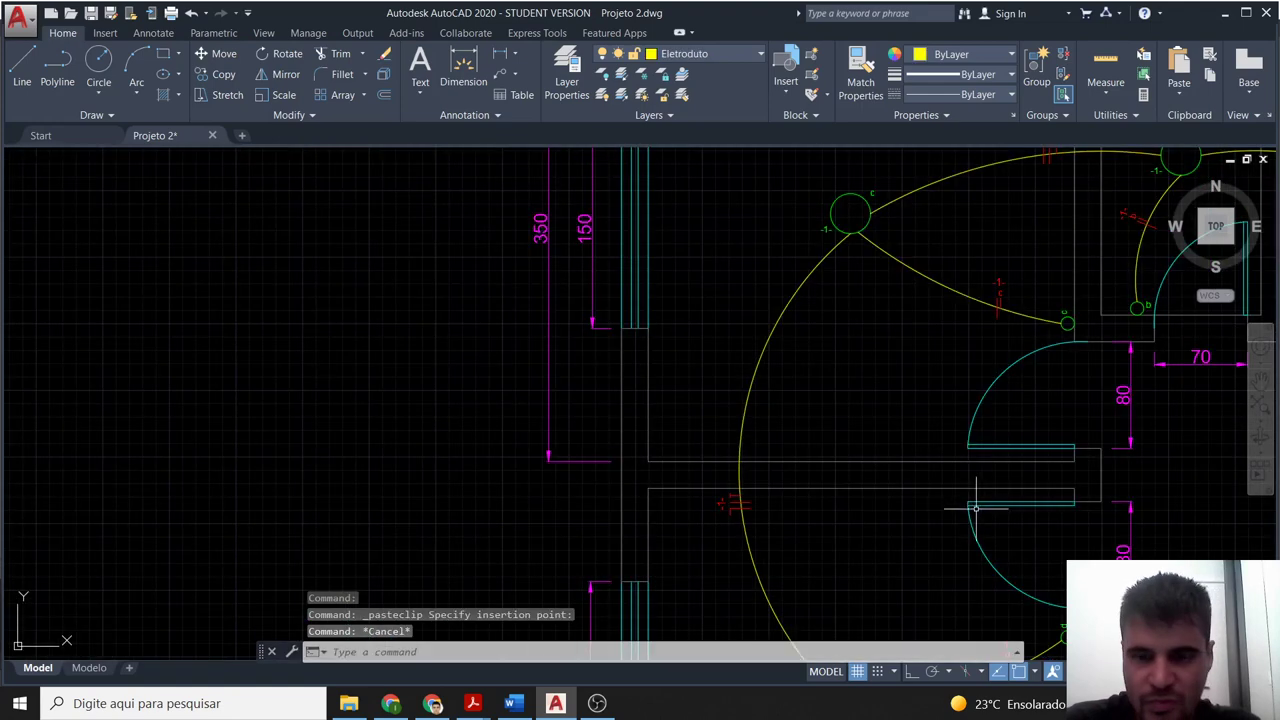
{"action": "scroll", "coordinate": [1034, 373], "scroll_direction": "up", "scroll_amount": 1}
{"action": "scroll", "coordinate": [957, 423], "scroll_direction": "up", "scroll_amount": 1}
{"action": "scroll", "coordinate": [786, 514], "scroll_direction": "up", "scroll_amount": 1}
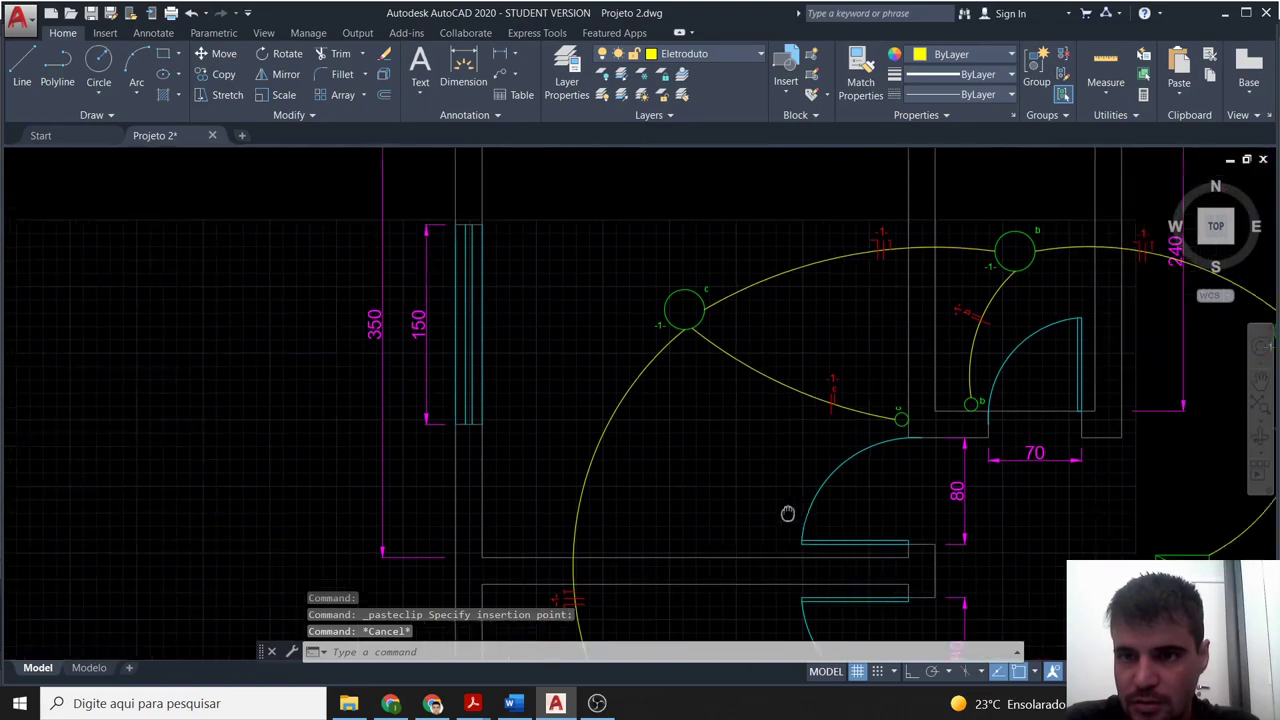
{"action": "scroll", "coordinate": [786, 514], "scroll_direction": "up", "scroll_amount": 2}
{"action": "scroll", "coordinate": [825, 352], "scroll_direction": "up", "scroll_amount": 3}
Copy the -1- tick mark again and bring the lower right room's switch and lamp into view.
{"action": "left_click", "coordinate": [587, 228]}
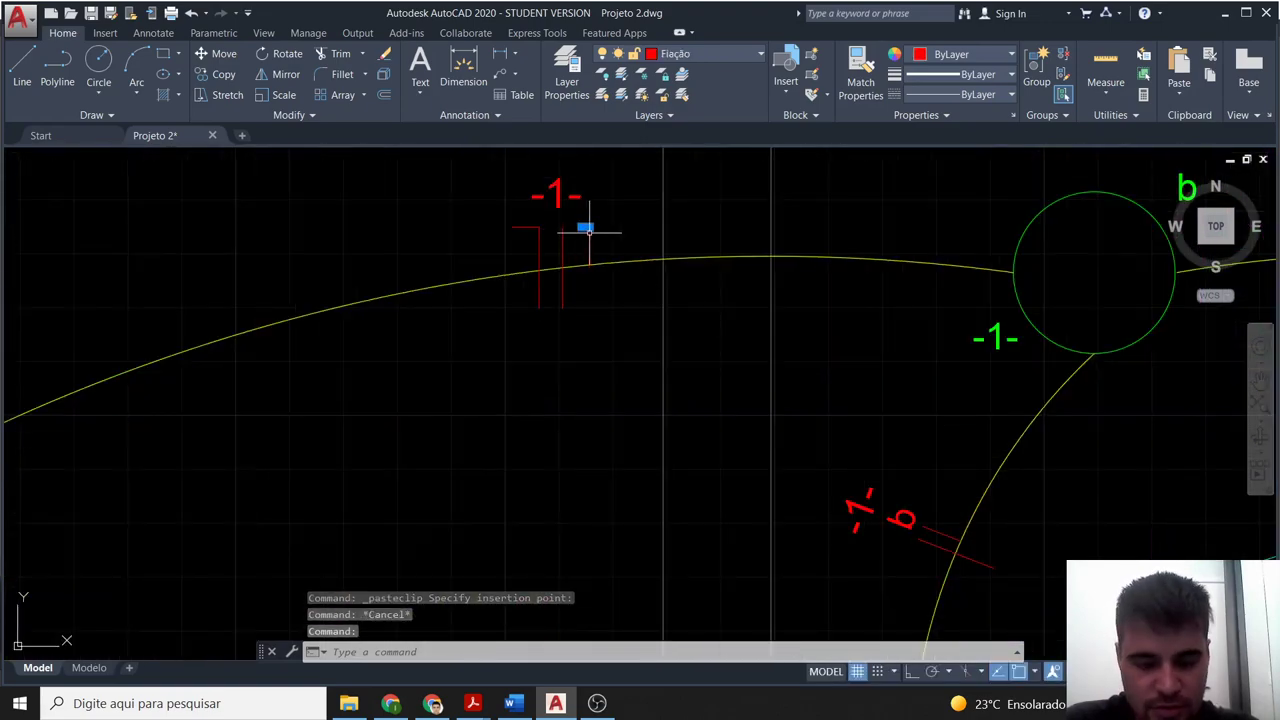
{"action": "key", "text": "ctrl+c"}
{"action": "key", "text": "ctrl+v"}
{"action": "scroll", "coordinate": [629, 251], "scroll_direction": "down", "scroll_amount": 3}
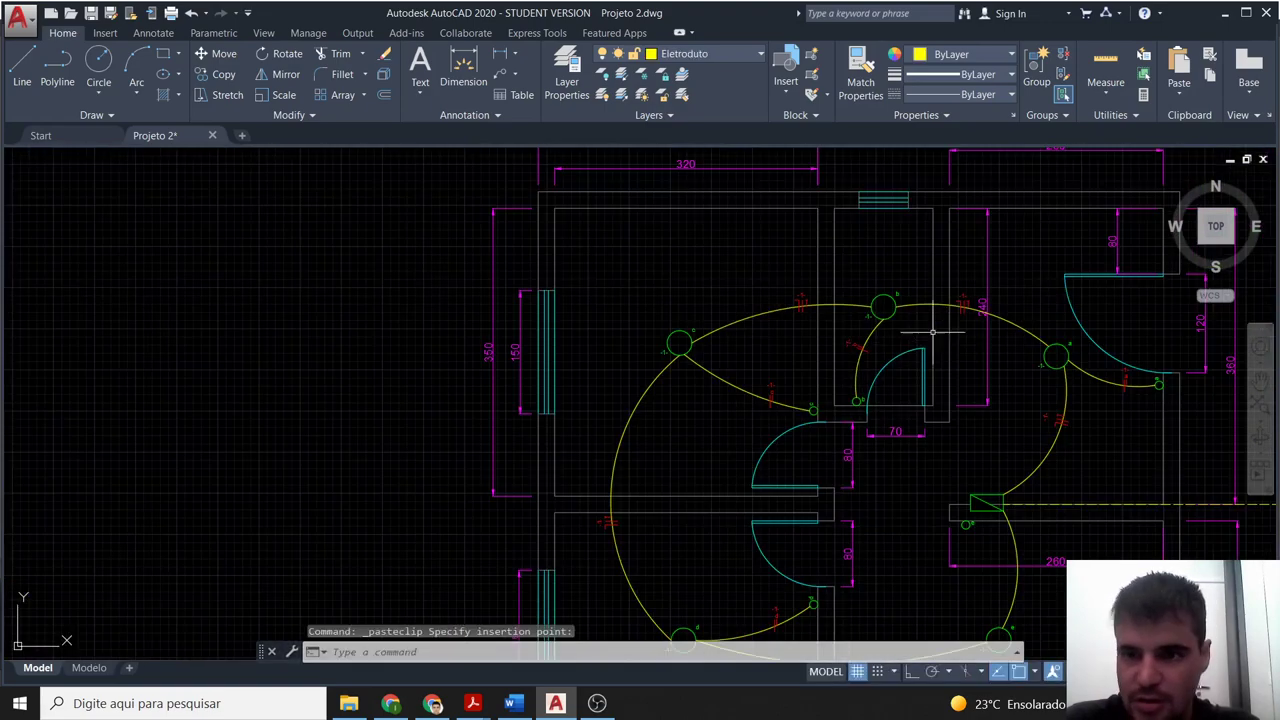
{"action": "middle_click_drag", "start_coordinate": [930, 320], "coordinate": [890, 370]}
{"action": "middle_click_drag", "start_coordinate": [757, 557], "coordinate": [911, 260]}
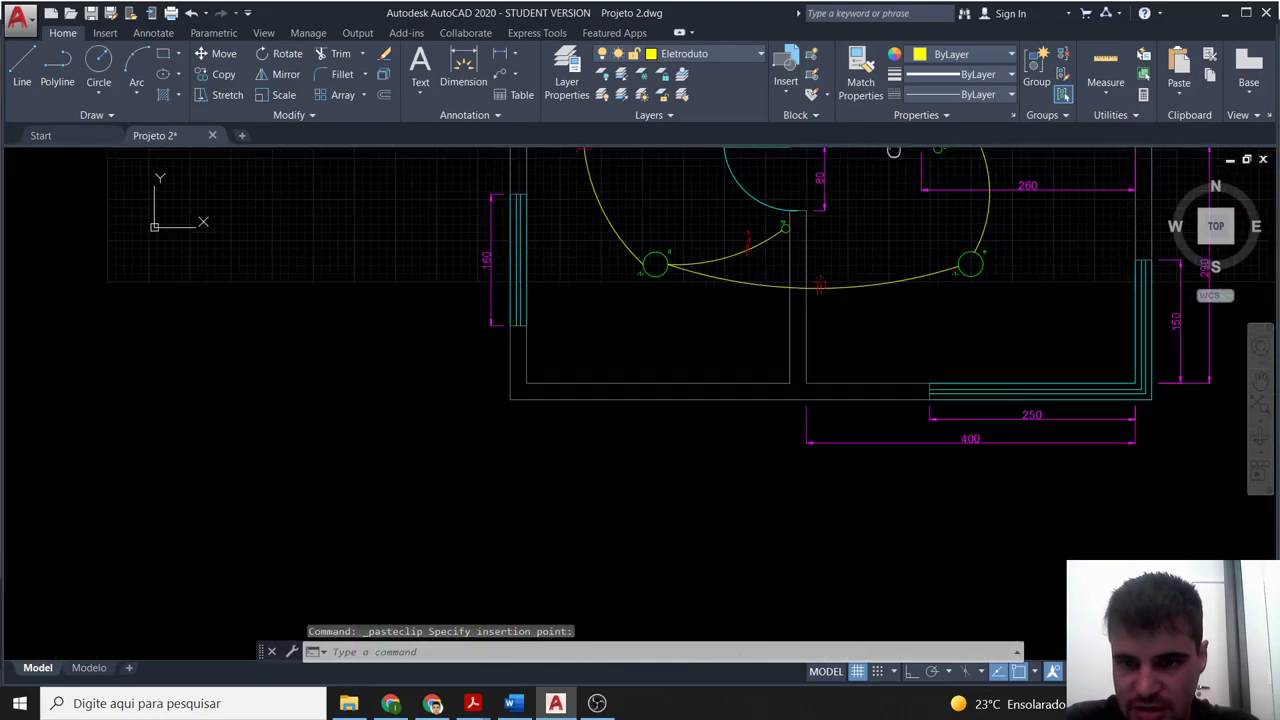
{"action": "scroll", "coordinate": [663, 508], "scroll_direction": "up", "scroll_amount": 3}
{"action": "scroll", "coordinate": [688, 500], "scroll_direction": "up", "scroll_amount": 2}
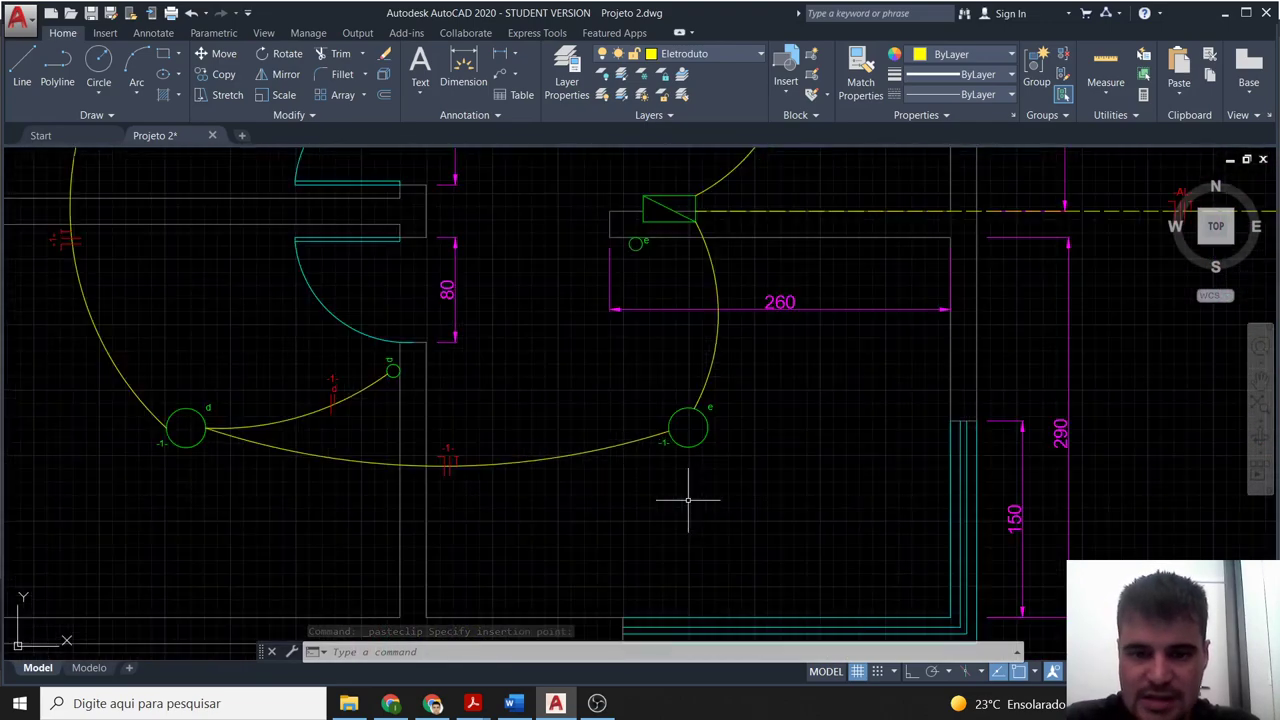
{"action": "middle_click_drag", "start_coordinate": [776, 461], "coordinate": [697, 496]}
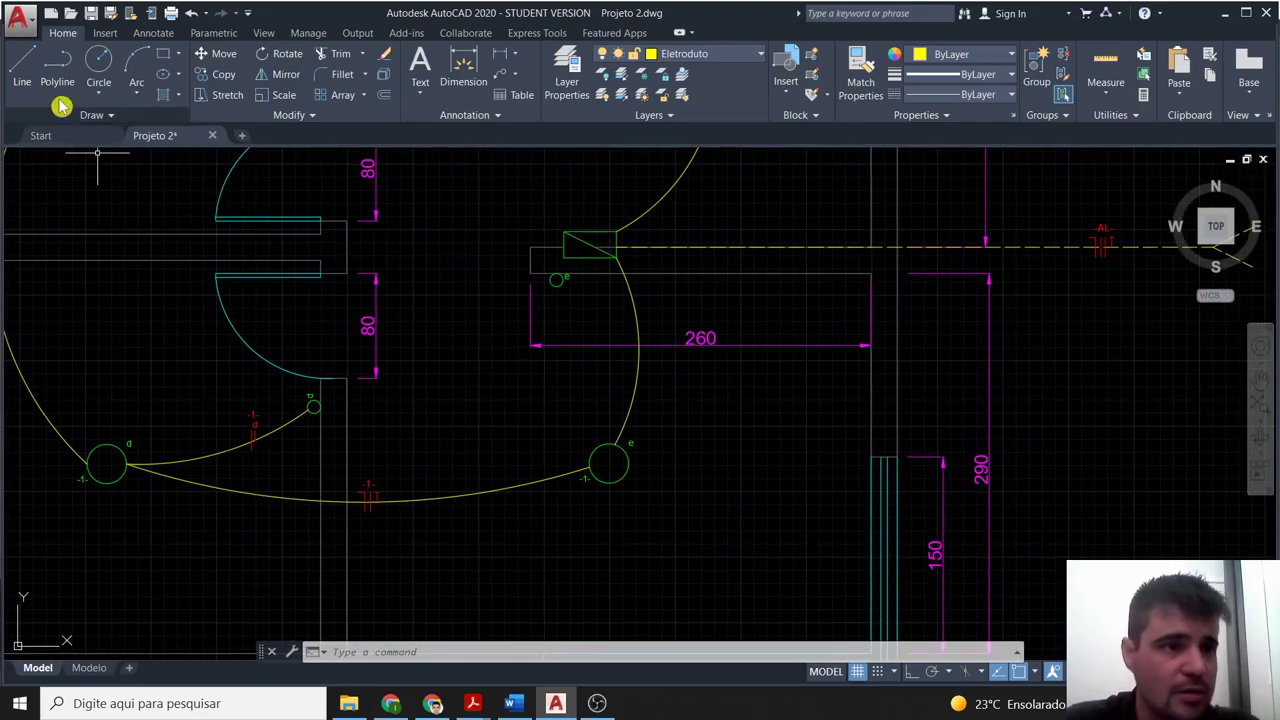
Draw a 3-point conduit arc from switch e to lamp e.
{"action": "left_click", "coordinate": [137, 60]}
{"action": "left_click", "coordinate": [556, 279]}
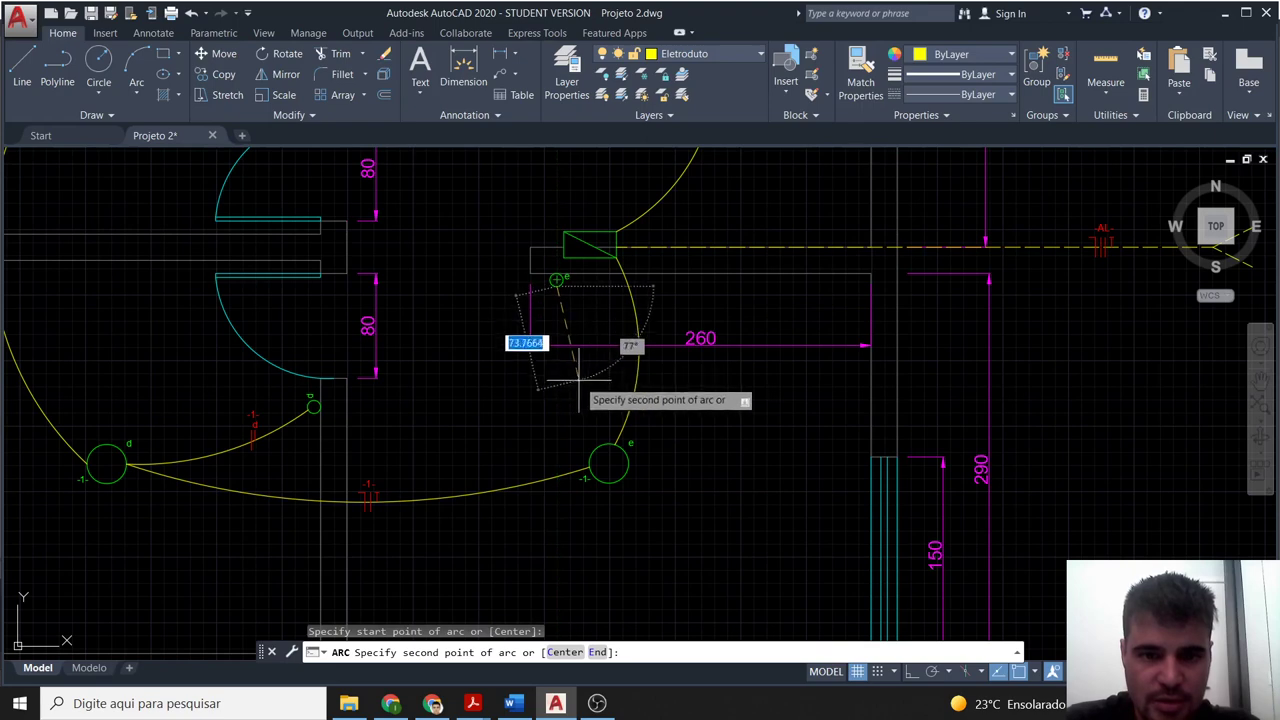
{"action": "left_click", "coordinate": [607, 462]}
{"action": "left_click", "coordinate": [598, 446]}
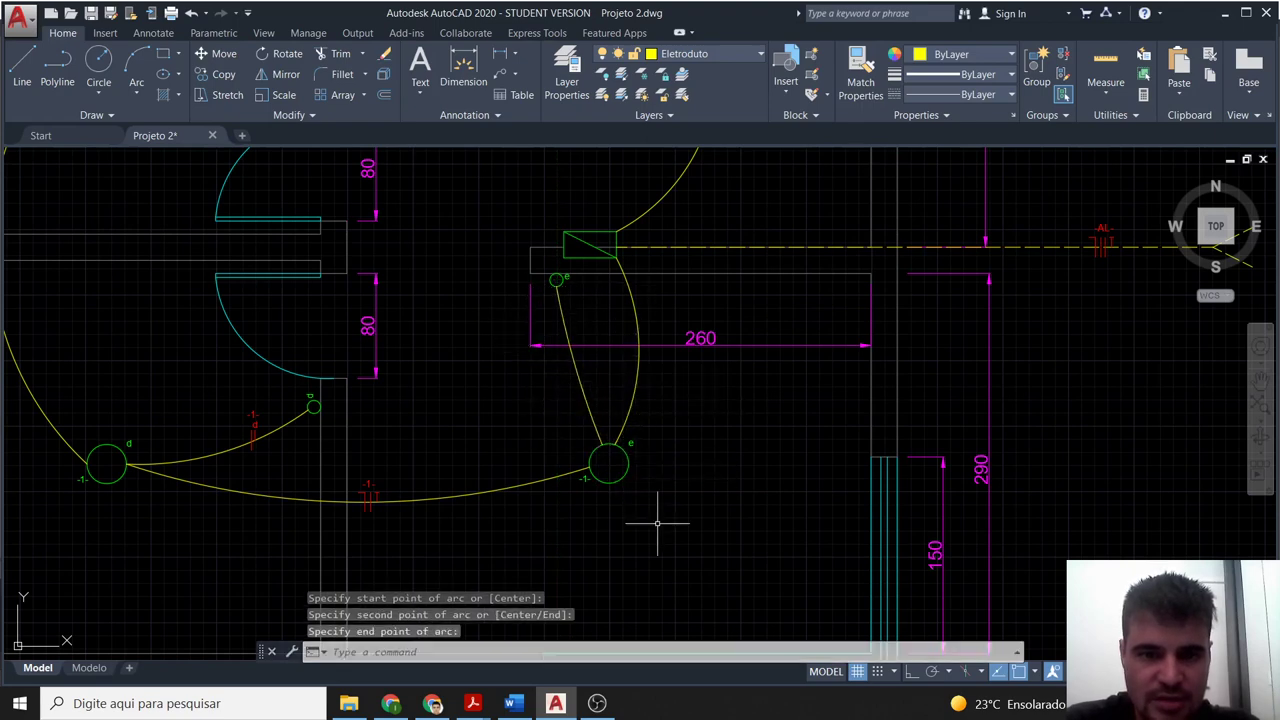
Copy the -1- d tick mark and paste it near the new e arc.
{"action": "scroll", "coordinate": [224, 448], "scroll_direction": "up", "scroll_amount": 4}
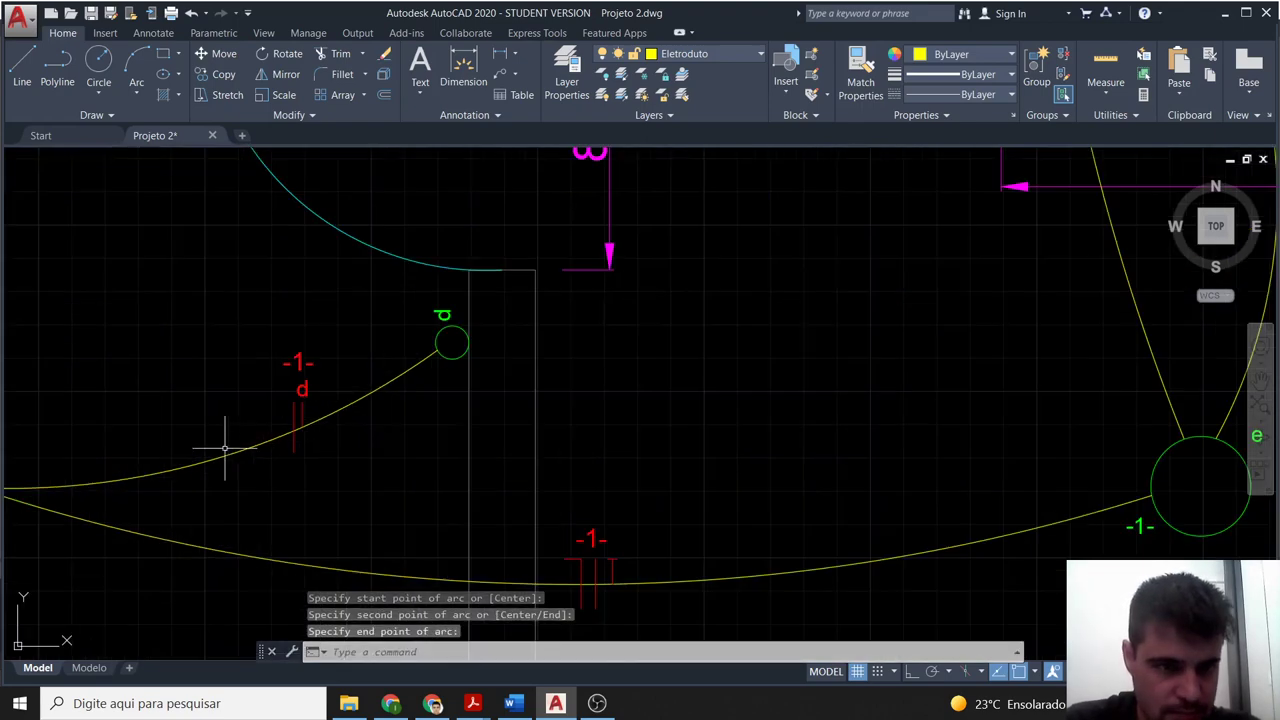
{"action": "left_click", "coordinate": [284, 429]}
{"action": "left_click", "coordinate": [293, 428]}
{"action": "left_click", "coordinate": [297, 362]}
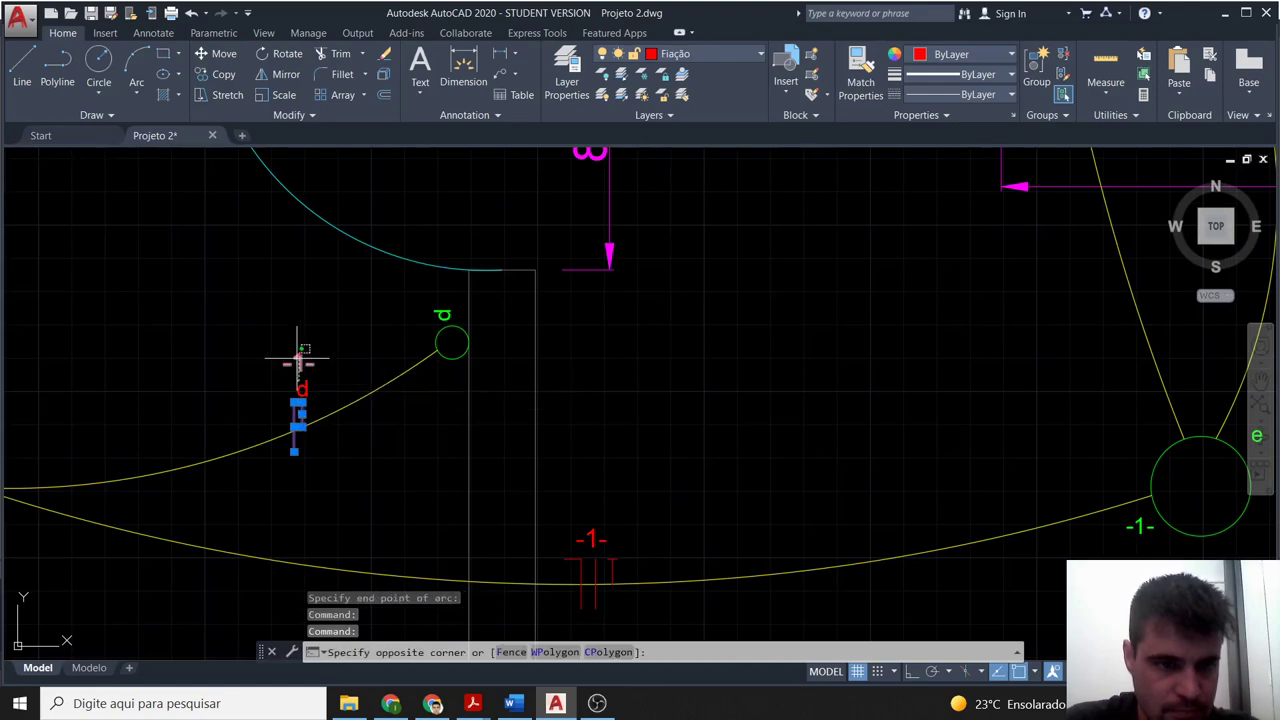
{"action": "left_click", "coordinate": [306, 370]}
{"action": "key", "text": "ctrl+c"}
{"action": "key", "text": "ctrl+v"}
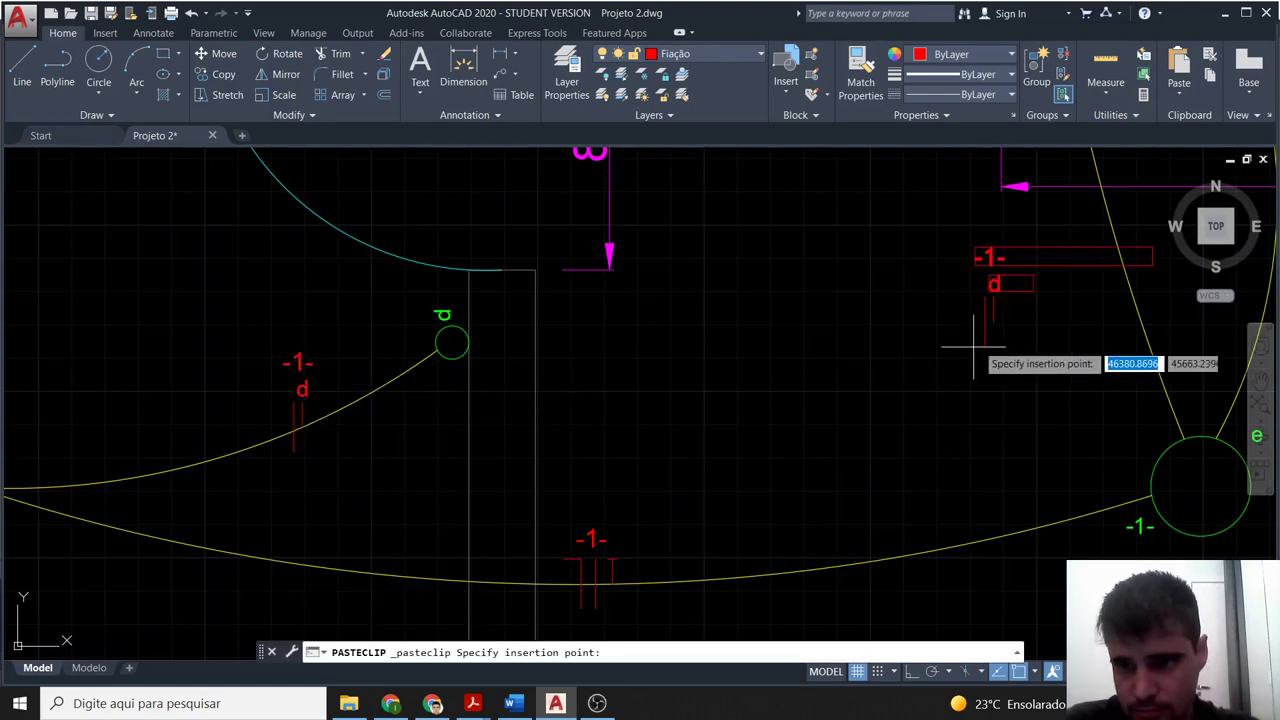
{"action": "middle_click_drag", "start_coordinate": [991, 380], "coordinate": [723, 517]}
{"action": "scroll", "coordinate": [700, 509], "scroll_direction": "up", "scroll_amount": 2}
{"action": "left_click", "coordinate": [622, 516]}
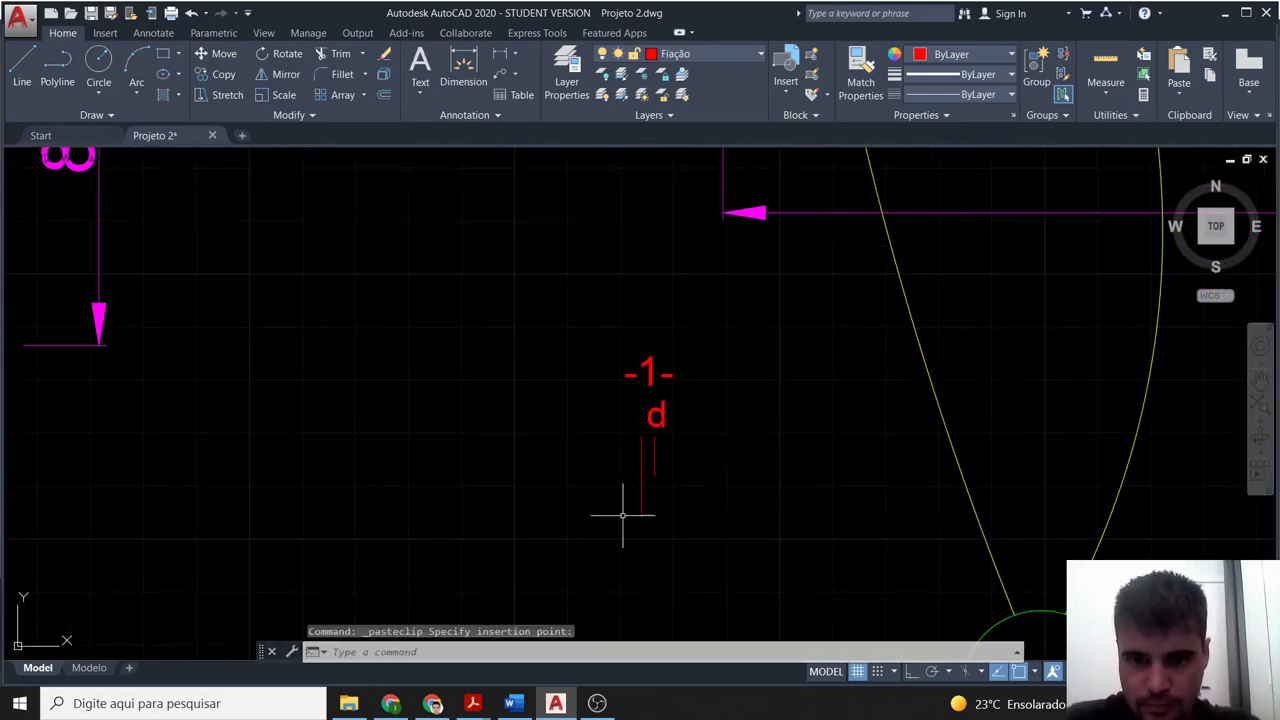
{"action": "key", "text": "Escape"}
Rotate the pasted tick mark by 90 degrees.
{"action": "scroll", "coordinate": [706, 530], "scroll_direction": "down", "scroll_amount": 3}
{"action": "left_click", "coordinate": [726, 543]}
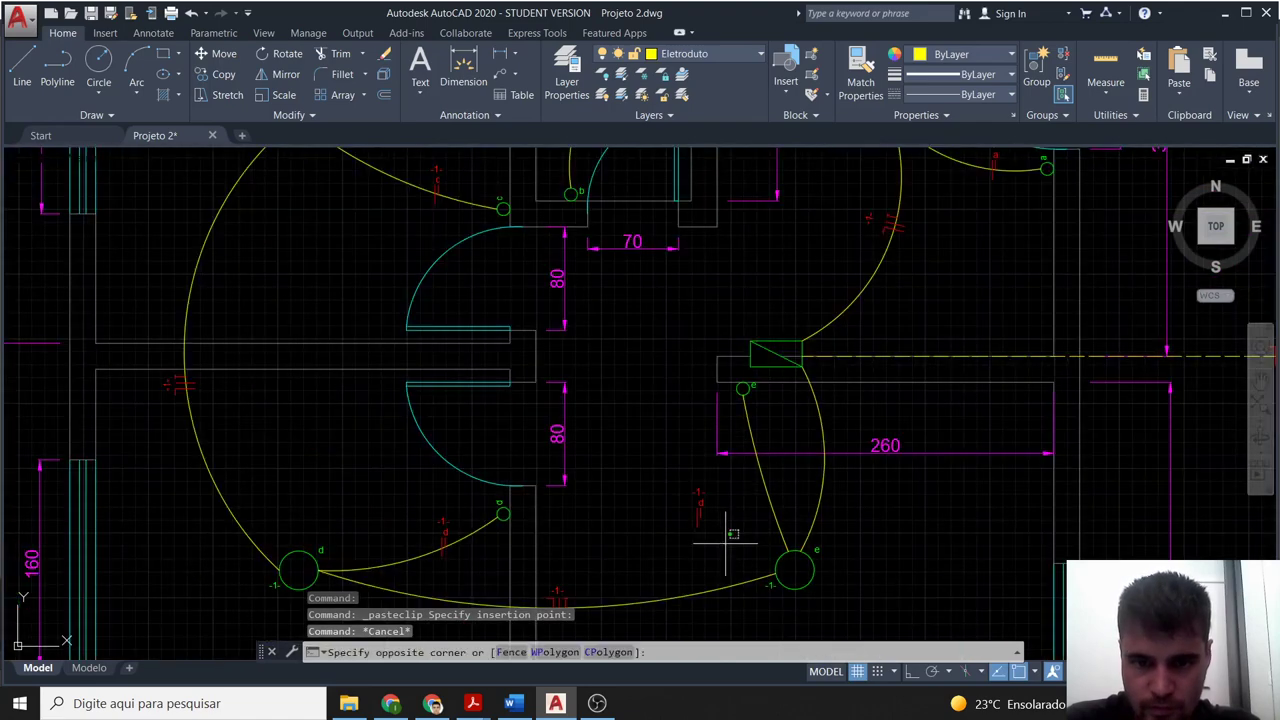
{"action": "left_click", "coordinate": [668, 479]}
{"action": "type", "text": "o"}
{"action": "key", "text": "Return"}
{"action": "scroll", "coordinate": [666, 466], "scroll_direction": "up", "scroll_amount": 4}
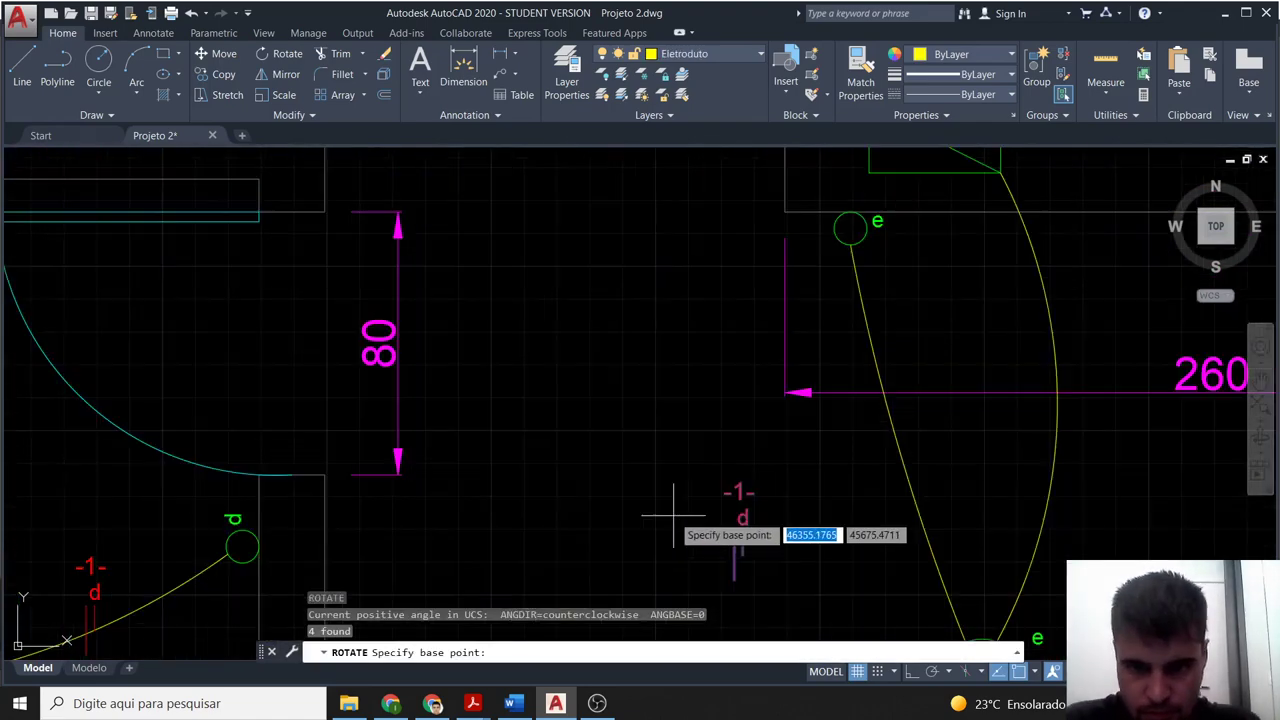
{"action": "left_click", "coordinate": [742, 555]}
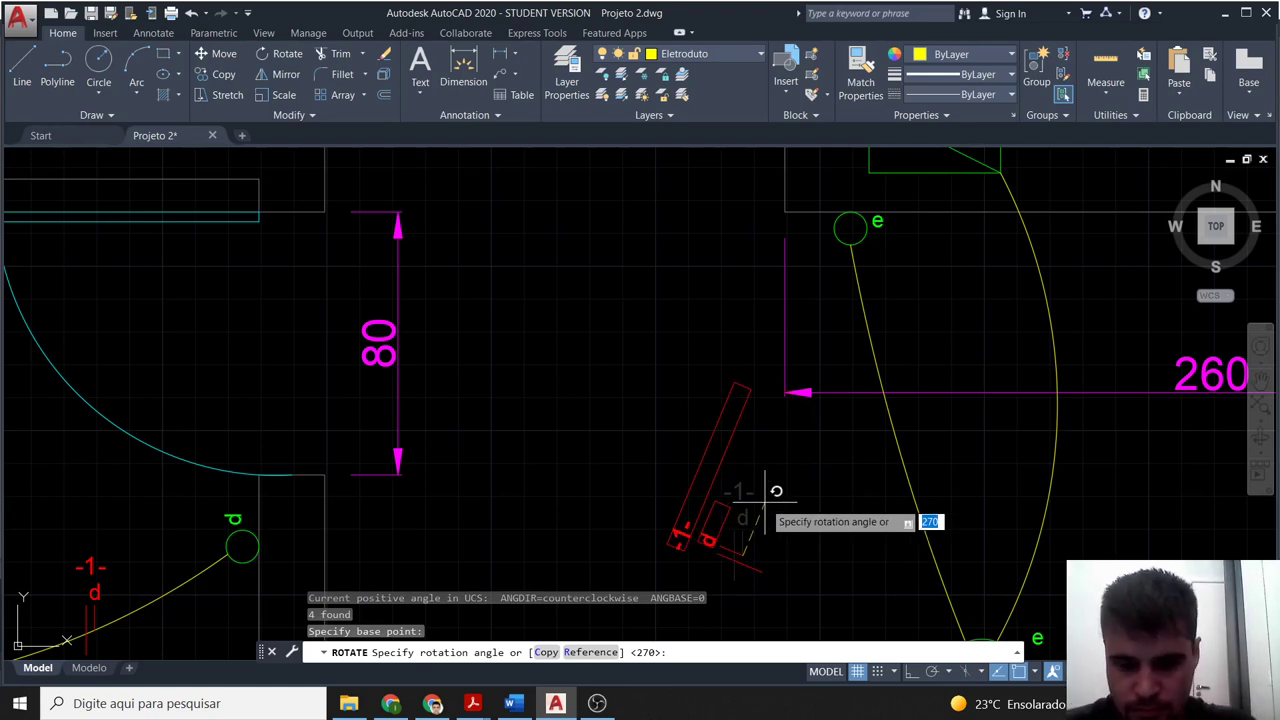
{"action": "key", "text": "Return"}
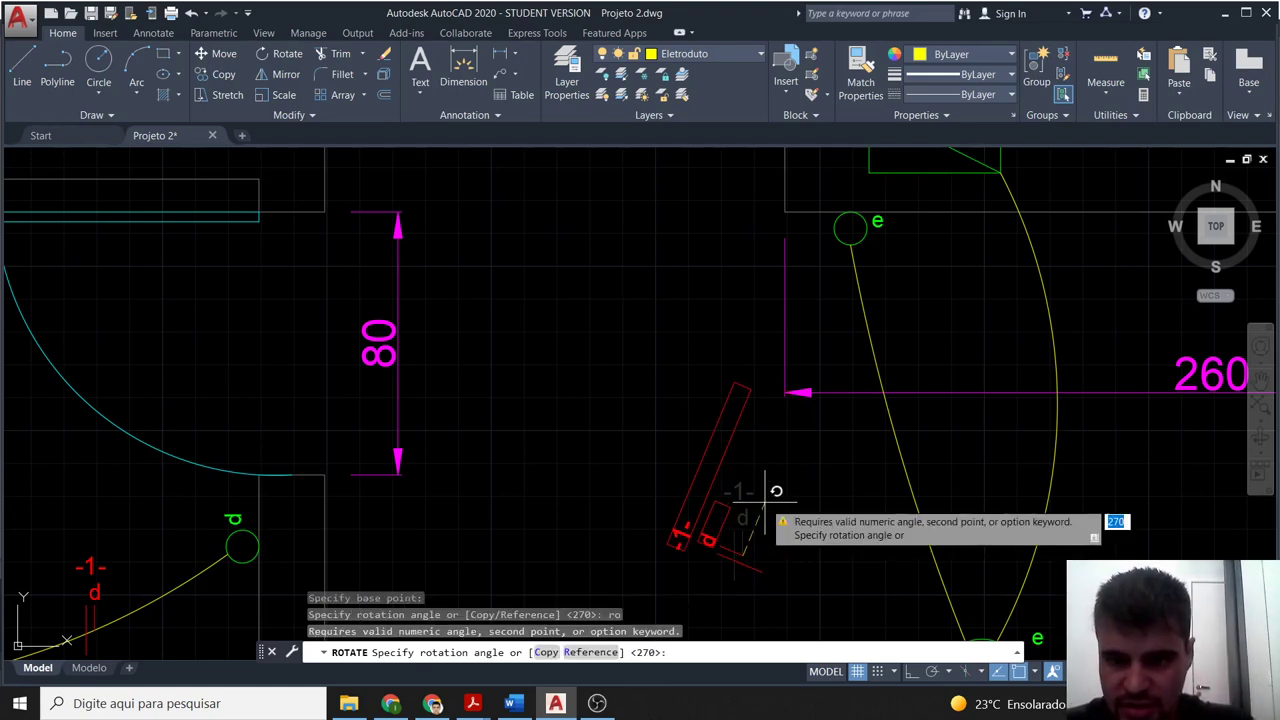
{"action": "type", "text": "90"}
{"action": "key", "text": "Return"}
Move the turned tick mark onto the switch e to lamp e arc.
{"action": "scroll", "coordinate": [770, 516], "scroll_direction": "down", "scroll_amount": 2}
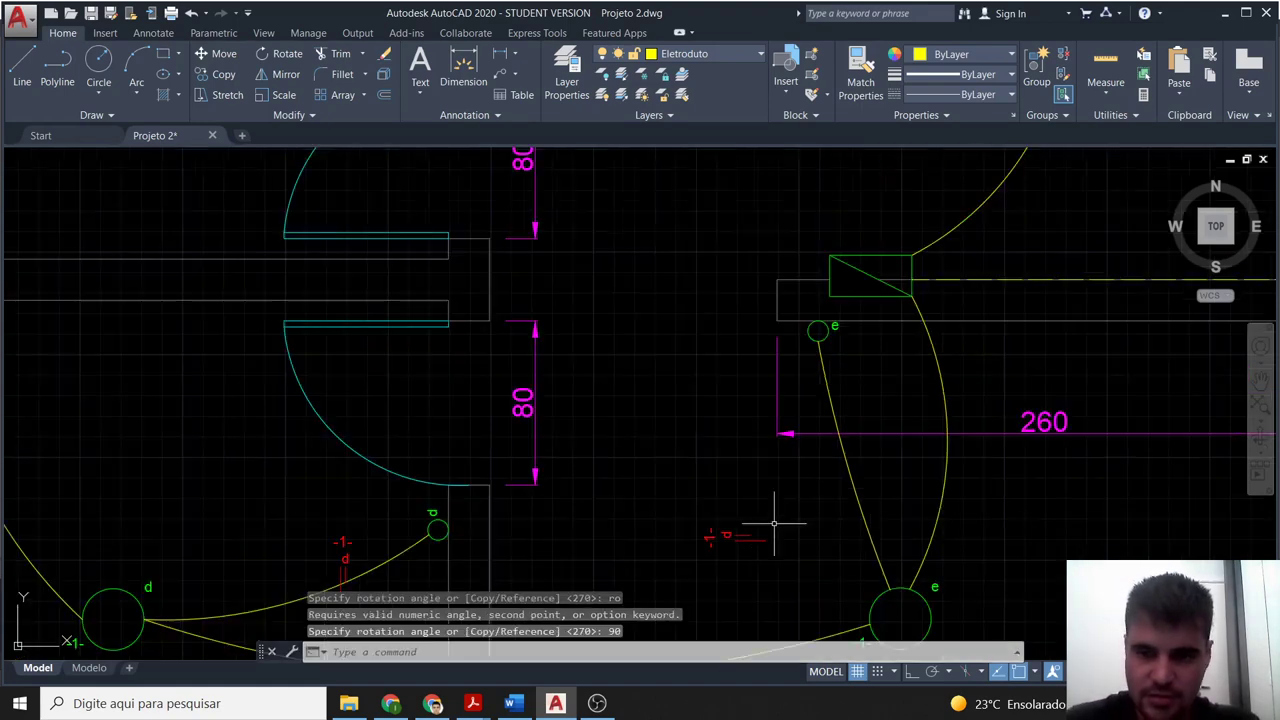
{"action": "middle_click_drag", "start_coordinate": [788, 560], "coordinate": [726, 523]}
{"action": "left_click", "coordinate": [770, 525]}
{"action": "left_click", "coordinate": [599, 480]}
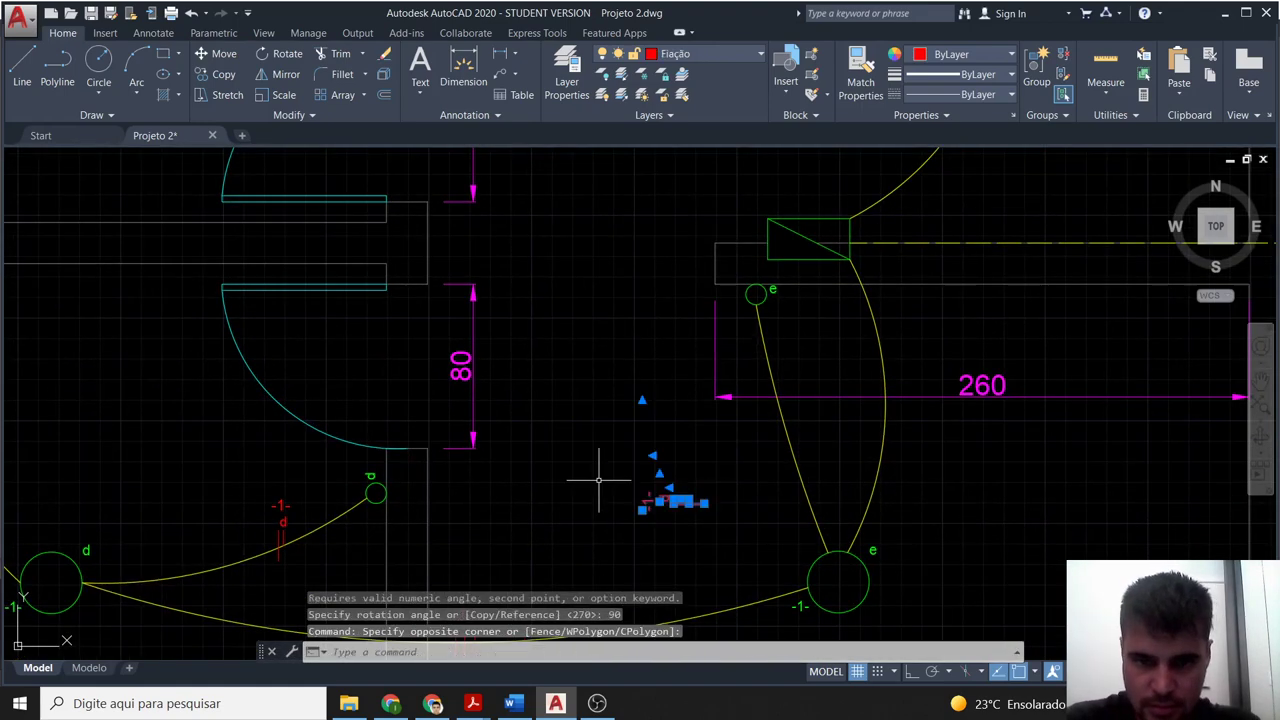
{"action": "type", "text": "m"}
{"action": "key", "text": "Return"}
{"action": "scroll", "coordinate": [640, 485], "scroll_direction": "up", "scroll_amount": 2}
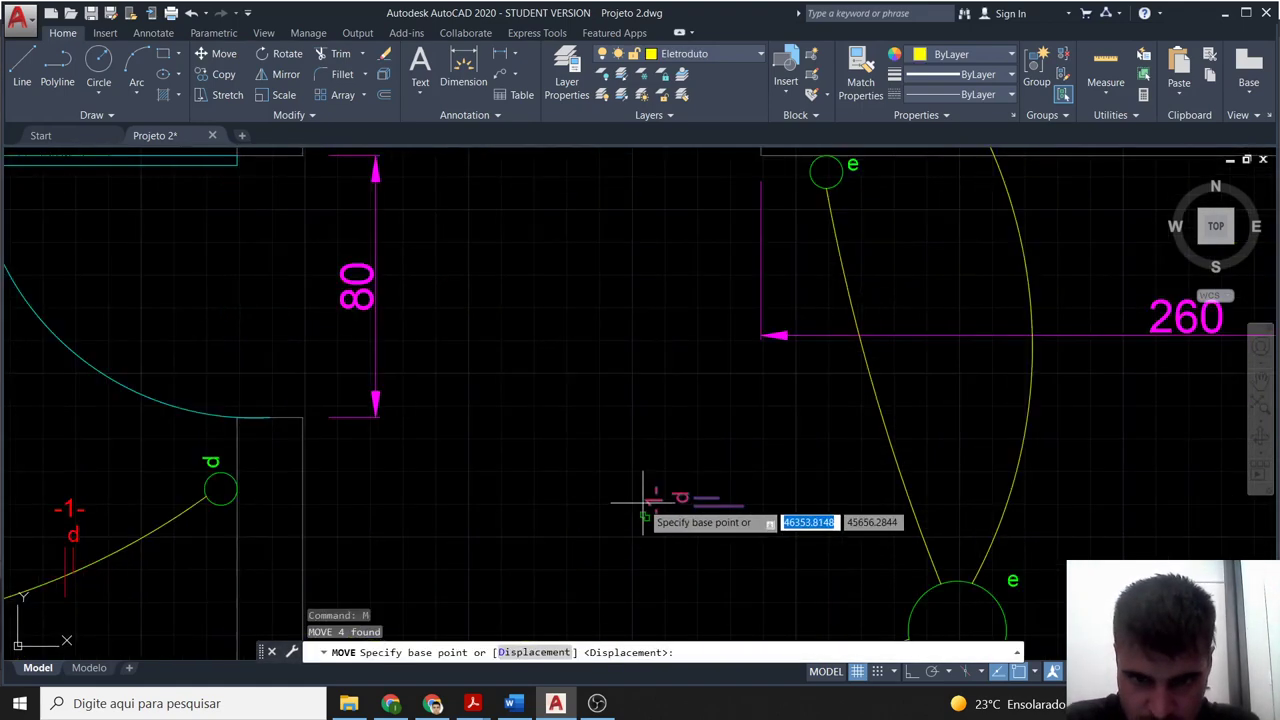
{"action": "left_click", "coordinate": [718, 497]}
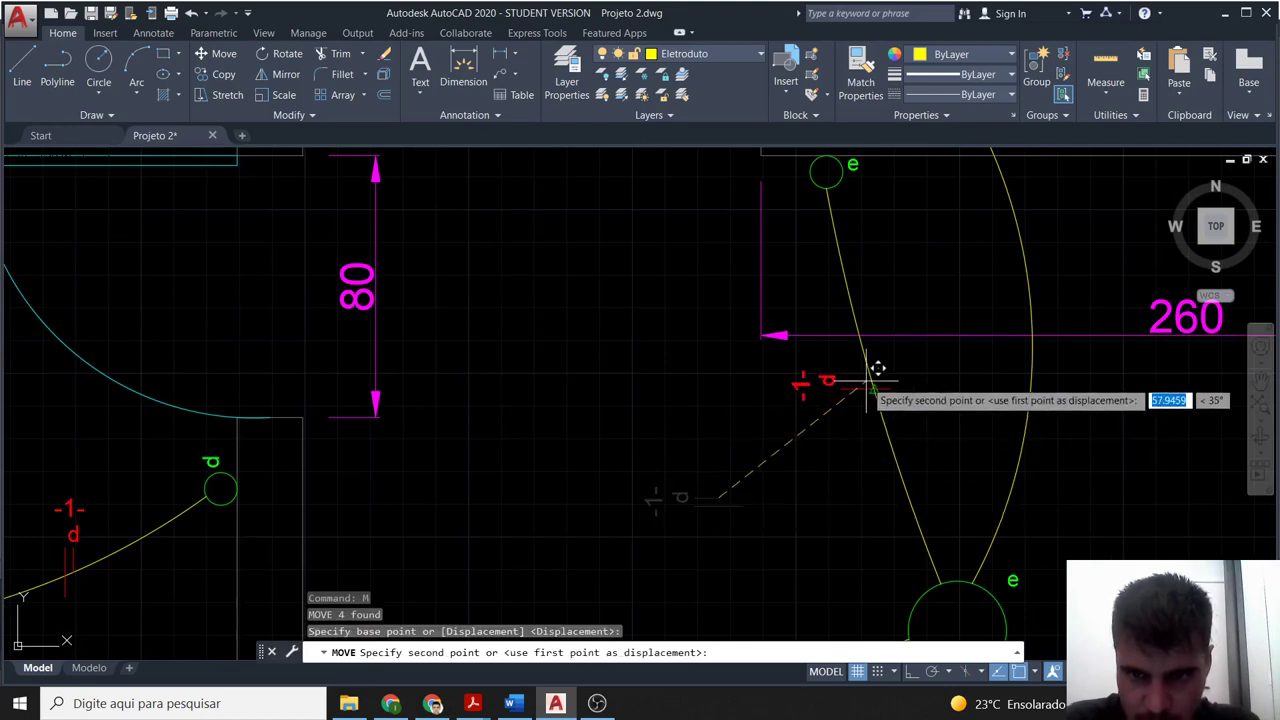
{"action": "left_click", "coordinate": [872, 378]}
Relabel the tick's letter from d to e.
{"action": "double_click", "coordinate": [838, 379]}
{"action": "type", "text": "e"}
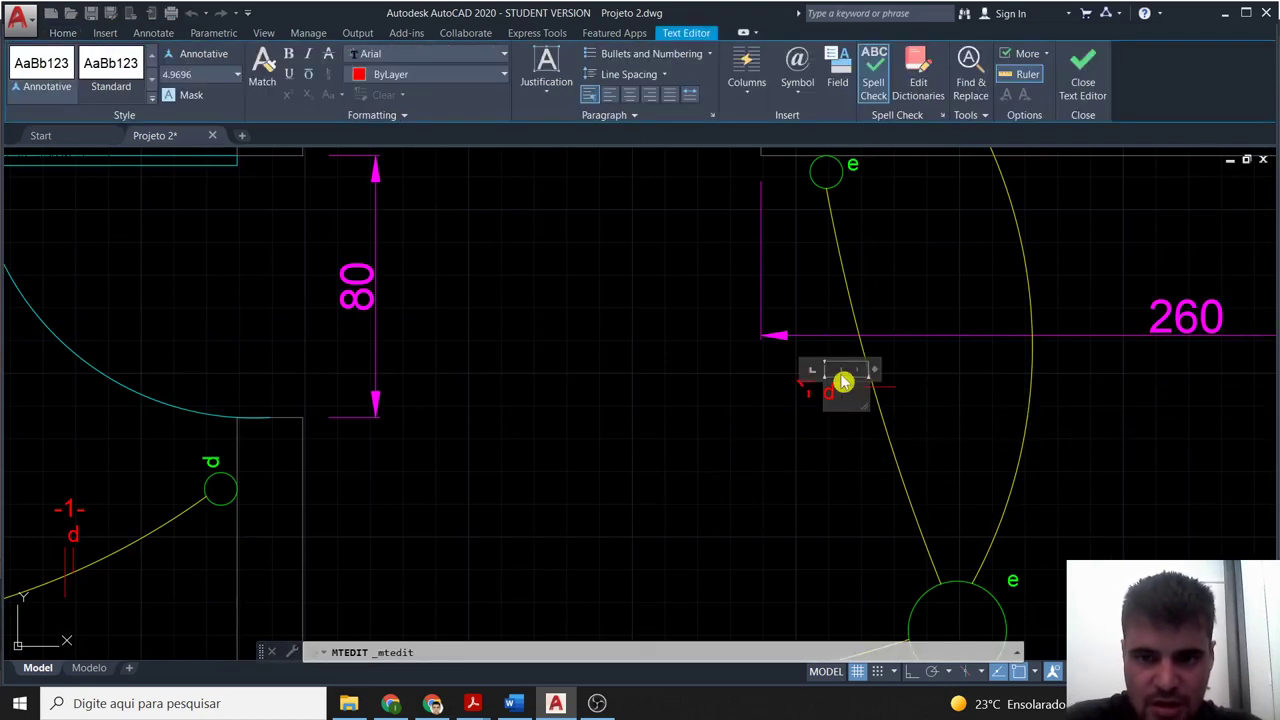
{"action": "left_click", "coordinate": [1166, 440]}
{"action": "scroll", "coordinate": [1097, 505], "scroll_direction": "down", "scroll_amount": 2}
{"action": "middle_click_drag", "start_coordinate": [1080, 497], "coordinate": [800, 449]}
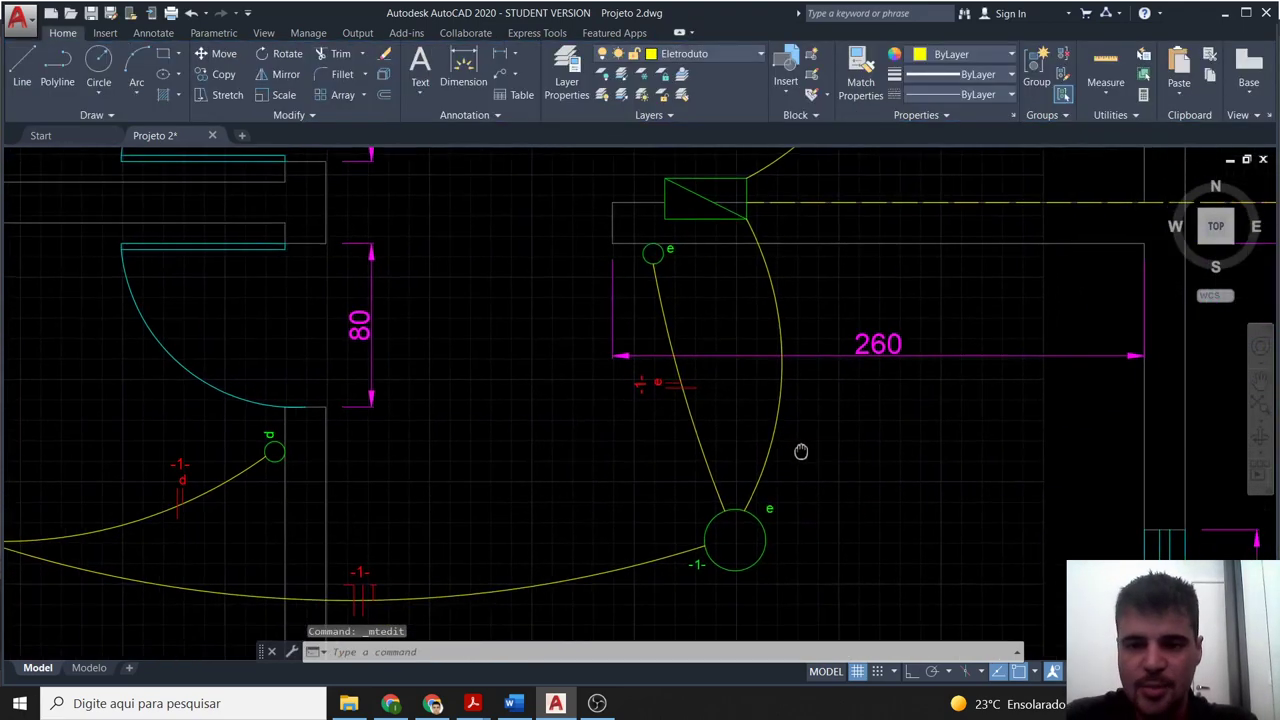
{"action": "scroll", "coordinate": [762, 531], "scroll_direction": "down", "scroll_amount": 2}
{"action": "scroll", "coordinate": [452, 444], "scroll_direction": "down", "scroll_amount": 2}
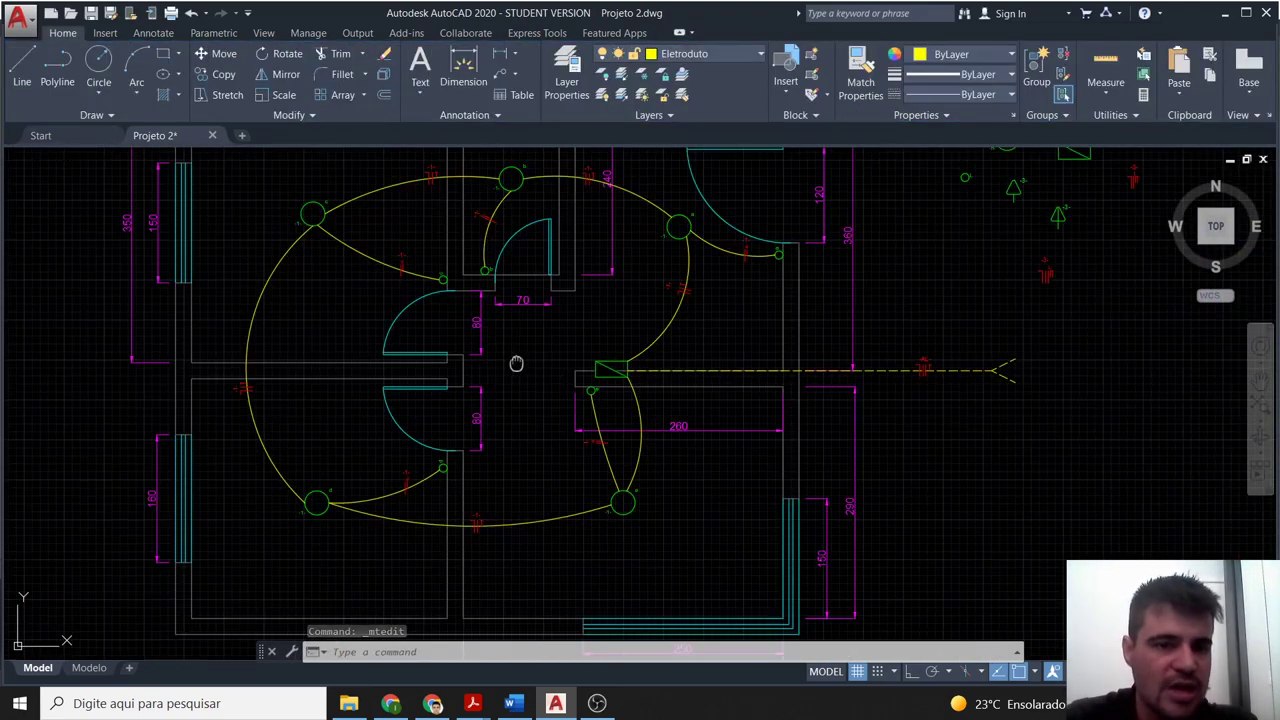
{"action": "middle_click_drag", "start_coordinate": [516, 363], "coordinate": [560, 387]}
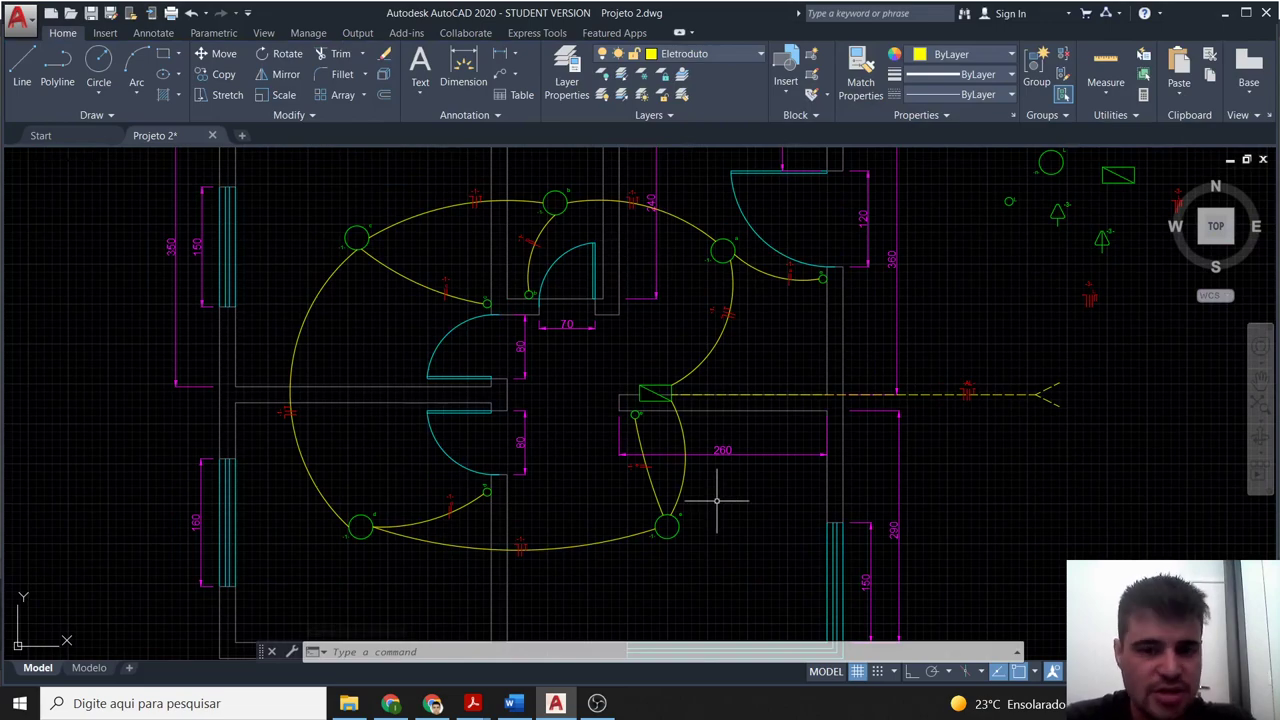
{"action": "scroll", "coordinate": [752, 370], "scroll_direction": "up", "scroll_amount": 2}
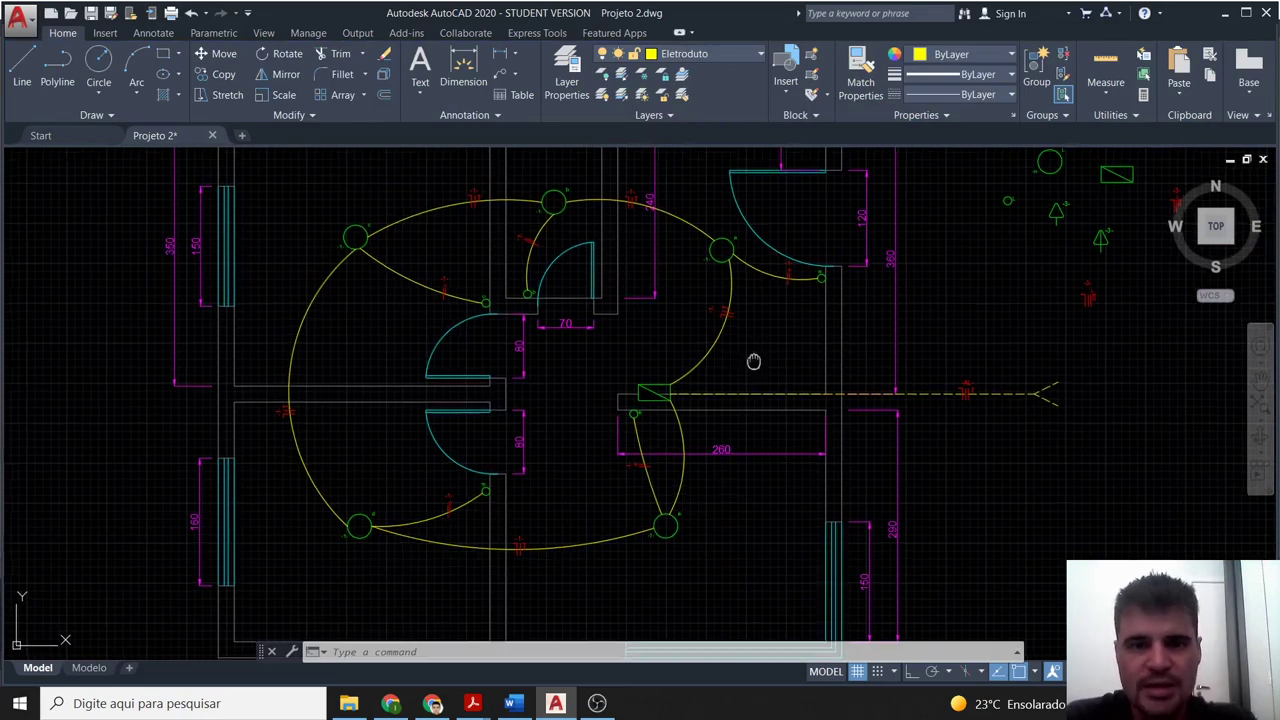
{"action": "scroll", "coordinate": [700, 420], "scroll_direction": "down", "scroll_amount": 2}
{"action": "middle_click_drag", "start_coordinate": [677, 446], "coordinate": [661, 433]}
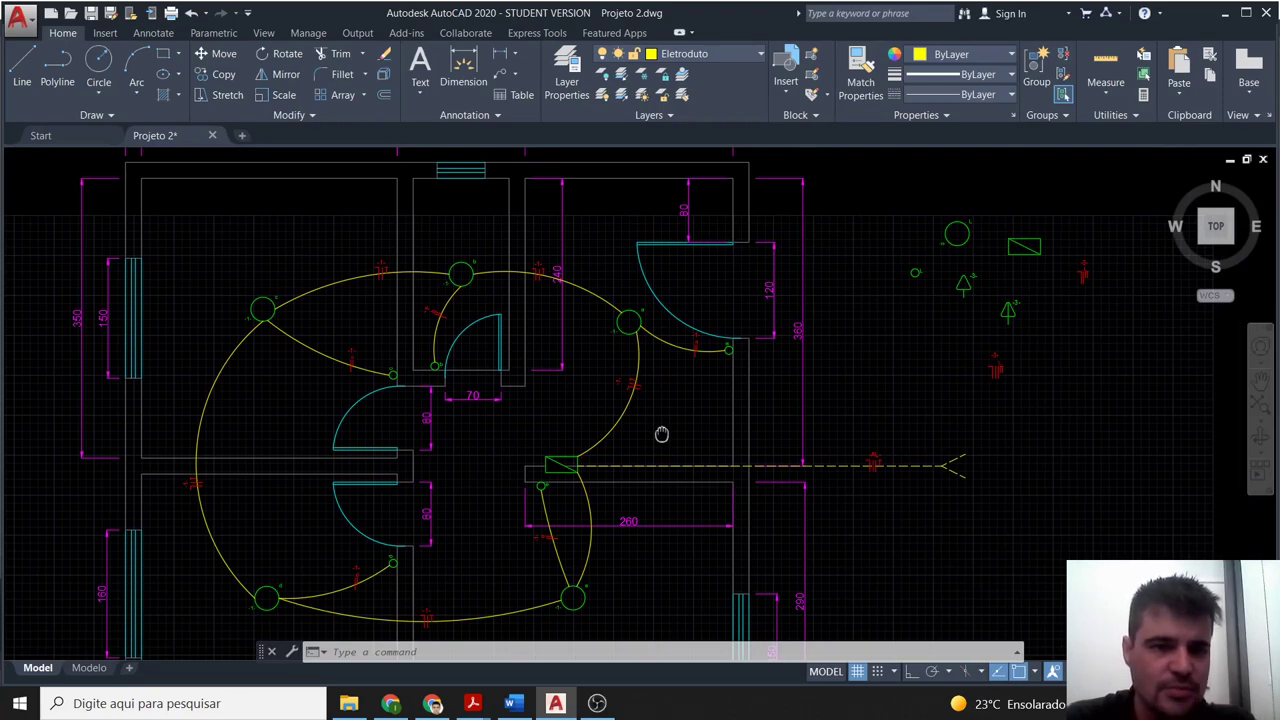
{"action": "middle_click_drag", "start_coordinate": [661, 433], "coordinate": [746, 465]}
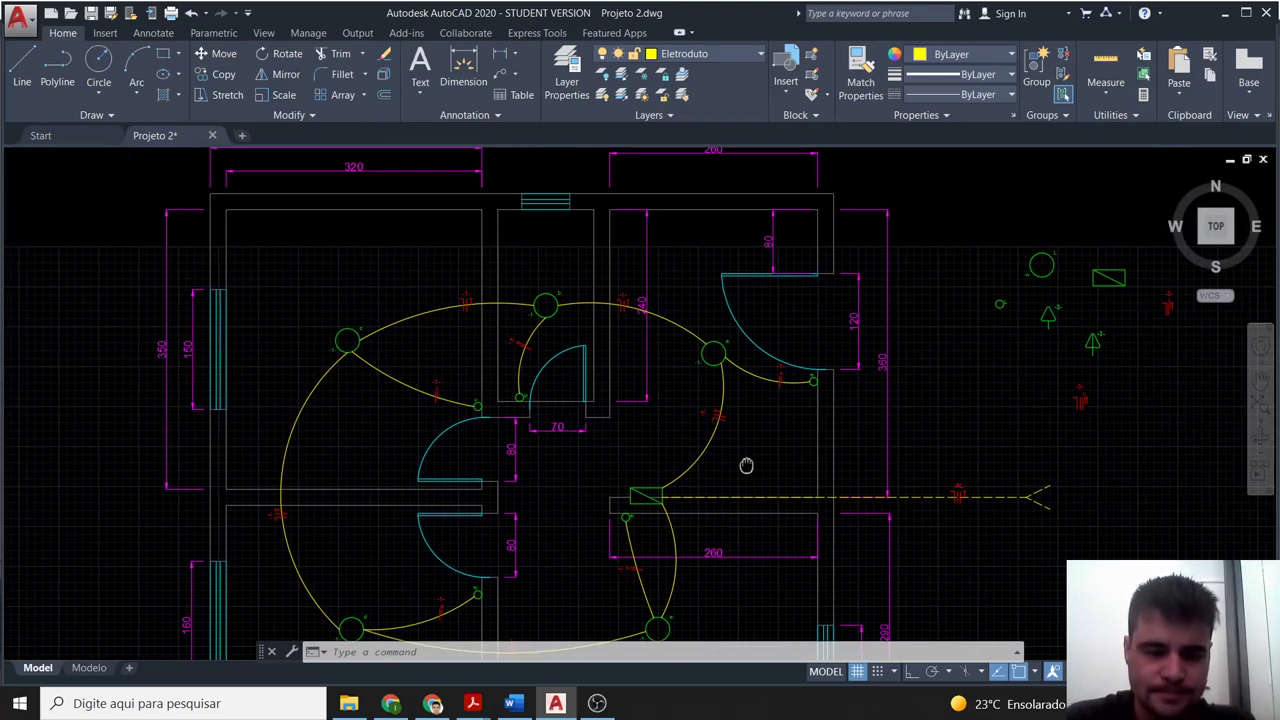
{"action": "middle_click_drag", "start_coordinate": [746, 465], "coordinate": [695, 446]}
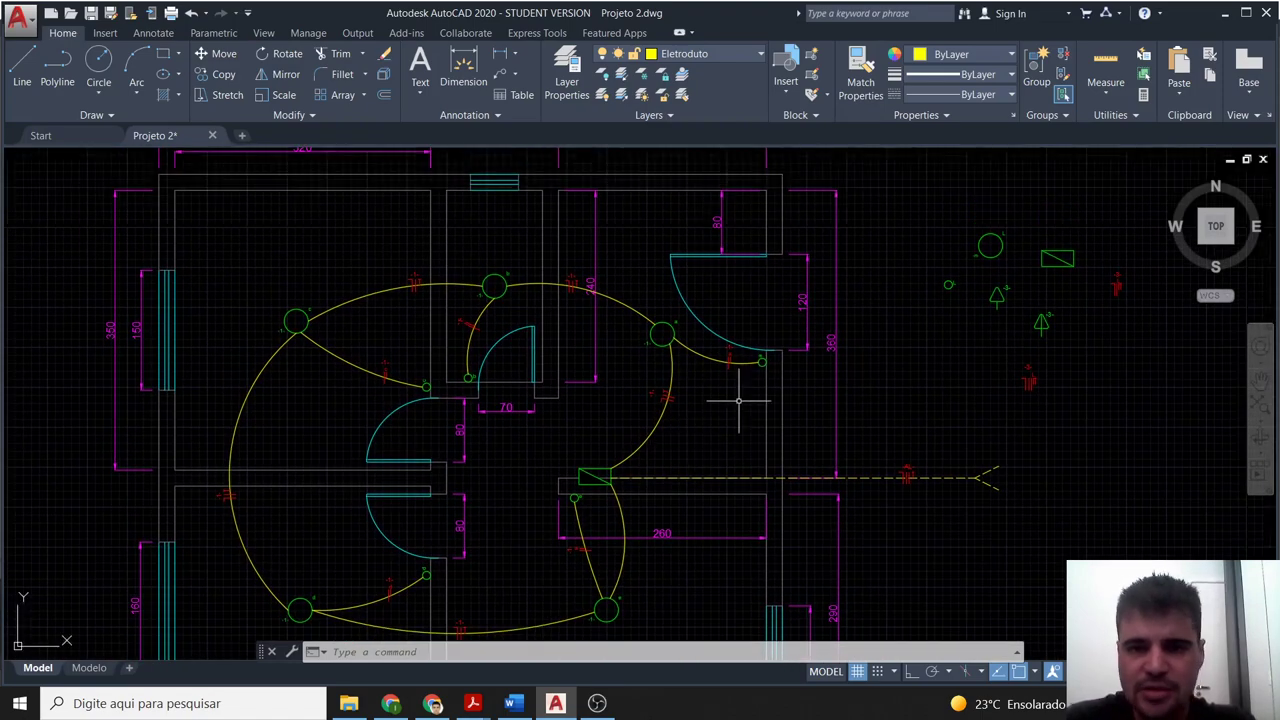
{"action": "mouse_move", "coordinate": [736, 404]}
{"action": "middle_mouse_down"}
{"action": "mouse_move", "coordinate": [614, 394]}
{"action": "mouse_move", "coordinate": [590, 407]}
{"action": "middle_mouse_up"}
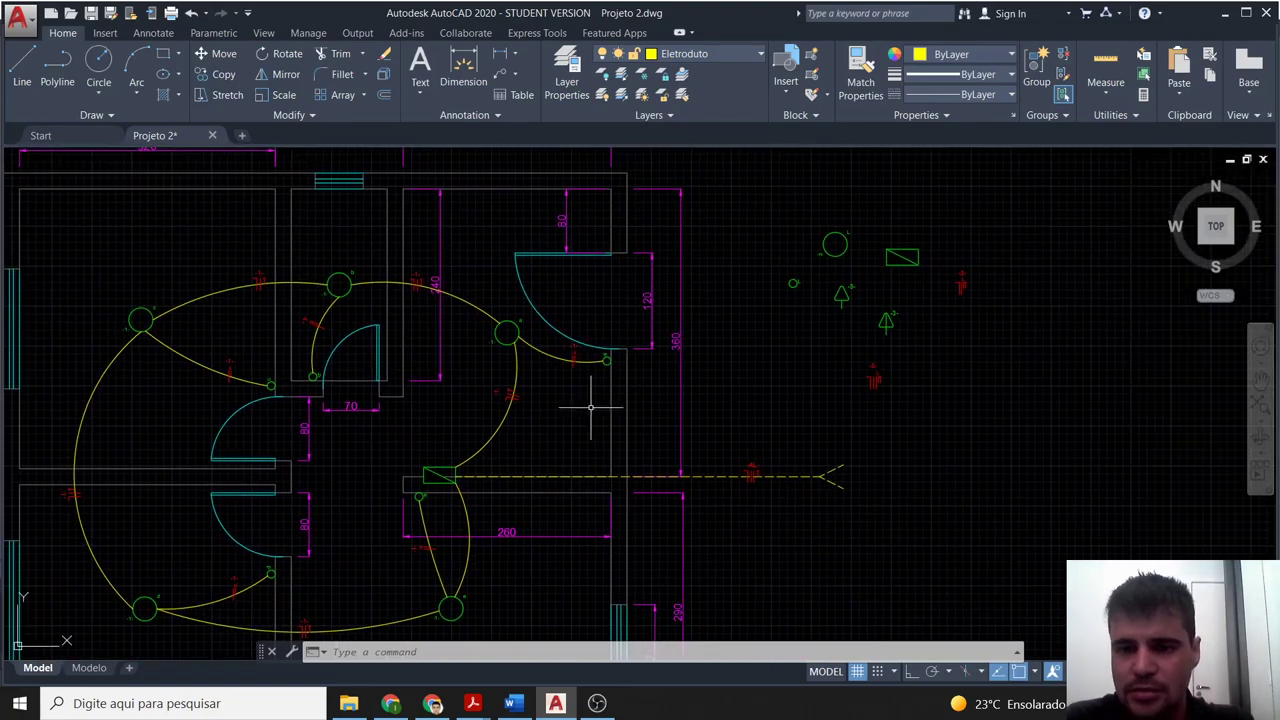
Copy the green -3- triangle symbol and paste it inside the left room.
{"action": "left_click", "coordinate": [856, 323]}
{"action": "left_click", "coordinate": [830, 277]}
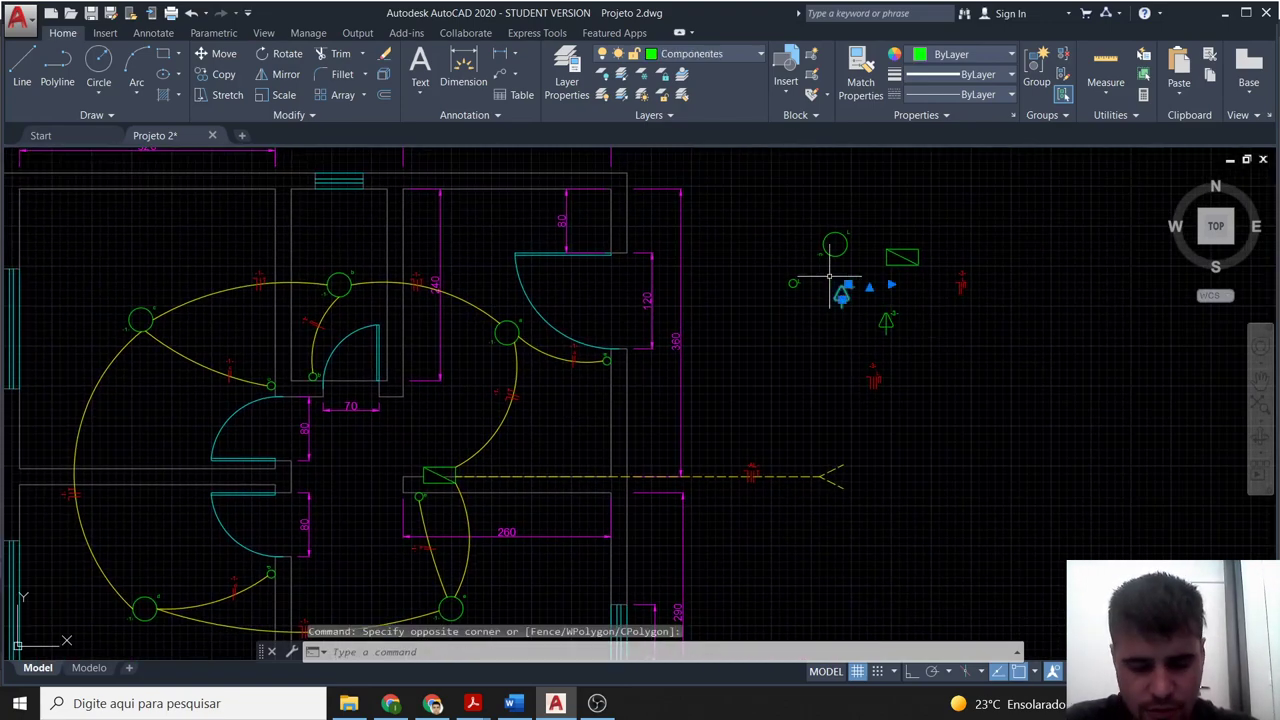
{"action": "key", "text": "ctrl+c"}
{"action": "mouse_move", "coordinate": [210, 383]}
{"action": "middle_mouse_down"}
{"action": "mouse_move", "coordinate": [451, 366]}
{"action": "mouse_move", "coordinate": [583, 423]}
{"action": "mouse_move", "coordinate": [515, 440]}
{"action": "middle_mouse_up"}
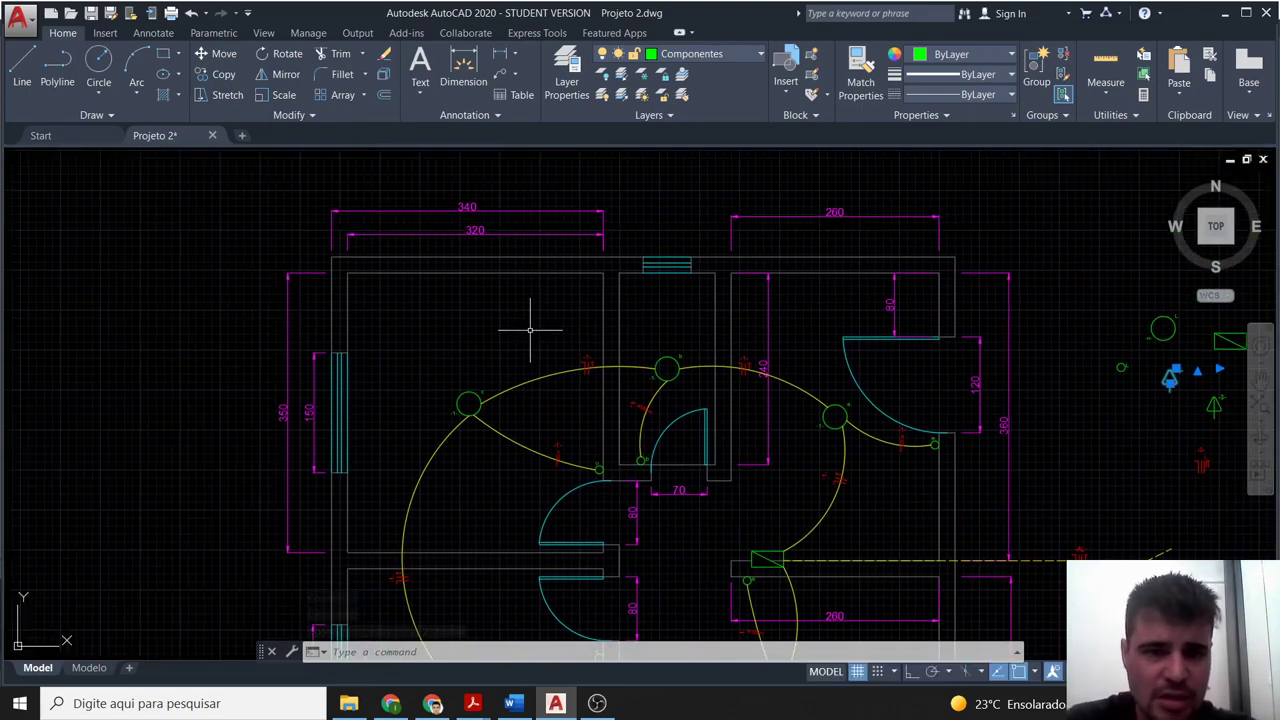
{"action": "key", "text": "ctrl+v"}
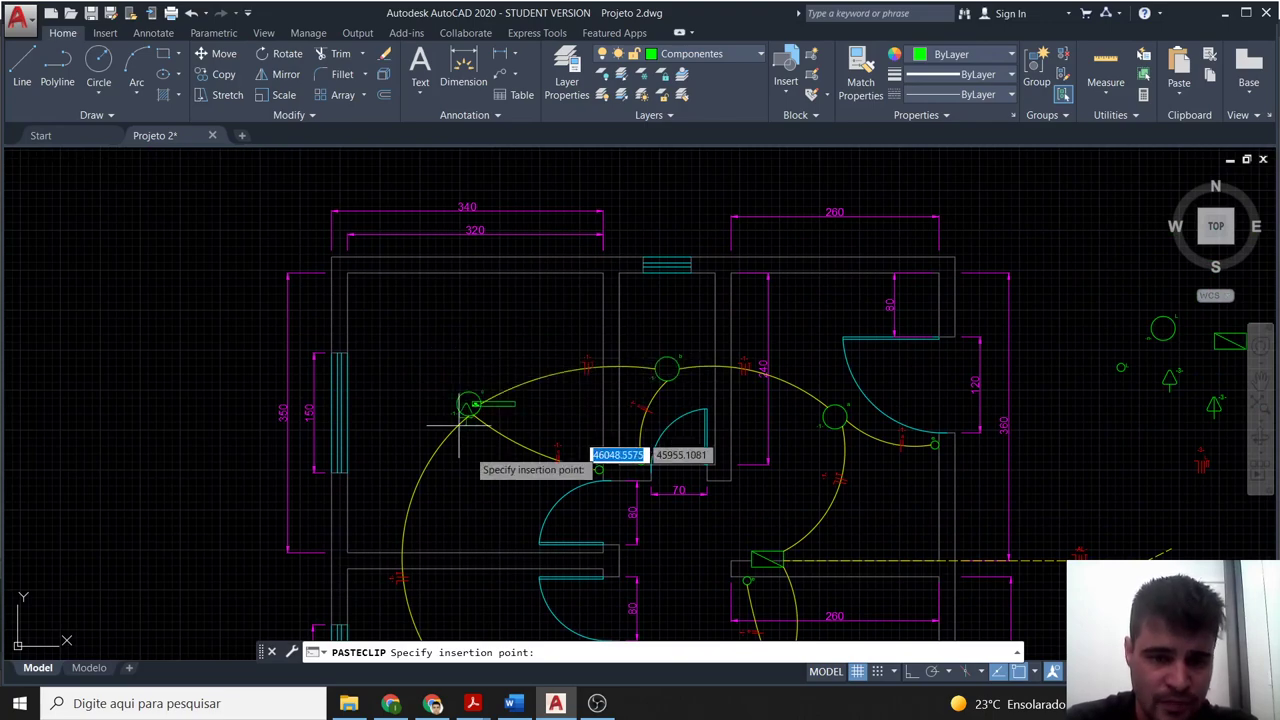
{"action": "middle_click_drag", "start_coordinate": [462, 495], "coordinate": [430, 440]}
{"action": "left_click", "coordinate": [453, 435]}
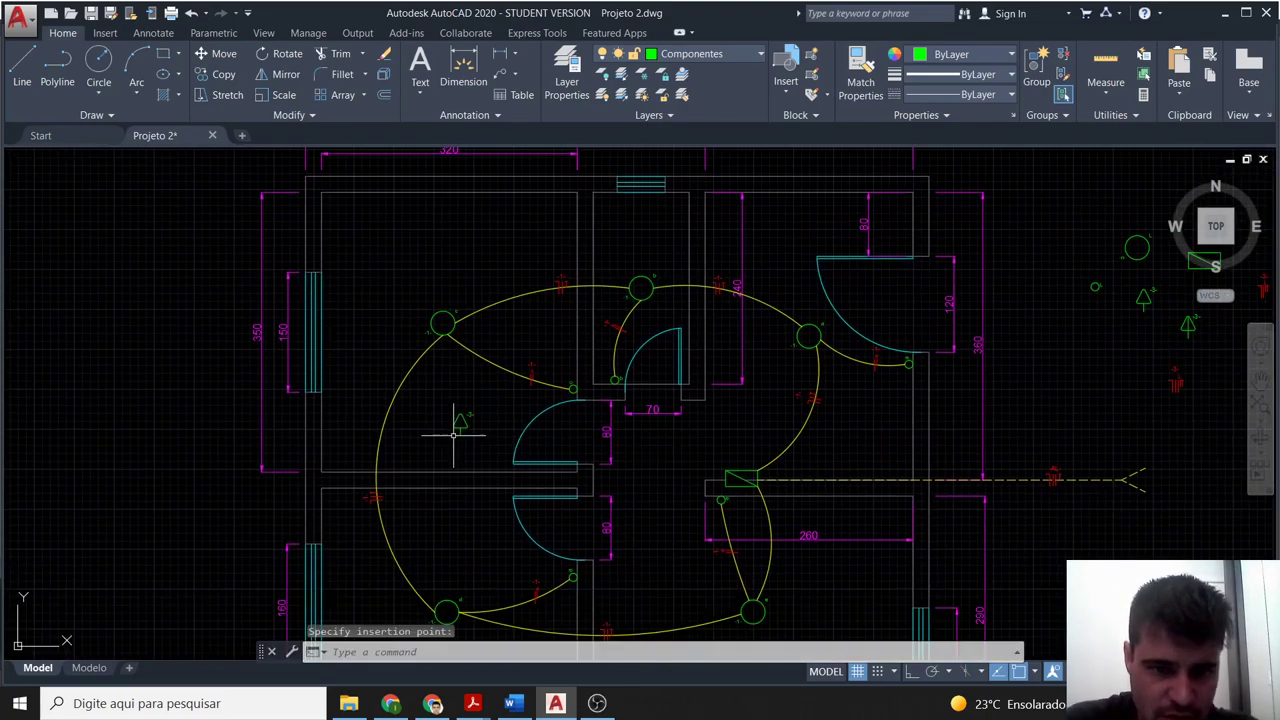
Move the pasted triangle beside the door arc.
{"action": "scroll", "coordinate": [453, 435], "scroll_direction": "up", "scroll_amount": 2}
{"action": "left_click", "coordinate": [468, 447]}
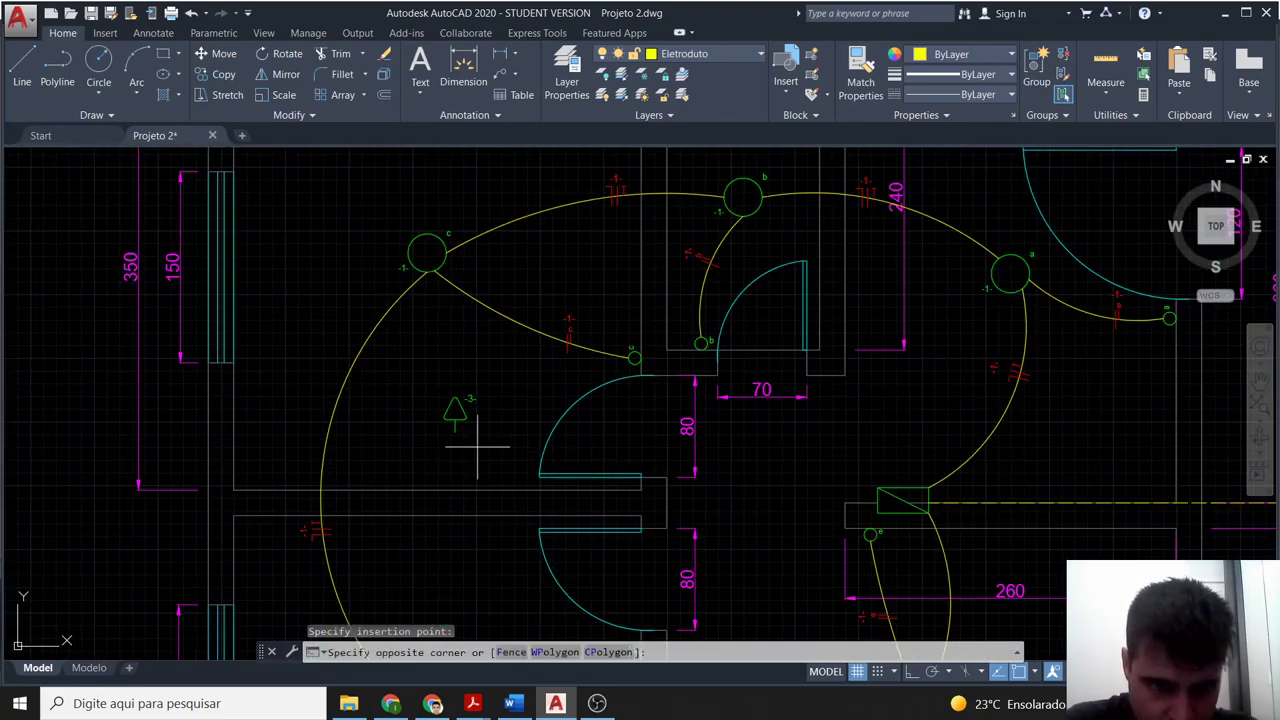
{"action": "left_click", "coordinate": [423, 362]}
{"action": "type", "text": "m"}
{"action": "key", "text": "Return"}
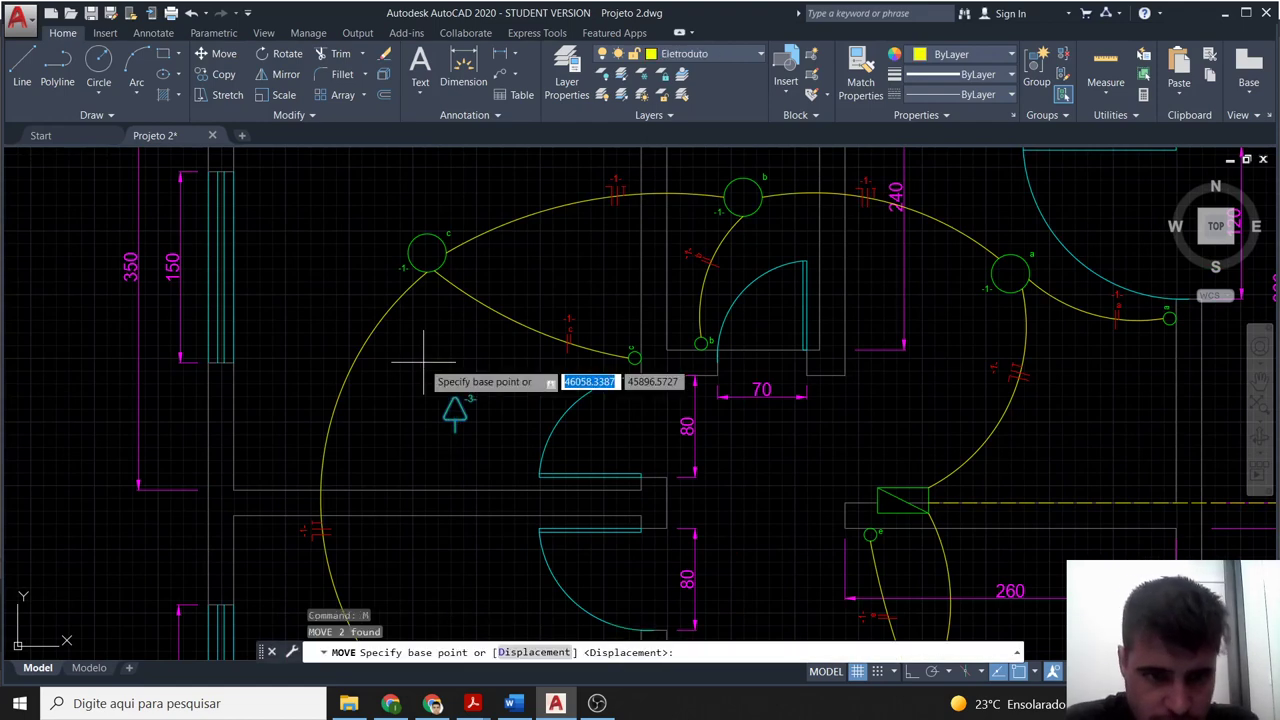
{"action": "left_click", "coordinate": [455, 431]}
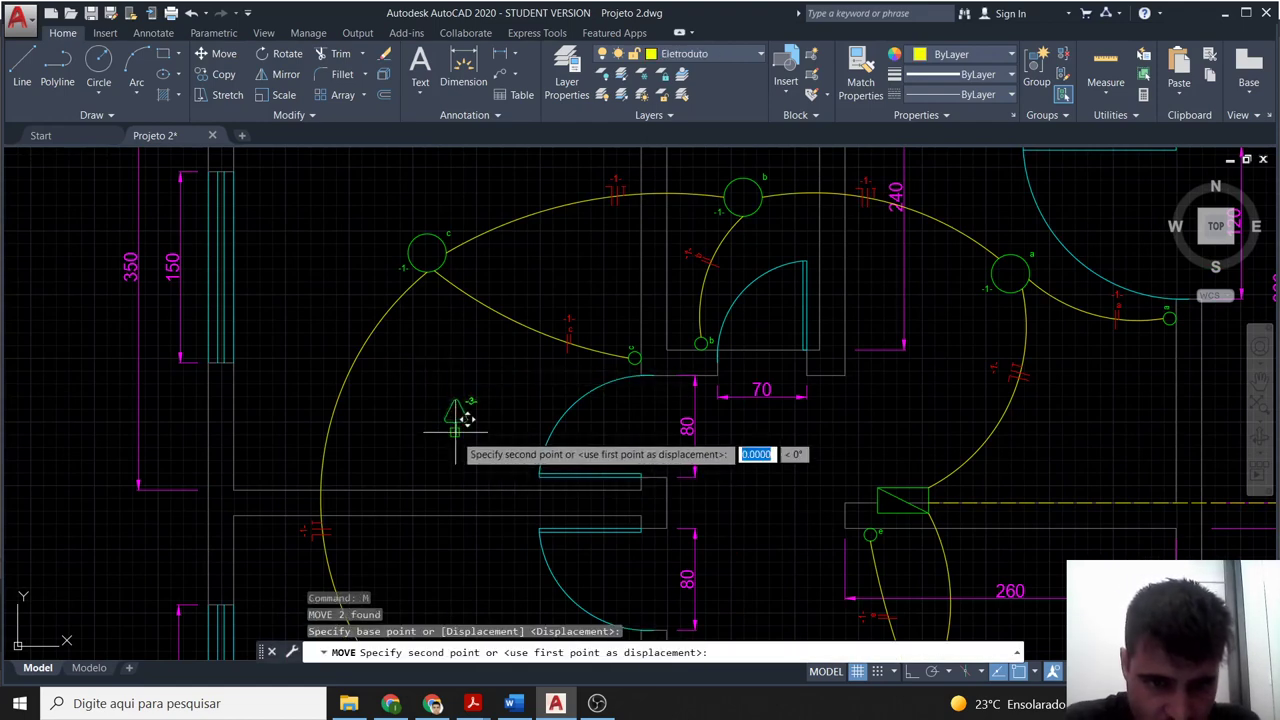
{"action": "left_click", "coordinate": [491, 487]}
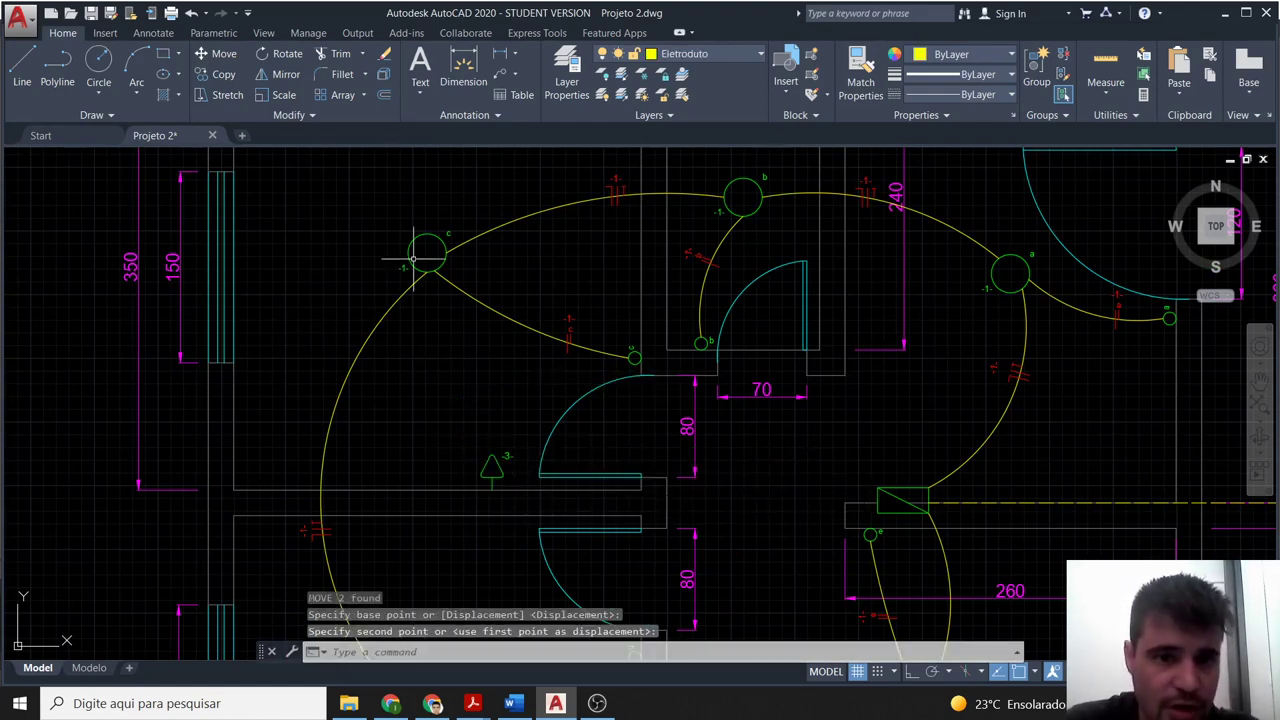
Paste a second triangle near the room's top-left corner and start rotating it 270.
{"action": "middle_click_drag", "start_coordinate": [325, 320], "coordinate": [424, 414]}
{"action": "key", "text": "ctrl+v"}
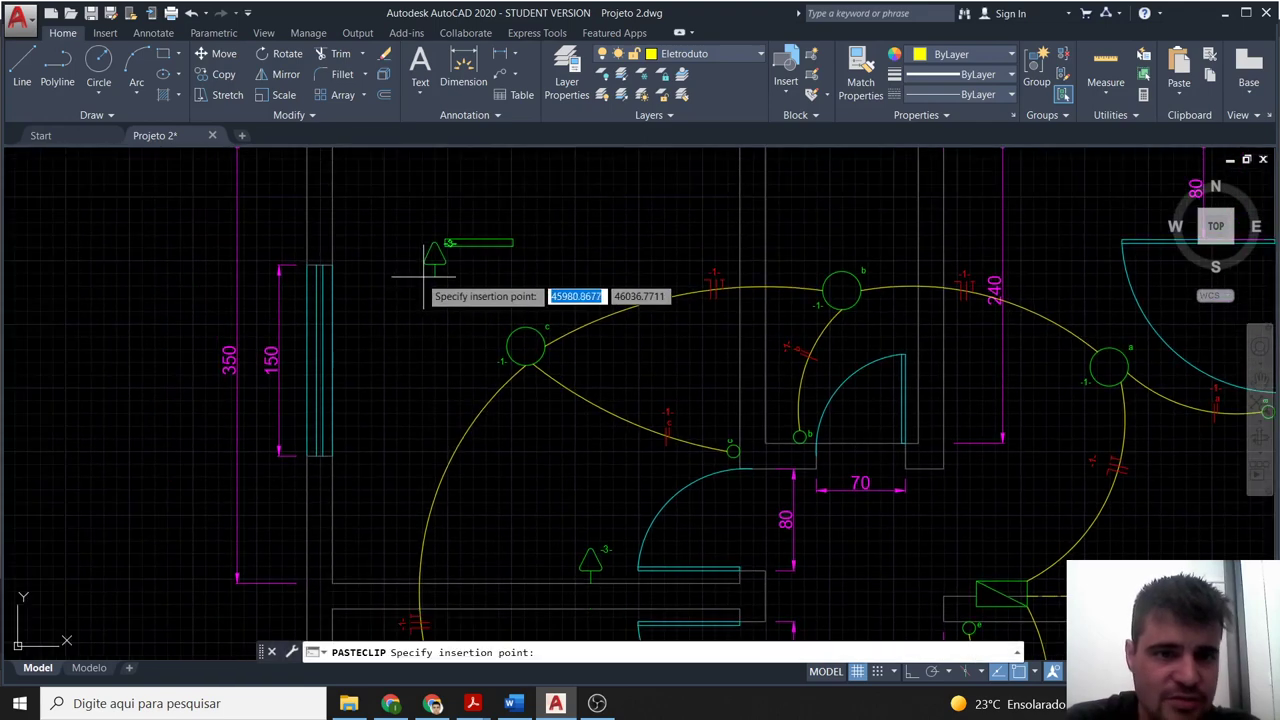
{"action": "middle_click_drag", "start_coordinate": [391, 267], "coordinate": [410, 340]}
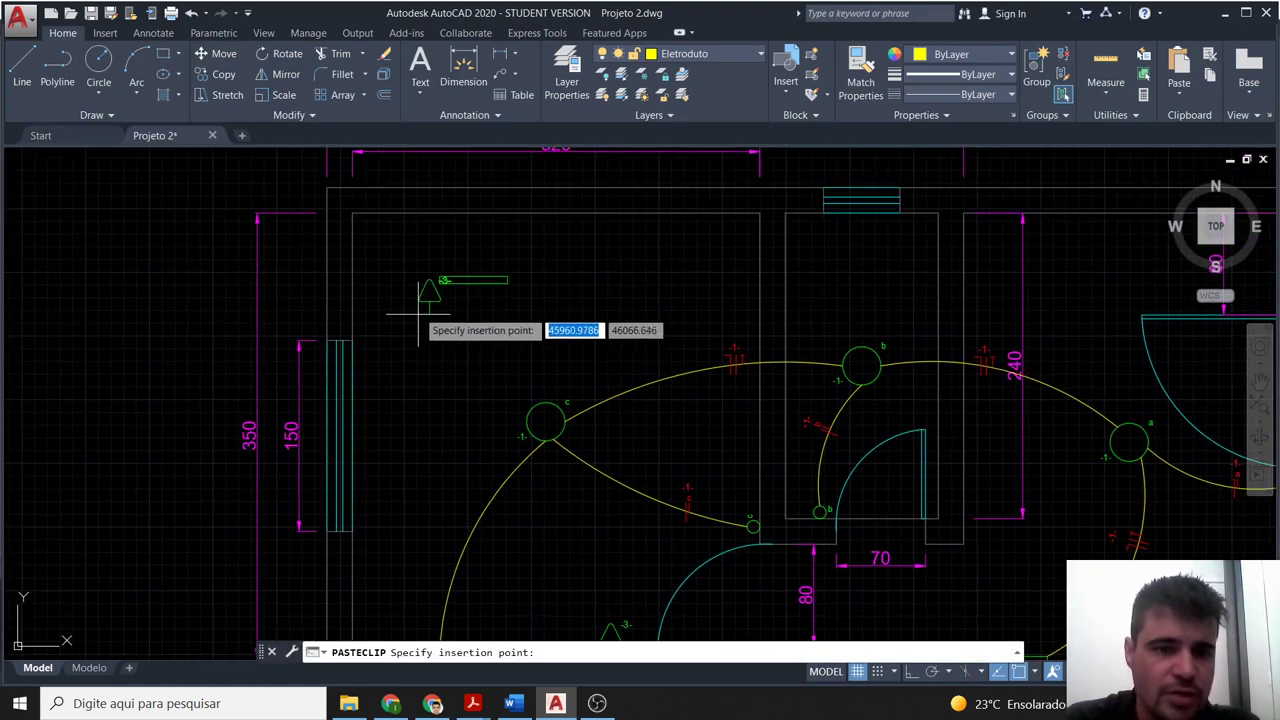
{"action": "left_click", "coordinate": [418, 298]}
{"action": "left_click", "coordinate": [465, 303]}
{"action": "left_click", "coordinate": [382, 249]}
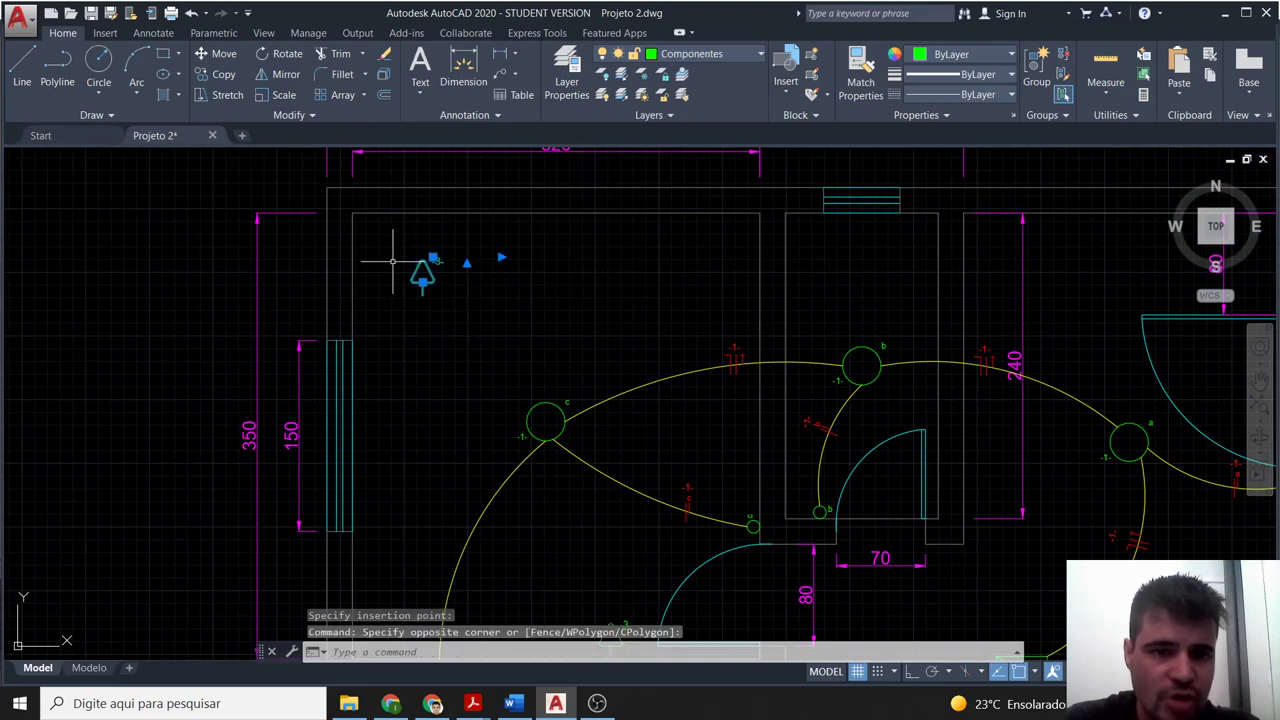
{"action": "type", "text": "ro"}
{"action": "key", "text": "Return"}
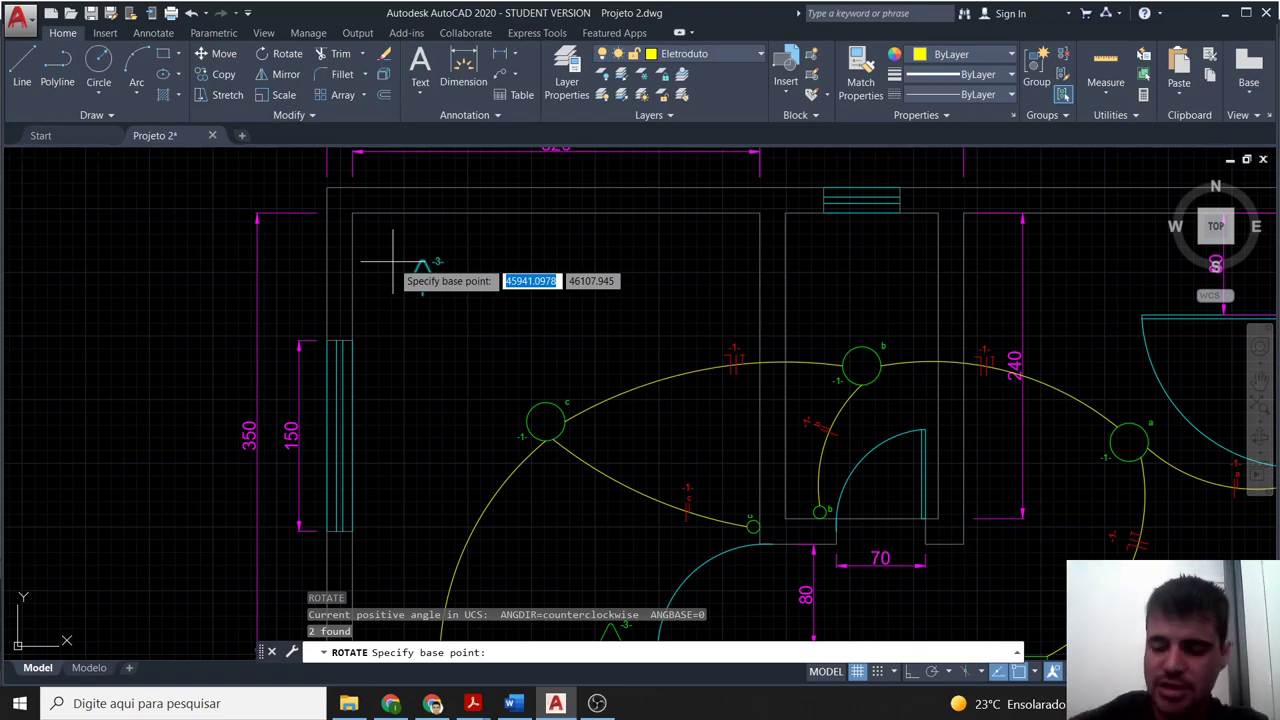
{"action": "type", "text": "270"}
{"action": "key", "text": "Return"}
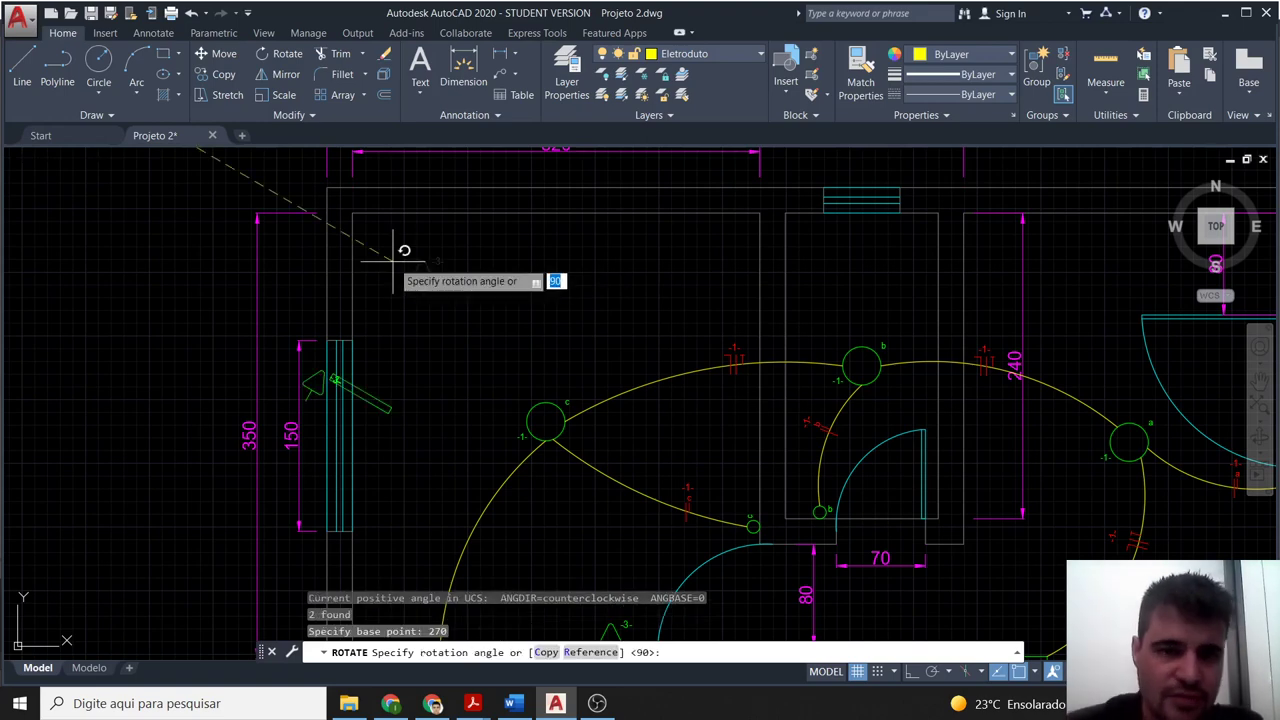
Cancel the mistaken rotation and rotate the upper triangle 270 degrees about its centre.
{"action": "key", "text": "Escape"}
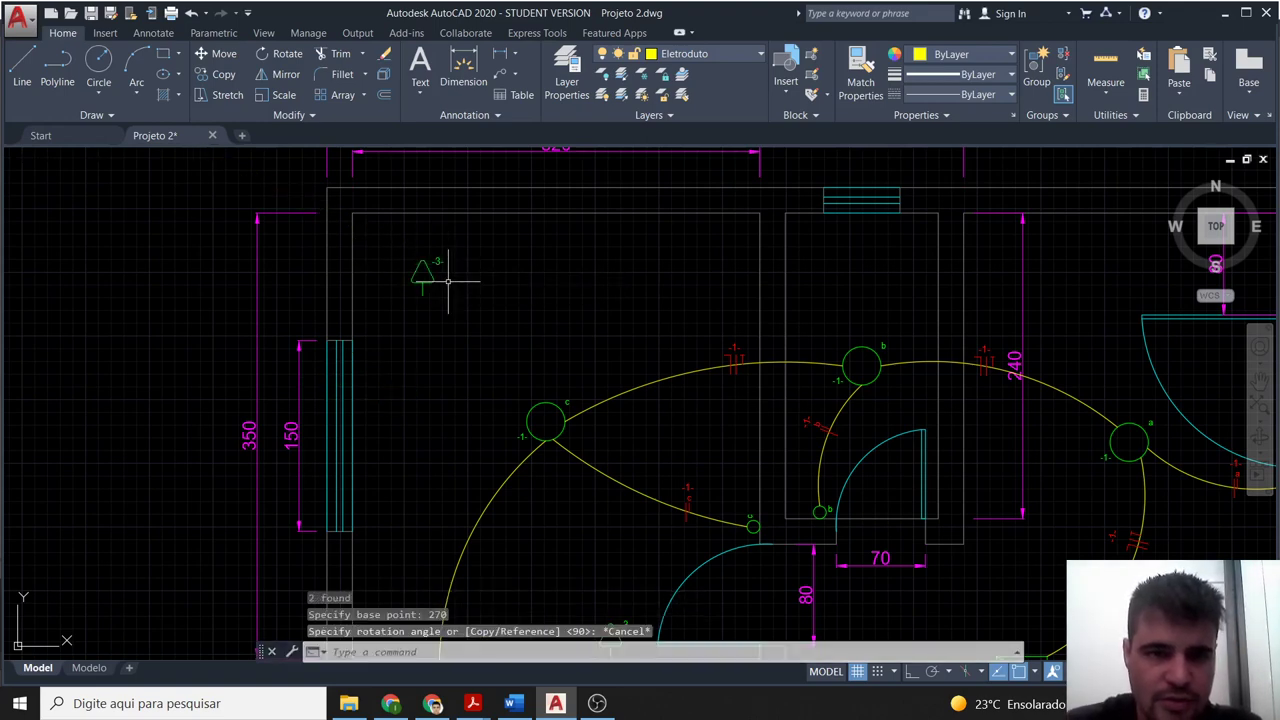
{"action": "left_click", "coordinate": [454, 296]}
{"action": "left_click", "coordinate": [390, 234]}
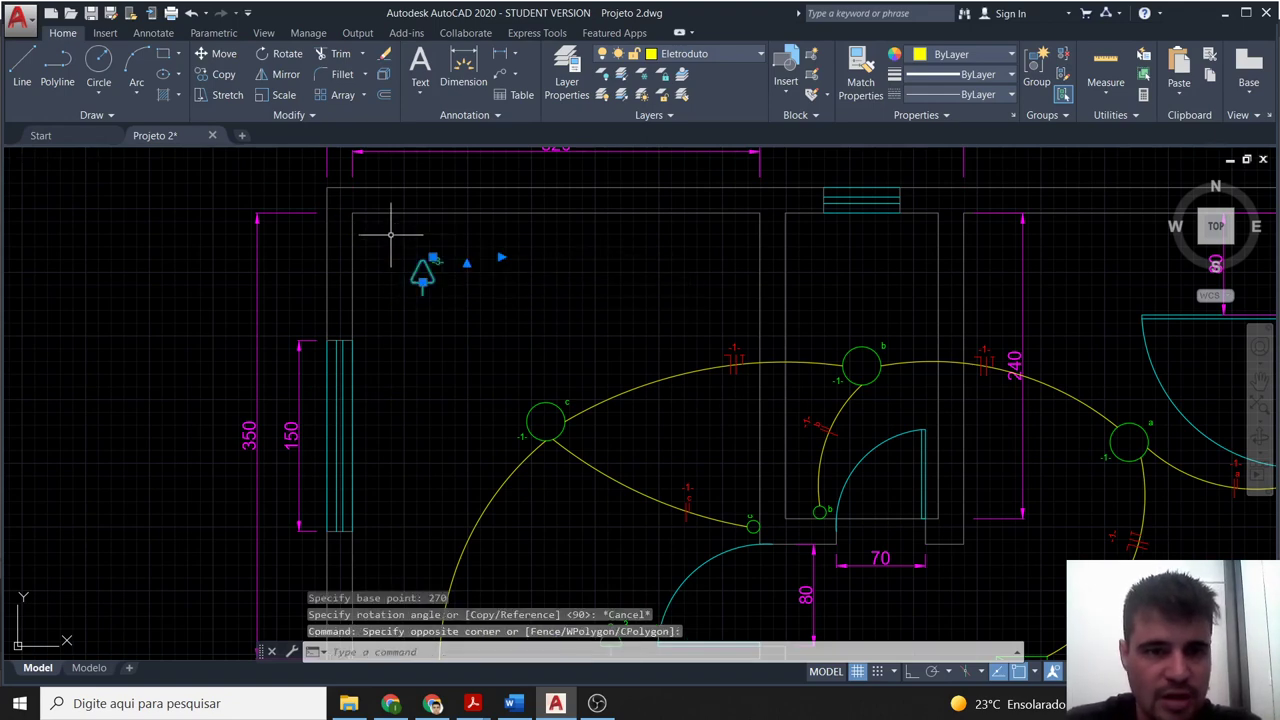
{"action": "type", "text": "ro"}
{"action": "key", "text": "Return"}
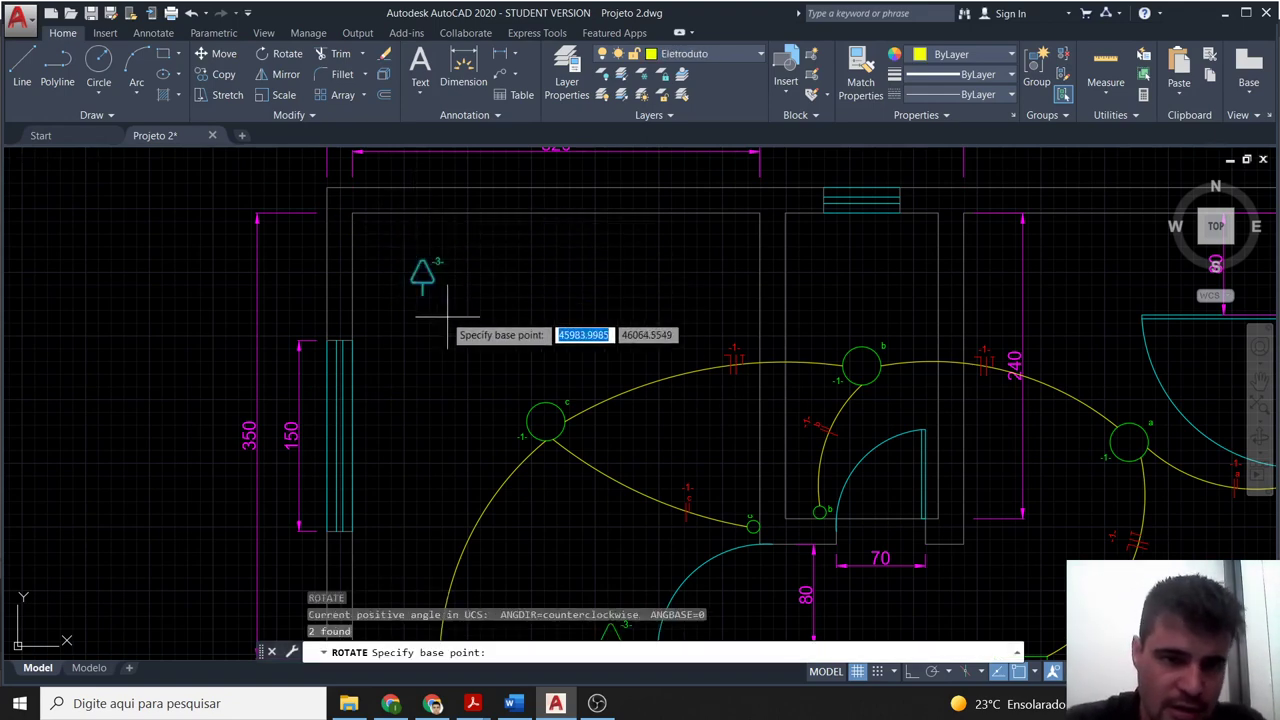
{"action": "left_click", "coordinate": [422, 296]}
{"action": "type", "text": "270"}
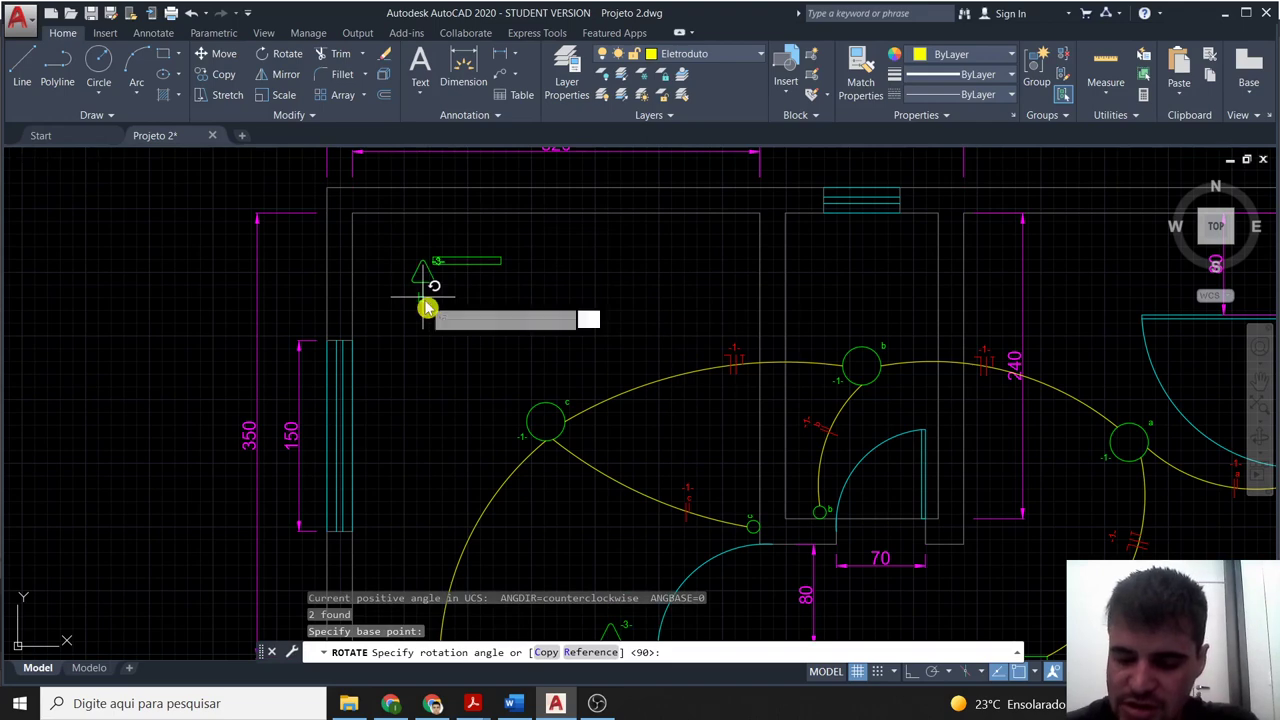
{"action": "key", "text": "Return"}
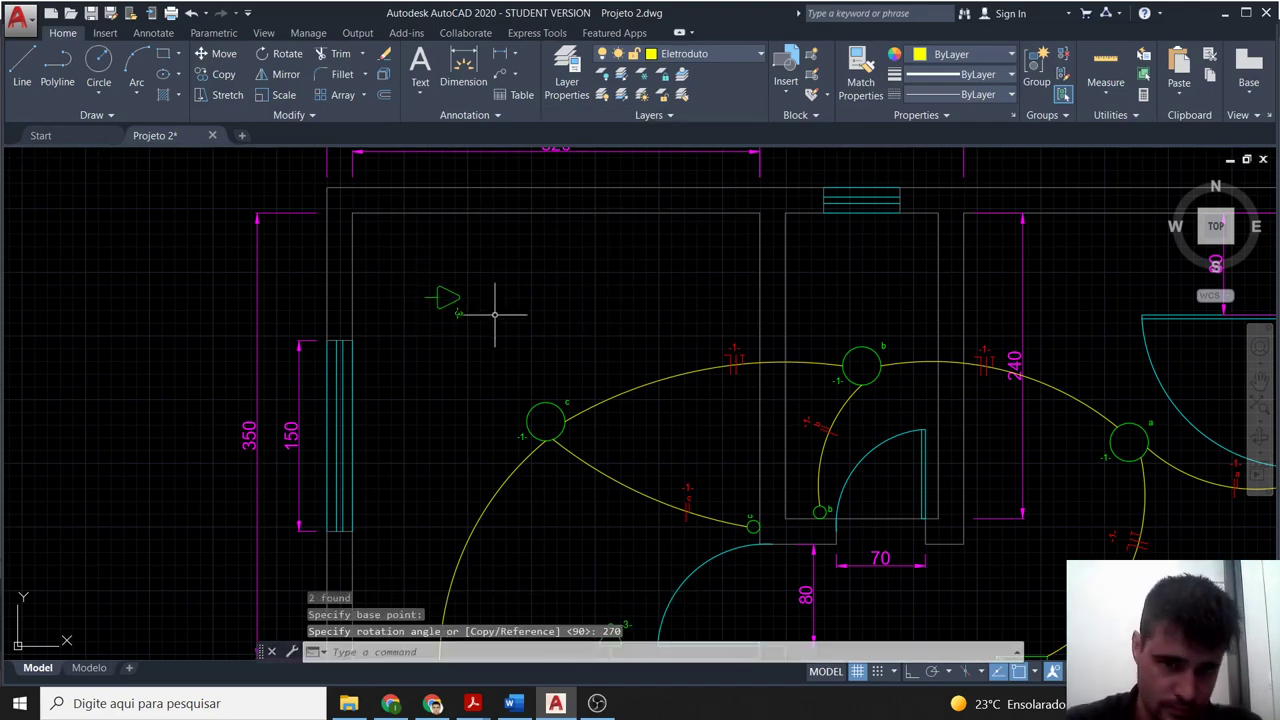
Move the rotated triangle left in two moves until it sits against the left wall.
{"action": "left_click", "coordinate": [494, 314]}
{"action": "left_click", "coordinate": [405, 269]}
{"action": "type", "text": "m"}
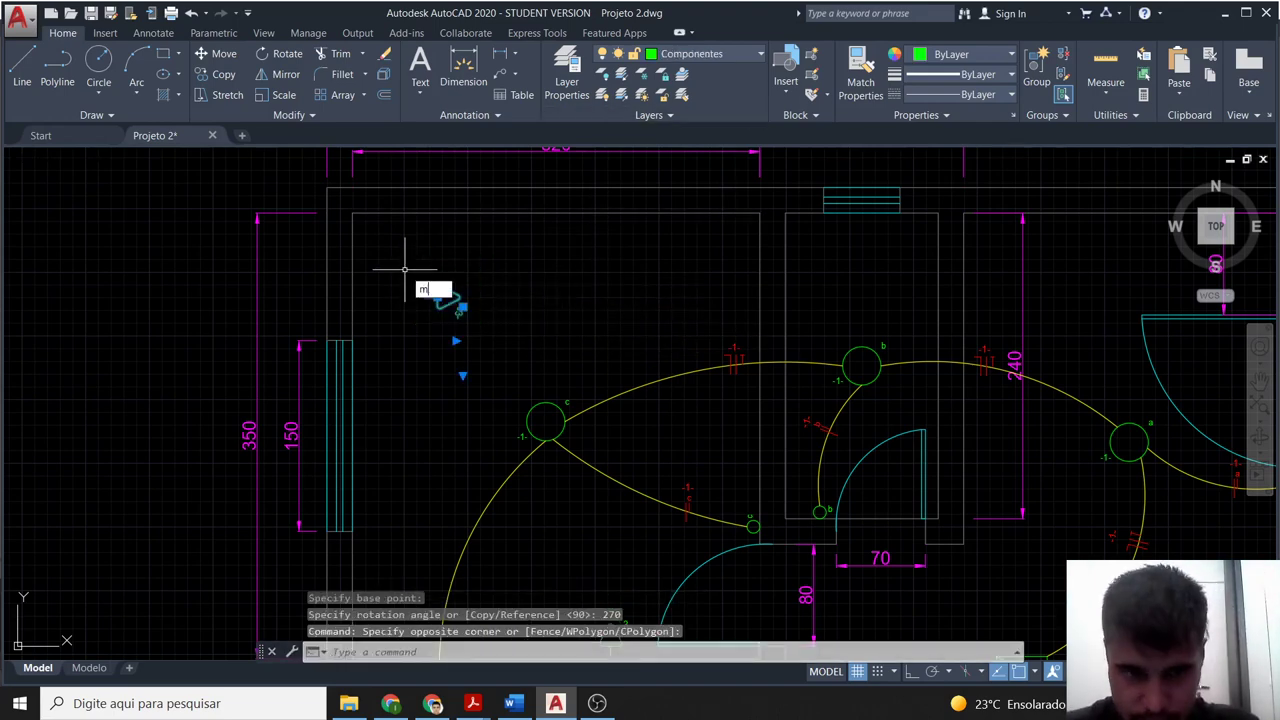
{"action": "key", "text": "Return"}
{"action": "left_click", "coordinate": [424, 296]}
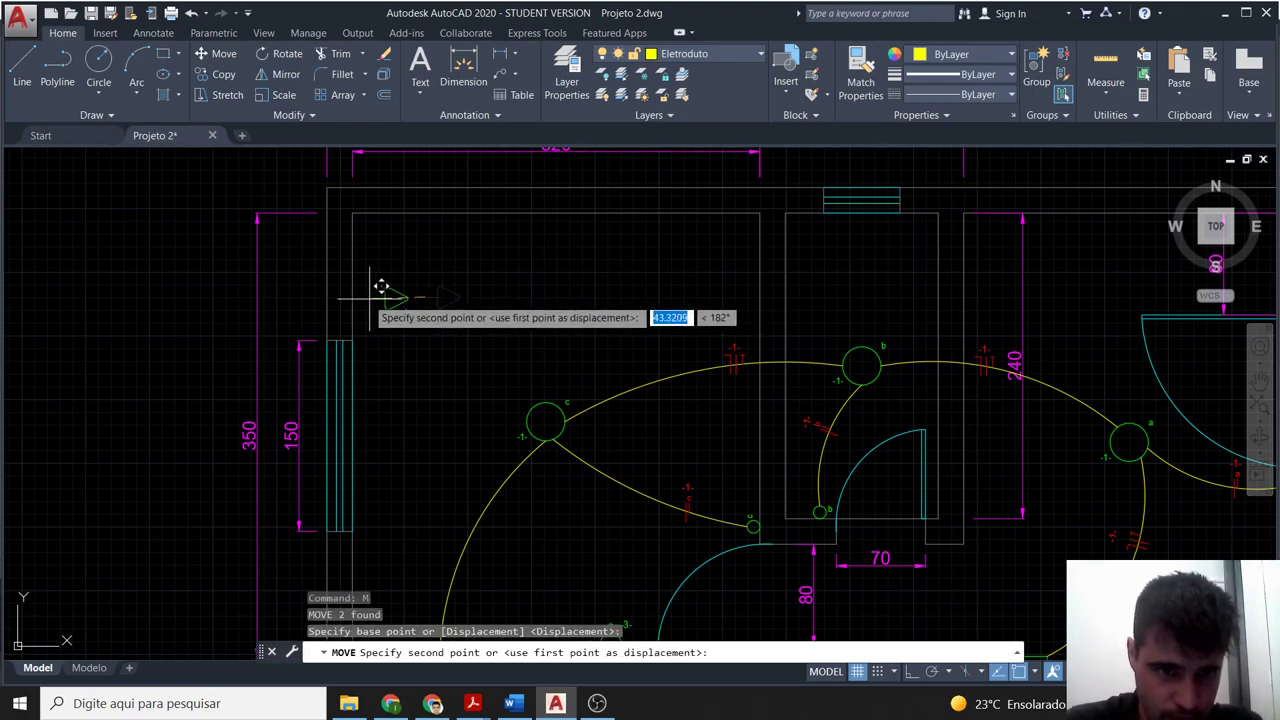
{"action": "left_click", "coordinate": [364, 297]}
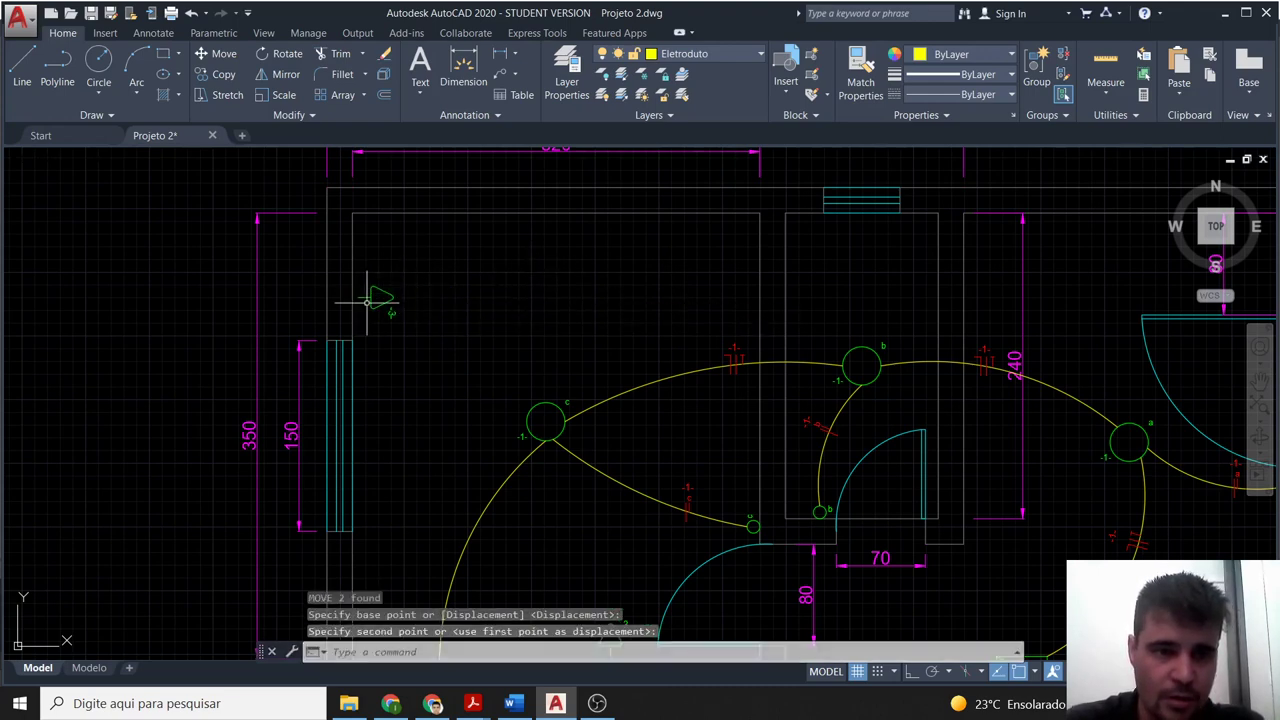
{"action": "left_click", "coordinate": [420, 336]}
{"action": "left_click", "coordinate": [357, 272]}
{"action": "type", "text": "m"}
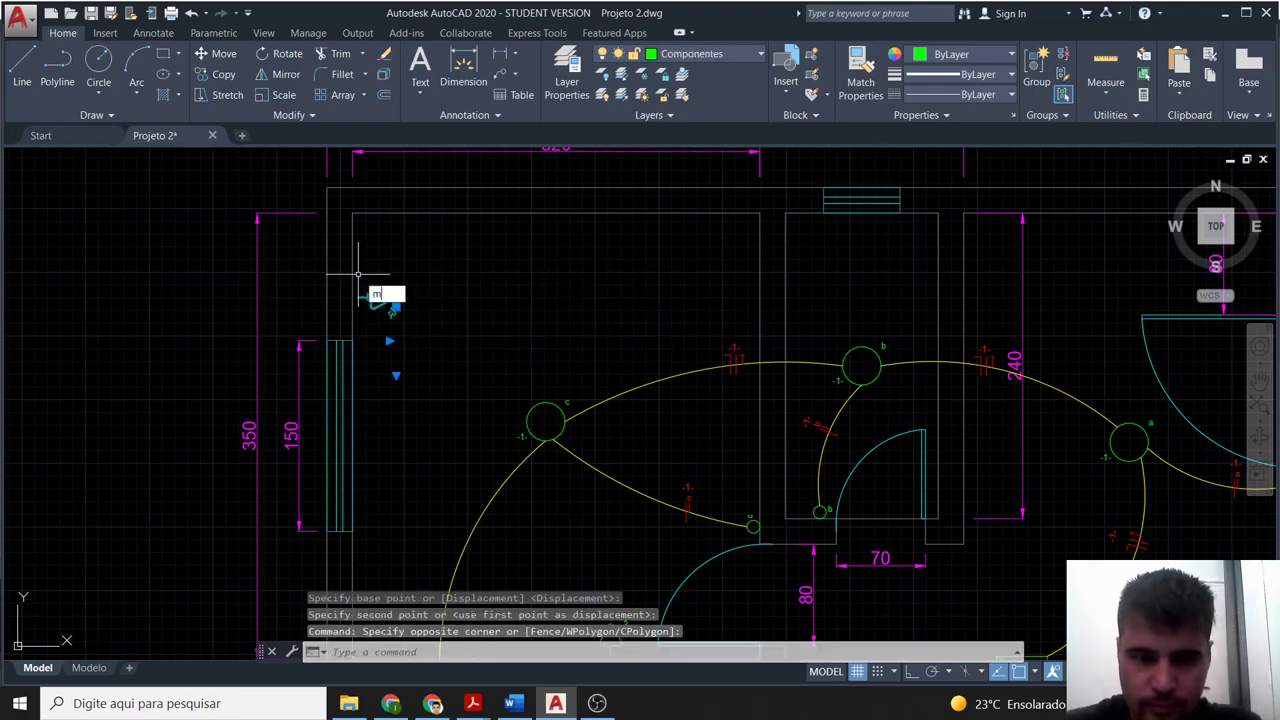
{"action": "key", "text": "Return"}
{"action": "scroll", "coordinate": [340, 286], "scroll_direction": "up", "scroll_amount": 5}
{"action": "left_click", "coordinate": [316, 289]}
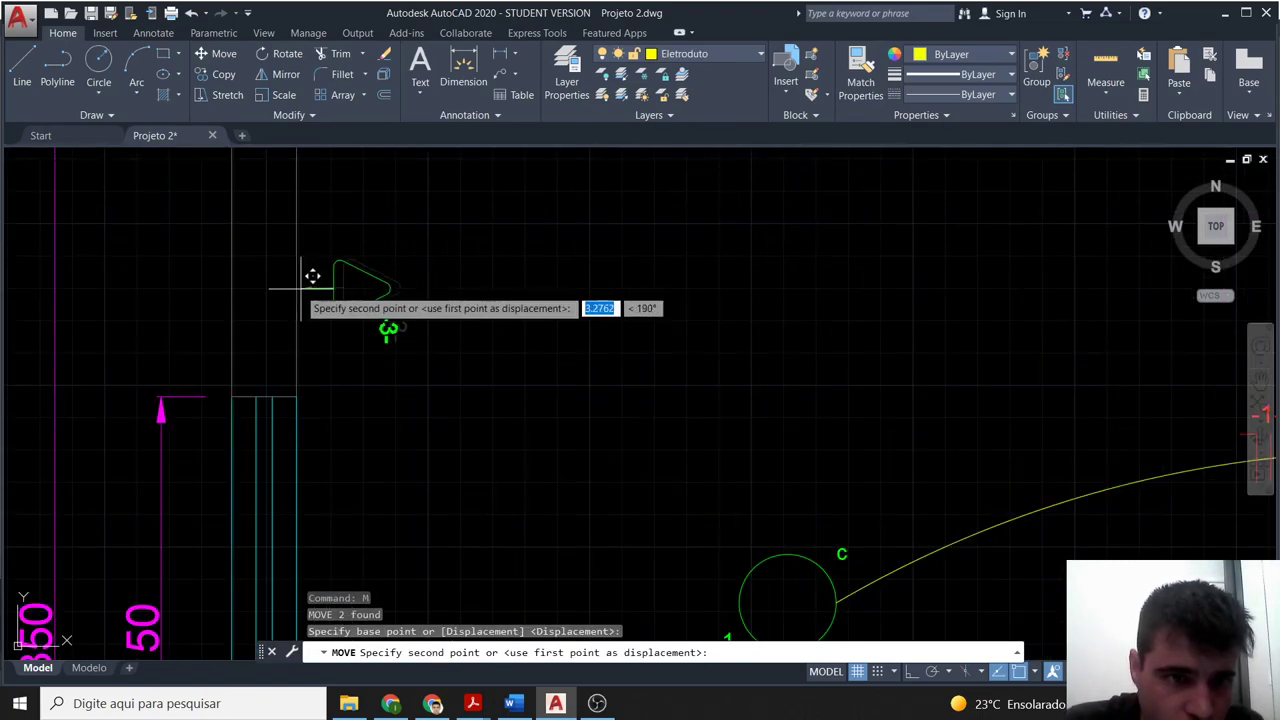
{"action": "left_click", "coordinate": [294, 283]}
{"action": "scroll", "coordinate": [400, 310], "scroll_direction": "down", "scroll_amount": 5}
{"action": "middle_click_drag", "start_coordinate": [665, 334], "coordinate": [504, 277]}
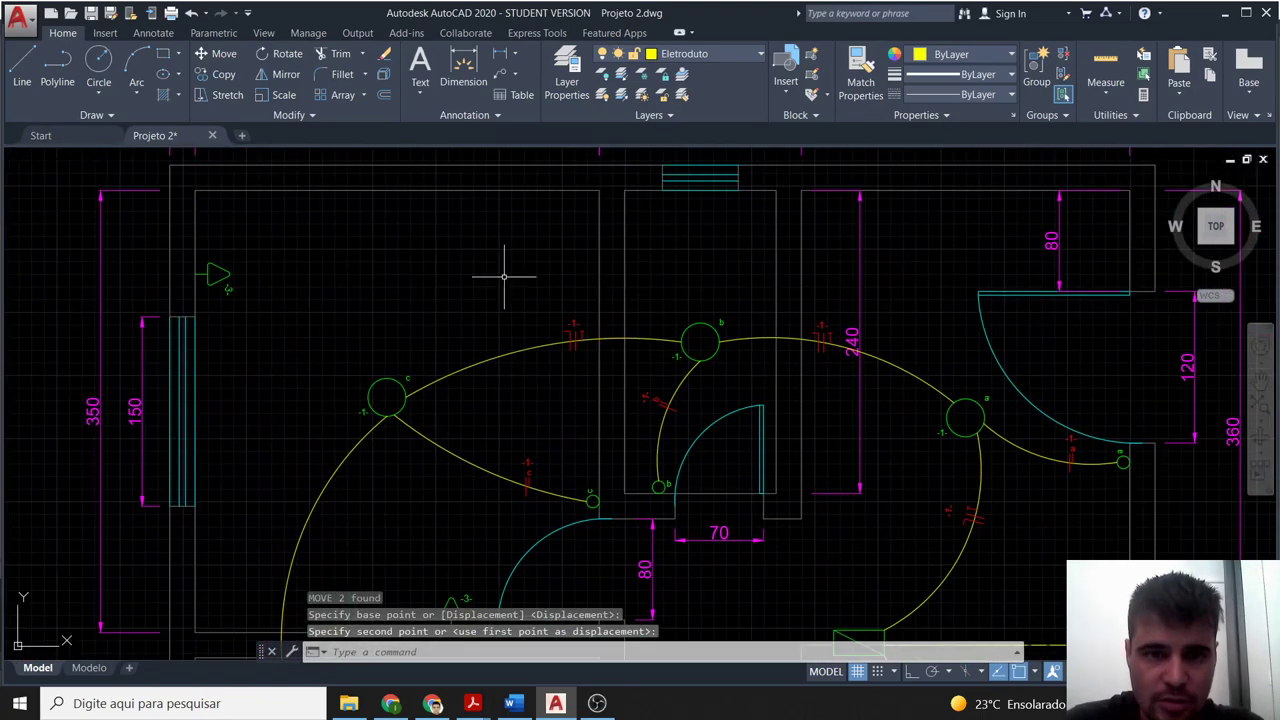
Paste another triangle near the room's top and rotate it 180 degrees.
{"action": "key", "text": "ctrl+v"}
{"action": "left_click", "coordinate": [501, 240]}
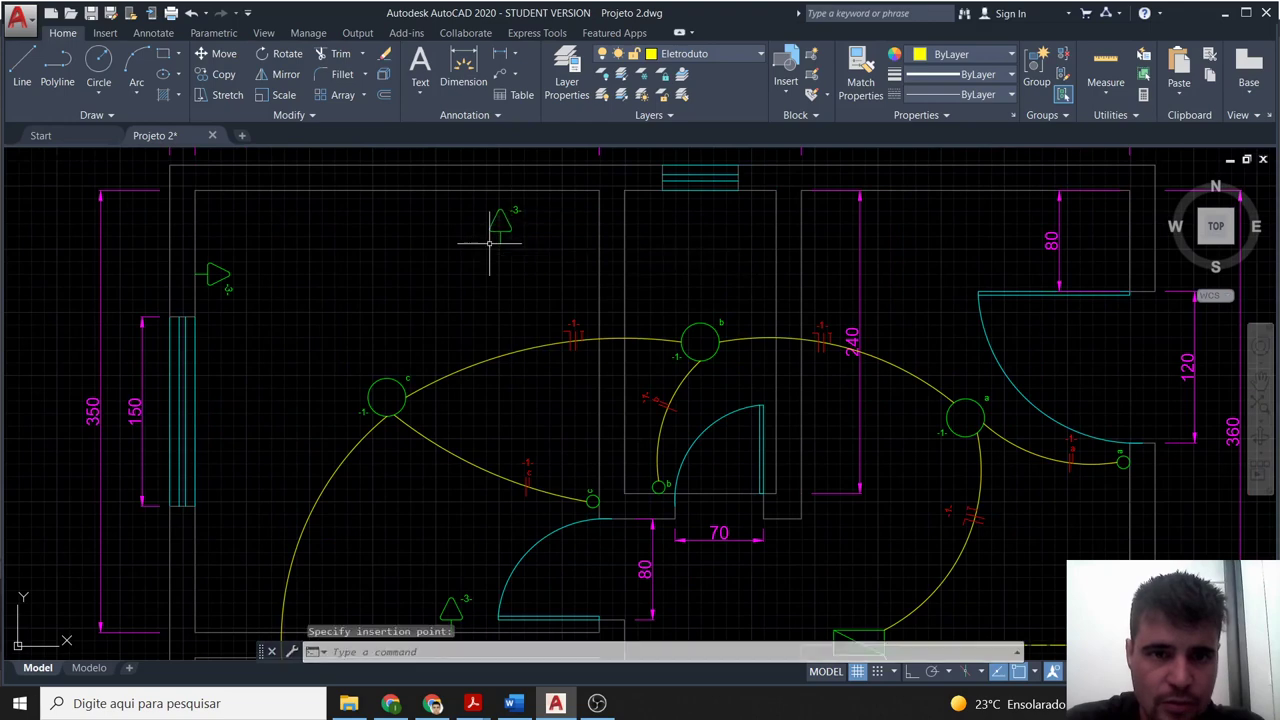
{"action": "left_click", "coordinate": [549, 257]}
{"action": "left_click", "coordinate": [476, 205]}
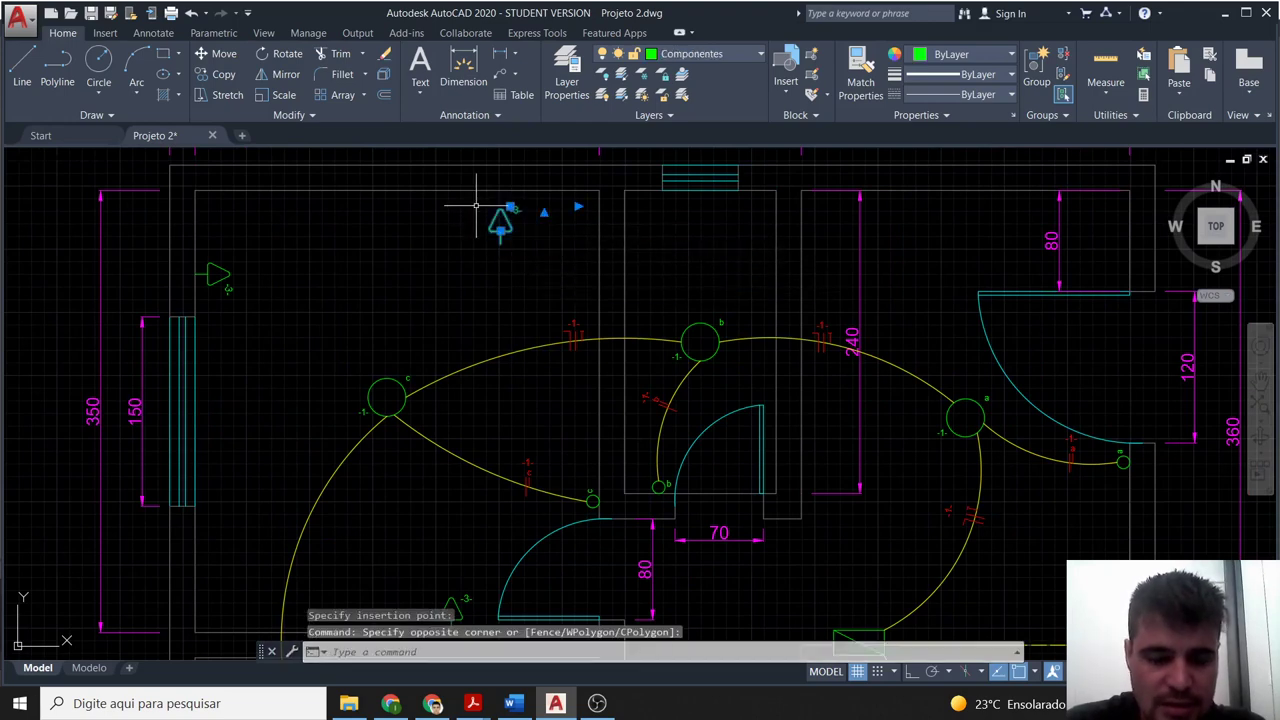
{"action": "type", "text": "ro"}
{"action": "key", "text": "Return"}
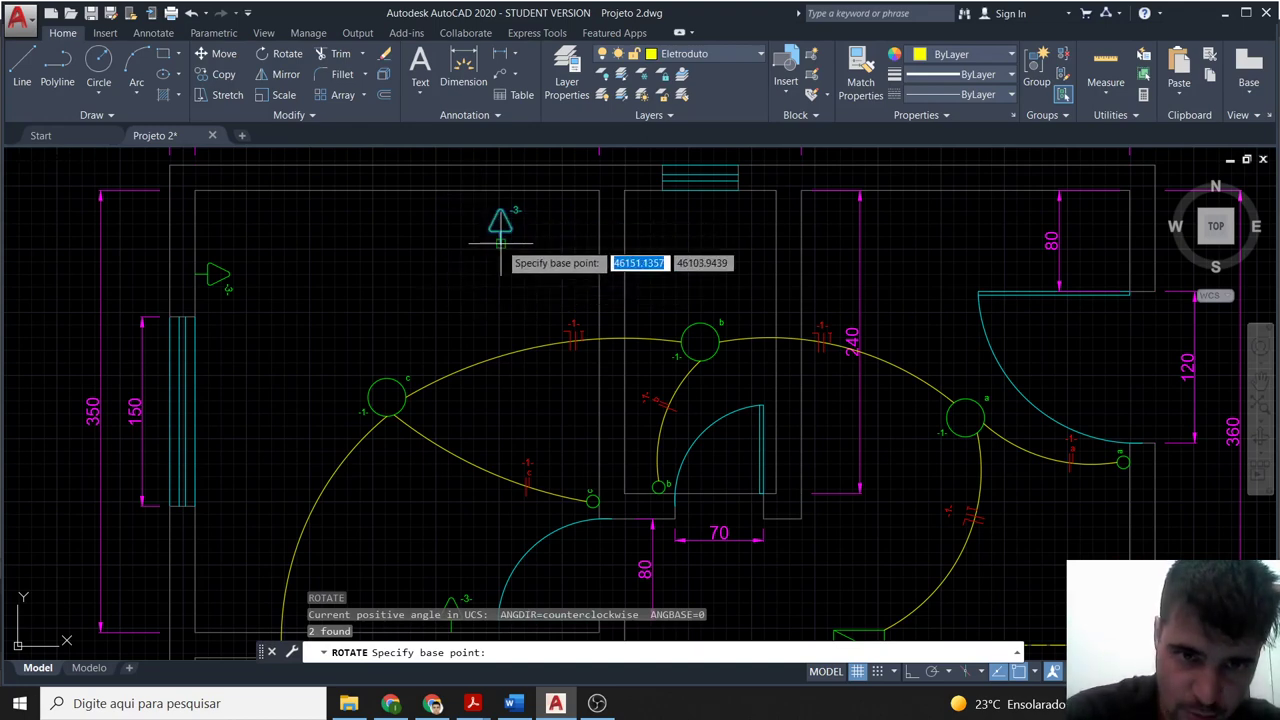
{"action": "left_click", "coordinate": [501, 242]}
{"action": "type", "text": "0"}
{"action": "key", "text": "Return"}
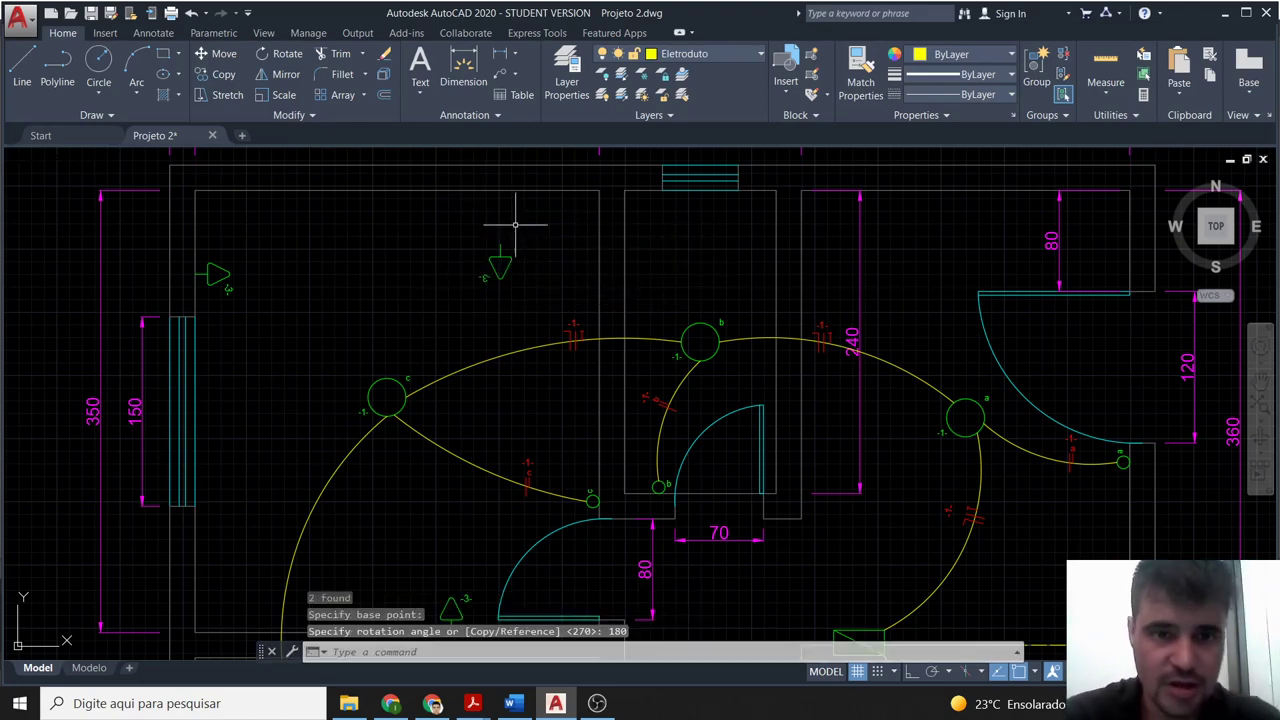
Move the flipped triangle to sit just below the top wall.
{"action": "left_click", "coordinate": [514, 292]}
{"action": "left_click", "coordinate": [469, 224]}
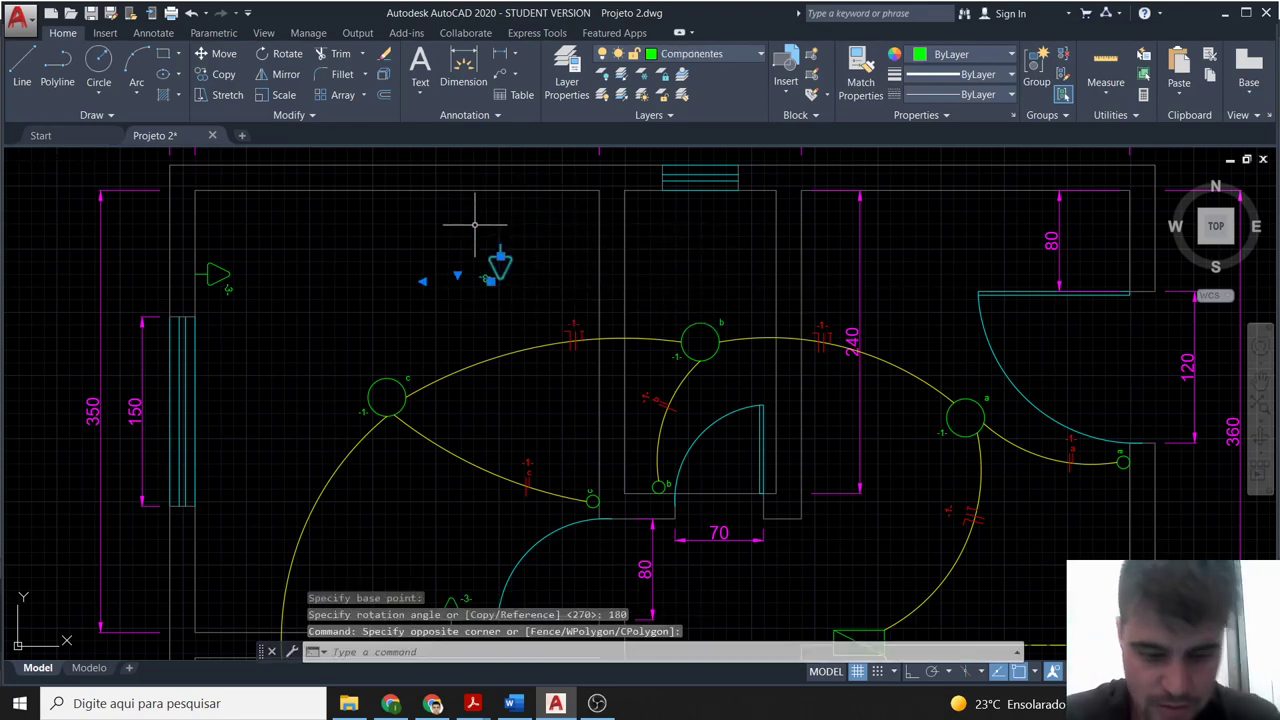
{"action": "type", "text": "m"}
{"action": "key", "text": "Return"}
{"action": "left_click", "coordinate": [499, 243]}
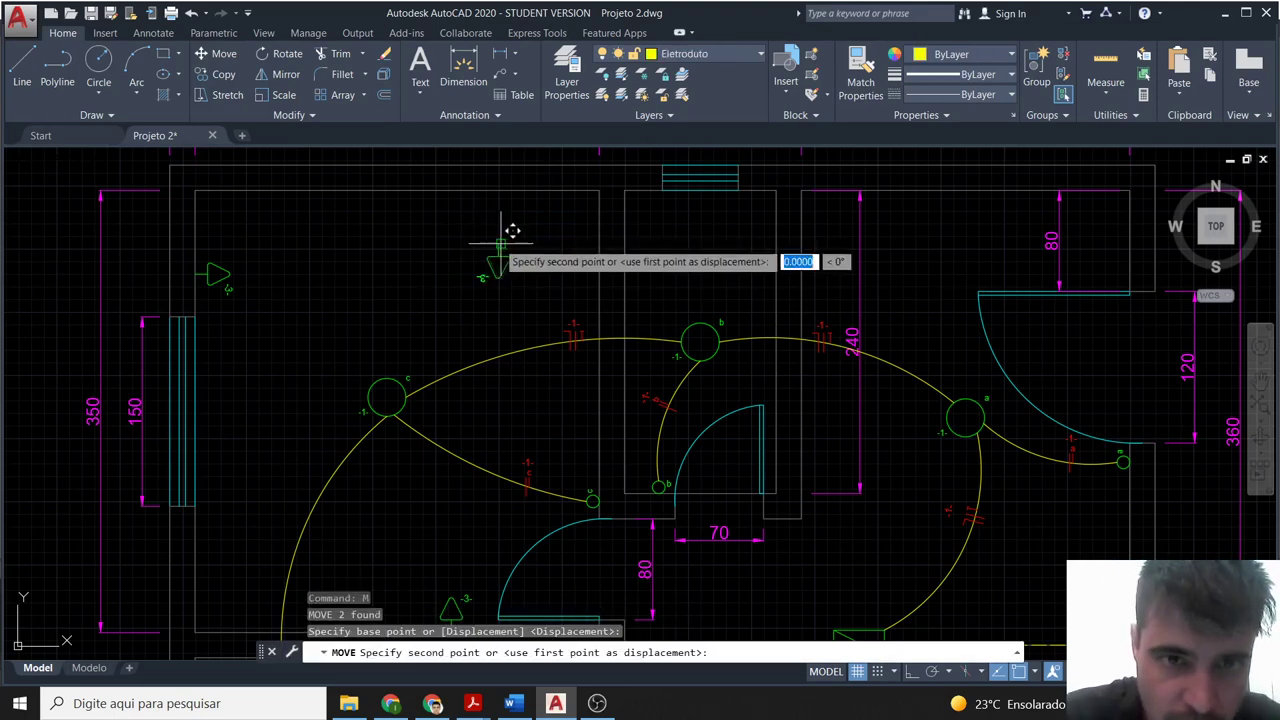
{"action": "left_click", "coordinate": [531, 188]}
Change the top-wall triangle's label to -2-, then inspect the -3- label by the left switch.
{"action": "double_click", "coordinate": [515, 216]}
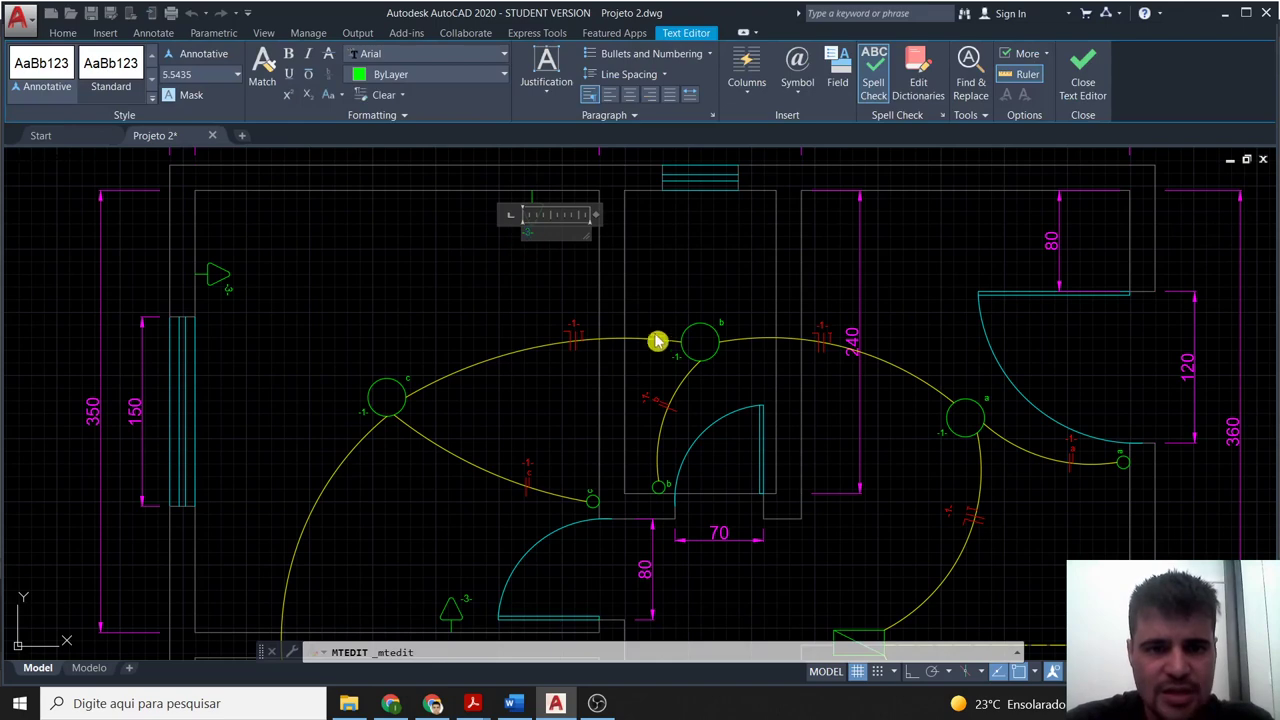
{"action": "type", "text": "3"}
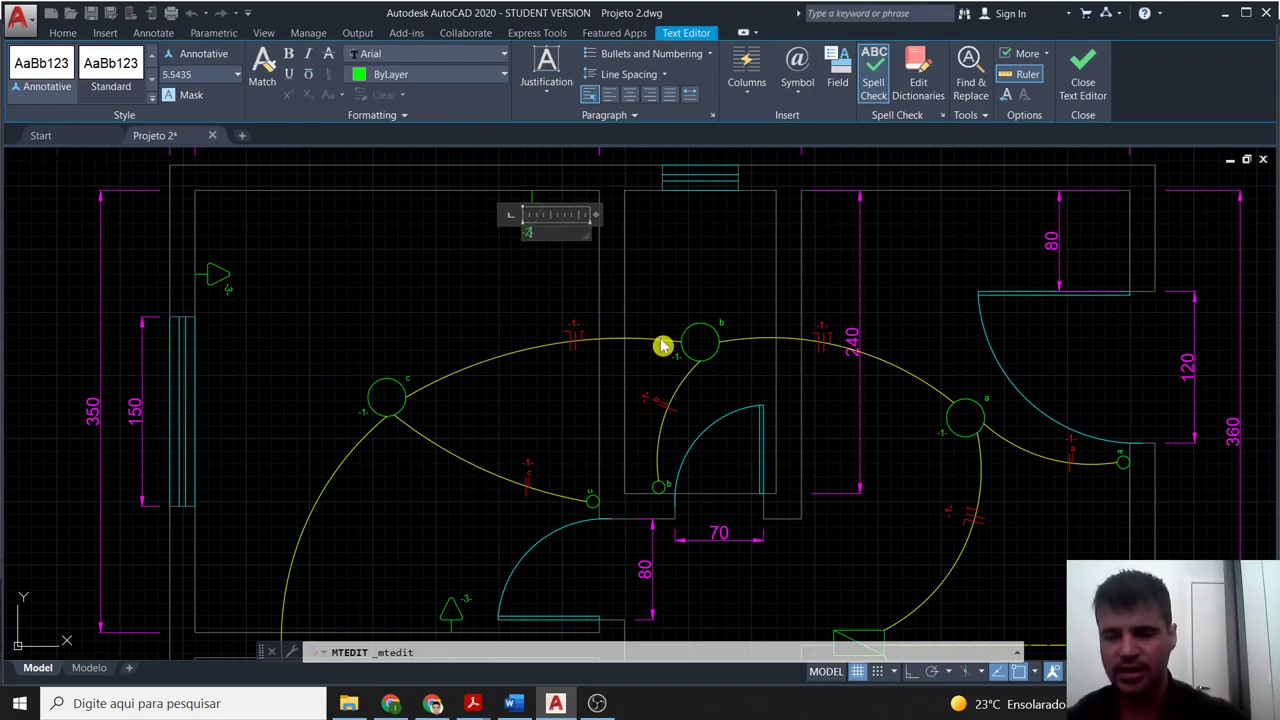
{"action": "left_click", "coordinate": [517, 298]}
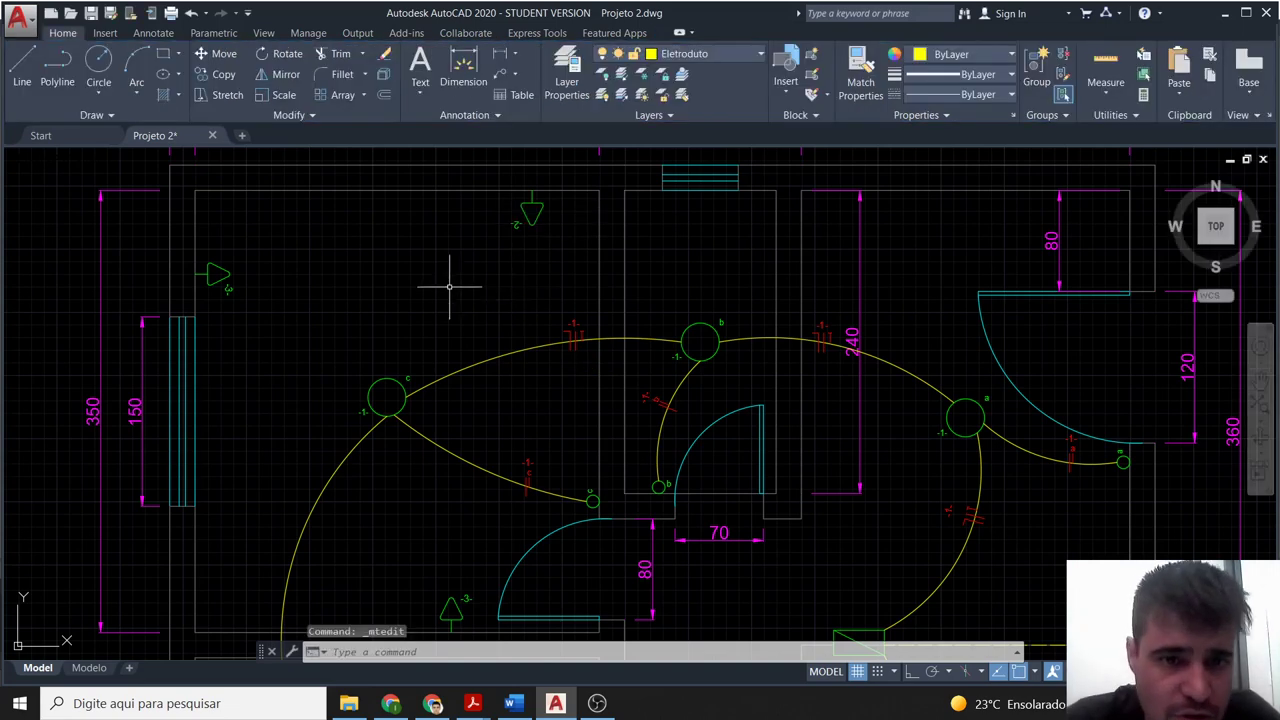
{"action": "left_click", "coordinate": [230, 288]}
{"action": "double_click", "coordinate": [236, 287]}
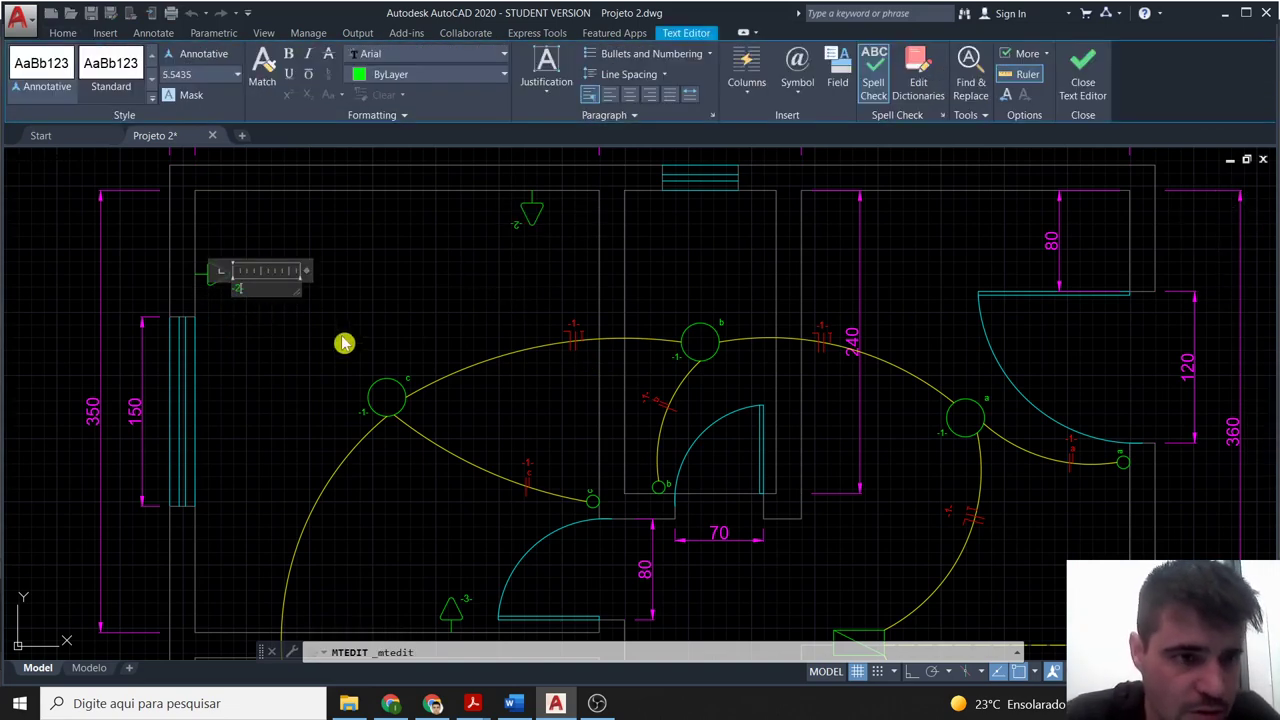
{"action": "left_click", "coordinate": [405, 318]}
Pan around the plan and select the top switch's label.
{"action": "middle_click_drag", "start_coordinate": [407, 357], "coordinate": [424, 232]}
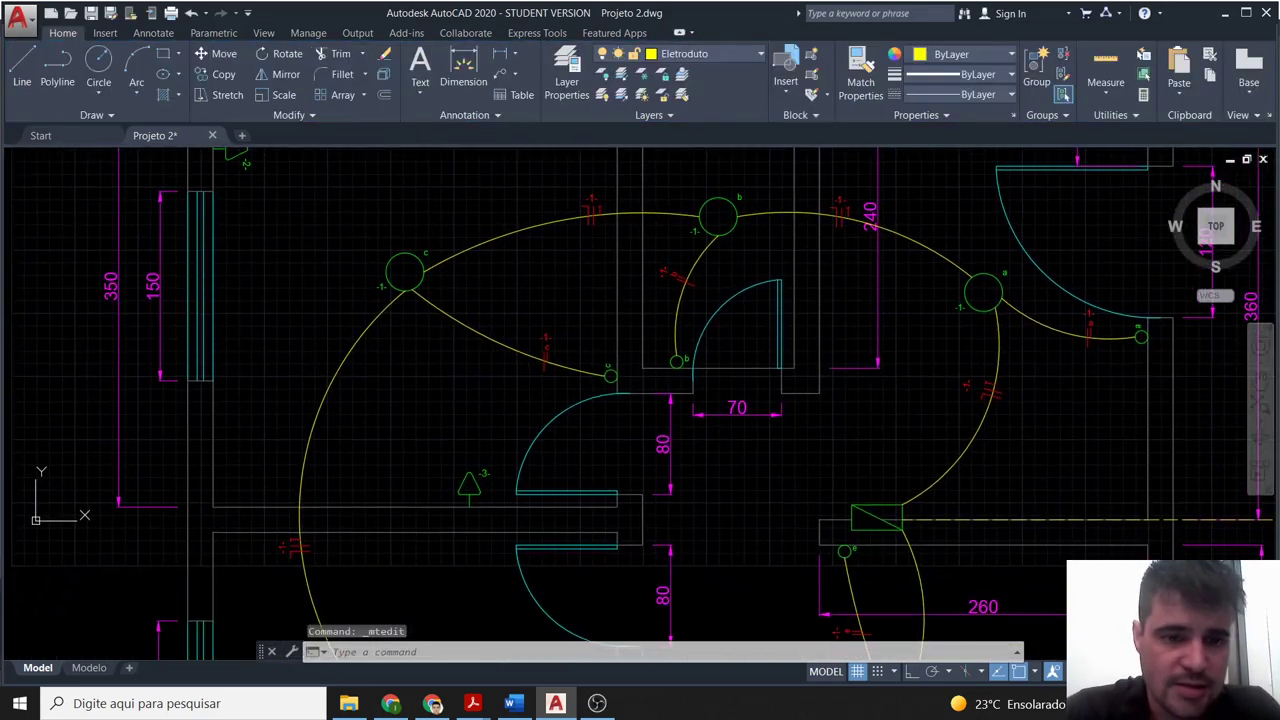
{"action": "middle_click_drag", "start_coordinate": [560, 170], "coordinate": [520, 339]}
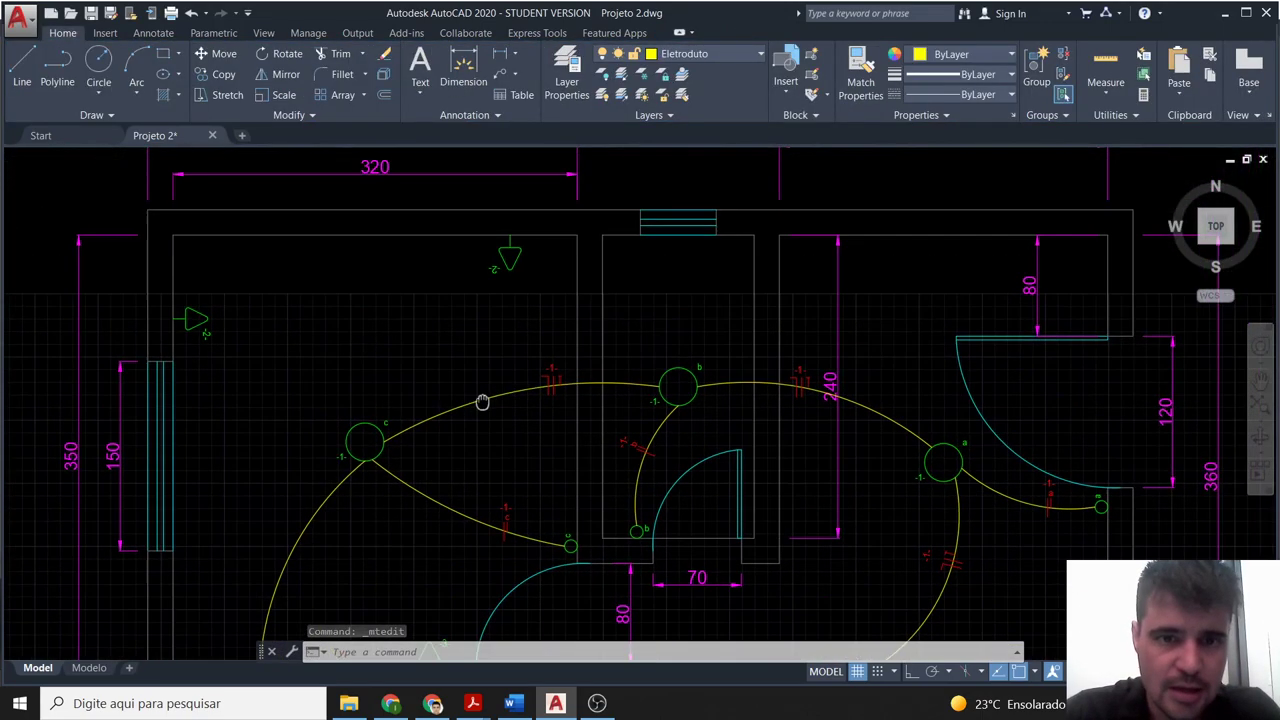
{"action": "left_click", "coordinate": [492, 273]}
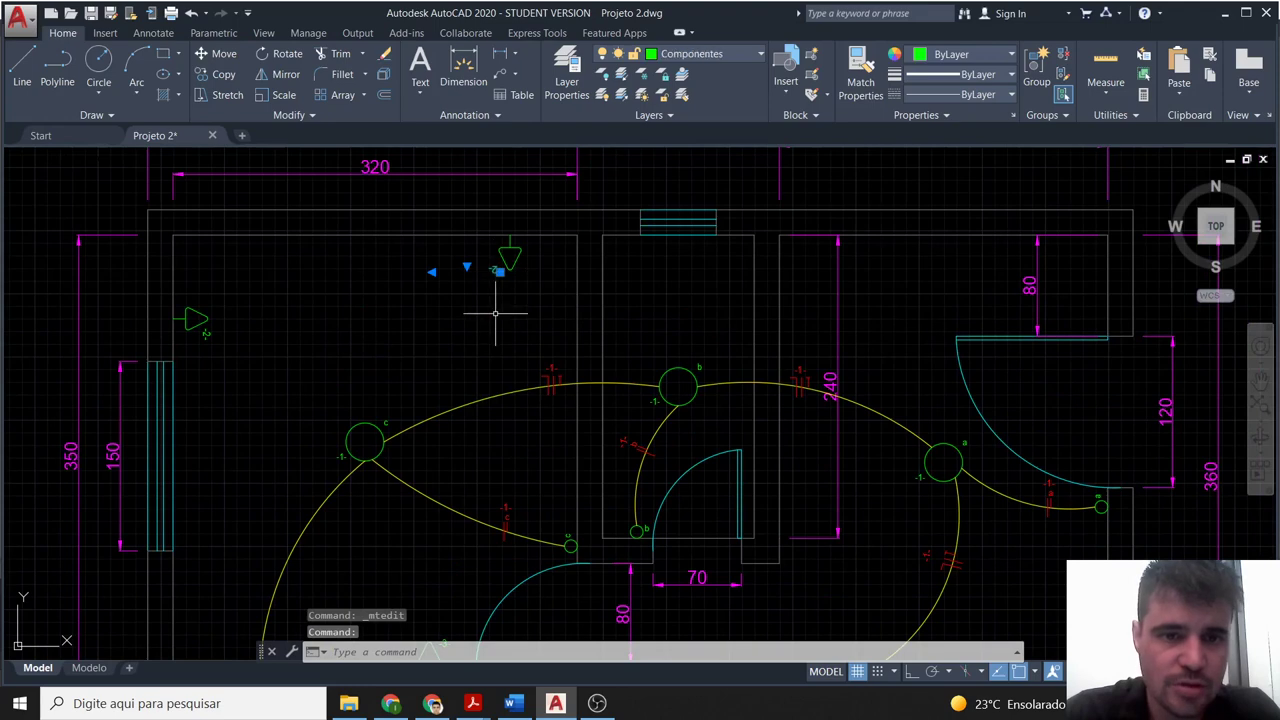
{"action": "key", "text": "Escape"}
{"action": "middle_click_drag", "start_coordinate": [468, 393], "coordinate": [461, 303]}
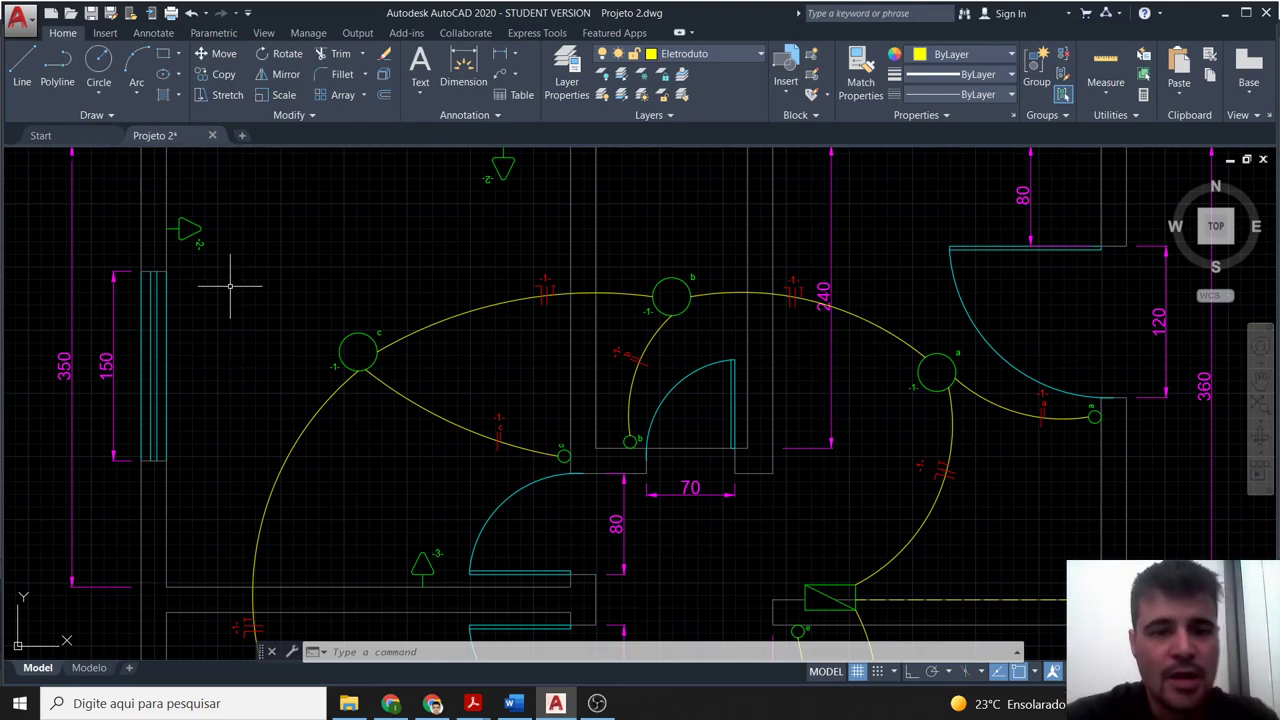
{"action": "left_click", "coordinate": [490, 176]}
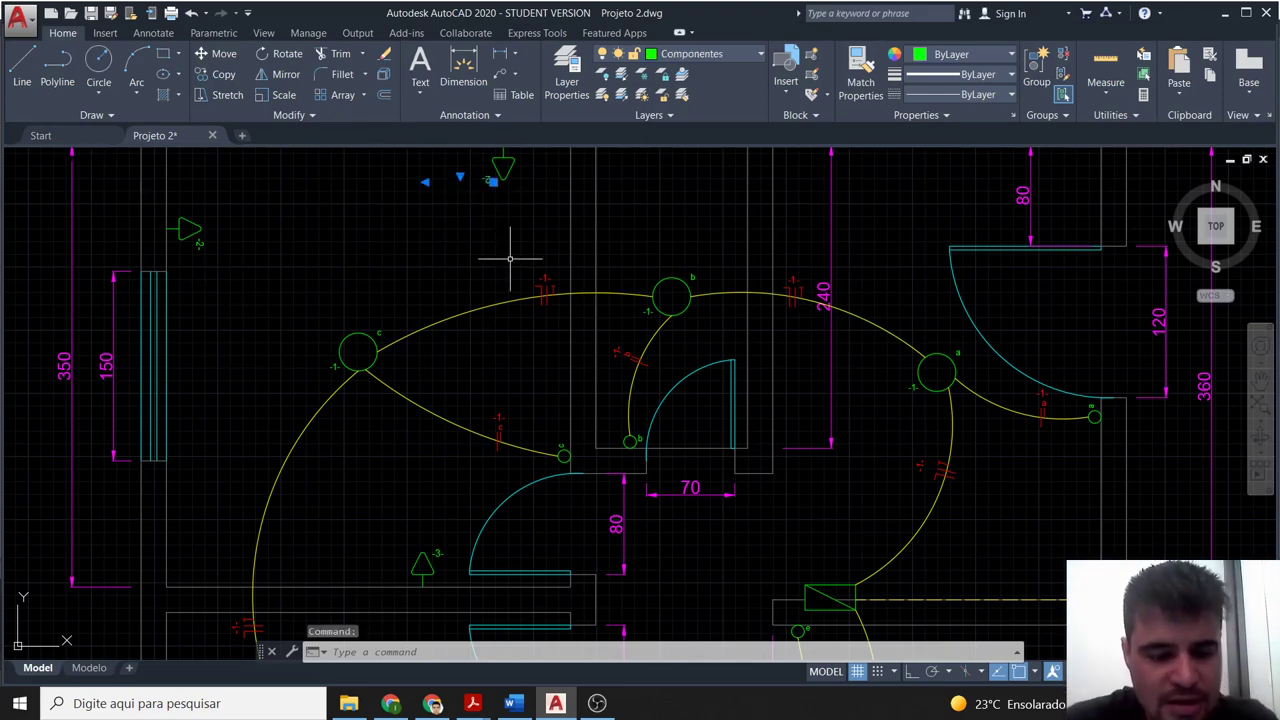
Rotate the top switch's label 180 degrees so it reads upright.
{"action": "type", "text": "ro"}
{"action": "key", "text": "Return"}
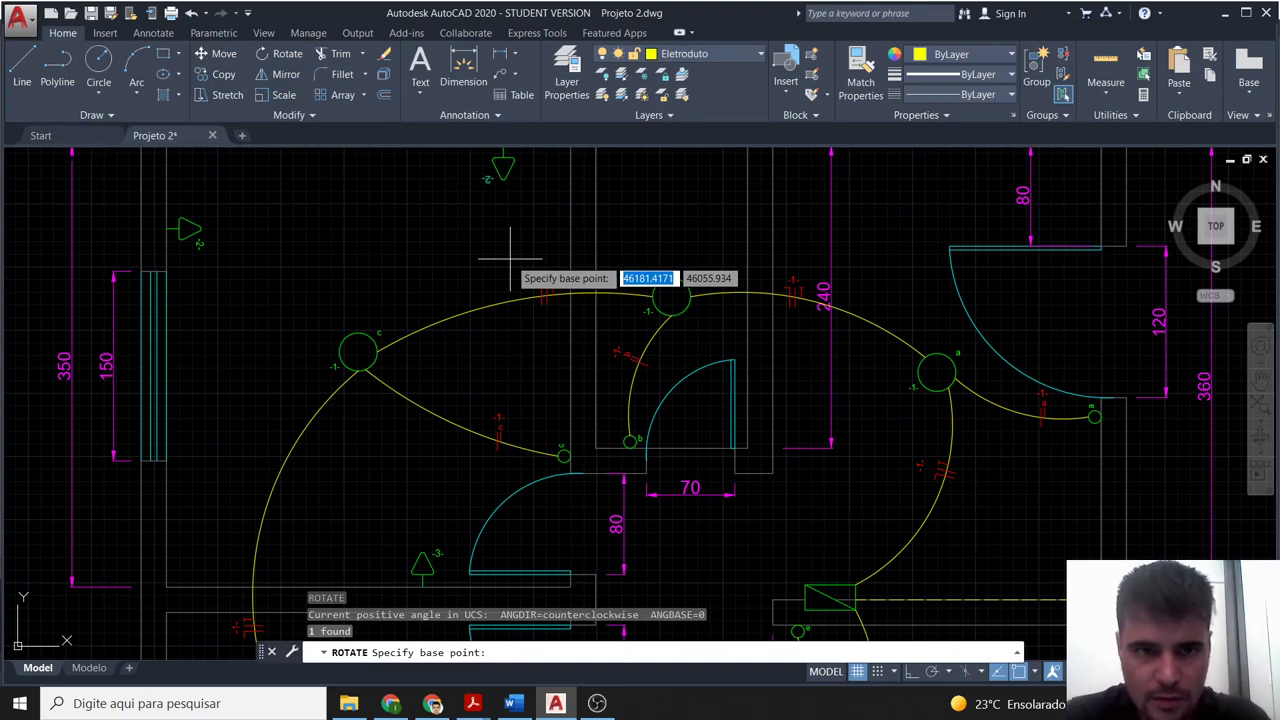
{"action": "left_click", "coordinate": [496, 180]}
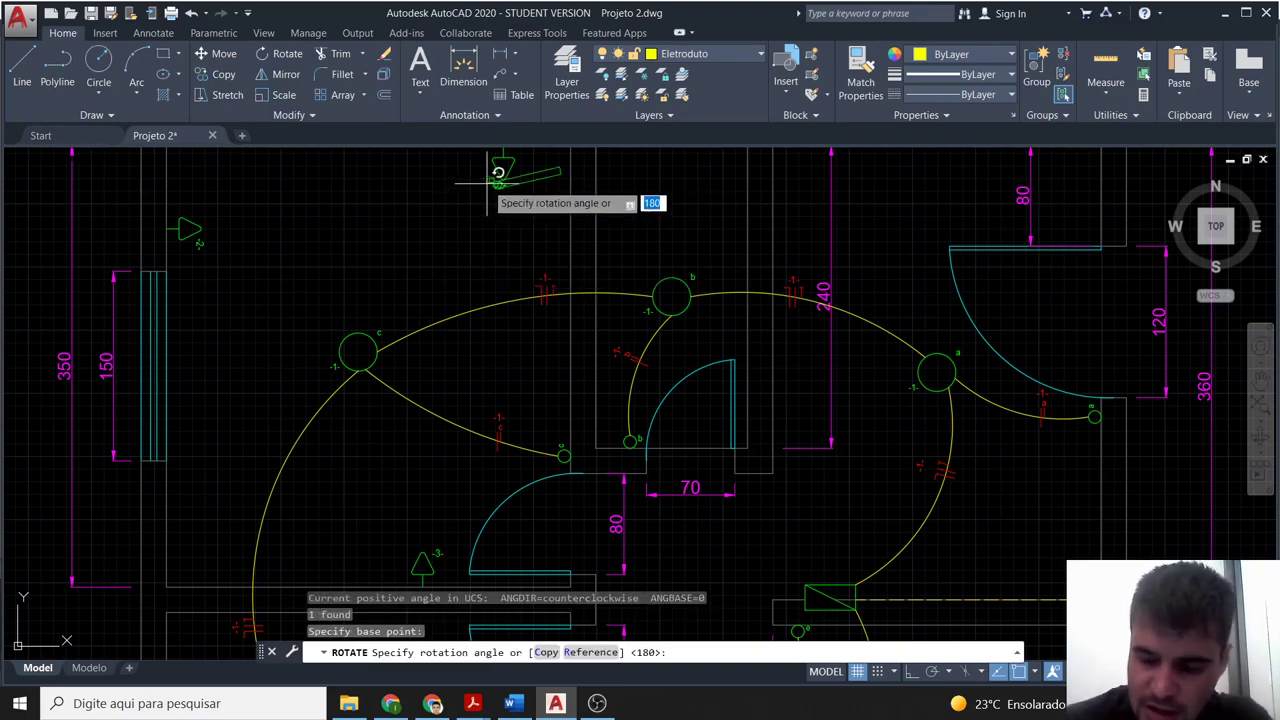
{"action": "type", "text": "18"}
{"action": "key", "text": "Return"}
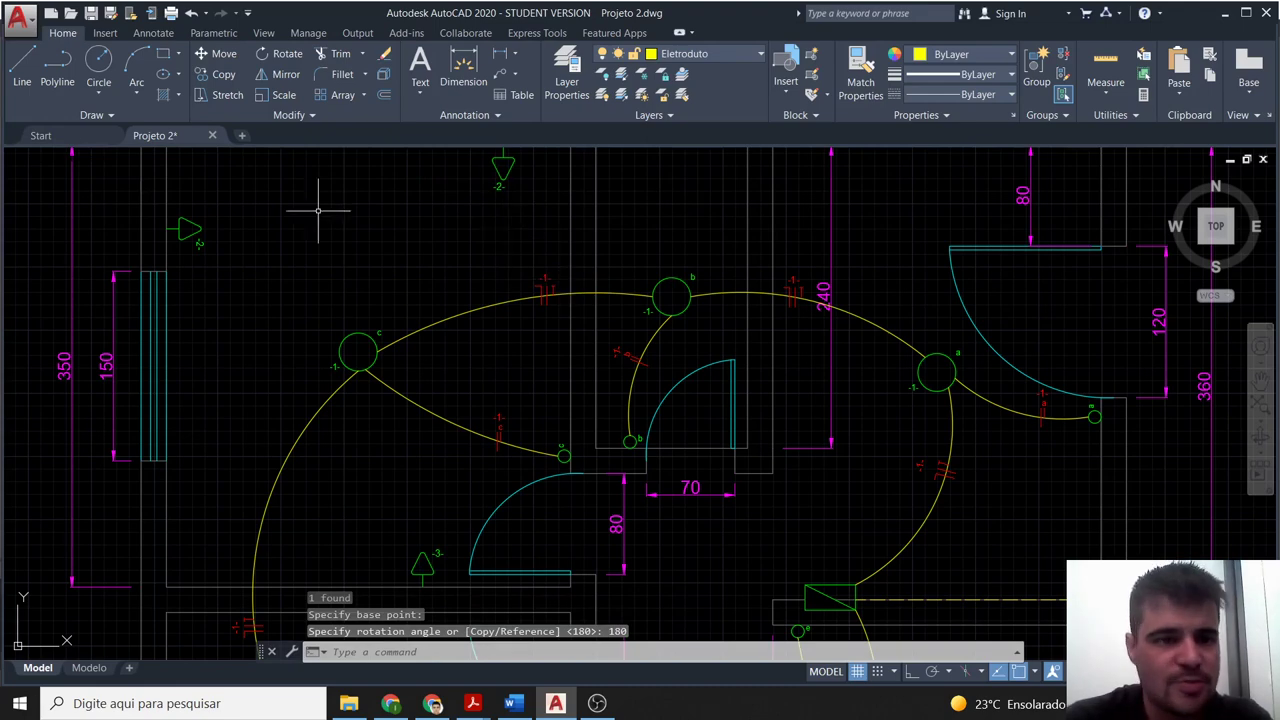
Rotate the left switch's label 180 degrees to turn it upright.
{"action": "double_click", "coordinate": [201, 244]}
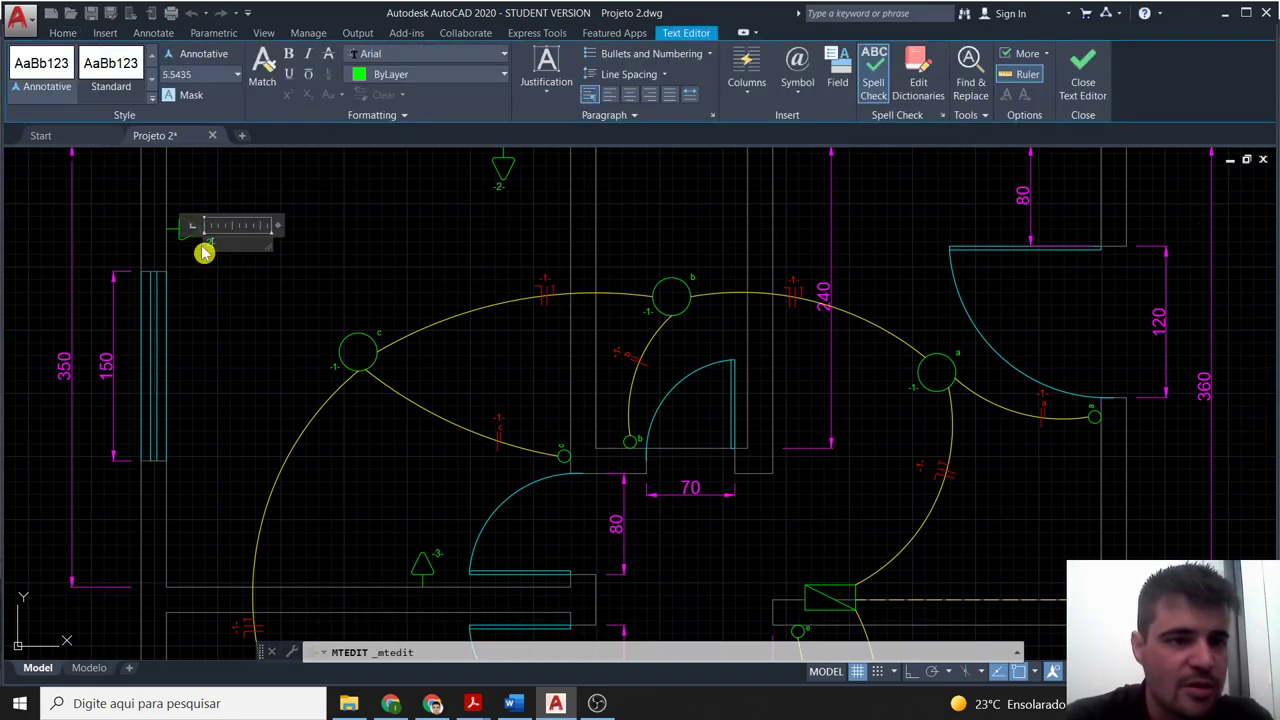
{"action": "key", "text": "Escape"}
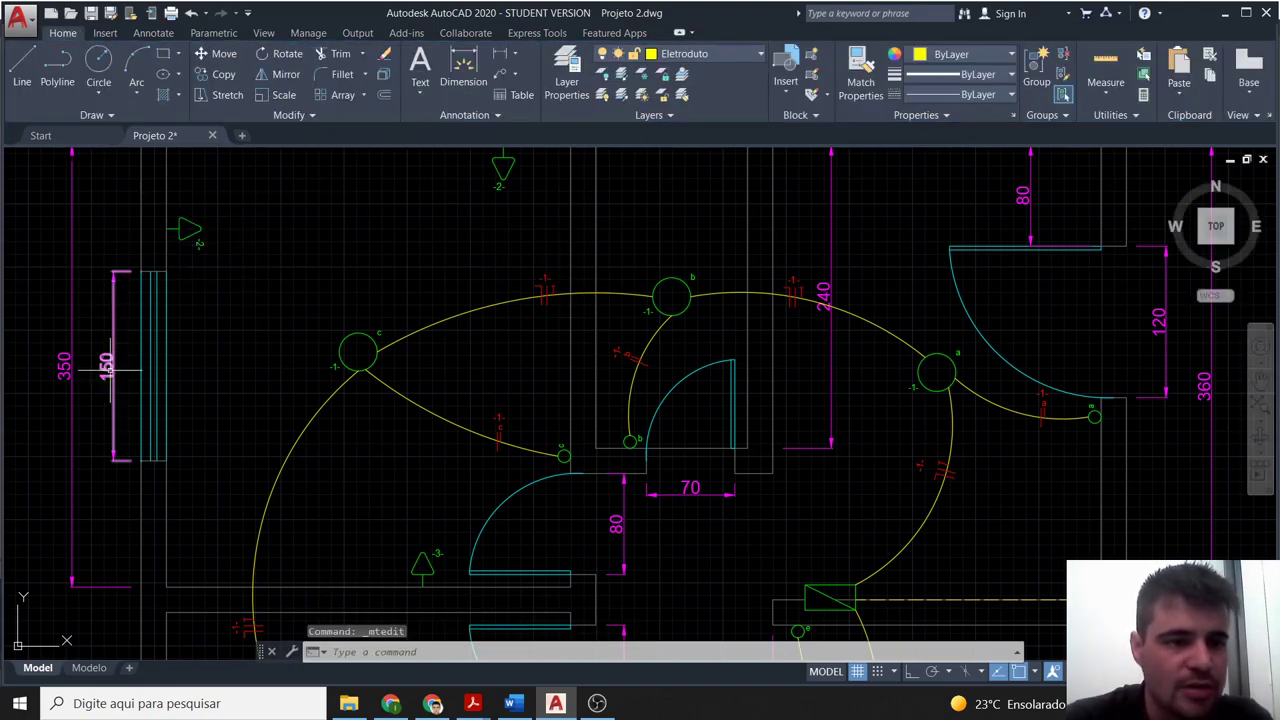
{"action": "left_click", "coordinate": [201, 244]}
{"action": "type", "text": "ro"}
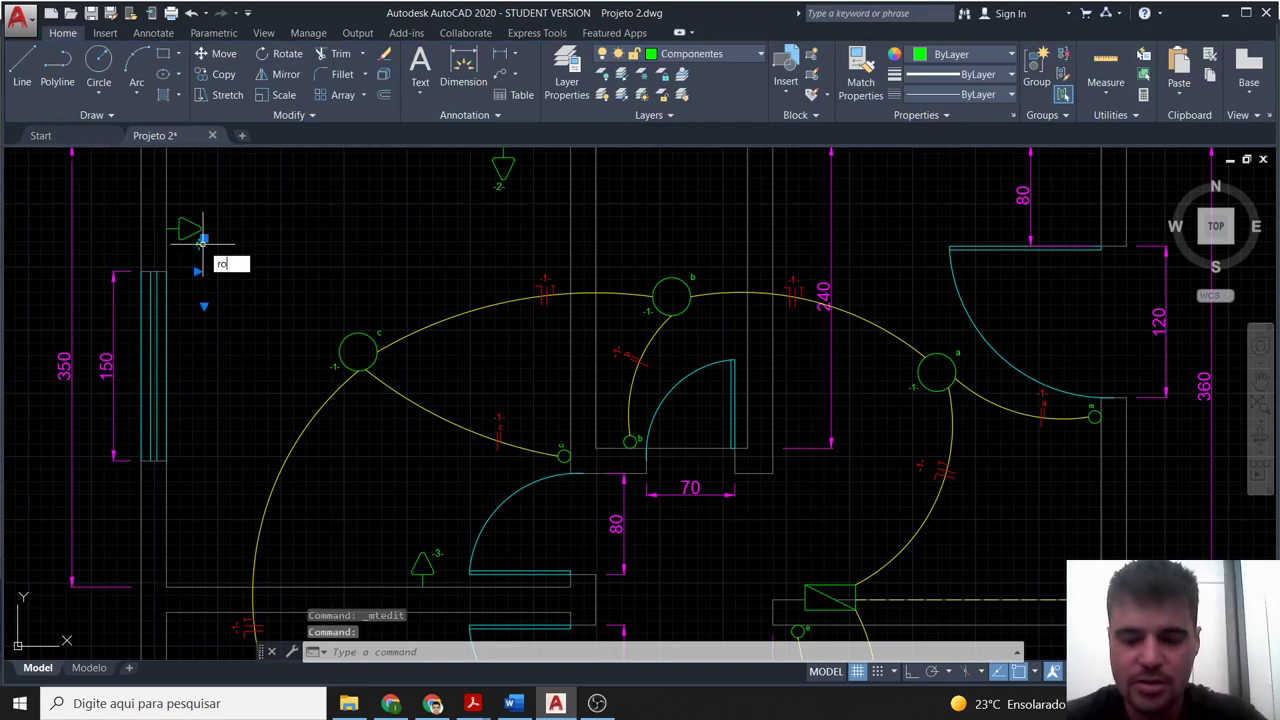
{"action": "key", "text": "Return"}
{"action": "left_click", "coordinate": [201, 239]}
{"action": "type", "text": "18"}
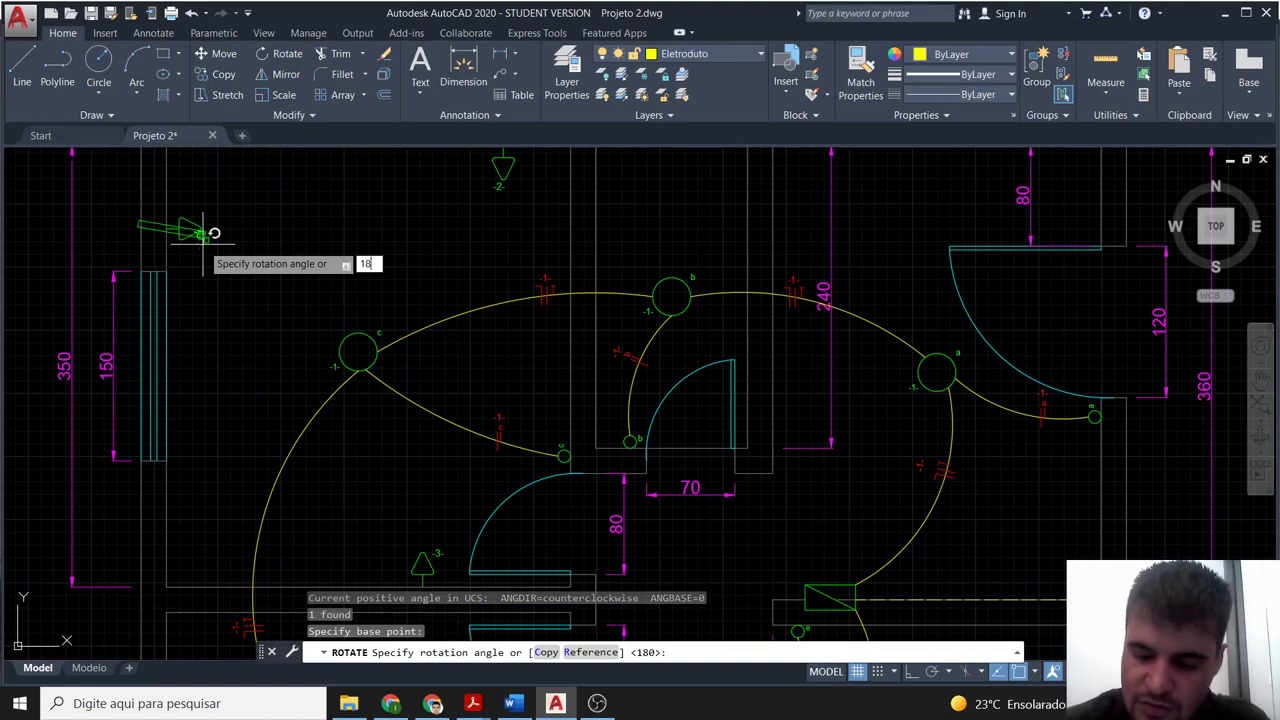
{"action": "key", "text": "Return"}
{"action": "left_click", "coordinate": [321, 263]}
{"action": "scroll", "coordinate": [321, 263], "scroll_direction": "down", "scroll_amount": 1}
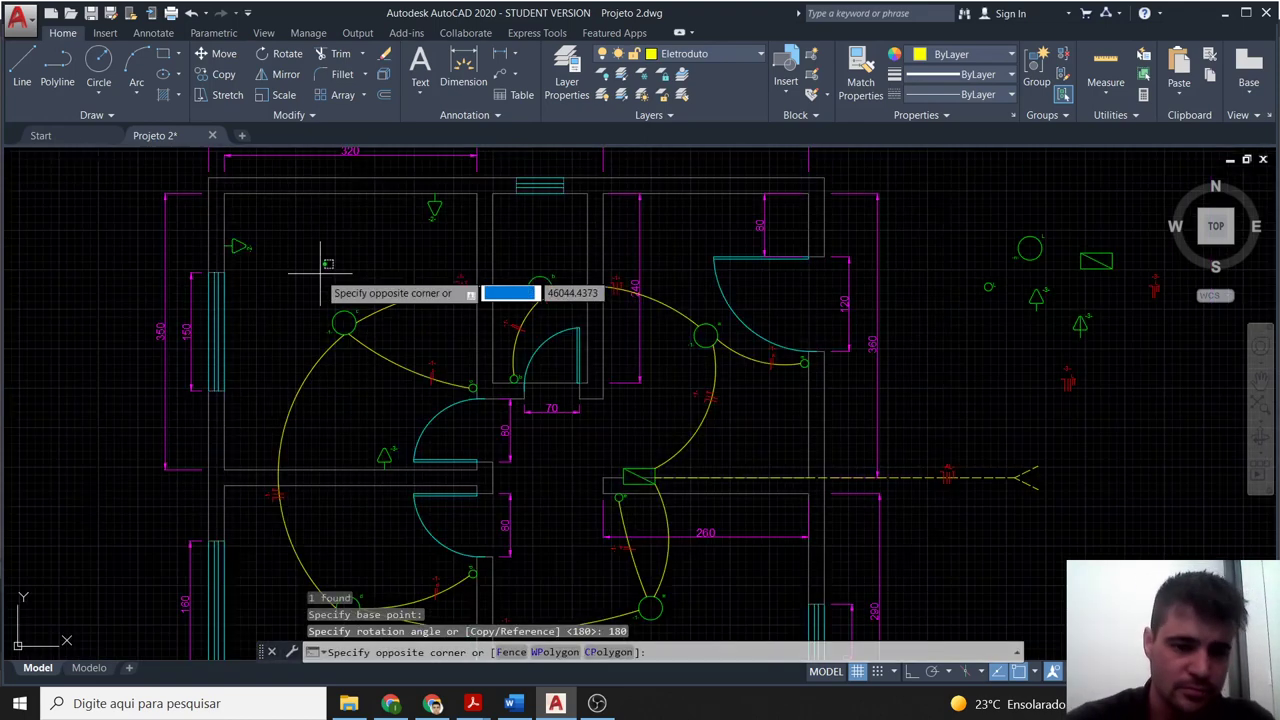
{"action": "key", "text": "Escape"}
{"action": "scroll", "coordinate": [334, 423], "scroll_direction": "up", "scroll_amount": 2}
{"action": "scroll", "coordinate": [446, 508], "scroll_direction": "up", "scroll_amount": 2}
{"action": "scroll", "coordinate": [524, 515], "scroll_direction": "down", "scroll_amount": 2}
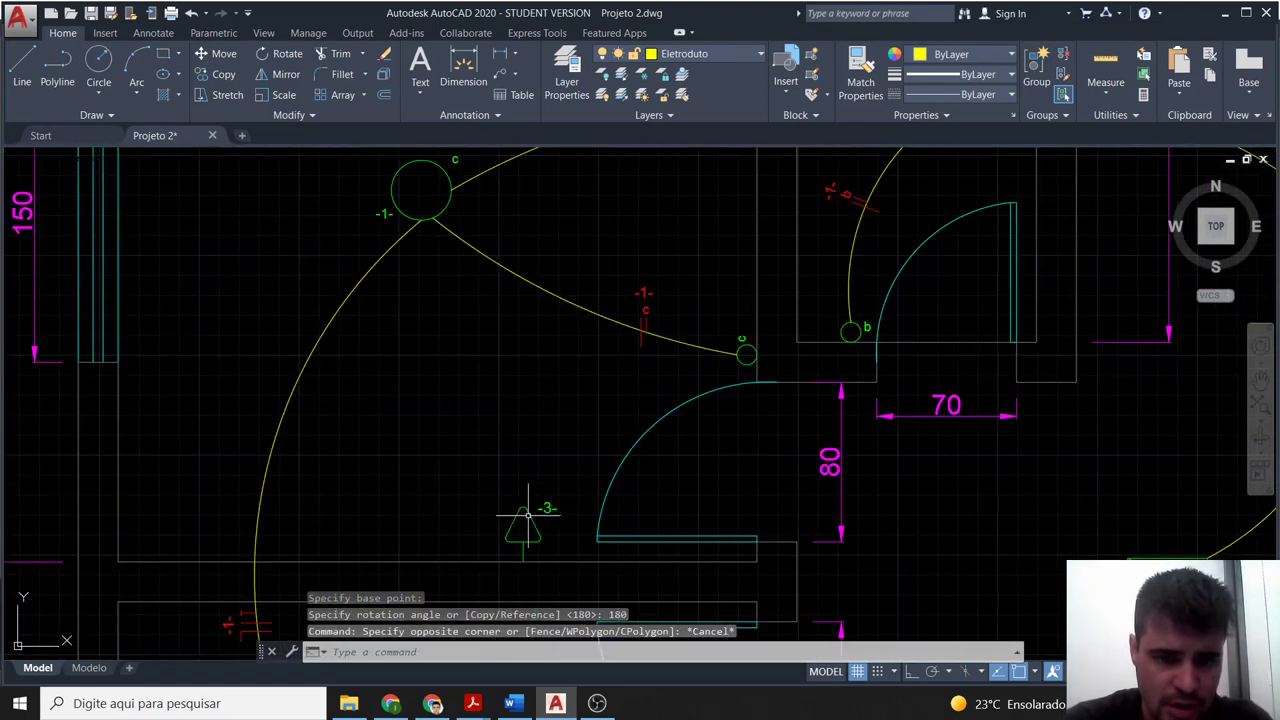
Renumber the triangle beside the left room's door from -3- to -2-.
{"action": "double_click", "coordinate": [545, 507]}
{"action": "type", "text": "2"}
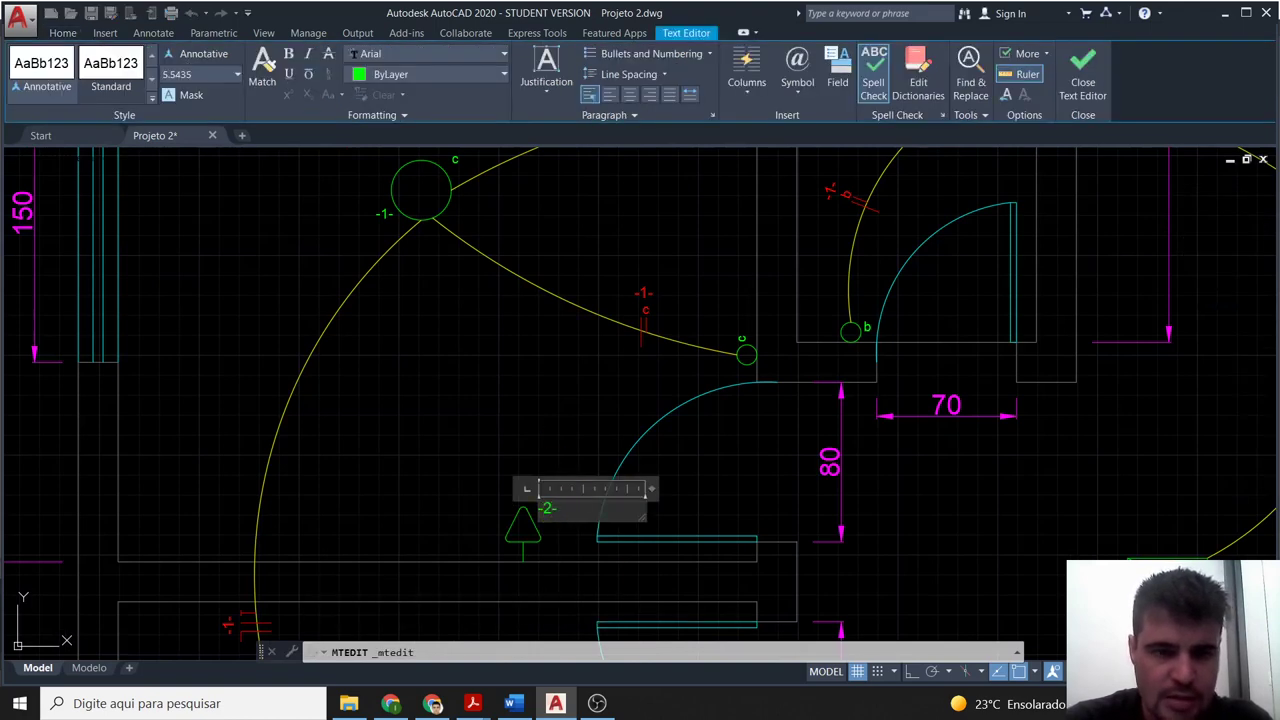
{"action": "left_click", "coordinate": [543, 371]}
{"action": "scroll", "coordinate": [548, 388], "scroll_direction": "down", "scroll_amount": 2}
{"action": "mouse_move", "coordinate": [536, 386]}
{"action": "middle_mouse_down"}
{"action": "mouse_move", "coordinate": [500, 437]}
{"action": "mouse_move", "coordinate": [443, 477]}
{"action": "middle_mouse_up"}
{"action": "scroll", "coordinate": [444, 476], "scroll_direction": "down", "scroll_amount": 2}
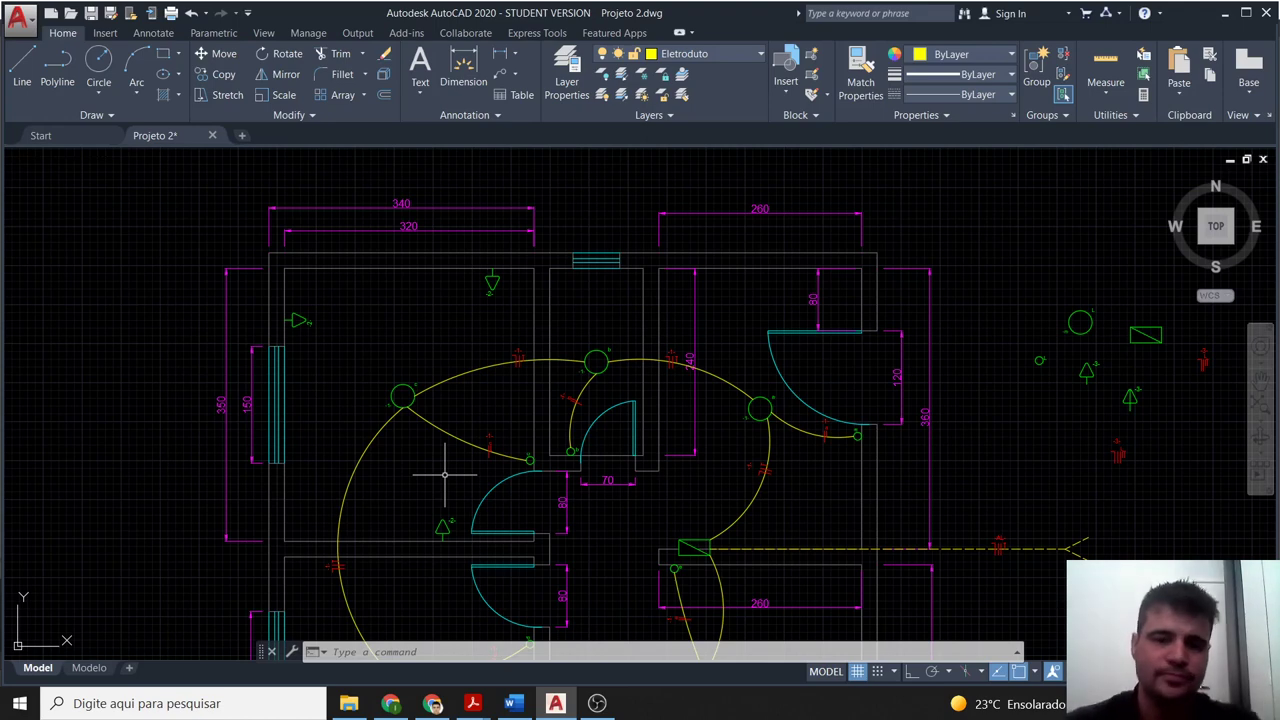
Zoom to the 240 dimension and window-select the red -1- tick on the upper conduit arc.
{"action": "type", "text": "z"}
{"action": "key", "text": "Escape"}
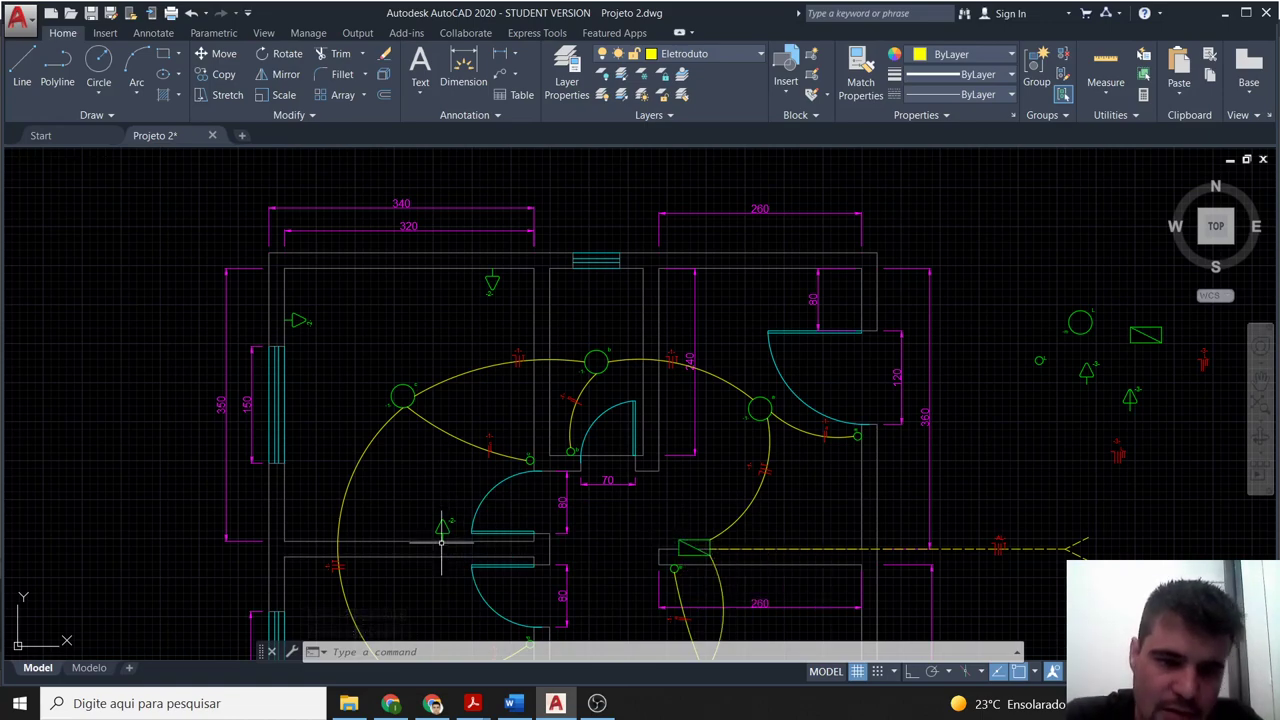
{"action": "scroll", "coordinate": [608, 571], "scroll_direction": "up", "scroll_amount": 2}
{"action": "scroll", "coordinate": [634, 508], "scroll_direction": "up", "scroll_amount": 1}
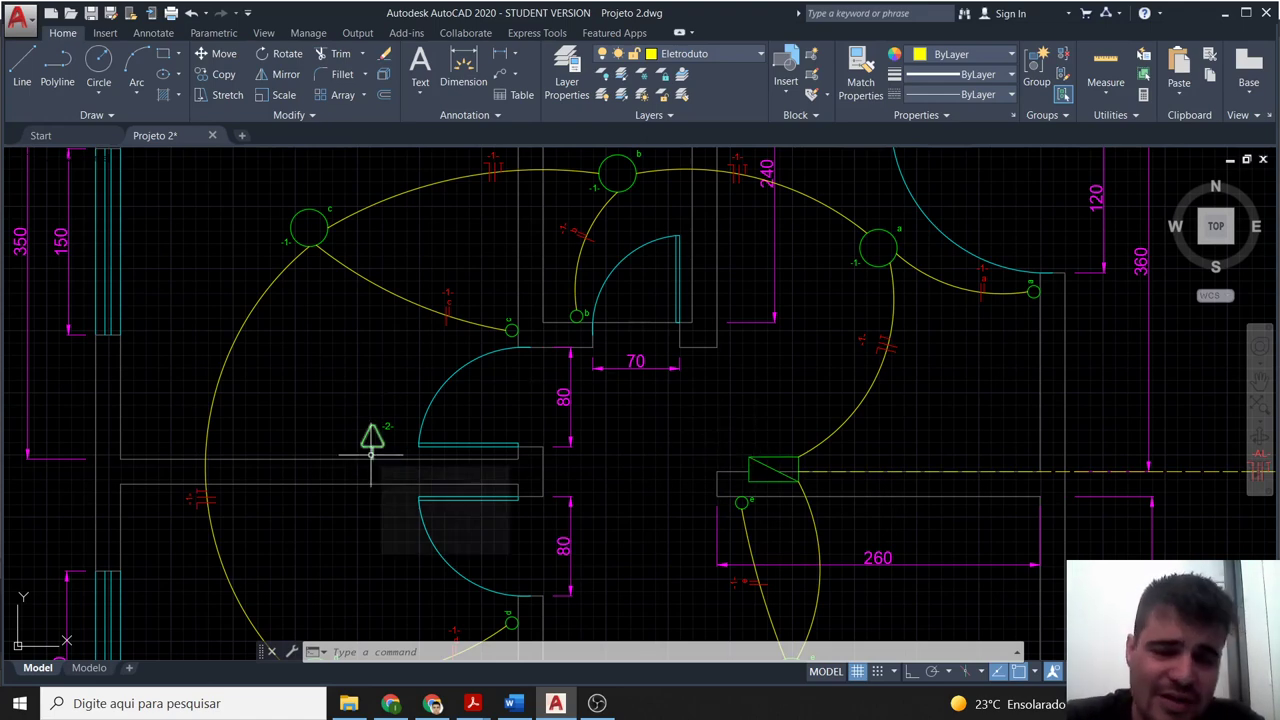
{"action": "scroll", "coordinate": [522, 550], "scroll_direction": "down", "scroll_amount": 2}
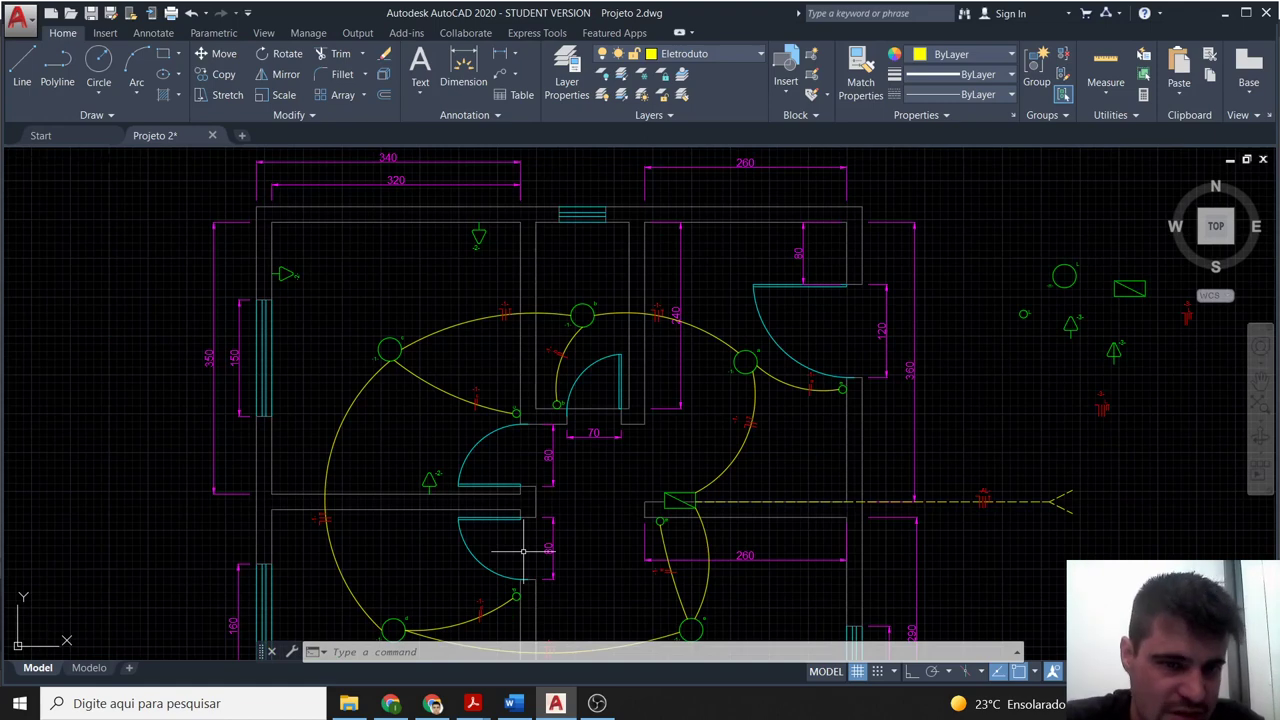
{"action": "middle_click_drag", "start_coordinate": [622, 557], "coordinate": [640, 517]}
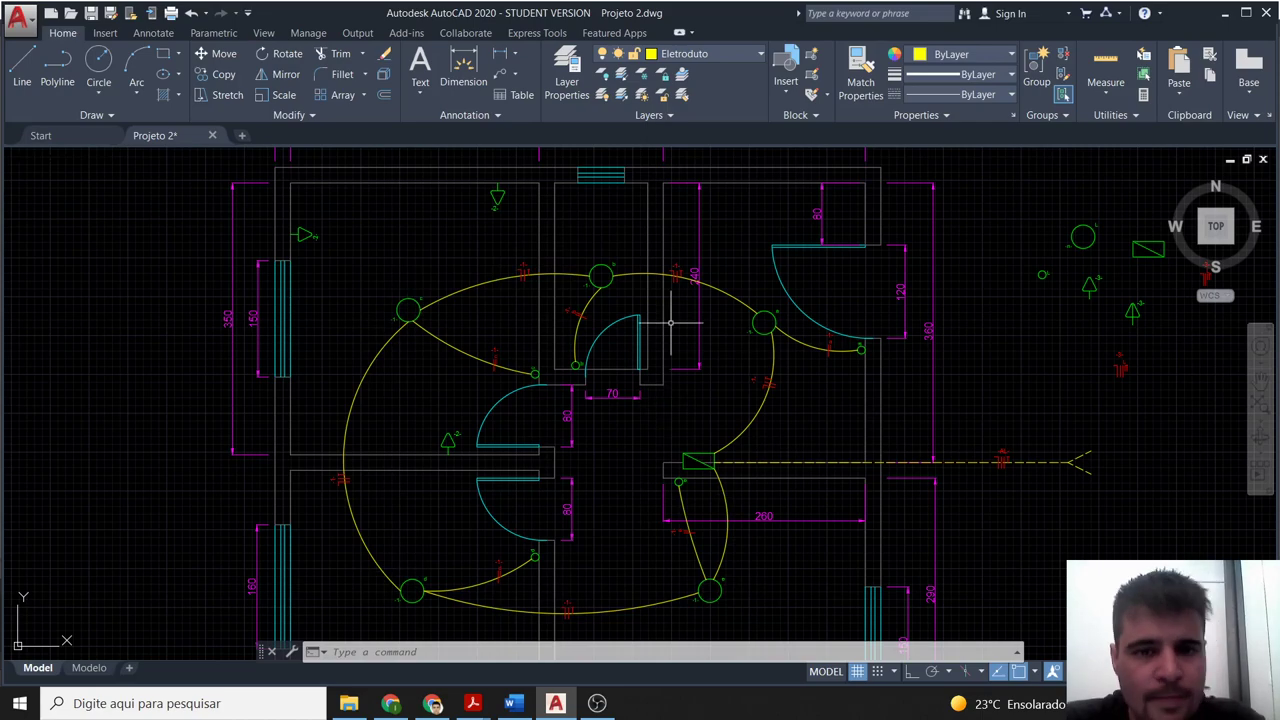
{"action": "scroll", "coordinate": [686, 360], "scroll_direction": "up", "scroll_amount": 2}
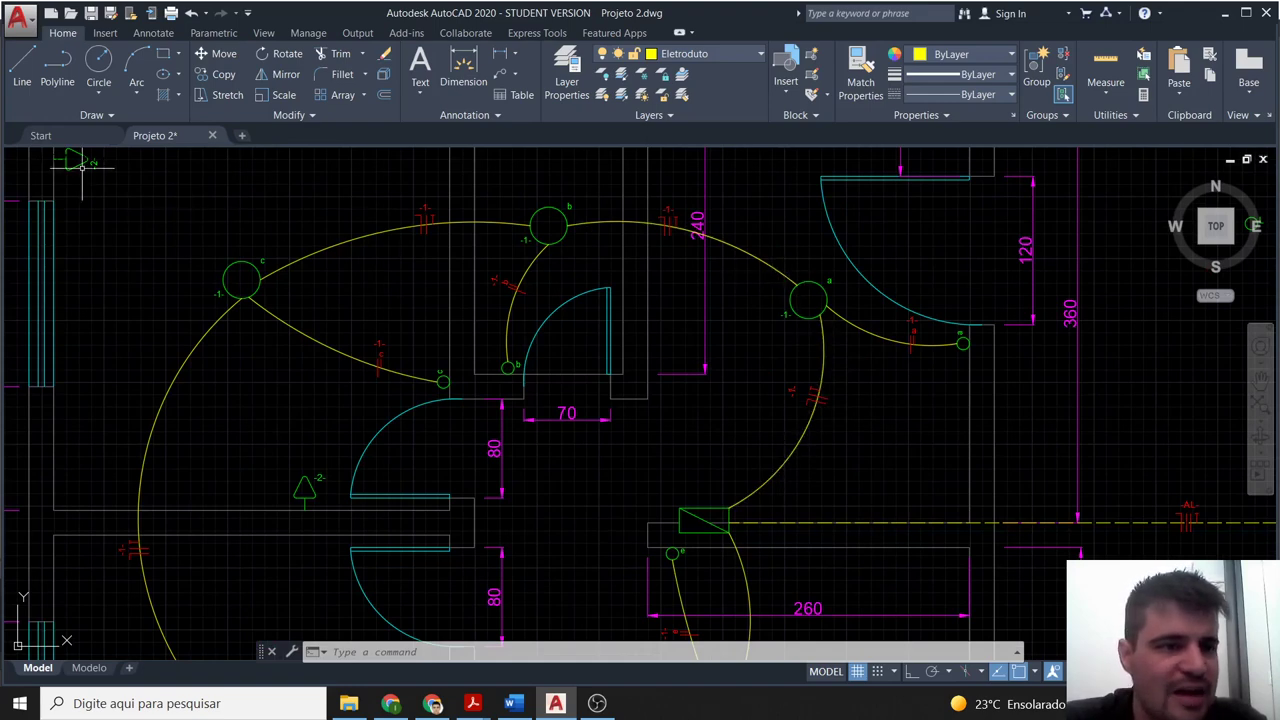
{"action": "scroll", "coordinate": [109, 195], "scroll_direction": "down", "scroll_amount": 1}
{"action": "middle_click_drag", "start_coordinate": [169, 223], "coordinate": [379, 291]}
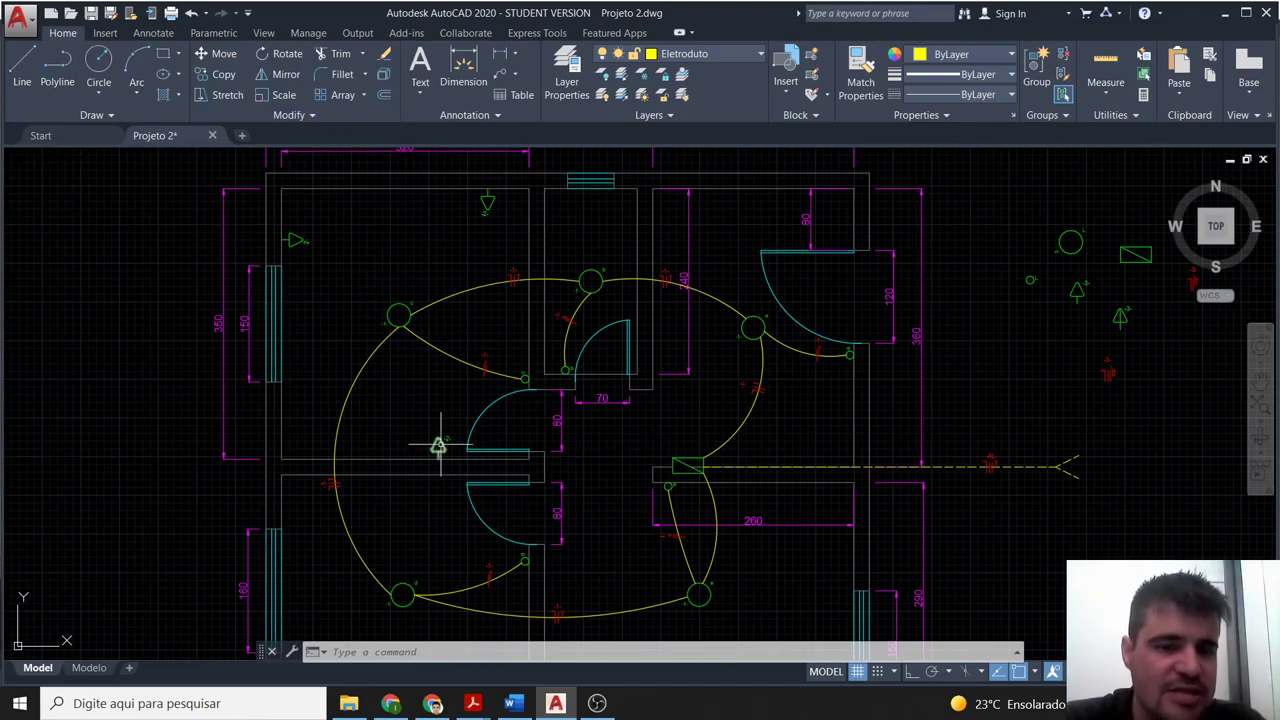
{"action": "key", "text": "Escape"}
{"action": "key", "text": "Escape"}
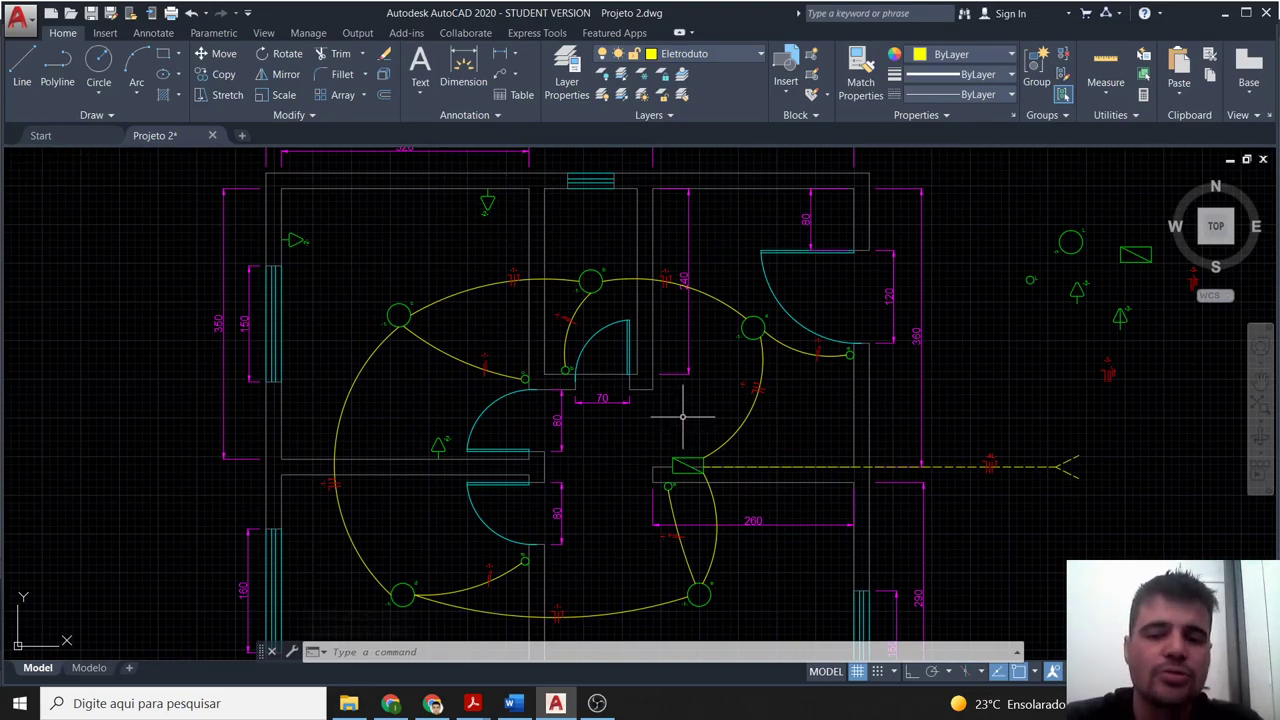
{"action": "scroll", "coordinate": [760, 385], "scroll_direction": "up", "scroll_amount": 2}
{"action": "scroll", "coordinate": [600, 290], "scroll_direction": "up", "scroll_amount": 3}
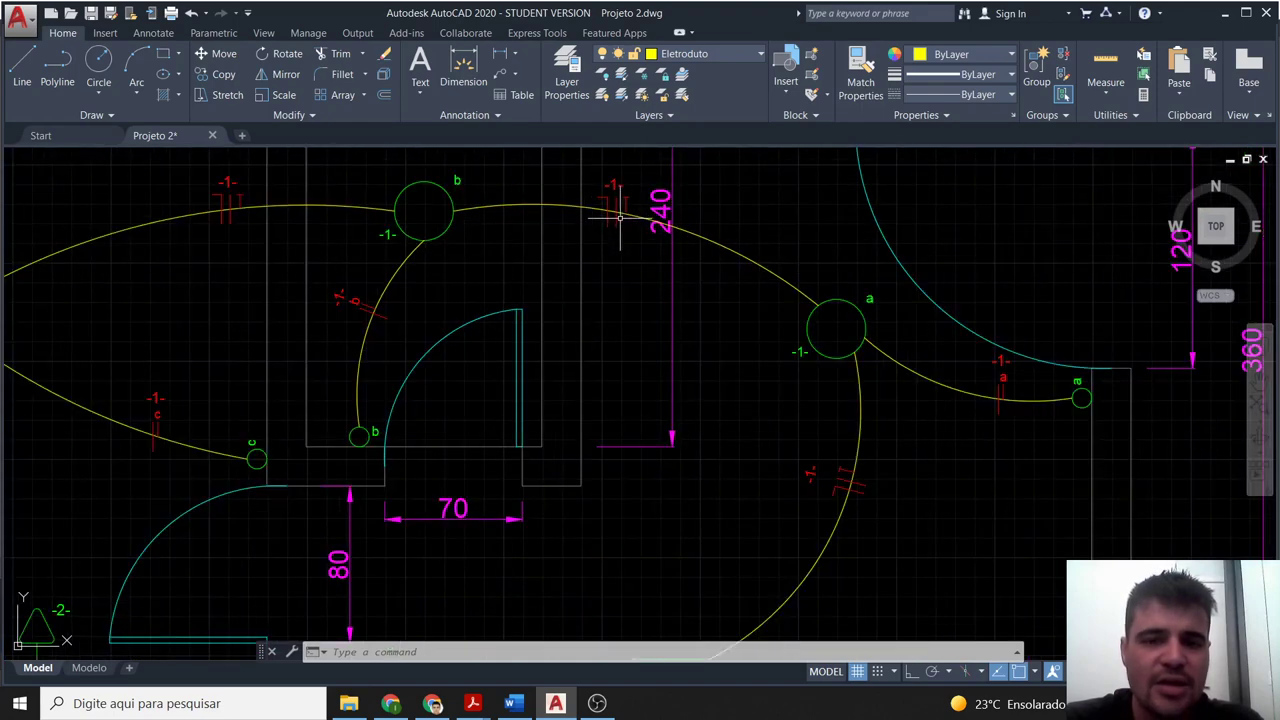
{"action": "scroll", "coordinate": [615, 270], "scroll_direction": "up", "scroll_amount": 2}
{"action": "left_click", "coordinate": [610, 254]}
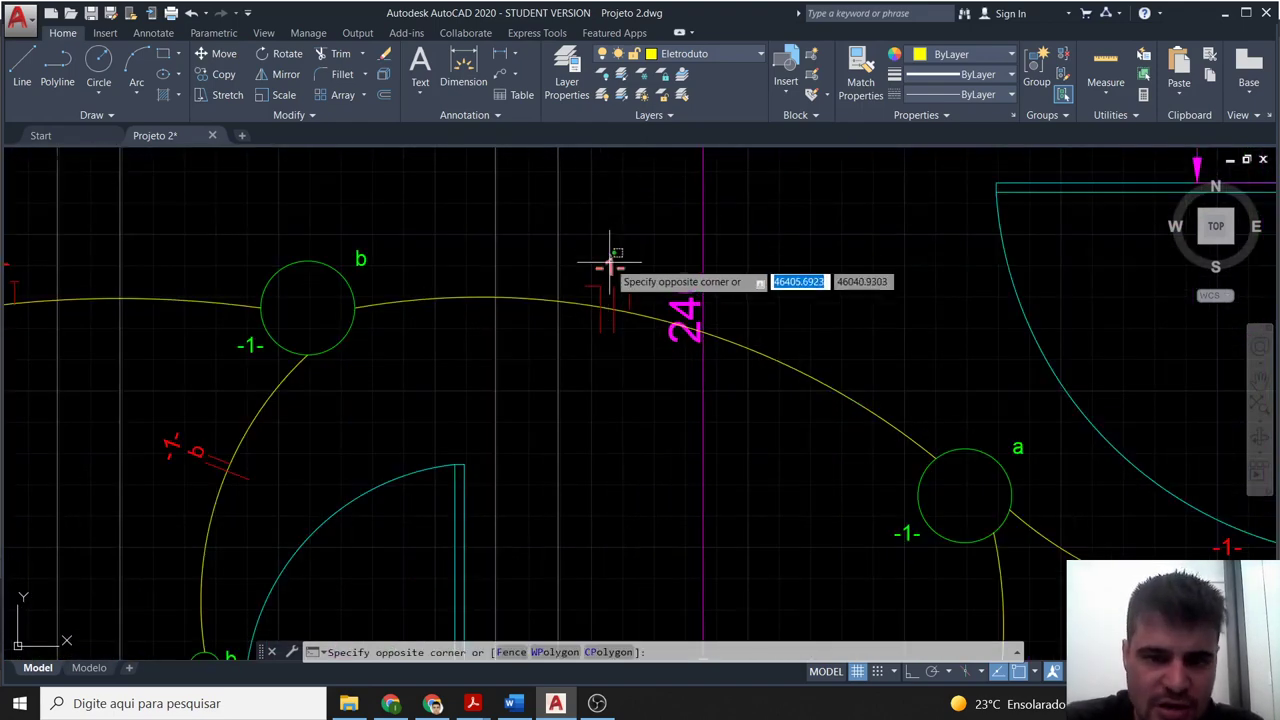
{"action": "left_click", "coordinate": [600, 288]}
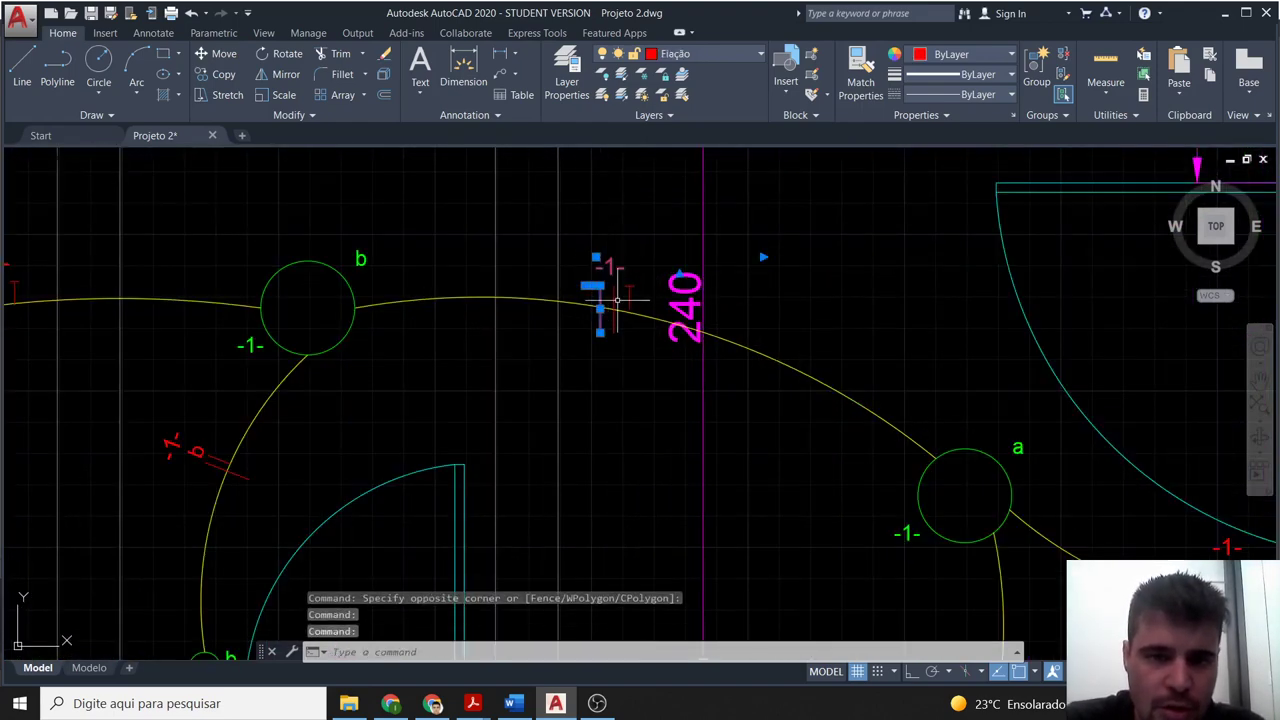
Add the adjacent tick piece to the selection, then try a paste and abandon it.
{"action": "left_click", "coordinate": [612, 298]}
{"action": "scroll", "coordinate": [630, 285], "scroll_direction": "up", "scroll_amount": 3}
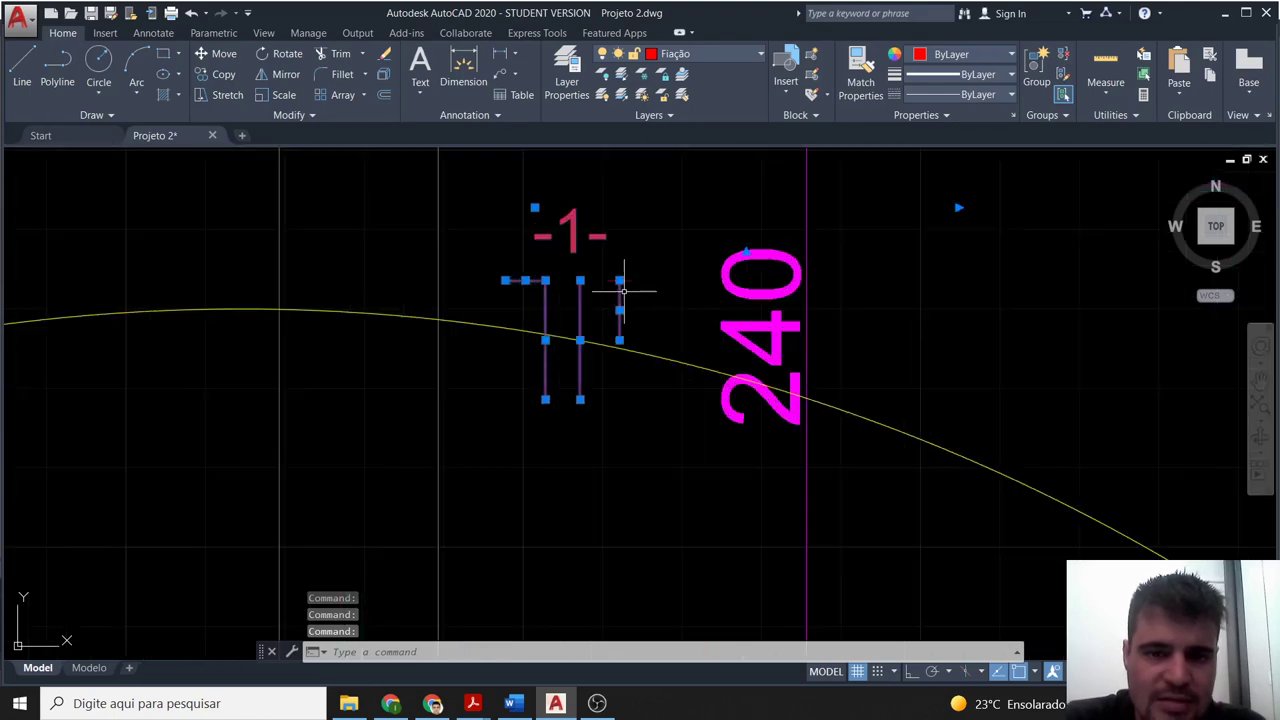
{"action": "scroll", "coordinate": [686, 486], "scroll_direction": "down", "scroll_amount": 2}
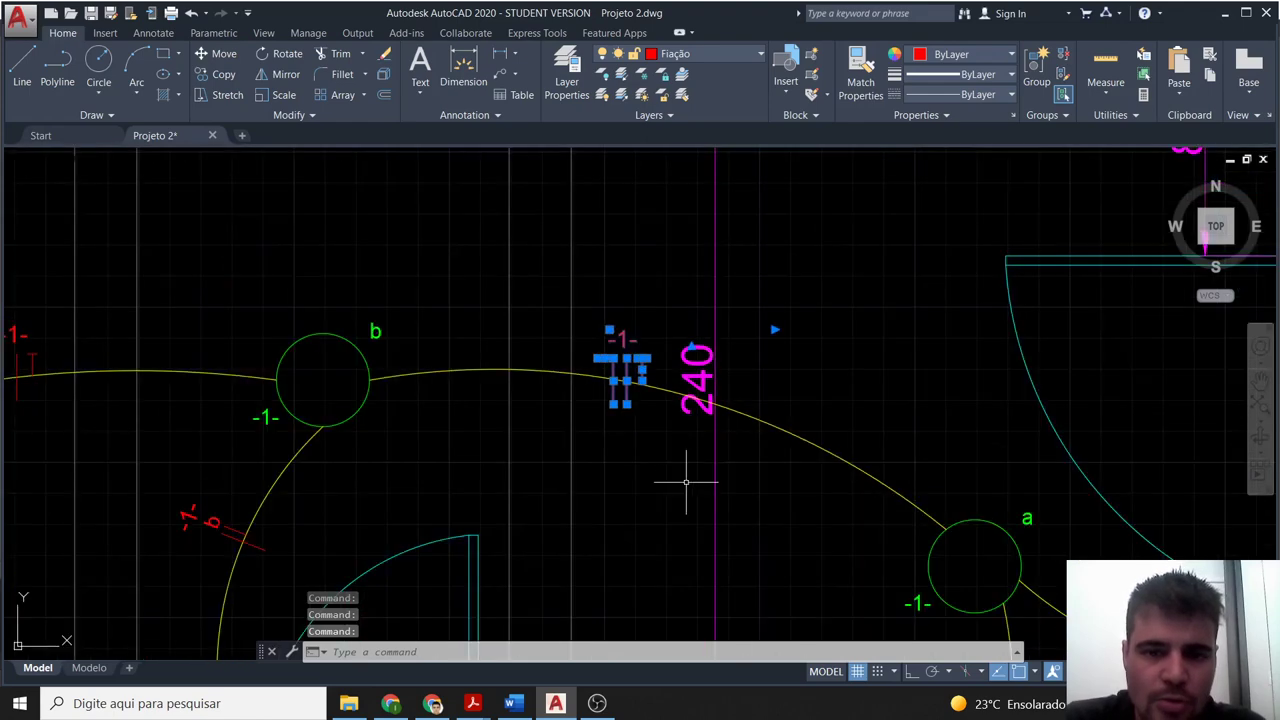
{"action": "scroll", "coordinate": [729, 534], "scroll_direction": "down", "scroll_amount": 2}
{"action": "middle_click_drag", "start_coordinate": [729, 534], "coordinate": [741, 440]}
{"action": "scroll", "coordinate": [741, 440], "scroll_direction": "down", "scroll_amount": 2}
{"action": "scroll", "coordinate": [570, 373], "scroll_direction": "down", "scroll_amount": 2}
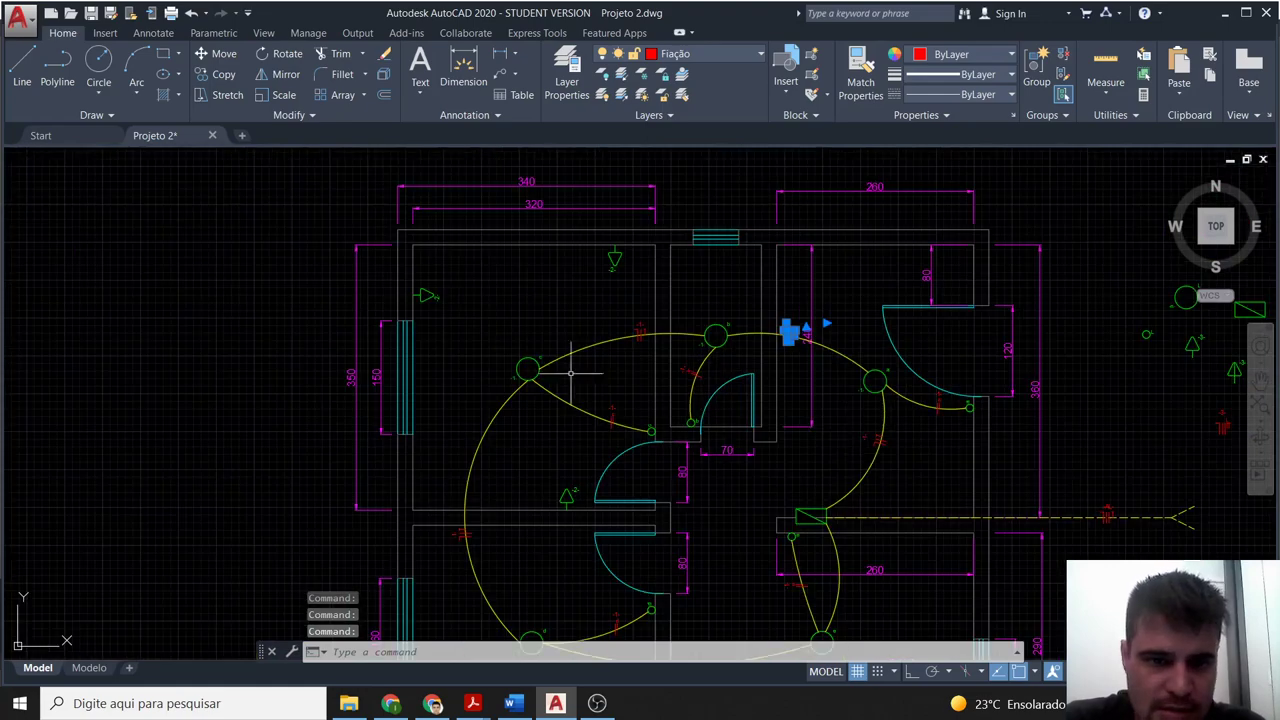
{"action": "scroll", "coordinate": [576, 494], "scroll_direction": "up", "scroll_amount": 3}
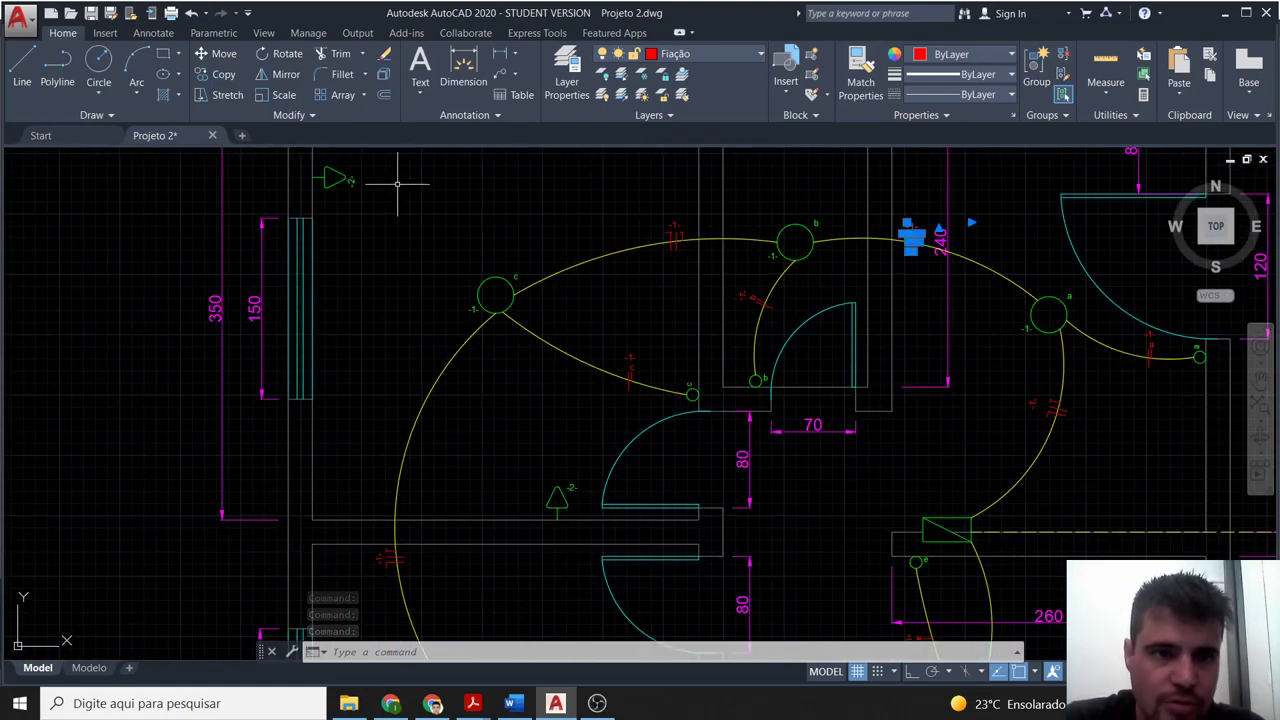
{"action": "scroll", "coordinate": [403, 186], "scroll_direction": "down", "scroll_amount": 2}
{"action": "scroll", "coordinate": [541, 197], "scroll_direction": "down", "scroll_amount": 1}
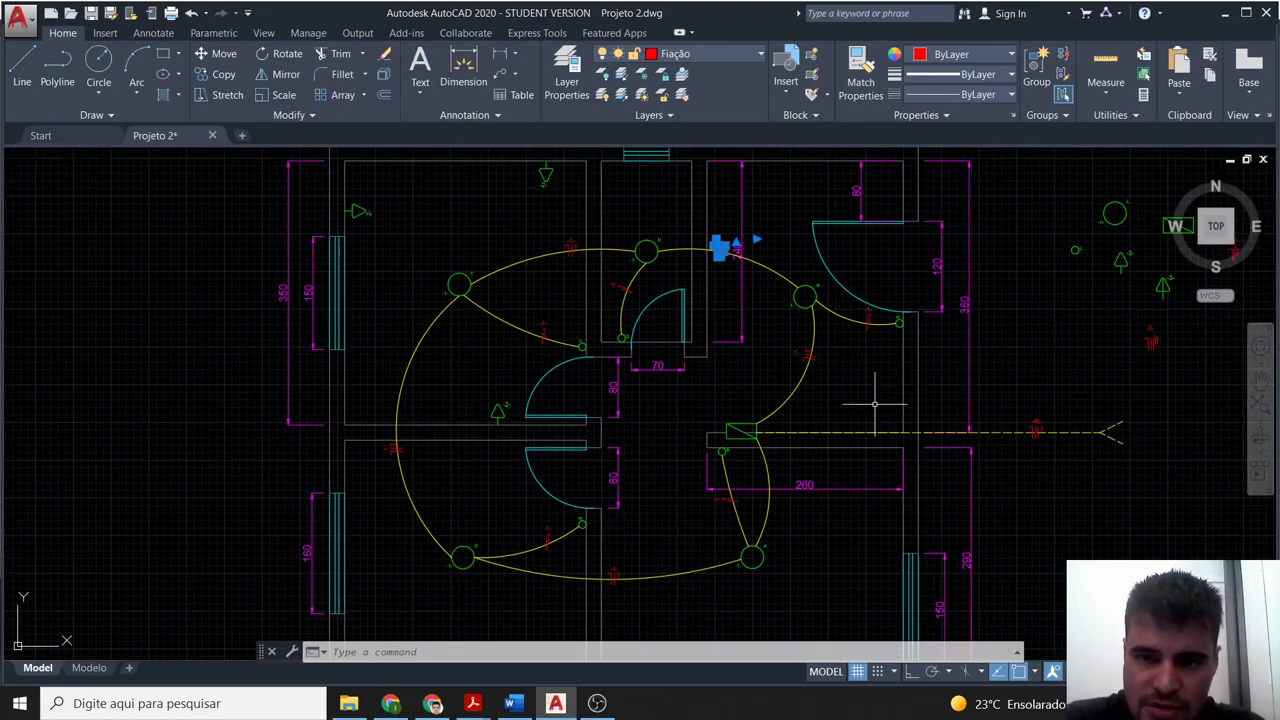
{"action": "scroll", "coordinate": [714, 400], "scroll_direction": "up", "scroll_amount": 1}
{"action": "scroll", "coordinate": [651, 429], "scroll_direction": "up", "scroll_amount": 2}
{"action": "scroll", "coordinate": [591, 408], "scroll_direction": "up", "scroll_amount": 2}
{"action": "mouse_move", "coordinate": [591, 408]}
{"action": "middle_mouse_down"}
{"action": "mouse_move", "coordinate": [642, 404]}
{"action": "mouse_move", "coordinate": [665, 421]}
{"action": "middle_mouse_up"}
{"action": "key", "text": "ctrl+v"}
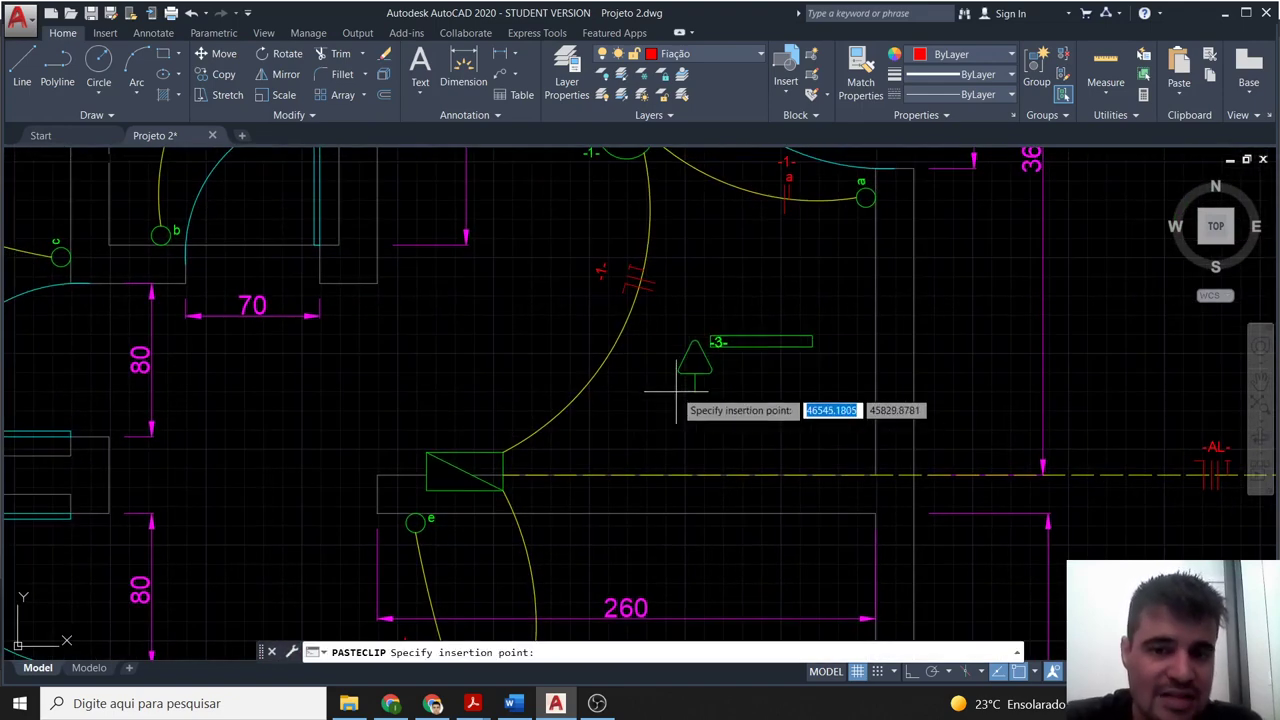
{"action": "key", "text": "Escape"}
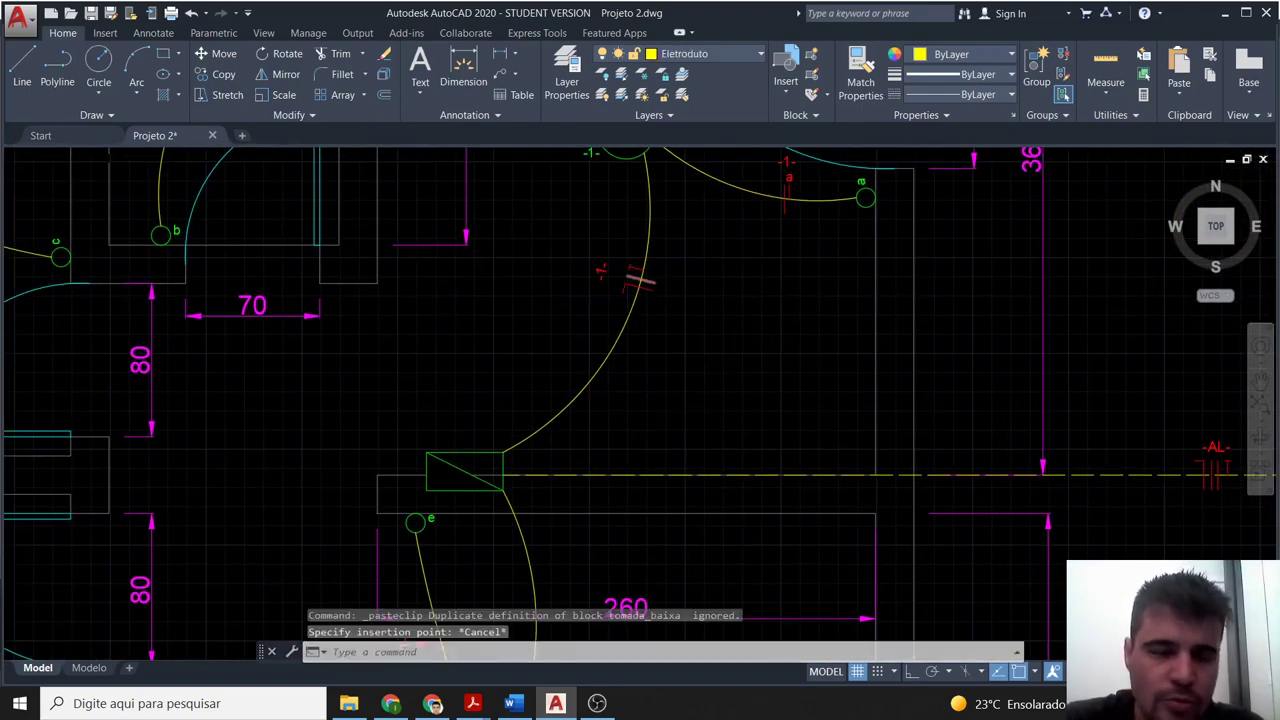
Window-select all seven objects of the -1- tick and copy them to the clipboard.
{"action": "scroll", "coordinate": [632, 278], "scroll_direction": "down", "scroll_amount": 4}
{"action": "scroll", "coordinate": [632, 278], "scroll_direction": "down", "scroll_amount": 2}
{"action": "scroll", "coordinate": [700, 420], "scroll_direction": "up", "scroll_amount": 2}
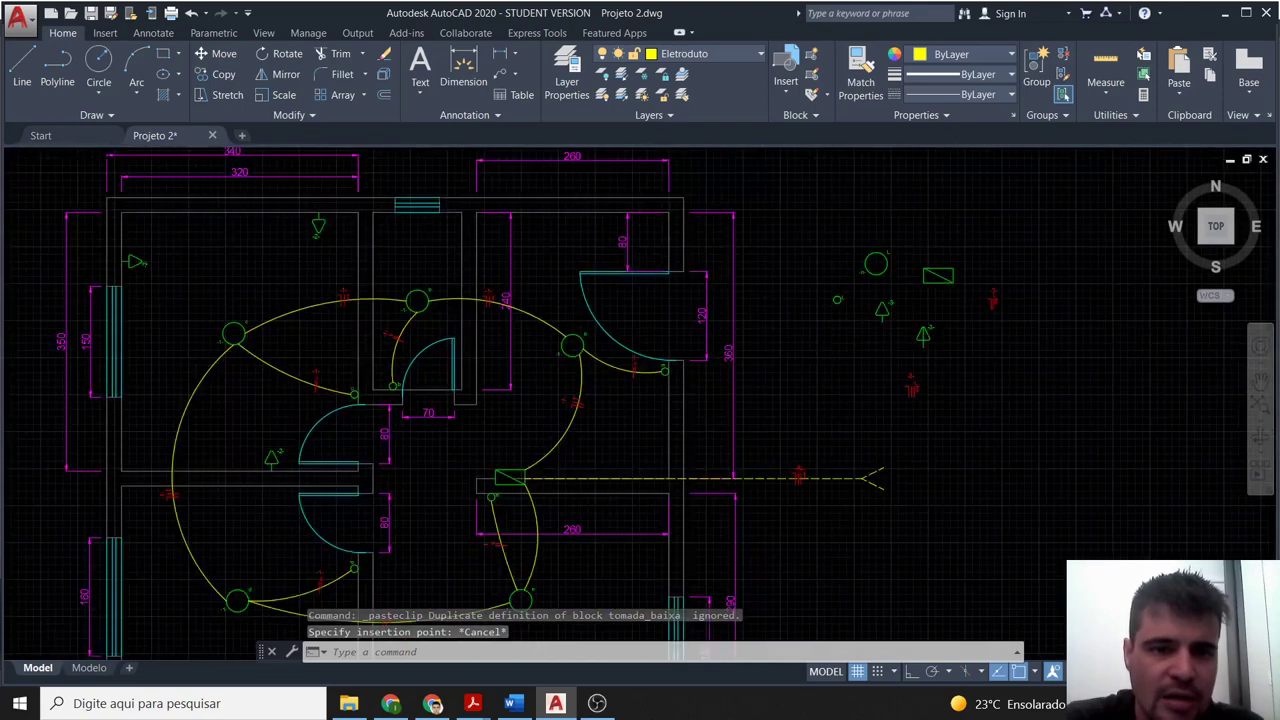
{"action": "scroll", "coordinate": [486, 319], "scroll_direction": "up", "scroll_amount": 3}
{"action": "left_click", "coordinate": [490, 268]}
{"action": "left_click", "coordinate": [486, 270]}
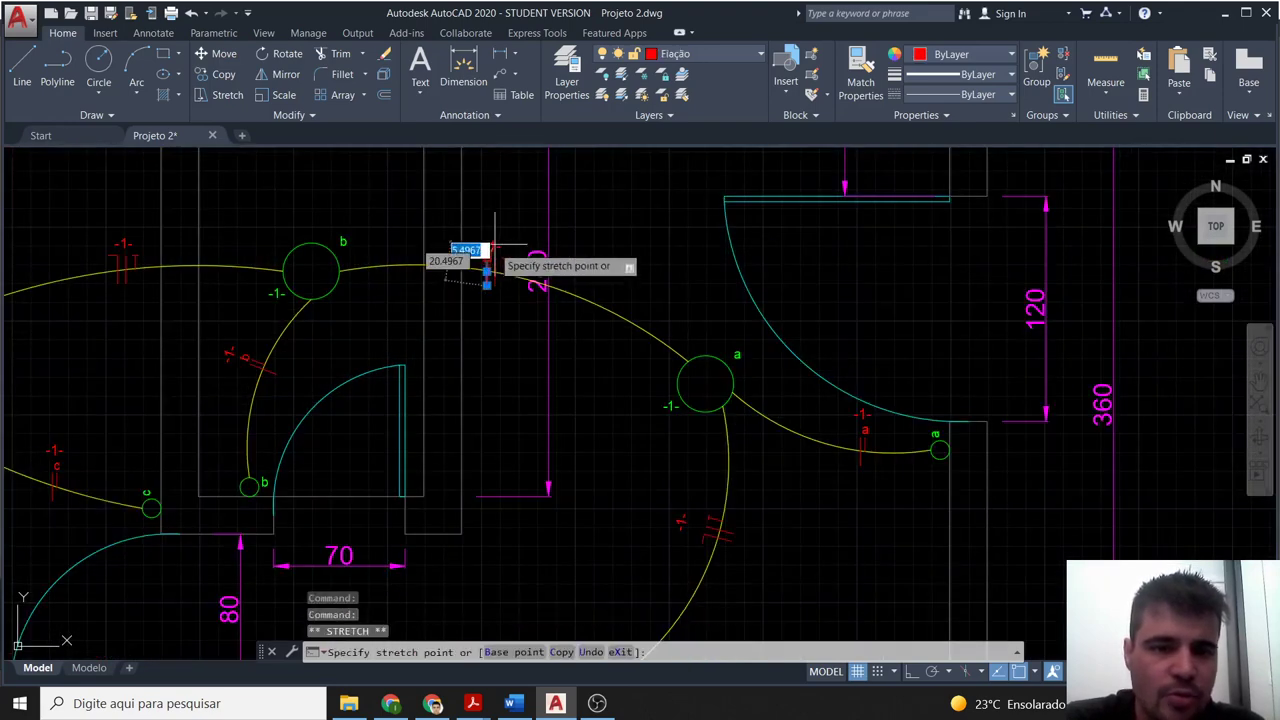
{"action": "scroll", "coordinate": [495, 242], "scroll_direction": "up", "scroll_amount": 4}
{"action": "key", "text": "Escape"}
{"action": "left_click", "coordinate": [419, 218]}
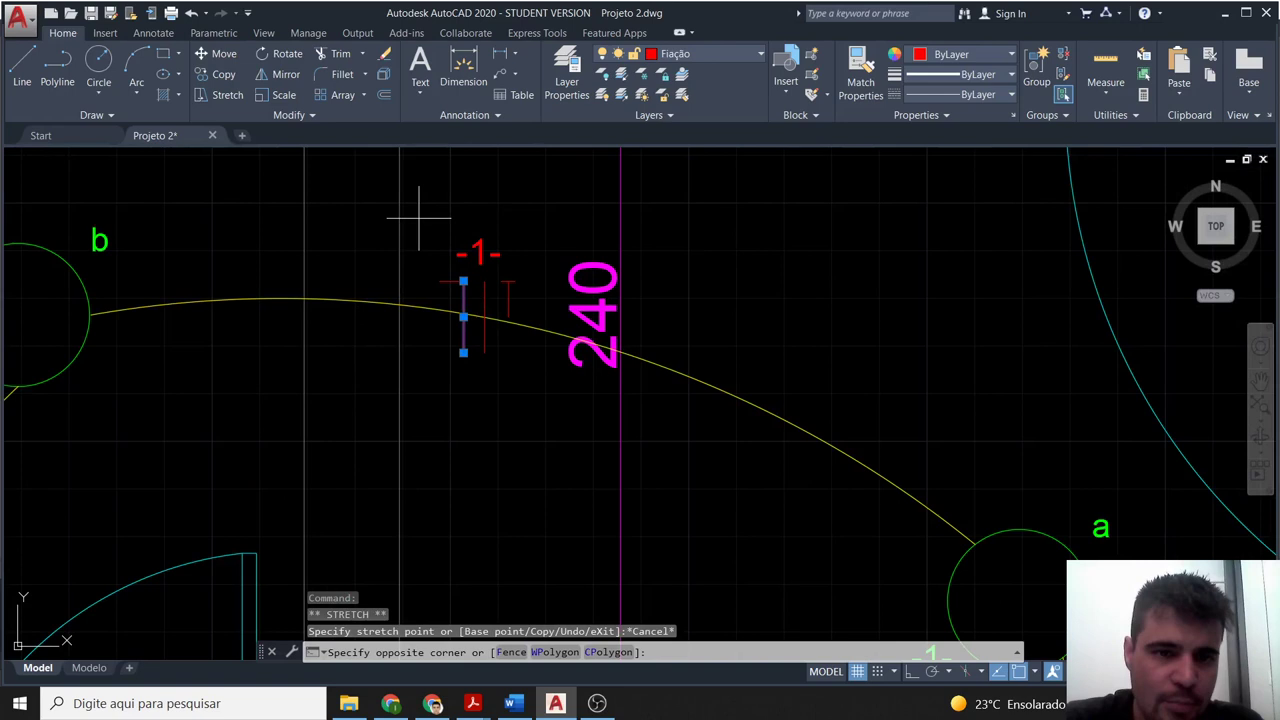
{"action": "left_click", "coordinate": [540, 316]}
{"action": "left_click", "coordinate": [519, 300]}
{"action": "left_click", "coordinate": [484, 295]}
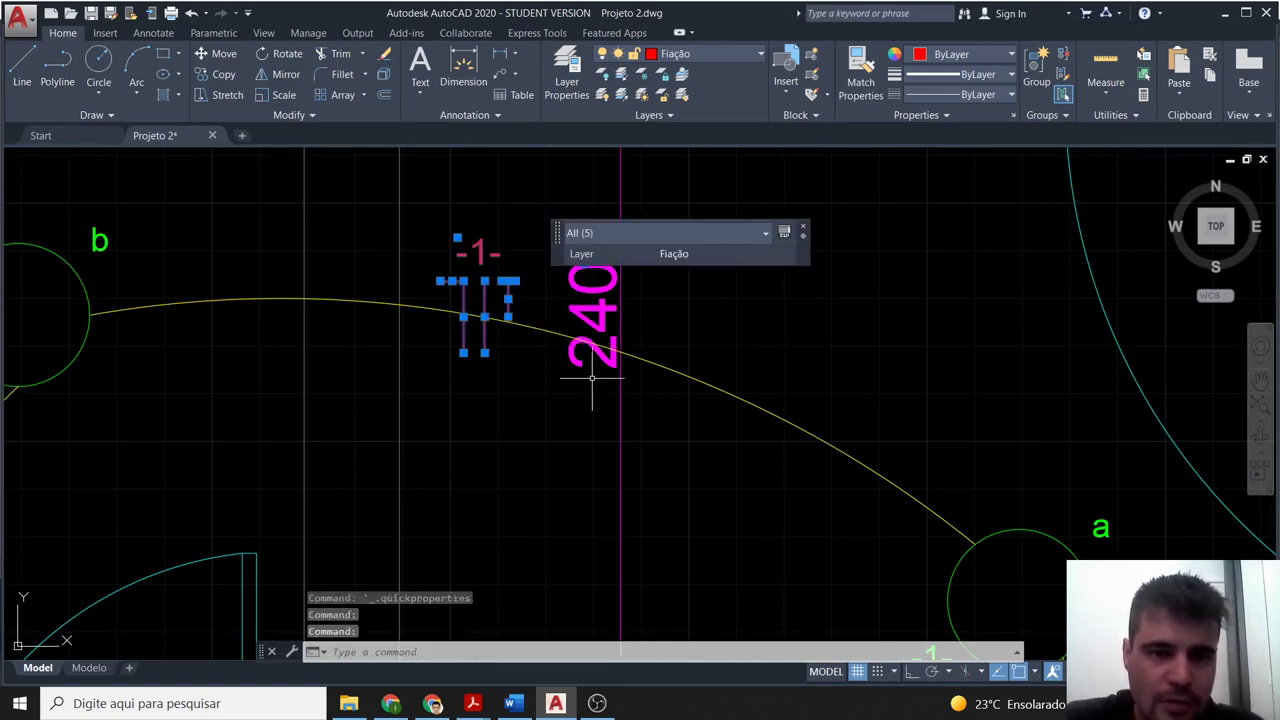
{"action": "key", "text": "ctrl+c"}
{"action": "scroll", "coordinate": [760, 516], "scroll_direction": "down", "scroll_amount": 5}
{"action": "scroll", "coordinate": [760, 516], "scroll_direction": "down", "scroll_amount": 3}
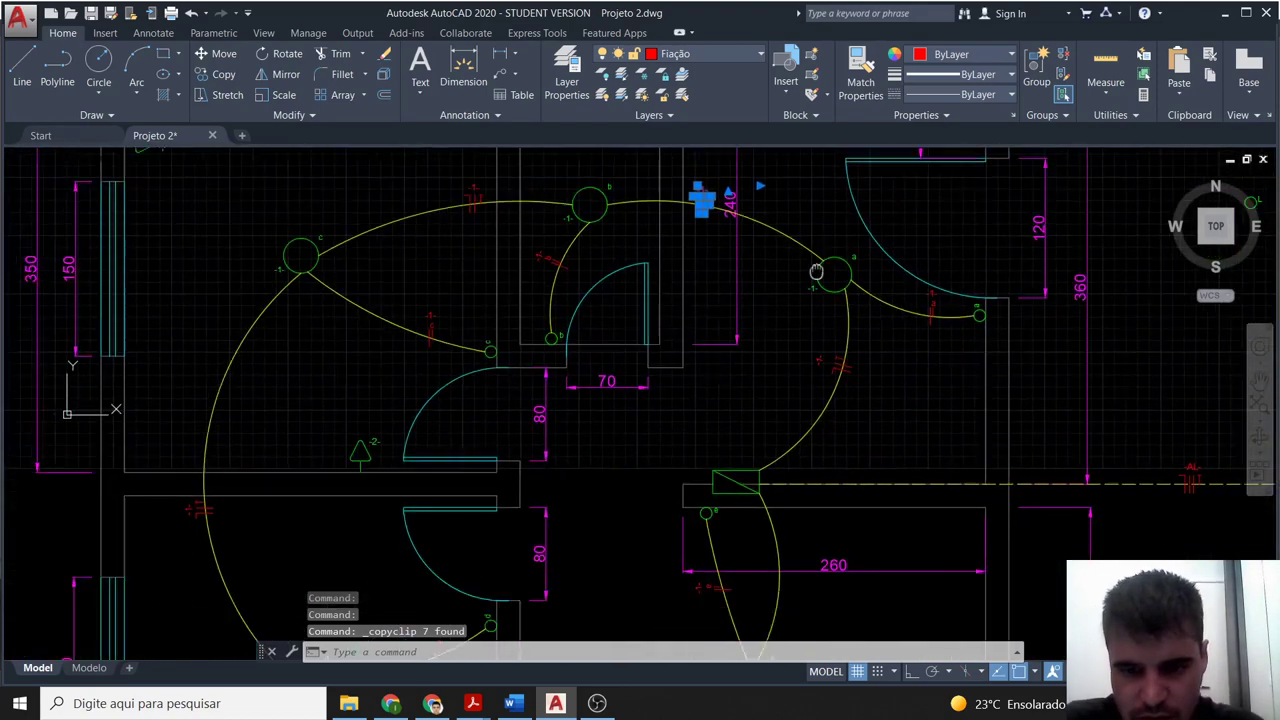
{"action": "scroll", "coordinate": [820, 420], "scroll_direction": "down", "scroll_amount": 2}
Paste the tick beside the arc below lamp a, renumber it -2-, and copy it.
{"action": "key", "text": "ctrl+v"}
{"action": "scroll", "coordinate": [860, 332], "scroll_direction": "up", "scroll_amount": 5}
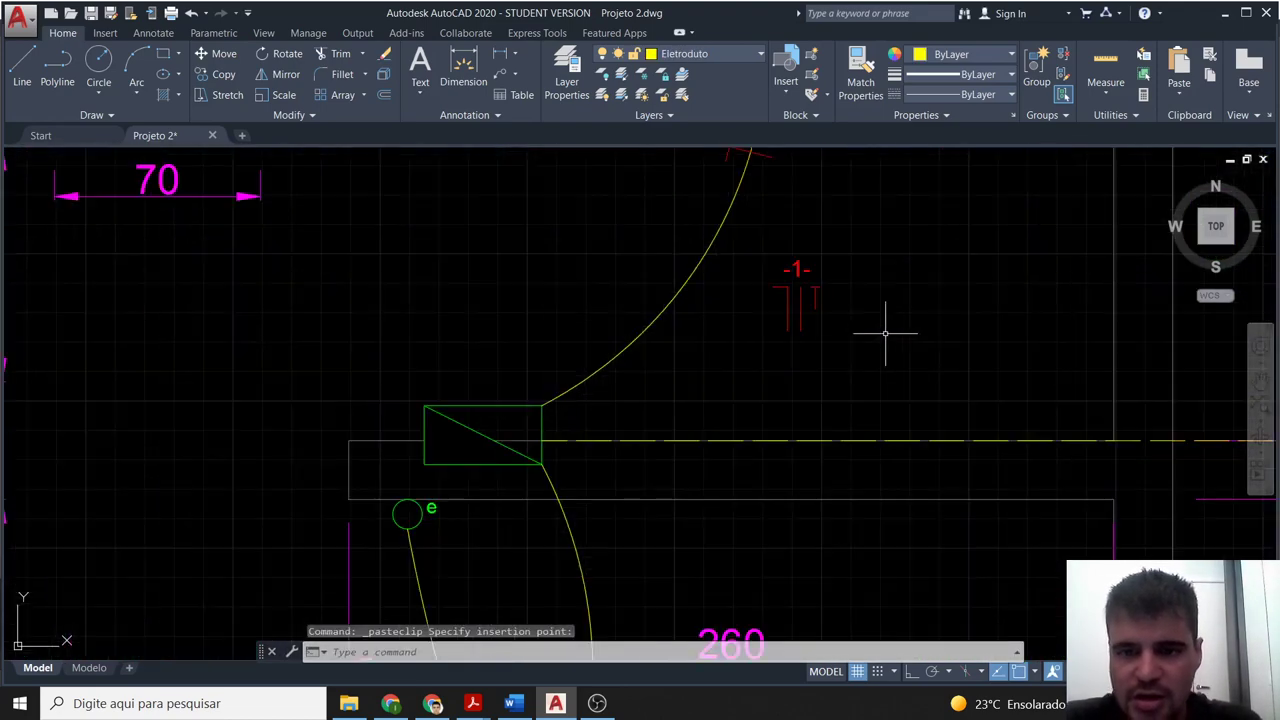
{"action": "scroll", "coordinate": [860, 286], "scroll_direction": "down", "scroll_amount": 3}
{"action": "middle_click_drag", "start_coordinate": [857, 286], "coordinate": [771, 410]}
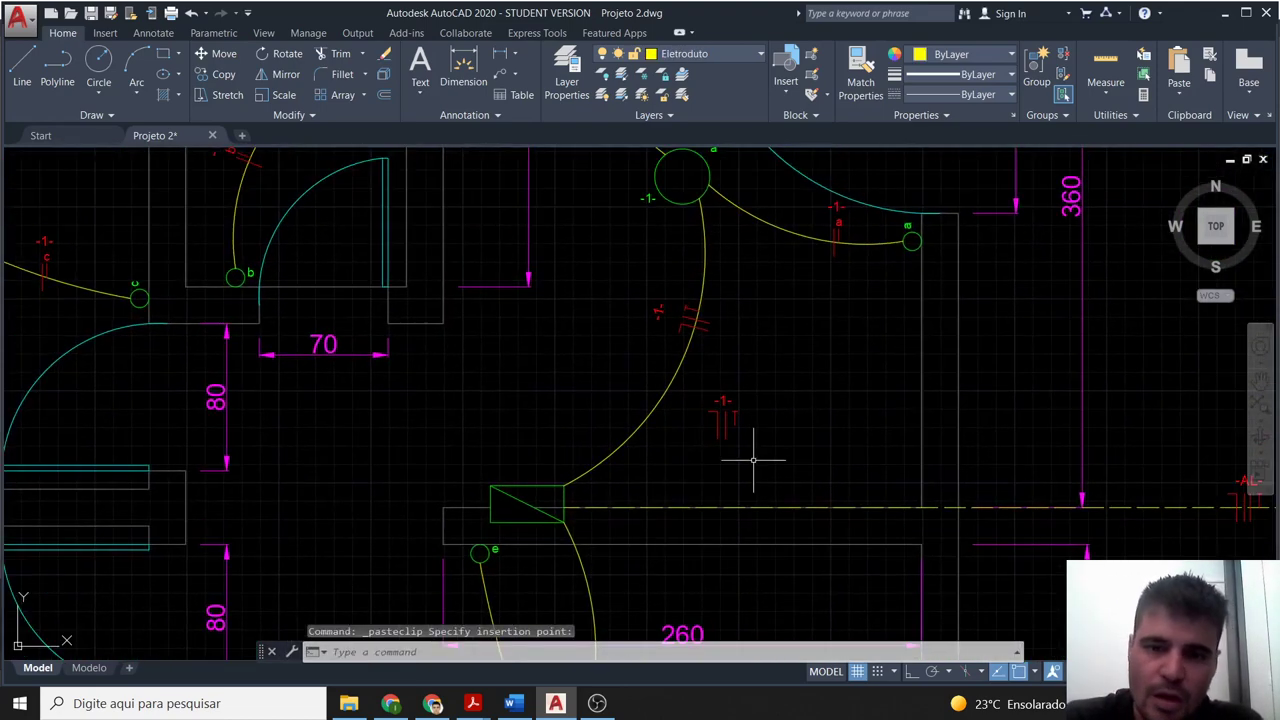
{"action": "left_click", "coordinate": [746, 436]}
{"action": "key", "text": "Escape"}
{"action": "double_click", "coordinate": [720, 400]}
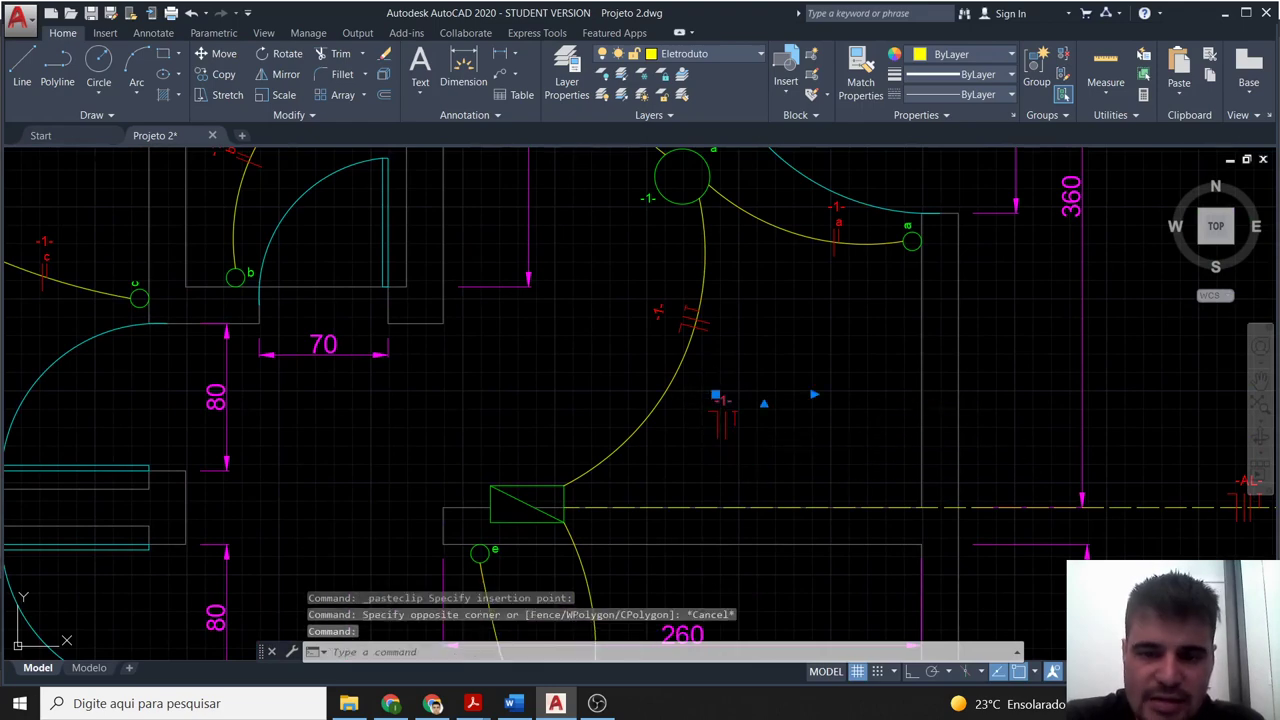
{"action": "left_click", "coordinate": [746, 448]}
{"action": "left_click_drag", "start_coordinate": [728, 423], "coordinate": [704, 400]}
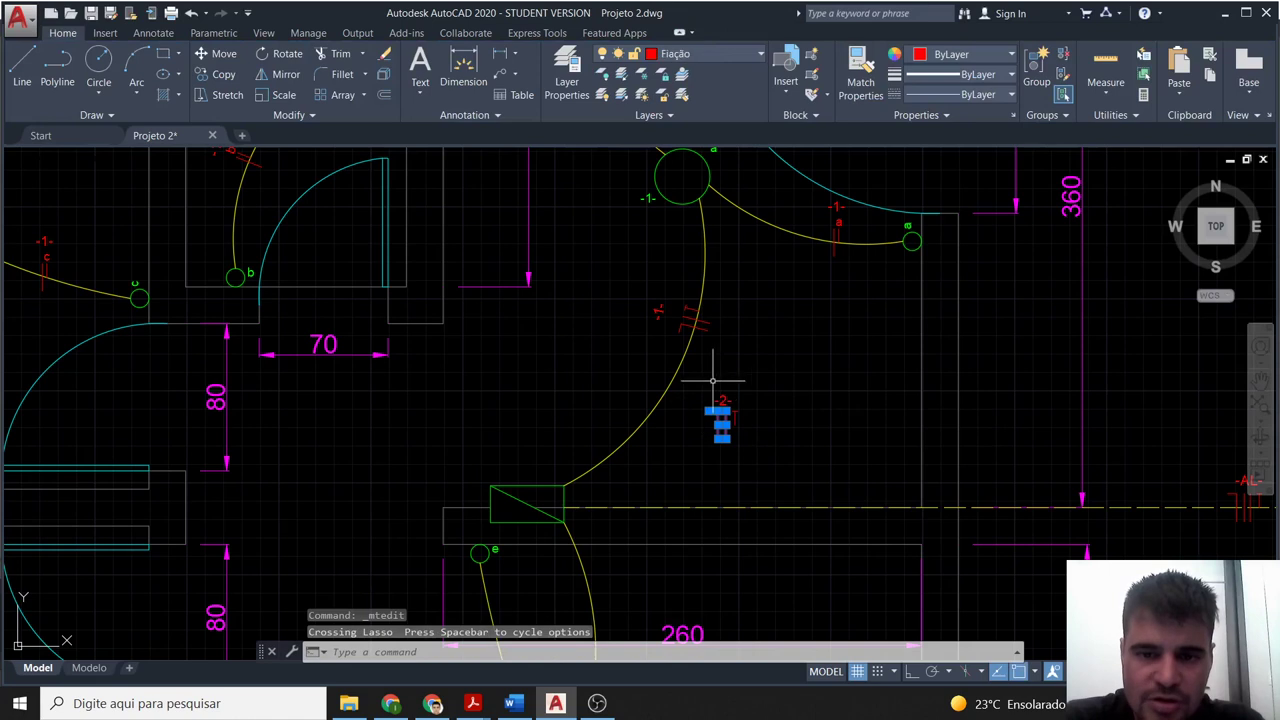
{"action": "left_click", "coordinate": [763, 467]}
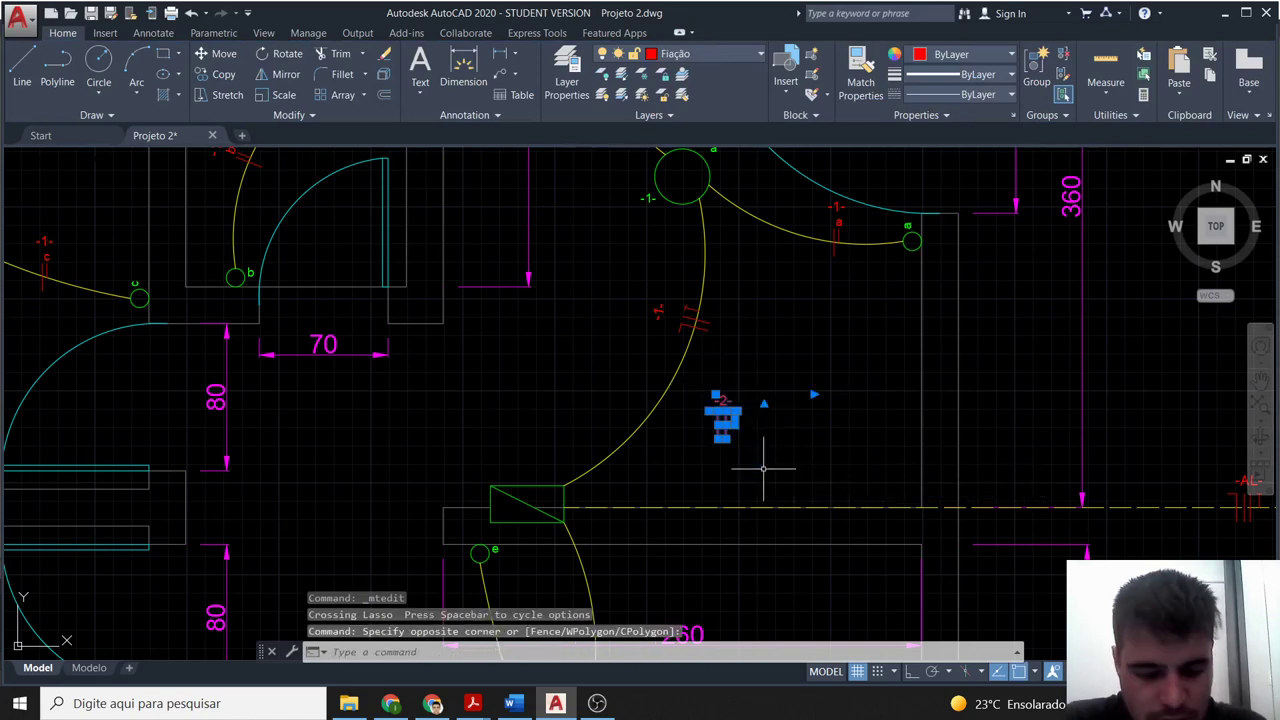
{"action": "key", "text": "ctrl+c"}
{"action": "scroll", "coordinate": [749, 436], "scroll_direction": "up", "scroll_amount": 2}
Rotate the -2- tick so it follows the arc's direction.
{"action": "type", "text": "ro"}
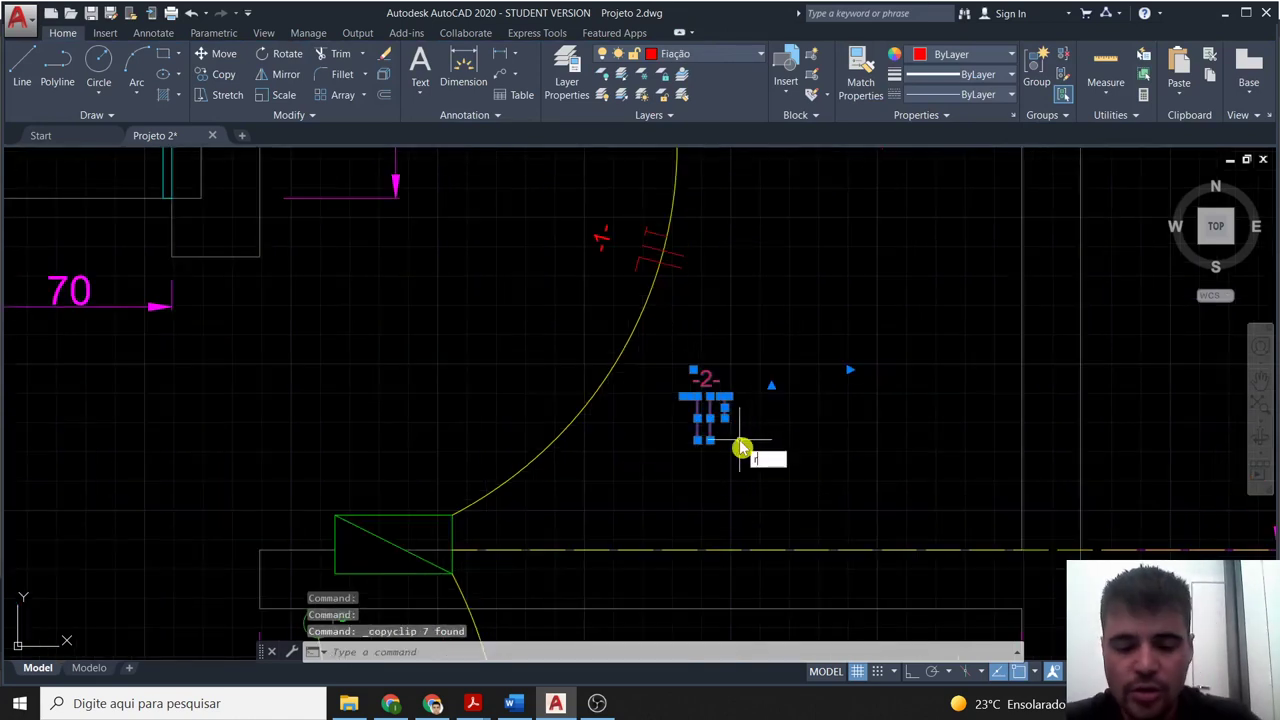
{"action": "key", "text": "Return"}
{"action": "left_click", "coordinate": [705, 415]}
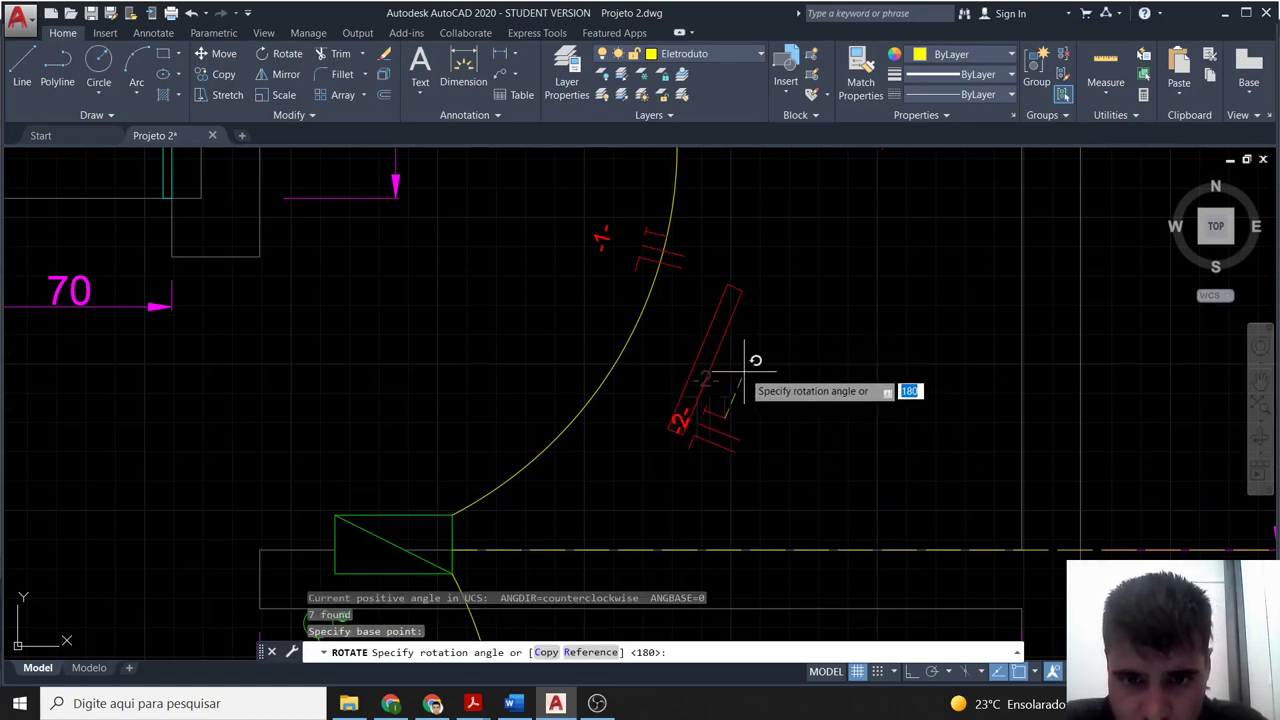
{"action": "left_click", "coordinate": [744, 372]}
Move the rotated -2- tick onto the arc below the -1- tick.
{"action": "left_click", "coordinate": [753, 478]}
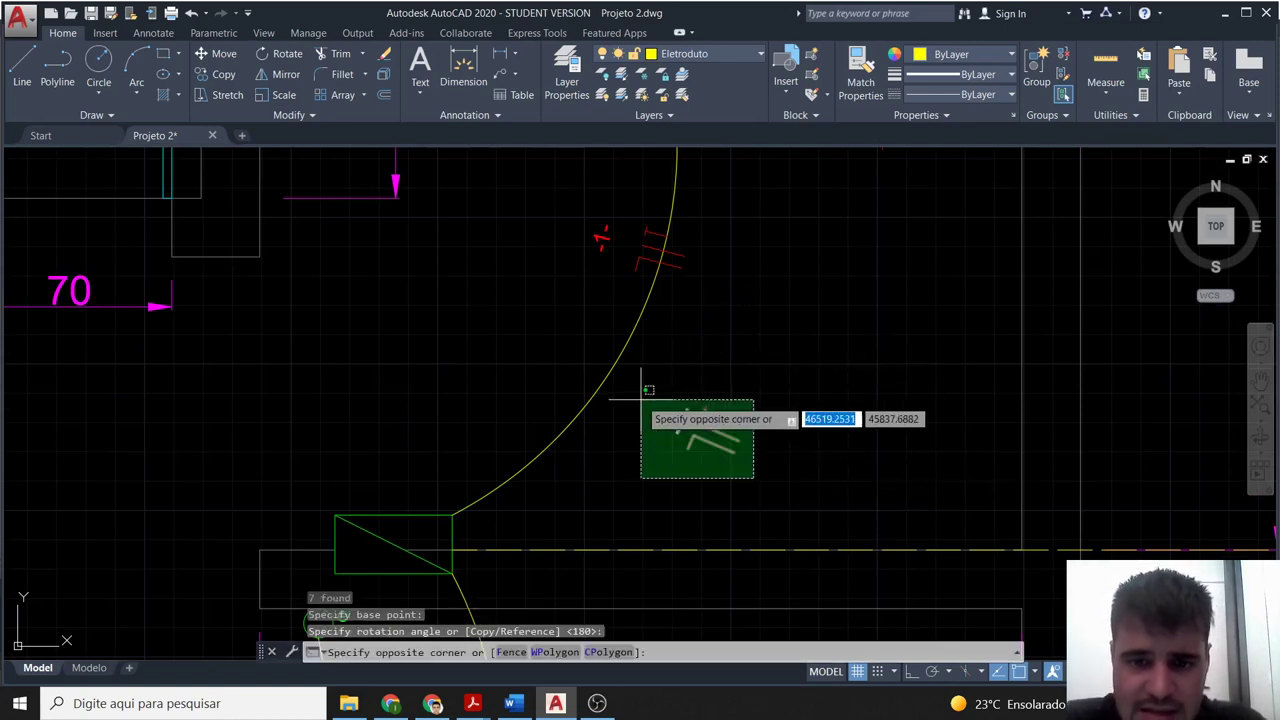
{"action": "left_click", "coordinate": [641, 399]}
{"action": "type", "text": "m"}
{"action": "key", "text": "Return"}
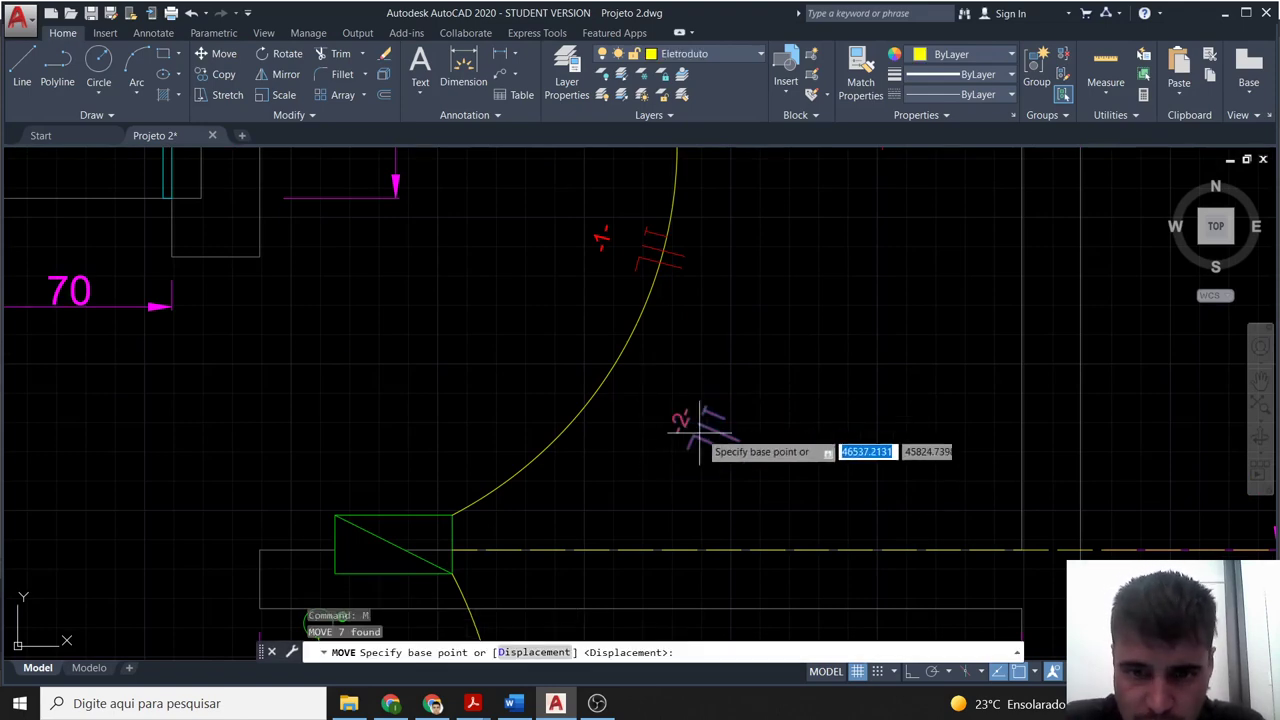
{"action": "left_click", "coordinate": [722, 413]}
{"action": "left_click", "coordinate": [648, 303]}
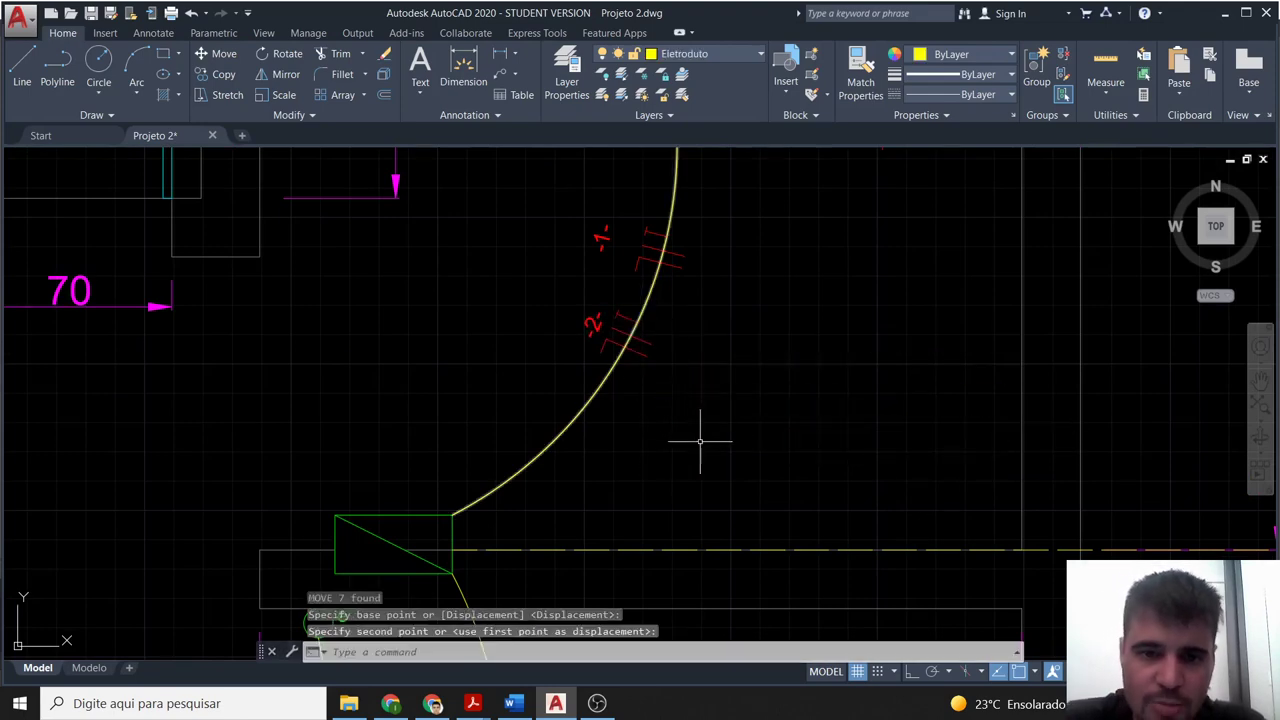
{"action": "scroll", "coordinate": [700, 434], "scroll_direction": "down", "scroll_amount": 2}
{"action": "scroll", "coordinate": [700, 449], "scroll_direction": "down", "scroll_amount": 2}
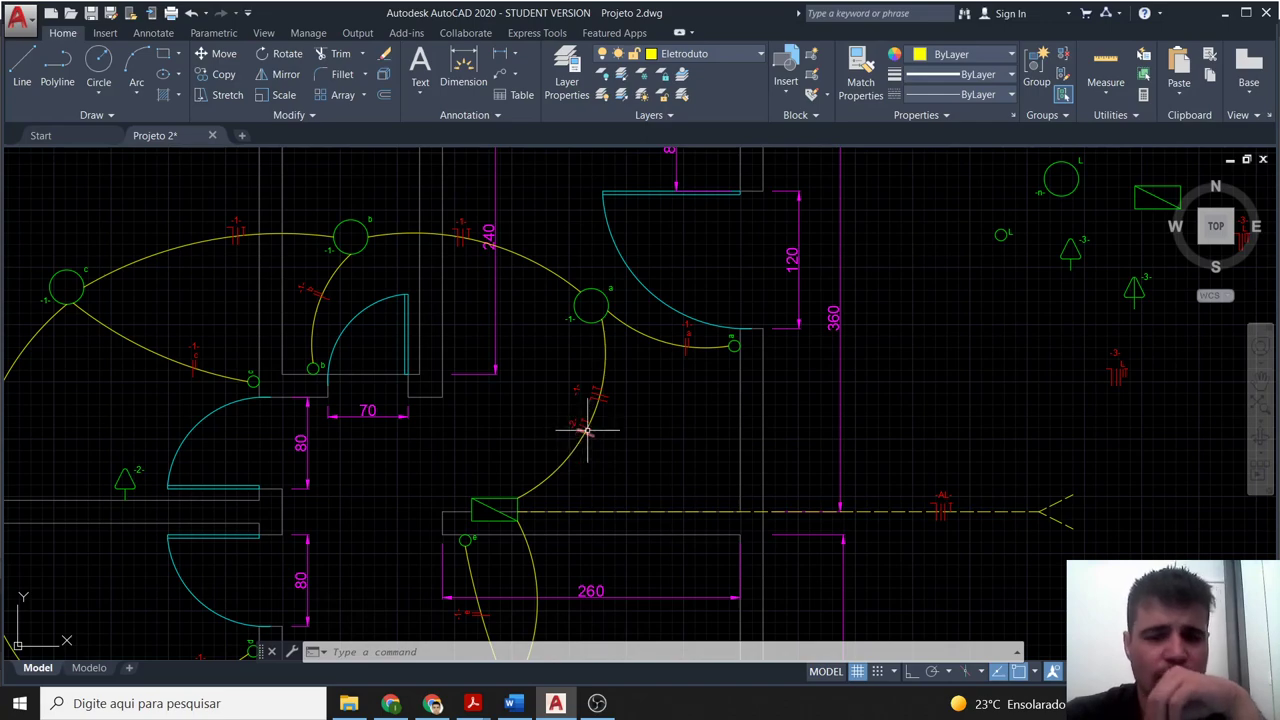
Paste a -2- tick above the top arc and move it onto the conduit arc.
{"action": "middle_click_drag", "start_coordinate": [657, 400], "coordinate": [843, 523]}
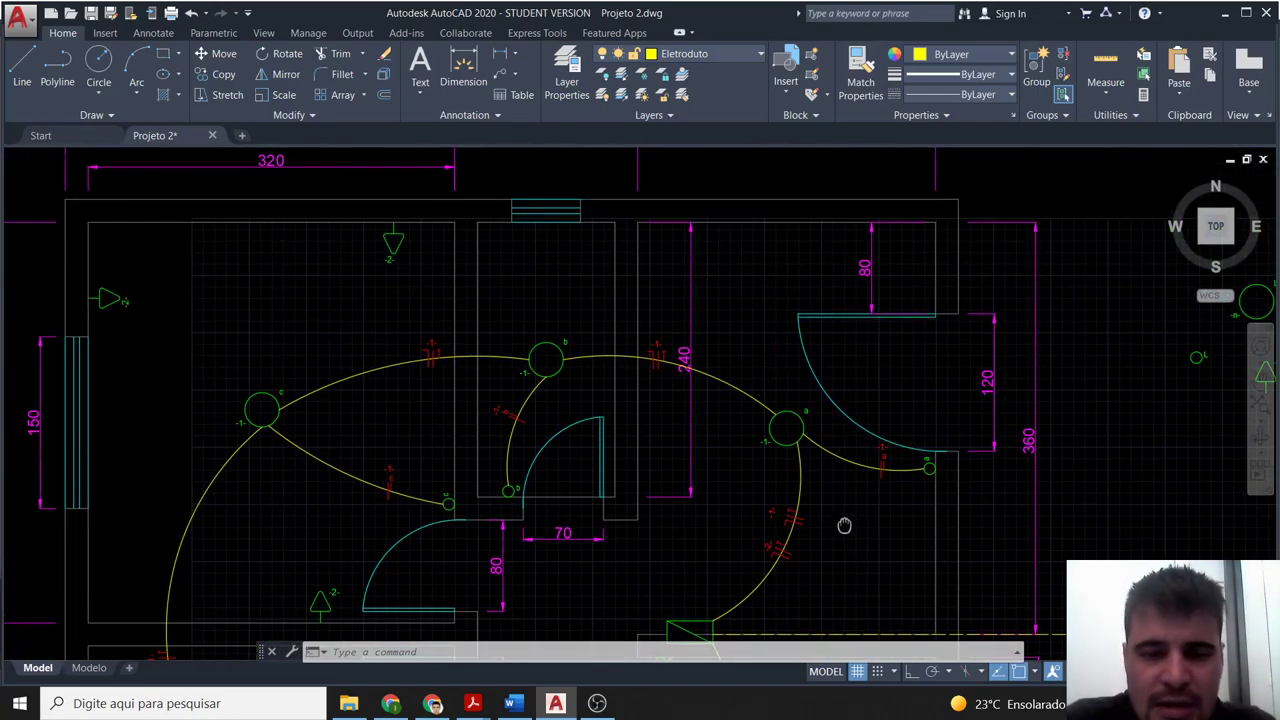
{"action": "scroll", "coordinate": [664, 380], "scroll_direction": "up", "scroll_amount": 2}
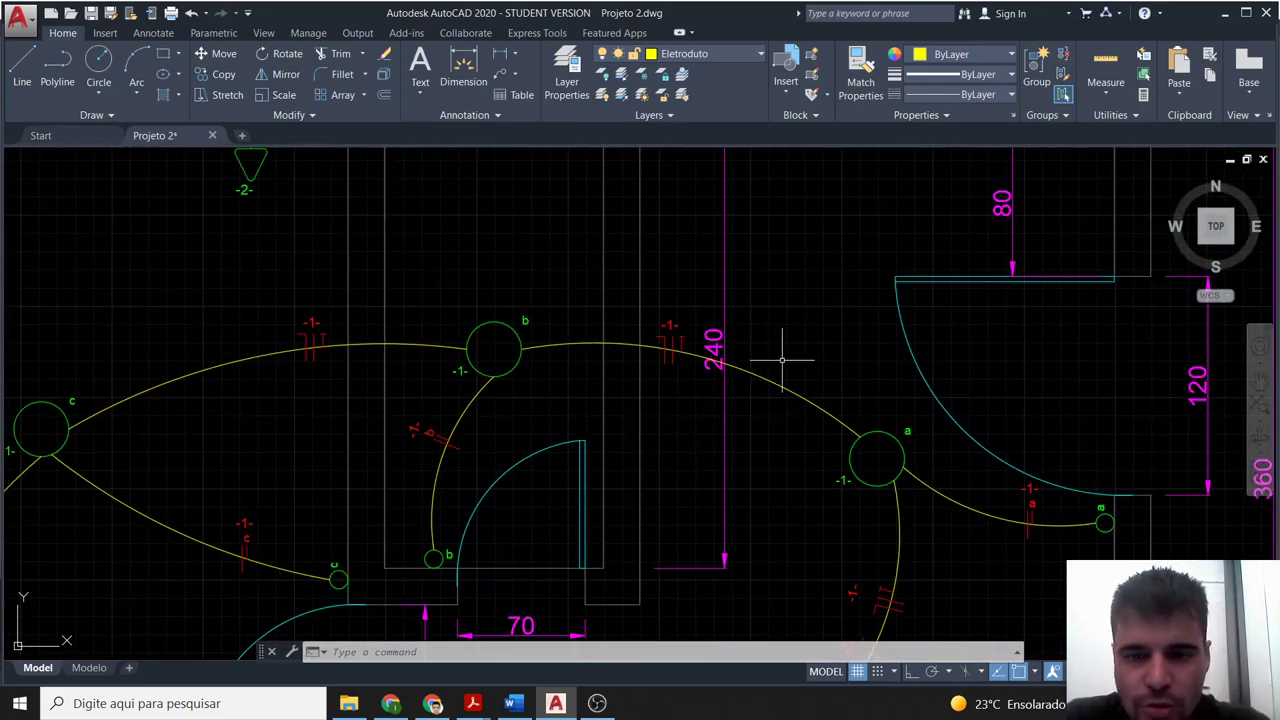
{"action": "key", "text": "ctrl+v"}
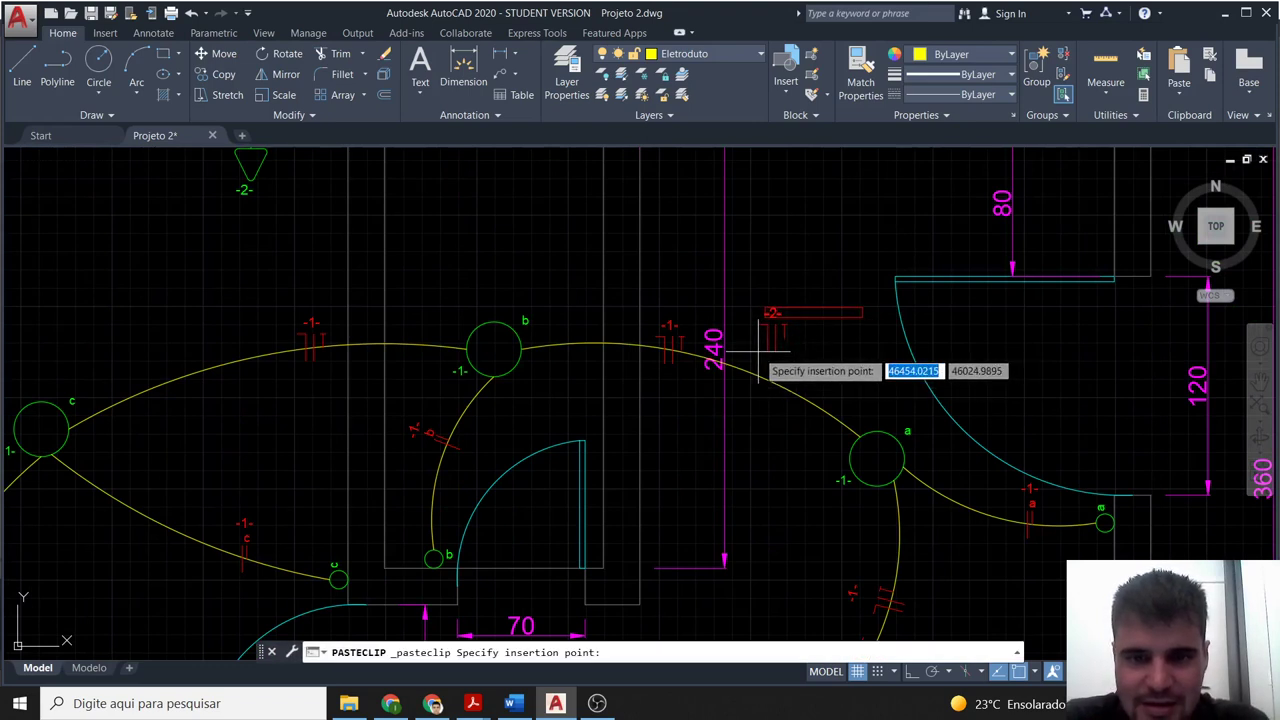
{"action": "left_click", "coordinate": [555, 284]}
{"action": "left_click", "coordinate": [588, 300]}
{"action": "left_click", "coordinate": [534, 210]}
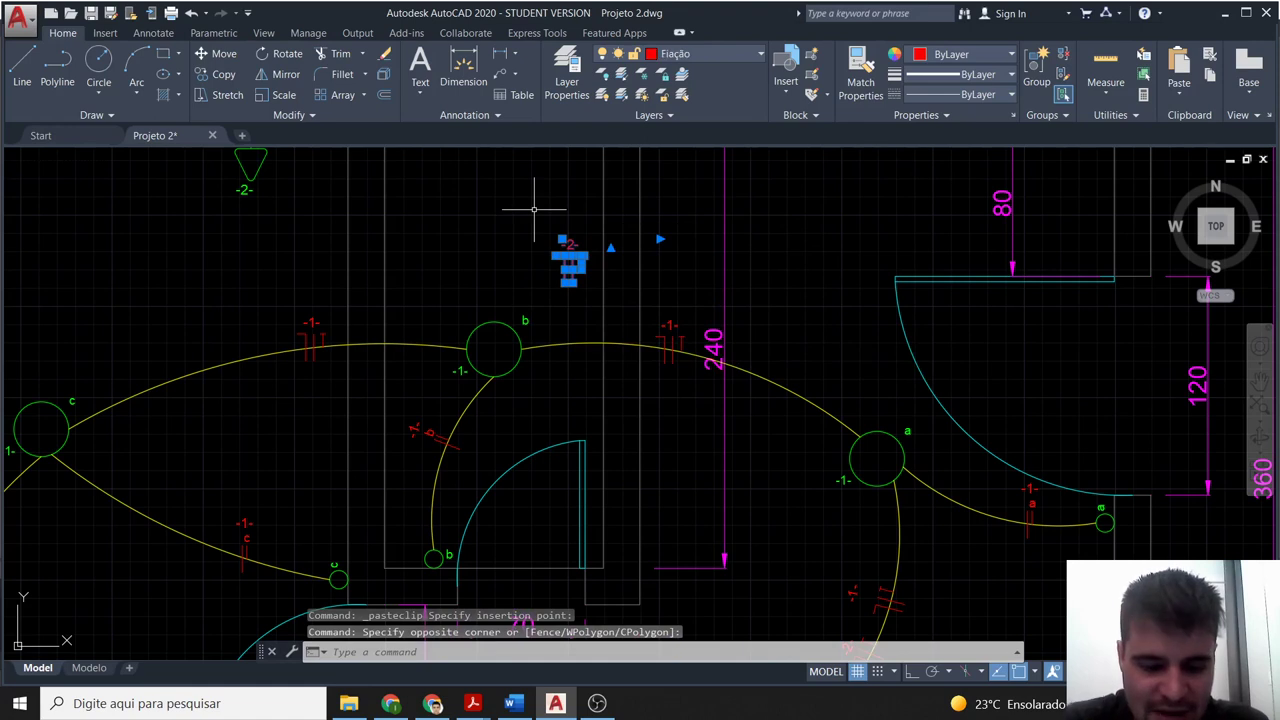
{"action": "type", "text": "m"}
{"action": "key", "text": "Return"}
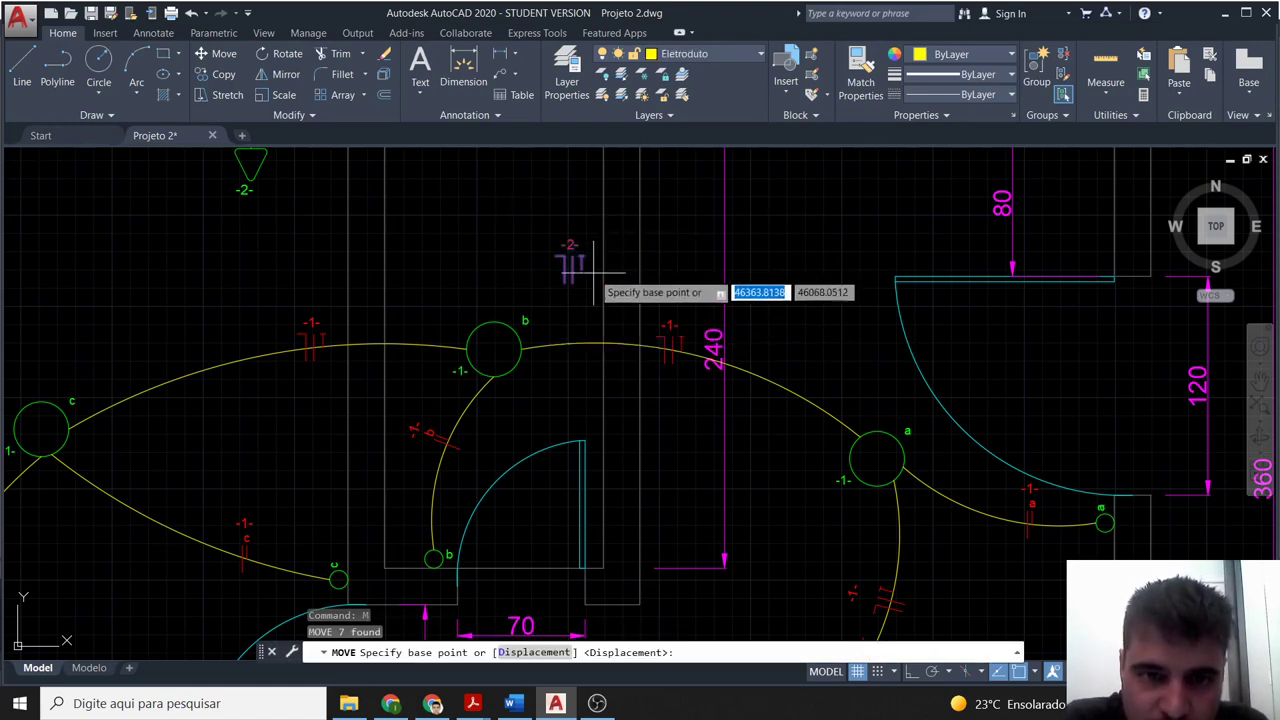
{"action": "left_click", "coordinate": [583, 268]}
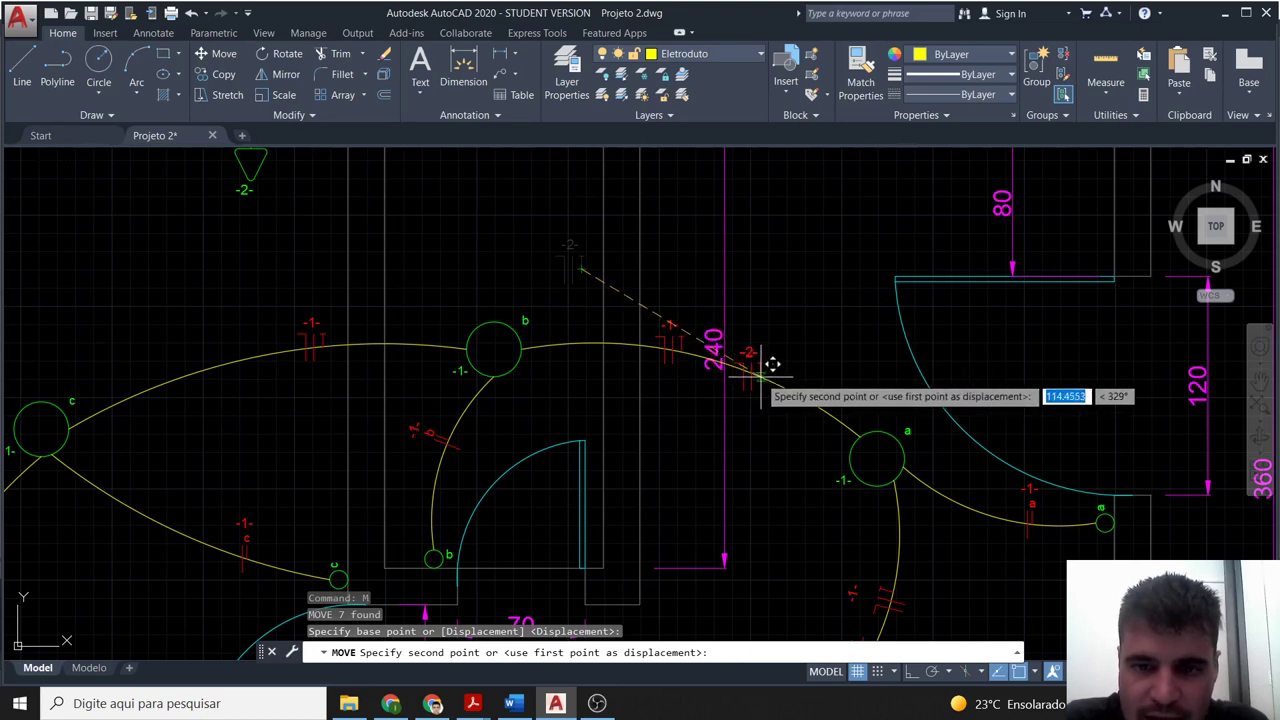
{"action": "left_click", "coordinate": [760, 372]}
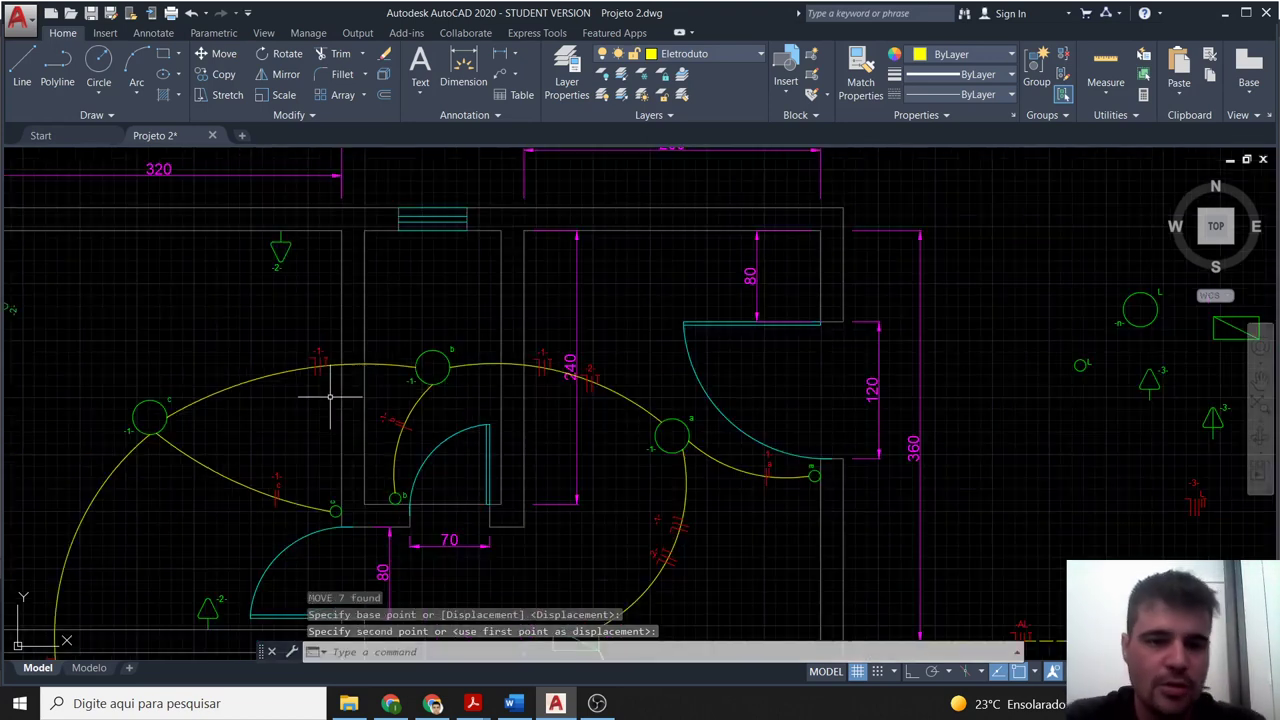
Paste another -2- tick and move it onto the arc beside the -1- tick between lamps c and b.
{"action": "scroll", "coordinate": [330, 400], "scroll_direction": "down", "scroll_amount": 1}
{"action": "middle_click_drag", "start_coordinate": [330, 400], "coordinate": [529, 273]}
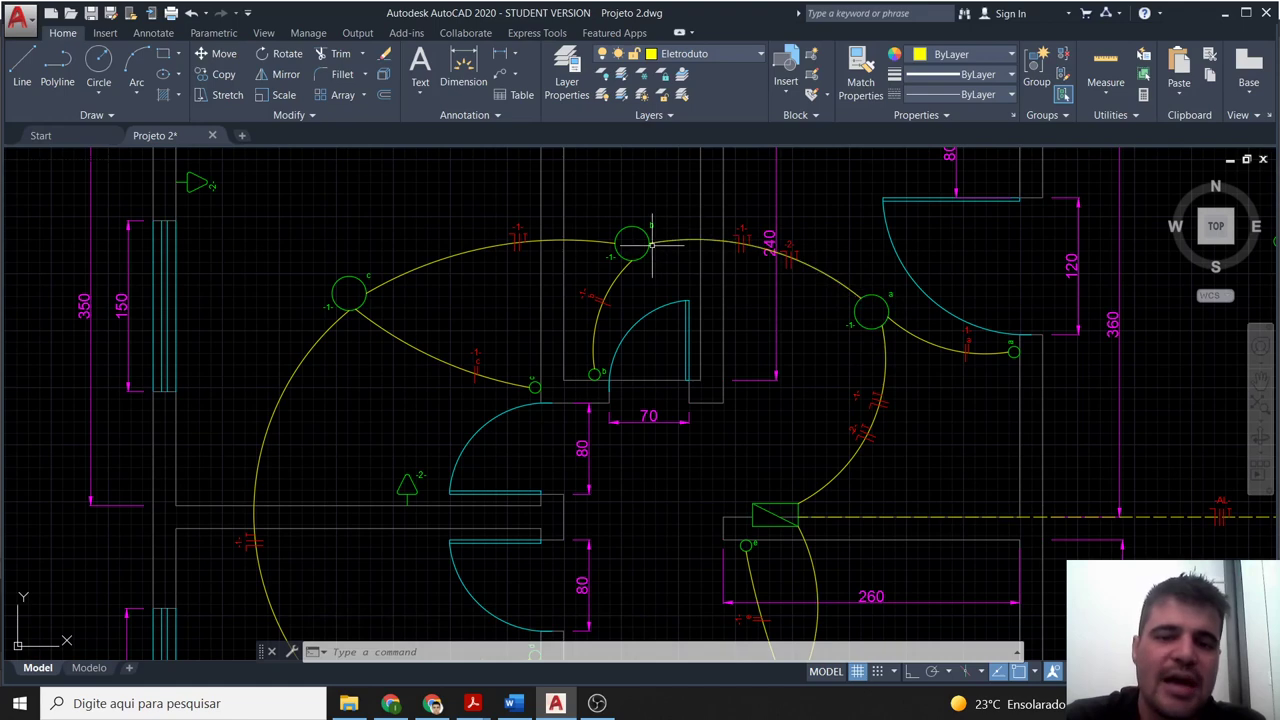
{"action": "middle_click_drag", "start_coordinate": [476, 287], "coordinate": [432, 378]}
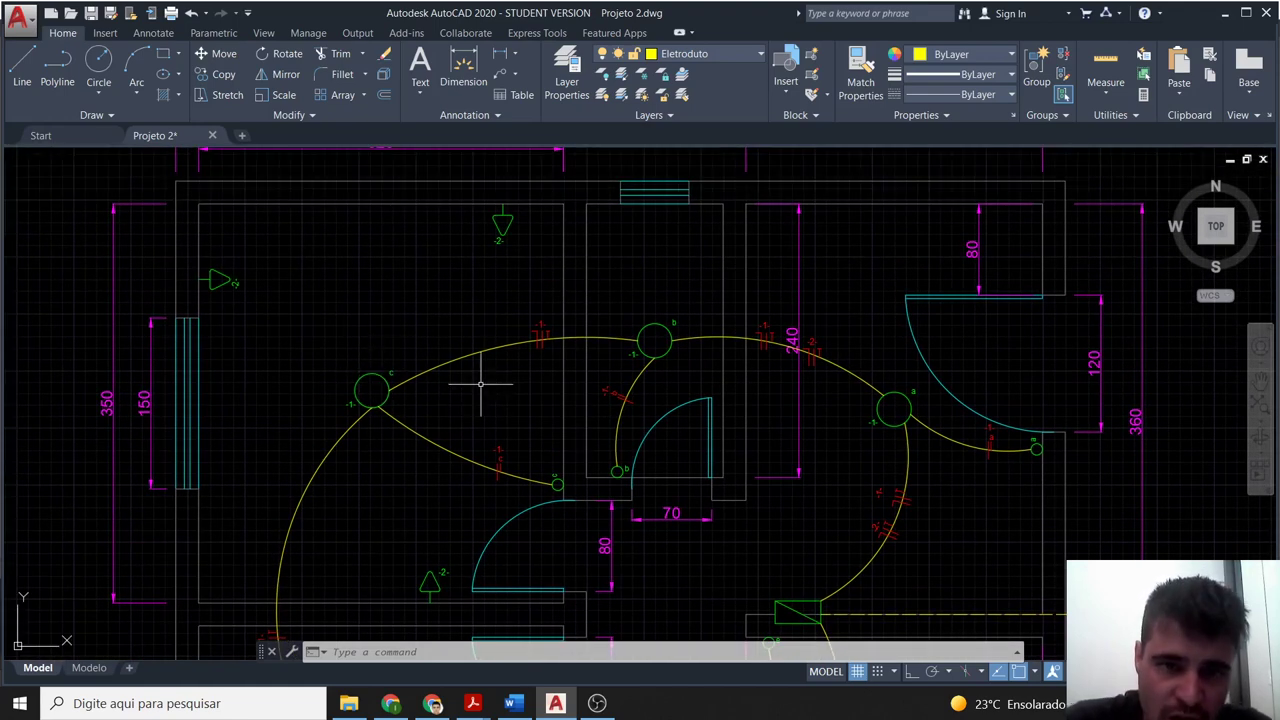
{"action": "key", "text": "ctrl+v"}
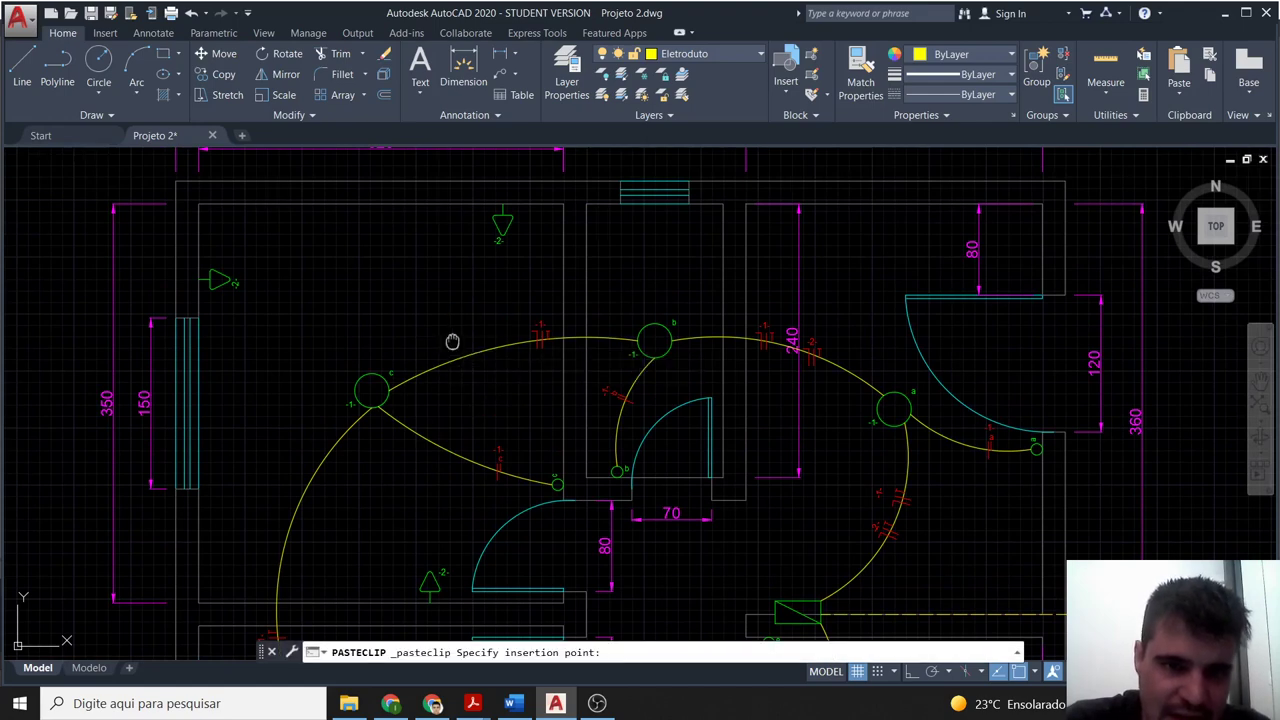
{"action": "scroll", "coordinate": [420, 355], "scroll_direction": "up", "scroll_amount": 1}
{"action": "scroll", "coordinate": [404, 340], "scroll_direction": "up", "scroll_amount": 3}
{"action": "left_click", "coordinate": [405, 342]}
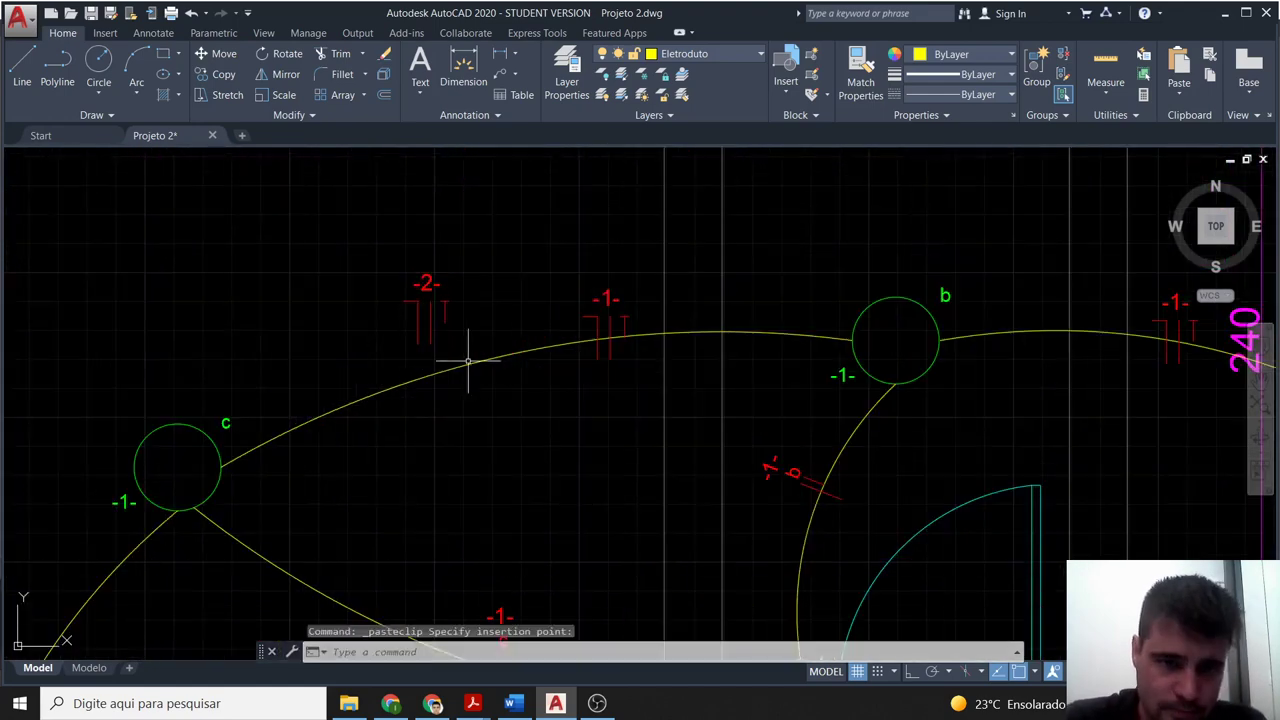
{"action": "left_click", "coordinate": [440, 362]}
{"action": "left_click", "coordinate": [373, 238]}
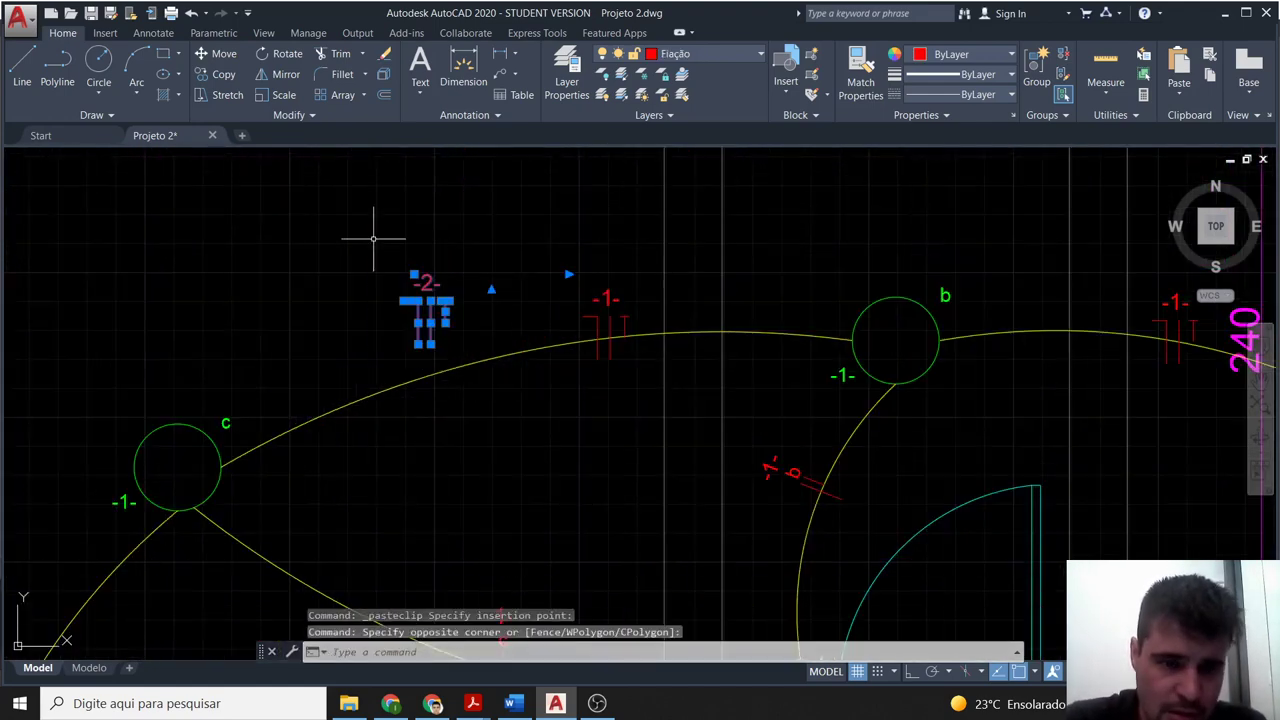
{"action": "type", "text": "m"}
{"action": "key", "text": "Return"}
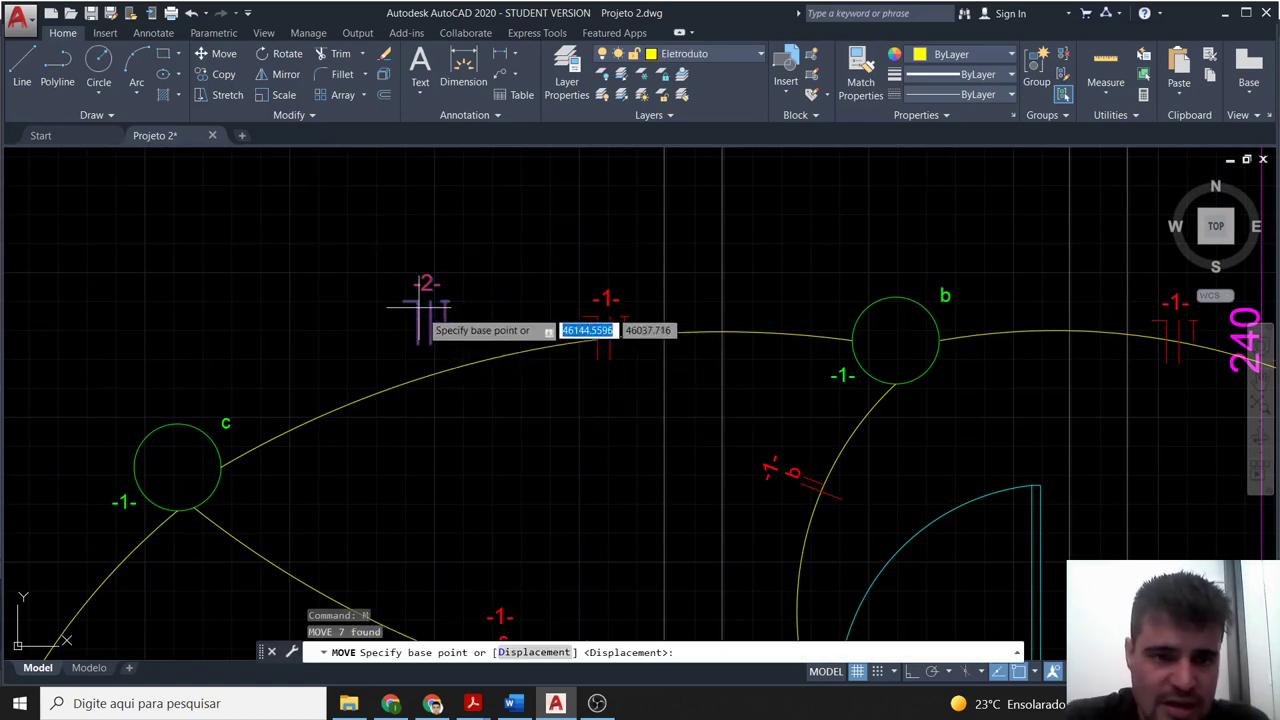
{"action": "left_click", "coordinate": [442, 322]}
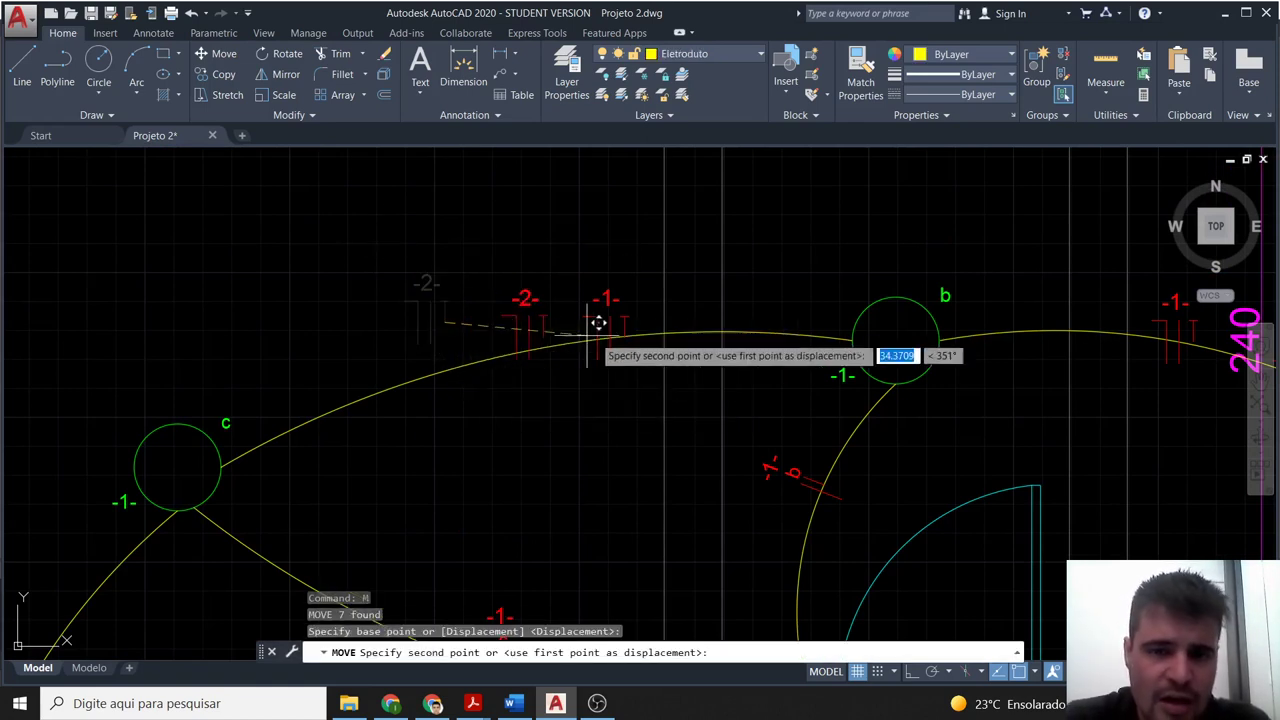
{"action": "left_click", "coordinate": [712, 320]}
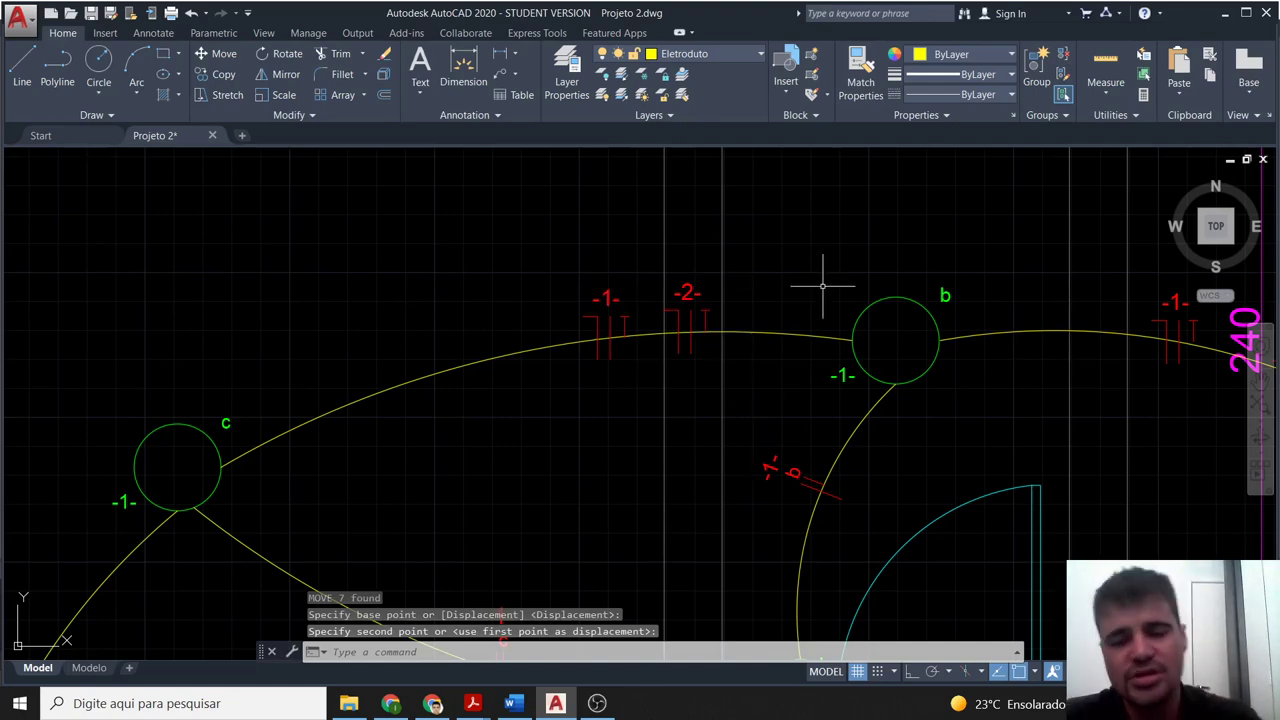
{"action": "scroll", "coordinate": [620, 395], "scroll_direction": "down", "scroll_amount": 2}
{"action": "scroll", "coordinate": [620, 395], "scroll_direction": "down", "scroll_amount": 3}
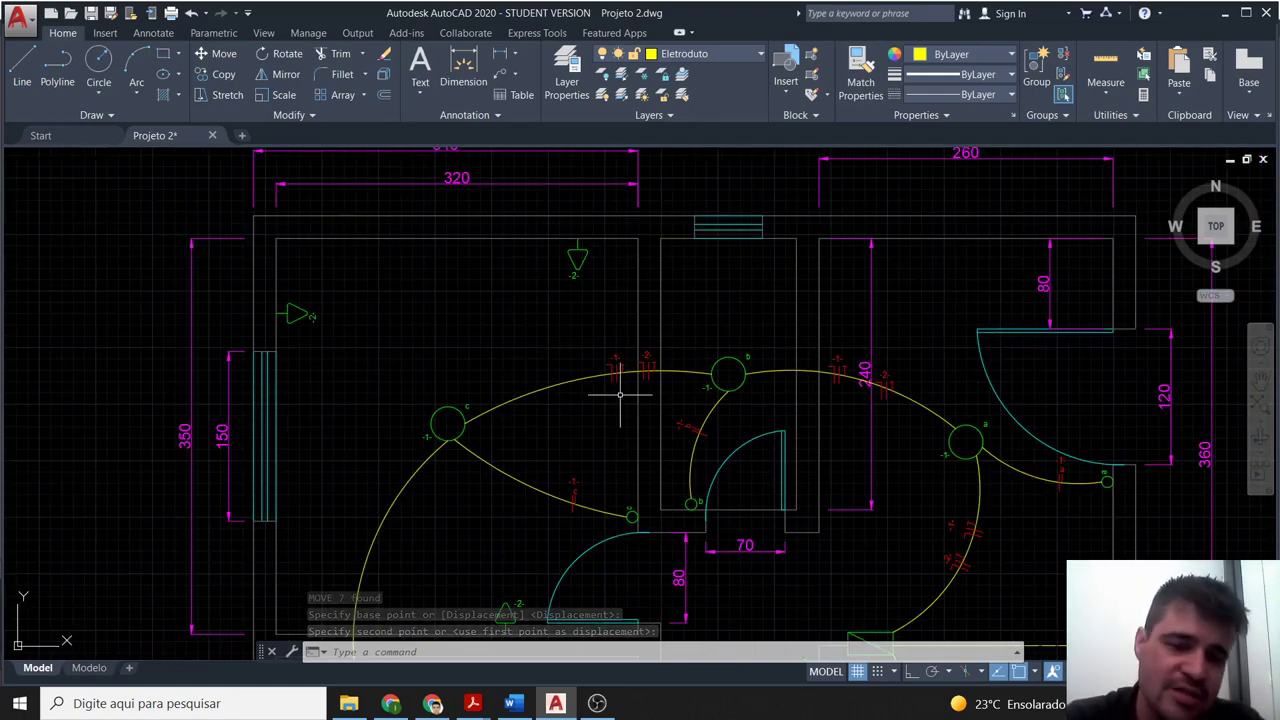
{"action": "scroll", "coordinate": [620, 390], "scroll_direction": "up", "scroll_amount": 1}
{"action": "scroll", "coordinate": [620, 370], "scroll_direction": "up", "scroll_amount": 2}
Begin a three-point arc from lamp c's centre, then cancel it and two aborted moves.
{"action": "middle_click_drag", "start_coordinate": [622, 365], "coordinate": [649, 389]}
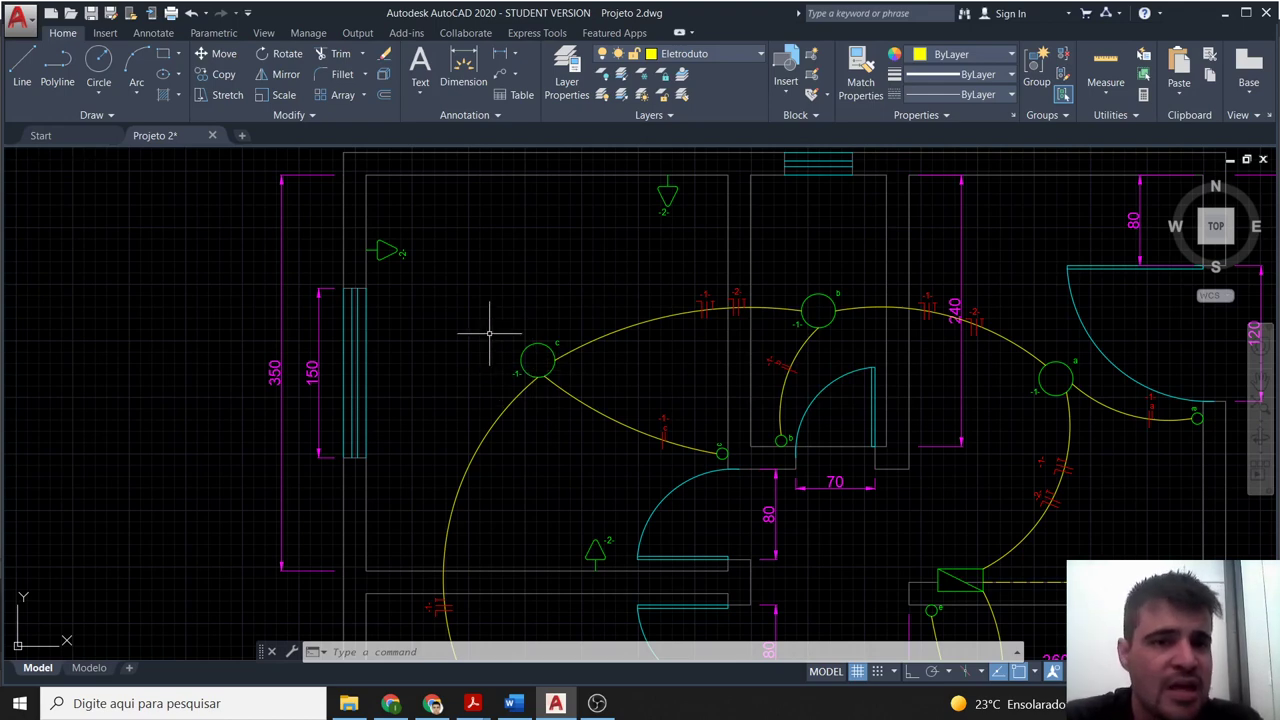
{"action": "left_click", "coordinate": [57, 65]}
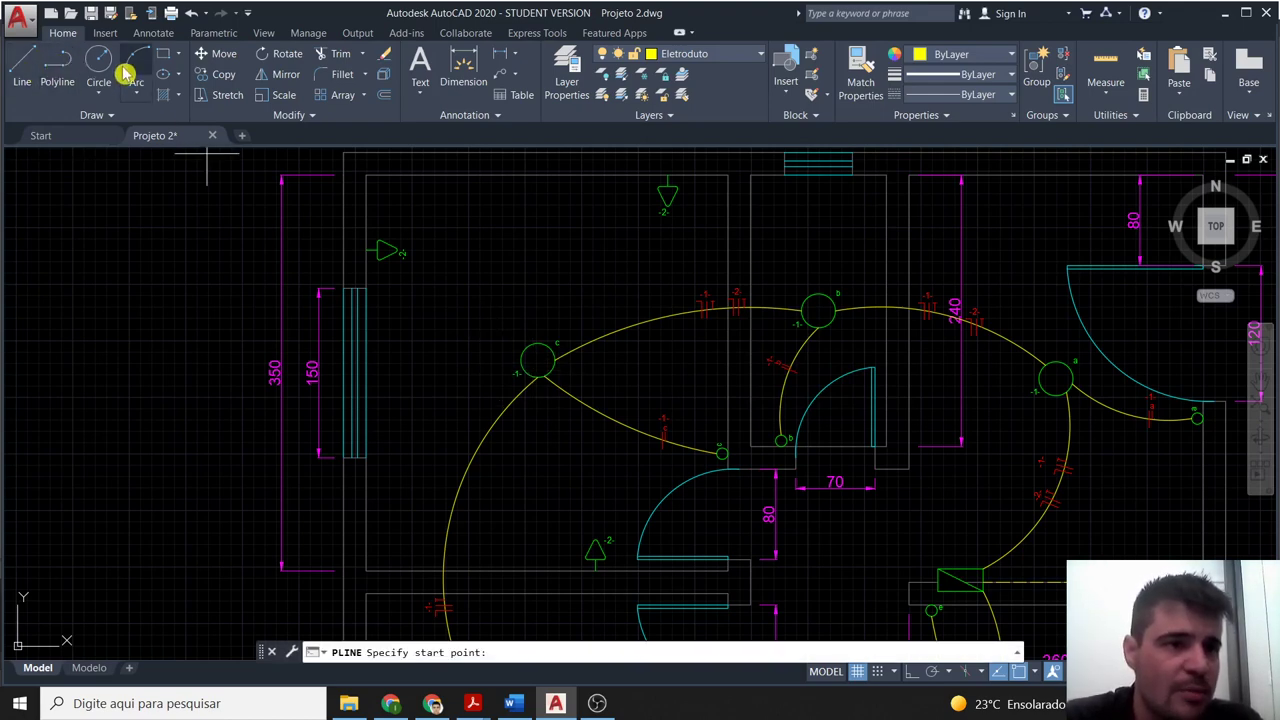
{"action": "left_click", "coordinate": [134, 70]}
{"action": "left_click", "coordinate": [538, 358]}
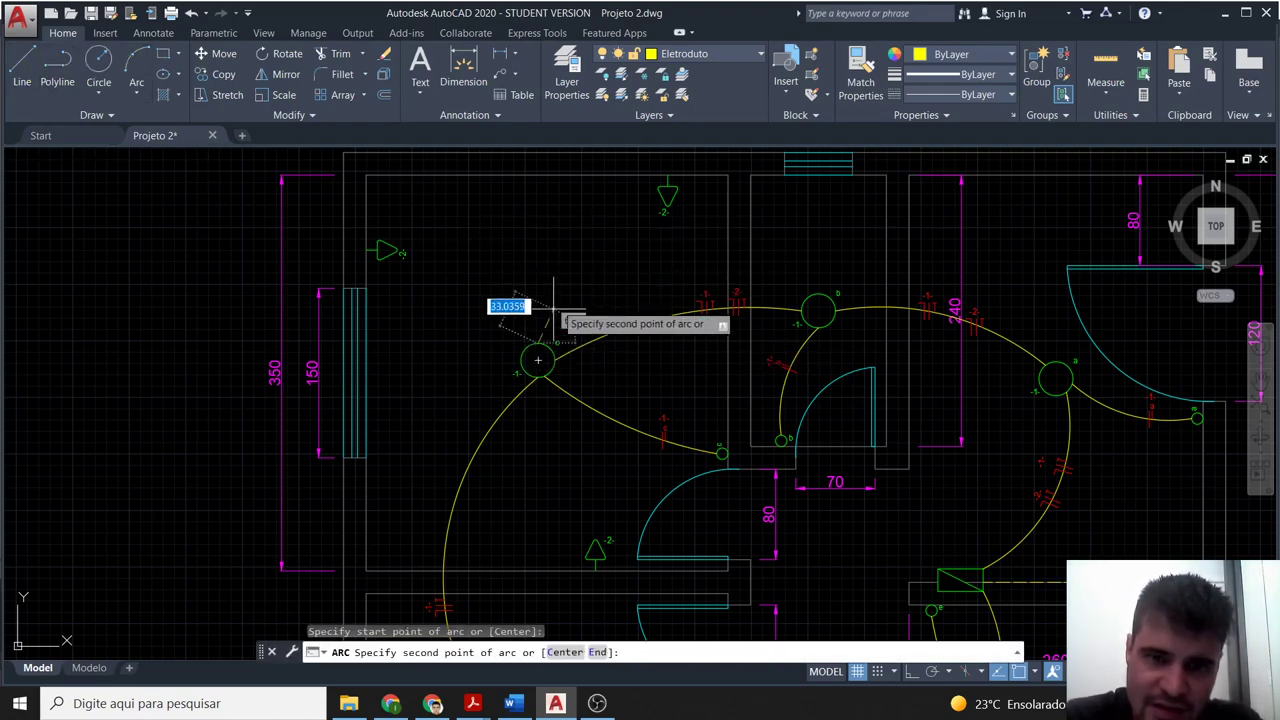
{"action": "left_click", "coordinate": [595, 261]}
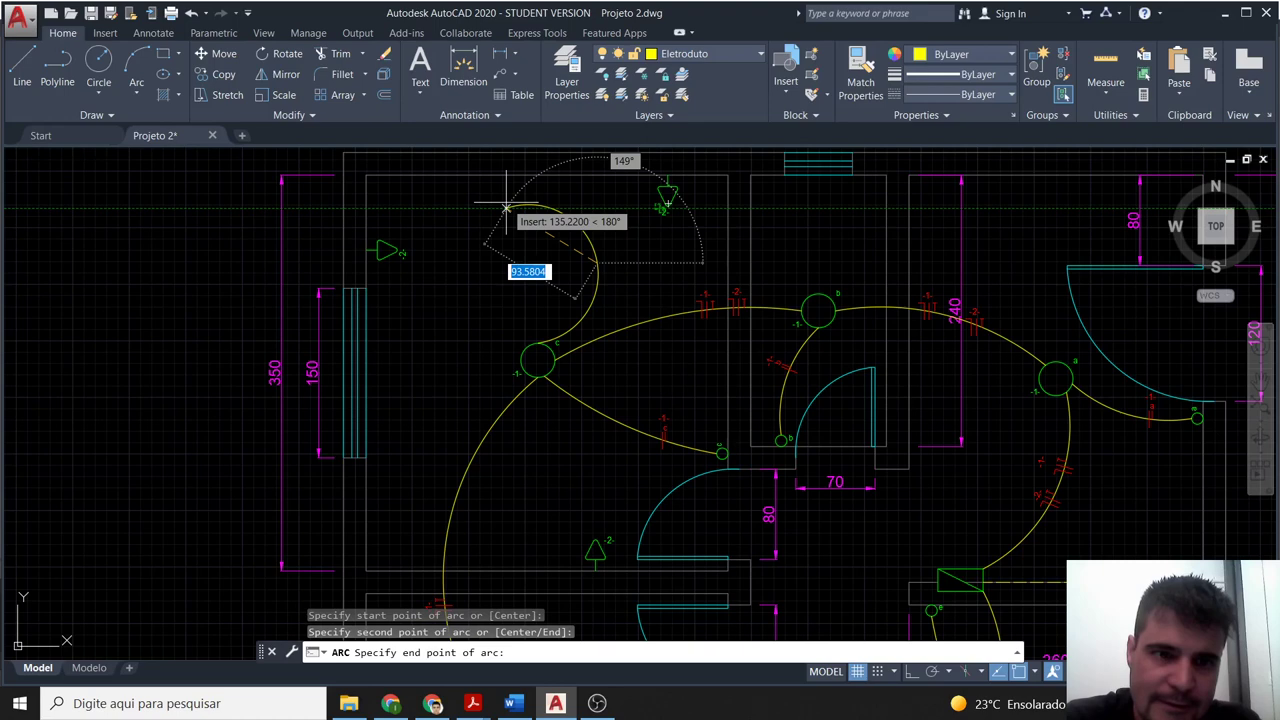
{"action": "key", "text": "Escape"}
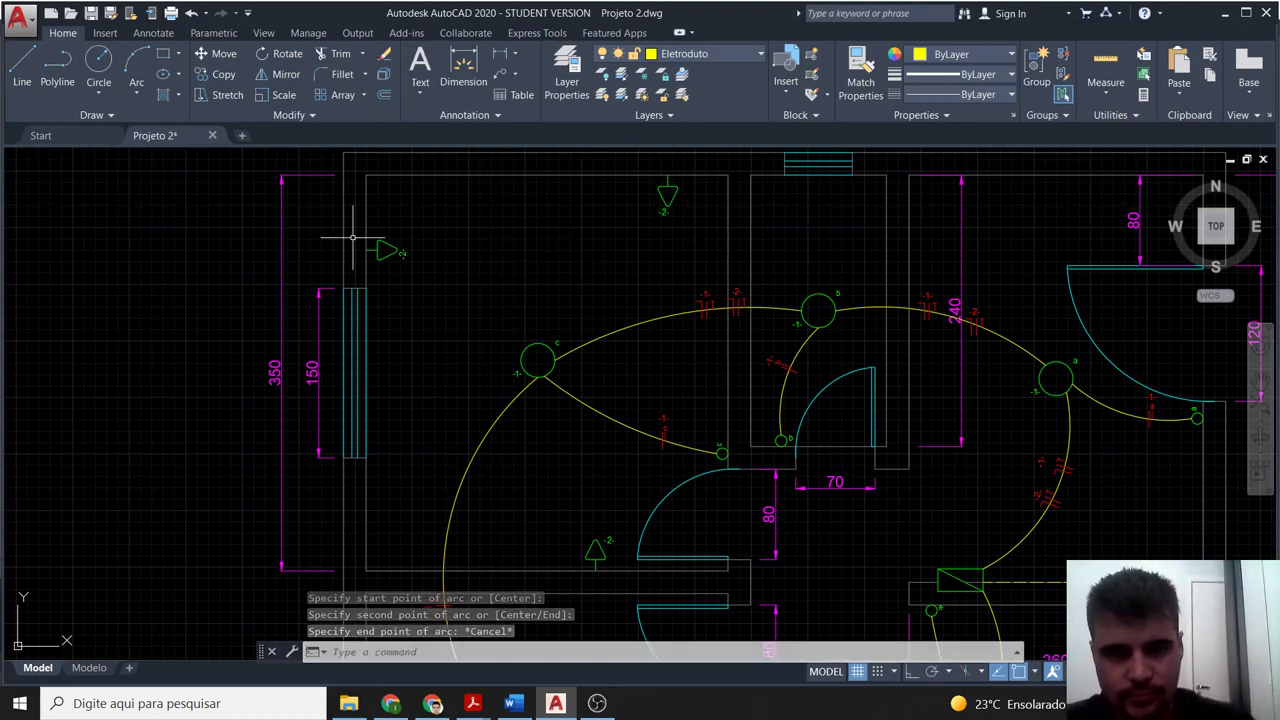
{"action": "type", "text": "m"}
{"action": "key", "text": "Return"}
{"action": "key", "text": "Escape"}
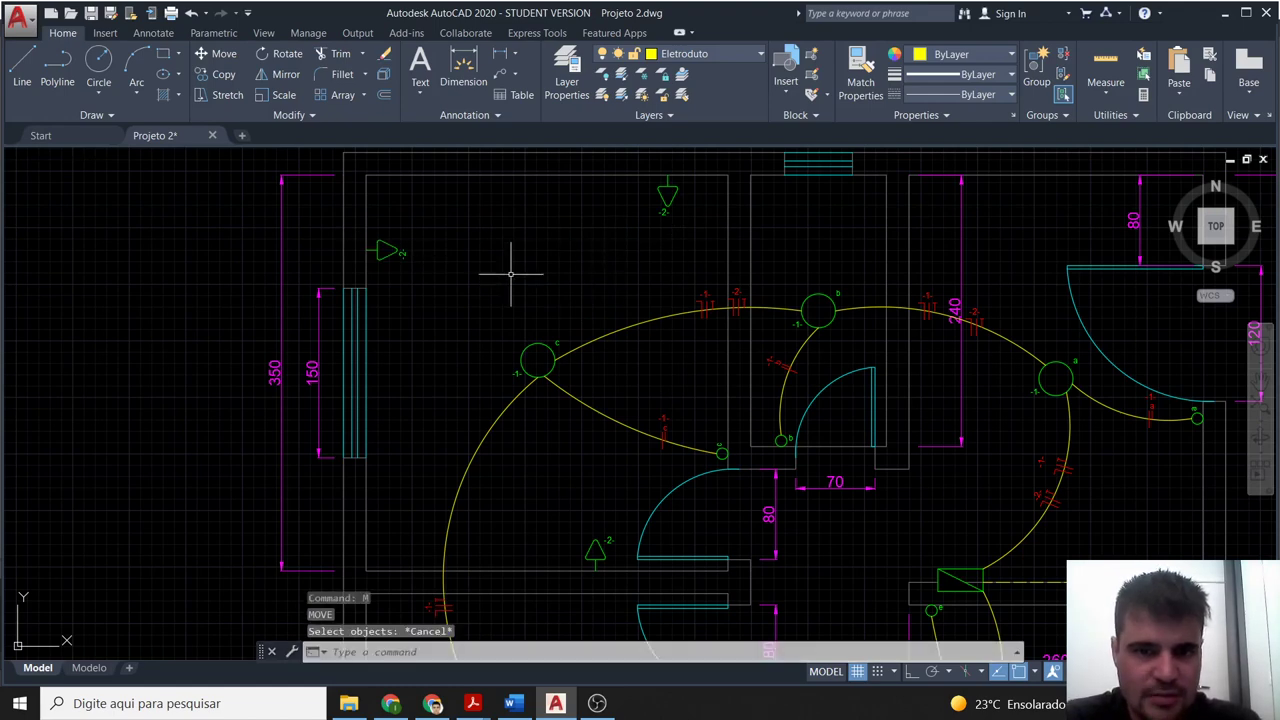
{"action": "type", "text": "m"}
{"action": "key", "text": "Return"}
{"action": "key", "text": "Escape"}
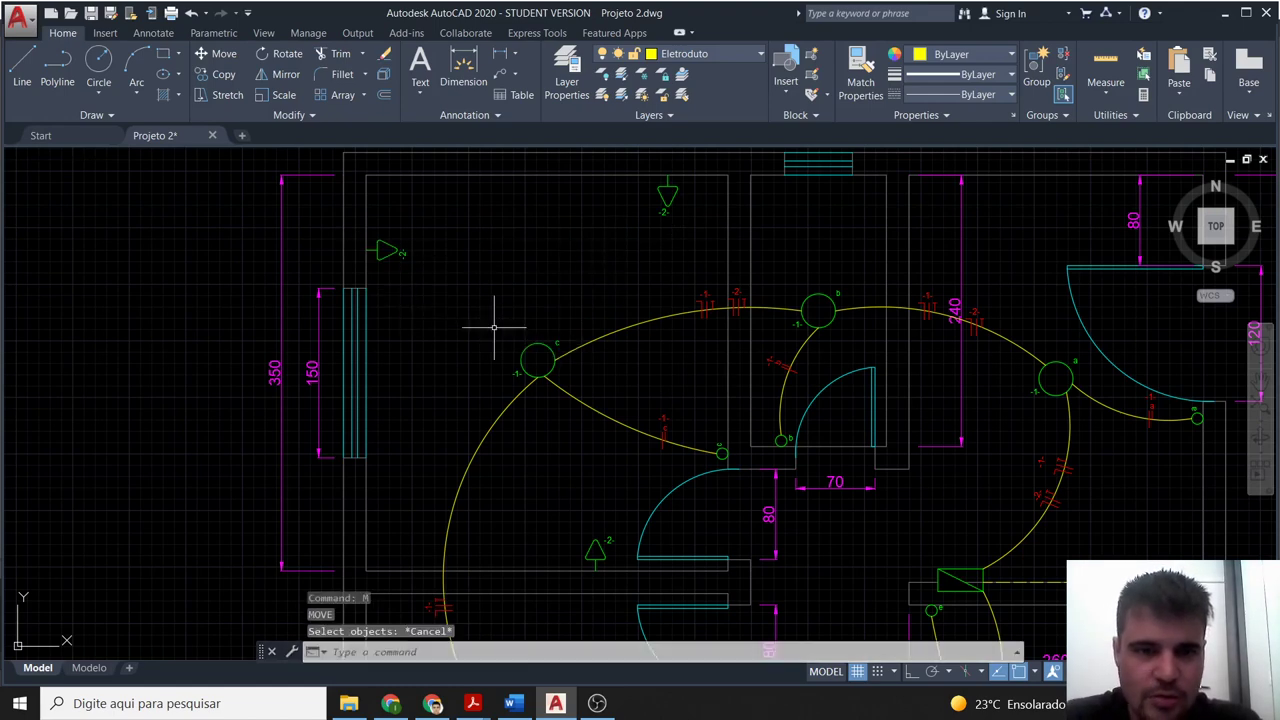
Draw a three-point arc from lamp c to the top -2- switch, then delete the misdrawn arc.
{"action": "left_click", "coordinate": [137, 66]}
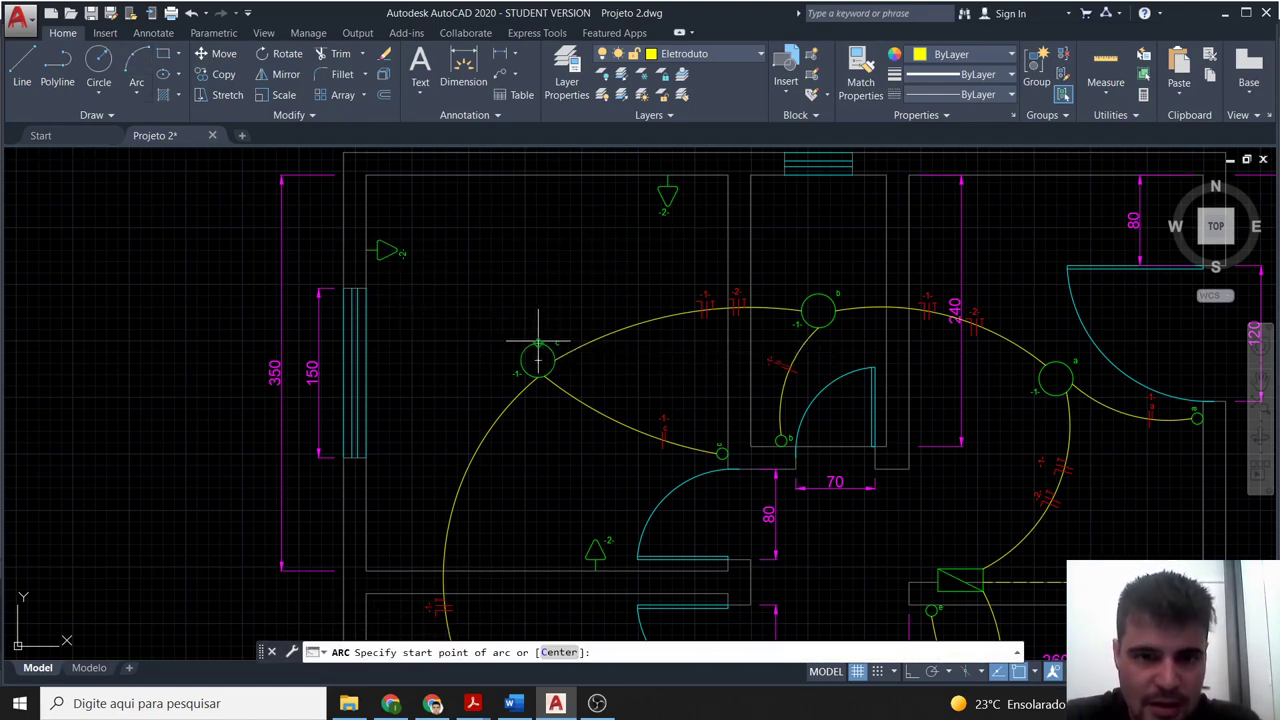
{"action": "left_click", "coordinate": [540, 345]}
{"action": "left_click", "coordinate": [592, 262]}
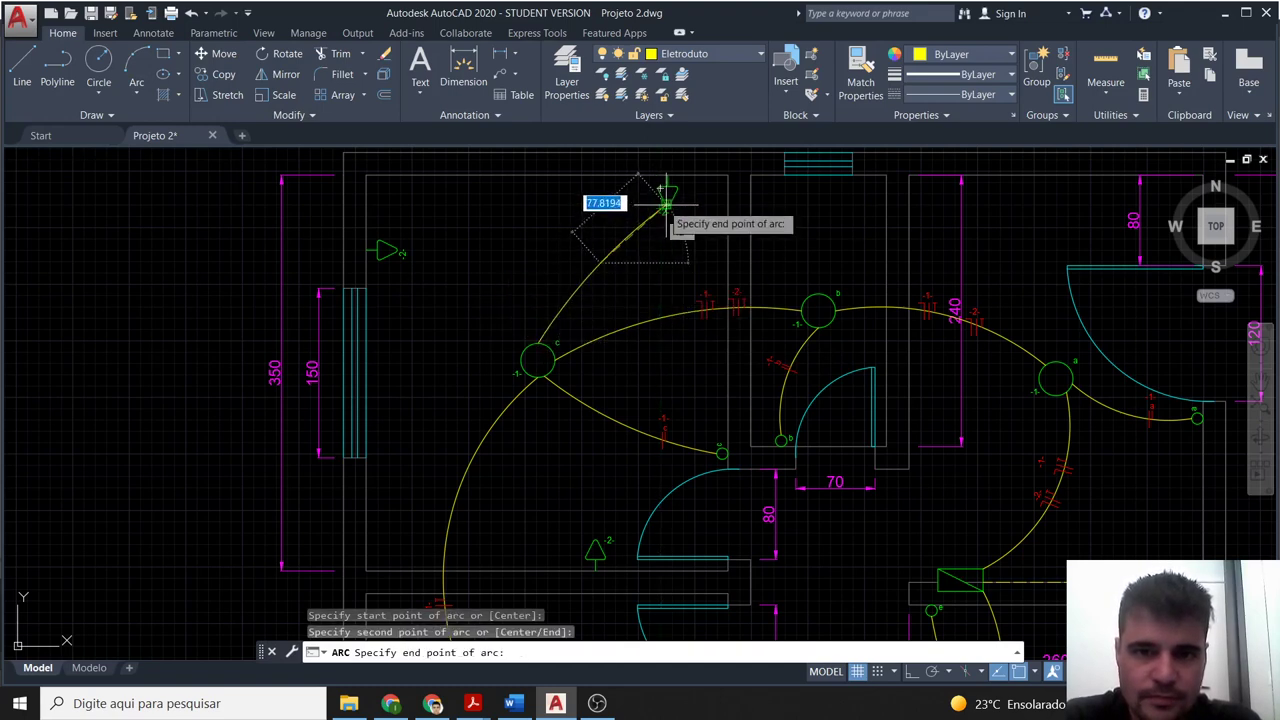
{"action": "left_click", "coordinate": [663, 205]}
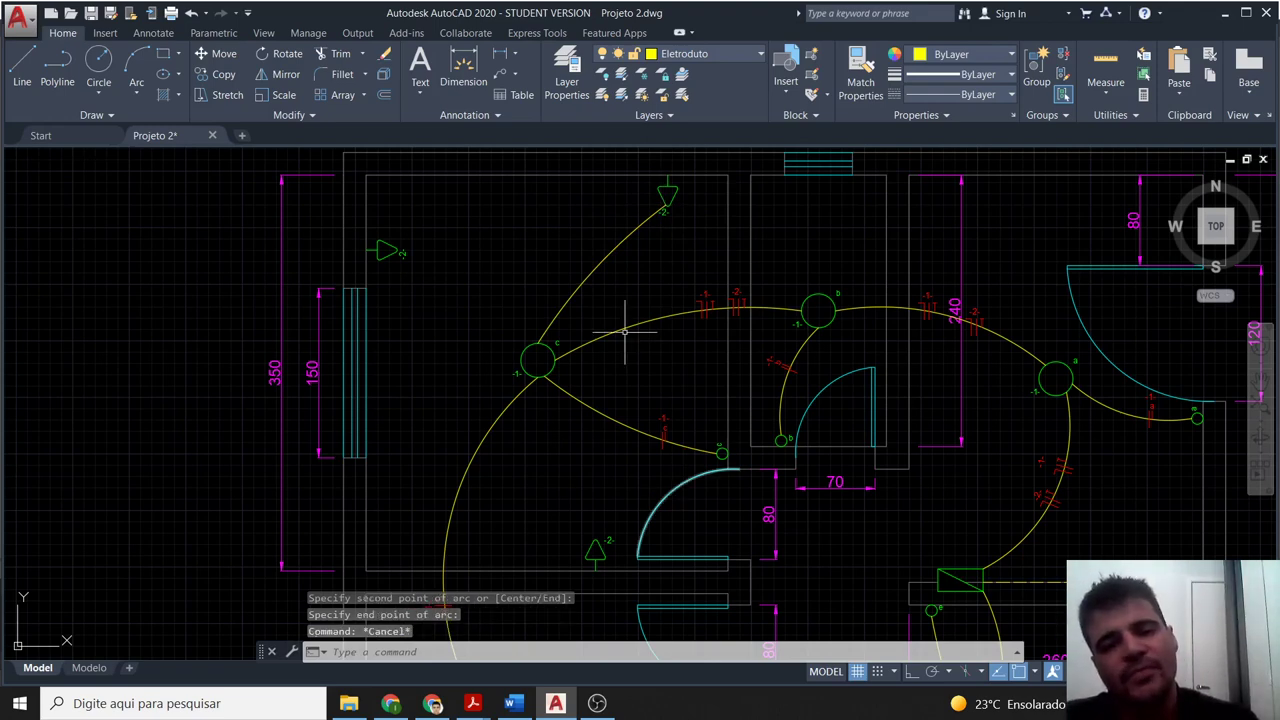
{"action": "left_click", "coordinate": [598, 268]}
{"action": "key", "text": "Delete"}
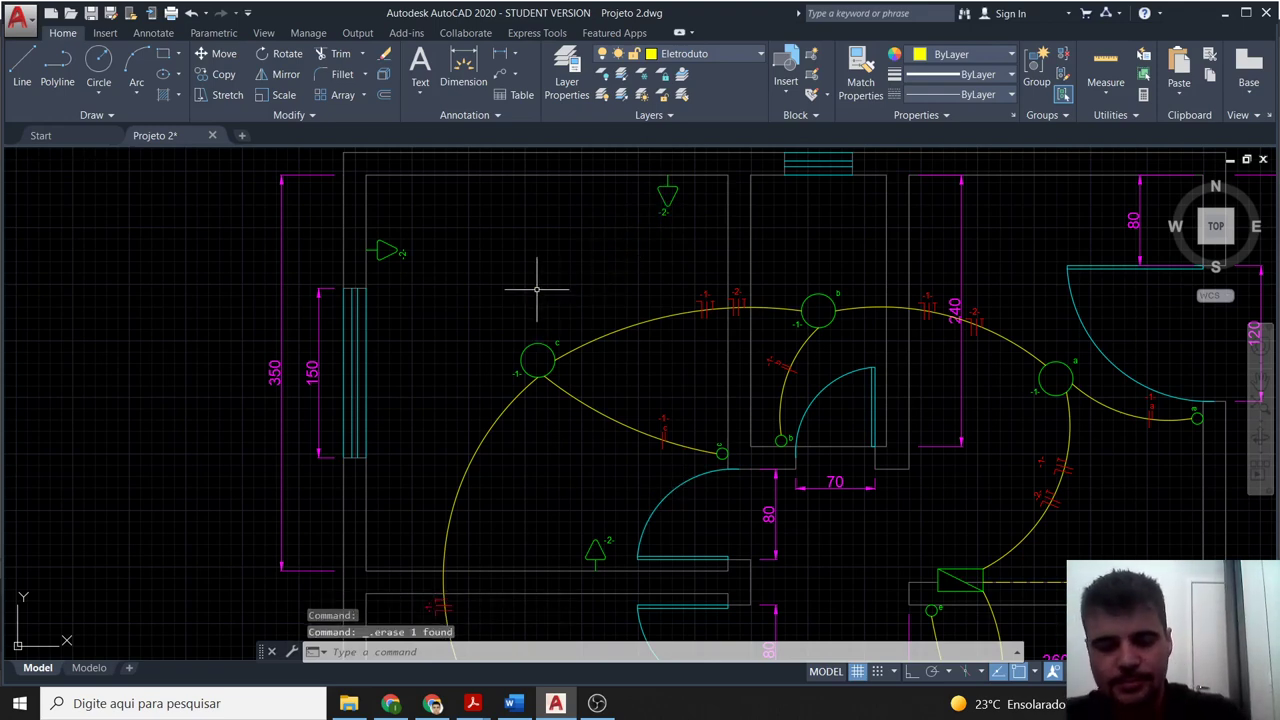
Redraw the three-point arc from lamp c's centre up to the top -2- switch.
{"action": "type", "text": "a"}
{"action": "key", "text": "Escape"}
{"action": "left_click", "coordinate": [136, 65]}
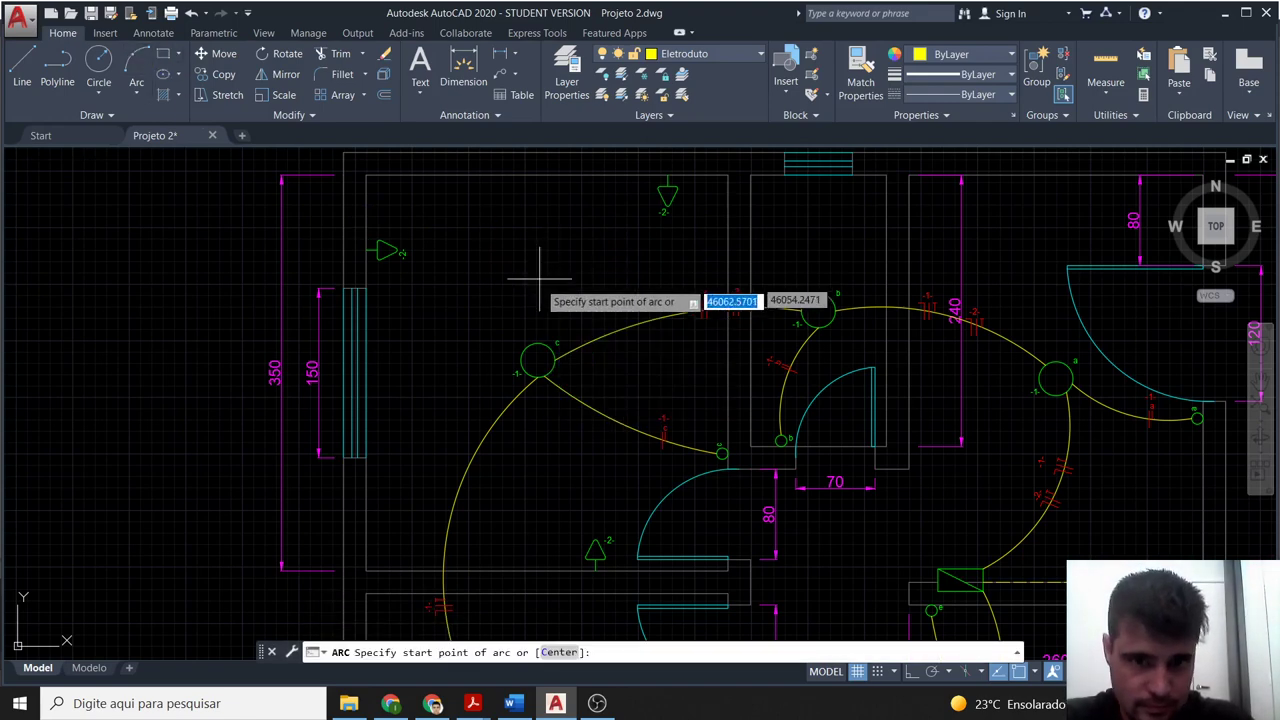
{"action": "left_click", "coordinate": [537, 358]}
{"action": "left_click", "coordinate": [598, 212]}
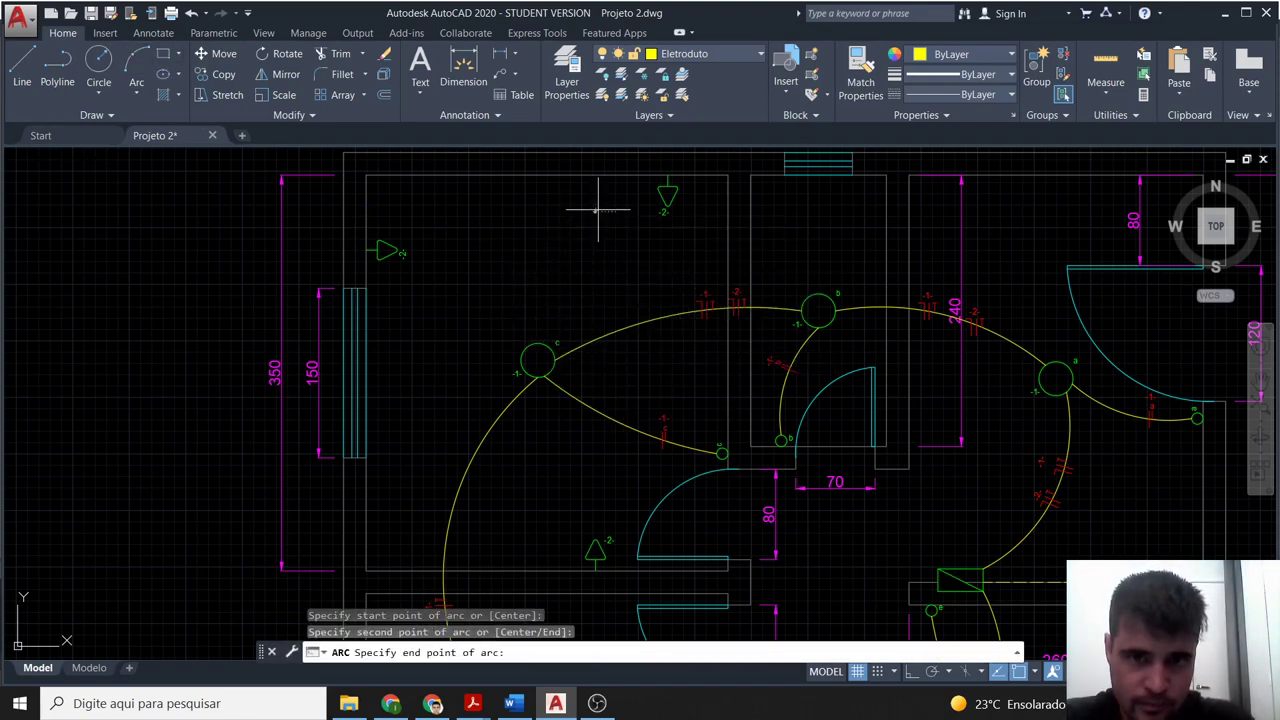
{"action": "left_click", "coordinate": [664, 182]}
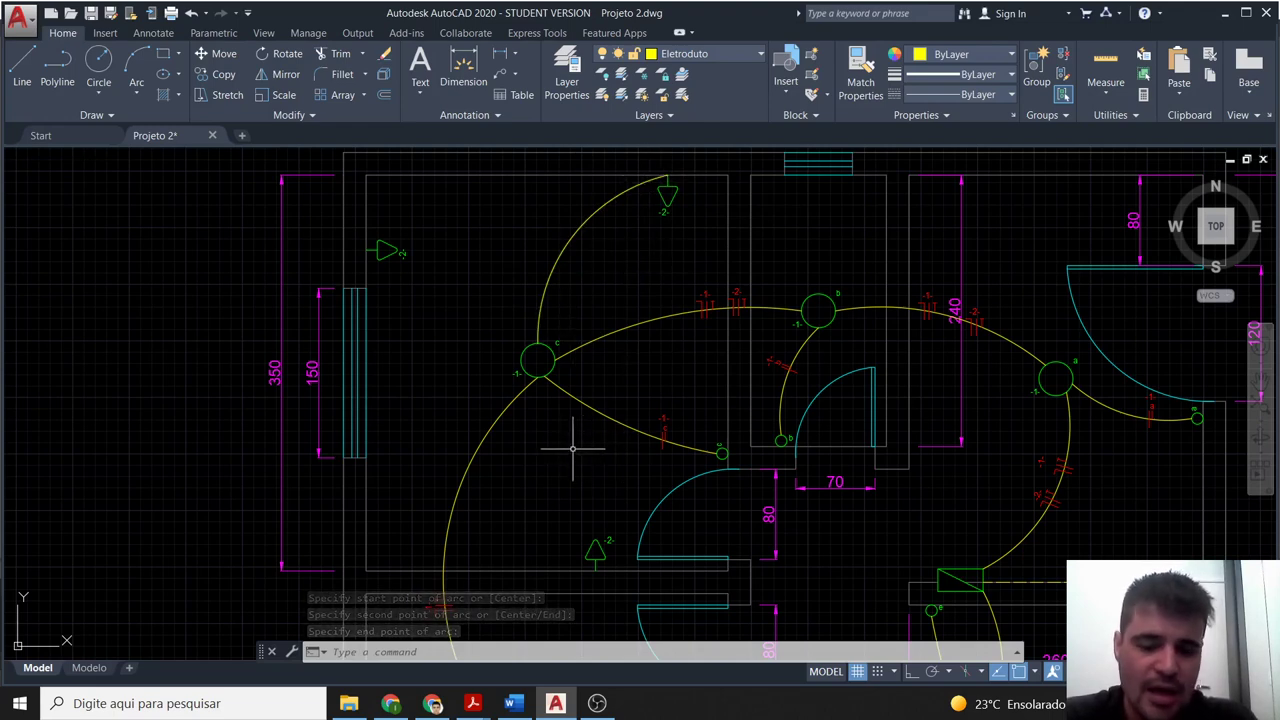
{"action": "key", "text": "space"}
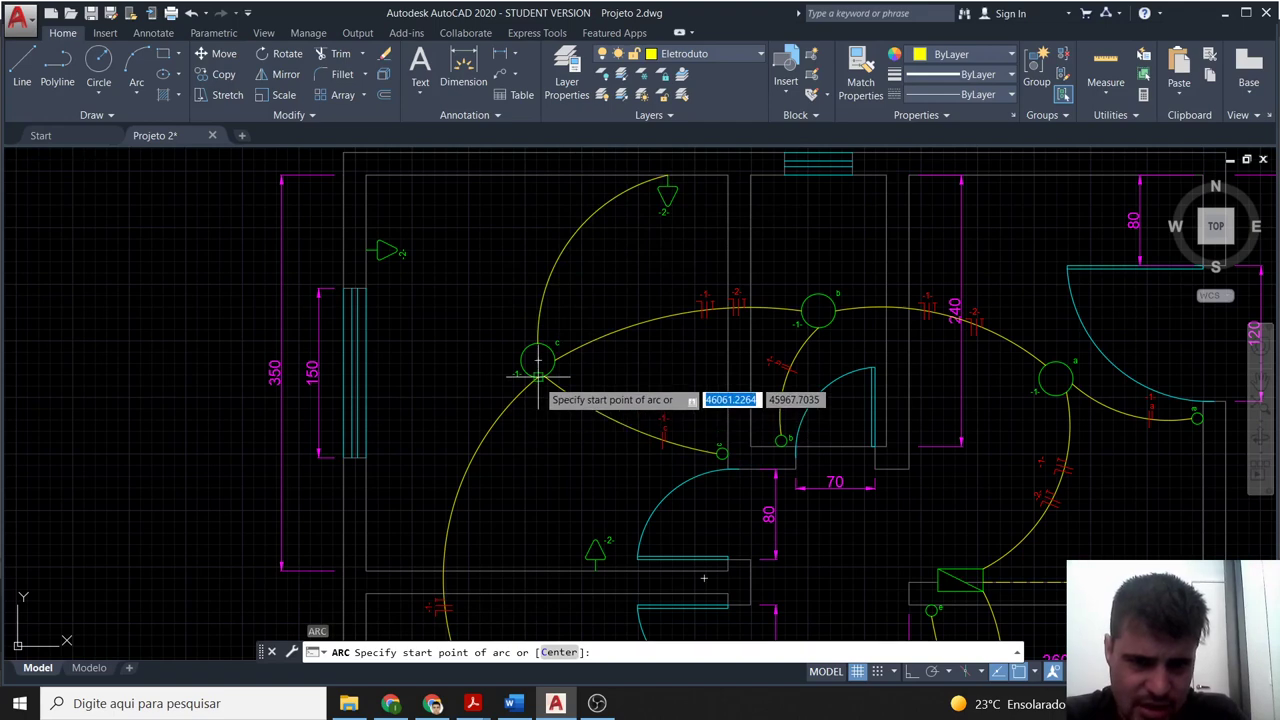
{"action": "left_click", "coordinate": [538, 375]}
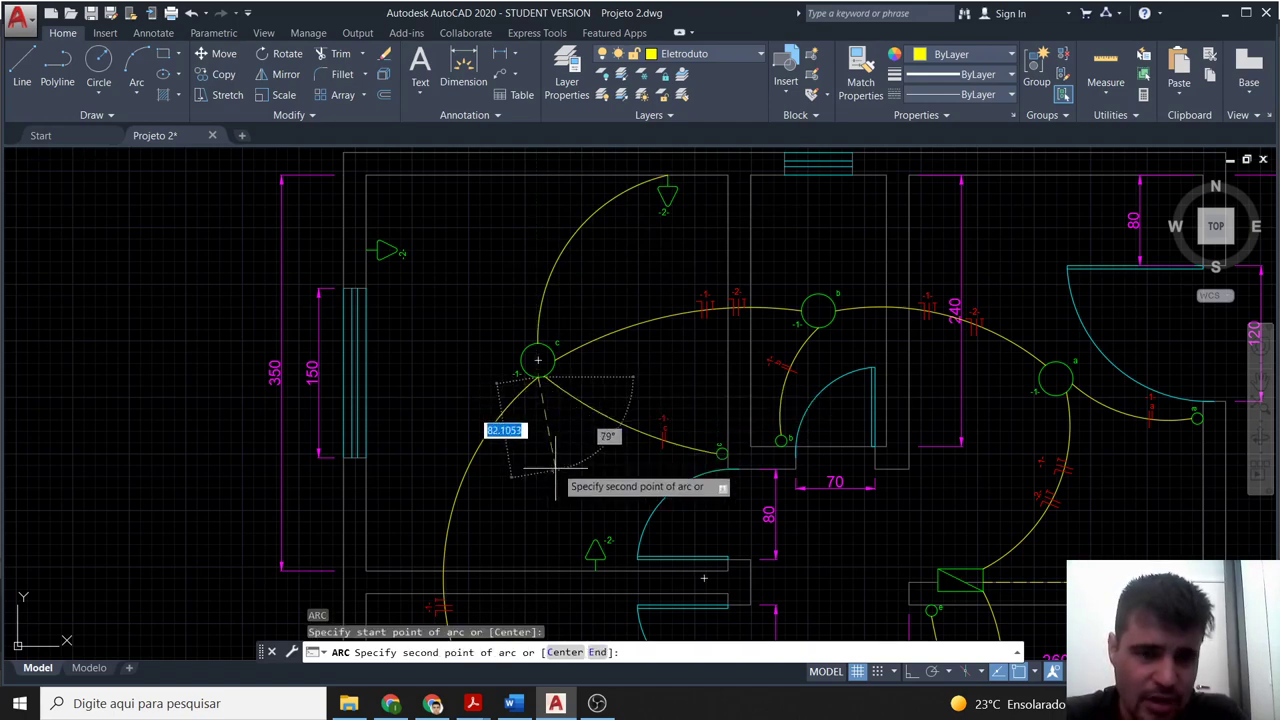
{"action": "key", "text": "Escape"}
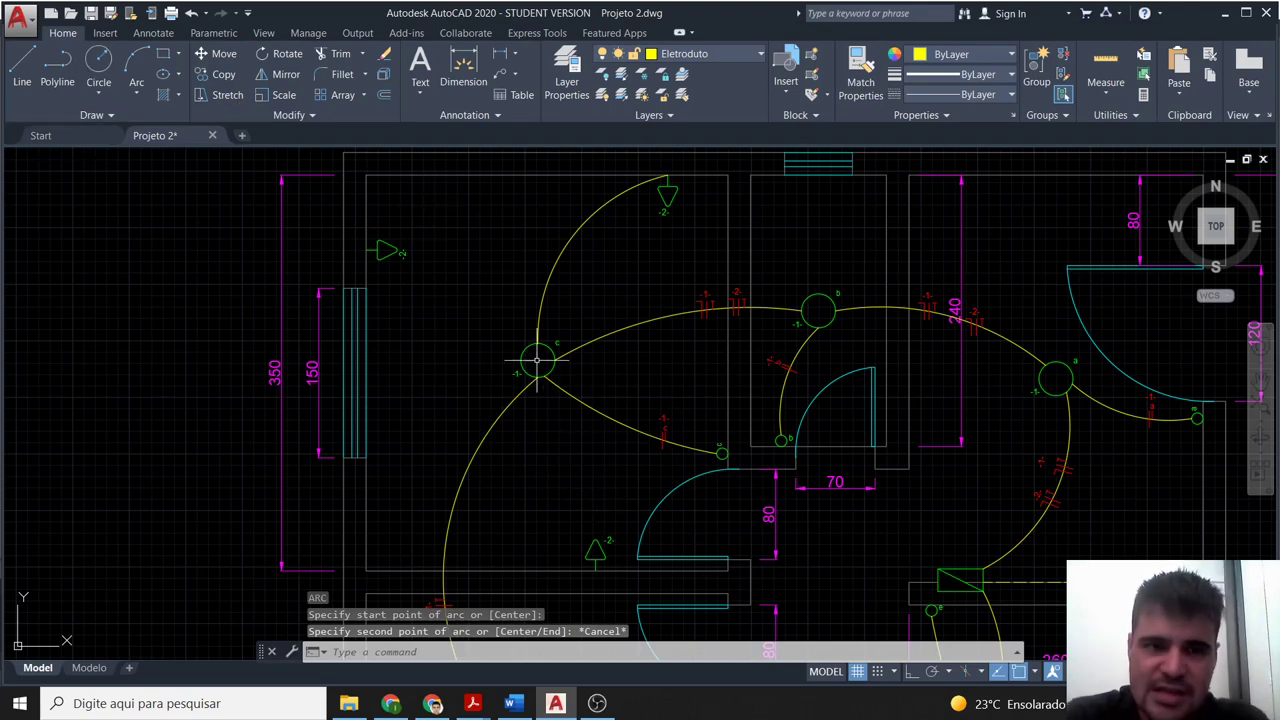
{"action": "left_click", "coordinate": [22, 65]}
With Ortho on, draw a line up from the top -2- outlet, along the top wall, down to the left-wall outlet.
{"action": "scroll", "coordinate": [590, 280], "scroll_direction": "up", "scroll_amount": 1}
{"action": "scroll", "coordinate": [671, 312], "scroll_direction": "up", "scroll_amount": 1}
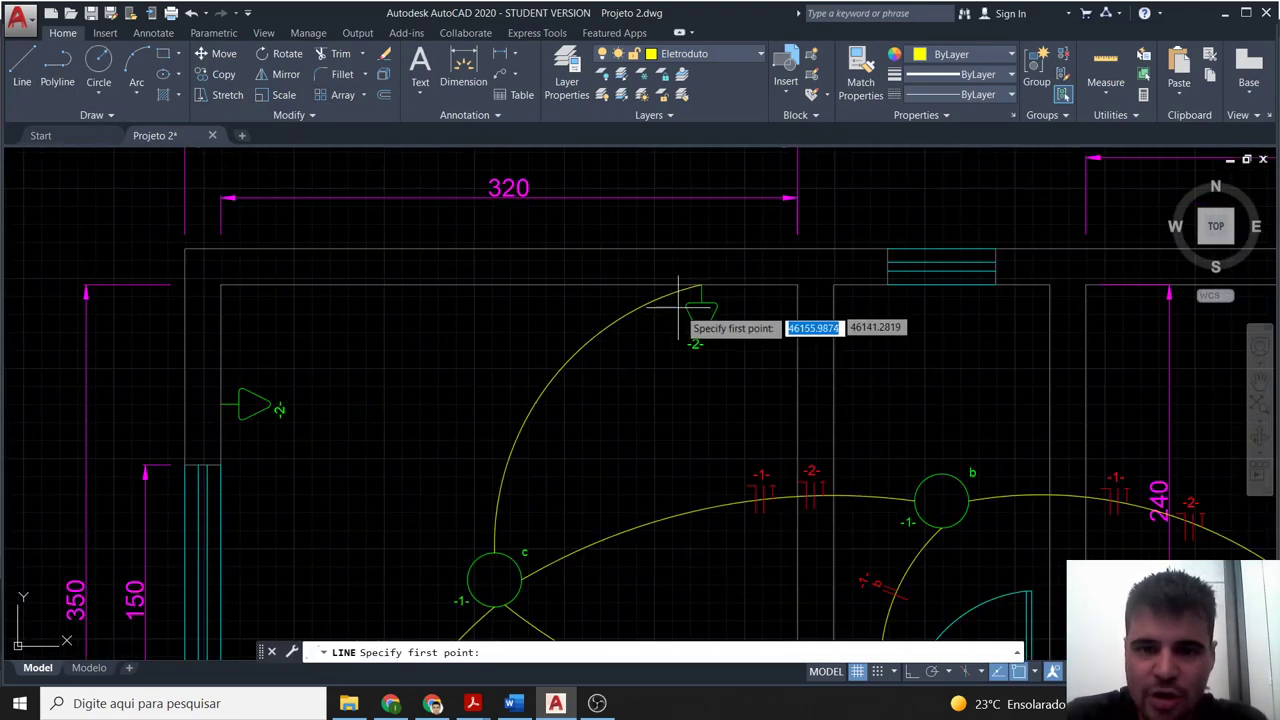
{"action": "left_click", "coordinate": [22, 62]}
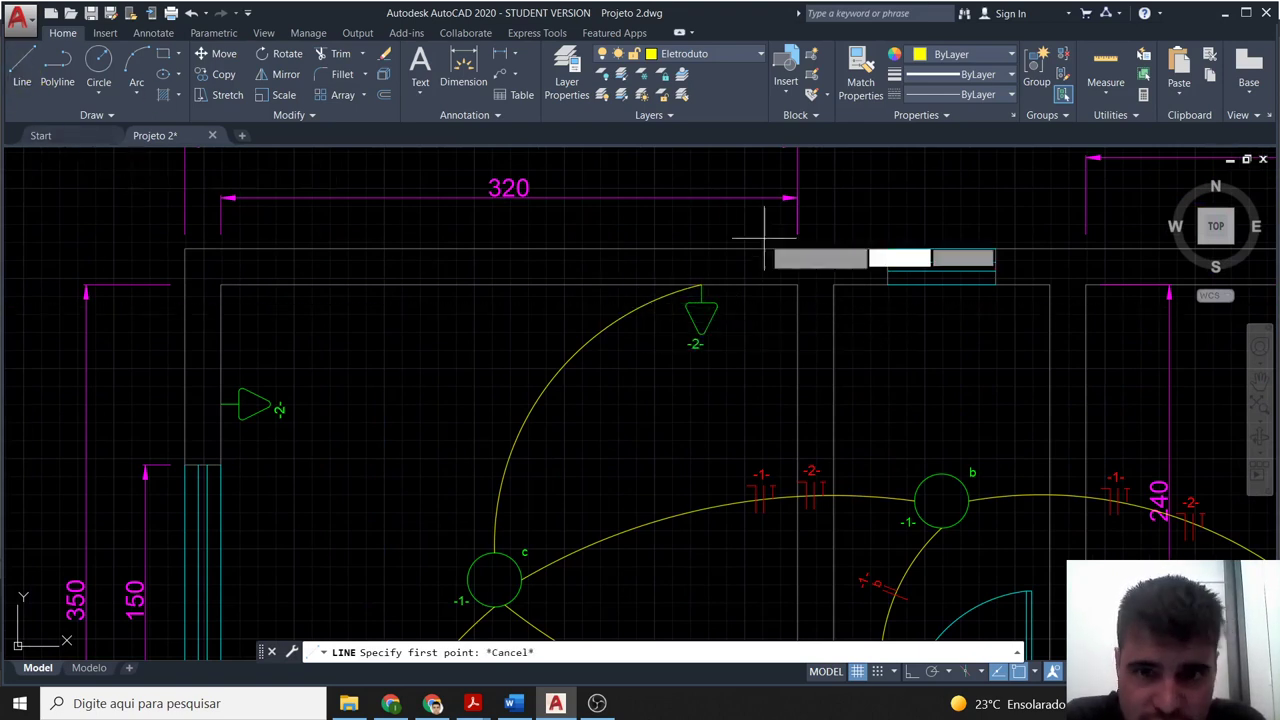
{"action": "left_click", "coordinate": [701, 287]}
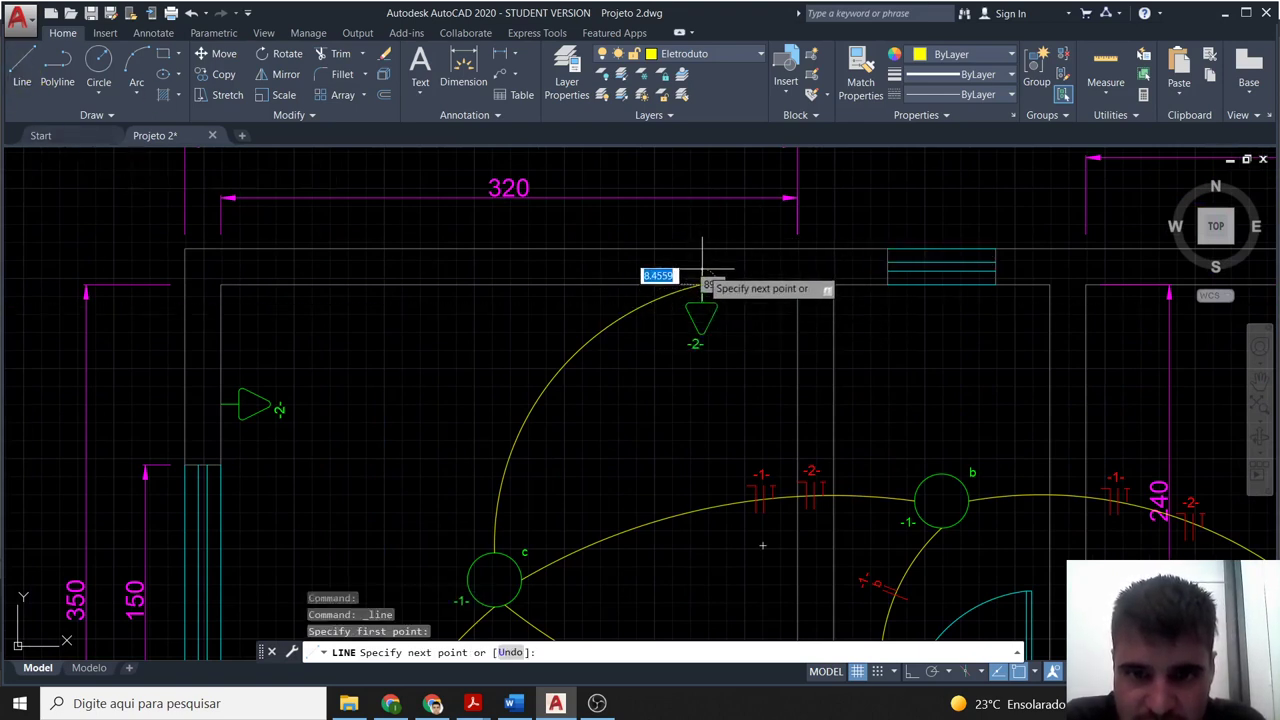
{"action": "left_click", "coordinate": [911, 671]}
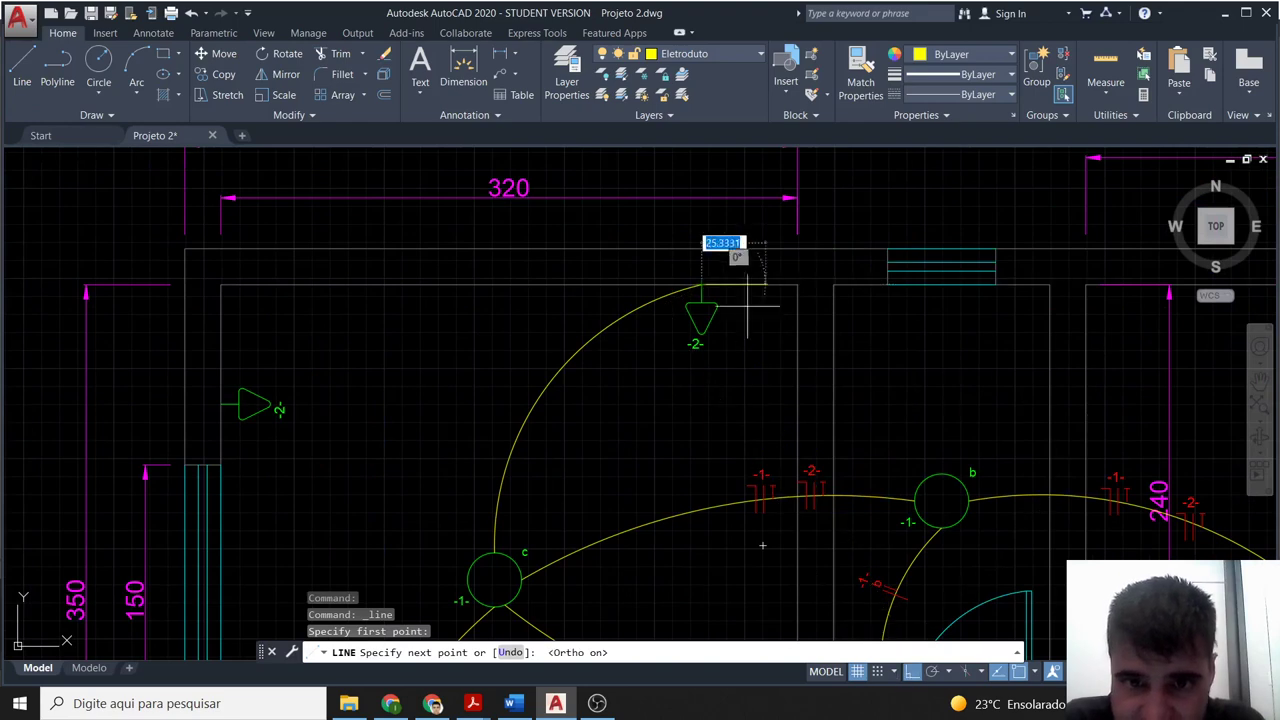
{"action": "left_click", "coordinate": [702, 268]}
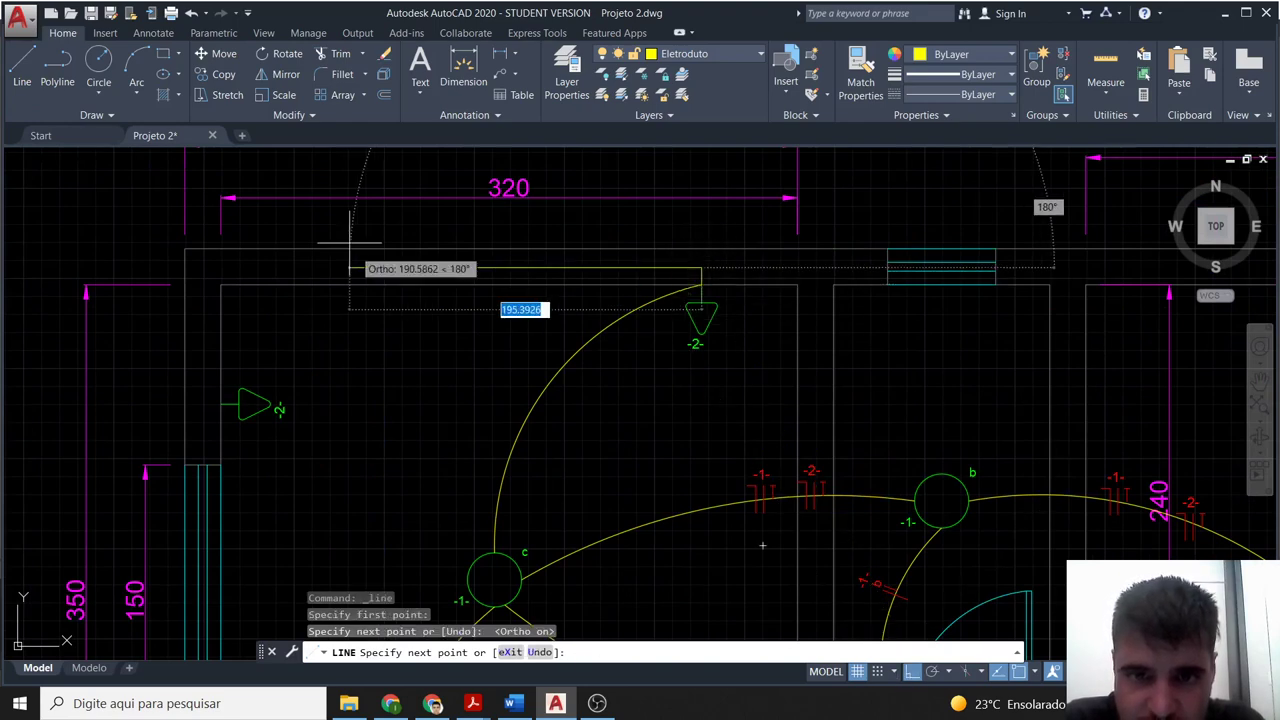
{"action": "left_click", "coordinate": [204, 268]}
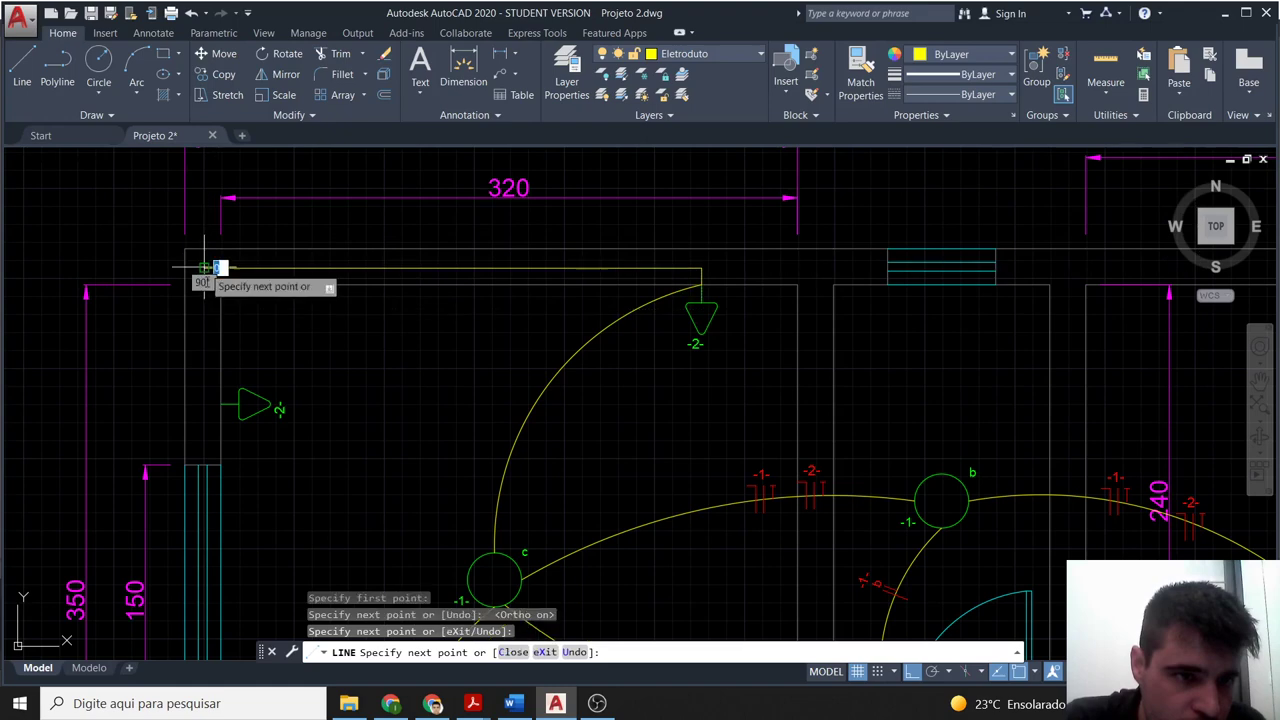
{"action": "left_click", "coordinate": [218, 403]}
{"action": "key", "text": "Escape"}
{"action": "scroll", "coordinate": [423, 457], "scroll_direction": "down", "scroll_amount": 2}
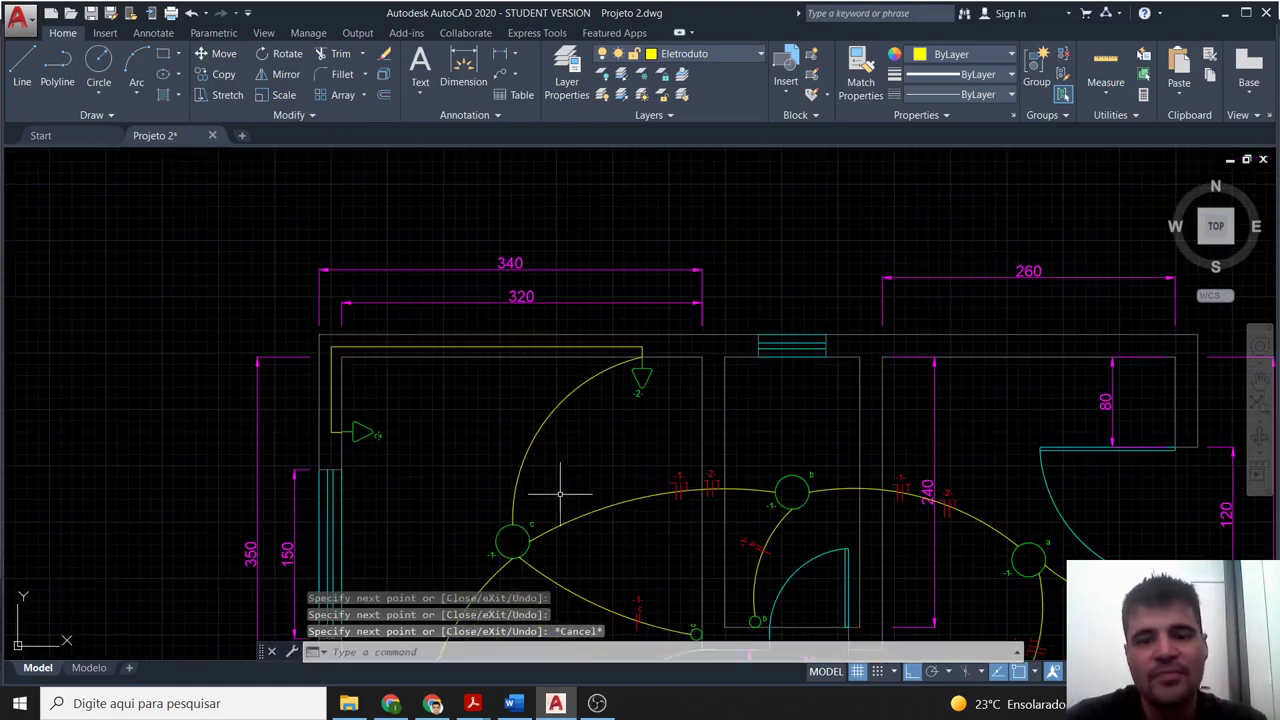
{"action": "middle_click_drag", "start_coordinate": [571, 491], "coordinate": [576, 402]}
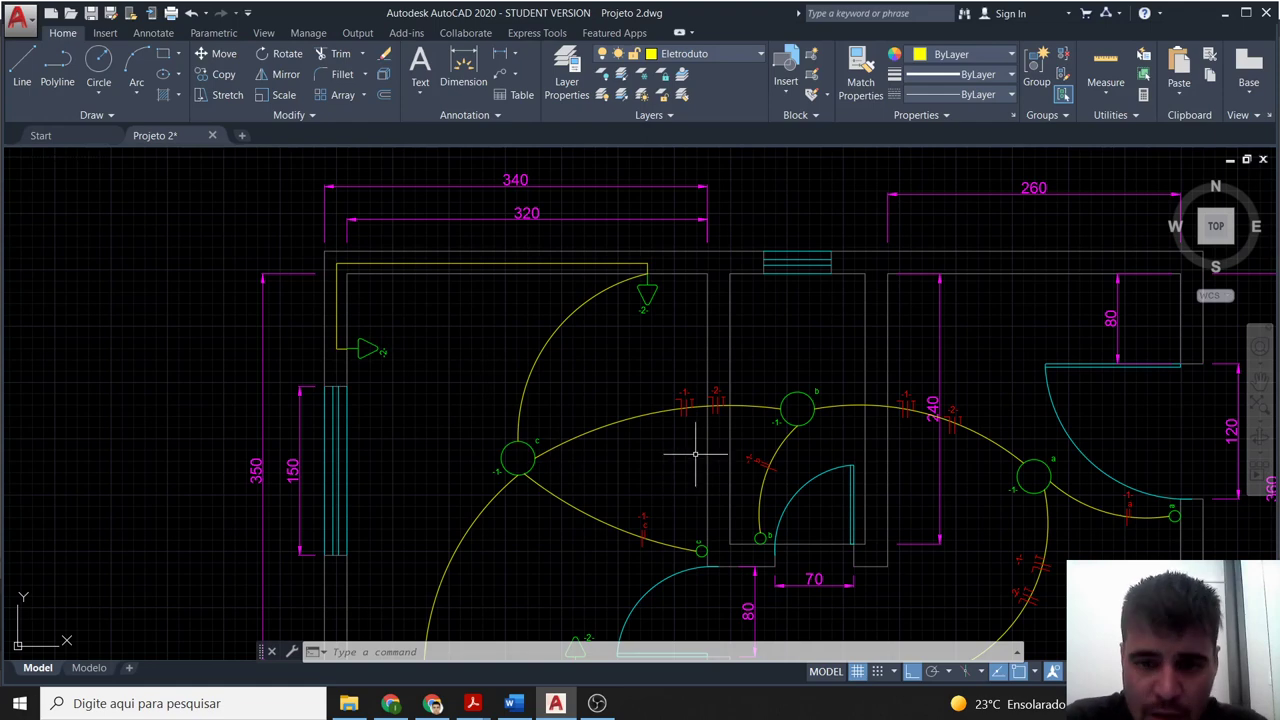
Copy the -2- wiring tick and paste a duplicate above the left arc.
{"action": "scroll", "coordinate": [705, 418], "scroll_direction": "up", "scroll_amount": 2}
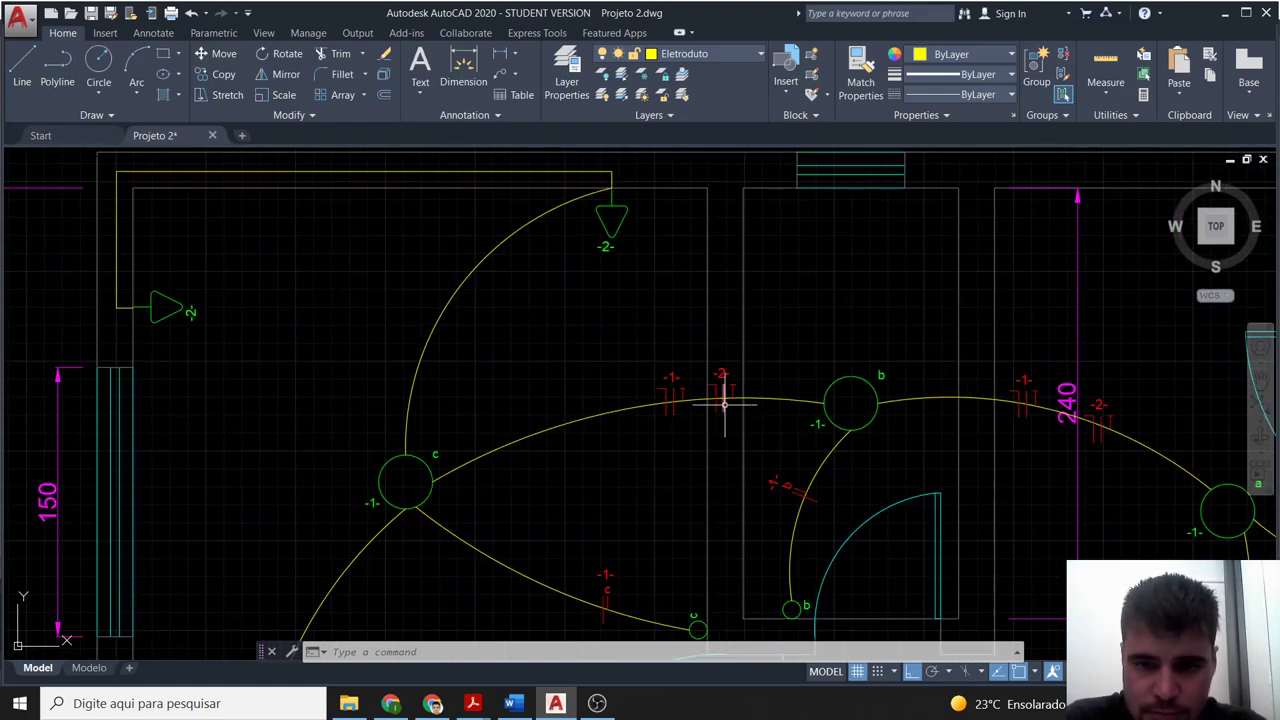
{"action": "key", "text": "Escape"}
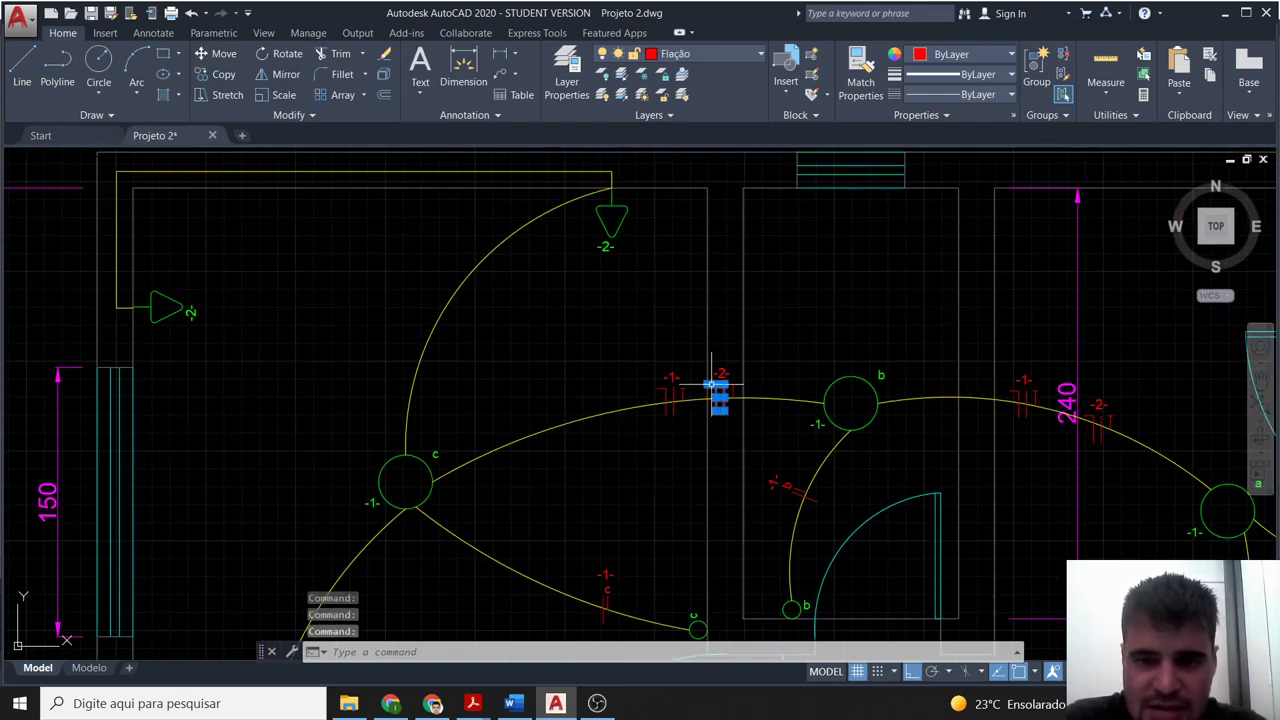
{"action": "scroll", "coordinate": [740, 395], "scroll_direction": "up", "scroll_amount": 5}
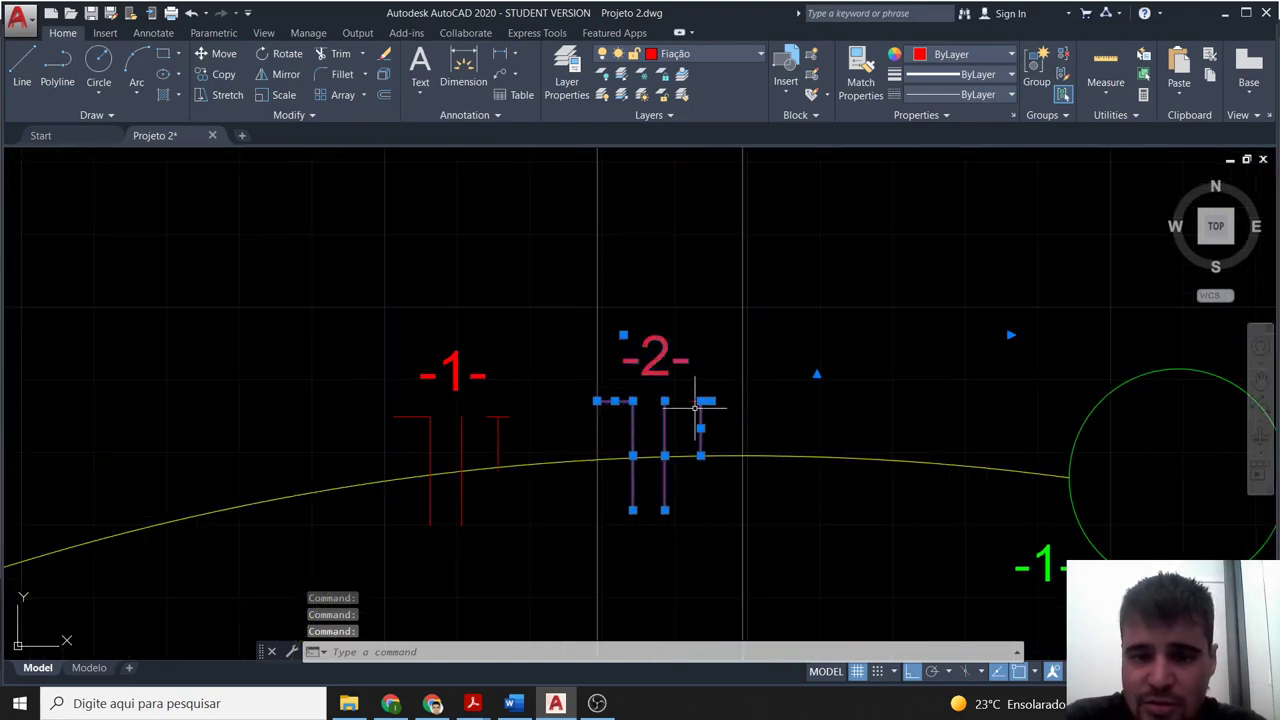
{"action": "key", "text": "ctrl+c"}
{"action": "scroll", "coordinate": [314, 377], "scroll_direction": "down", "scroll_amount": 5}
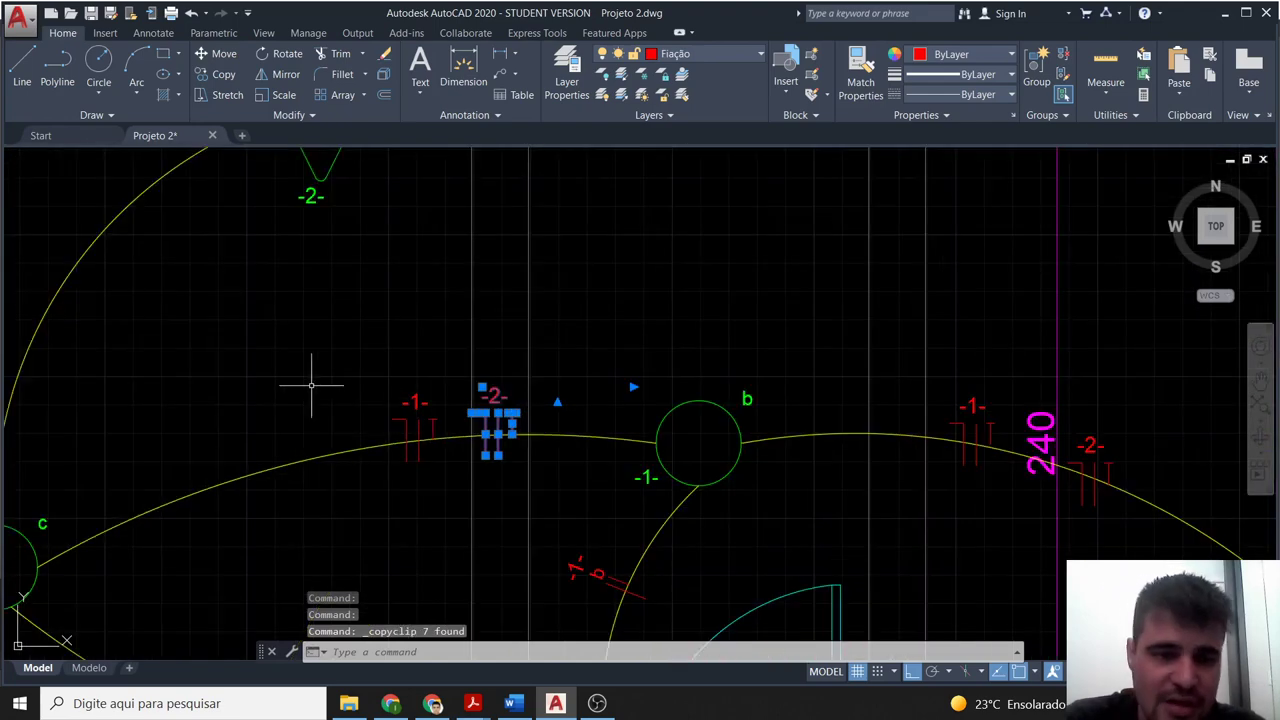
{"action": "scroll", "coordinate": [587, 410], "scroll_direction": "down", "scroll_amount": 2}
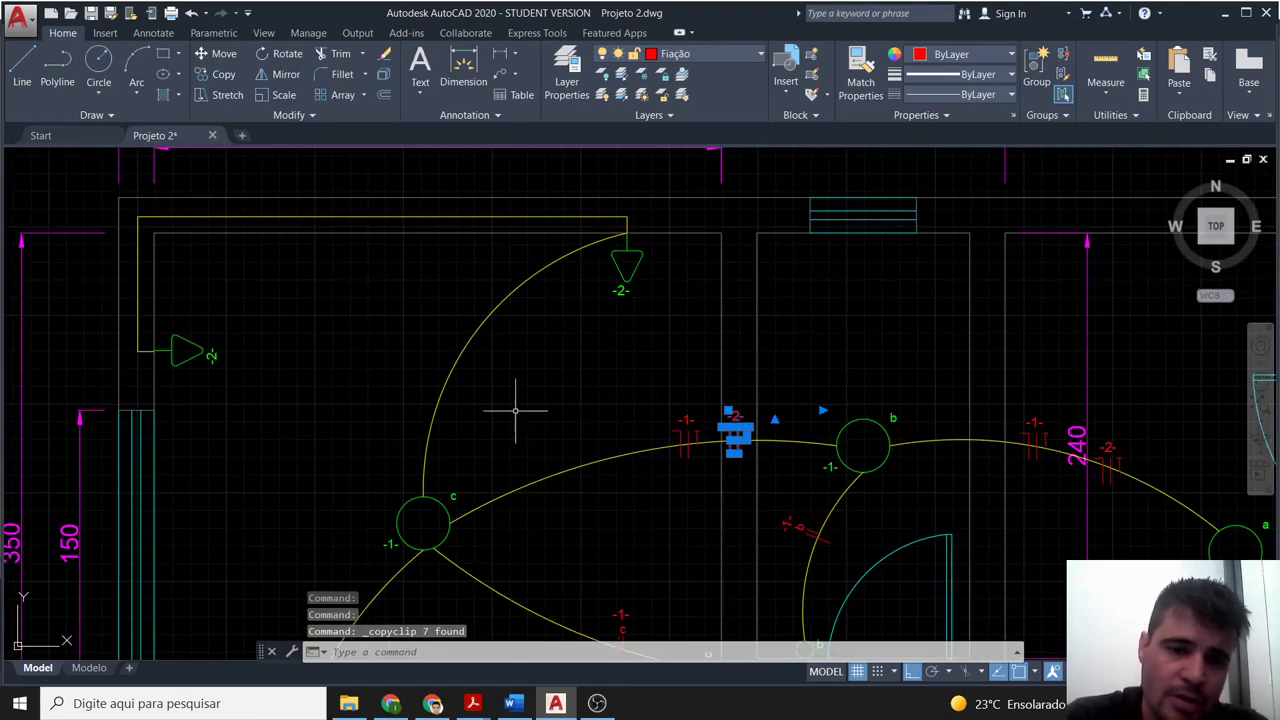
{"action": "key", "text": "ctrl+v"}
{"action": "left_click", "coordinate": [485, 430]}
Rotate the pasted -2- tick by 90 degrees.
{"action": "left_click", "coordinate": [527, 432]}
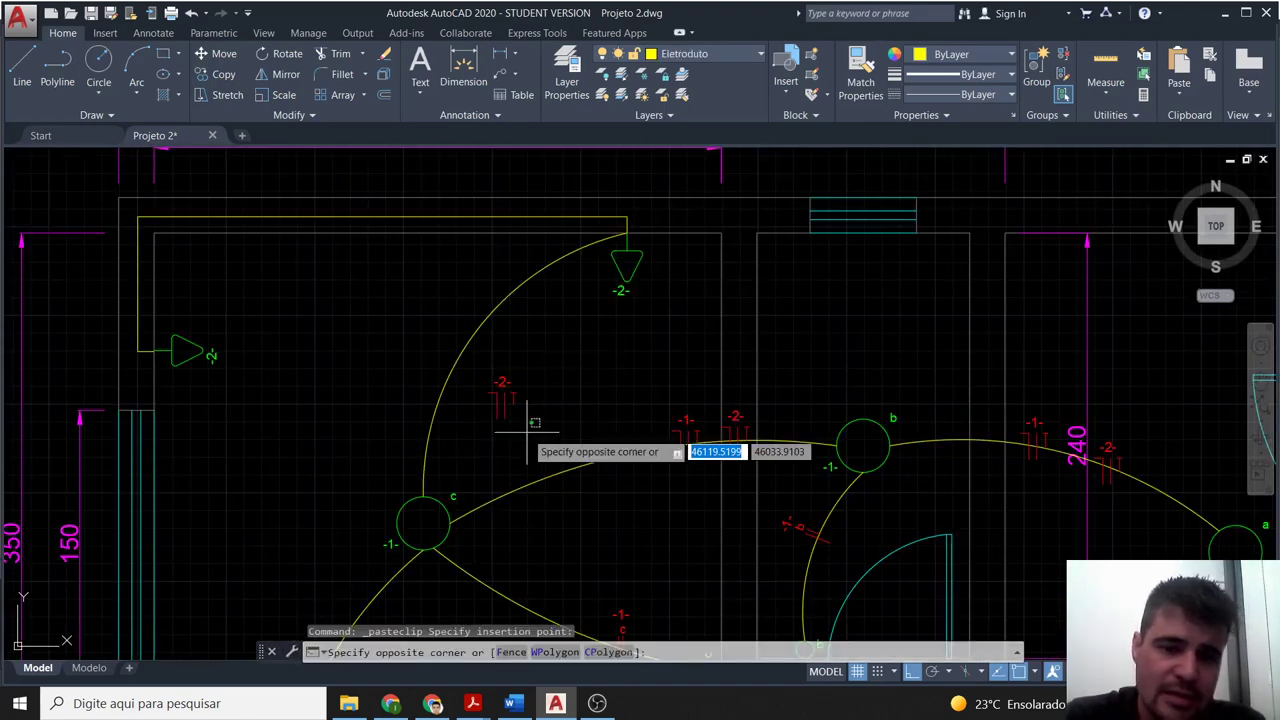
{"action": "left_click", "coordinate": [485, 381]}
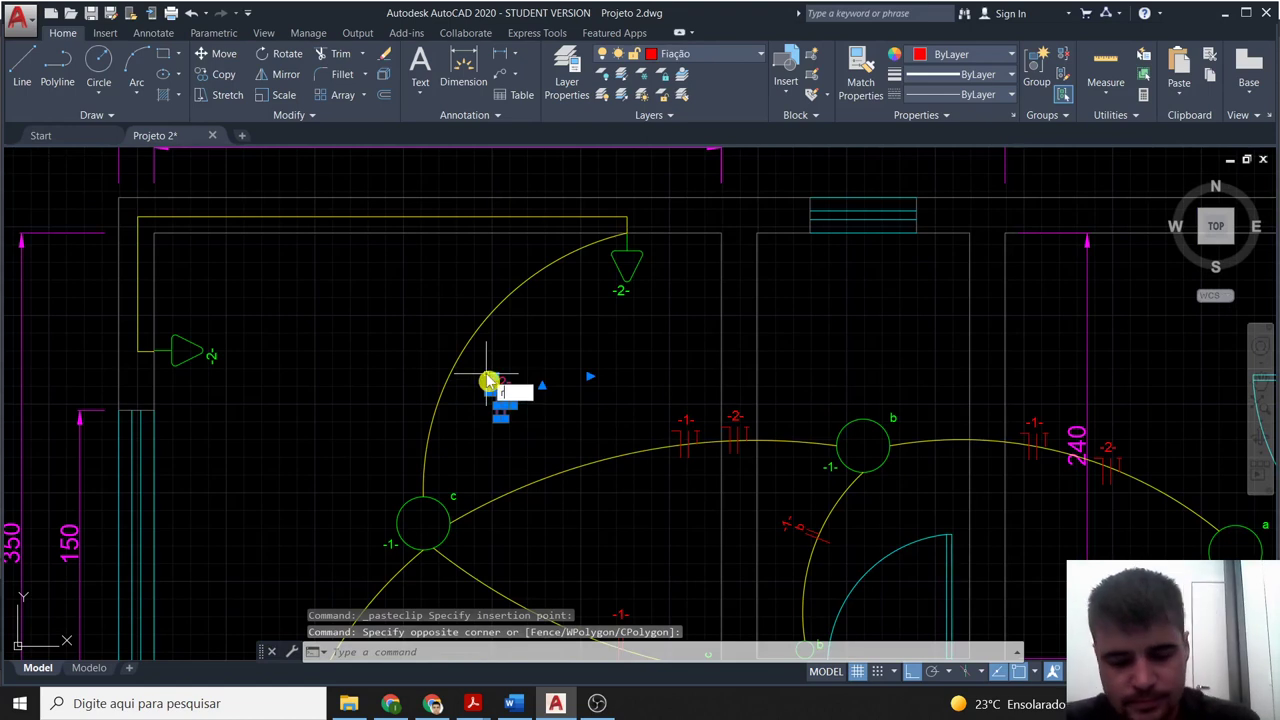
{"action": "type", "text": "o"}
{"action": "key", "text": "Return"}
{"action": "key", "text": "Escape"}
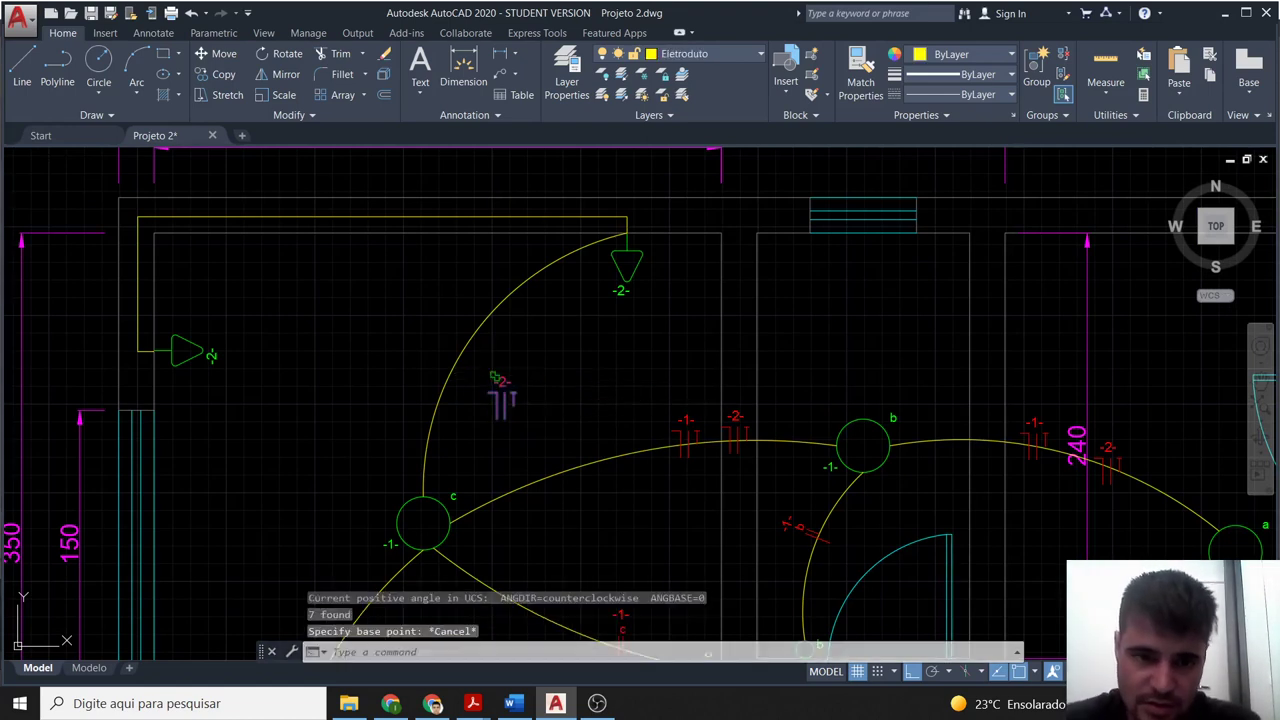
{"action": "left_click", "coordinate": [530, 430]}
{"action": "left_click", "coordinate": [463, 357]}
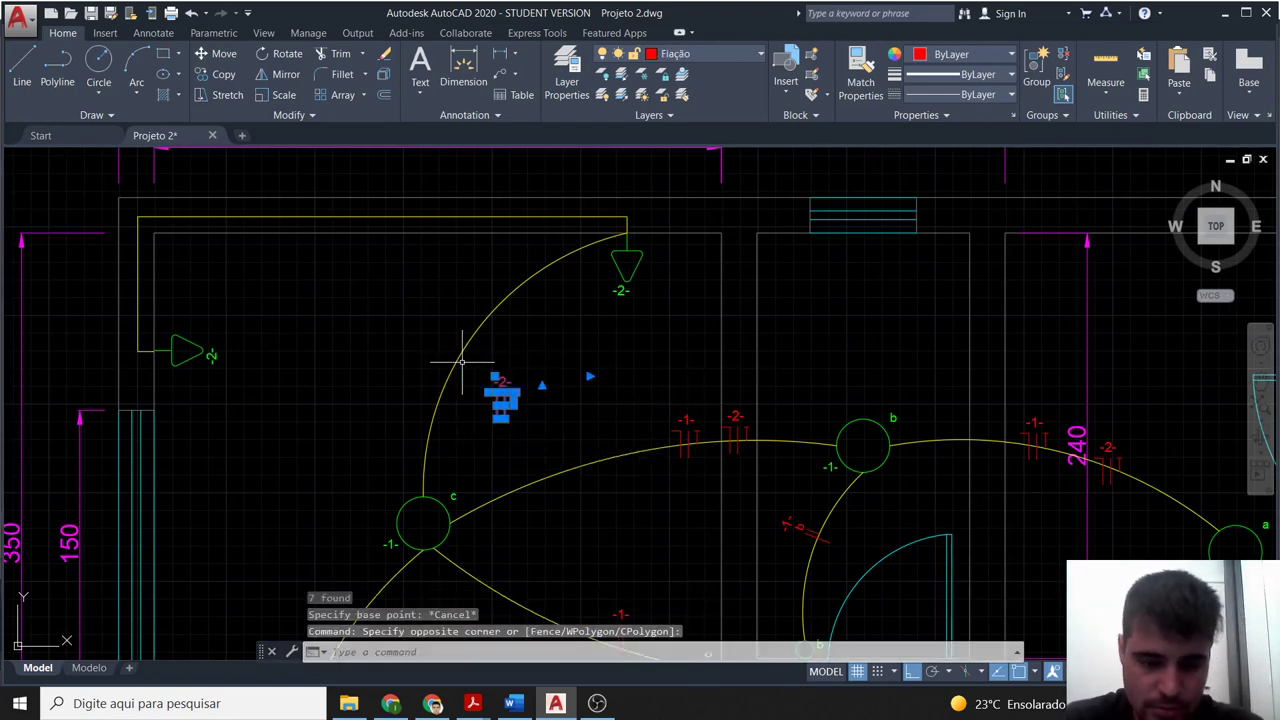
{"action": "type", "text": "ro"}
{"action": "key", "text": "Return"}
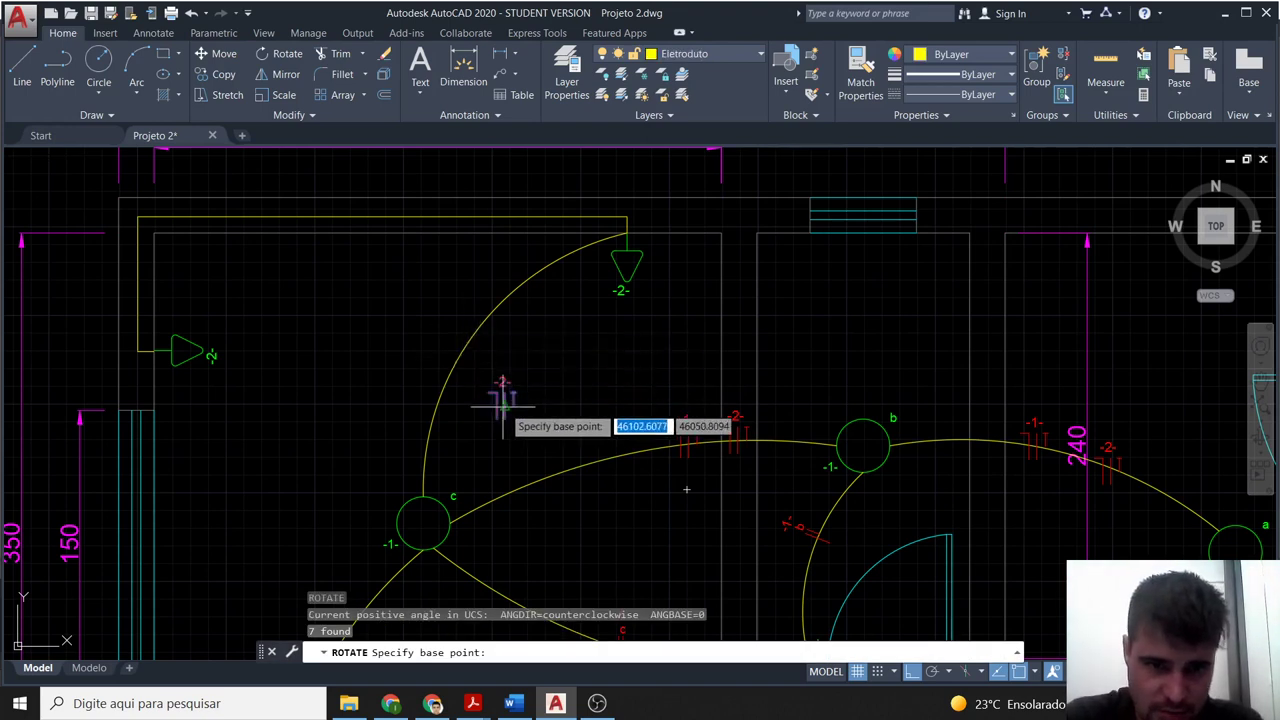
{"action": "left_click", "coordinate": [513, 402]}
{"action": "type", "text": "90"}
{"action": "key", "text": "Return"}
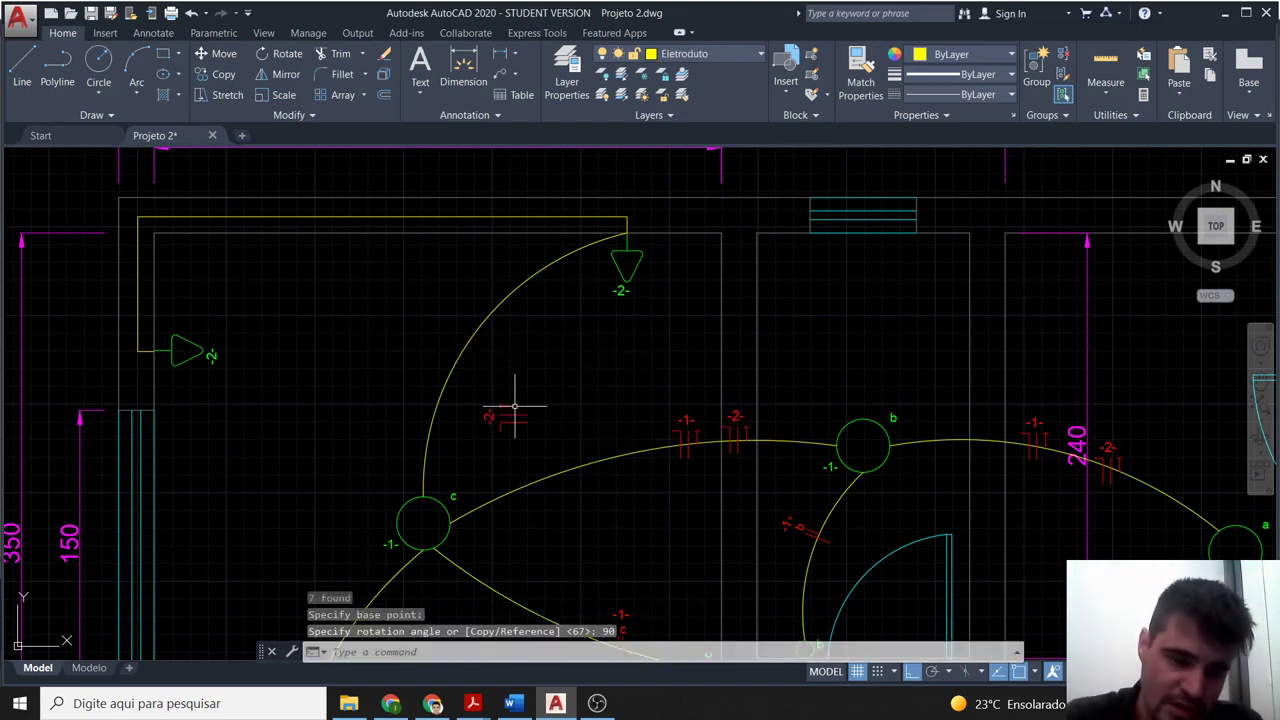
Move the rotated tick onto the conduit arc rising from lamp c.
{"action": "left_click", "coordinate": [548, 437]}
{"action": "left_click", "coordinate": [450, 384]}
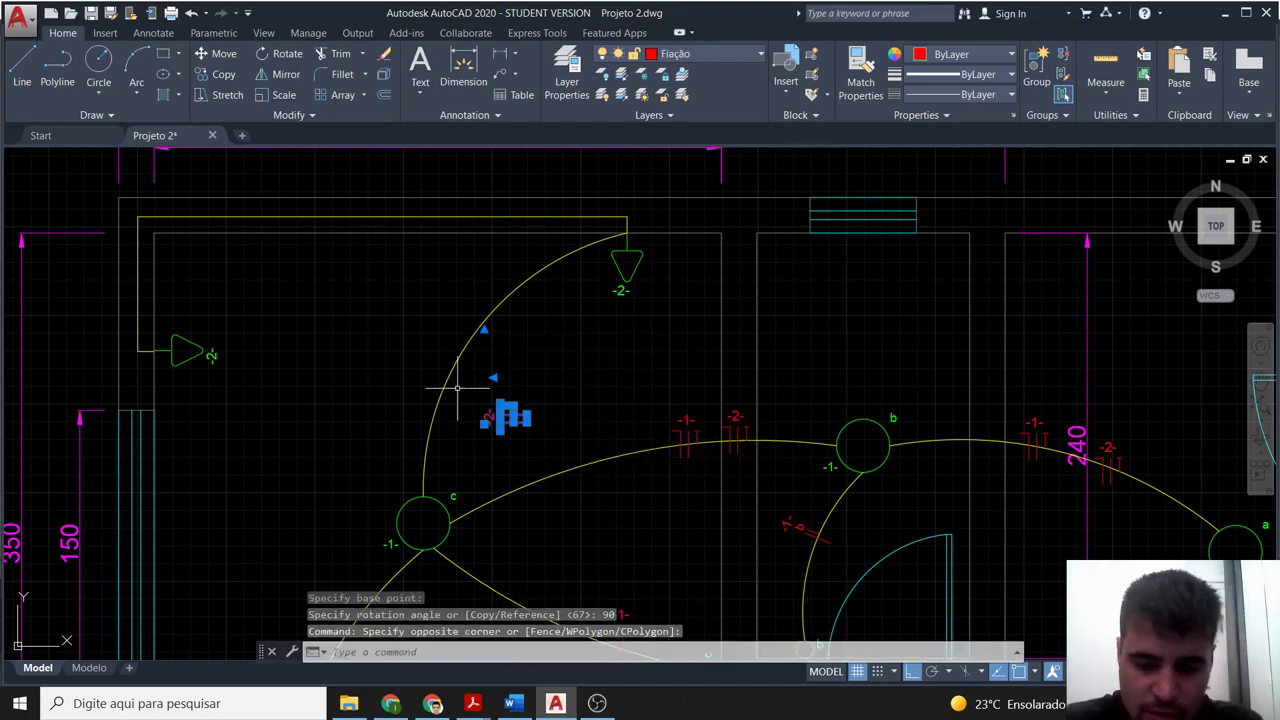
{"action": "type", "text": "m"}
{"action": "key", "text": "Return"}
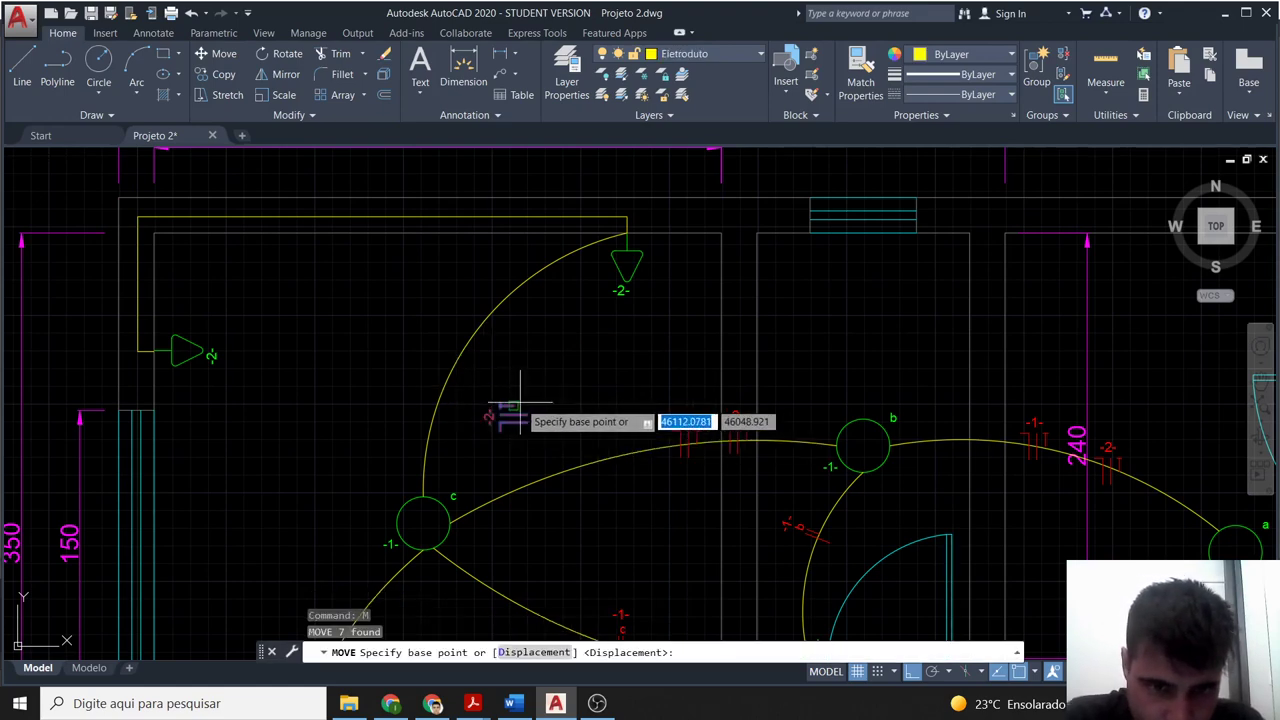
{"action": "left_click", "coordinate": [513, 405]}
{"action": "left_click", "coordinate": [462, 355]}
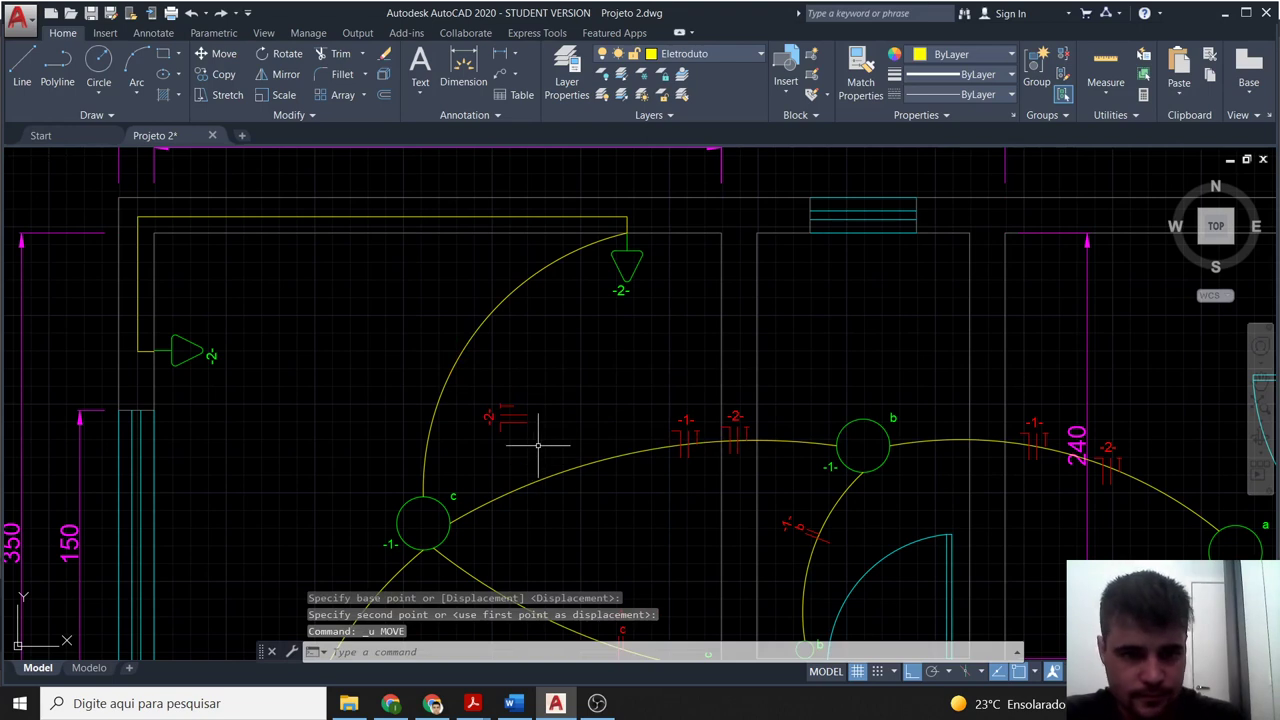
{"action": "left_click", "coordinate": [540, 443]}
{"action": "left_click", "coordinate": [463, 398]}
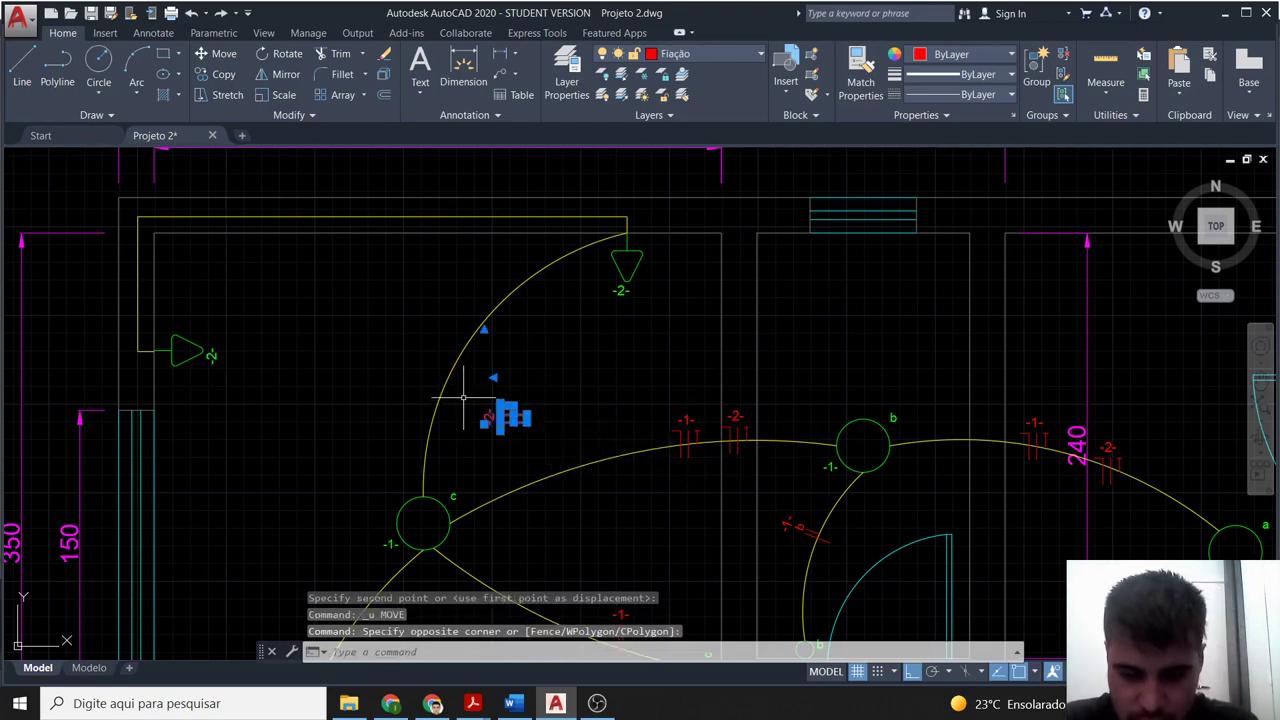
{"action": "type", "text": "m"}
{"action": "key", "text": "Return"}
{"action": "left_click", "coordinate": [512, 406]}
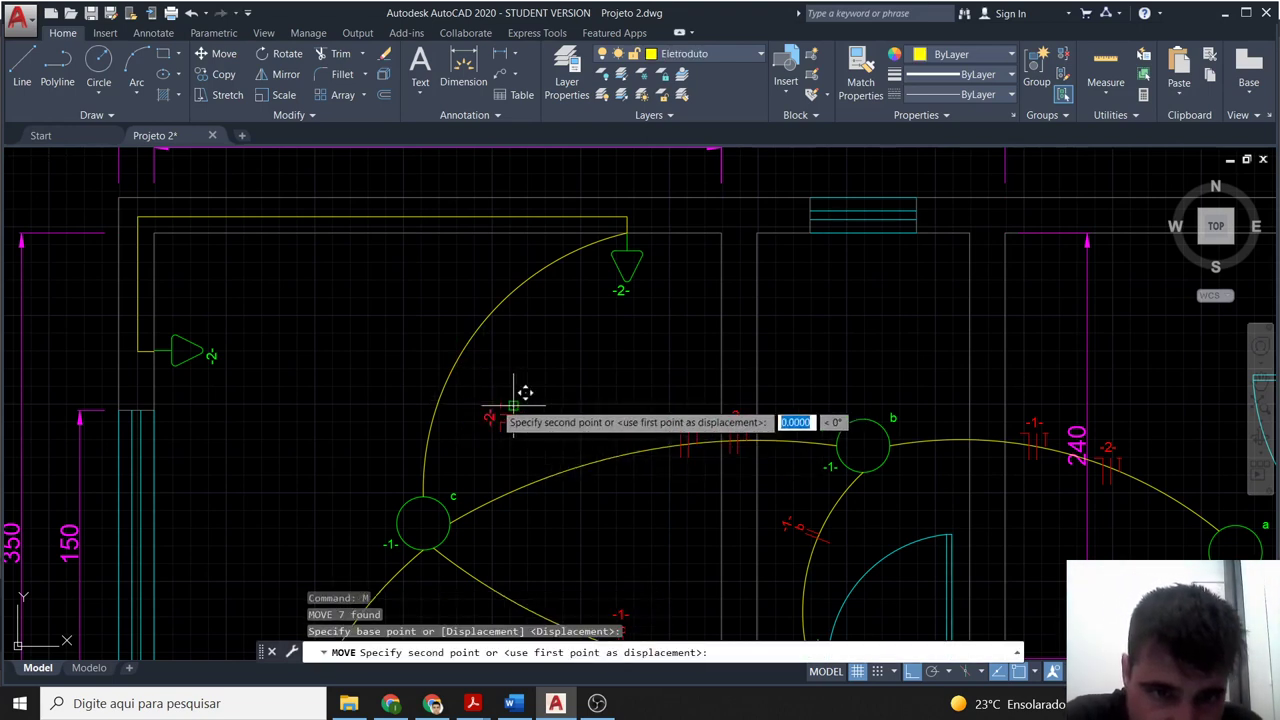
{"action": "left_click", "coordinate": [438, 430]}
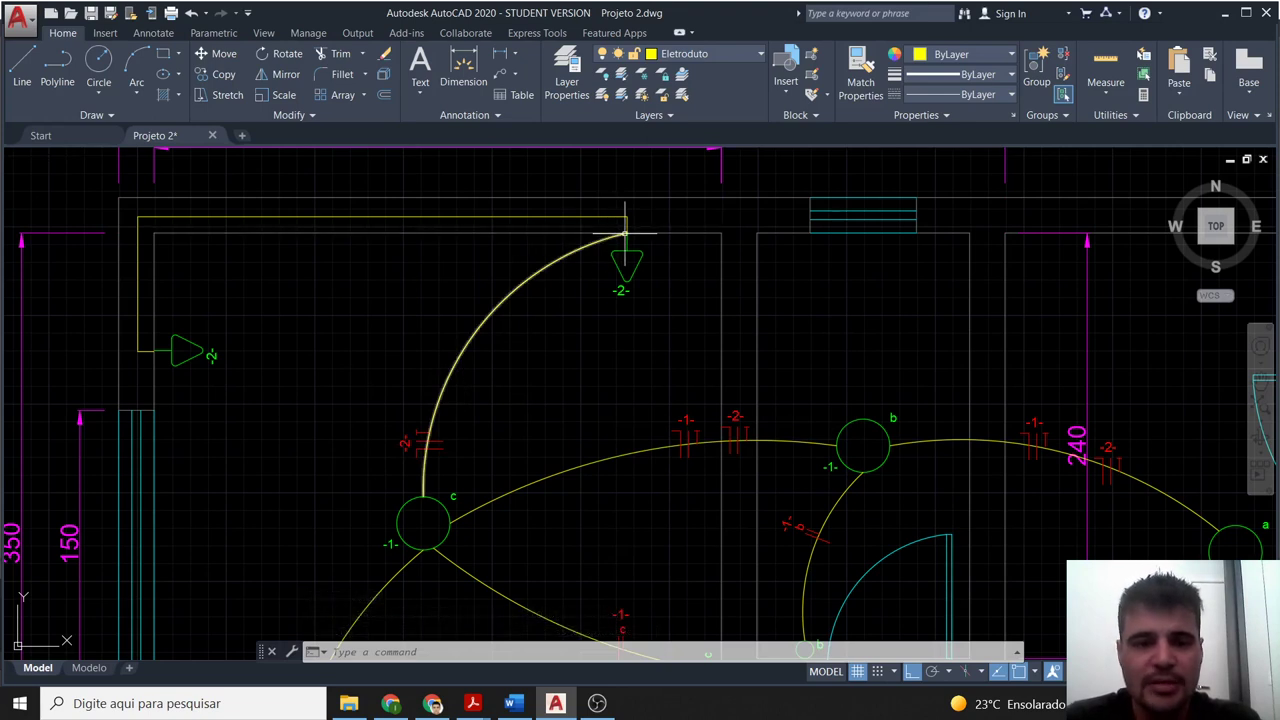
Paste another -2- tick and move it onto the top-wall conduit line.
{"action": "key", "text": "ctrl+v"}
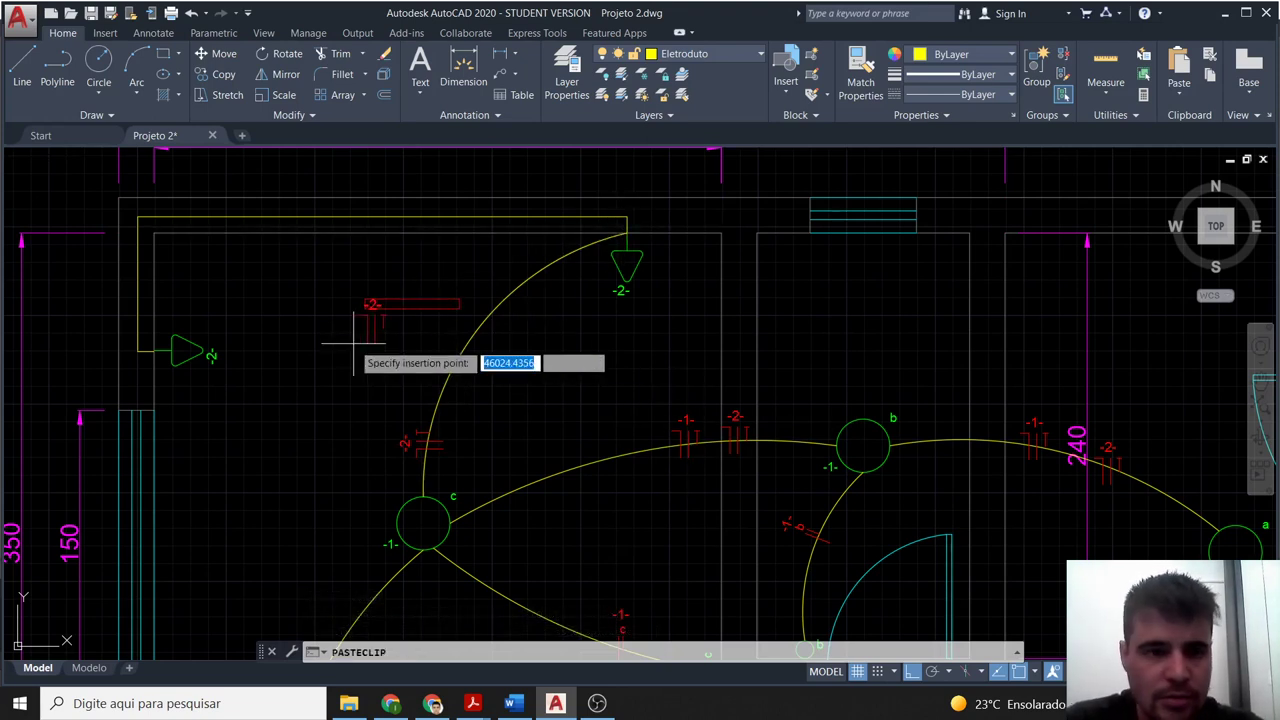
{"action": "left_click", "coordinate": [374, 284]}
{"action": "left_click", "coordinate": [406, 334]}
{"action": "left_click", "coordinate": [375, 300]}
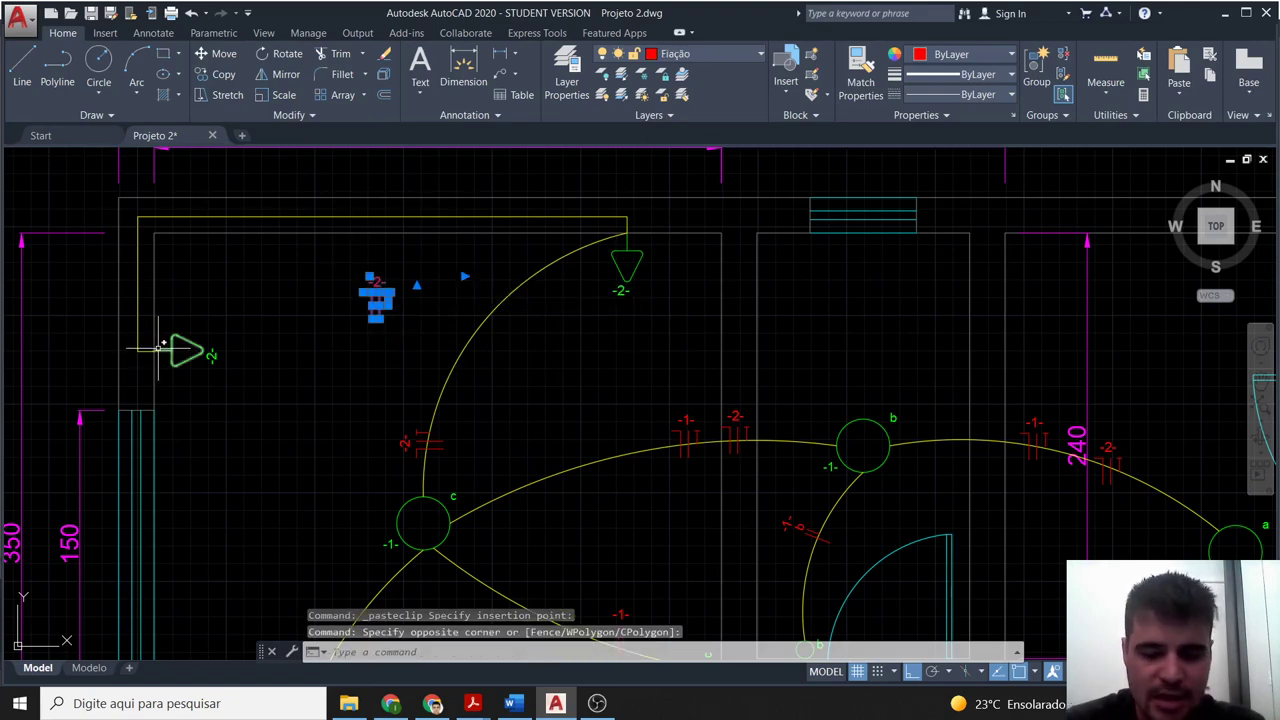
{"action": "type", "text": "m"}
{"action": "key", "text": "Return"}
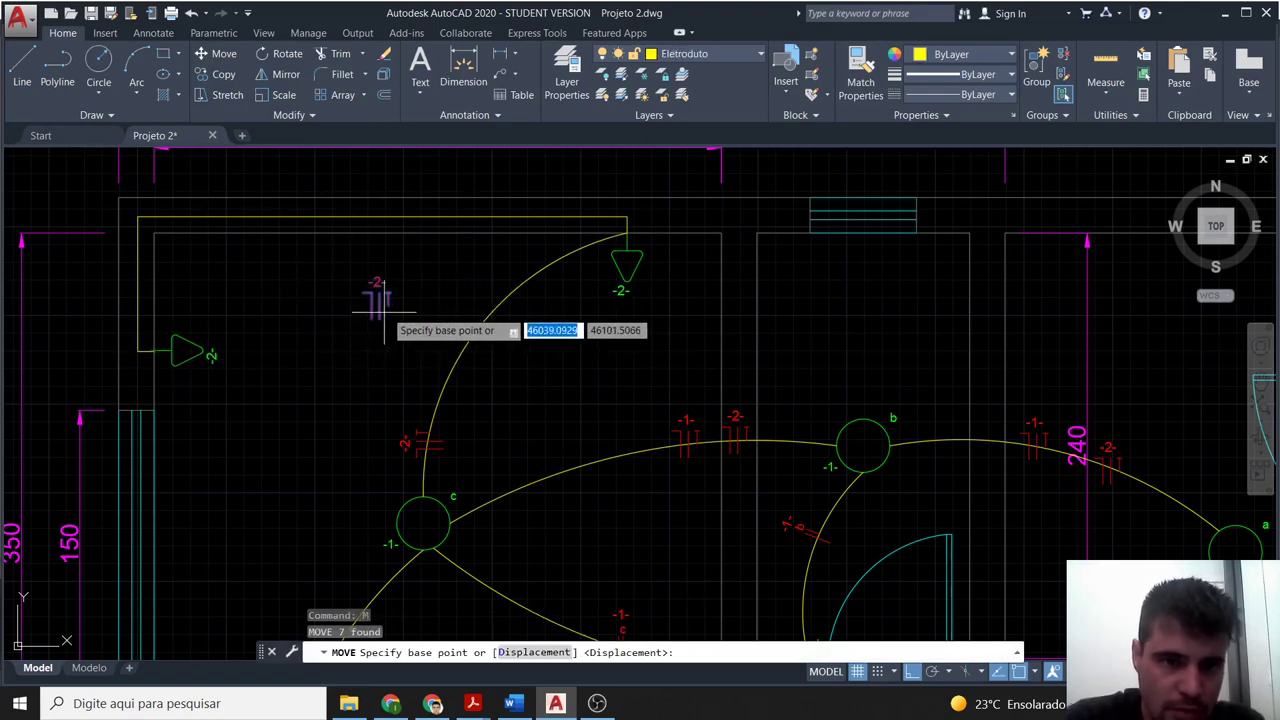
{"action": "left_click", "coordinate": [384, 313]}
{"action": "left_click", "coordinate": [391, 206]}
Zoom and pan to bring the top wall and its new tick into view.
{"action": "scroll", "coordinate": [446, 313], "scroll_direction": "down", "scroll_amount": 3}
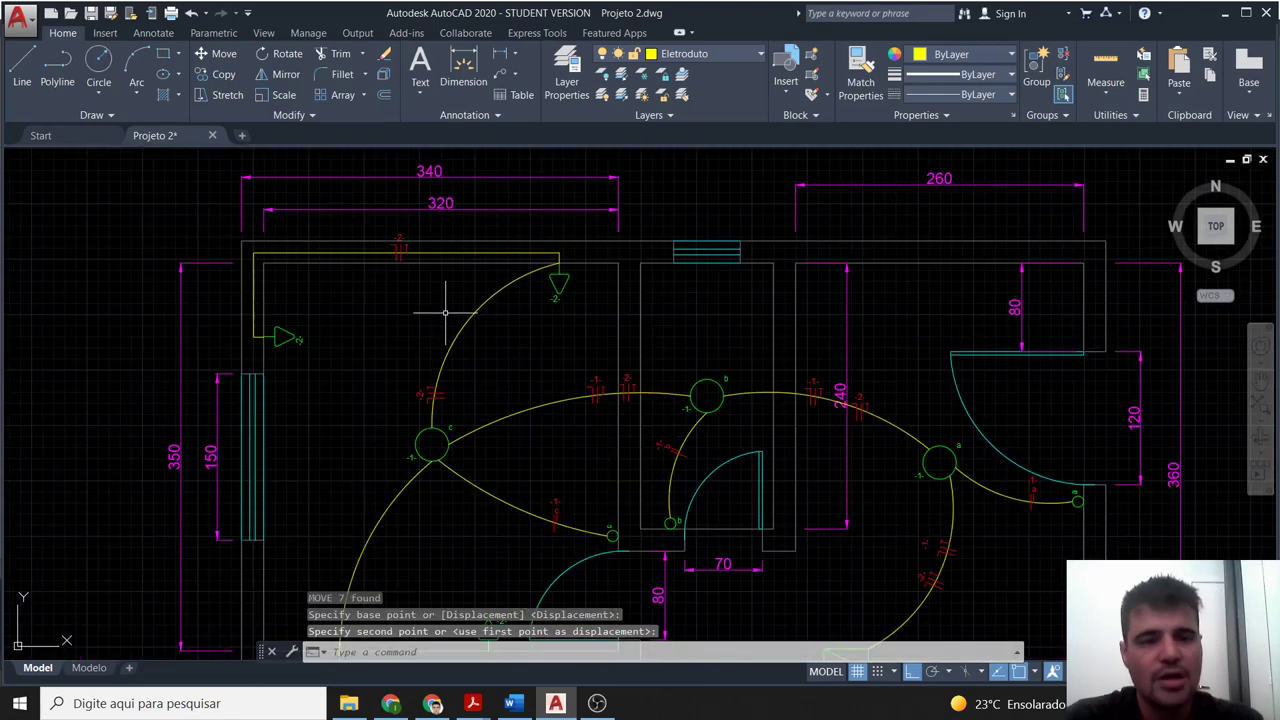
{"action": "scroll", "coordinate": [415, 303], "scroll_direction": "down", "scroll_amount": 3}
{"action": "scroll", "coordinate": [336, 360], "scroll_direction": "up", "scroll_amount": 3}
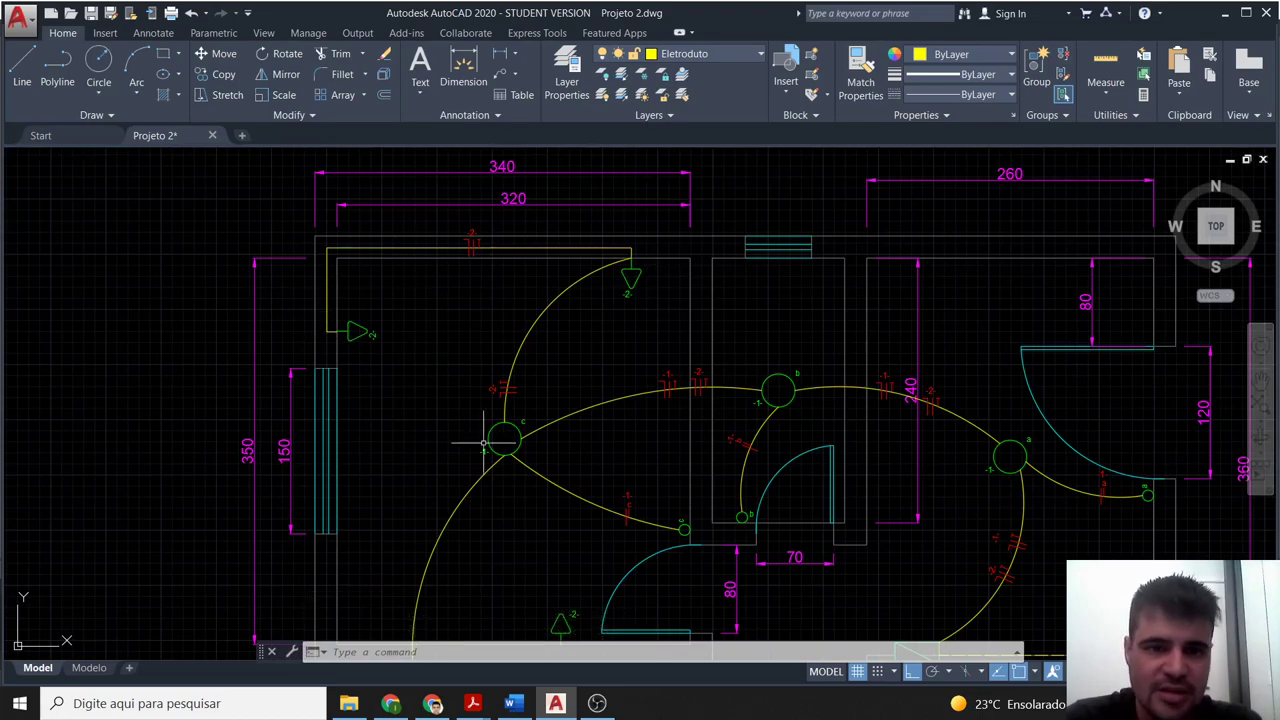
{"action": "scroll", "coordinate": [484, 443], "scroll_direction": "down", "scroll_amount": 3}
{"action": "scroll", "coordinate": [485, 420], "scroll_direction": "up", "scroll_amount": 1}
{"action": "scroll", "coordinate": [485, 413], "scroll_direction": "up", "scroll_amount": 2}
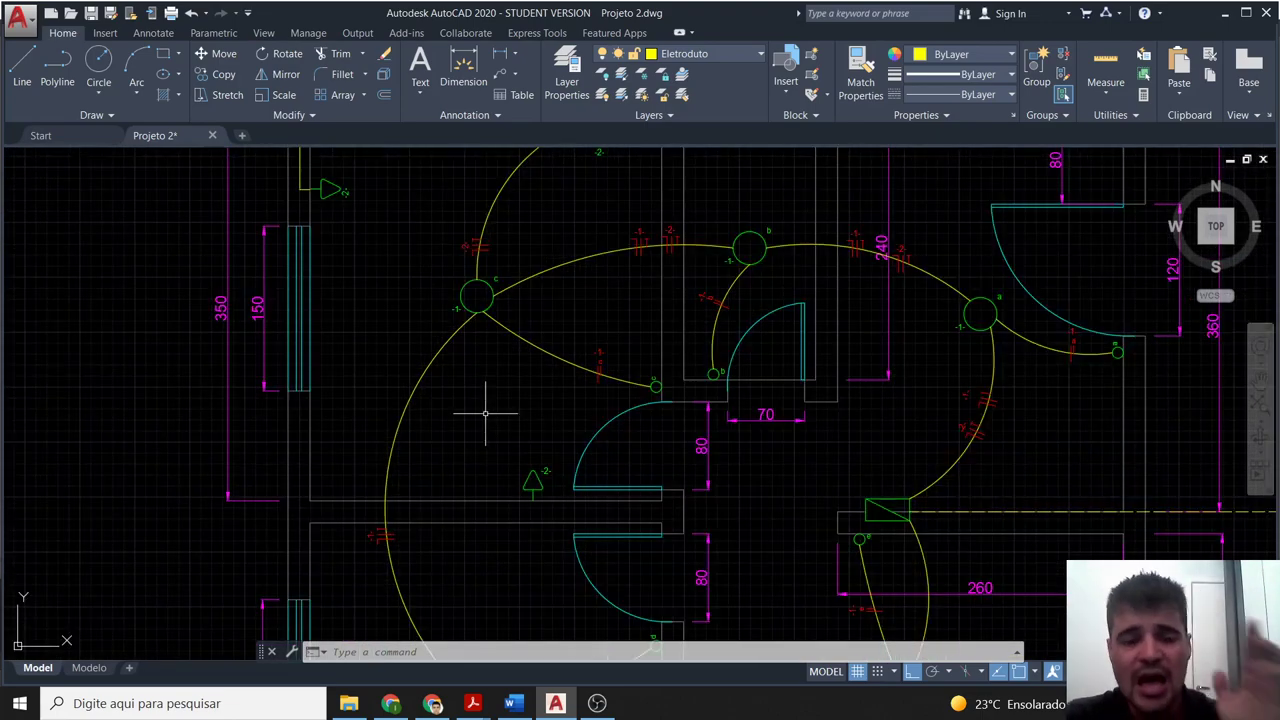
{"action": "scroll", "coordinate": [485, 413], "scroll_direction": "down", "scroll_amount": 2}
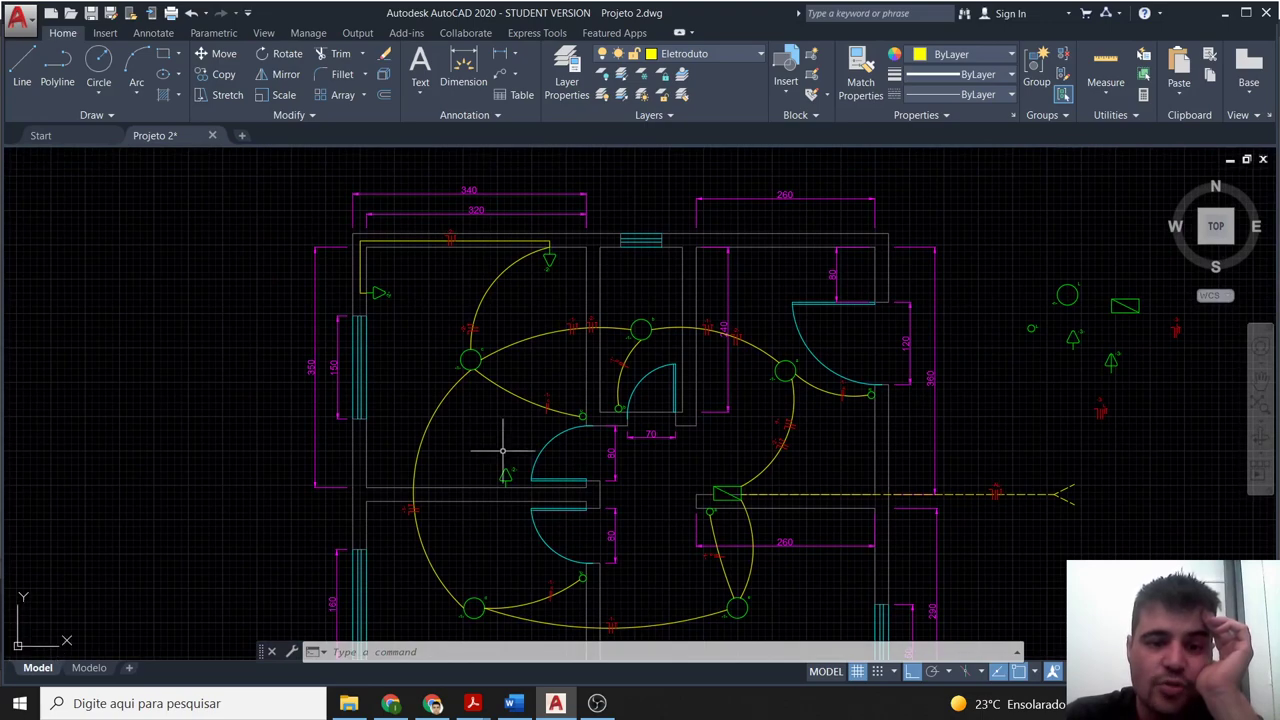
{"action": "scroll", "coordinate": [505, 447], "scroll_direction": "up", "scroll_amount": 2}
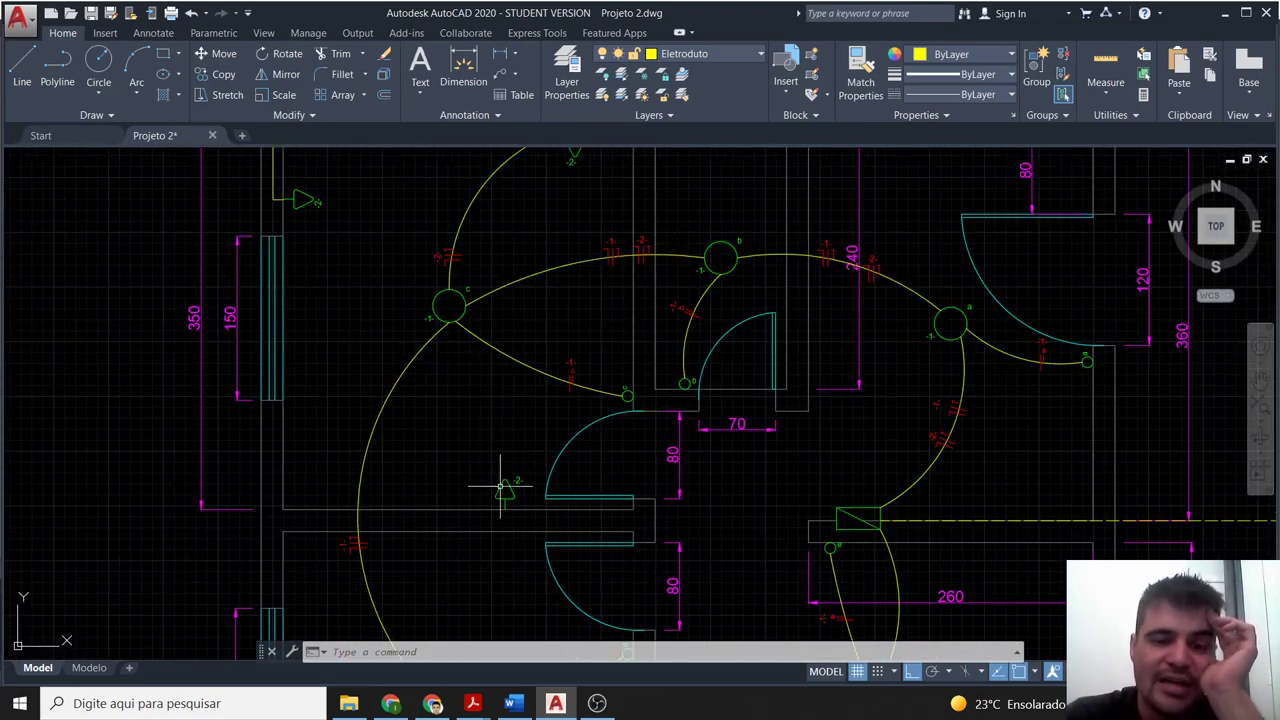
{"action": "middle_click_drag", "start_coordinate": [472, 395], "coordinate": [468, 460]}
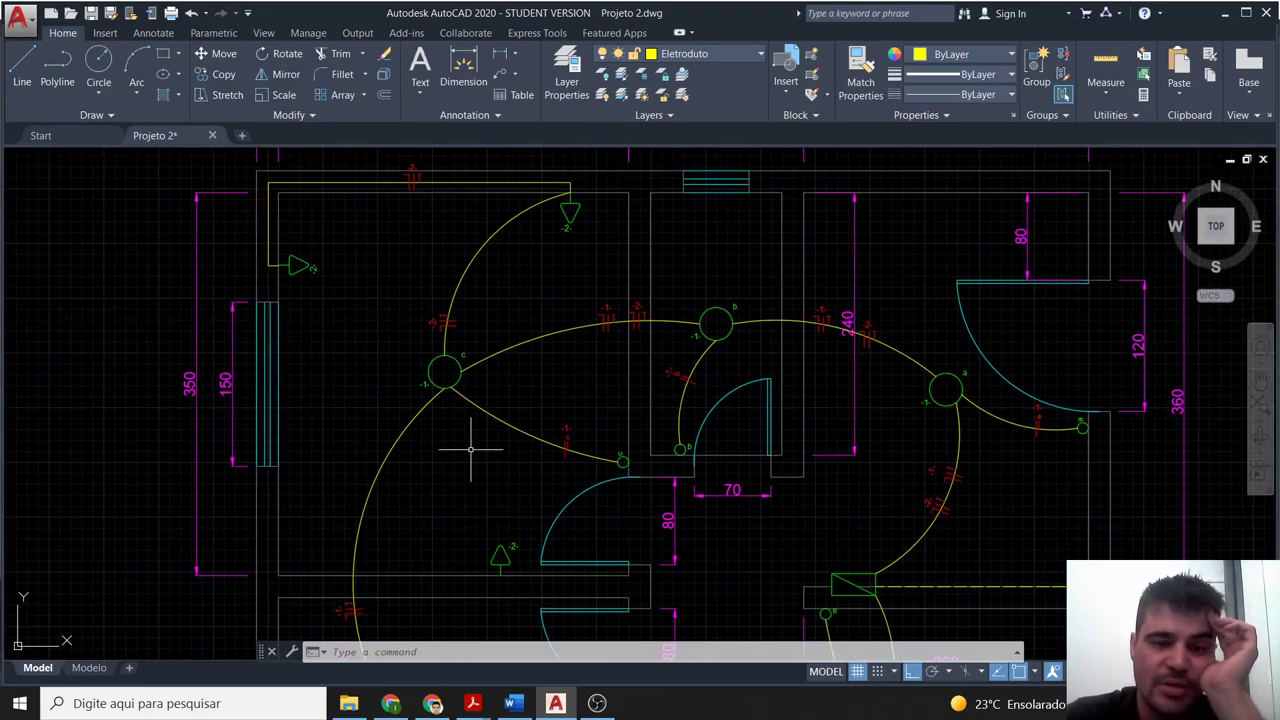
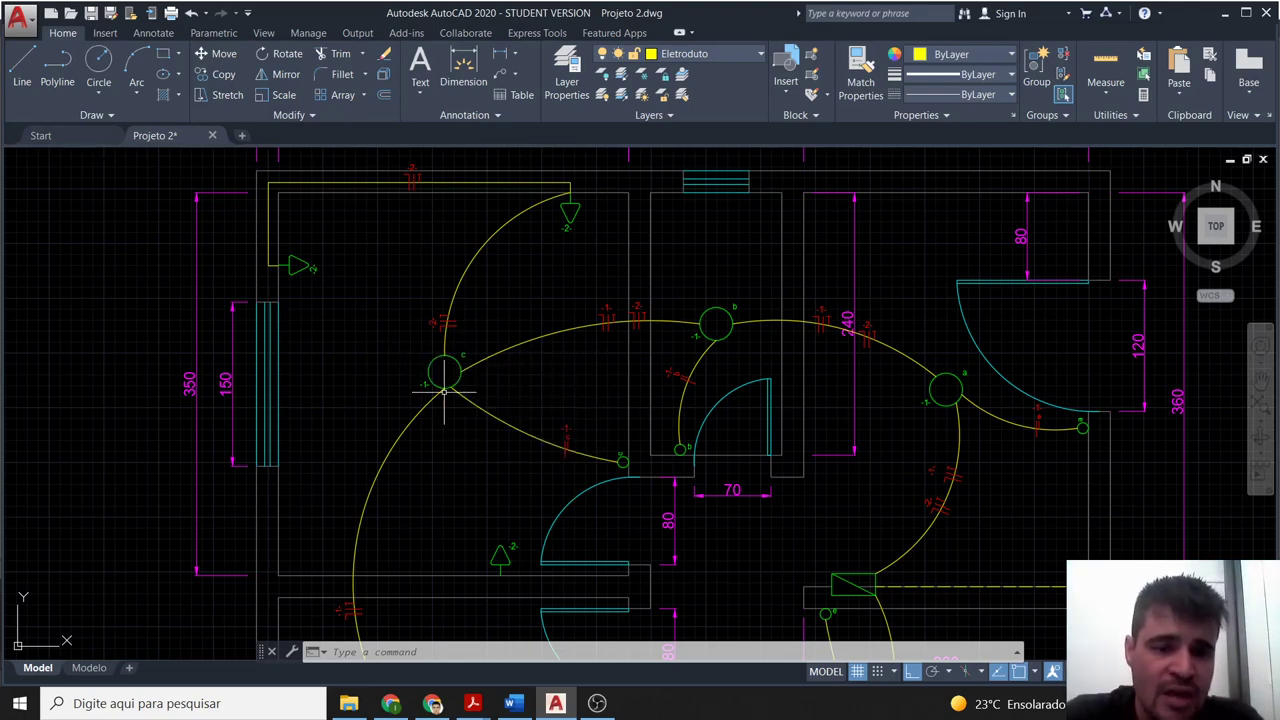
Draw a conduit line from the wall corner down the left wall and across to the lower outlet triangle.
{"action": "left_click", "coordinate": [505, 227]}
{"action": "key", "text": "Escape"}
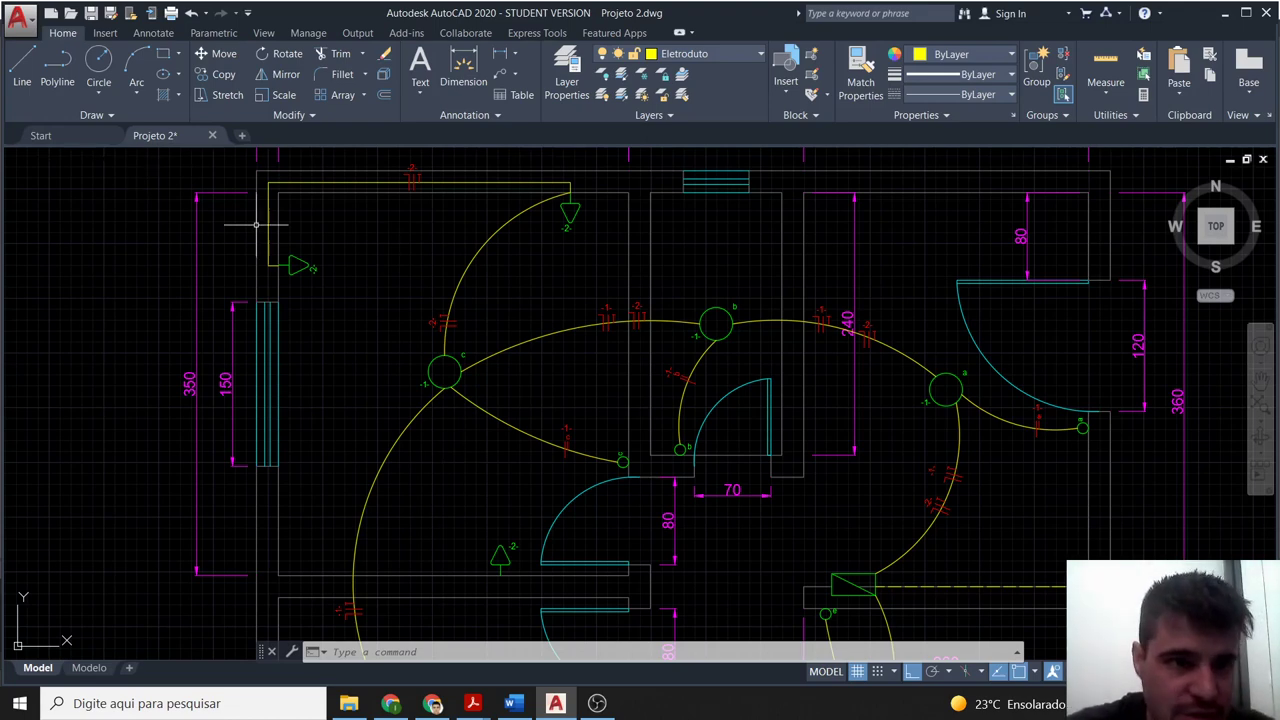
{"action": "type", "text": "l"}
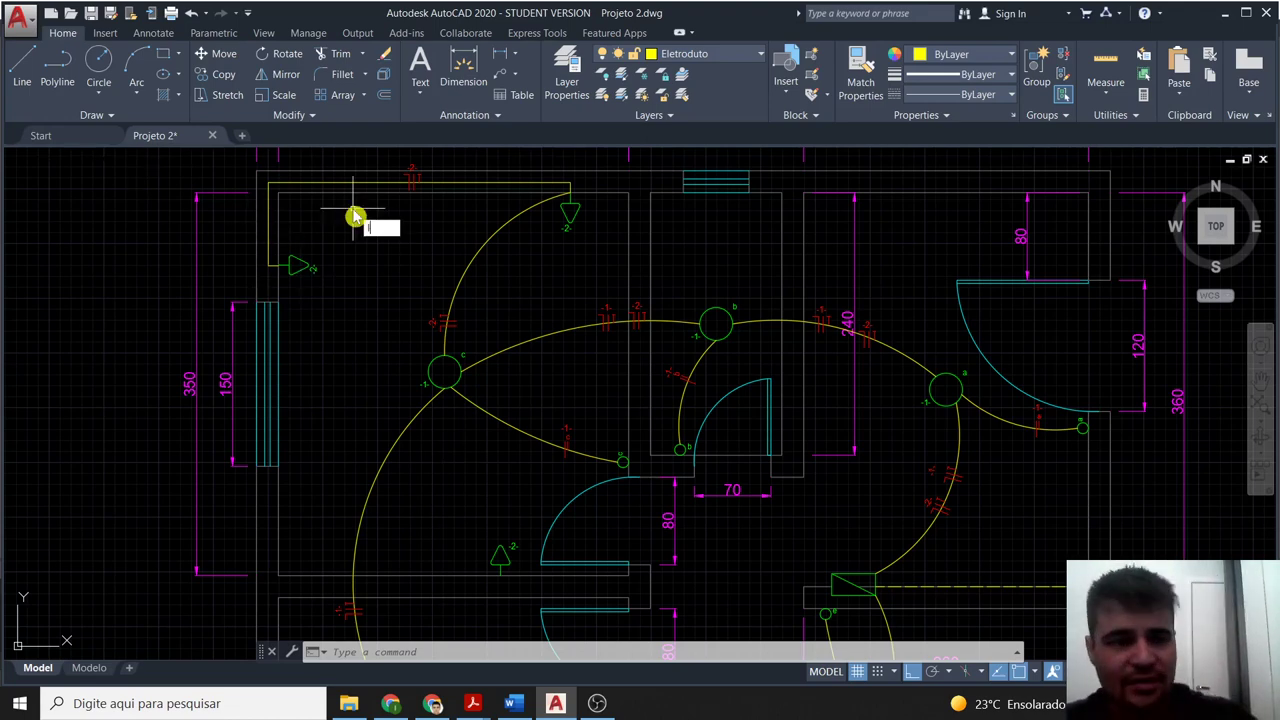
{"action": "key", "text": "Return"}
{"action": "left_click", "coordinate": [268, 265]}
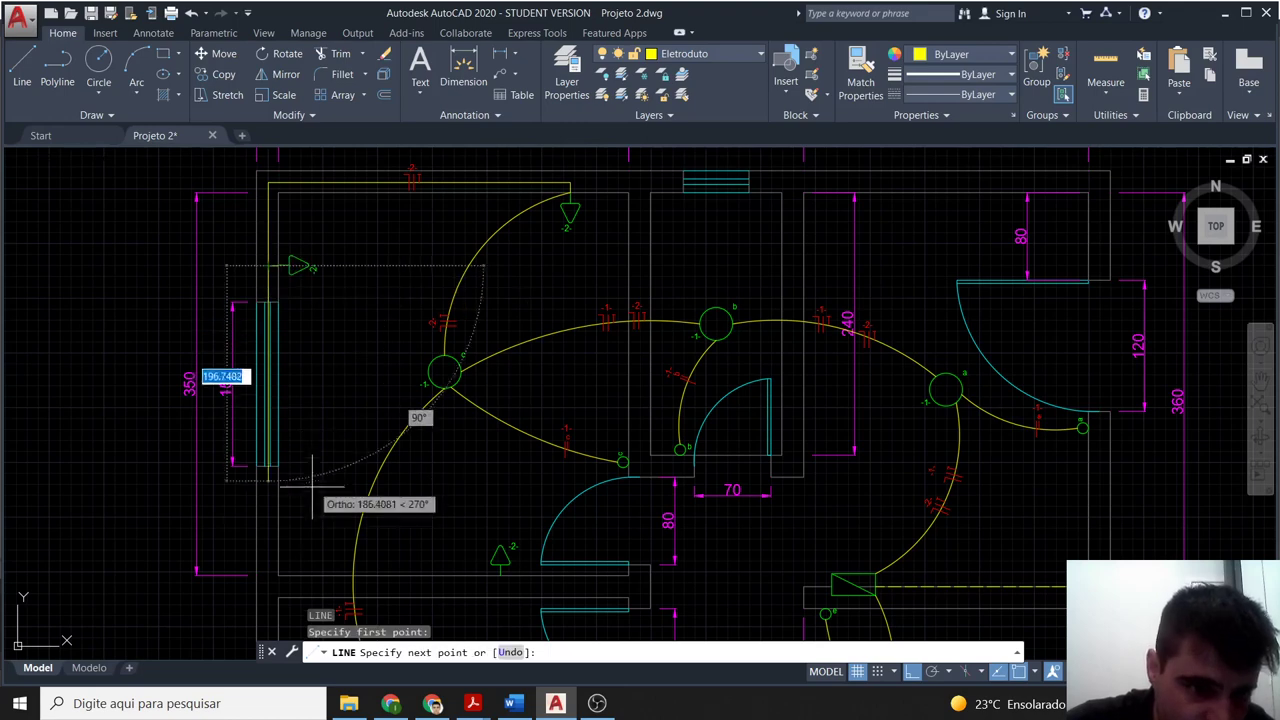
{"action": "scroll", "coordinate": [266, 580], "scroll_direction": "up", "scroll_amount": 2}
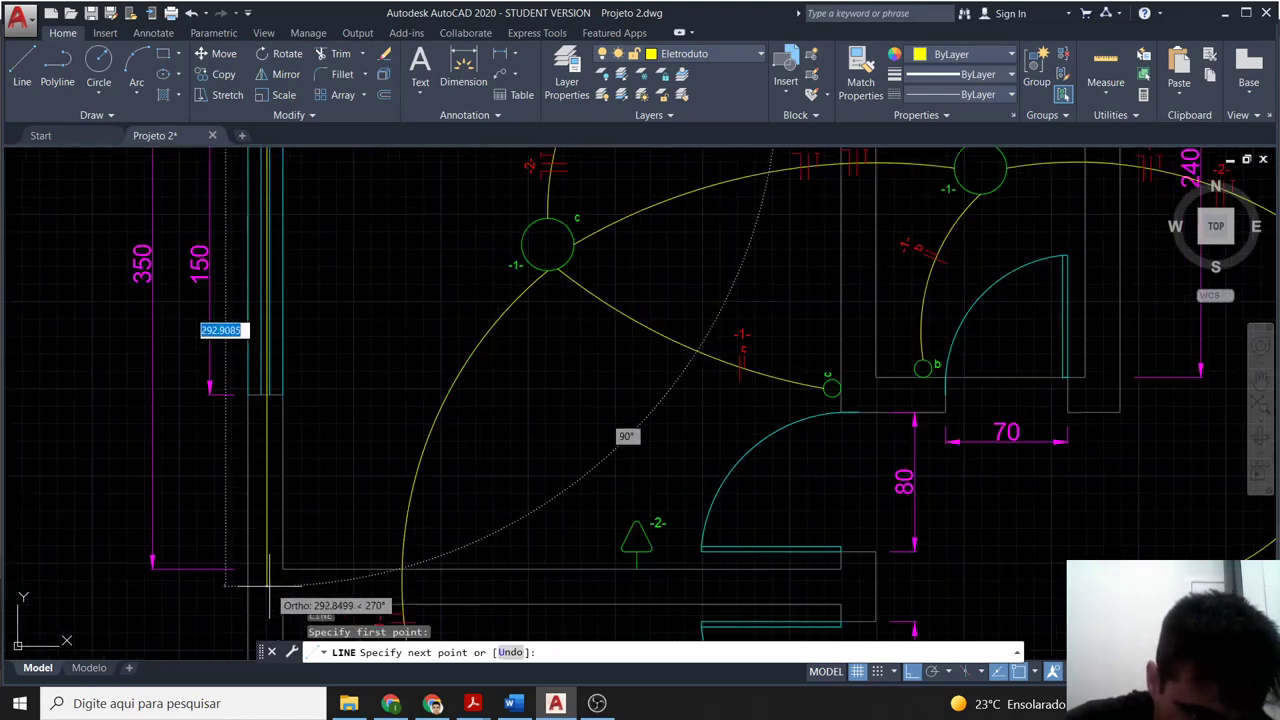
{"action": "left_click", "coordinate": [267, 584]}
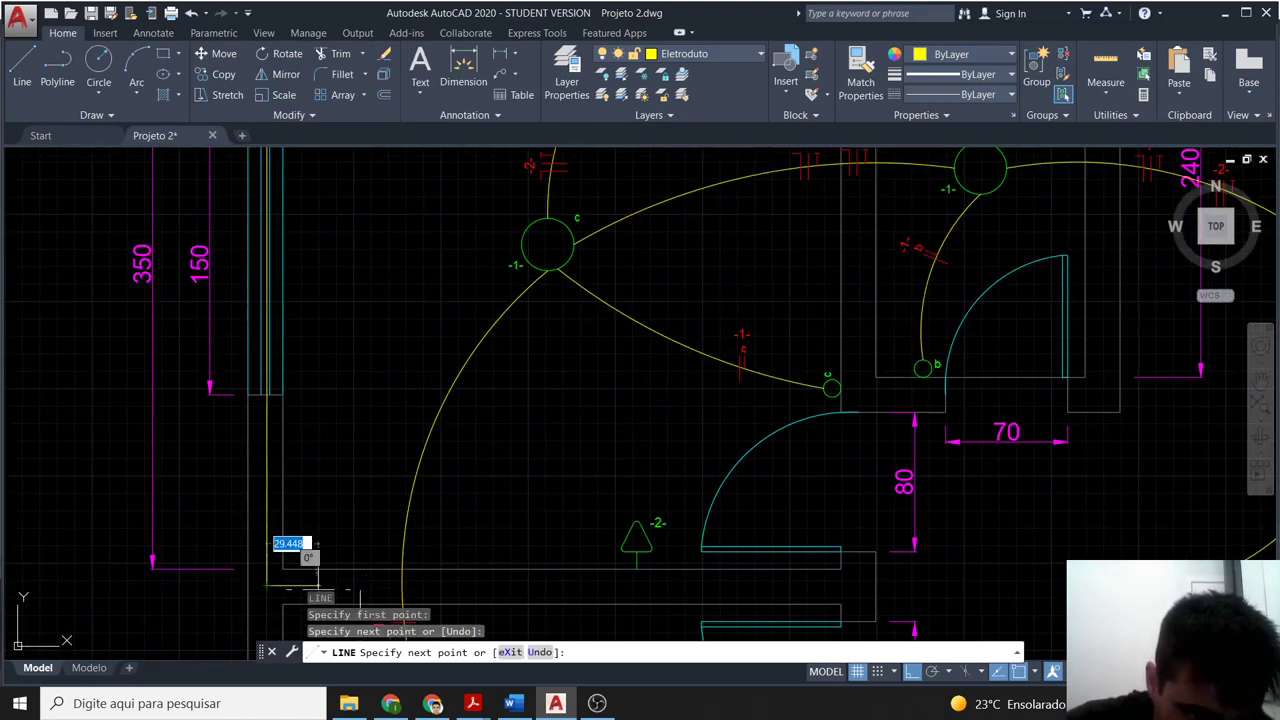
{"action": "left_click", "coordinate": [637, 590]}
{"action": "left_click", "coordinate": [629, 588]}
{"action": "key", "text": "Escape"}
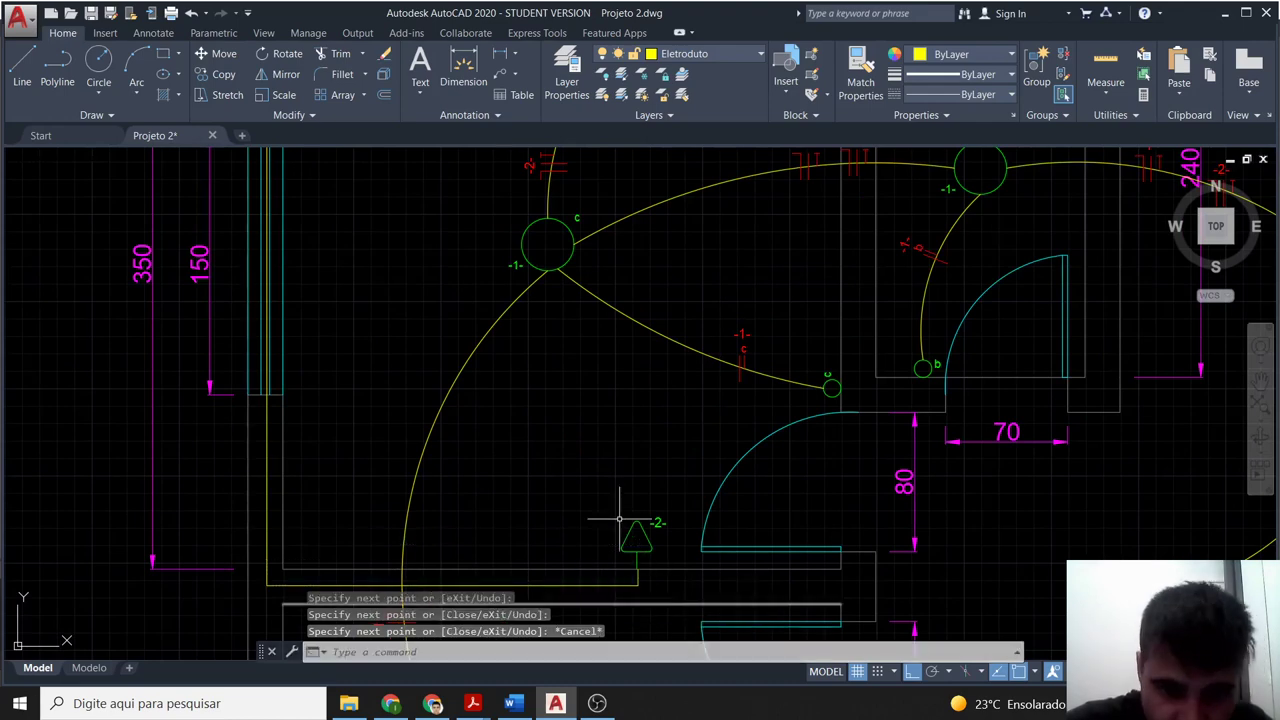
{"action": "scroll", "coordinate": [513, 387], "scroll_direction": "down", "scroll_amount": 2}
{"action": "middle_click_drag", "start_coordinate": [569, 229], "coordinate": [530, 318]}
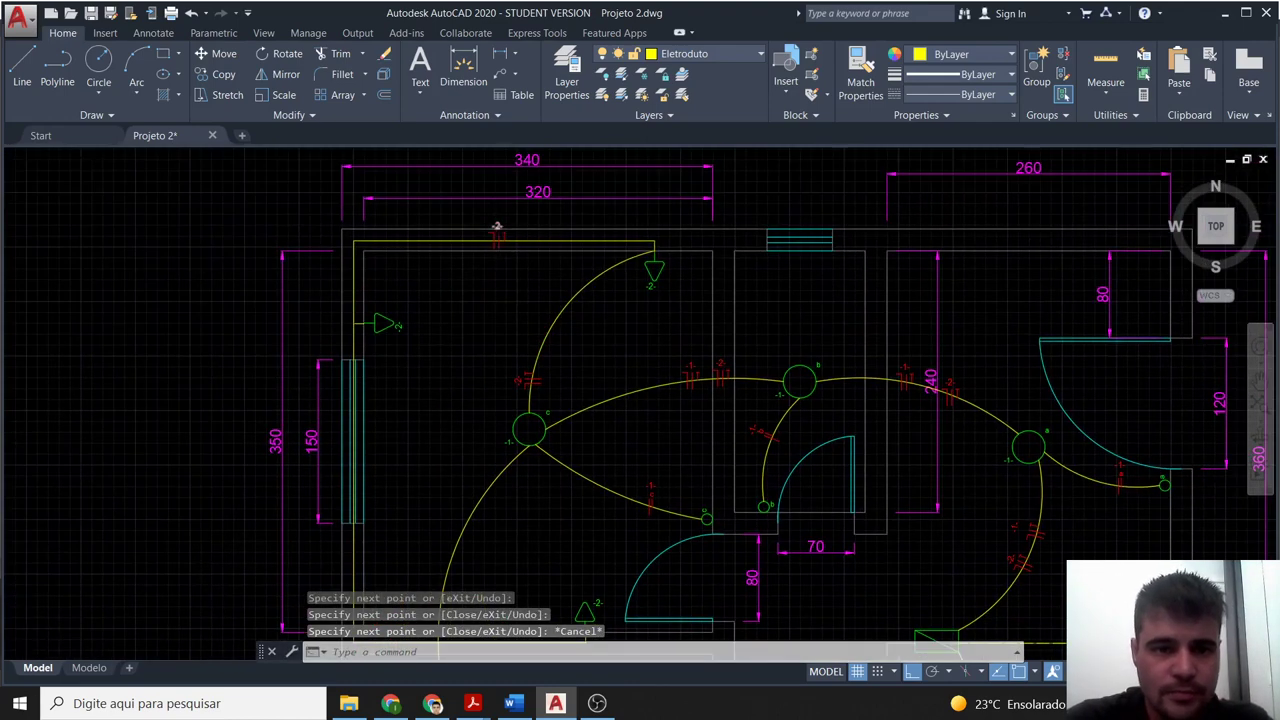
Paste the copied -2- wiring mark near the lower outlet.
{"action": "scroll", "coordinate": [496, 228], "scroll_direction": "up", "scroll_amount": 5}
{"action": "scroll", "coordinate": [463, 434], "scroll_direction": "down", "scroll_amount": 5}
{"action": "middle_click_drag", "start_coordinate": [509, 397], "coordinate": [533, 206]}
{"action": "key", "text": "ctrl+v"}
{"action": "left_click", "coordinate": [482, 505]}
Move the pasted -2- mark onto the new conduit line along the room's bottom.
{"action": "left_click", "coordinate": [519, 500]}
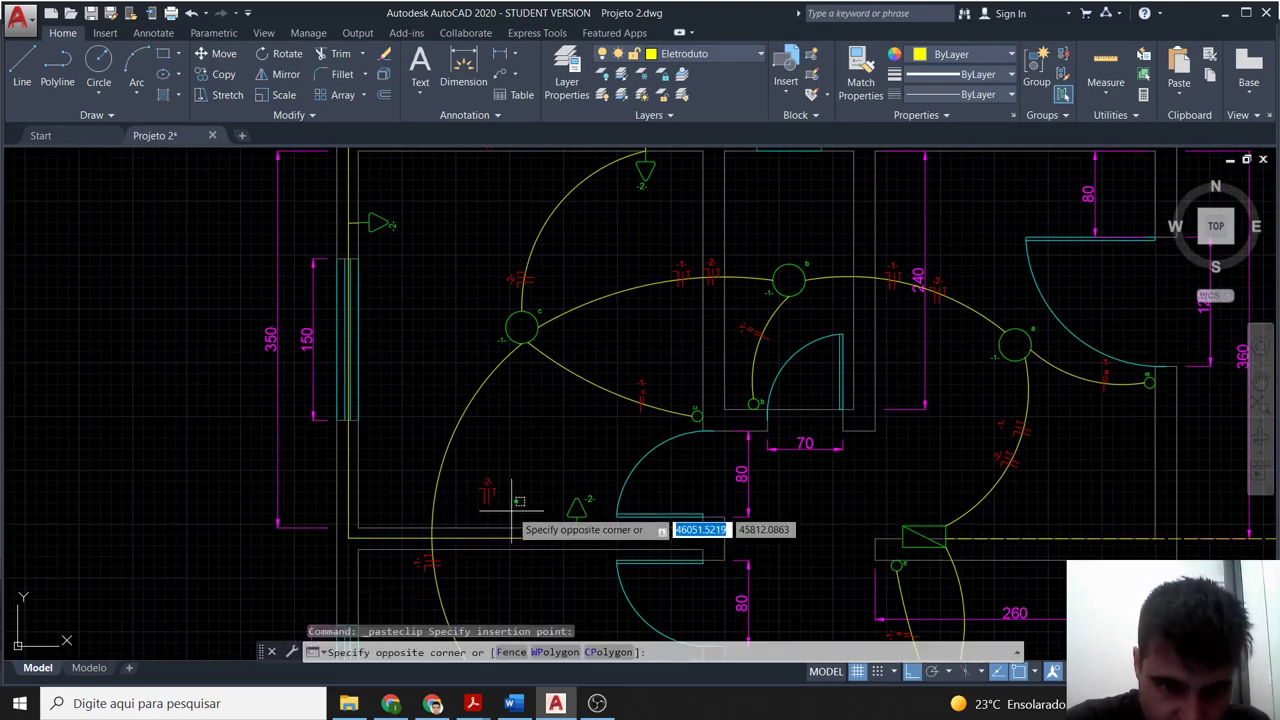
{"action": "left_click", "coordinate": [446, 440]}
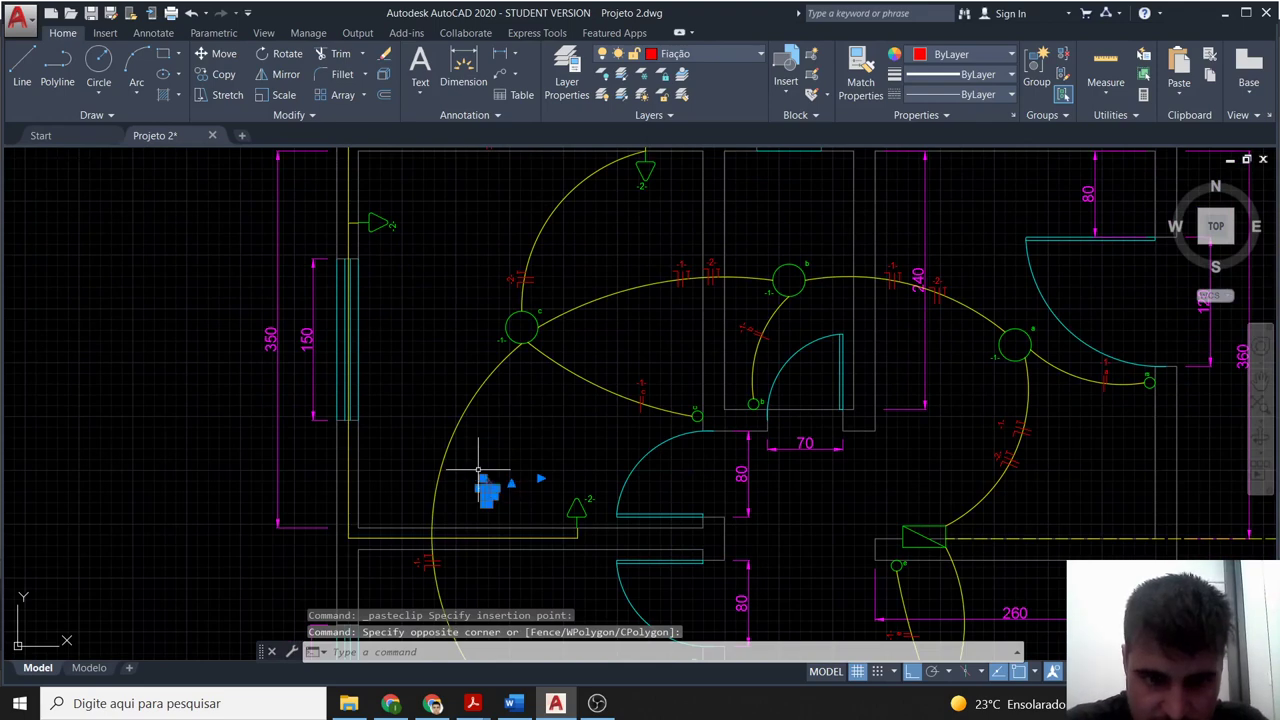
{"action": "type", "text": "m"}
{"action": "key", "text": "Return"}
{"action": "scroll", "coordinate": [495, 480], "scroll_direction": "up", "scroll_amount": 2}
{"action": "scroll", "coordinate": [530, 440], "scroll_direction": "up", "scroll_amount": 2}
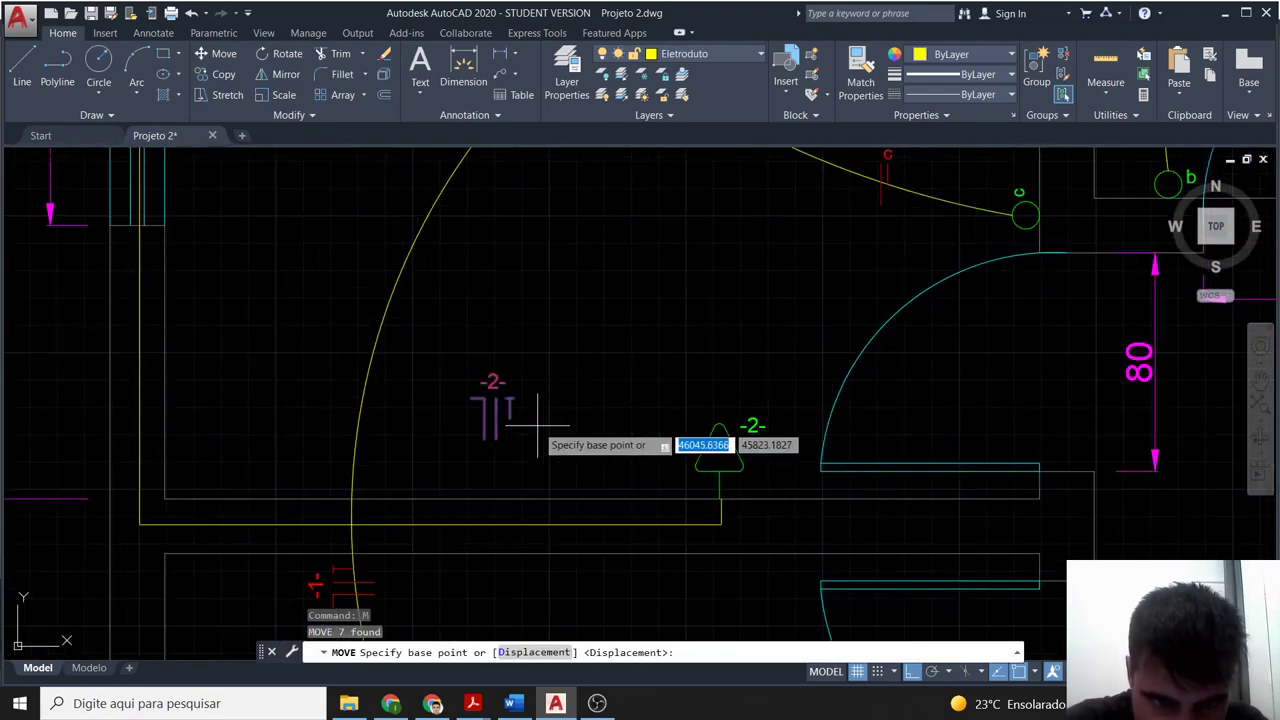
{"action": "left_click", "coordinate": [514, 420]}
{"action": "left_click", "coordinate": [520, 527]}
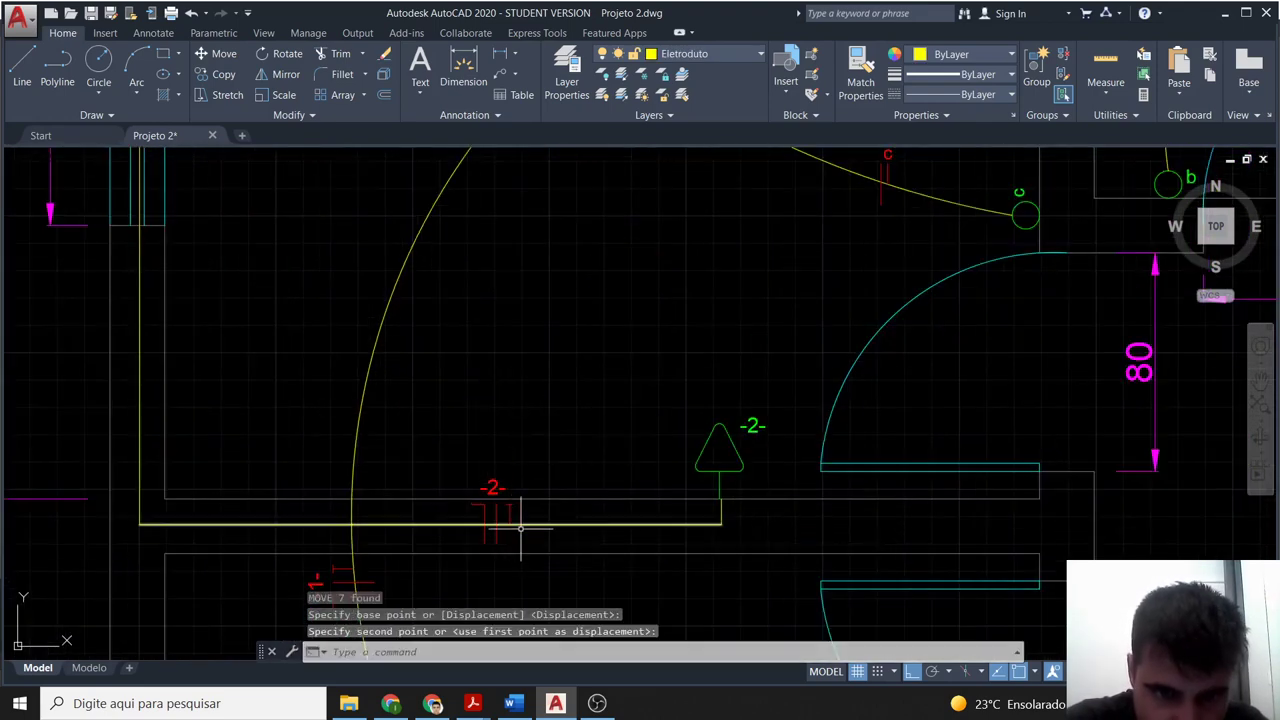
{"action": "scroll", "coordinate": [546, 523], "scroll_direction": "down", "scroll_amount": 2}
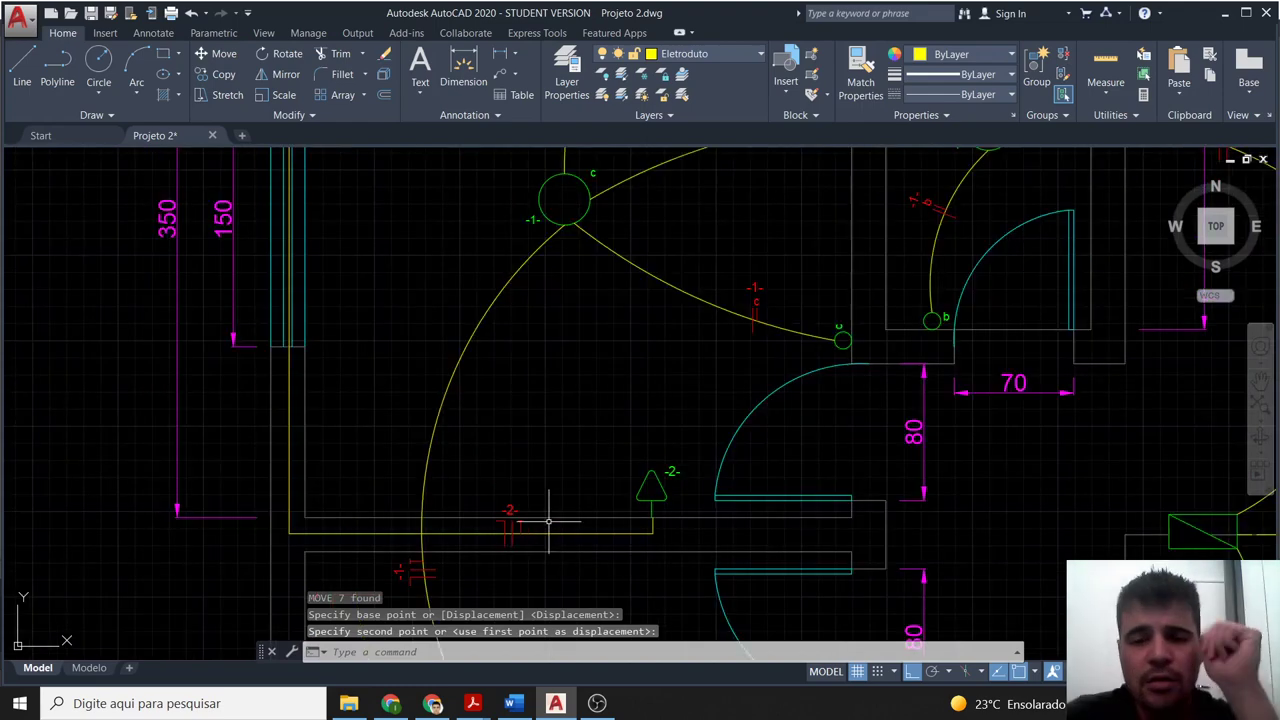
{"action": "middle_click_drag", "start_coordinate": [618, 351], "coordinate": [523, 431]}
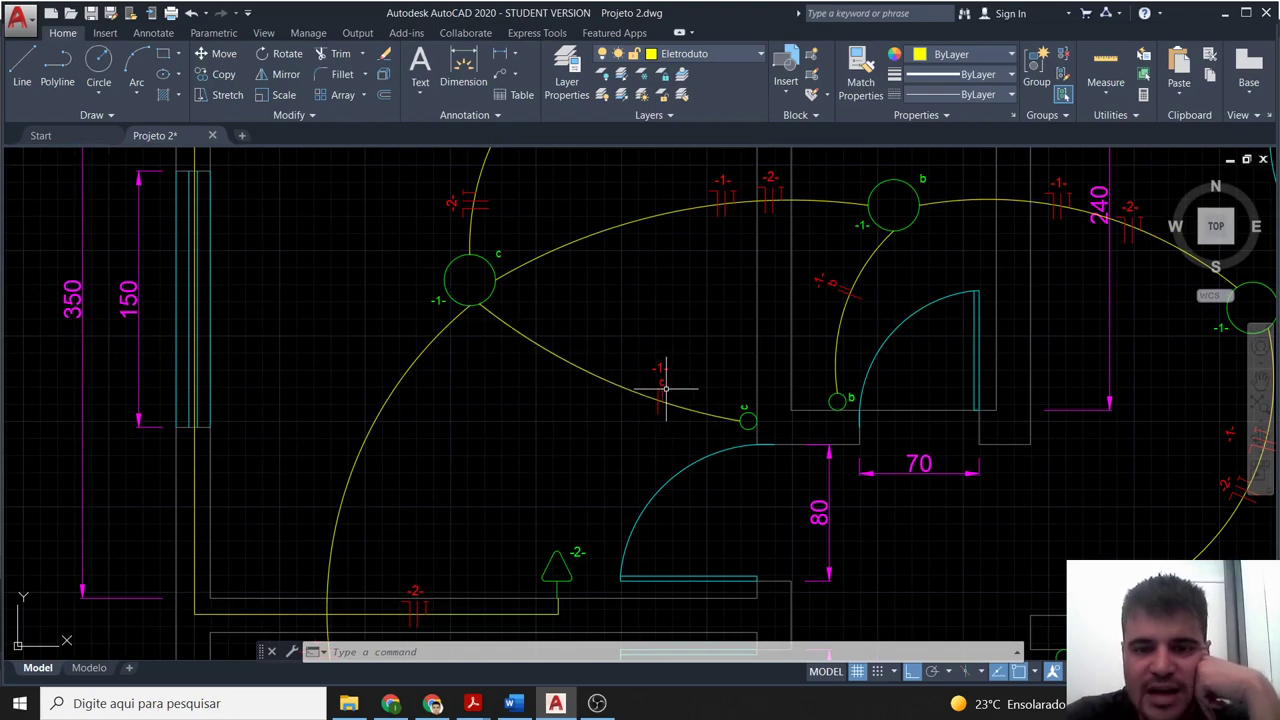
{"action": "scroll", "coordinate": [605, 250], "scroll_direction": "down", "scroll_amount": 2}
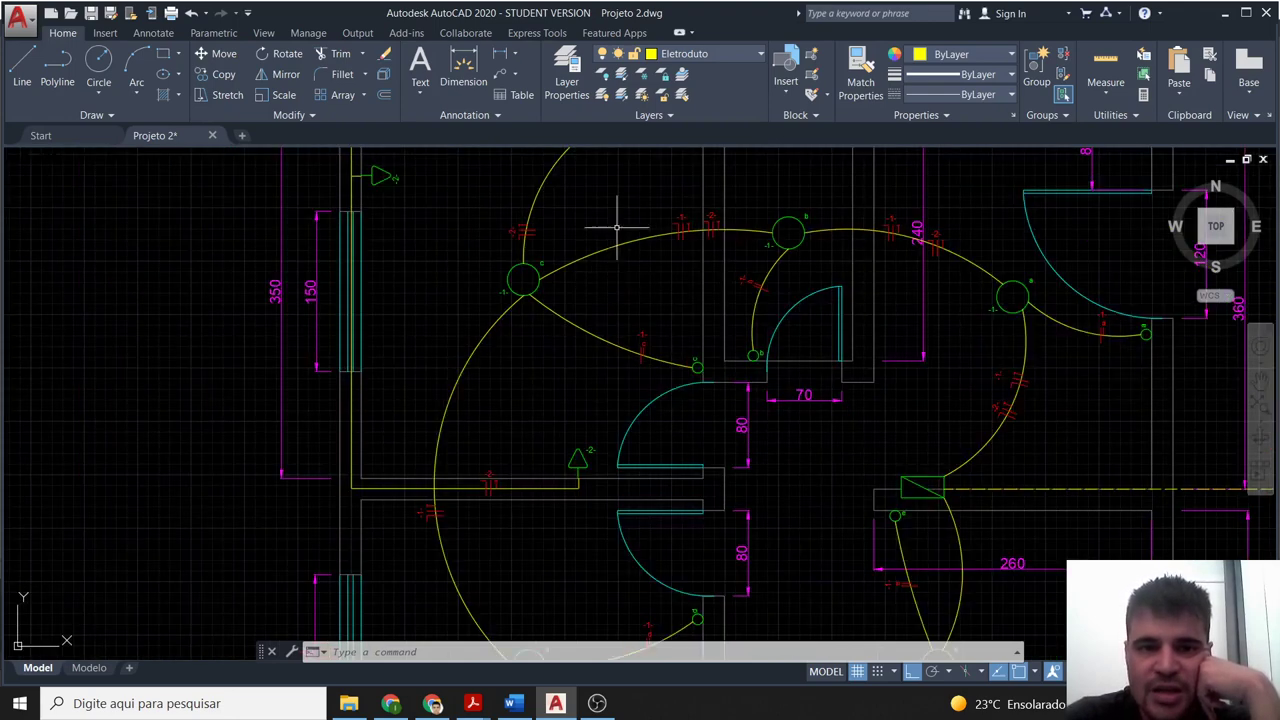
{"action": "middle_click_drag", "start_coordinate": [609, 183], "coordinate": [609, 270]}
{"action": "scroll", "coordinate": [550, 411], "scroll_direction": "up", "scroll_amount": 2}
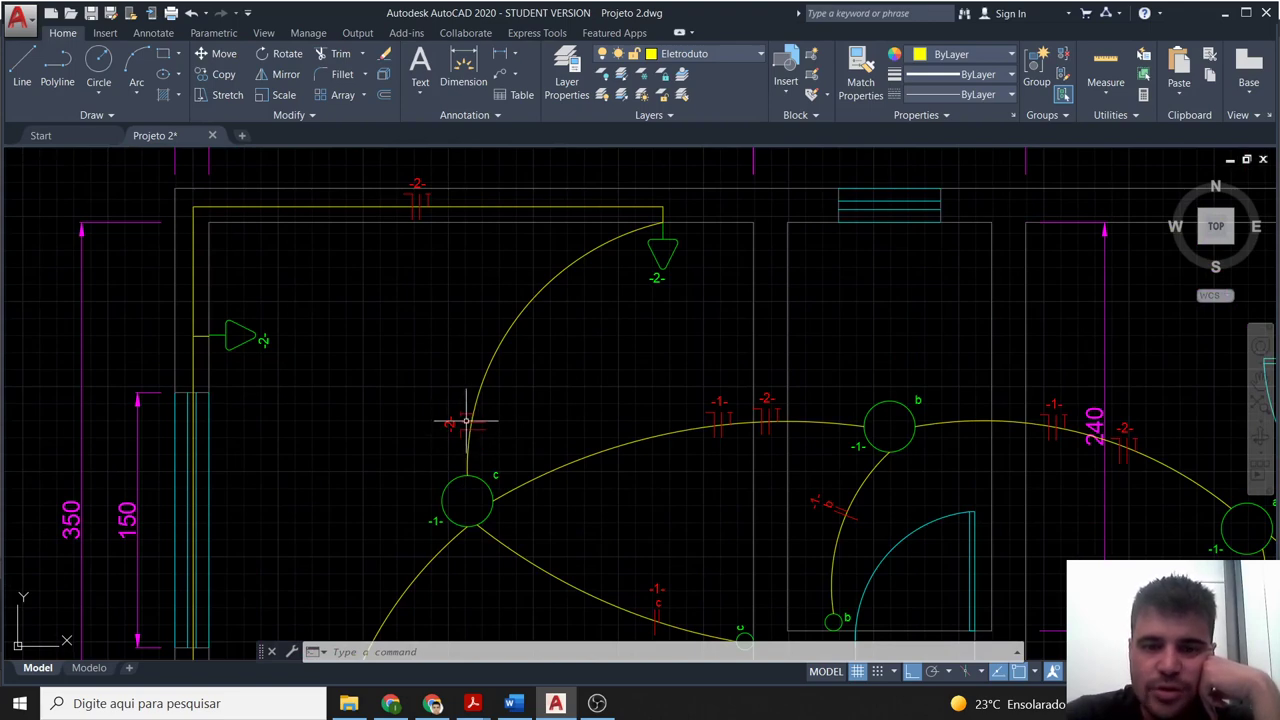
{"action": "middle_click_drag", "start_coordinate": [660, 512], "coordinate": [578, 512]}
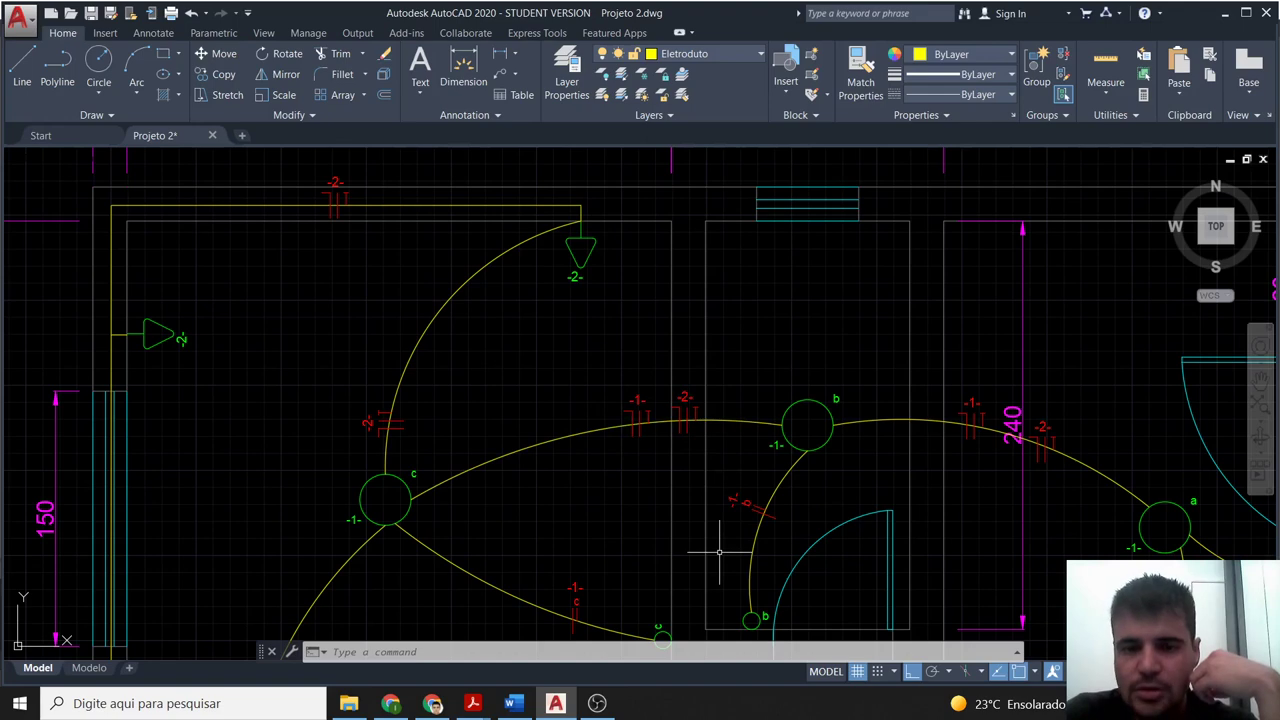
{"action": "scroll", "coordinate": [716, 546], "scroll_direction": "down", "scroll_amount": 2}
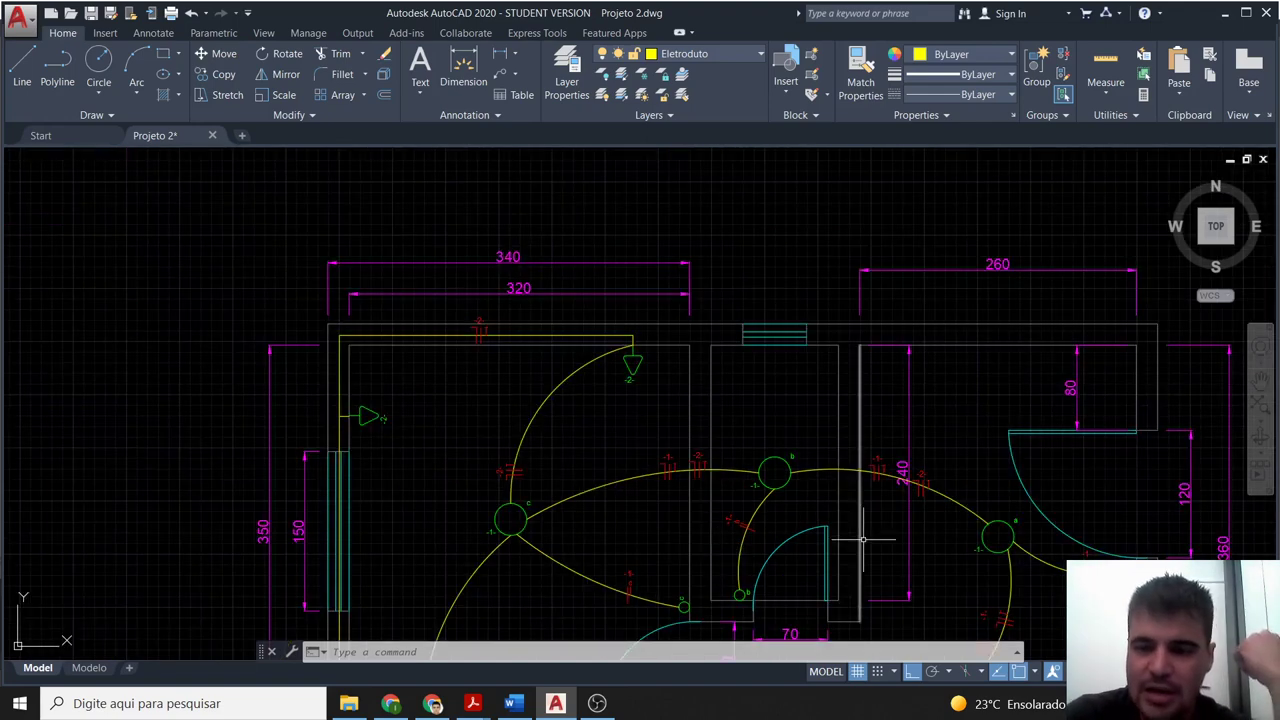
{"action": "middle_click_drag", "start_coordinate": [884, 532], "coordinate": [858, 468]}
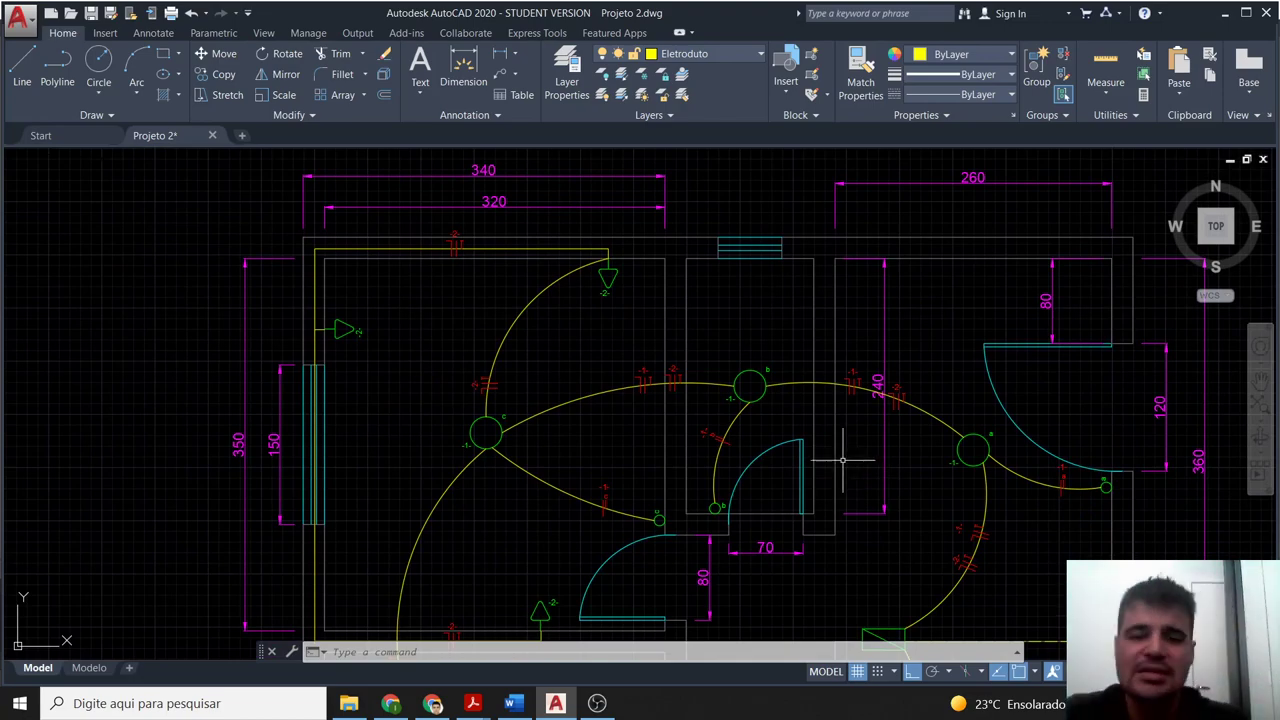
{"action": "scroll", "coordinate": [825, 490], "scroll_direction": "down", "scroll_amount": 2}
{"action": "scroll", "coordinate": [804, 526], "scroll_direction": "down", "scroll_amount": 1}
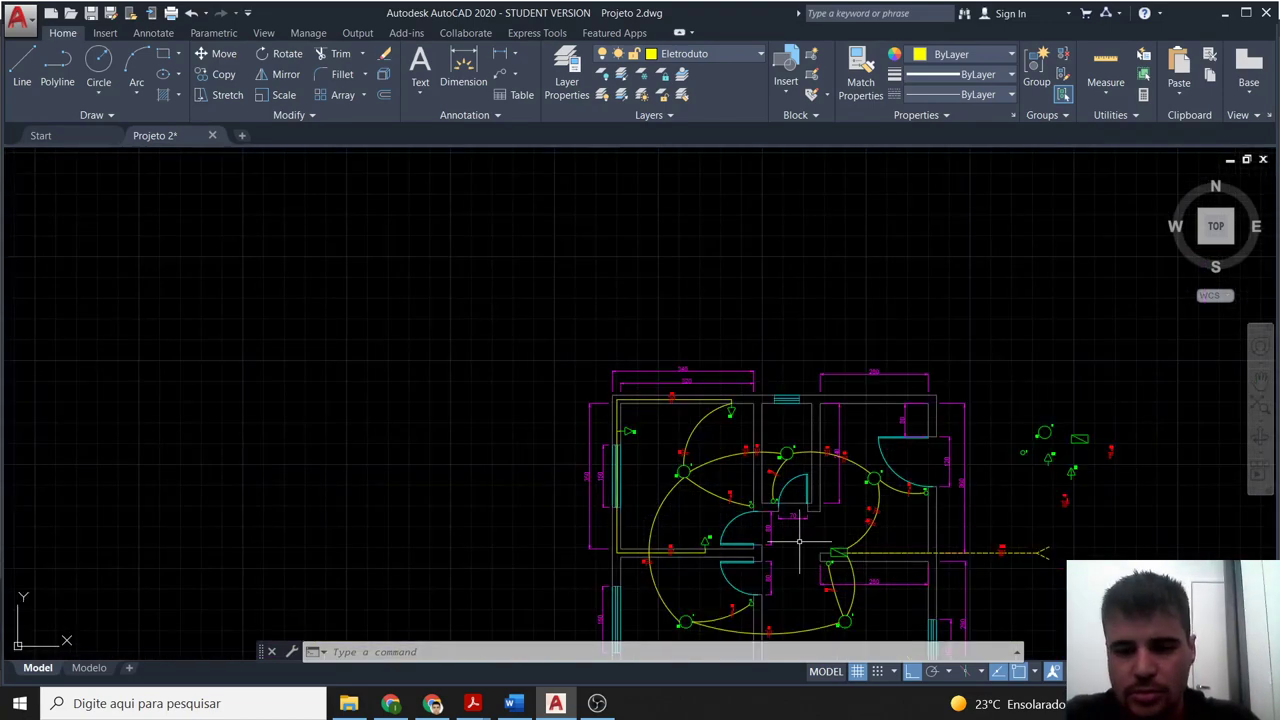
{"action": "scroll", "coordinate": [799, 541], "scroll_direction": "up", "scroll_amount": 1}
{"action": "scroll", "coordinate": [698, 369], "scroll_direction": "up", "scroll_amount": 1}
{"action": "middle_click_drag", "start_coordinate": [705, 343], "coordinate": [693, 452]}
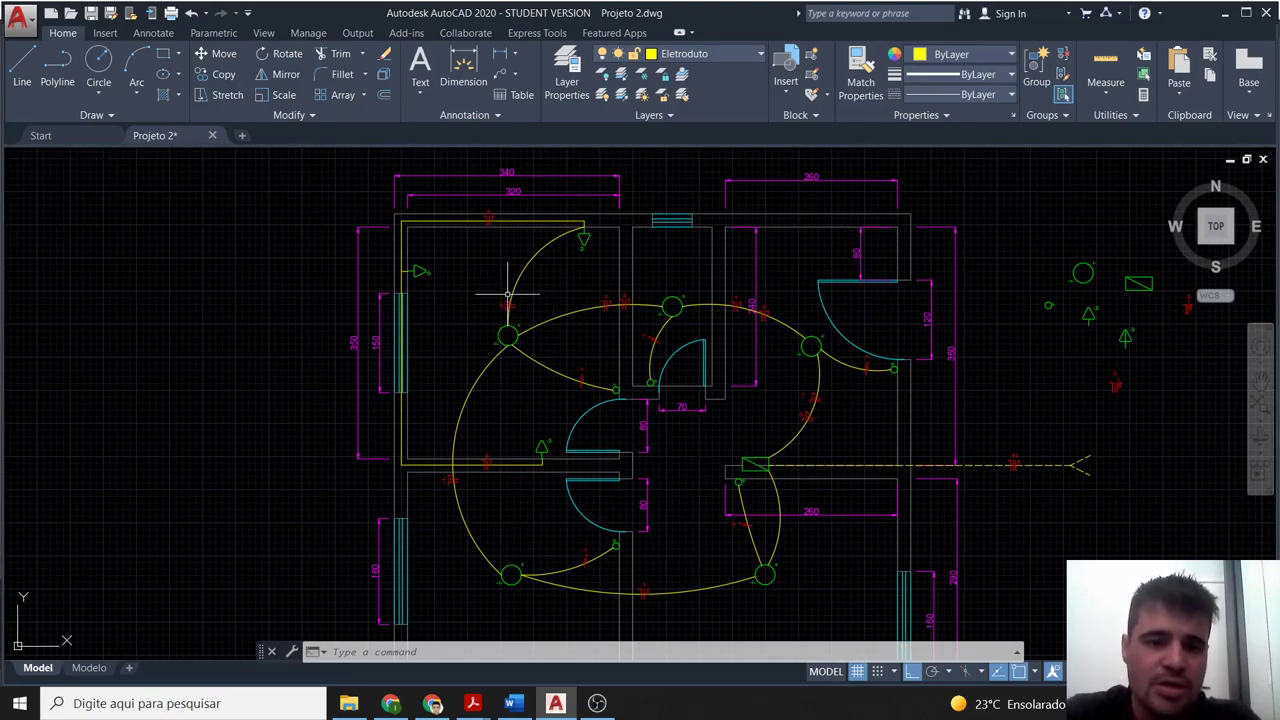
{"action": "scroll", "coordinate": [511, 332], "scroll_direction": "up", "scroll_amount": 2}
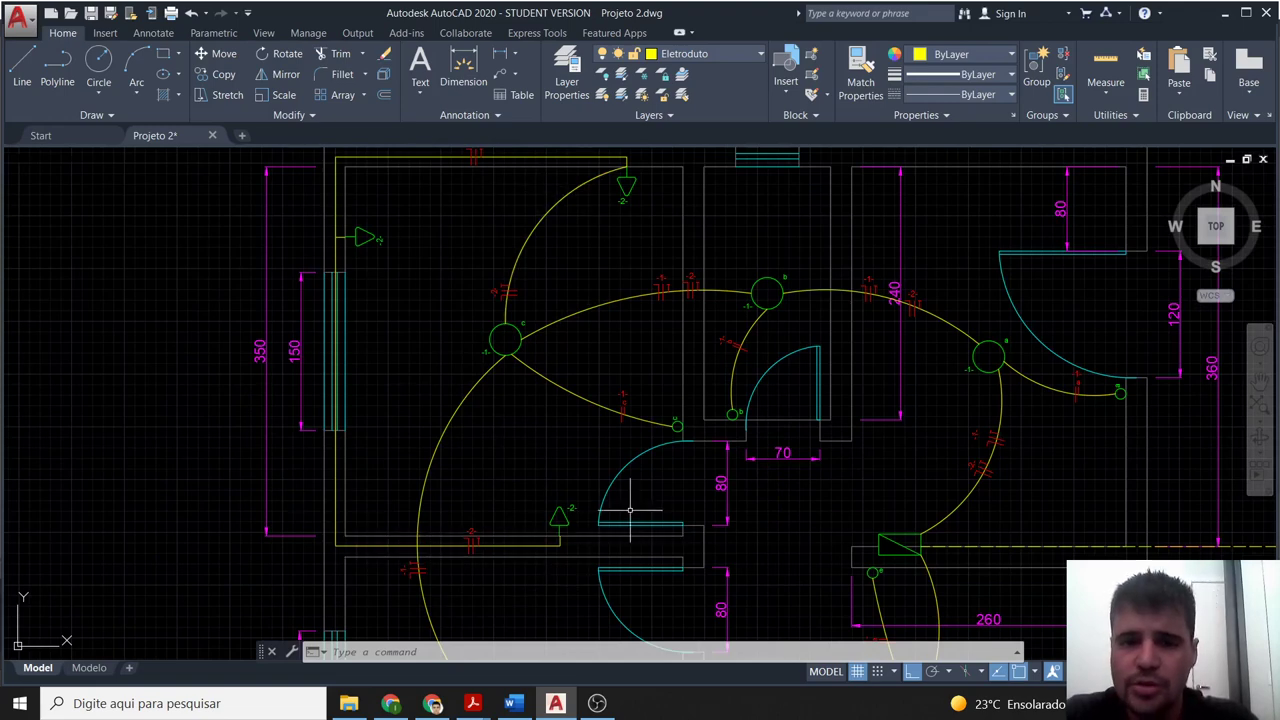
{"action": "scroll", "coordinate": [690, 520], "scroll_direction": "down", "scroll_amount": 3}
{"action": "middle_click_drag", "start_coordinate": [695, 517], "coordinate": [677, 438]}
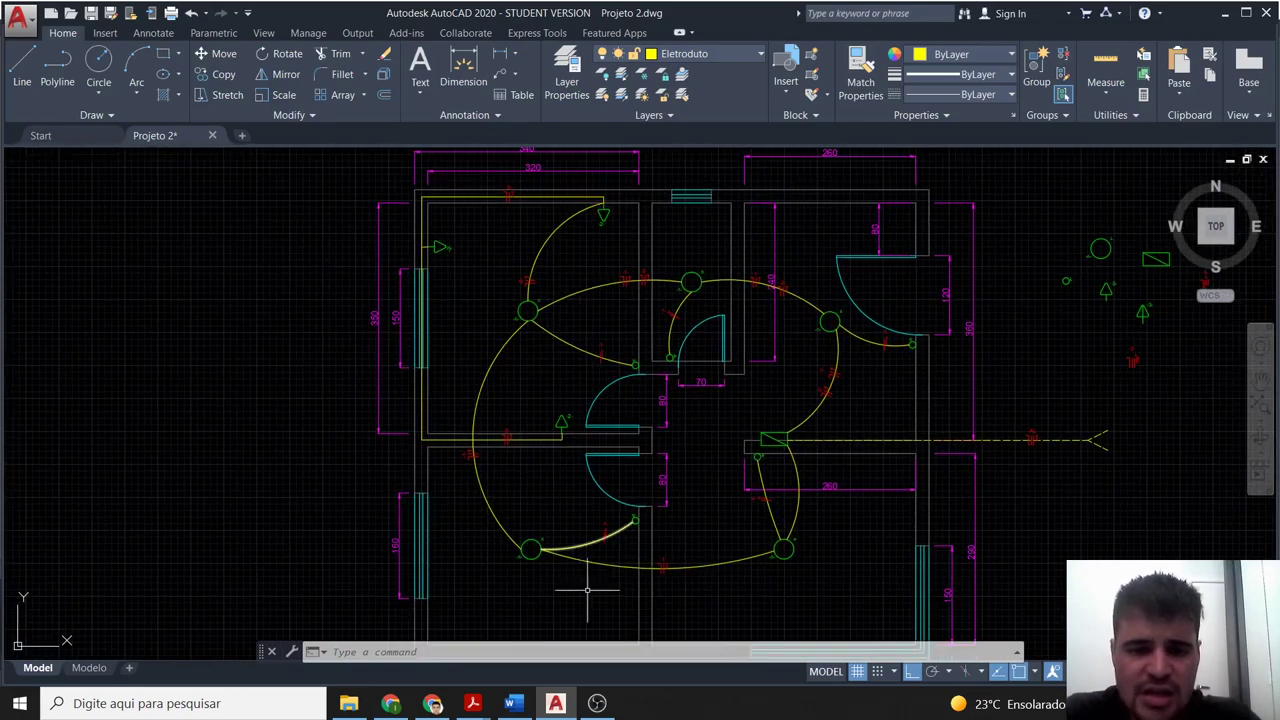
{"action": "middle_click_drag", "start_coordinate": [724, 528], "coordinate": [700, 466]}
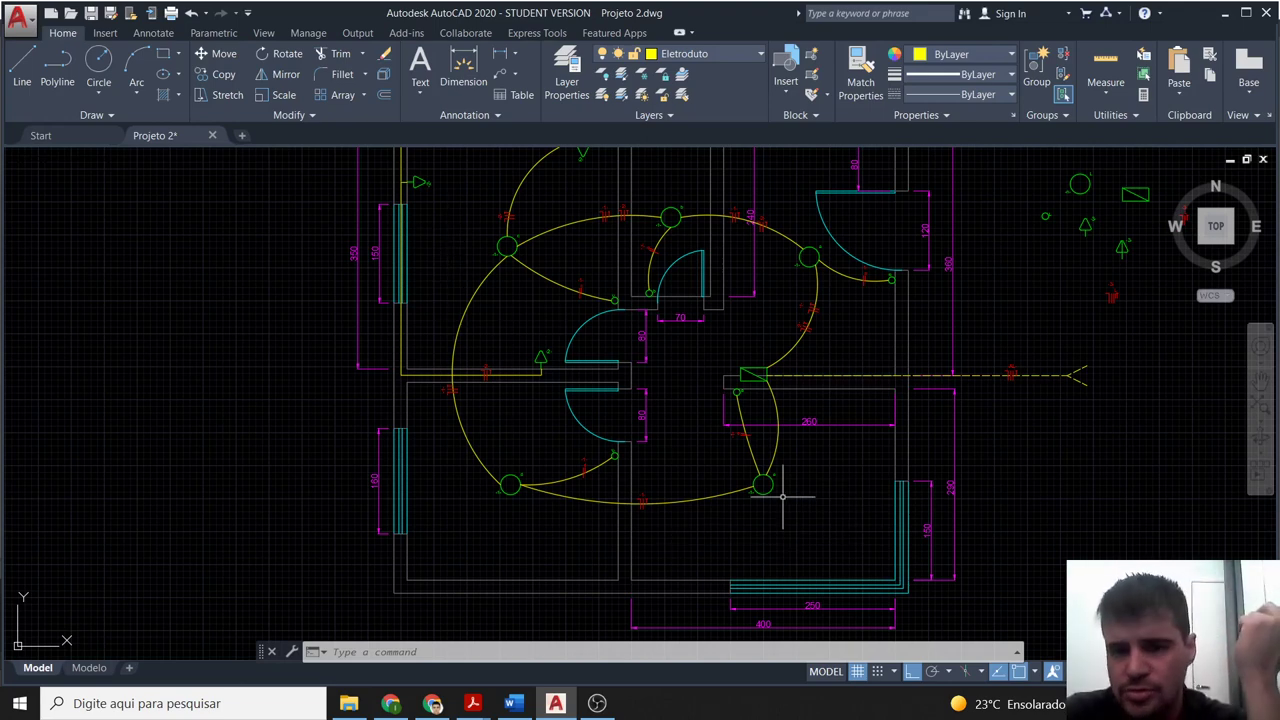
{"action": "left_click", "coordinate": [856, 356]}
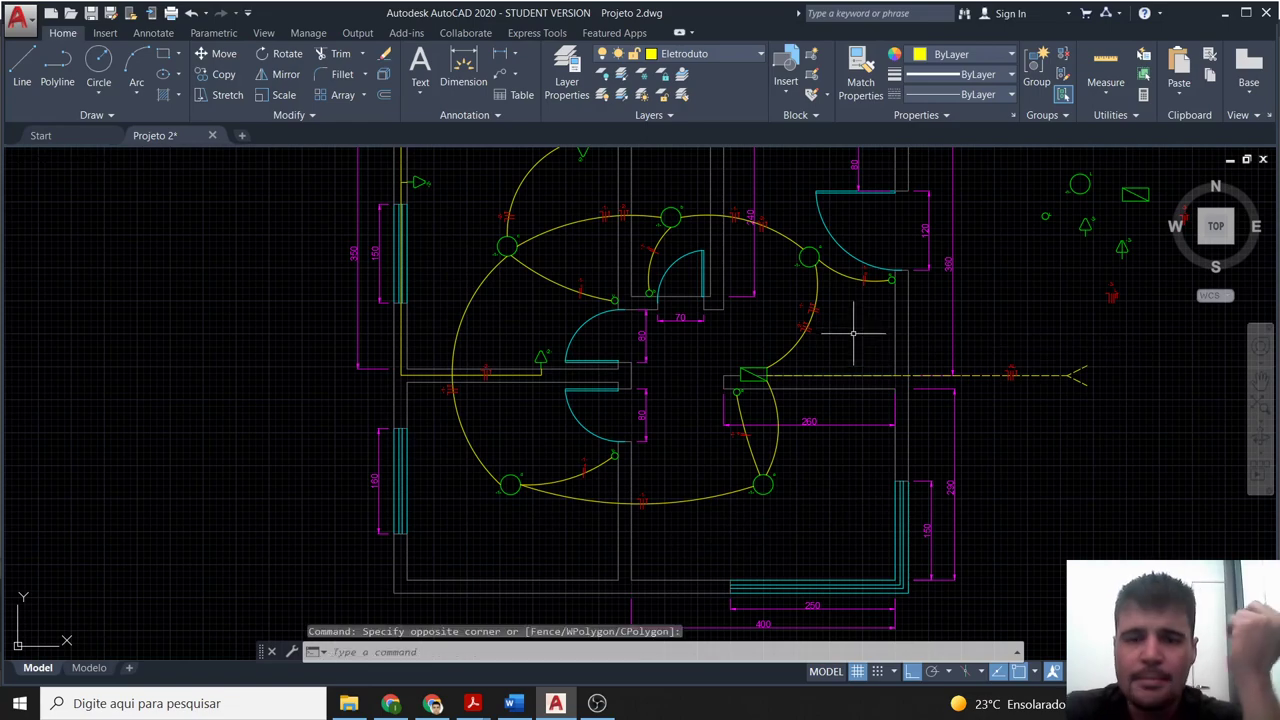
{"action": "scroll", "coordinate": [825, 348], "scroll_direction": "down", "scroll_amount": 2}
{"action": "scroll", "coordinate": [640, 285], "scroll_direction": "up", "scroll_amount": 2}
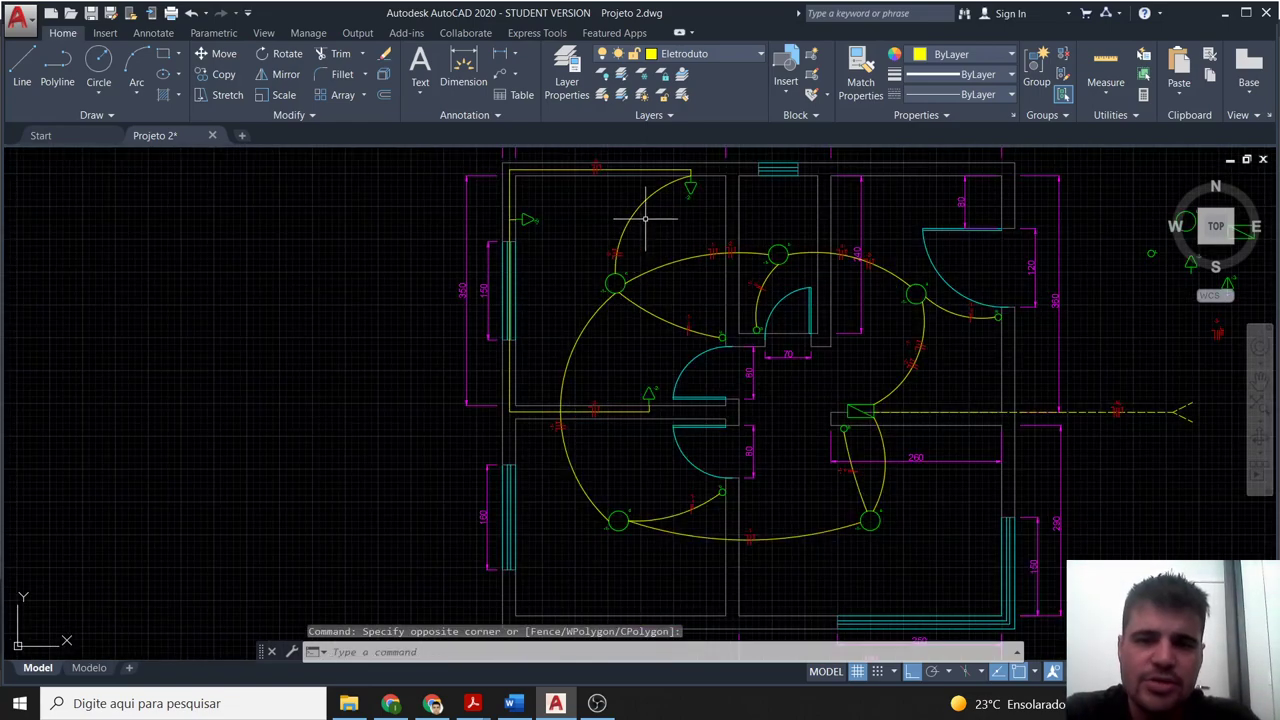
{"action": "scroll", "coordinate": [667, 213], "scroll_direction": "up", "scroll_amount": 2}
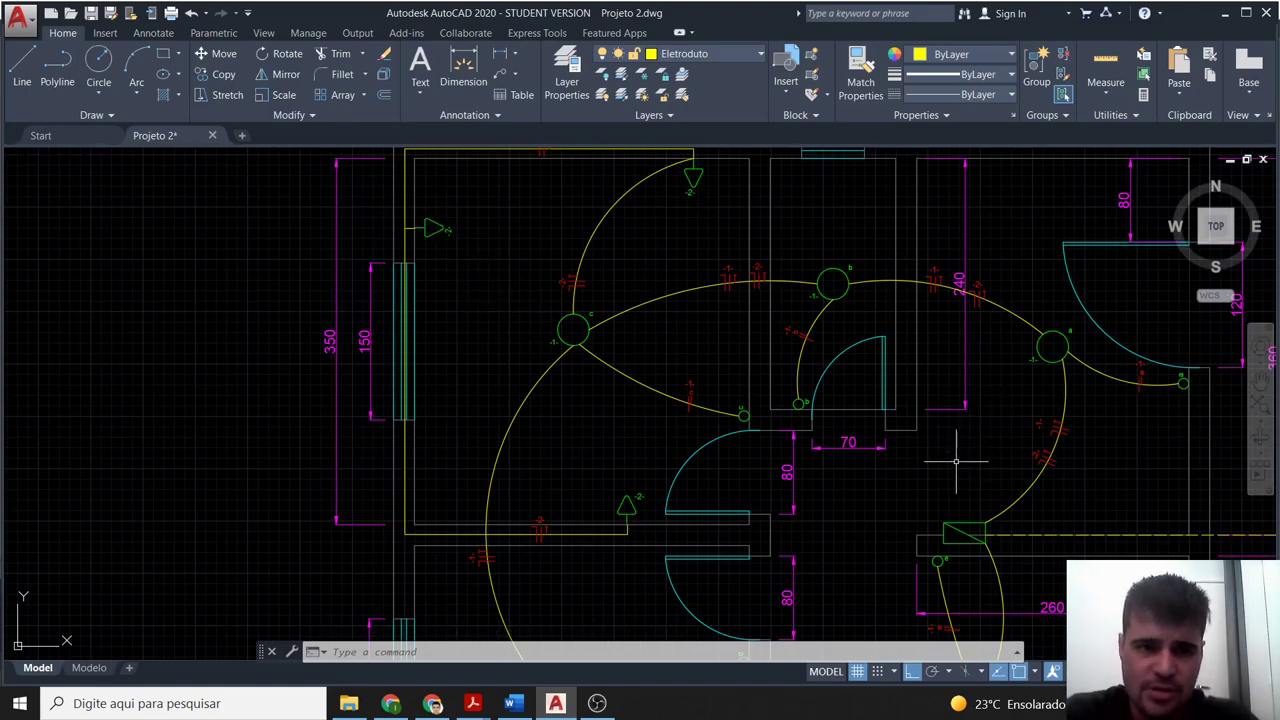
{"action": "middle_click_drag", "start_coordinate": [956, 462], "coordinate": [570, 499]}
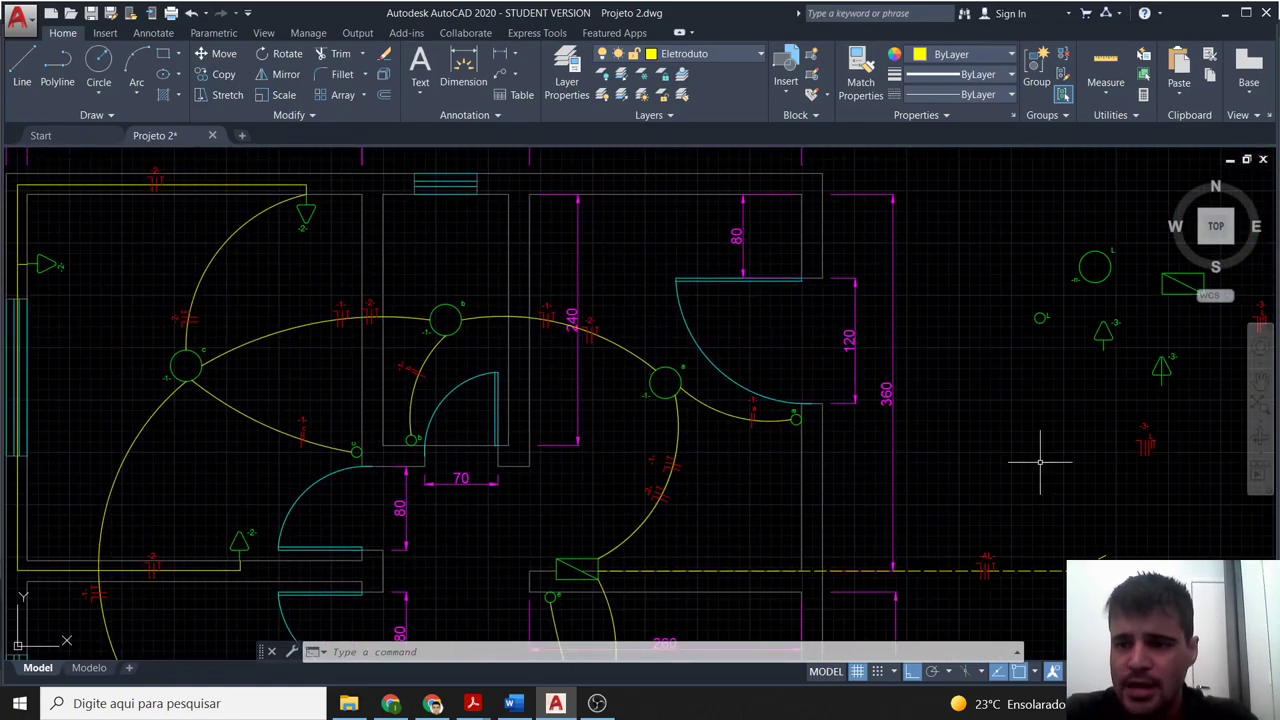
{"action": "middle_click_drag", "start_coordinate": [1040, 462], "coordinate": [766, 494]}
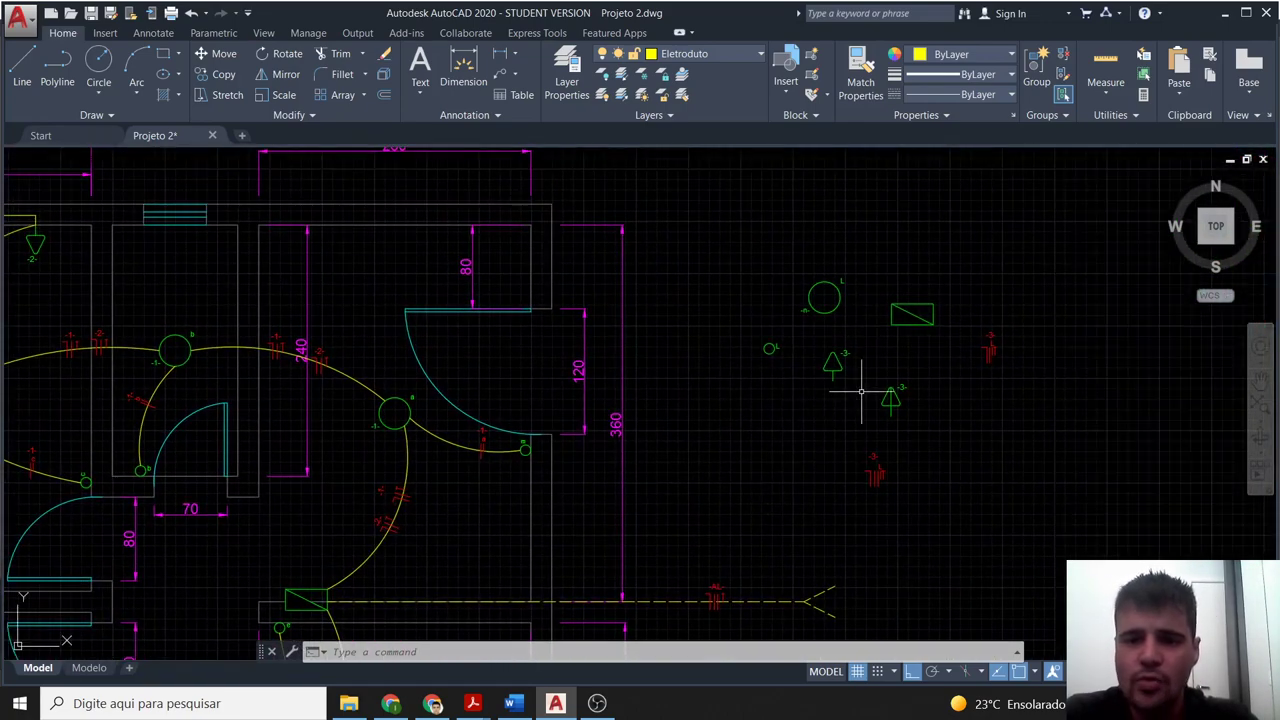
Copy the spare outlet triangle symbol and begin pasting a copy.
{"action": "left_click", "coordinate": [860, 392]}
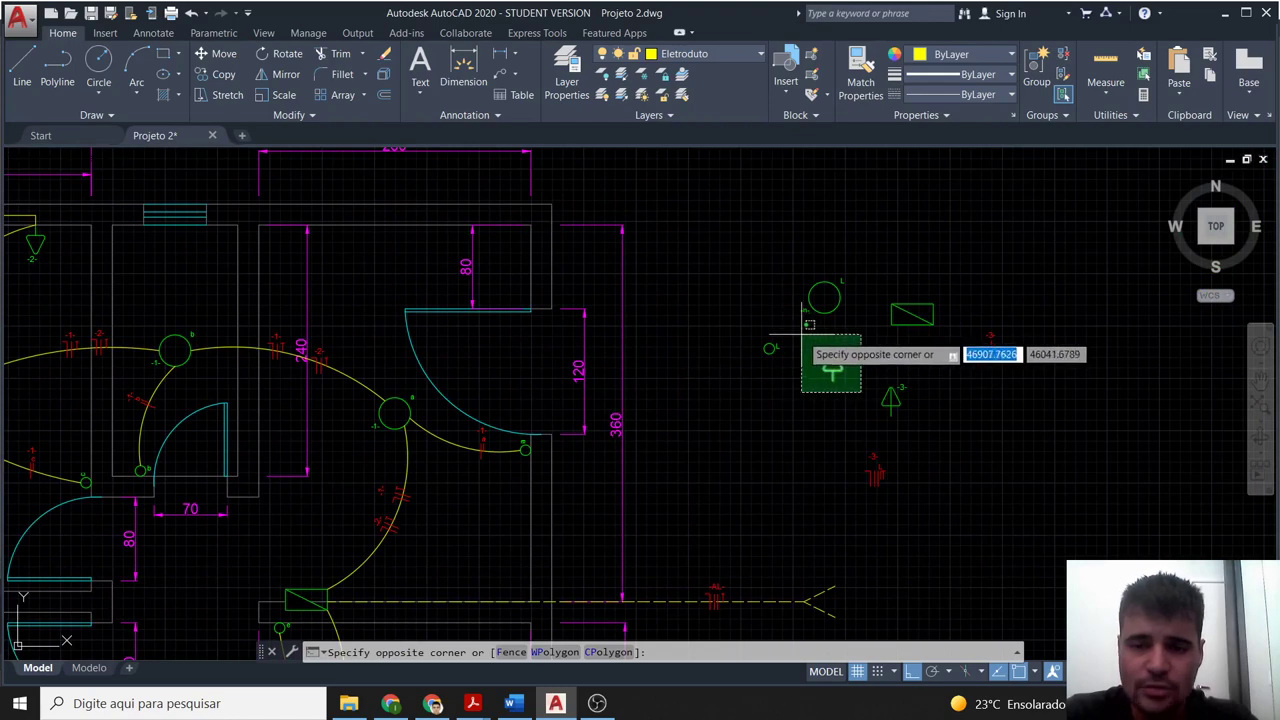
{"action": "left_click", "coordinate": [801, 357]}
{"action": "key", "text": "ctrl+c"}
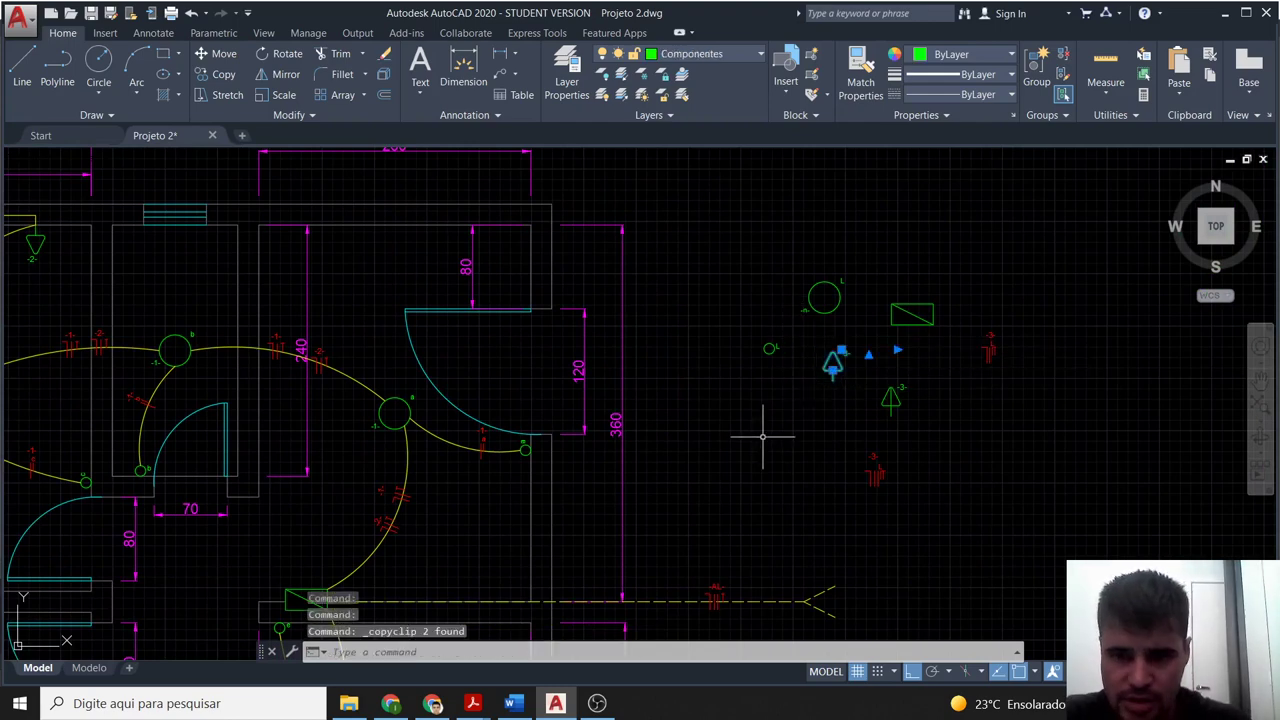
{"action": "key", "text": "ctrl+v"}
{"action": "scroll", "coordinate": [733, 447], "scroll_direction": "up", "scroll_amount": 4}
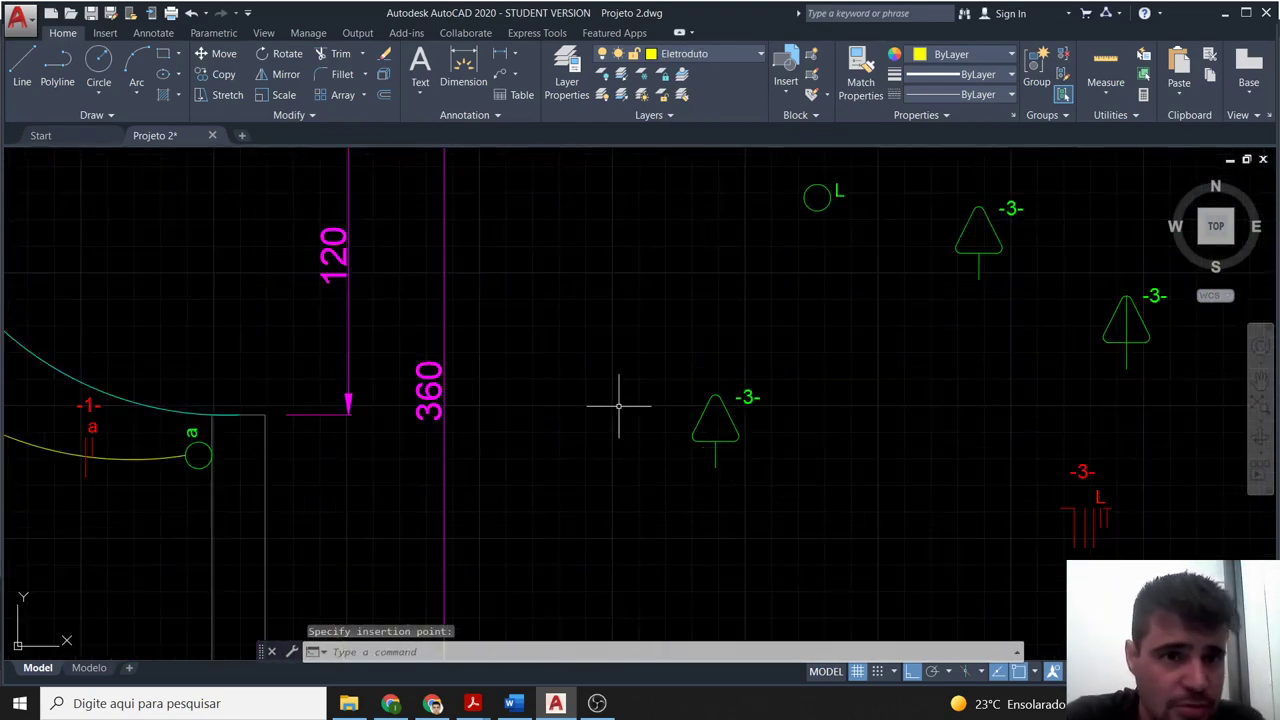
Cancel the pending paste, clear the triangle selection, and start the hatch command.
{"action": "key", "text": "Escape"}
{"action": "left_click", "coordinate": [717, 426]}
{"action": "left_click", "coordinate": [715, 440]}
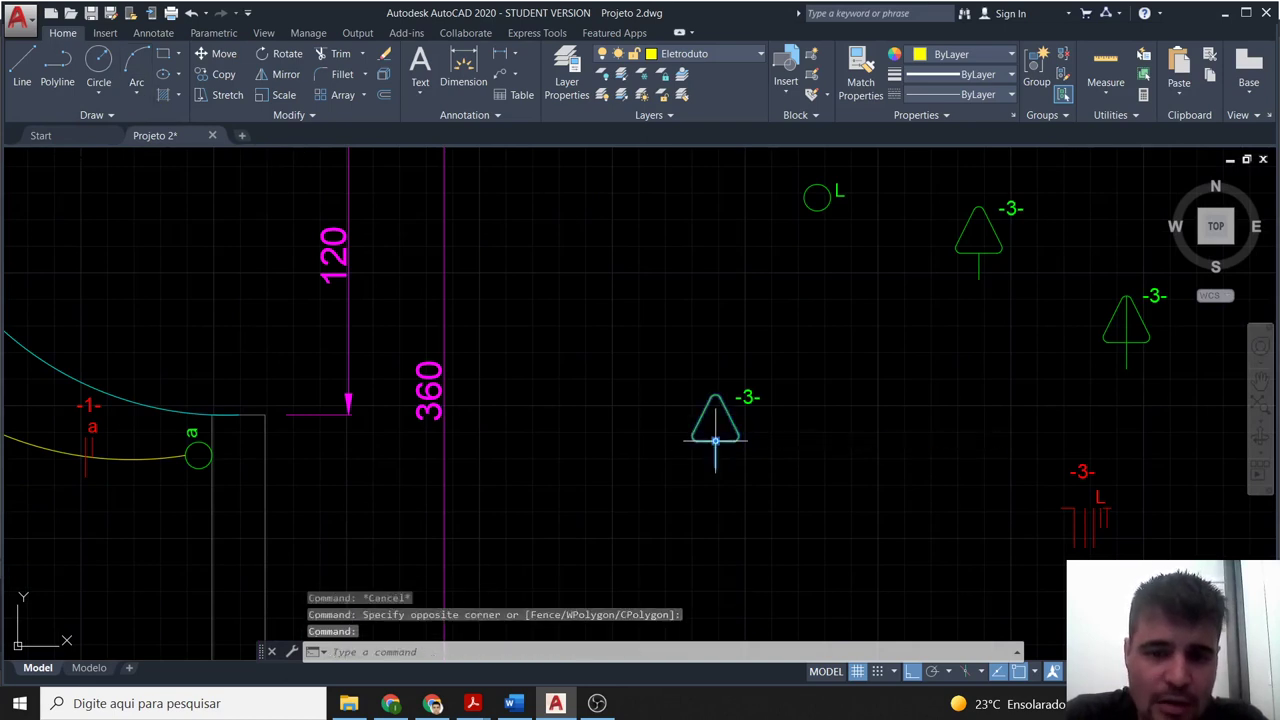
{"action": "key", "text": "Escape"}
{"action": "left_click", "coordinate": [715, 425]}
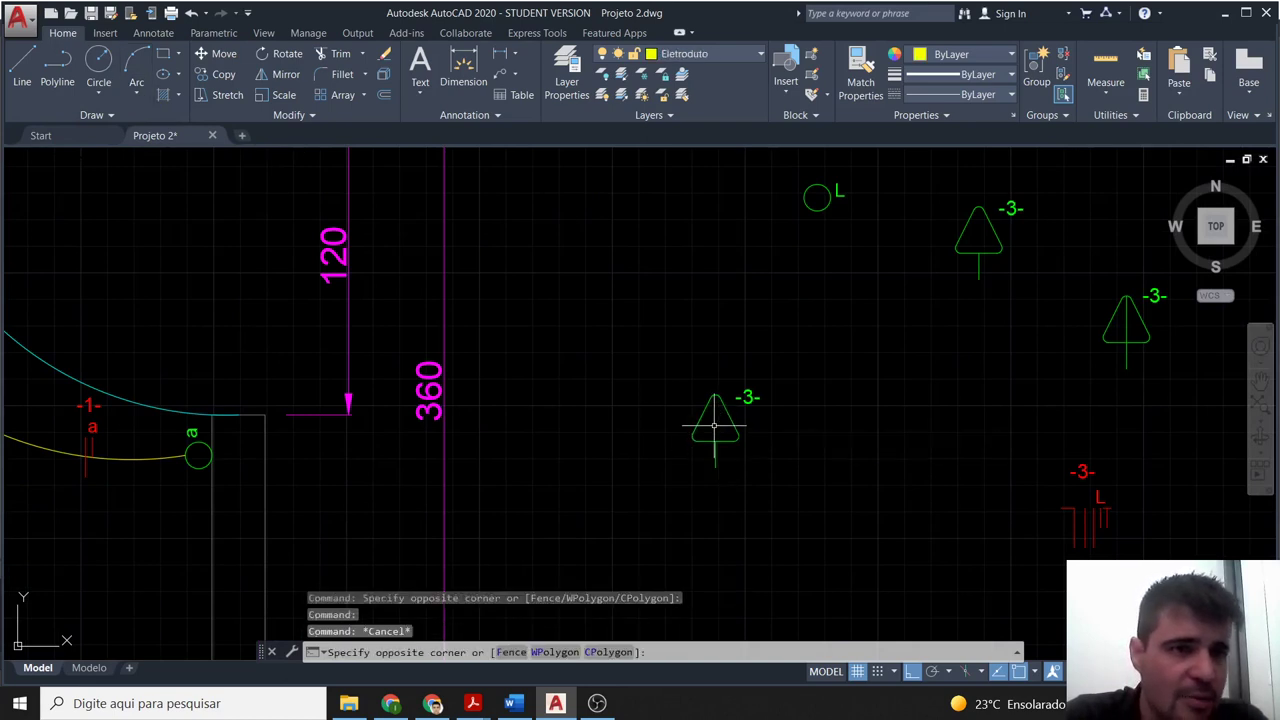
{"action": "left_click", "coordinate": [715, 425]}
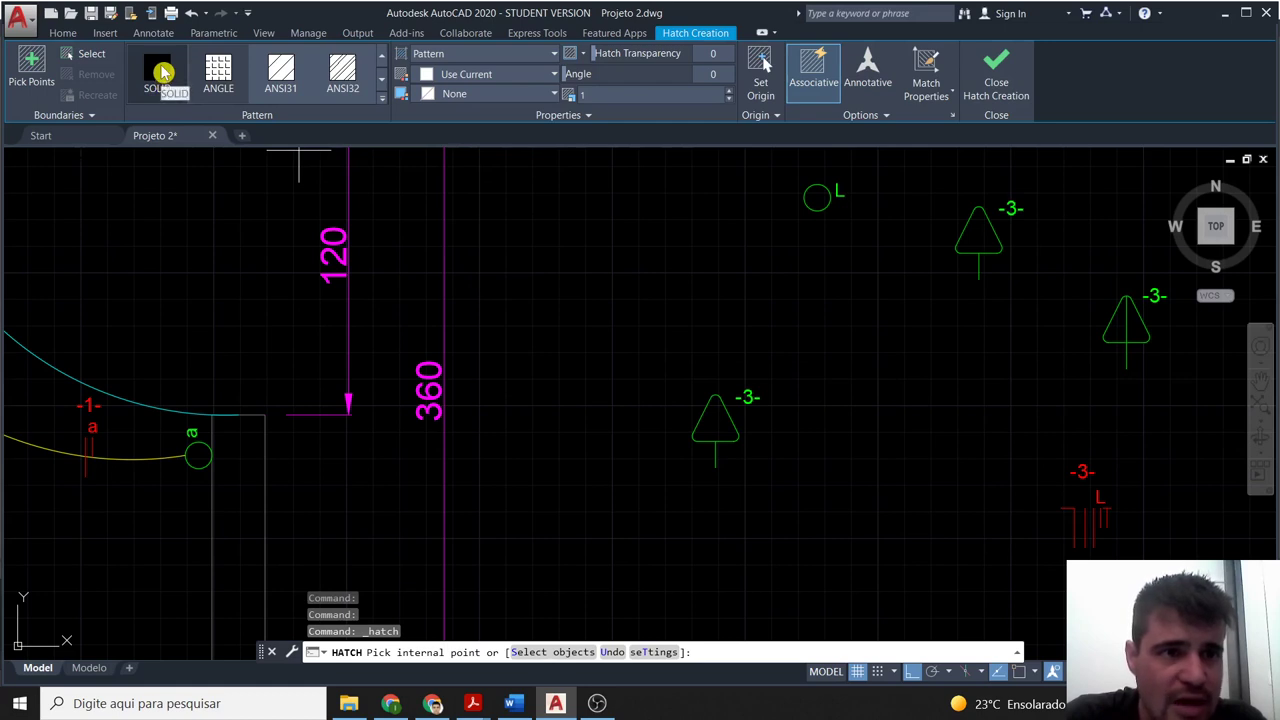
Set the hatch pattern to Solid, cancel the fill, and make layer 0 current.
{"action": "left_click", "coordinate": [160, 72]}
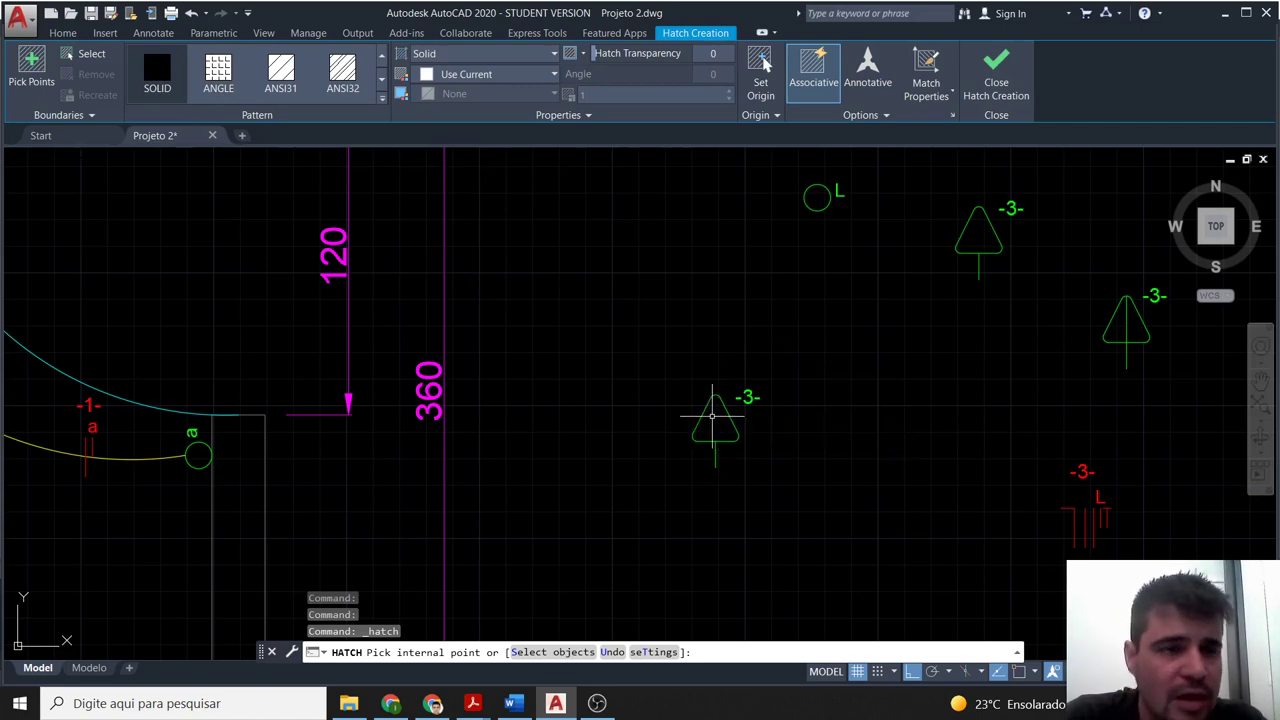
{"action": "key", "text": "Escape"}
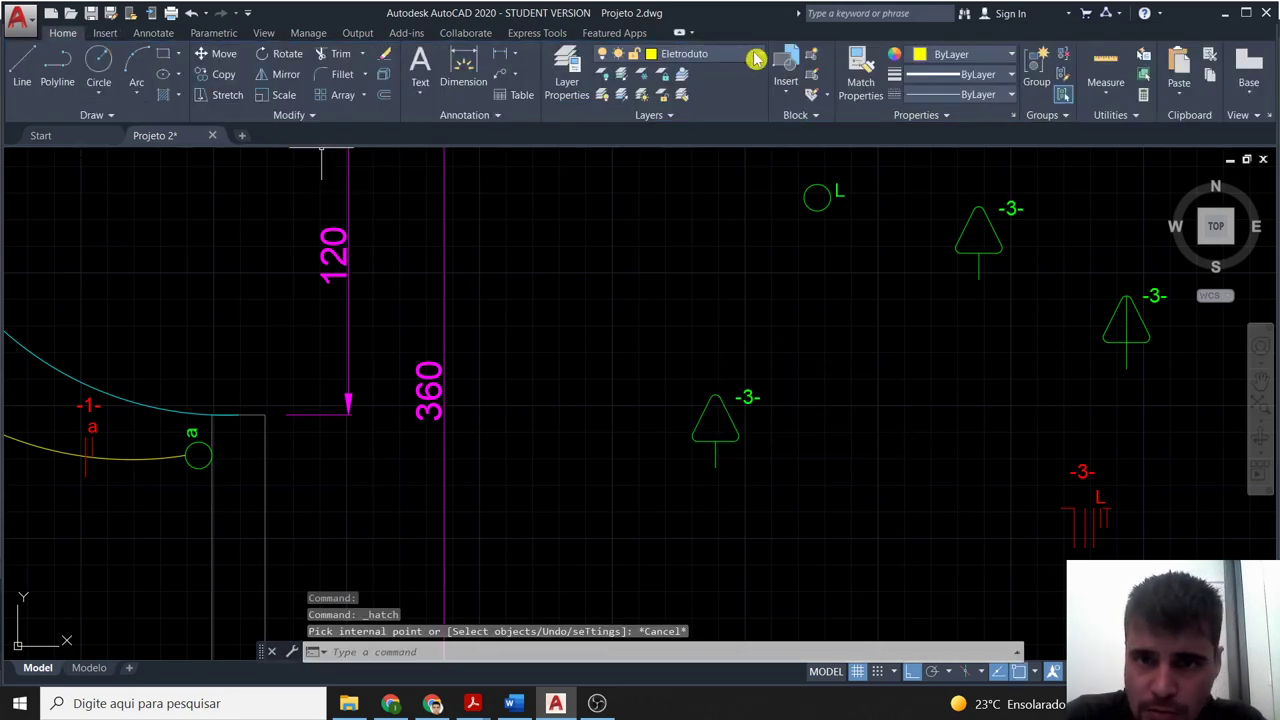
{"action": "left_click", "coordinate": [755, 57]}
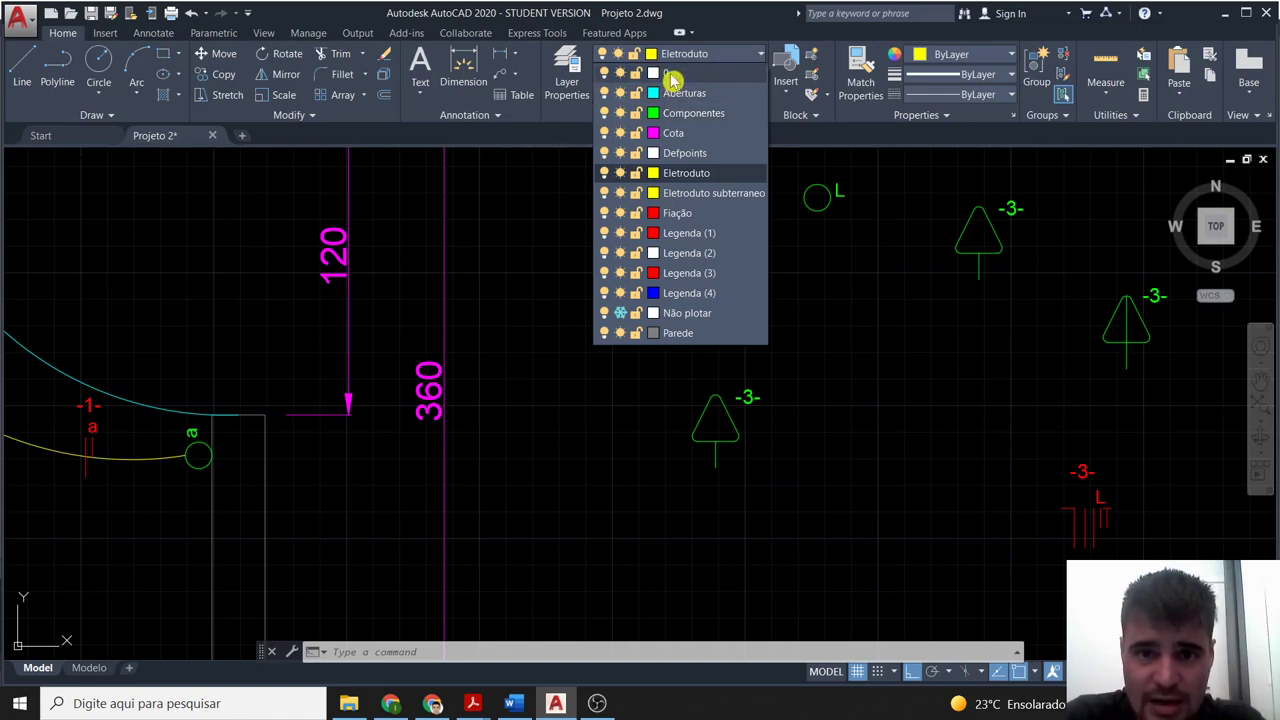
{"action": "left_click", "coordinate": [673, 76]}
{"action": "type", "text": "H"}
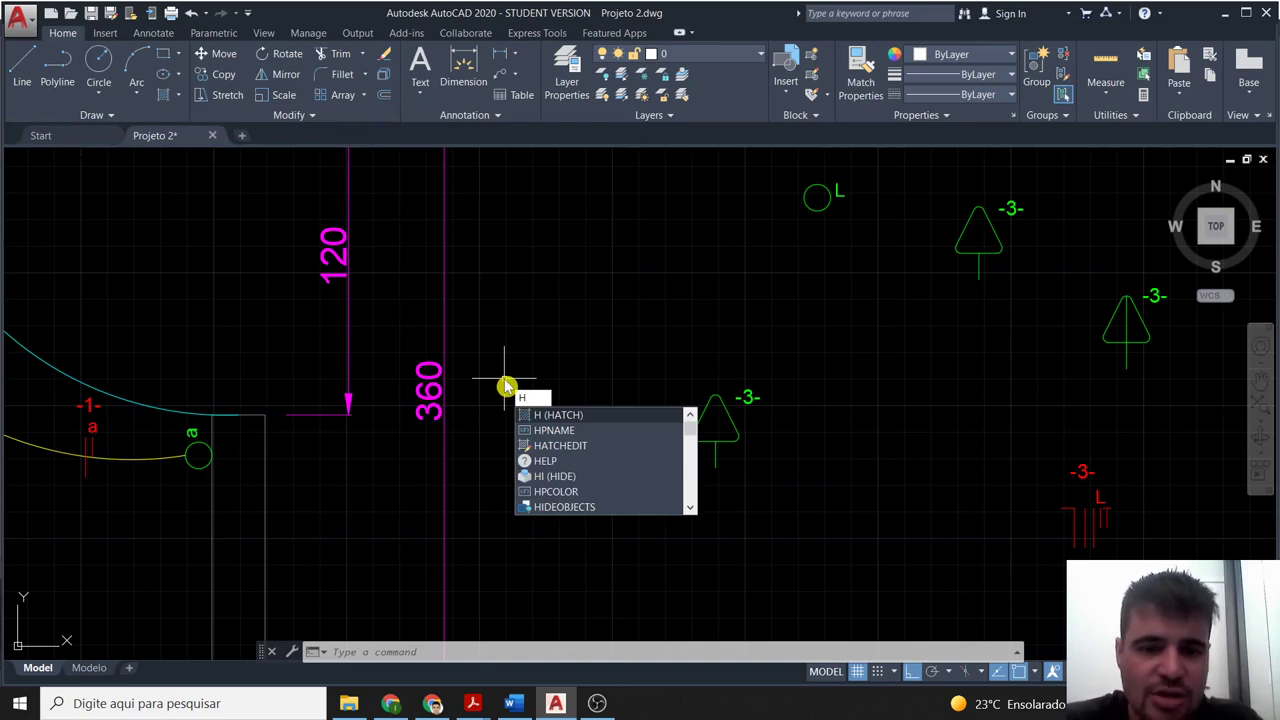
Solid-fill the -3- triangle next to the 360 dimension.
{"action": "key", "text": "Return"}
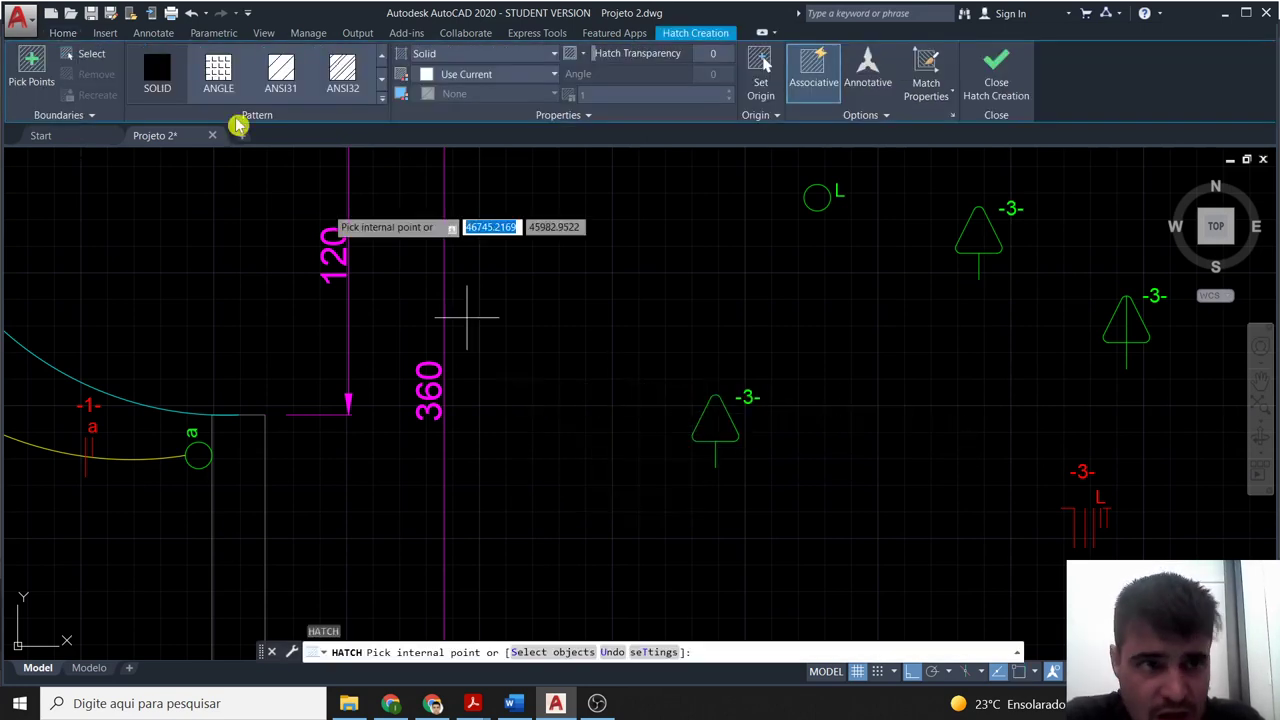
{"action": "left_click", "coordinate": [717, 432]}
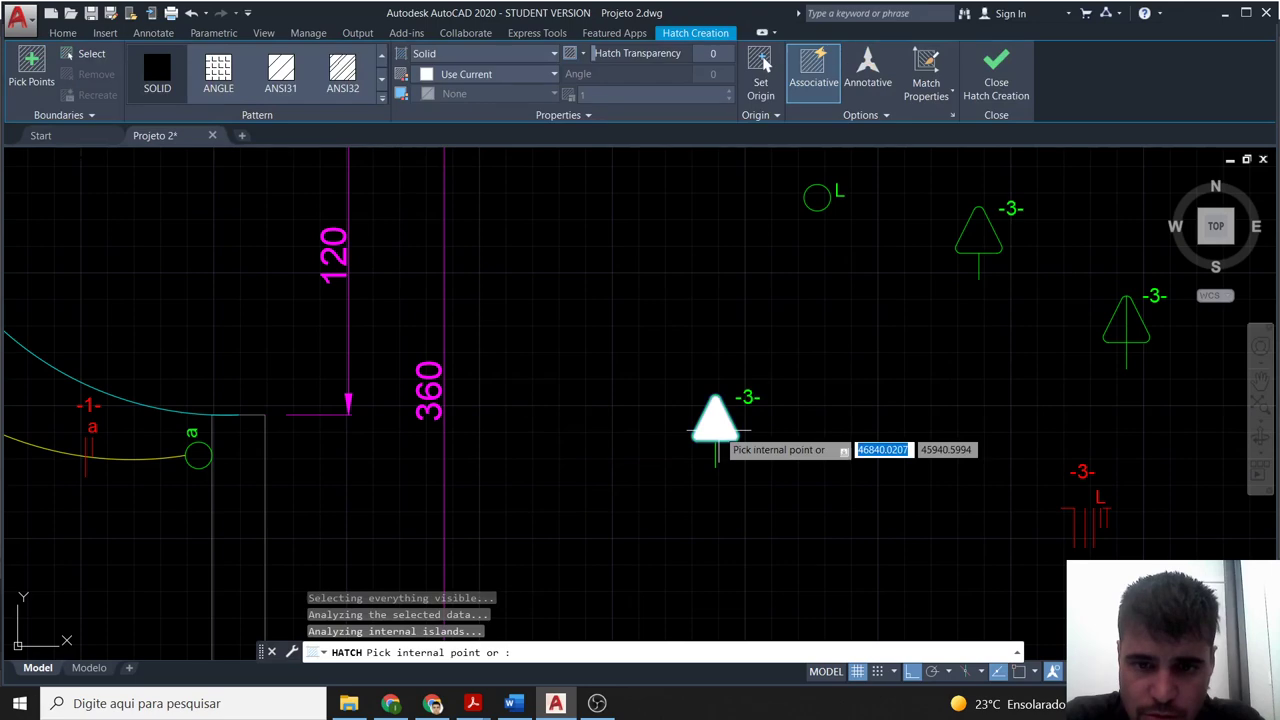
{"action": "left_click", "coordinate": [808, 524]}
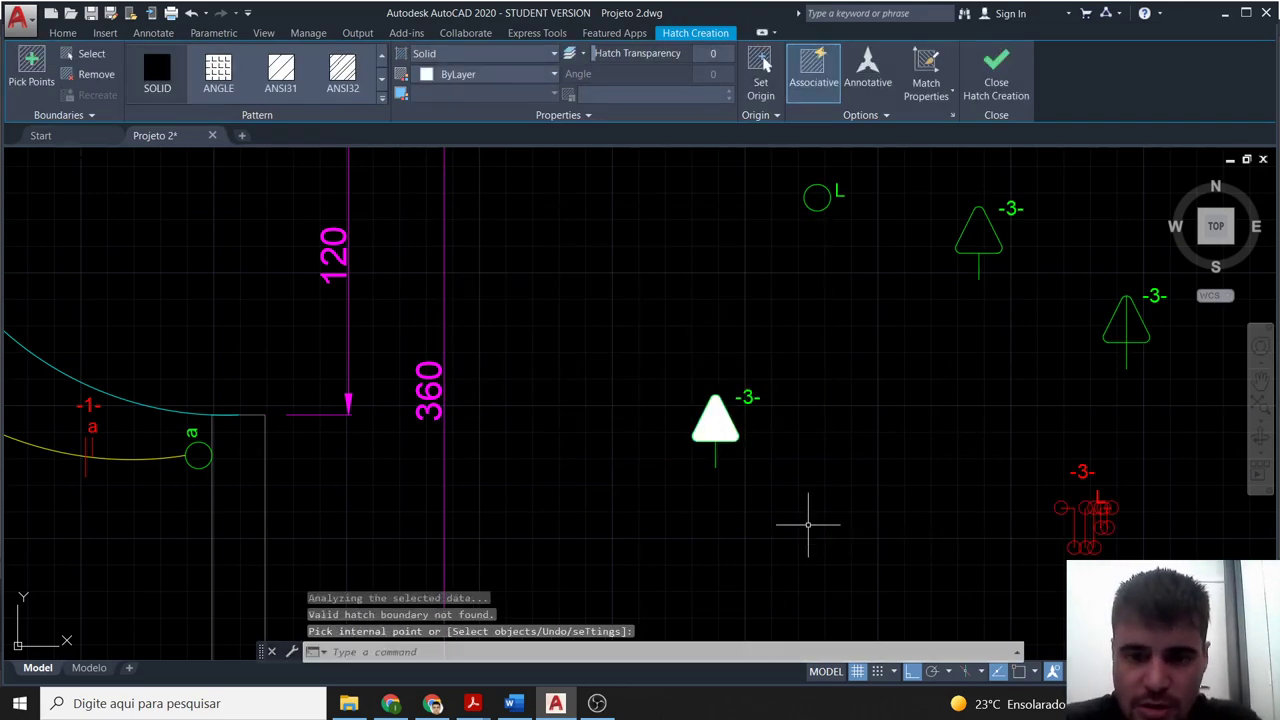
{"action": "key", "text": "Escape"}
{"action": "scroll", "coordinate": [795, 520], "scroll_direction": "down", "scroll_amount": 2}
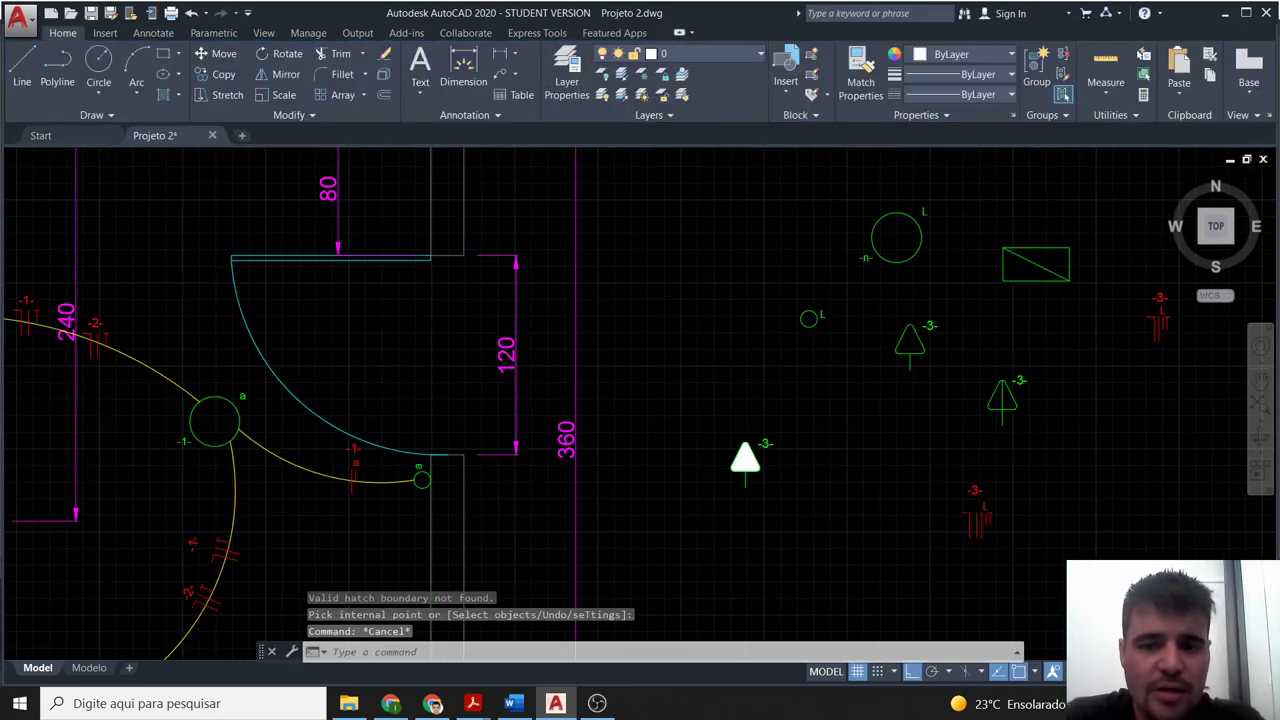
{"action": "scroll", "coordinate": [732, 530], "scroll_direction": "down", "scroll_amount": 2}
{"action": "middle_click_drag", "start_coordinate": [815, 520], "coordinate": [686, 457]}
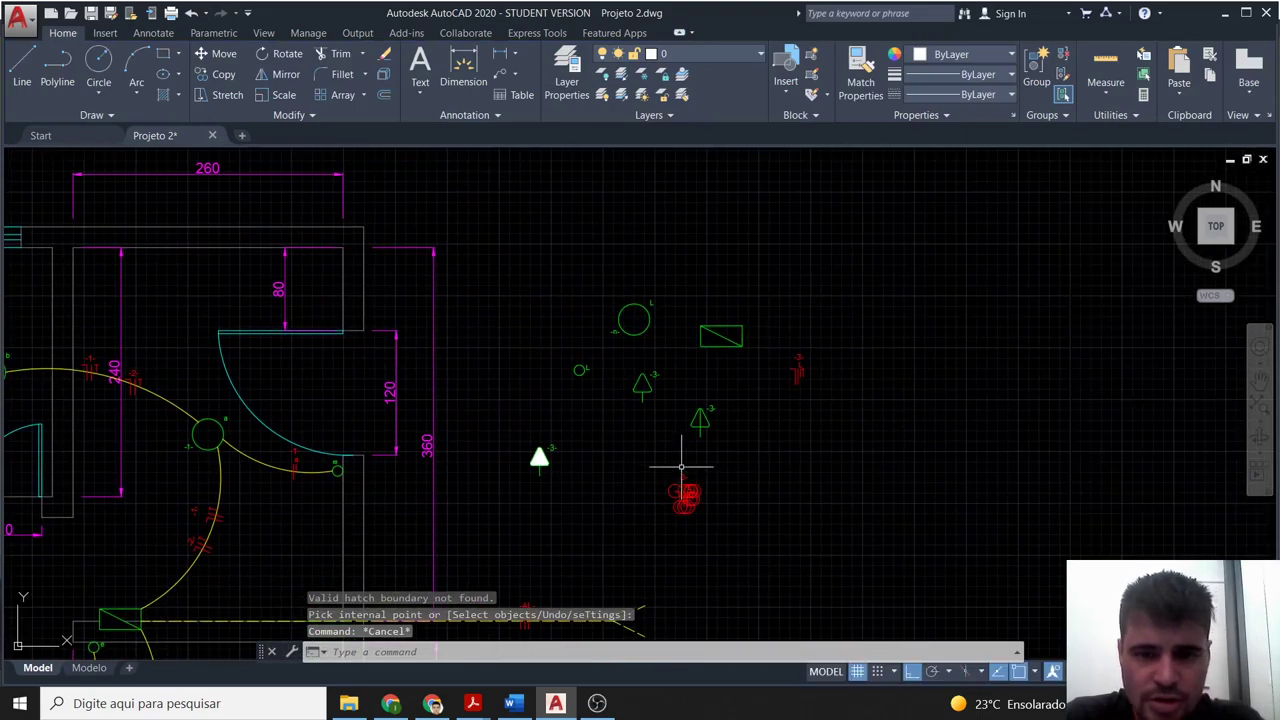
{"action": "scroll", "coordinate": [686, 457], "scroll_direction": "up", "scroll_amount": 4}
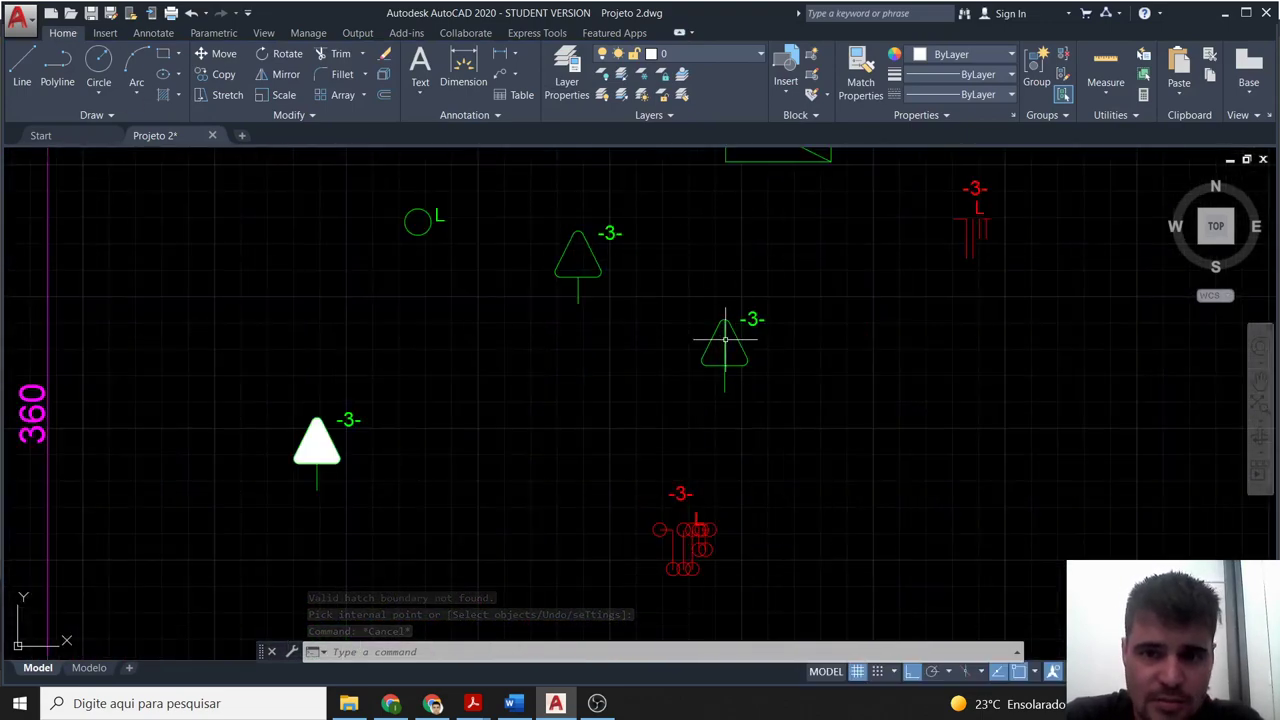
{"action": "scroll", "coordinate": [794, 255], "scroll_direction": "down", "scroll_amount": 2}
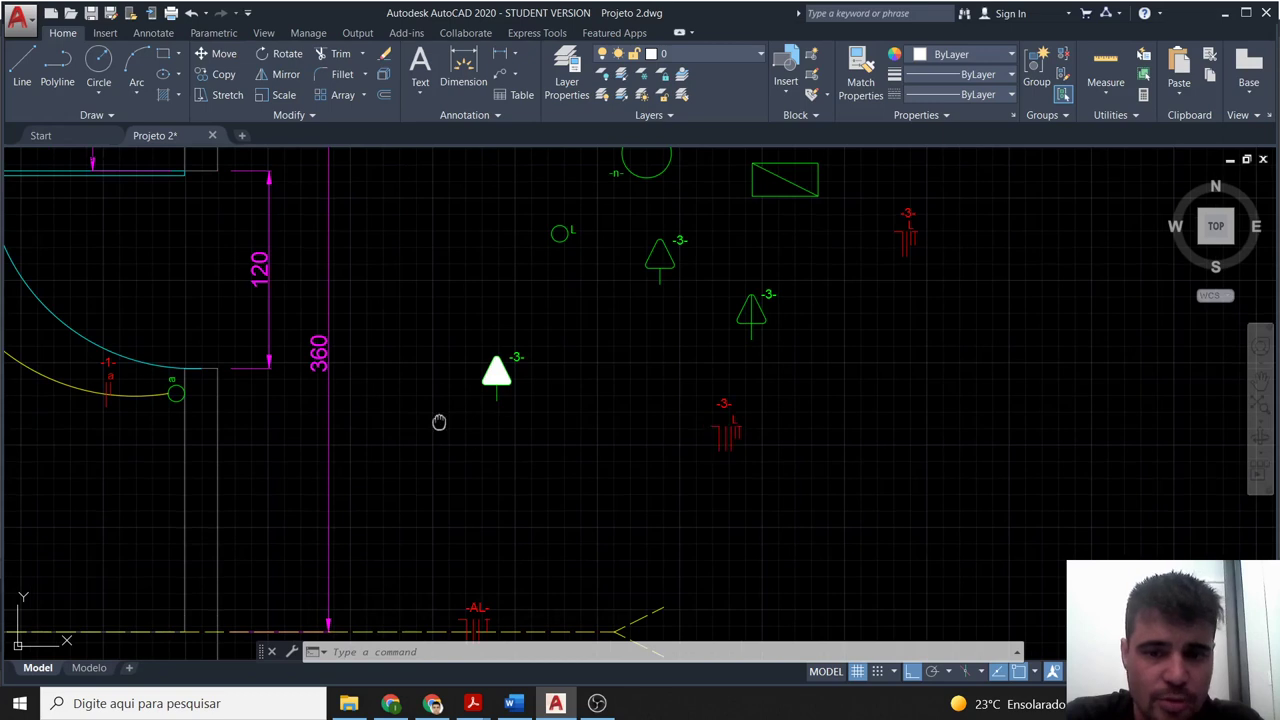
{"action": "middle_click_drag", "start_coordinate": [439, 422], "coordinate": [507, 456]}
Start the hatch tool and cancel it twice without filling anything.
{"action": "key", "text": "Escape"}
{"action": "key", "text": "Escape"}
{"action": "key", "text": "Escape"}
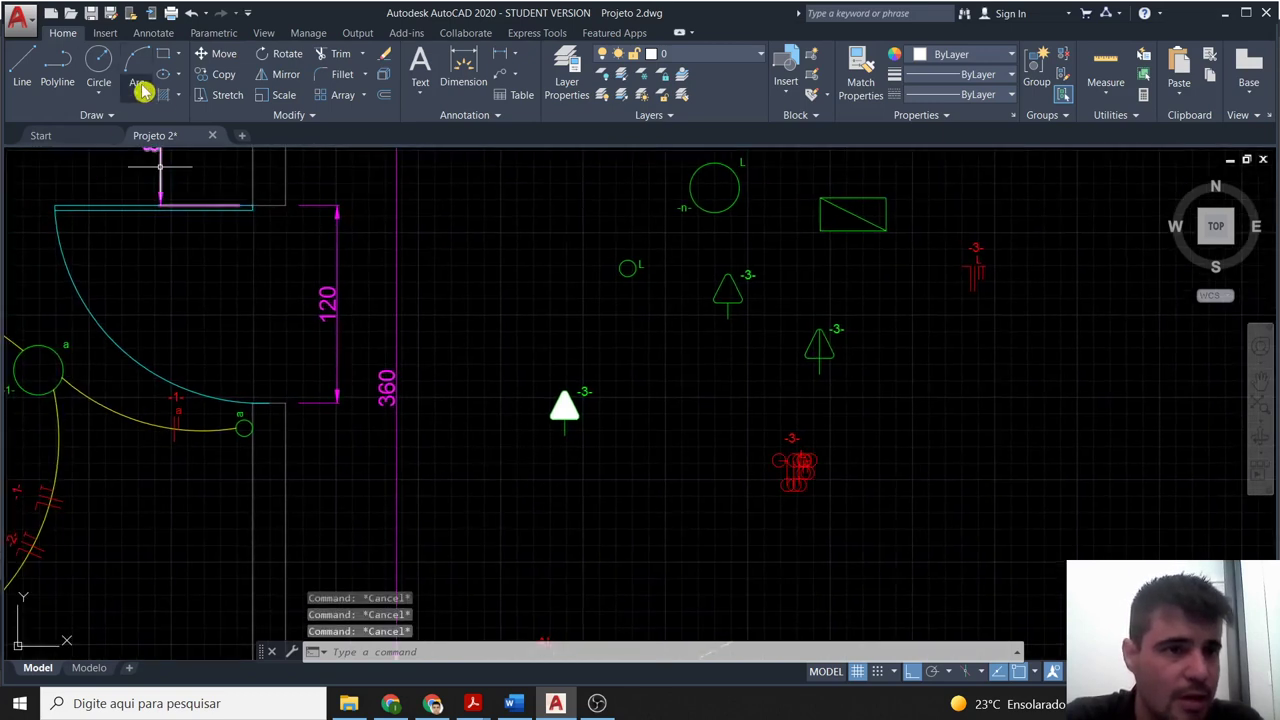
{"action": "left_click", "coordinate": [167, 98]}
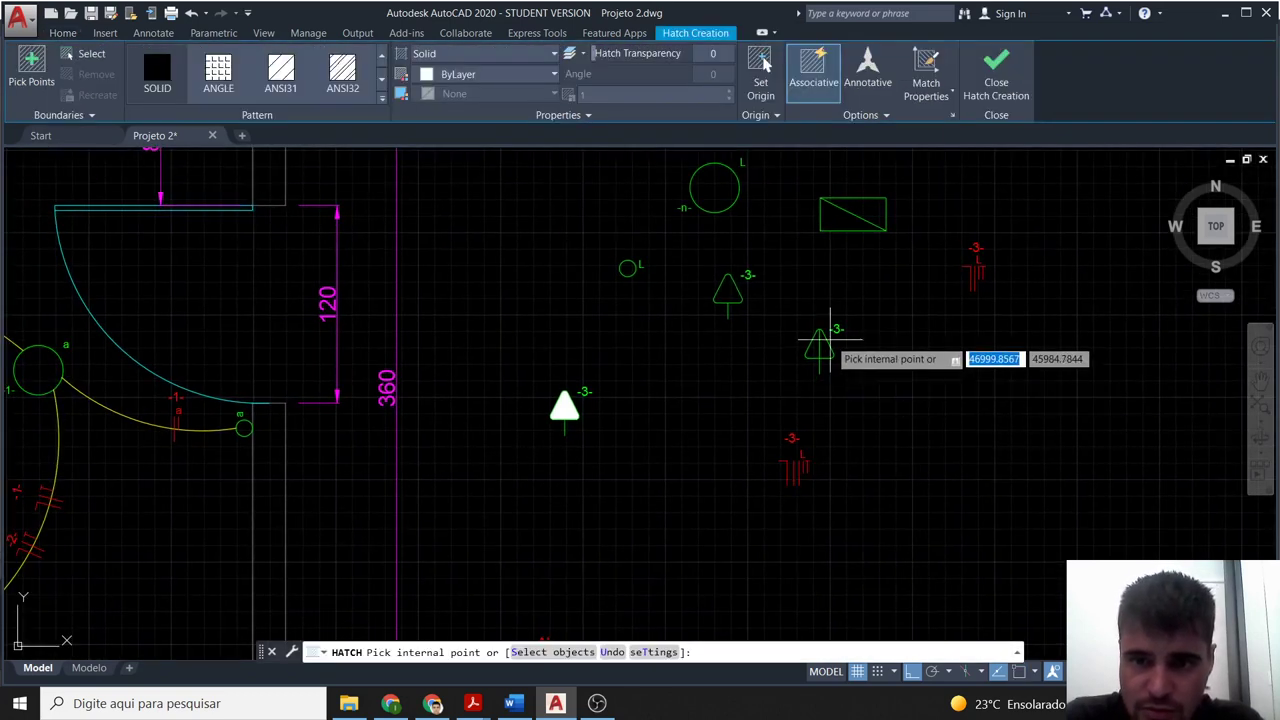
{"action": "key", "text": "Escape"}
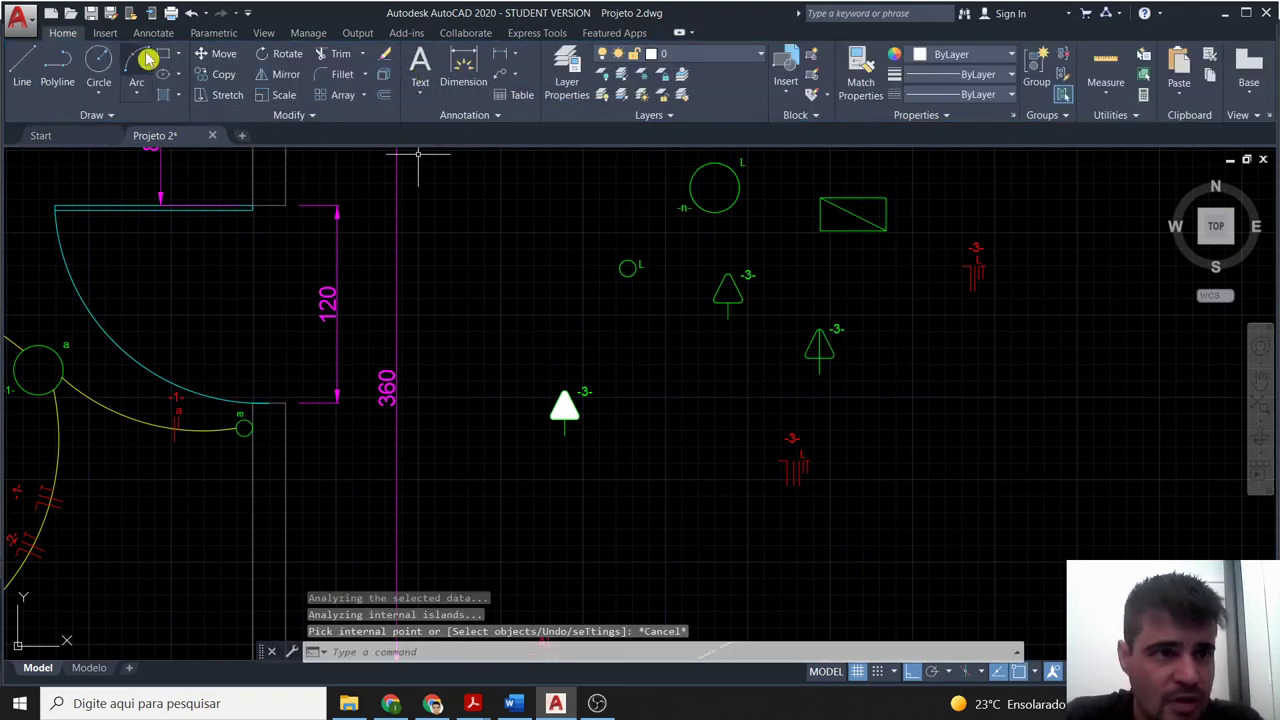
{"action": "left_click", "coordinate": [165, 98]}
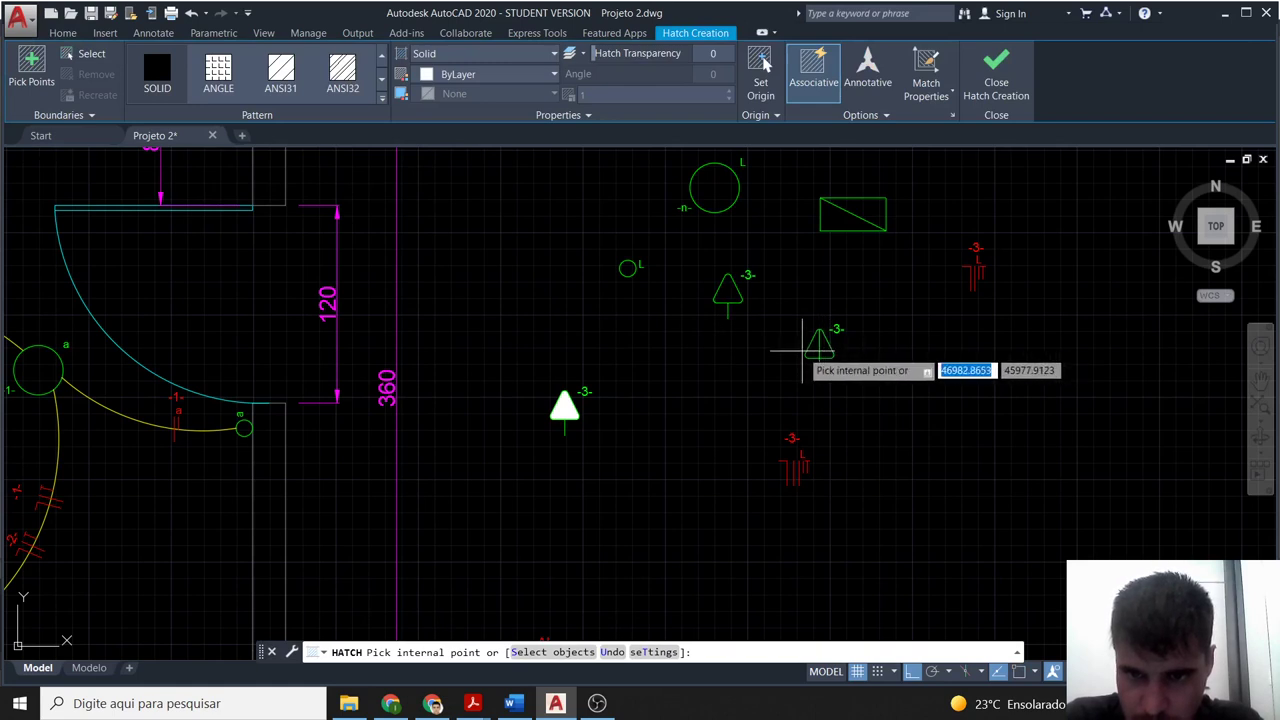
{"action": "scroll", "coordinate": [820, 345], "scroll_direction": "up", "scroll_amount": 4}
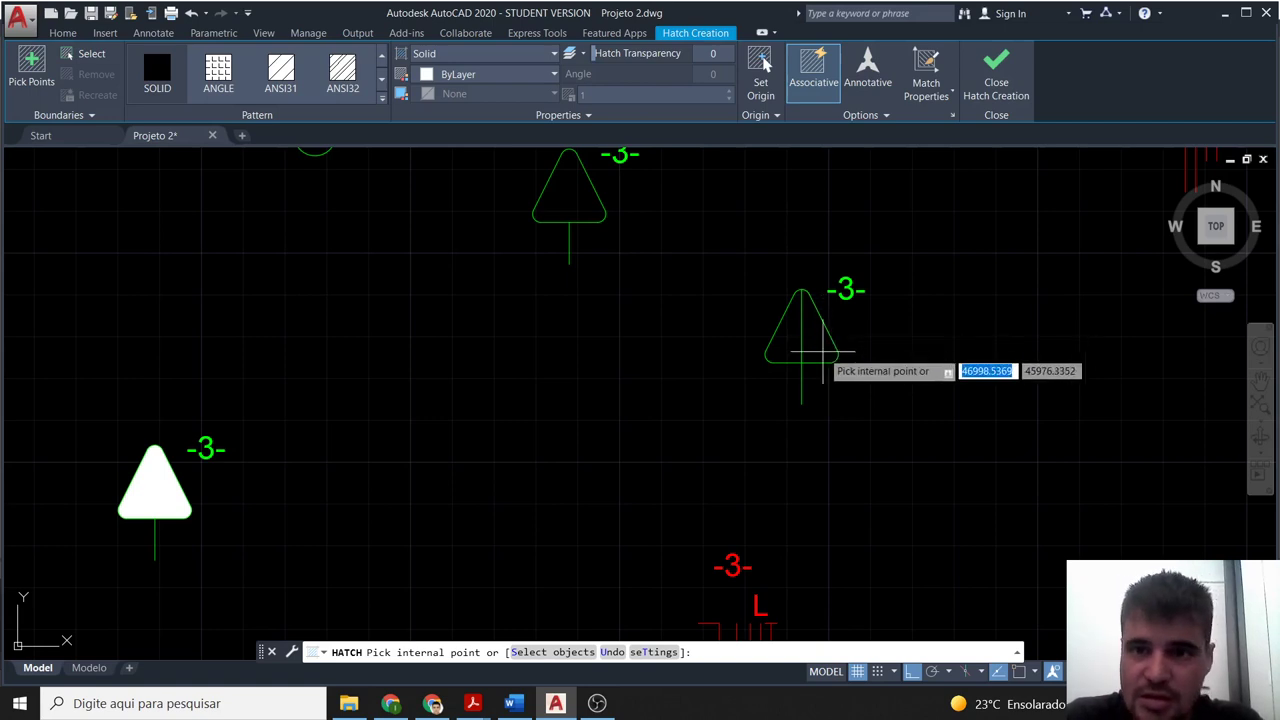
{"action": "key", "text": "Escape"}
Delete the existing fill in the middle triangle outlet symbol.
{"action": "left_click", "coordinate": [819, 327]}
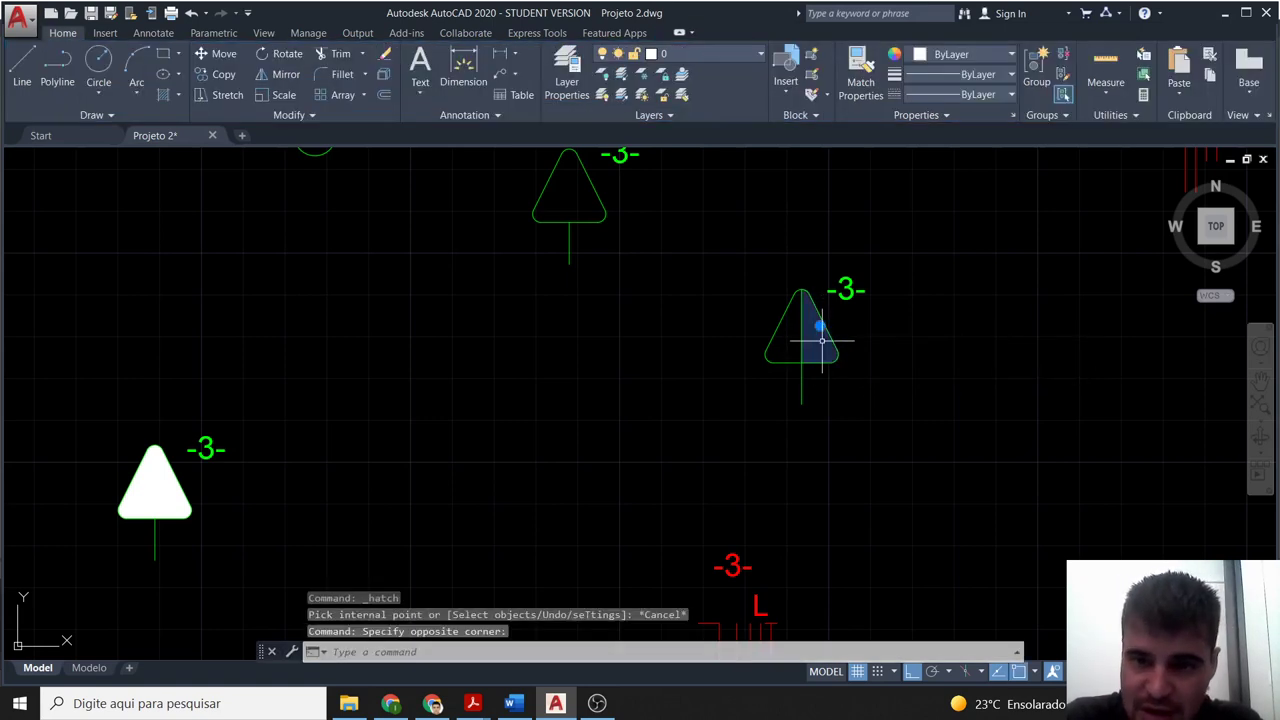
{"action": "left_click", "coordinate": [822, 341]}
{"action": "key", "text": "Delete"}
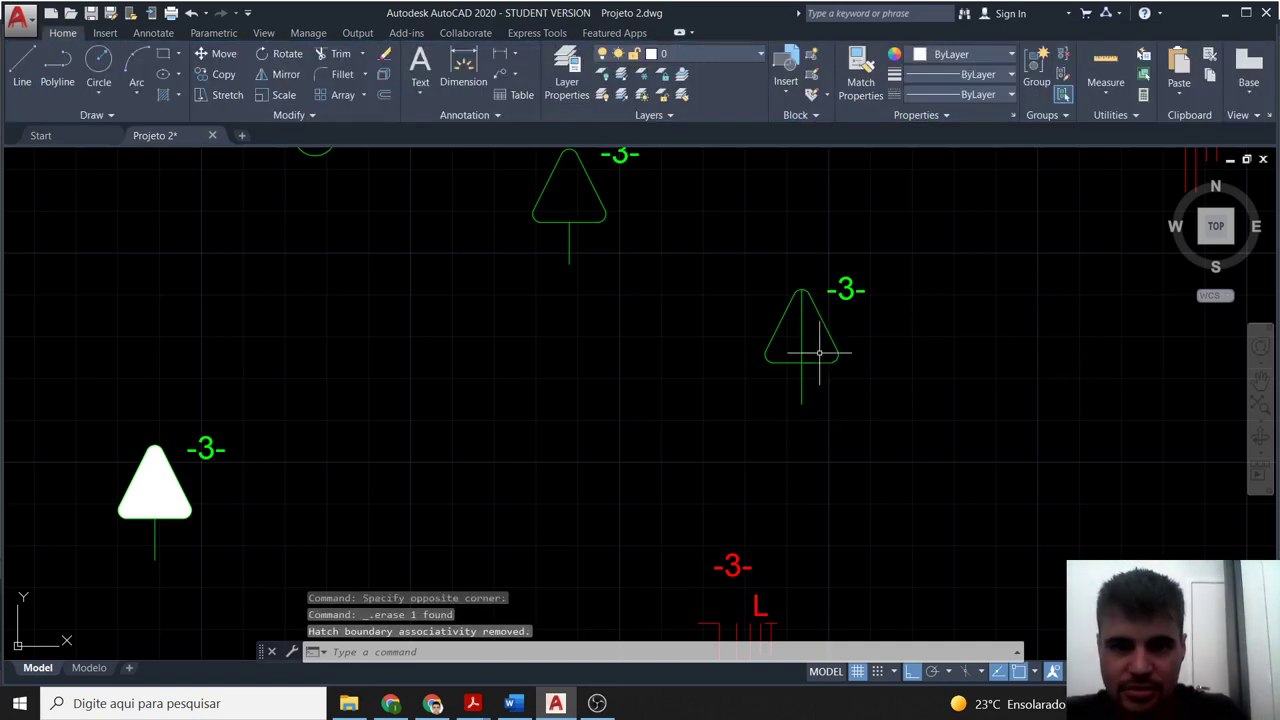
{"action": "left_click", "coordinate": [826, 340]}
{"action": "left_click", "coordinate": [822, 337]}
{"action": "left_click", "coordinate": [814, 332]}
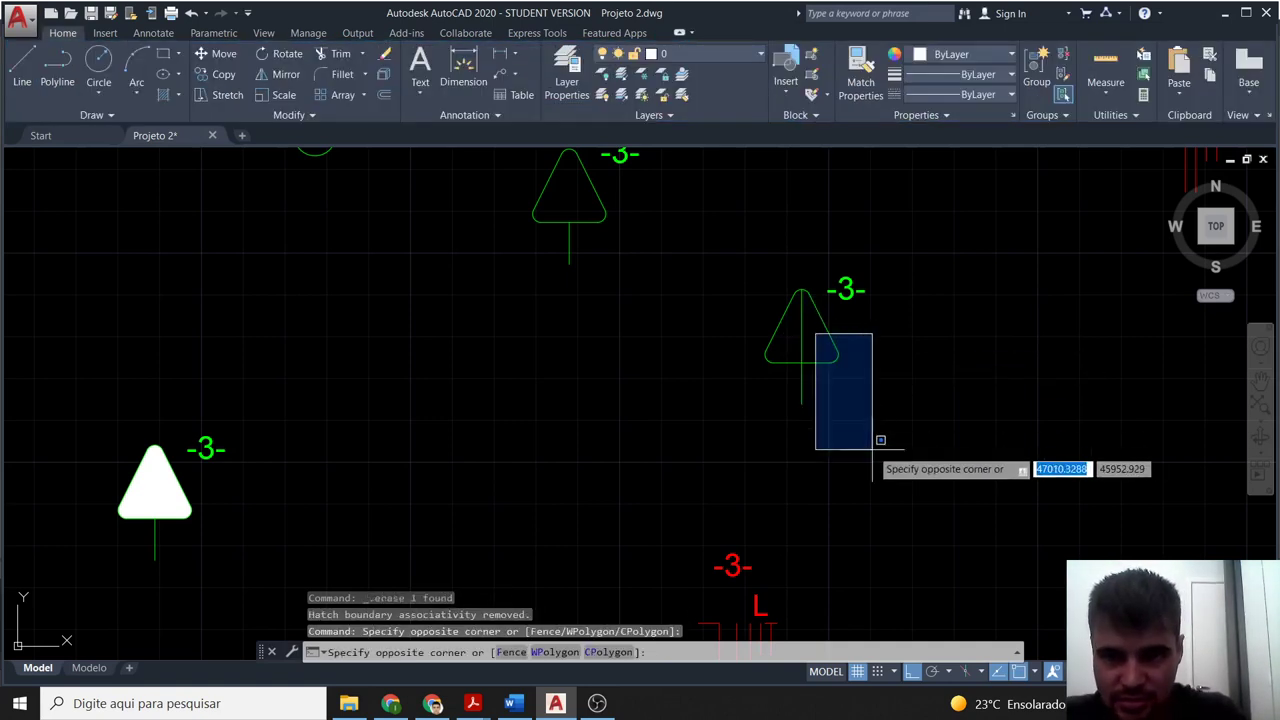
{"action": "left_click", "coordinate": [815, 332]}
{"action": "left_click", "coordinate": [816, 333]}
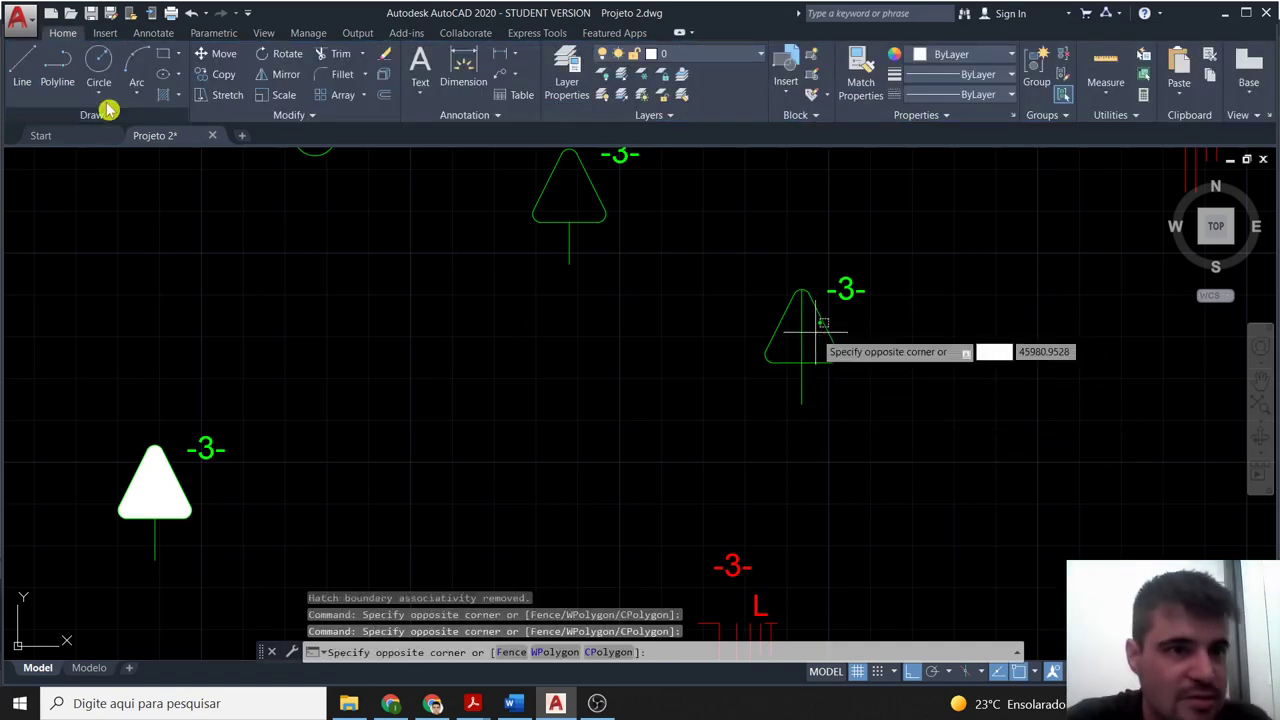
{"action": "key", "text": "Escape"}
Try a solid fill inside the right triangle, then undo it.
{"action": "left_click", "coordinate": [164, 97]}
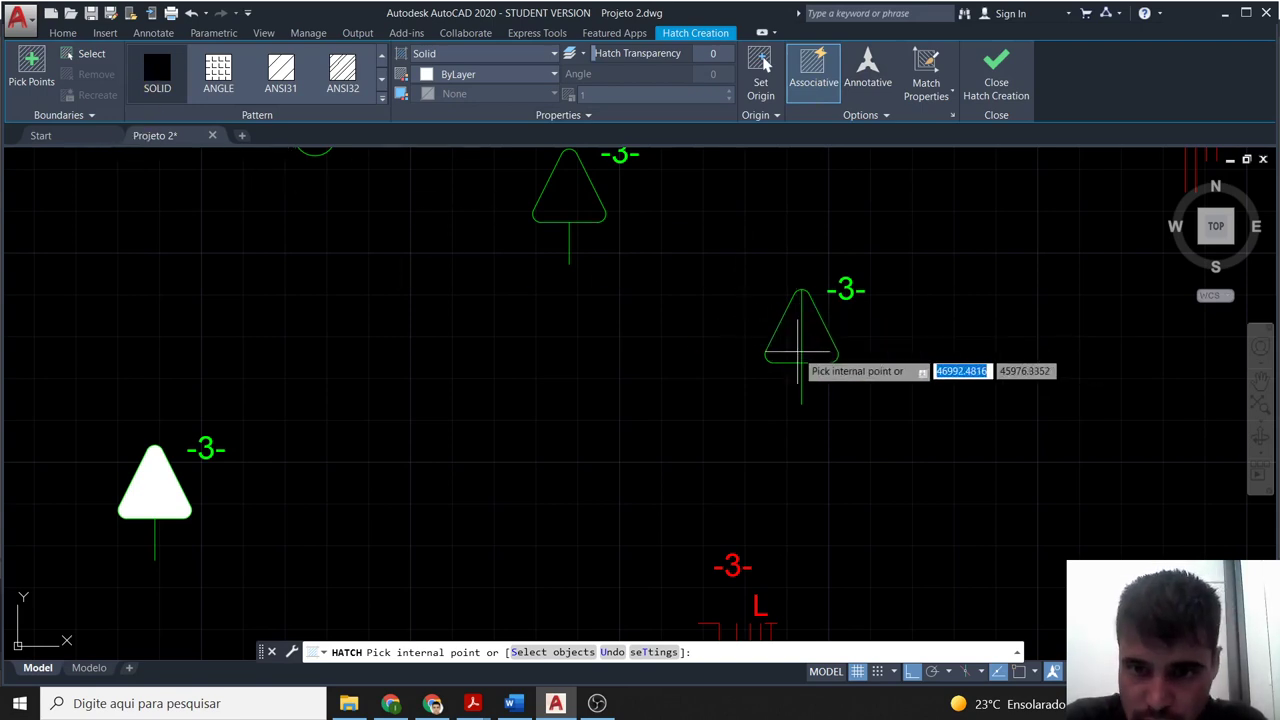
{"action": "left_click", "coordinate": [791, 334]}
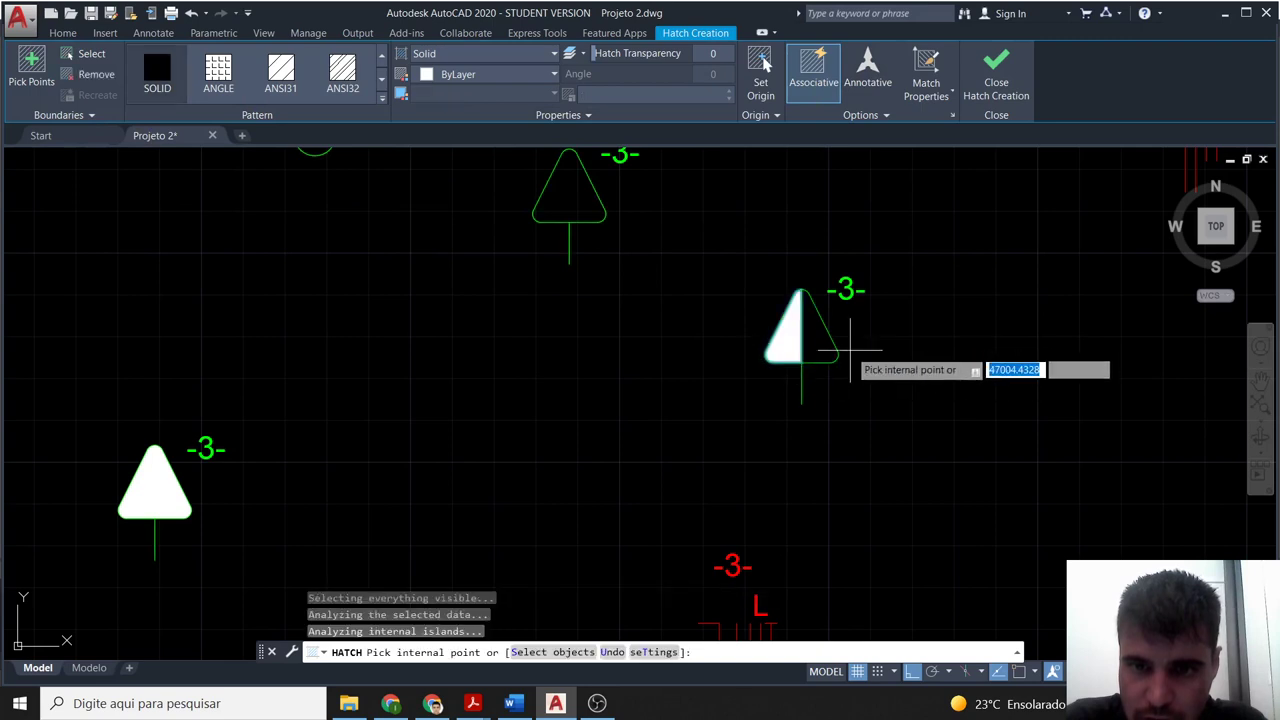
{"action": "key", "text": "Escape"}
{"action": "key", "text": "ctrl+z"}
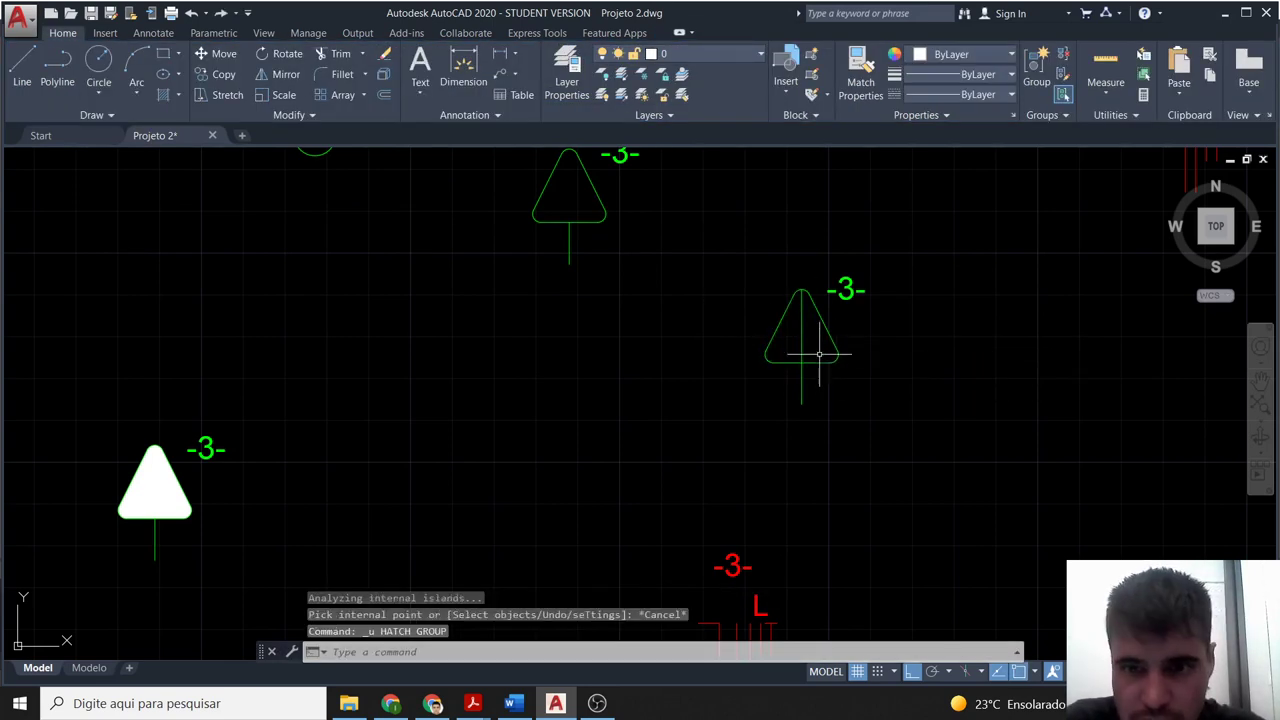
{"action": "left_click", "coordinate": [815, 340]}
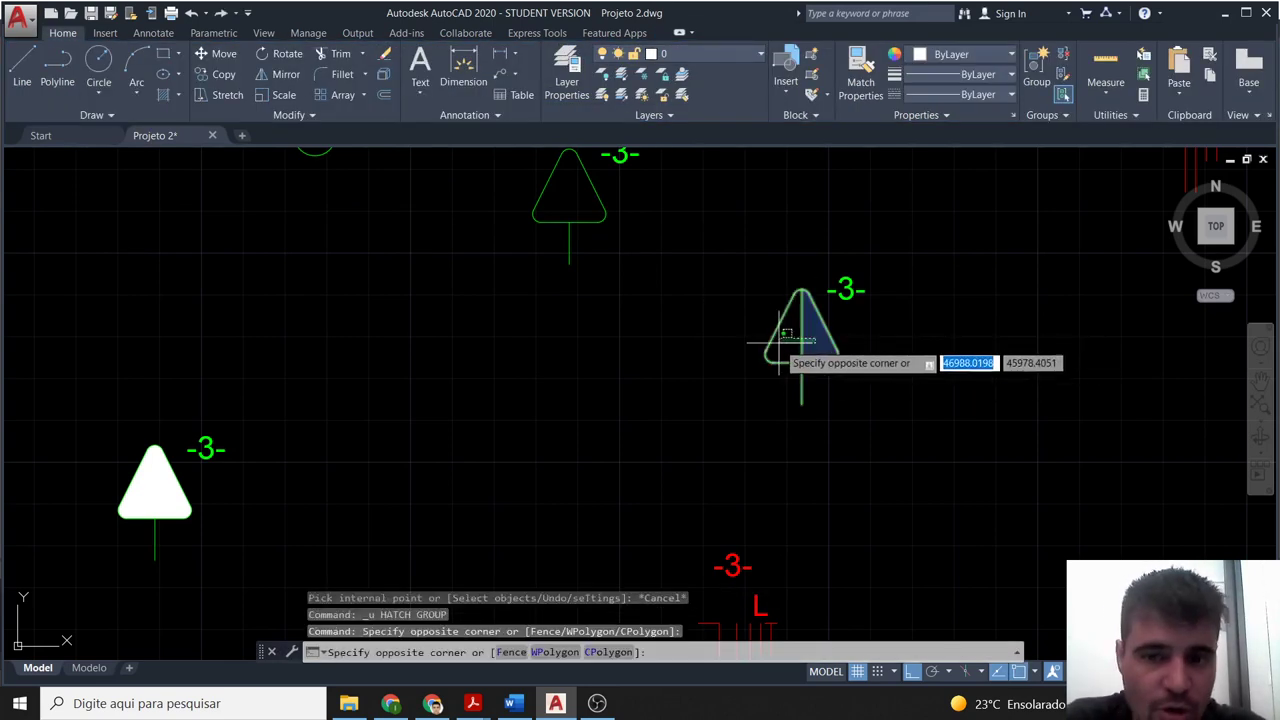
{"action": "key", "text": "Escape"}
{"action": "left_click", "coordinate": [818, 342]}
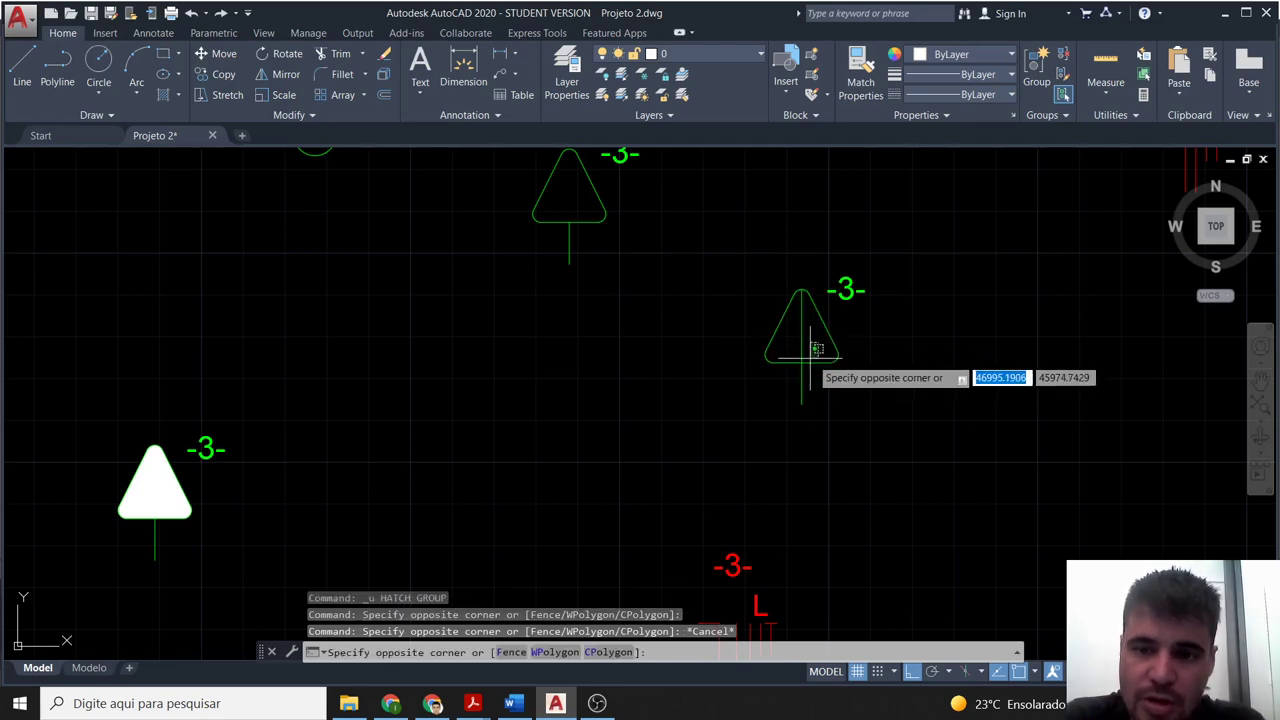
{"action": "key", "text": "Escape"}
{"action": "left_click", "coordinate": [818, 342]}
{"action": "key", "text": "Escape"}
Explode the triangle's remaining fill and delete the old hatch.
{"action": "left_click", "coordinate": [833, 346]}
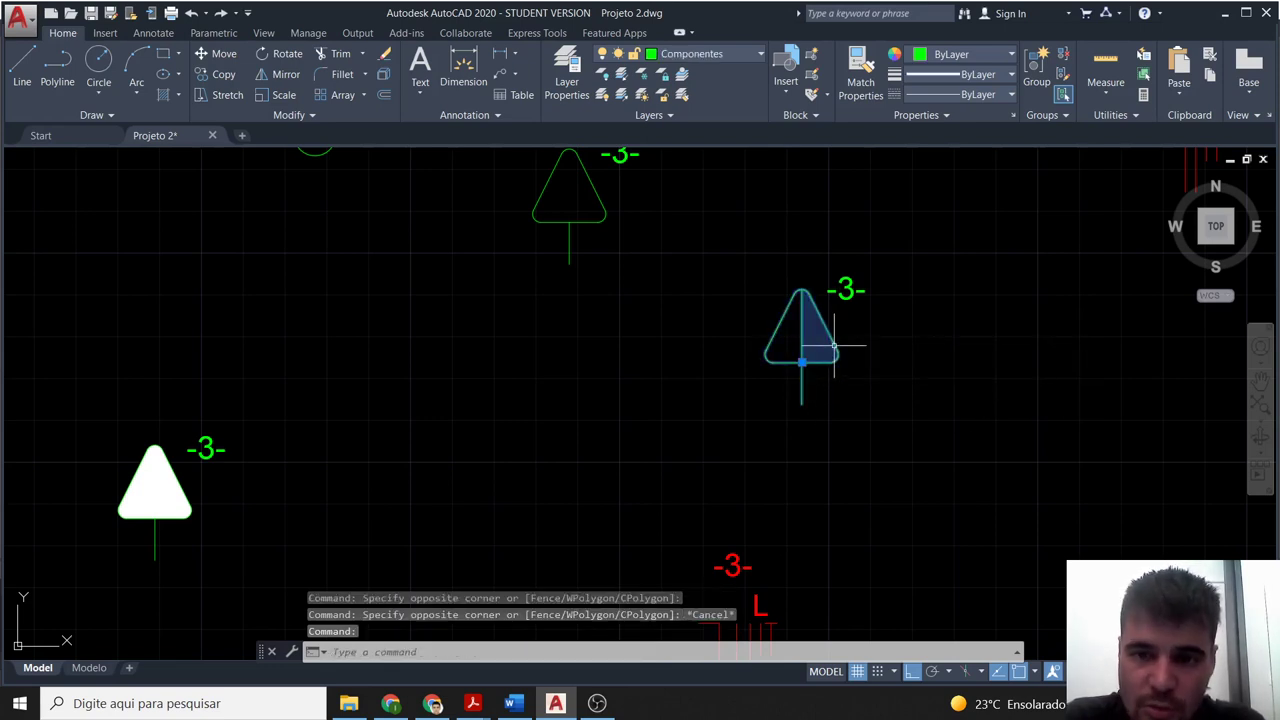
{"action": "type", "text": "x"}
{"action": "key", "text": "Return"}
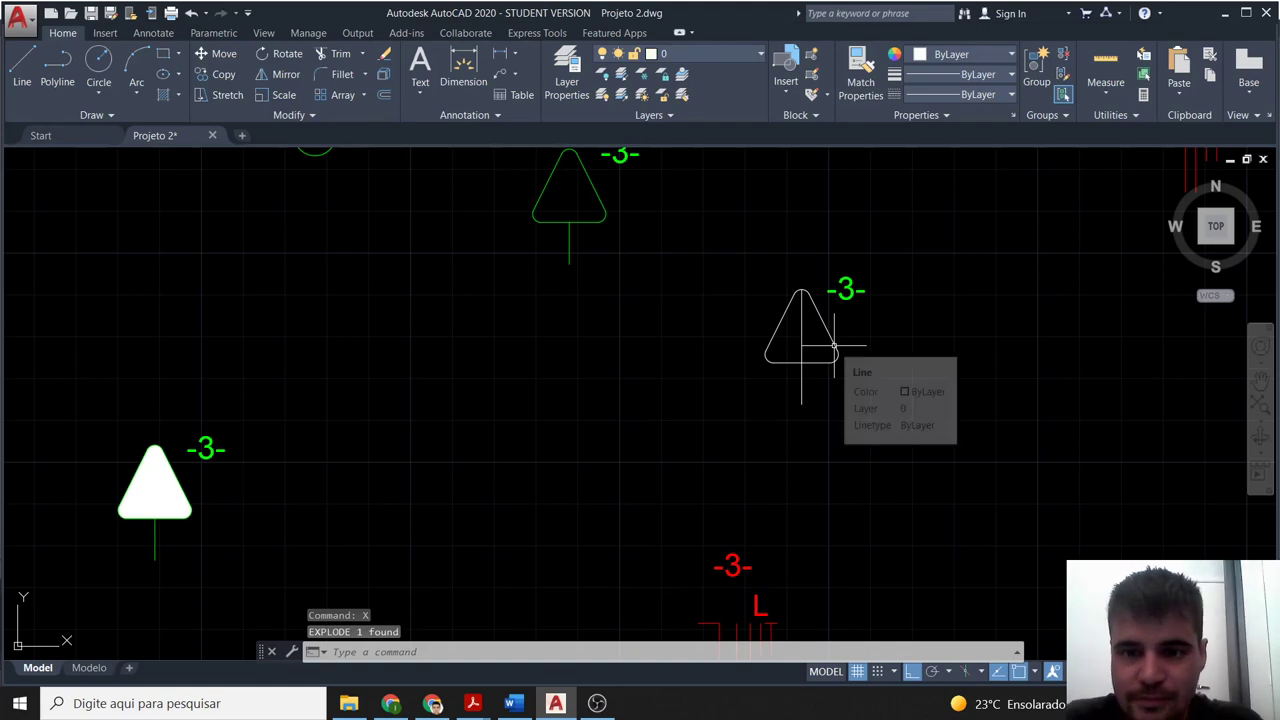
{"action": "left_click", "coordinate": [818, 330]}
{"action": "left_click", "coordinate": [820, 343]}
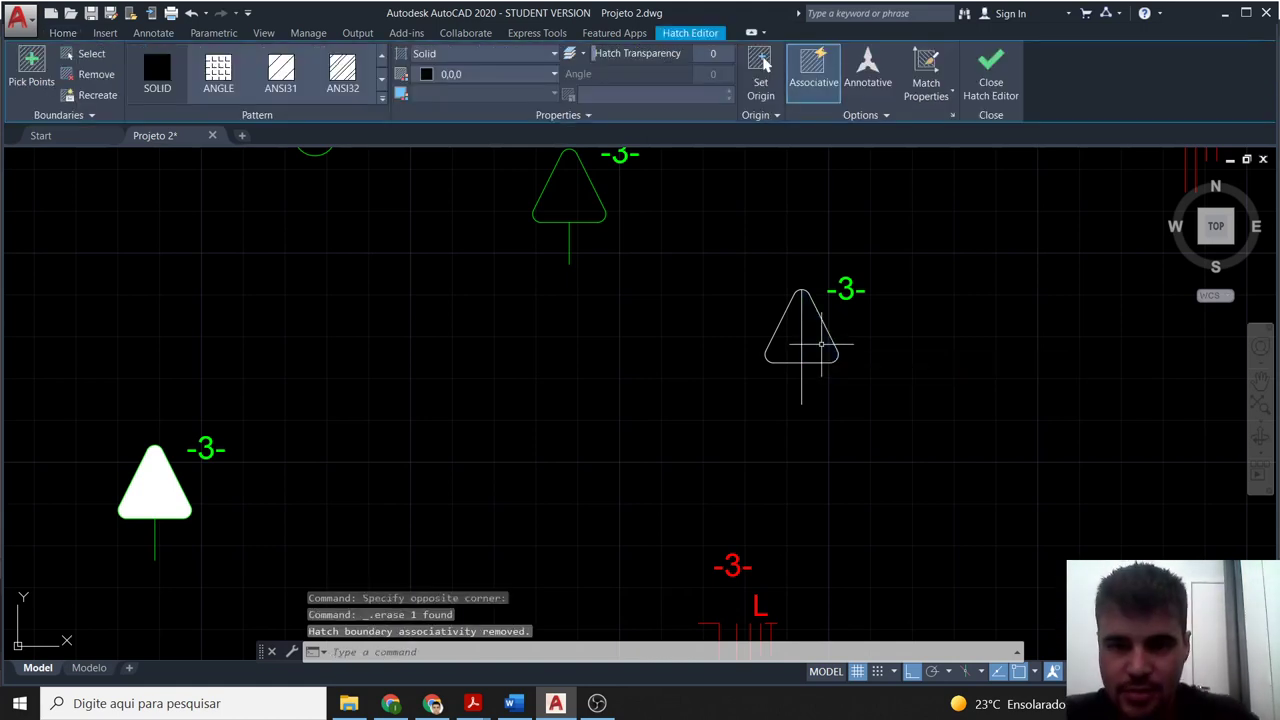
{"action": "key", "text": "Delete"}
{"action": "key", "text": "Escape"}
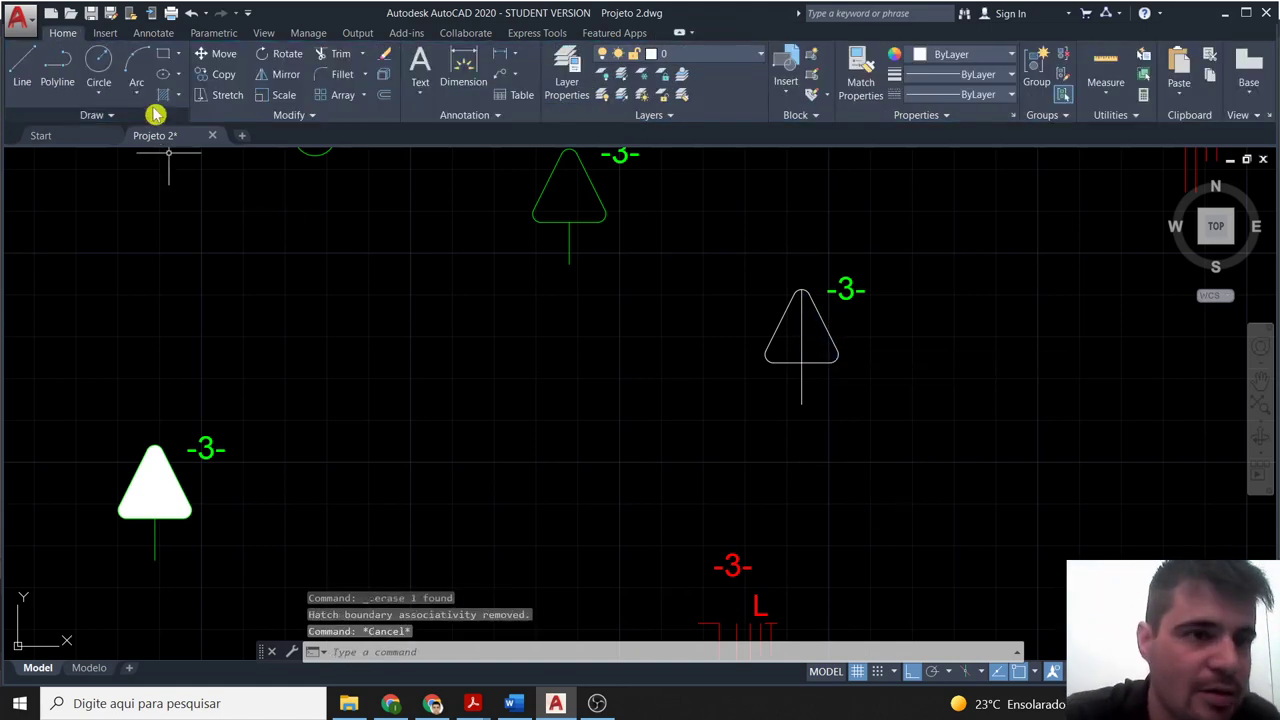
Solid-fill the right half of the middle triangle in white.
{"action": "left_click", "coordinate": [162, 104]}
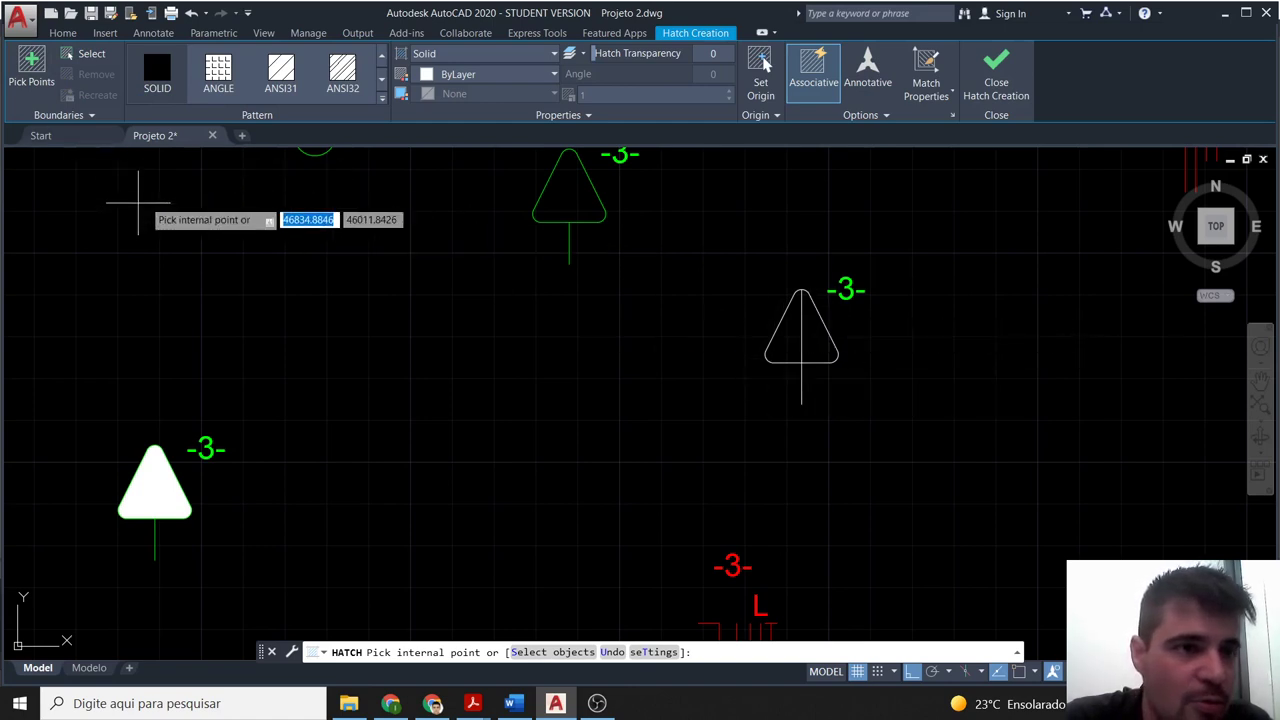
{"action": "left_click", "coordinate": [814, 344]}
{"action": "key", "text": "Escape"}
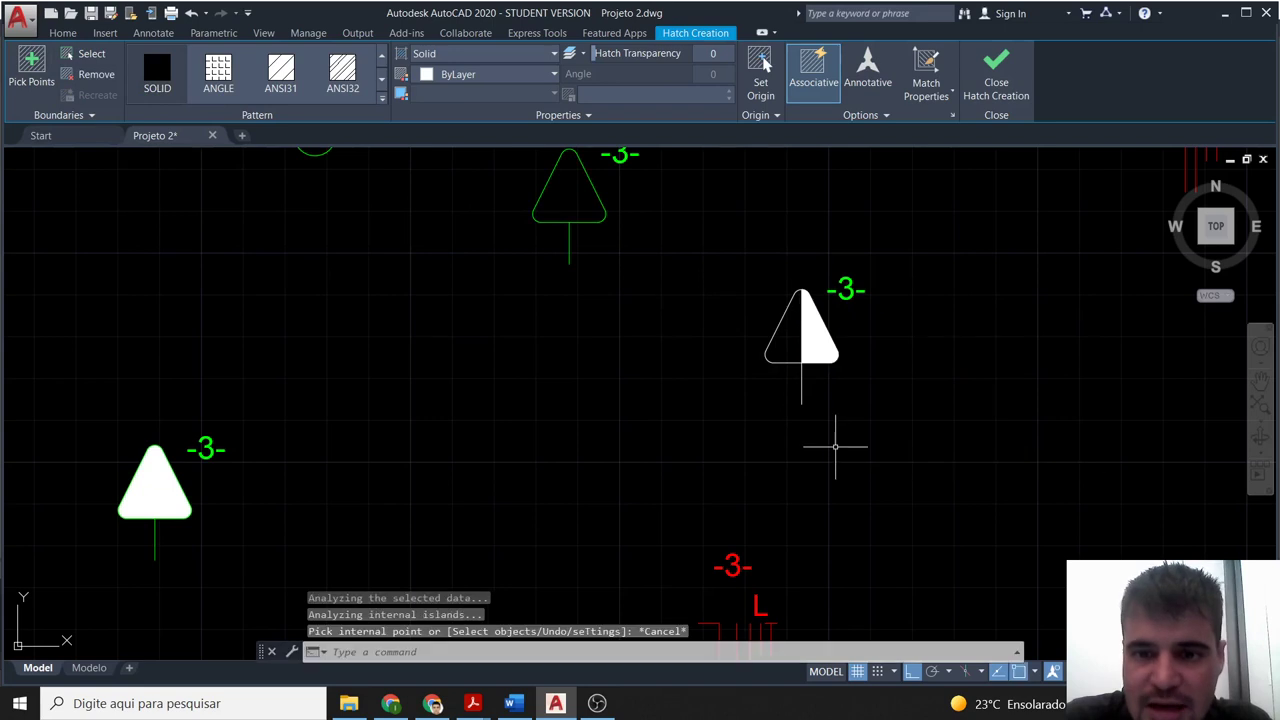
{"action": "scroll", "coordinate": [516, 422], "scroll_direction": "down", "scroll_amount": 2}
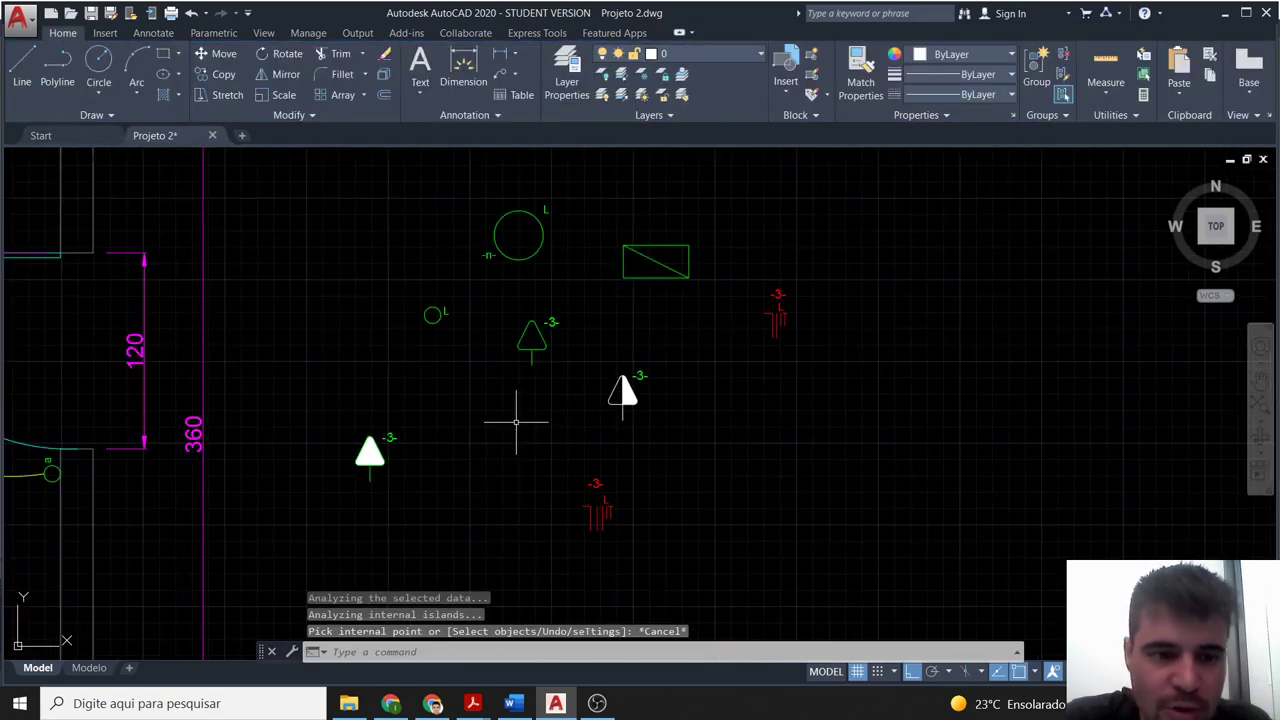
Explode the rectangular symbol by the bottom conduit line and delete its old fill.
{"action": "key", "text": "Escape"}
{"action": "left_click", "coordinate": [648, 259]}
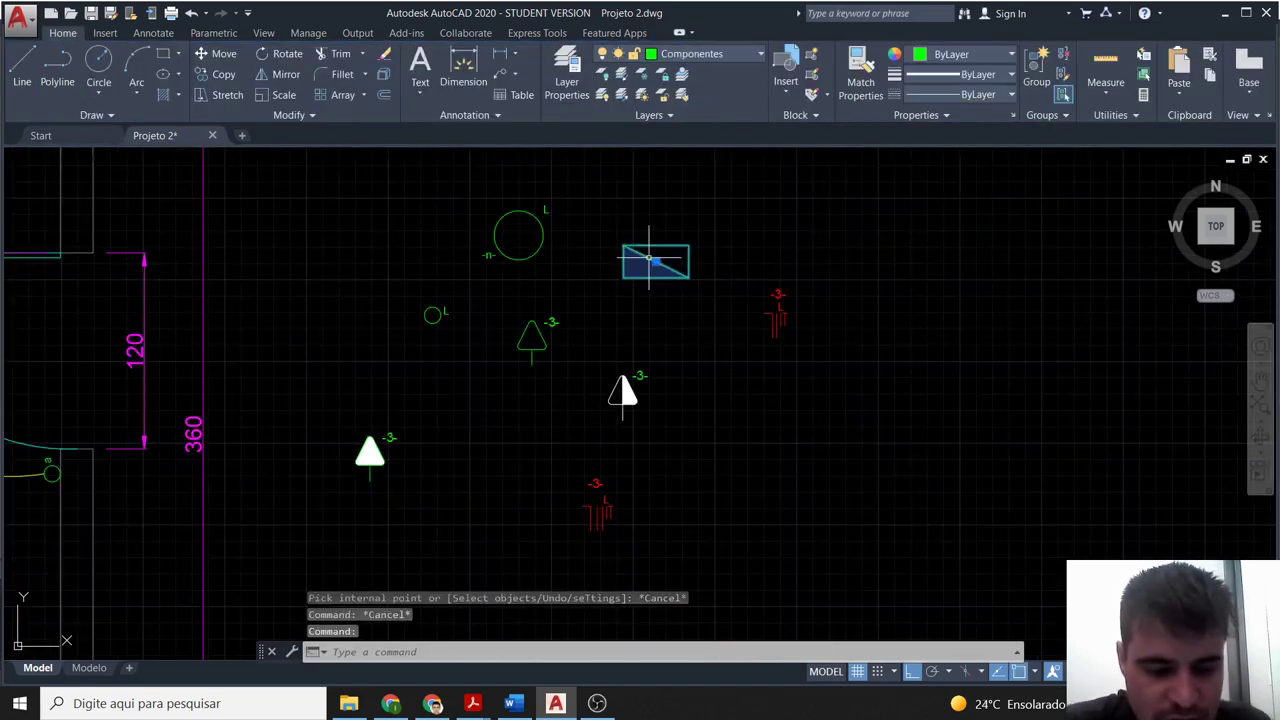
{"action": "type", "text": "x"}
{"action": "key", "text": "Return"}
{"action": "left_click", "coordinate": [640, 270]}
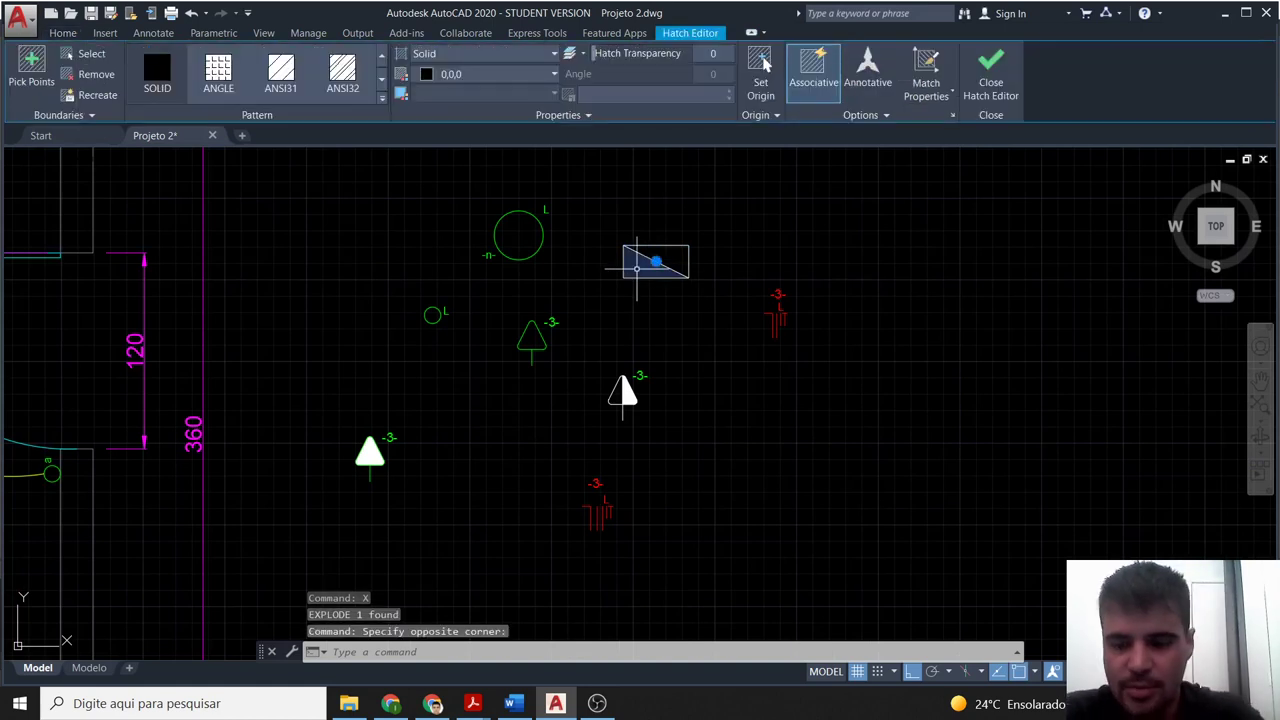
{"action": "key", "text": "Delete"}
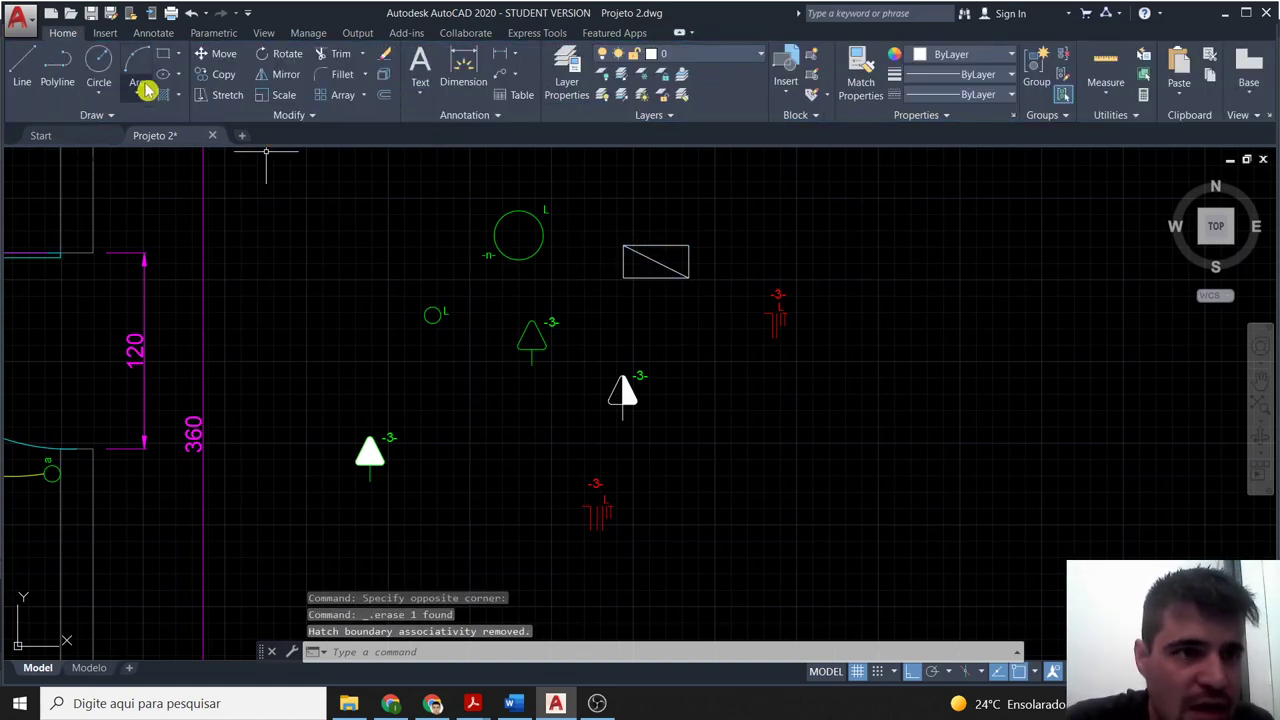
Solid-fill that rectangle's lower-left triangle in white.
{"action": "type", "text": "h"}
{"action": "key", "text": "Return"}
{"action": "left_click", "coordinate": [640, 268]}
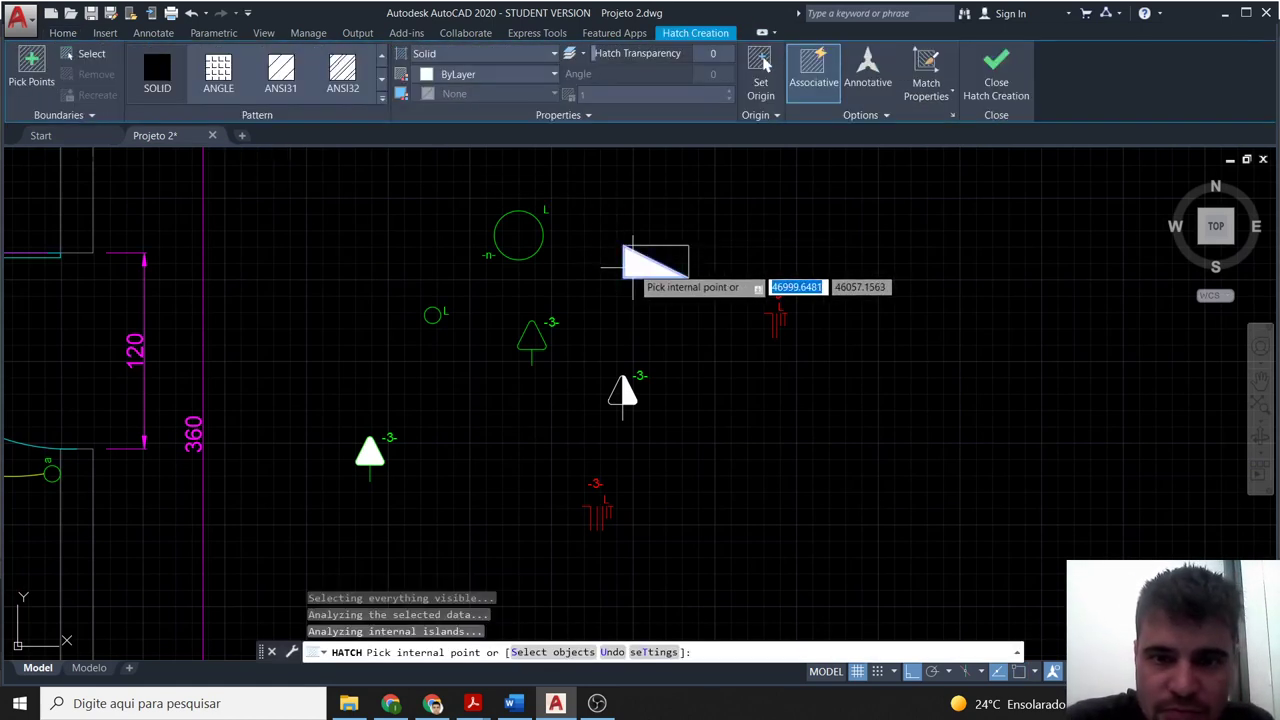
{"action": "scroll", "coordinate": [266, 441], "scroll_direction": "down", "scroll_amount": 2}
{"action": "scroll", "coordinate": [266, 441], "scroll_direction": "down", "scroll_amount": 2}
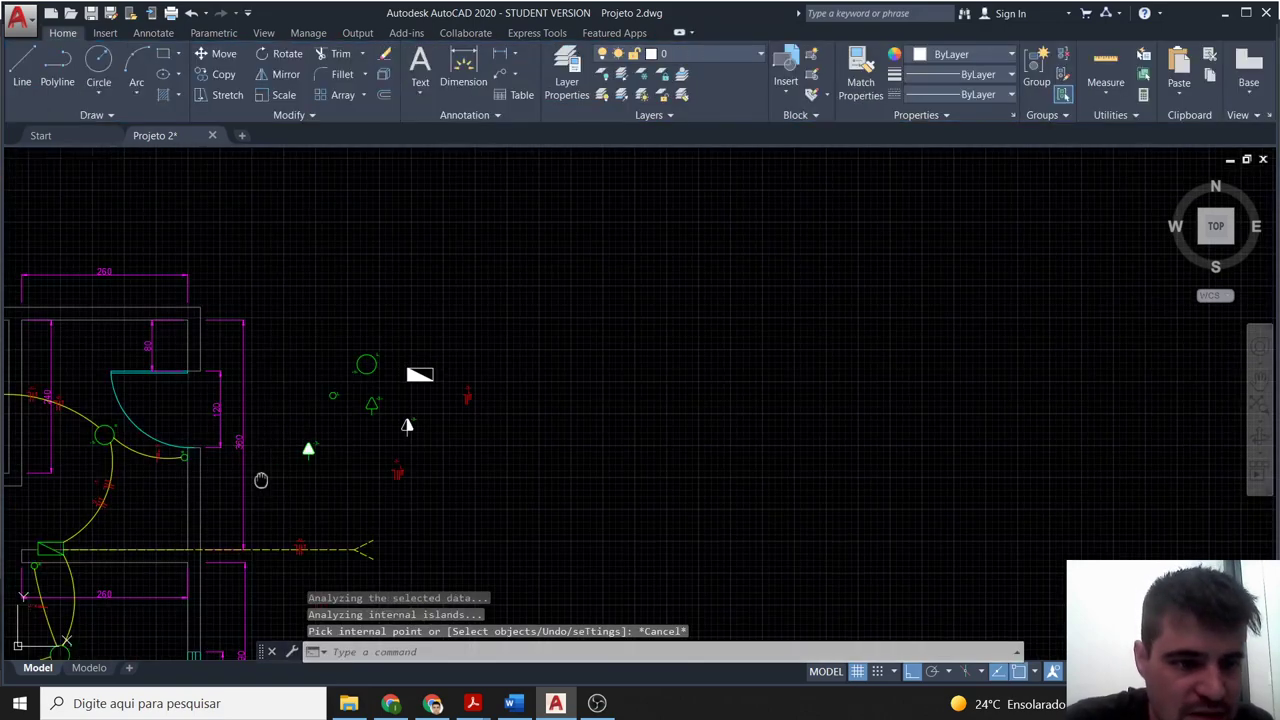
{"action": "middle_click_drag", "start_coordinate": [260, 480], "coordinate": [423, 423]}
{"action": "scroll", "coordinate": [300, 395], "scroll_direction": "up", "scroll_amount": 2}
{"action": "middle_click_drag", "start_coordinate": [174, 464], "coordinate": [250, 445]}
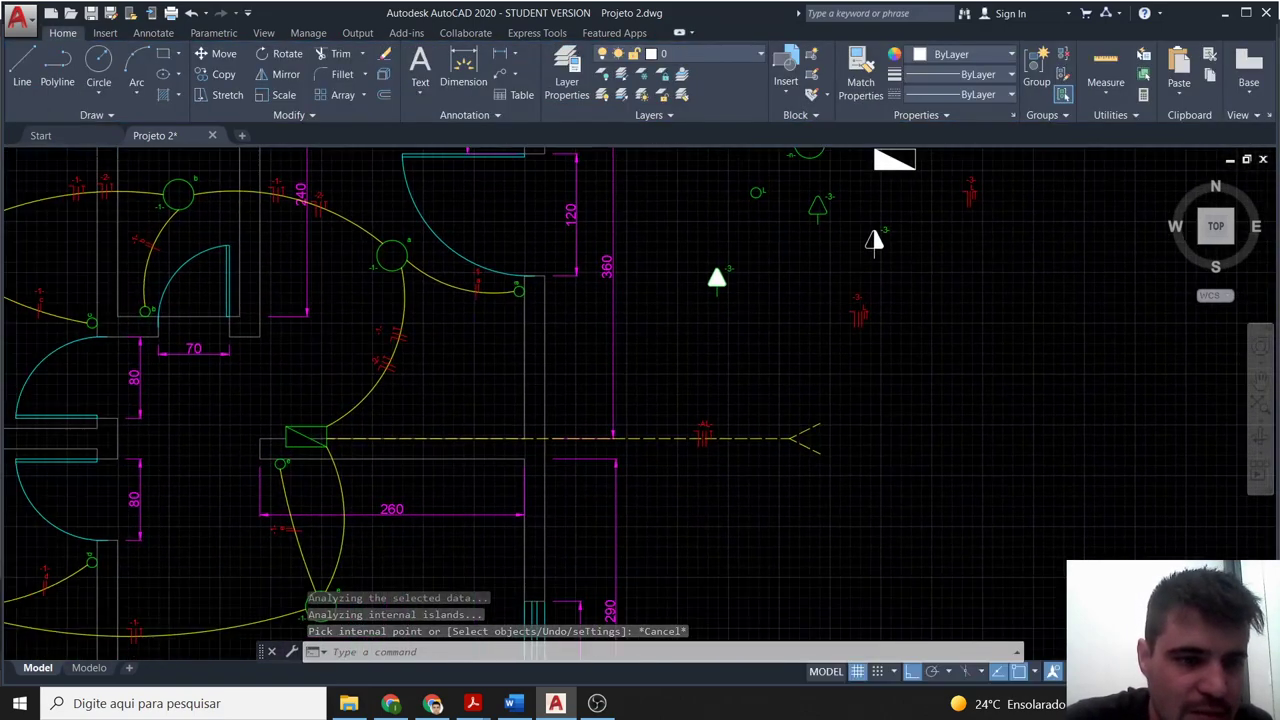
{"action": "scroll", "coordinate": [266, 466], "scroll_direction": "up", "scroll_amount": 3}
Explode the door-side rectangle symbol and delete its old fill.
{"action": "key", "text": "Escape"}
{"action": "scroll", "coordinate": [300, 460], "scroll_direction": "up", "scroll_amount": 2}
{"action": "left_click", "coordinate": [303, 463]}
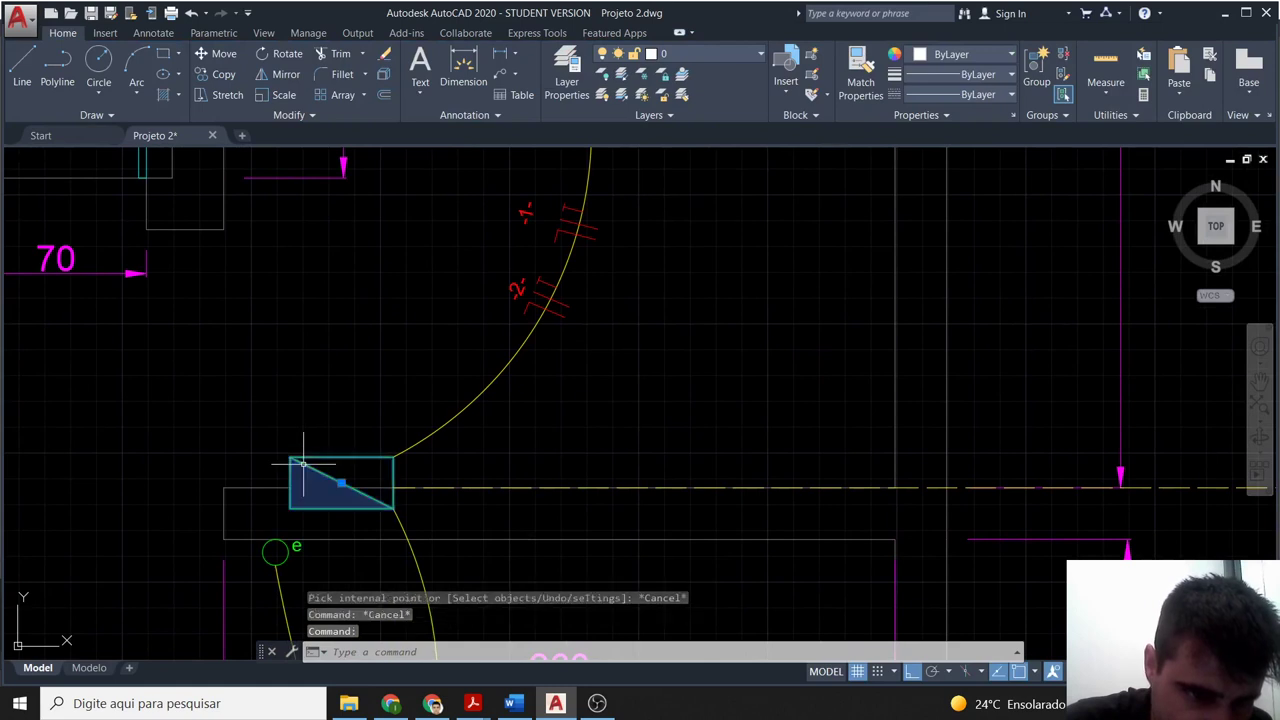
{"action": "type", "text": "x"}
{"action": "key", "text": "Return"}
{"action": "left_click", "coordinate": [300, 470]}
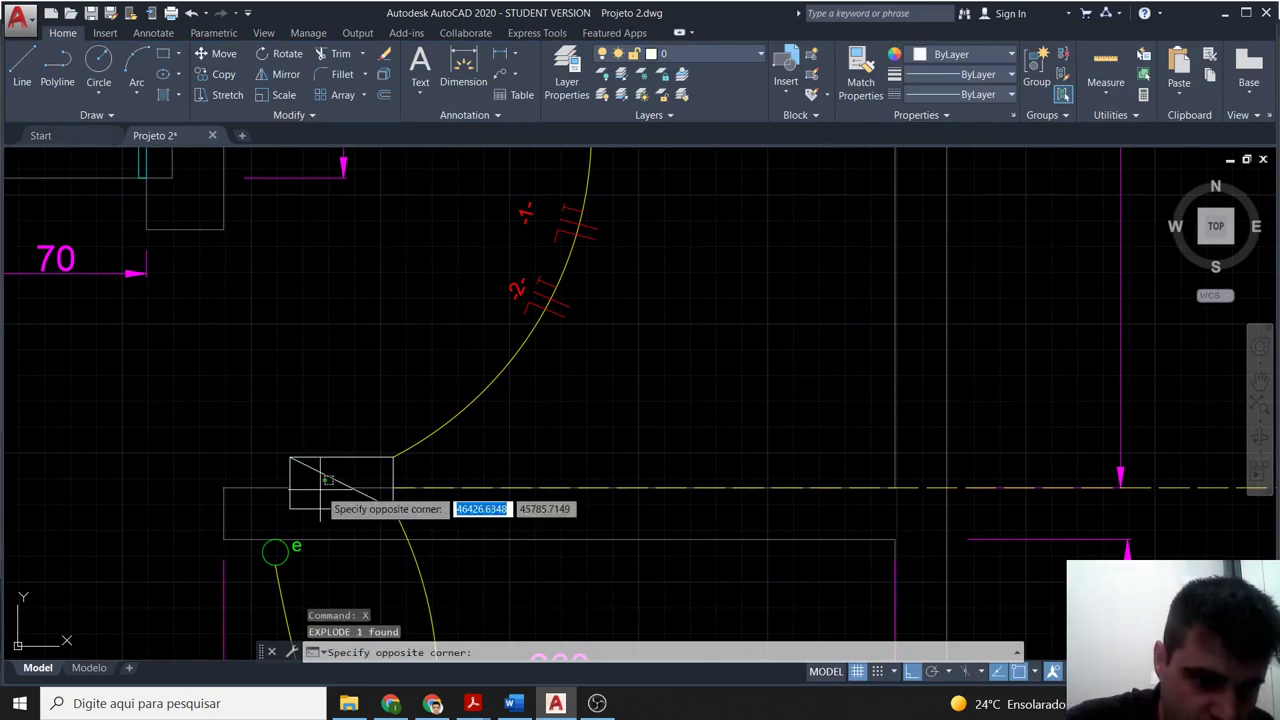
{"action": "left_click", "coordinate": [320, 488]}
{"action": "key", "text": "Delete"}
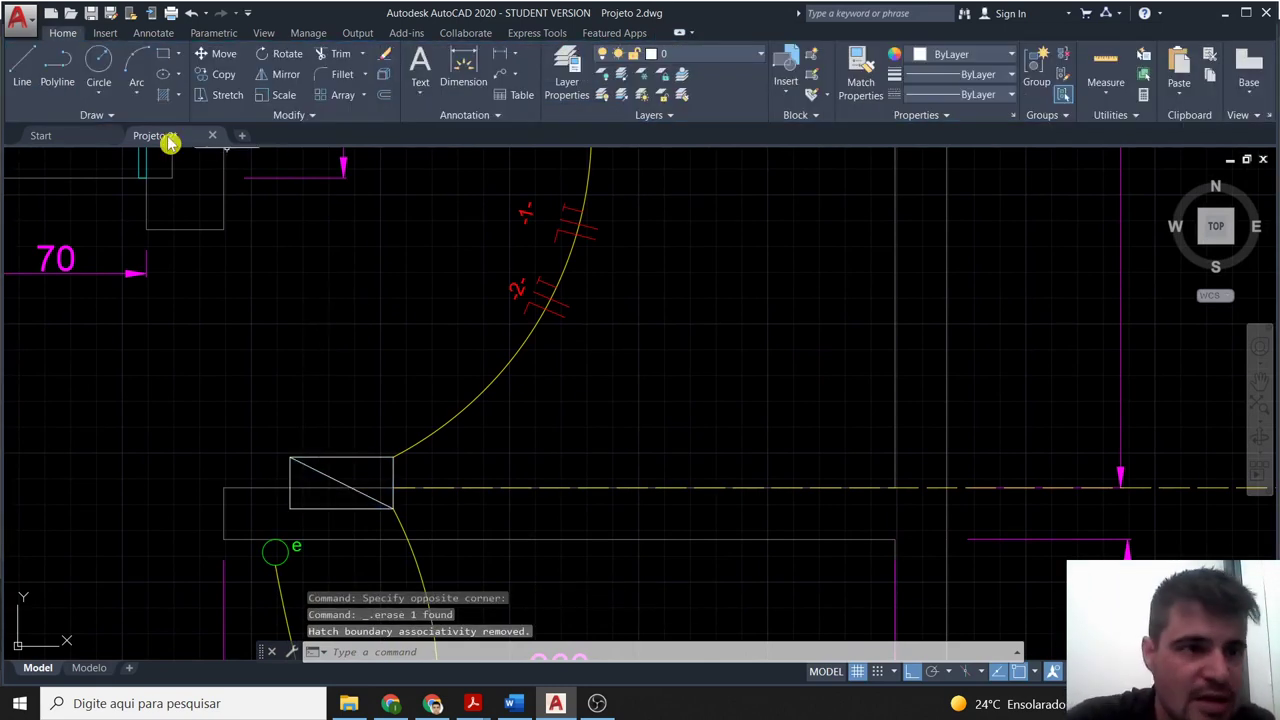
Fill the door-side rectangle's lower-left triangle, then undo that fill.
{"action": "left_click", "coordinate": [166, 103]}
{"action": "left_click", "coordinate": [308, 488]}
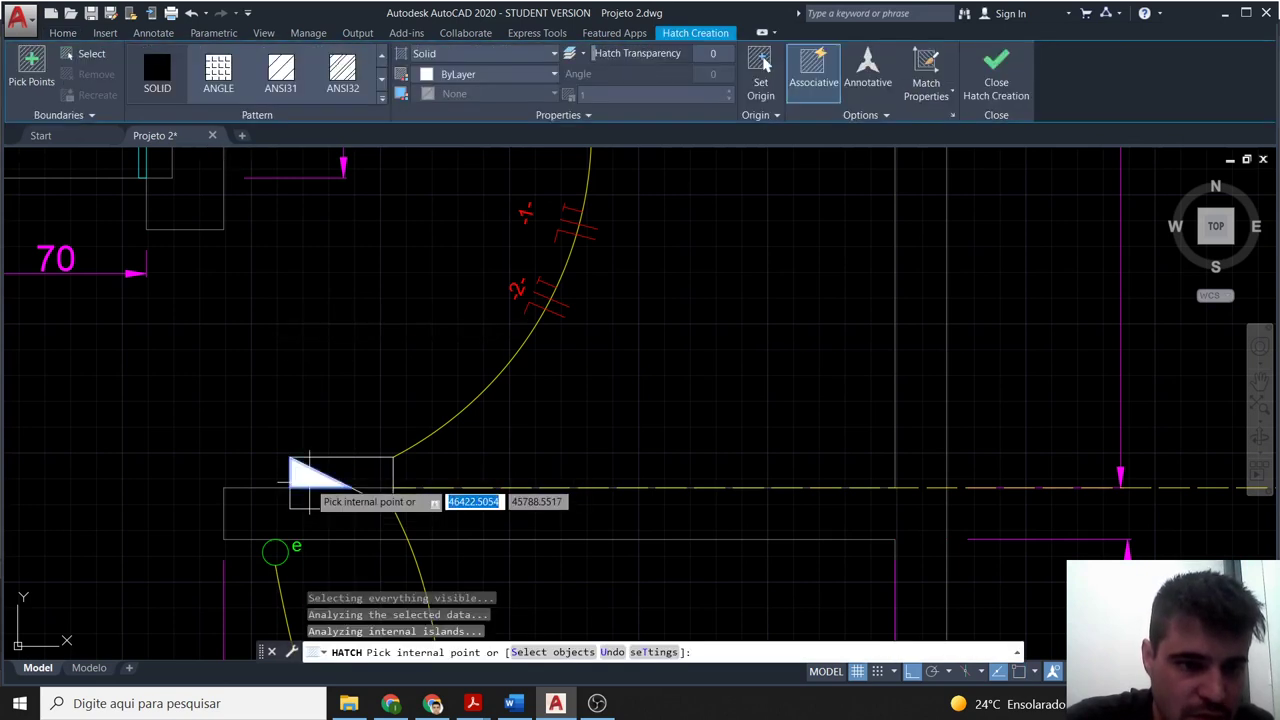
{"action": "key", "text": "Escape"}
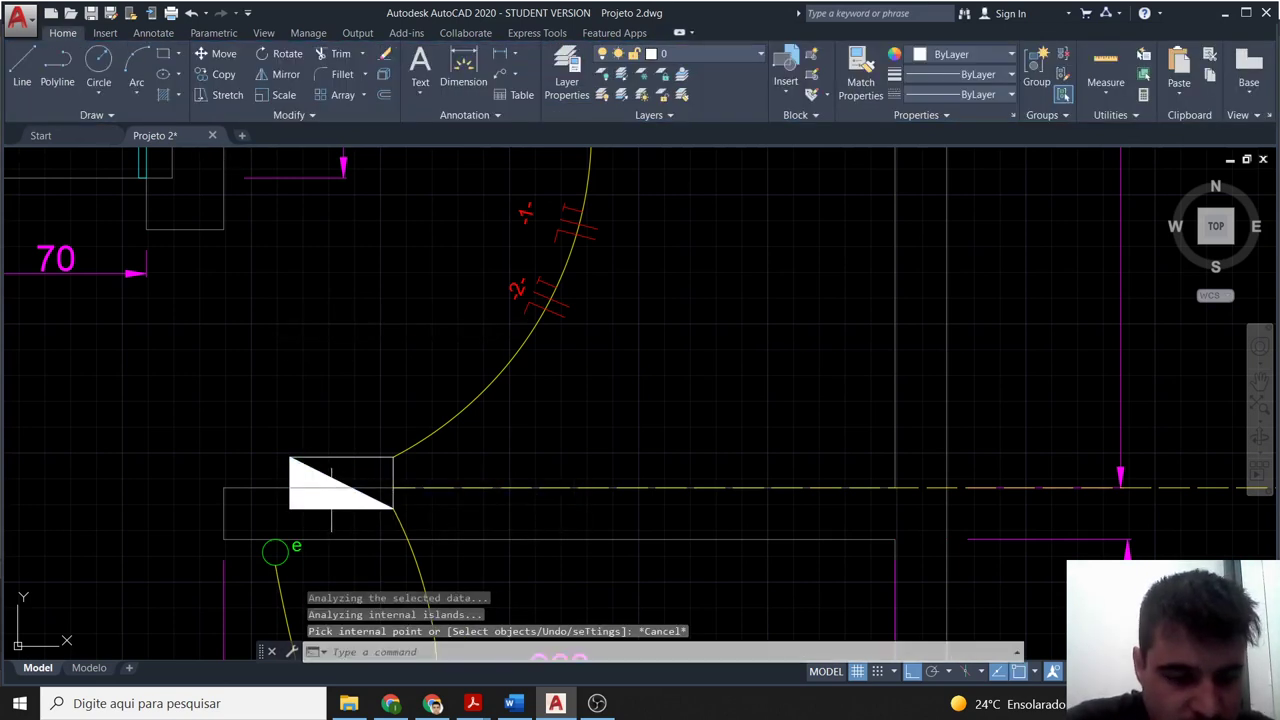
{"action": "key", "text": "ctrl+z"}
{"action": "type", "text": "tr"}
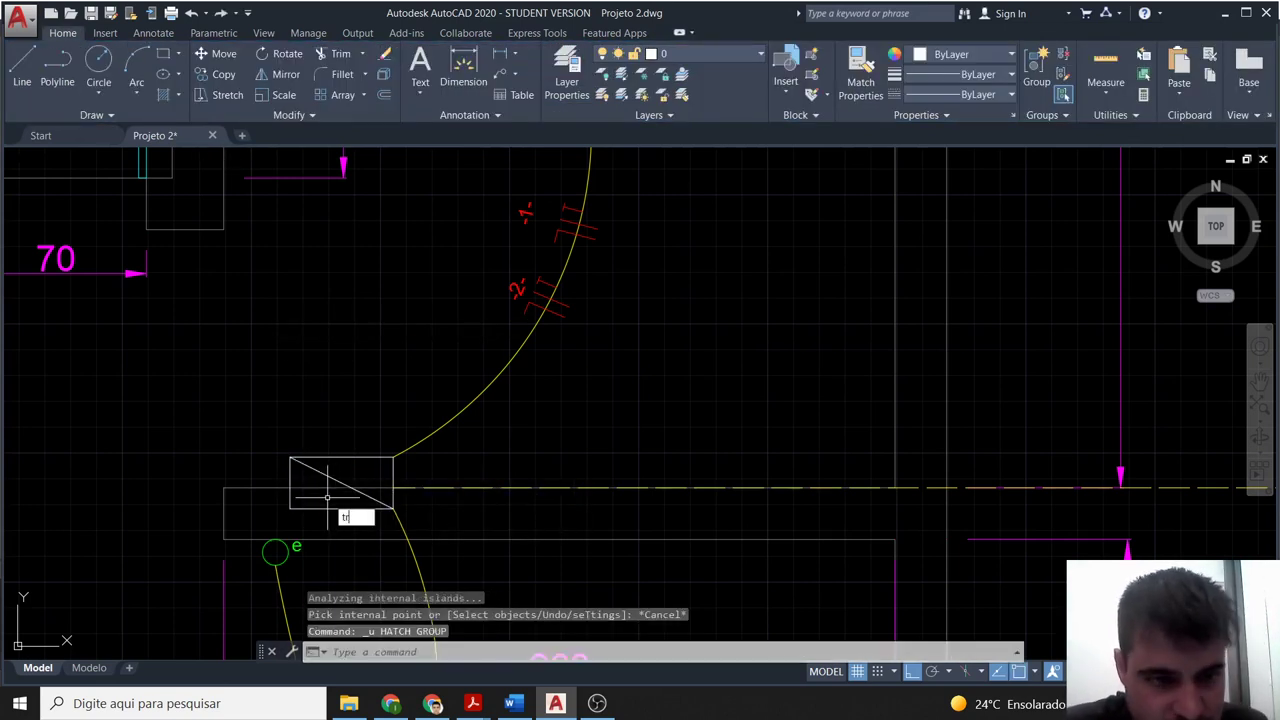
{"action": "key", "text": "Return"}
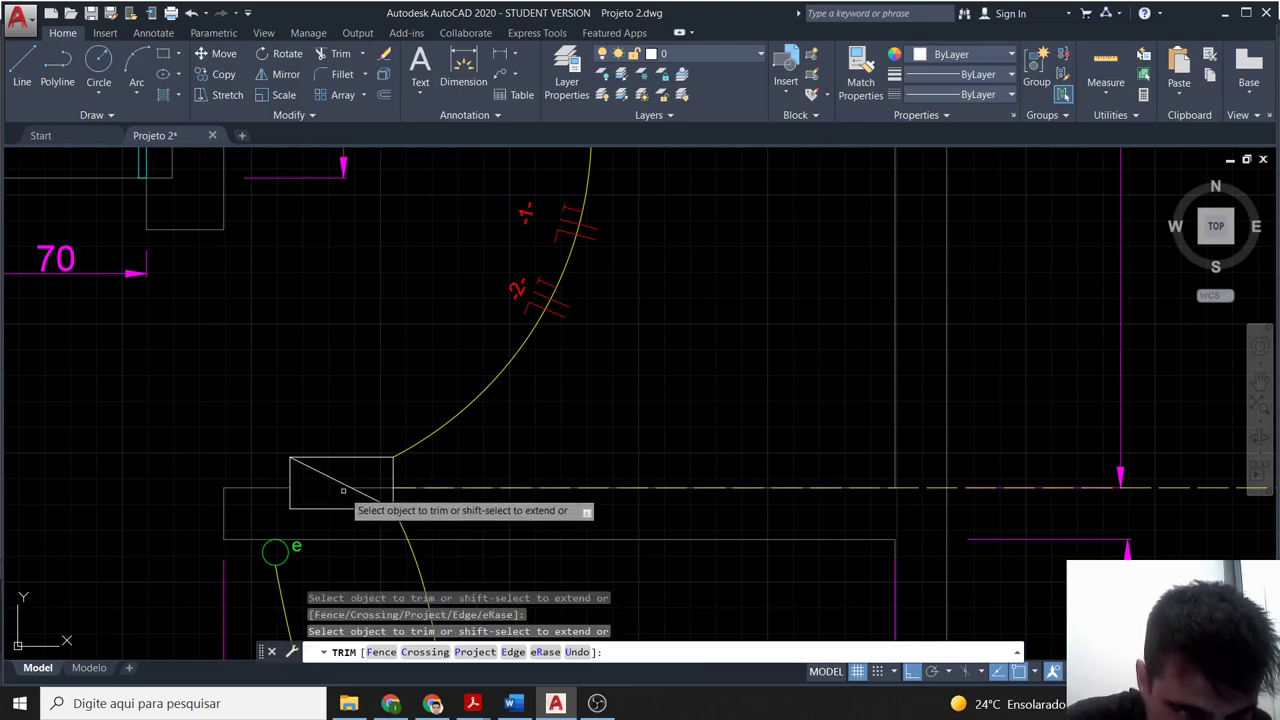
{"action": "key", "text": "Escape"}
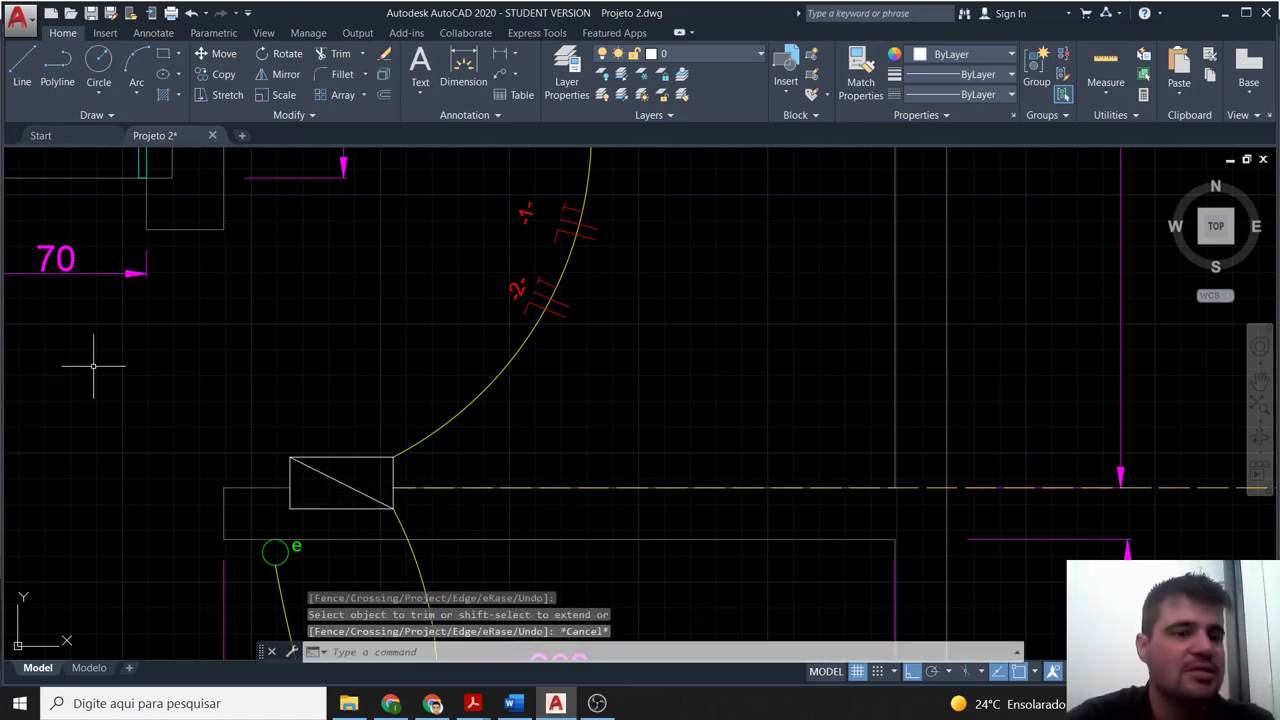
Refill the door-side rectangle's lower-left triangle with solid white.
{"action": "left_click", "coordinate": [162, 96]}
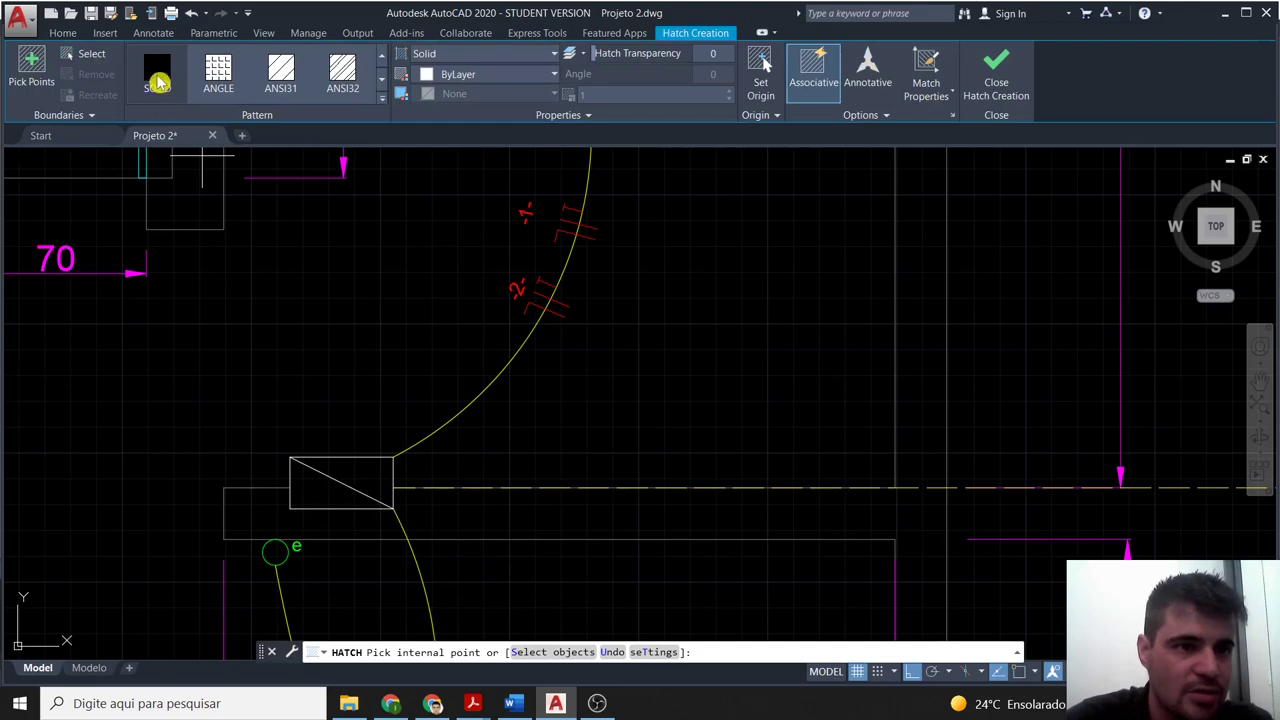
{"action": "left_click", "coordinate": [302, 487]}
{"action": "key", "text": "Escape"}
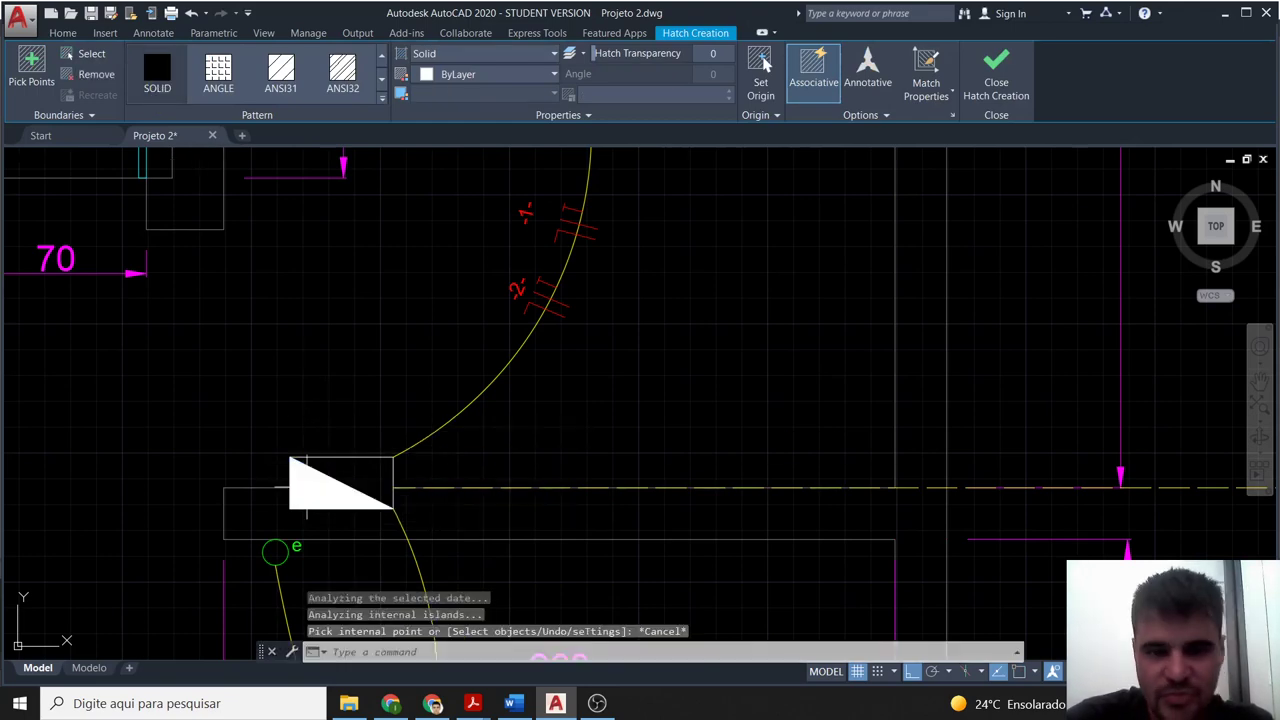
{"action": "scroll", "coordinate": [651, 371], "scroll_direction": "down", "scroll_amount": 3}
{"action": "scroll", "coordinate": [757, 314], "scroll_direction": "down", "scroll_amount": 3}
{"action": "scroll", "coordinate": [774, 309], "scroll_direction": "up", "scroll_amount": 3}
{"action": "scroll", "coordinate": [736, 386], "scroll_direction": "up", "scroll_amount": 2}
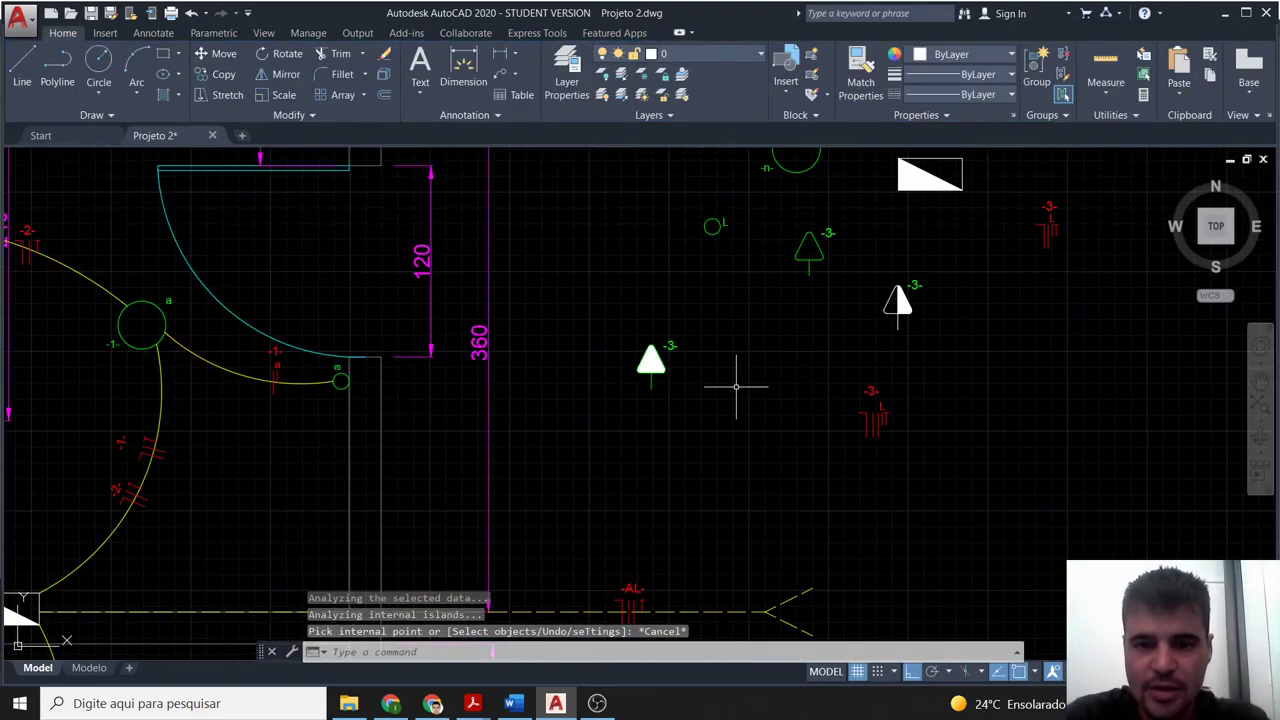
{"action": "mouse_move", "coordinate": [740, 380]}
{"action": "middle_mouse_down"}
{"action": "mouse_move", "coordinate": [671, 463]}
{"action": "mouse_move", "coordinate": [706, 449]}
{"action": "middle_mouse_up"}
{"action": "scroll", "coordinate": [667, 477], "scroll_direction": "up", "scroll_amount": 2}
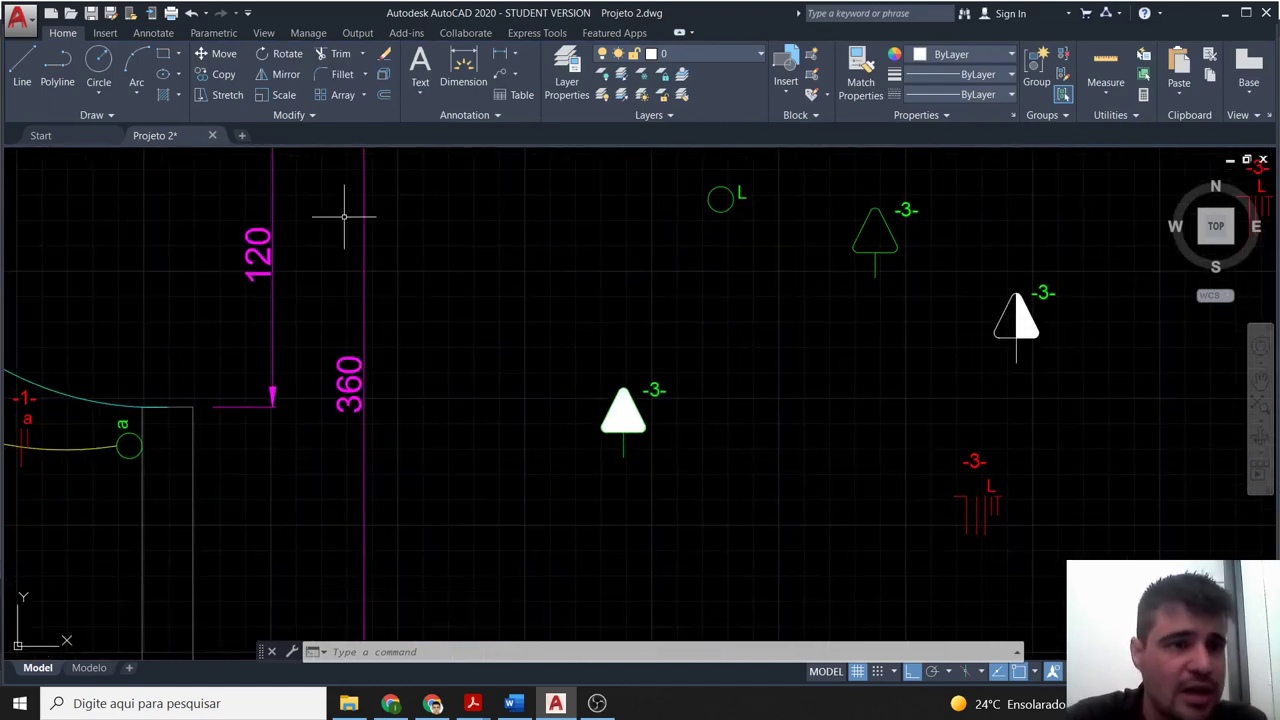
{"action": "left_click", "coordinate": [22, 65]}
{"action": "scroll", "coordinate": [617, 385], "scroll_direction": "up", "scroll_amount": 2}
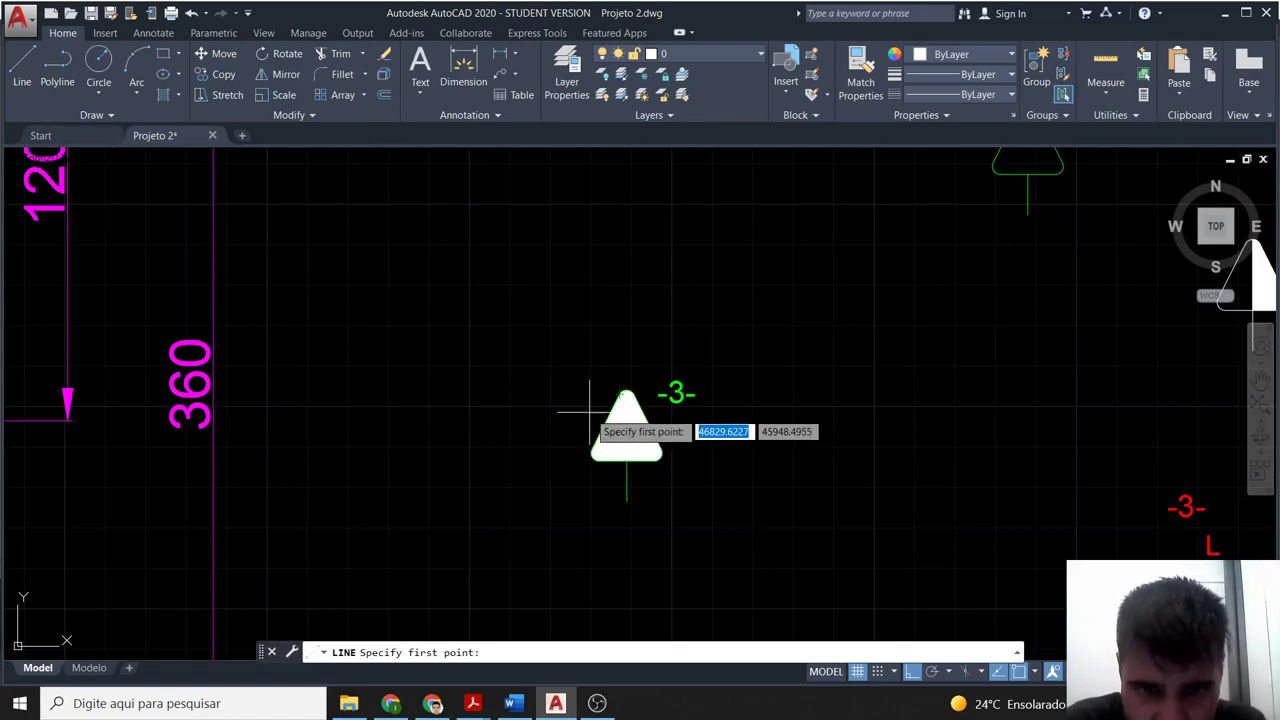
{"action": "left_click", "coordinate": [686, 63]}
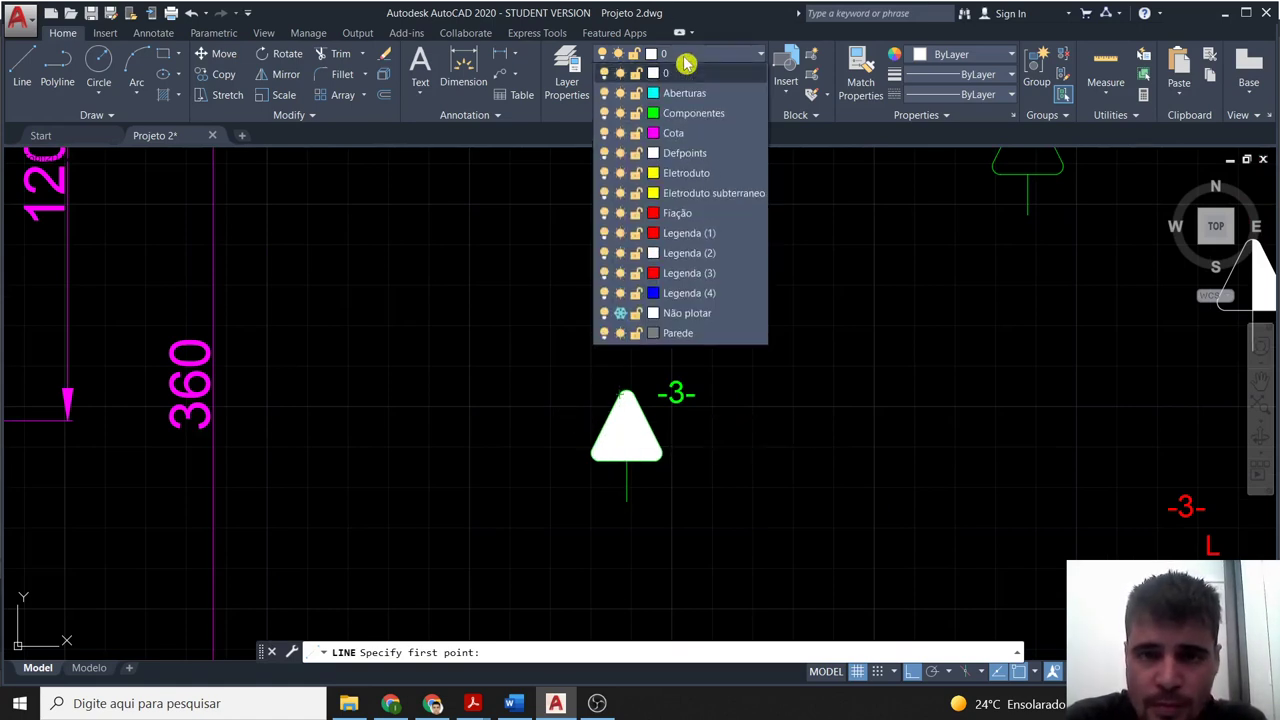
{"action": "left_click", "coordinate": [700, 111]}
{"action": "scroll", "coordinate": [1010, 435], "scroll_direction": "down", "scroll_amount": 2}
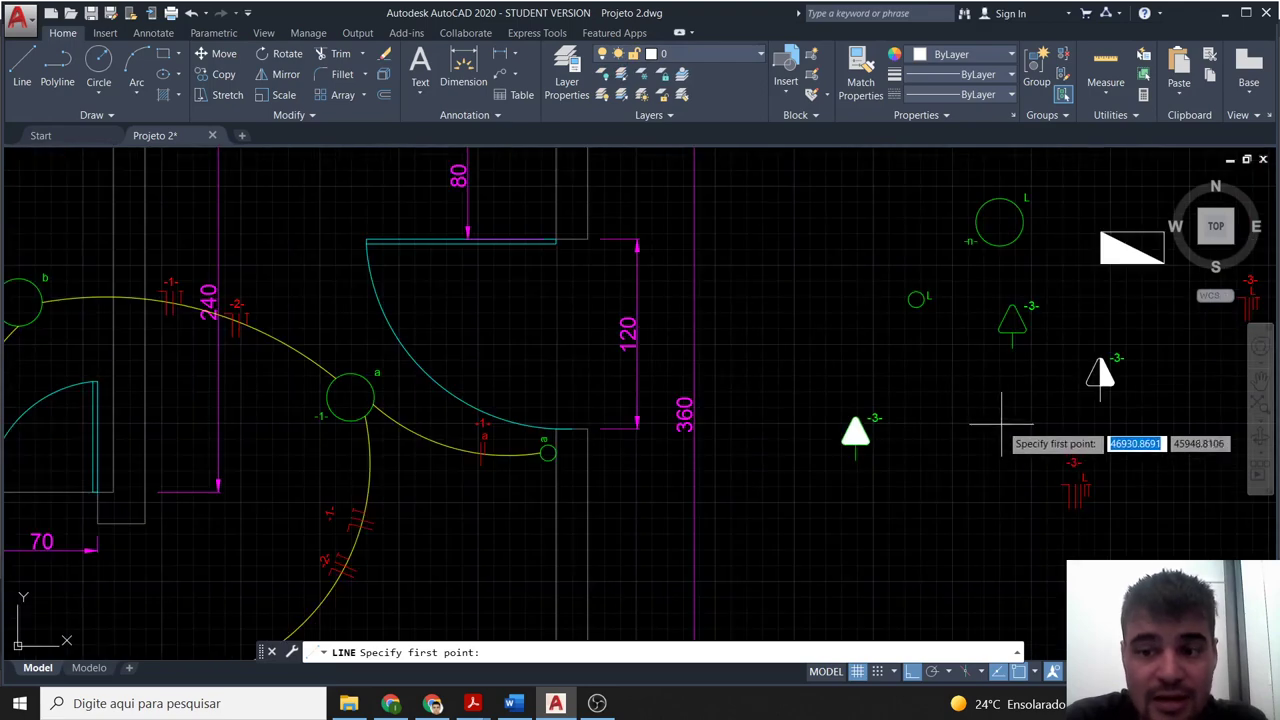
{"action": "scroll", "coordinate": [814, 423], "scroll_direction": "down", "scroll_amount": 1}
{"action": "scroll", "coordinate": [828, 395], "scroll_direction": "down", "scroll_amount": 1}
{"action": "key", "text": "Escape"}
Select the white solid fills of the triangle and rectangle symbols near the door.
{"action": "left_click", "coordinate": [841, 281]}
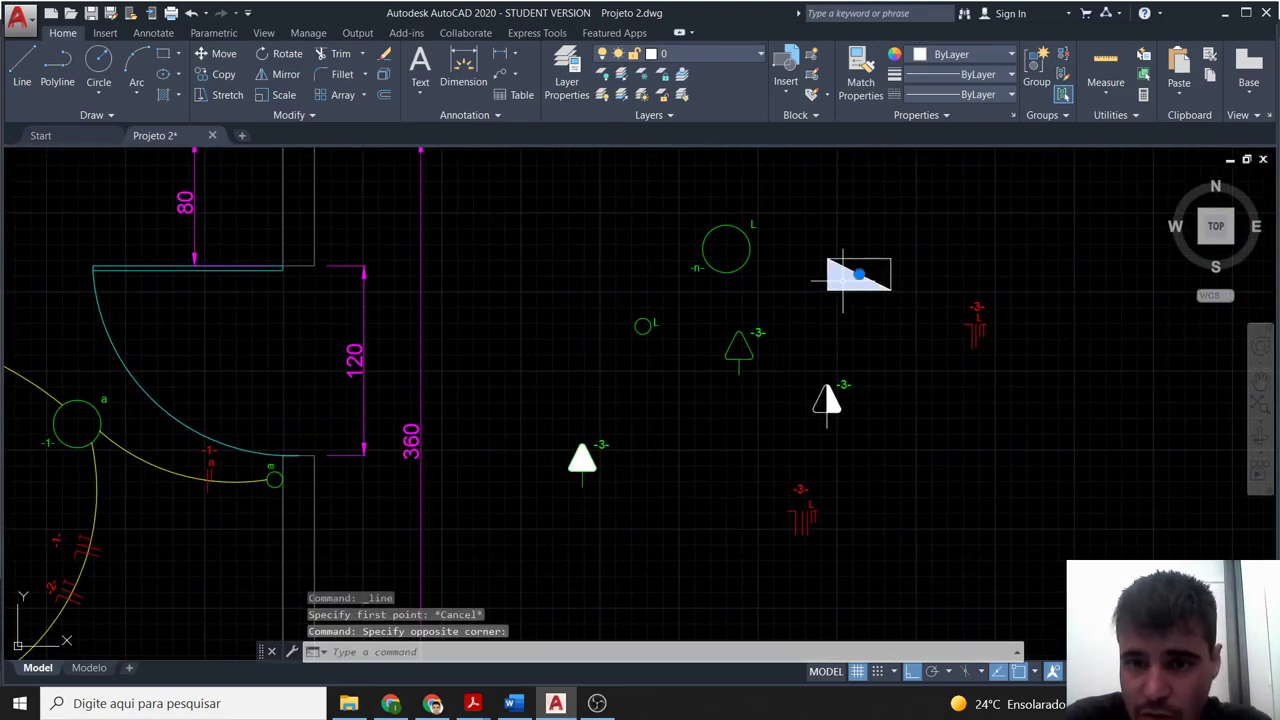
{"action": "left_click", "coordinate": [834, 401]}
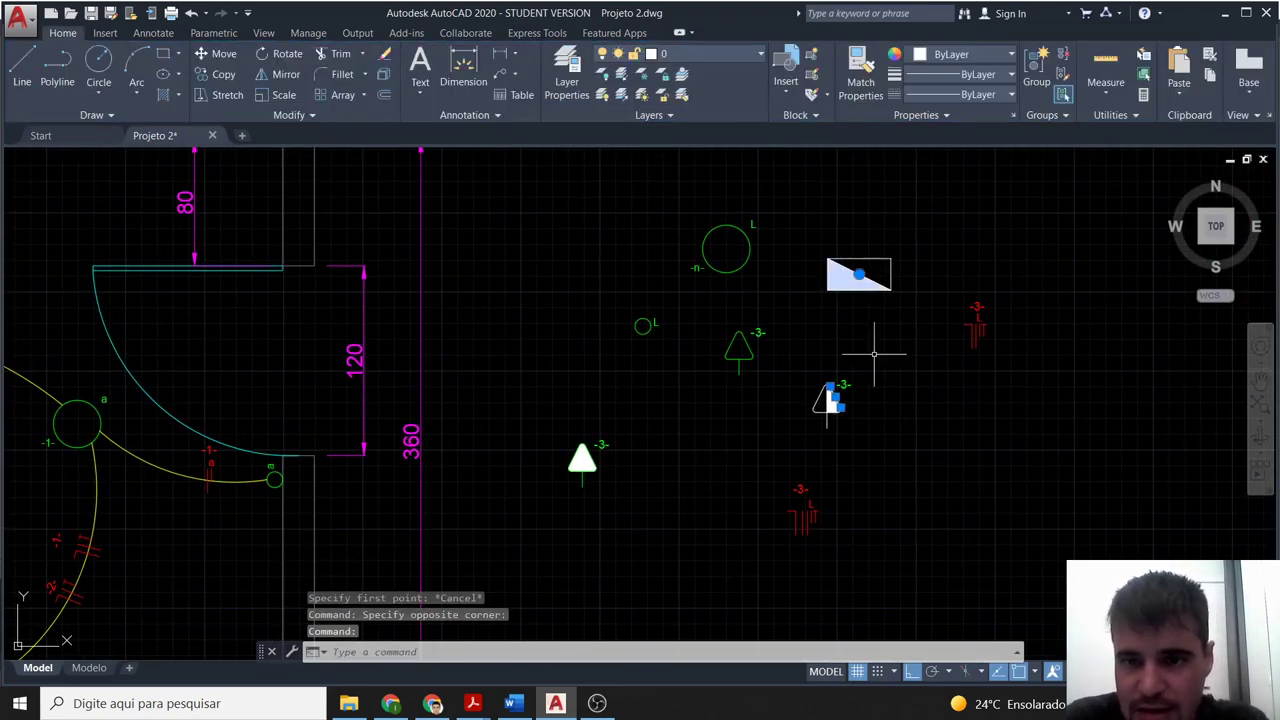
{"action": "key", "text": "Escape"}
{"action": "left_click", "coordinate": [836, 400]}
{"action": "scroll", "coordinate": [837, 417], "scroll_direction": "up", "scroll_amount": 2}
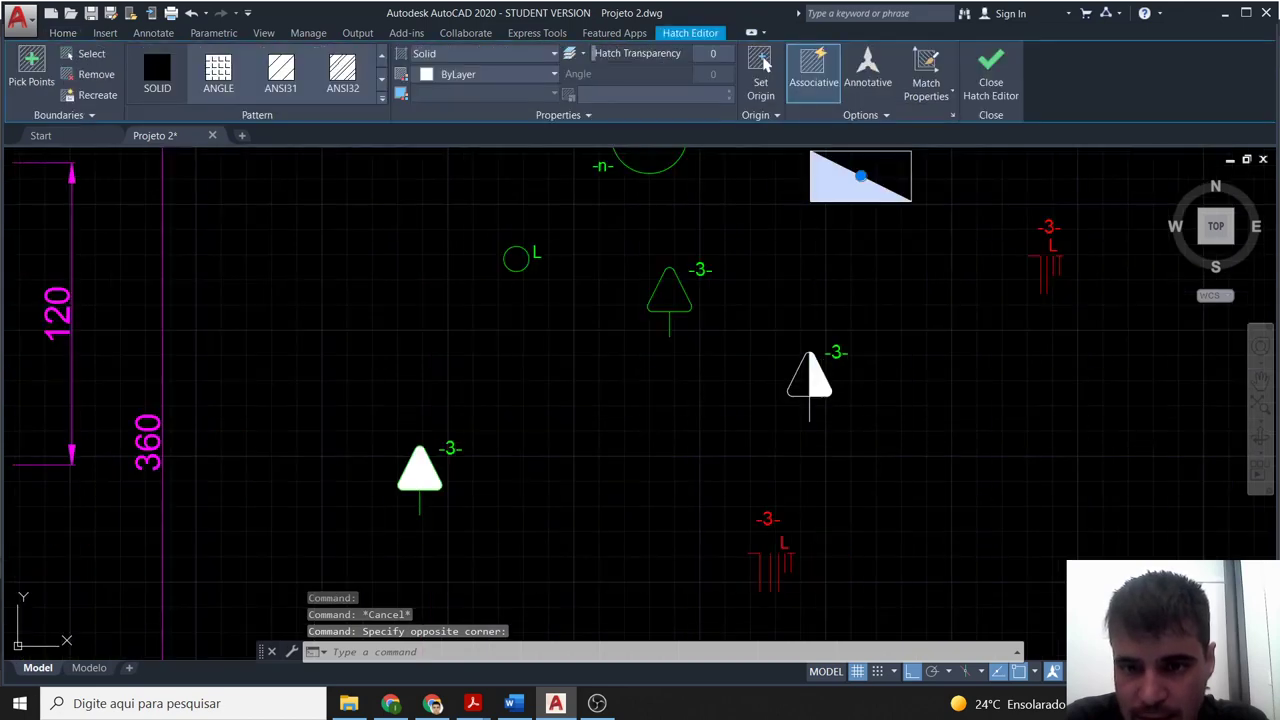
{"action": "left_click", "coordinate": [819, 378]}
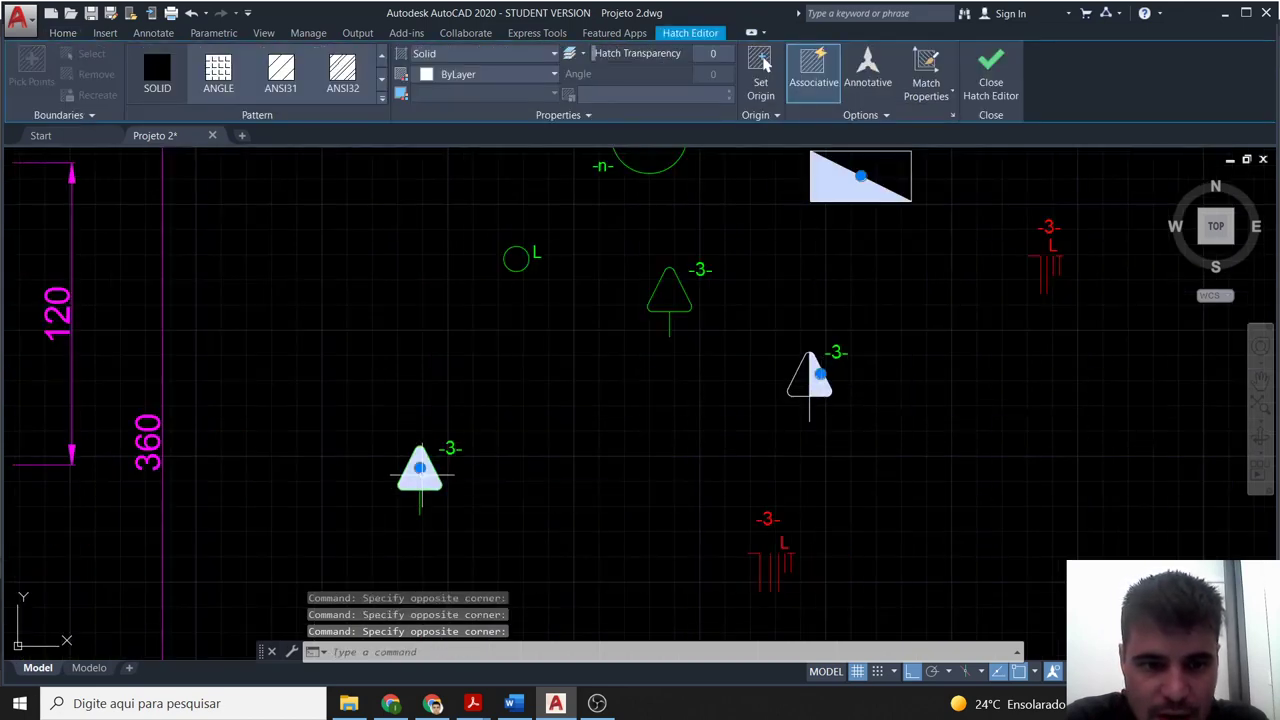
{"action": "scroll", "coordinate": [354, 470], "scroll_direction": "down", "scroll_amount": 2}
{"action": "middle_click_drag", "start_coordinate": [362, 430], "coordinate": [503, 389]}
{"action": "middle_click_drag", "start_coordinate": [92, 431], "coordinate": [376, 377]}
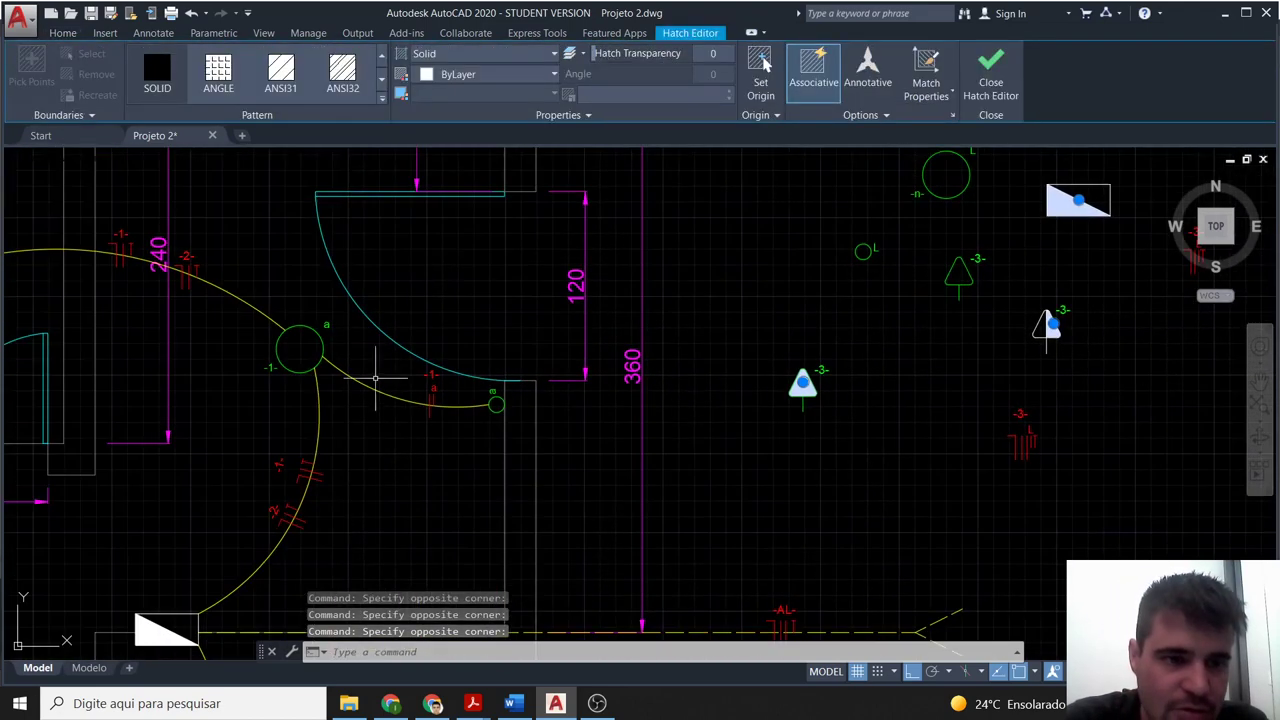
{"action": "middle_click_drag", "start_coordinate": [273, 531], "coordinate": [378, 393]}
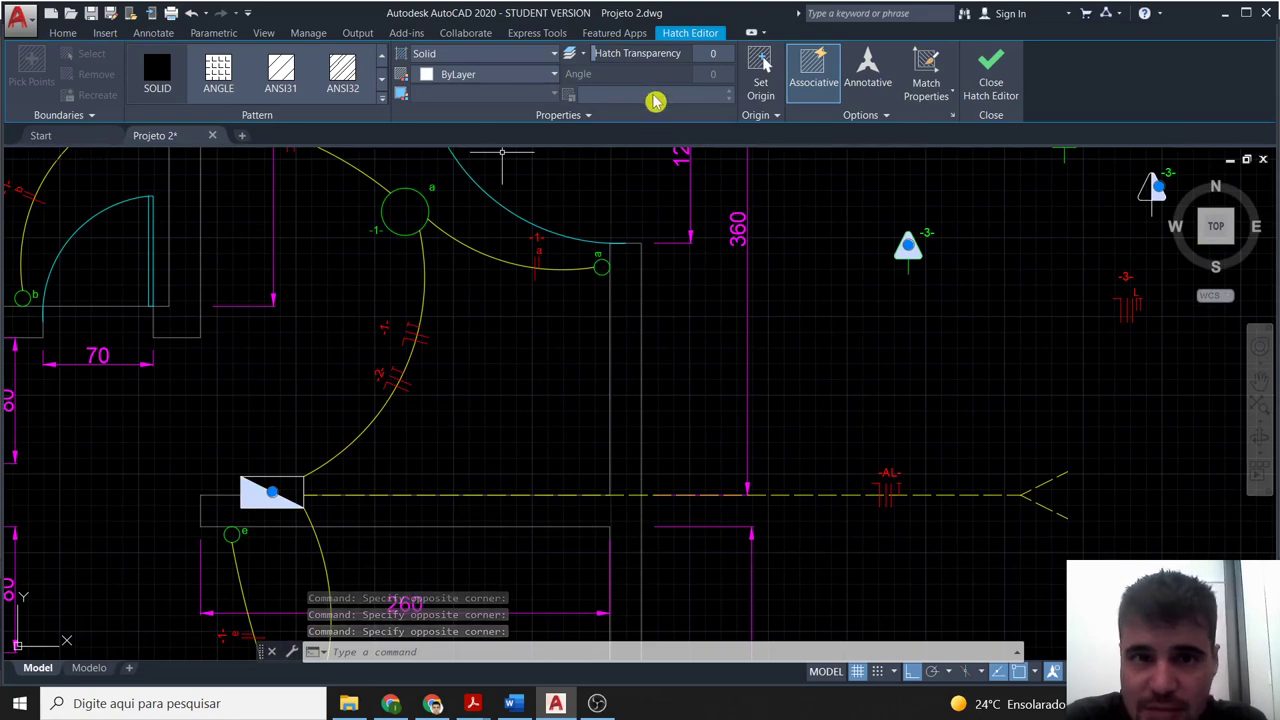
Move the selected fills onto the Componentes layer so they turn green.
{"action": "left_click", "coordinate": [556, 76]}
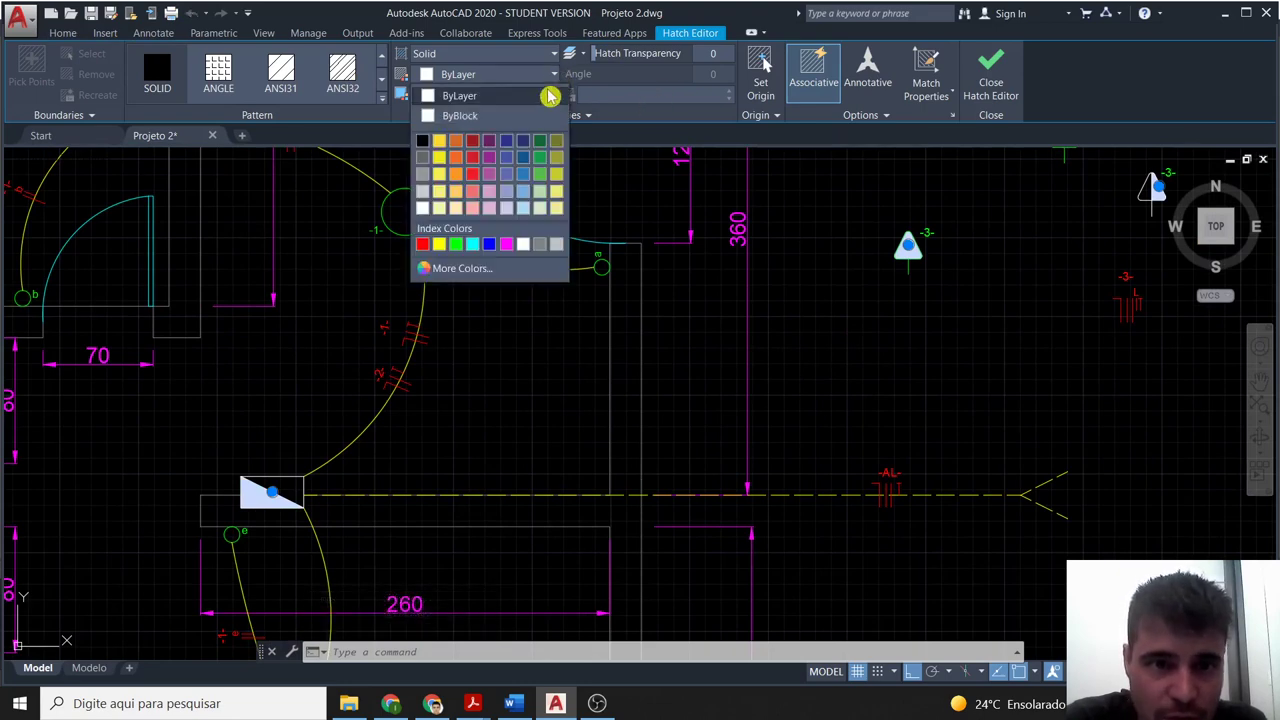
{"action": "left_click", "coordinate": [557, 95]}
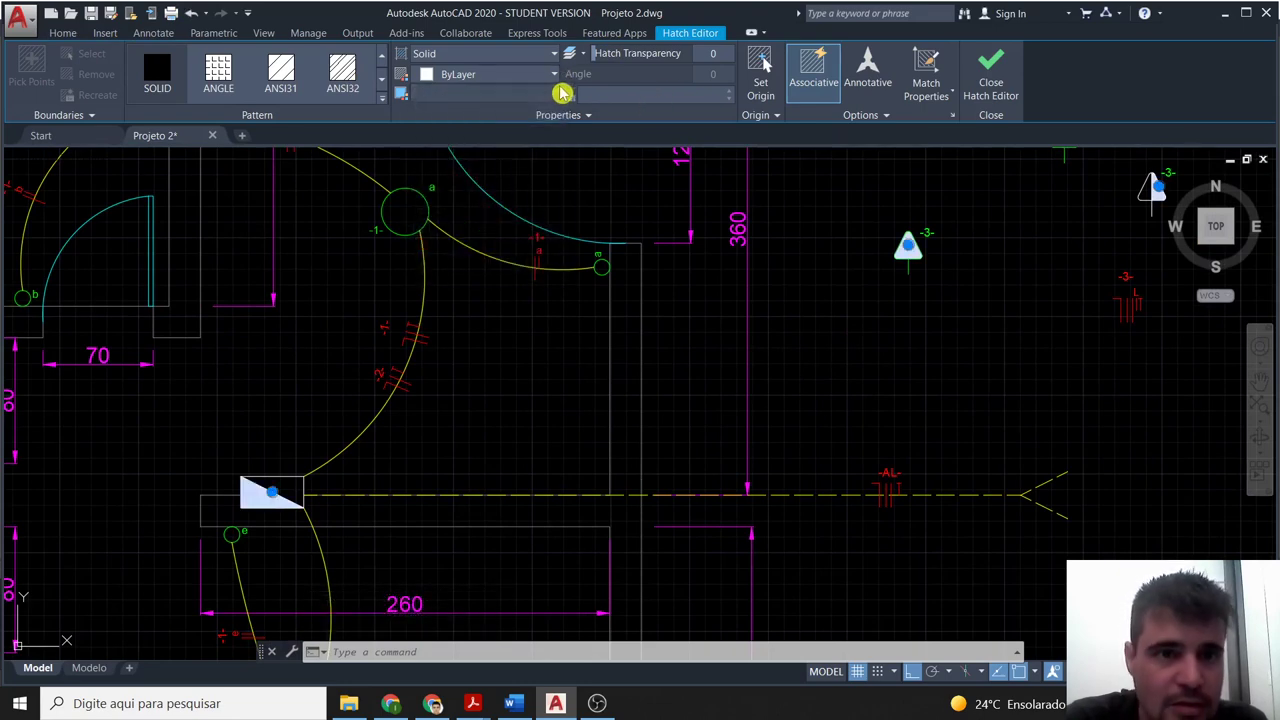
{"action": "left_click", "coordinate": [104, 33]}
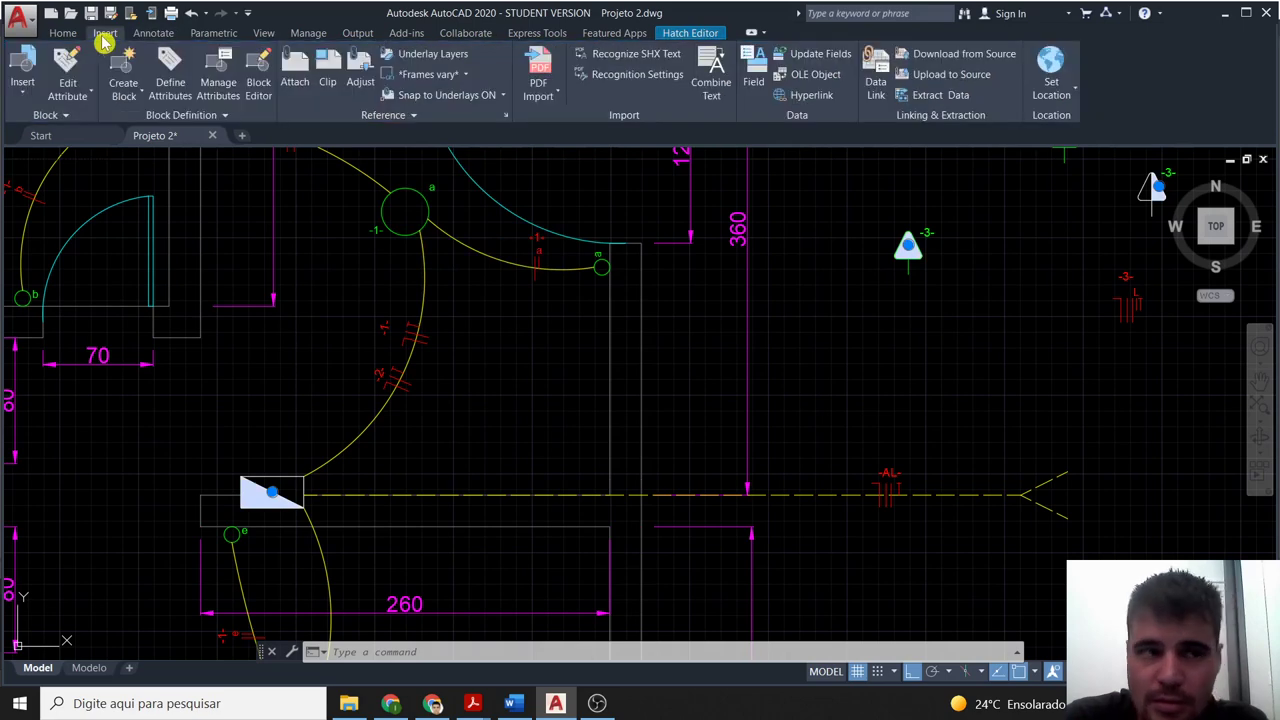
{"action": "left_click", "coordinate": [64, 34]}
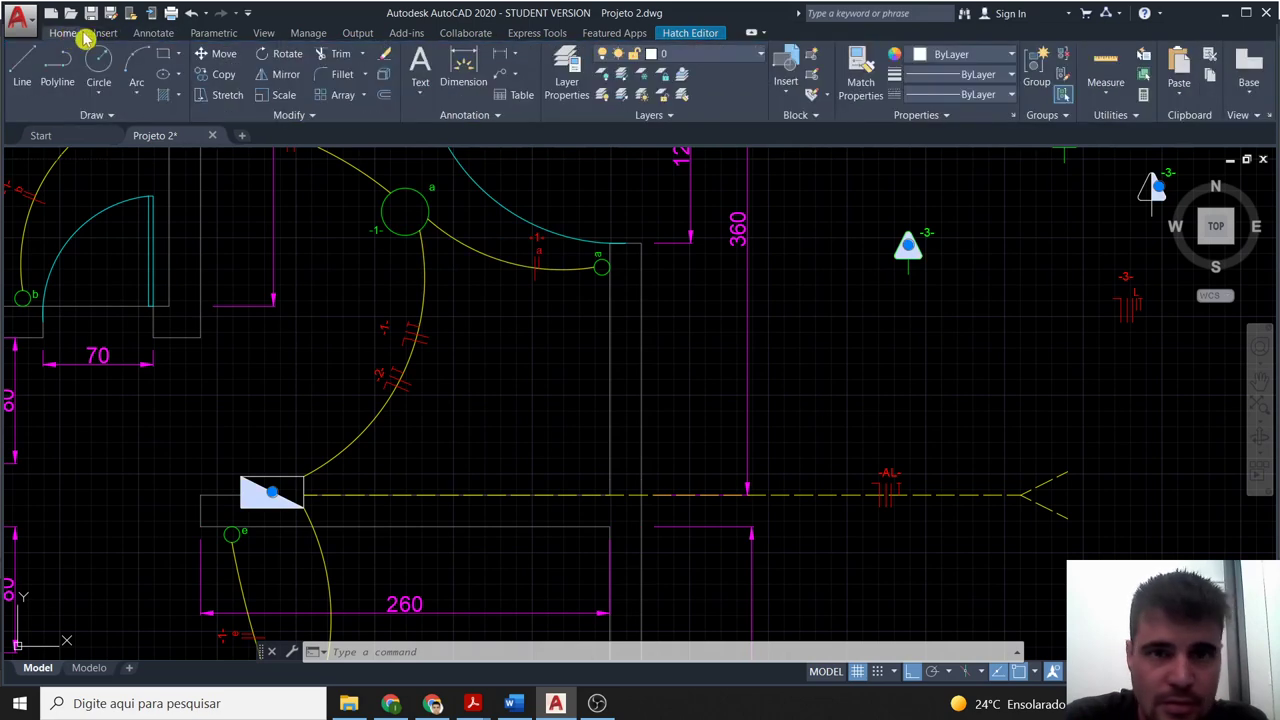
{"action": "left_click", "coordinate": [722, 62]}
{"action": "left_click", "coordinate": [714, 109]}
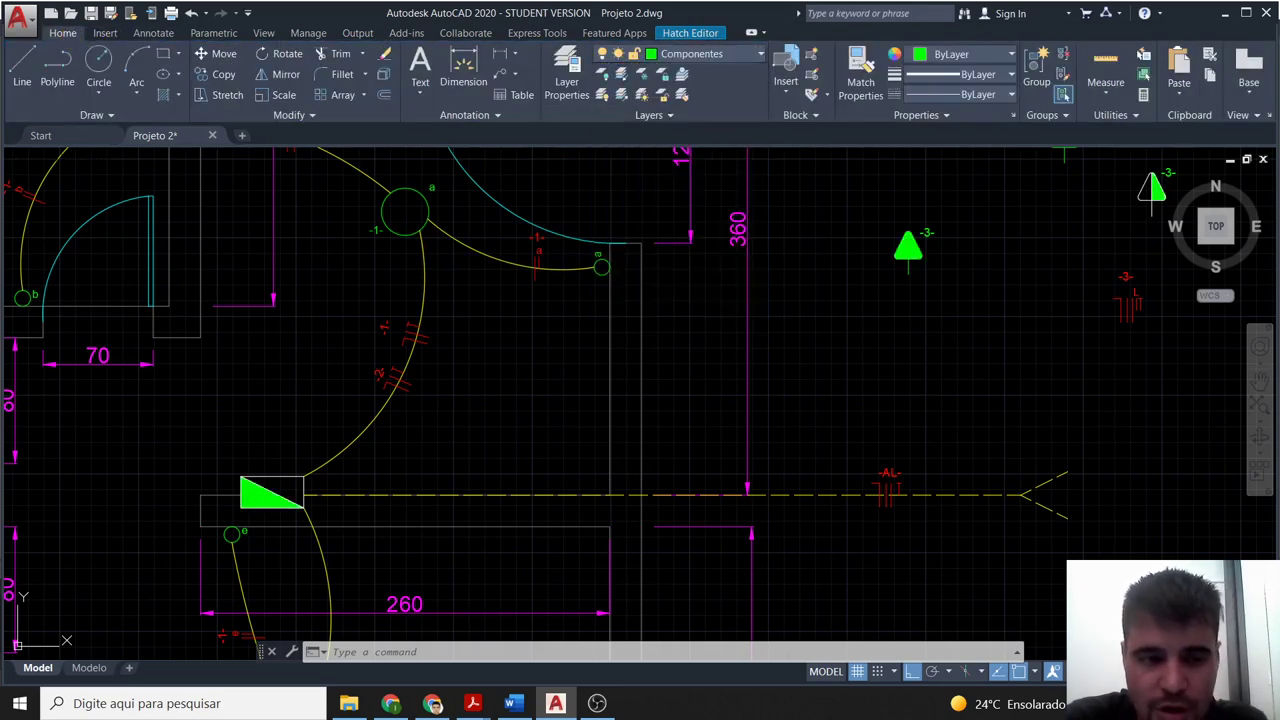
{"action": "left_click", "coordinate": [800, 280]}
{"action": "key", "text": "Escape"}
{"action": "scroll", "coordinate": [935, 347], "scroll_direction": "down", "scroll_amount": 2}
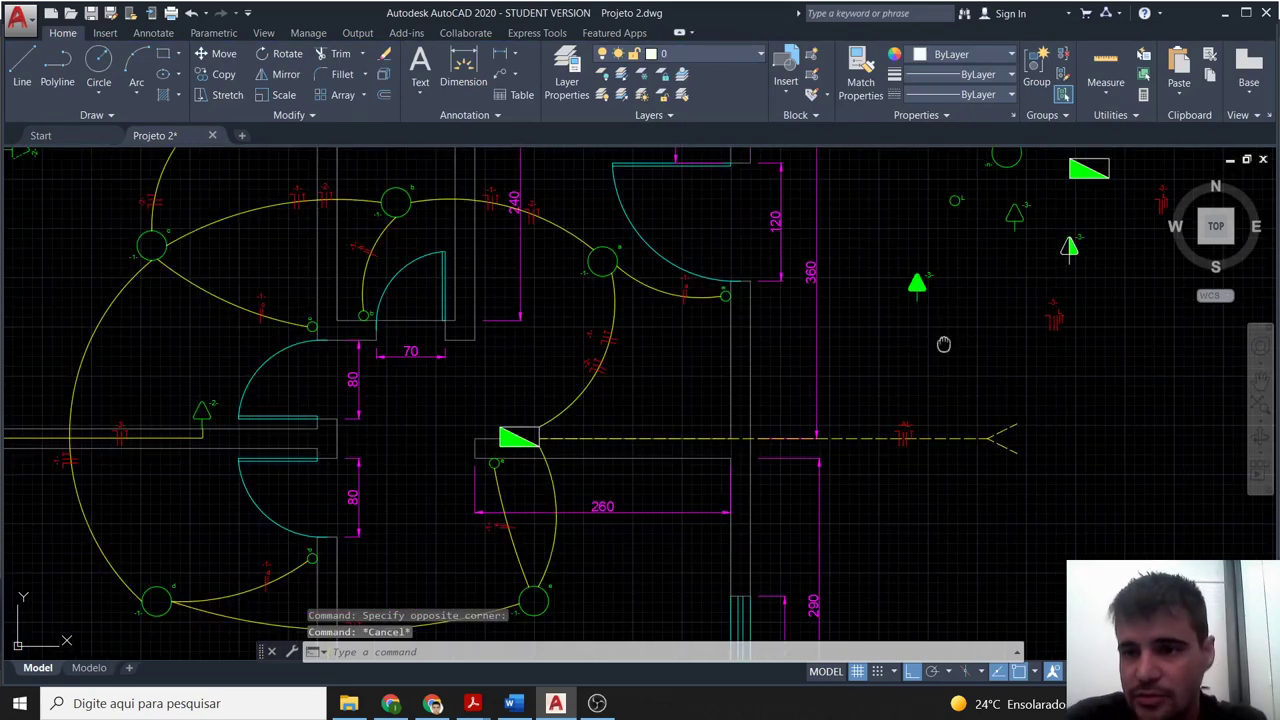
Select the lines and hatch of the partly white triangle symbol right of the plan.
{"action": "middle_click_drag", "start_coordinate": [943, 344], "coordinate": [806, 394]}
{"action": "key", "text": "Escape"}
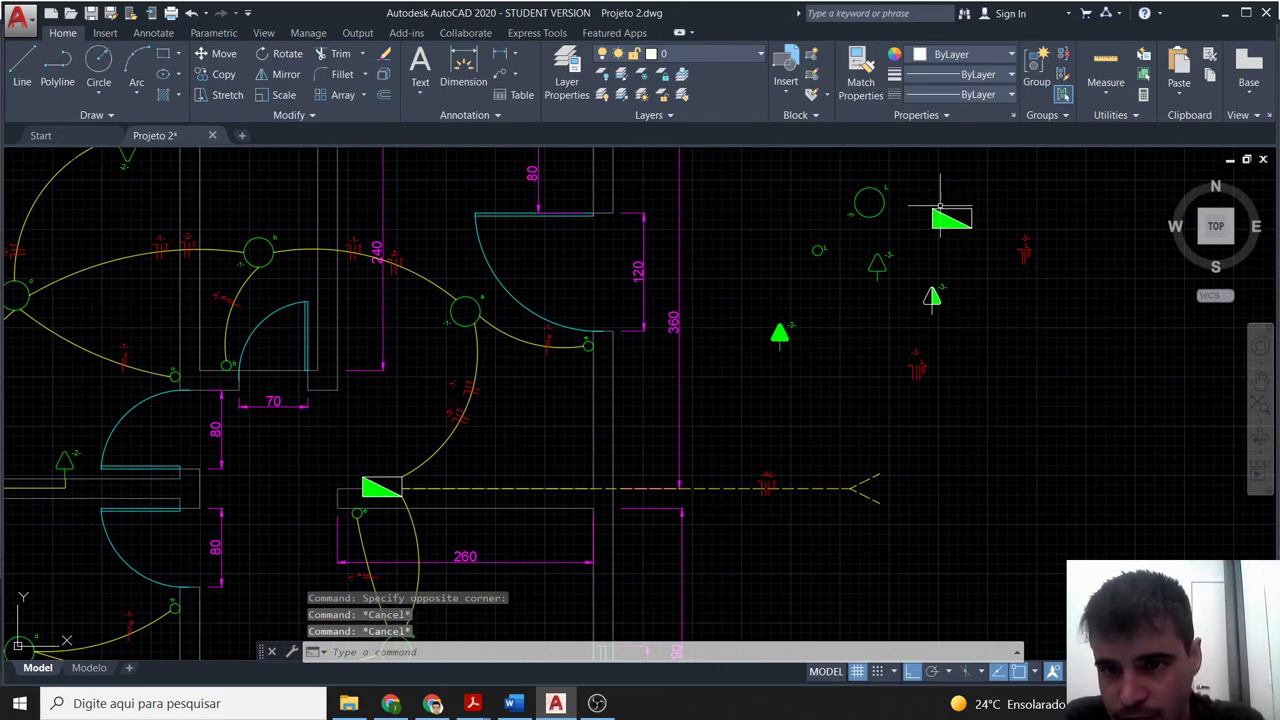
{"action": "left_click", "coordinate": [914, 192]}
{"action": "left_click", "coordinate": [922, 284]}
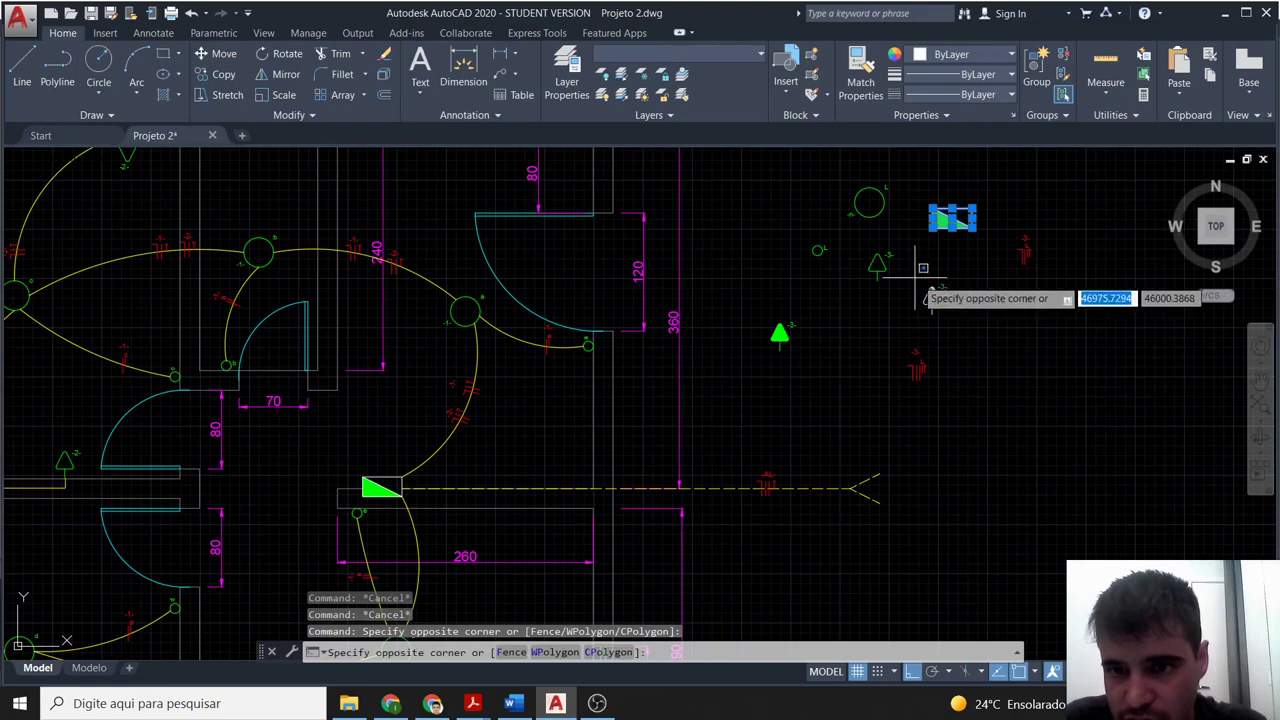
{"action": "left_click", "coordinate": [971, 329]}
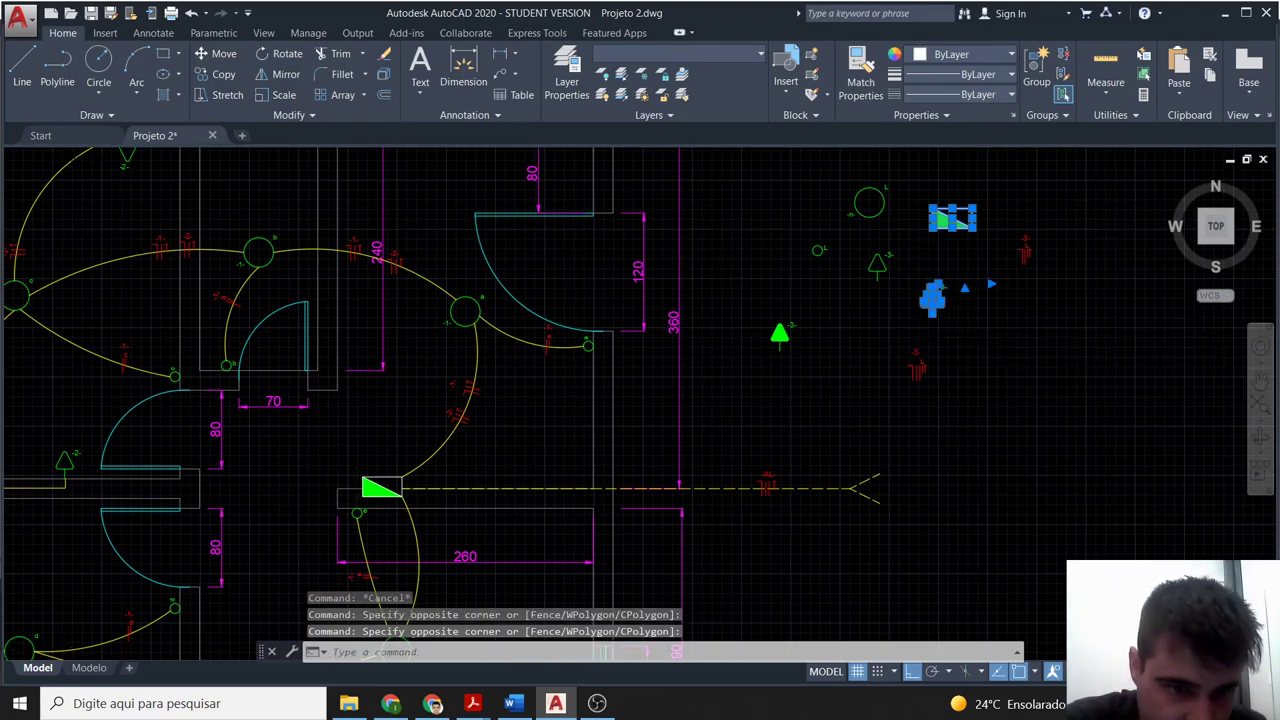
{"action": "scroll", "coordinate": [362, 498], "scroll_direction": "up", "scroll_amount": 2}
{"action": "left_click", "coordinate": [397, 466]}
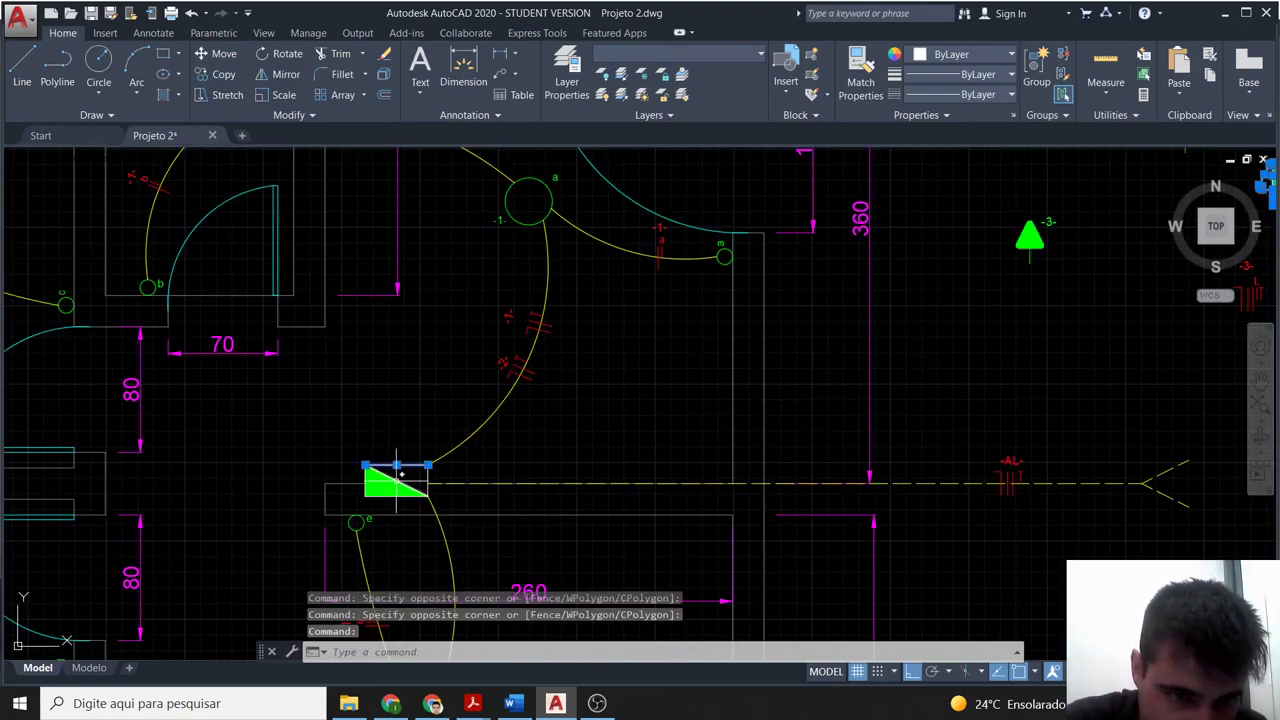
{"action": "left_click", "coordinate": [386, 478]}
{"action": "left_click", "coordinate": [366, 488]}
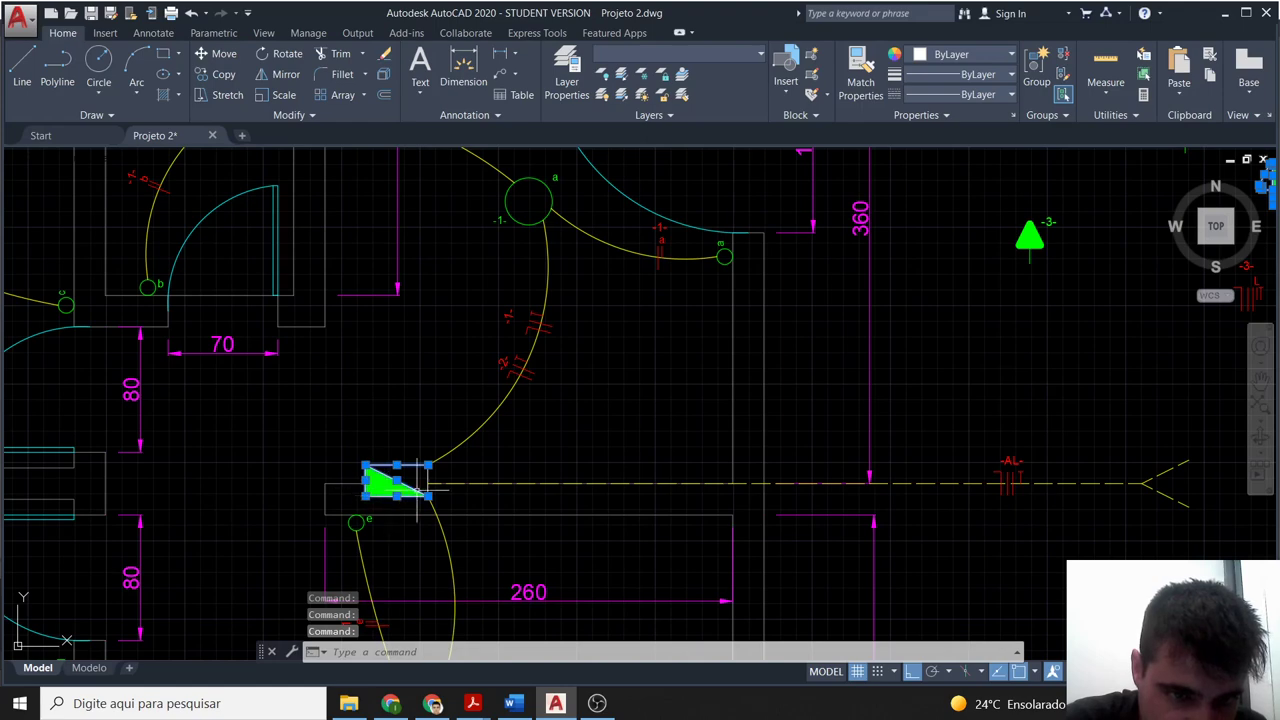
{"action": "middle_click_drag", "start_coordinate": [1071, 357], "coordinate": [678, 401]}
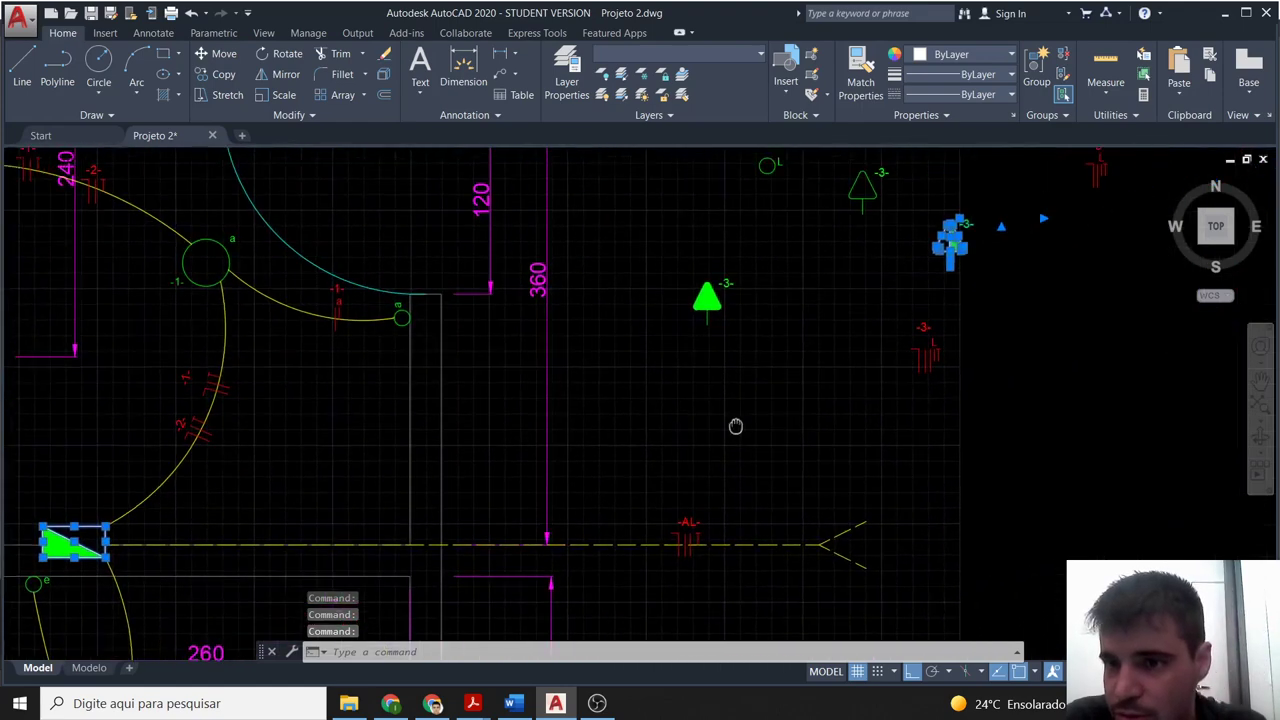
Assign the selected symbol parts to the Componentes layer.
{"action": "left_click", "coordinate": [760, 56]}
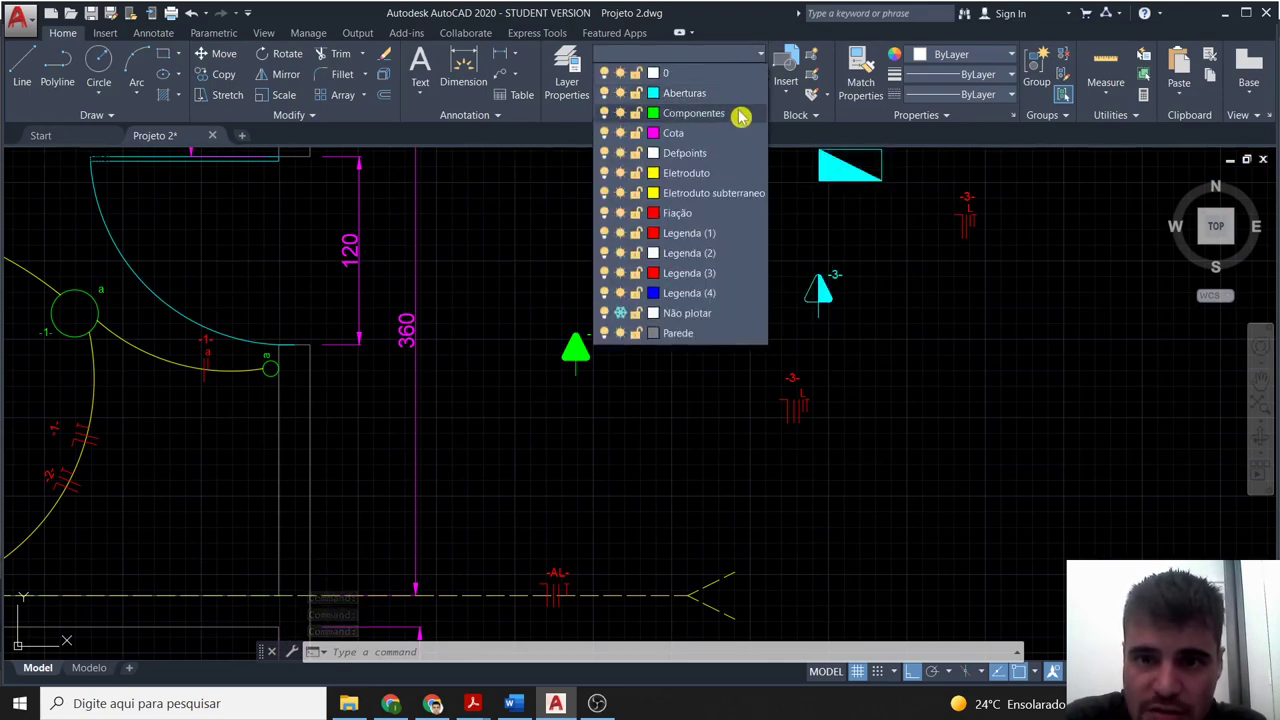
{"action": "left_click", "coordinate": [740, 113]}
{"action": "key", "text": "Escape"}
{"action": "scroll", "coordinate": [698, 442], "scroll_direction": "down", "scroll_amount": 3}
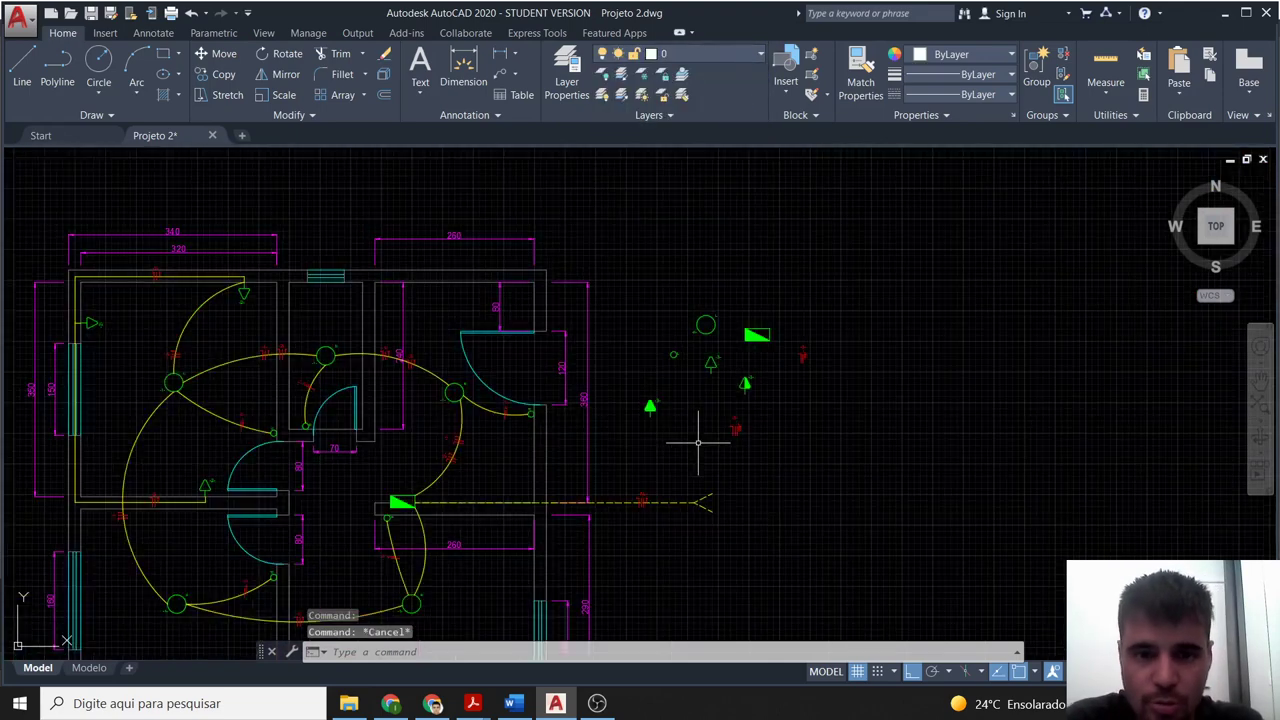
Zoom in on the green symbols and start moving the -3- label with M.
{"action": "middle_click_drag", "start_coordinate": [703, 458], "coordinate": [700, 424]}
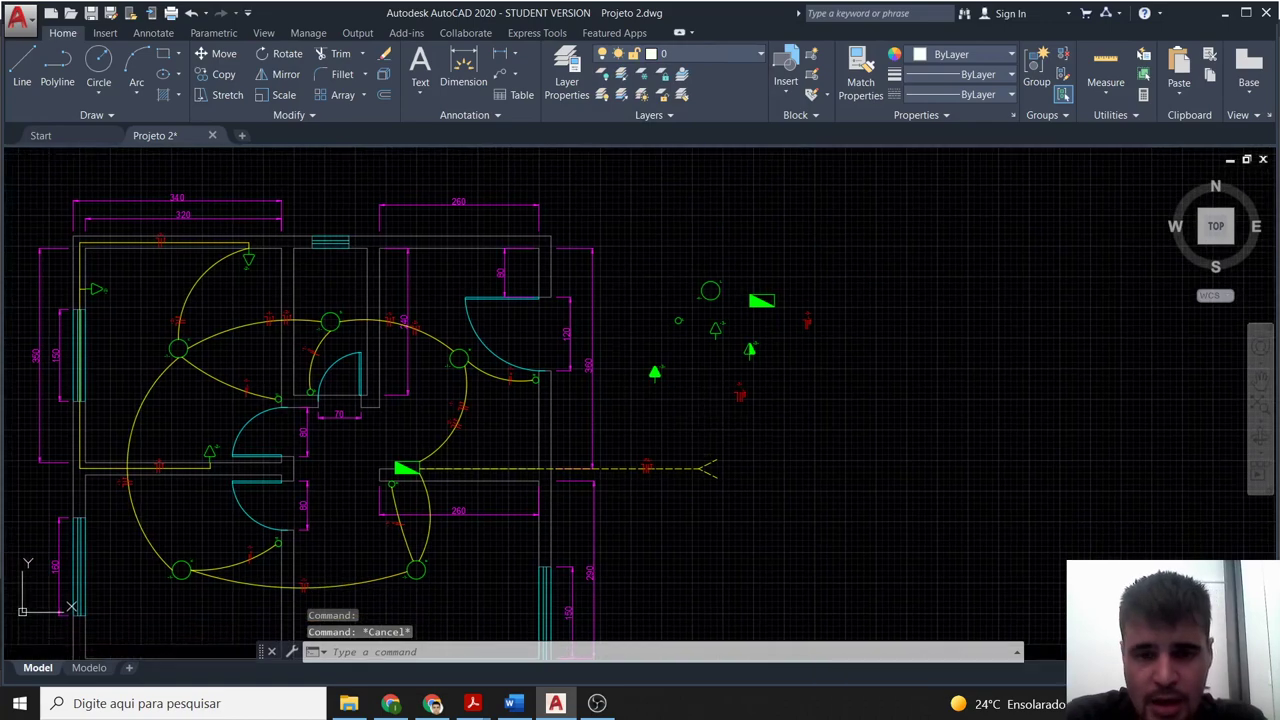
{"action": "scroll", "coordinate": [683, 420], "scroll_direction": "up", "scroll_amount": 3}
{"action": "scroll", "coordinate": [663, 349], "scroll_direction": "up", "scroll_amount": 3}
{"action": "middle_click_drag", "start_coordinate": [663, 349], "coordinate": [630, 503]}
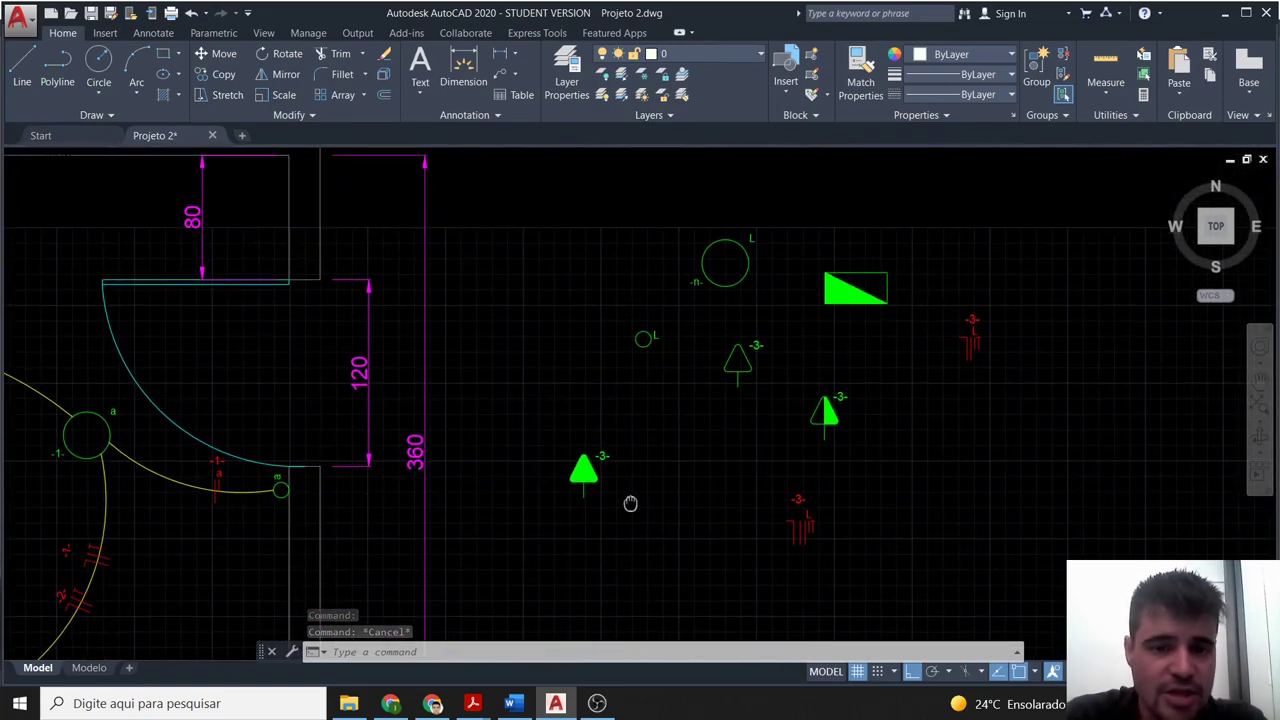
{"action": "scroll", "coordinate": [614, 480], "scroll_direction": "up", "scroll_amount": 2}
{"action": "left_click", "coordinate": [590, 456]}
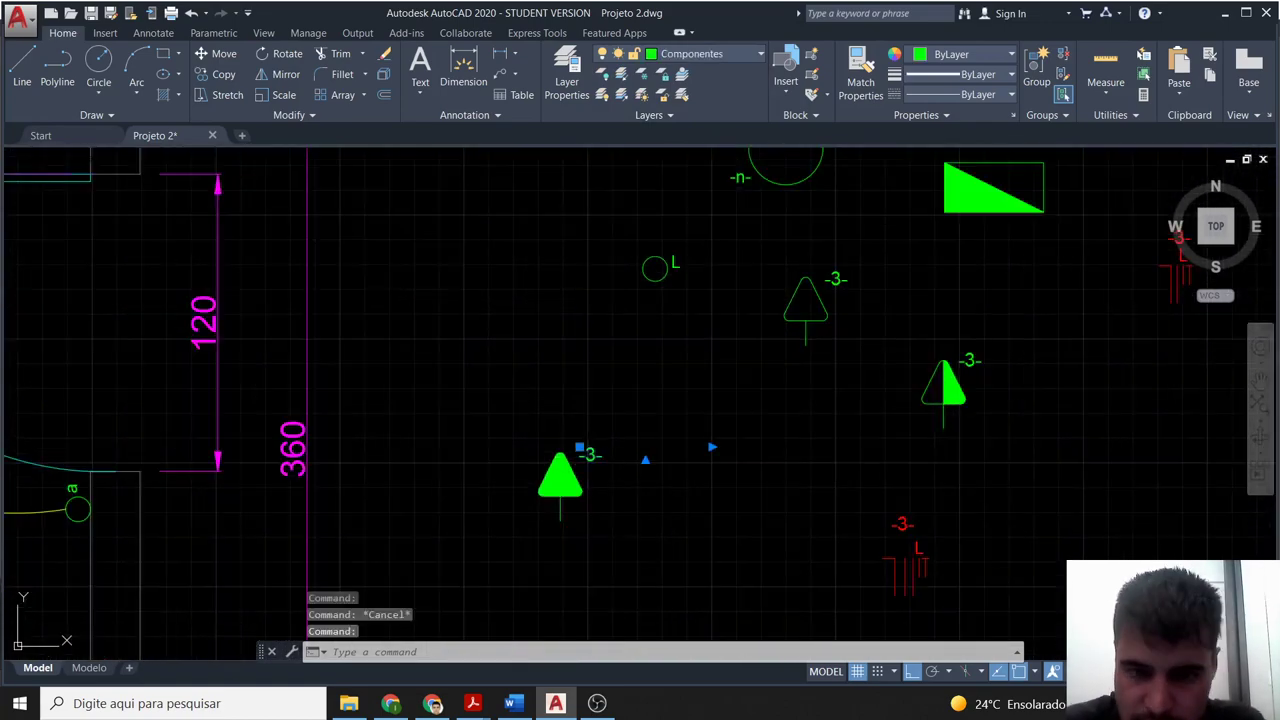
{"action": "type", "text": "m"}
{"action": "key", "text": "Return"}
Place the -3- label beside the triangle and draw a horizontal line across it.
{"action": "scroll", "coordinate": [560, 450], "scroll_direction": "up", "scroll_amount": 4}
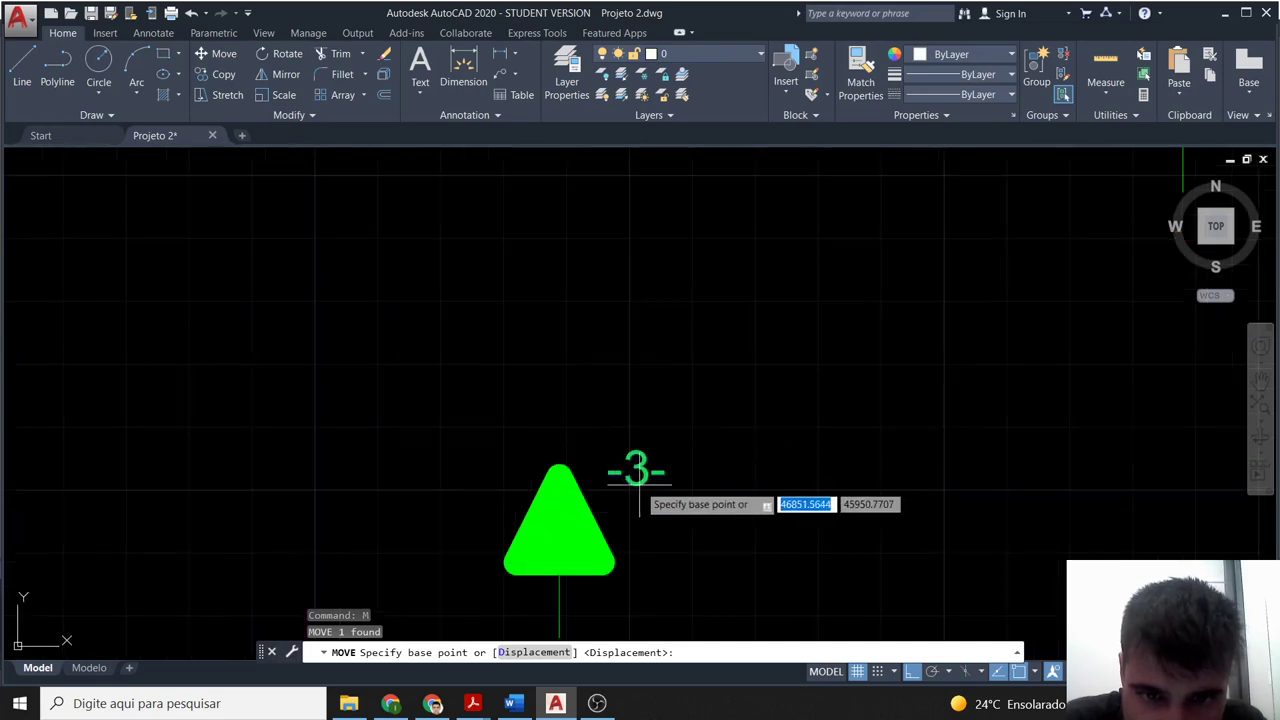
{"action": "left_click", "coordinate": [652, 470]}
{"action": "left_click", "coordinate": [624, 437]}
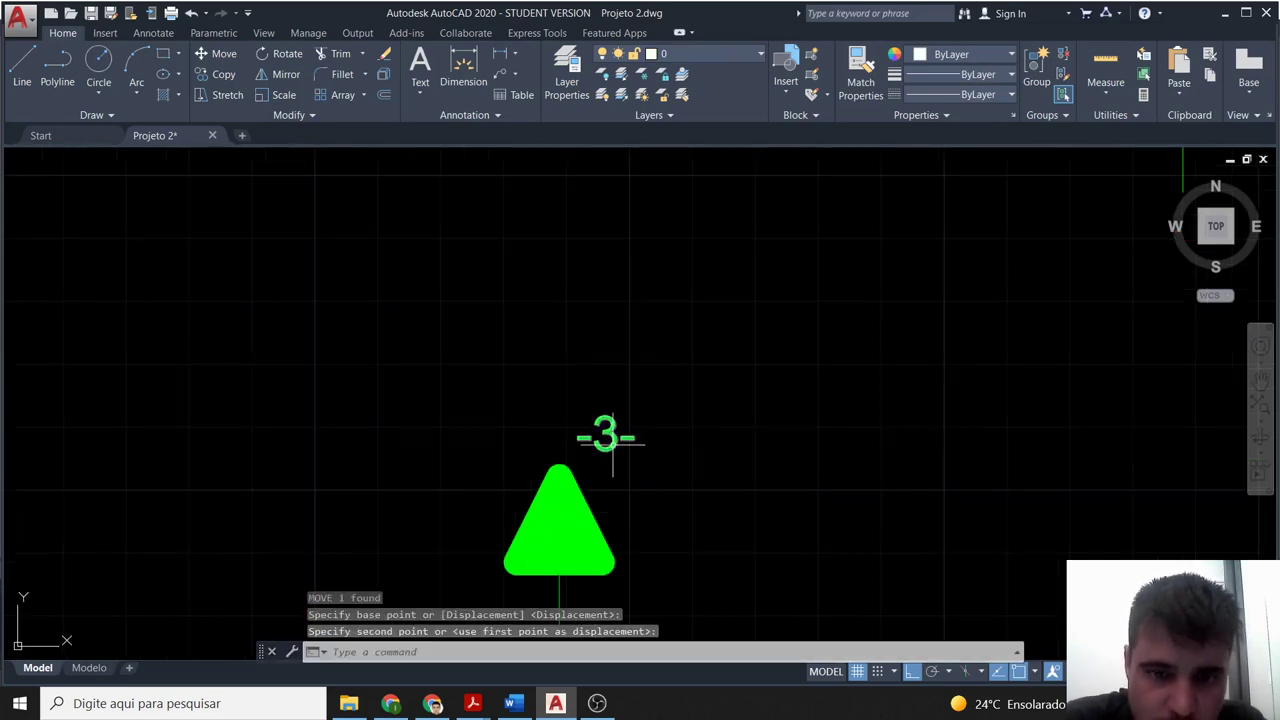
{"action": "left_click", "coordinate": [22, 70]}
{"action": "left_click", "coordinate": [501, 486]}
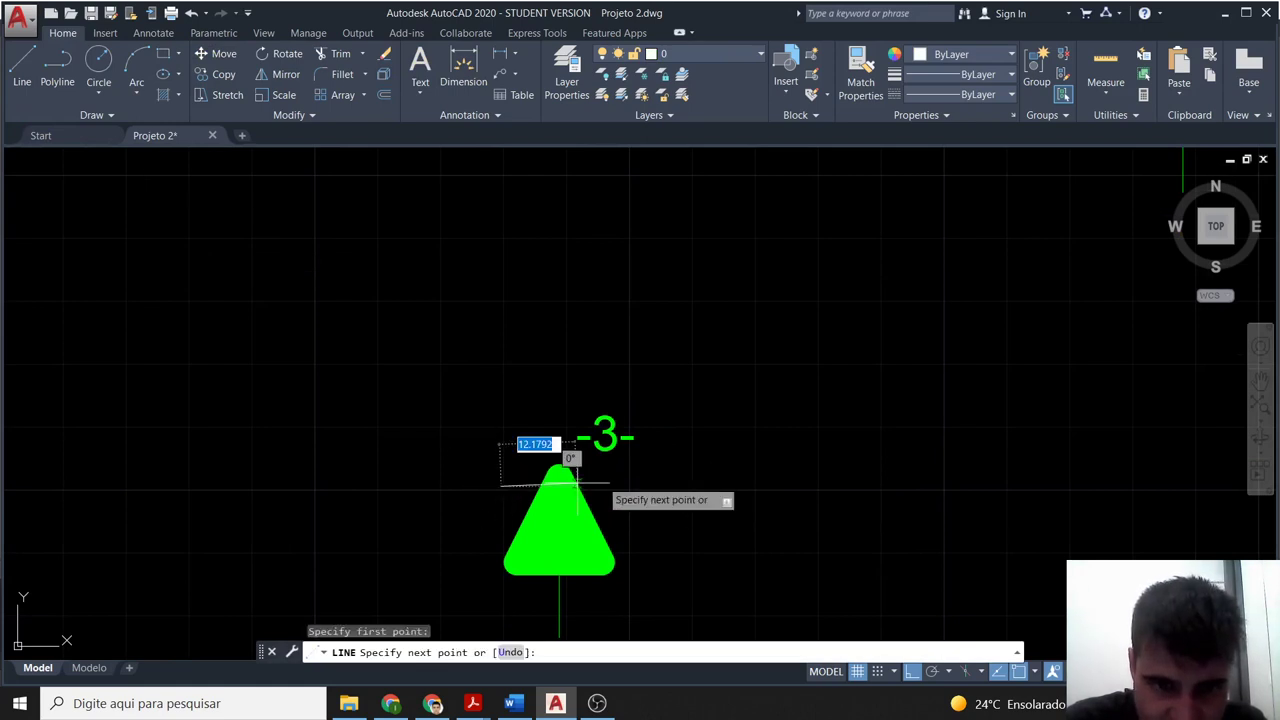
{"action": "left_click", "coordinate": [620, 486]}
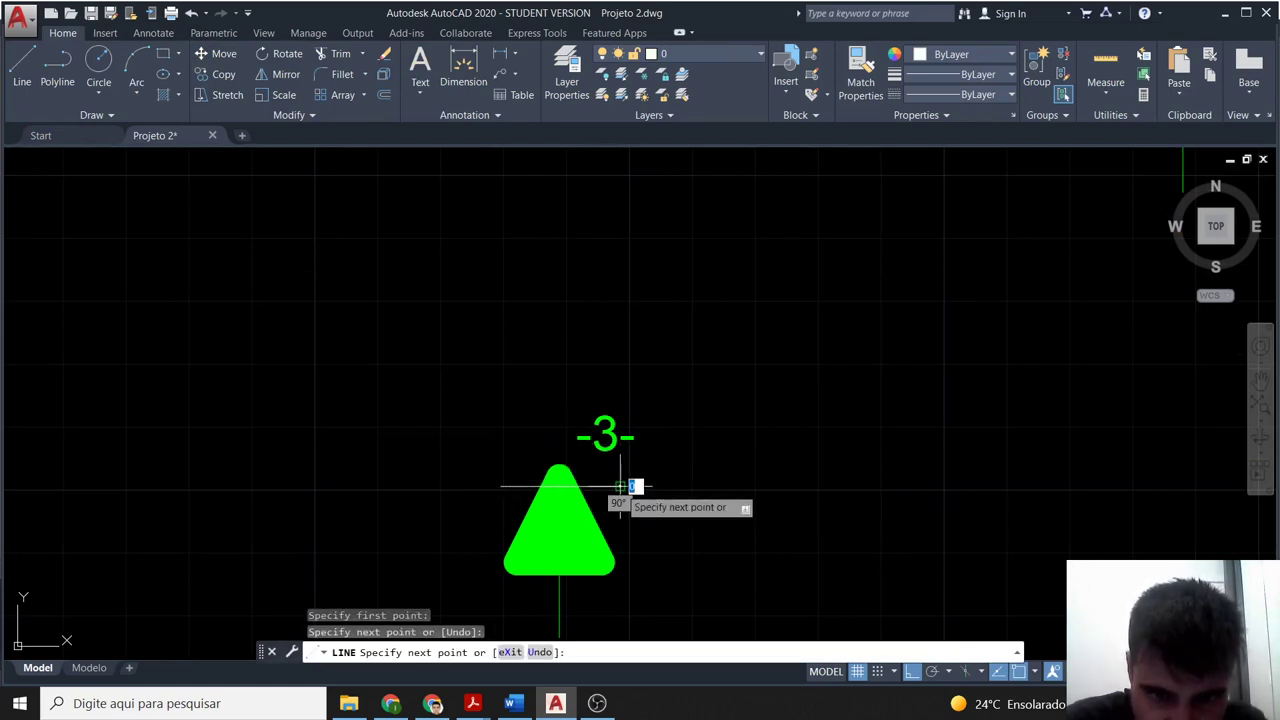
{"action": "key", "text": "Escape"}
Shift the horizontal line slightly left across the triangle.
{"action": "left_click", "coordinate": [590, 486]}
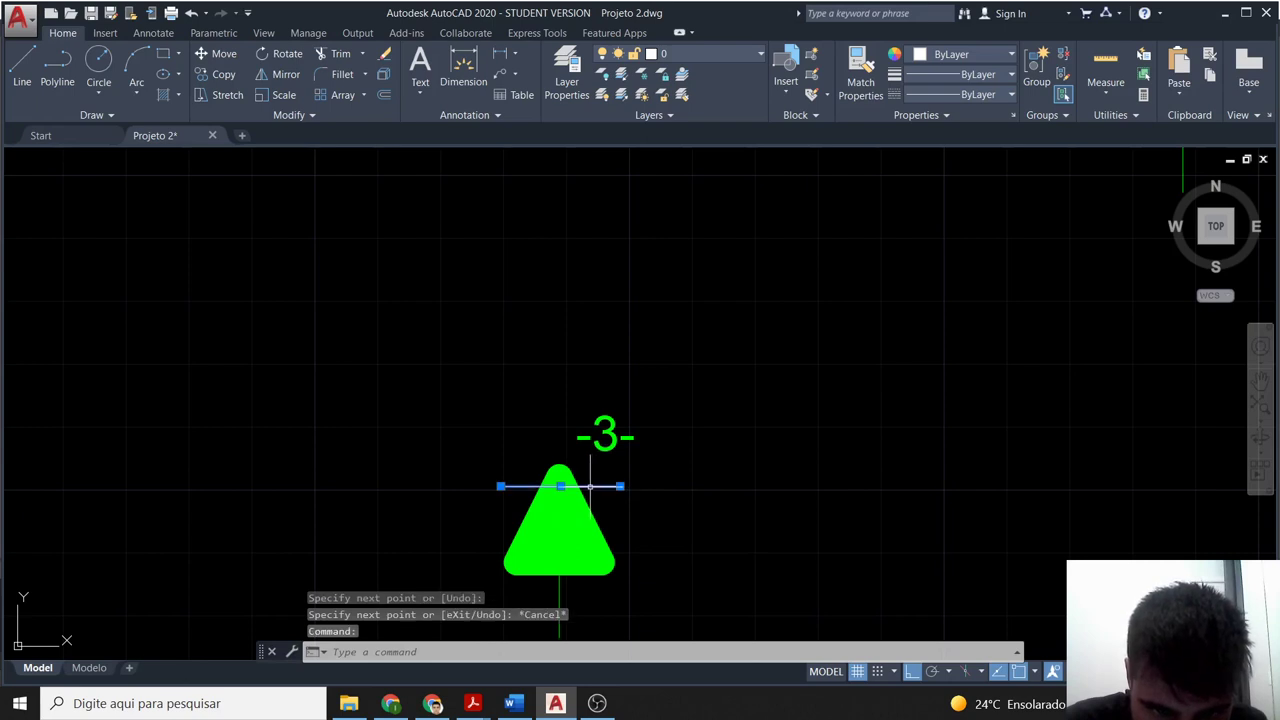
{"action": "key", "text": "Escape"}
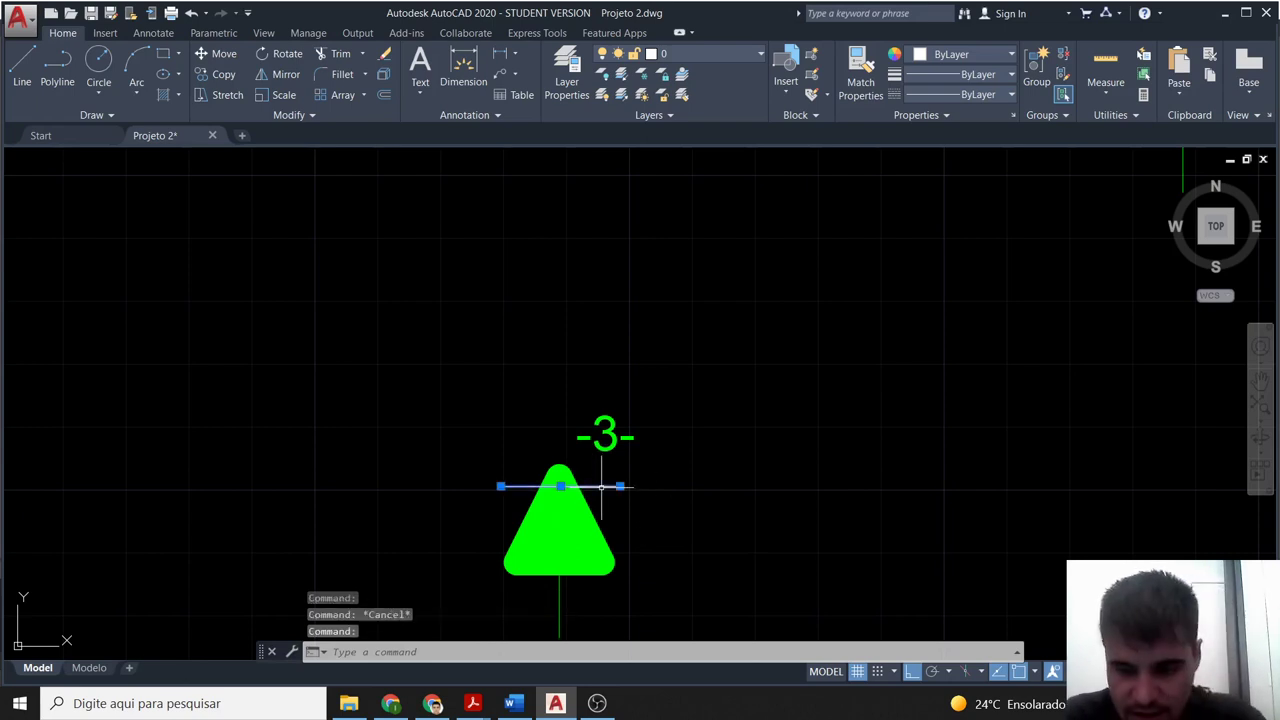
{"action": "type", "text": "m"}
{"action": "key", "text": "Return"}
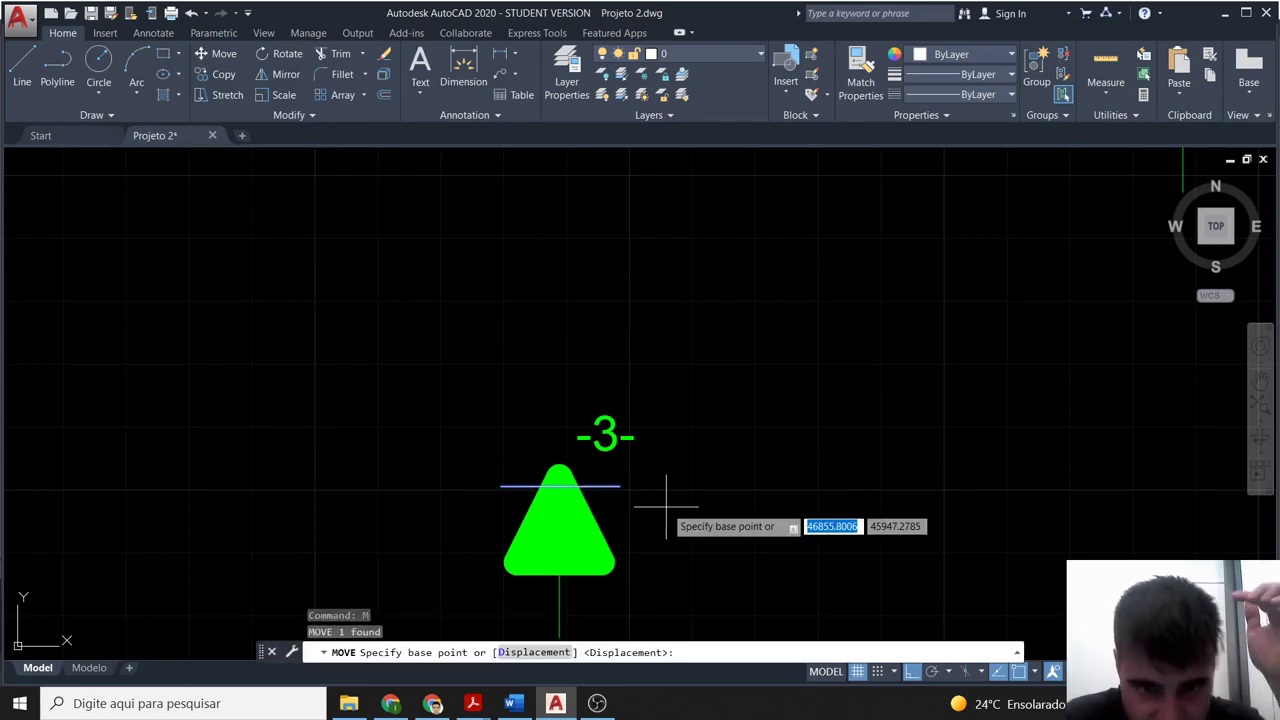
{"action": "left_click", "coordinate": [529, 487]}
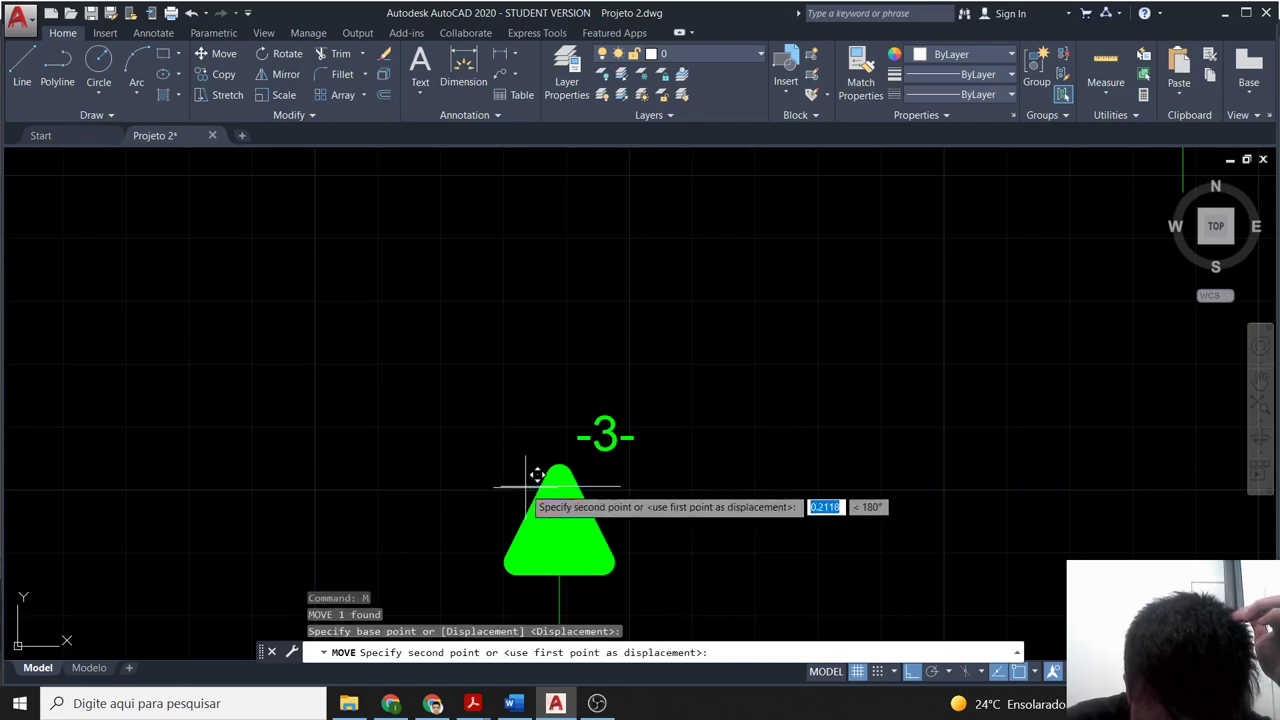
{"action": "left_click", "coordinate": [519, 488]}
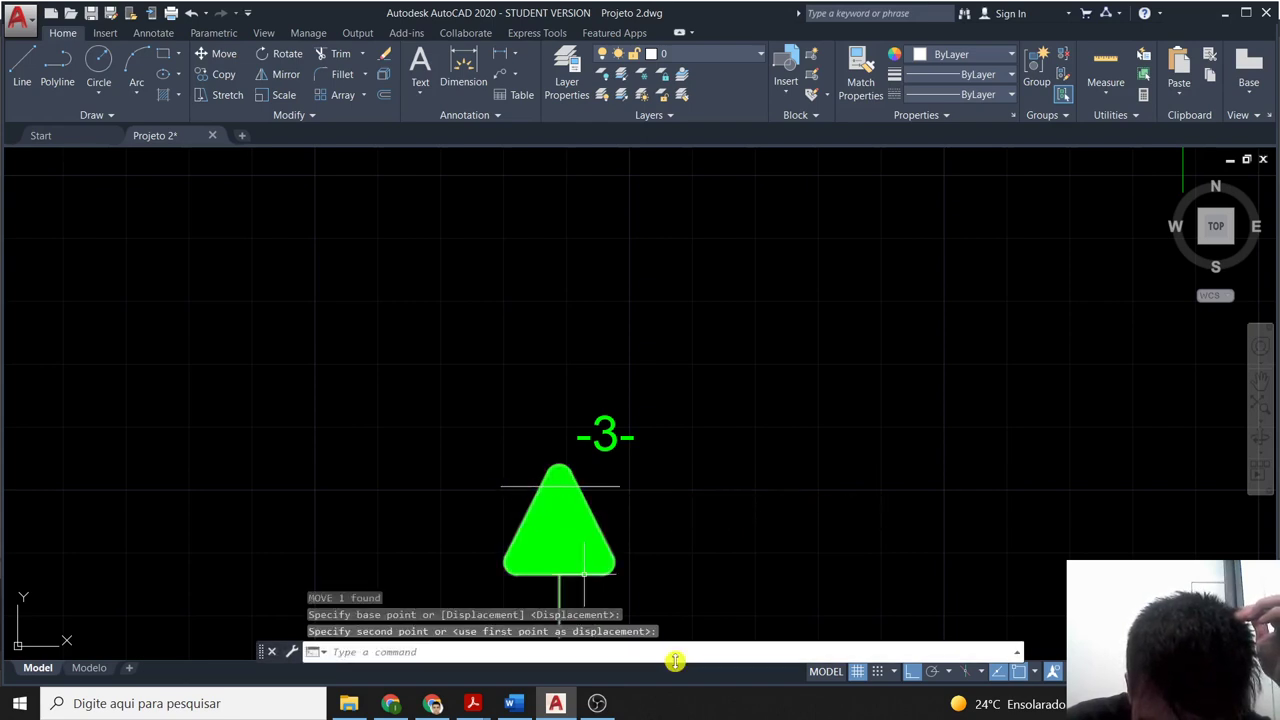
{"action": "left_click", "coordinate": [603, 485]}
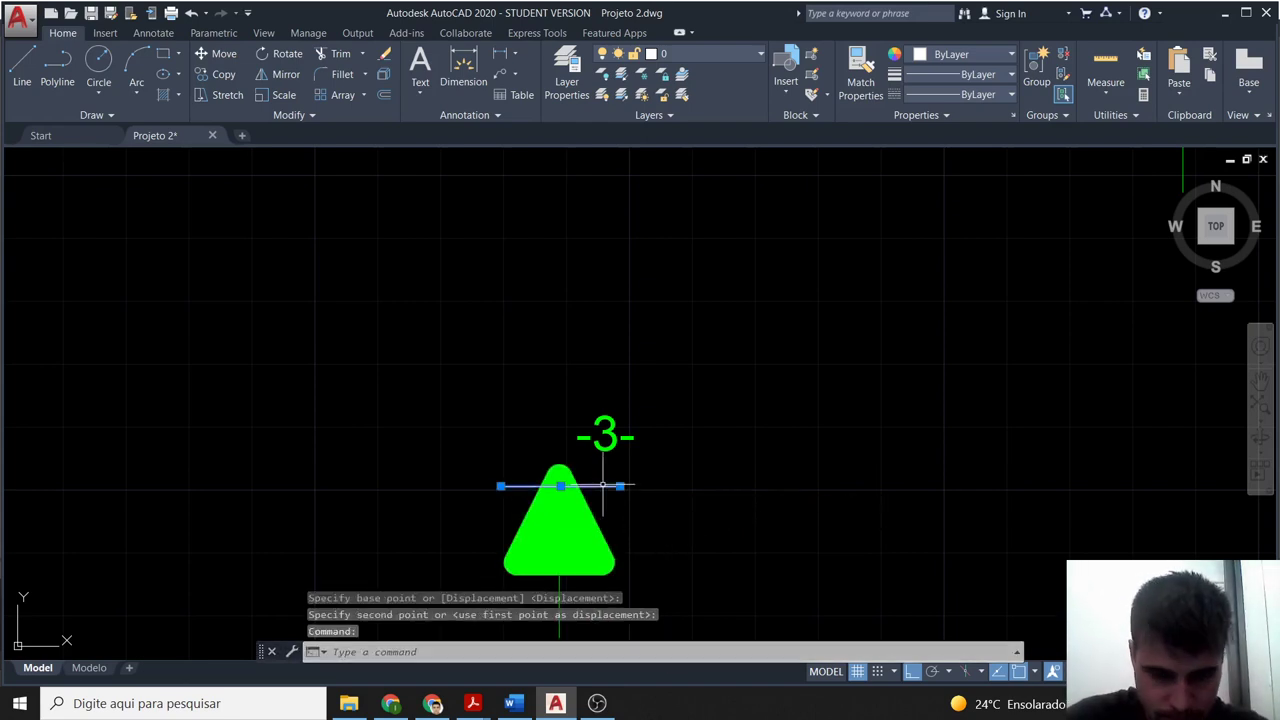
Offset the horizontal line just below itself and select both lines.
{"action": "type", "text": "o"}
{"action": "key", "text": "Return"}
{"action": "left_click", "coordinate": [602, 486]}
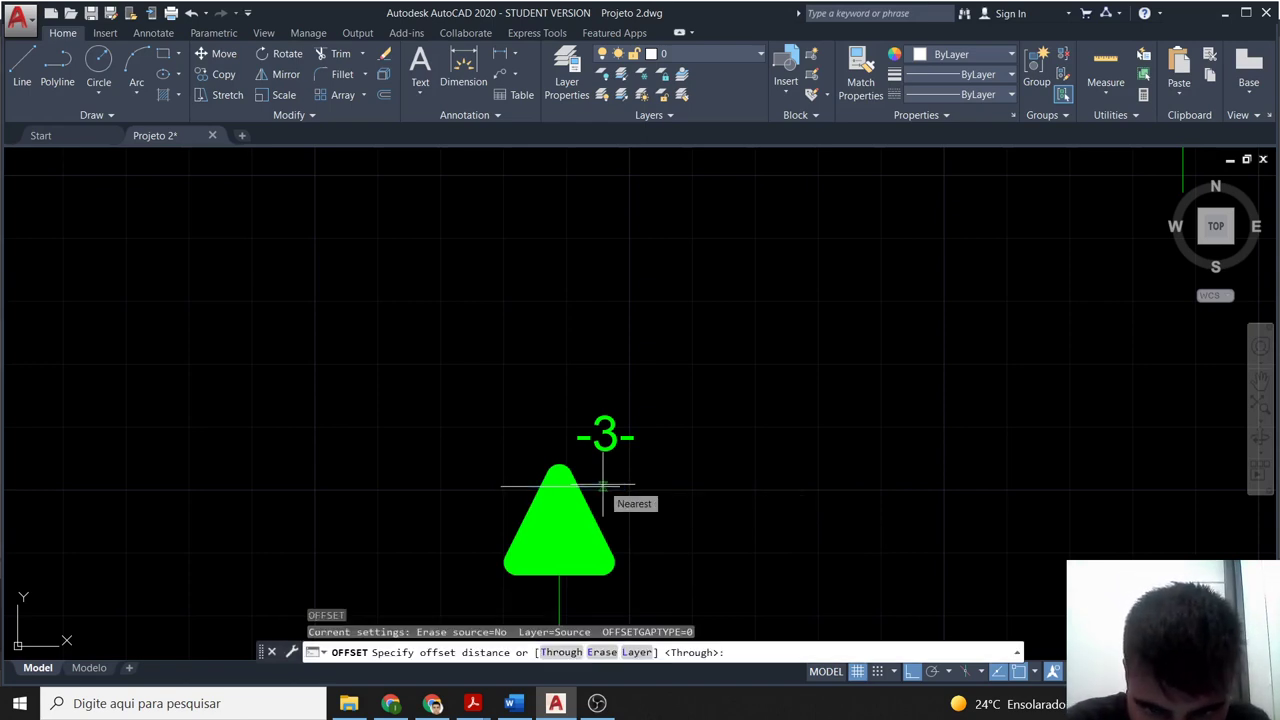
{"action": "key", "text": "Escape"}
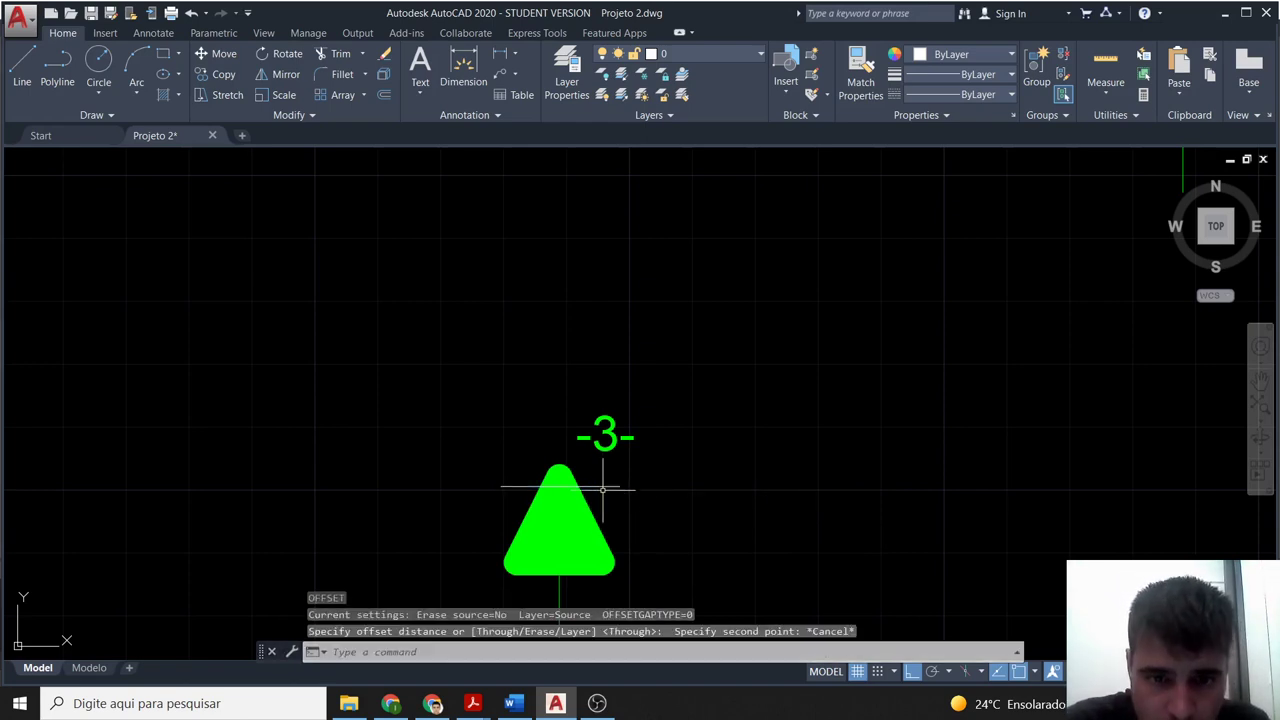
{"action": "left_click", "coordinate": [605, 486]}
{"action": "type", "text": "o"}
{"action": "key", "text": "Return"}
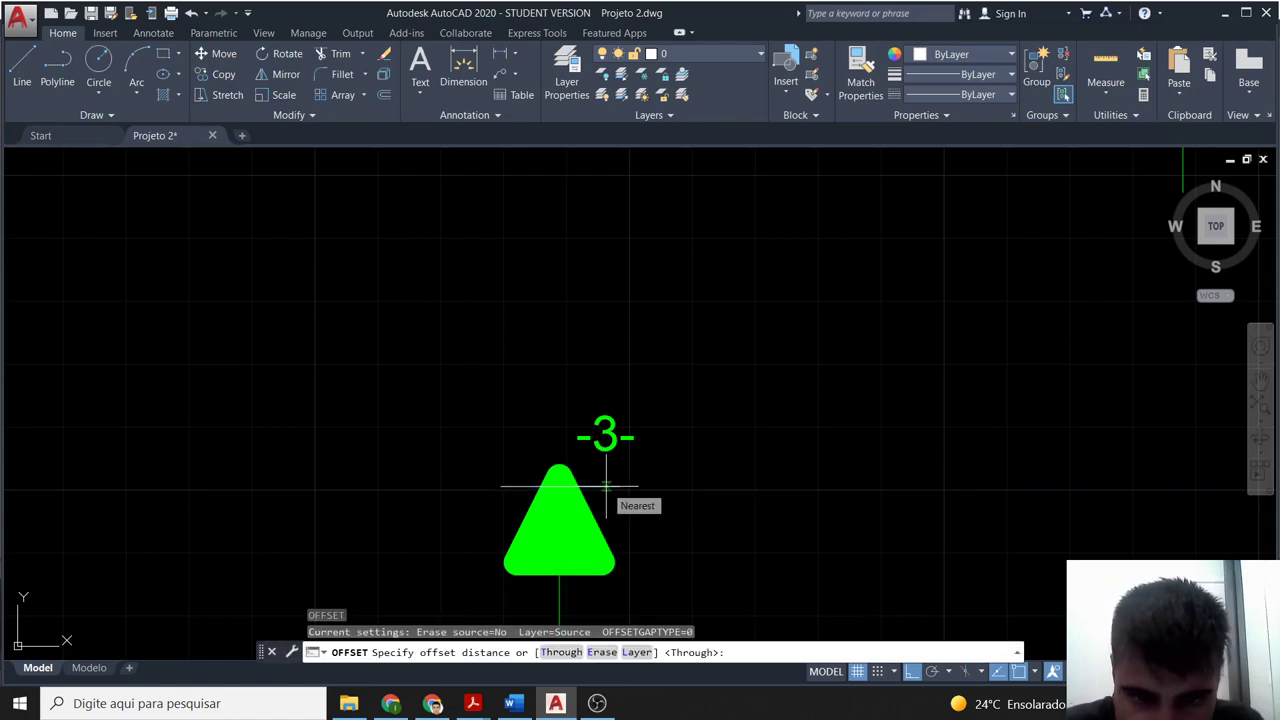
{"action": "key", "text": "Return"}
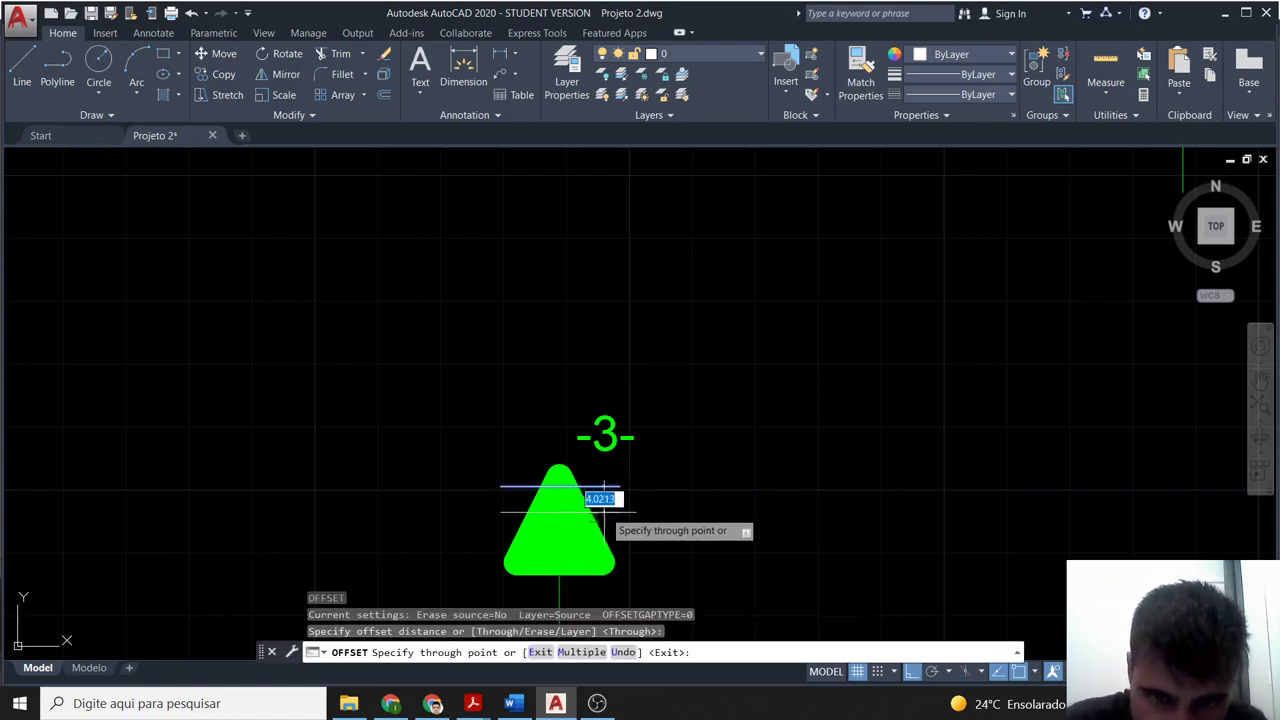
{"action": "left_click", "coordinate": [603, 502]}
{"action": "key", "text": "Escape"}
{"action": "left_click_drag", "start_coordinate": [620, 478], "coordinate": [596, 502]}
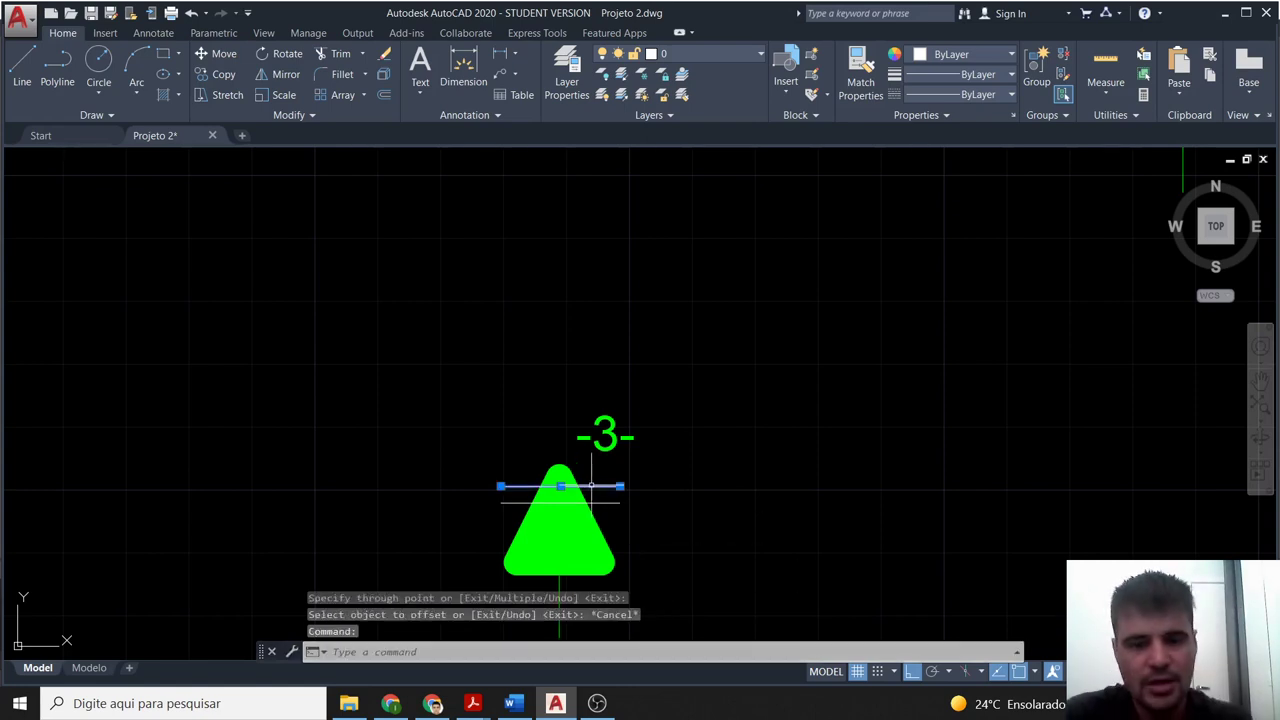
{"action": "left_click", "coordinate": [703, 66]}
Put the two new horizontal lines on the symbol's layer.
{"action": "left_click", "coordinate": [689, 117]}
{"action": "key", "text": "Escape"}
{"action": "scroll", "coordinate": [767, 463], "scroll_direction": "down", "scroll_amount": 2}
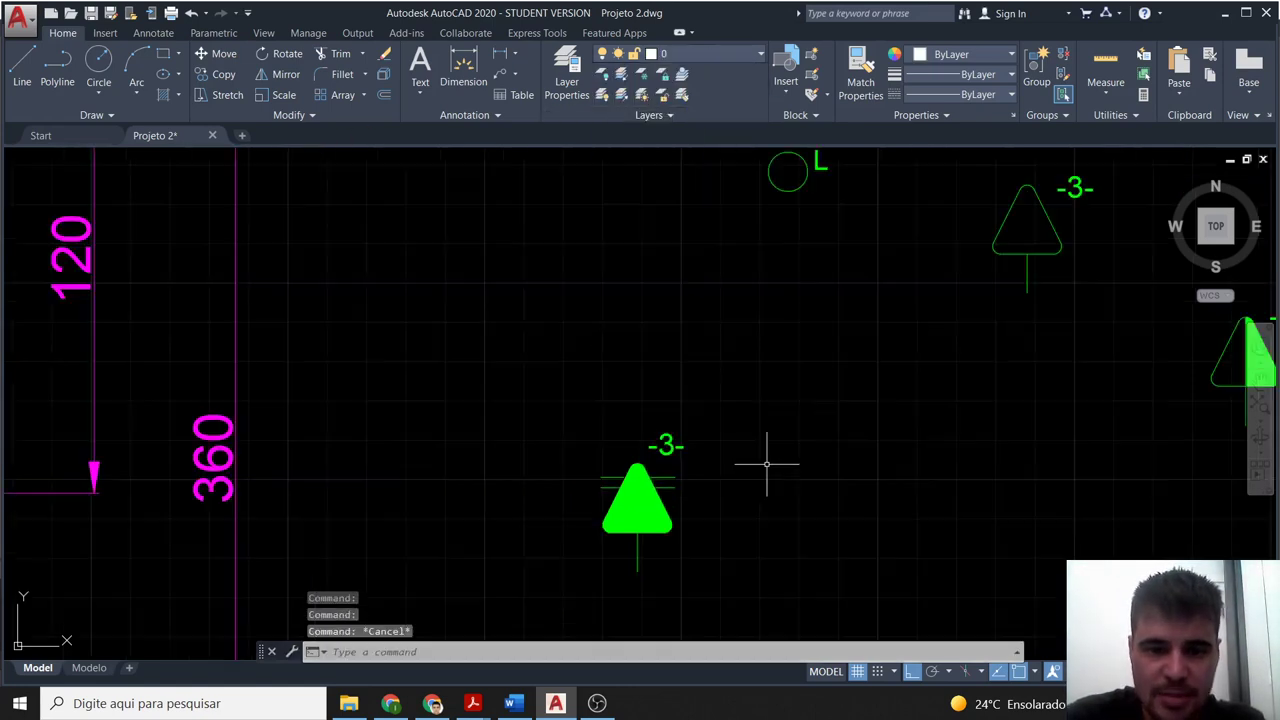
{"action": "scroll", "coordinate": [773, 469], "scroll_direction": "down", "scroll_amount": 2}
Copy the -3- triangle symbol and paste it into the top room of the plan.
{"action": "middle_click_drag", "start_coordinate": [782, 521], "coordinate": [818, 505]}
{"action": "left_click", "coordinate": [777, 518]}
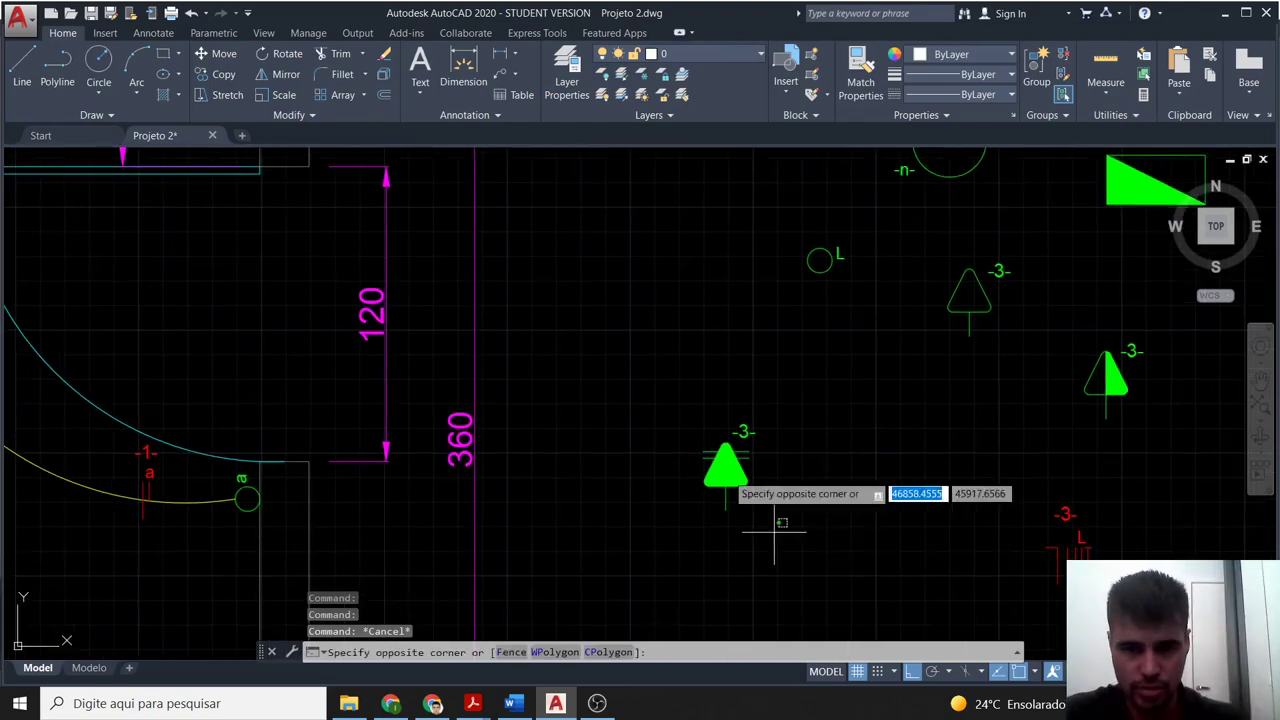
{"action": "key", "text": "ctrl+c"}
{"action": "scroll", "coordinate": [672, 366], "scroll_direction": "down", "scroll_amount": 4}
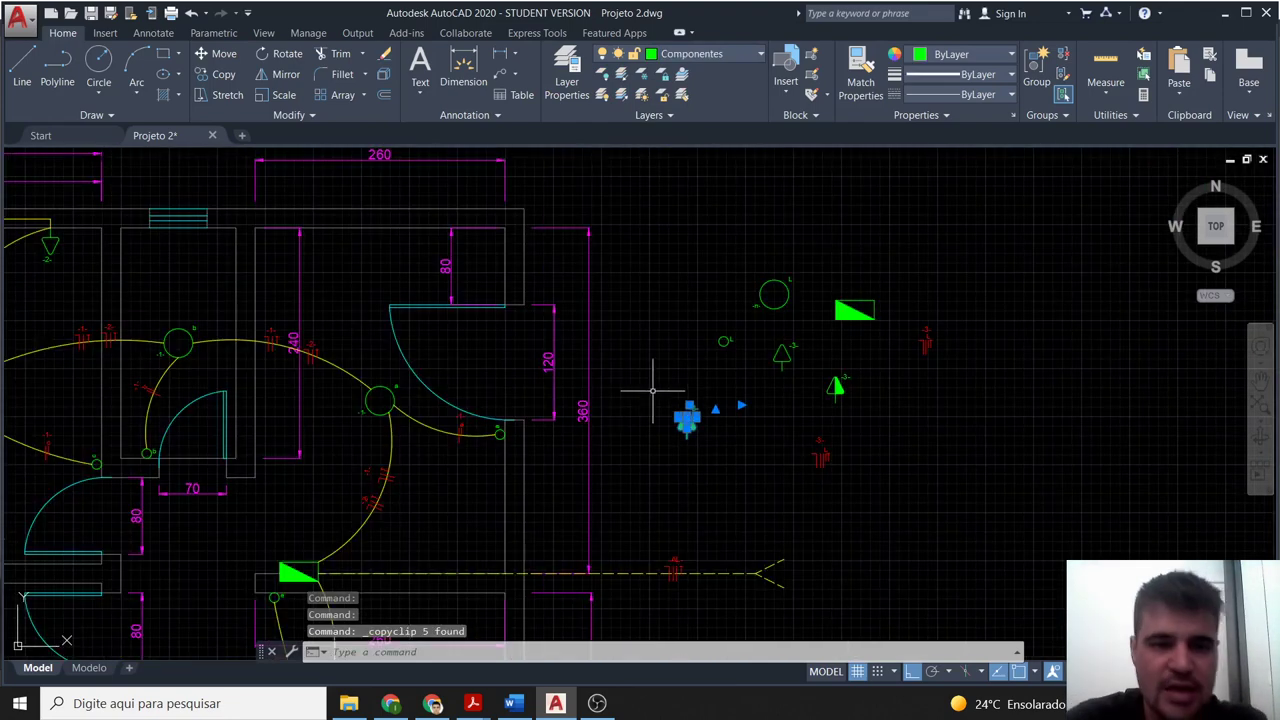
{"action": "middle_click_drag", "start_coordinate": [377, 341], "coordinate": [738, 421]}
{"action": "scroll", "coordinate": [503, 354], "scroll_direction": "up", "scroll_amount": 2}
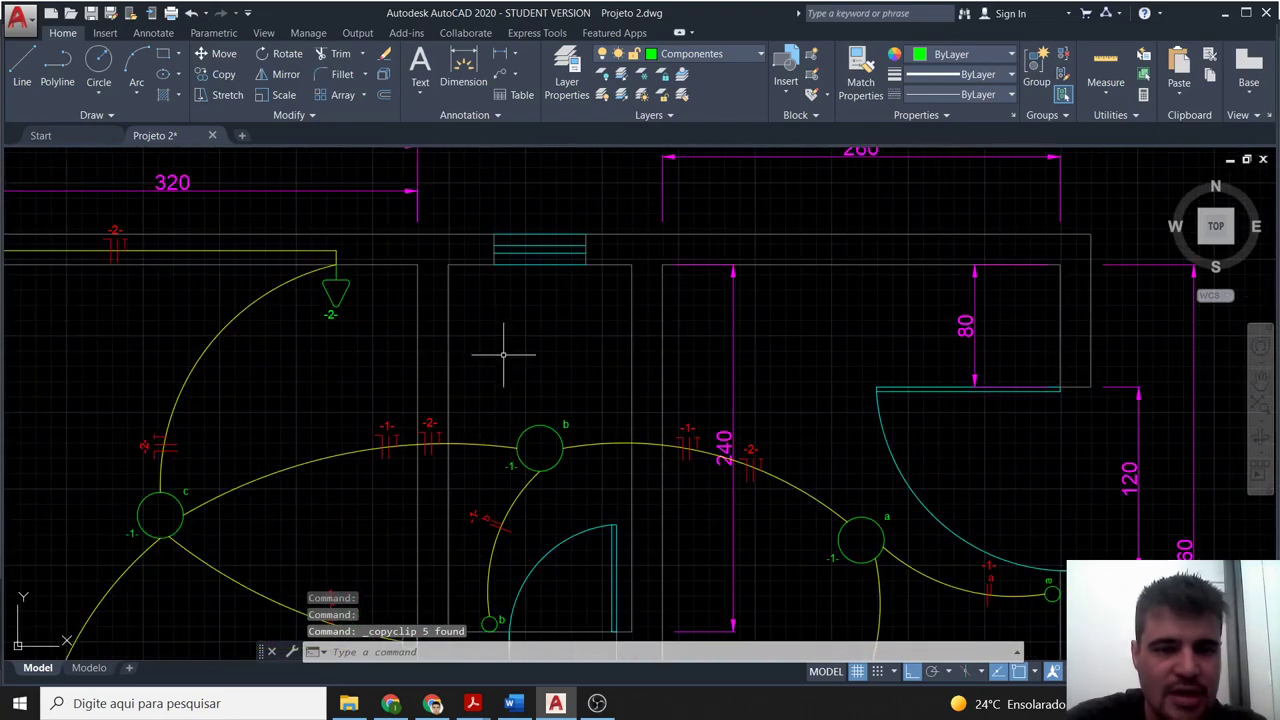
{"action": "middle_click_drag", "start_coordinate": [499, 339], "coordinate": [577, 363]}
{"action": "scroll", "coordinate": [557, 363], "scroll_direction": "up", "scroll_amount": 4}
{"action": "type", "text": "F"}
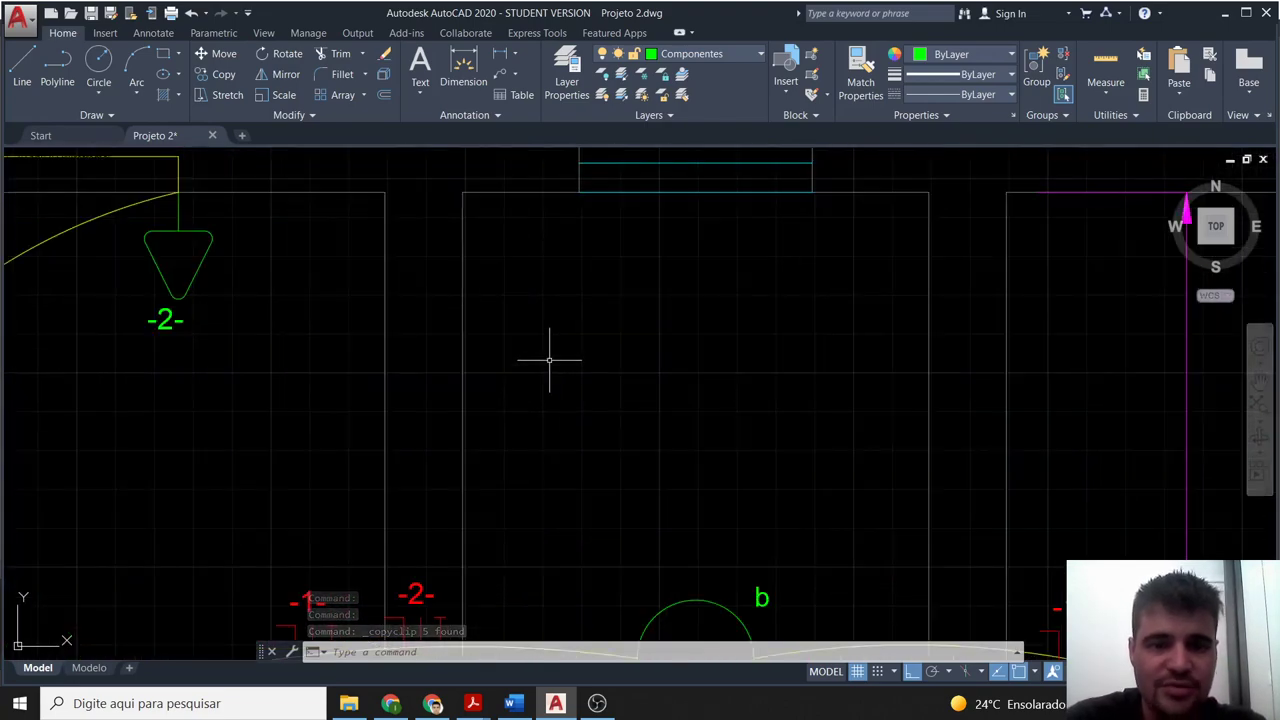
{"action": "key", "text": "Escape"}
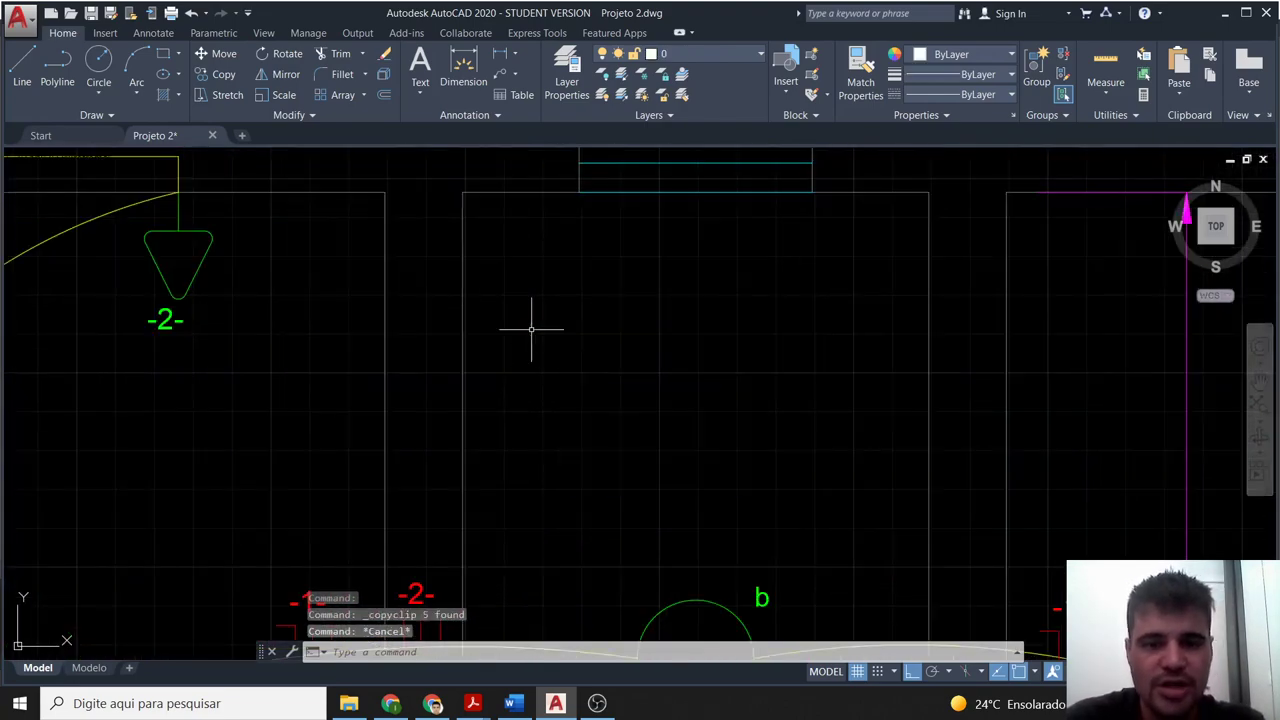
{"action": "key", "text": "ctrl+v"}
Drop the pasted -3- symbol in the room and rotate it 270°.
{"action": "left_click", "coordinate": [543, 378]}
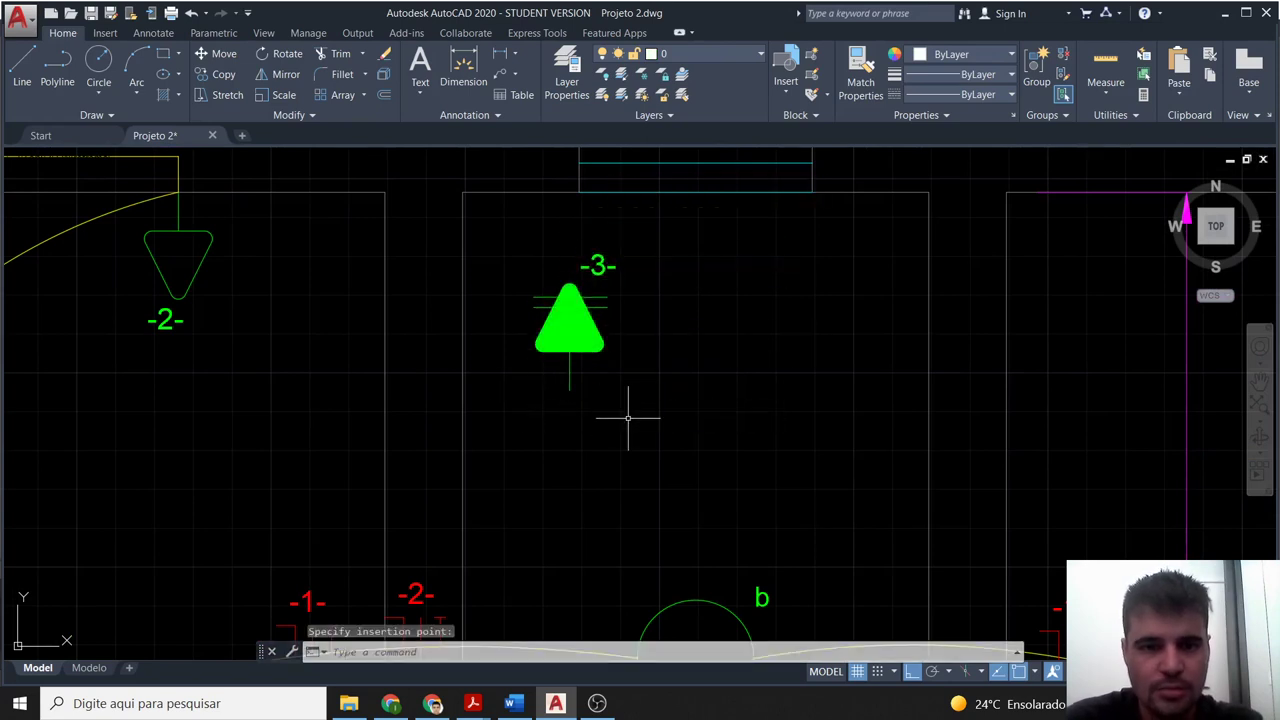
{"action": "left_click", "coordinate": [626, 417]}
{"action": "left_click", "coordinate": [564, 305]}
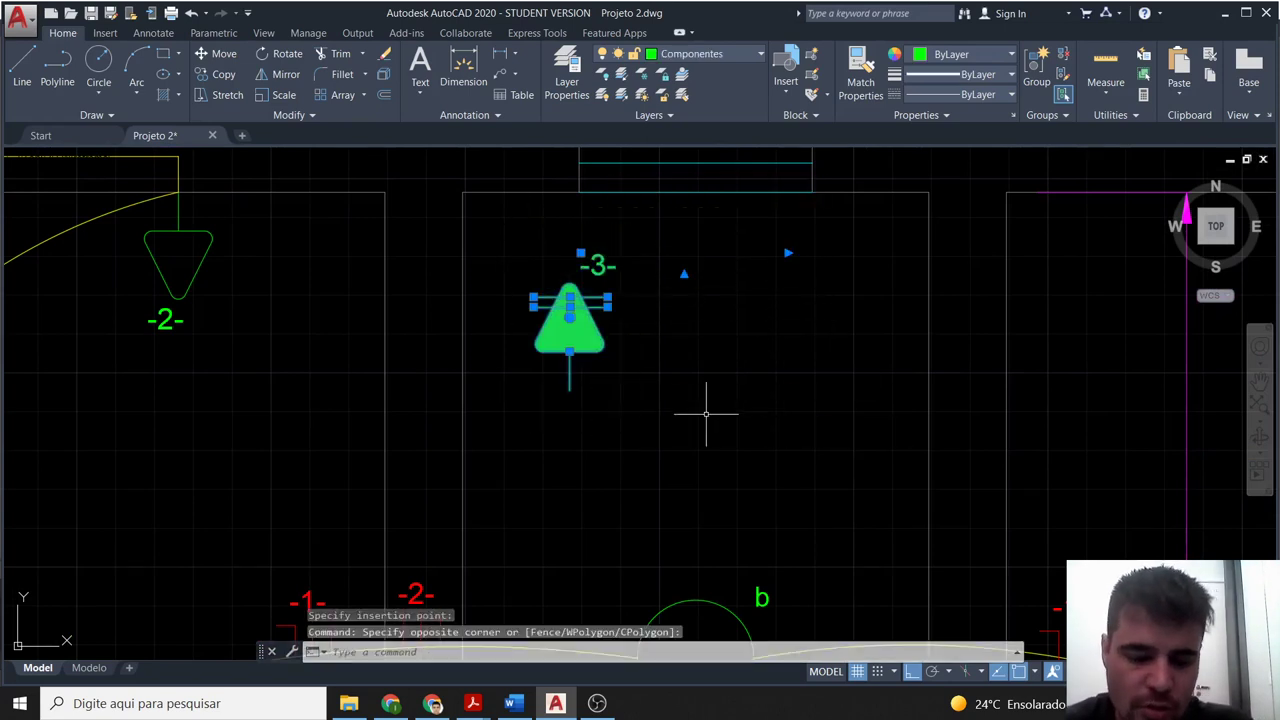
{"action": "type", "text": "ro"}
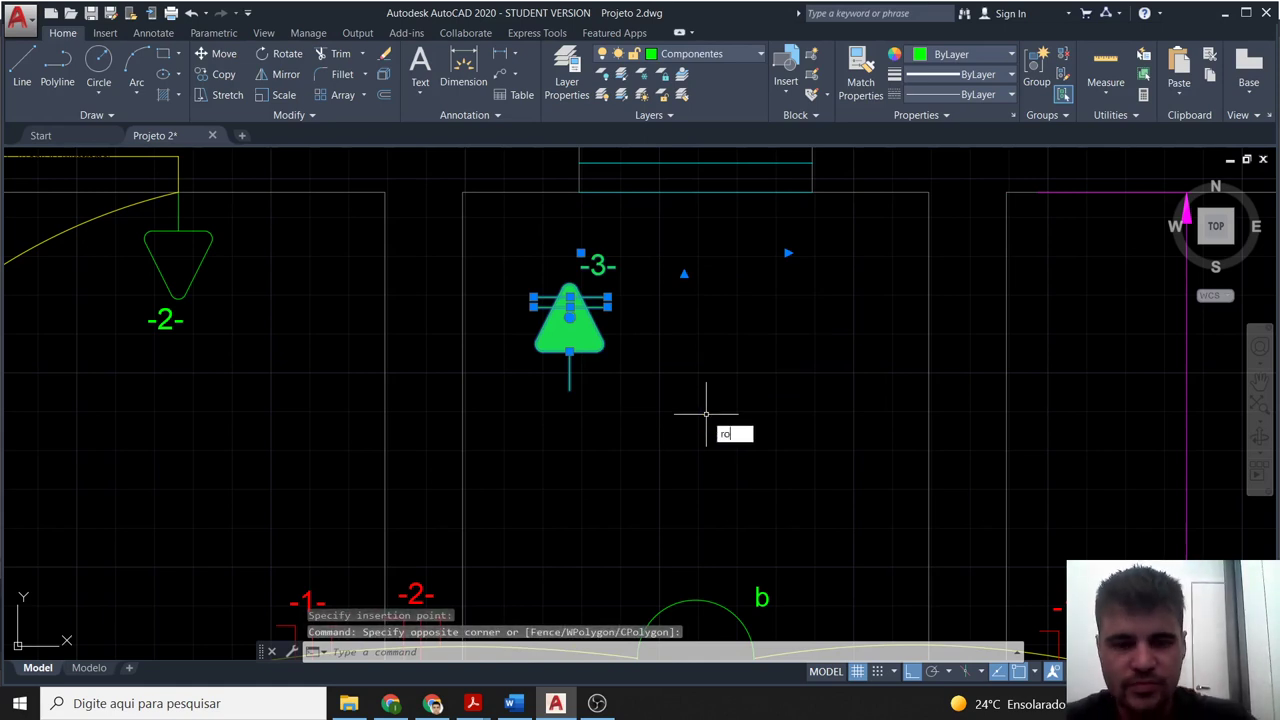
{"action": "key", "text": "Return"}
{"action": "left_click", "coordinate": [569, 389]}
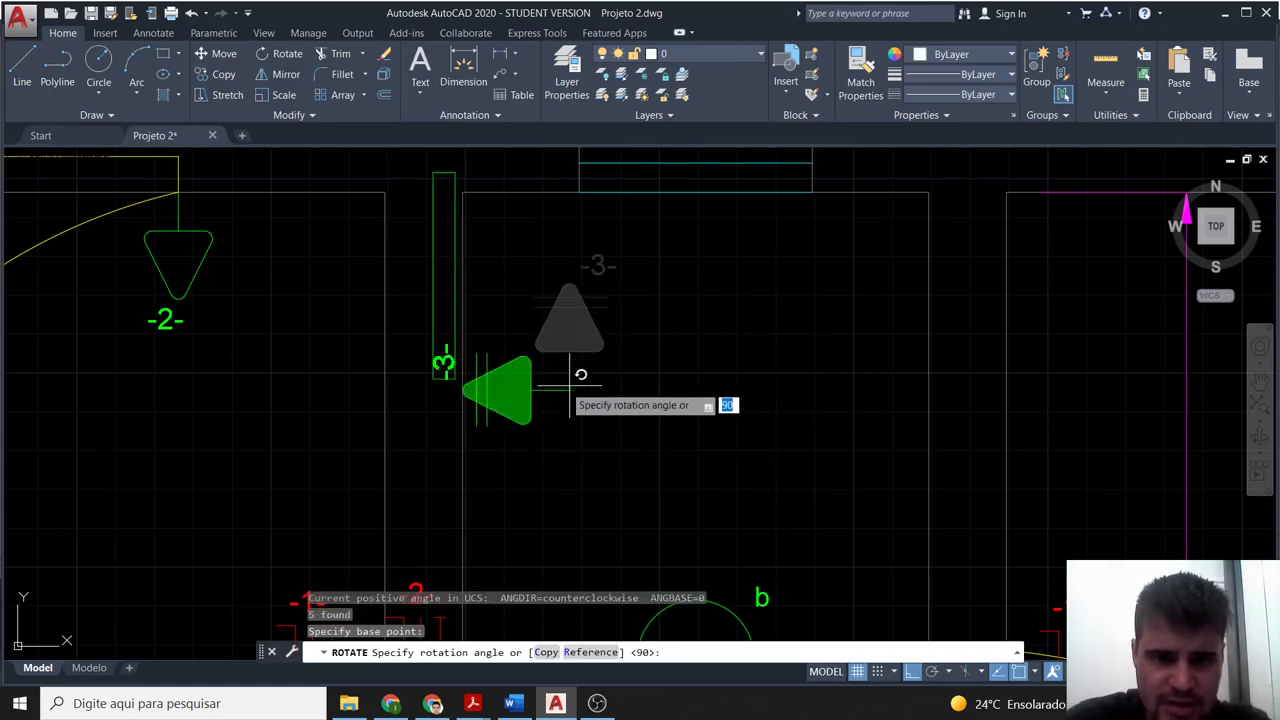
{"action": "type", "text": "270"}
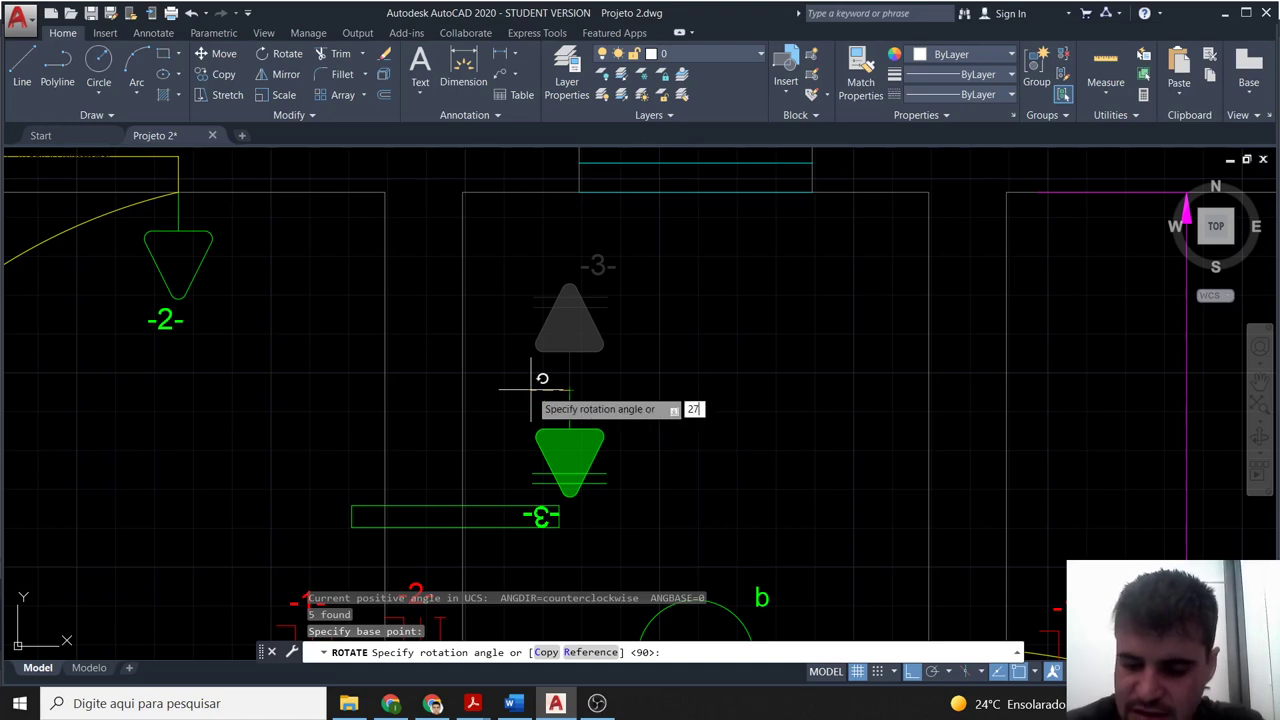
{"action": "key", "text": "Return"}
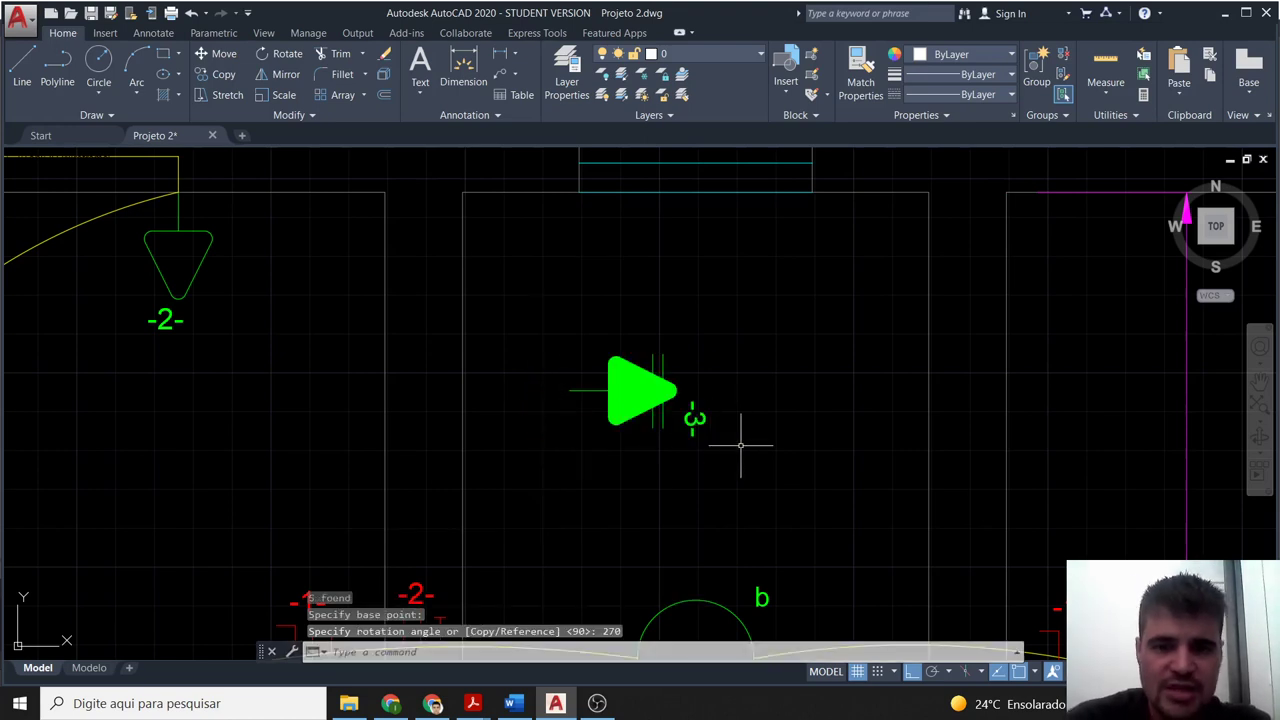
Move the rotated symbol up near the room's top wall, then zoom out.
{"action": "left_click", "coordinate": [741, 445]}
{"action": "left_click", "coordinate": [580, 358]}
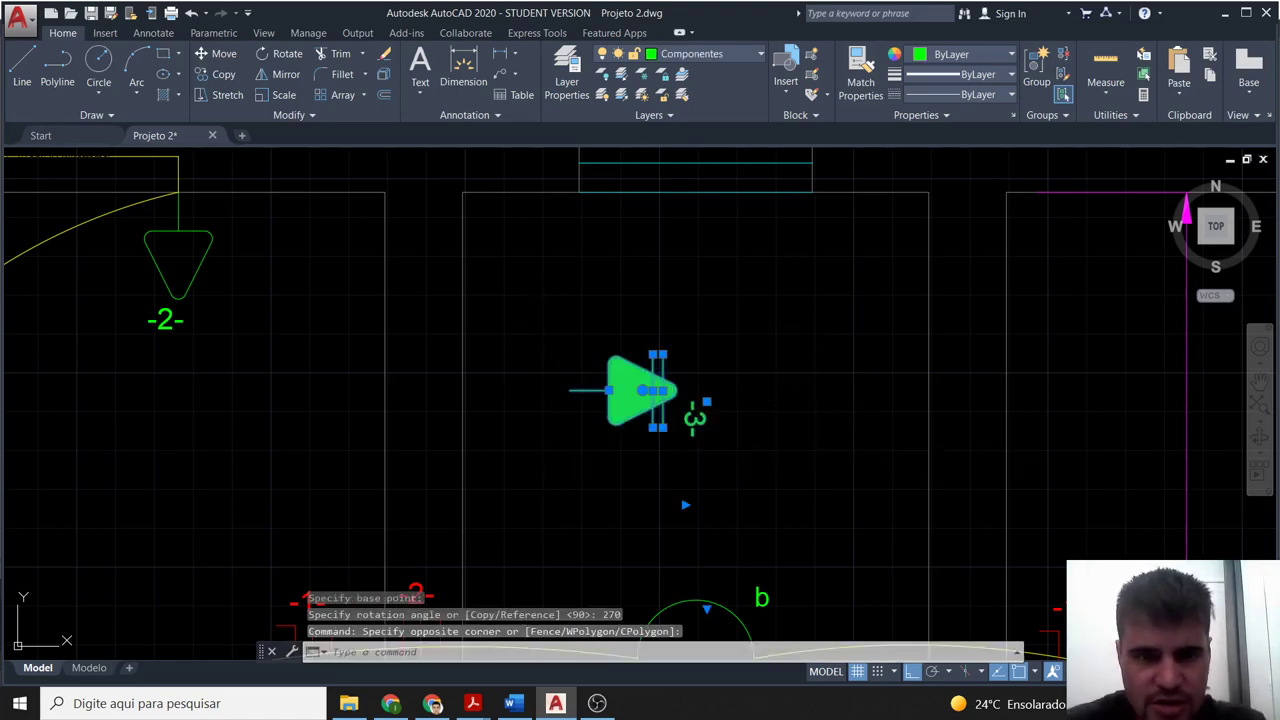
{"action": "type", "text": "m"}
{"action": "key", "text": "Return"}
{"action": "left_click", "coordinate": [569, 390]}
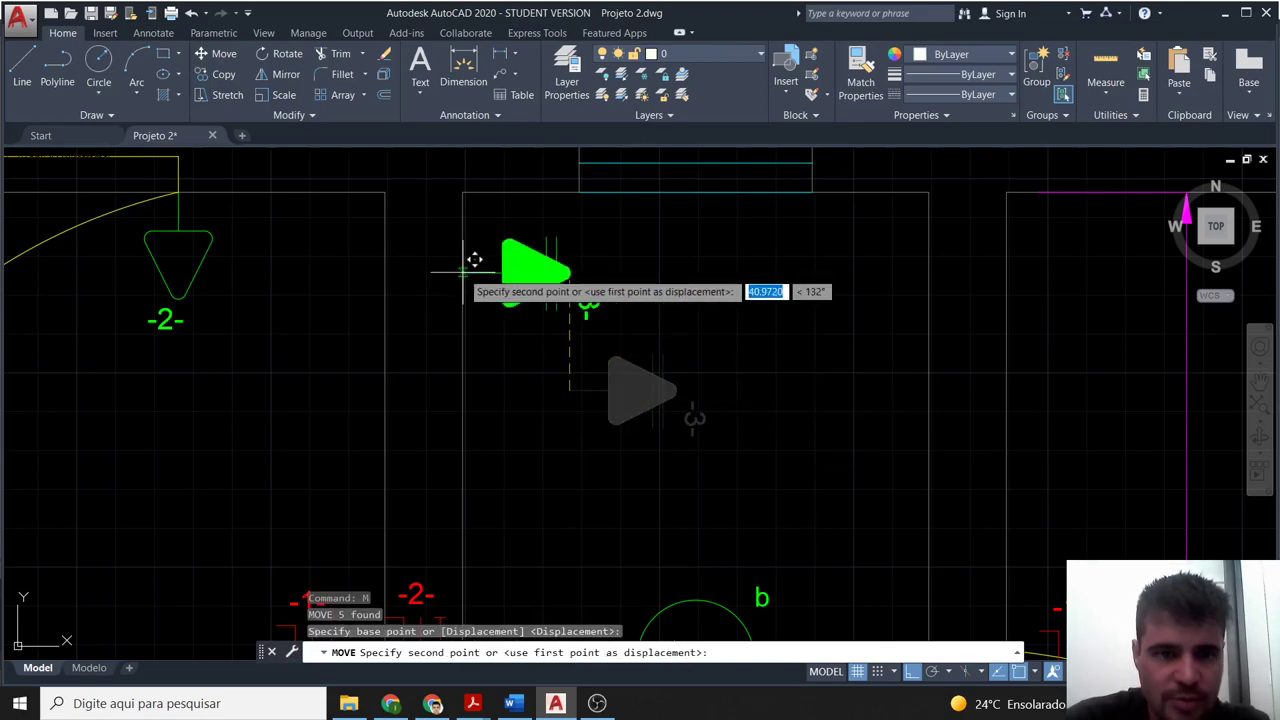
{"action": "left_click", "coordinate": [468, 322]}
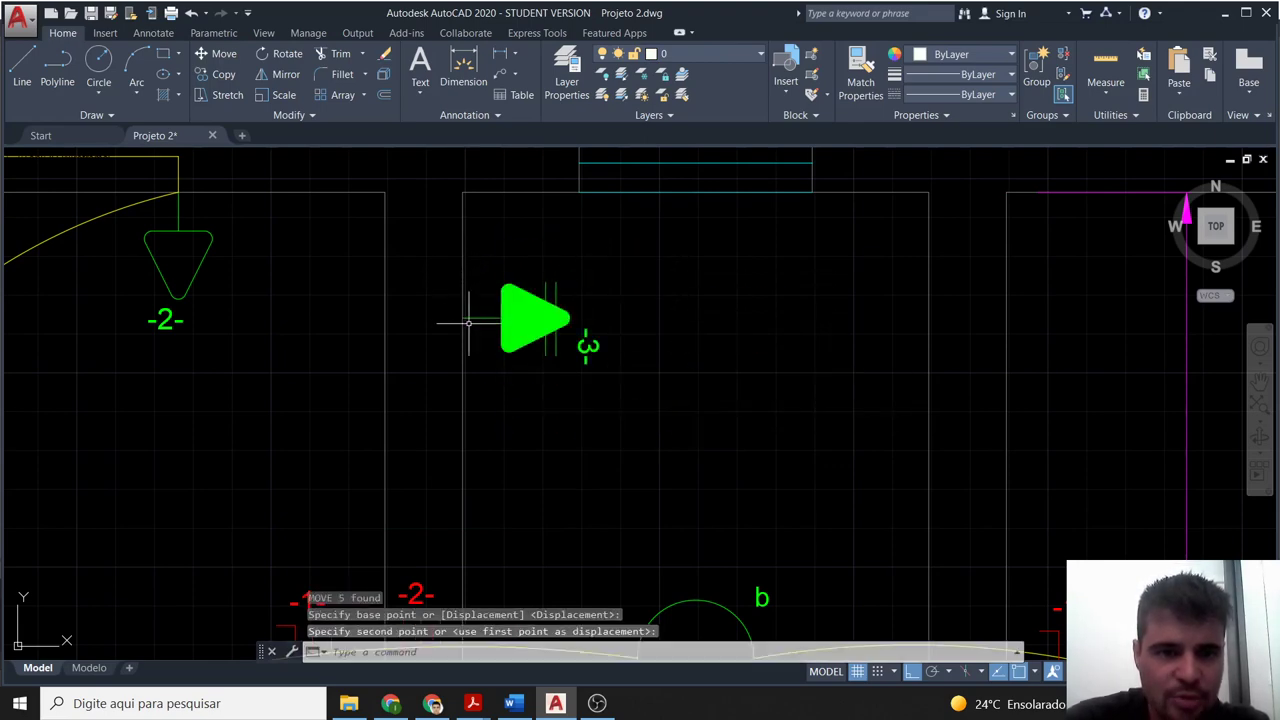
{"action": "scroll", "coordinate": [676, 402], "scroll_direction": "down", "scroll_amount": 2}
{"action": "scroll", "coordinate": [697, 447], "scroll_direction": "down", "scroll_amount": 2}
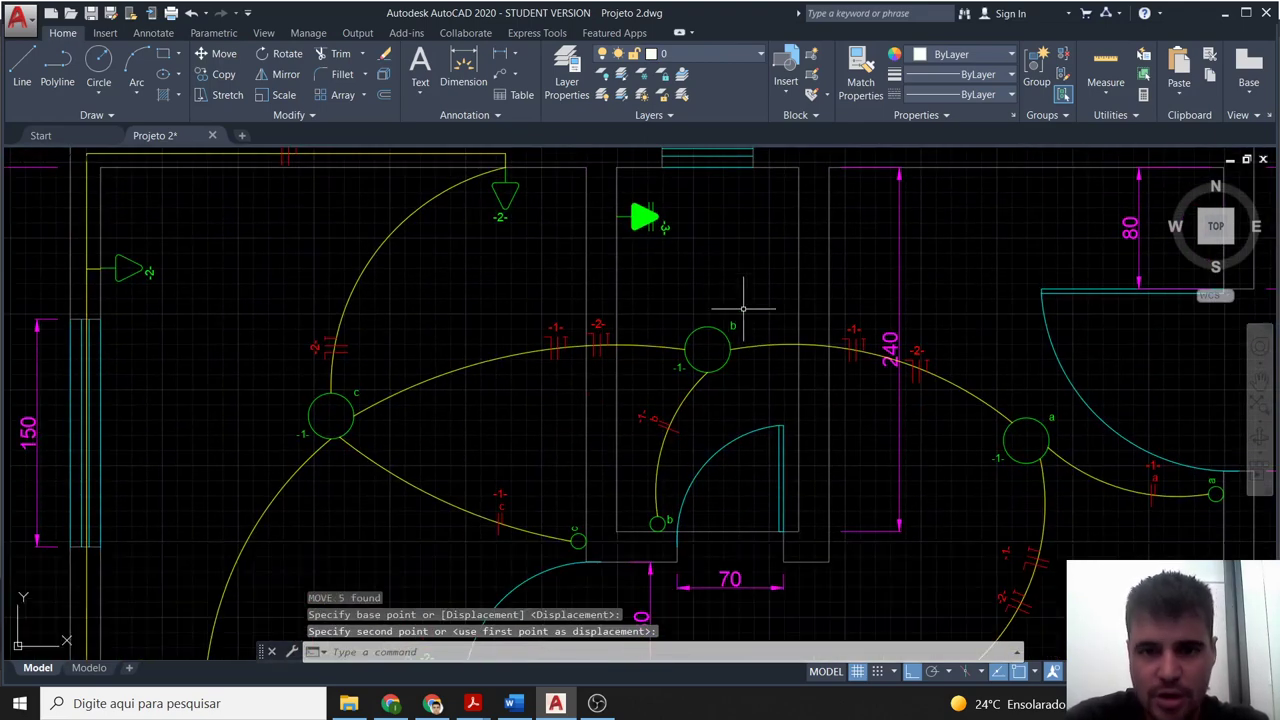
{"action": "scroll", "coordinate": [845, 522], "scroll_direction": "down", "scroll_amount": 1}
{"action": "scroll", "coordinate": [820, 500], "scroll_direction": "down", "scroll_amount": 1}
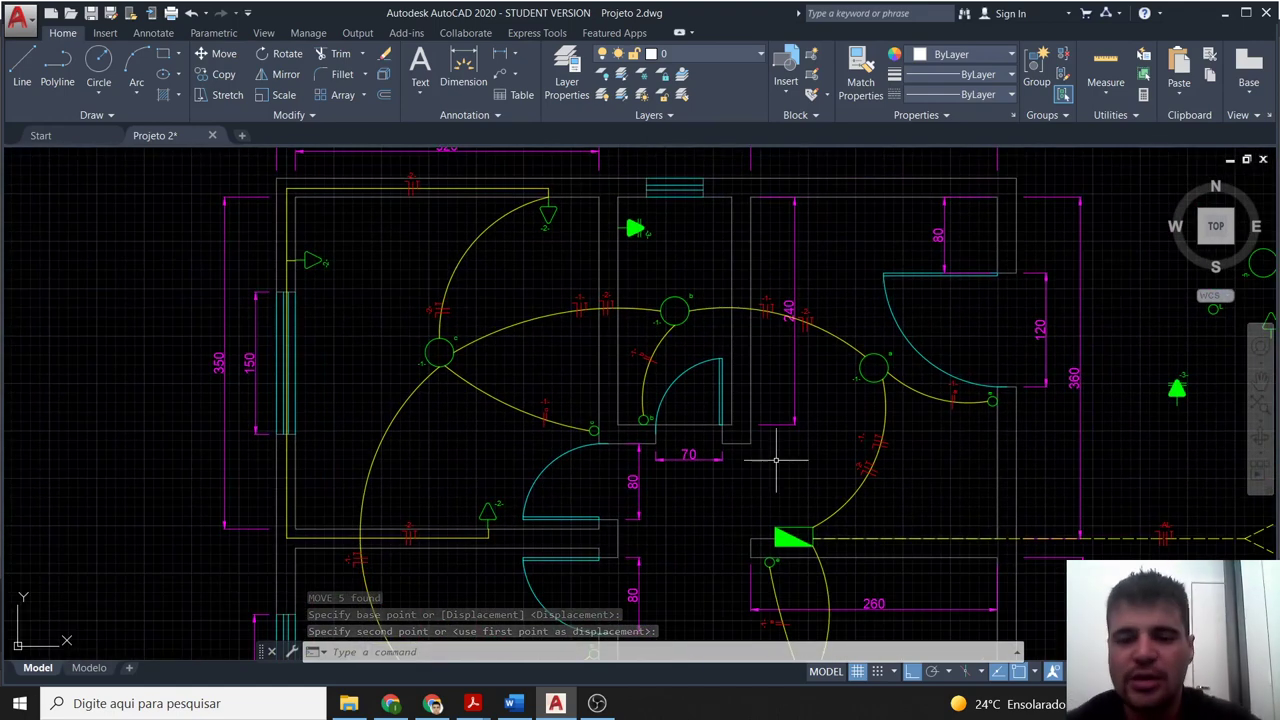
Pick the Arc tool from the Draw panel to begin a new conduit.
{"action": "left_click", "coordinate": [650, 229]}
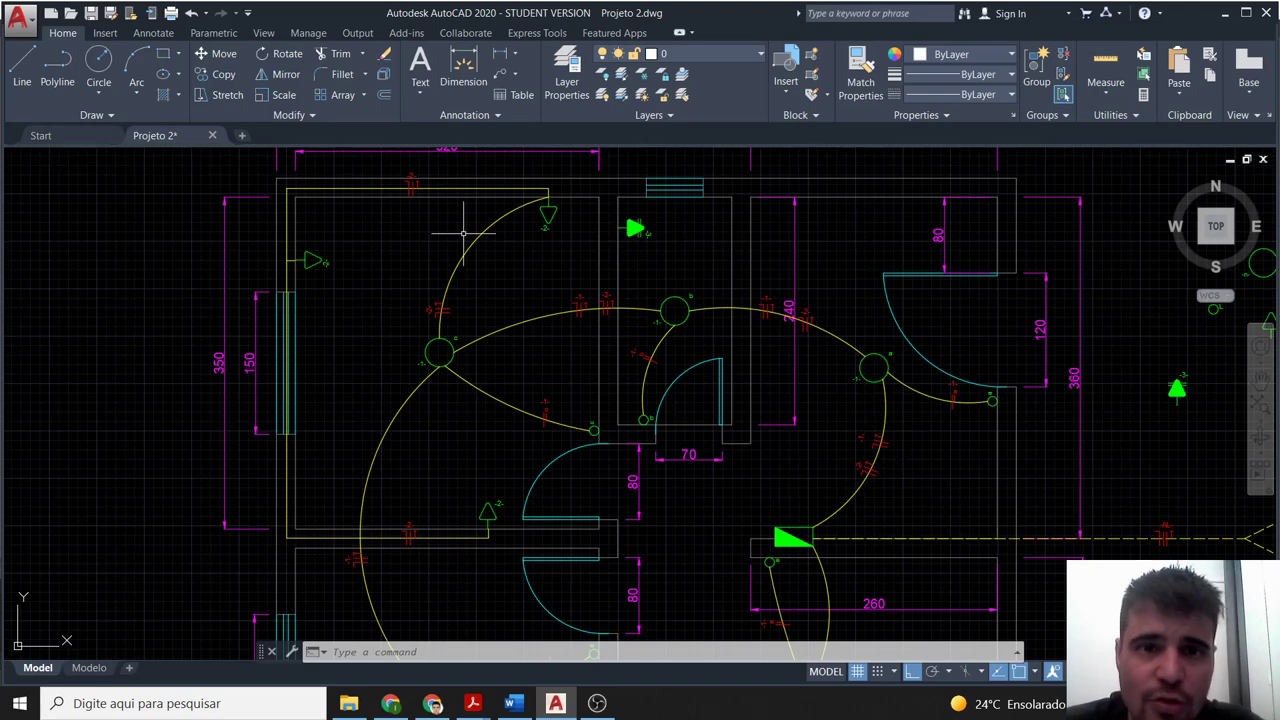
Make Eletroduto the current layer and turn off Ortho mode for arc drawing.
{"action": "left_click", "coordinate": [125, 58]}
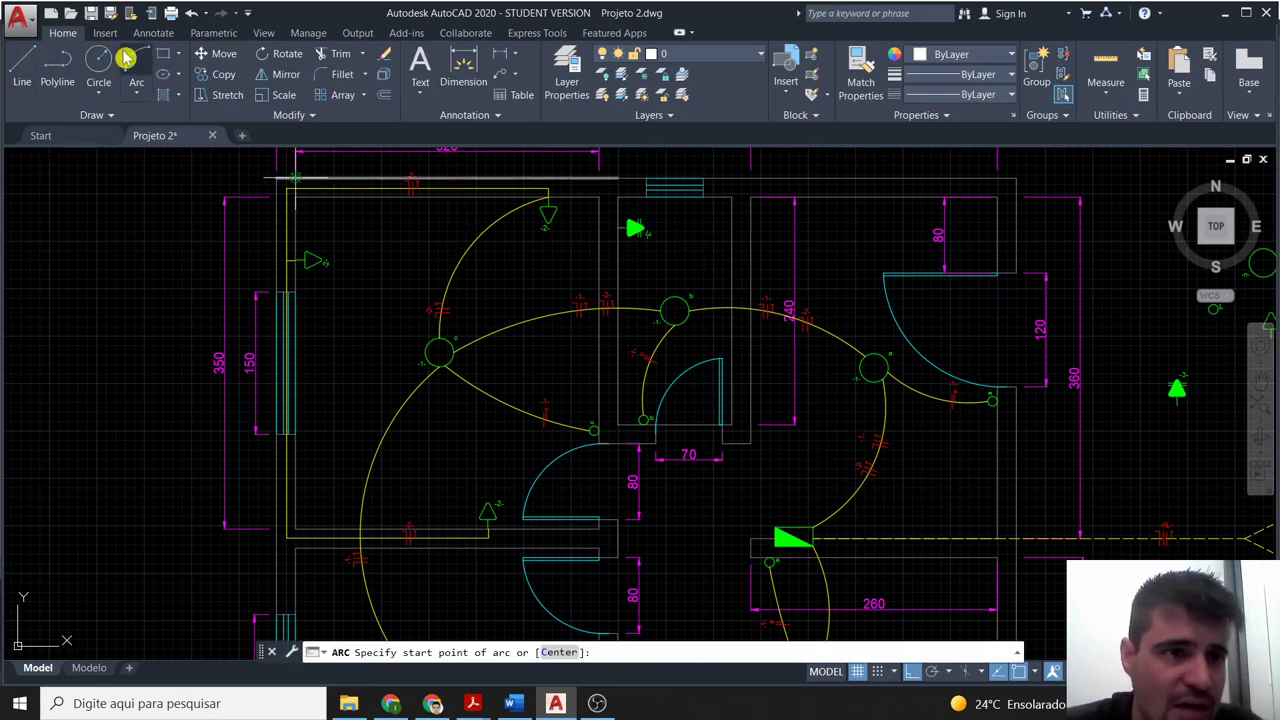
{"action": "left_click", "coordinate": [141, 68]}
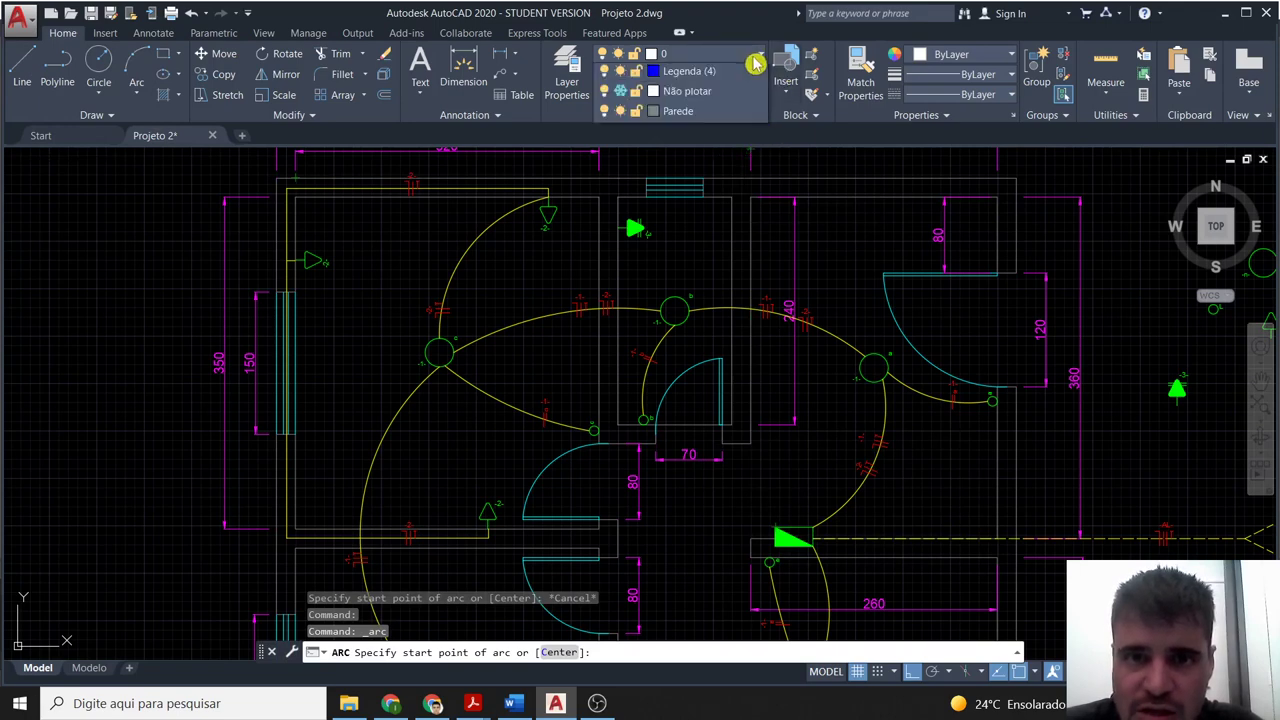
{"action": "left_click", "coordinate": [748, 55]}
{"action": "left_click", "coordinate": [726, 177]}
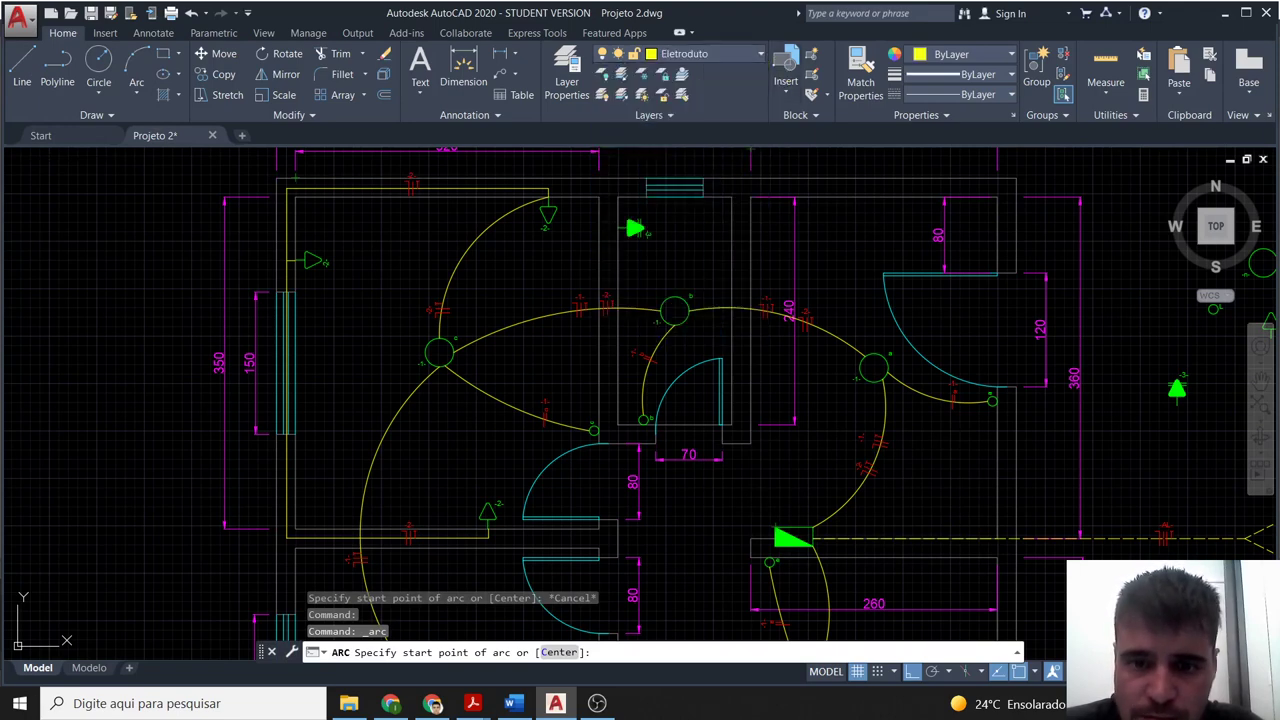
{"action": "left_click", "coordinate": [775, 528]}
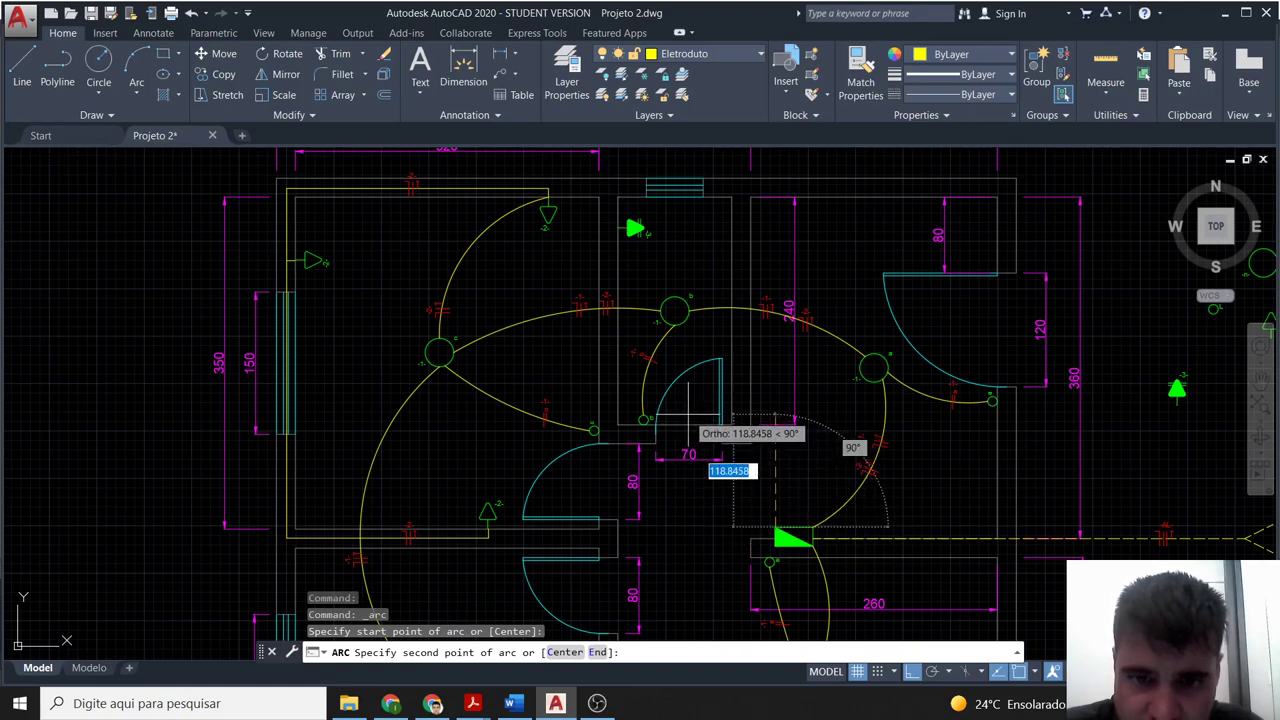
{"action": "left_click", "coordinate": [727, 428]}
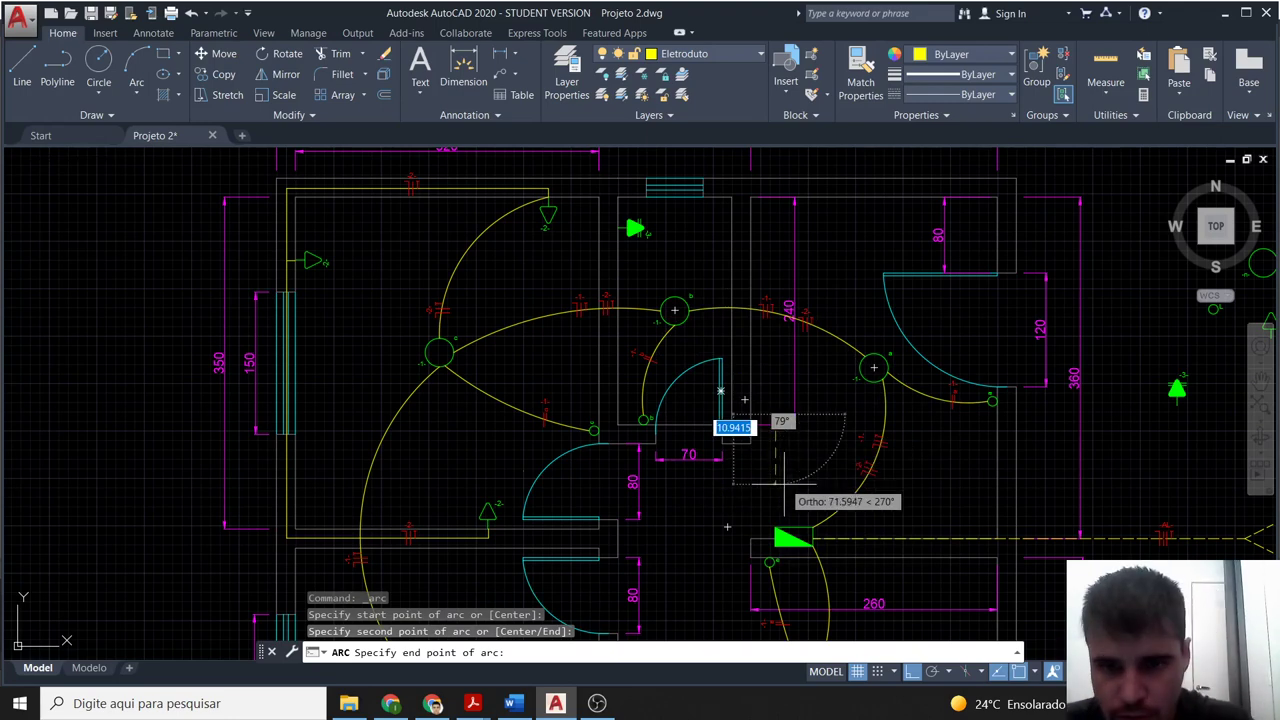
{"action": "key", "text": "Escape"}
{"action": "left_click", "coordinate": [914, 674]}
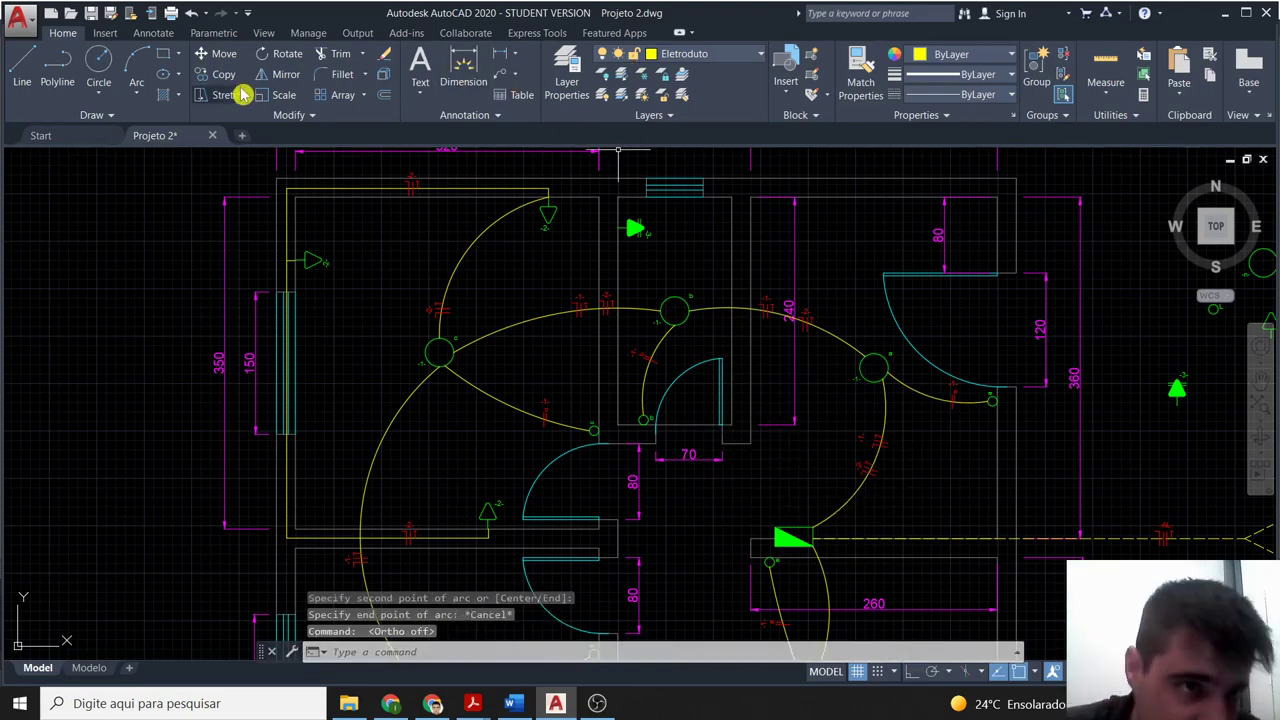
Draw two 3-point conduit arcs: switch symbol to ceiling light, and light to the new switch.
{"action": "left_click", "coordinate": [136, 68]}
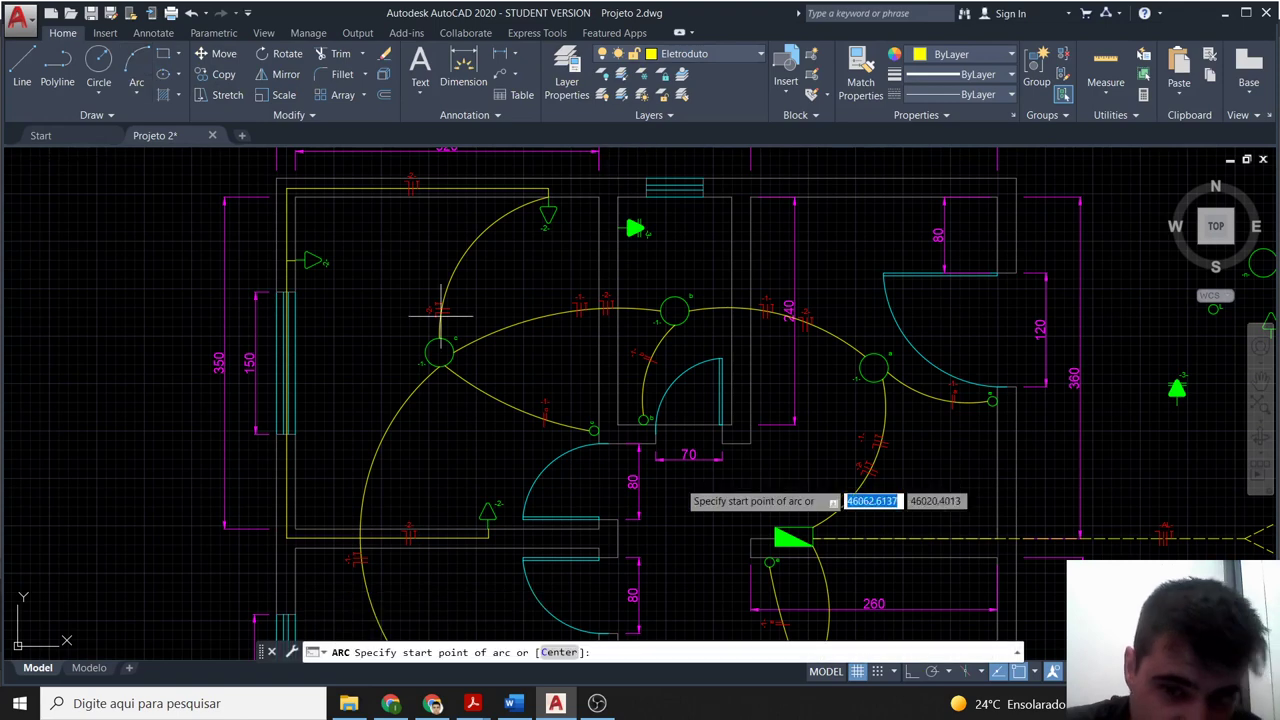
{"action": "left_click", "coordinate": [790, 537]}
{"action": "left_click", "coordinate": [700, 440]}
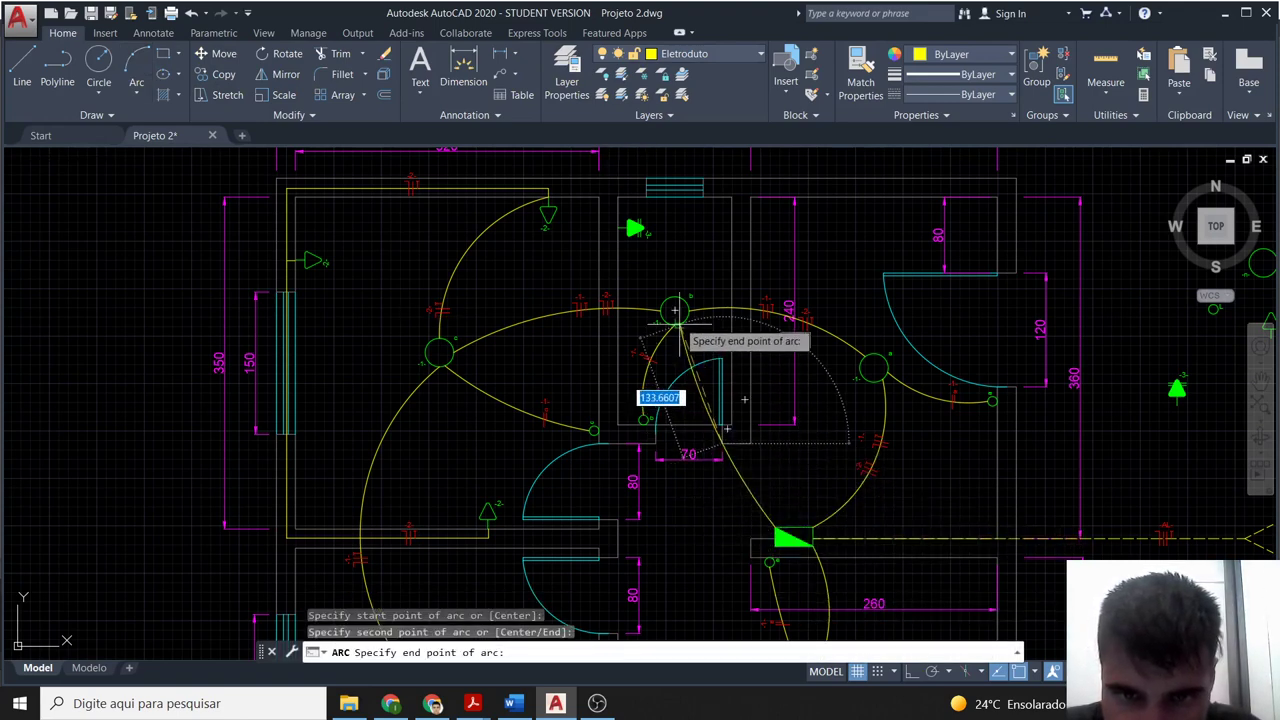
{"action": "left_click", "coordinate": [675, 311]}
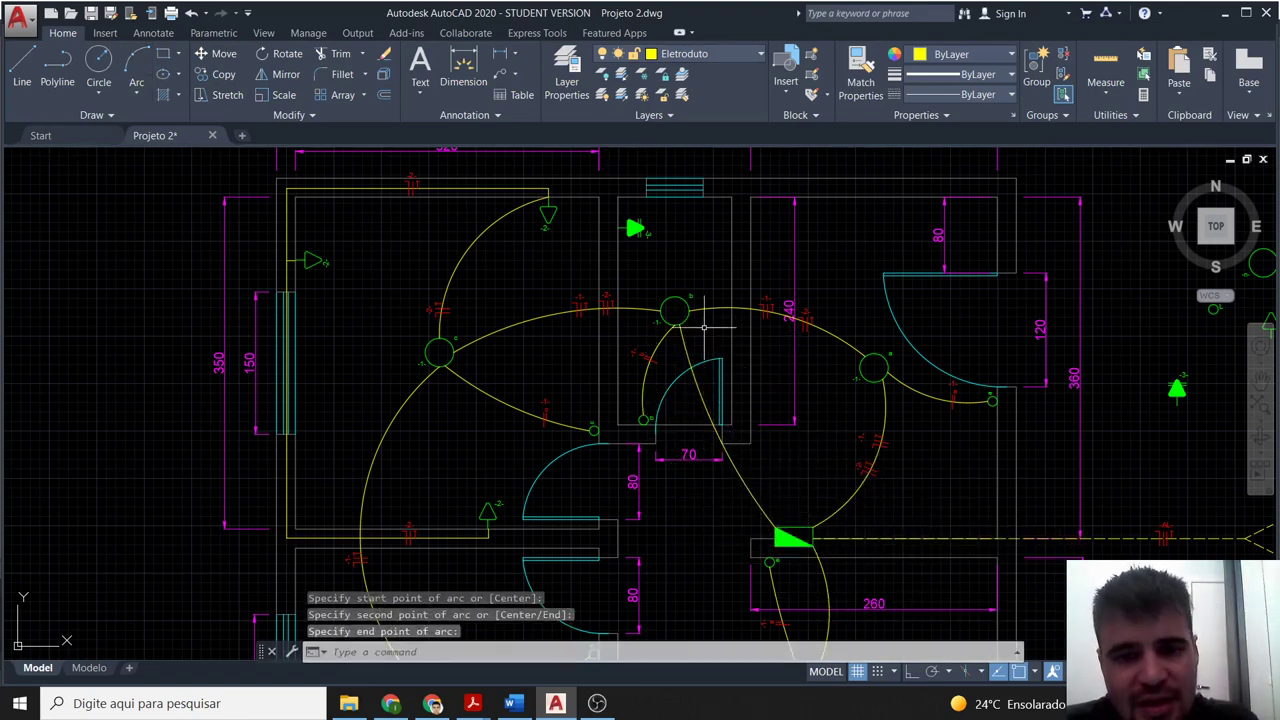
{"action": "key", "text": "Return"}
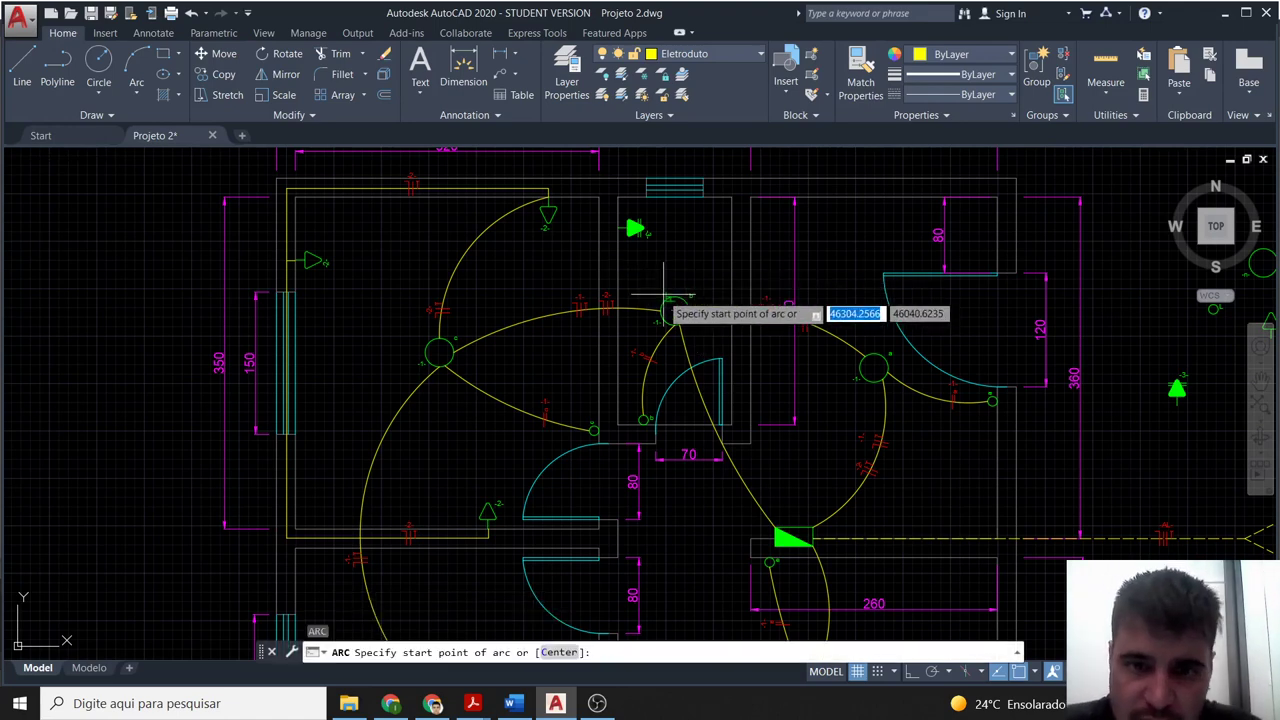
{"action": "left_click", "coordinate": [667, 301]}
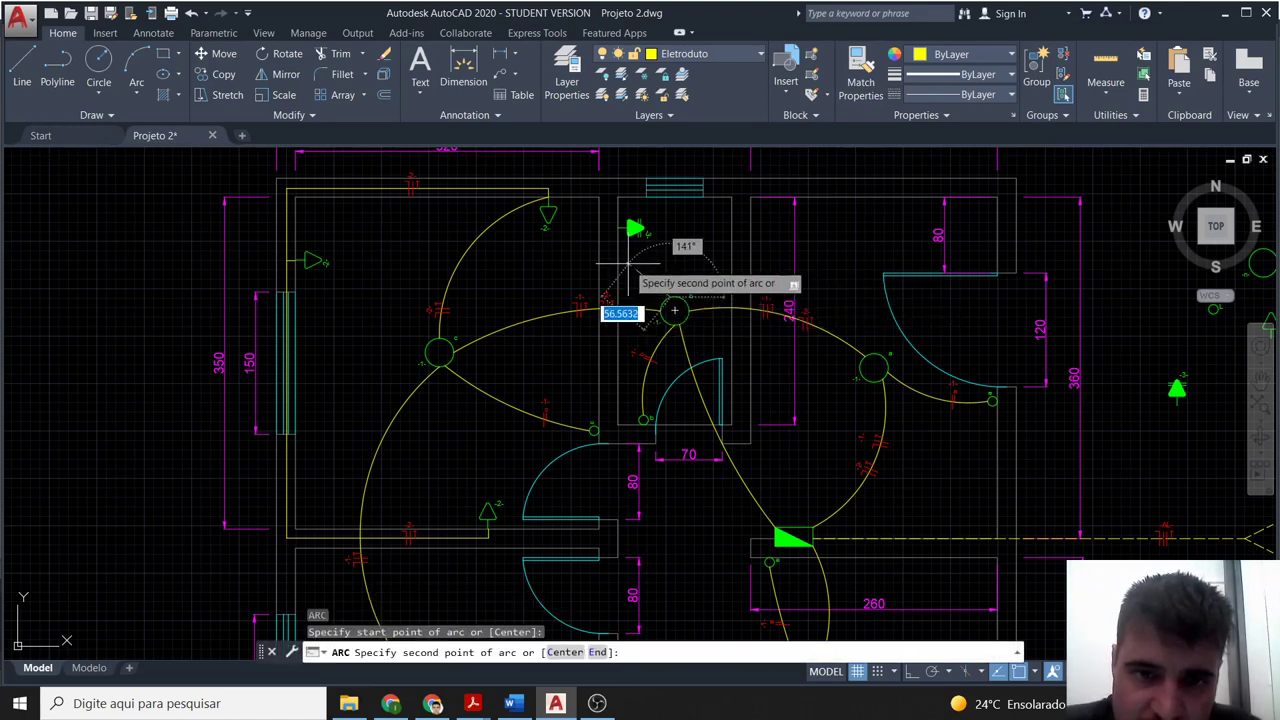
{"action": "left_click", "coordinate": [628, 265]}
{"action": "left_click", "coordinate": [618, 230]}
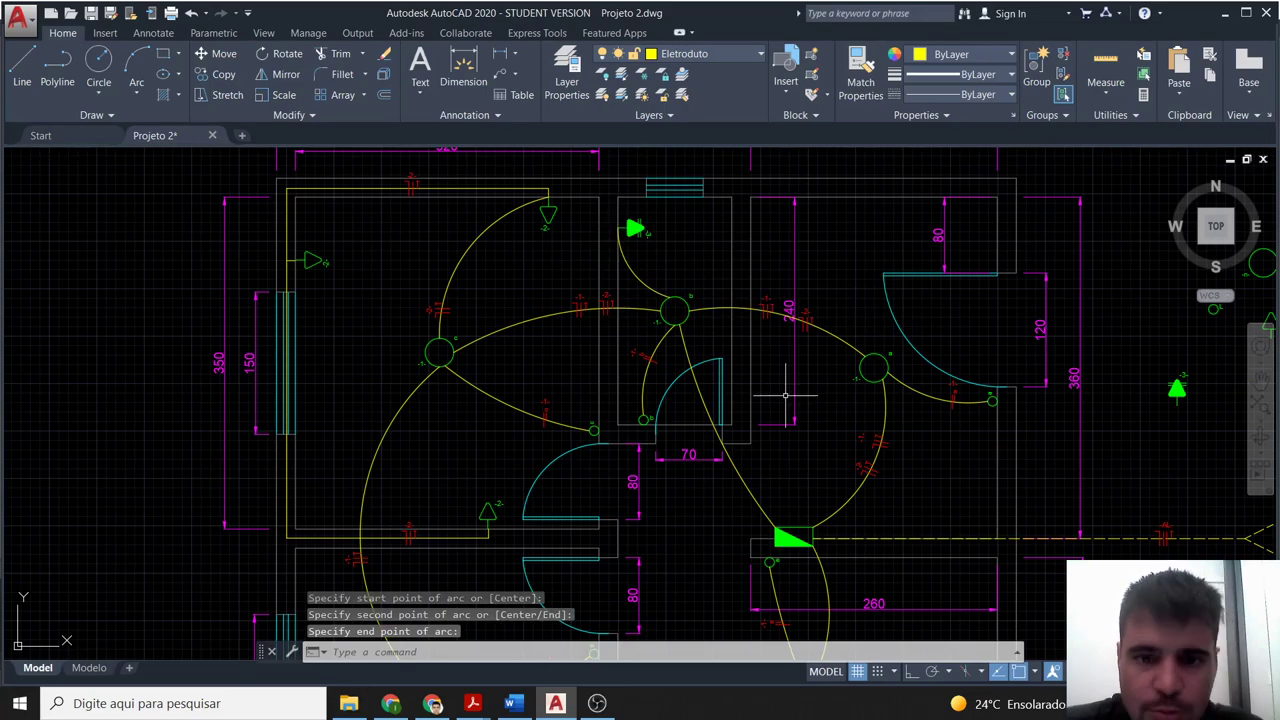
Copy the red -3- wiring mark from the loose symbols beside the plan.
{"action": "scroll", "coordinate": [778, 465], "scroll_direction": "up", "scroll_amount": 2}
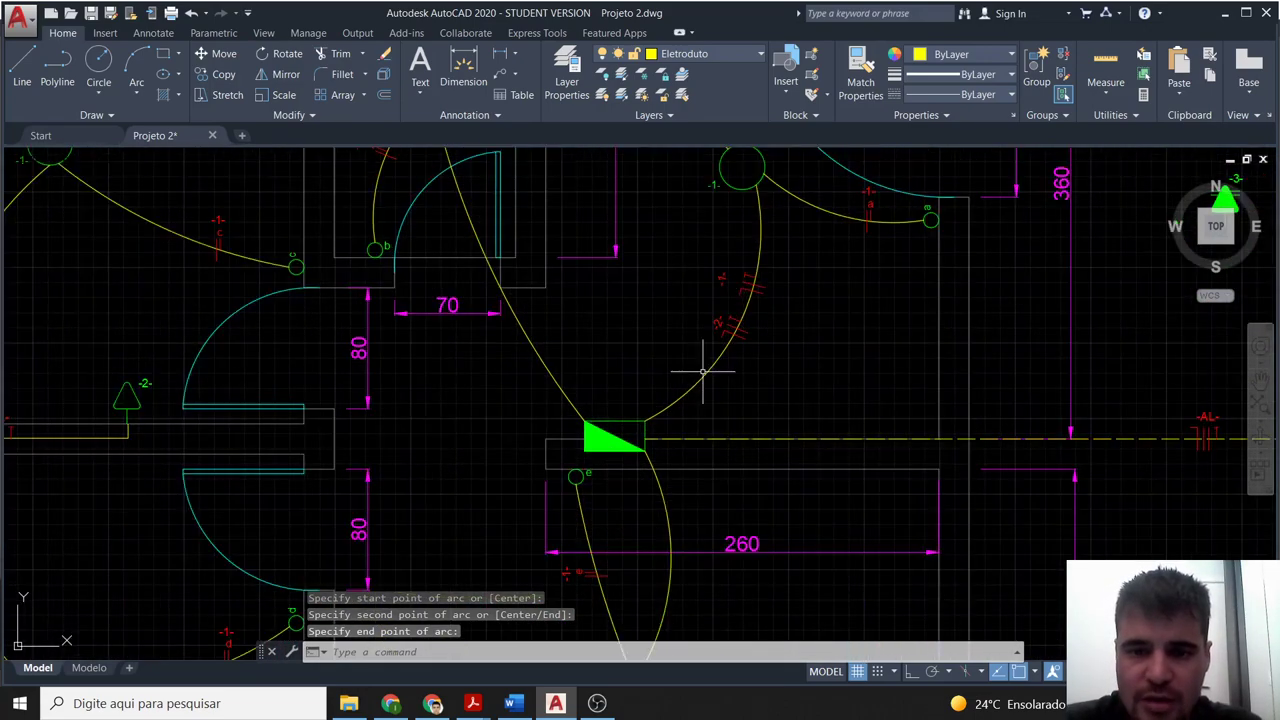
{"action": "scroll", "coordinate": [804, 377], "scroll_direction": "down", "scroll_amount": 2}
{"action": "scroll", "coordinate": [863, 354], "scroll_direction": "down", "scroll_amount": 2}
{"action": "scroll", "coordinate": [857, 365], "scroll_direction": "up", "scroll_amount": 3}
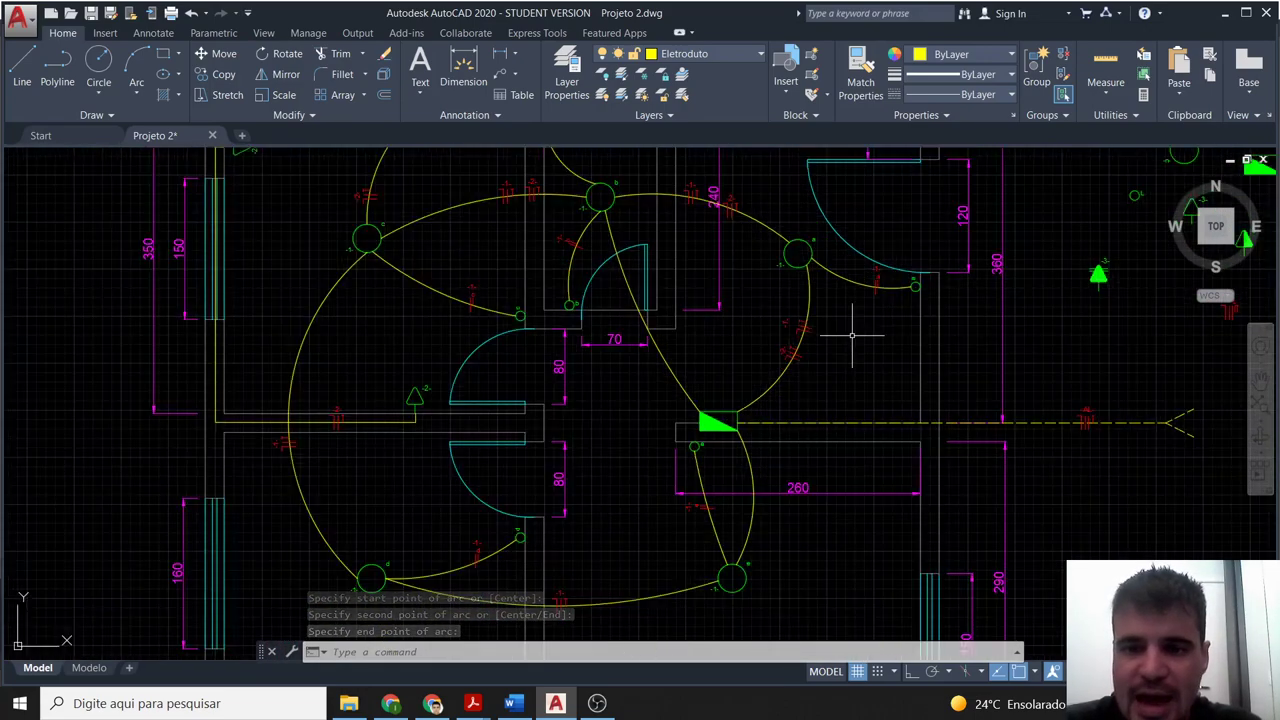
{"action": "scroll", "coordinate": [851, 337], "scroll_direction": "up", "scroll_amount": 2}
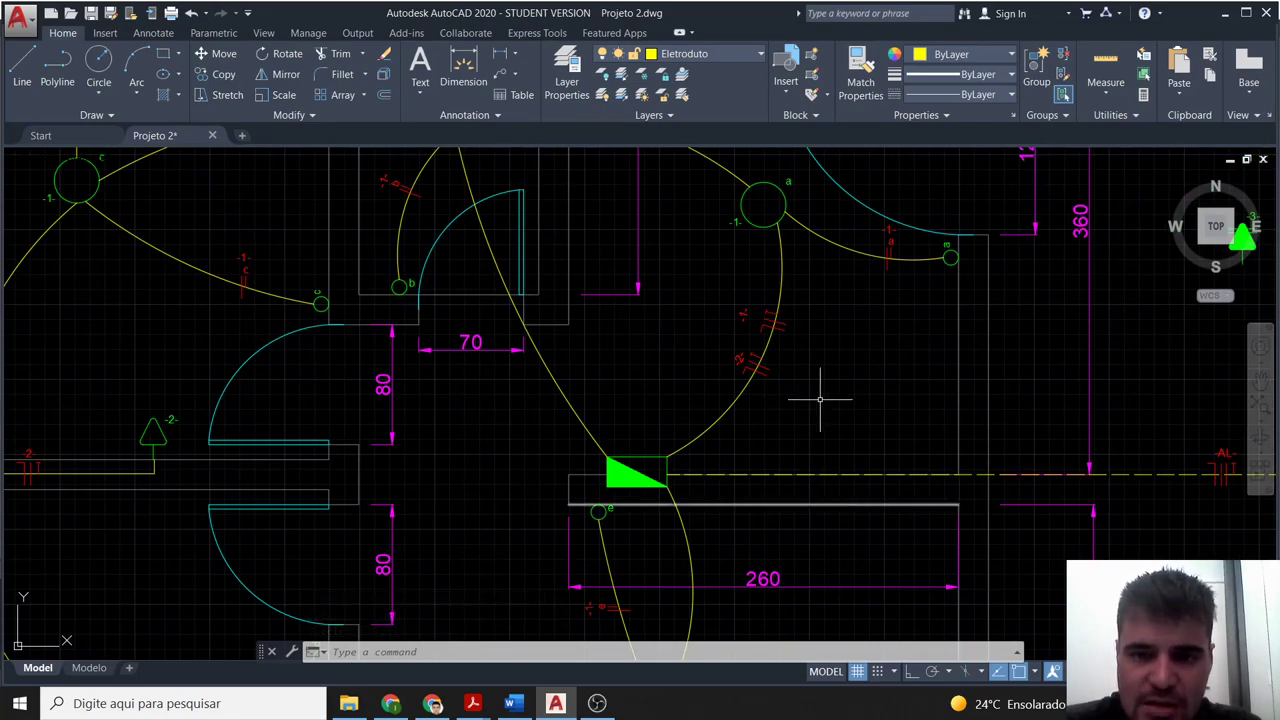
{"action": "scroll", "coordinate": [538, 390], "scroll_direction": "down", "scroll_amount": 4}
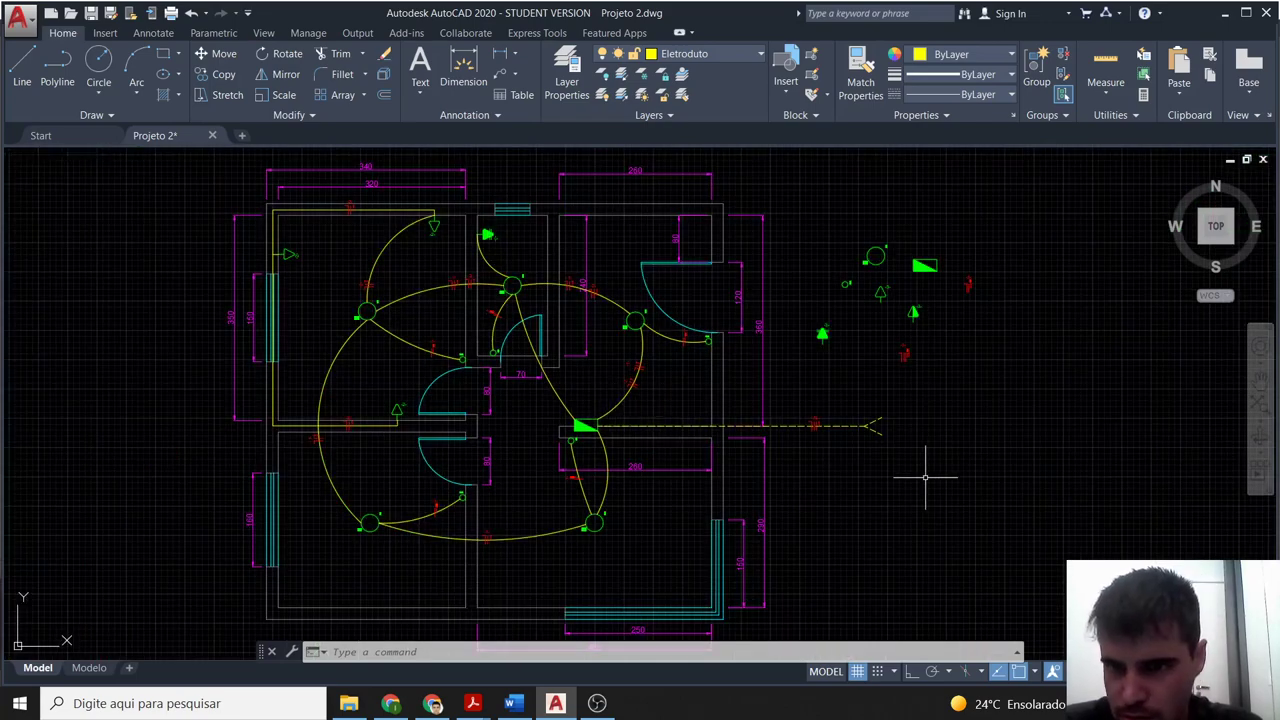
{"action": "mouse_move", "coordinate": [925, 477]}
{"action": "middle_mouse_down"}
{"action": "mouse_move", "coordinate": [780, 517]}
{"action": "mouse_move", "coordinate": [737, 491]}
{"action": "middle_mouse_up"}
{"action": "scroll", "coordinate": [820, 329], "scroll_direction": "up", "scroll_amount": 4}
{"action": "middle_click_drag", "start_coordinate": [820, 329], "coordinate": [796, 400]}
{"action": "left_click", "coordinate": [800, 396]}
{"action": "left_click", "coordinate": [744, 326]}
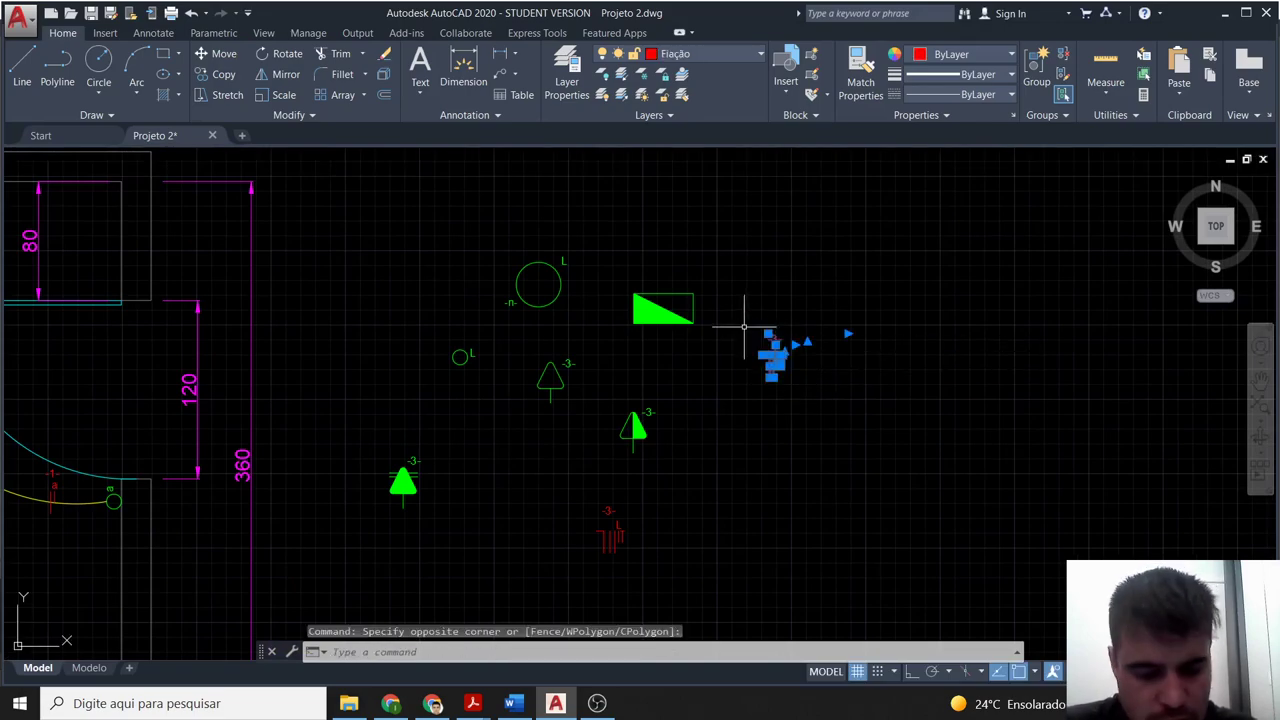
{"action": "key", "text": "ctrl+c"}
Paste the copied wiring mark inside the central room of the plan.
{"action": "scroll", "coordinate": [474, 440], "scroll_direction": "down", "scroll_amount": 3}
{"action": "scroll", "coordinate": [474, 440], "scroll_direction": "down", "scroll_amount": 2}
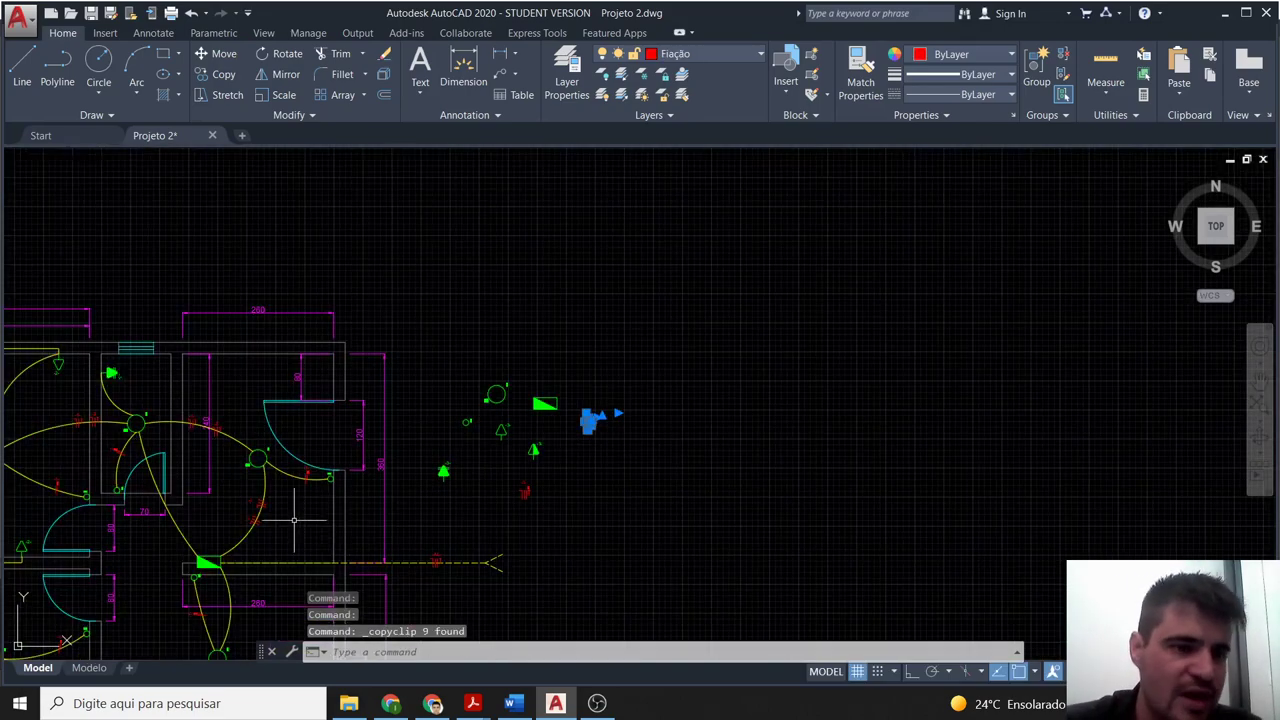
{"action": "mouse_move", "coordinate": [319, 513]}
{"action": "middle_mouse_down"}
{"action": "mouse_move", "coordinate": [543, 440]}
{"action": "mouse_move", "coordinate": [523, 430]}
{"action": "middle_mouse_up"}
{"action": "scroll", "coordinate": [523, 430], "scroll_direction": "up", "scroll_amount": 5}
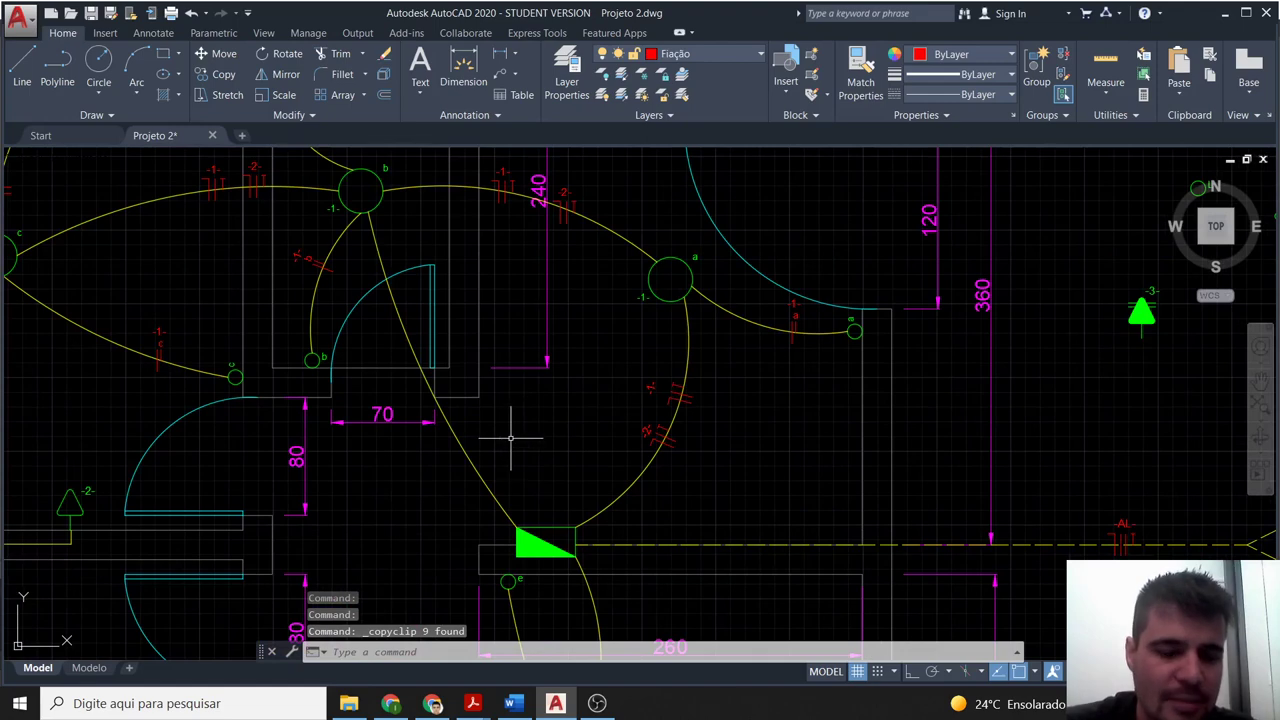
{"action": "key", "text": "ctrl+v"}
{"action": "left_click", "coordinate": [510, 443]}
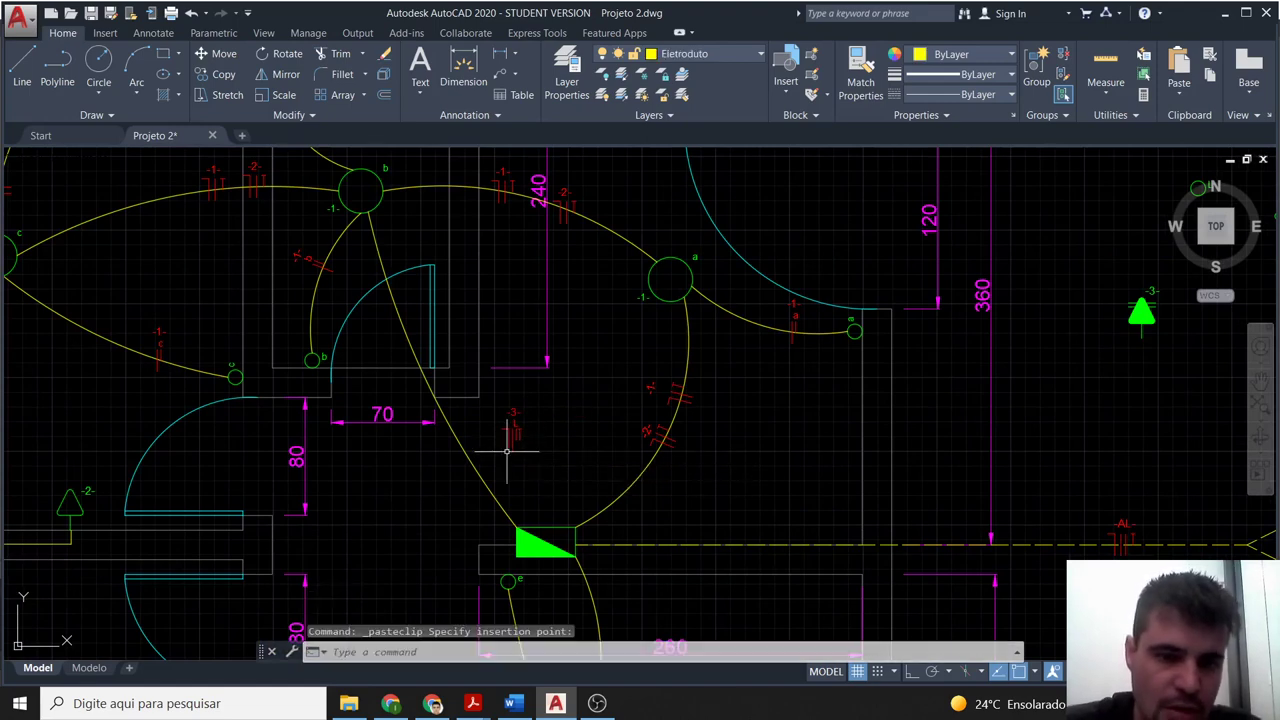
{"action": "left_click", "coordinate": [524, 440]}
{"action": "left_click", "coordinate": [493, 409]}
{"action": "key", "text": "Escape"}
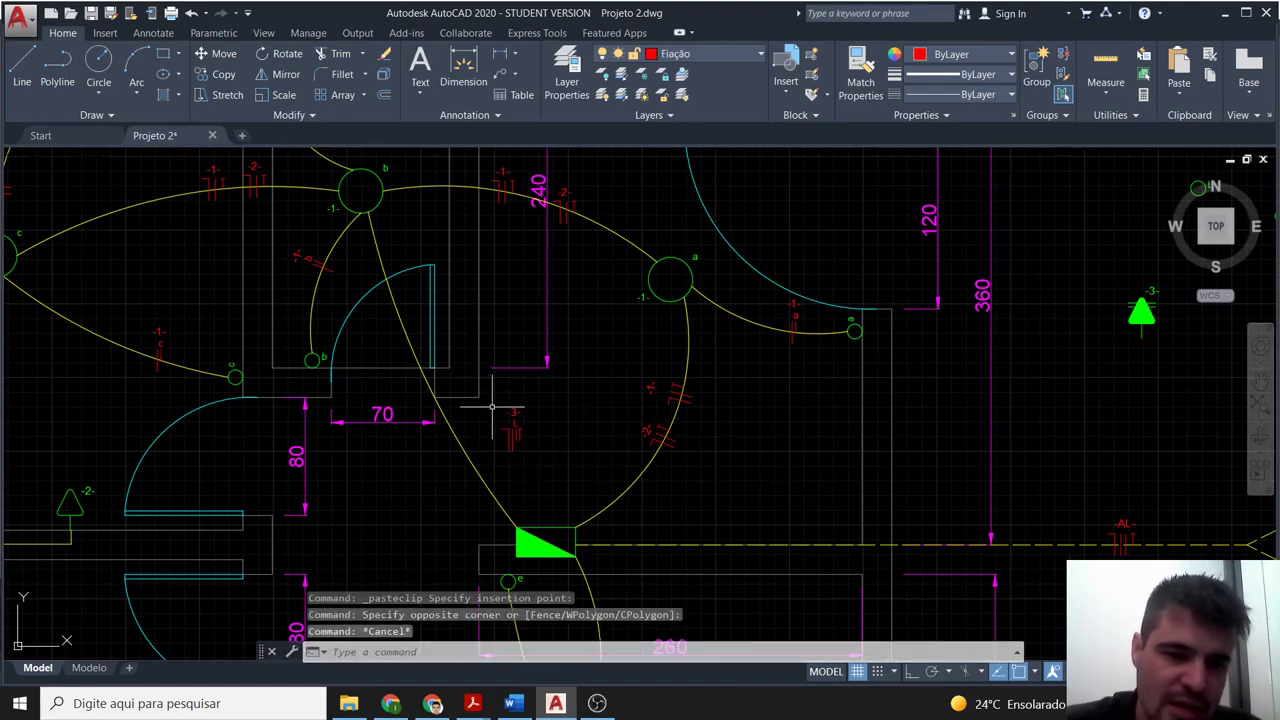
Delete the stray tick beneath the pasted -3- label.
{"action": "scroll", "coordinate": [512, 412], "scroll_direction": "up", "scroll_amount": 2}
{"action": "scroll", "coordinate": [520, 408], "scroll_direction": "up", "scroll_amount": 3}
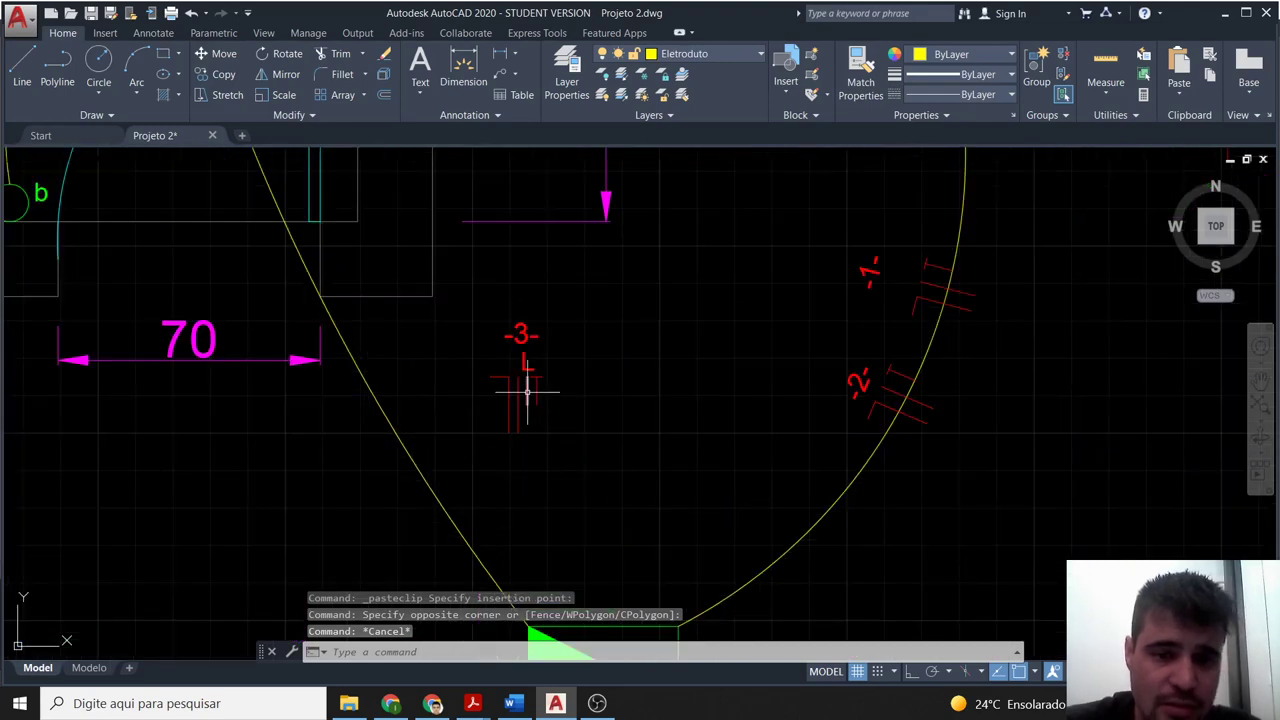
{"action": "left_click", "coordinate": [527, 392]}
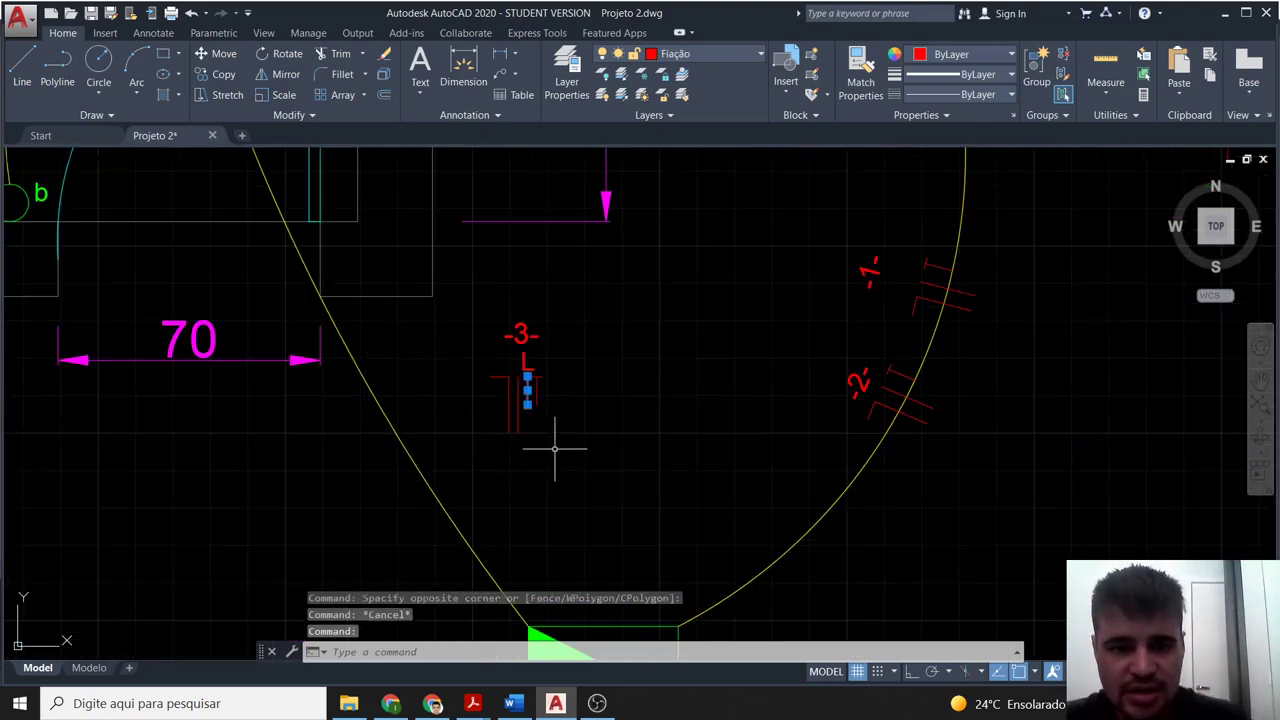
{"action": "key", "text": "Escape"}
{"action": "left_click", "coordinate": [500, 372]}
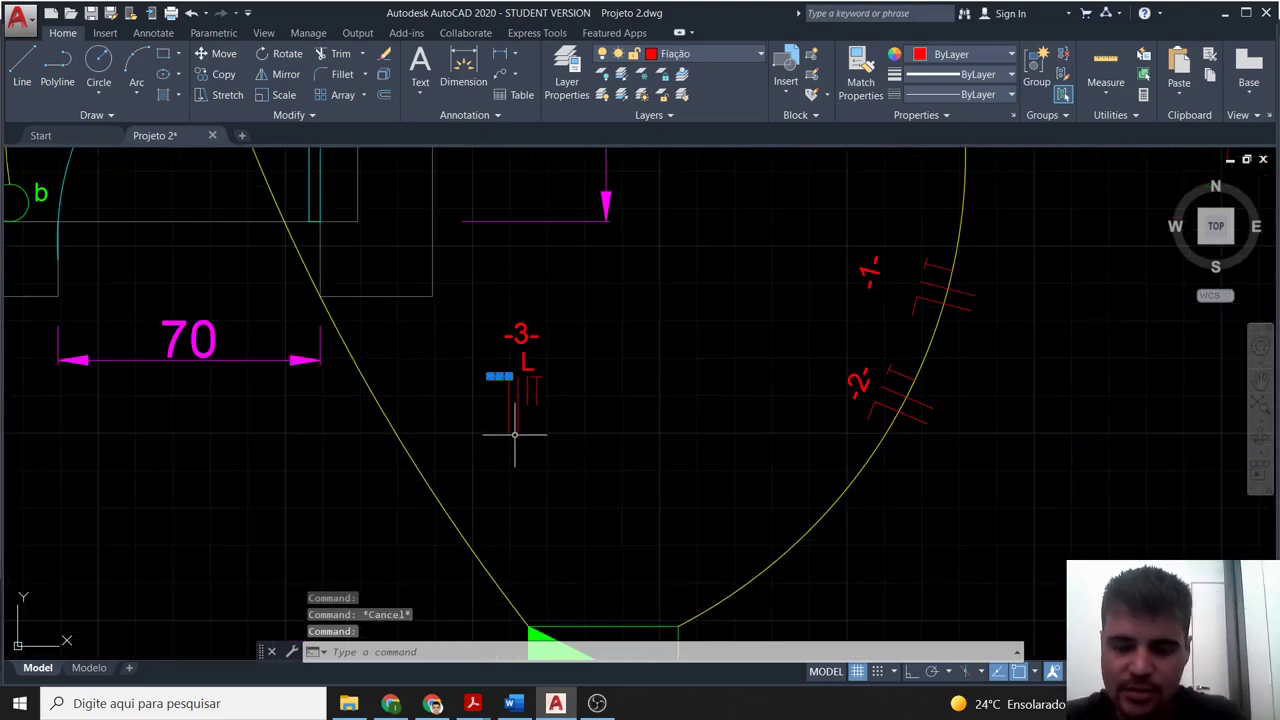
{"action": "key", "text": "Delete"}
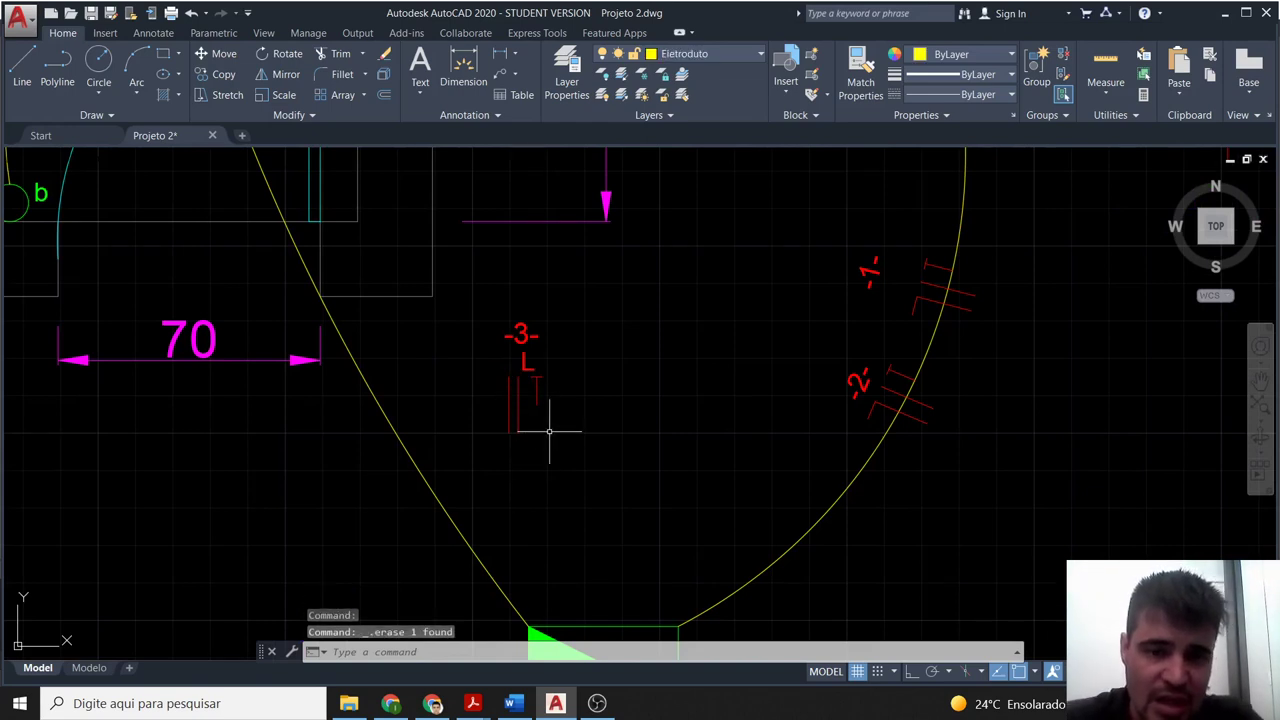
Move the short red wiring lines below -3- beside the vertical lines with ortho on.
{"action": "left_click", "coordinate": [542, 410]}
{"action": "left_click", "coordinate": [540, 371]}
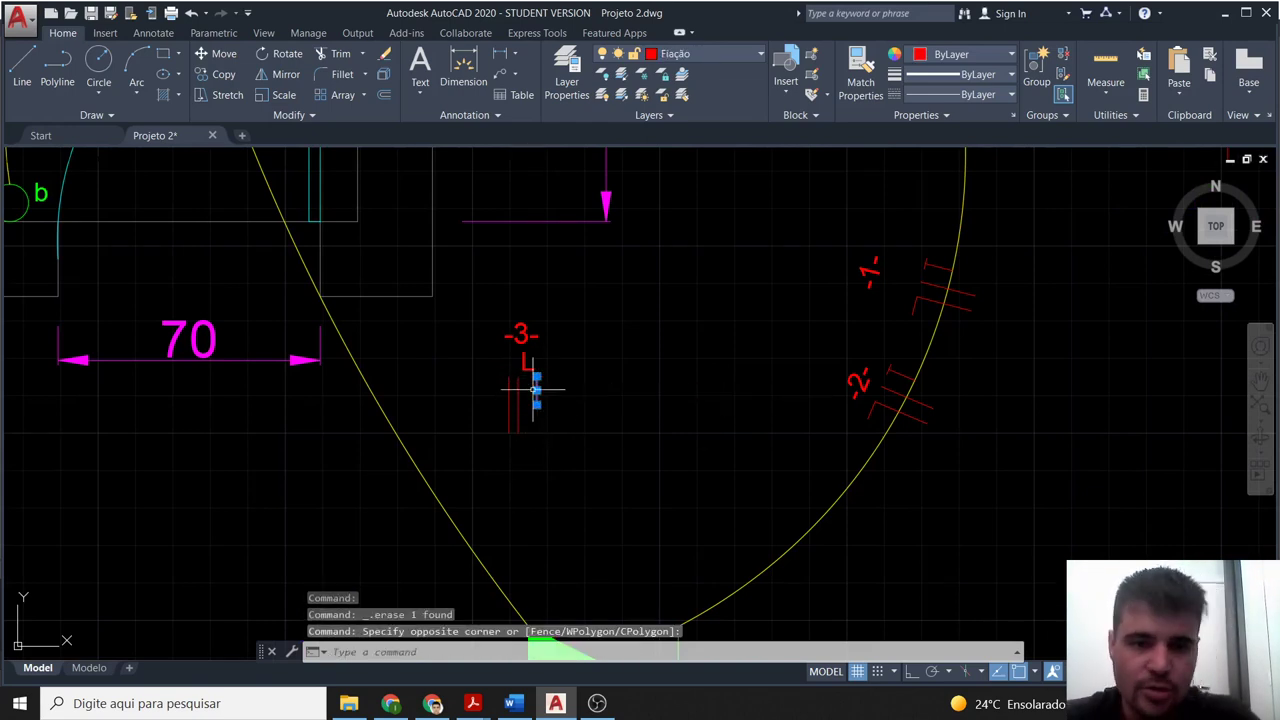
{"action": "key", "text": "Escape"}
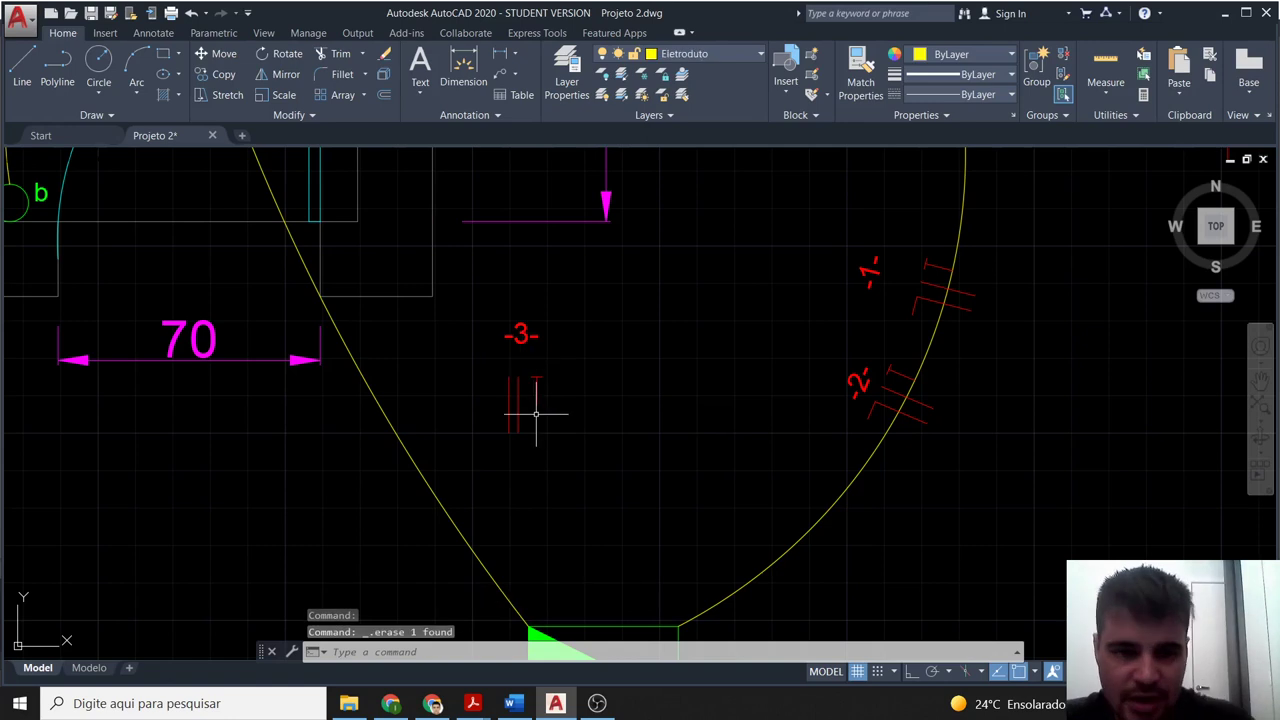
{"action": "left_click", "coordinate": [551, 400]}
{"action": "left_click", "coordinate": [516, 372]}
{"action": "scroll", "coordinate": [569, 444], "scroll_direction": "up", "scroll_amount": 2}
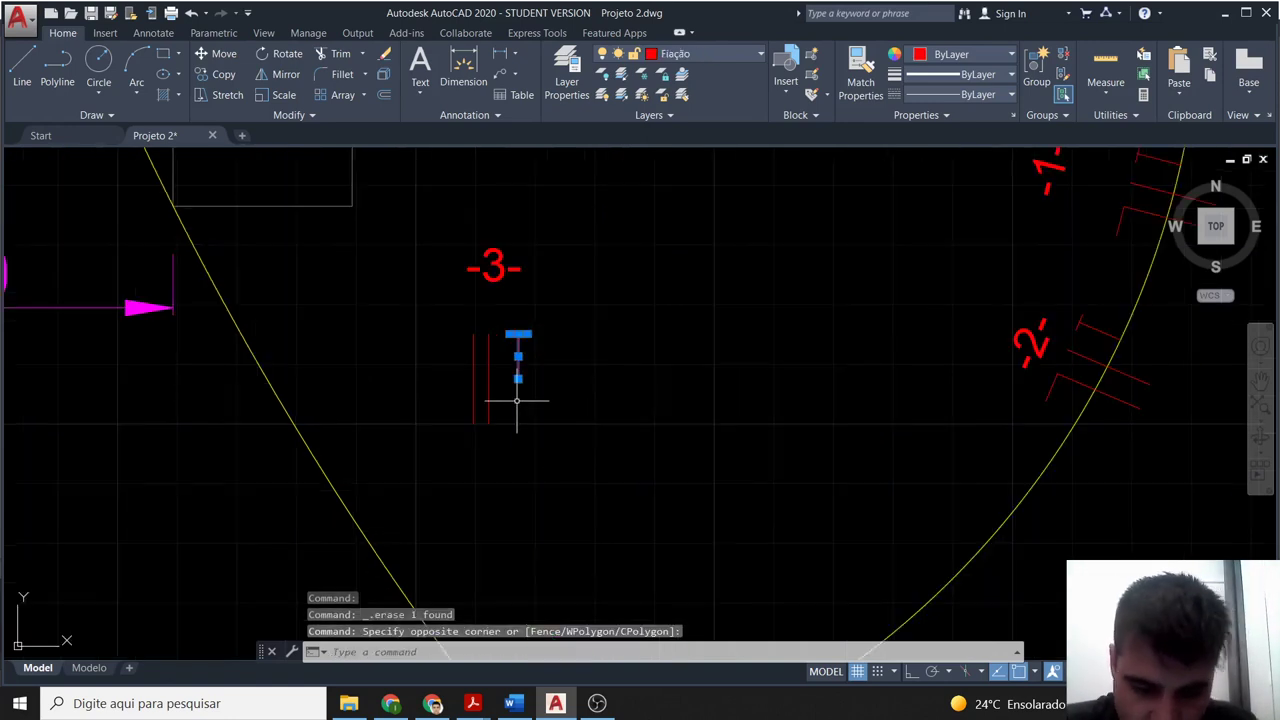
{"action": "type", "text": "m"}
{"action": "key", "text": "Return"}
{"action": "left_click", "coordinate": [912, 671]}
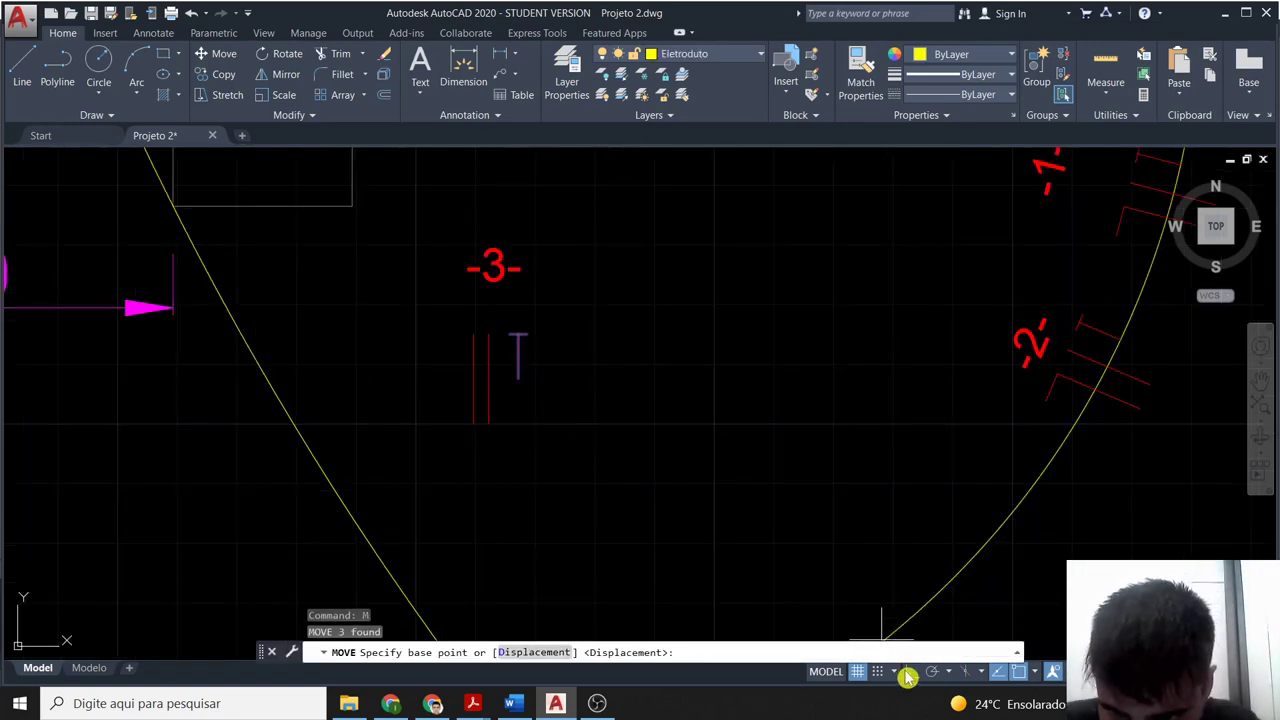
{"action": "left_click", "coordinate": [518, 360]}
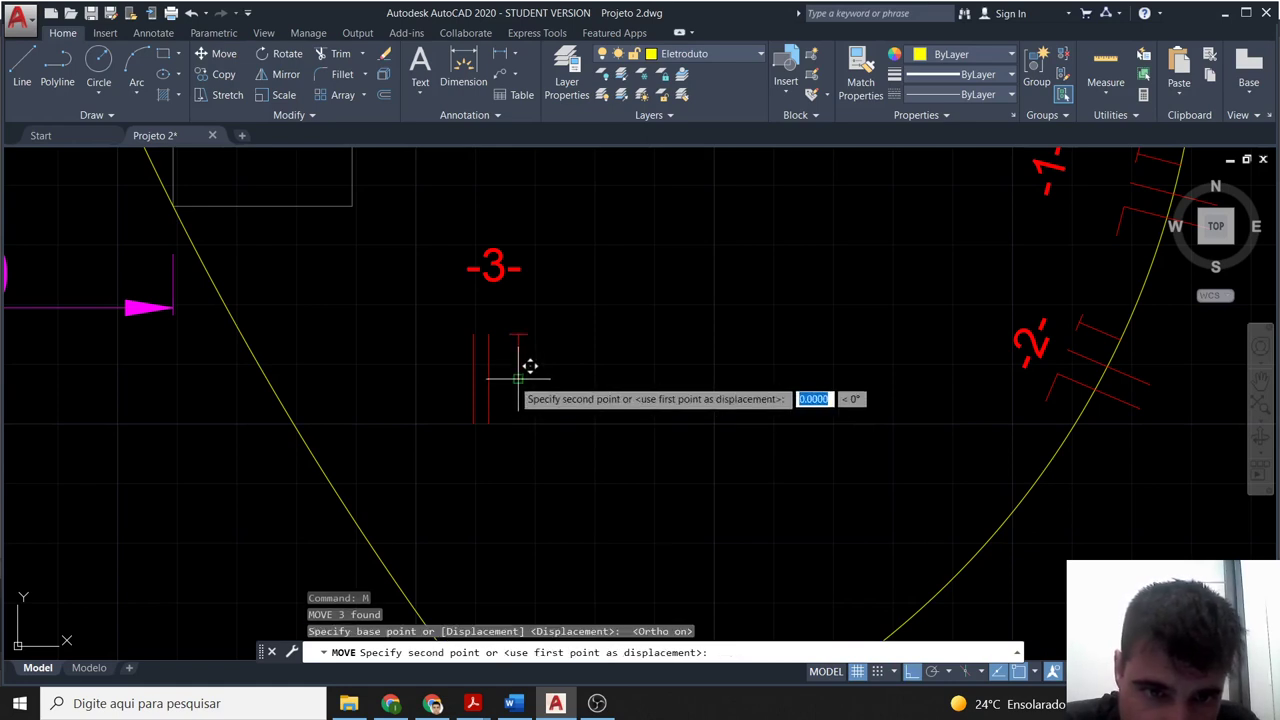
{"action": "left_click", "coordinate": [521, 370]}
Move the -3- label lower so it sits just above the tick lines.
{"action": "left_click", "coordinate": [502, 264]}
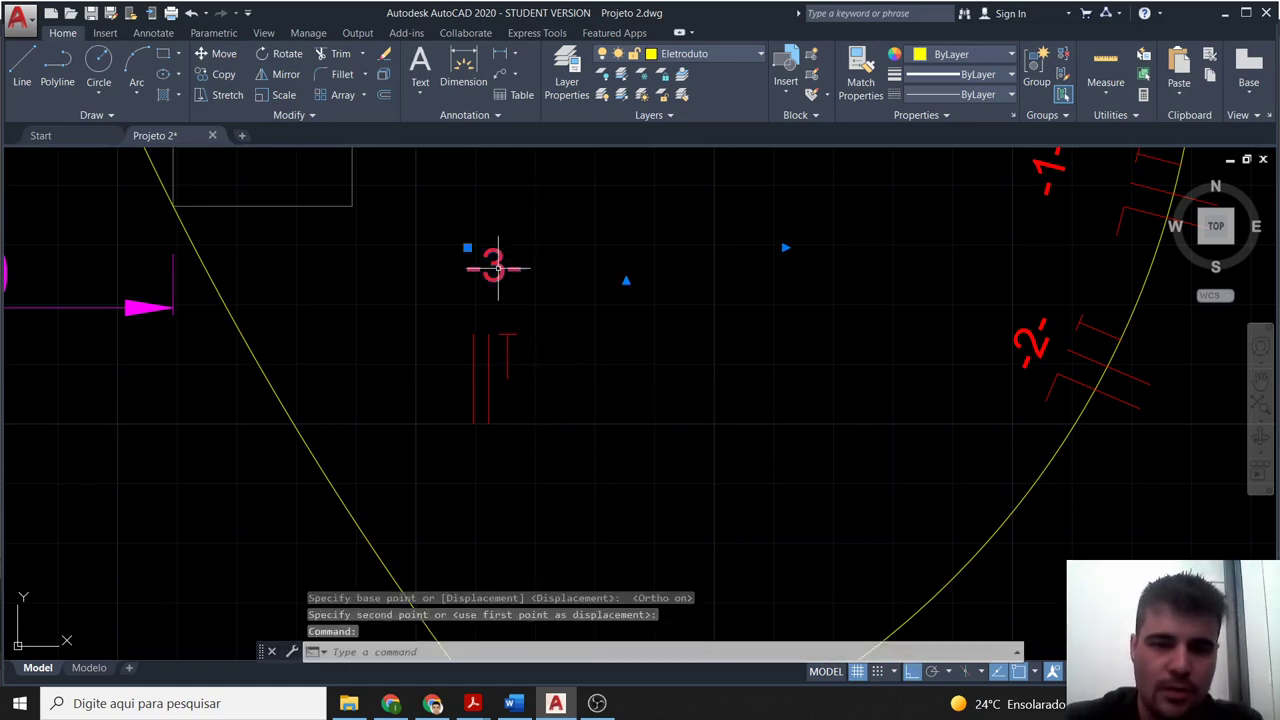
{"action": "type", "text": "m"}
{"action": "key", "text": "Return"}
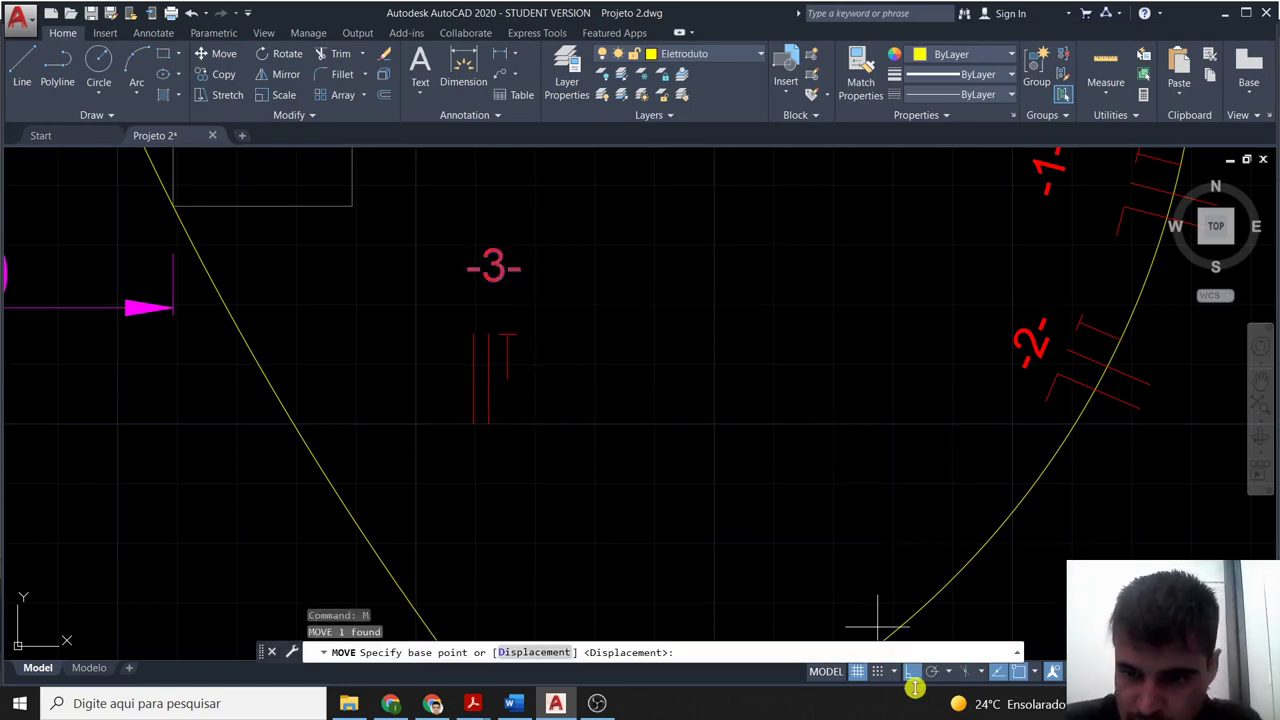
{"action": "left_click", "coordinate": [911, 672]}
{"action": "left_click", "coordinate": [493, 268]}
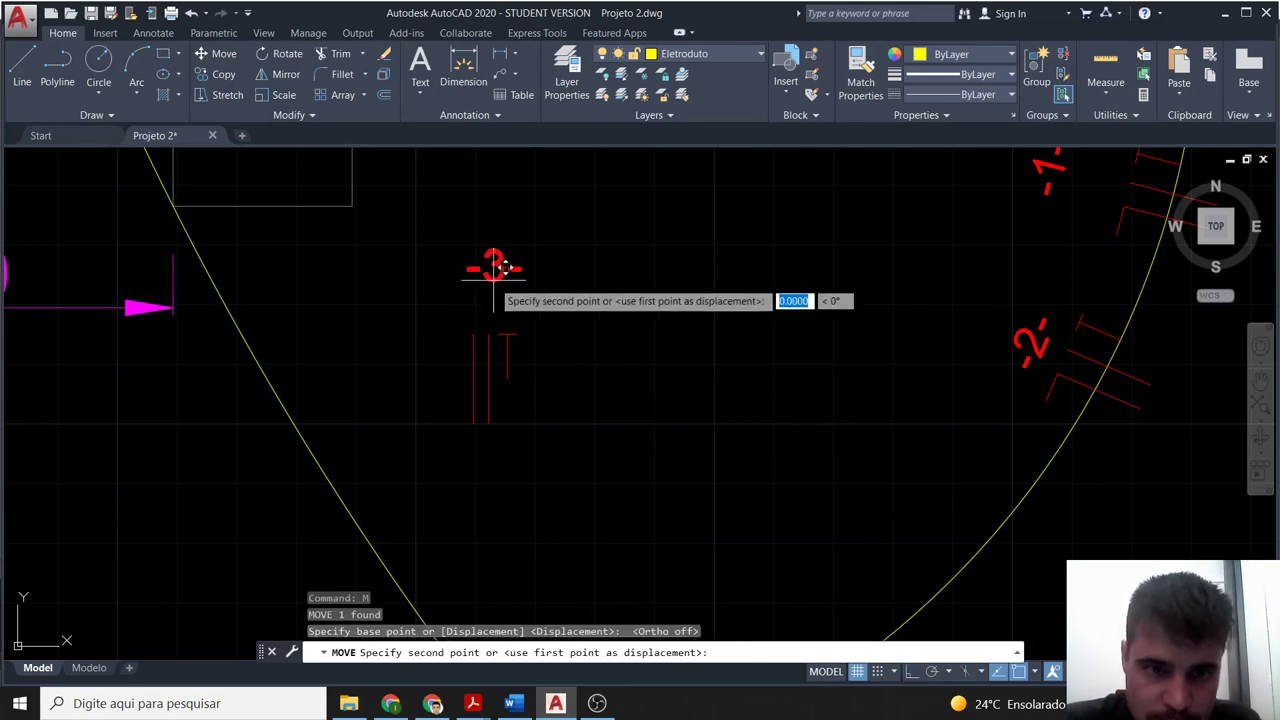
{"action": "left_click", "coordinate": [490, 300]}
Select the -3- mark with its lines and attempt a 90° rotation, cancelling the misfire.
{"action": "left_click", "coordinate": [535, 455]}
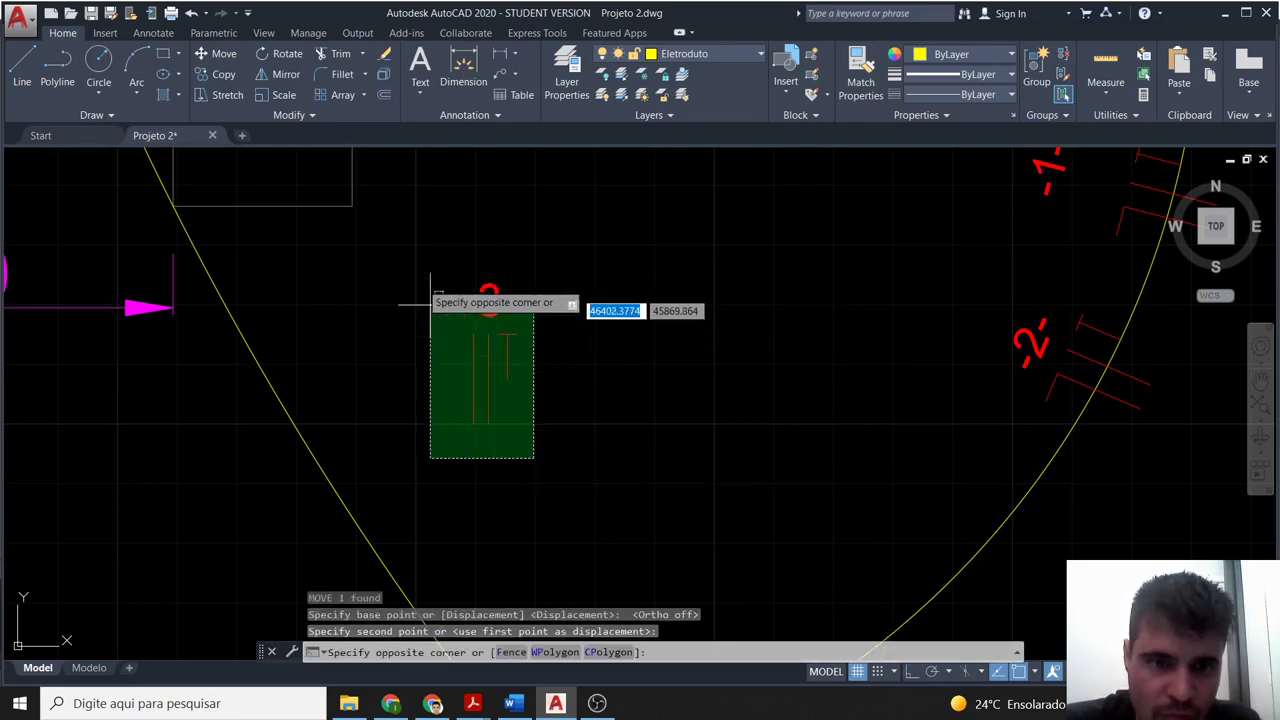
{"action": "left_click", "coordinate": [395, 249]}
{"action": "scroll", "coordinate": [395, 249], "scroll_direction": "down", "scroll_amount": 4}
{"action": "middle_click_drag", "start_coordinate": [458, 216], "coordinate": [586, 380]}
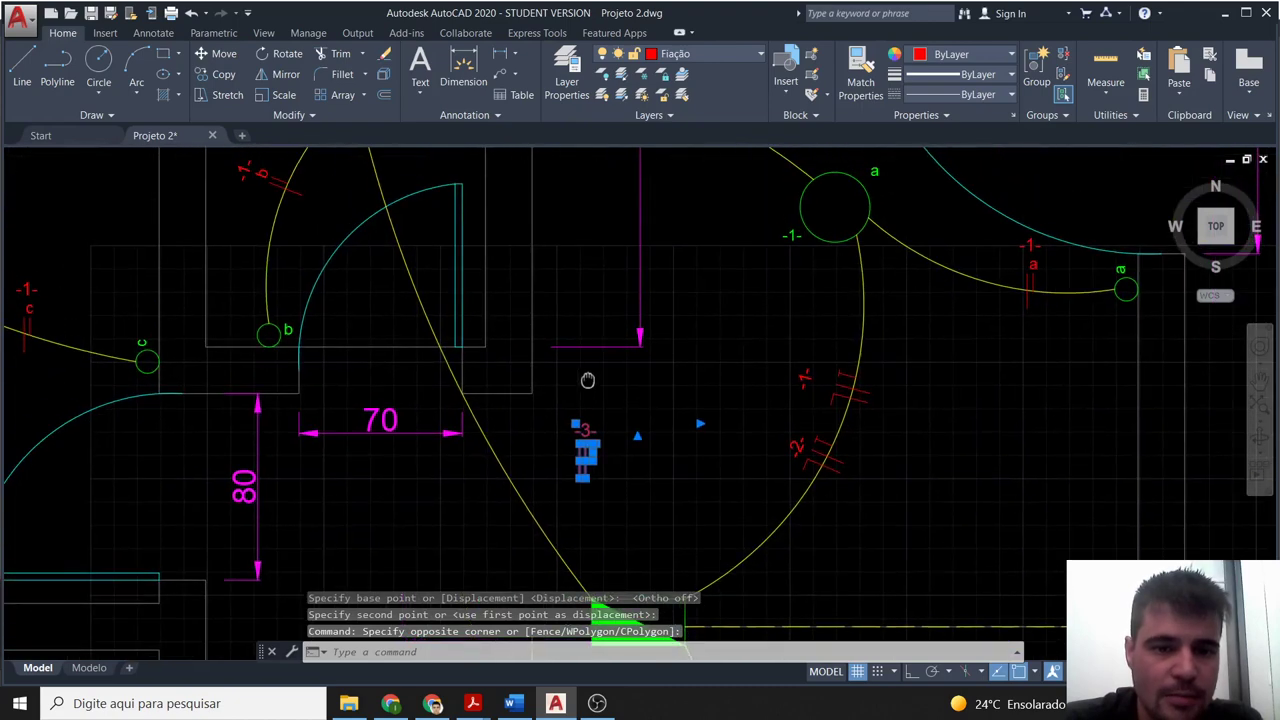
{"action": "scroll", "coordinate": [586, 380], "scroll_direction": "down", "scroll_amount": 3}
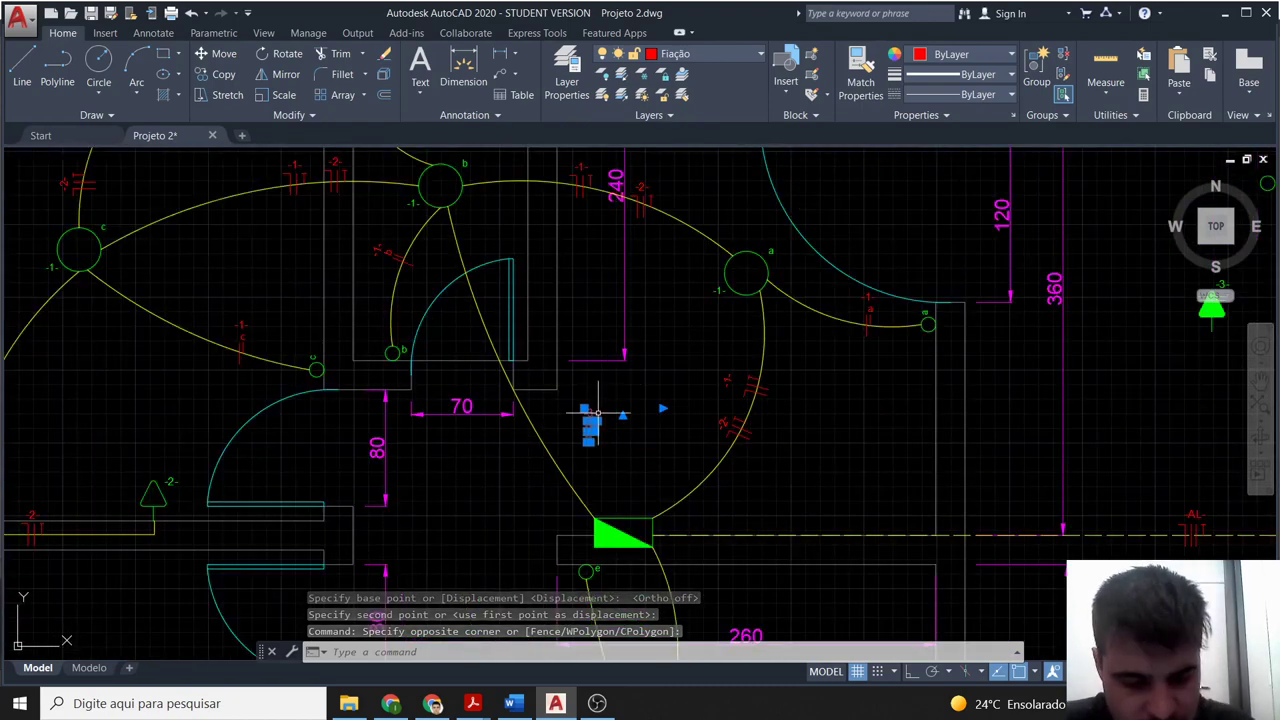
{"action": "type", "text": "ro"}
{"action": "key", "text": "Return"}
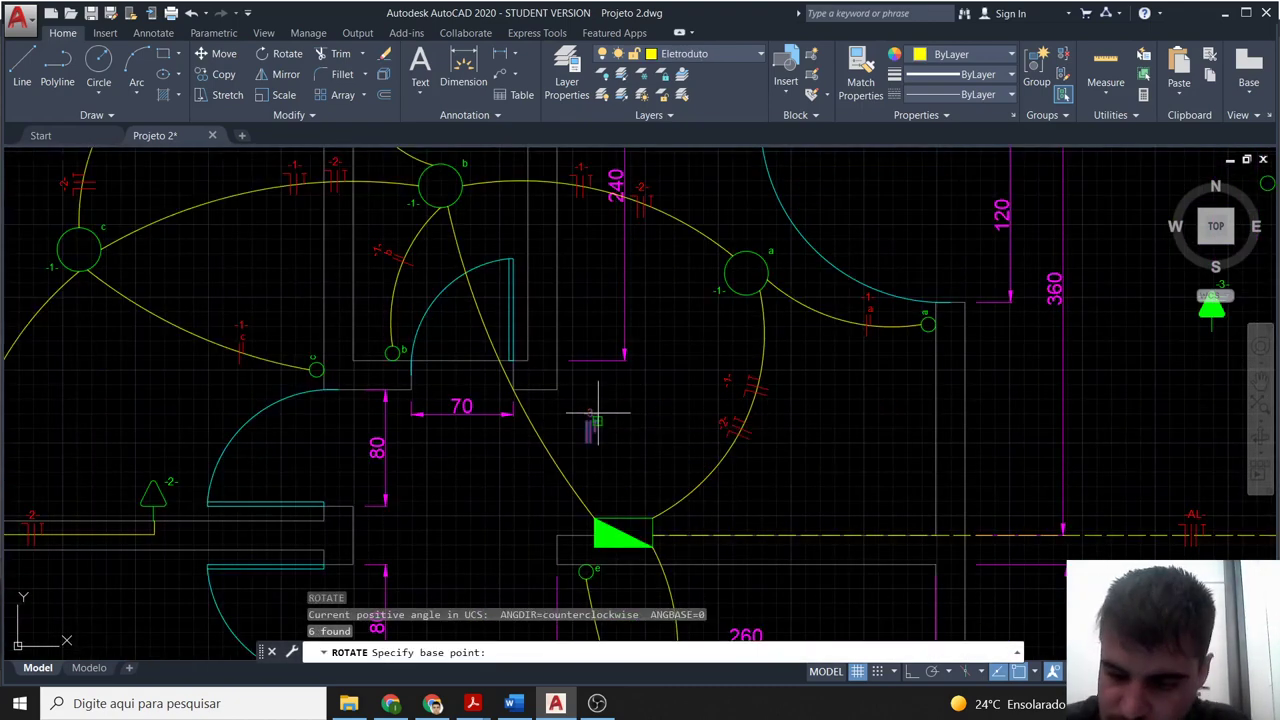
{"action": "type", "text": "90"}
{"action": "key", "text": "Return"}
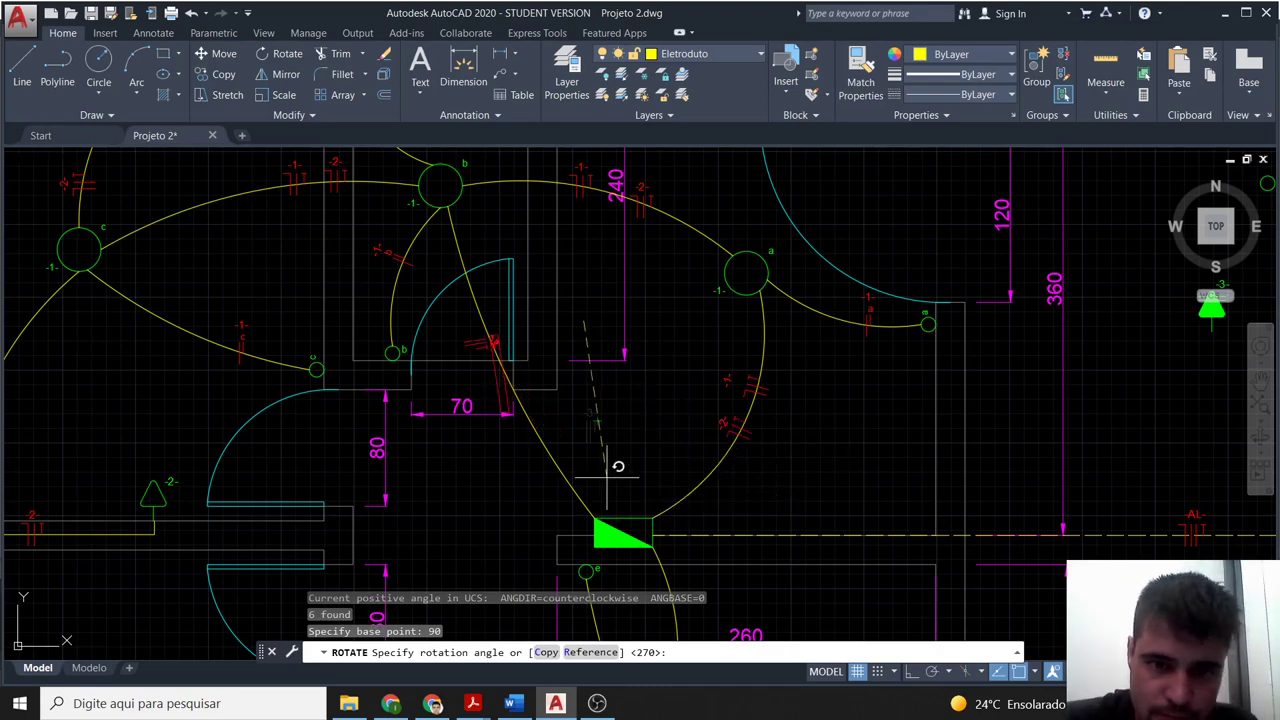
{"action": "key", "text": "Escape"}
Rotate the reselected -3- wiring mark 90° about a pivot at the mark.
{"action": "left_click", "coordinate": [617, 443]}
{"action": "left_click", "coordinate": [560, 405]}
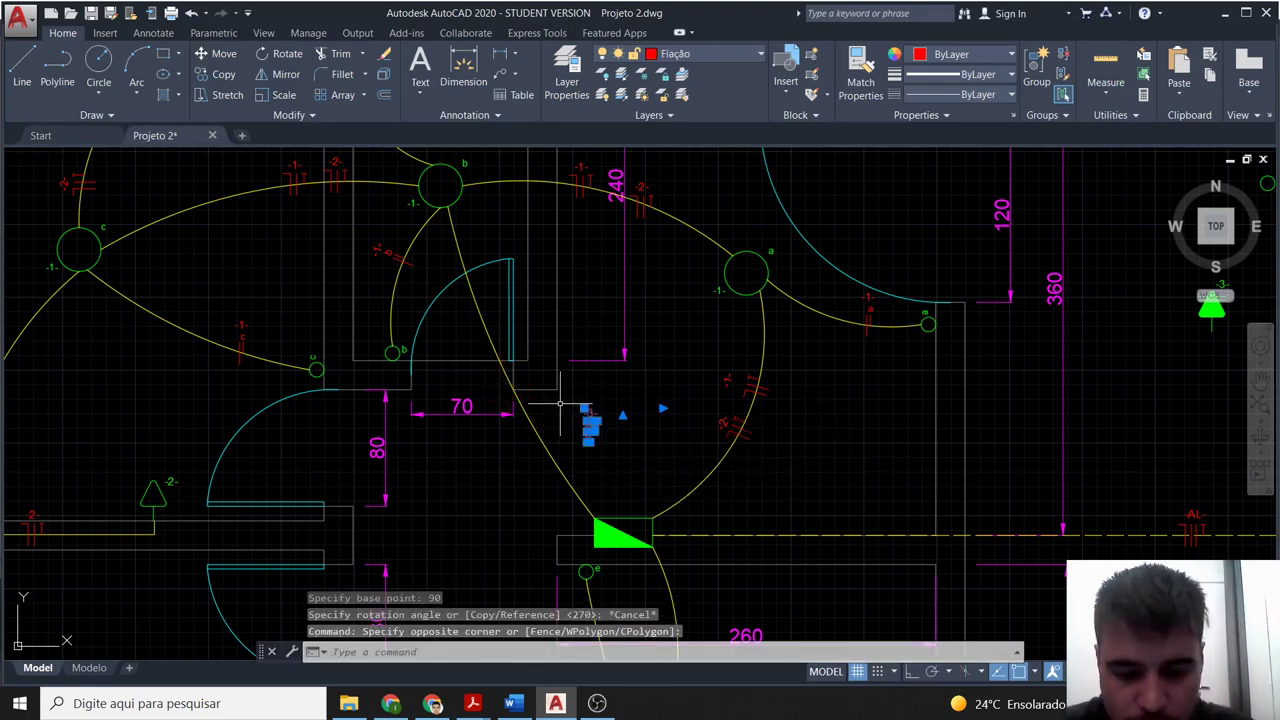
{"action": "type", "text": "ro"}
{"action": "key", "text": "Return"}
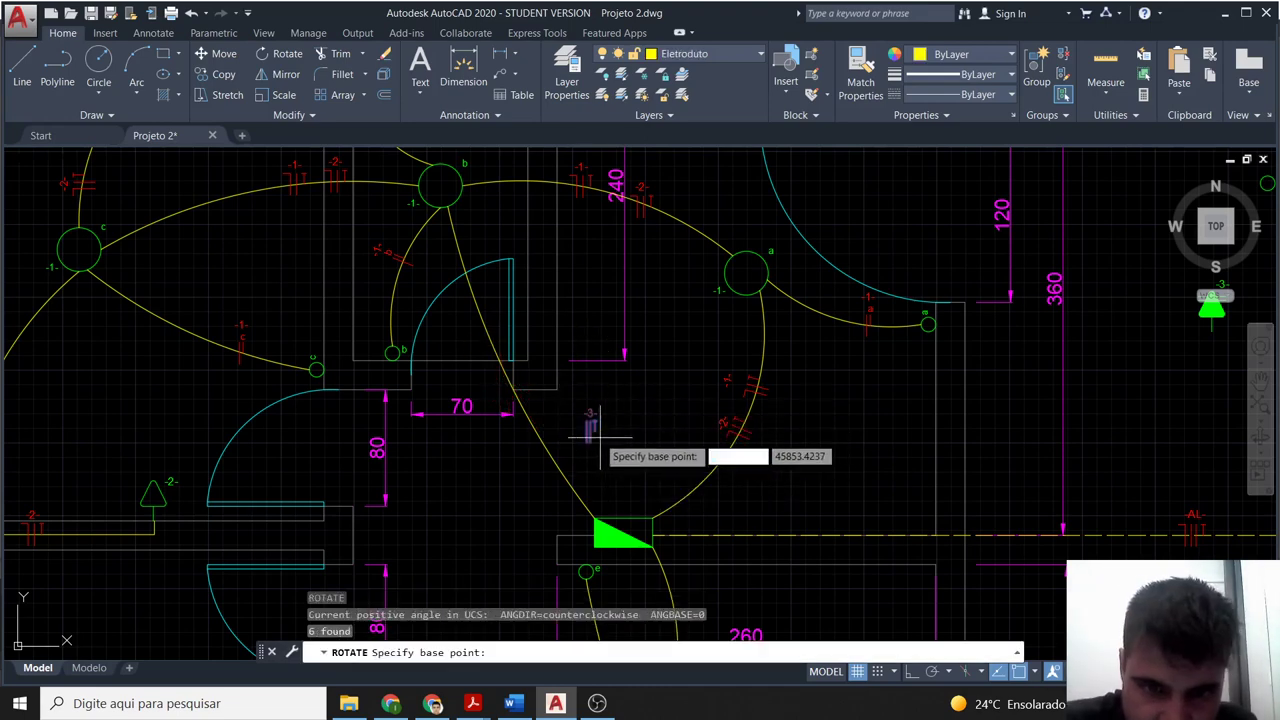
{"action": "left_click", "coordinate": [593, 430]}
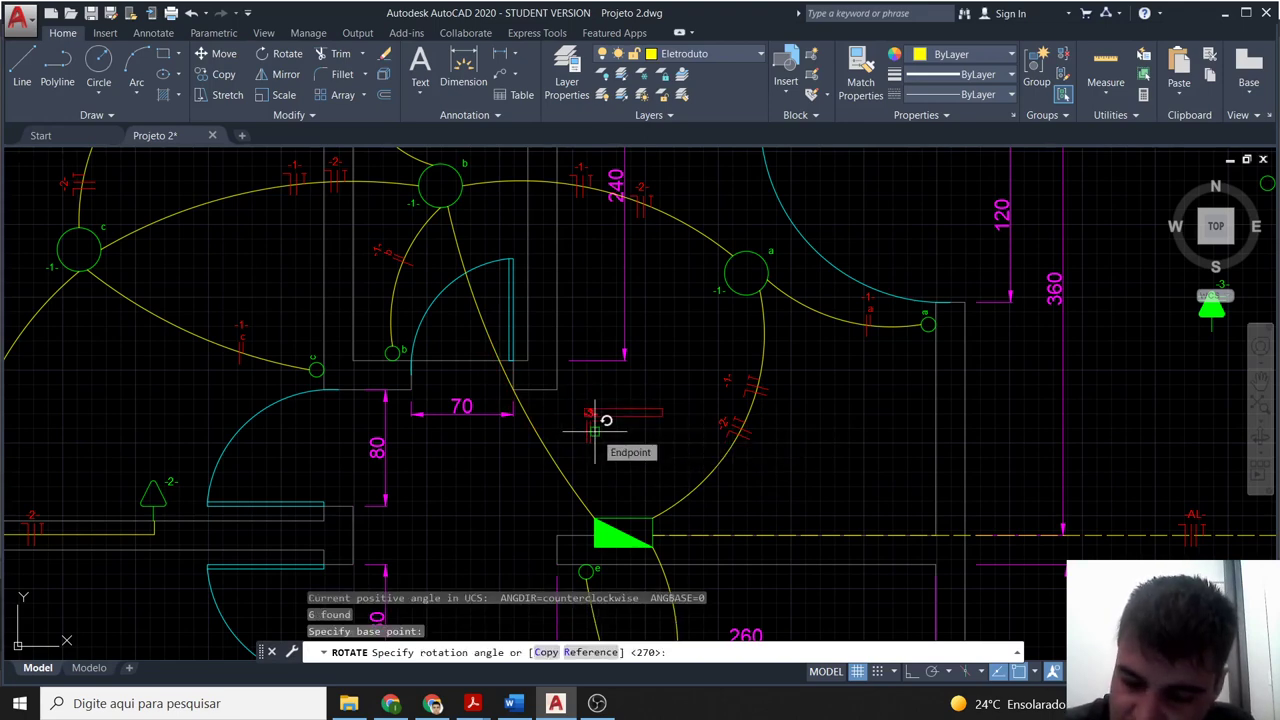
{"action": "type", "text": "90"}
{"action": "key", "text": "Return"}
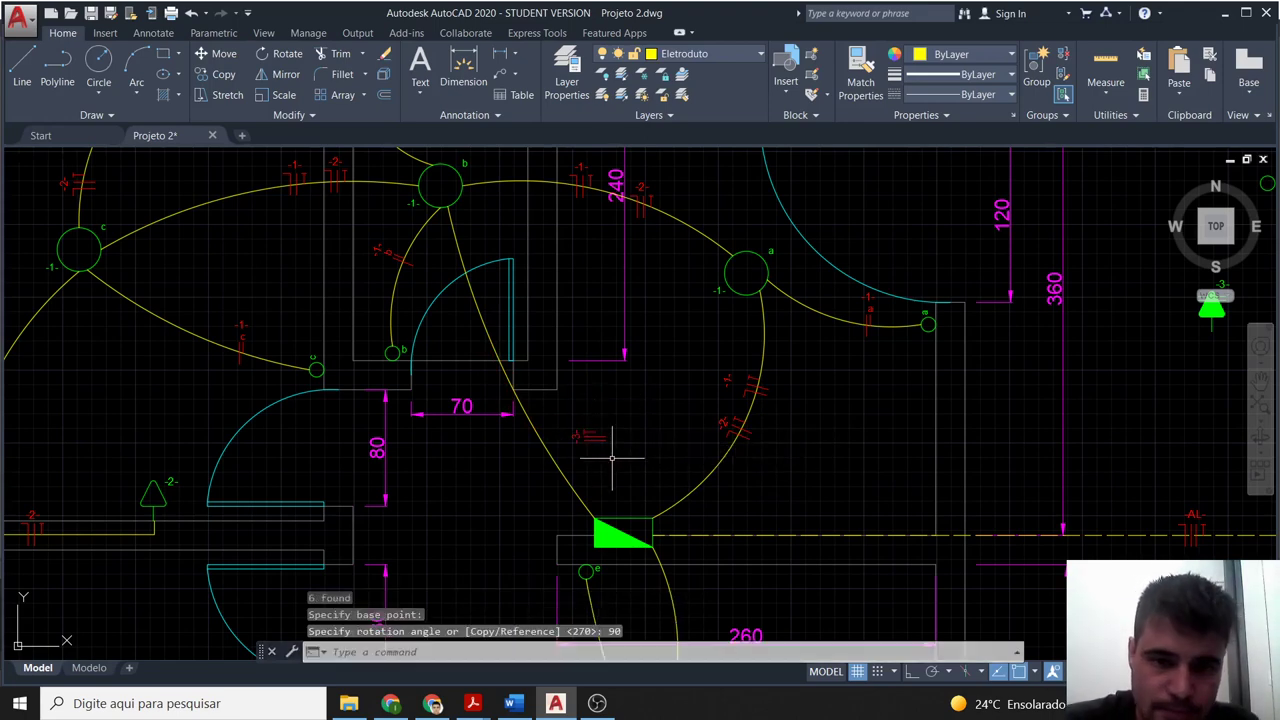
Select the rotated -3- wiring mark and start MOVE.
{"action": "left_click", "coordinate": [610, 460]}
{"action": "left_click", "coordinate": [532, 388]}
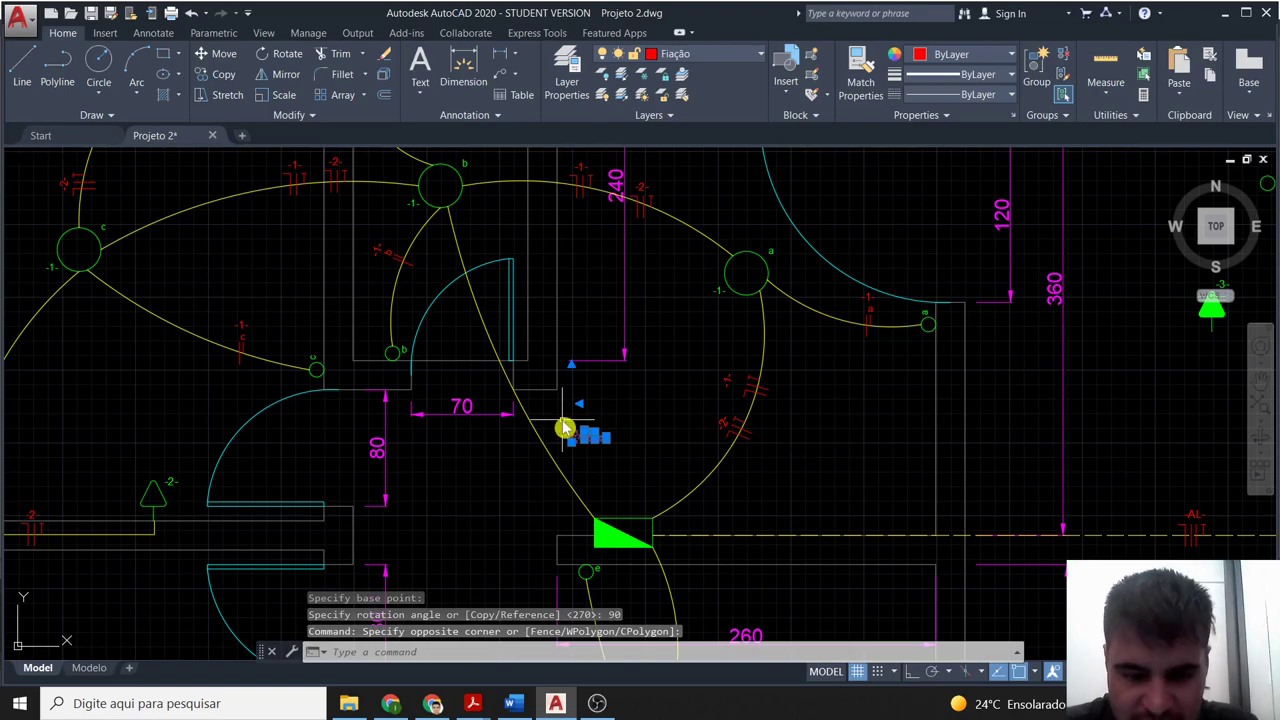
{"action": "type", "text": "m"}
{"action": "key", "text": "Return"}
Cancel the move and copy the -3- wiring mark to the clipboard for reuse.
{"action": "scroll", "coordinate": [575, 430], "scroll_direction": "up", "scroll_amount": 3}
{"action": "scroll", "coordinate": [590, 430], "scroll_direction": "up", "scroll_amount": 2}
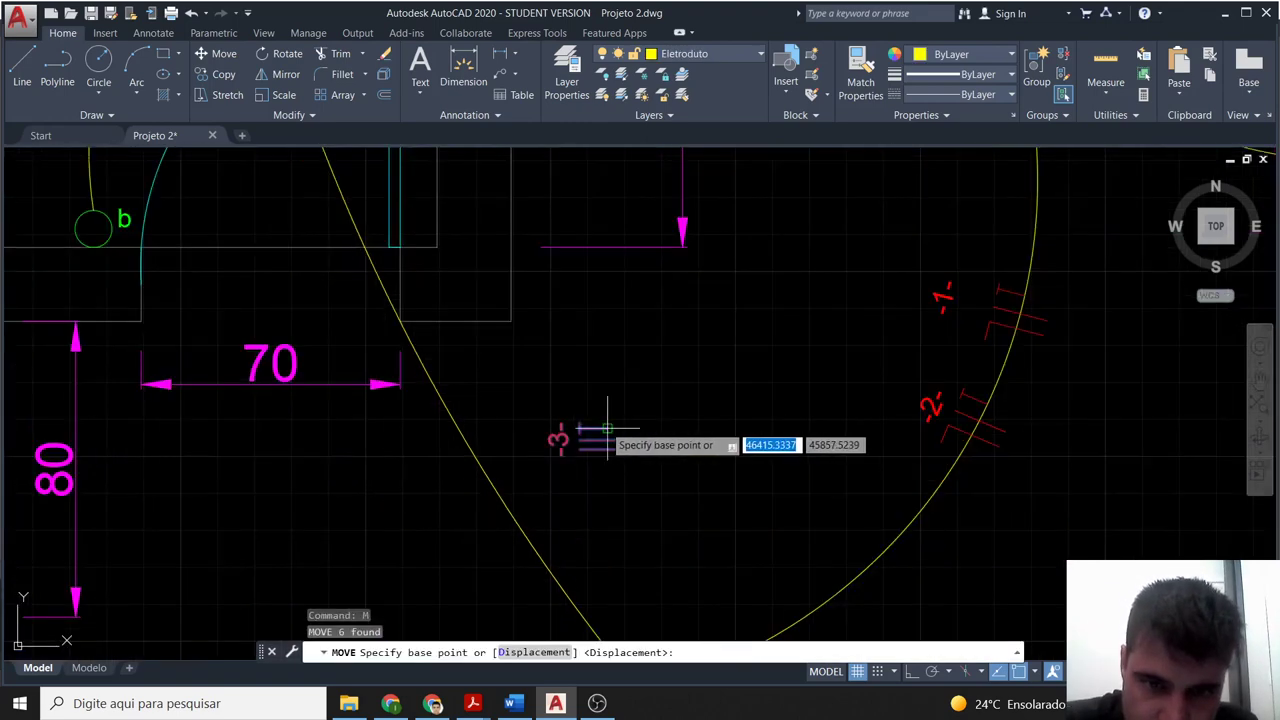
{"action": "key", "text": "Escape"}
{"action": "key", "text": "Escape"}
{"action": "left_click", "coordinate": [650, 476]}
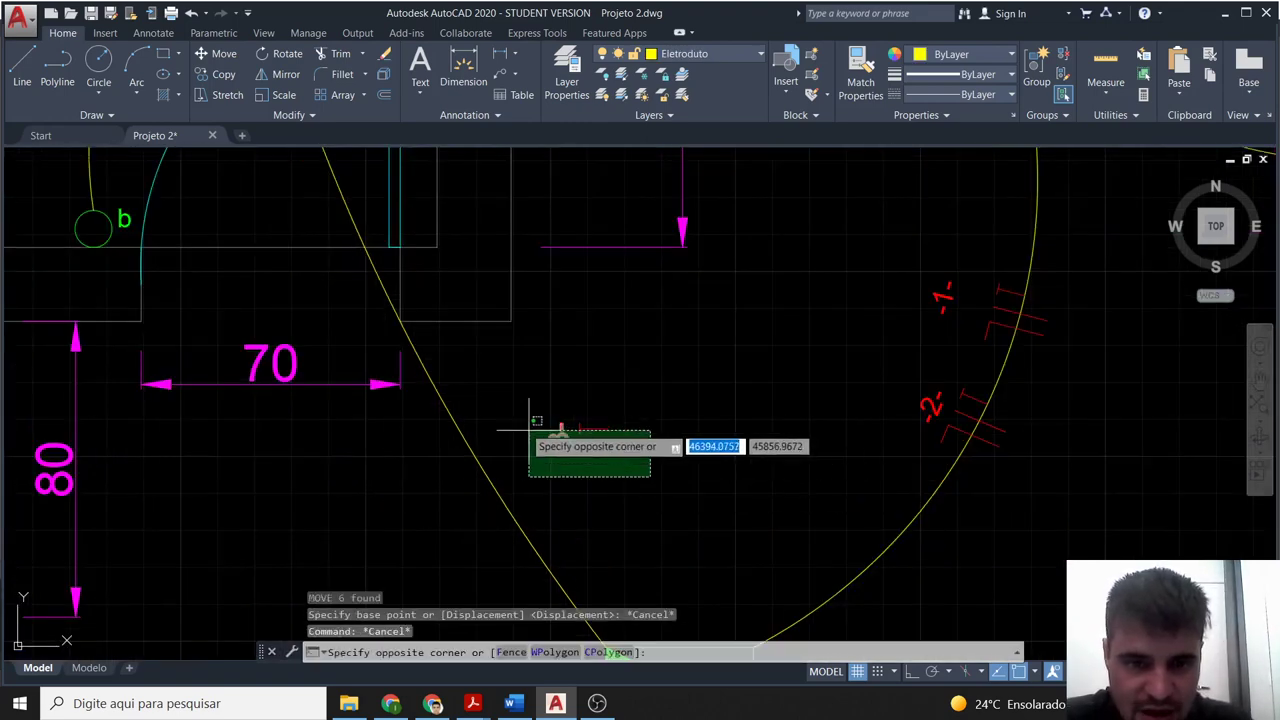
{"action": "left_click", "coordinate": [517, 403]}
{"action": "key", "text": "ctrl+c"}
{"action": "key", "text": "Escape"}
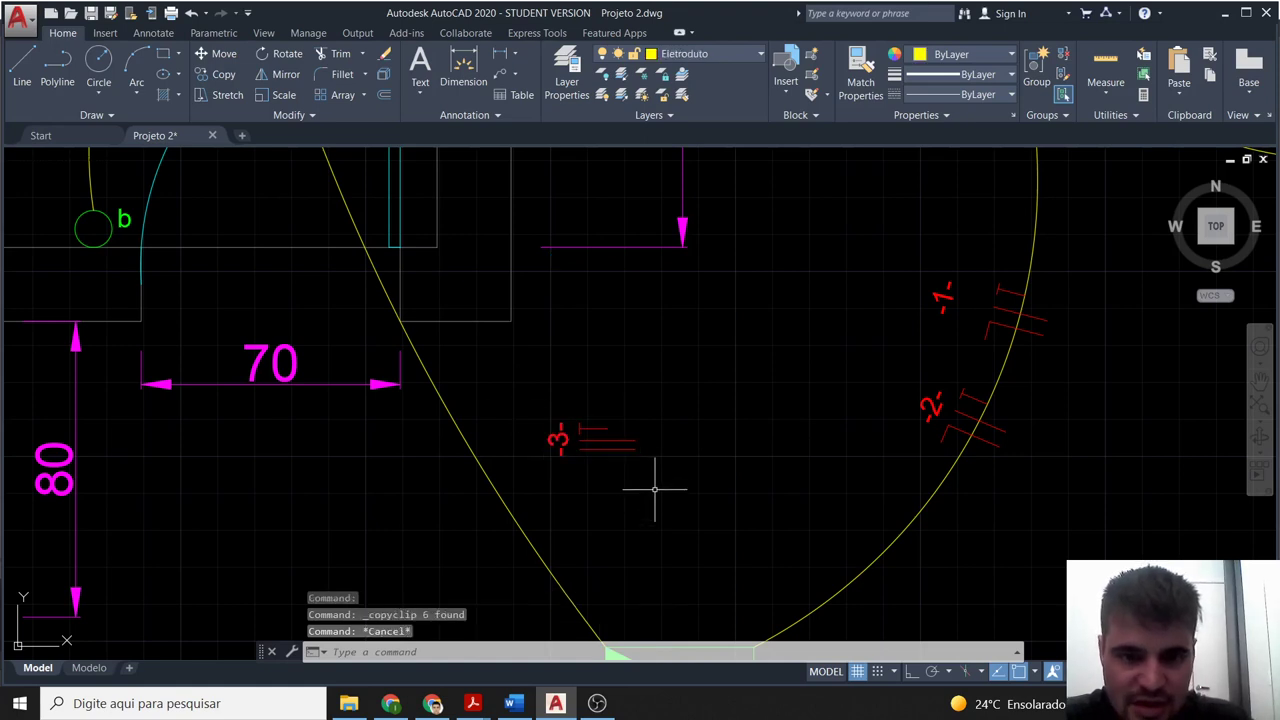
Shift the -3- mark slightly left onto the conduit arc near the 70 dimension.
{"action": "left_click", "coordinate": [655, 489]}
{"action": "left_click", "coordinate": [540, 405]}
{"action": "left_click", "coordinate": [528, 378]}
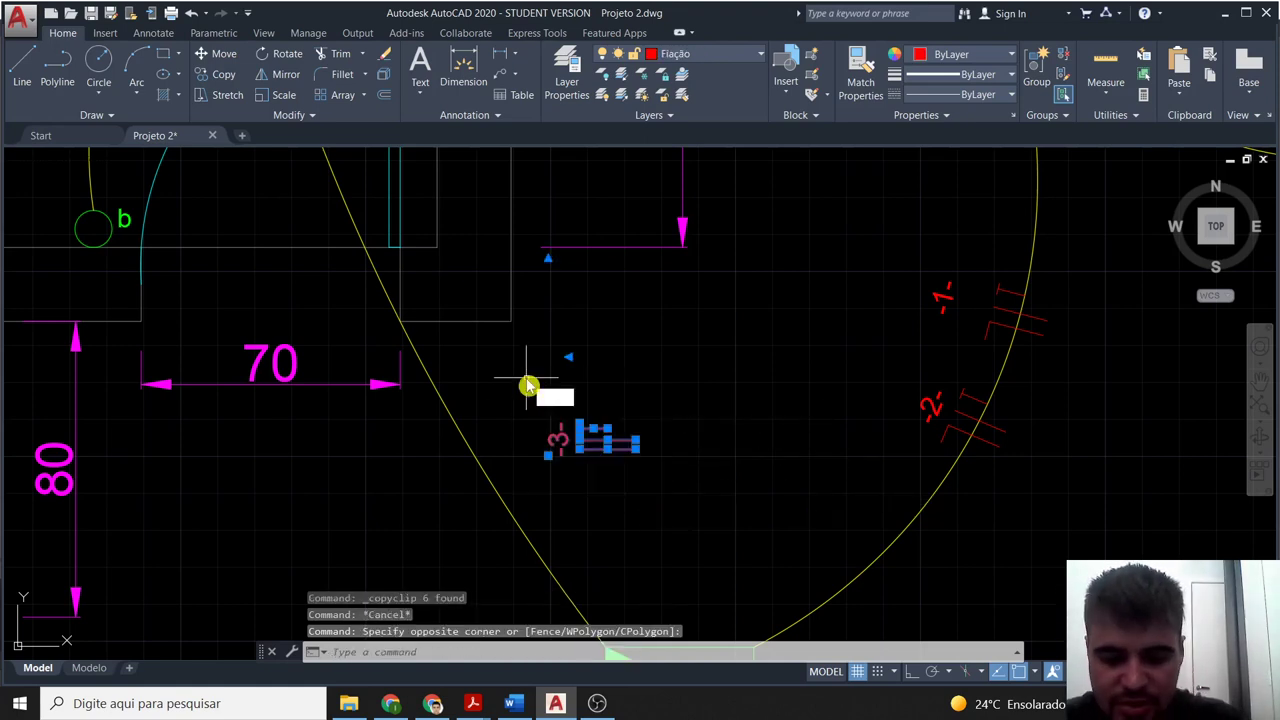
{"action": "type", "text": "m"}
{"action": "key", "text": "Return"}
{"action": "left_click", "coordinate": [606, 431]}
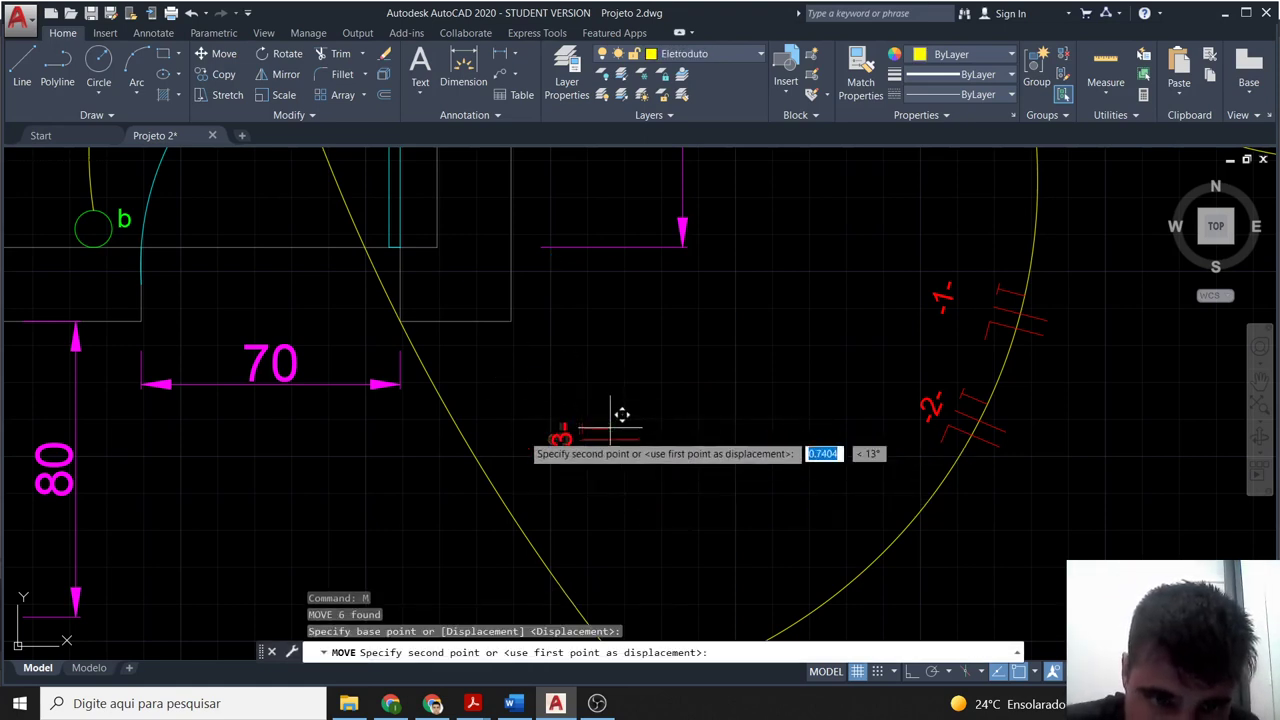
{"action": "left_click", "coordinate": [475, 423]}
{"action": "scroll", "coordinate": [562, 488], "scroll_direction": "down", "scroll_amount": 2}
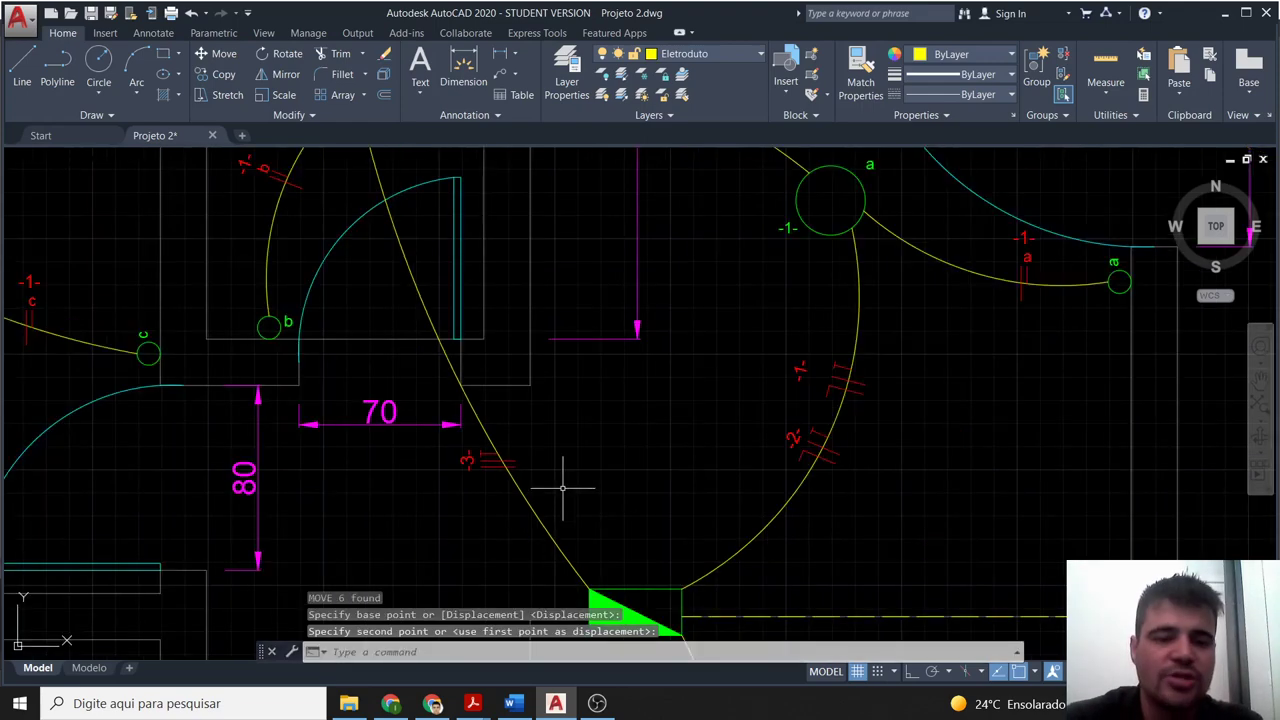
{"action": "scroll", "coordinate": [562, 488], "scroll_direction": "down", "scroll_amount": 2}
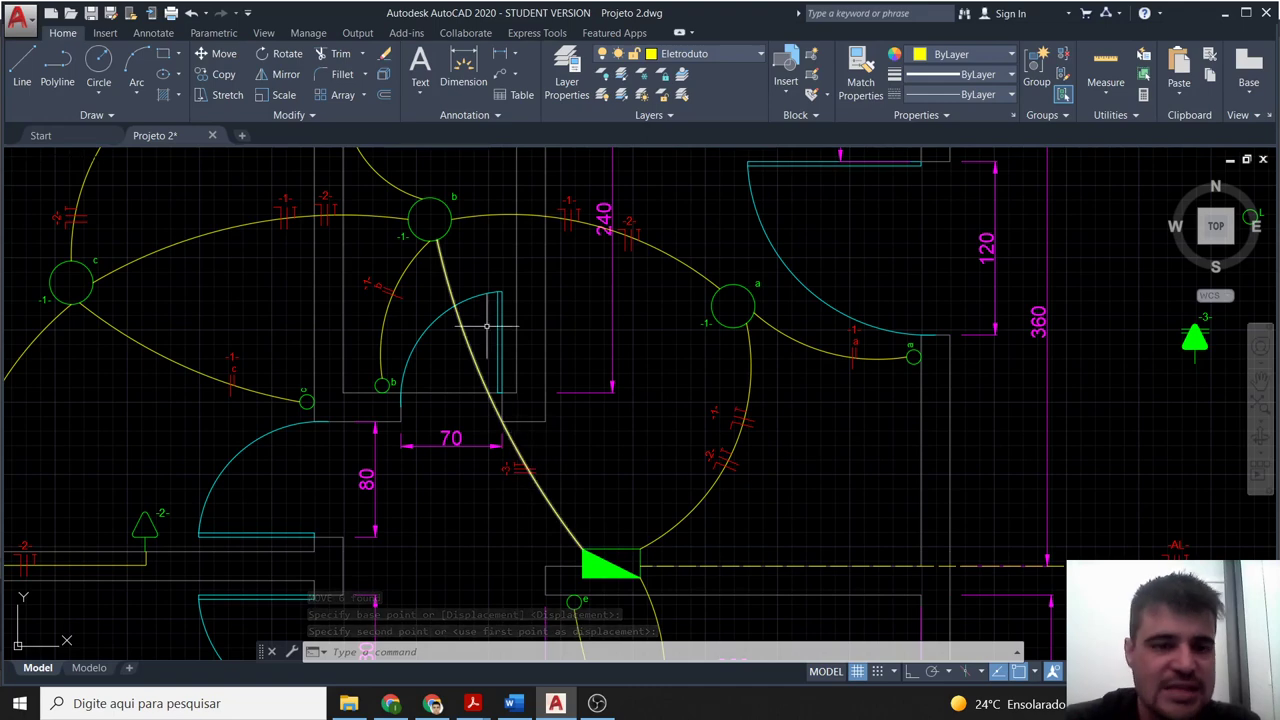
Paste the -3- wiring mark below the green switch in the small upper room.
{"action": "middle_click_drag", "start_coordinate": [373, 154], "coordinate": [428, 398]}
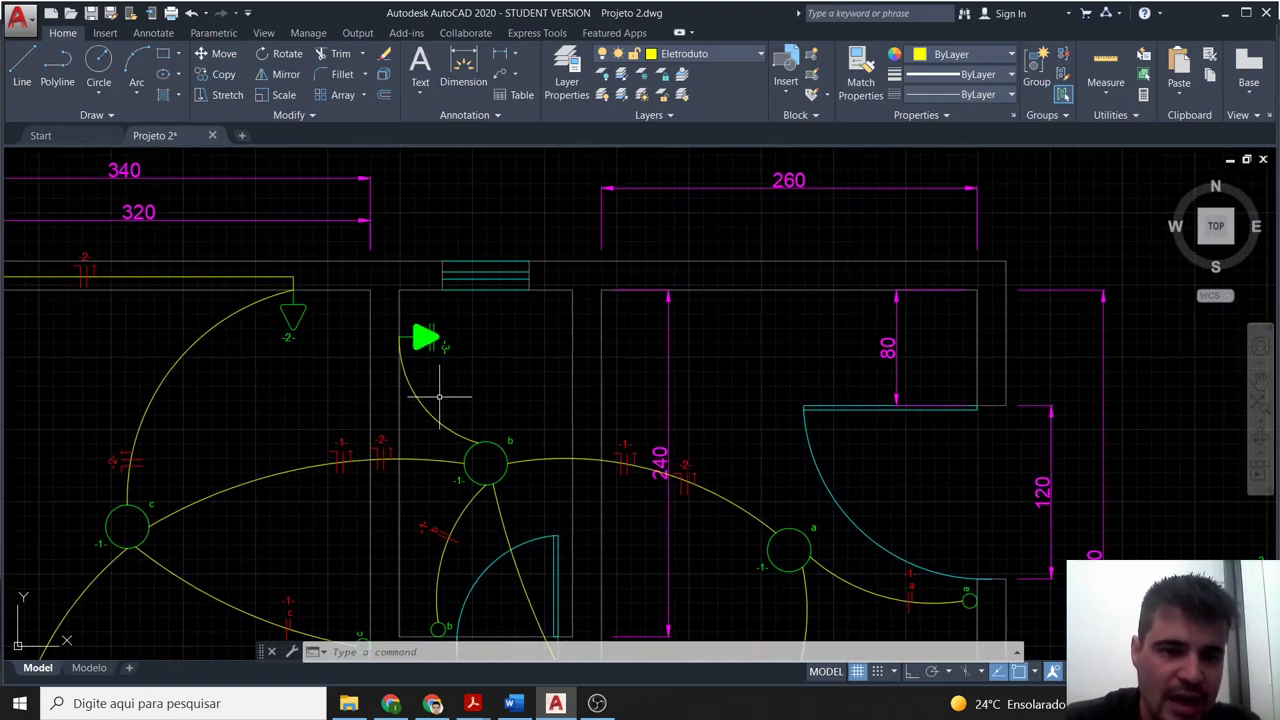
{"action": "scroll", "coordinate": [441, 401], "scroll_direction": "up", "scroll_amount": 2}
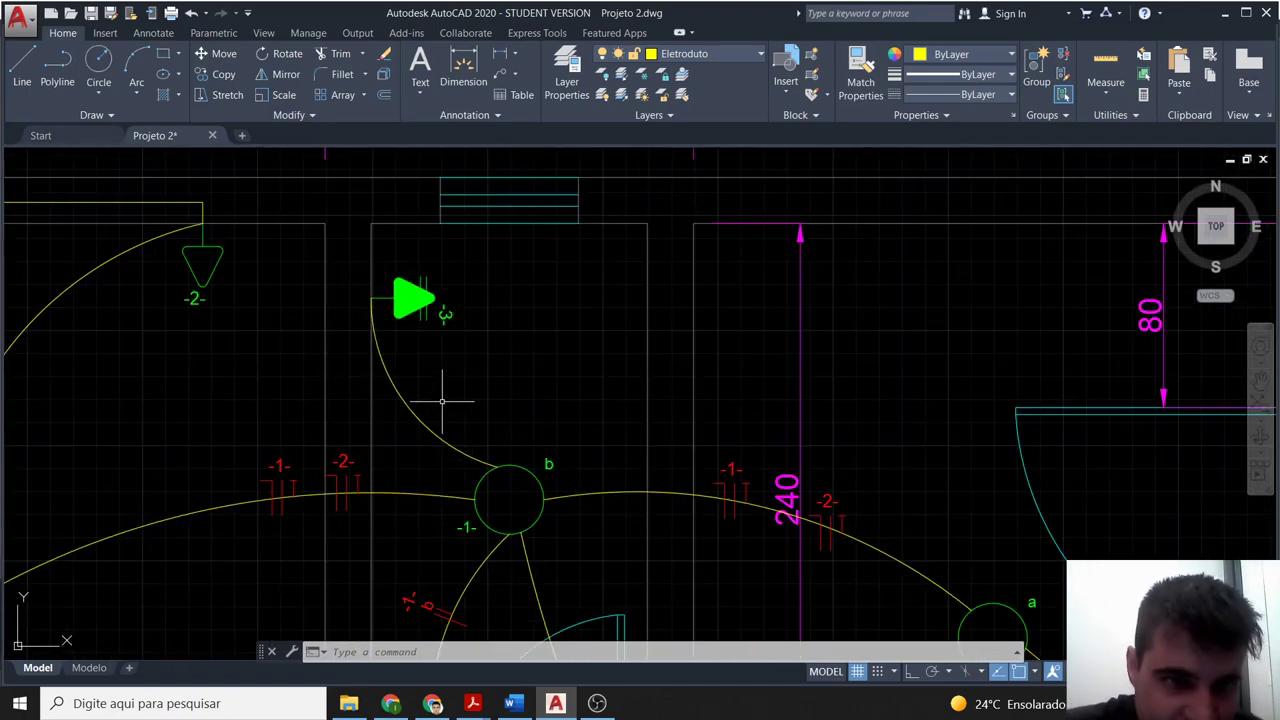
{"action": "scroll", "coordinate": [620, 440], "scroll_direction": "down", "scroll_amount": 1}
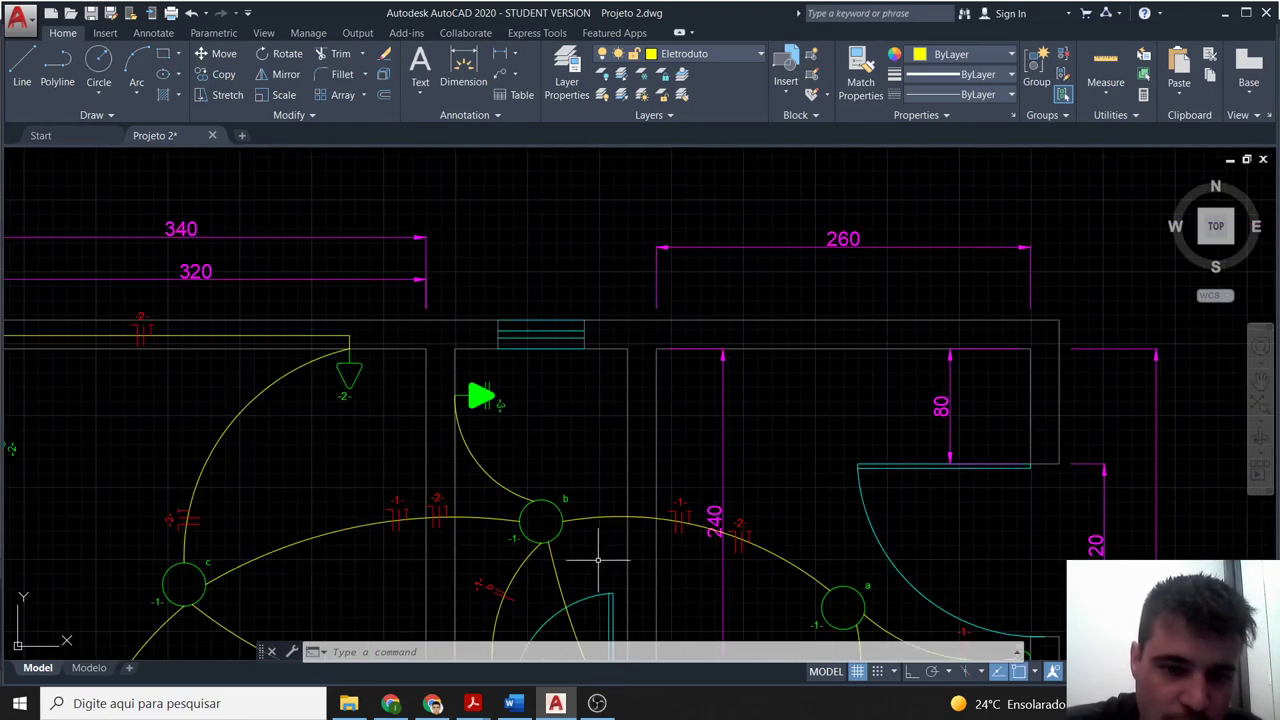
{"action": "scroll", "coordinate": [630, 435], "scroll_direction": "down", "scroll_amount": 2}
{"action": "scroll", "coordinate": [639, 432], "scroll_direction": "down", "scroll_amount": 1}
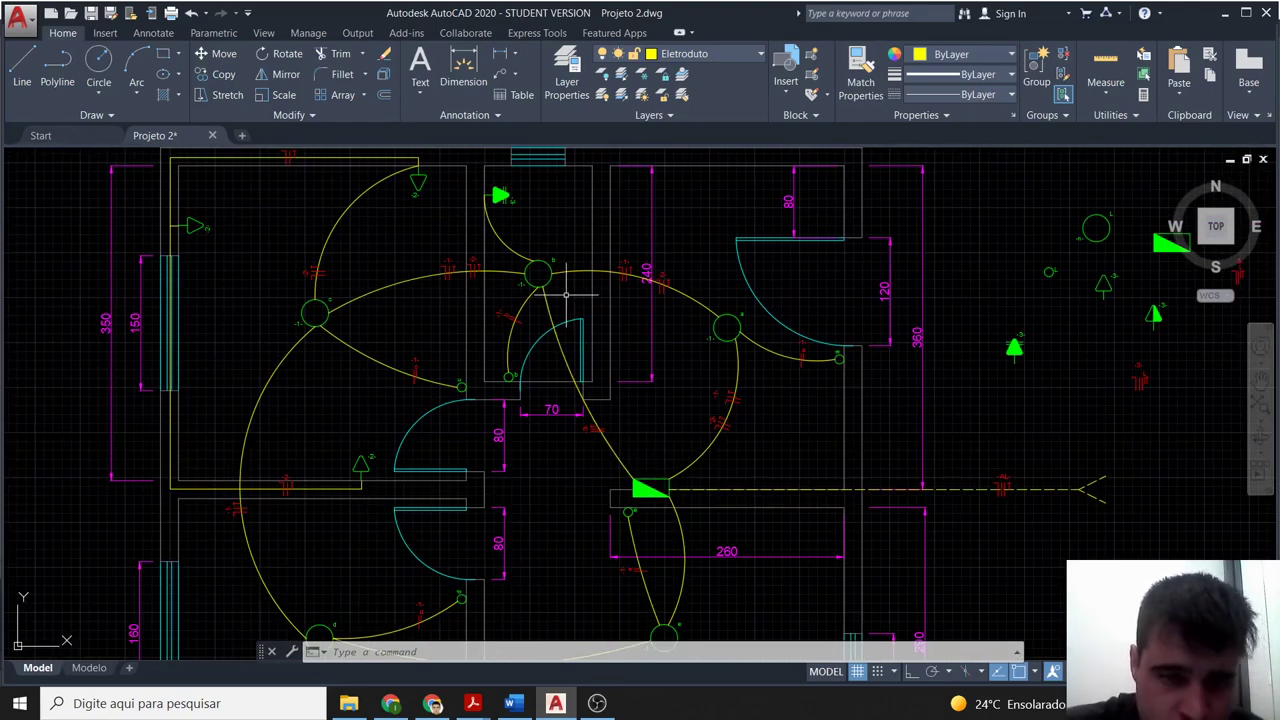
{"action": "middle_click_drag", "start_coordinate": [565, 295], "coordinate": [591, 344]}
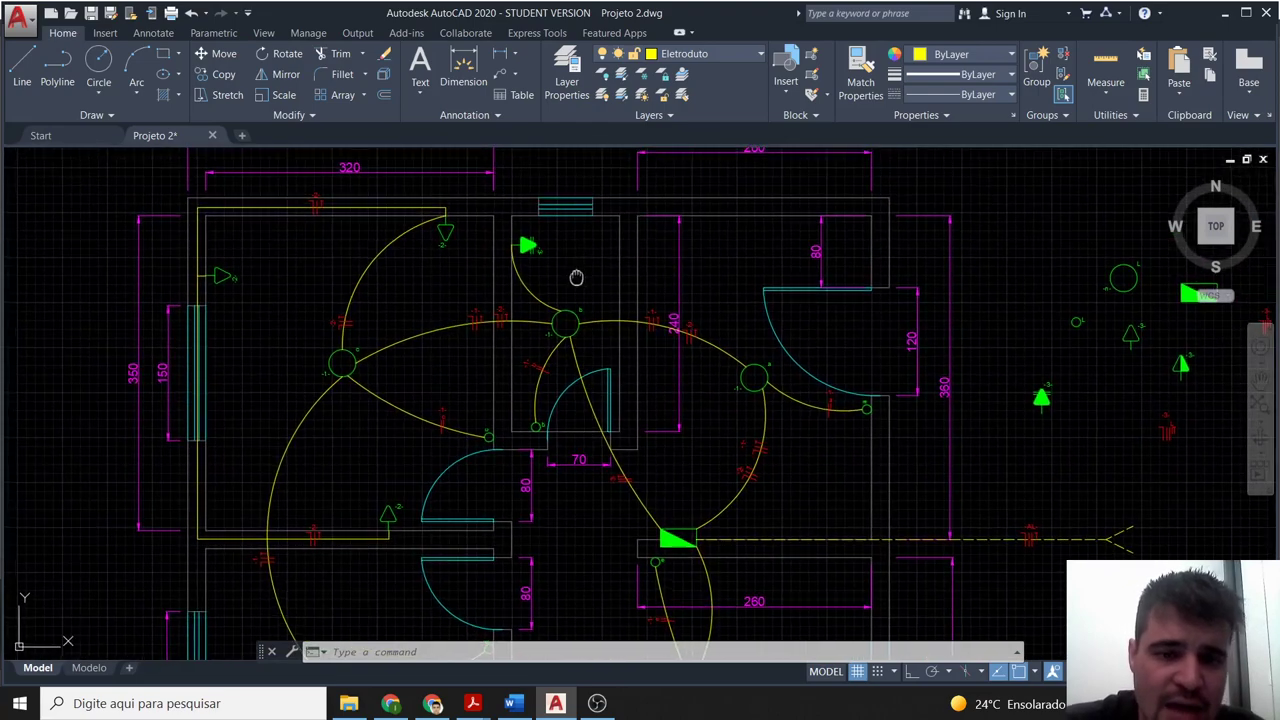
{"action": "middle_click_drag", "start_coordinate": [574, 276], "coordinate": [590, 294]}
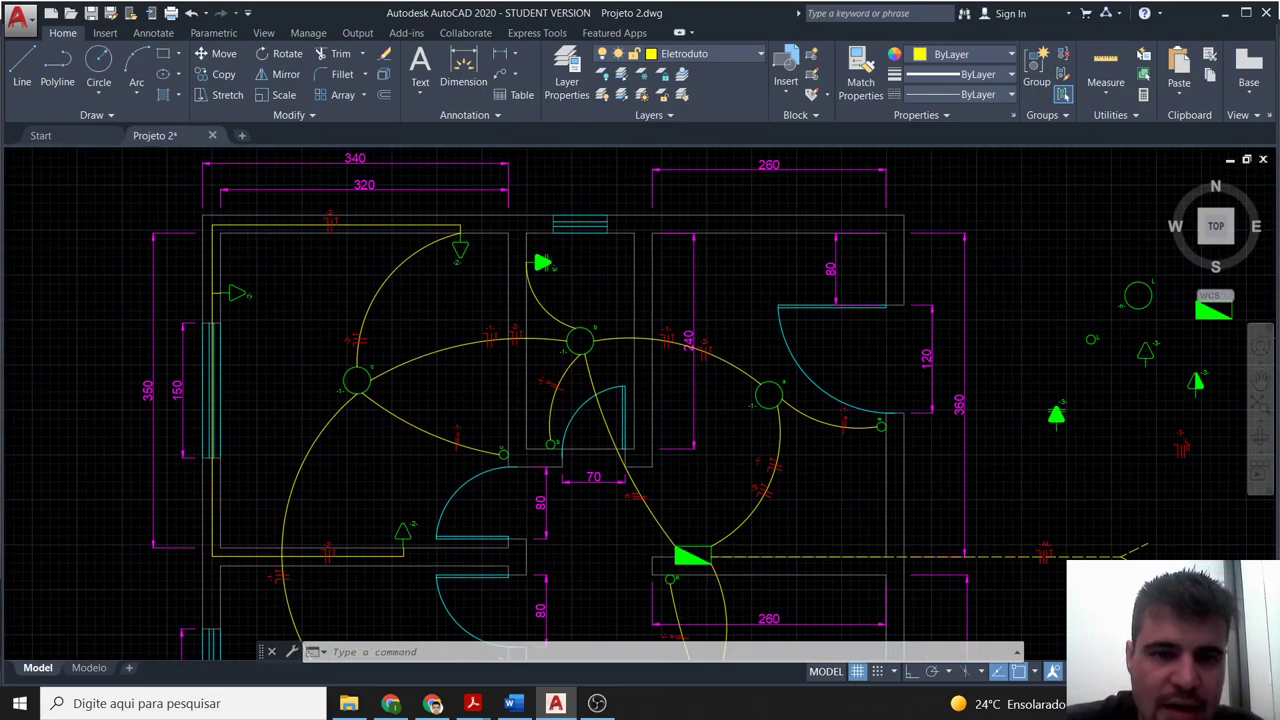
{"action": "scroll", "coordinate": [548, 300], "scroll_direction": "up", "scroll_amount": 2}
{"action": "scroll", "coordinate": [540, 310], "scroll_direction": "up", "scroll_amount": 2}
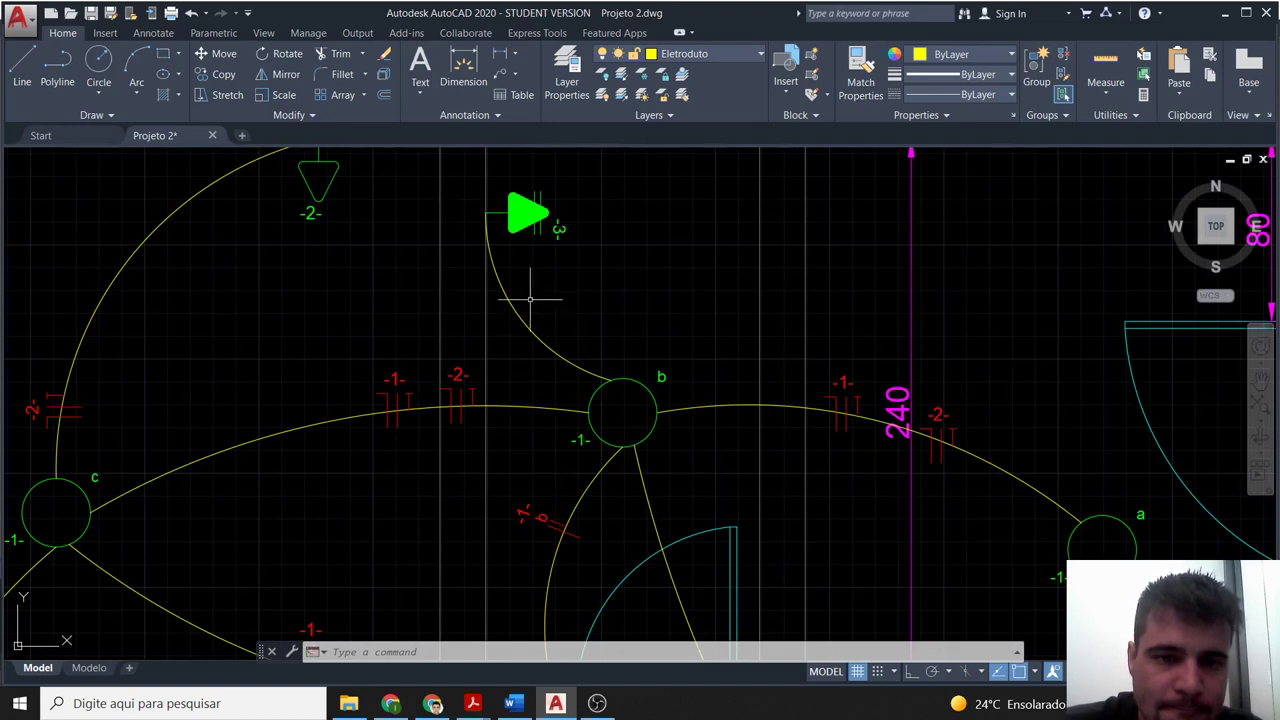
{"action": "key", "text": "ctrl+v"}
{"action": "left_click", "coordinate": [595, 307]}
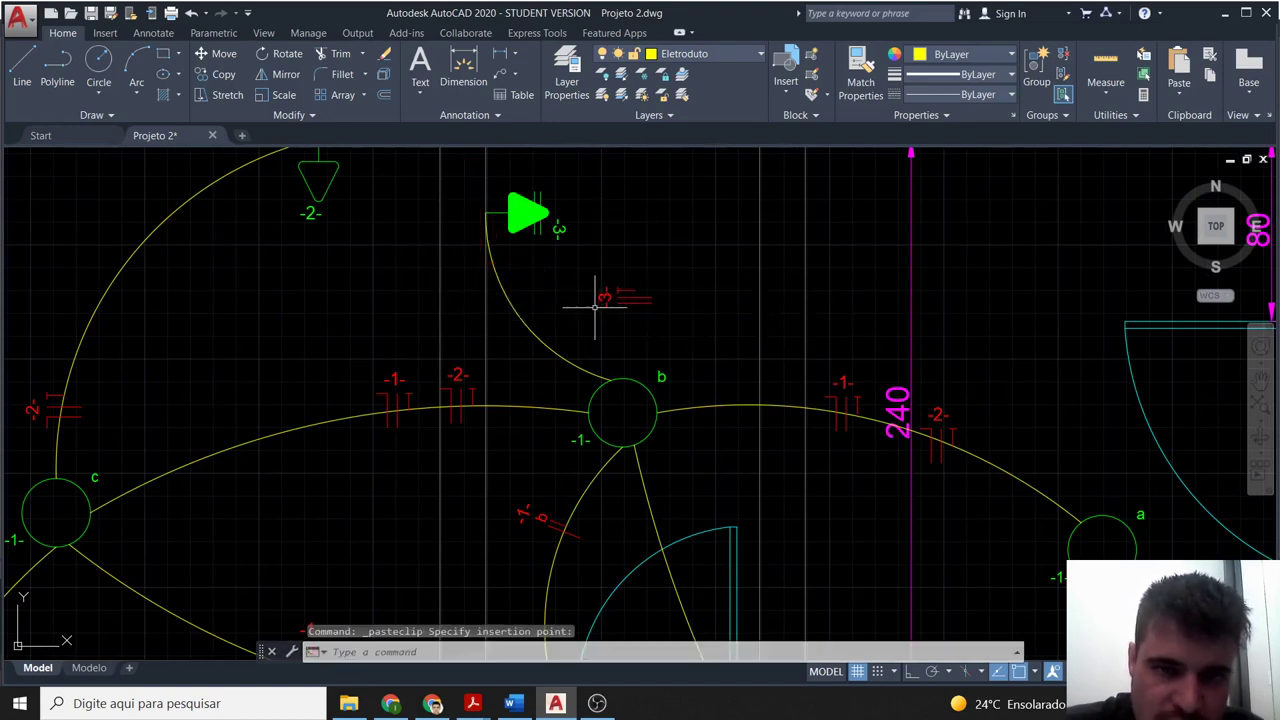
Move the pasted -3- mark onto the arc from the switch to light b.
{"action": "left_click", "coordinate": [685, 318]}
{"action": "left_click", "coordinate": [561, 268]}
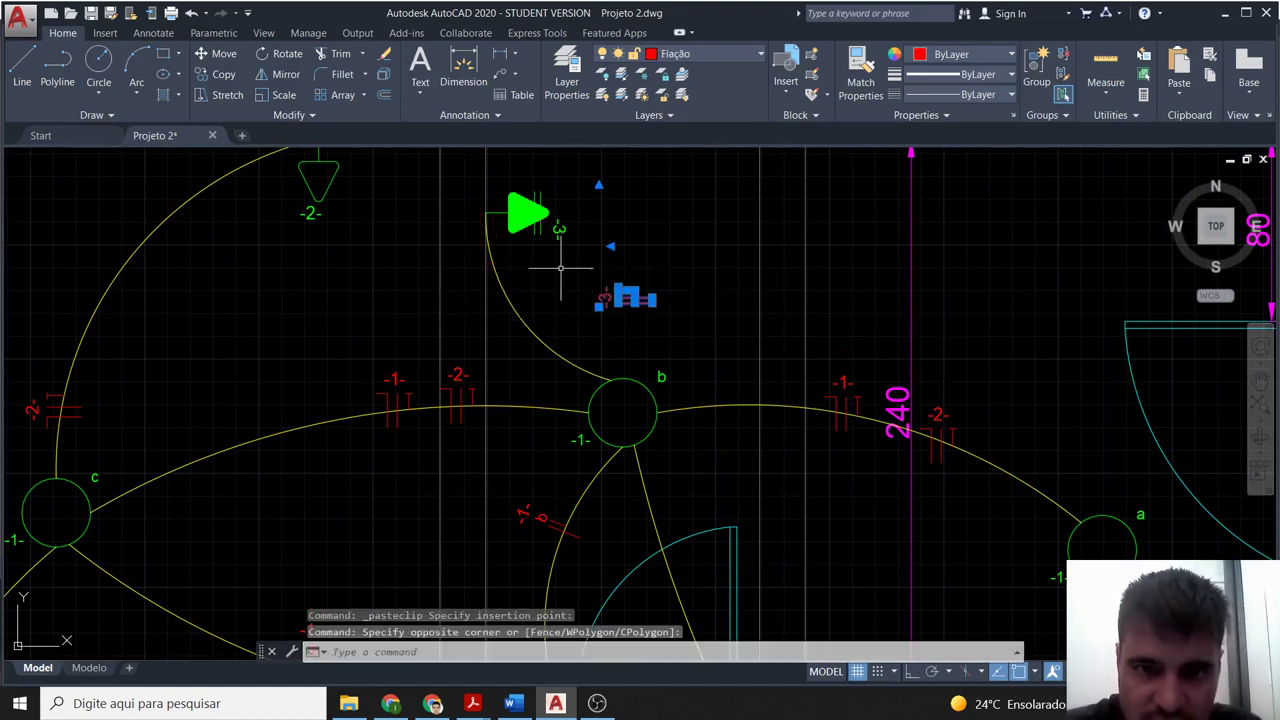
{"action": "type", "text": "m"}
{"action": "key", "text": "Return"}
{"action": "left_click", "coordinate": [645, 277]}
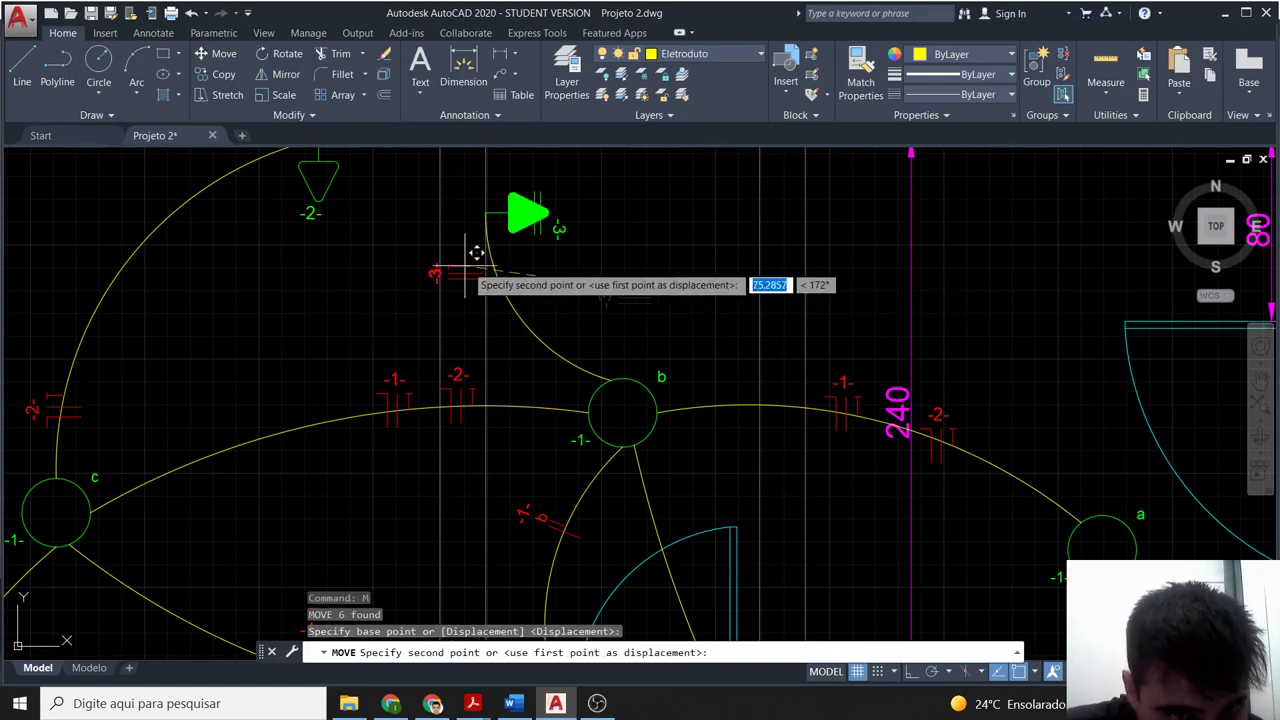
{"action": "left_click", "coordinate": [460, 272]}
{"action": "scroll", "coordinate": [585, 410], "scroll_direction": "down", "scroll_amount": 4}
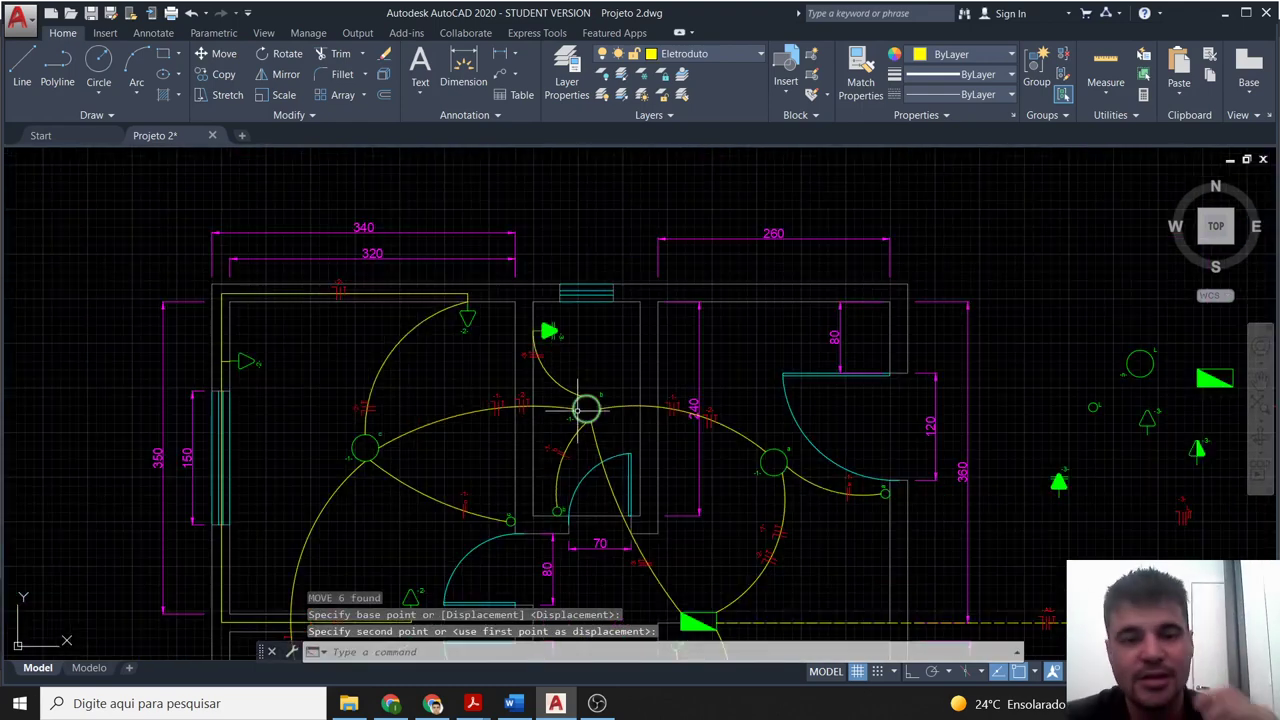
Pan and zoom across the finished floor plan, then switch to OBS Studio.
{"action": "middle_click_drag", "start_coordinate": [697, 486], "coordinate": [713, 400]}
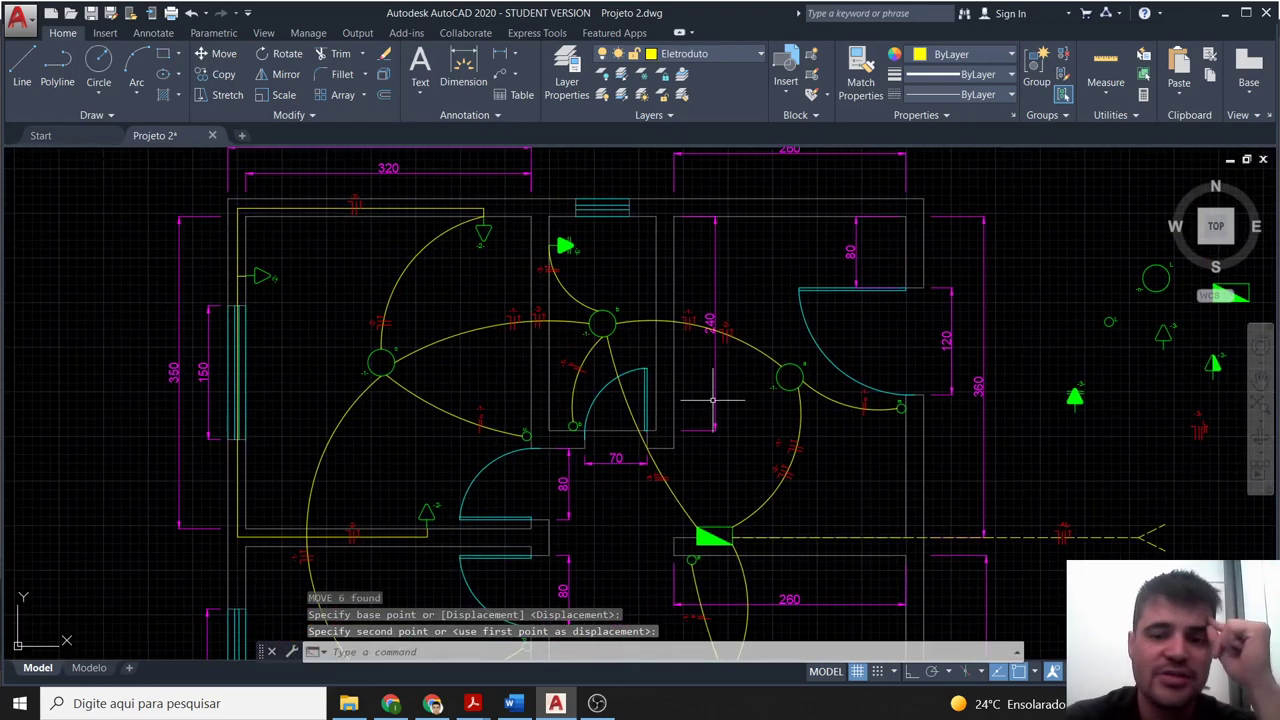
{"action": "scroll", "coordinate": [718, 402], "scroll_direction": "down", "scroll_amount": 2}
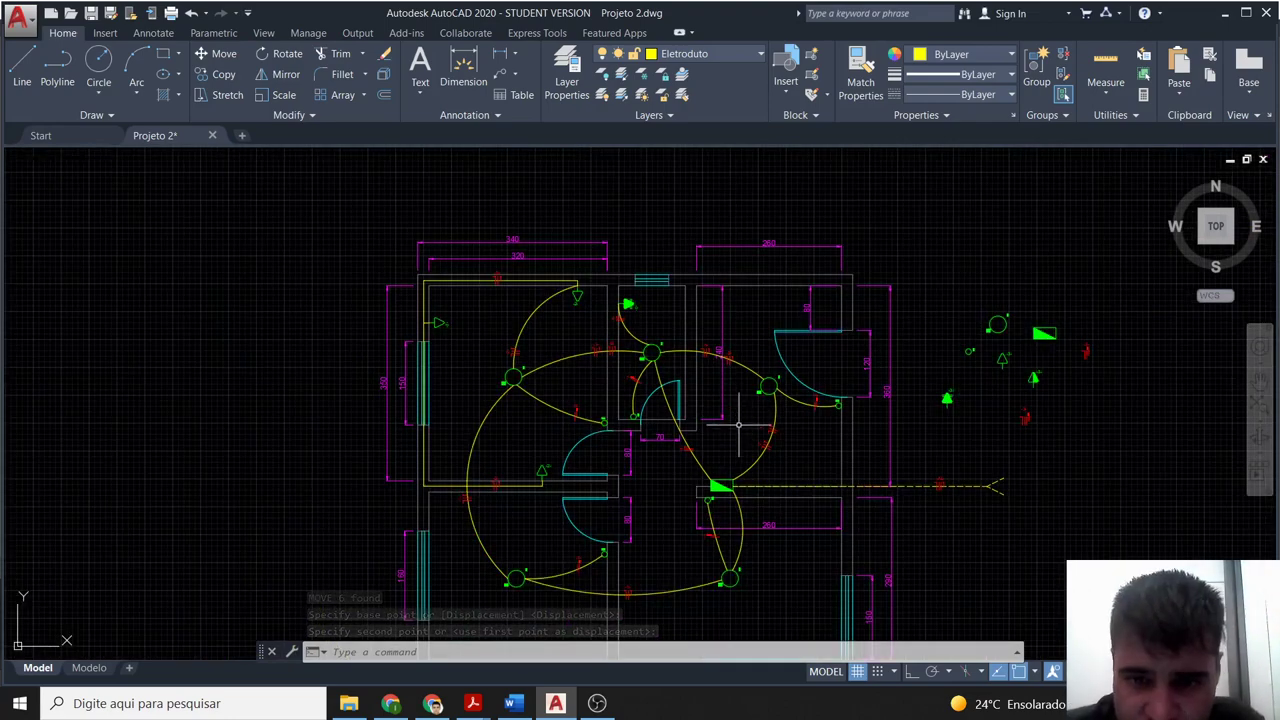
{"action": "middle_click_drag", "start_coordinate": [738, 425], "coordinate": [736, 322]}
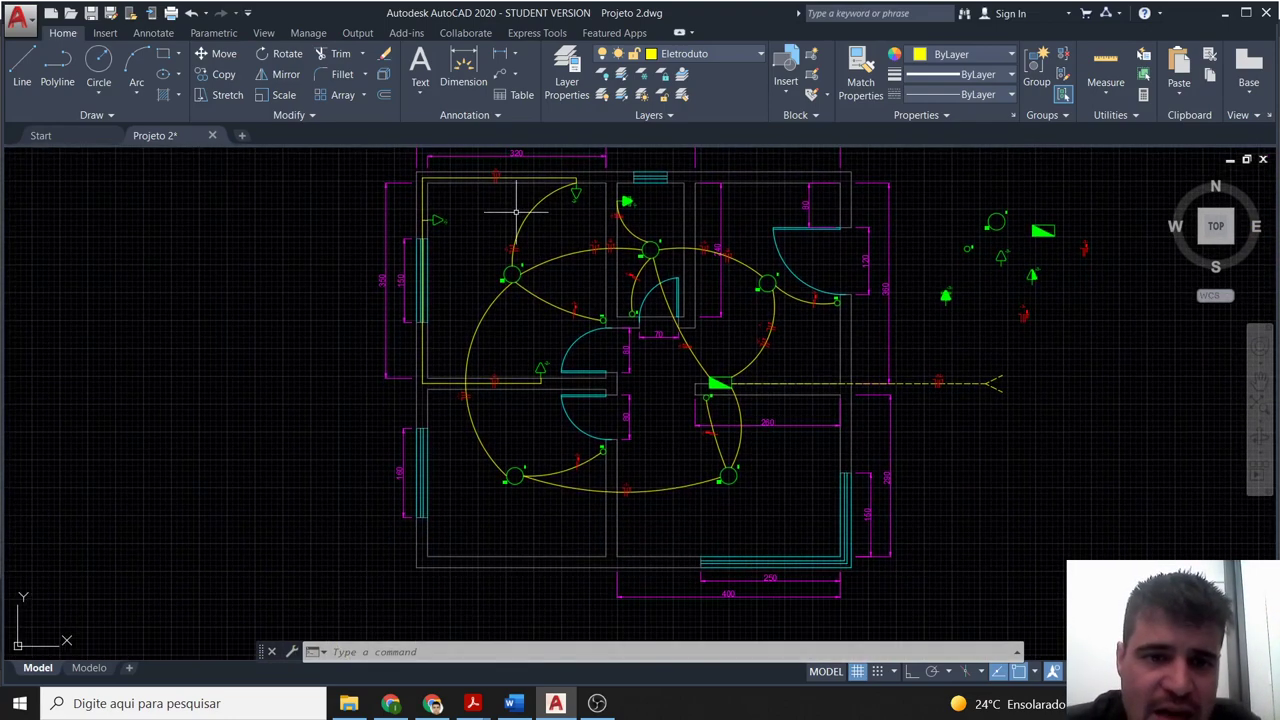
{"action": "scroll", "coordinate": [563, 275], "scroll_direction": "up", "scroll_amount": 2}
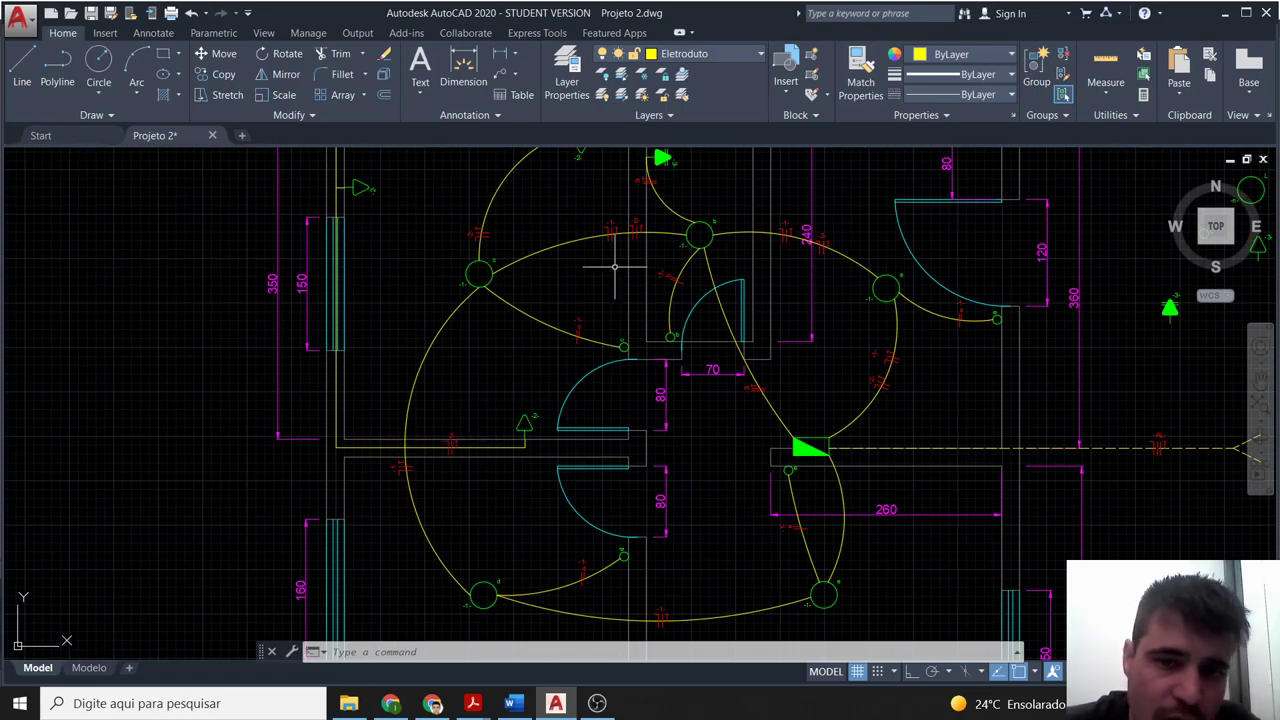
{"action": "middle_click_drag", "start_coordinate": [529, 327], "coordinate": [509, 395]}
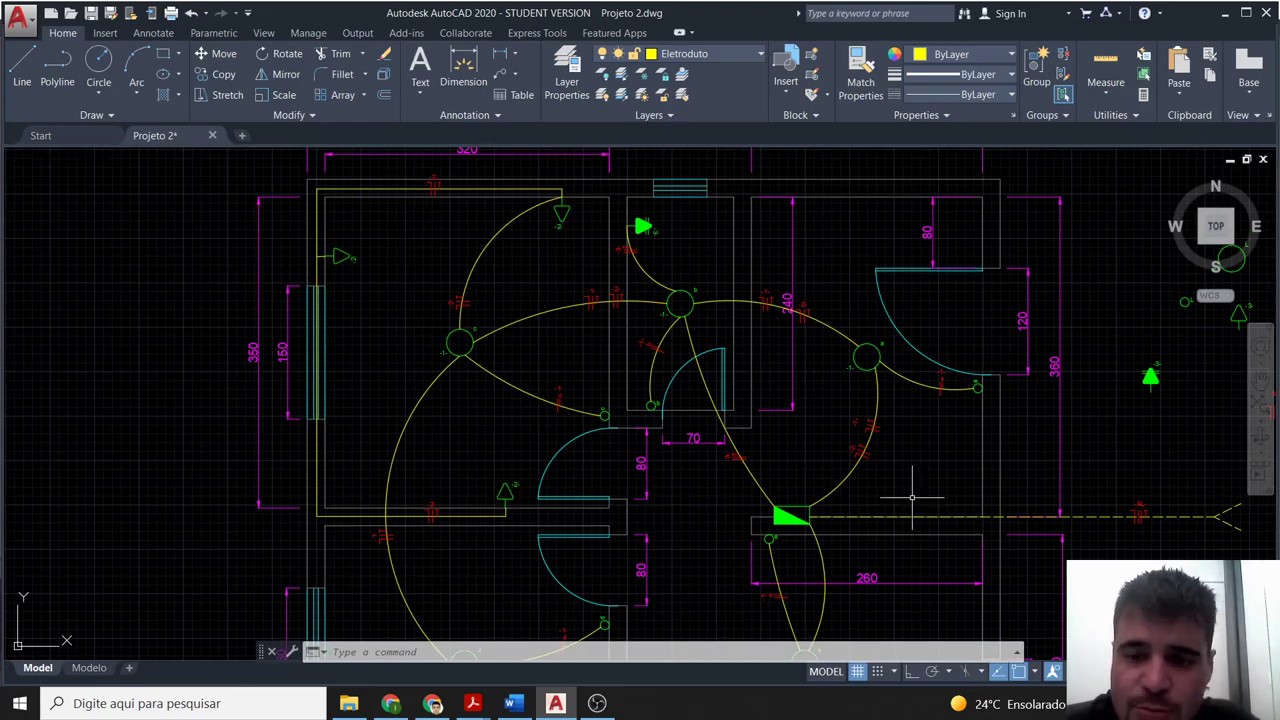
{"action": "middle_click_drag", "start_coordinate": [912, 497], "coordinate": [862, 409]}
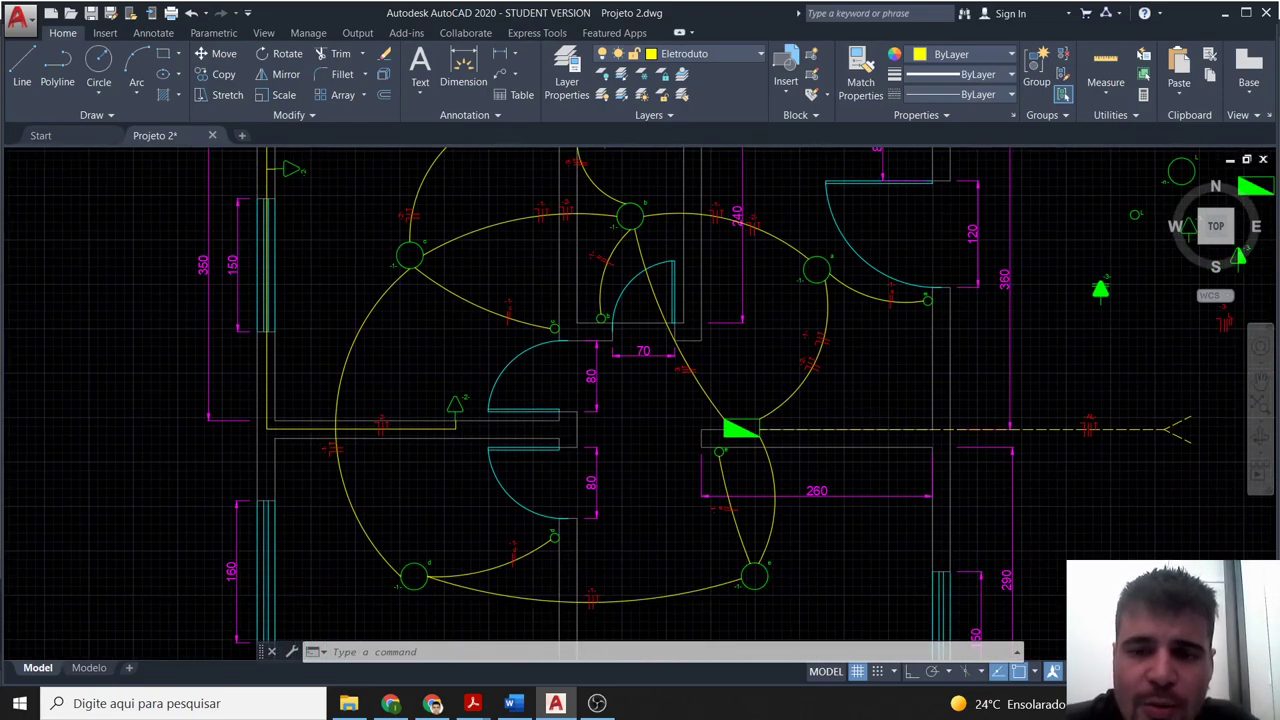
{"action": "scroll", "coordinate": [862, 409], "scroll_direction": "down", "scroll_amount": 3}
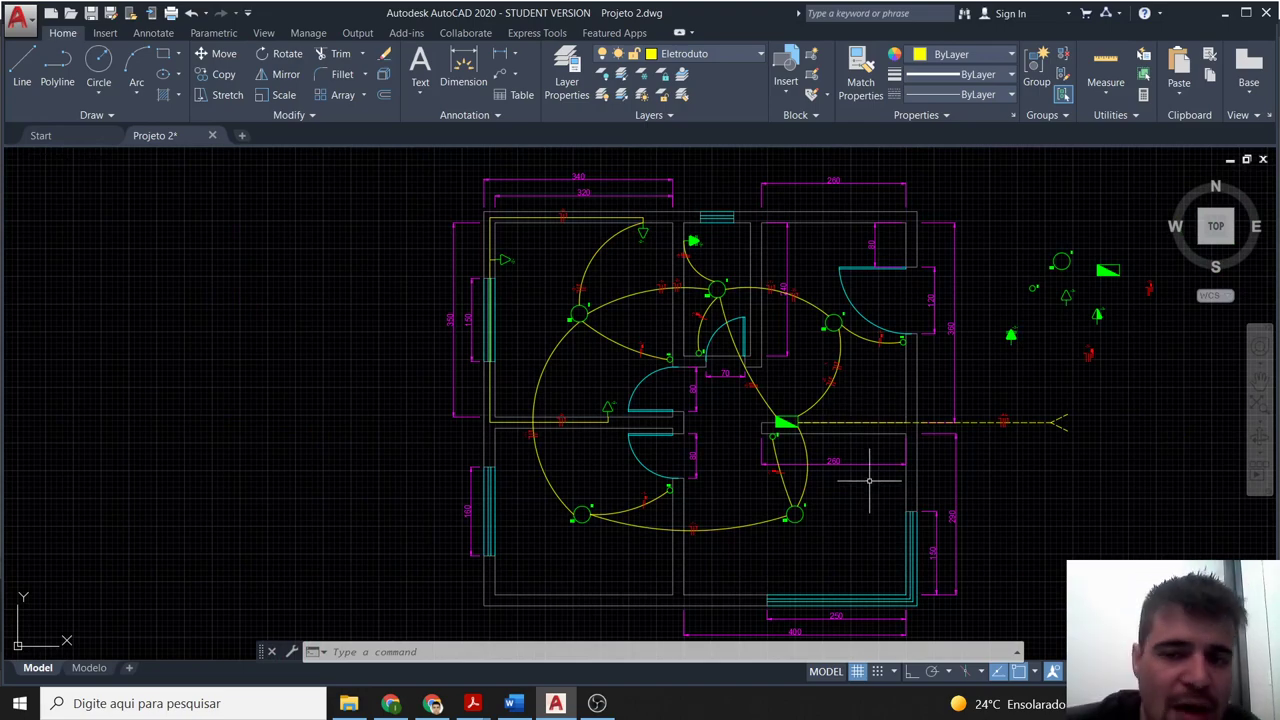
{"action": "middle_click_drag", "start_coordinate": [831, 499], "coordinate": [795, 477]}
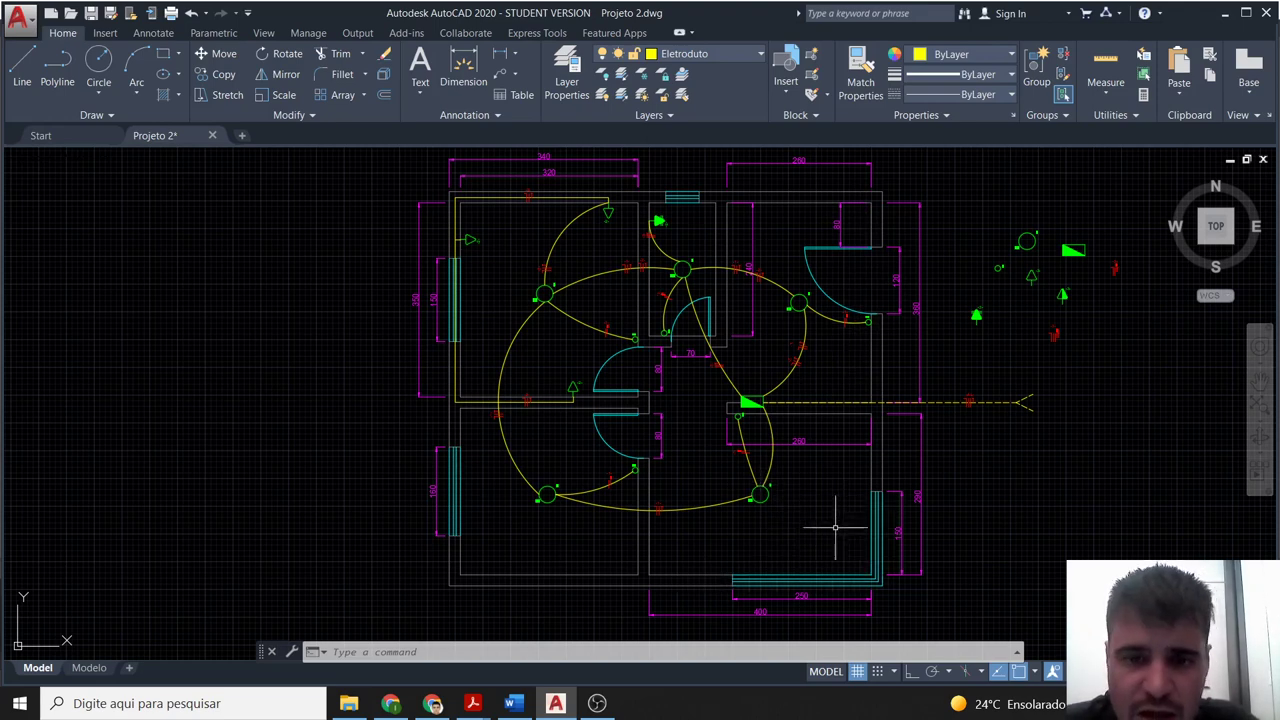
{"action": "scroll", "coordinate": [648, 267], "scroll_direction": "up", "scroll_amount": 2}
{"action": "scroll", "coordinate": [634, 253], "scroll_direction": "up", "scroll_amount": 2}
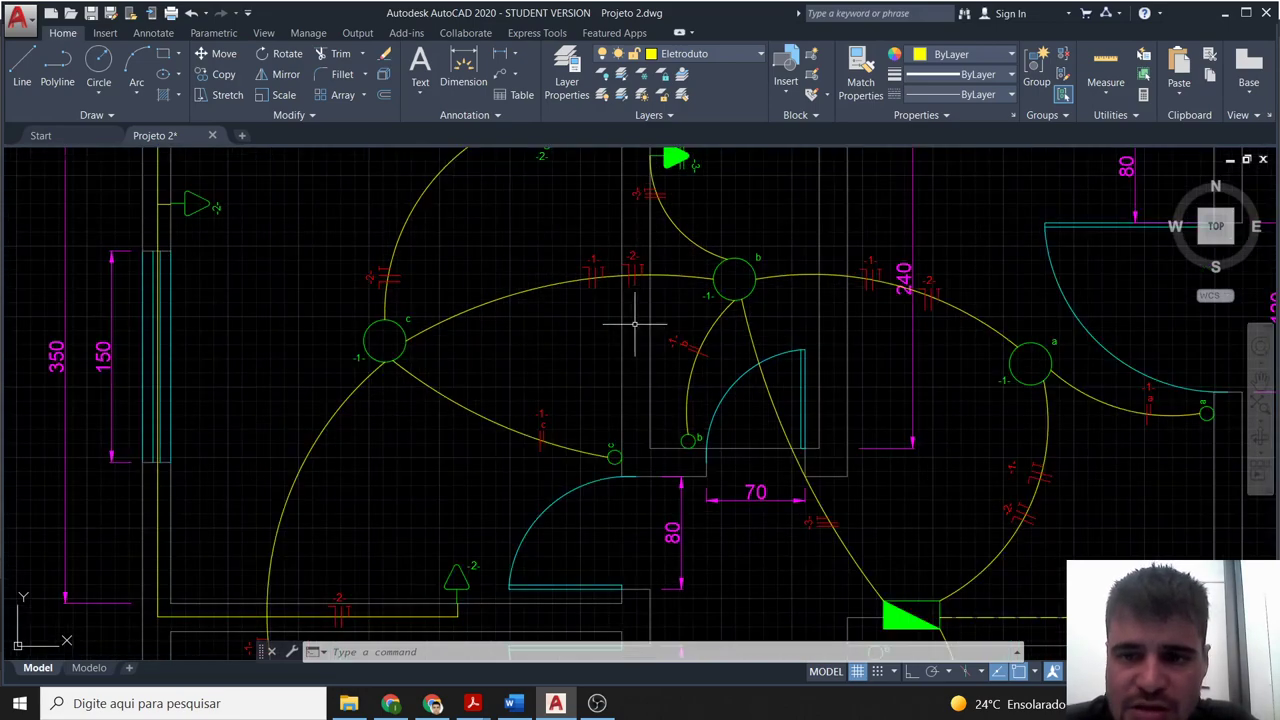
{"action": "scroll", "coordinate": [700, 325], "scroll_direction": "down", "scroll_amount": 4}
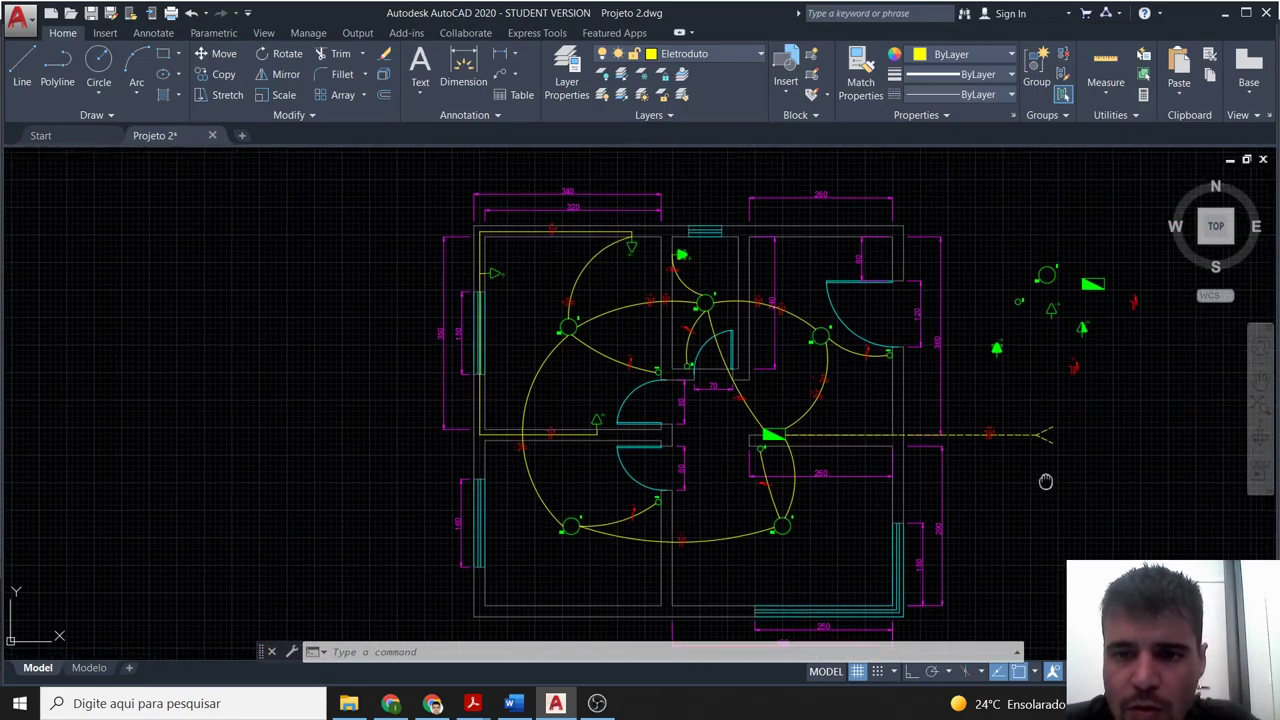
{"action": "middle_click_drag", "start_coordinate": [1060, 490], "coordinate": [1009, 459]}
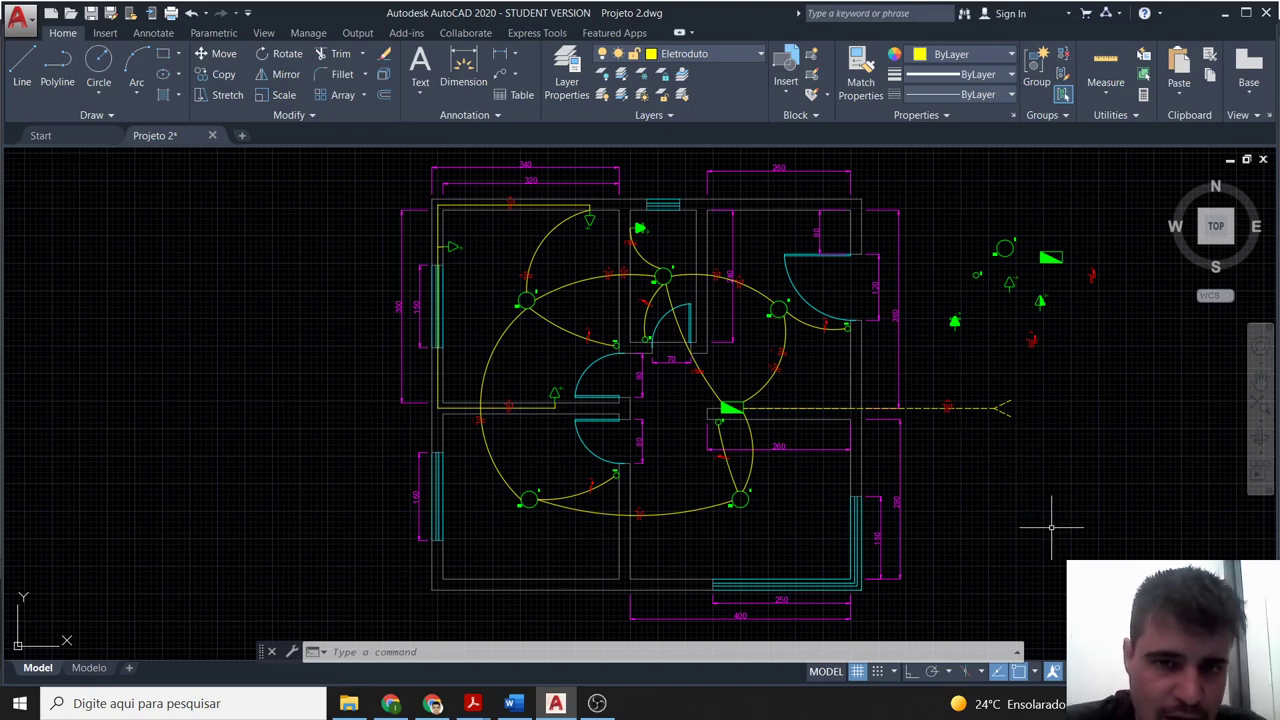
{"action": "key", "text": "alt+Tab"}
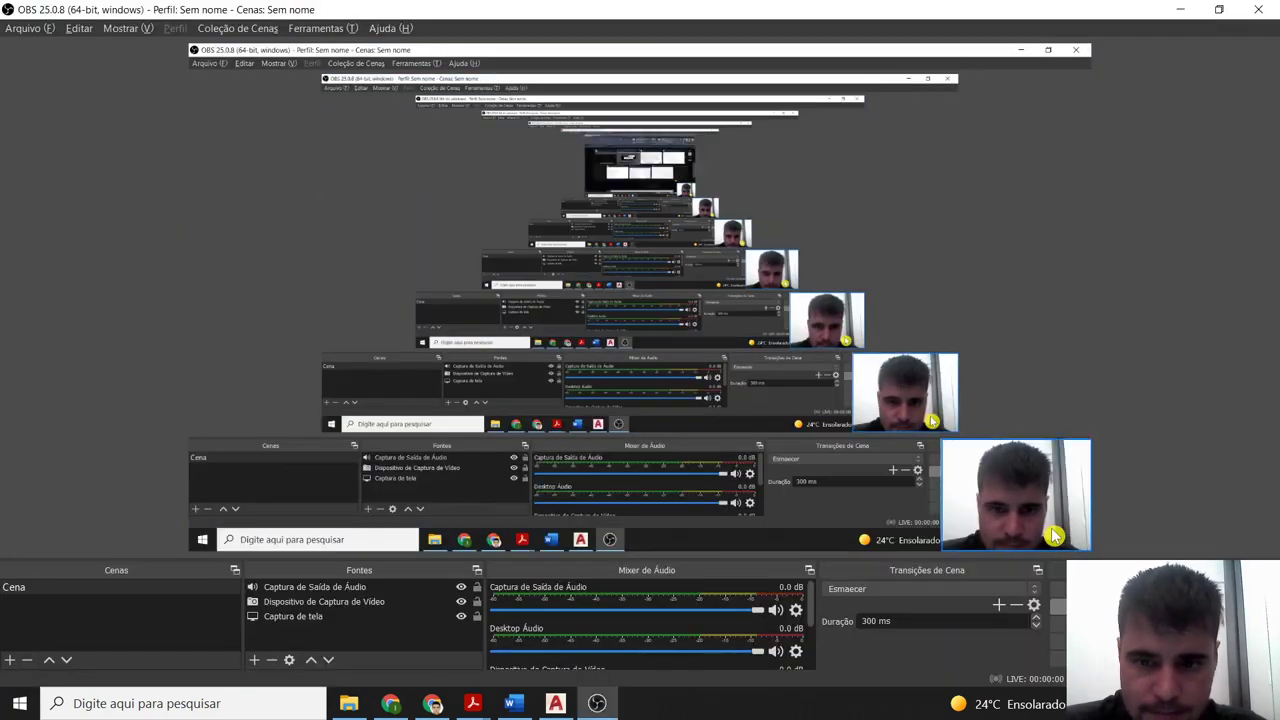